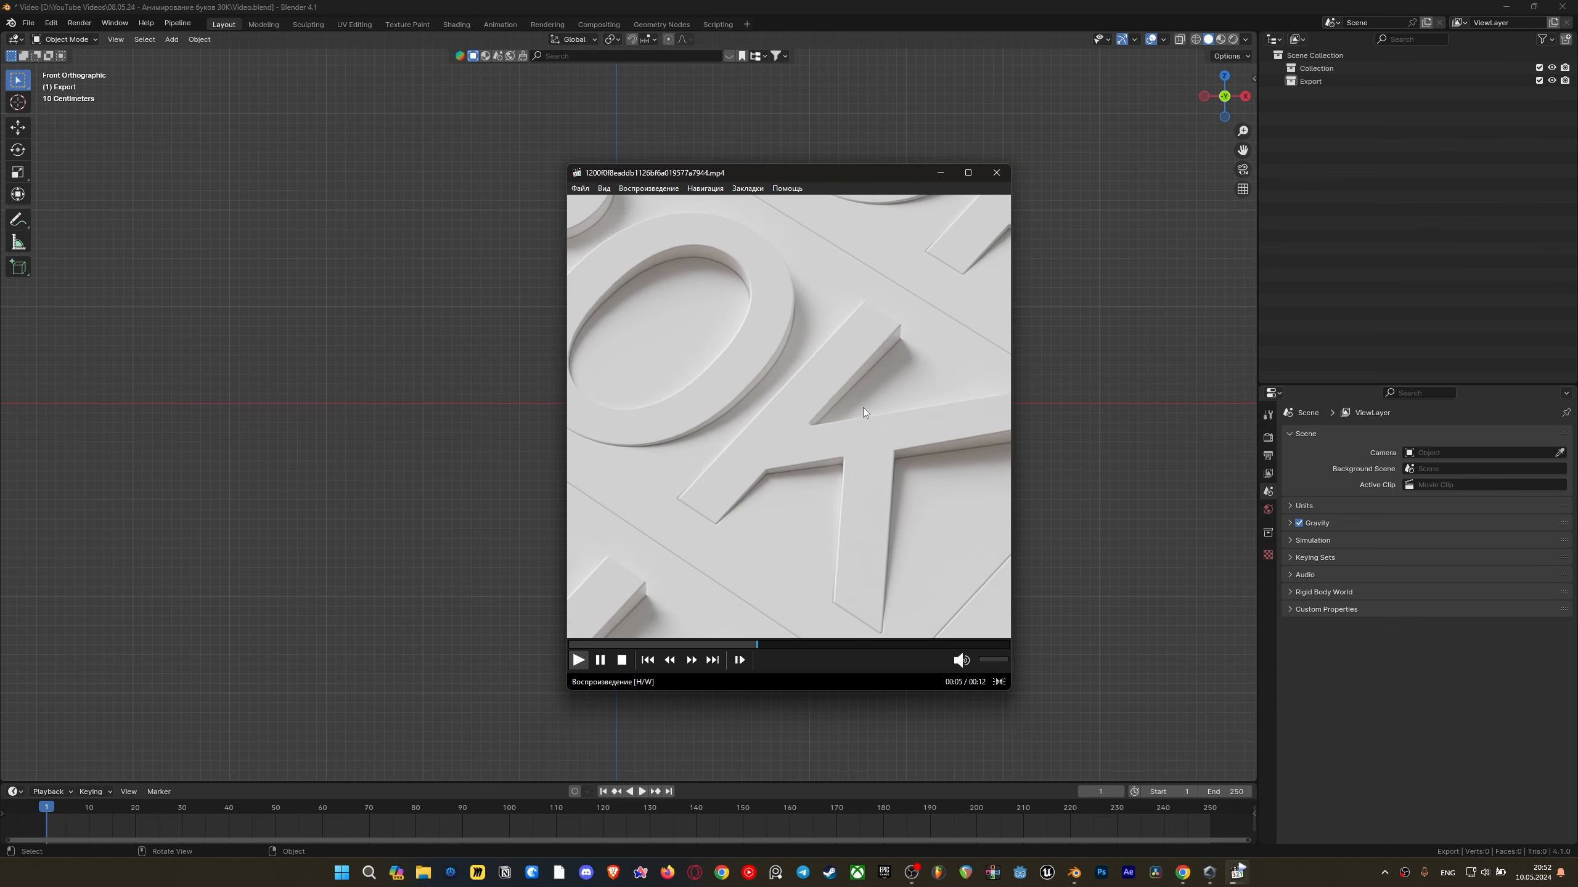
Close the reference video and enable the Screencast Keys overlay for the 3D viewport
left_click(964, 252)
left_click(996, 173)
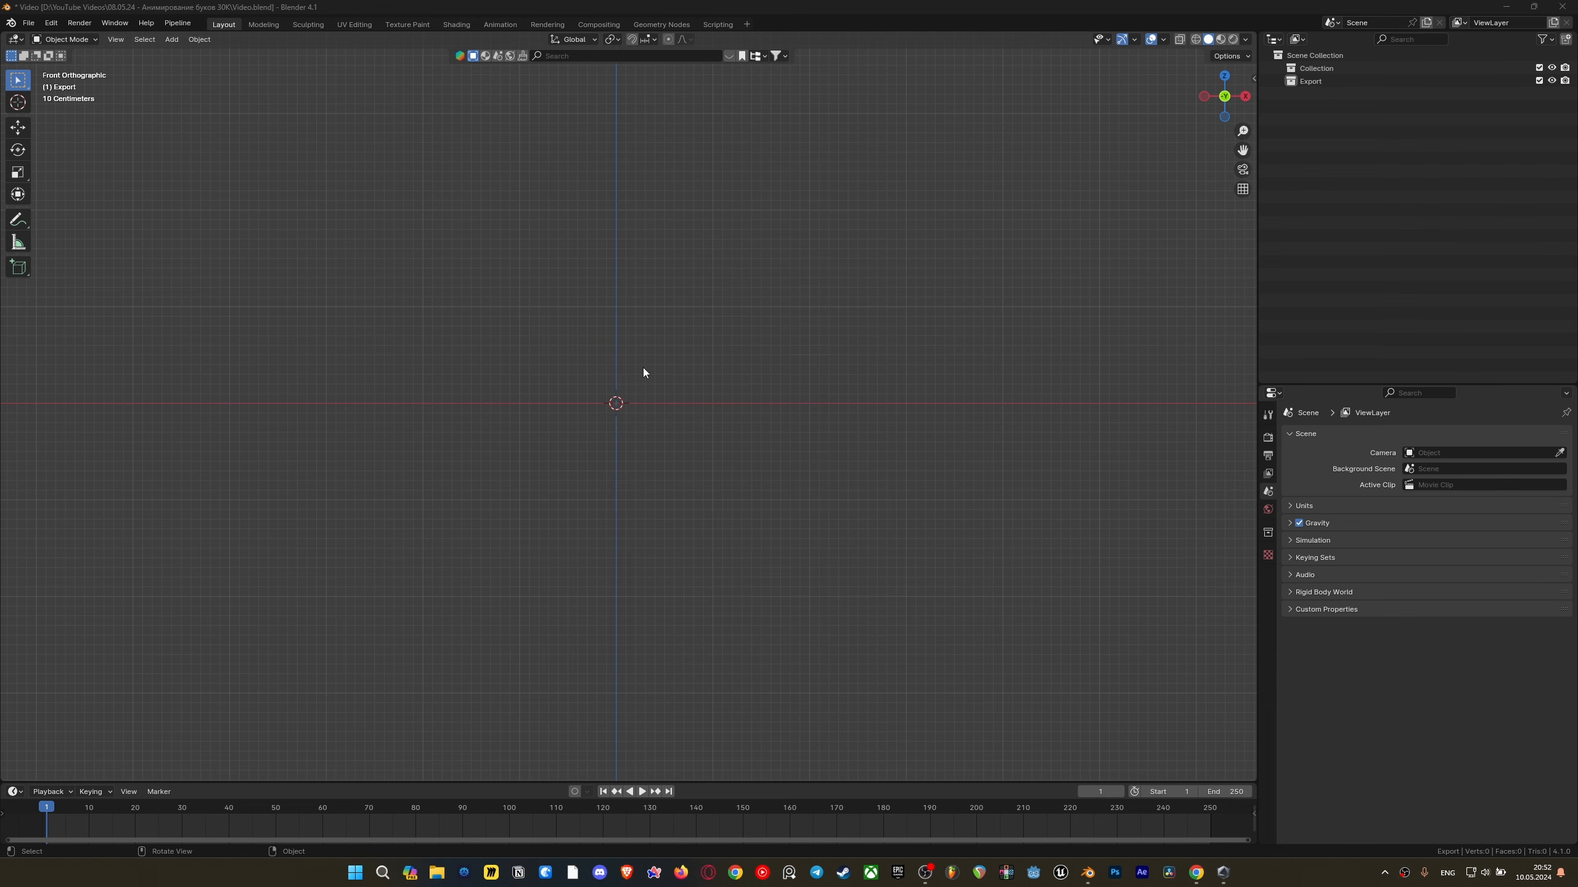
middle_click_drag(651, 399, 642, 416)
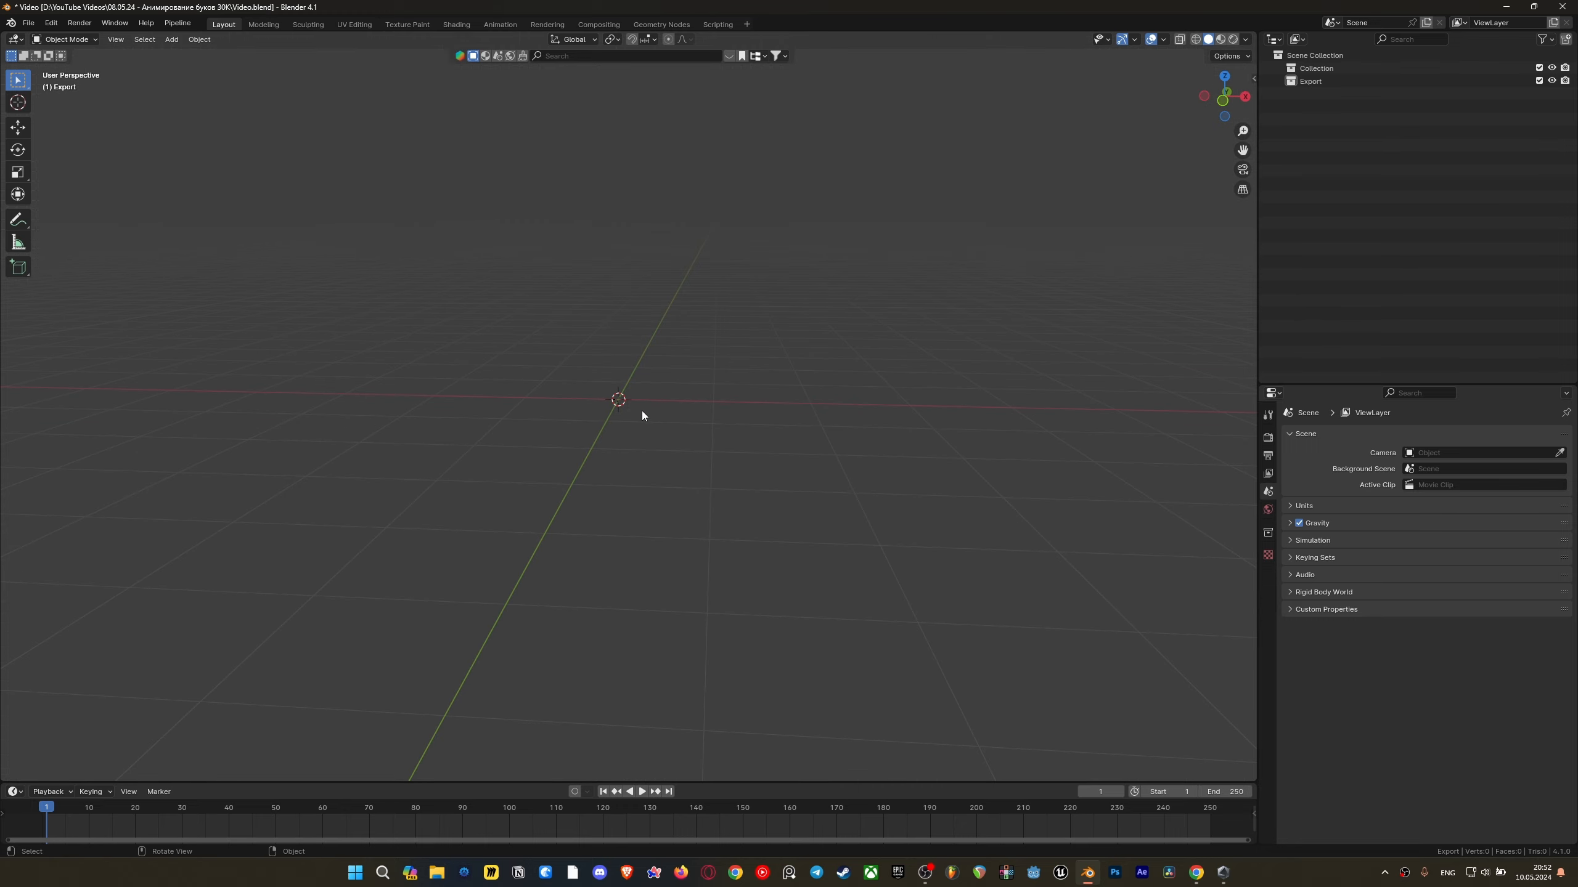
key("n")
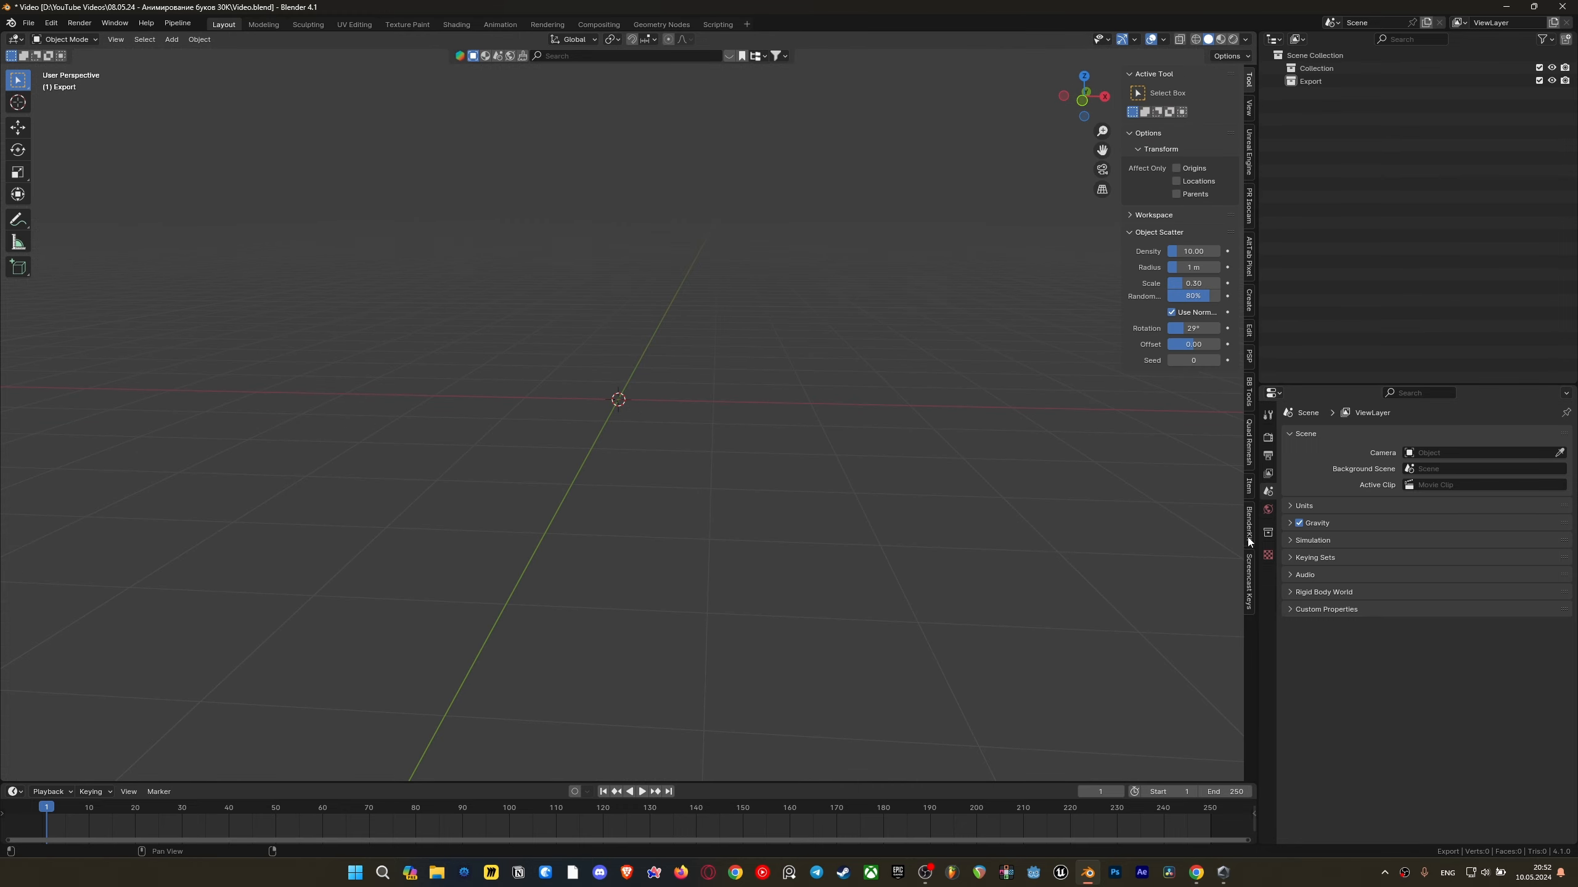
left_click(1247, 567)
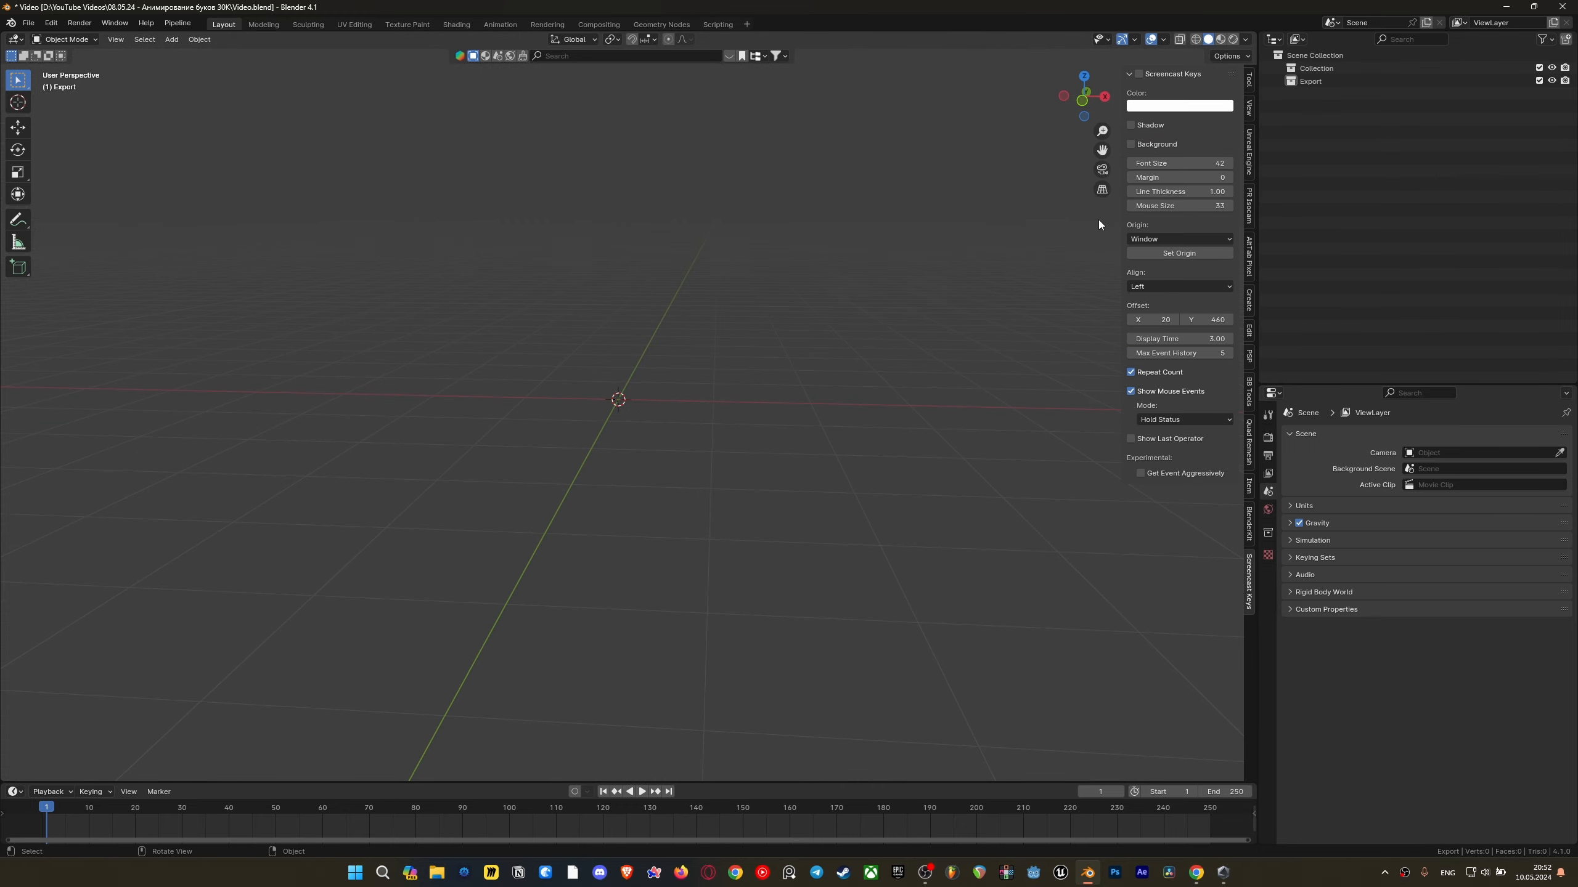
mouse_move(714, 261)
middle_mouse_down()
mouse_move(707, 387)
mouse_move(709, 278)
middle_mouse_up()
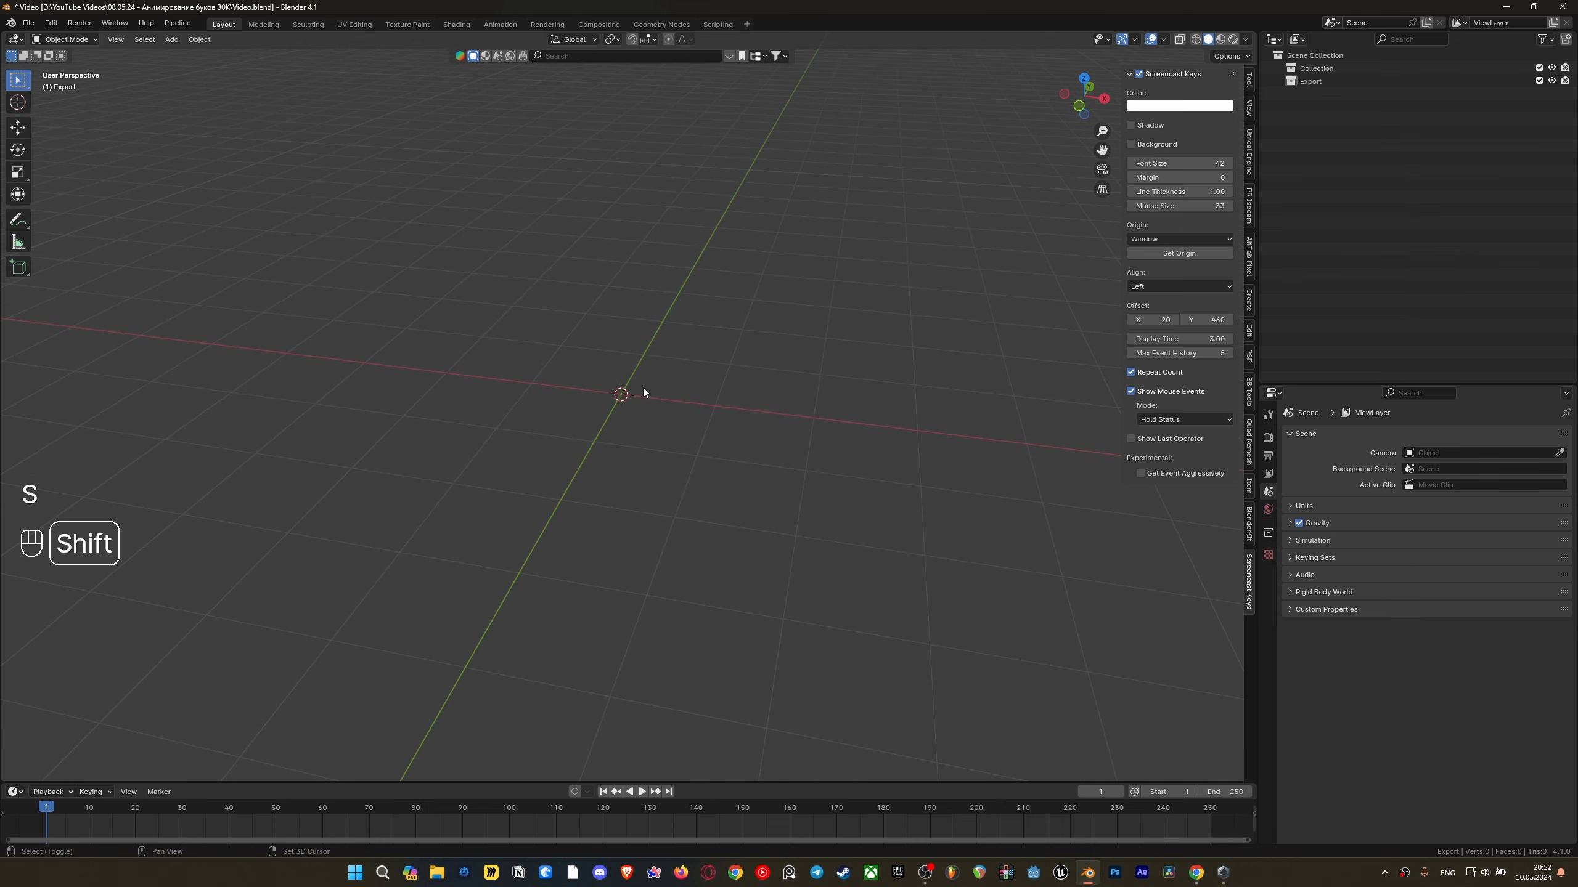
Add a cube and move it straight down until its top face is level with the world origin
key("shift+a")
mouse_move(649, 337)
left_click(708, 348)
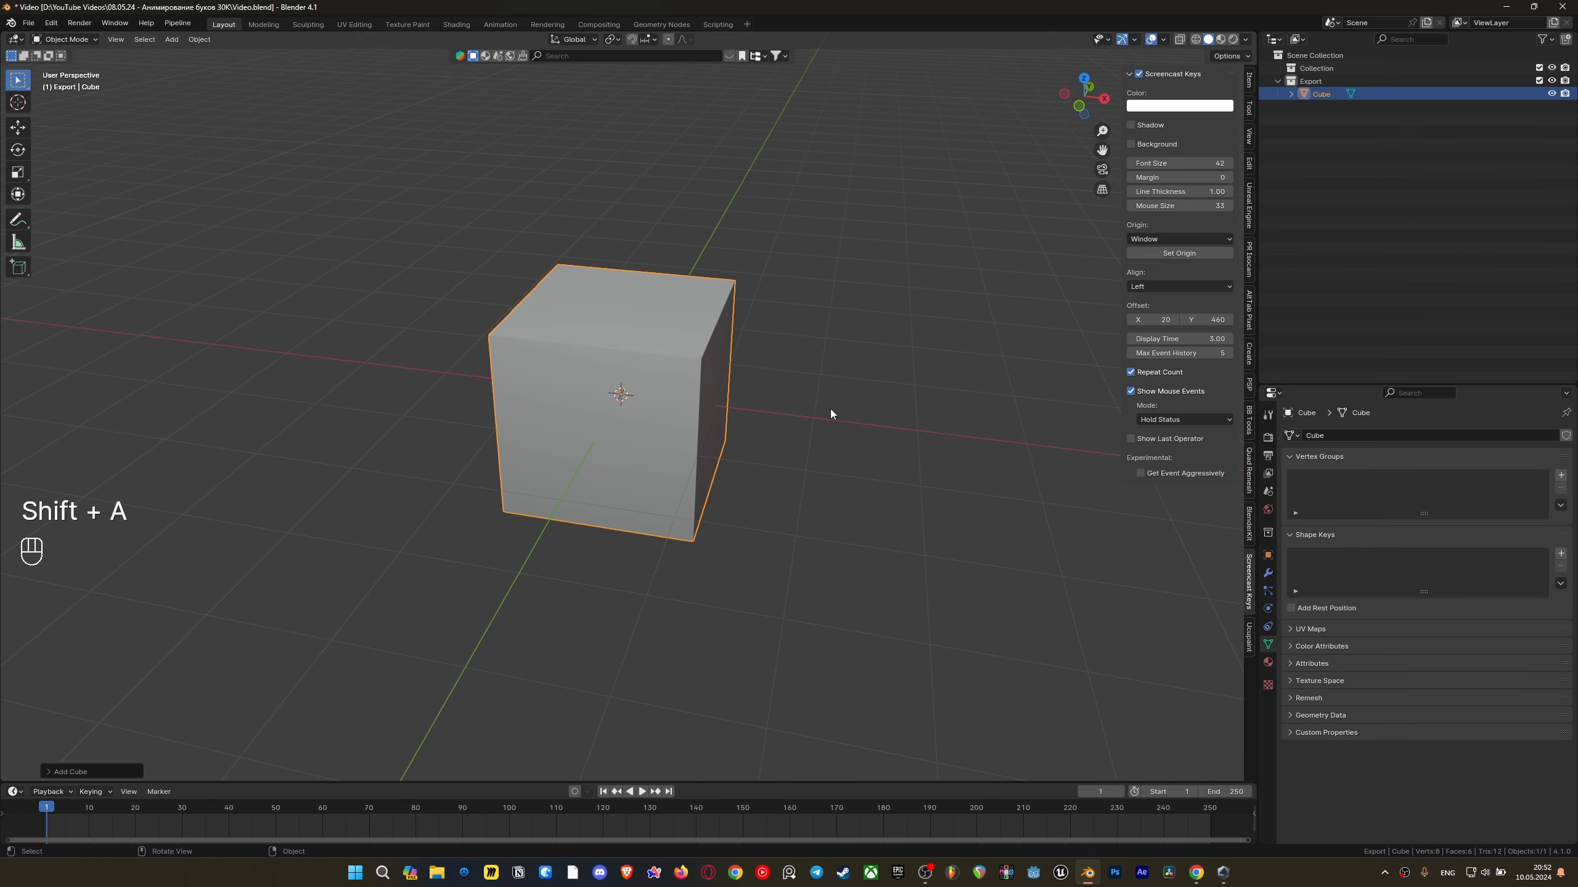
key("grave")
left_click(707, 289)
key("g")
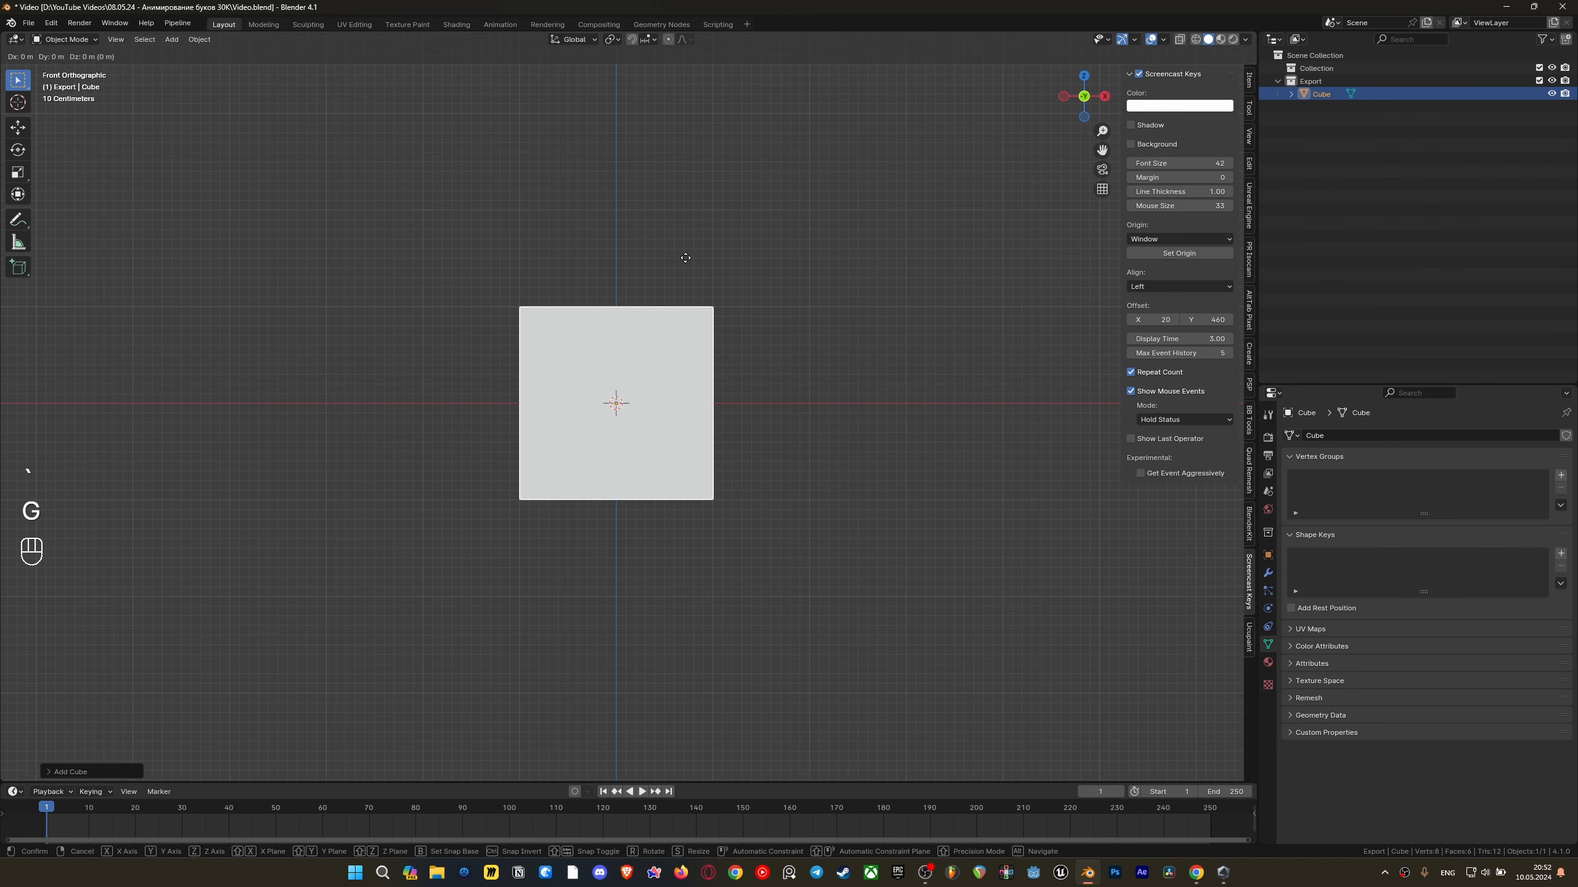
middle_click_drag(685, 257, 686, 356)
left_click(687, 357)
Check the snapping options and examine the alignment of the cube's top face with the ground plane in front view
scroll(764, 460, "up", 4)
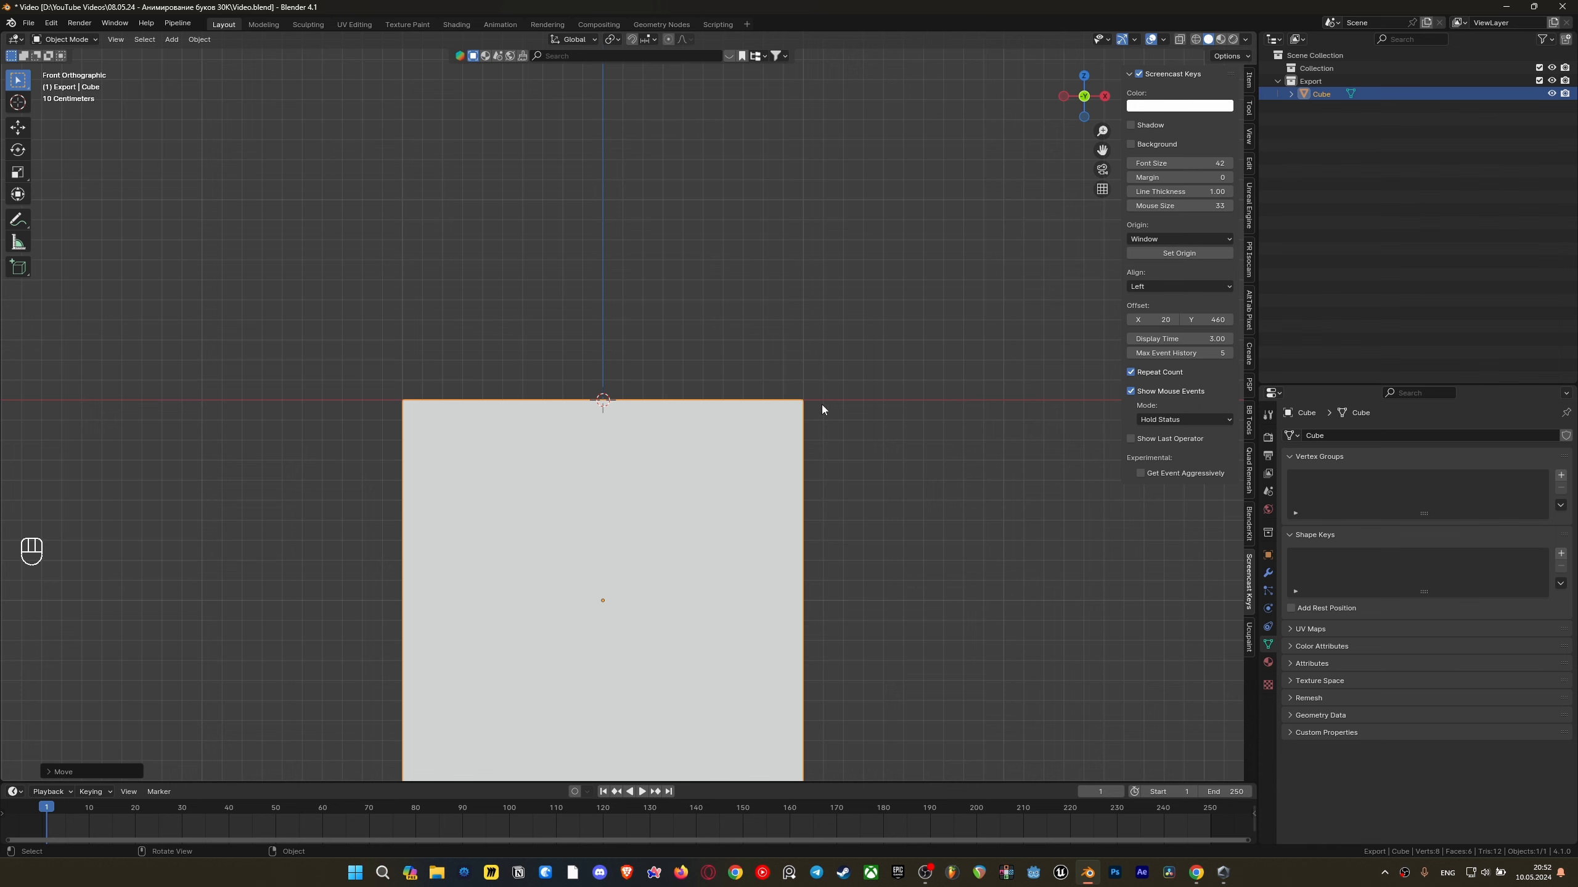
scroll(905, 392, "down", 2)
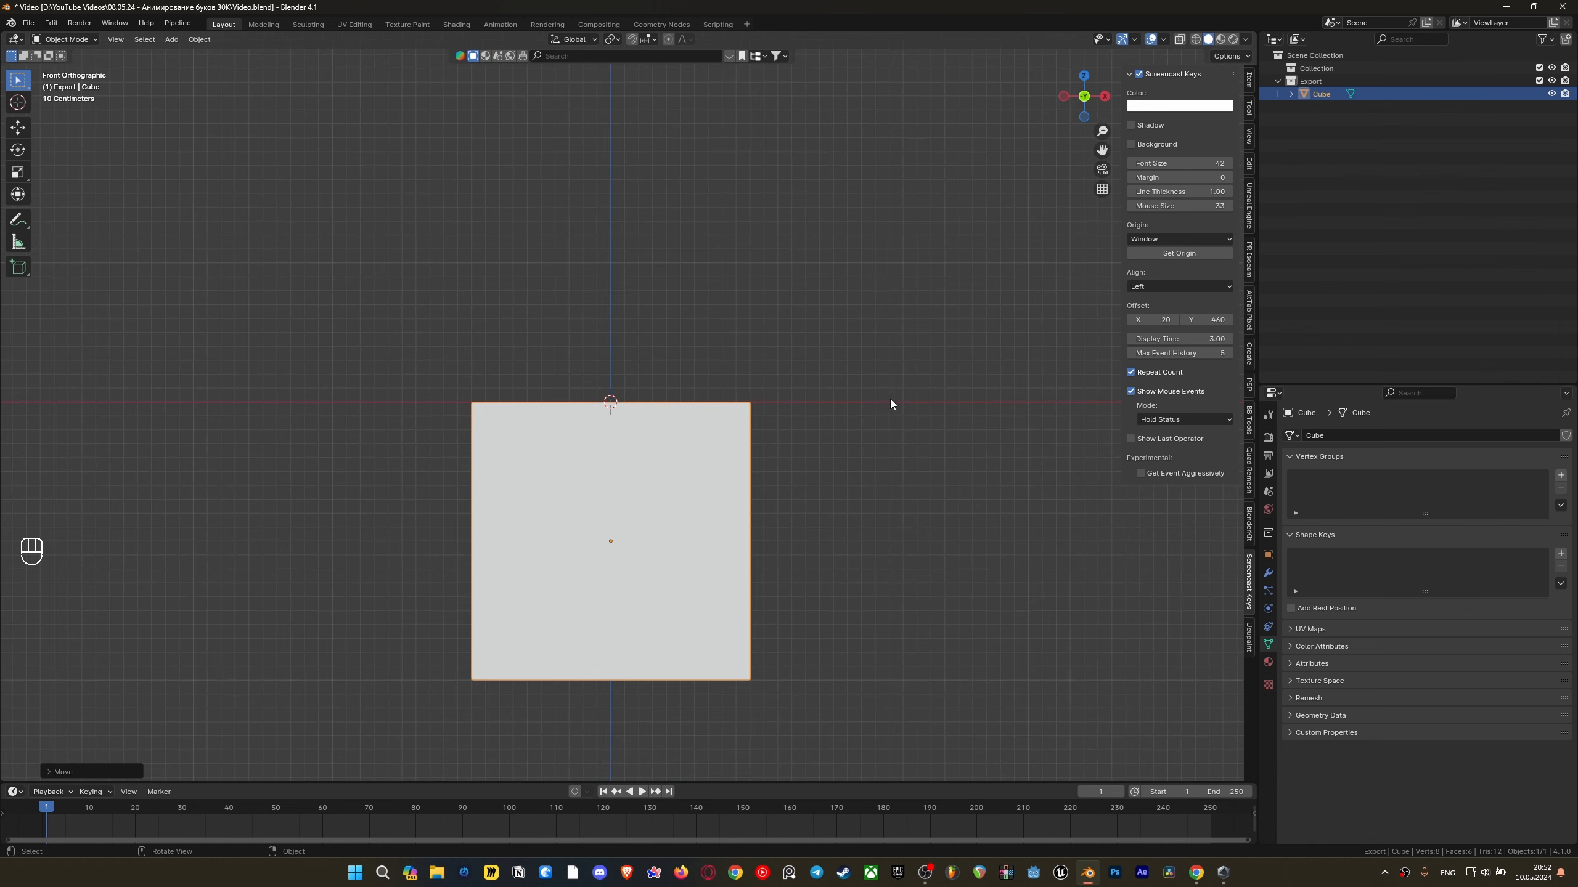
middle_click_drag(792, 376, 749, 402)
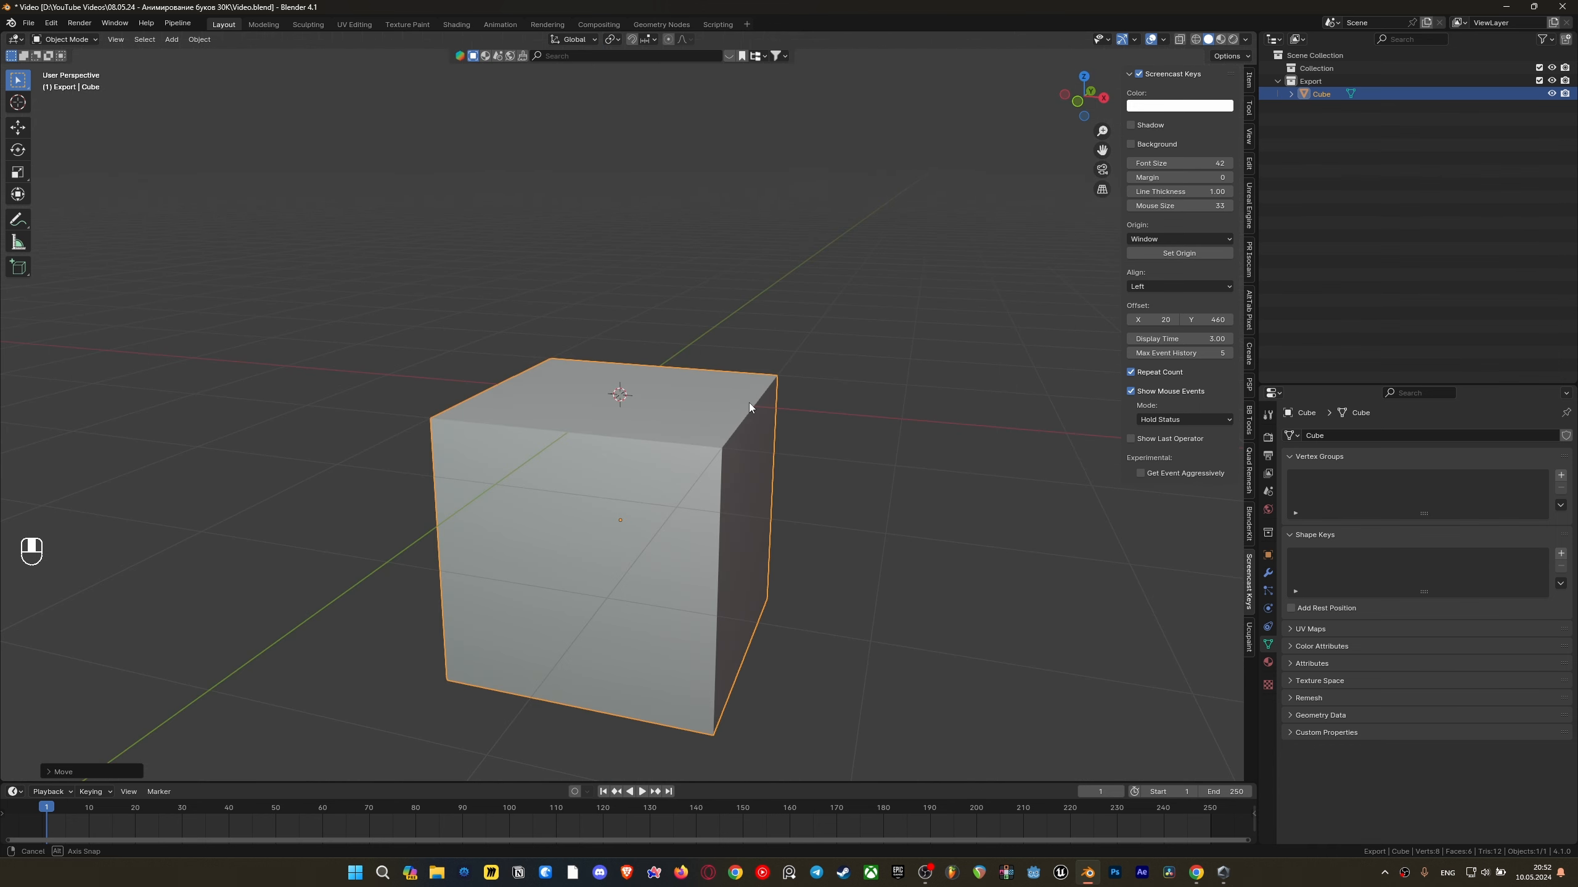
left_click(645, 41)
middle_click_drag(757, 373, 725, 357)
key("grave")
left_click(588, 249)
scroll(834, 426, "up", 2)
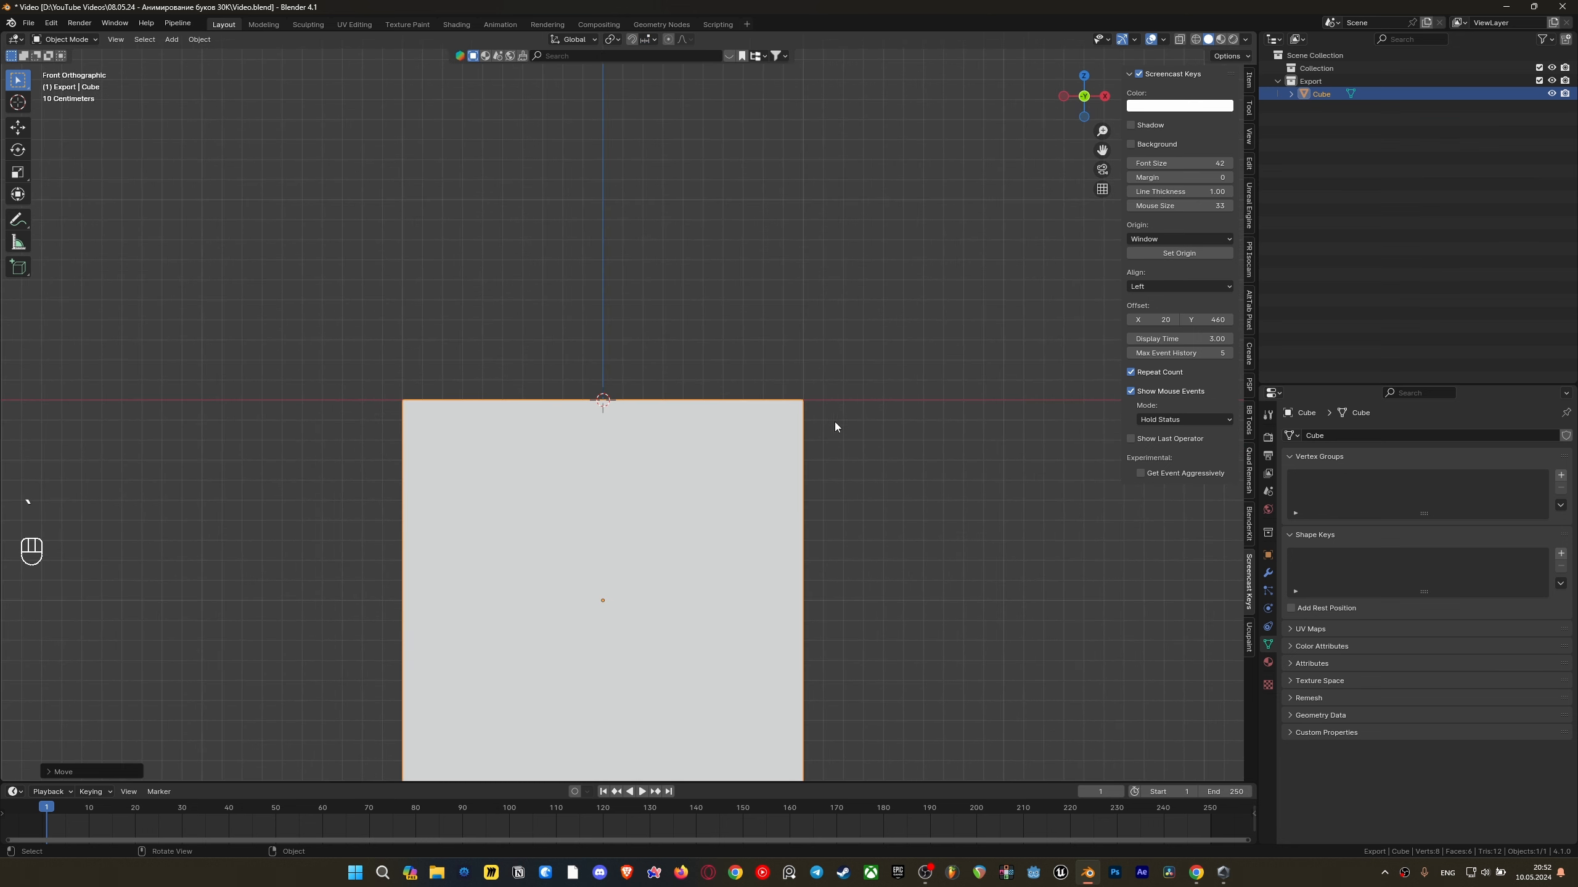
scroll(599, 384, "down", 5)
Scale the cube along the Y axis to roughly two-thirds of its depth
middle_click_drag(599, 384, 917, 396)
key("s")
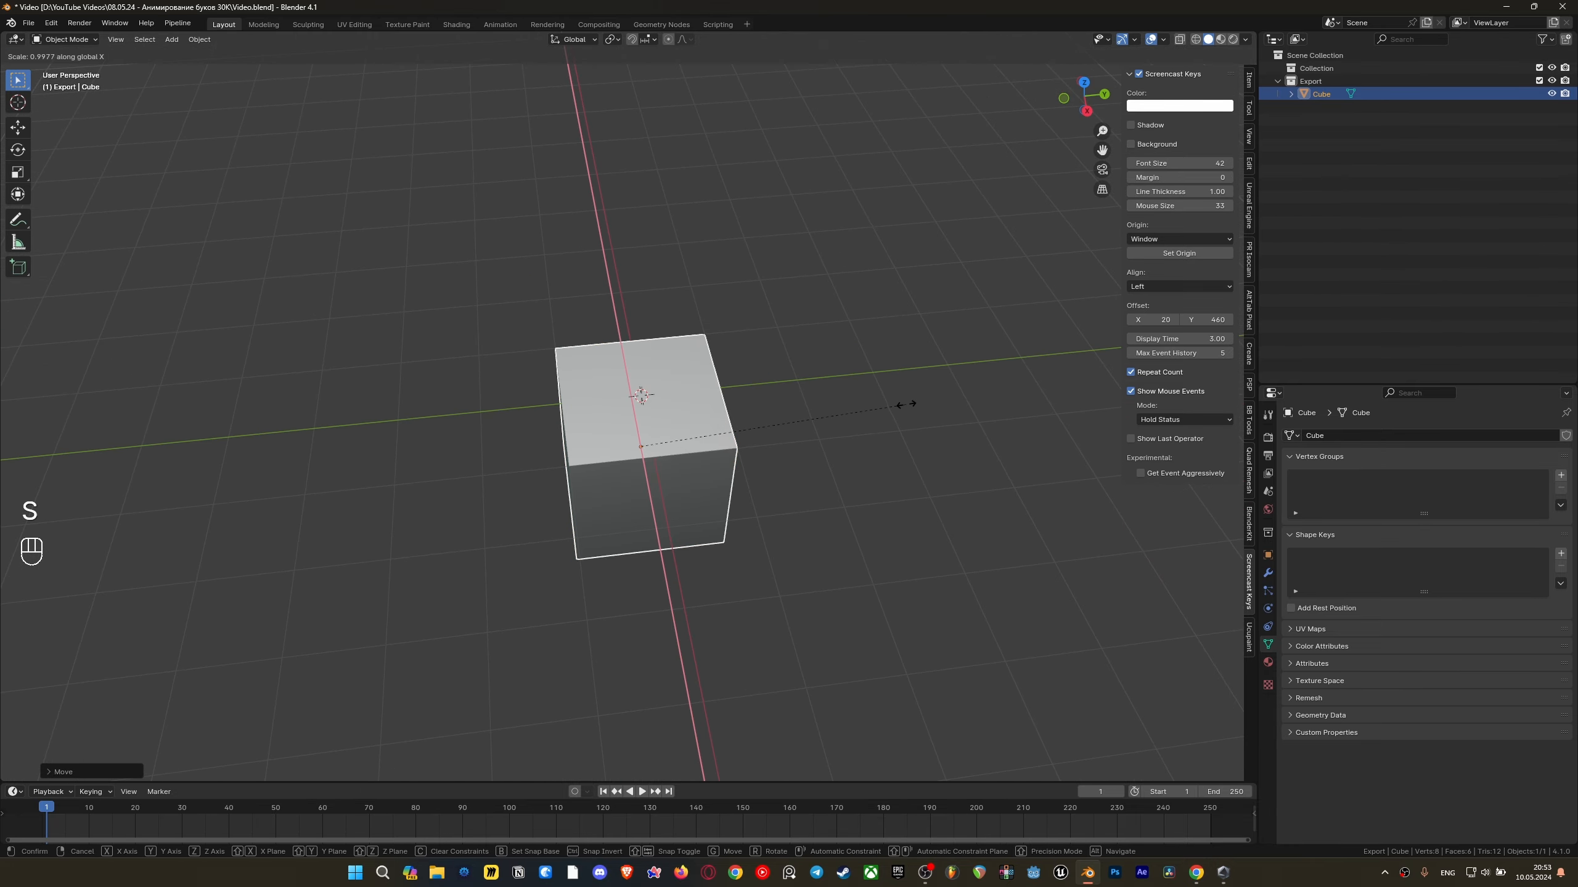
key("x")
key("y")
left_click(833, 424)
Raise the cube's bottom face in Edit Mode to make a shallower block, and save the file
middle_click_drag(833, 425, 675, 527)
key("Tab")
key("3")
left_click(611, 571)
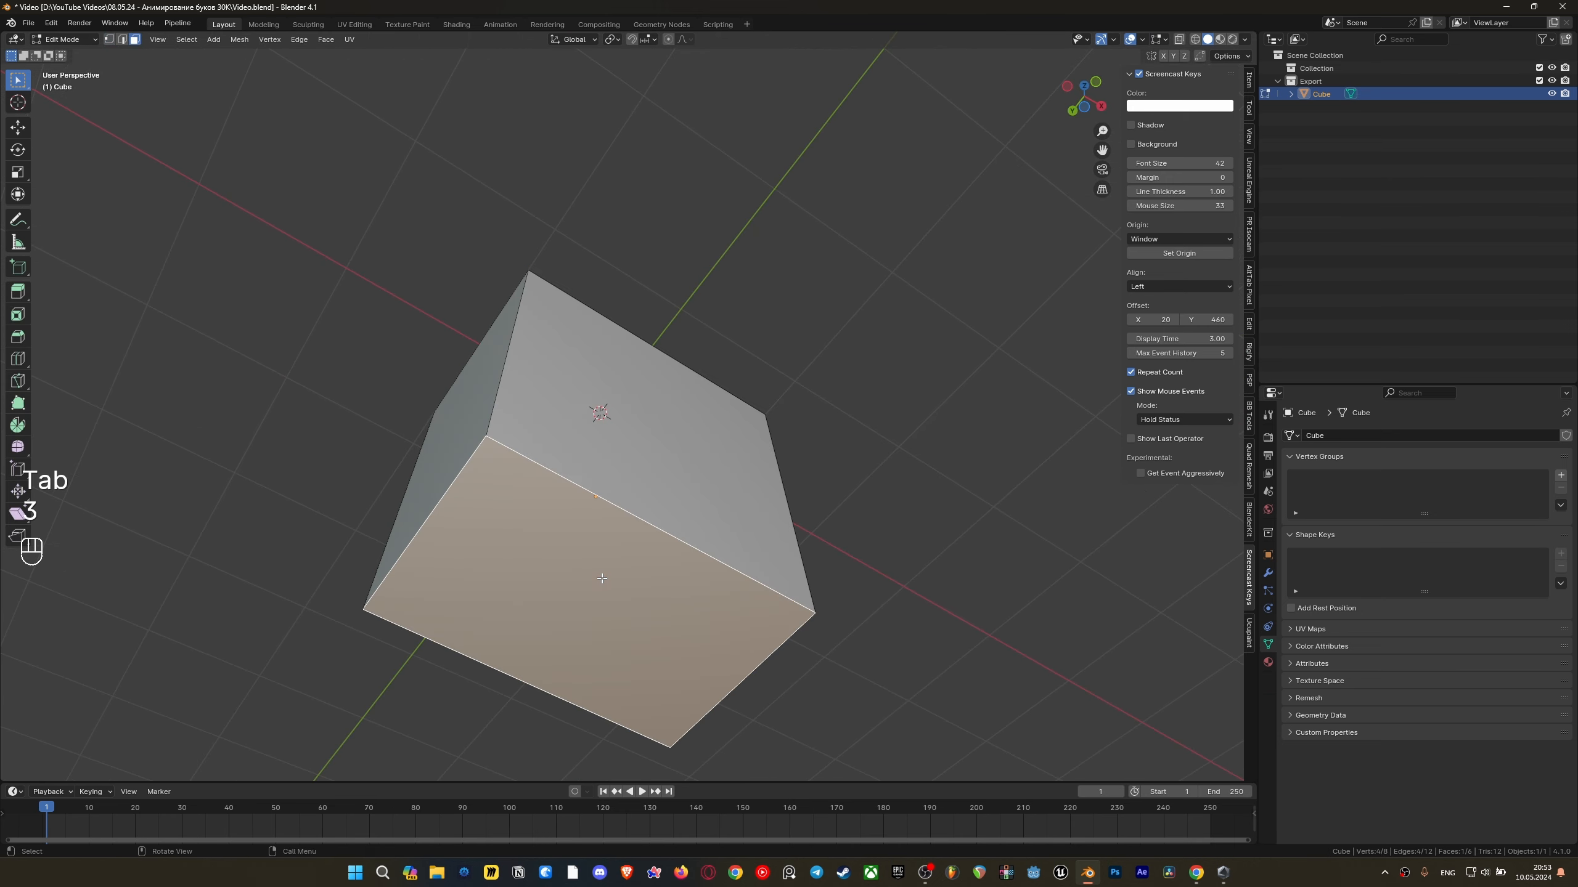
key("g")
left_click(705, 387)
key("Tab")
middle_click_drag(705, 387, 665, 539)
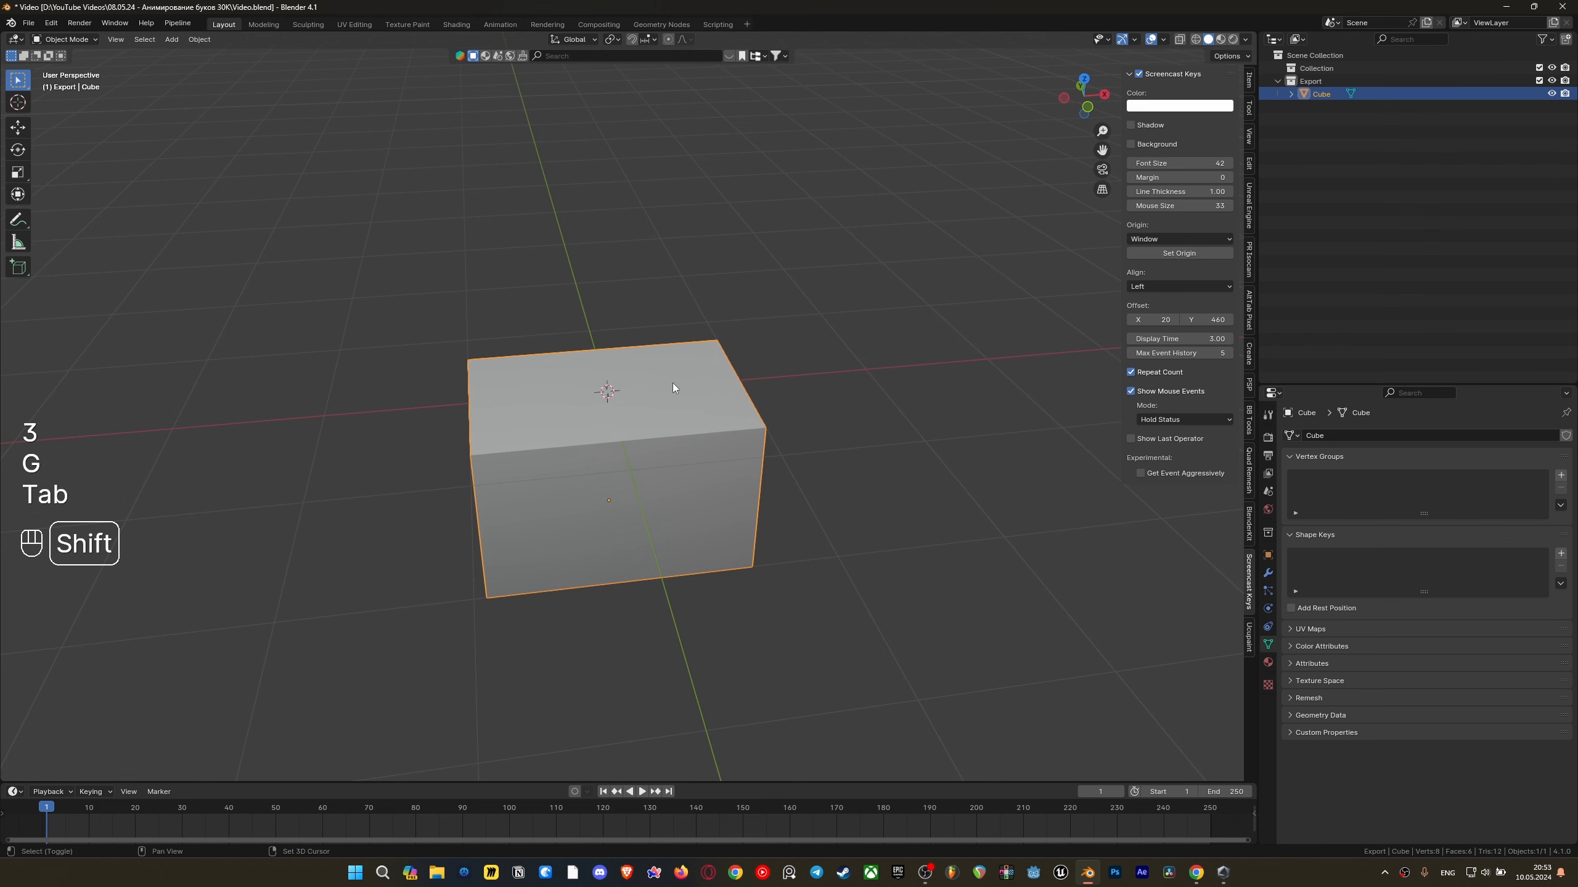
key("ctrl+s")
Add a text object at the world origin, on the block's top face
middle_click_drag(724, 367, 772, 318, "shift")
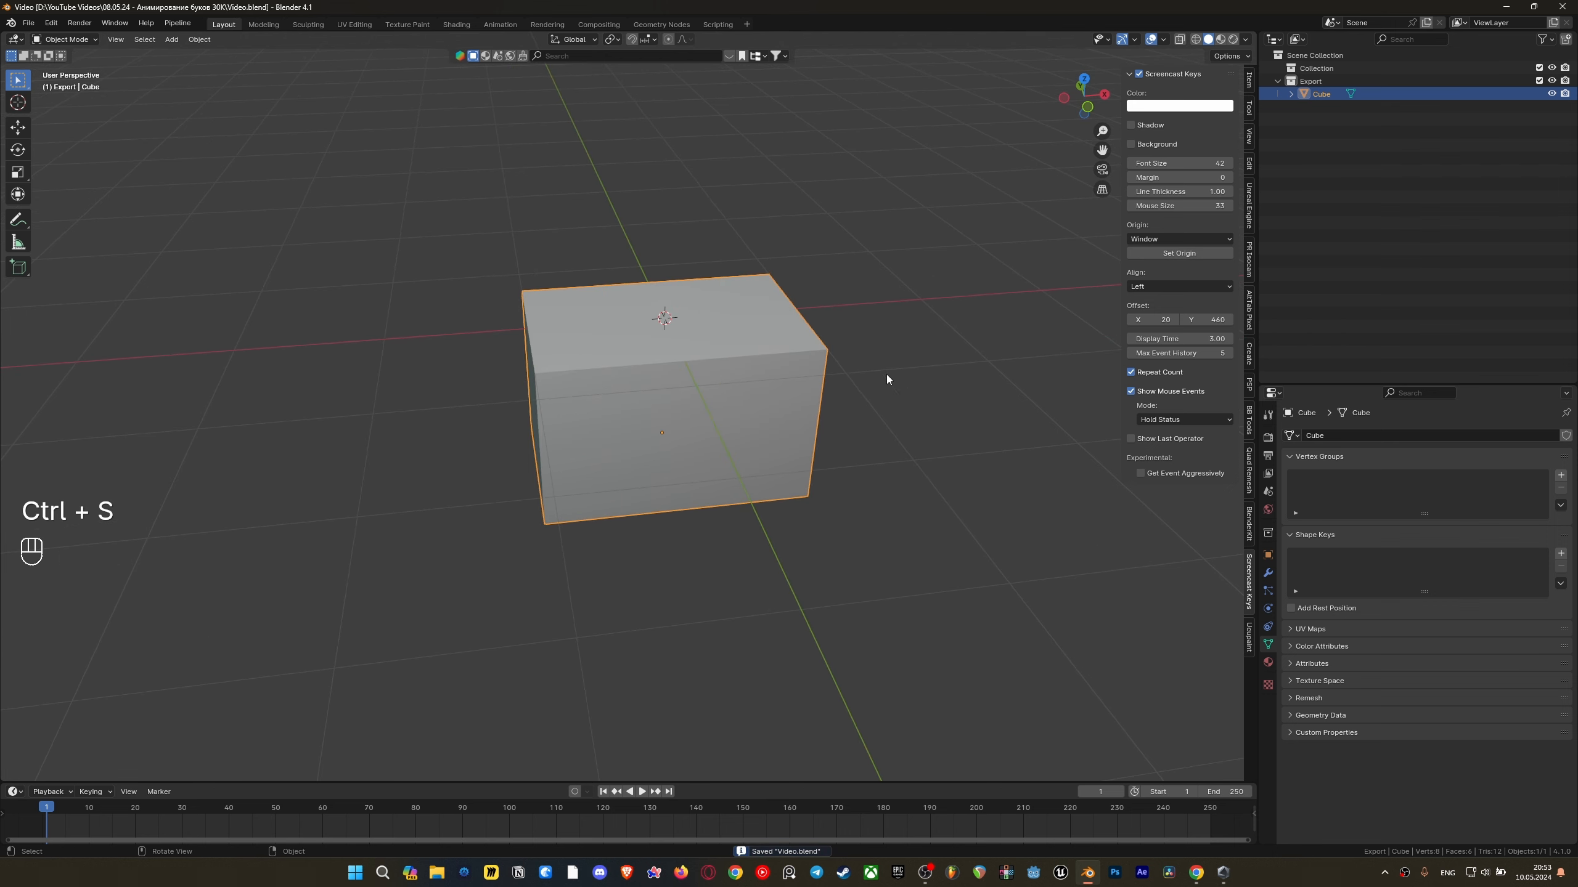
middle_click_drag(886, 374, 735, 387)
key("shift+c")
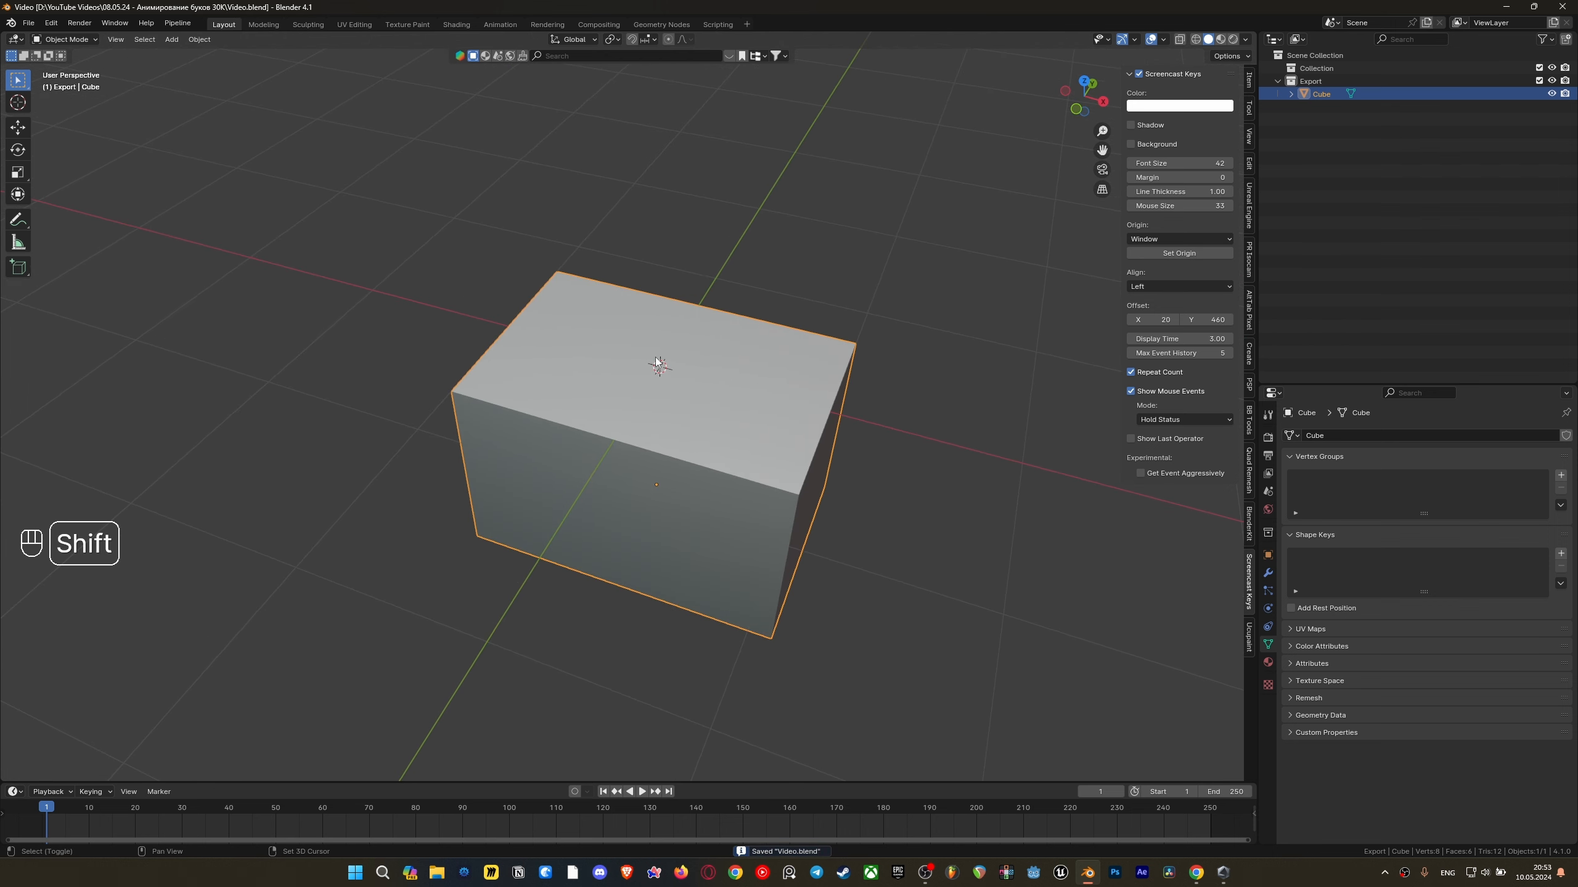
key("shift+a")
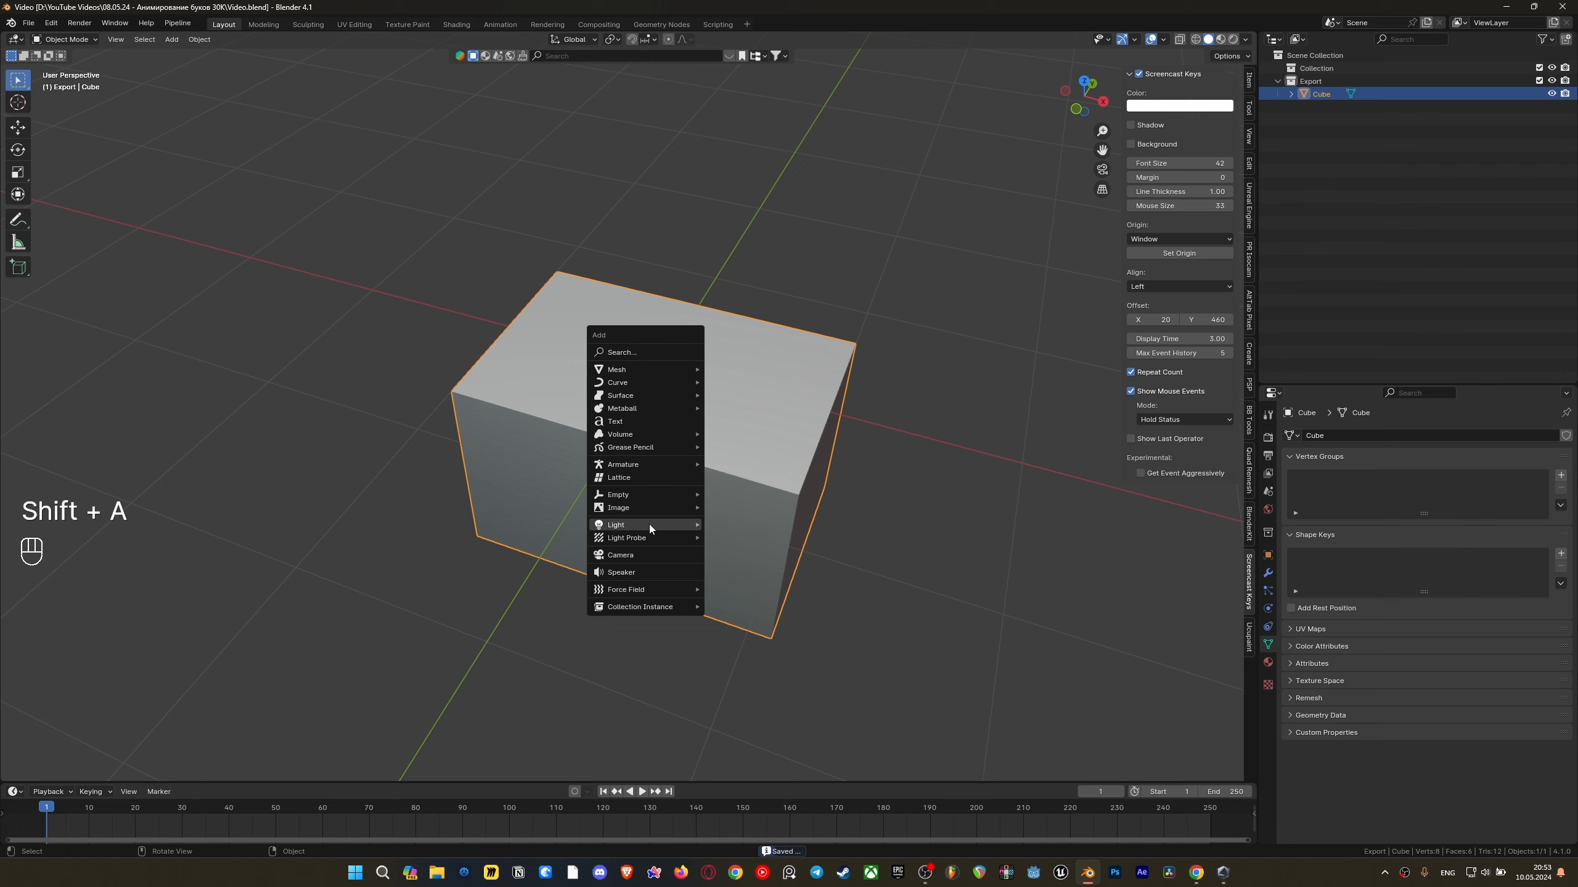
left_click(629, 422)
middle_click_drag(629, 421, 695, 471)
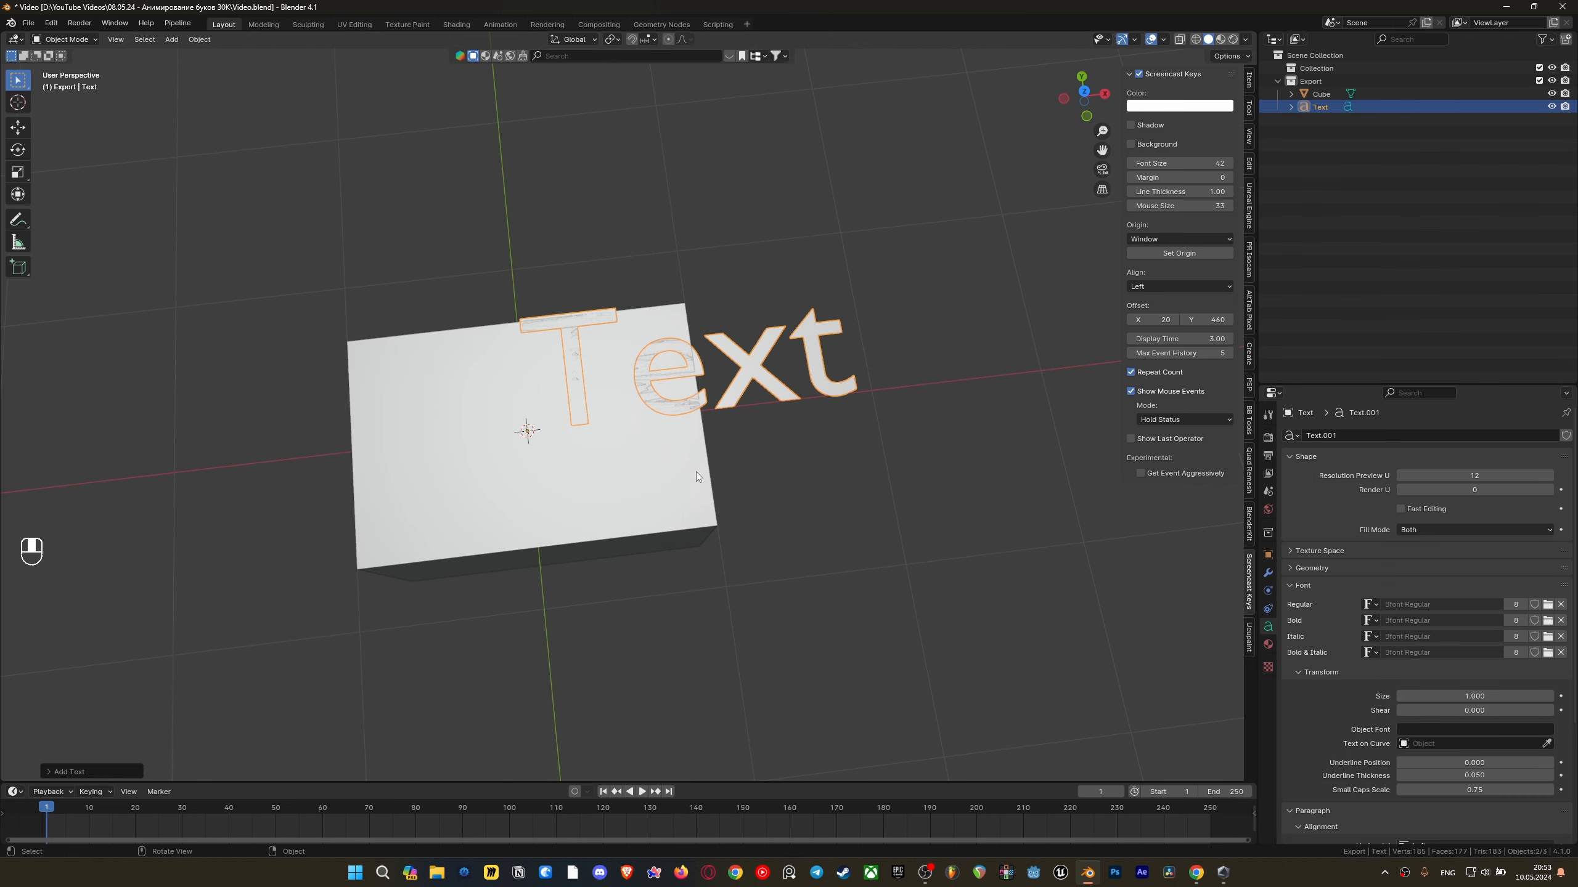
Replace the text object's content with "30K"
key("Tab")
key("ctrl+a")
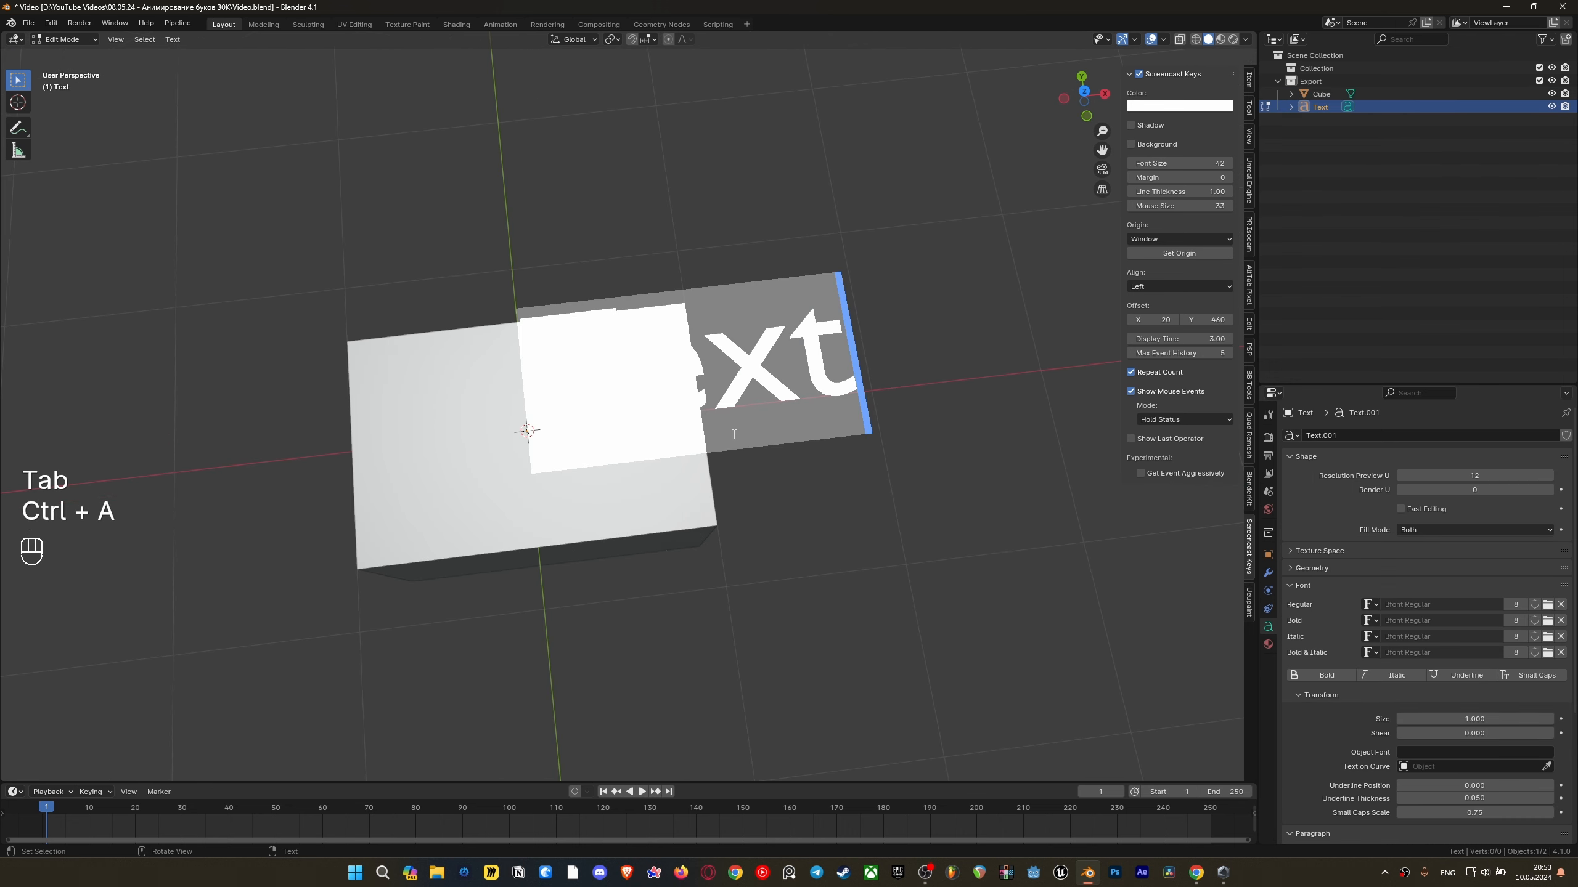
type("30K")
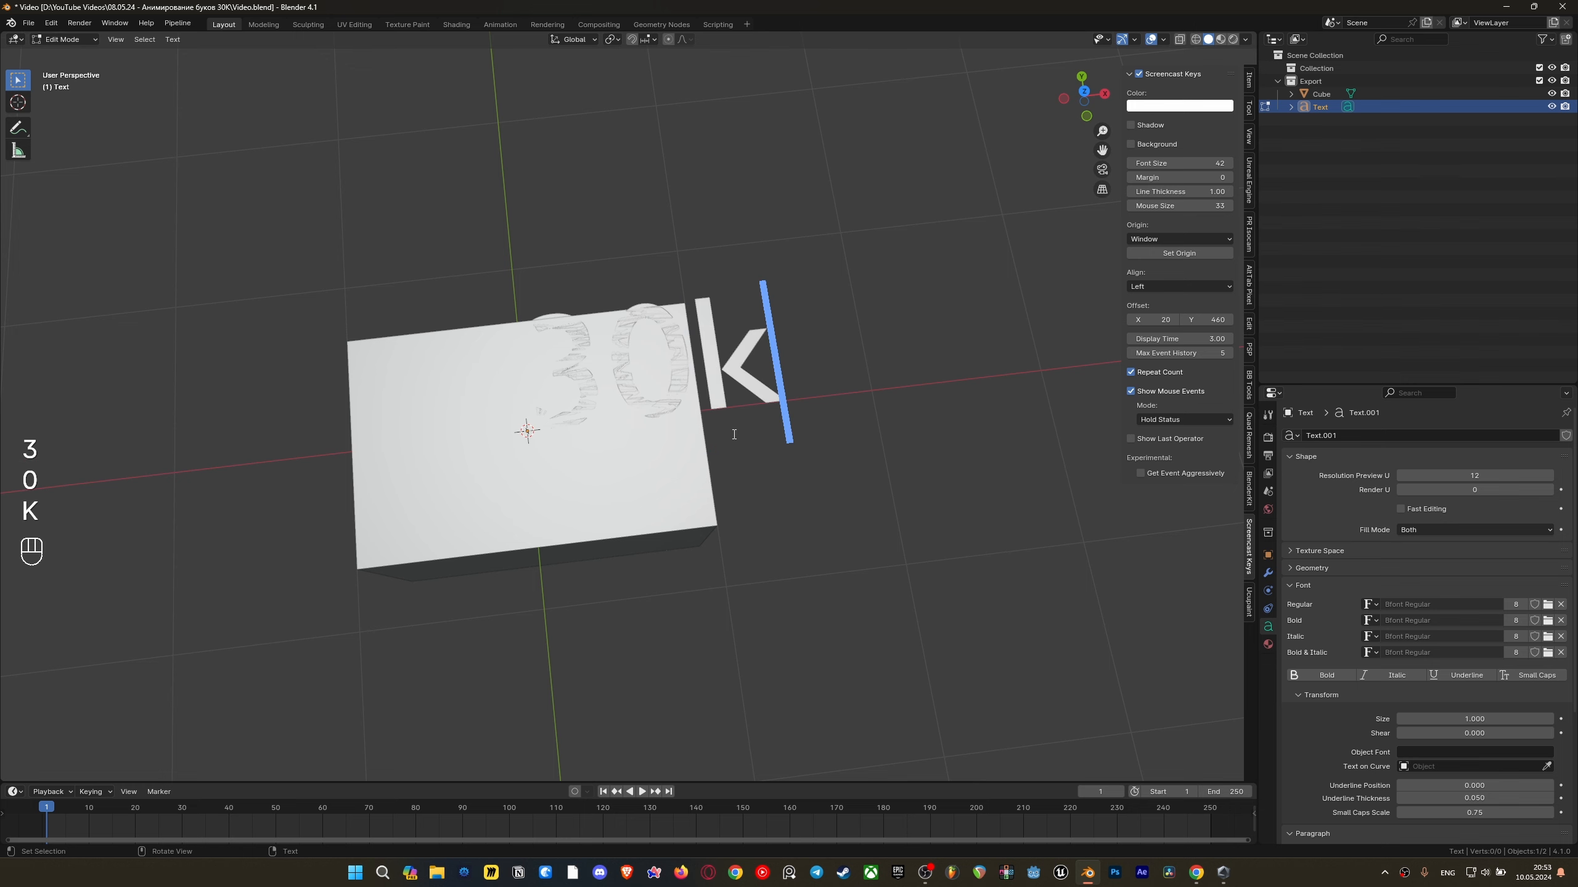
key("BackSpace")
type("K")
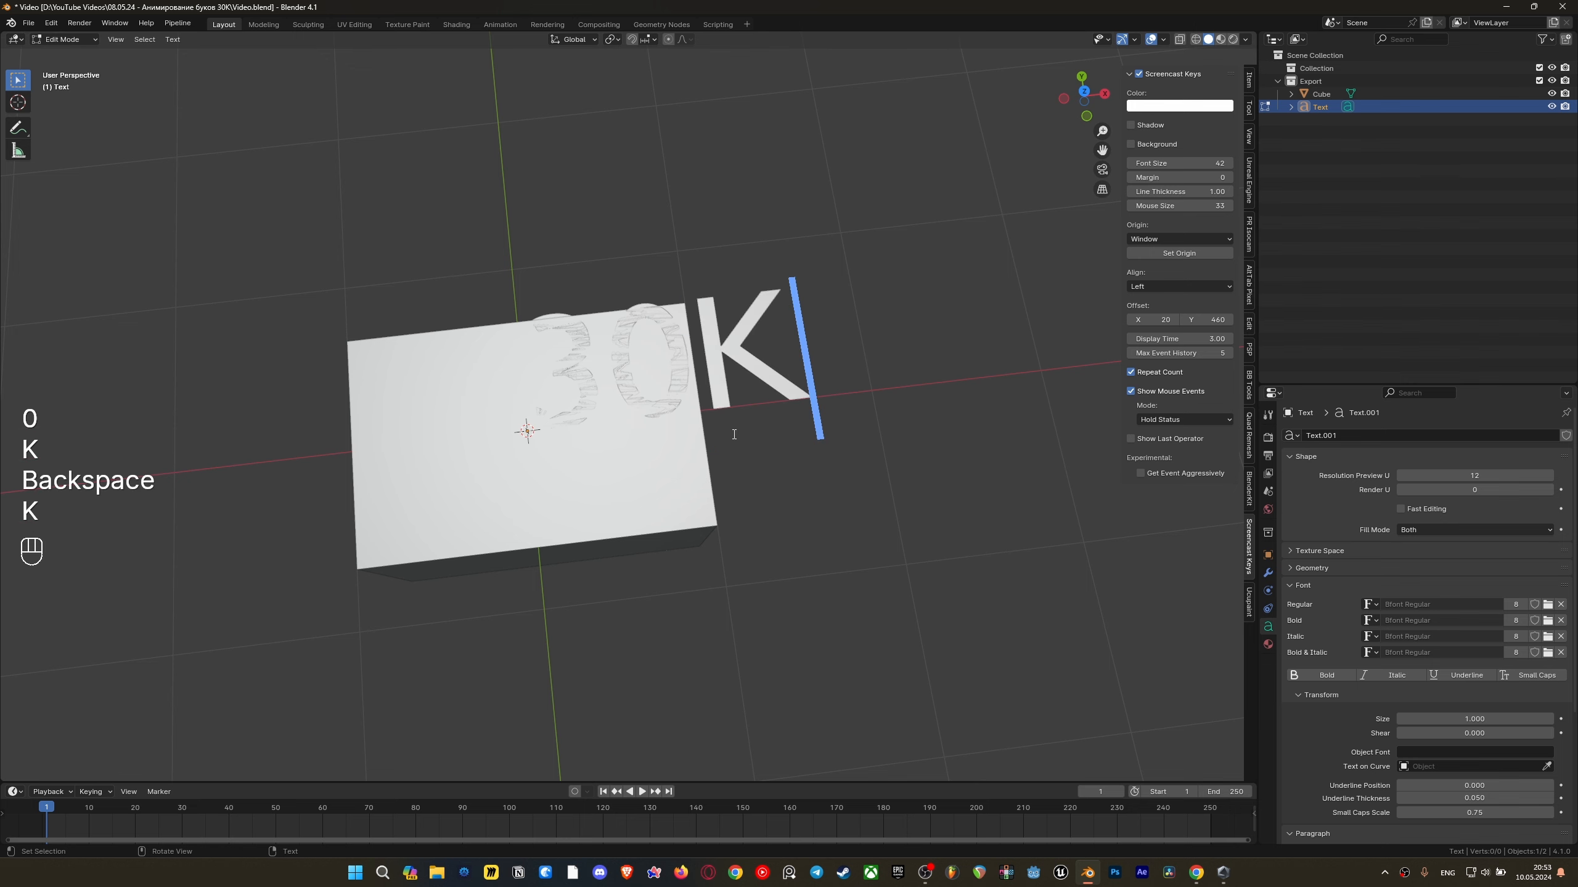
key("Tab")
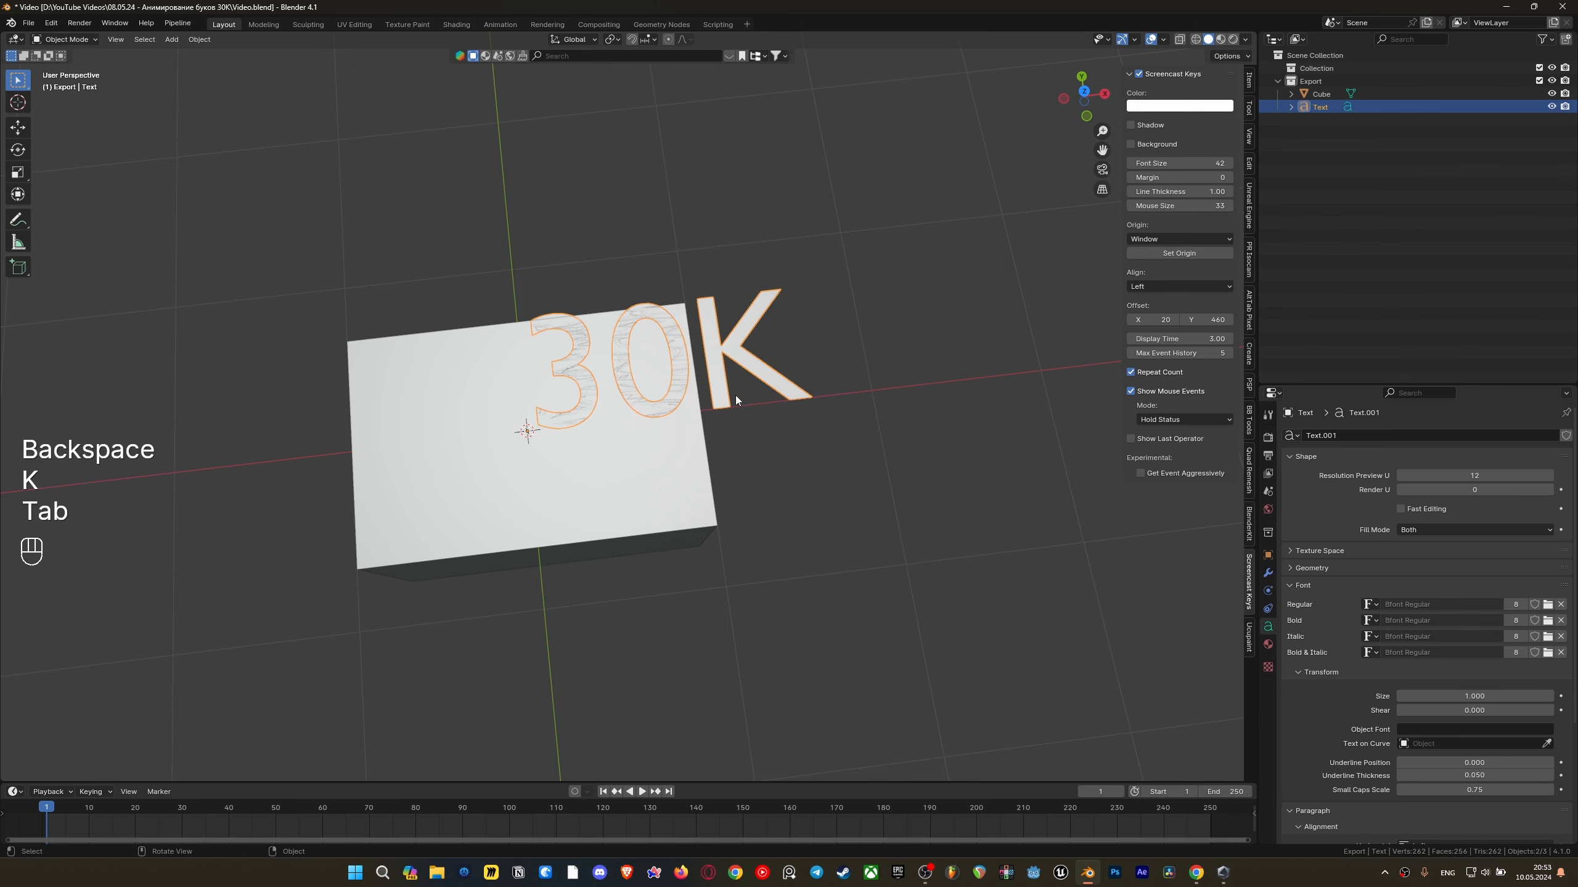
Load Cygre SemiBold from the project's font folder as the regular font of the 30K text
middle_click_drag(734, 395, 737, 382)
middle_click_drag(811, 511, 758, 515, "shift")
scroll(762, 515, "up", 2)
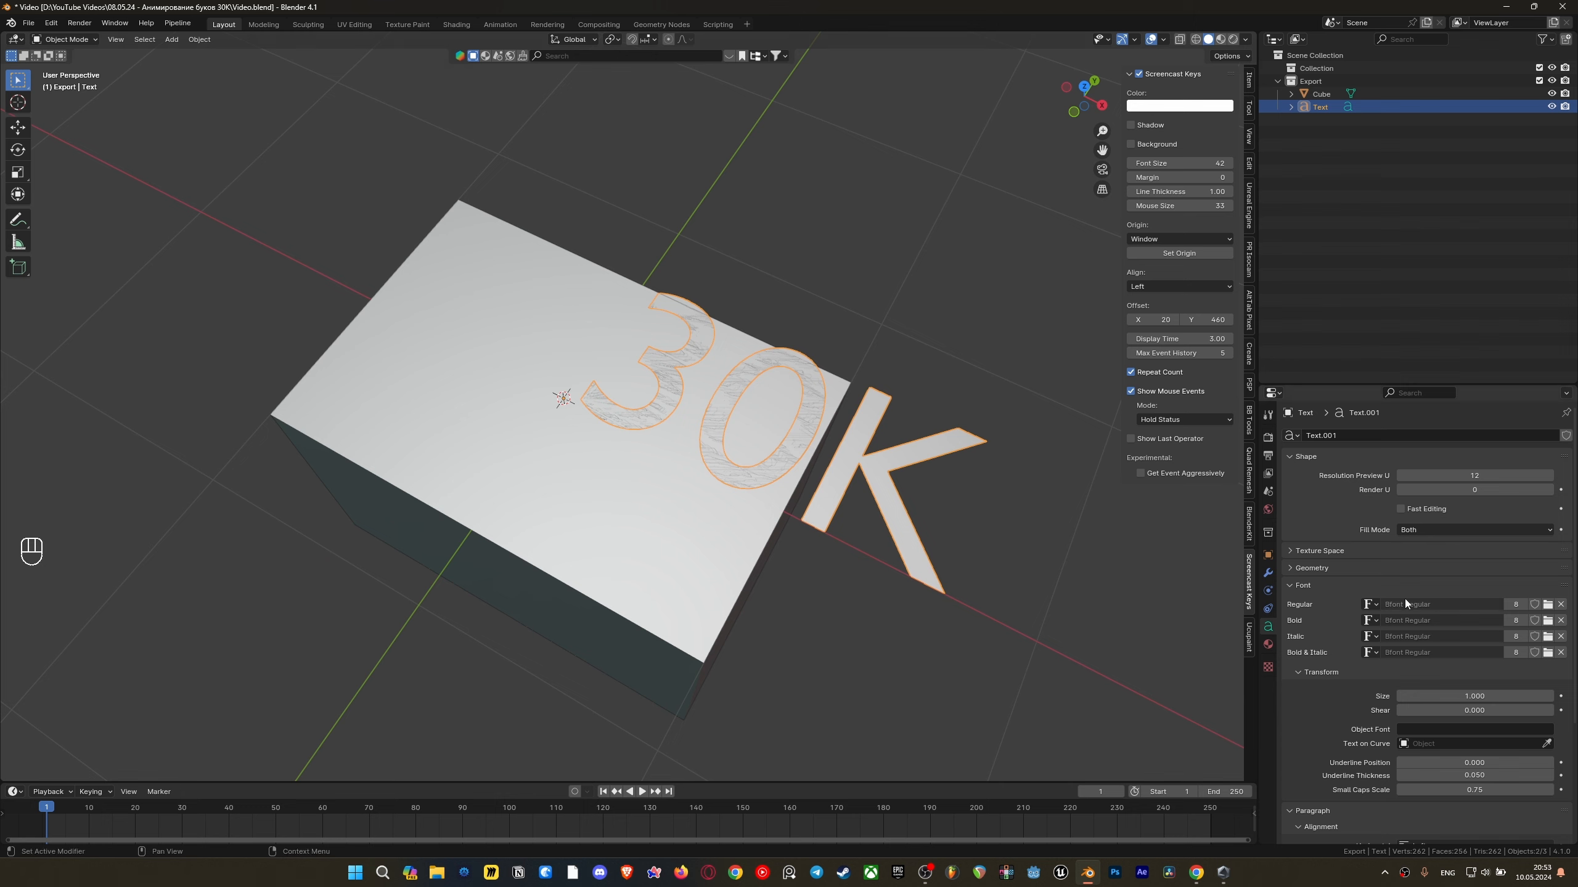
left_click(1548, 605)
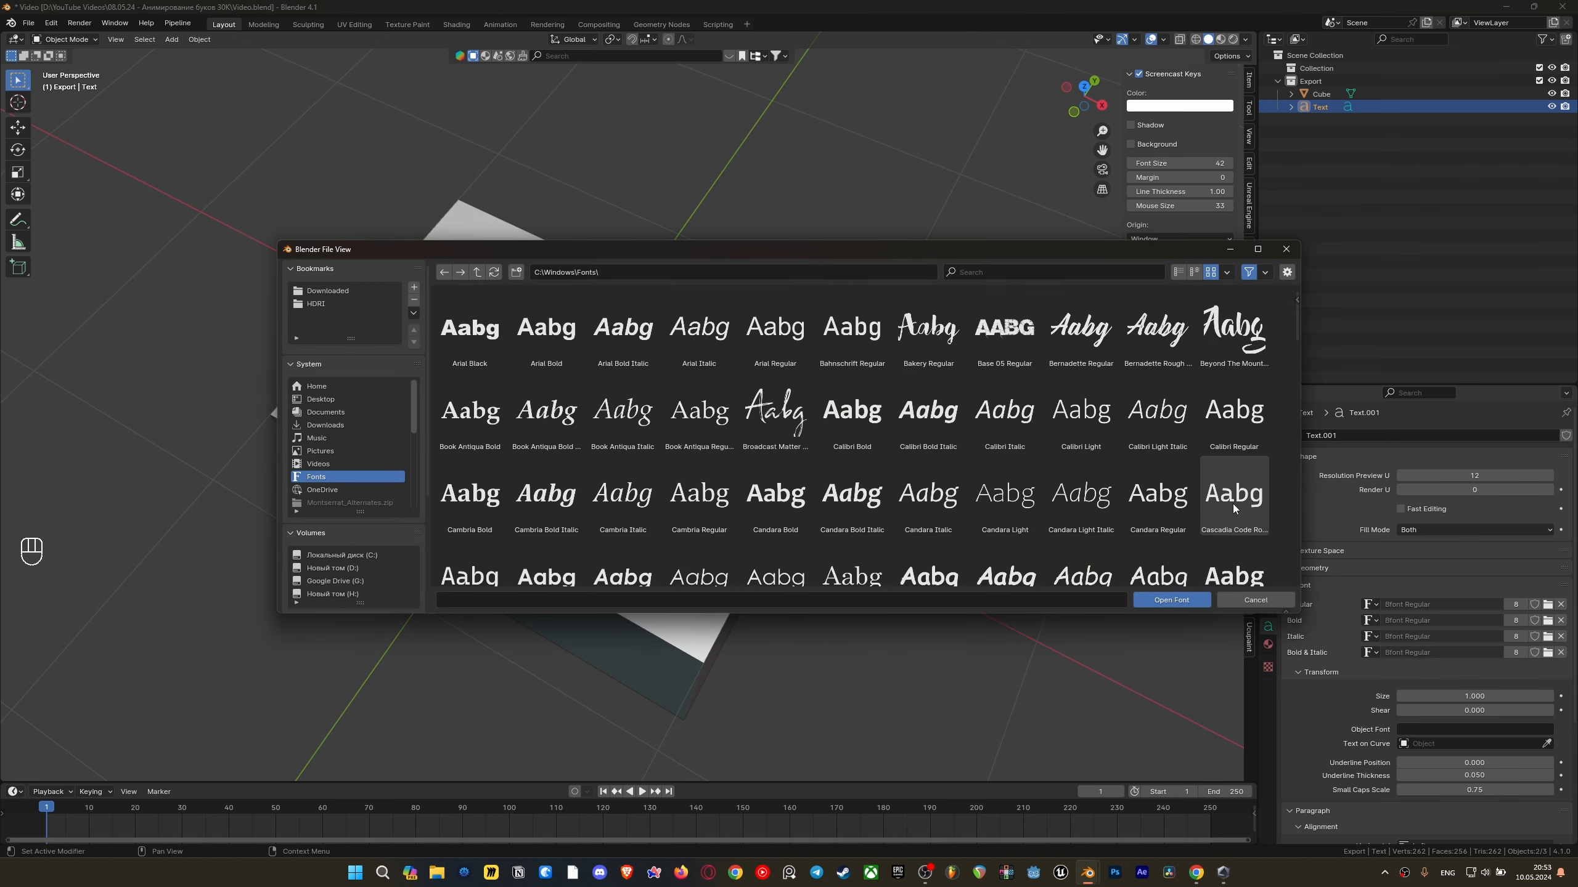
scroll(387, 438, "down", 5)
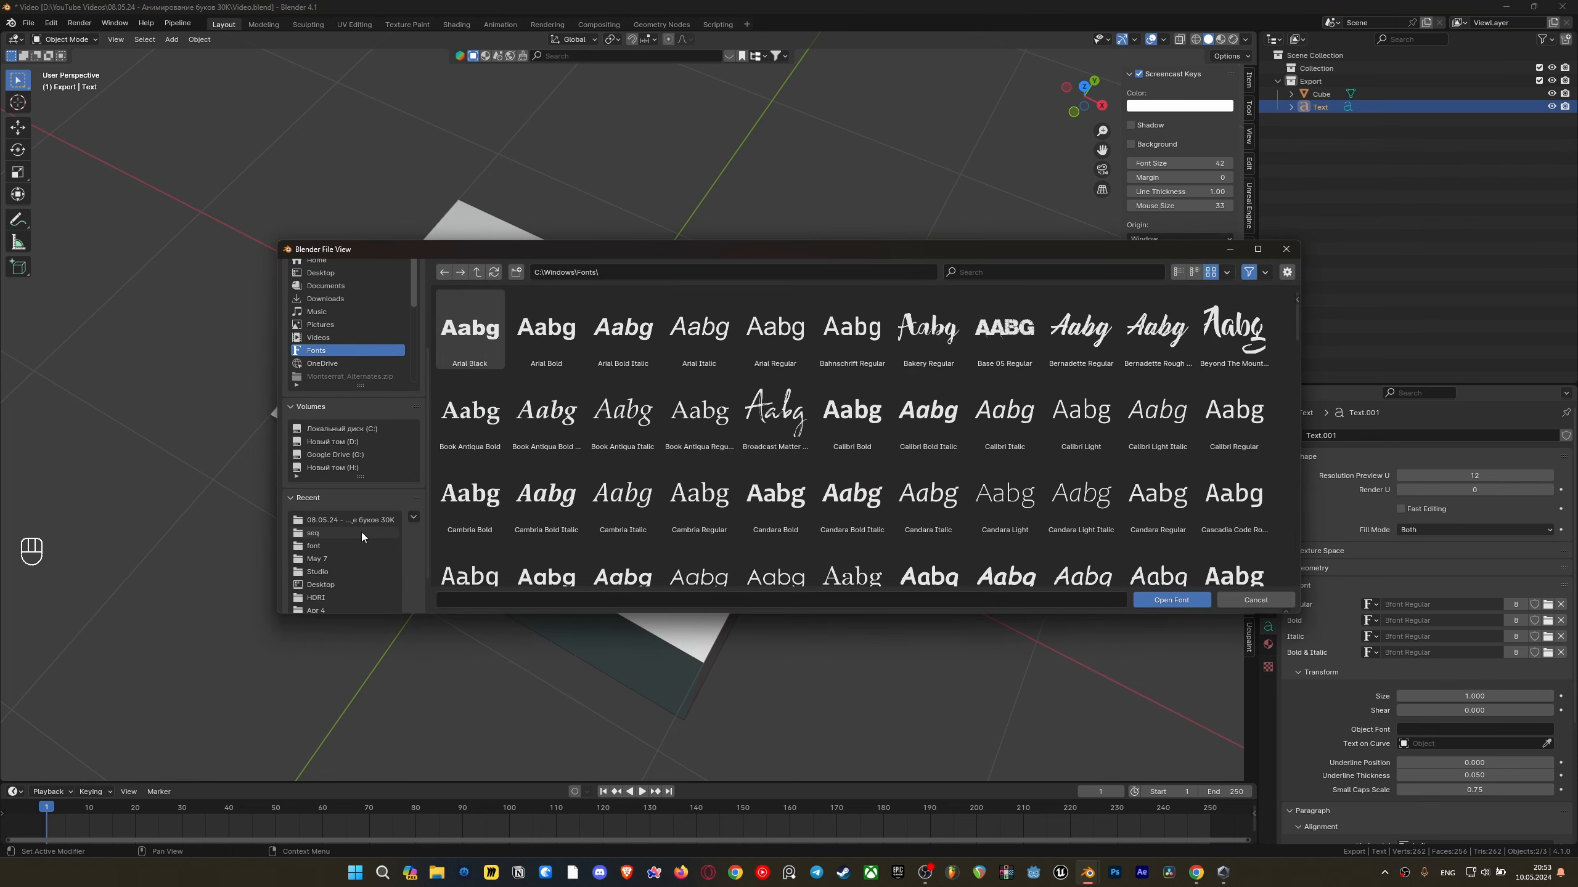
left_click(380, 519)
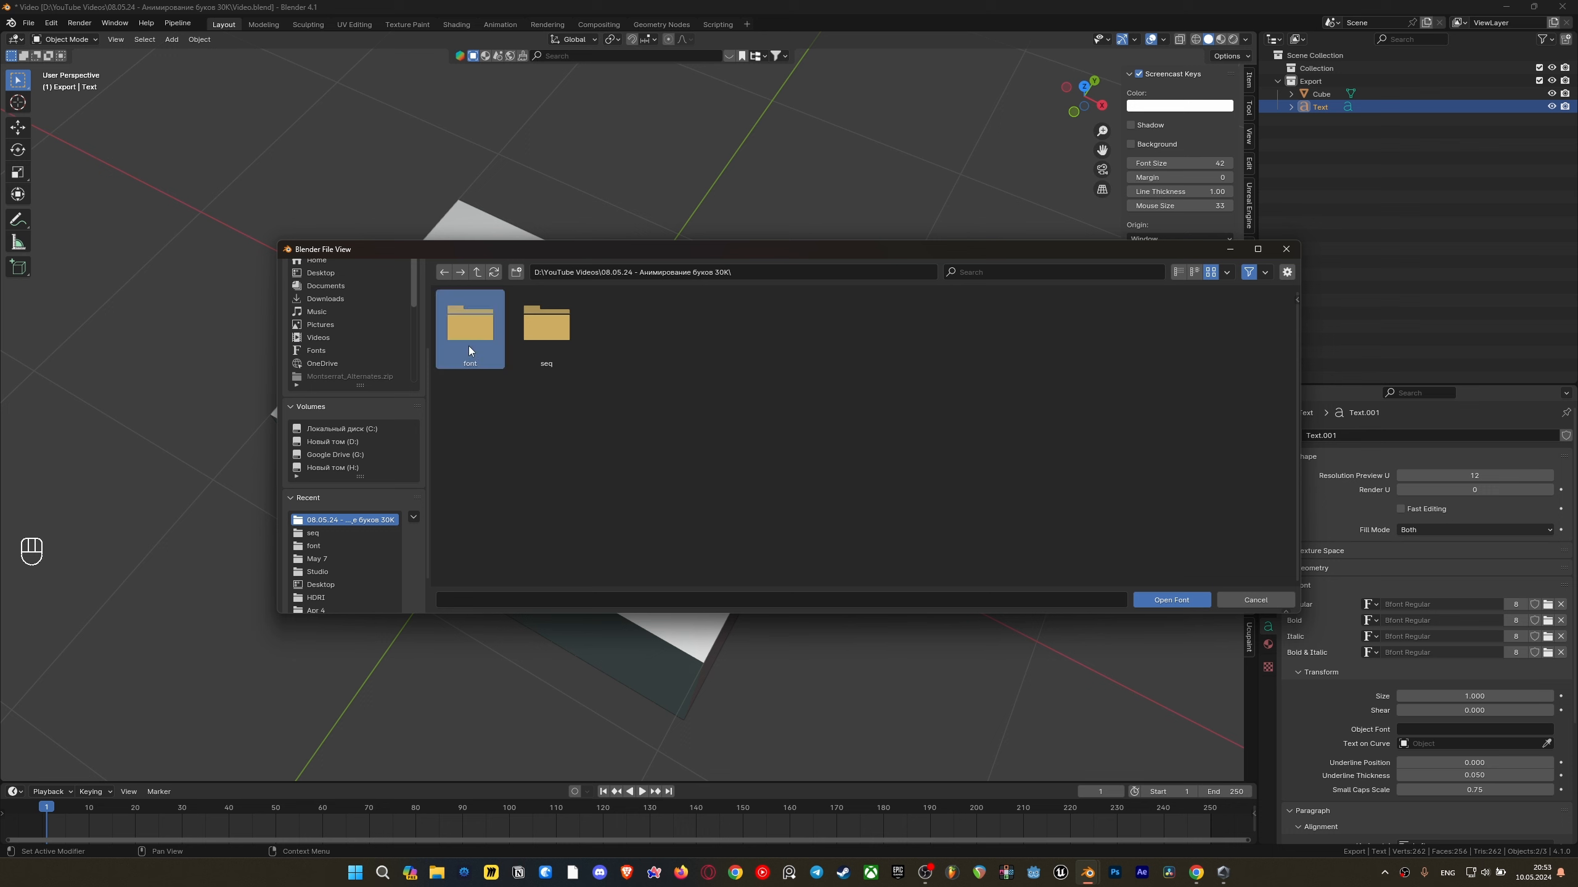
double_click(470, 329)
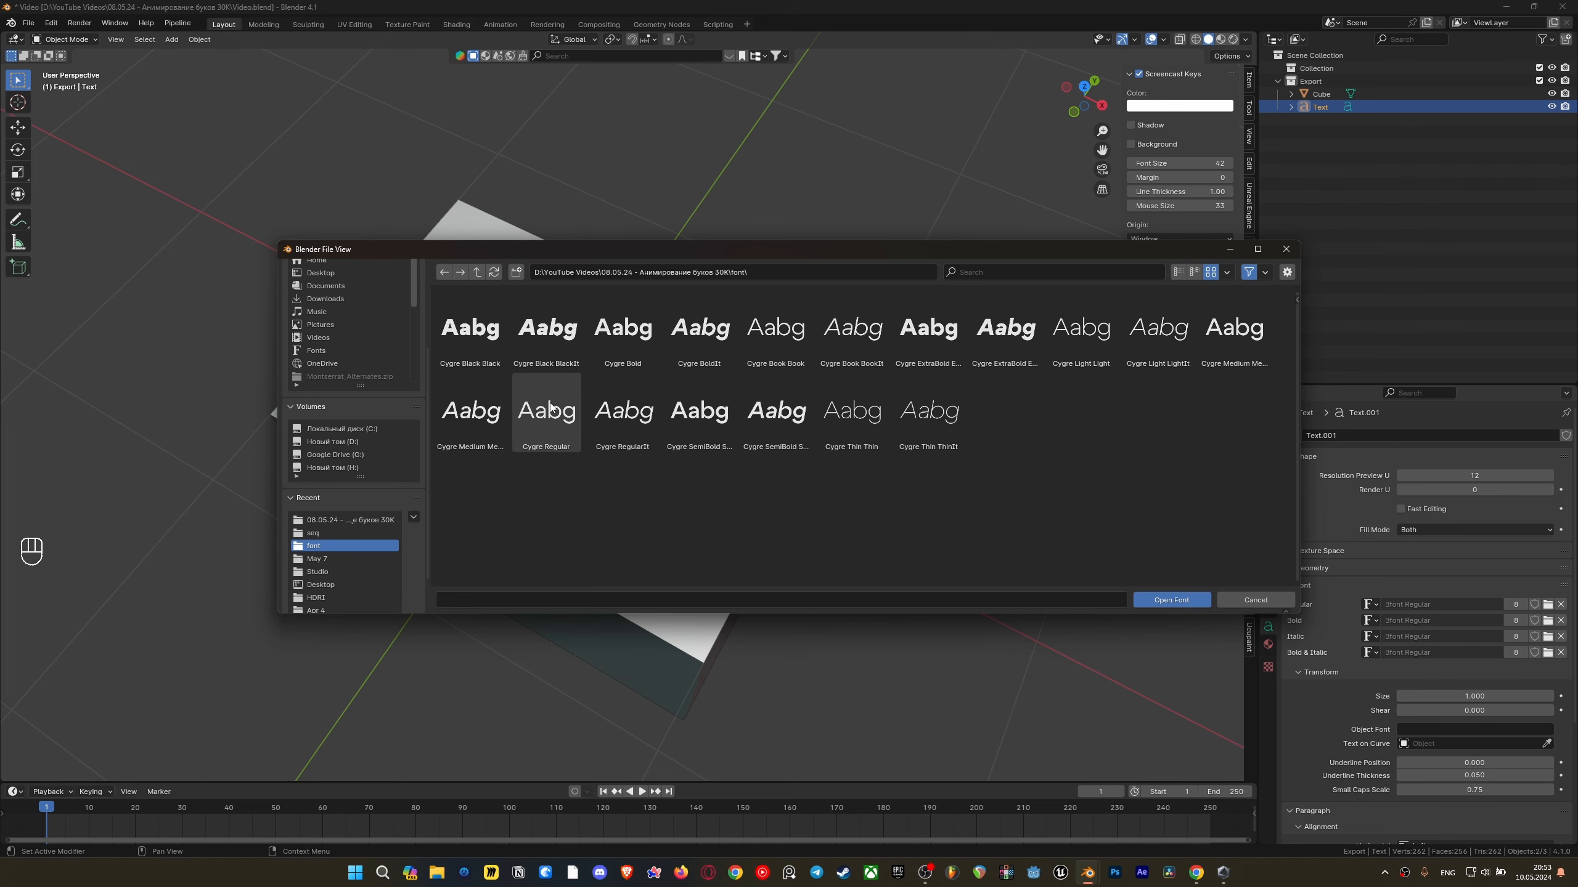
double_click(699, 412)
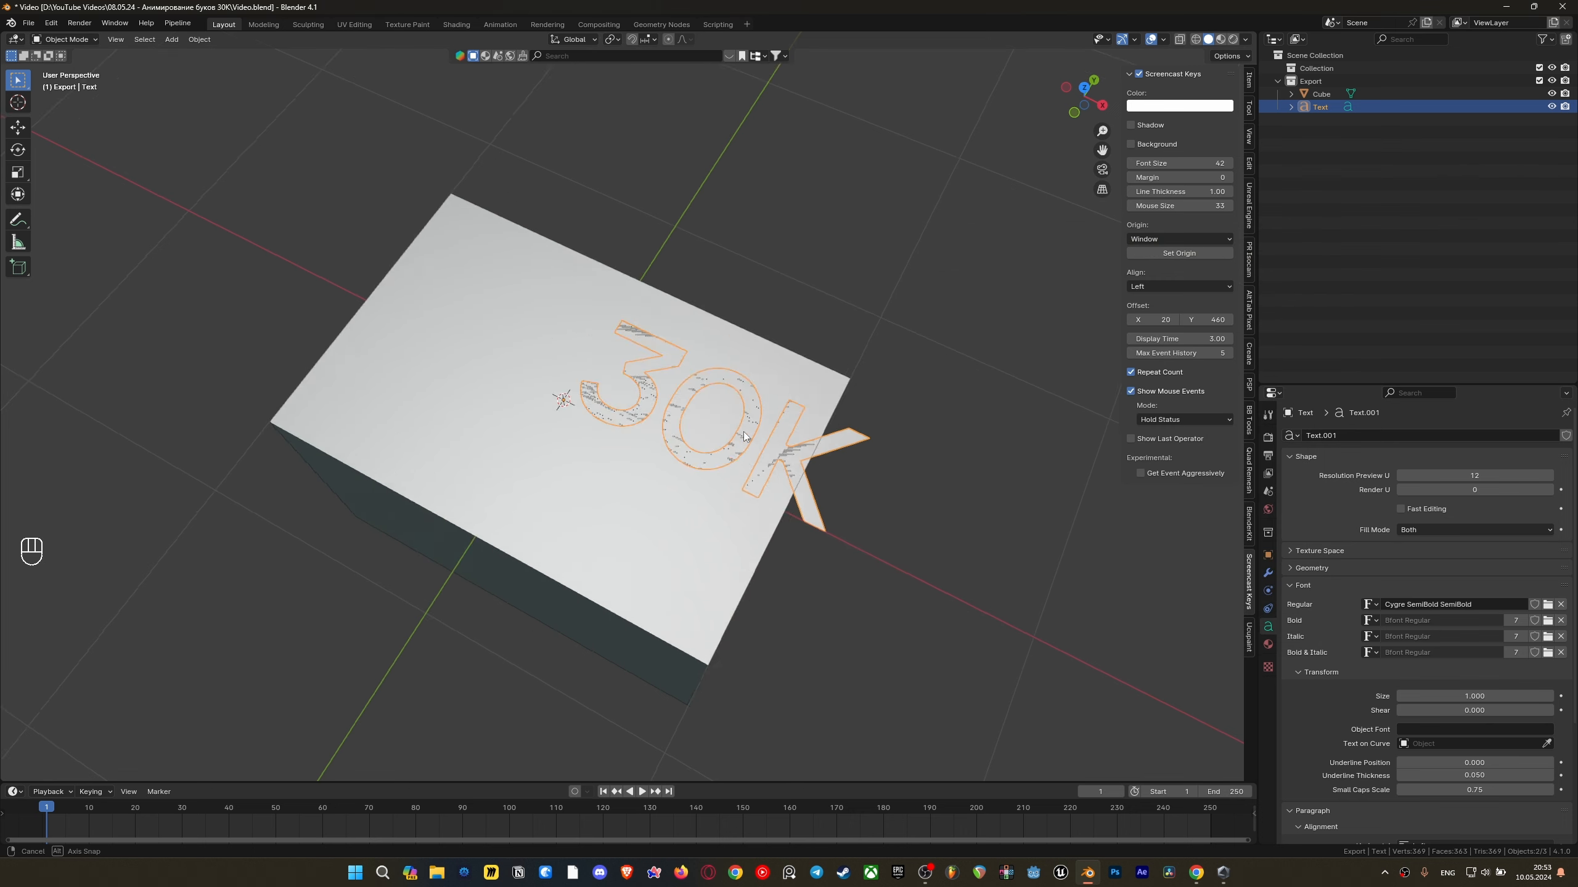
Add a Decimate modifier to the 30K text, viewed from the top, and set it to Planar mode
middle_click_drag(765, 505, 828, 502)
key("grave")
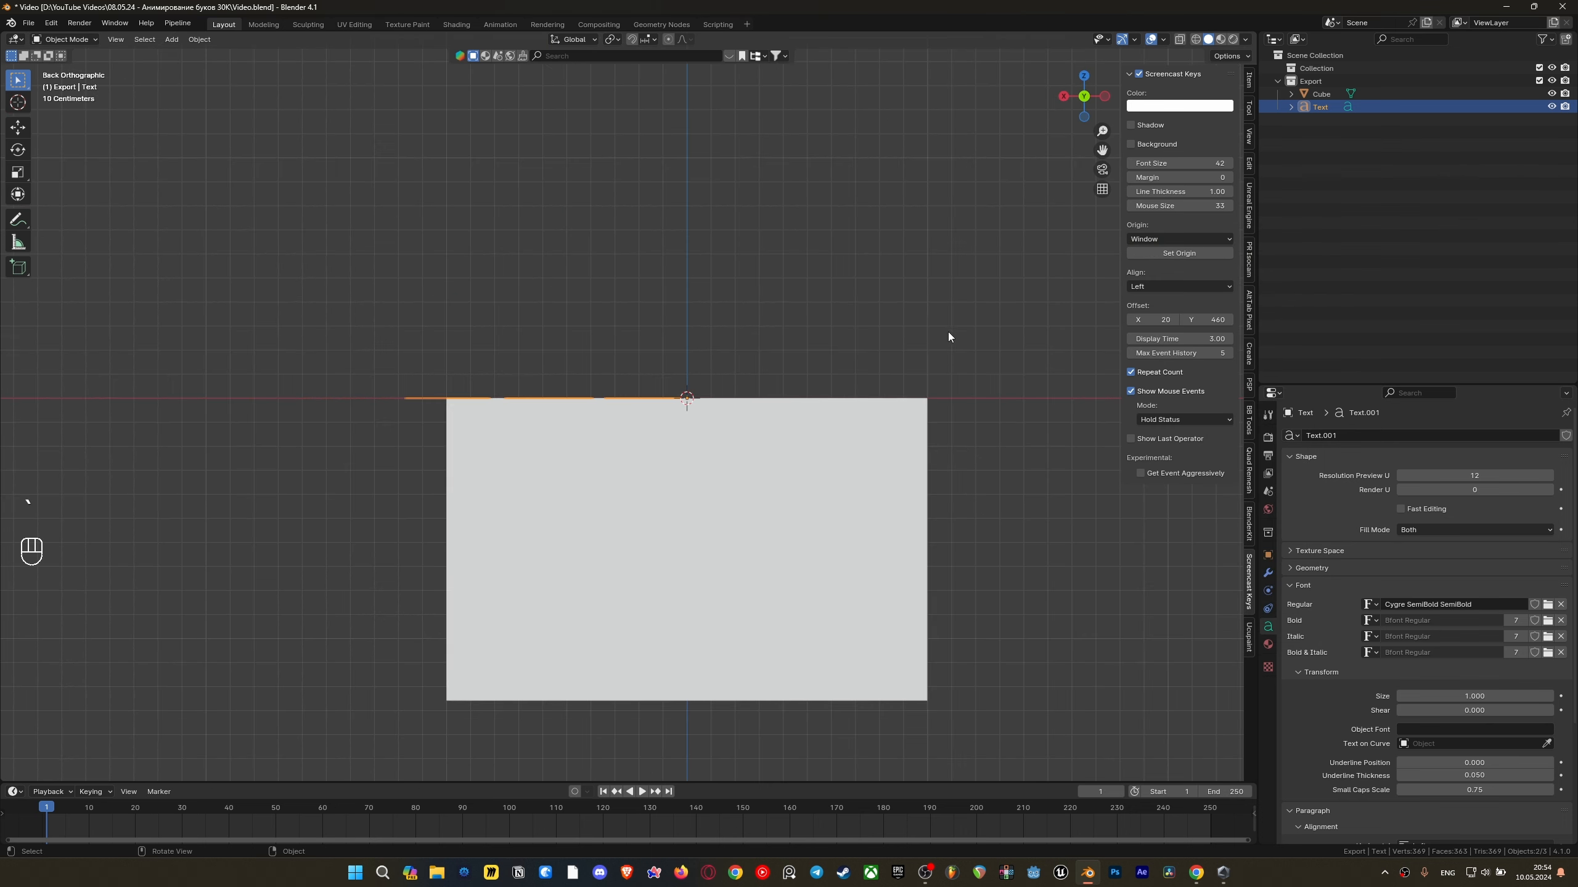
key("grave")
left_click(847, 267)
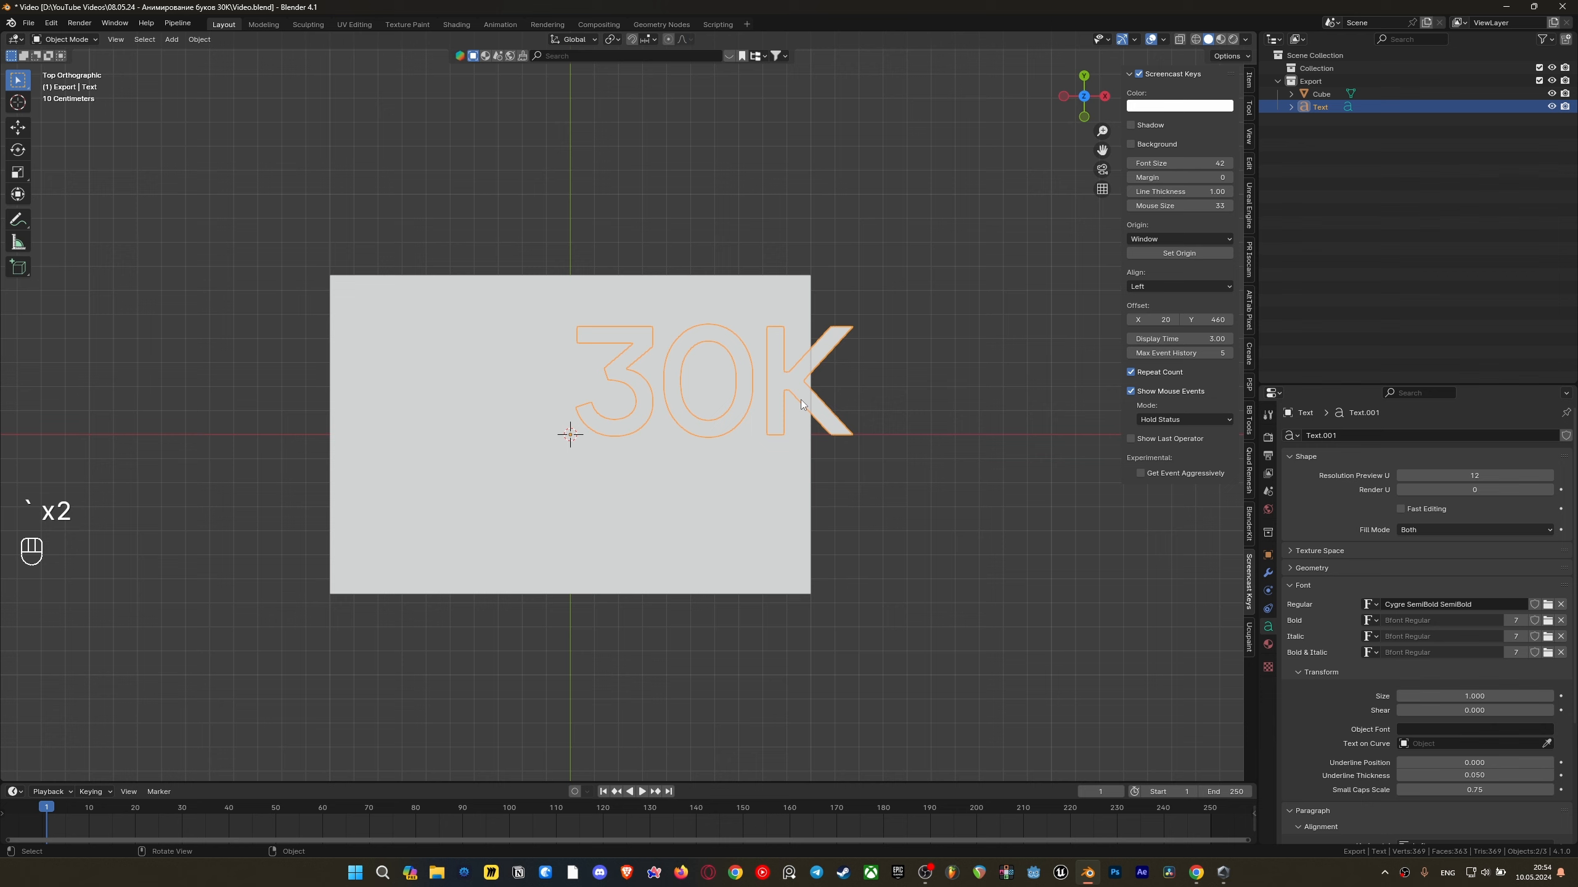
left_click(1268, 572)
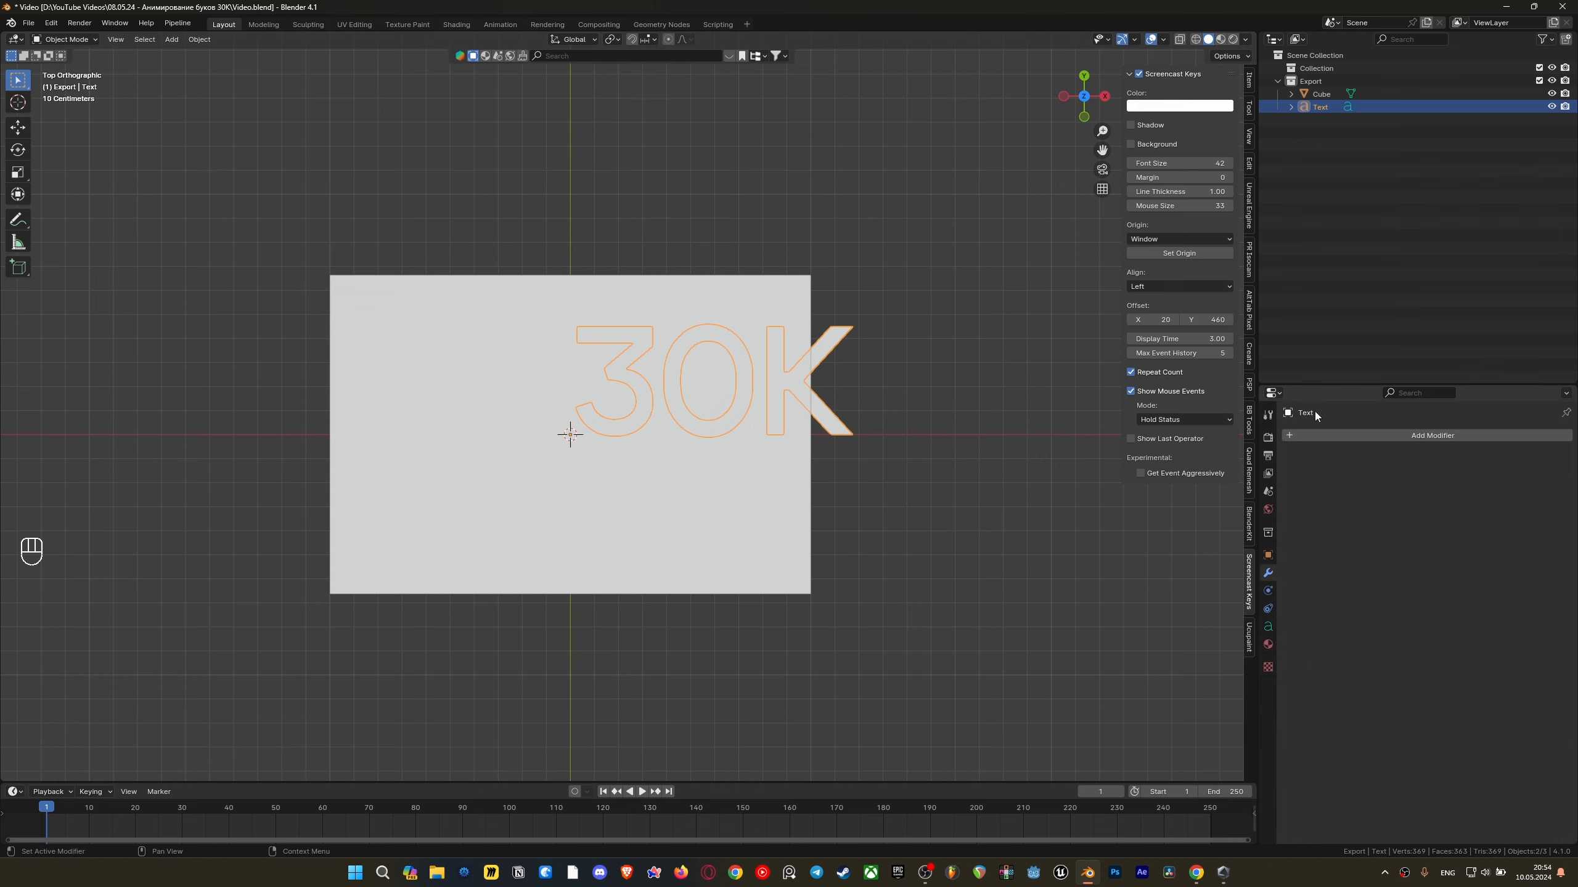
left_click(1332, 439)
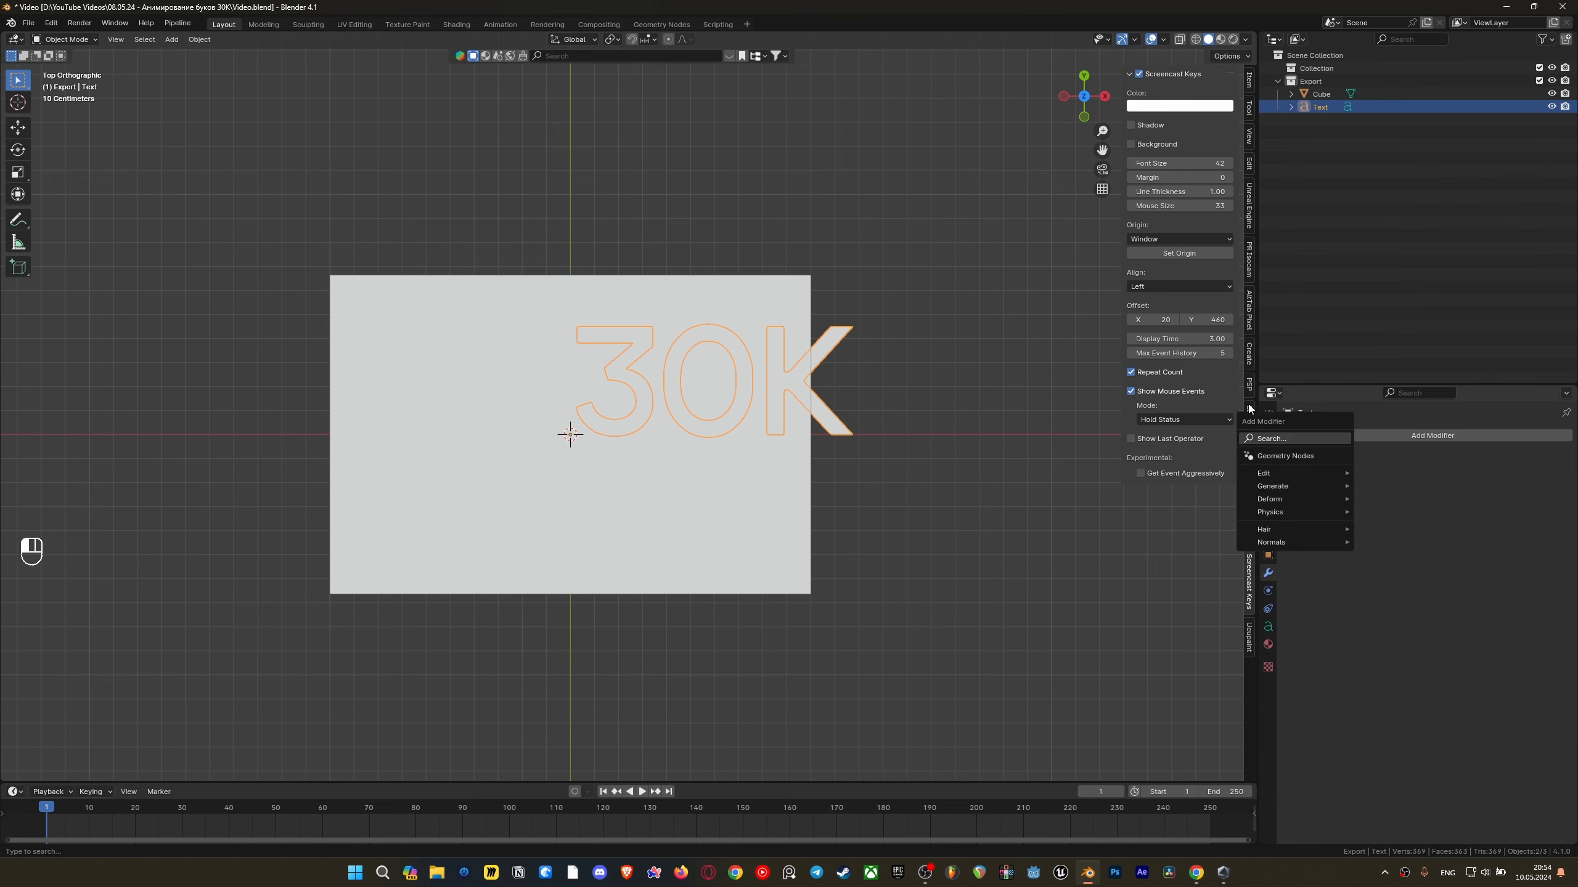
mouse_move(1281, 485)
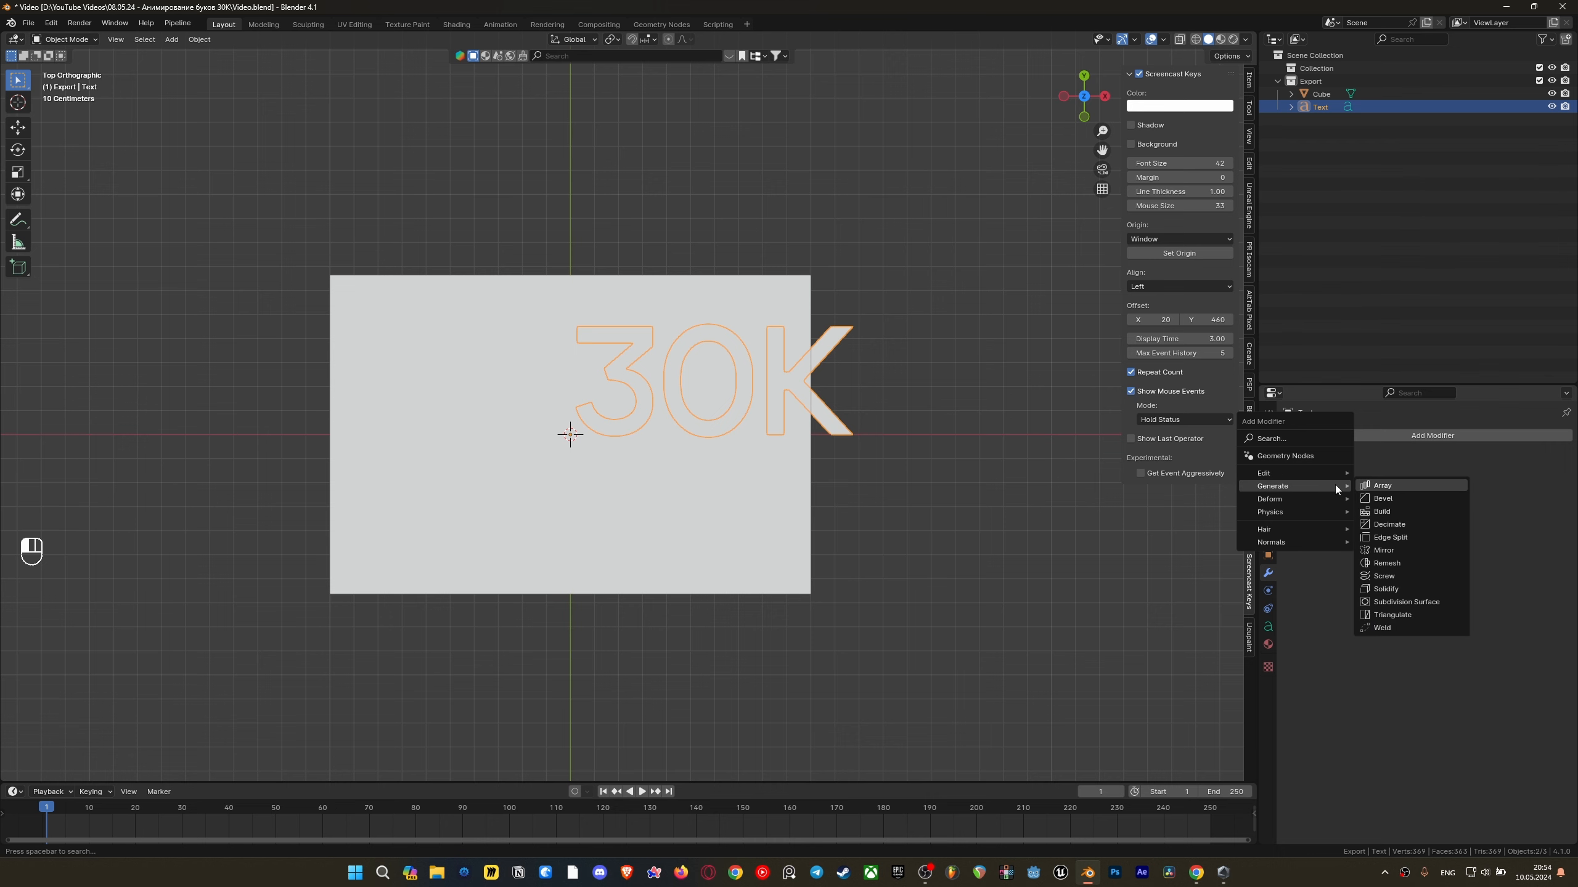
left_click(1389, 524)
left_click(1514, 473)
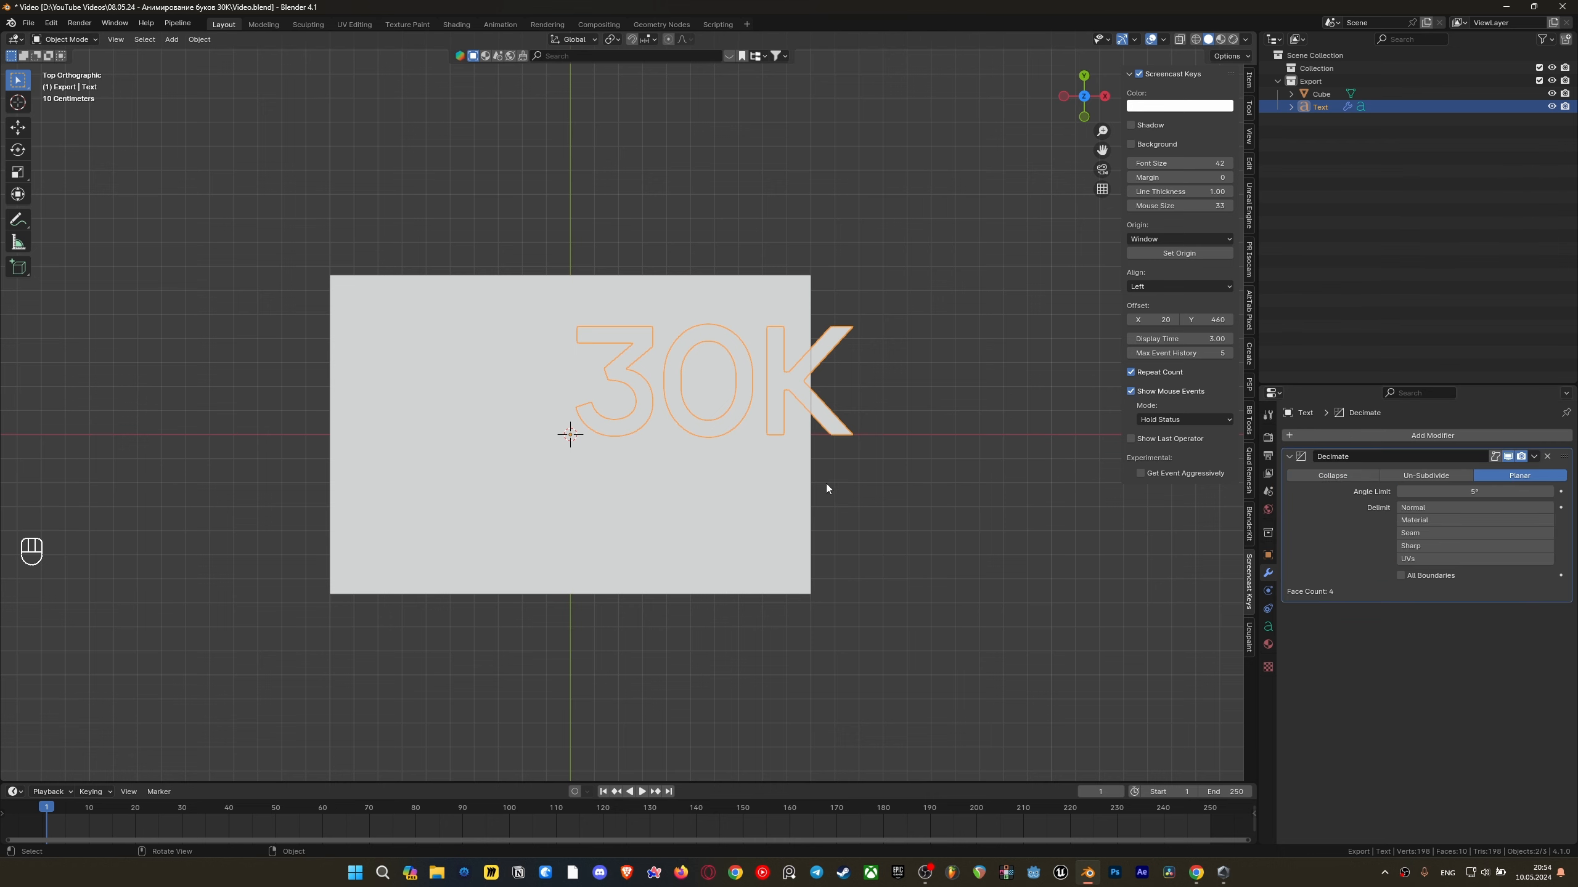
middle_click_drag(774, 456, 753, 377)
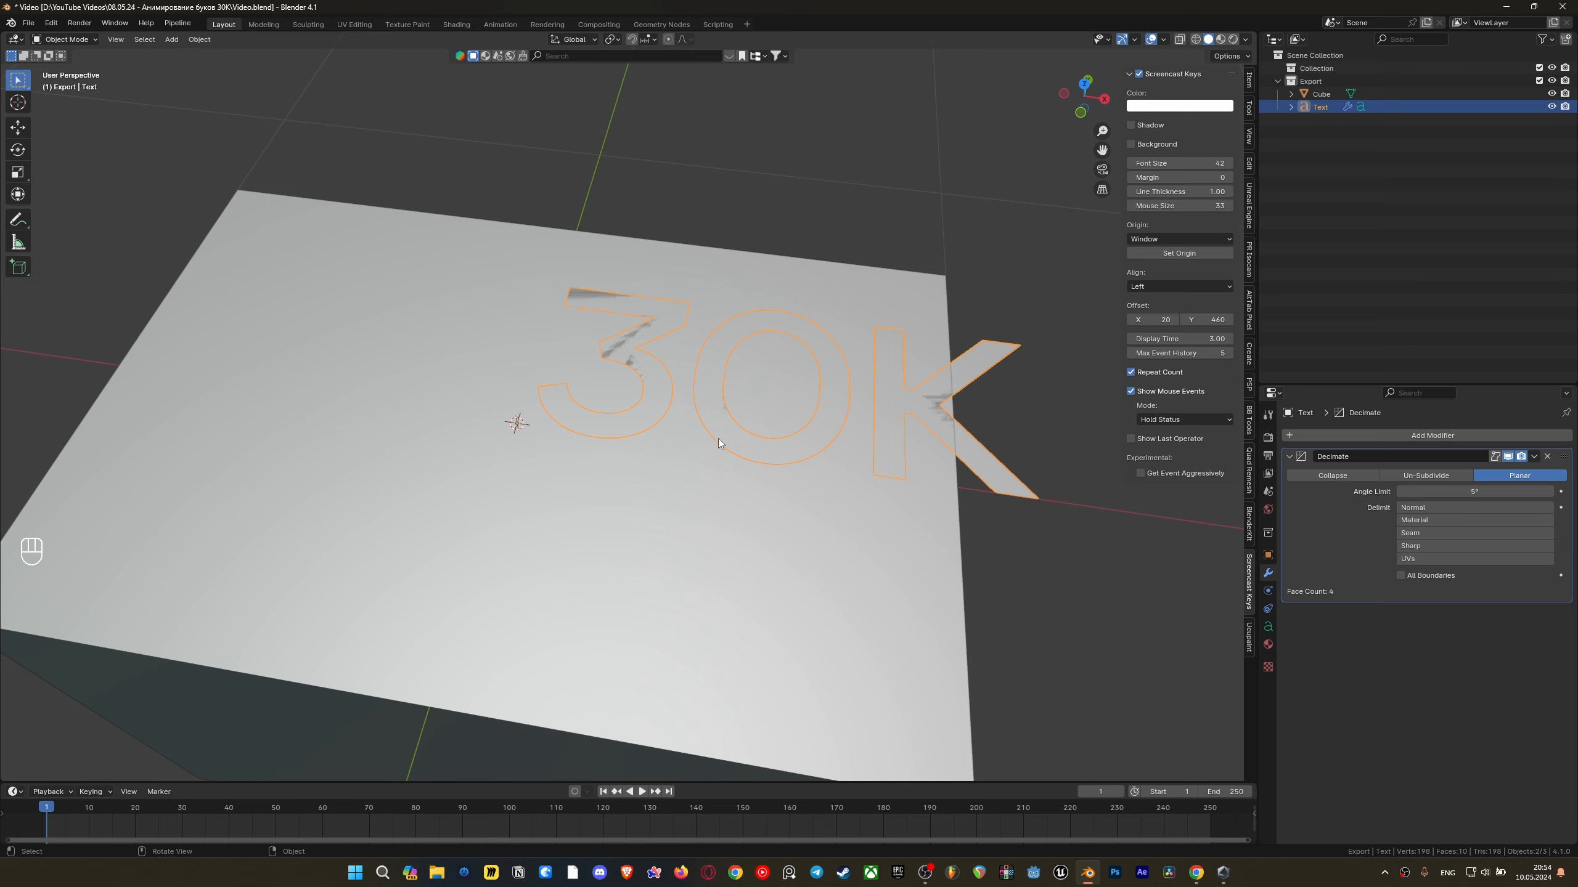
Convert the 30K text to a mesh and select all its geometry in Edit Mode
middle_click_drag(717, 443, 648, 395)
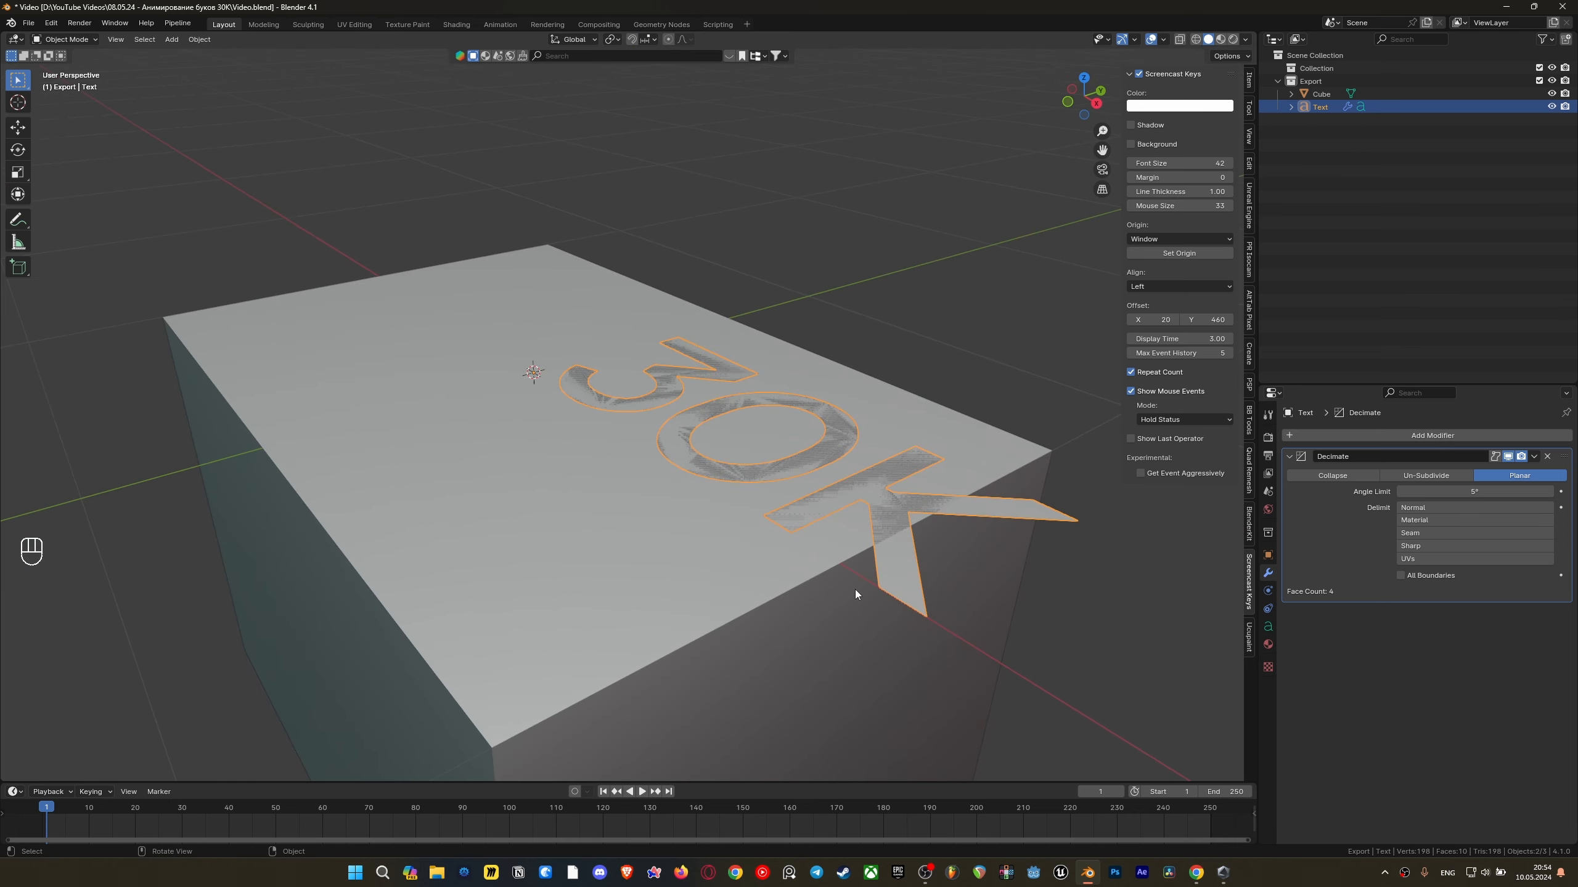
middle_click_drag(855, 594, 764, 432)
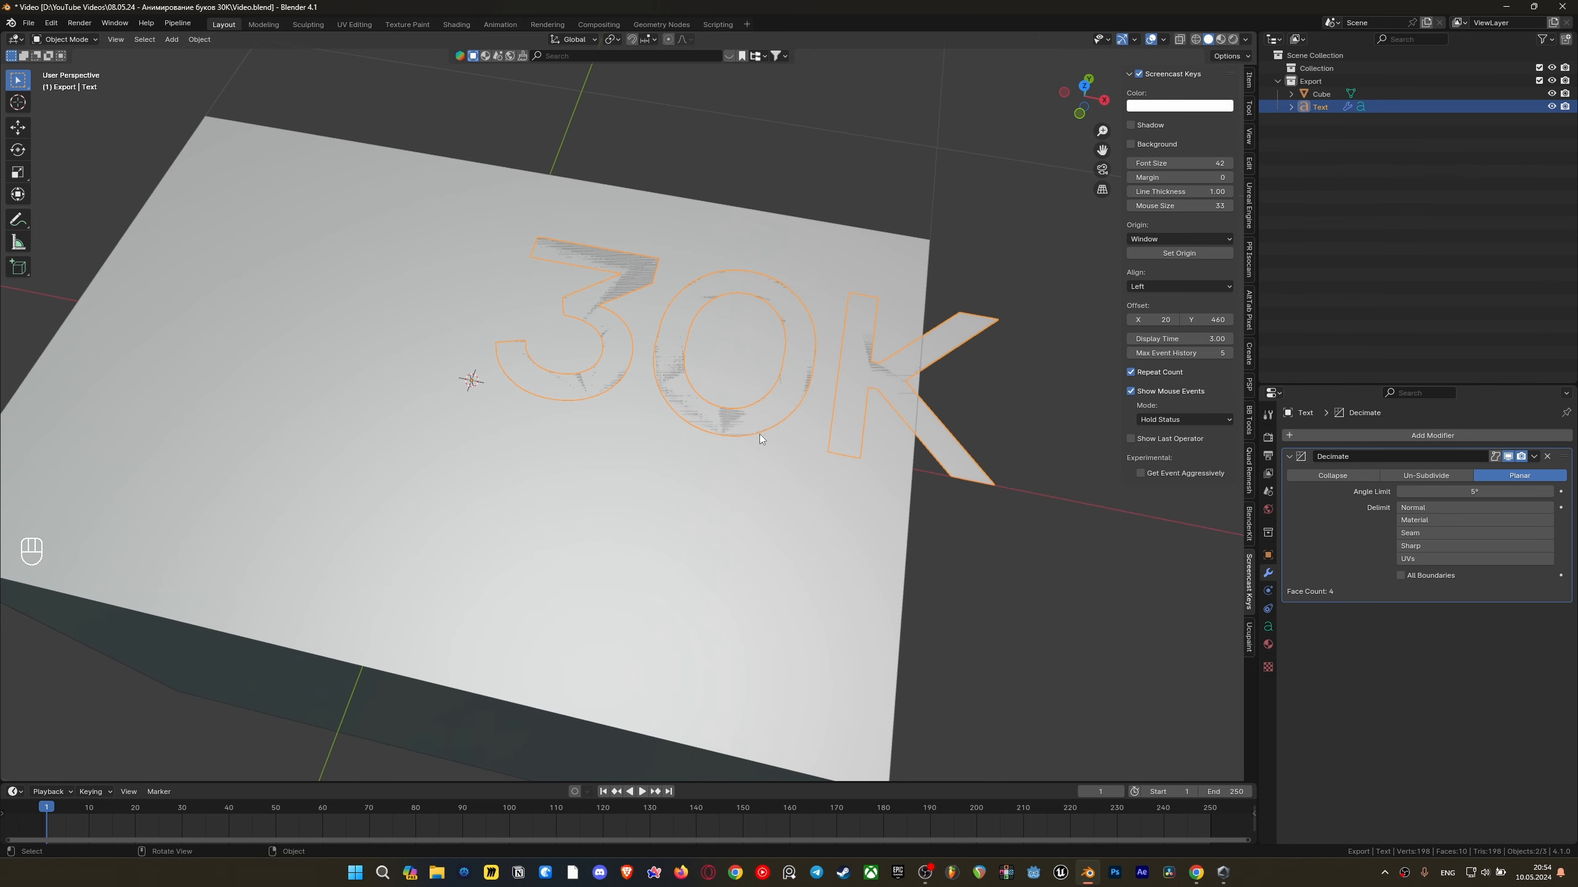
right_click(785, 403)
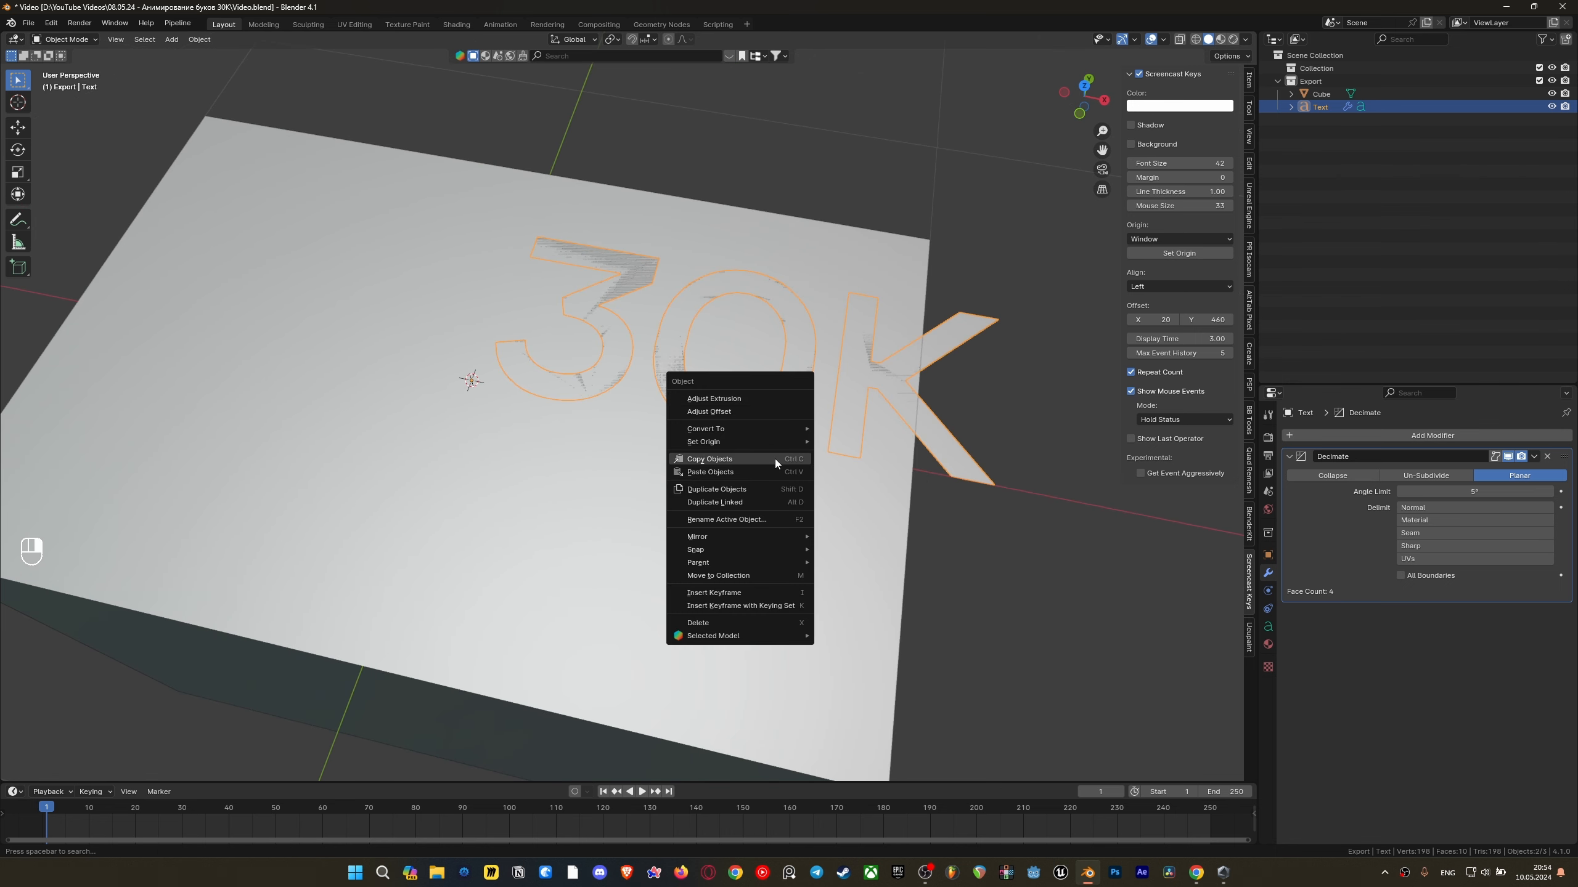
mouse_move(774, 428)
left_click(843, 441)
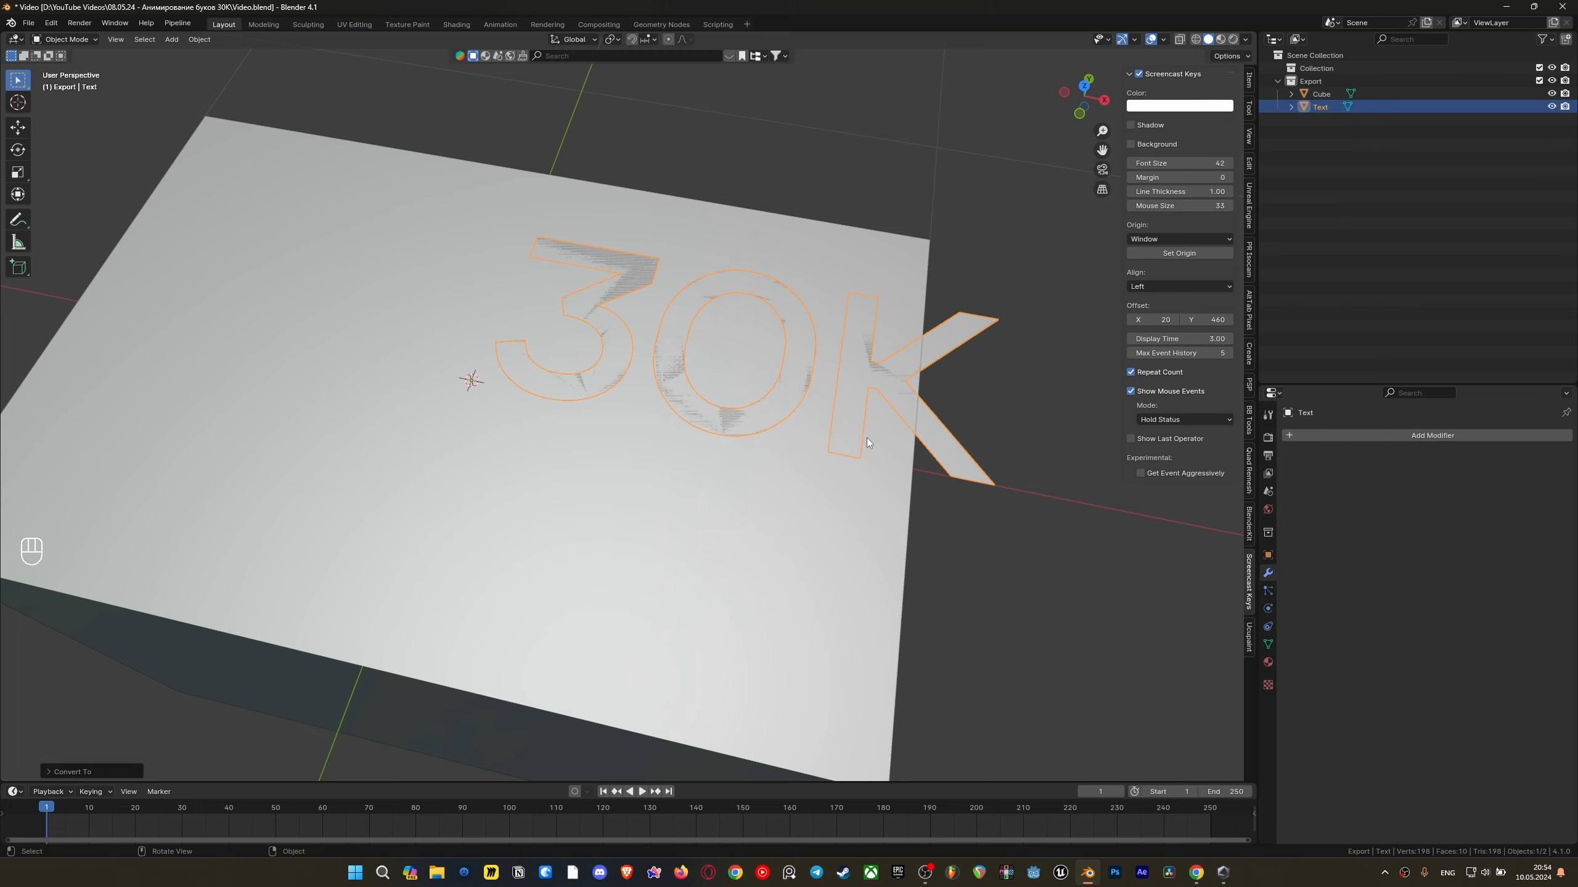
key("Tab")
mouse_move(866, 438)
middle_mouse_down()
mouse_move(930, 412)
mouse_move(856, 418)
middle_mouse_up()
key("a")
middle_click_drag(816, 597, 638, 329)
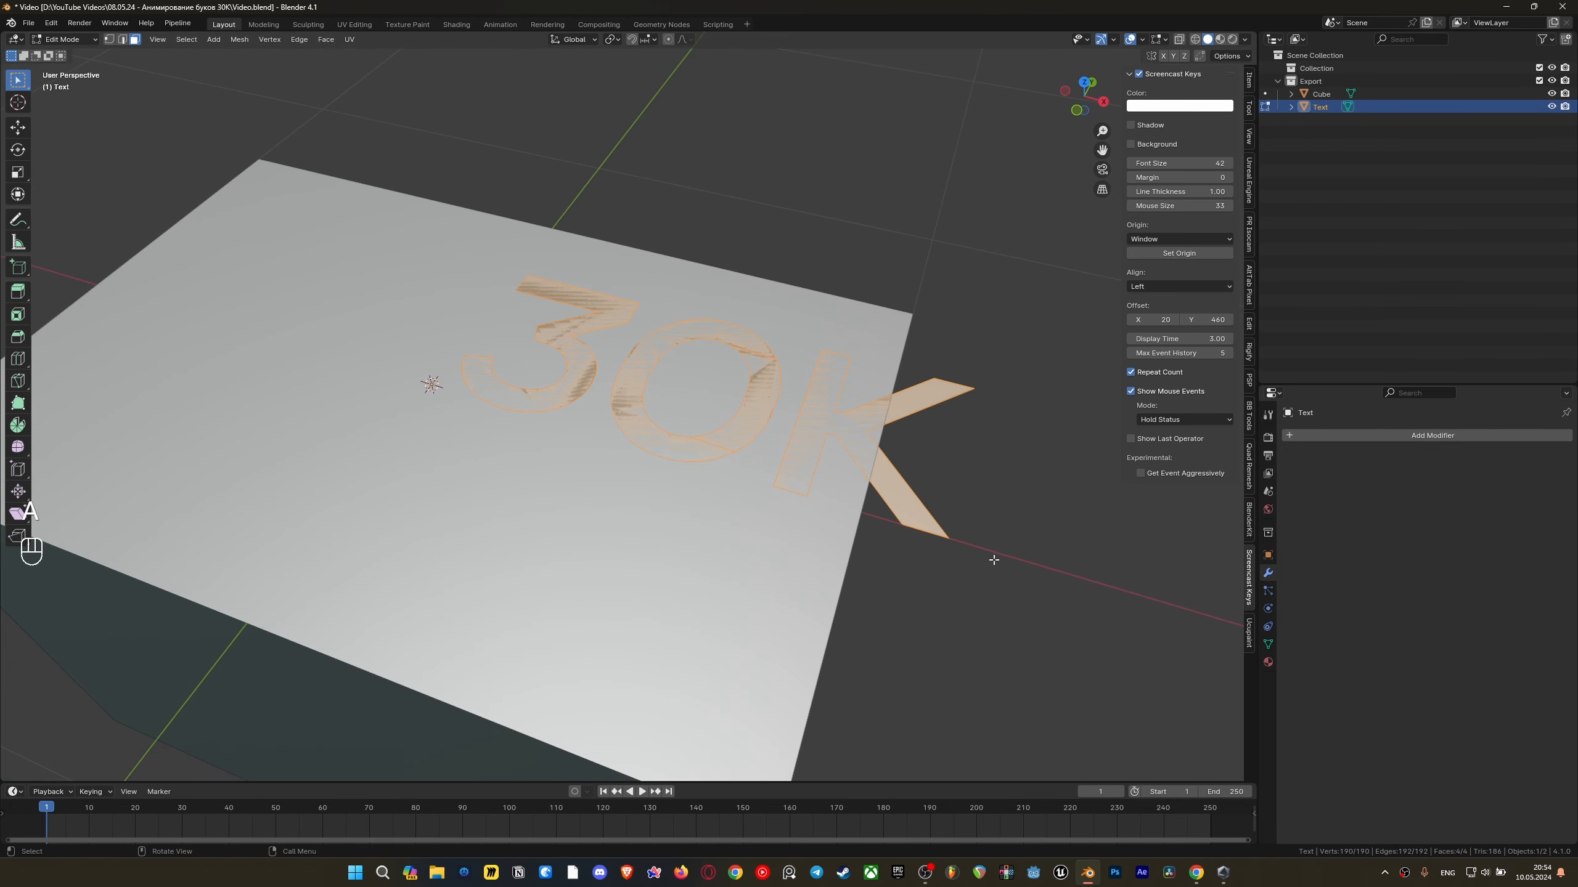
Set the origin of the 30K mesh to its geometry in Object Mode
key("Tab")
middle_click_drag(849, 523, 671, 415)
right_click(671, 415)
mouse_move(671, 415)
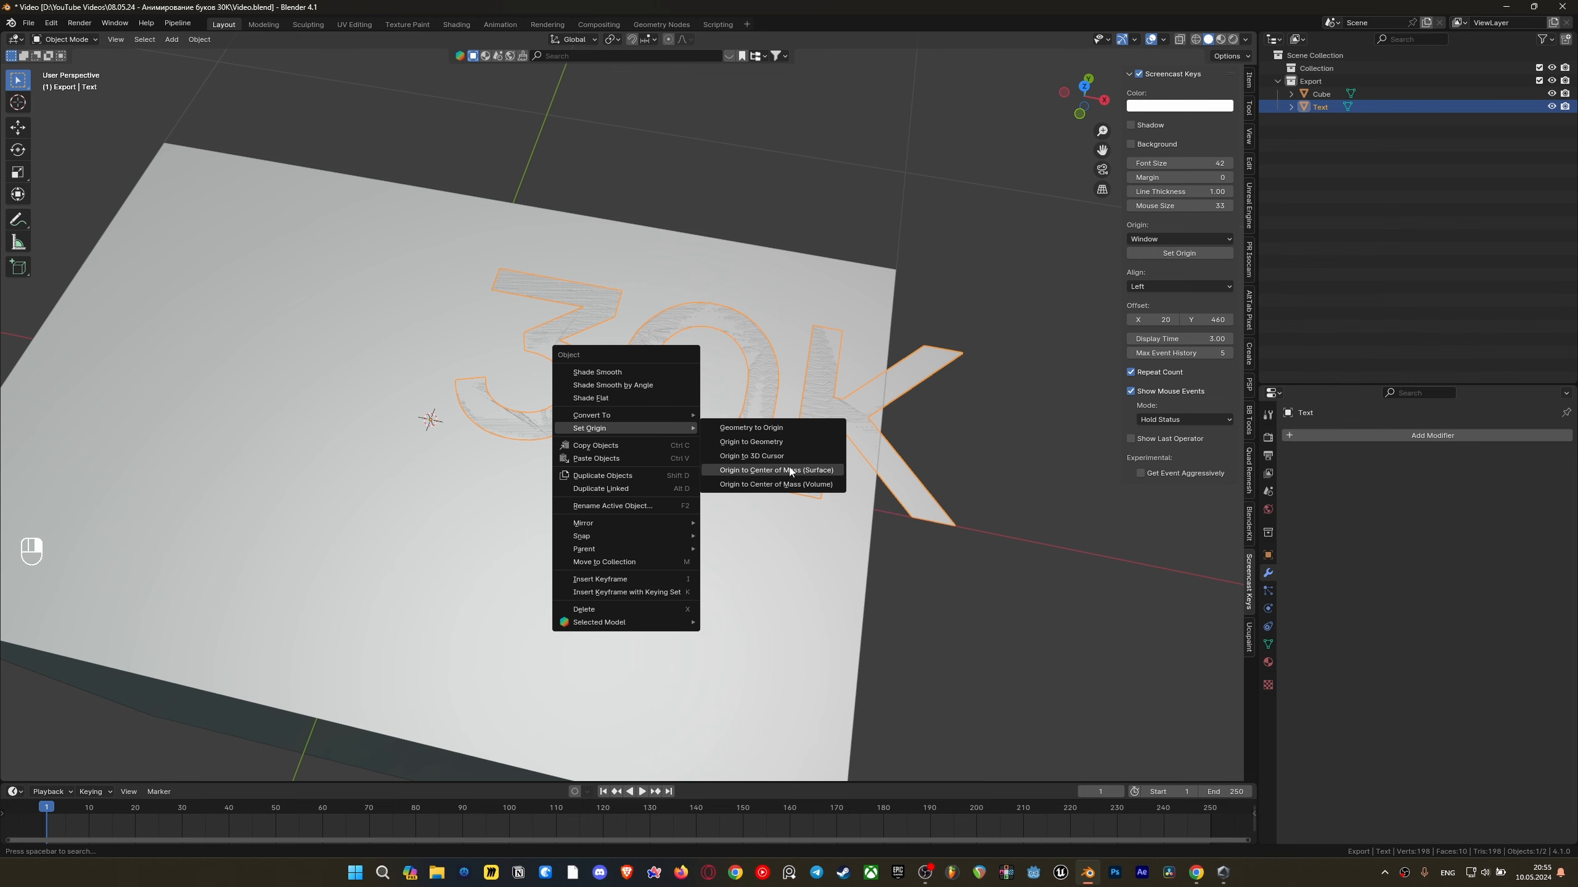
left_click(781, 442)
middle_click_drag(782, 446, 690, 420)
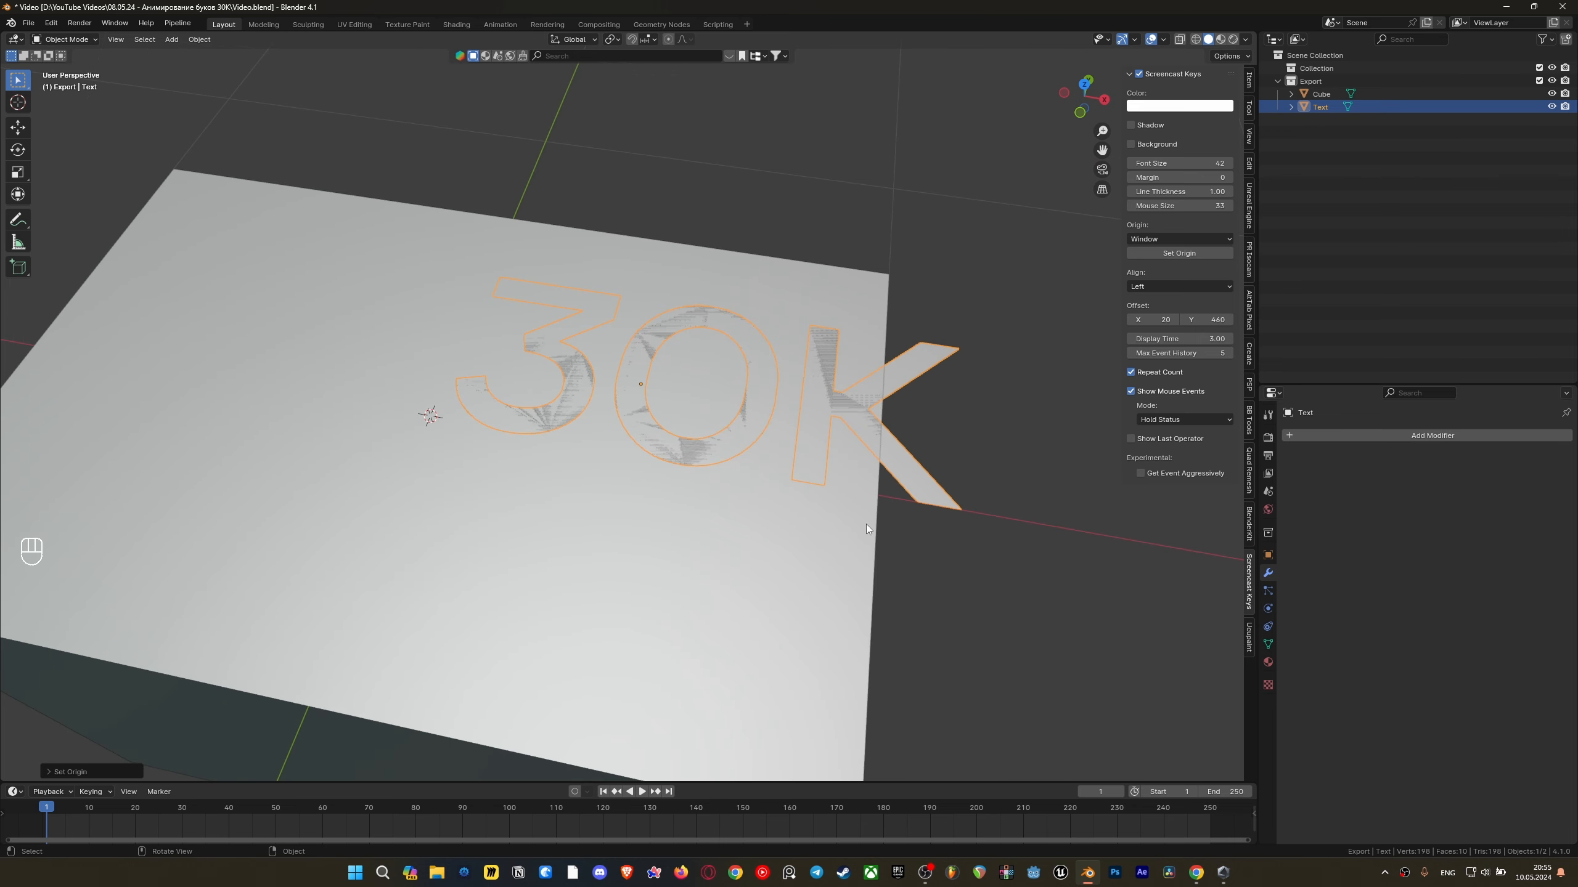
Select the two lowest vertices of the 0 from the top view and snap the 3D cursor to them
key("Tab")
key("KP_7")
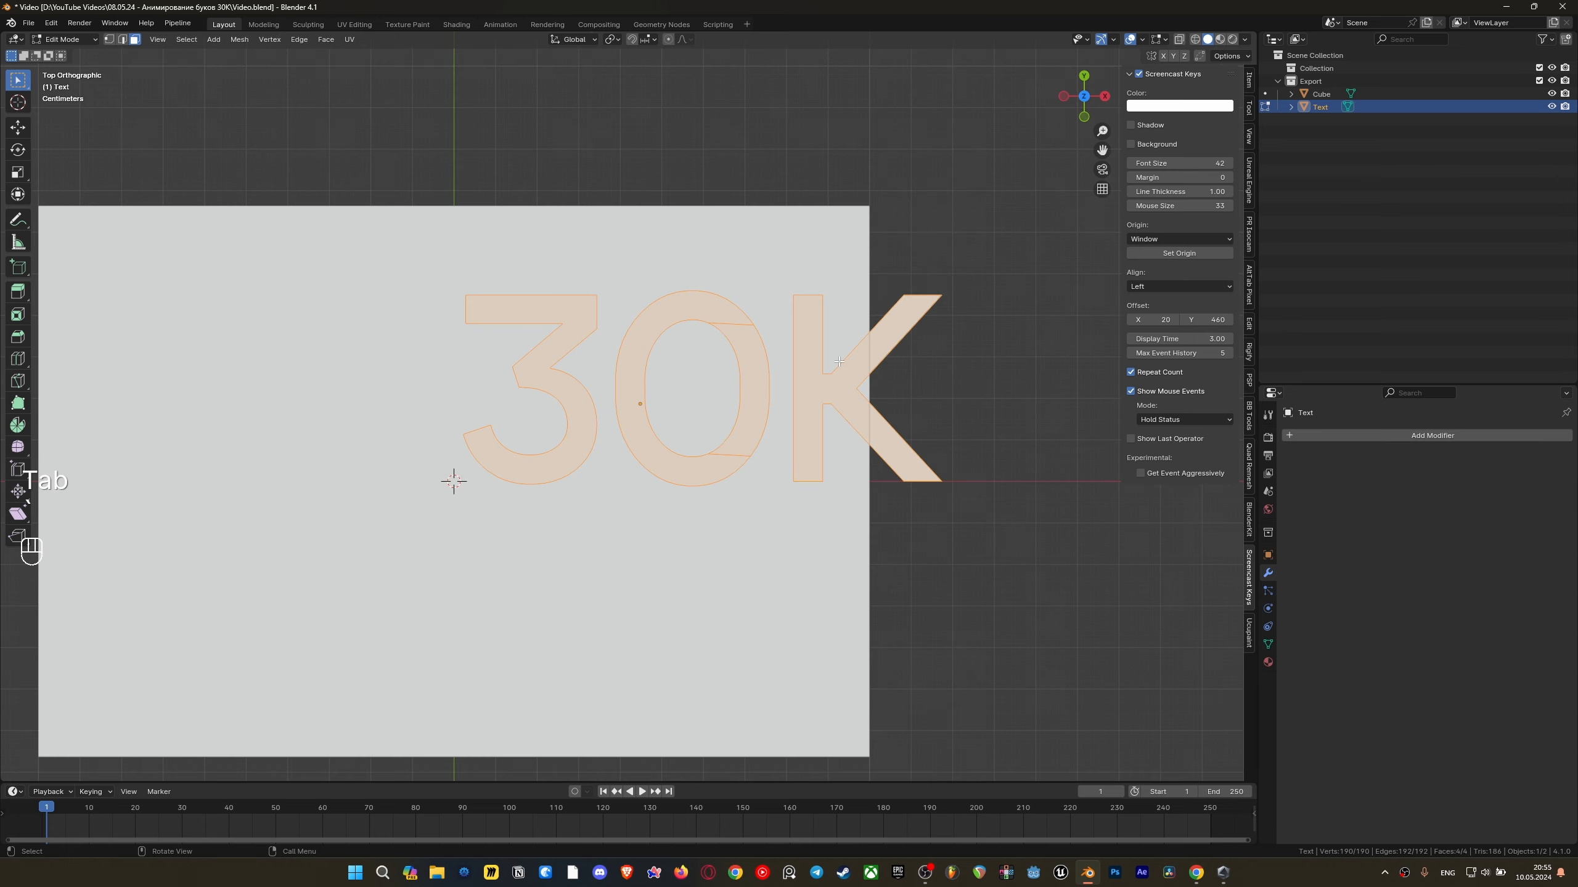
key("1")
scroll(766, 499, "up", 4)
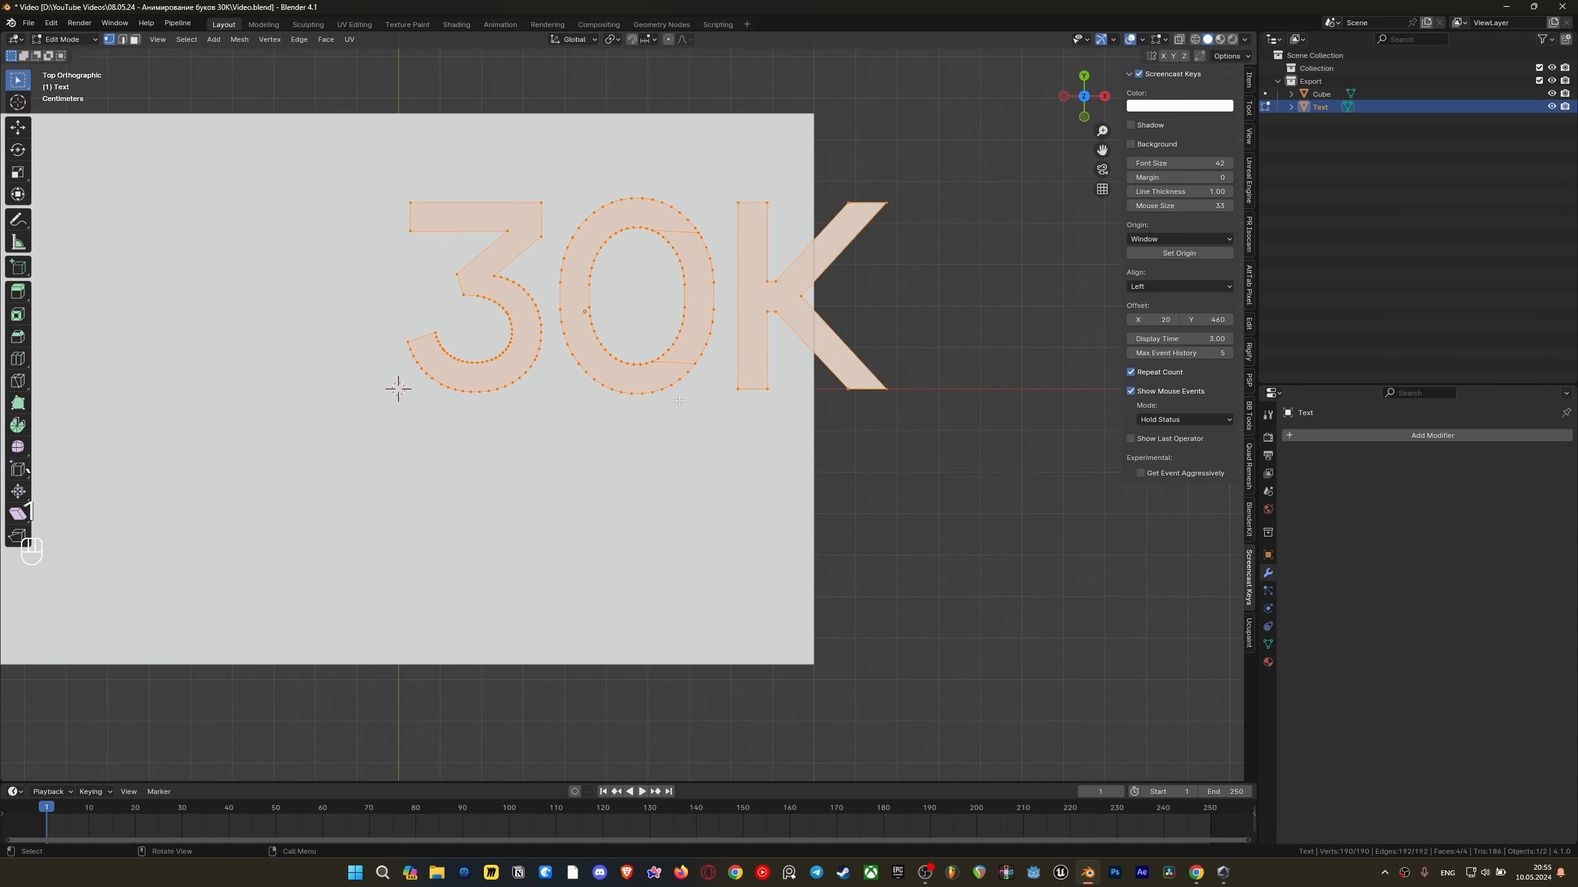
left_click_drag(666, 404, 624, 370)
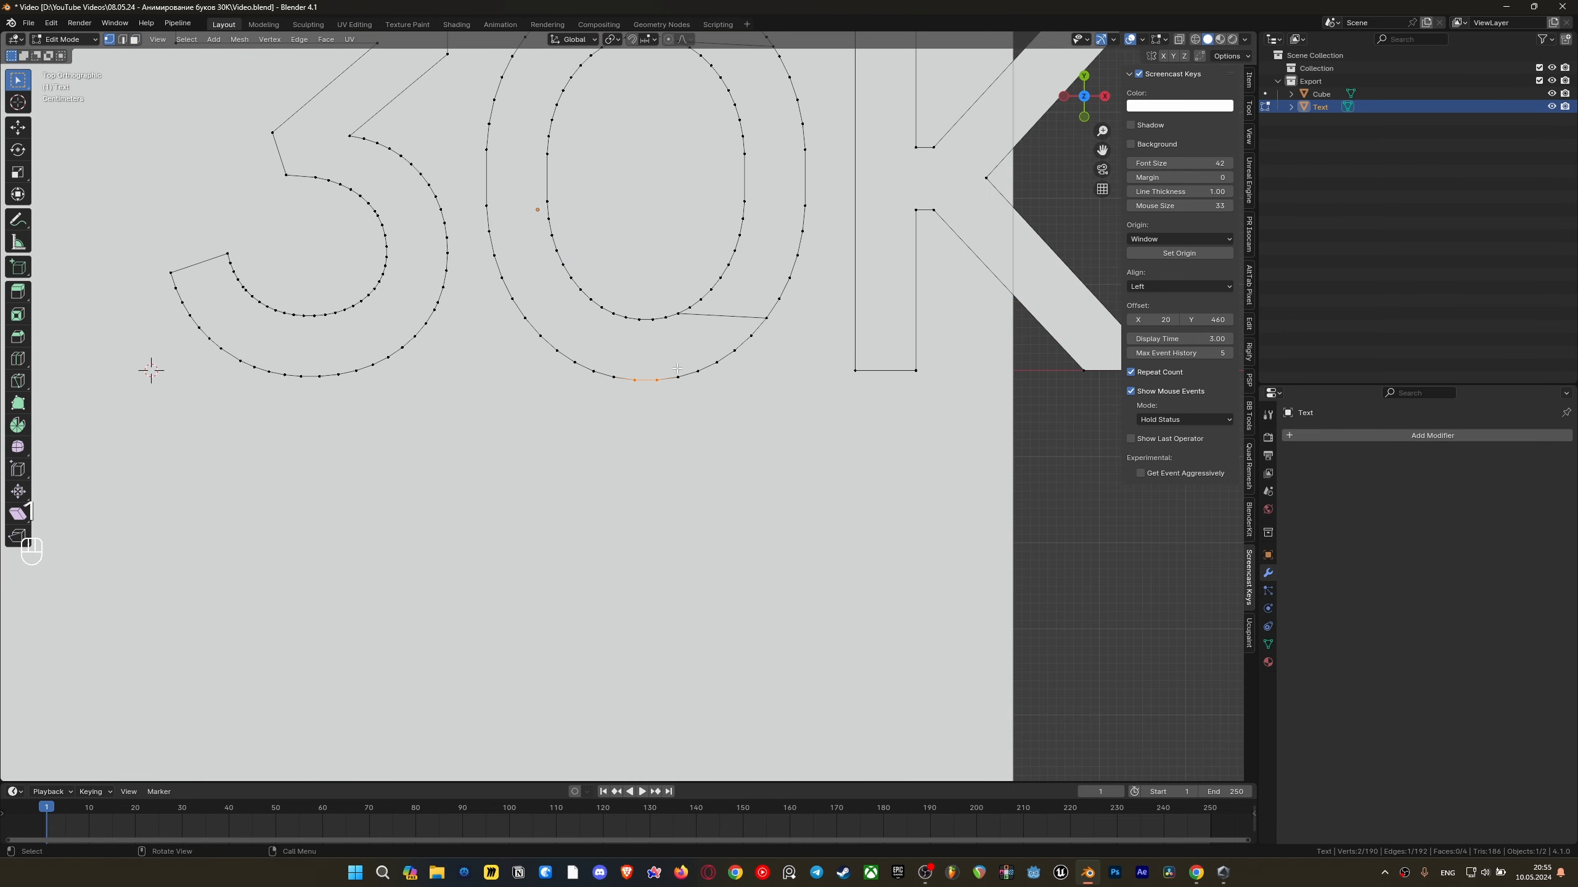
scroll(646, 403, "down", 2)
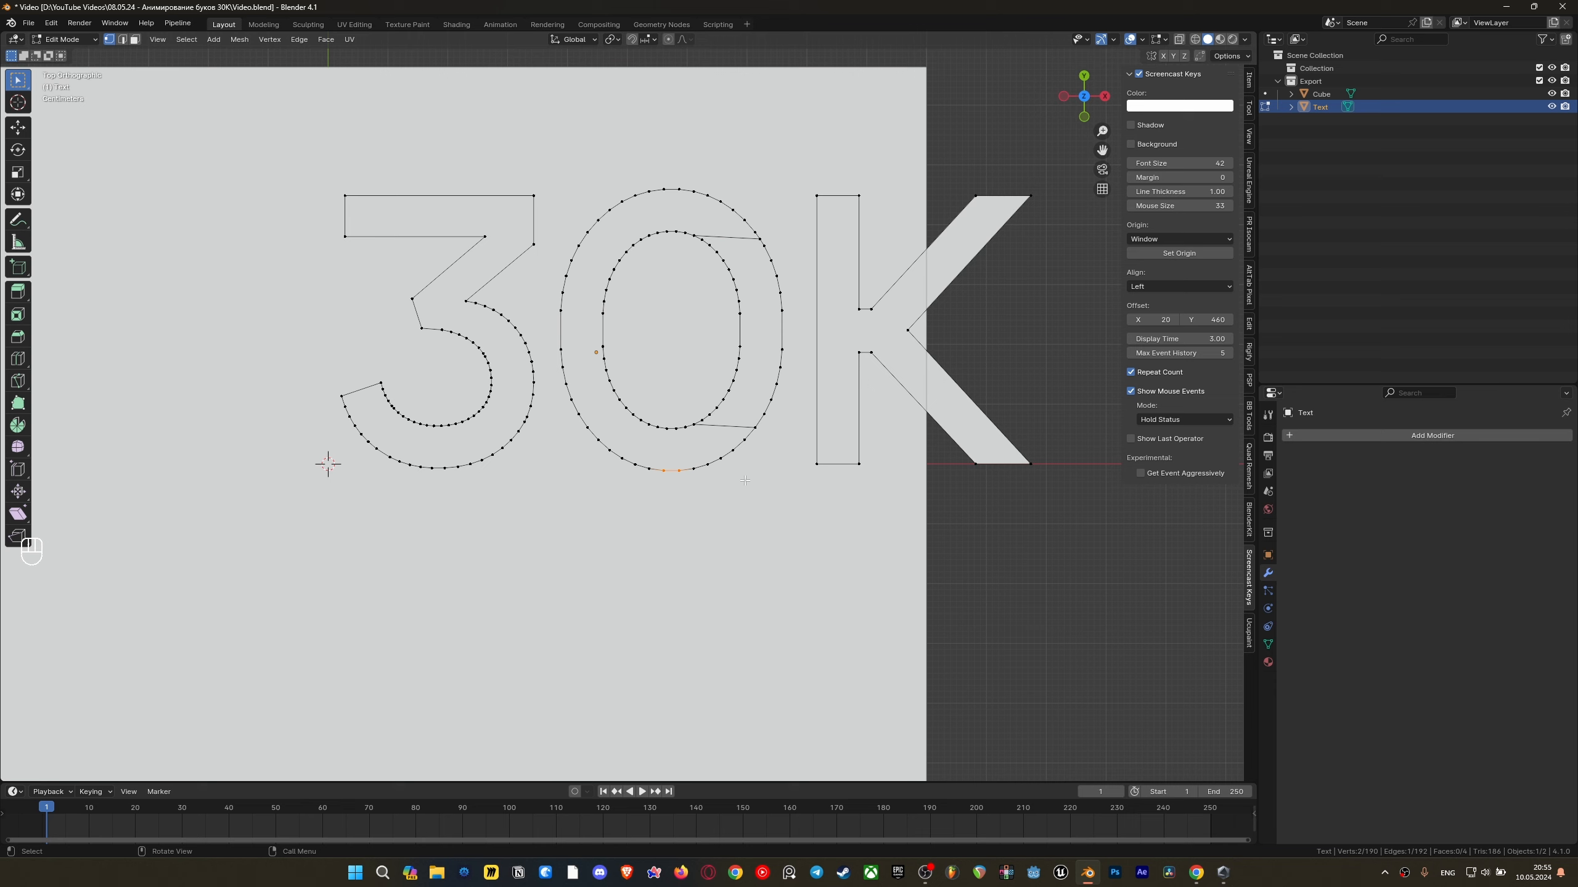
key("shift+s")
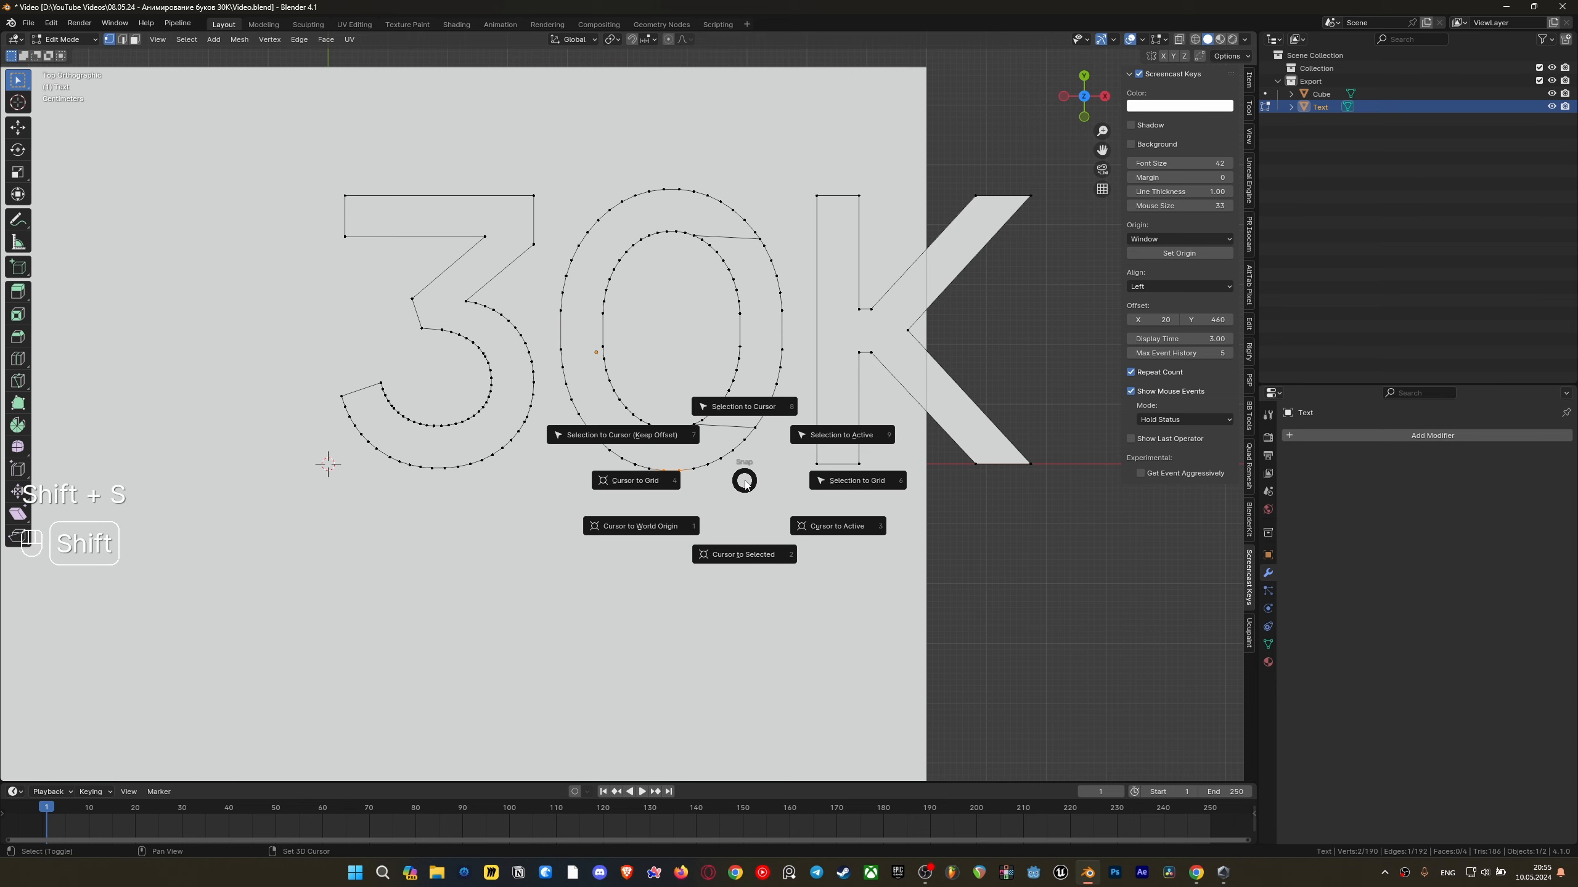
left_click(748, 558)
scroll(714, 560, "up", 4)
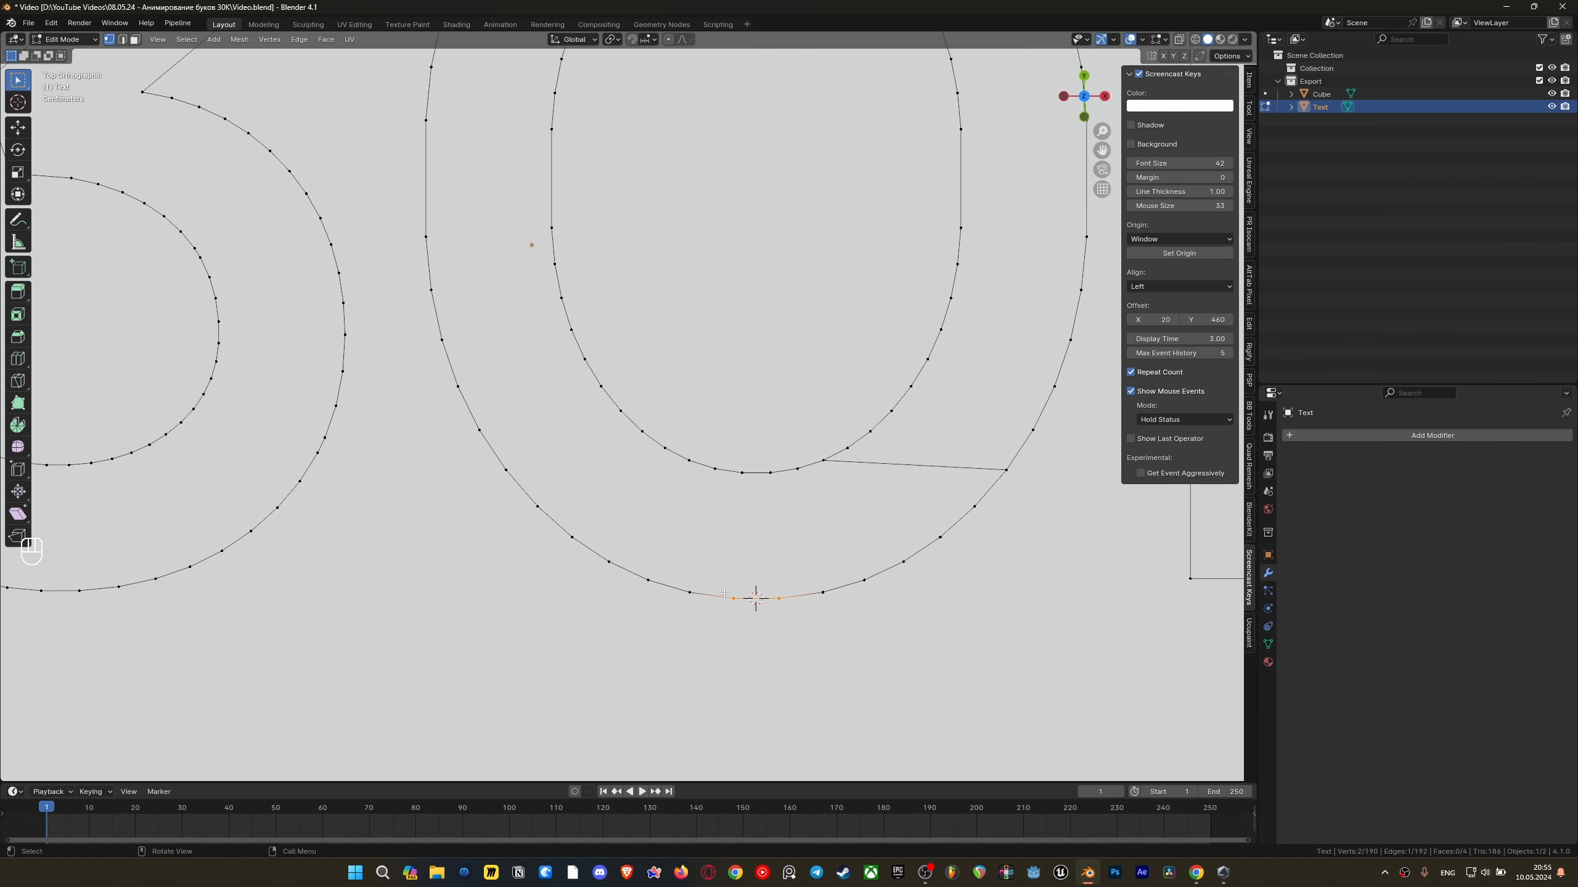
Set the origin of the 30K mesh to the 3D cursor at the base of the 0
scroll(721, 592, "down", 2)
key("Tab")
scroll(711, 540, "down", 2)
right_click(705, 430)
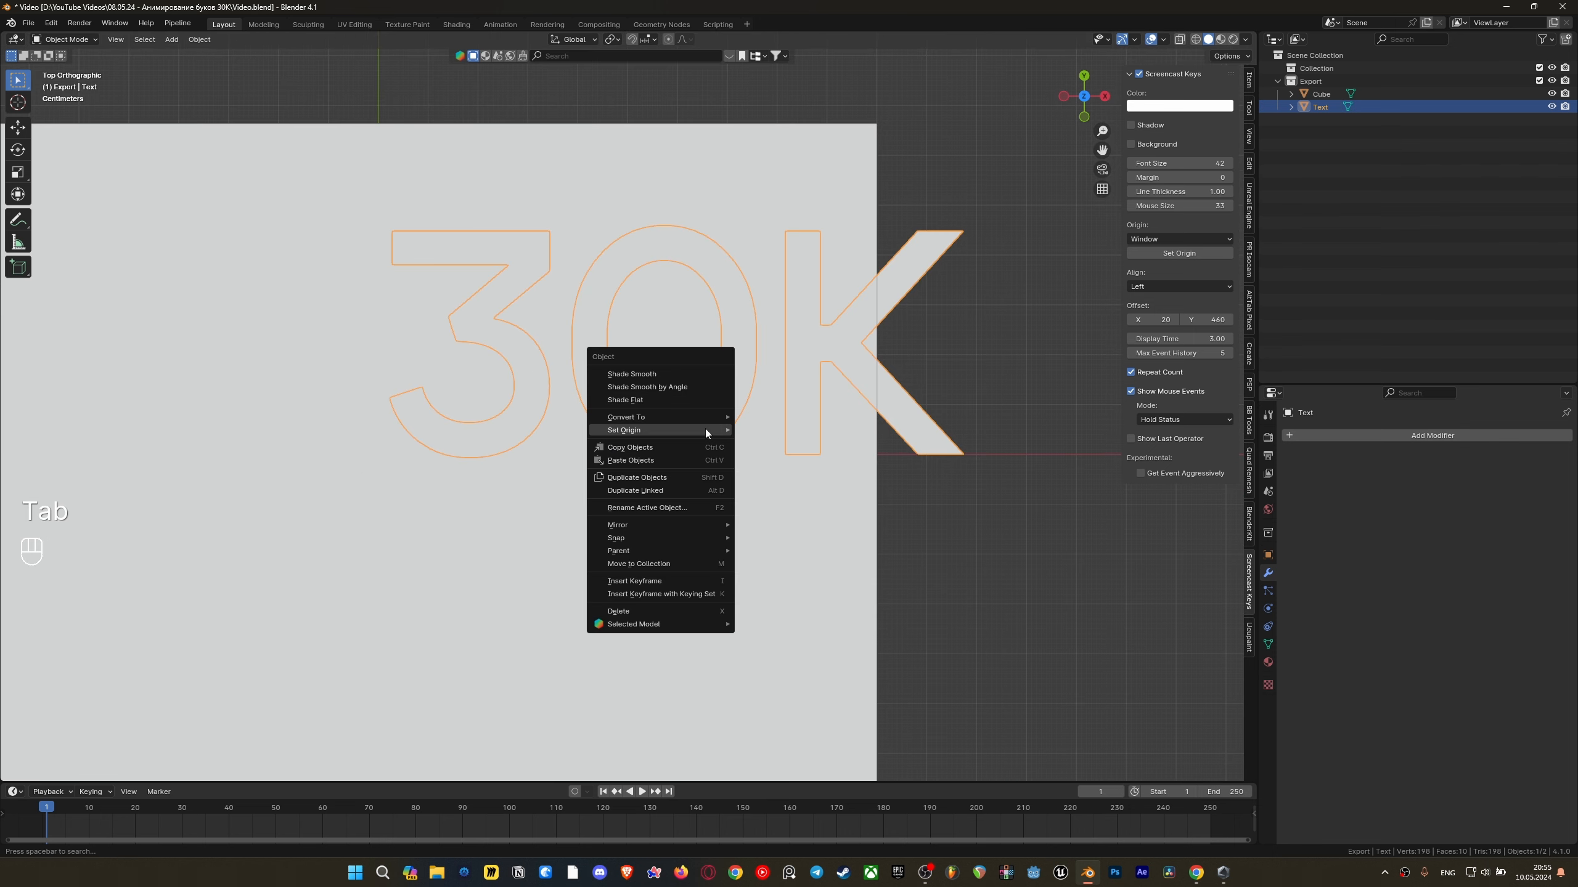
mouse_move(705, 429)
left_click(782, 456)
middle_click_drag(781, 456, 836, 450)
Try rotating the 30K mesh about the X axis to test its pivot
key("r")
key("x")
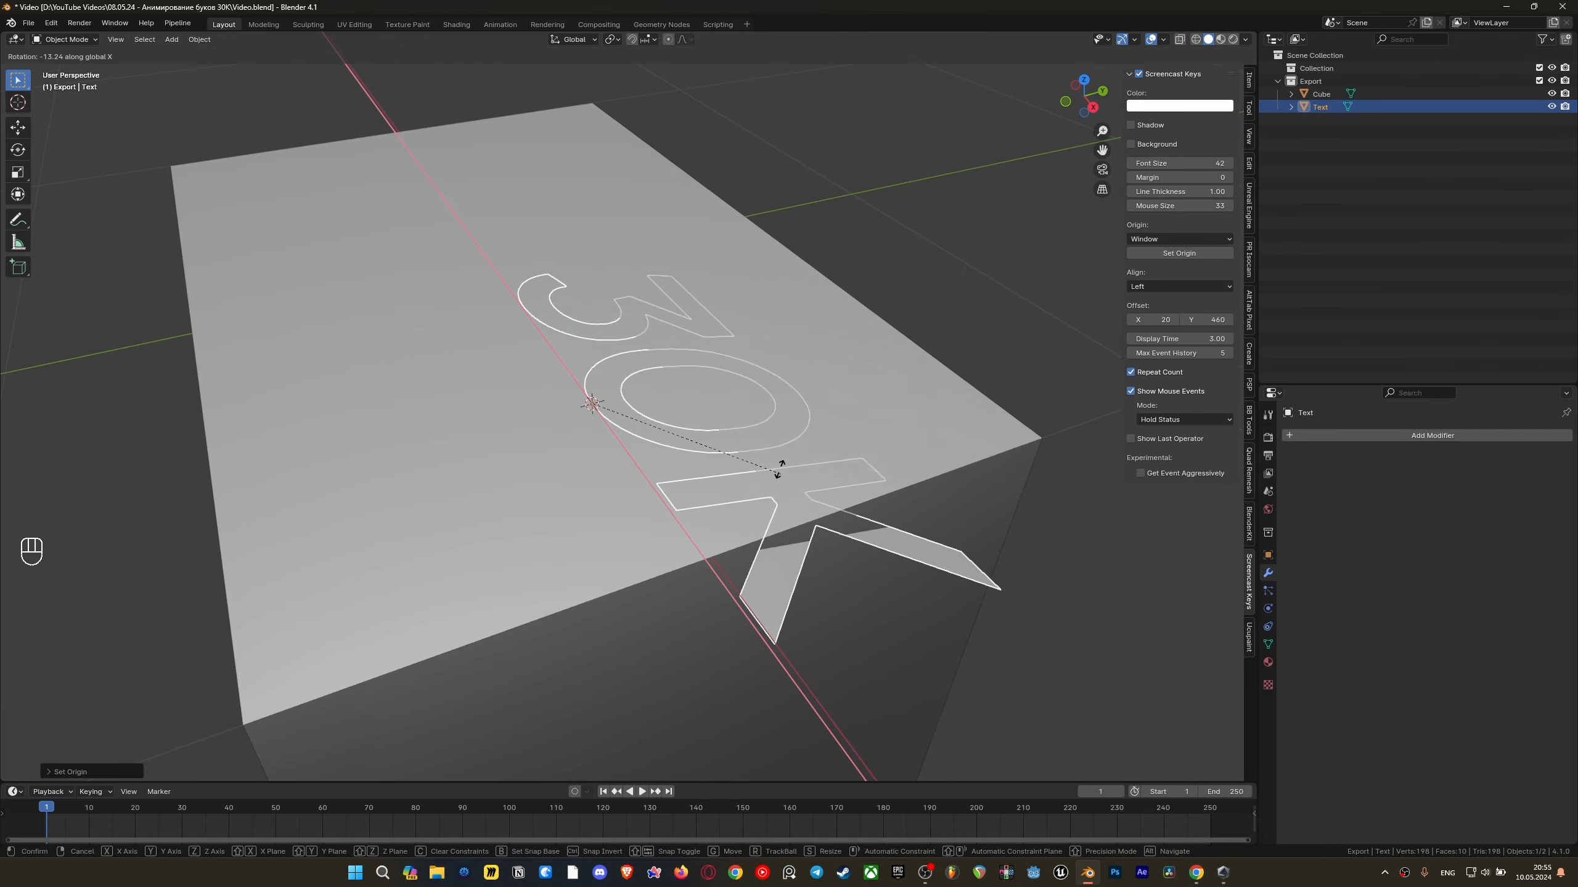
left_click(782, 469)
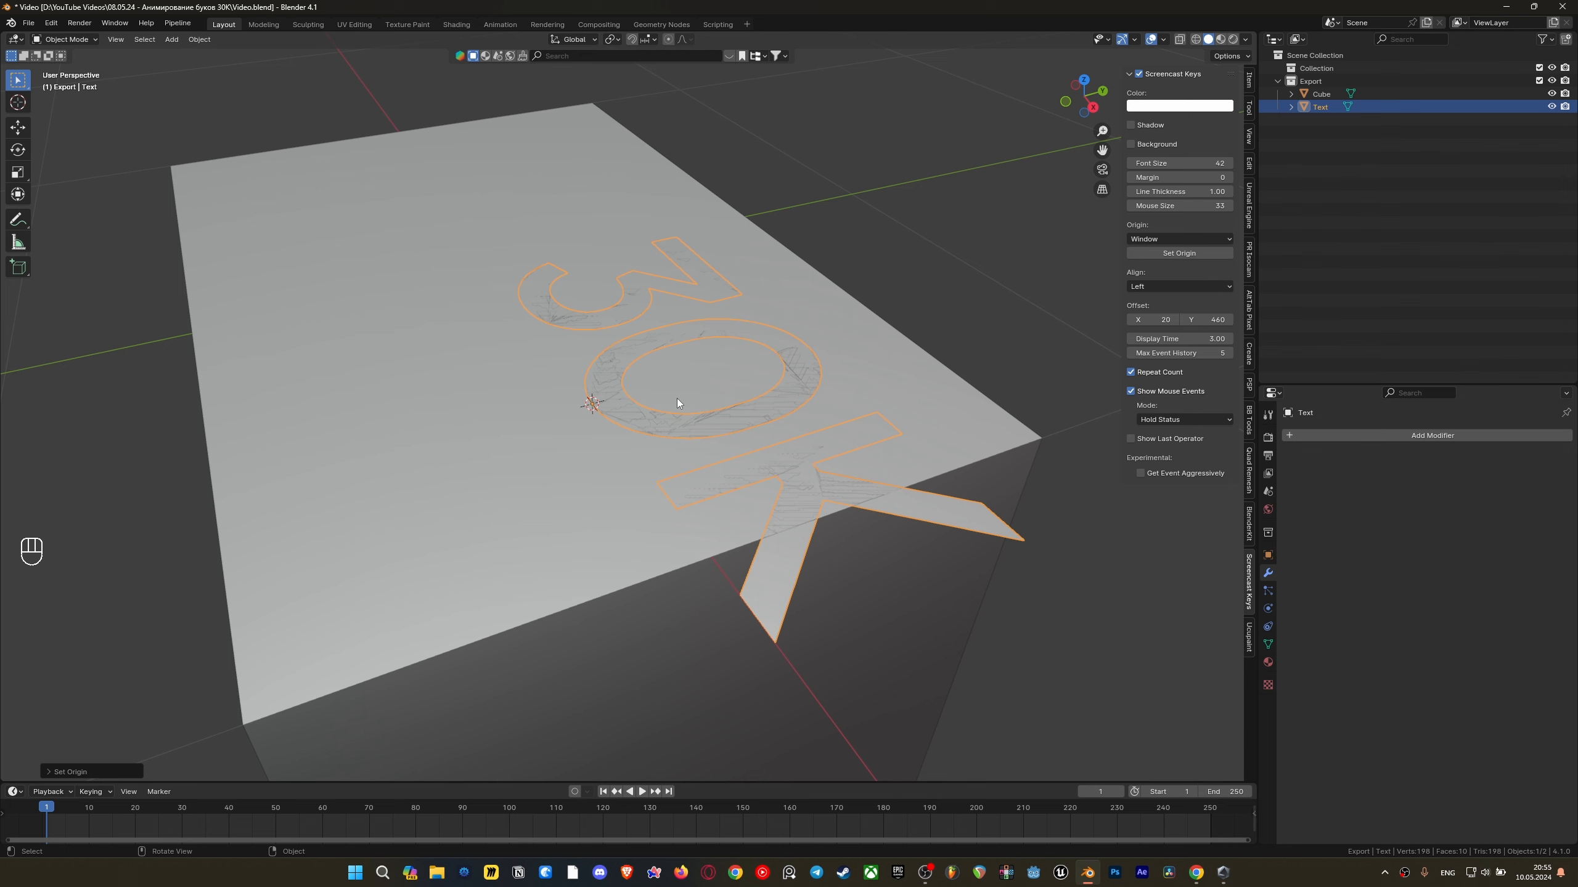
scroll(683, 379, "down", 3)
scroll(697, 372, "up", 3)
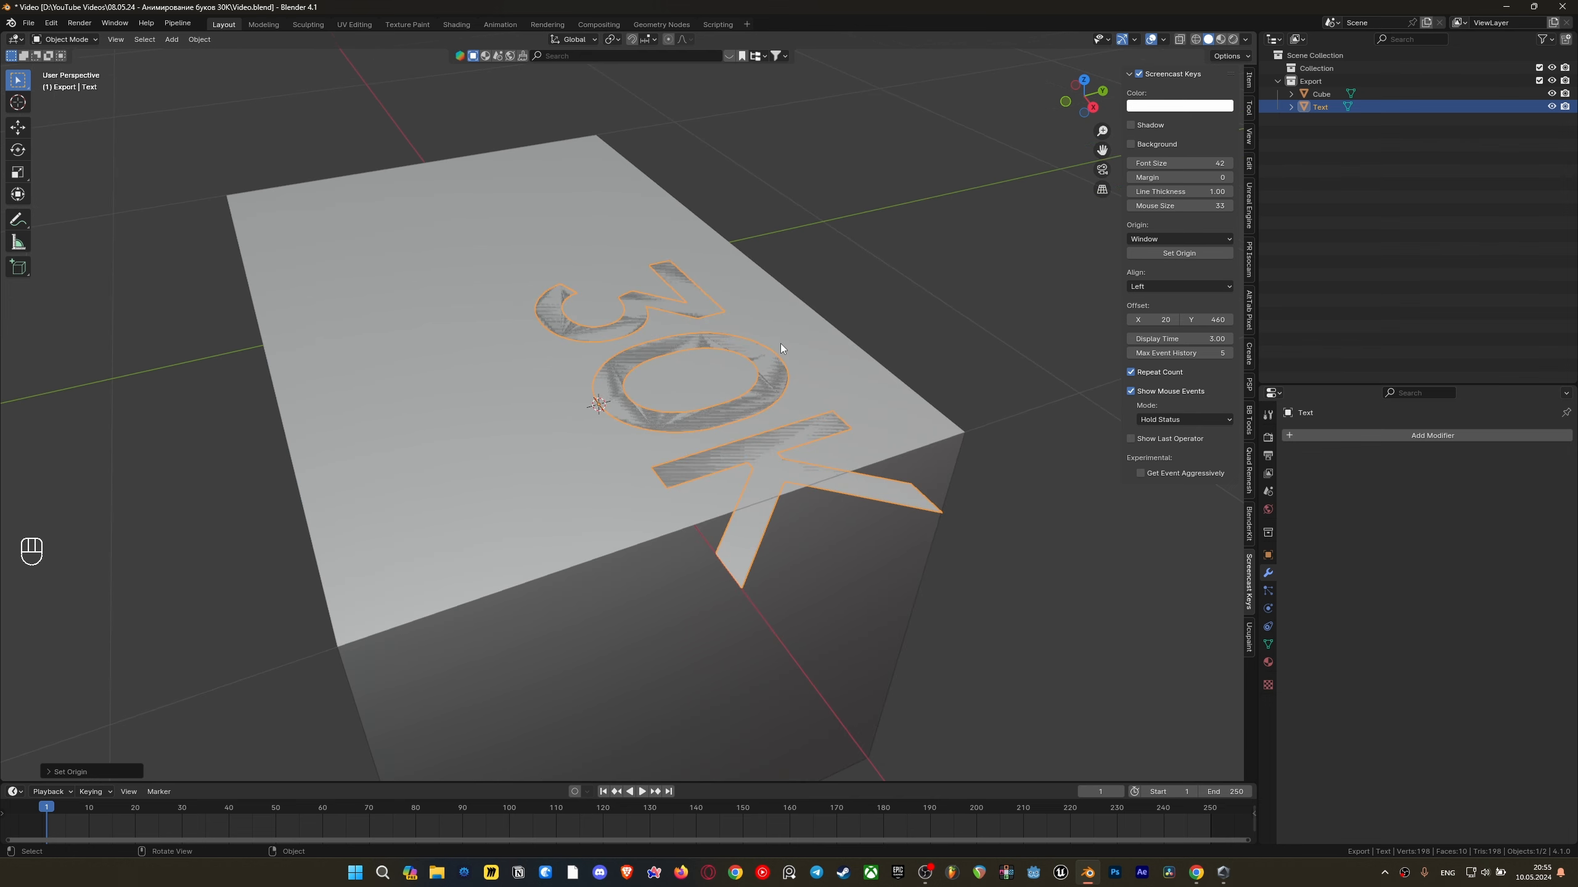
Return the 3D cursor to the world origin, working from the top view
middle_click_drag(765, 387, 705, 313)
middle_click_drag(759, 366, 757, 427)
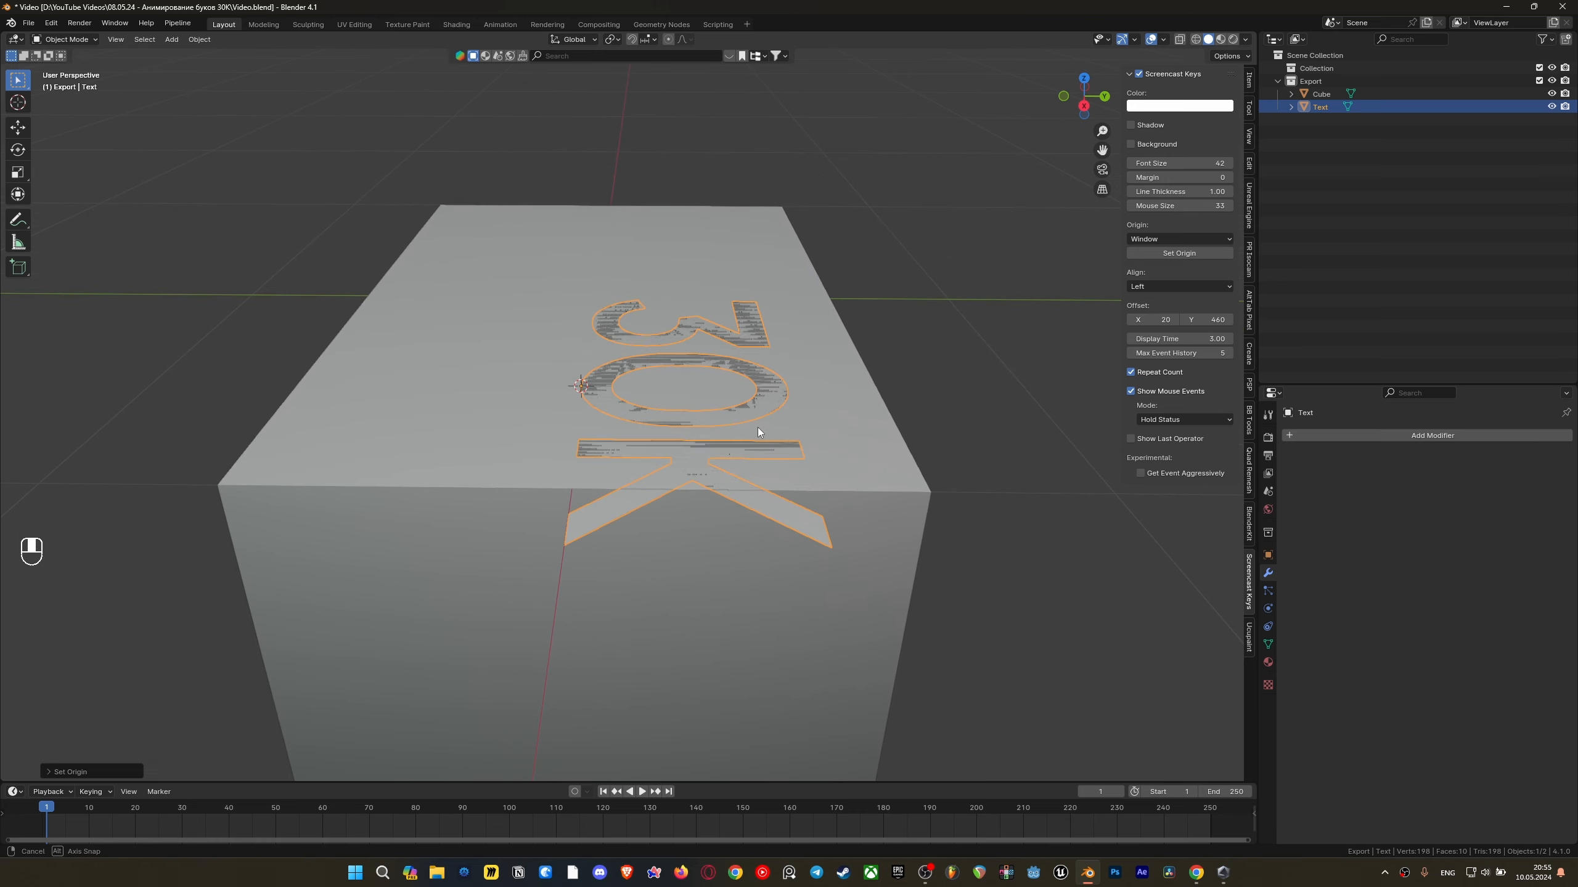
key("shift")
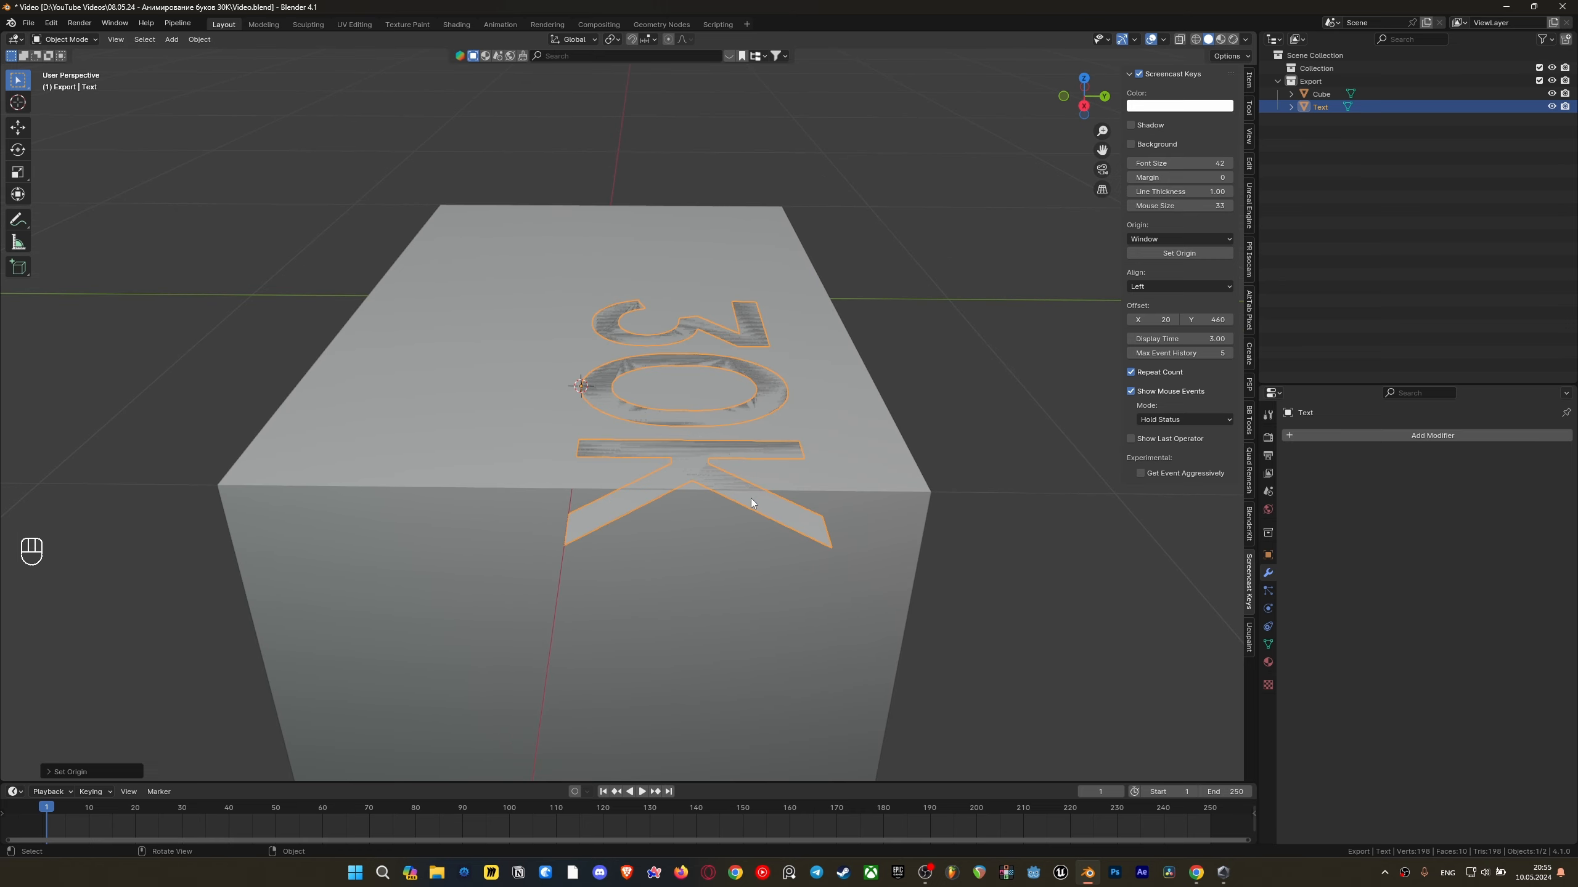
key("grave")
left_click(759, 327)
scroll(753, 379, "down", 2)
middle_click_drag(753, 379, 803, 395, "shift")
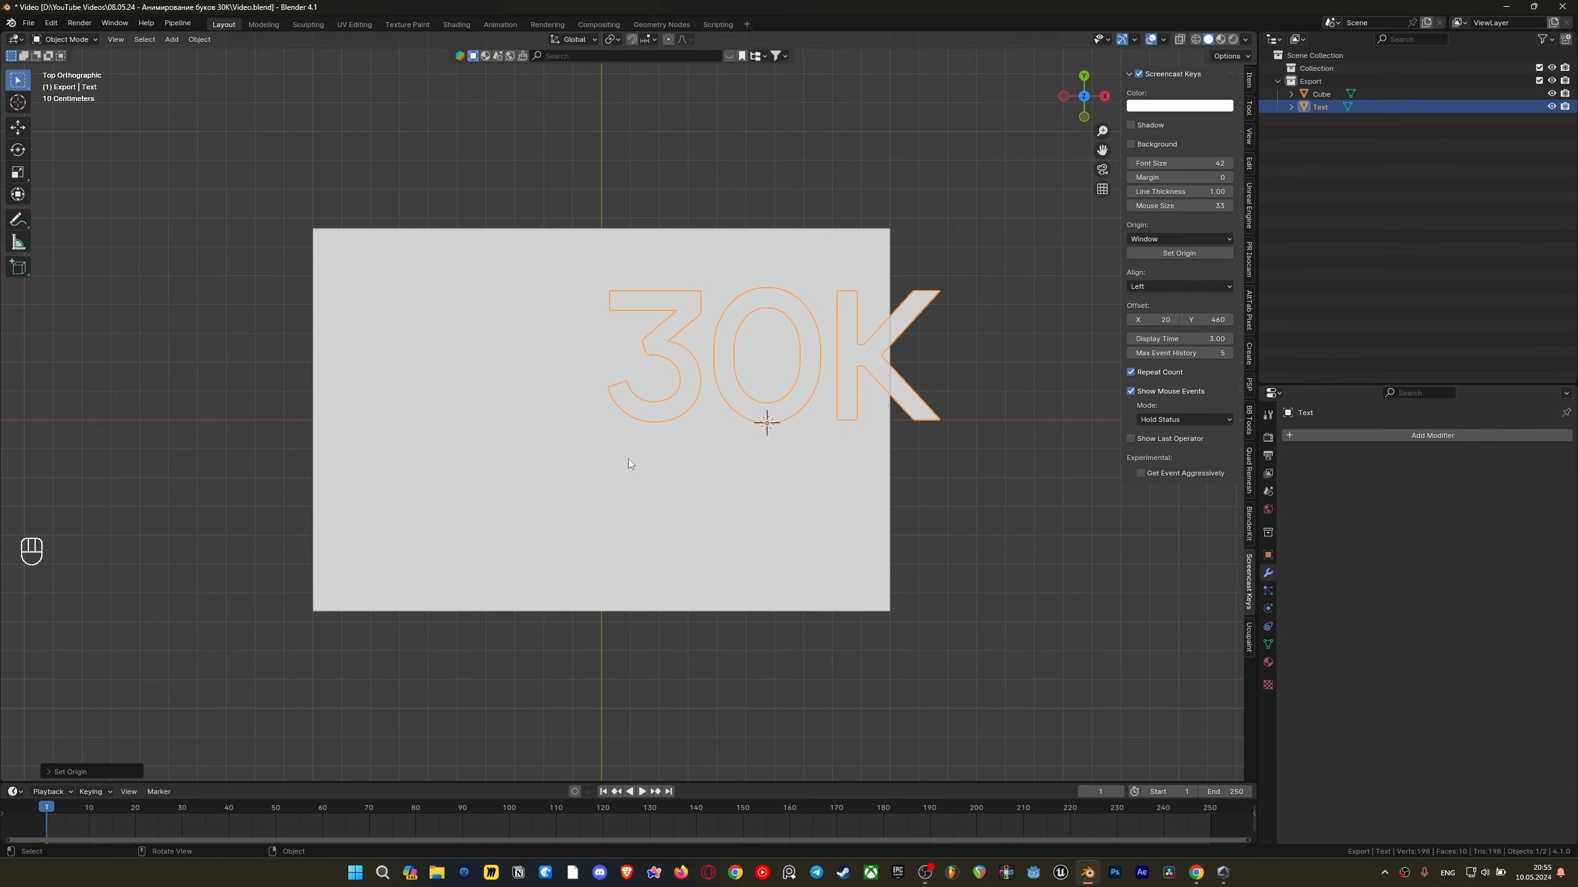
key("shift+s")
left_click(554, 505)
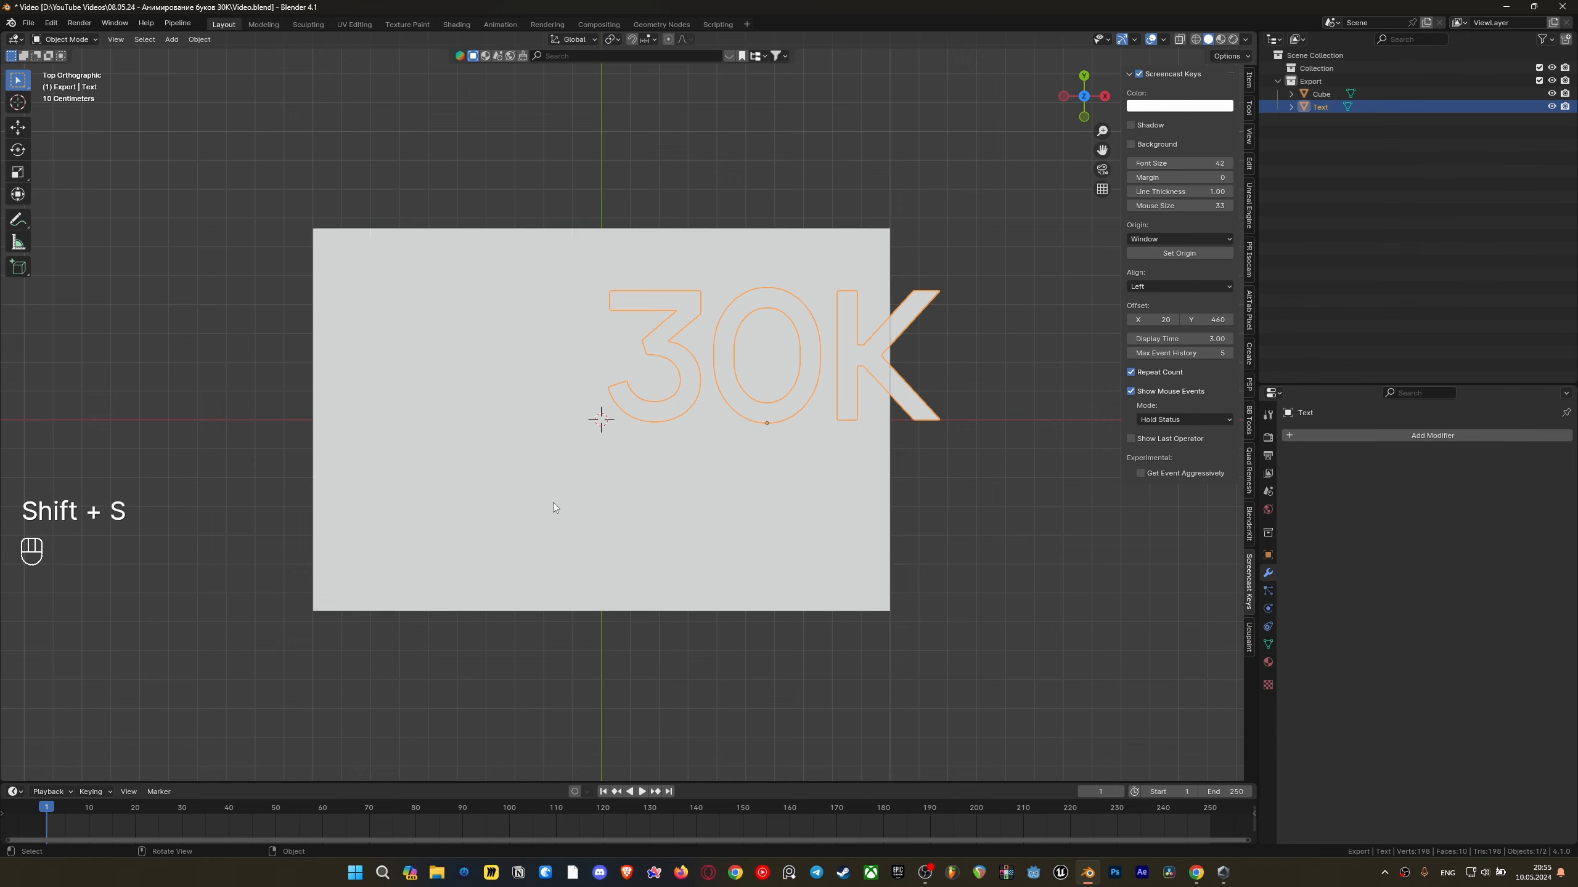
middle_click_drag(615, 427, 680, 429, "shift")
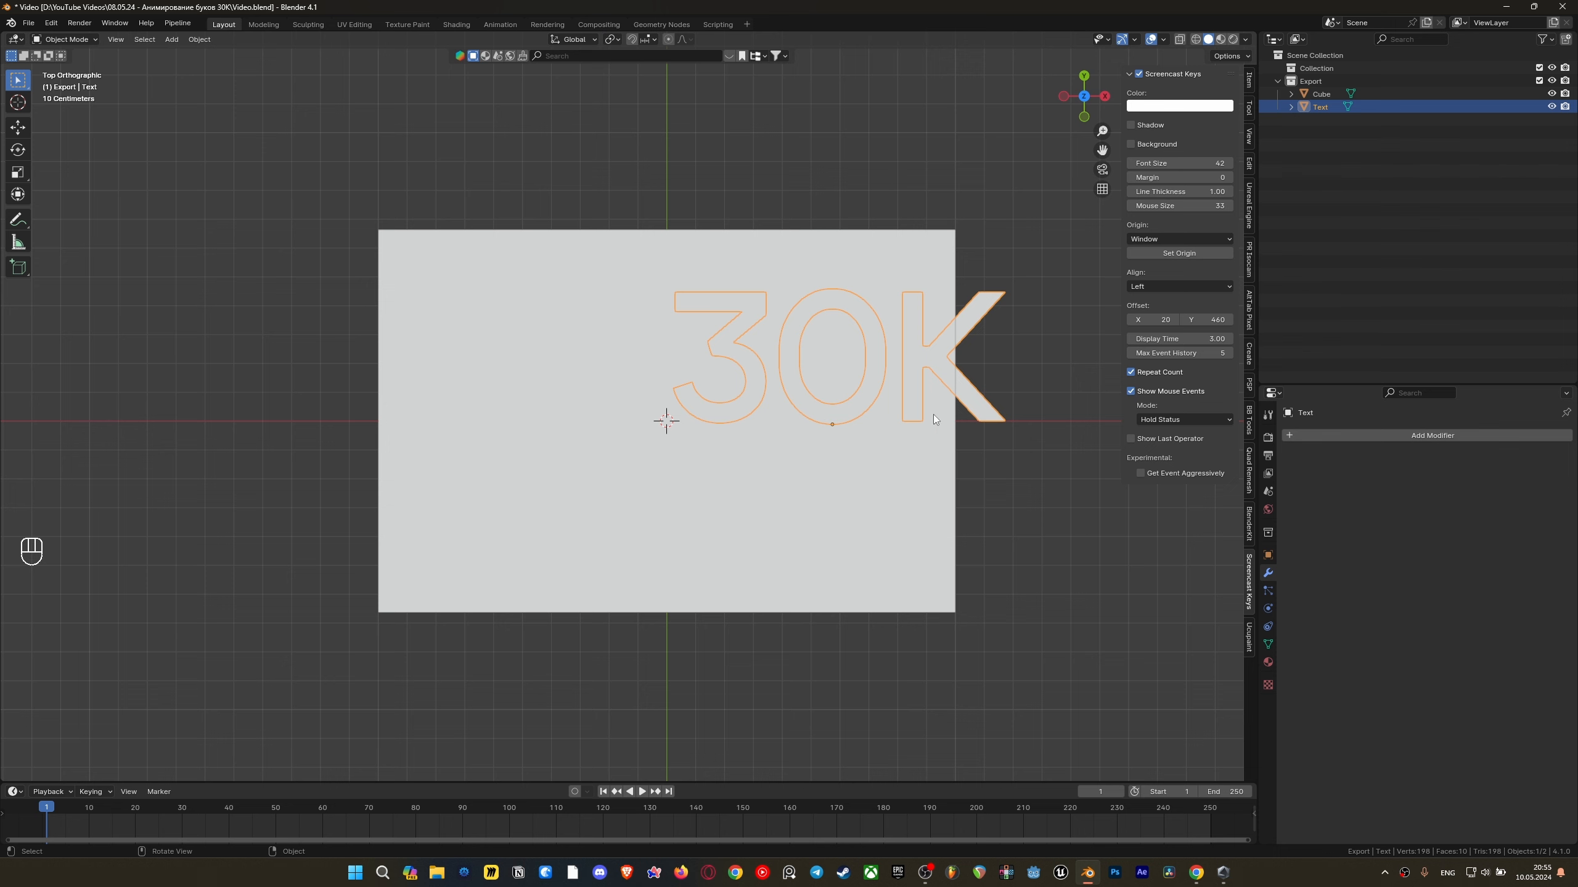
middle_click_drag(898, 420, 873, 430, "shift")
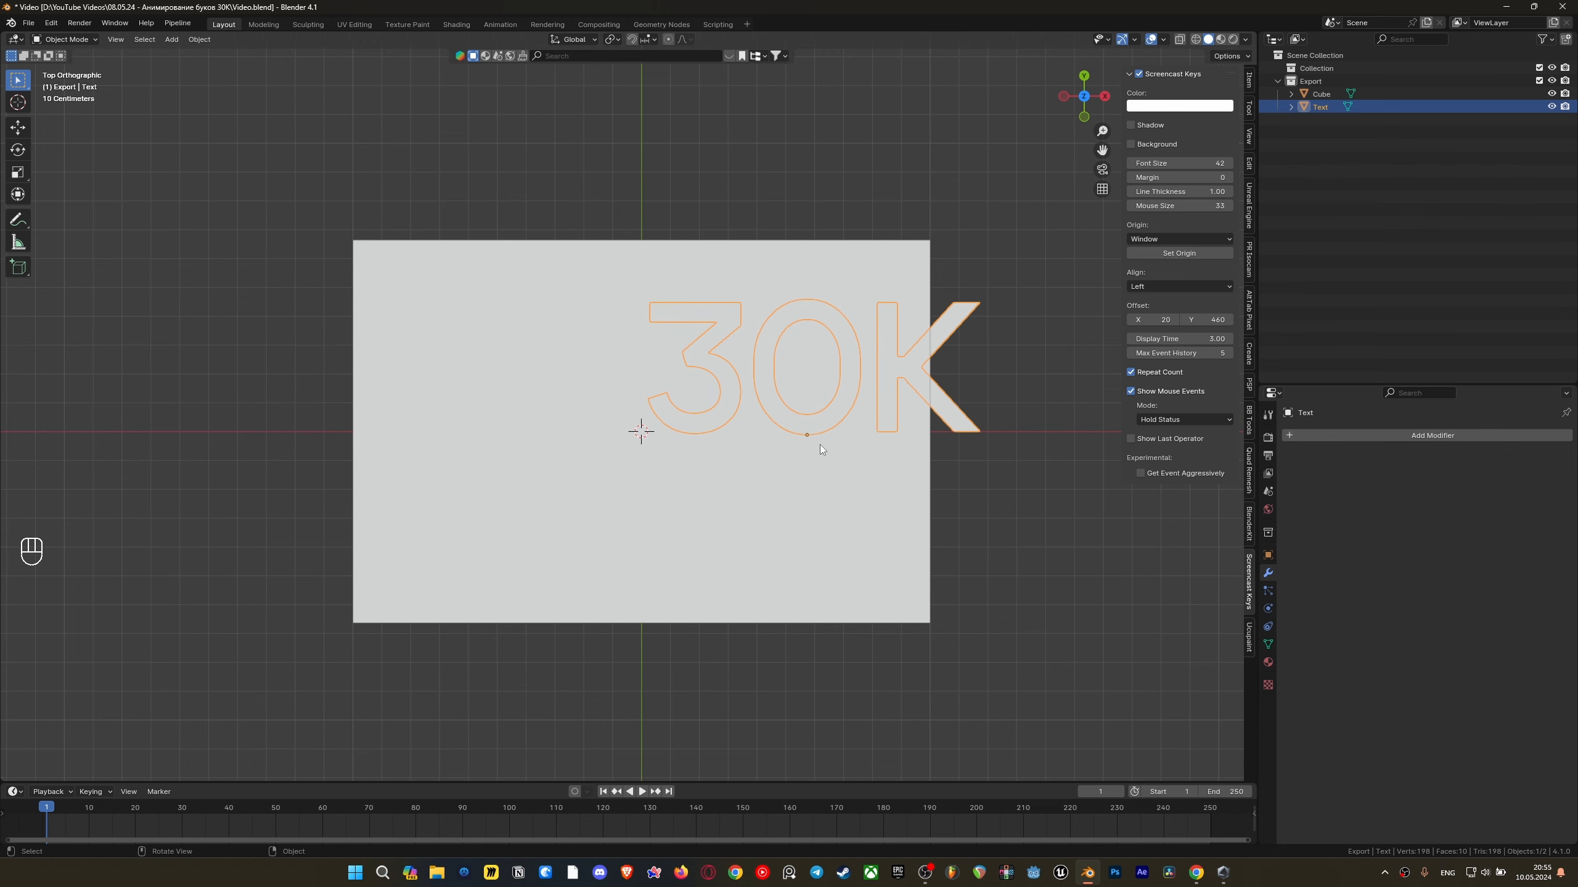
scroll(824, 432, "up", 3)
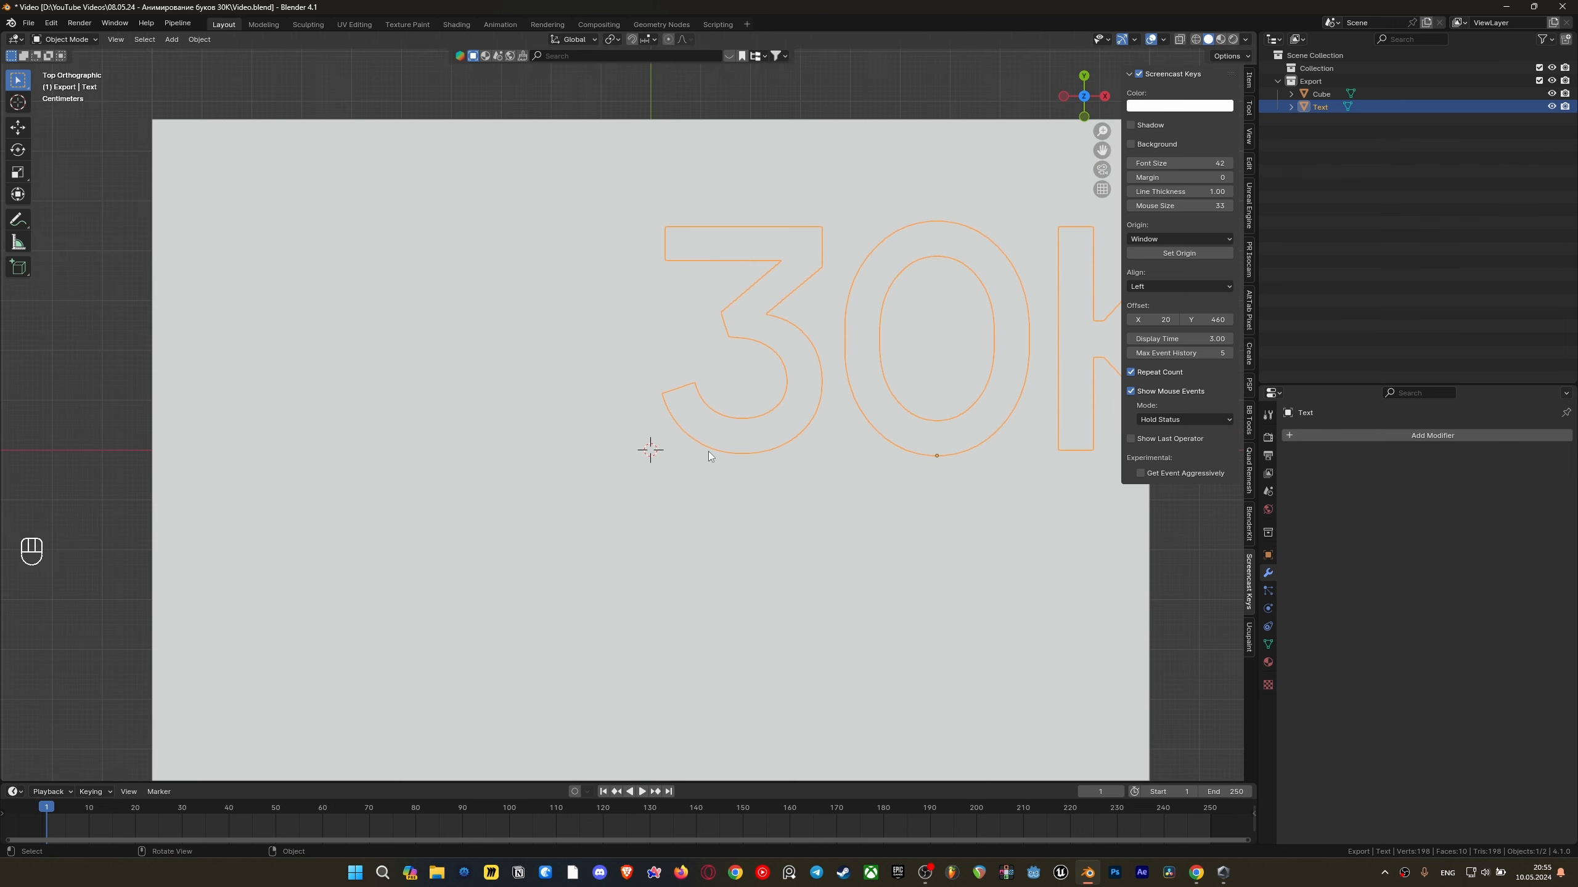
scroll(708, 451, "down", 2)
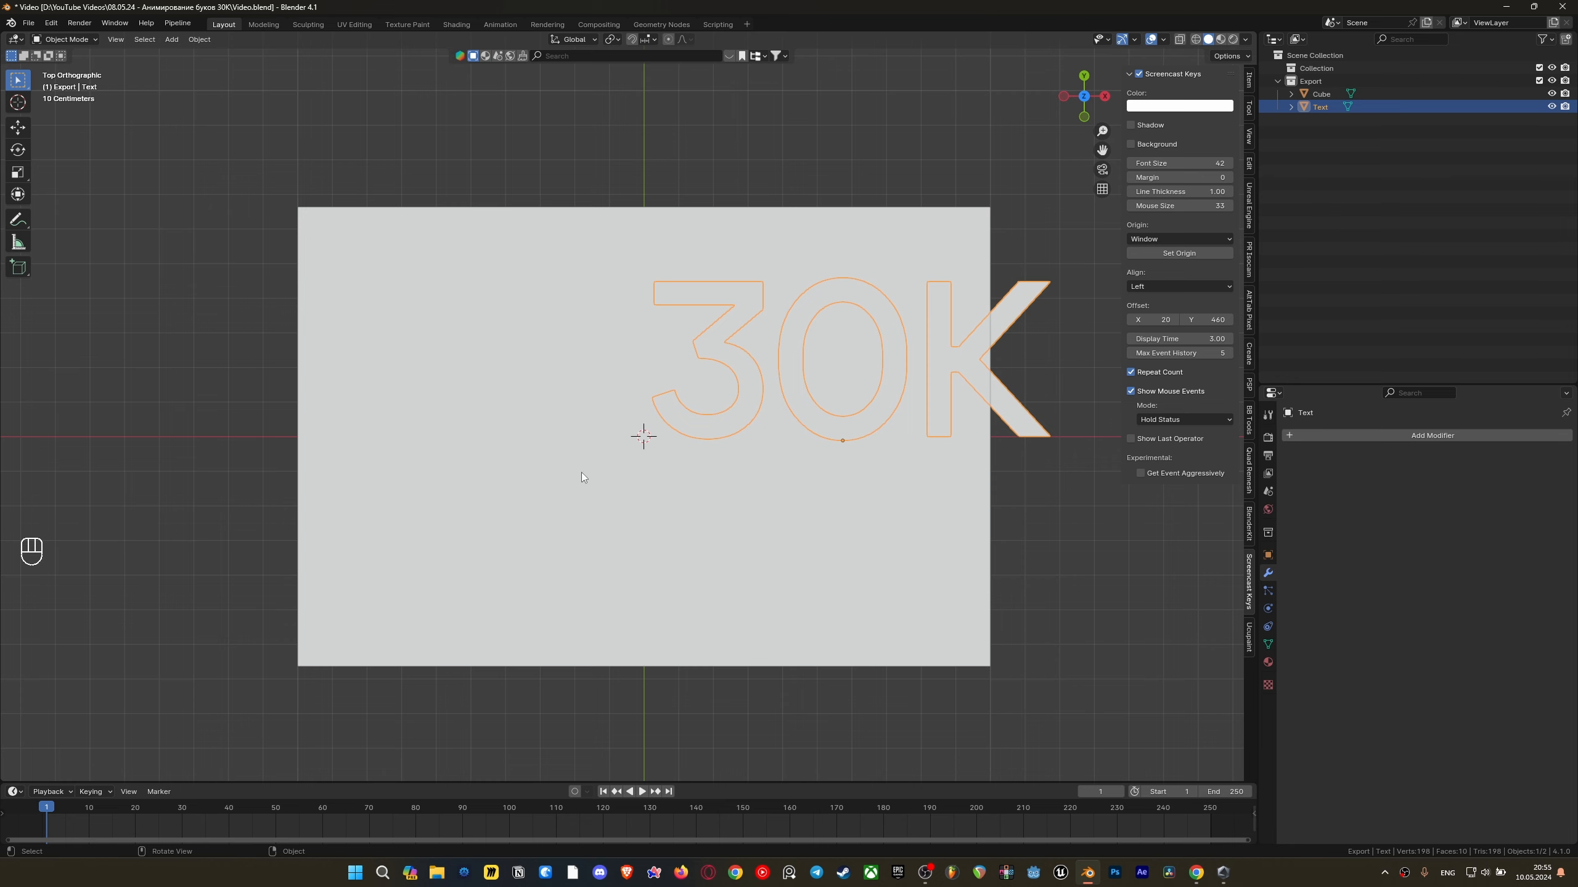
scroll(582, 476, "down", 2)
scroll(745, 423, "down", 3)
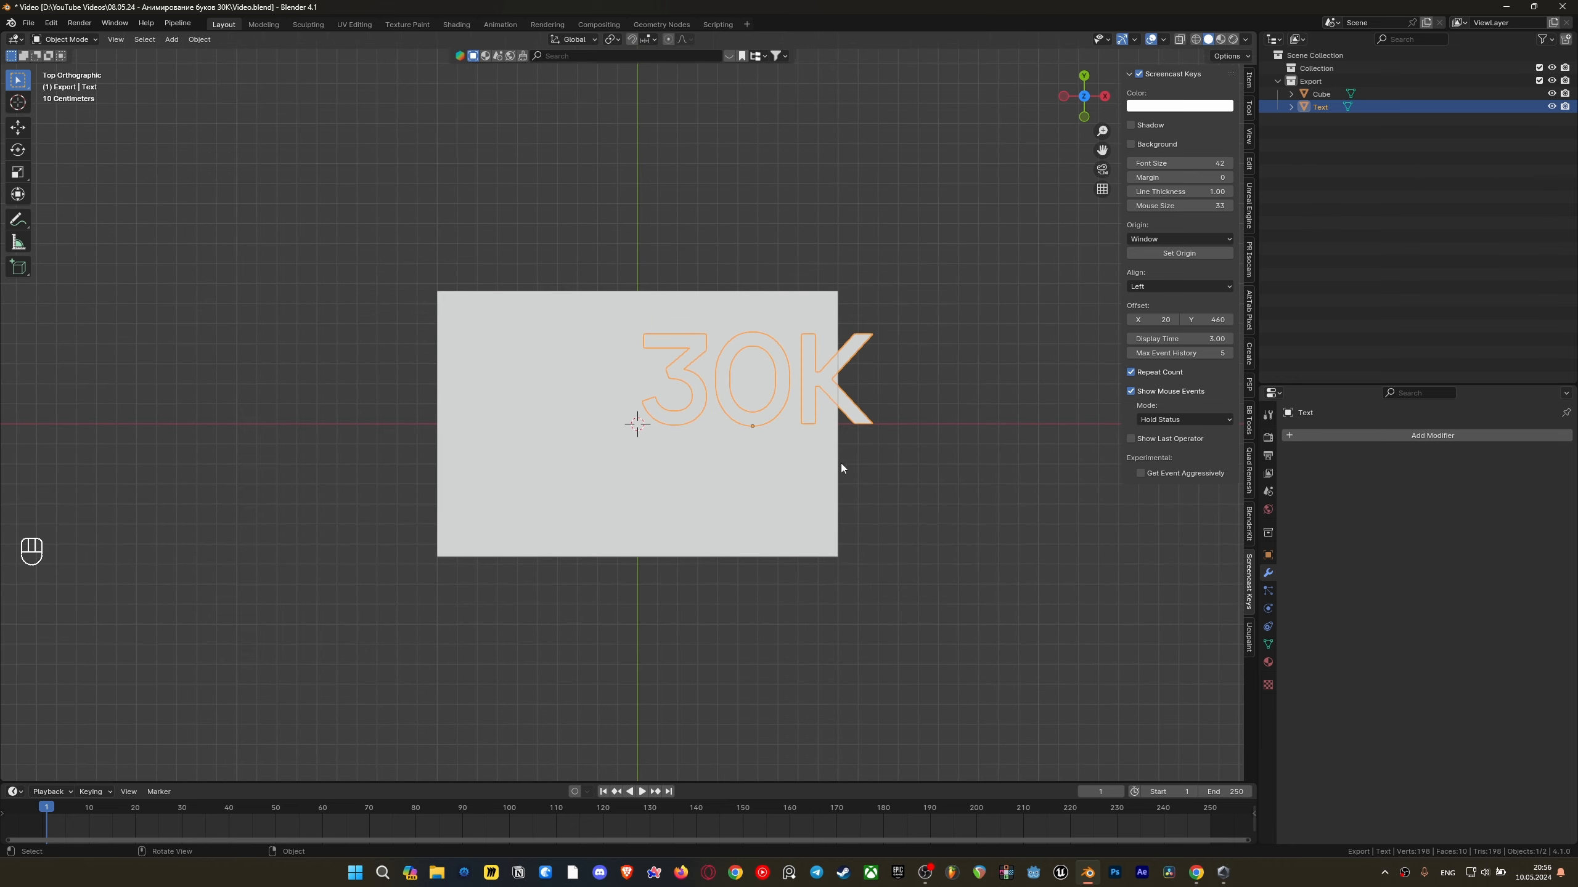
Set the origin of the 30K mesh to its center of mass (surface)
middle_click_drag(841, 464, 788, 502)
key("Tab")
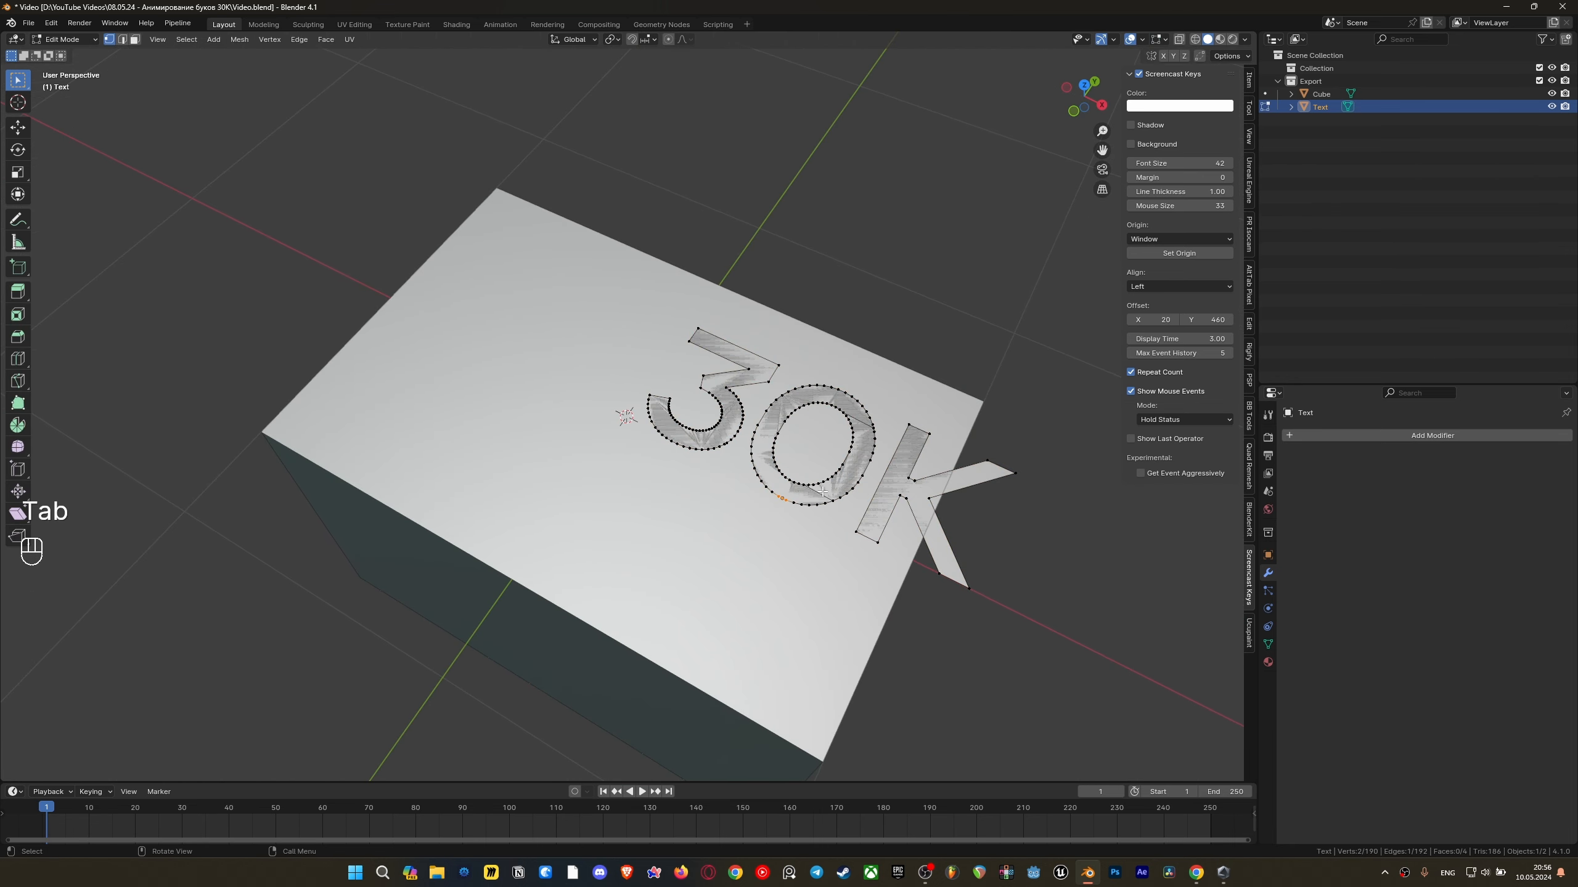
key("Tab")
right_click(829, 451)
mouse_move(809, 449)
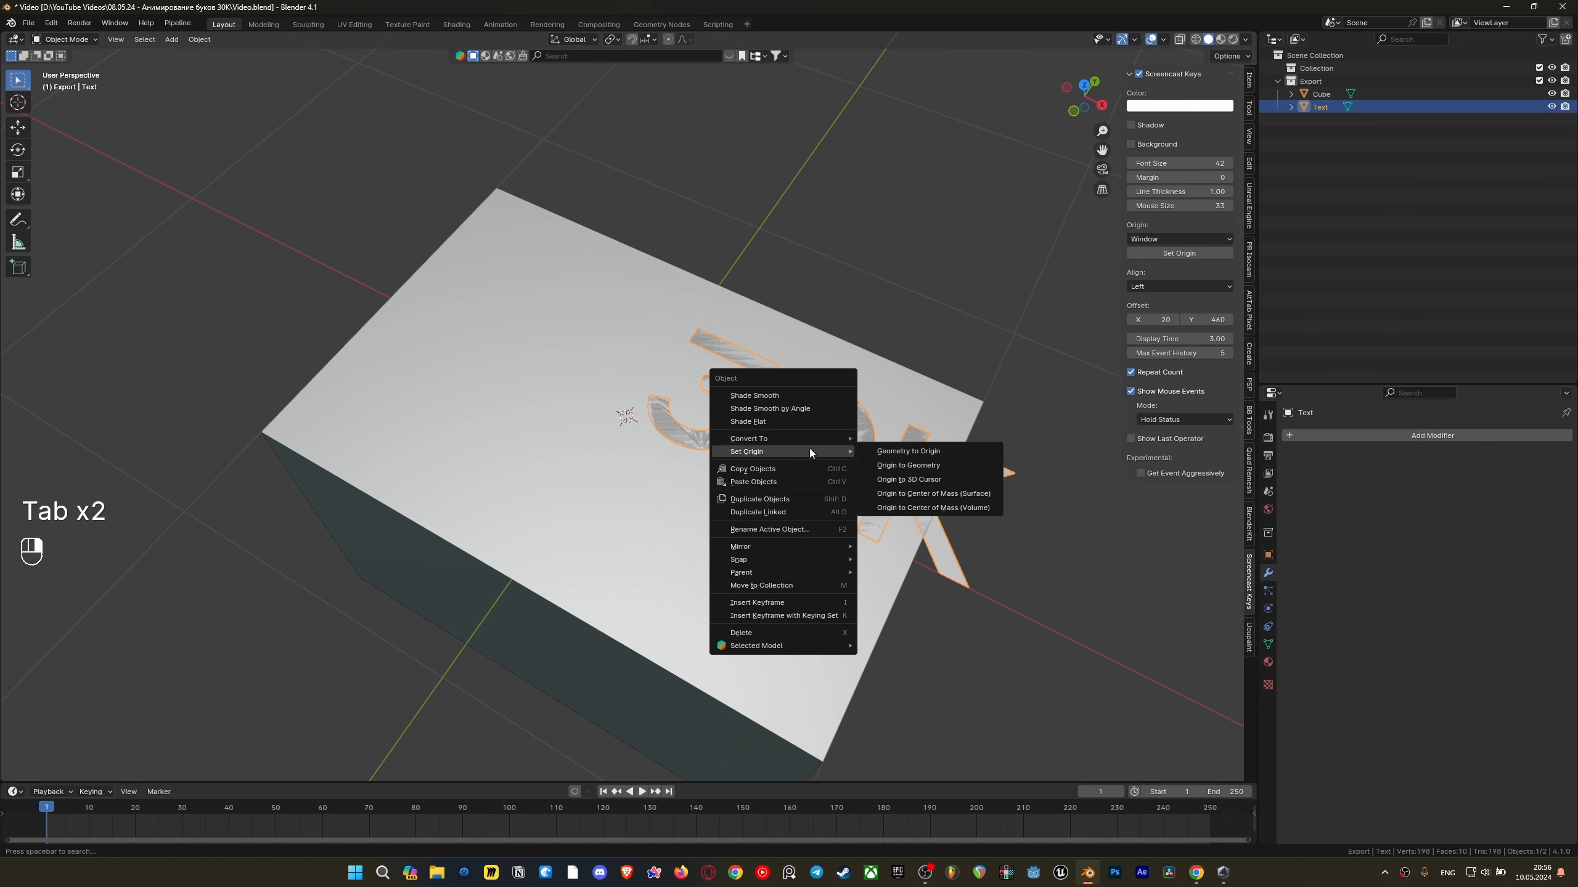
left_click(929, 496)
Center the 30K mesh on the block's top face by snapping it to the 3D cursor
middle_click_drag(874, 528, 887, 550)
key("grave")
left_click(891, 477)
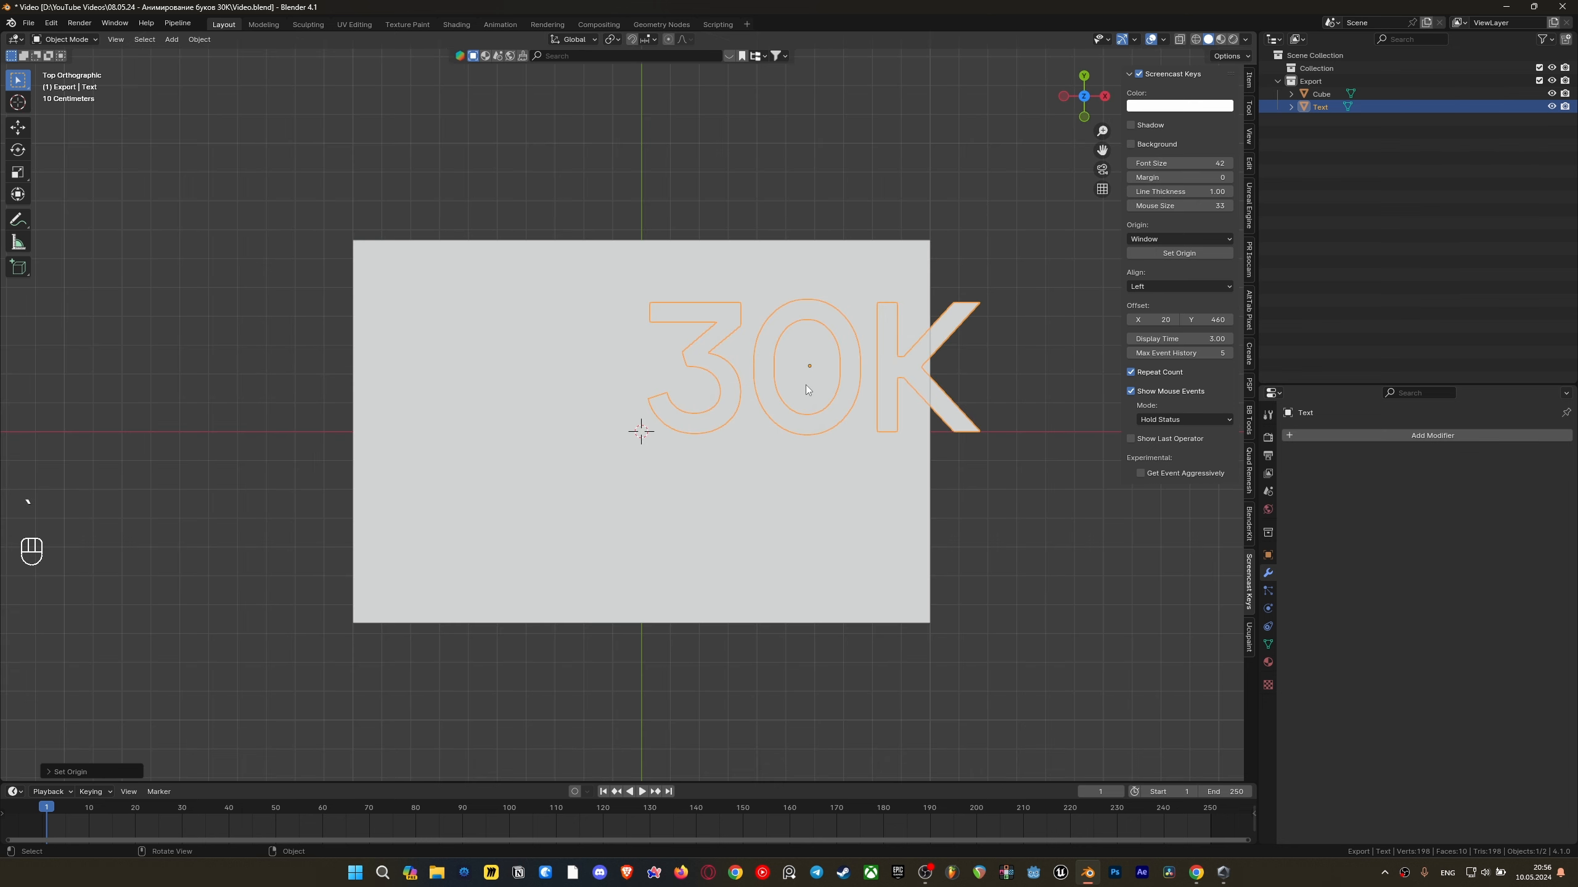
middle_click_drag(806, 385, 683, 387, "shift")
scroll(683, 387, "up", 2)
scroll(690, 385, "down", 2)
key("shift+s")
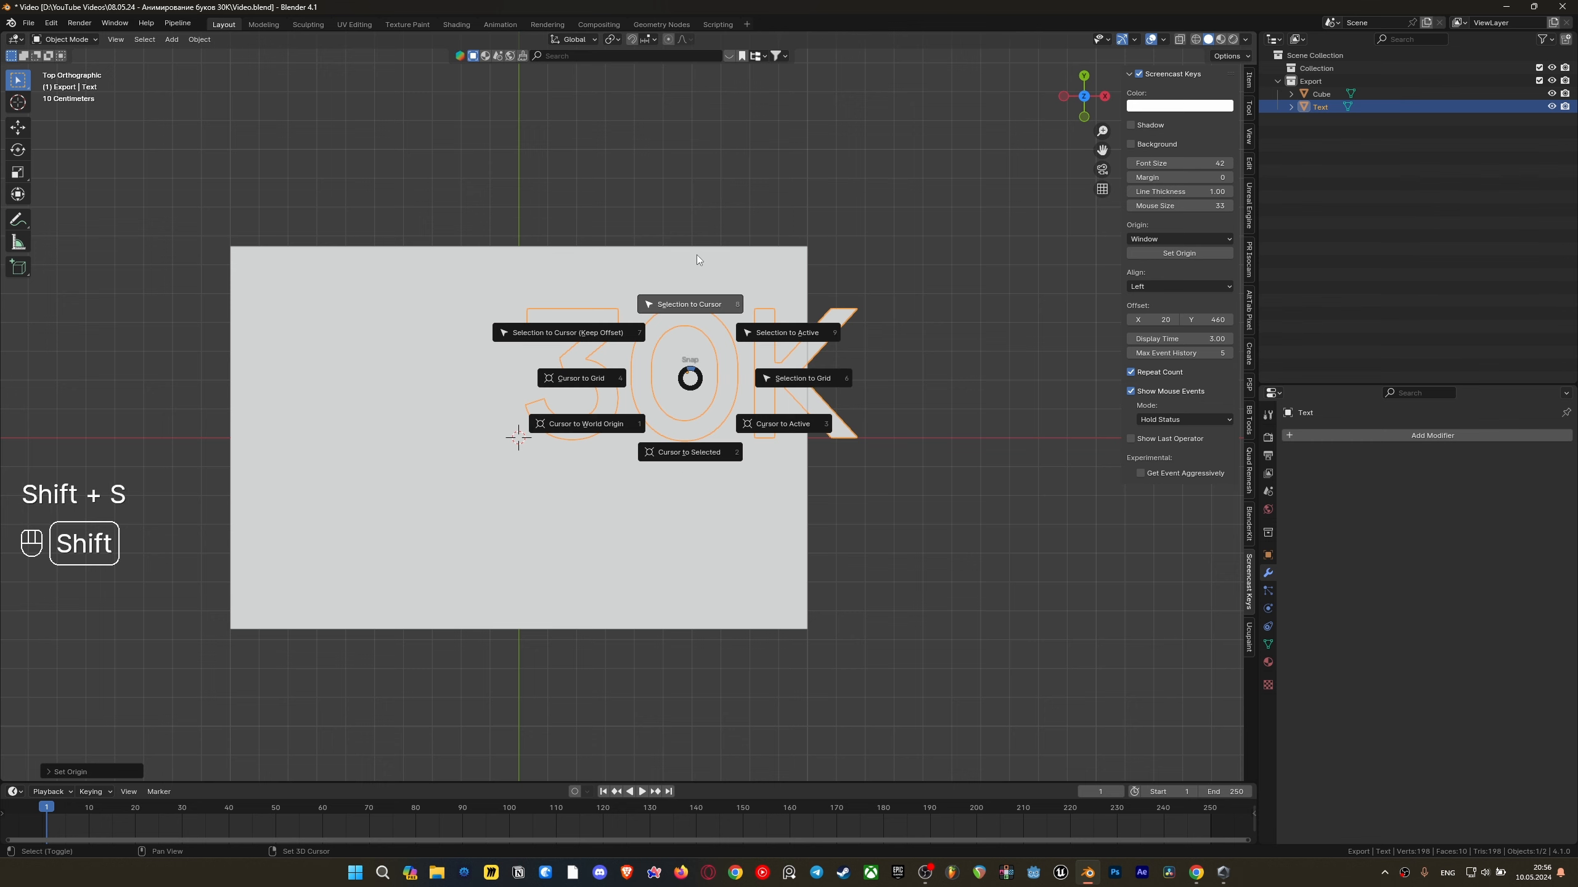
left_click(695, 247)
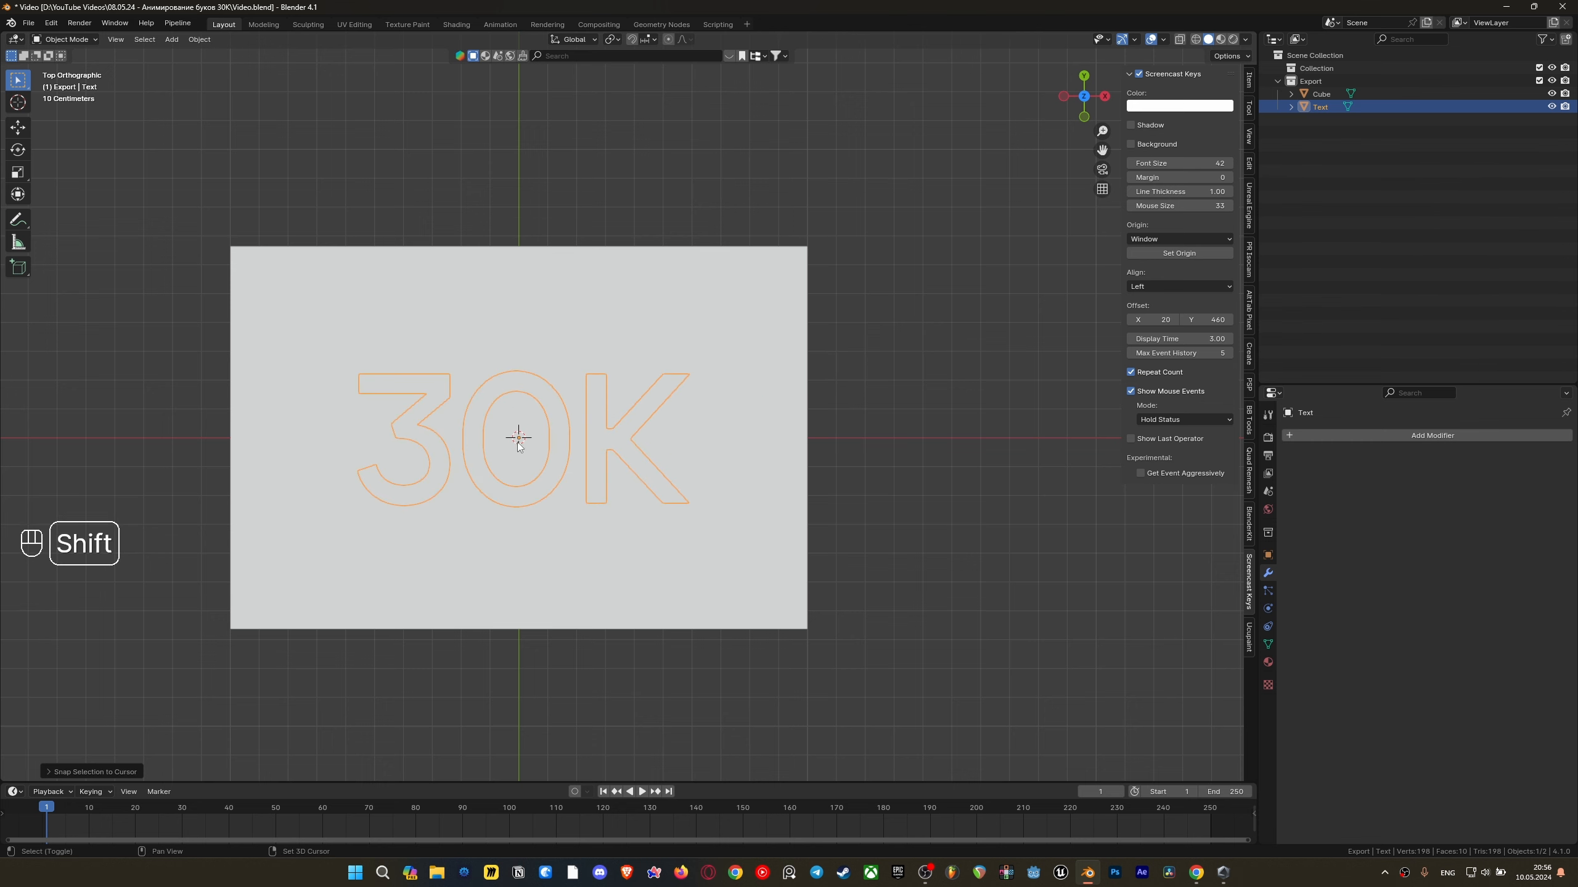
Snap the 3D cursor to the selected vertices at the bottom of the 0 in Edit Mode
middle_click_drag(501, 506, 595, 451, "shift")
key("Tab")
scroll(559, 421, "up", 2)
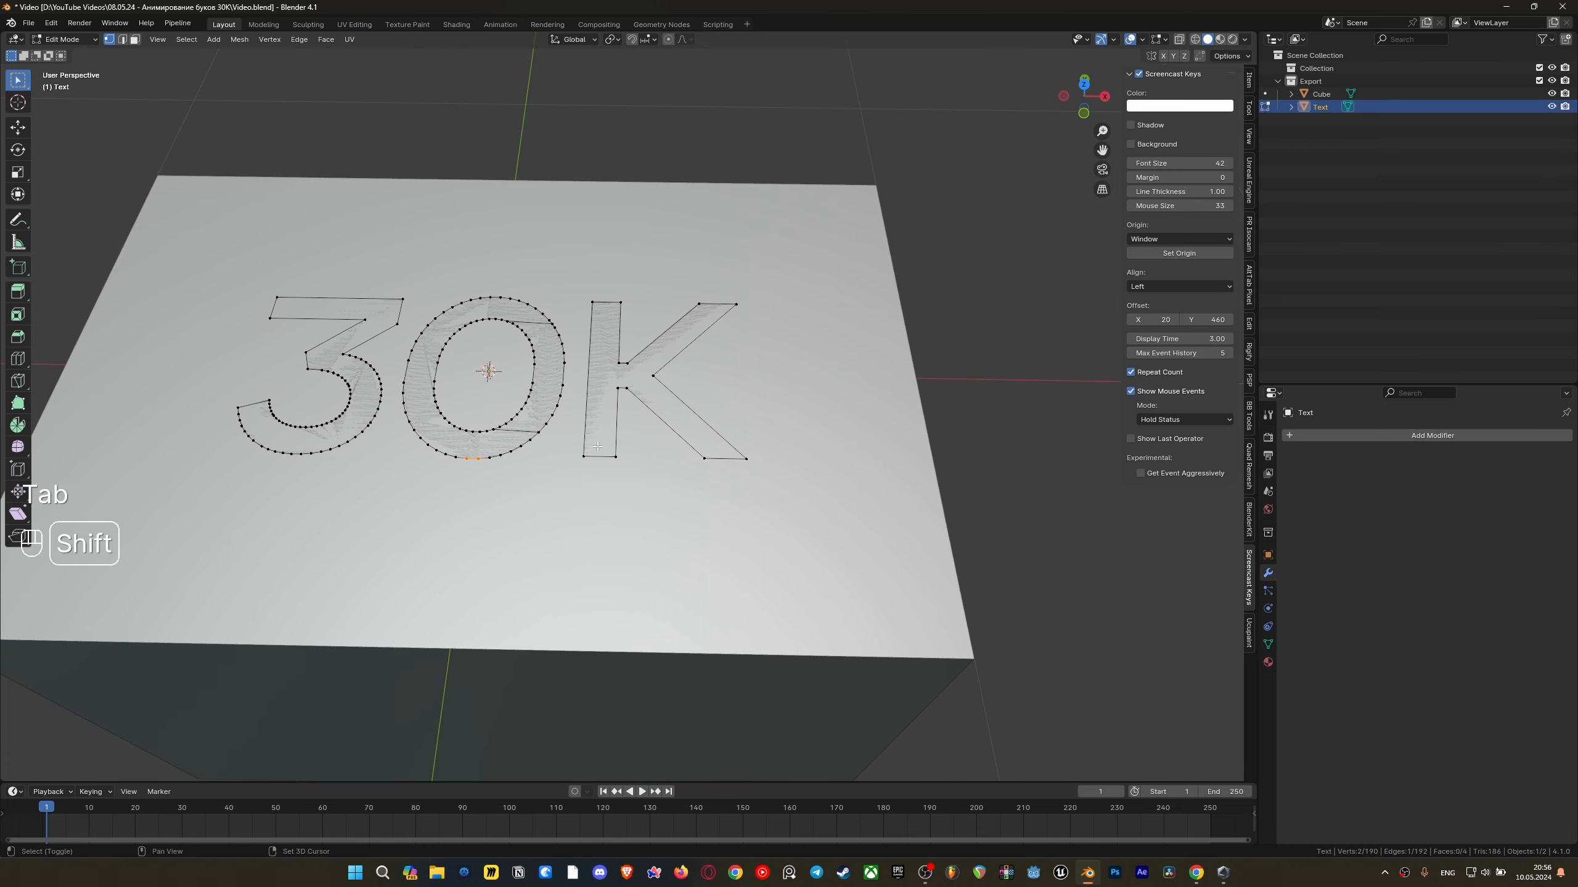
key("shift+s")
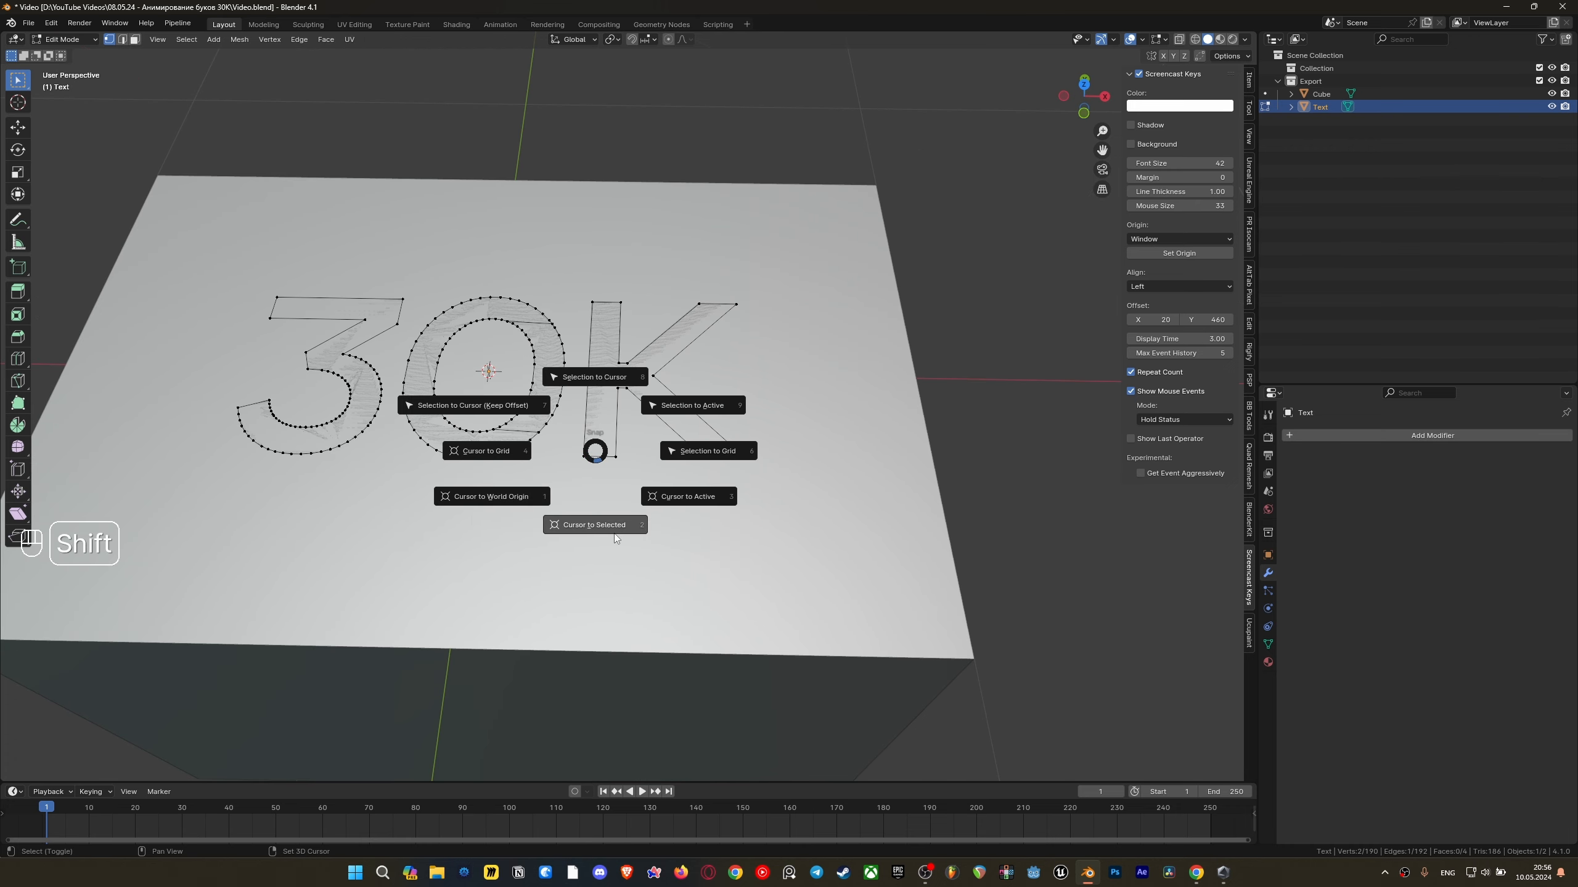
left_click(595, 529)
Set the centered 30K mesh's origin to the 3D cursor at the bottom of the 0
key("Tab")
right_click(523, 423)
mouse_move(522, 422)
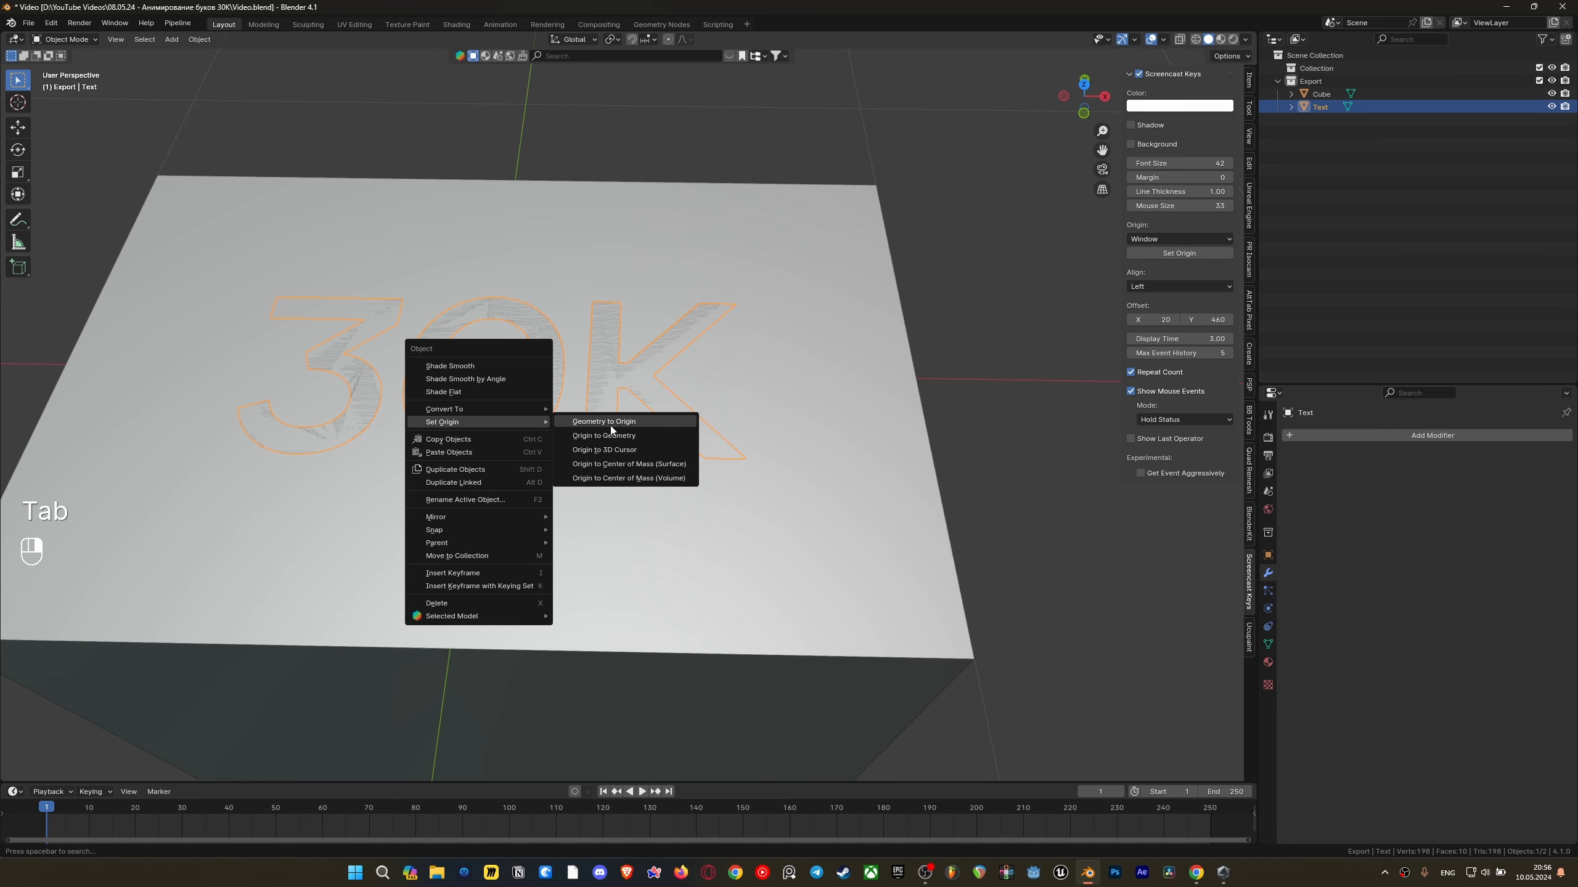
left_click(621, 449)
Snap the 3D cursor to the world origin
key("shift+s")
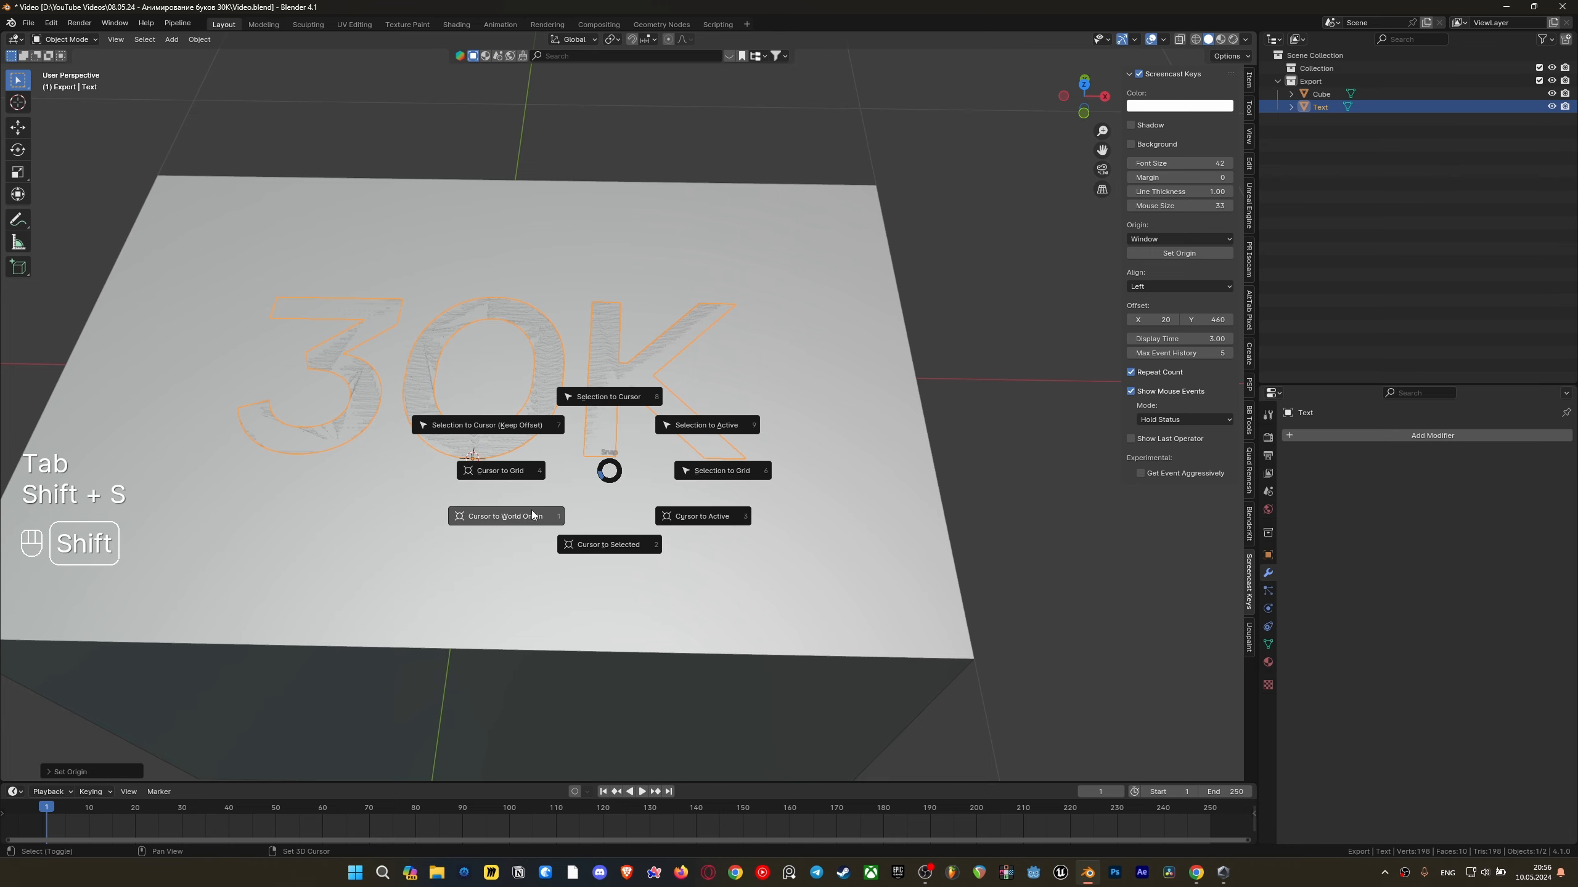
left_click(525, 513)
key("Tab")
middle_click_drag(503, 457, 444, 430)
key("Tab")
Test-rotate the 30K mesh about the global X axis to check its pivot, cancelling the rotation
key("r")
middle_click_drag(676, 382, 688, 422)
right_click(675, 329)
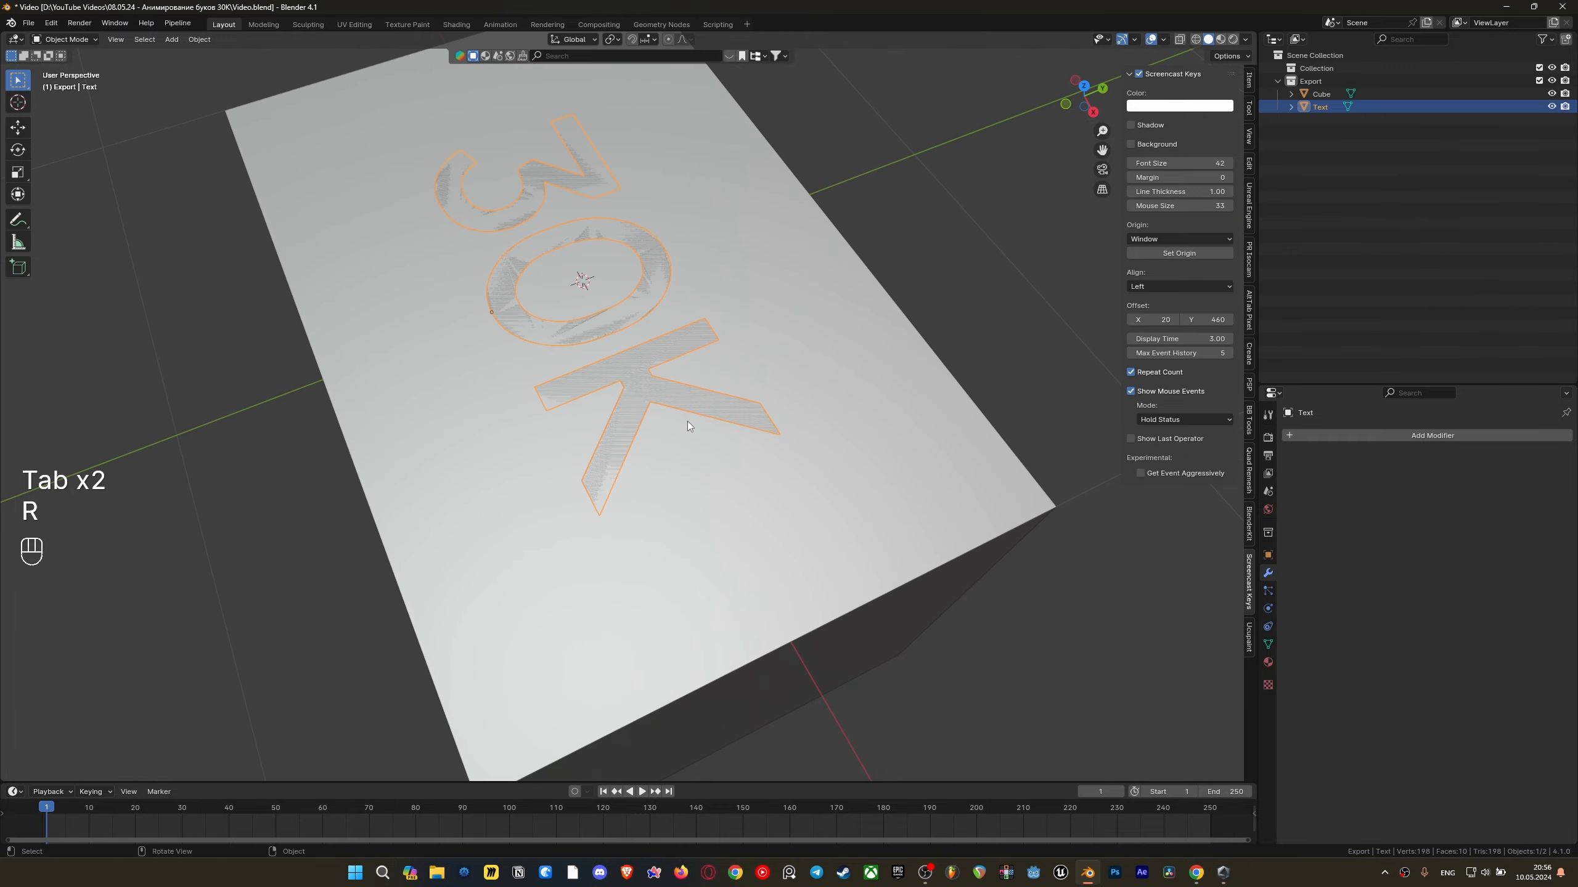
scroll(687, 423, "down", 3)
key("r")
right_click(594, 304)
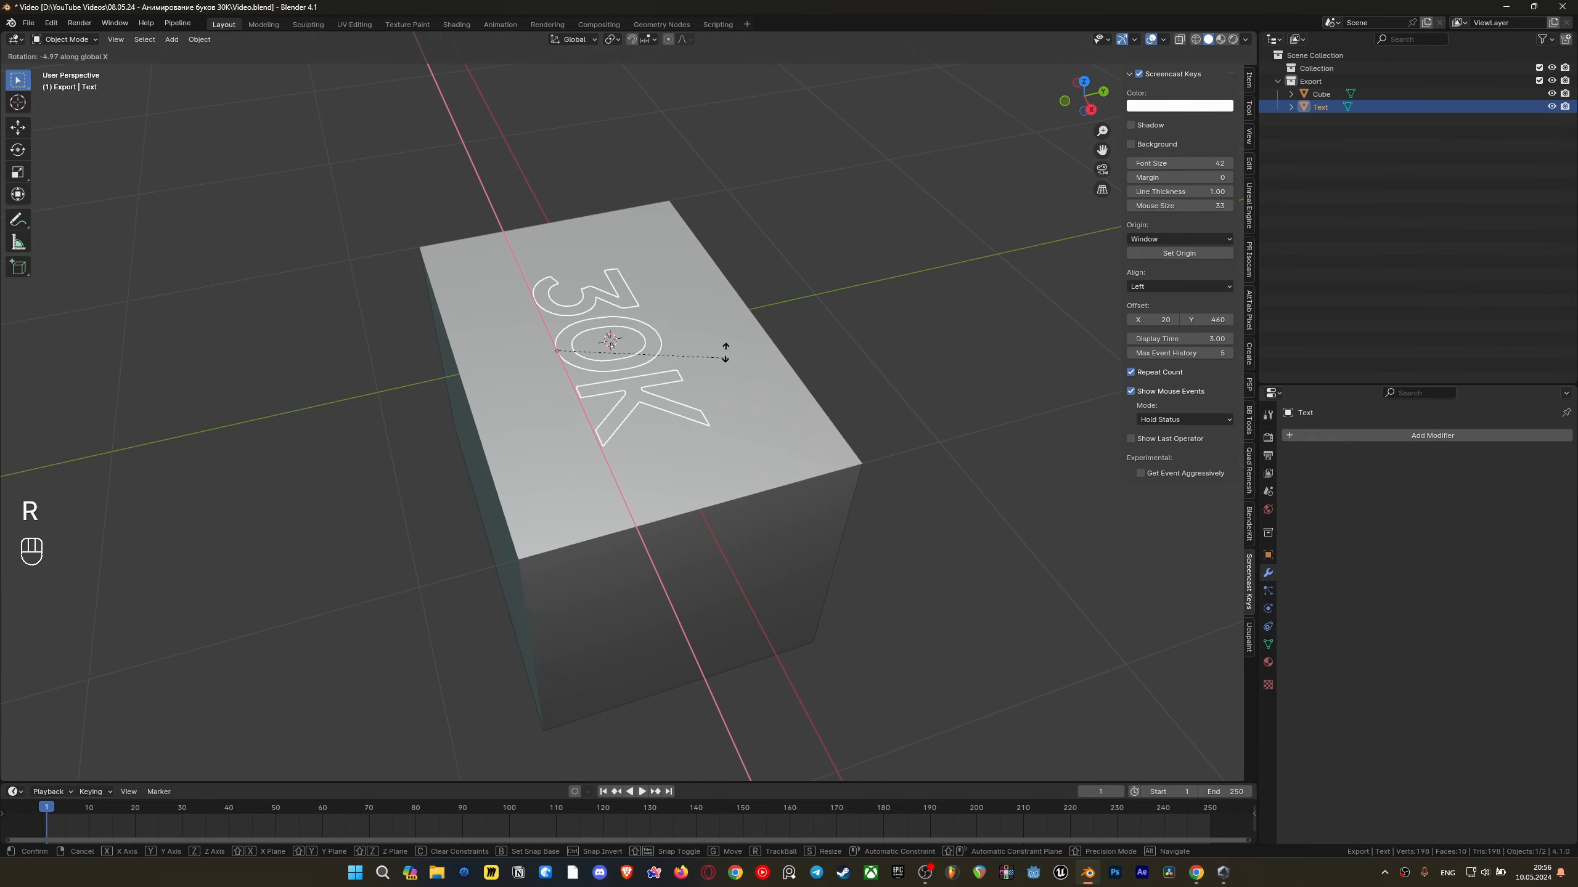
key("Tab")
key("Tab")
Scale the block down along the global X axis so it fits closer around the lettering's length
left_click(735, 491)
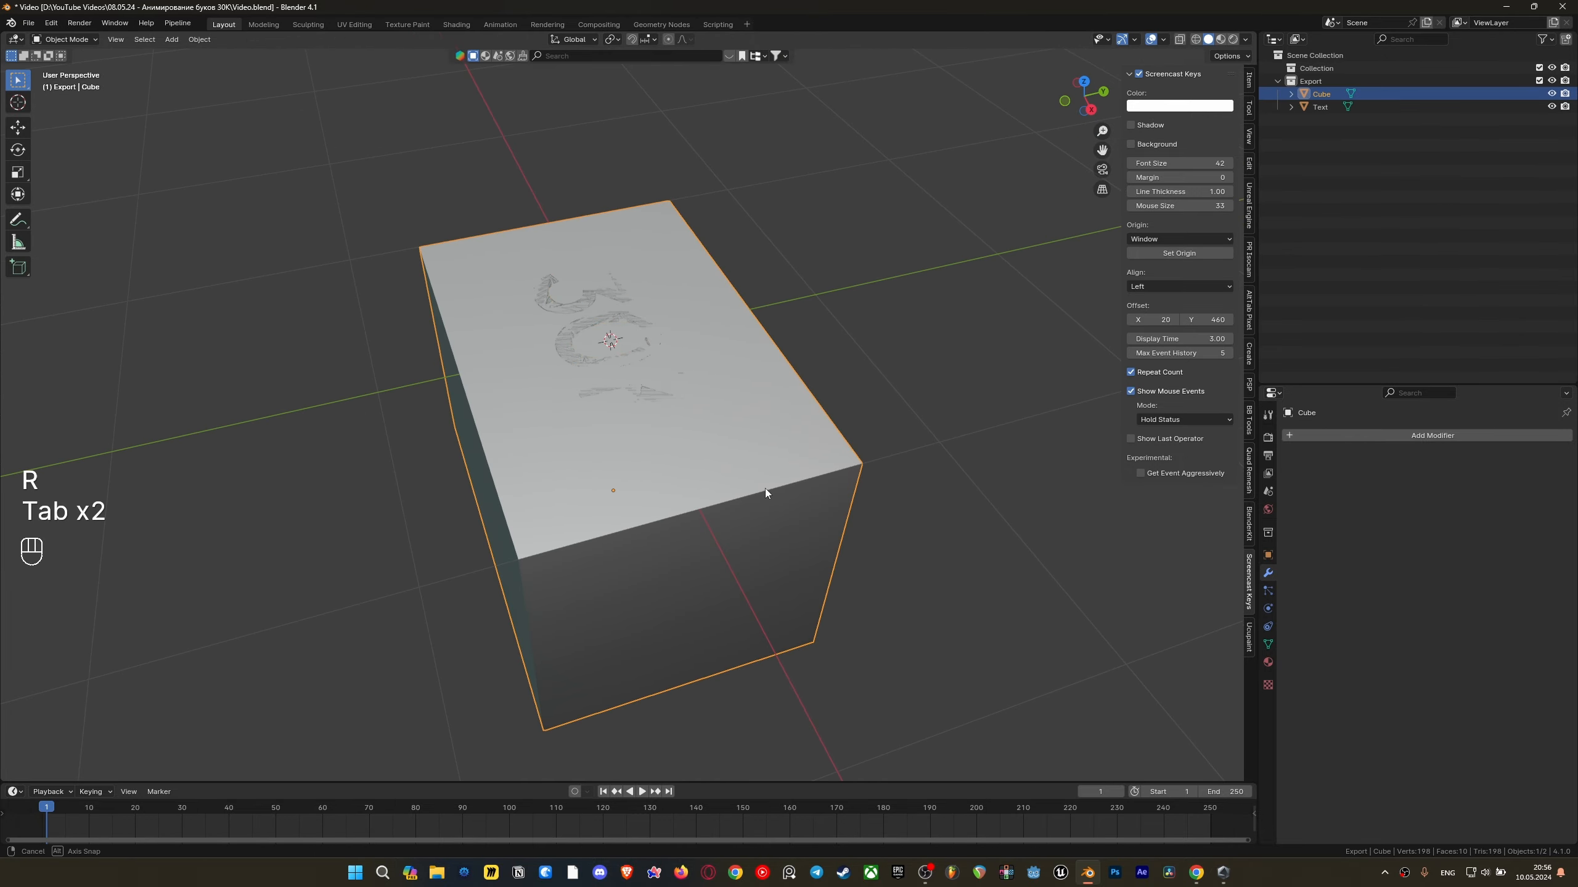
middle_click_drag(765, 489, 845, 493)
key("grave")
left_click(895, 370)
middle_click_drag(829, 386, 930, 437)
key("s")
middle_click(919, 433)
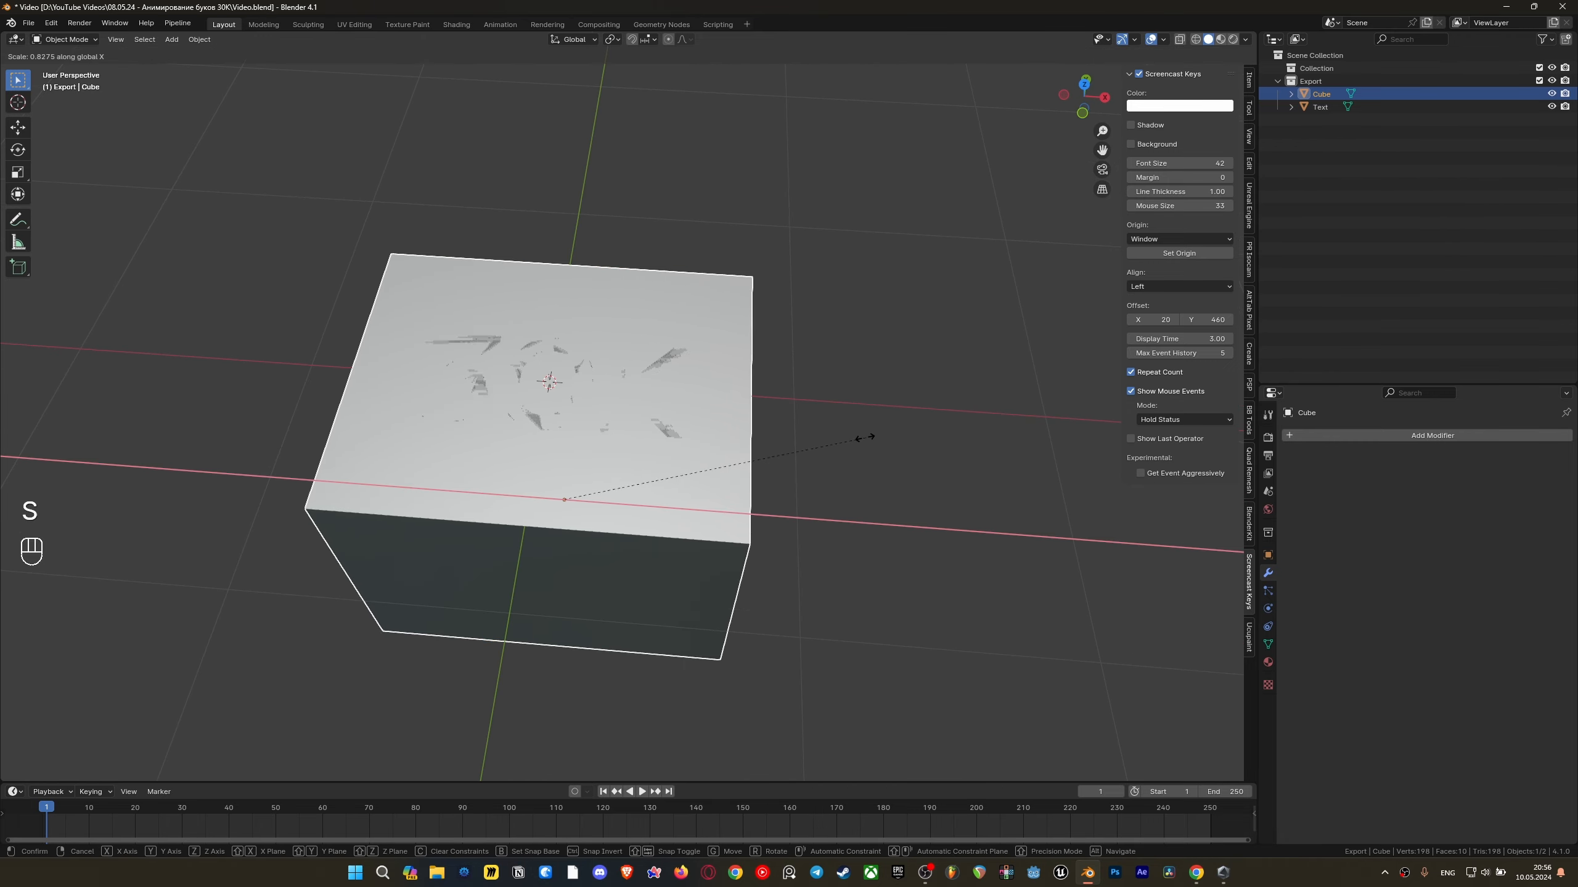
left_click(817, 450)
Scale the block to about 0.47 along the global Y axis
middle_click_drag(816, 451, 762, 354)
key("s")
middle_click(919, 308)
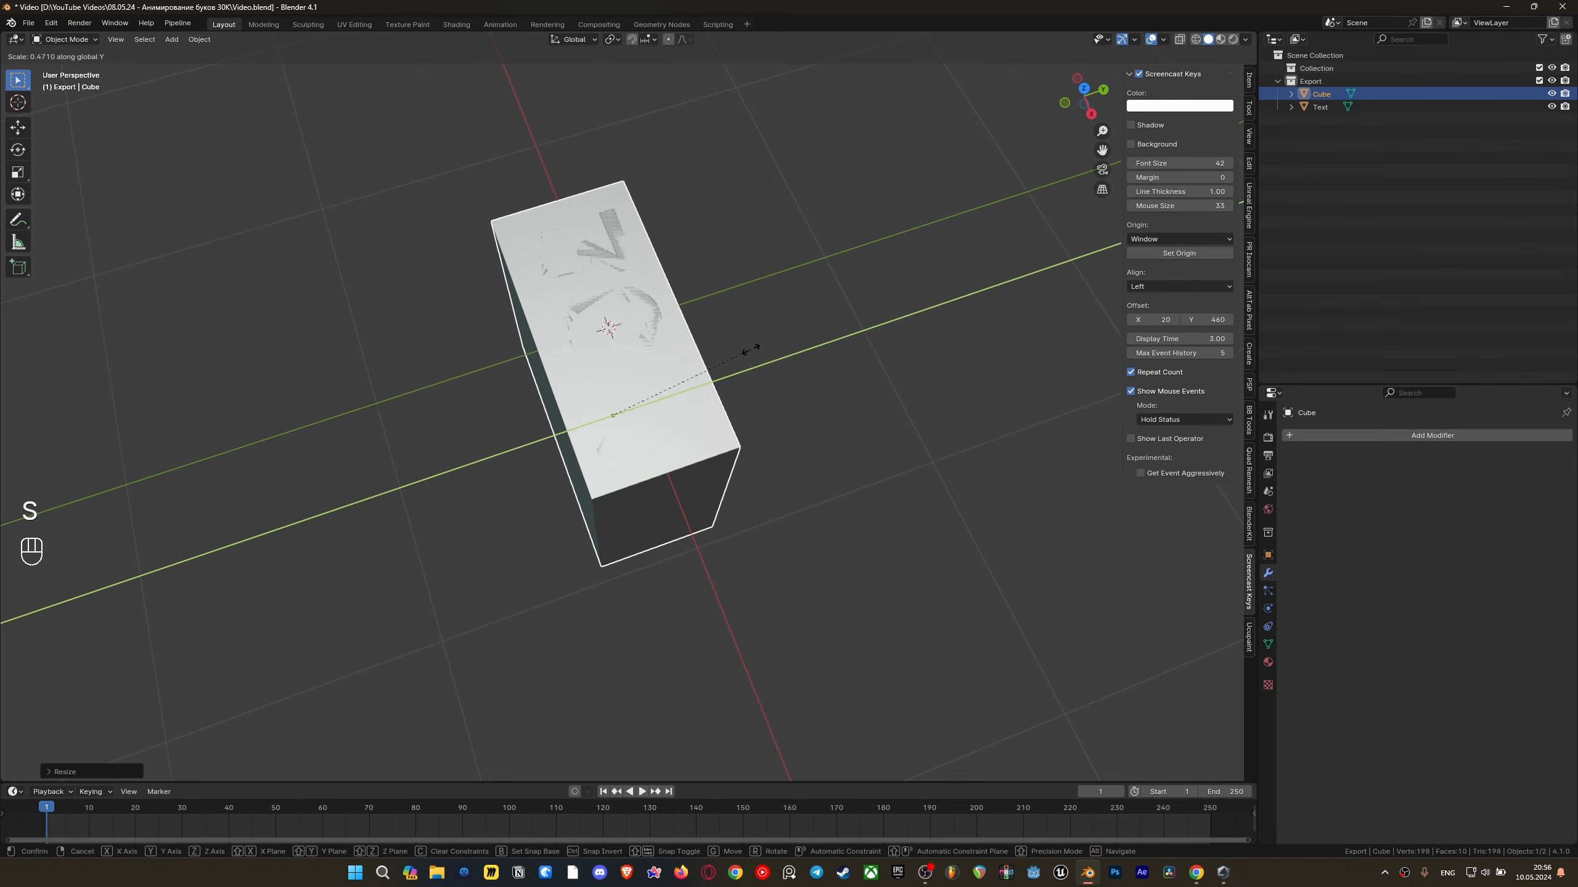
left_click(753, 350)
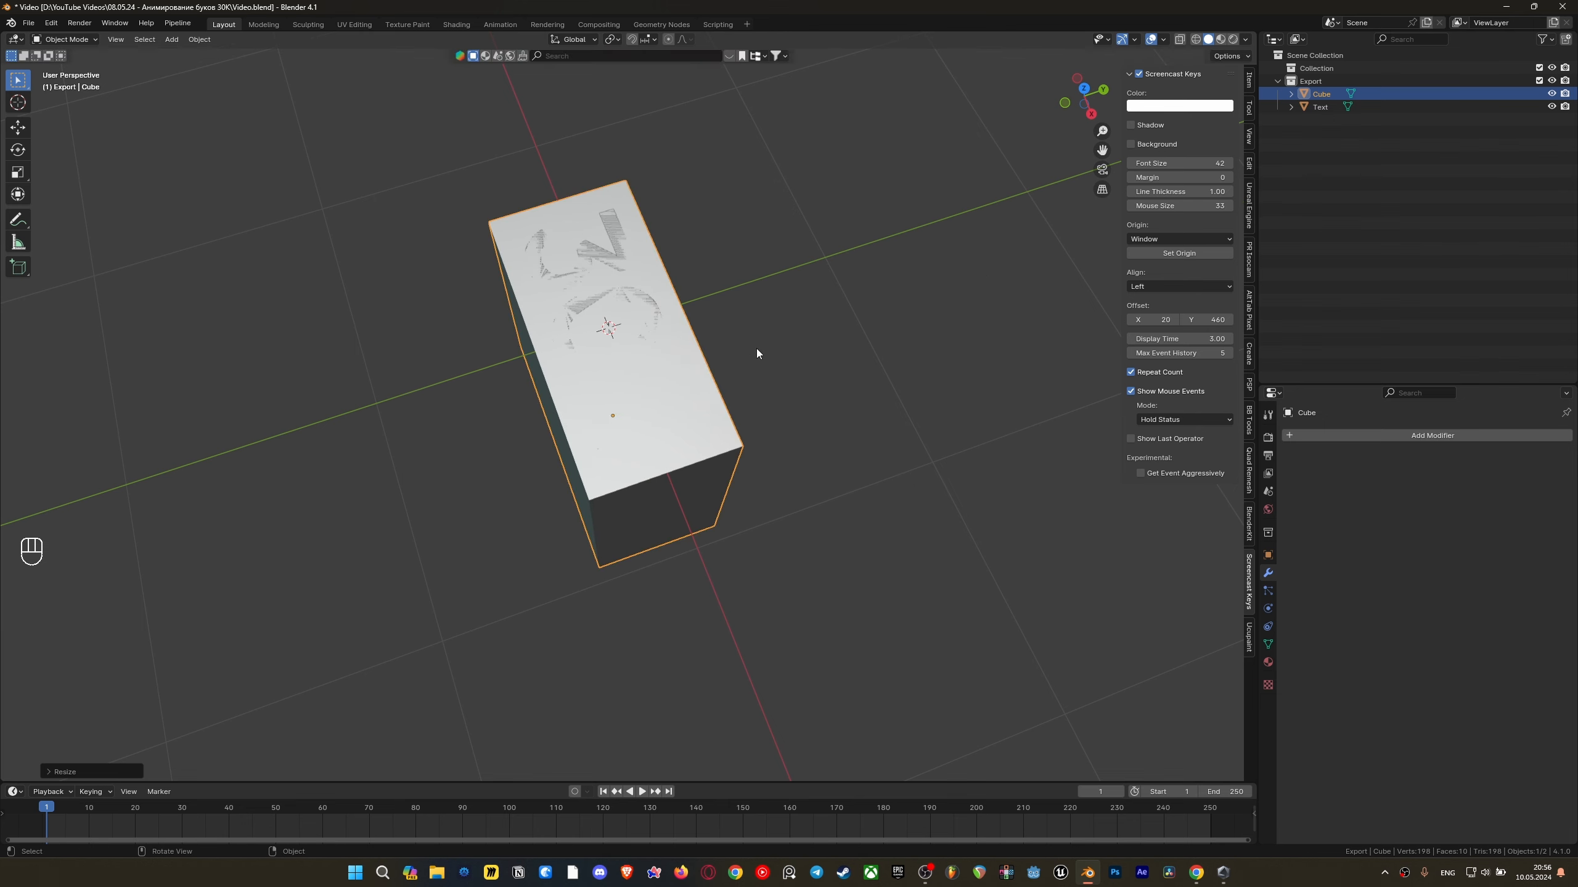
middle_click_drag(756, 348, 674, 449)
key("Tab")
key("3")
left_click(605, 664)
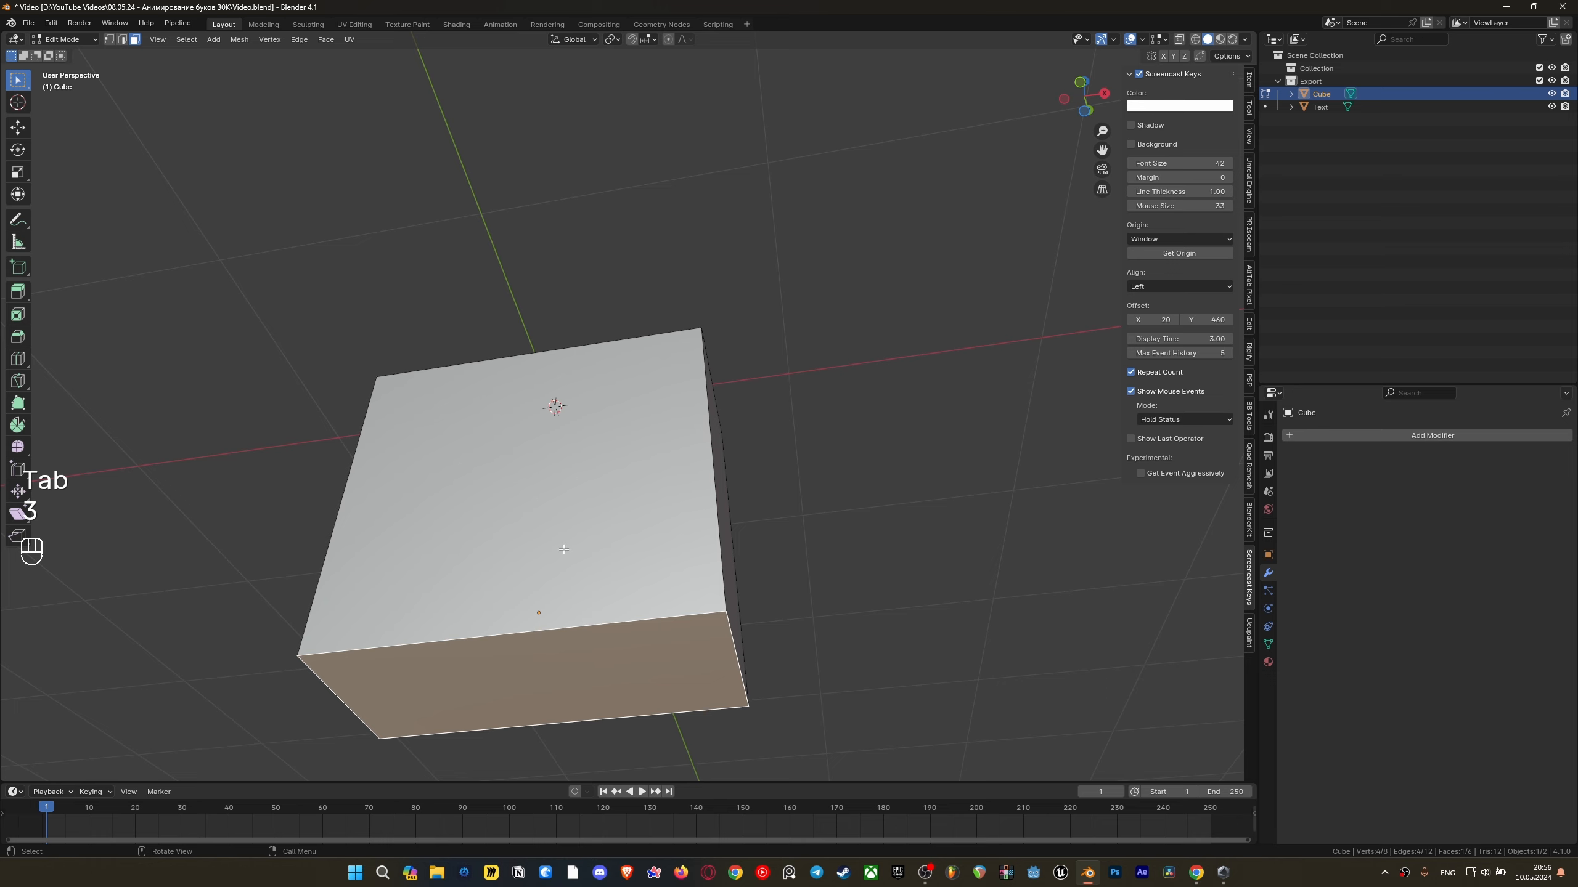
middle_click_drag(563, 549, 651, 521)
key("Tab")
Extrude all faces of the 30K mesh about 0.074 m down into the block, using wireframe shading
middle_click_drag(615, 469, 624, 330)
left_click(689, 393)
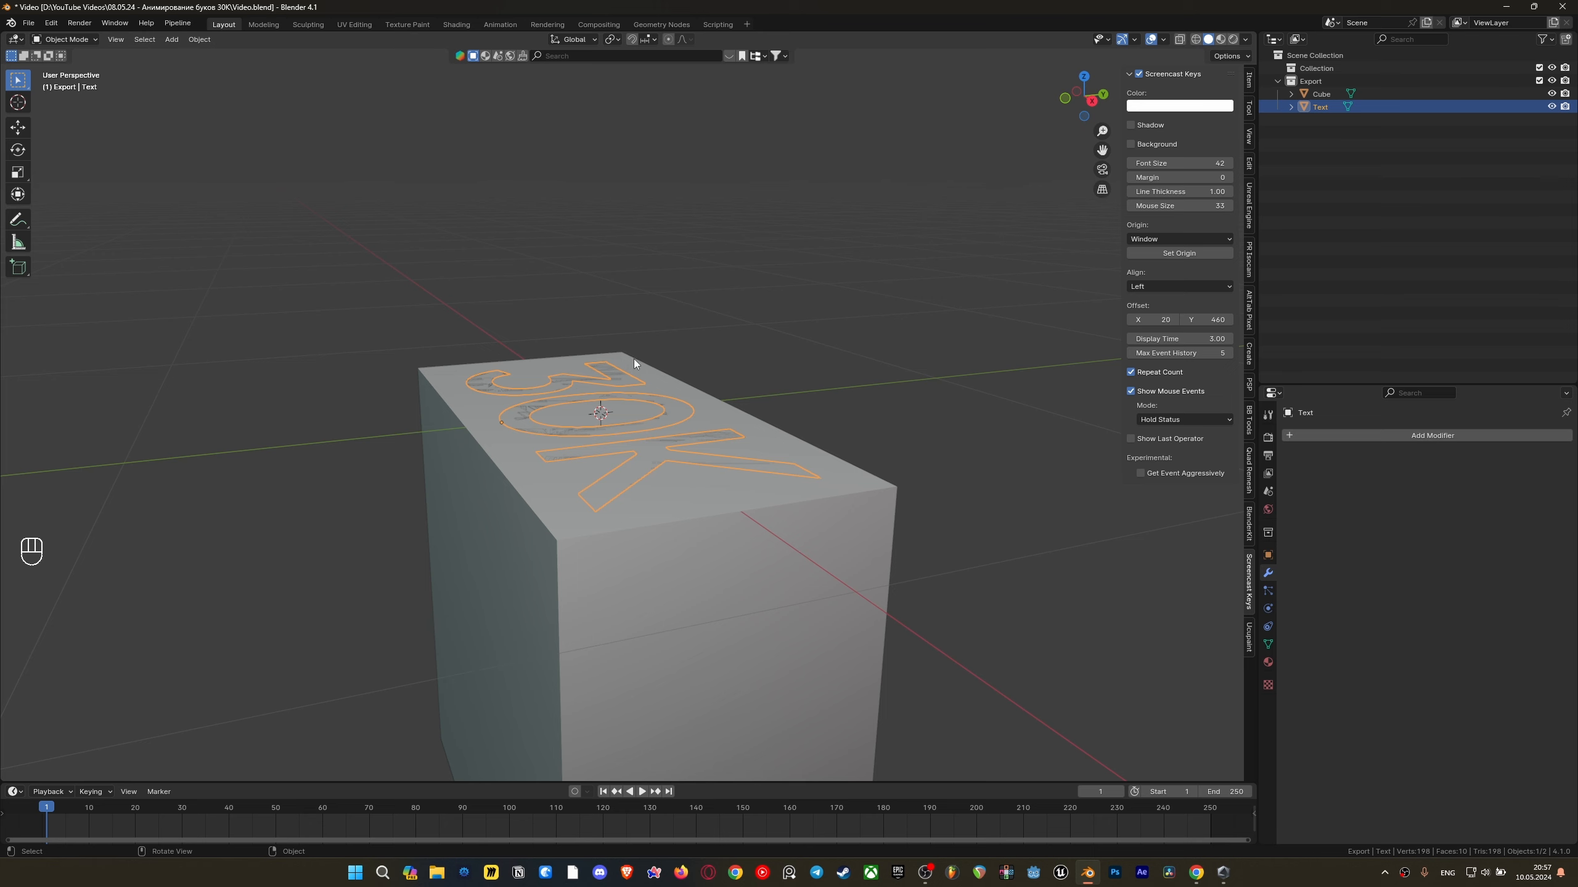
key("Tab")
scroll(633, 359, "up", 1)
key("z")
left_click(559, 404)
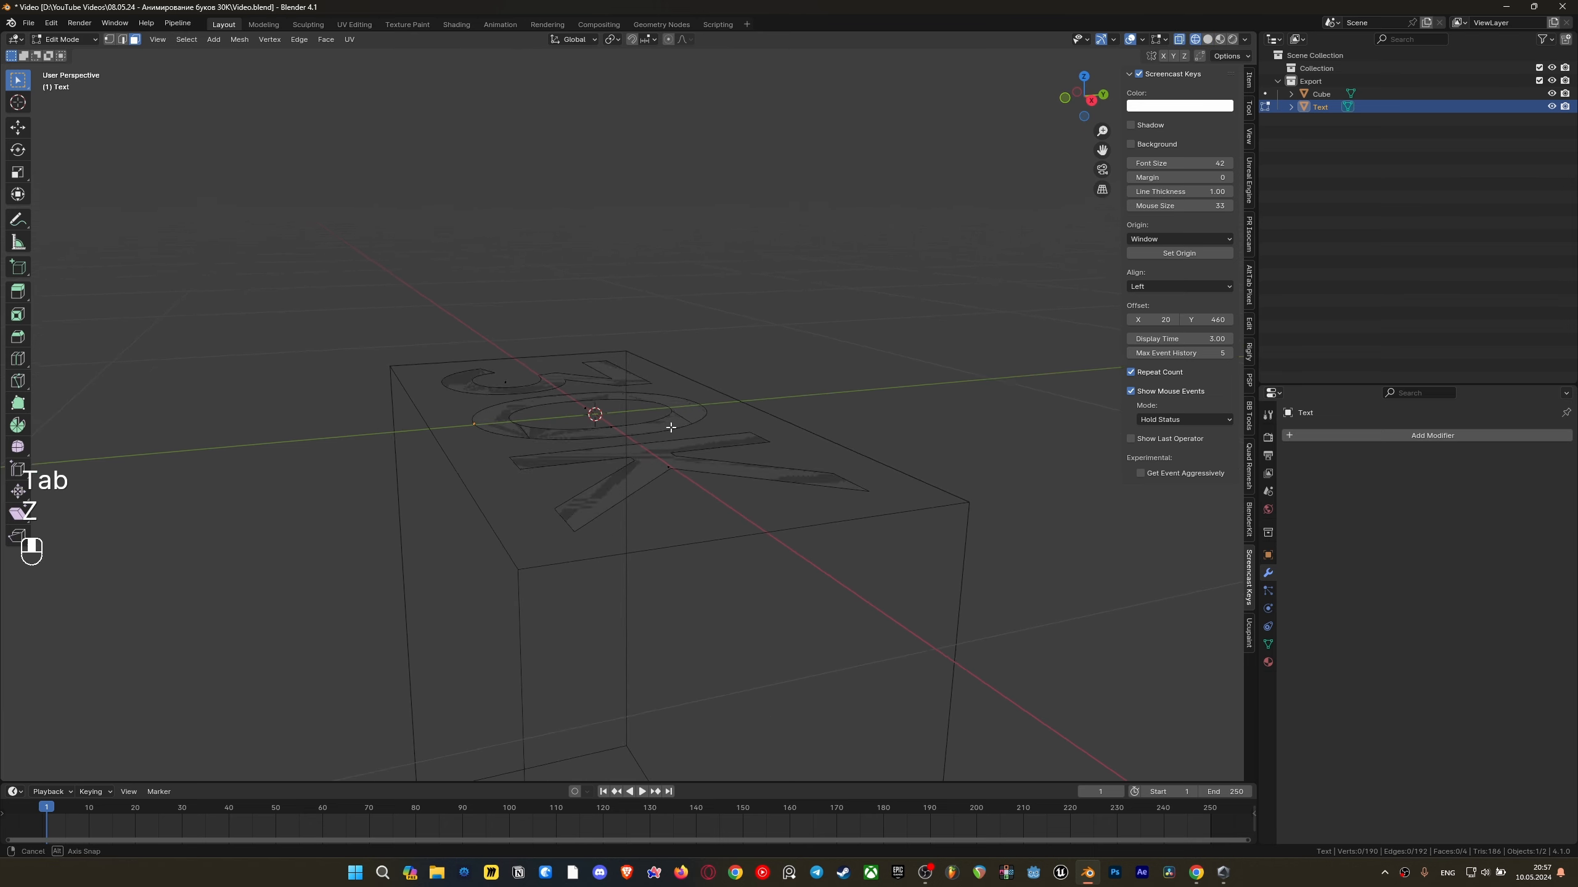
key("a")
key("e")
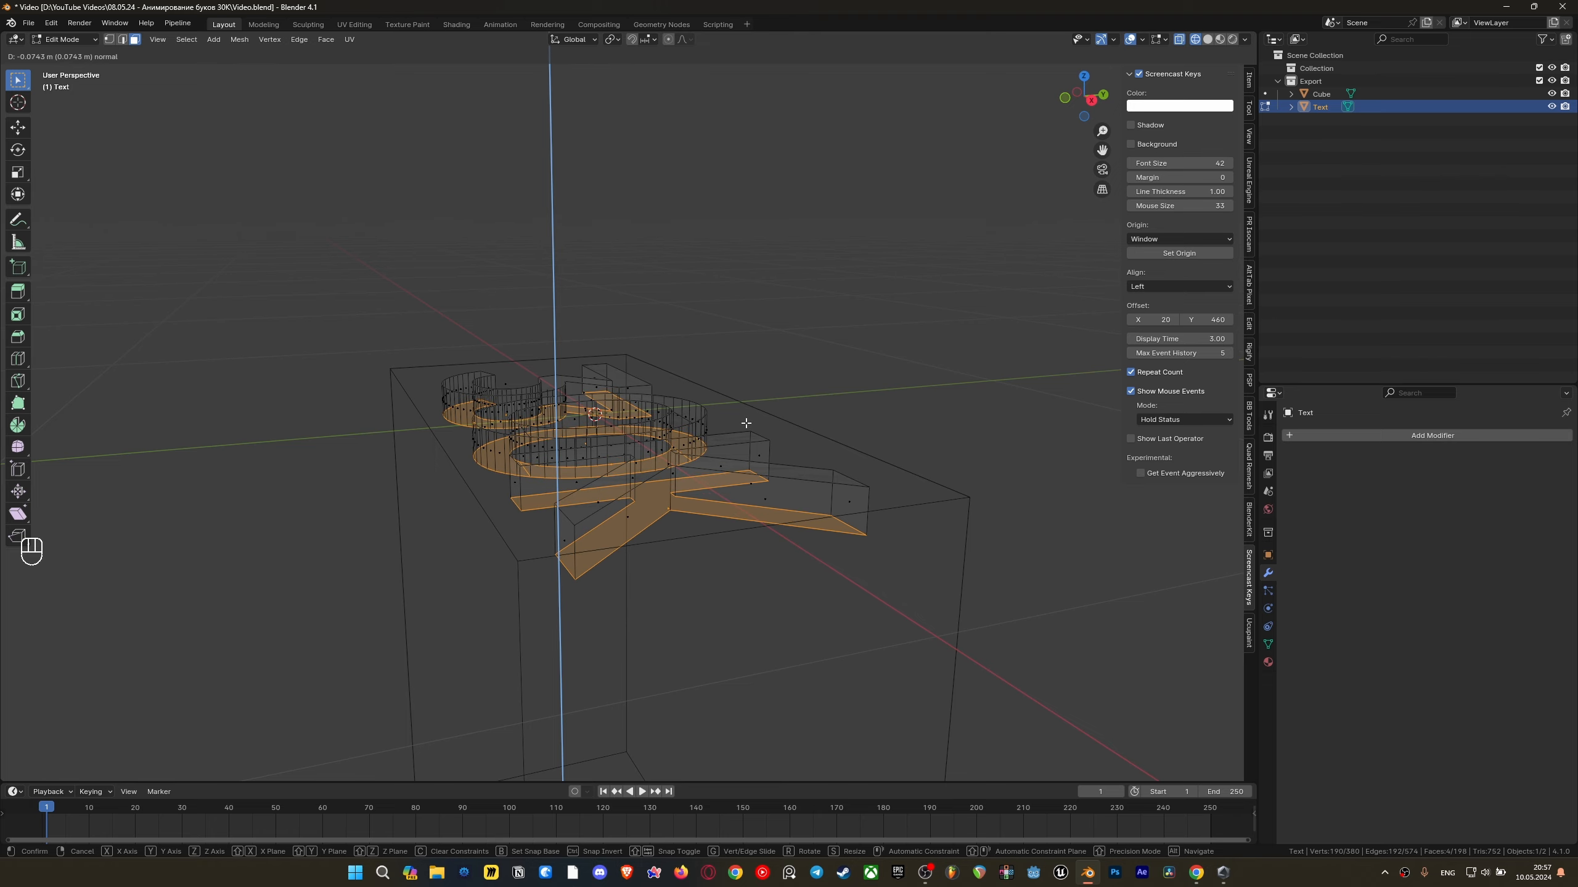
left_click(745, 422)
middle_click_drag(745, 422, 660, 509)
key("Tab")
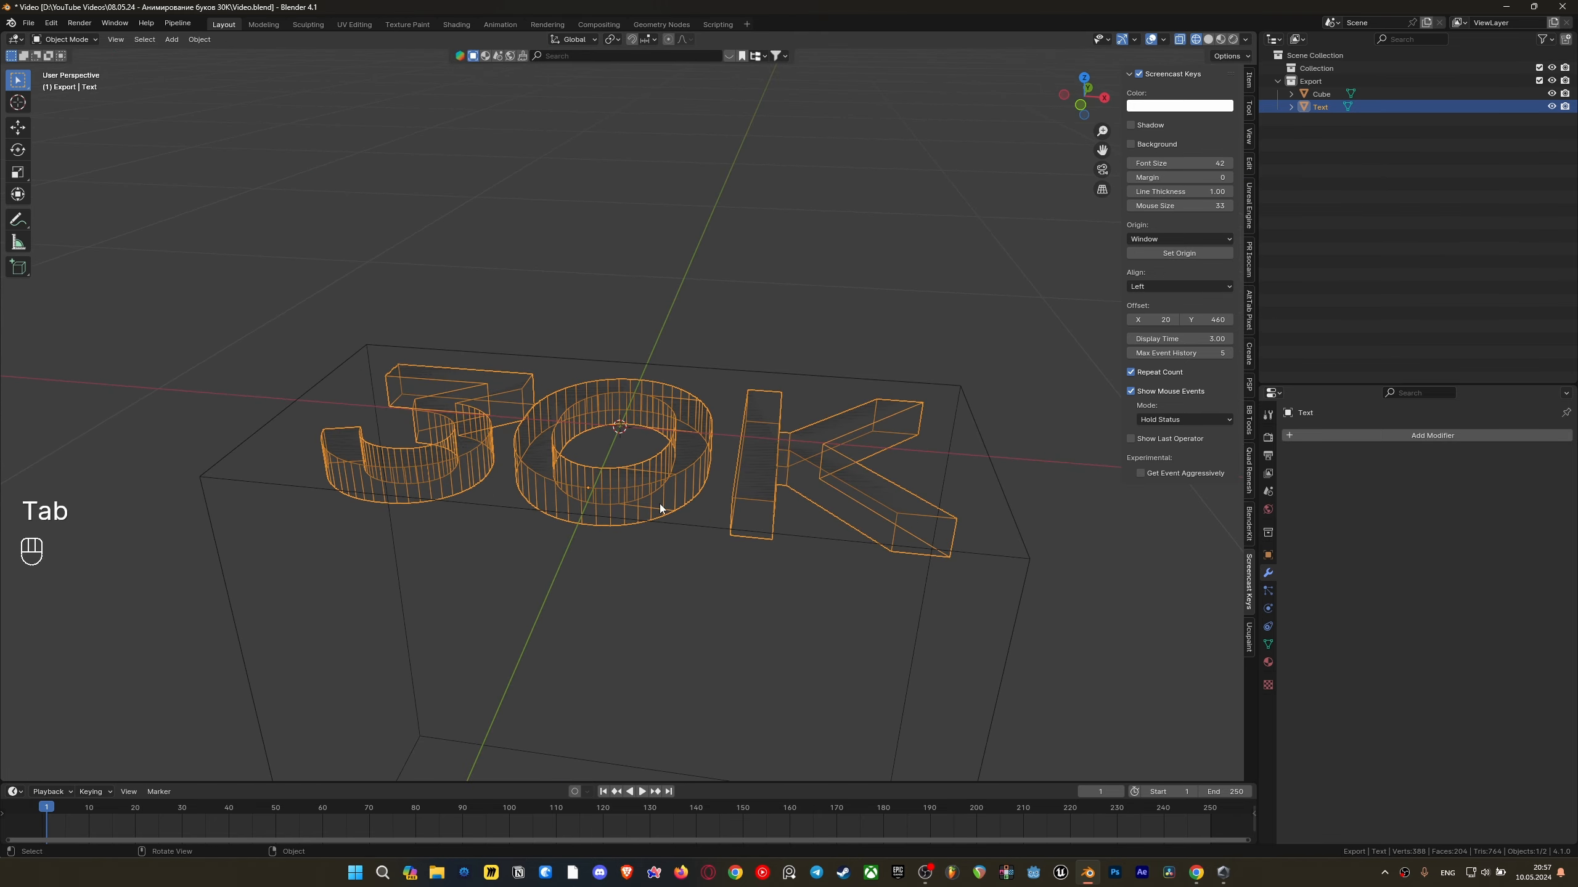
Return the viewport to solid shading and isolate the extruded 30K mesh in local view
key("z")
left_click(856, 523)
middle_click_drag(855, 523, 648, 498)
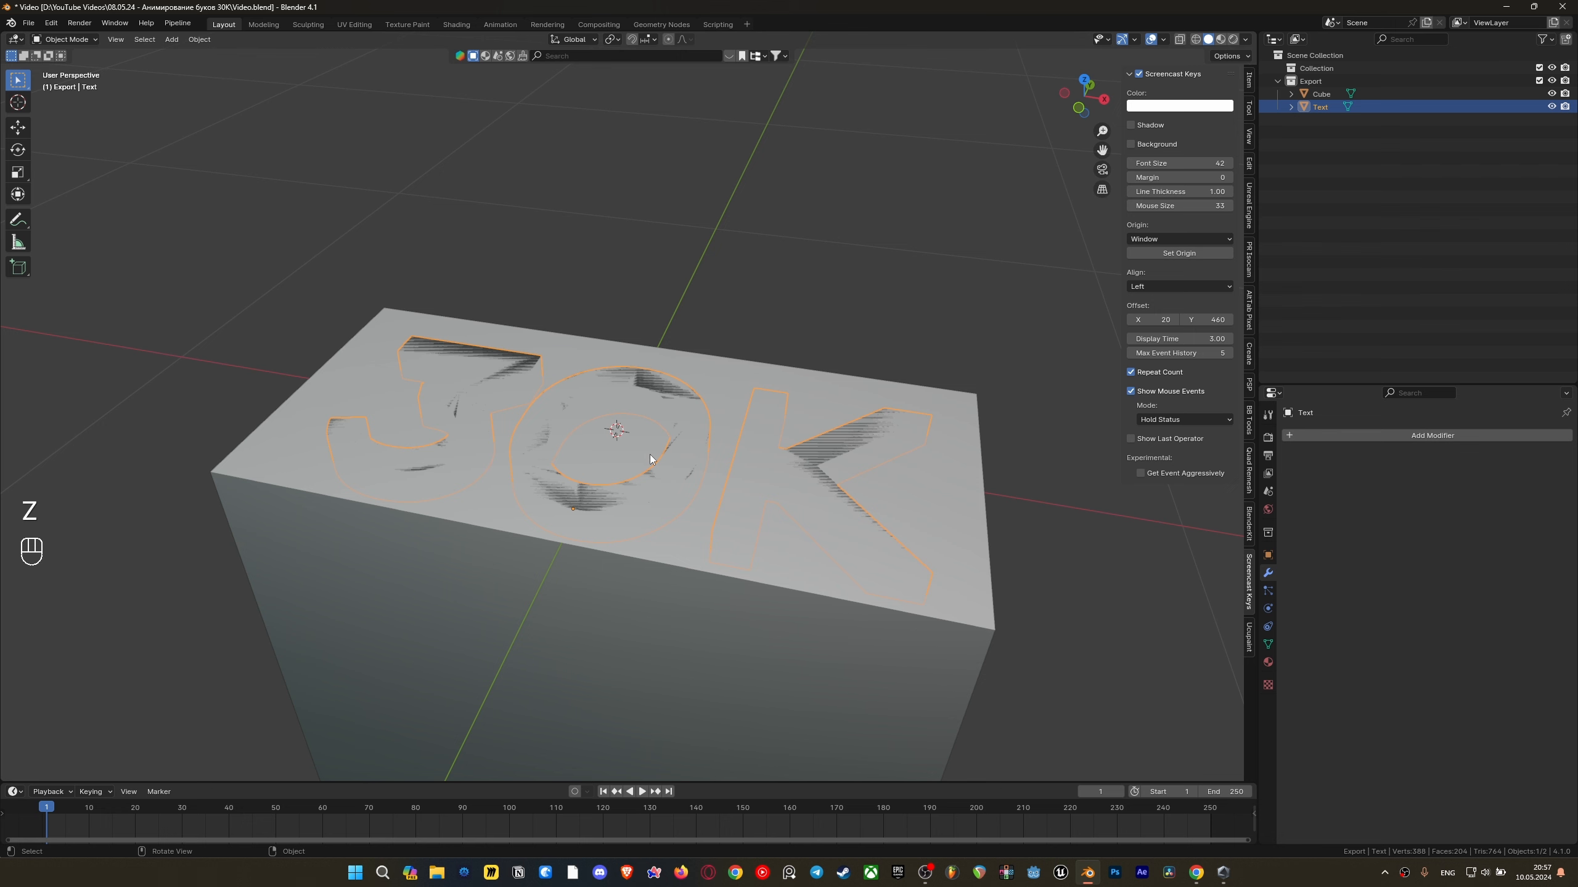
key("KP_Divide")
scroll(649, 447, "up", 3)
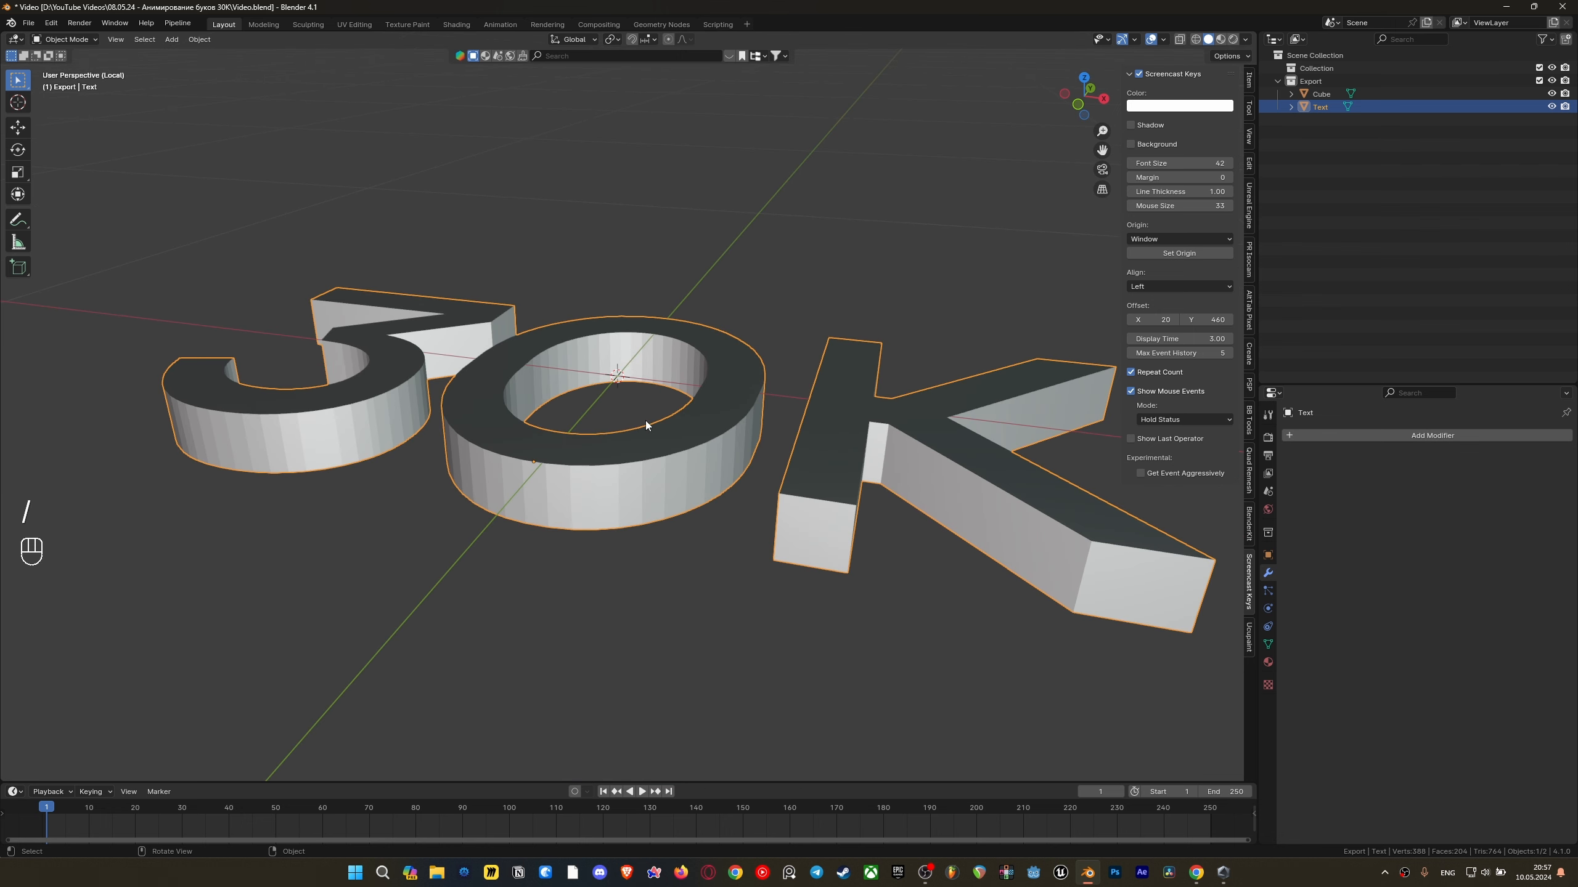
Hide the sidebar and briefly show the Face Orientation overlay to check the normals of the 30K letters
key("q")
key("n")
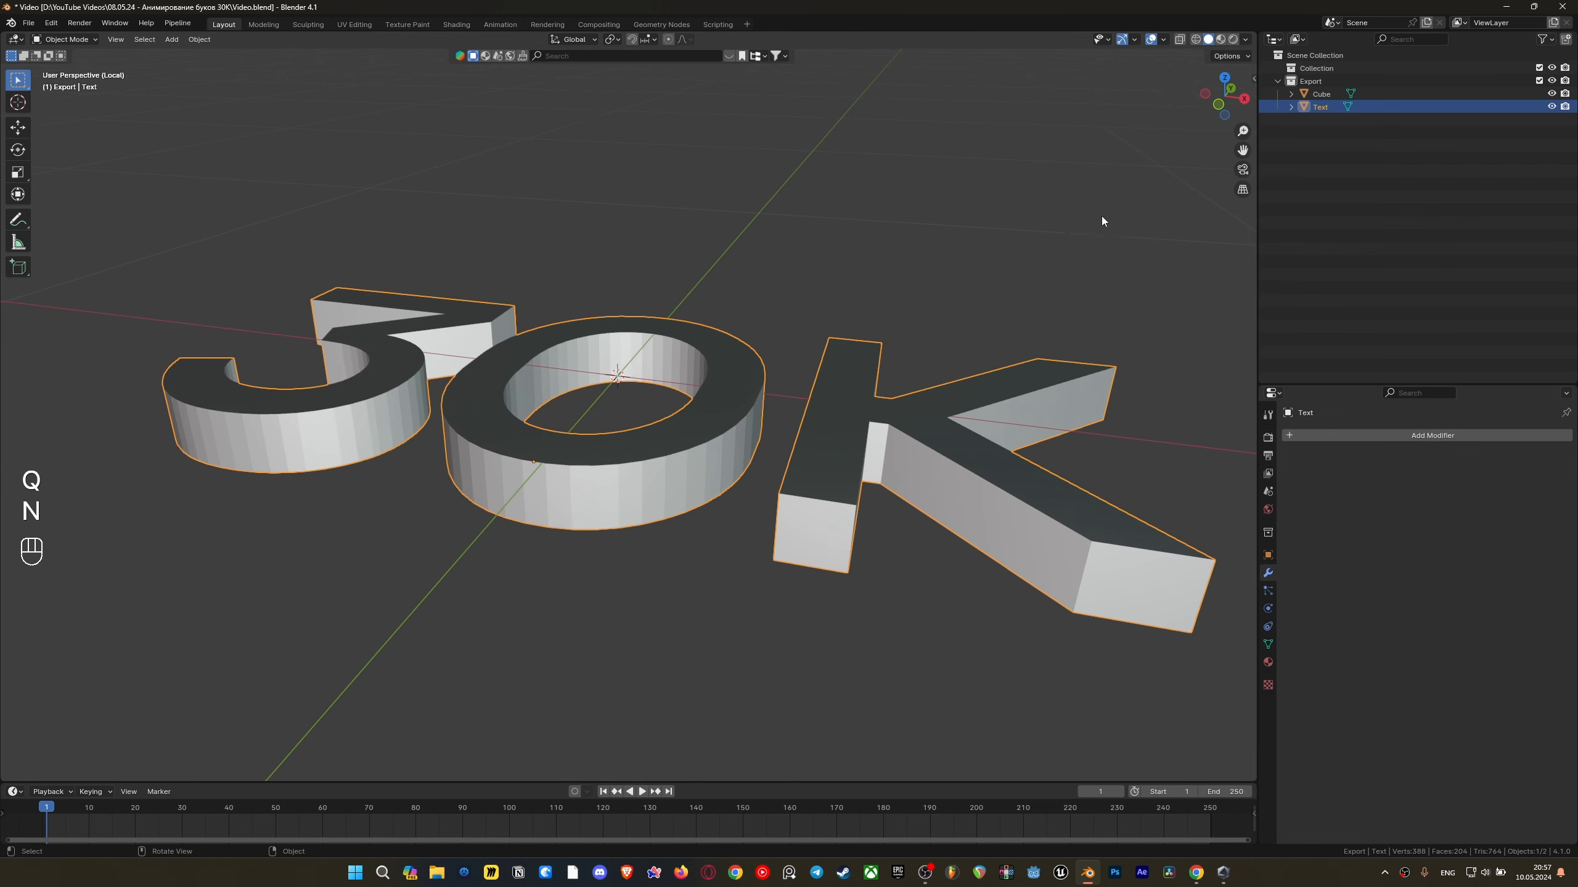
left_click(1162, 40)
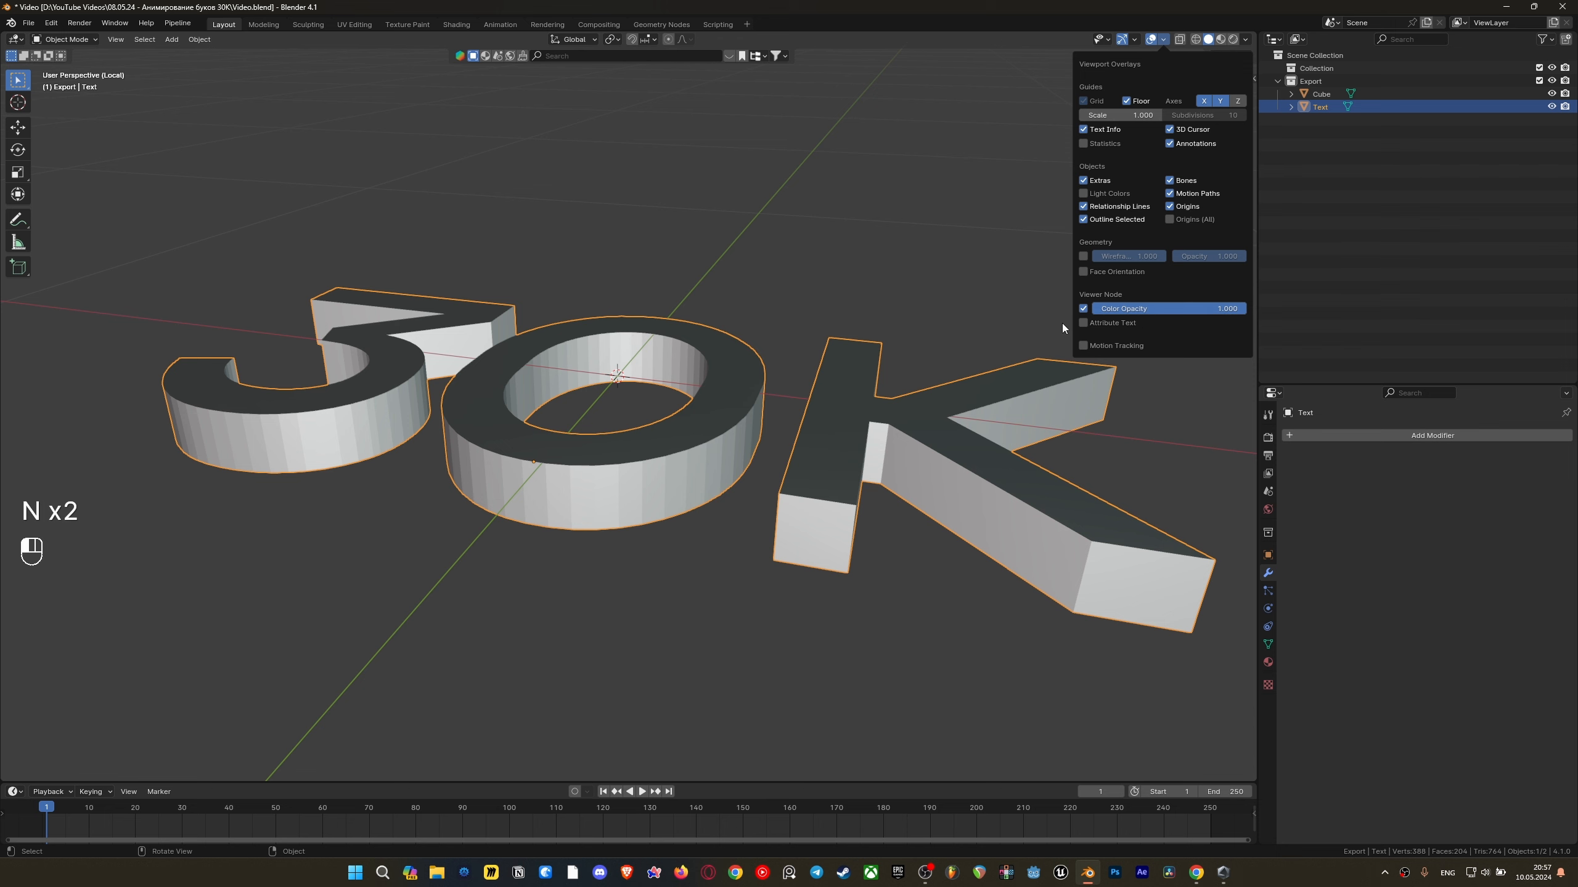
left_click(1083, 272)
left_click(1083, 272)
middle_click_drag(1084, 271, 779, 366)
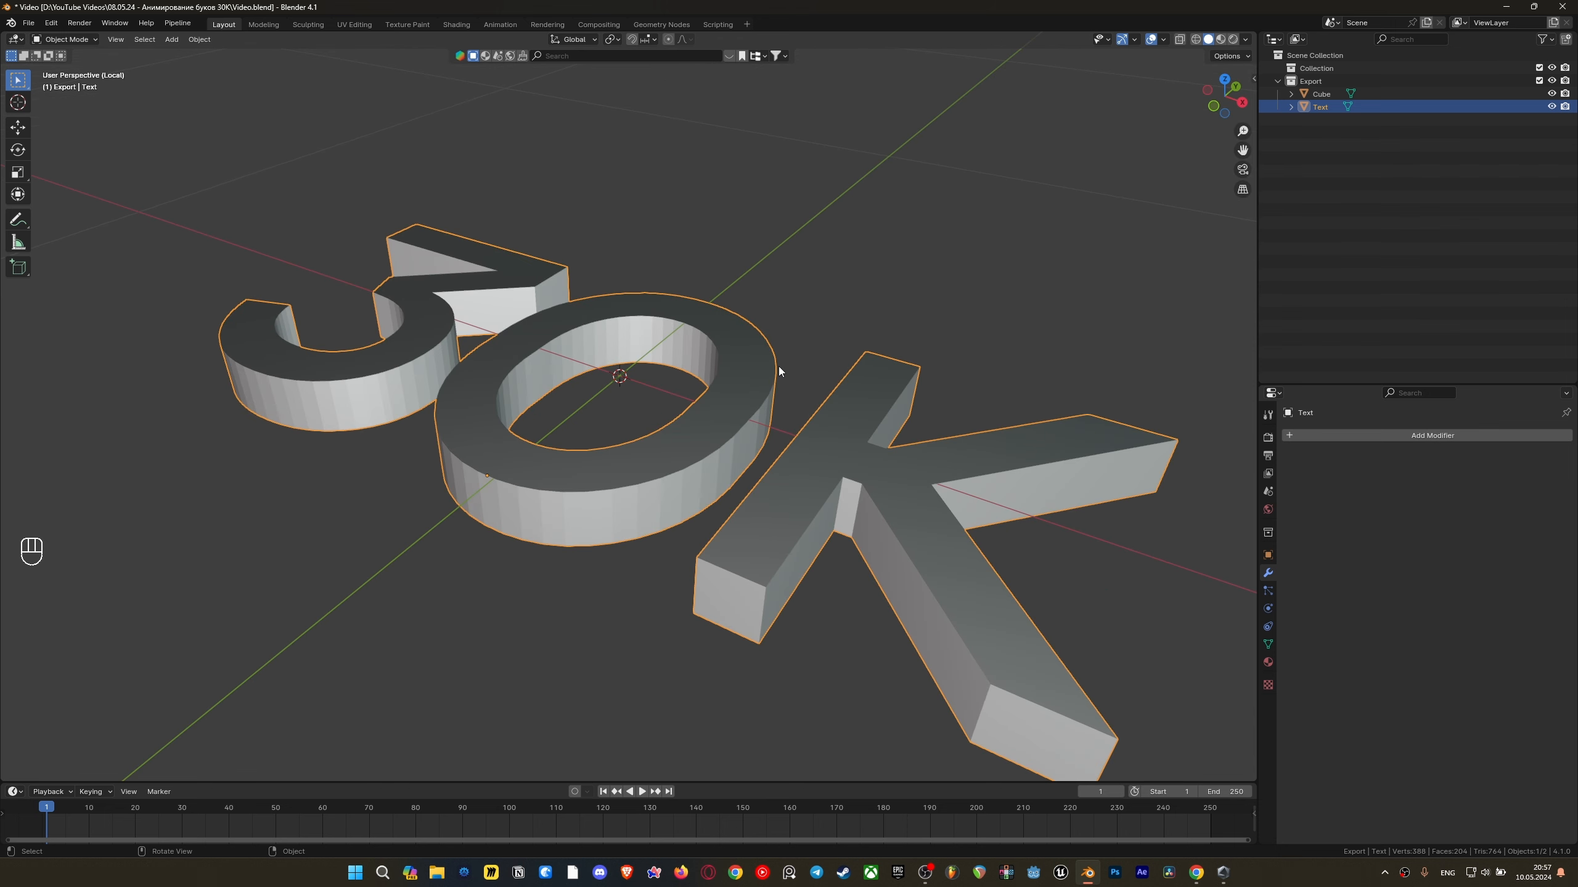
Flip the normals of all faces of the 30K mesh and leave local view
scroll(779, 346, "down", 3)
key("Tab")
key("a")
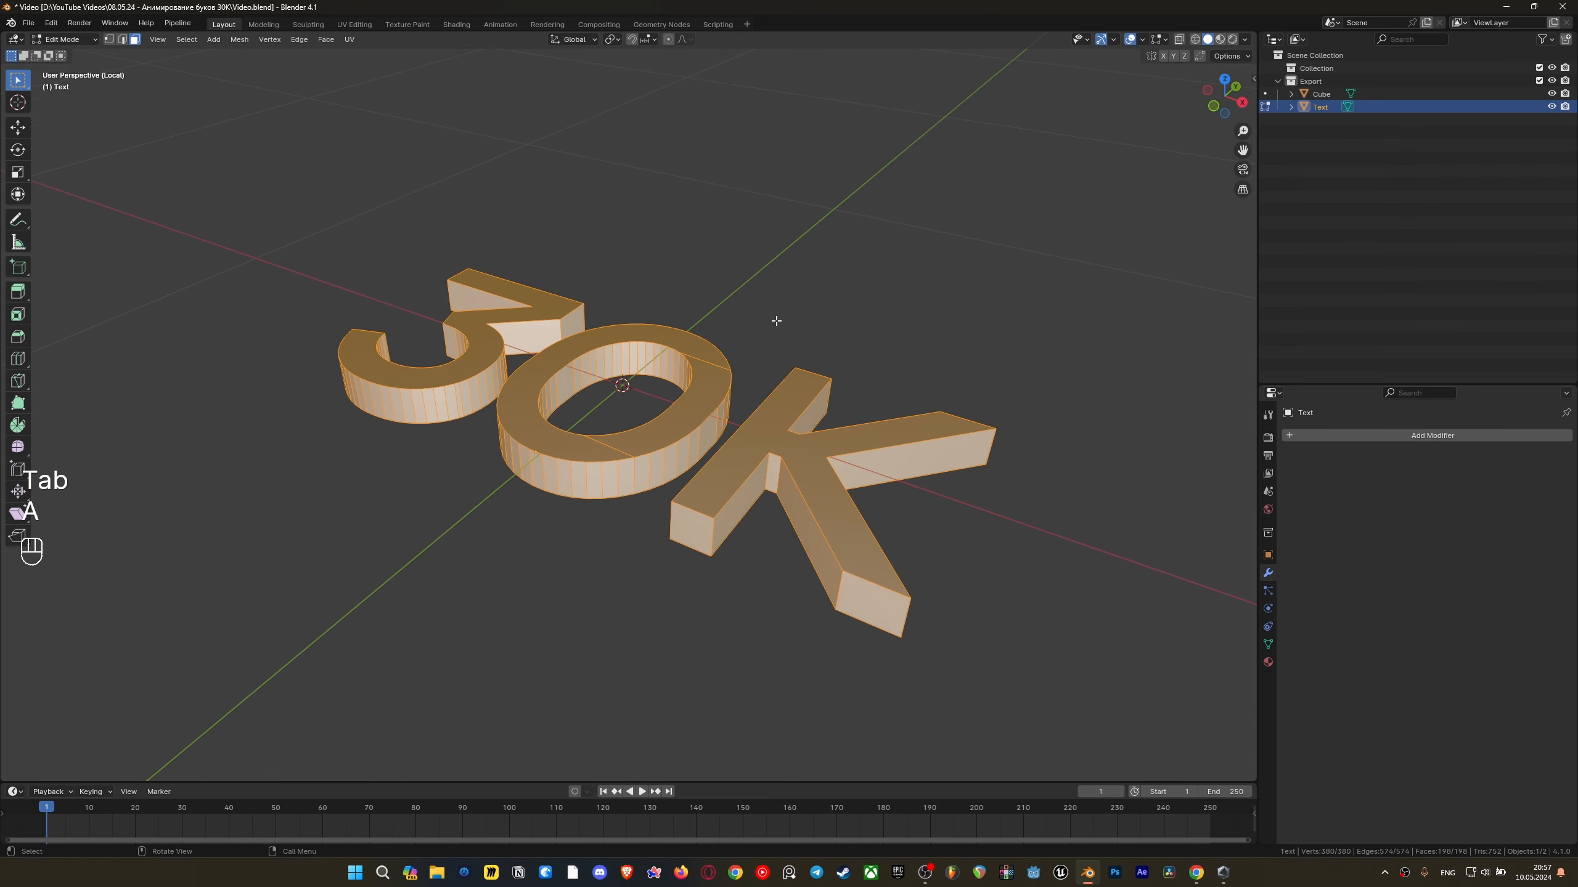
key("alt+n")
left_click(704, 372)
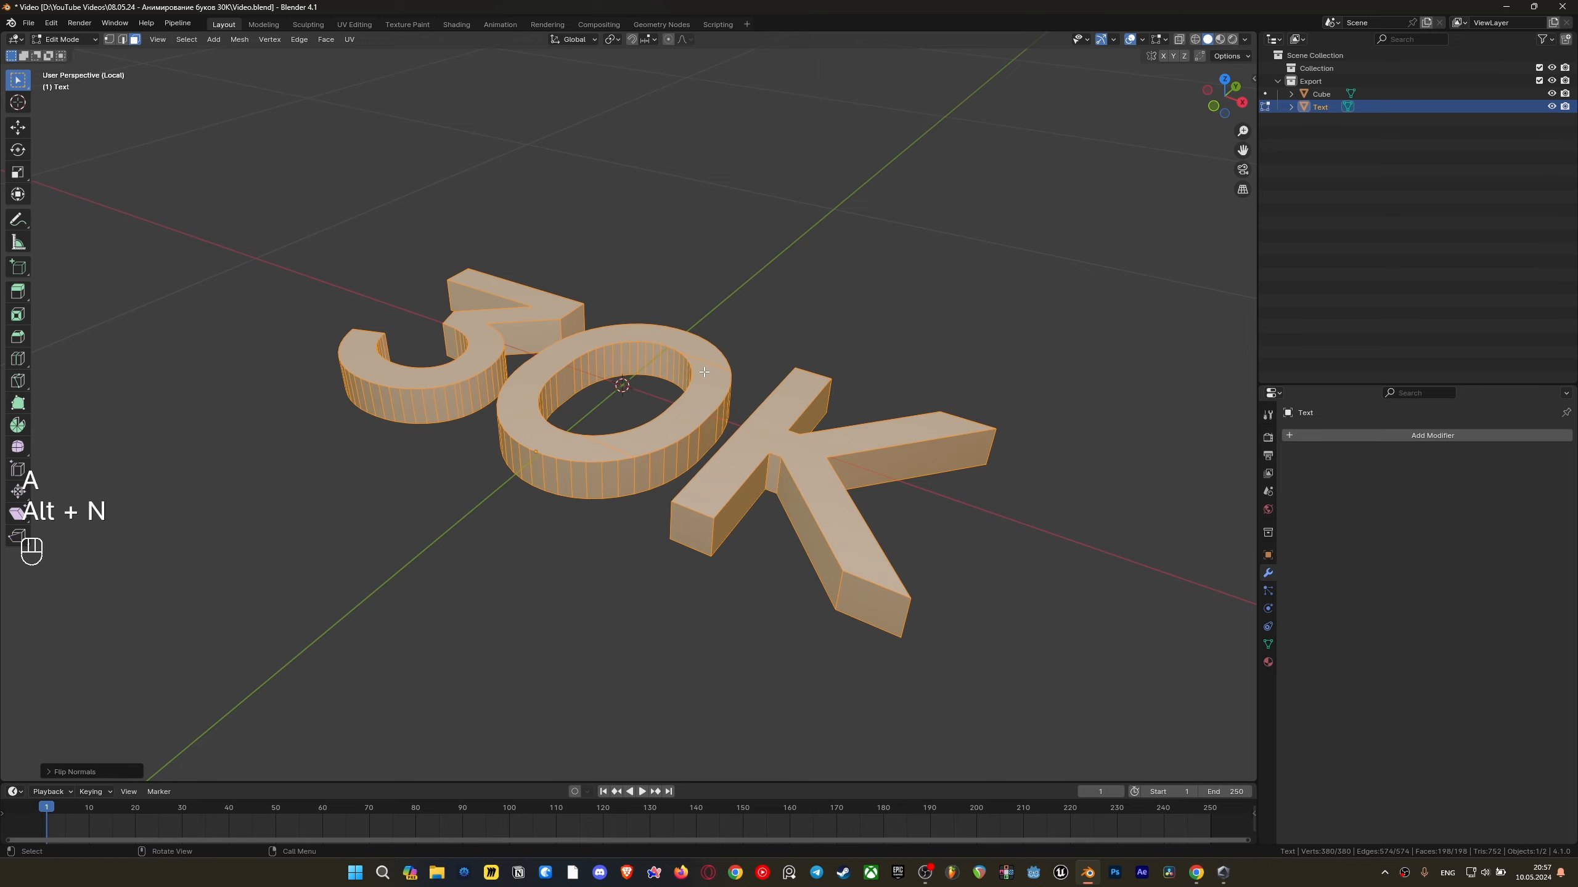
key("Tab")
middle_click_drag(672, 446, 680, 401)
key("slash")
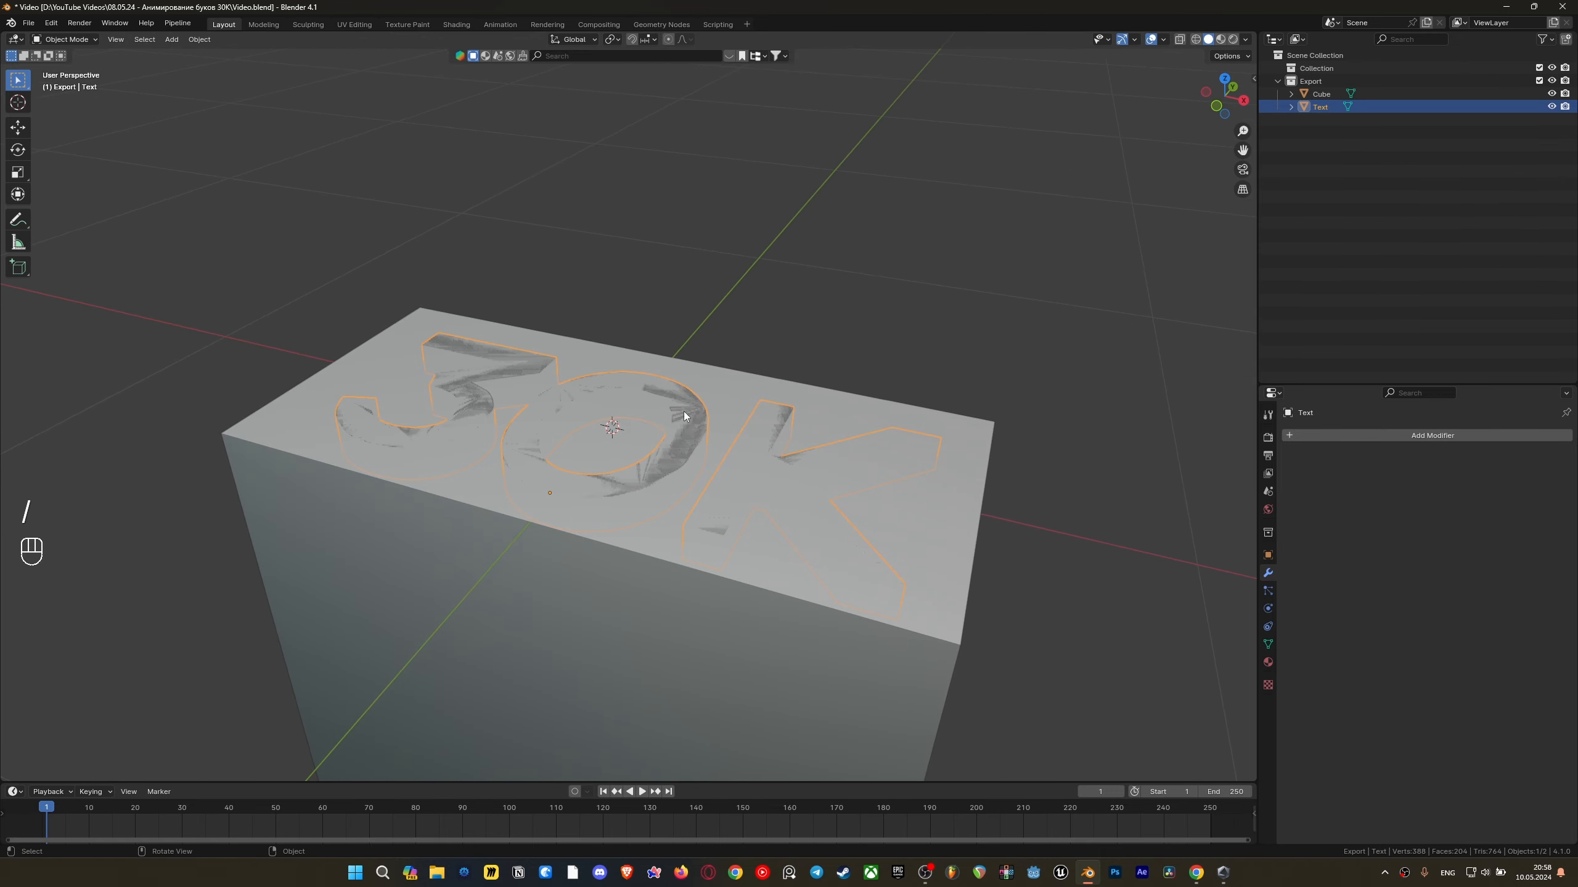
Duplicate the 30K mesh in place and hide the copy, leaving the original selected
key("shift+d")
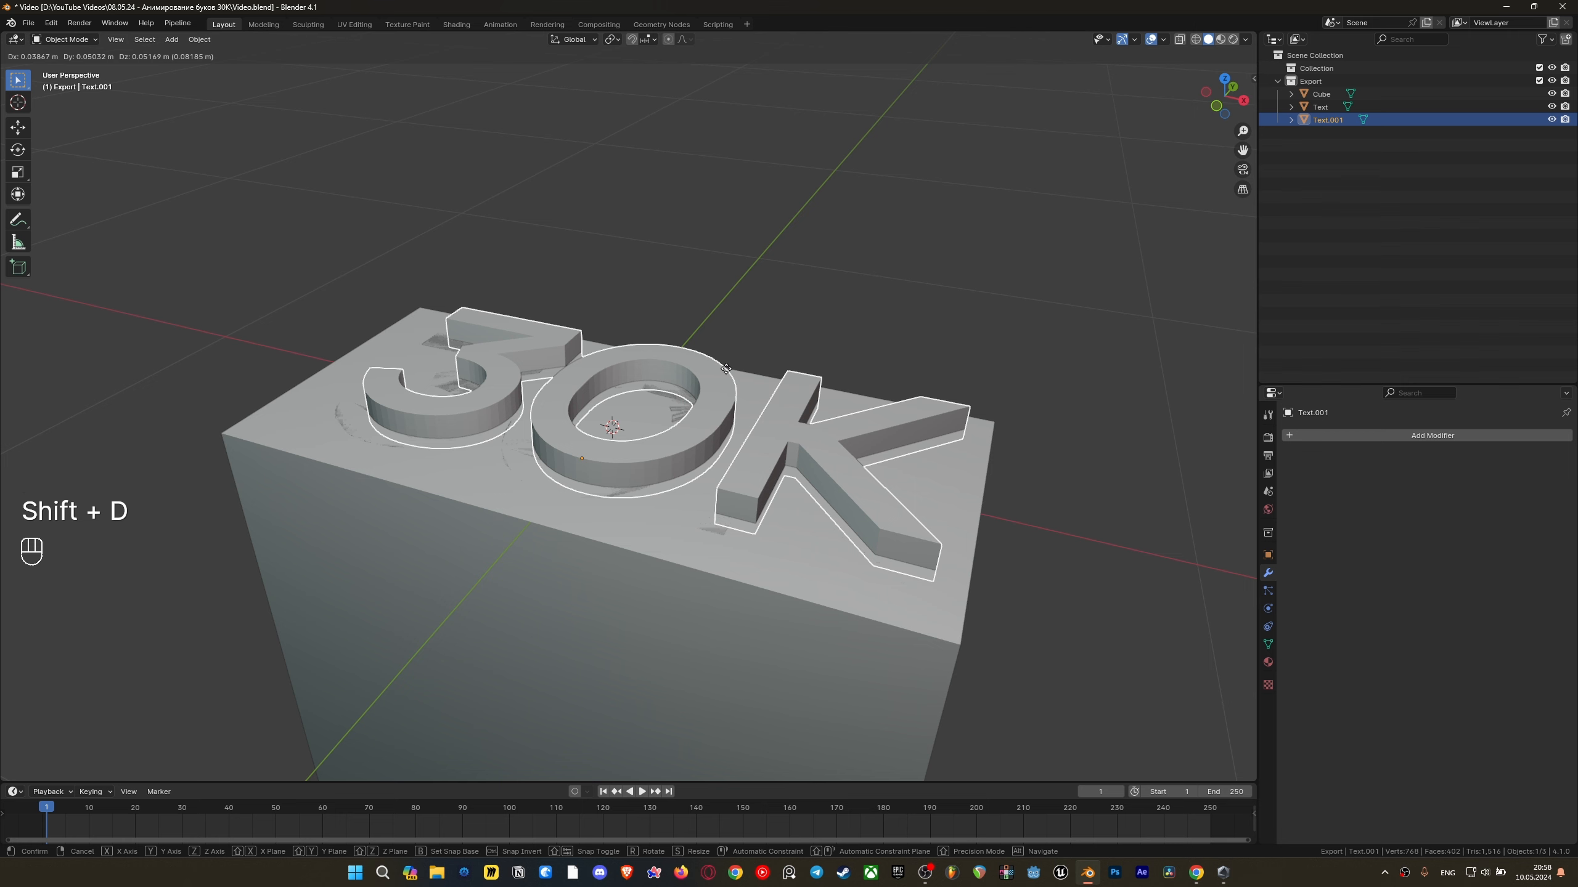
right_click(725, 369)
middle_click_drag(697, 415, 801, 411)
left_click(1551, 120)
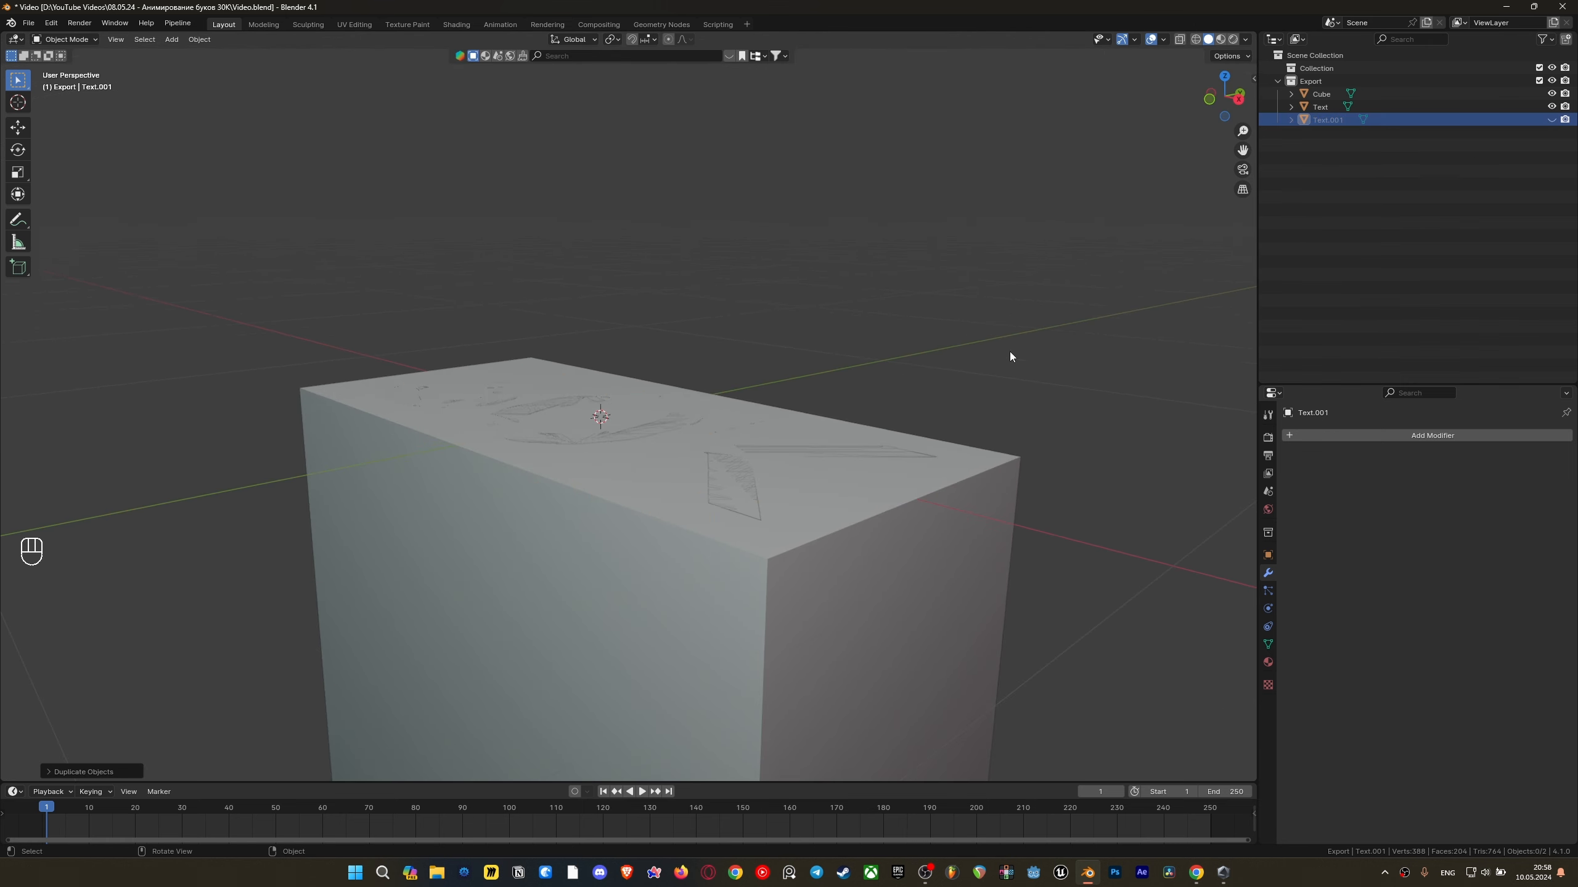
left_click(778, 461)
left_click(784, 450)
key("g")
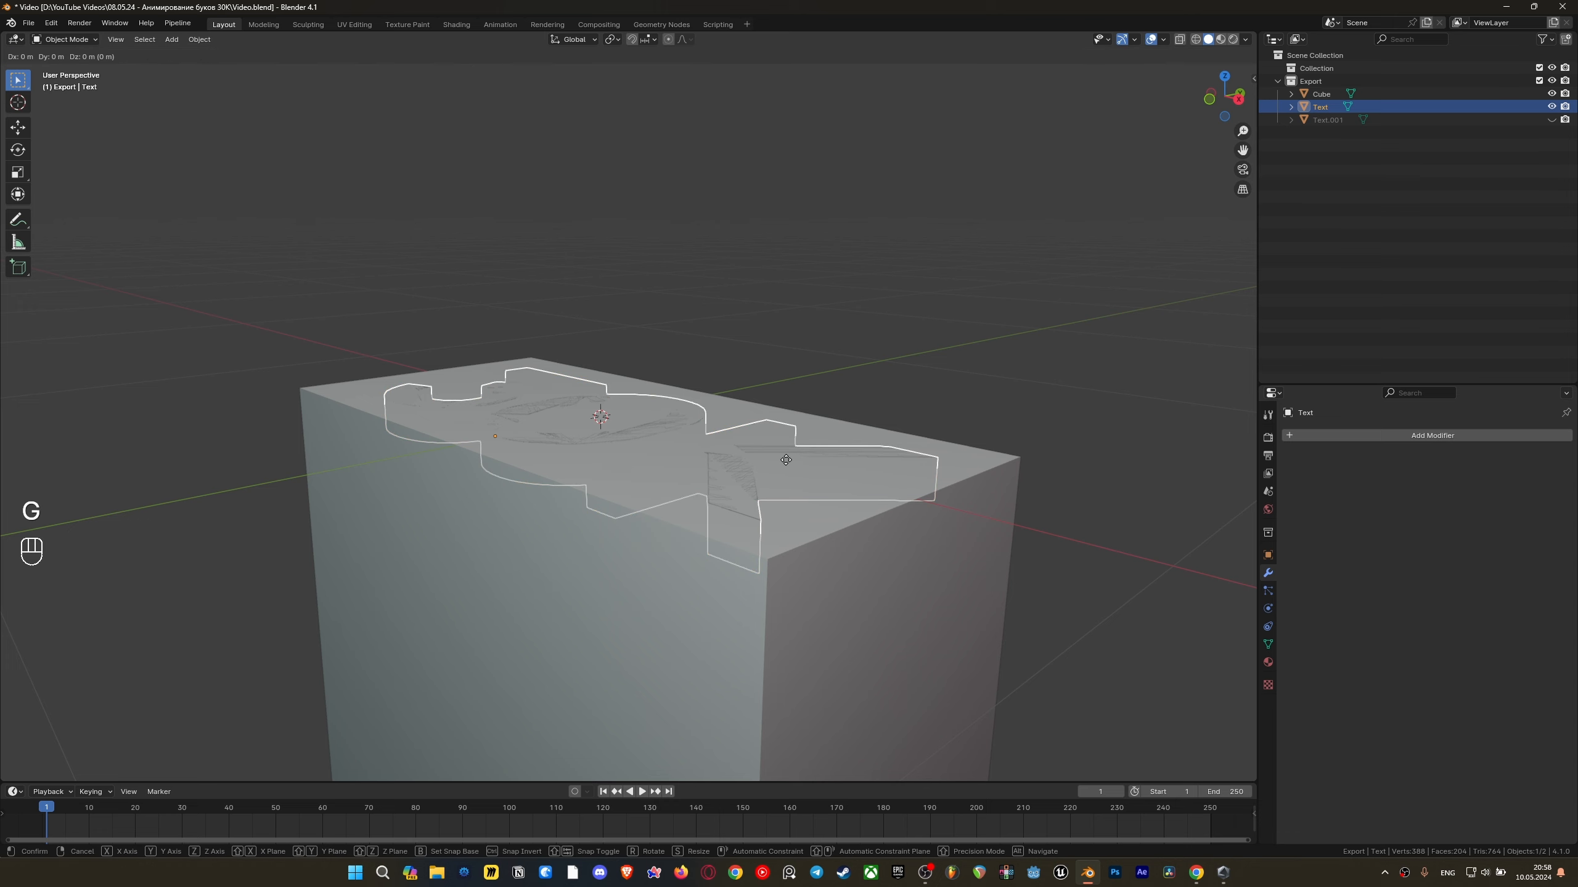
key("z")
left_click(787, 460)
Search the add-ons in Preferences for "boo" to check whether Bool Tool is enabled
left_click(51, 24)
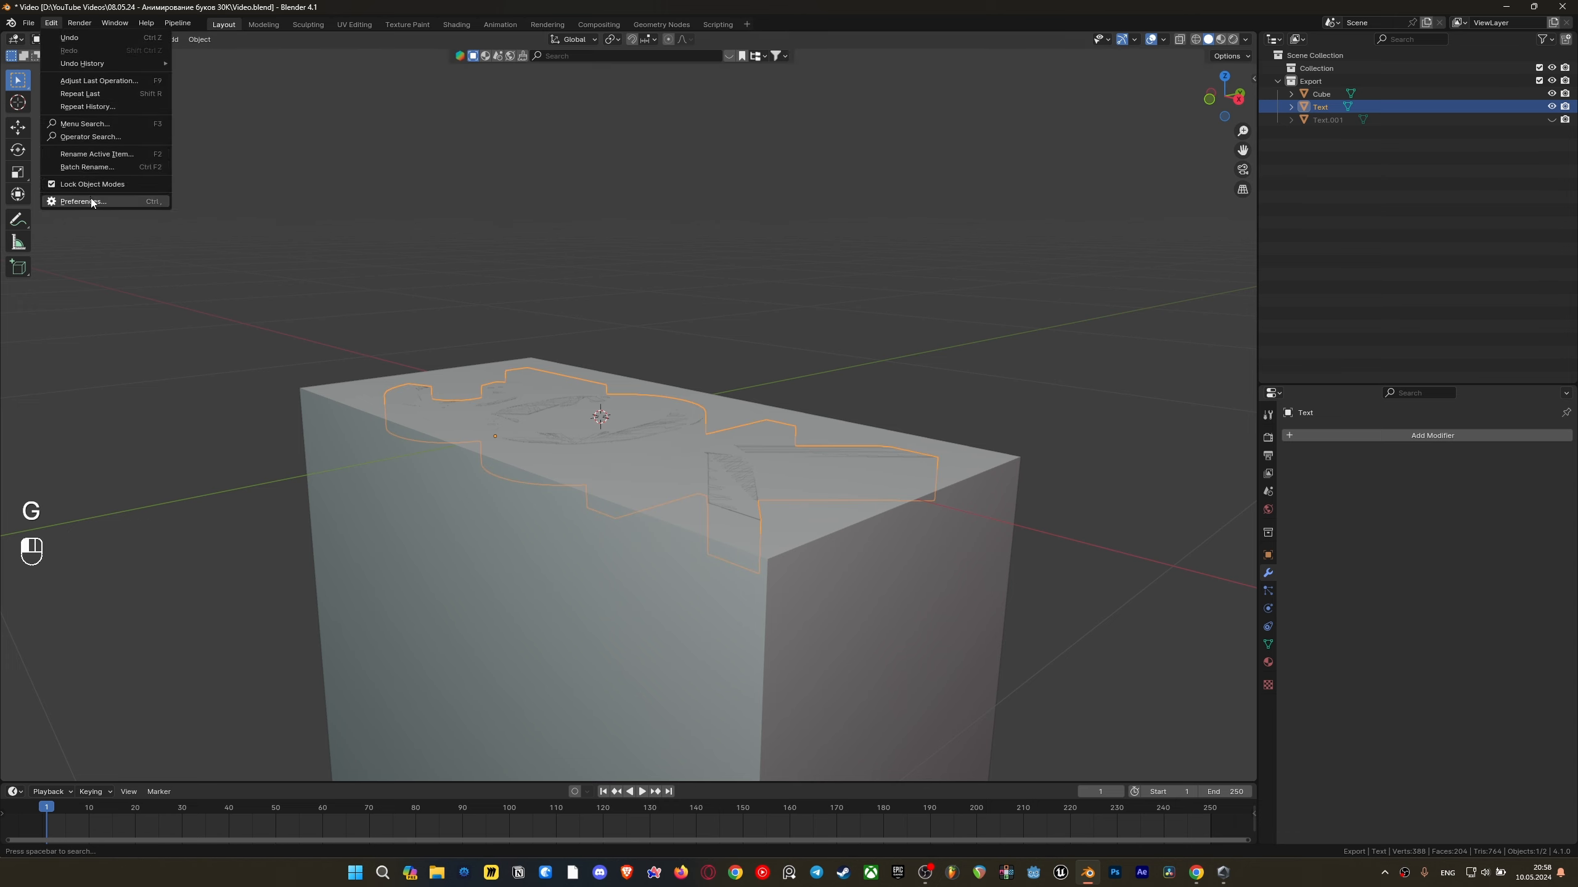
left_click(91, 199)
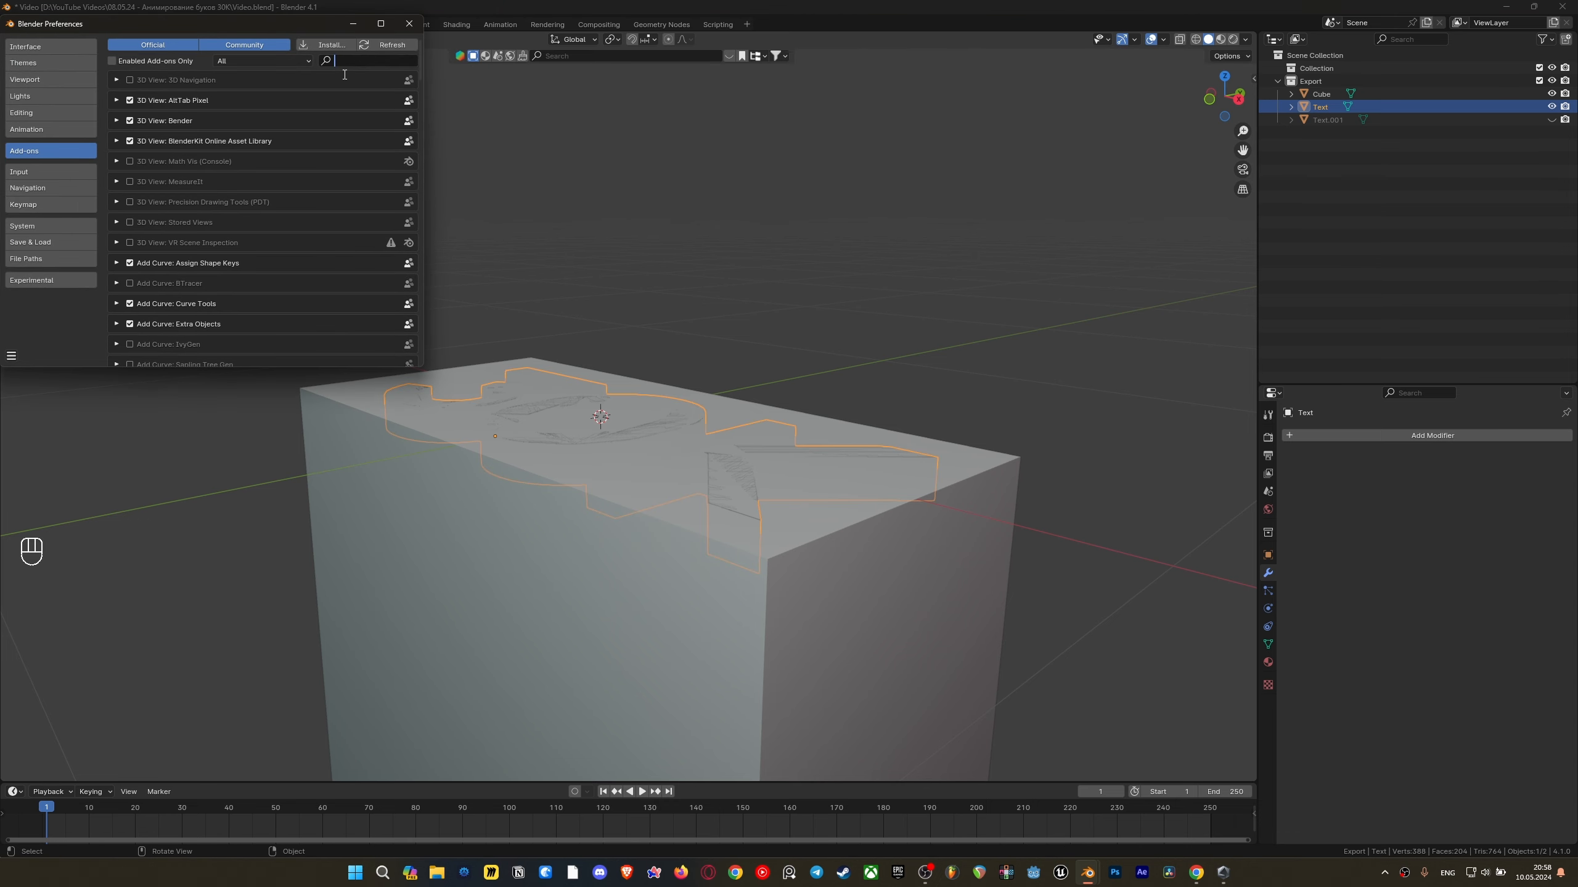
type("boo")
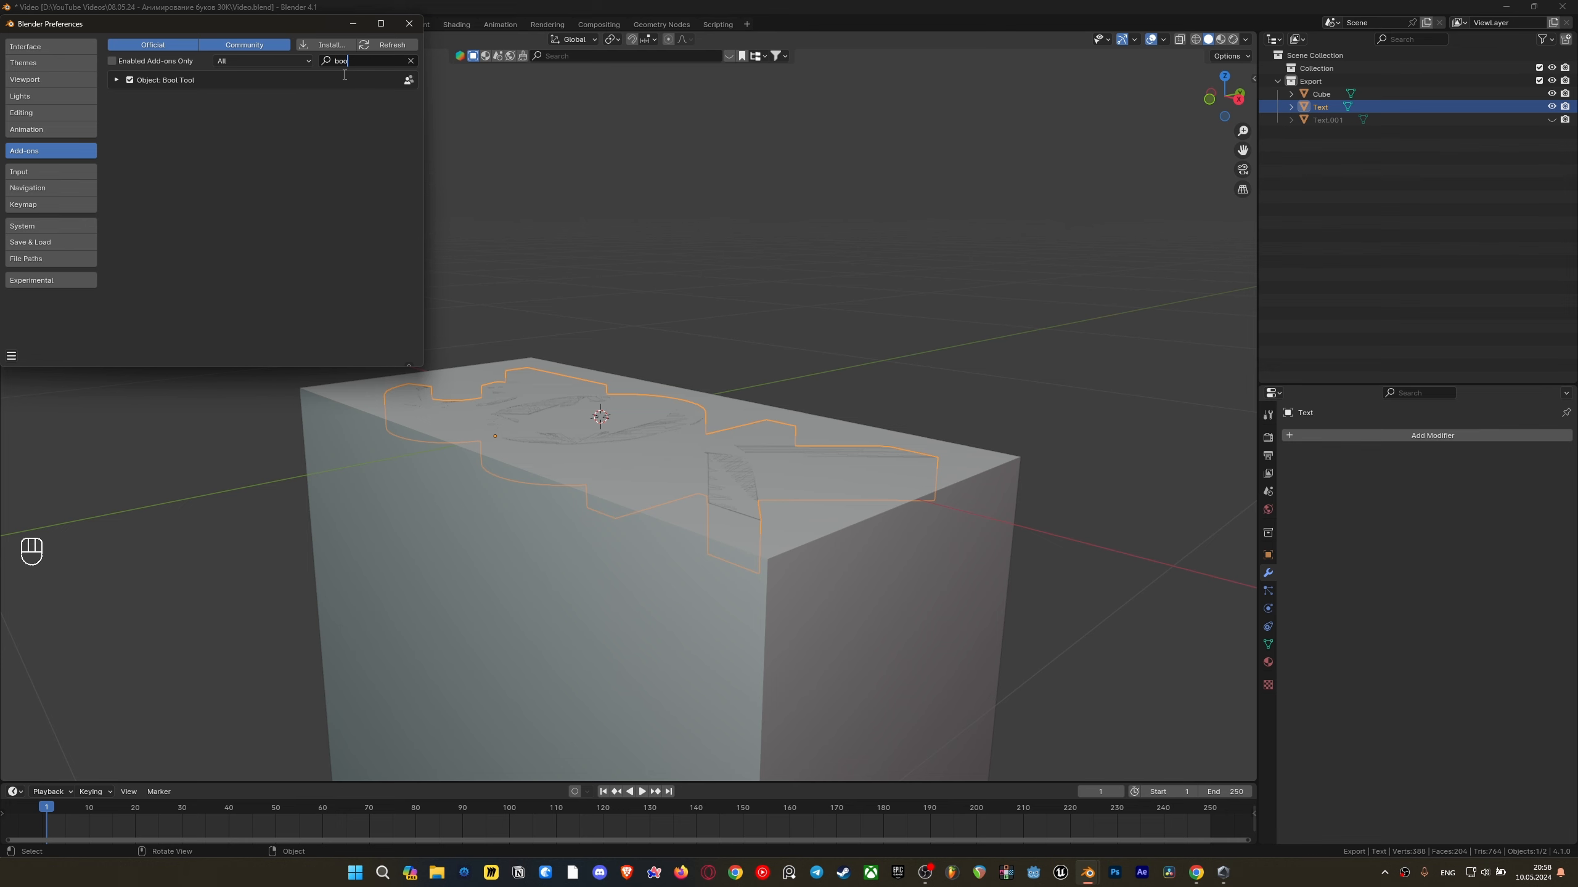
left_click(409, 24)
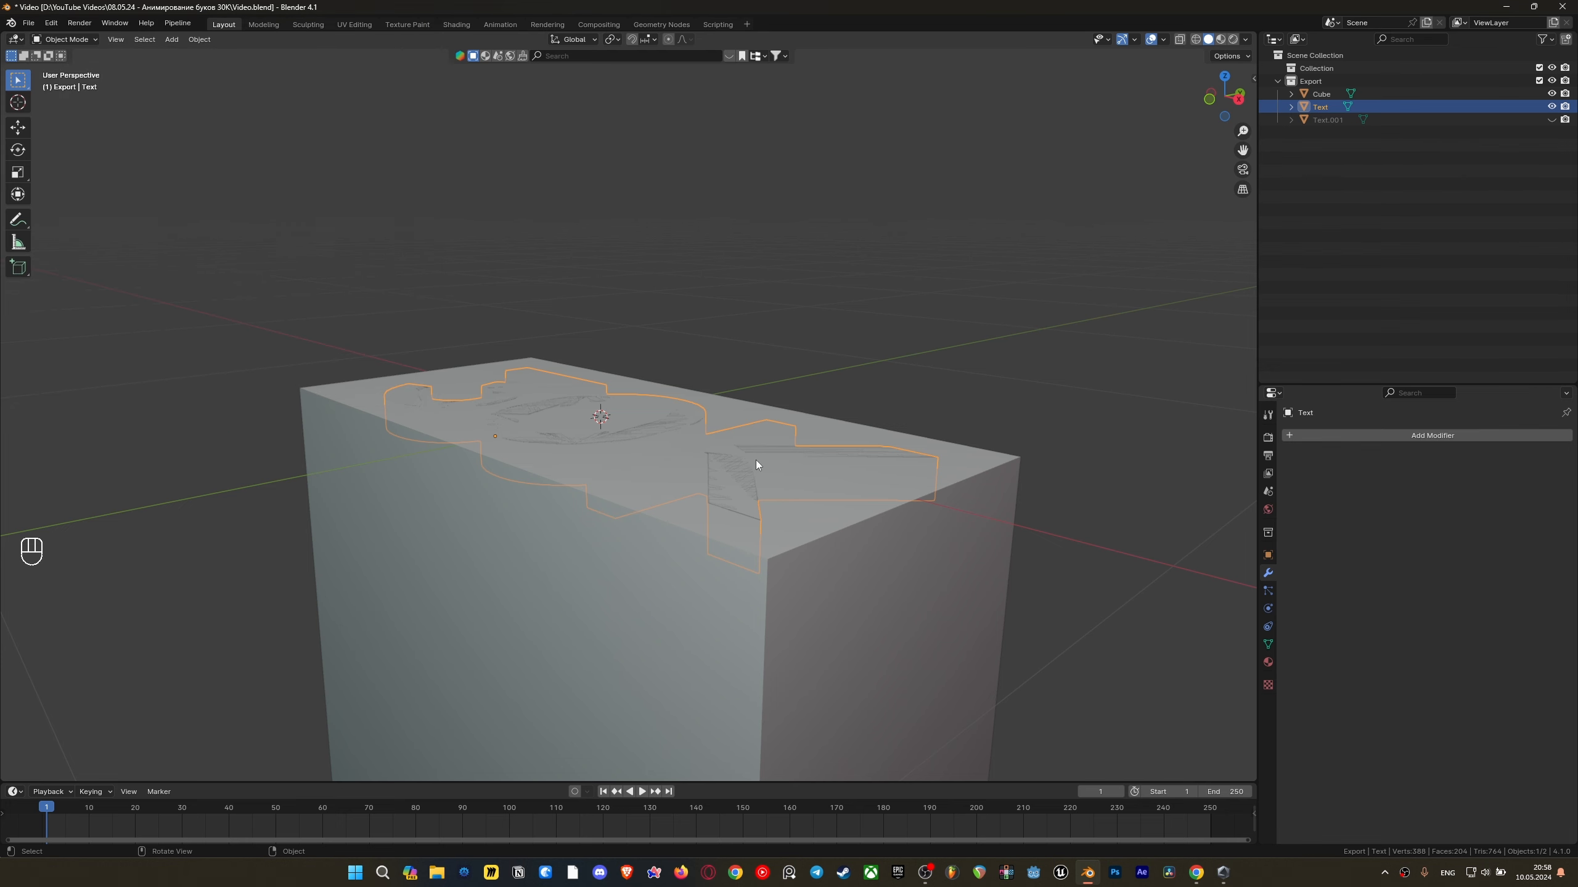
Nudge the original 30K mesh slightly along Z so its top no longer coincides with the block's top face
middle_click_drag(765, 473, 727, 434, "shift")
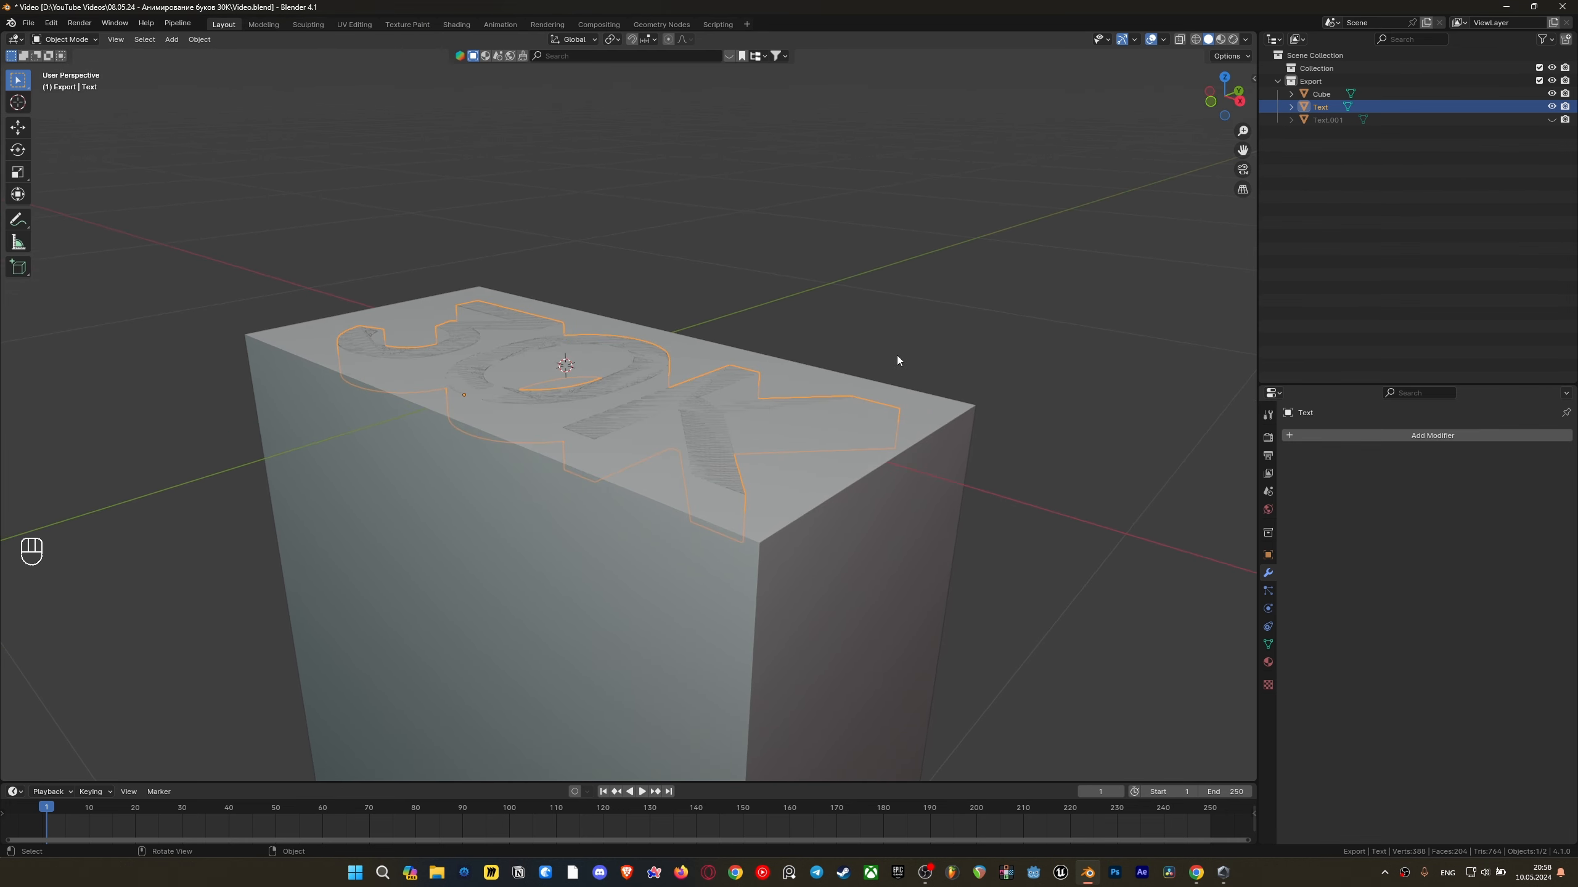
key("g")
key("z")
left_click(683, 450)
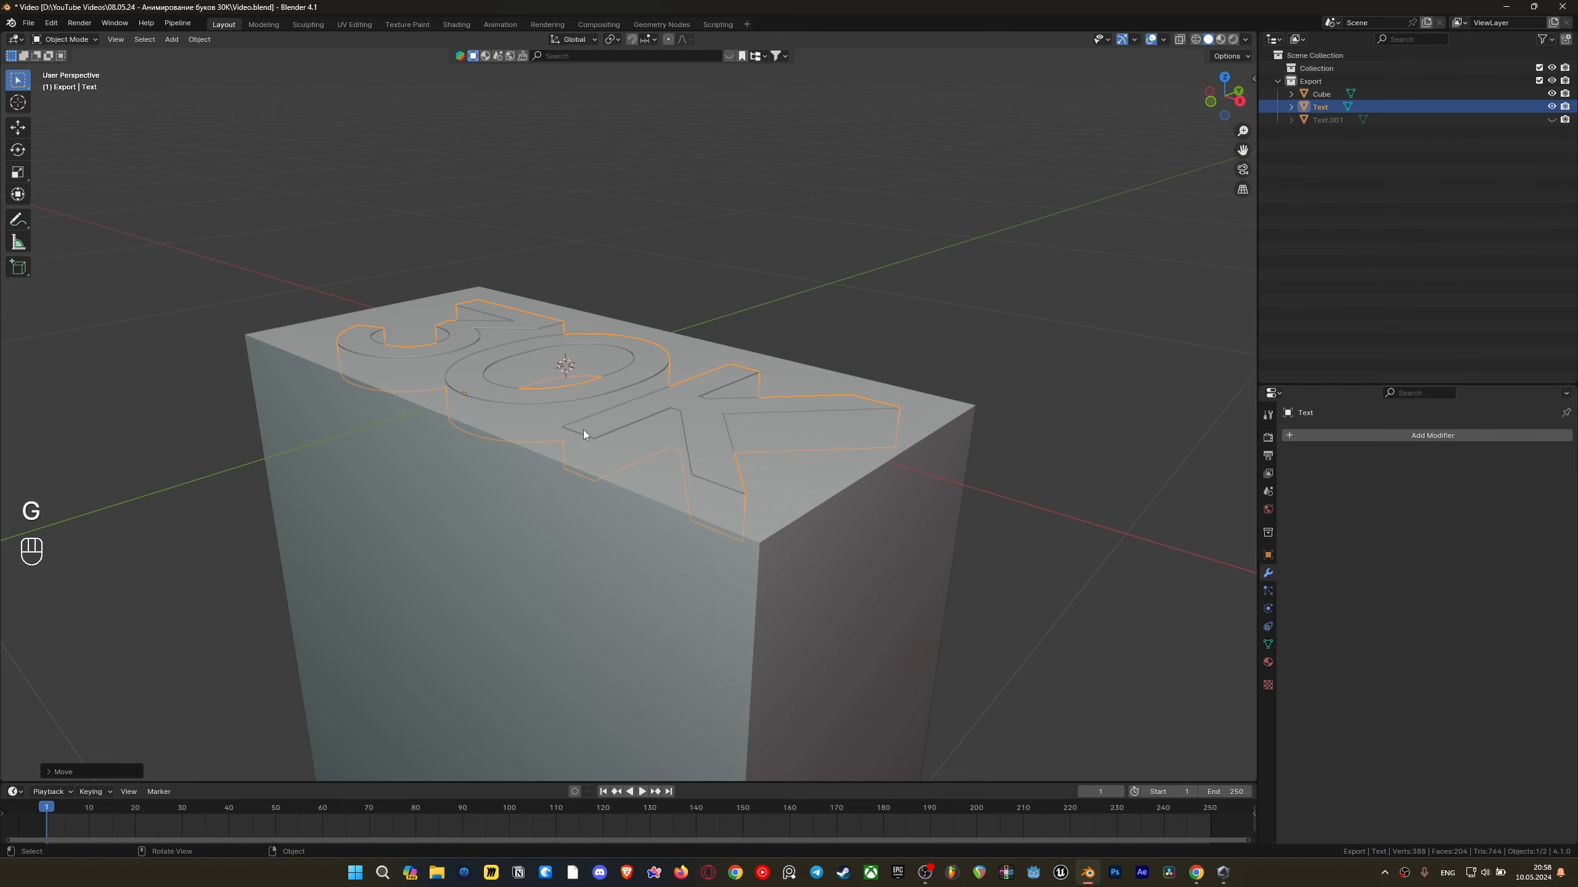
Subtract the 30K mesh from the block with a Bool Tool difference
scroll(583, 430, "up", 2)
middle_click_drag(774, 428, 729, 521)
scroll(777, 451, "down", 3)
left_click(730, 524, "shift")
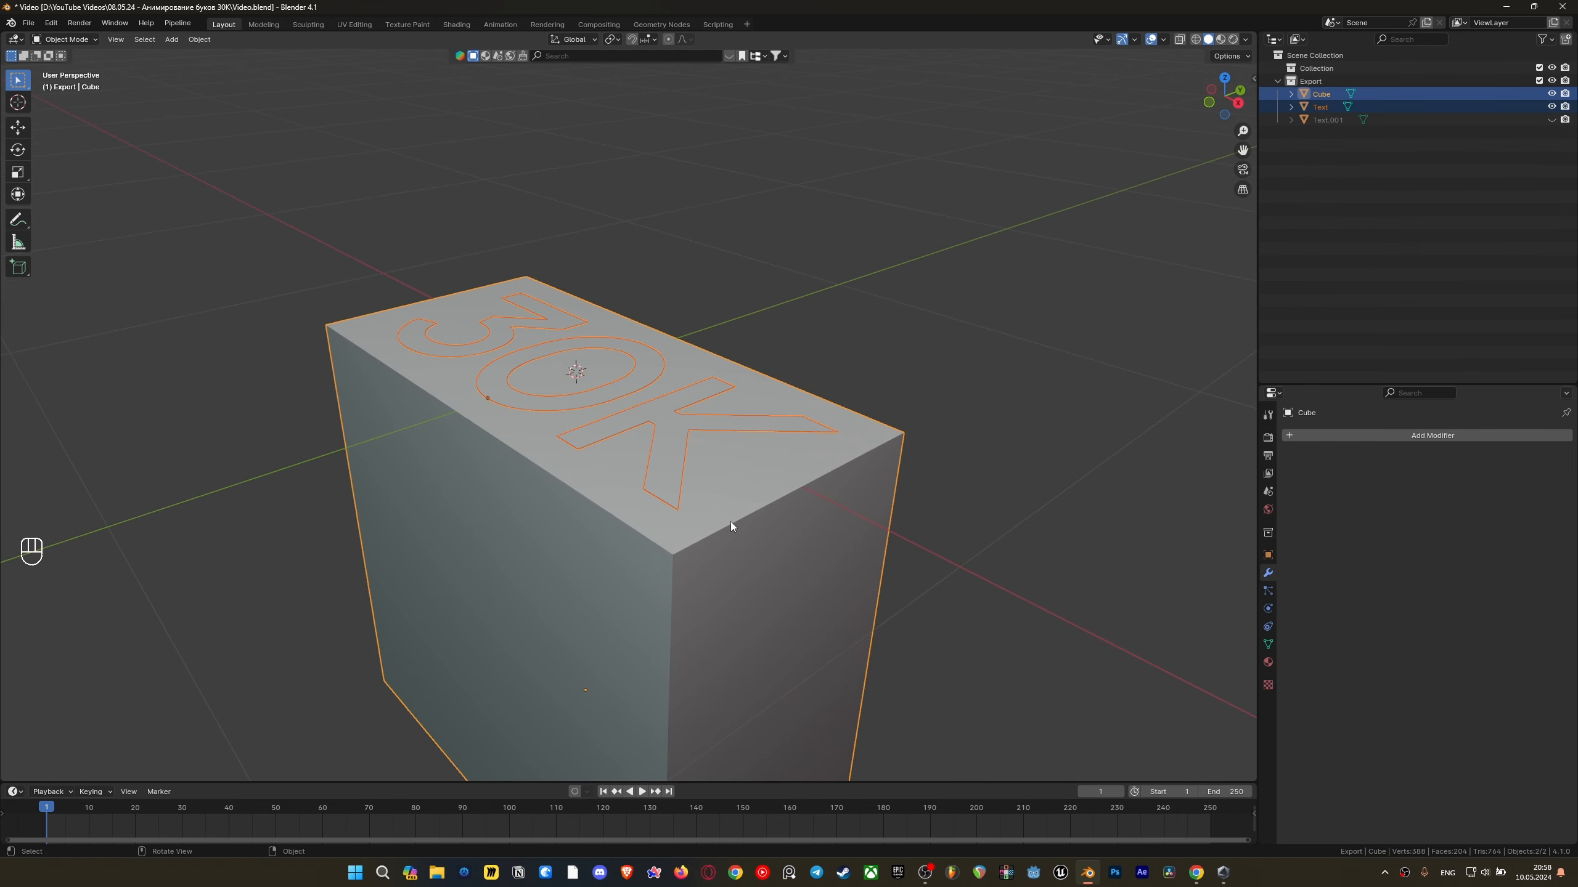
key("ctrl+KP_Subtract")
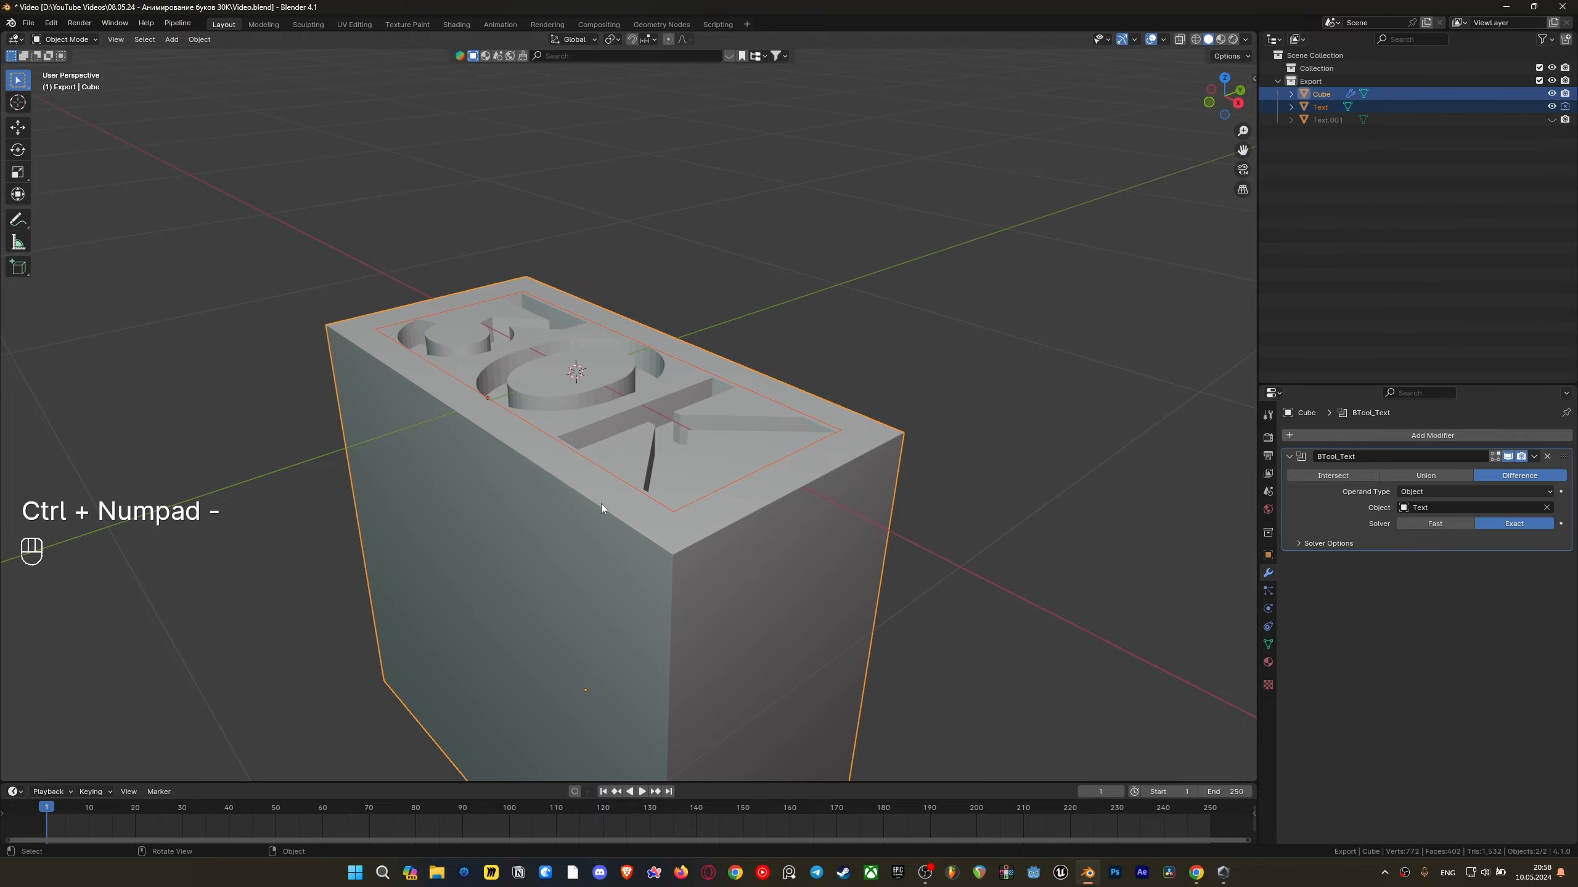
middle_click_drag(602, 504, 621, 366)
scroll(624, 378, "up", 3)
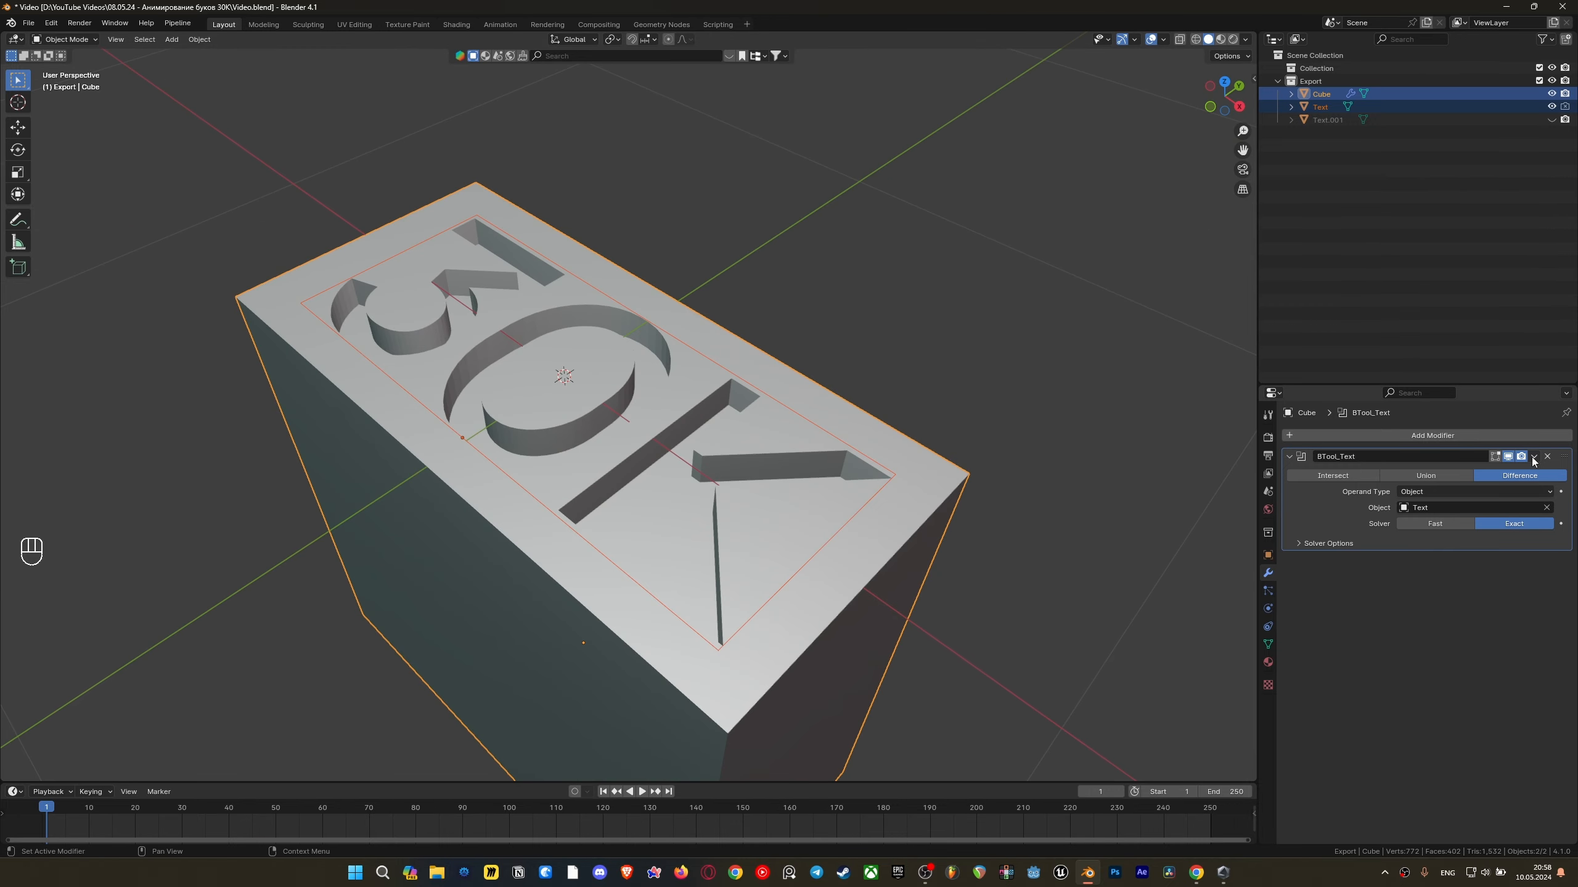
Apply the block's BTool_Text boolean modifier and delete the original 30K cutter mesh
left_click(1533, 457)
left_click(1491, 476)
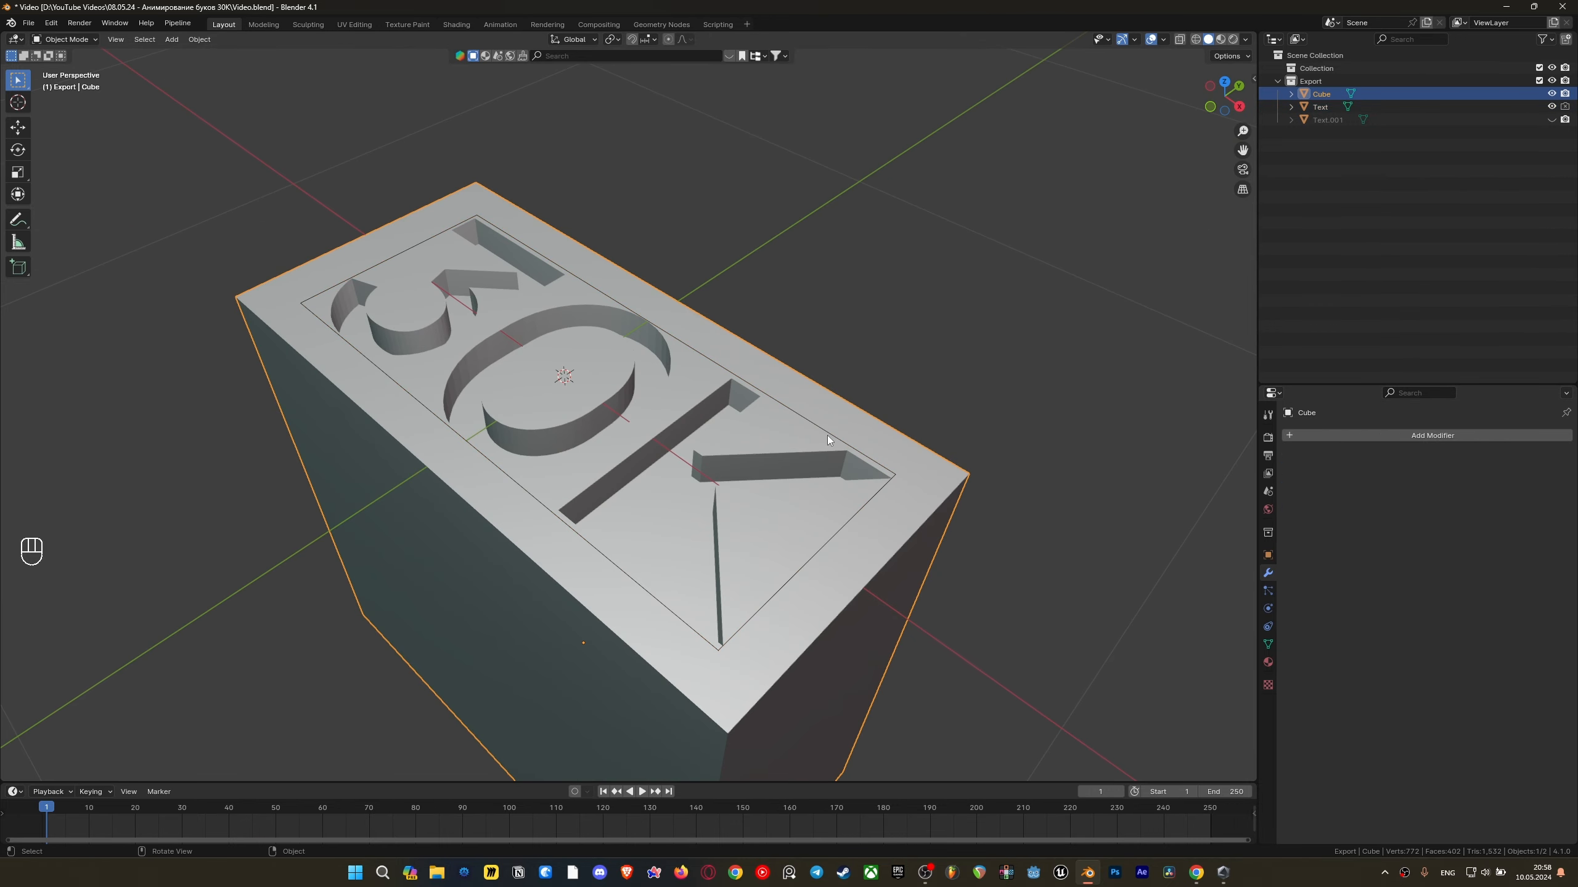
left_click(832, 432)
key("Delete")
Save the file, then unhide and select the duplicate 30K mesh in the carved recess
middle_click_drag(832, 432, 878, 384)
key("ctrl+s")
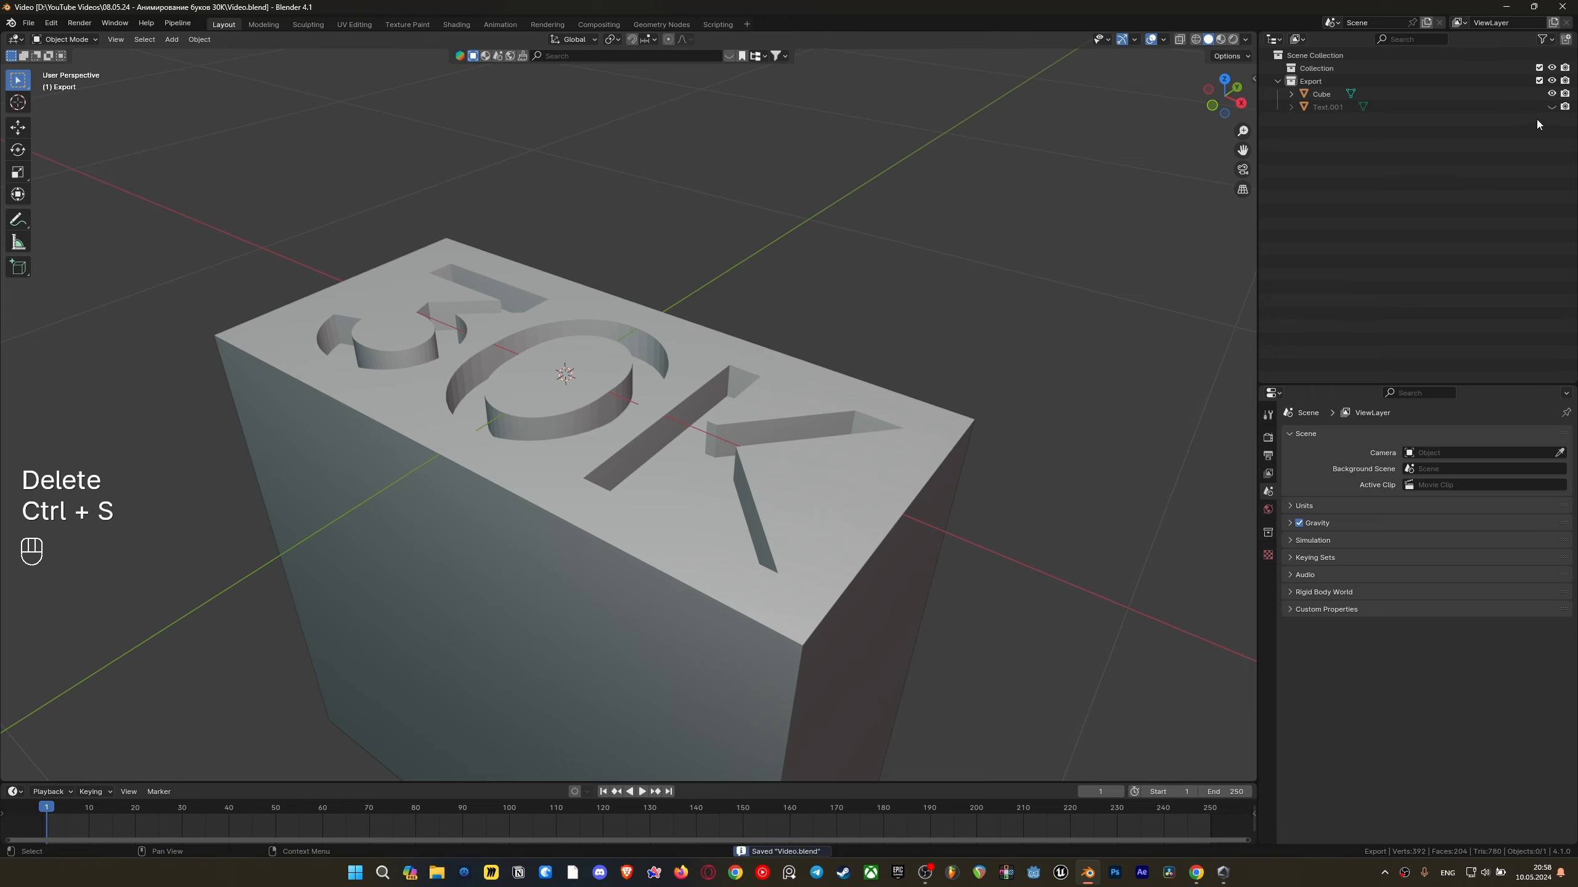
left_click(1551, 106)
middle_click_drag(712, 394, 748, 350)
left_click(699, 440)
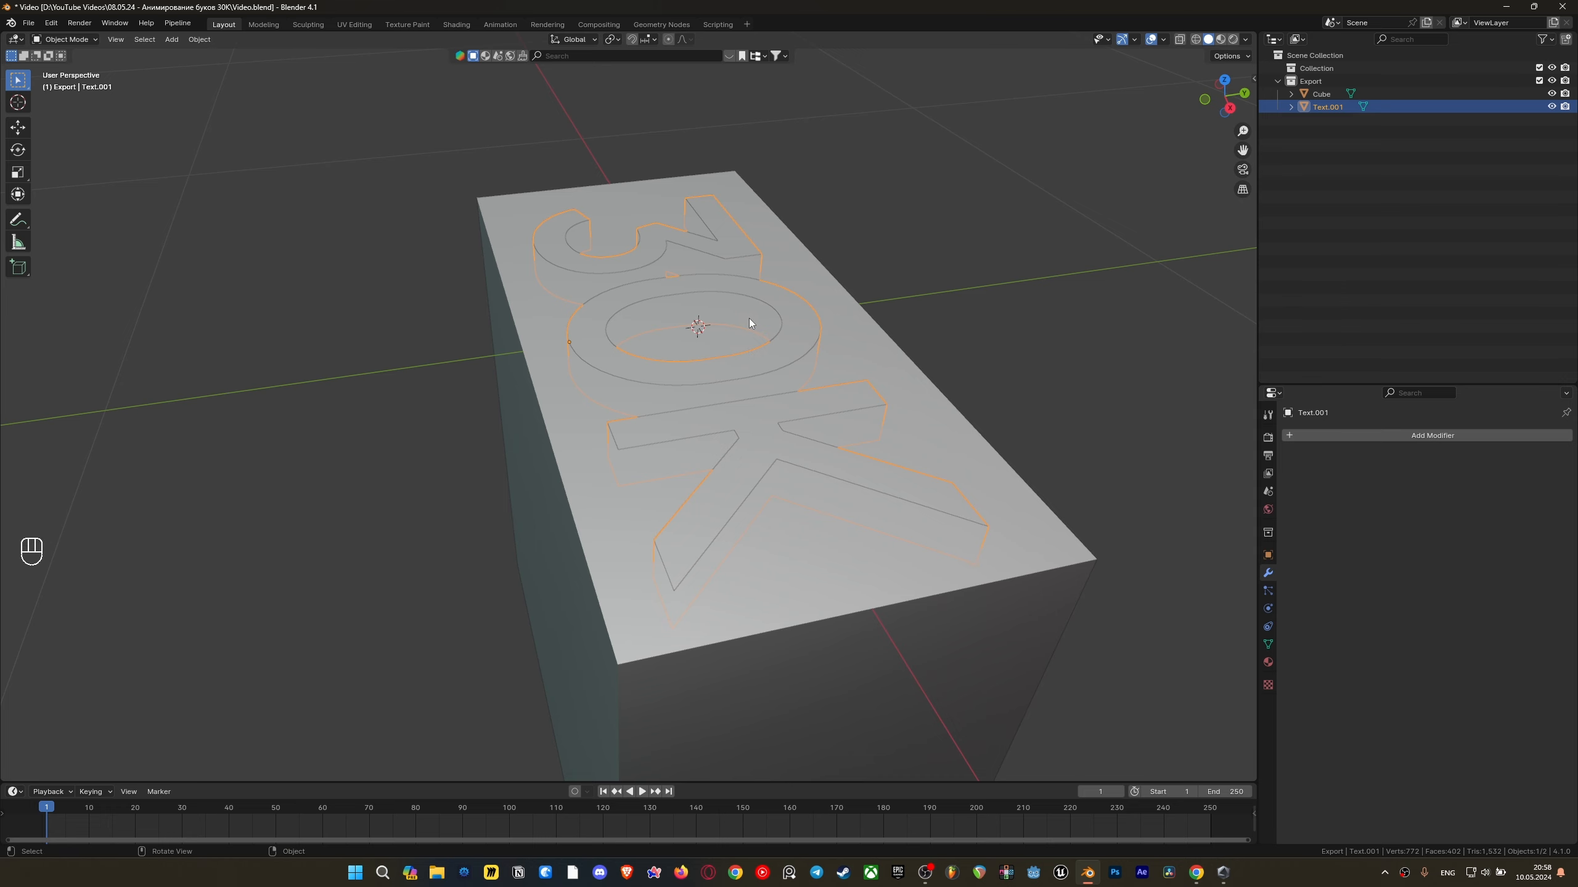
Briefly toggle the isolated view of the 30K letters mesh, return to the full scene, and save the file
key("KP_Divide")
key("KP_Divide")
middle_click_drag(732, 420, 709, 391)
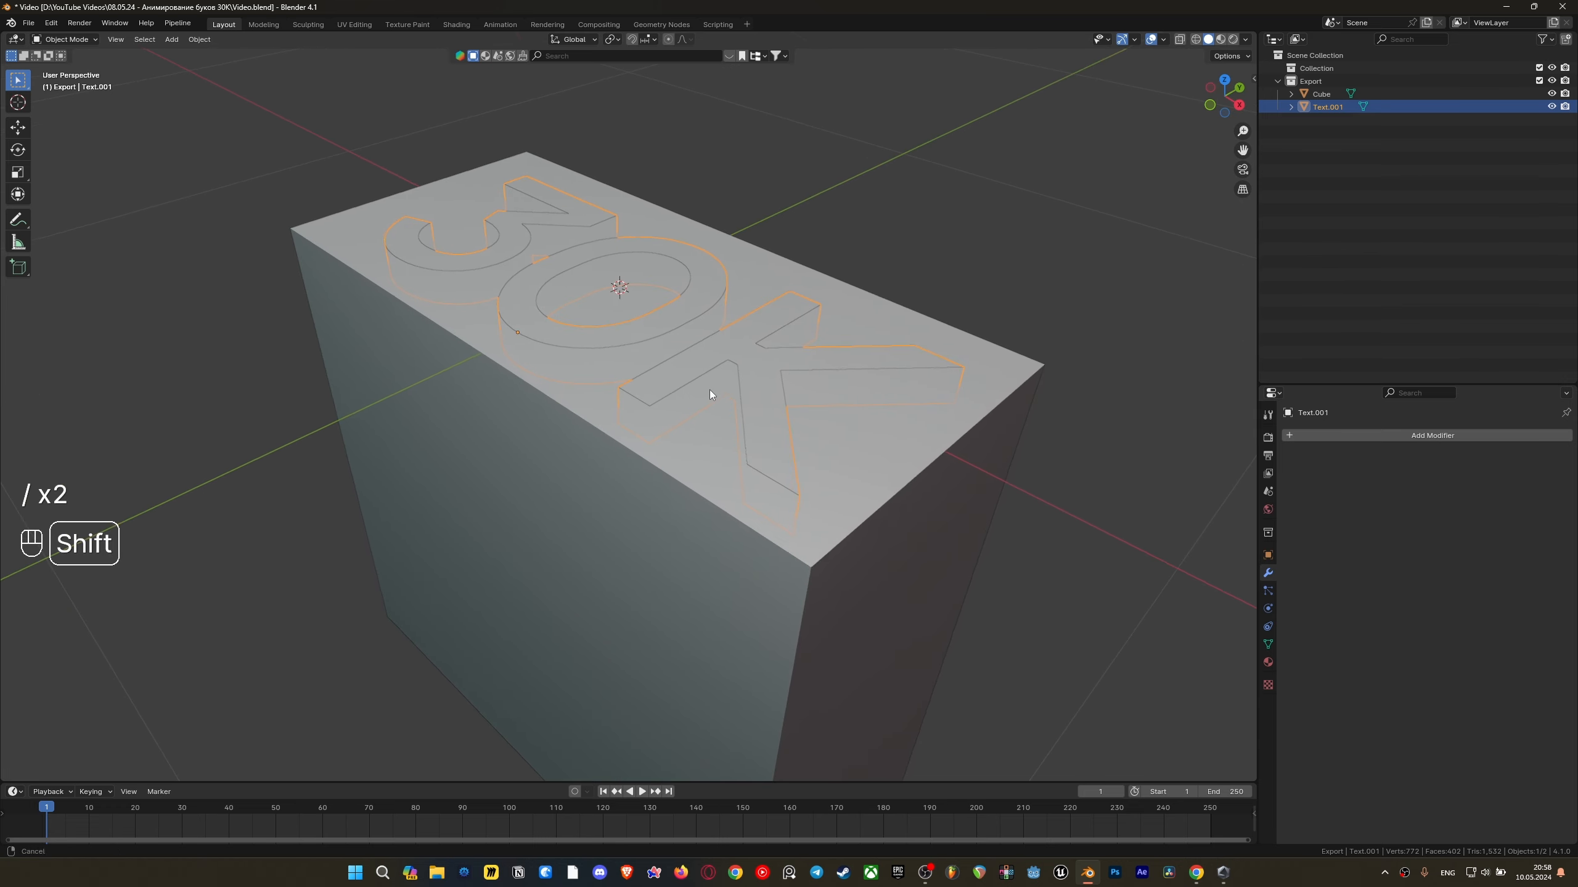
key("ctrl+s")
scroll(529, 393, "up", 2)
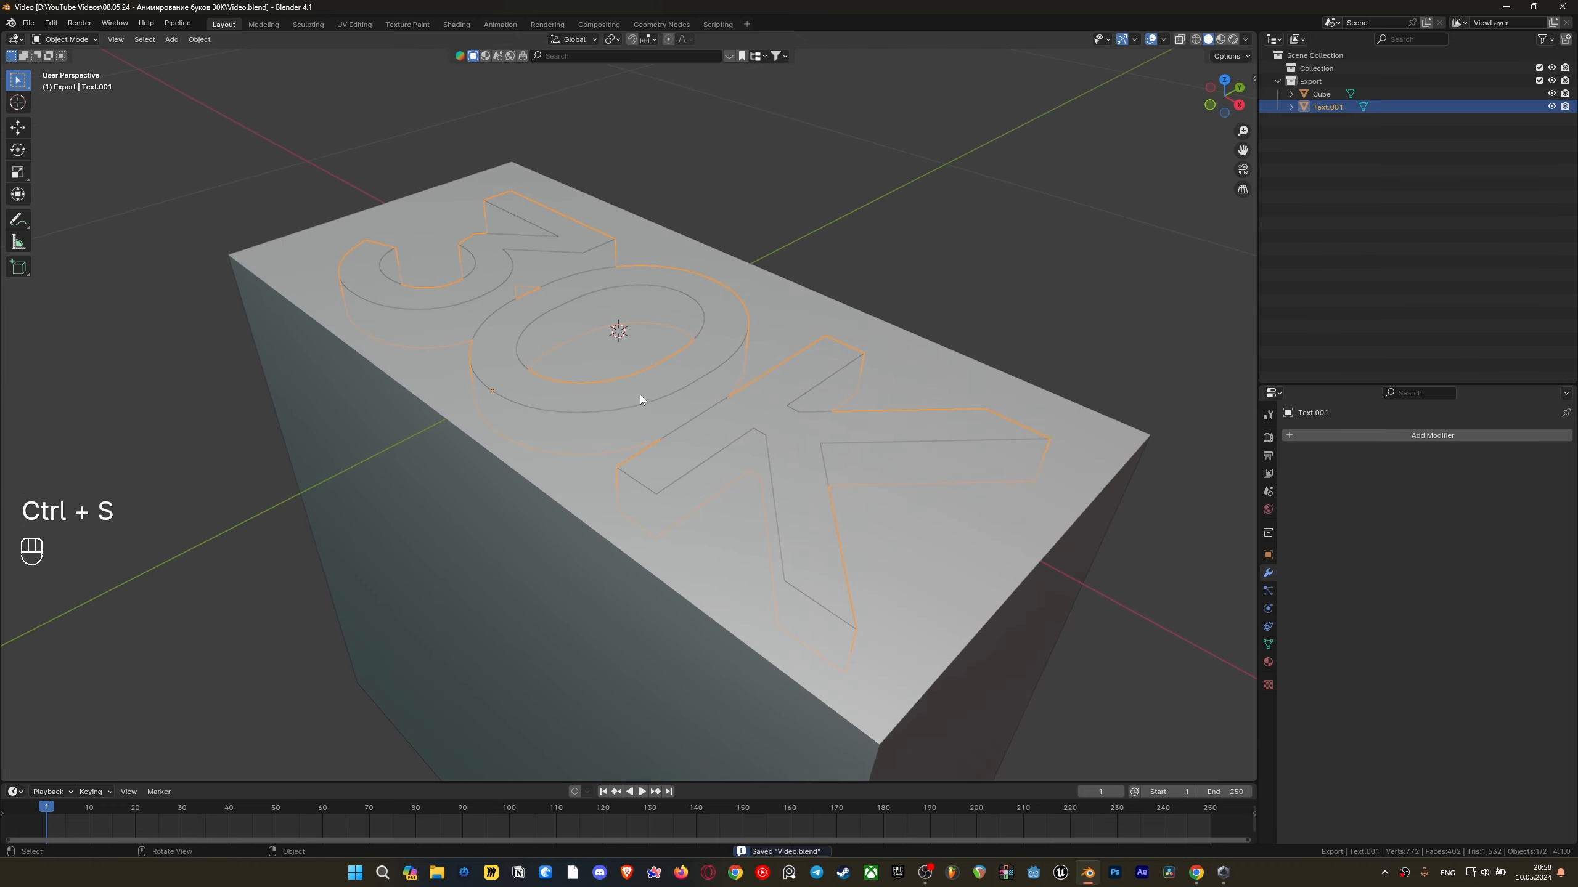
Add a Bevel modifier to the block and save the file
left_click(1087, 472)
left_click(1371, 439)
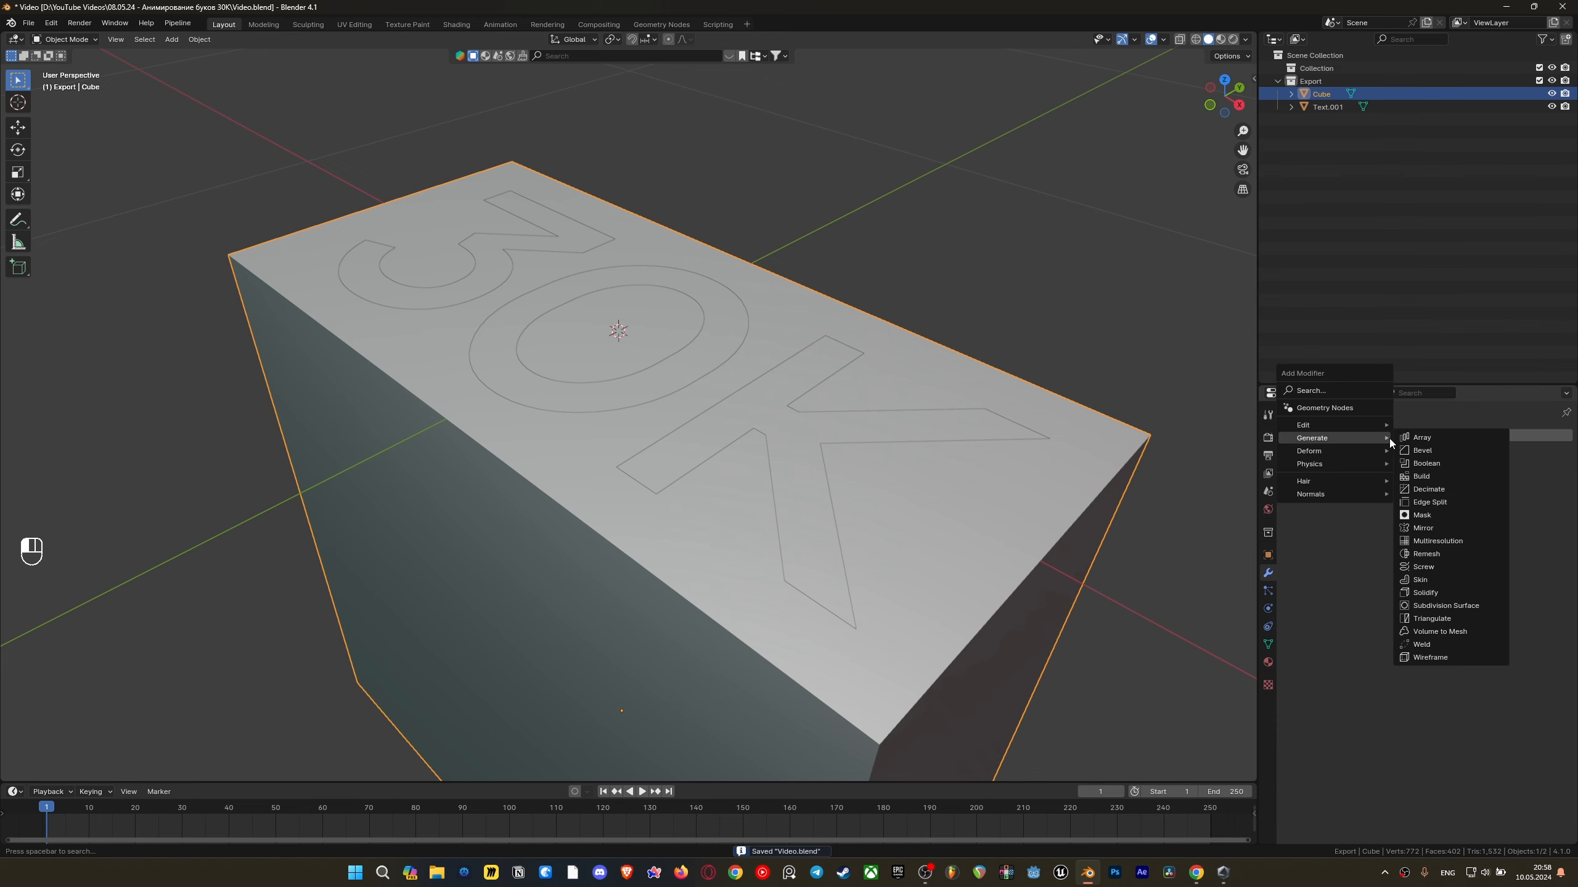
left_click(1428, 454)
middle_click_drag(825, 503, 756, 392, "shift")
scroll(758, 394, "up", 2)
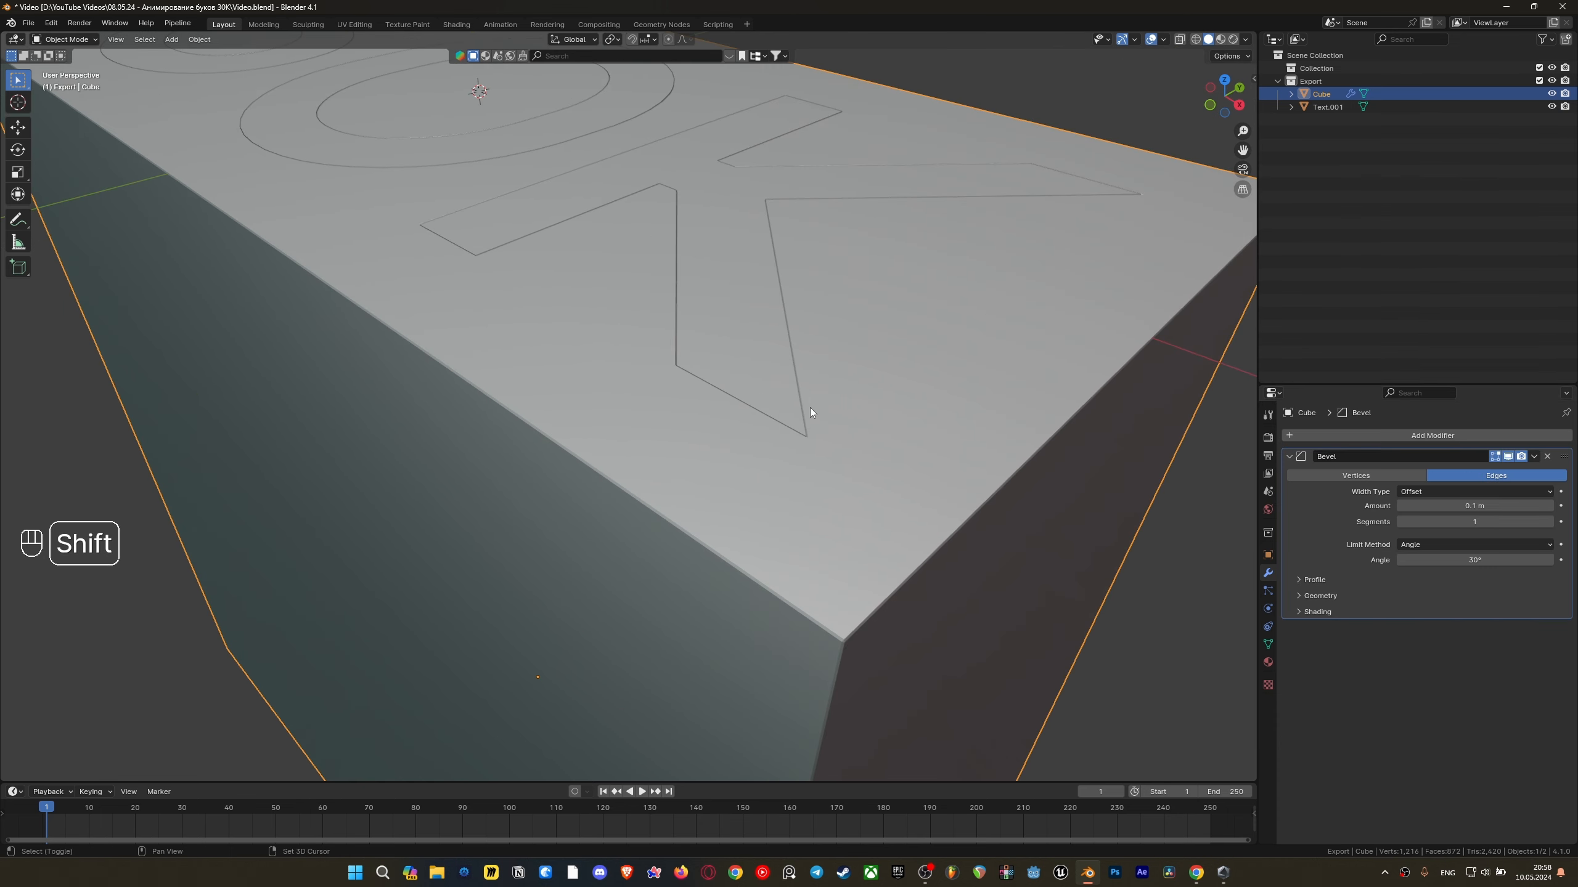
middle_click_drag(857, 429, 773, 462, "shift")
key("ctrl+s")
Set the block's Bevel modifier to 4 segments and check the recess edges around the K
middle_click_drag(791, 591, 784, 505, "shift")
middle_click_drag(759, 392, 759, 460, "shift")
scroll(577, 414, "up", 6)
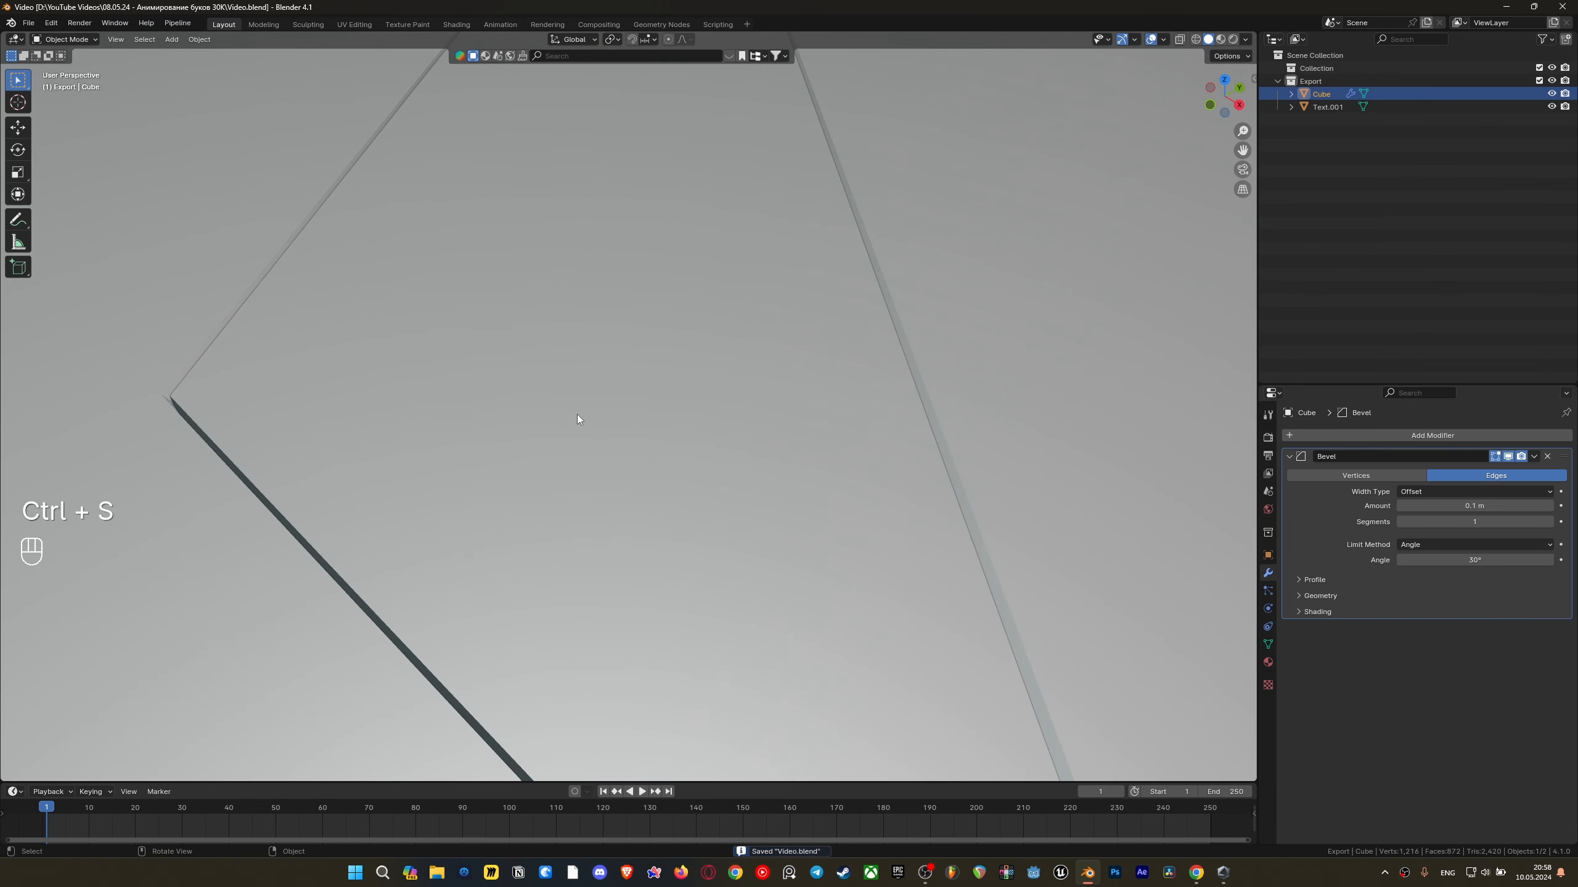
scroll(576, 422, "down", 2)
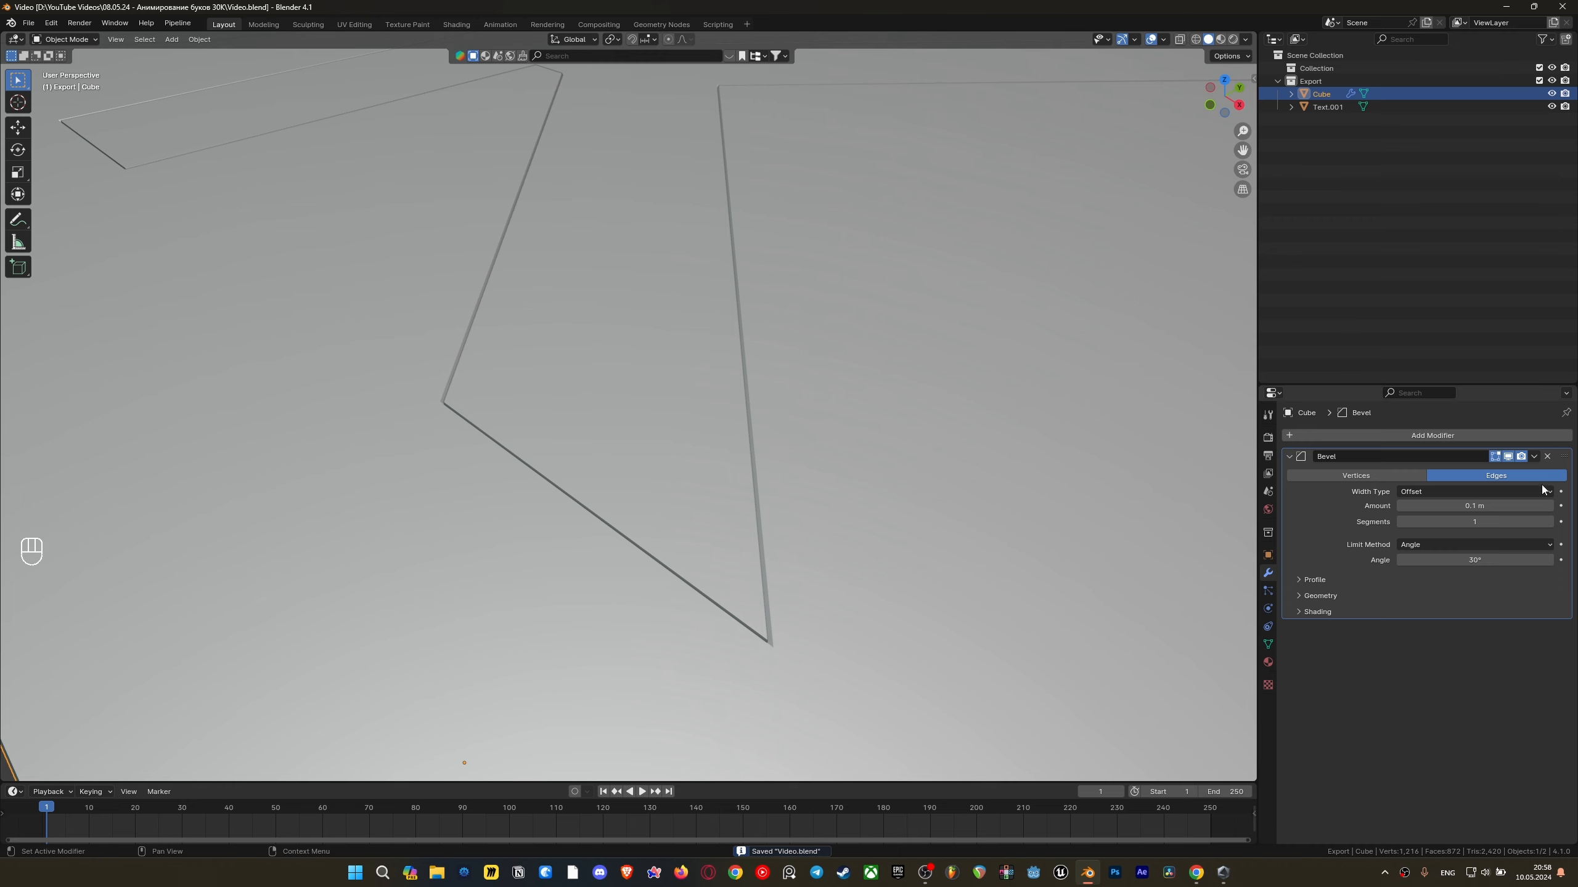
left_click(1549, 522)
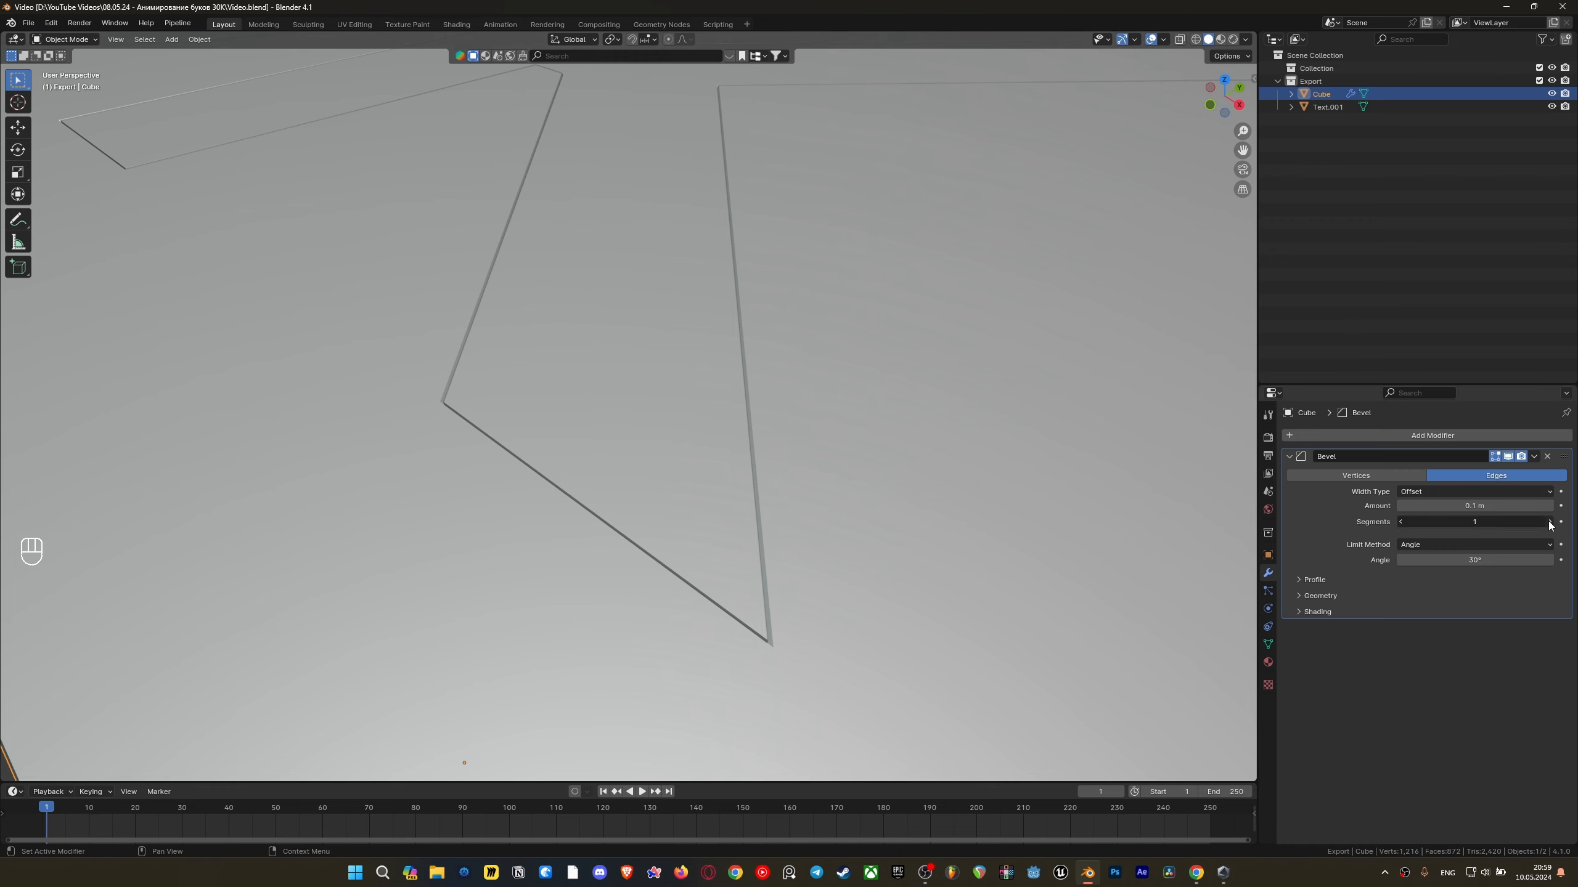
left_click(1549, 522)
left_click(1549, 522)
scroll(704, 409, "down", 6)
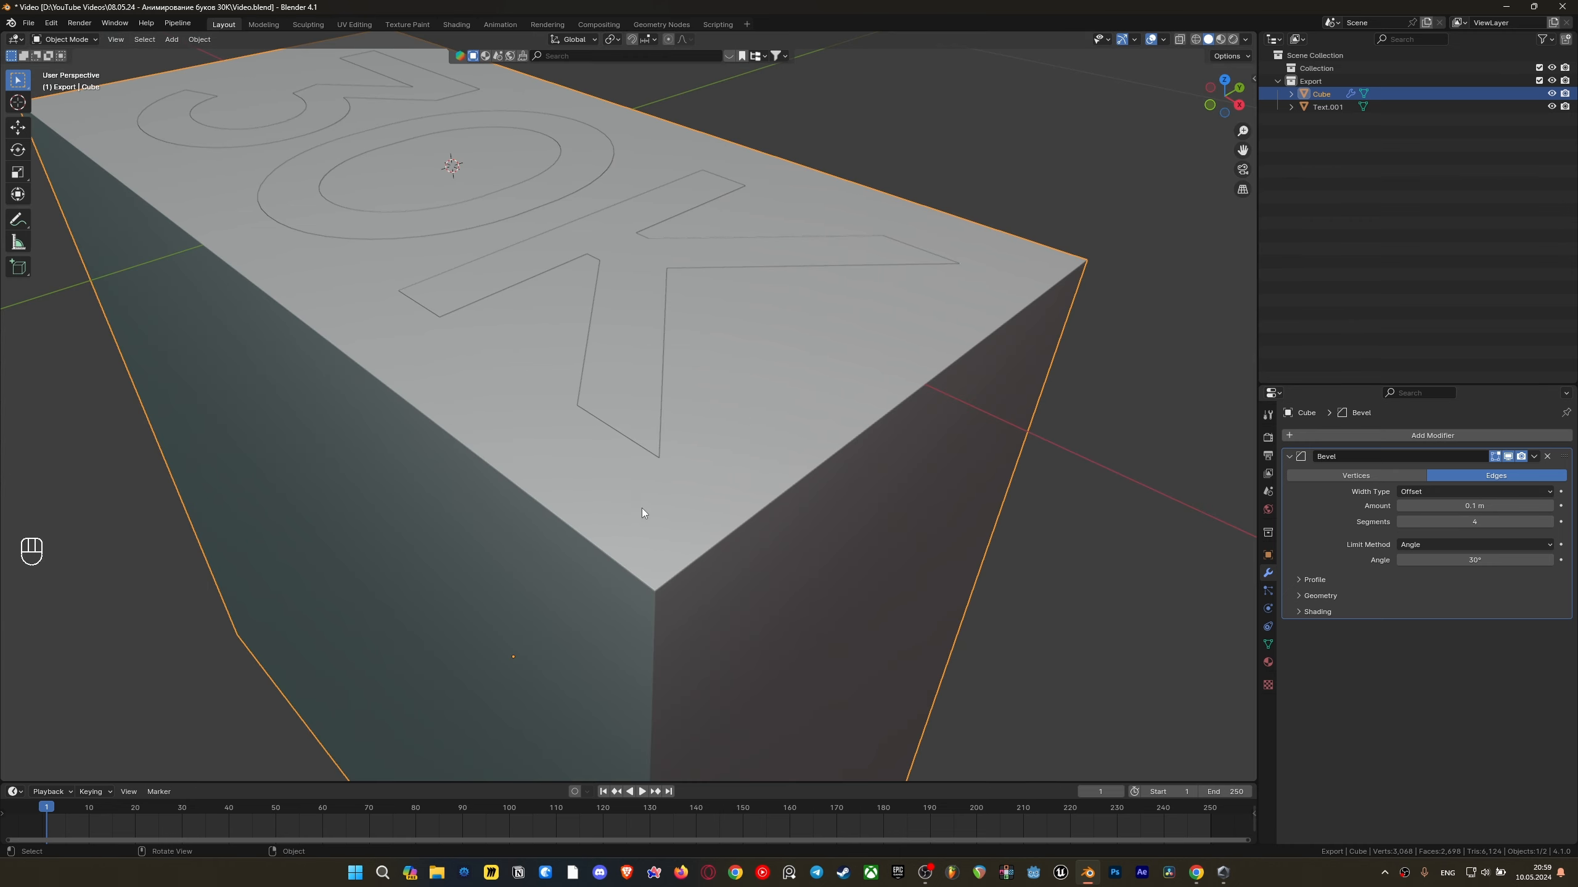
middle_click_drag(641, 508, 649, 477, "shift")
scroll(678, 394, "up", 3)
middle_click_drag(714, 433, 706, 461)
middle_click_drag(665, 472, 688, 418, "shift")
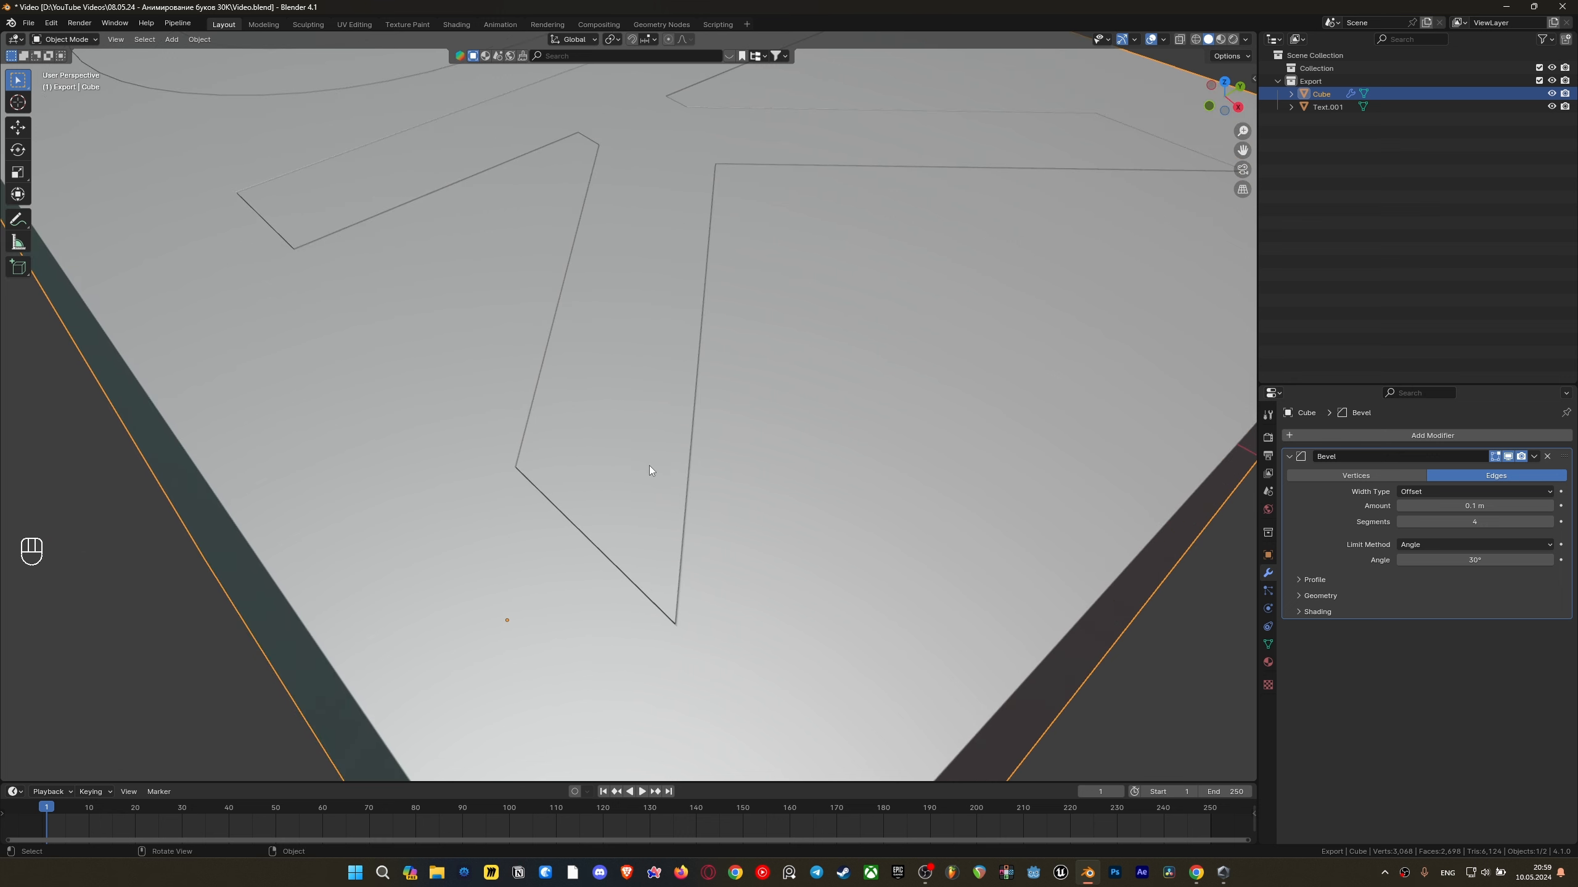
Select the 30K letters mesh and search the add-on preferences for "cop" to check the Copy Attributes Menu add-on
left_click(652, 487)
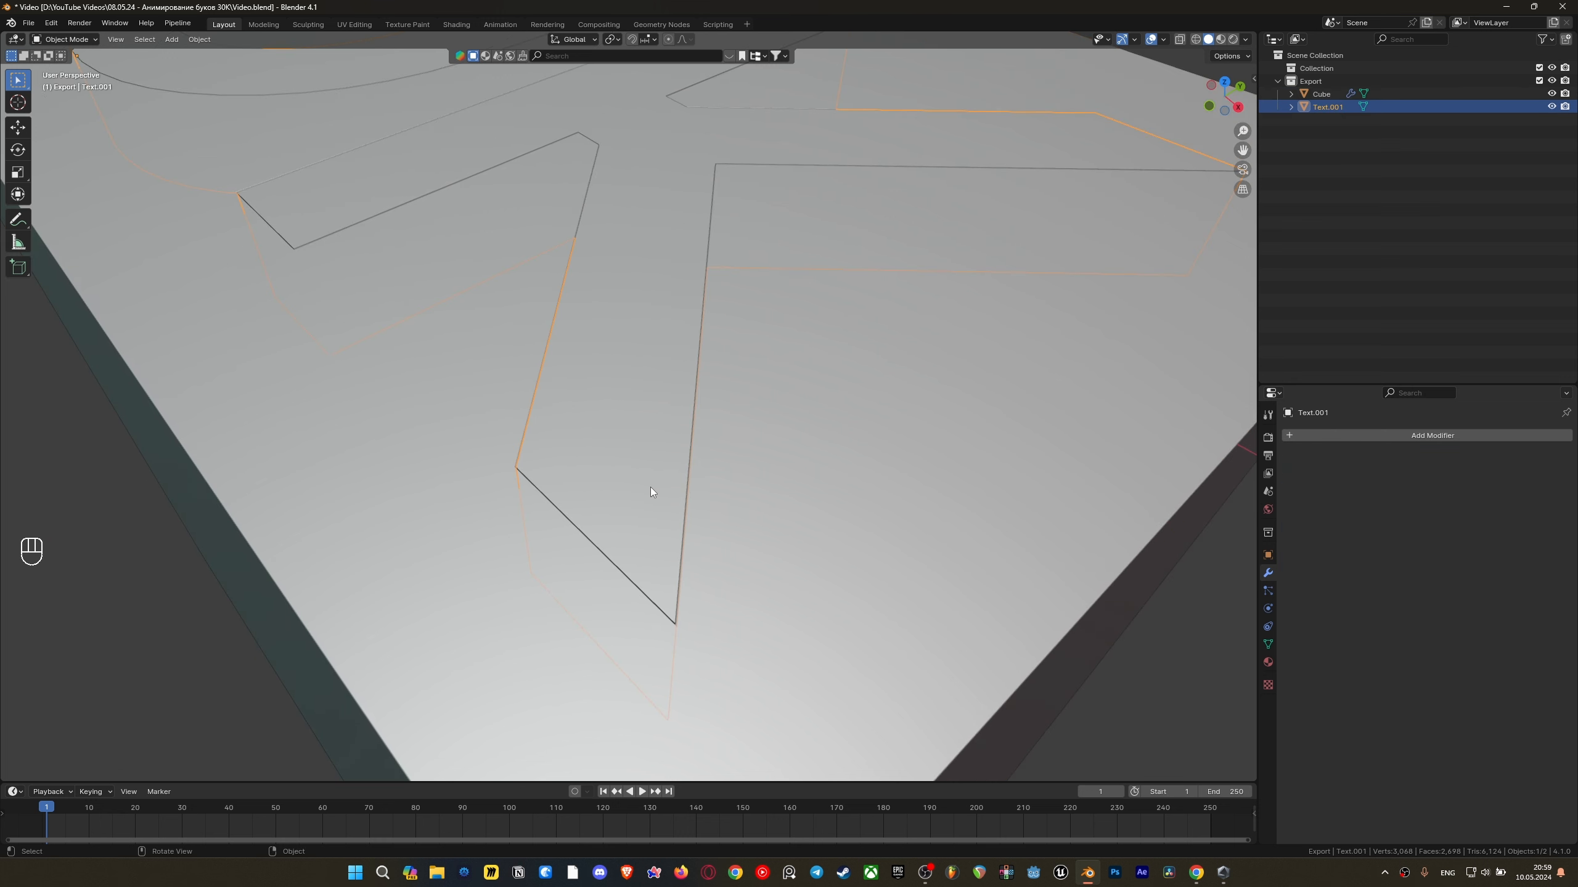
left_click(52, 23)
left_click(112, 203)
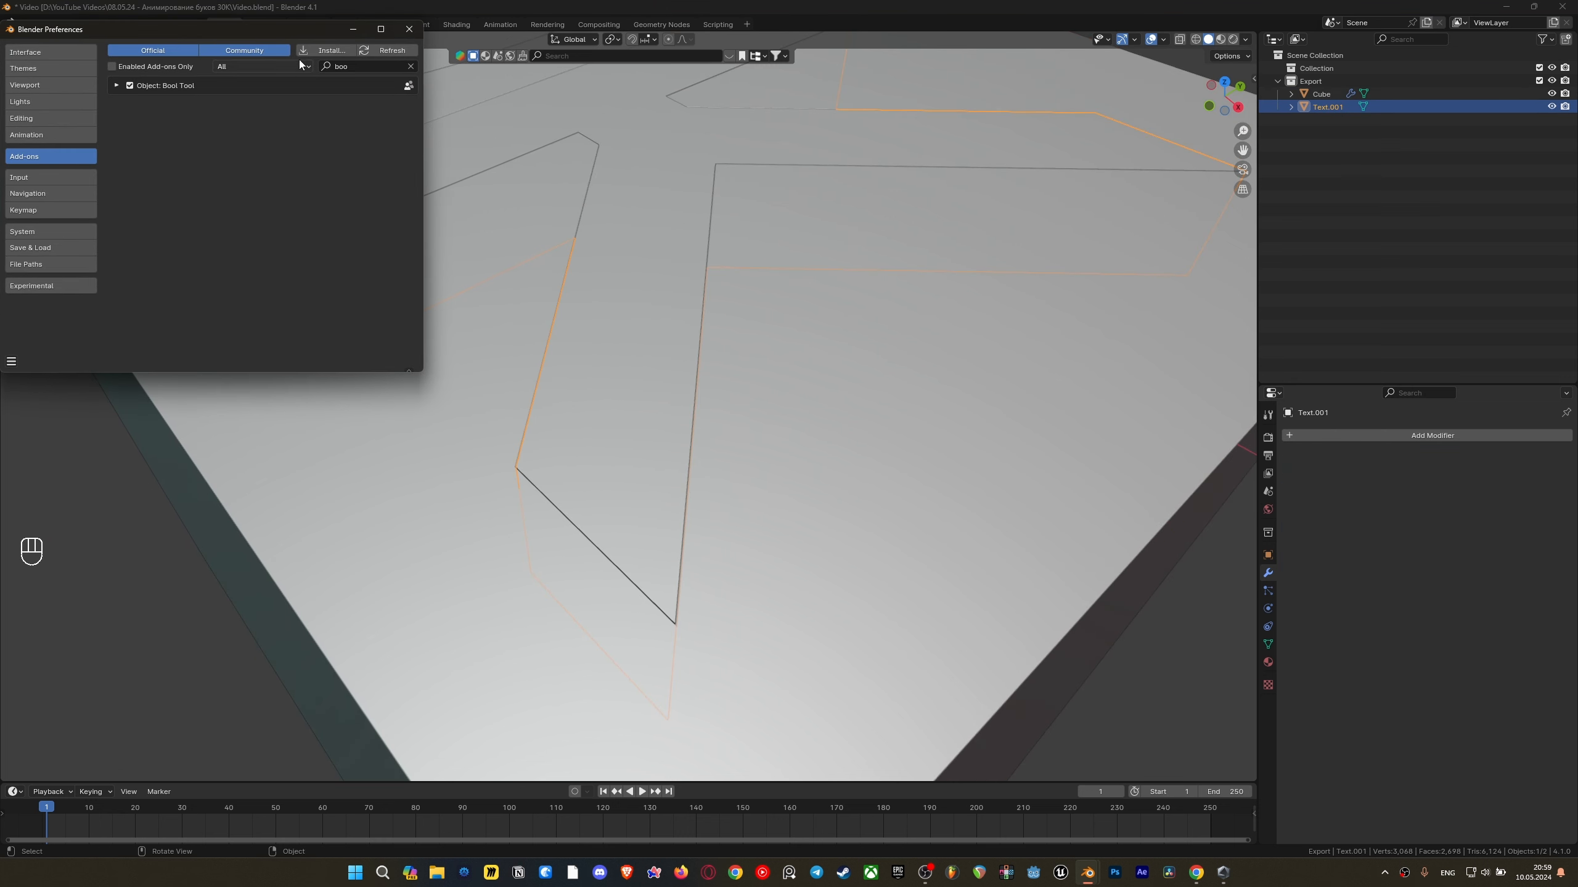
left_click(346, 66)
type("co")
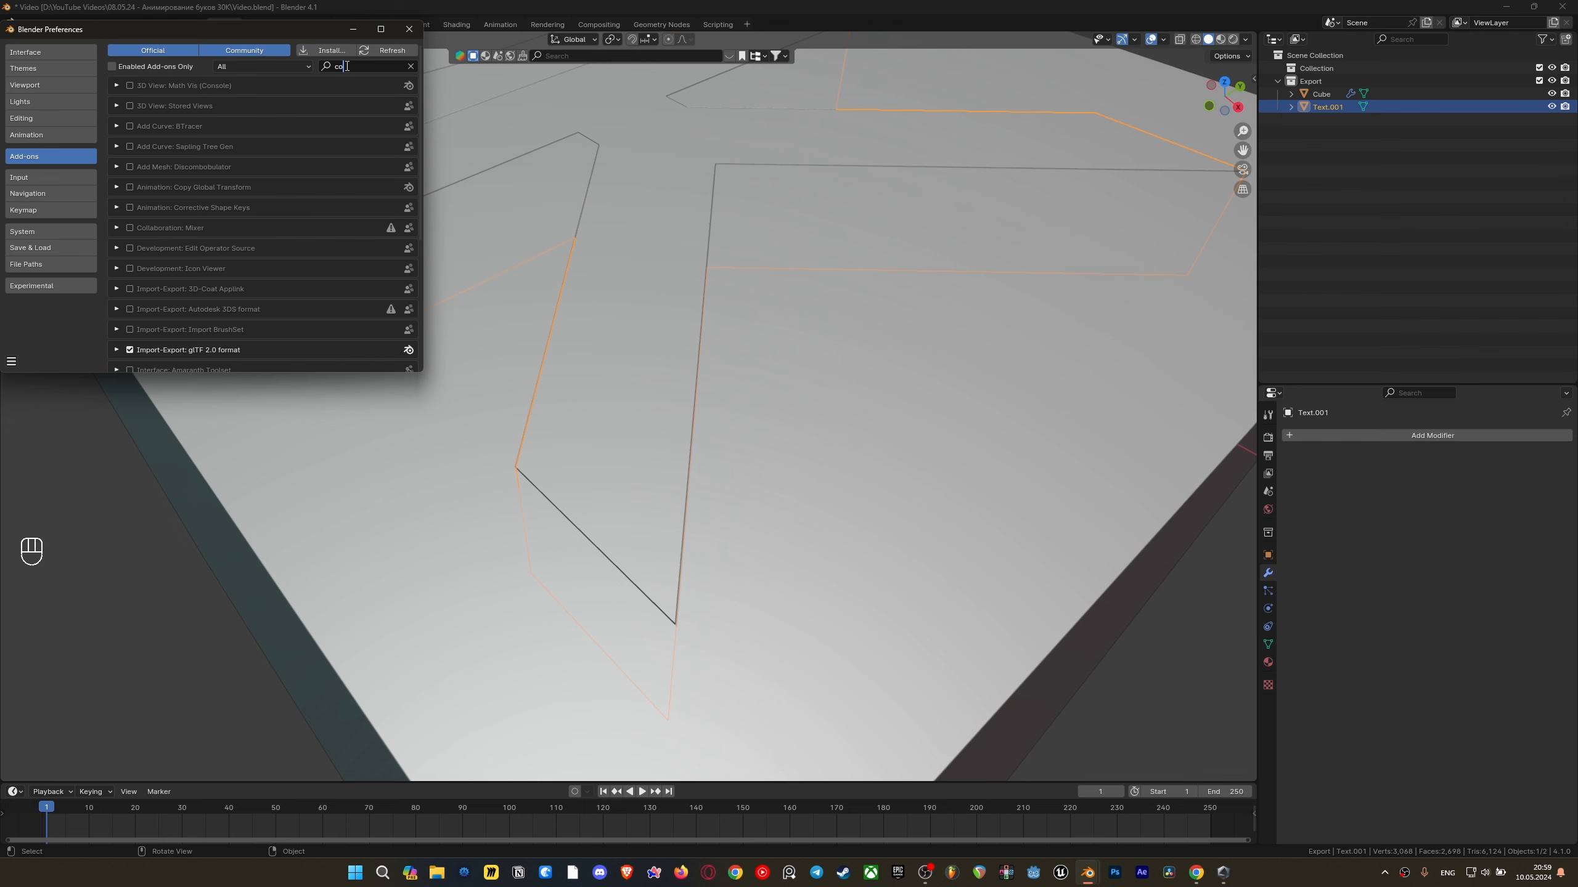
type("p")
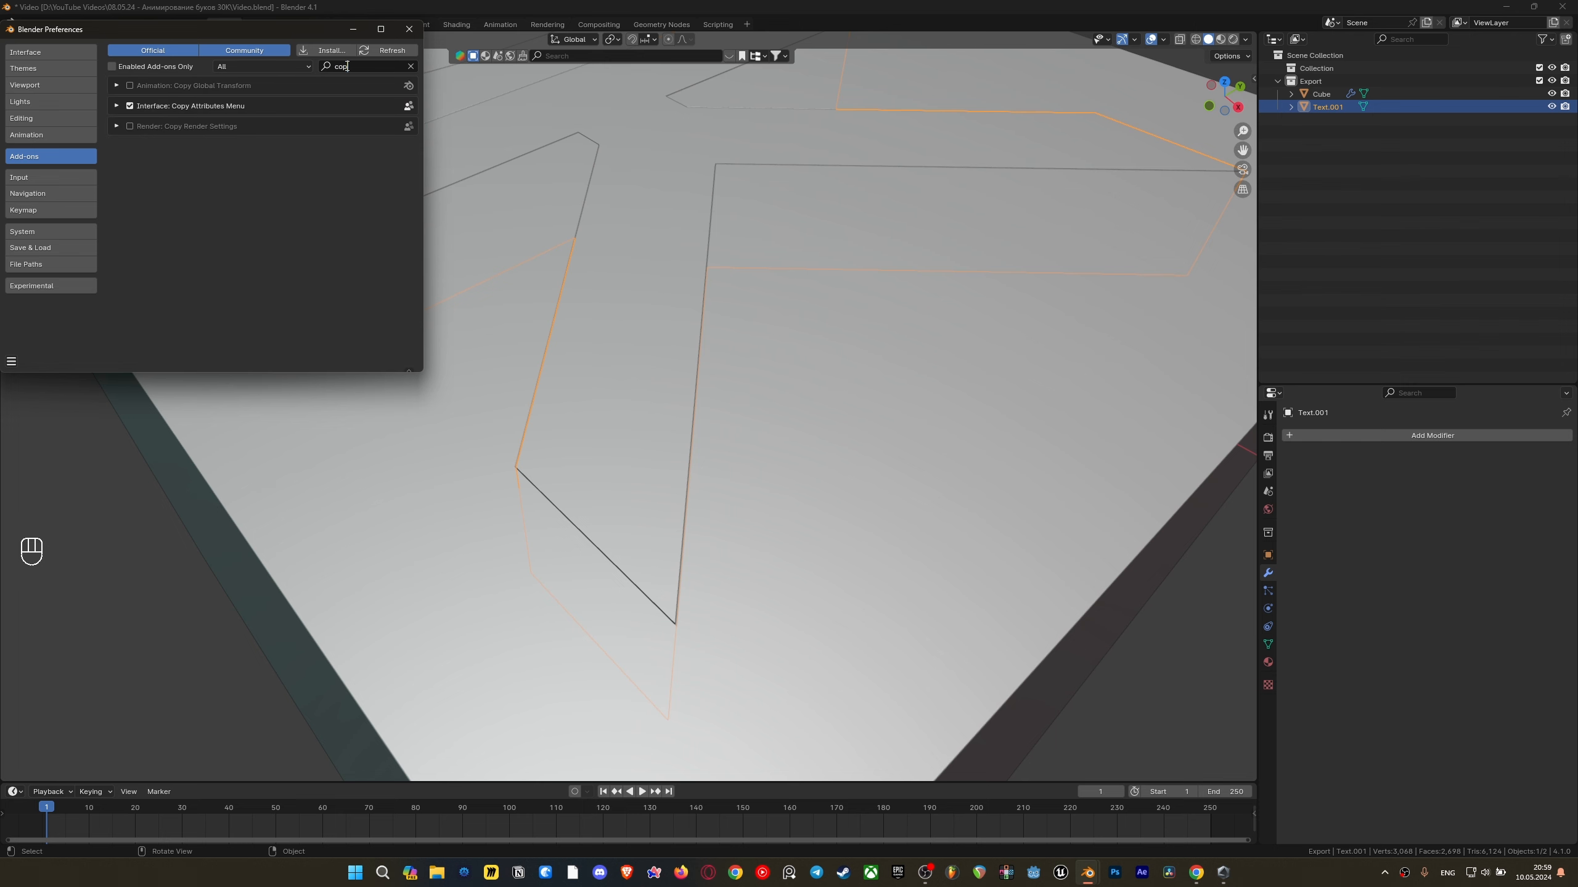
left_click(408, 35)
Copy the Bevel modifier from the block to the 30K letters mesh using Copy Selected Modifiers
scroll(547, 328, "down", 8)
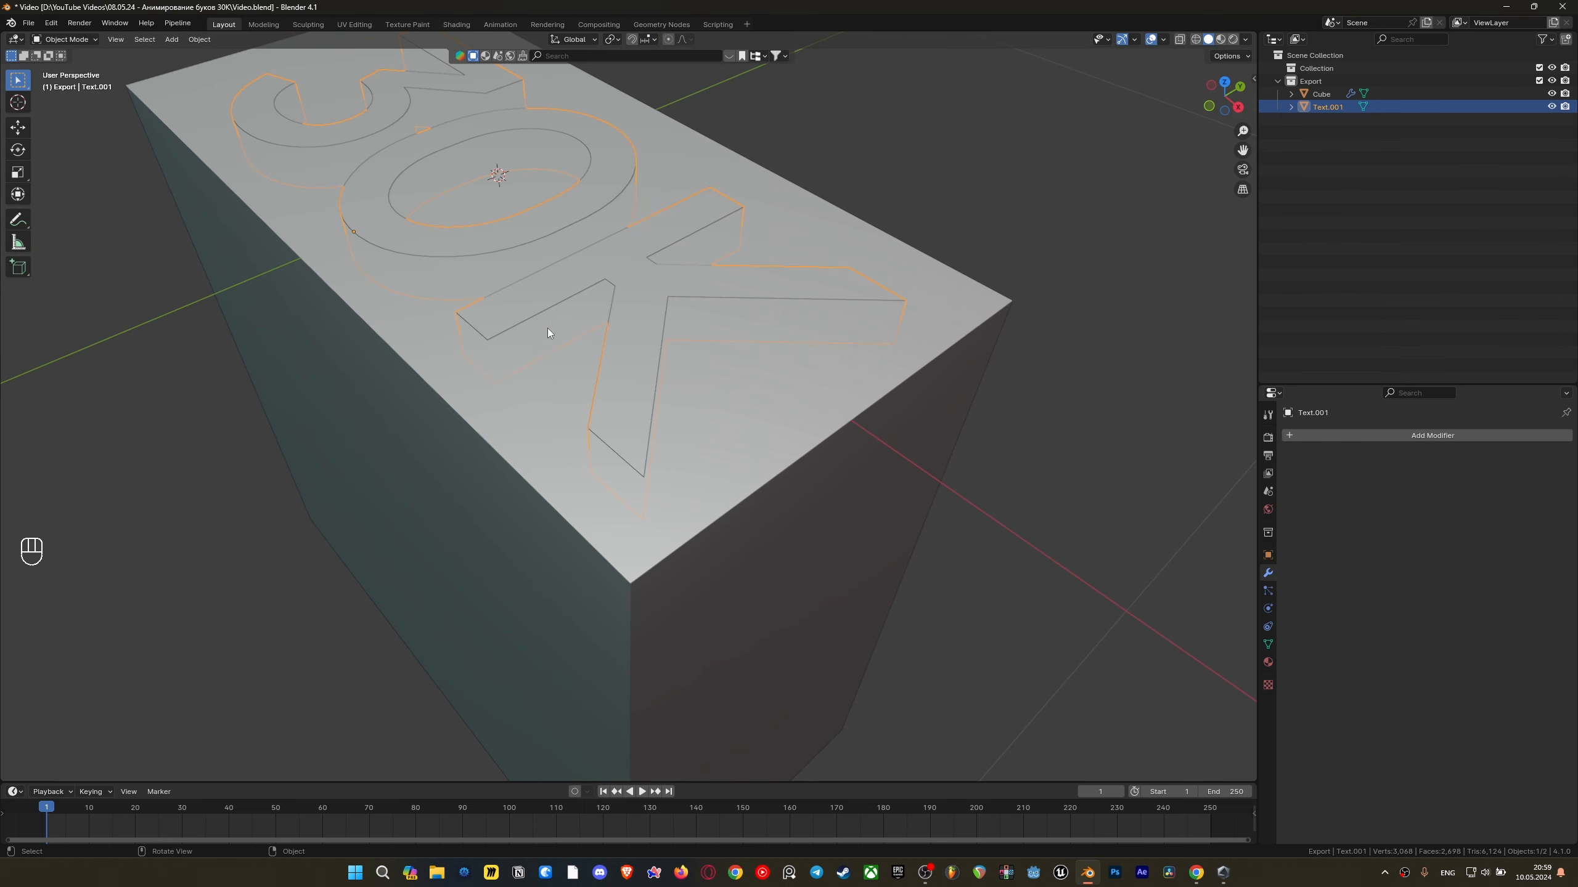
left_click(502, 414)
left_click(597, 372)
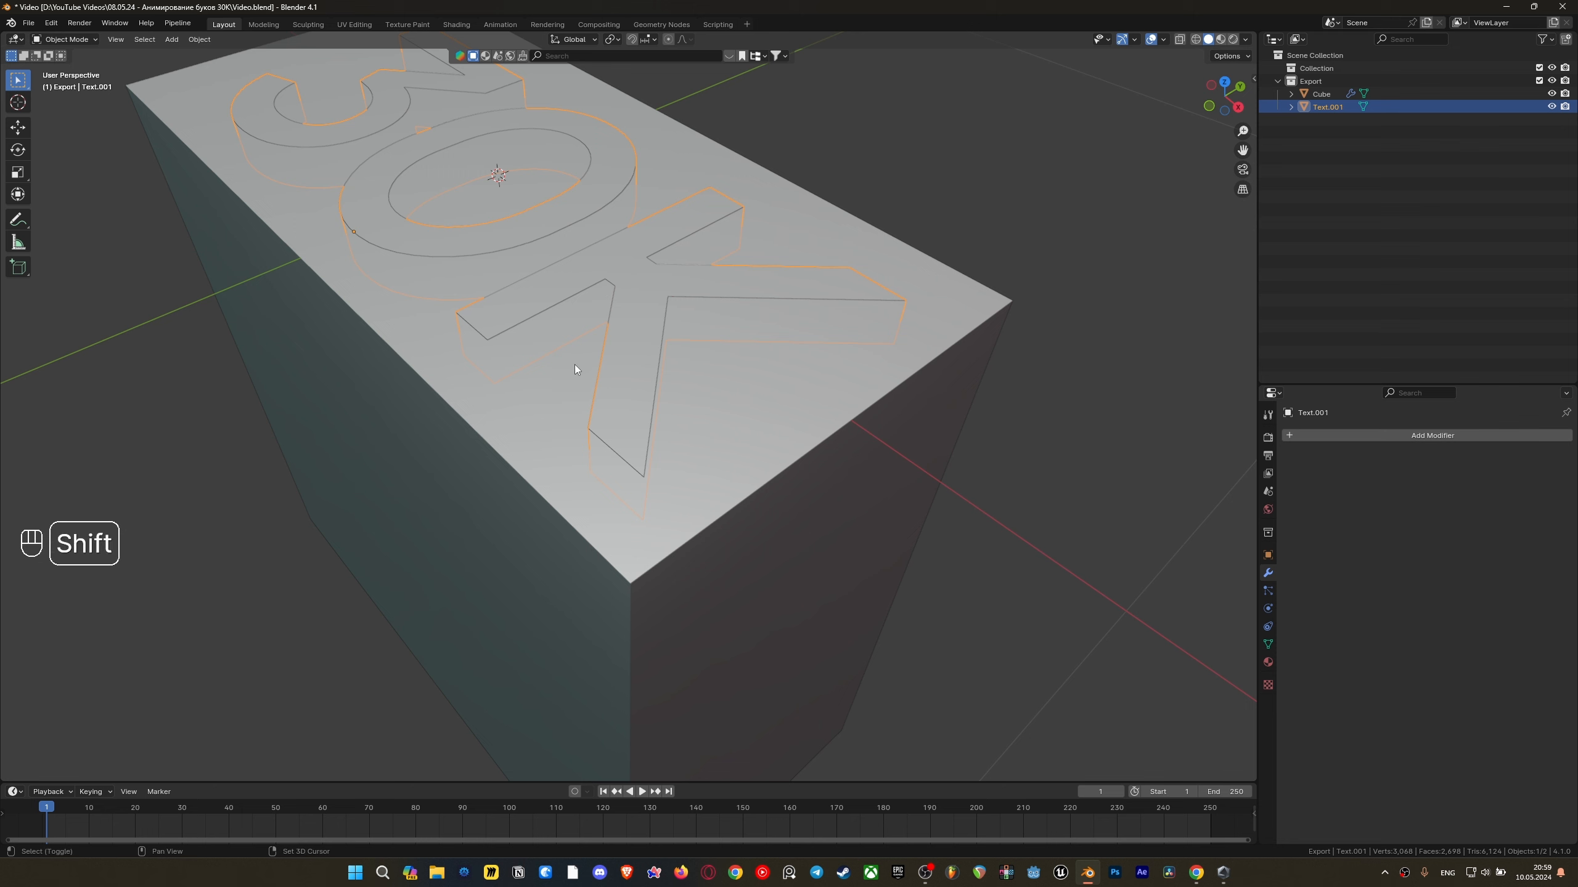
left_click(545, 403, "shift")
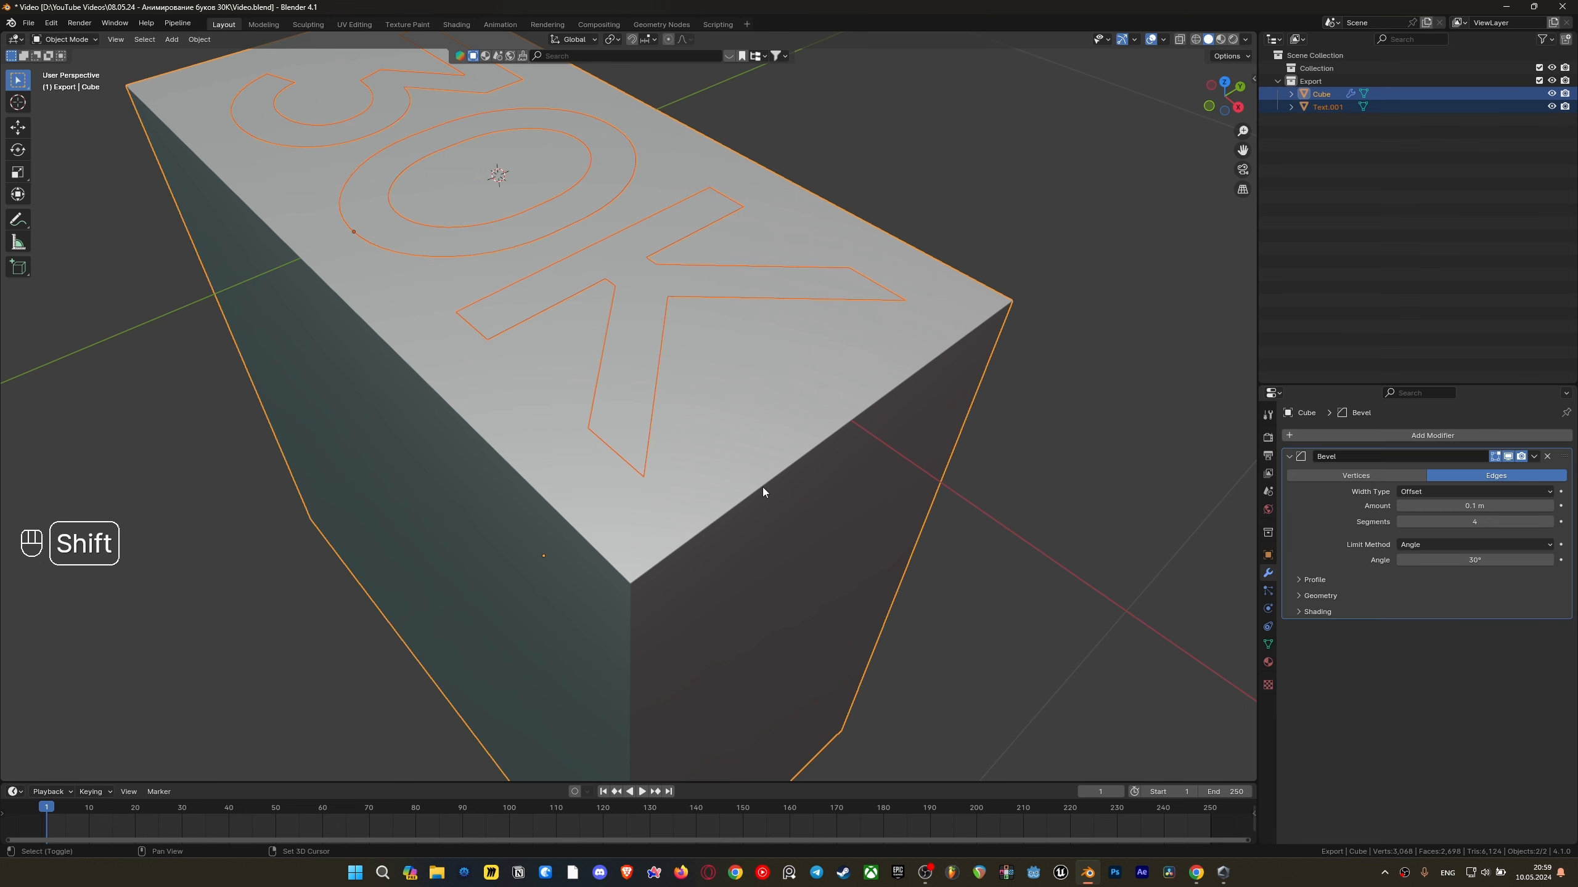
key("ctrl+c")
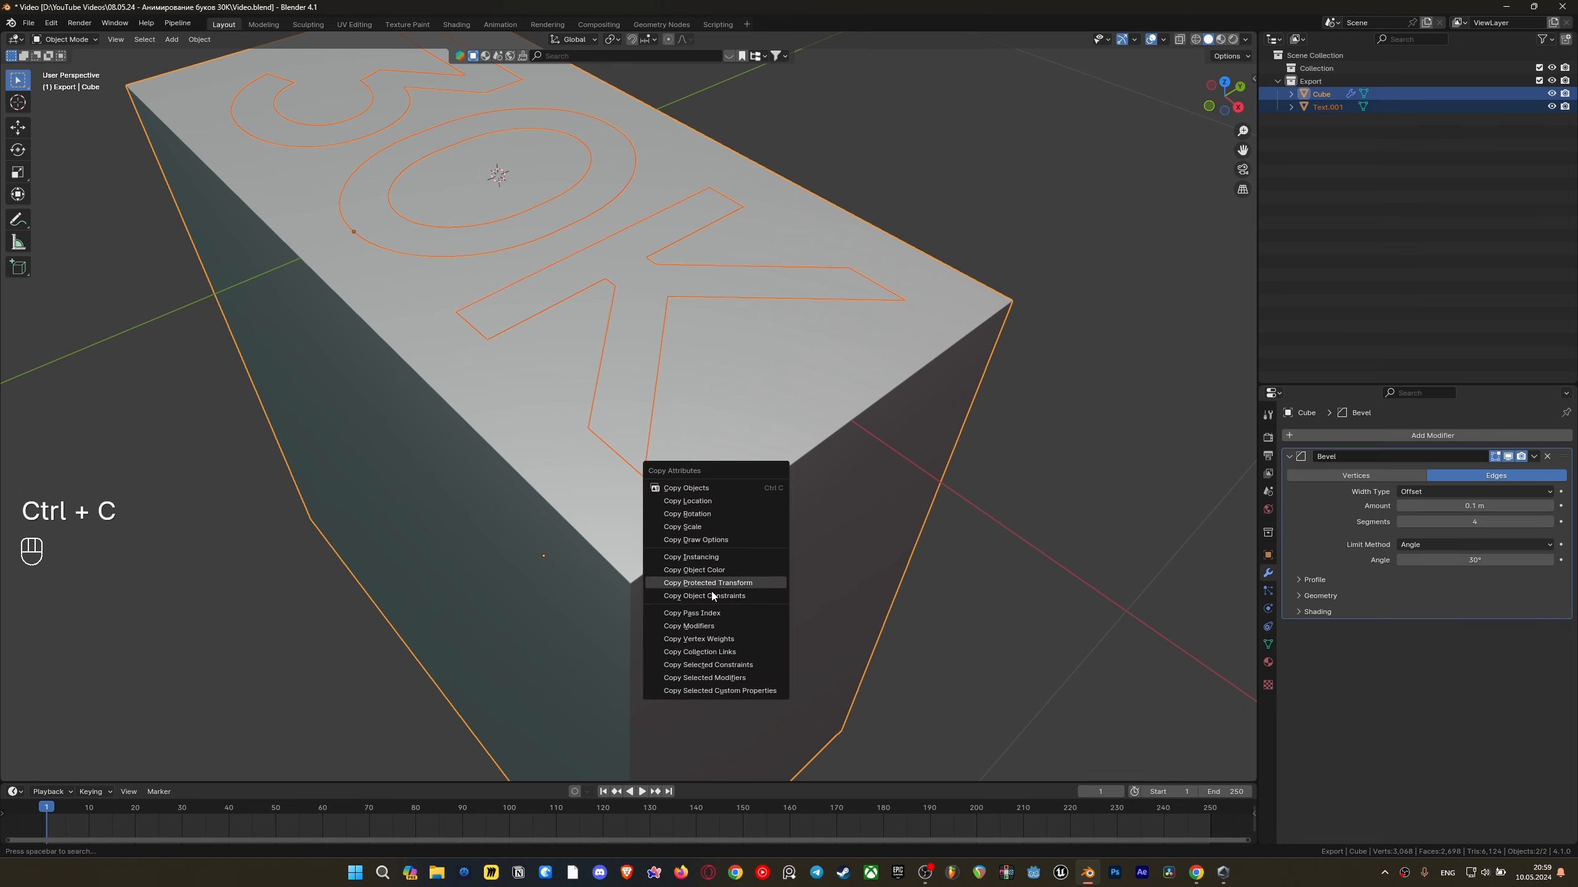
left_click(687, 678)
left_click(740, 678)
left_click(695, 697)
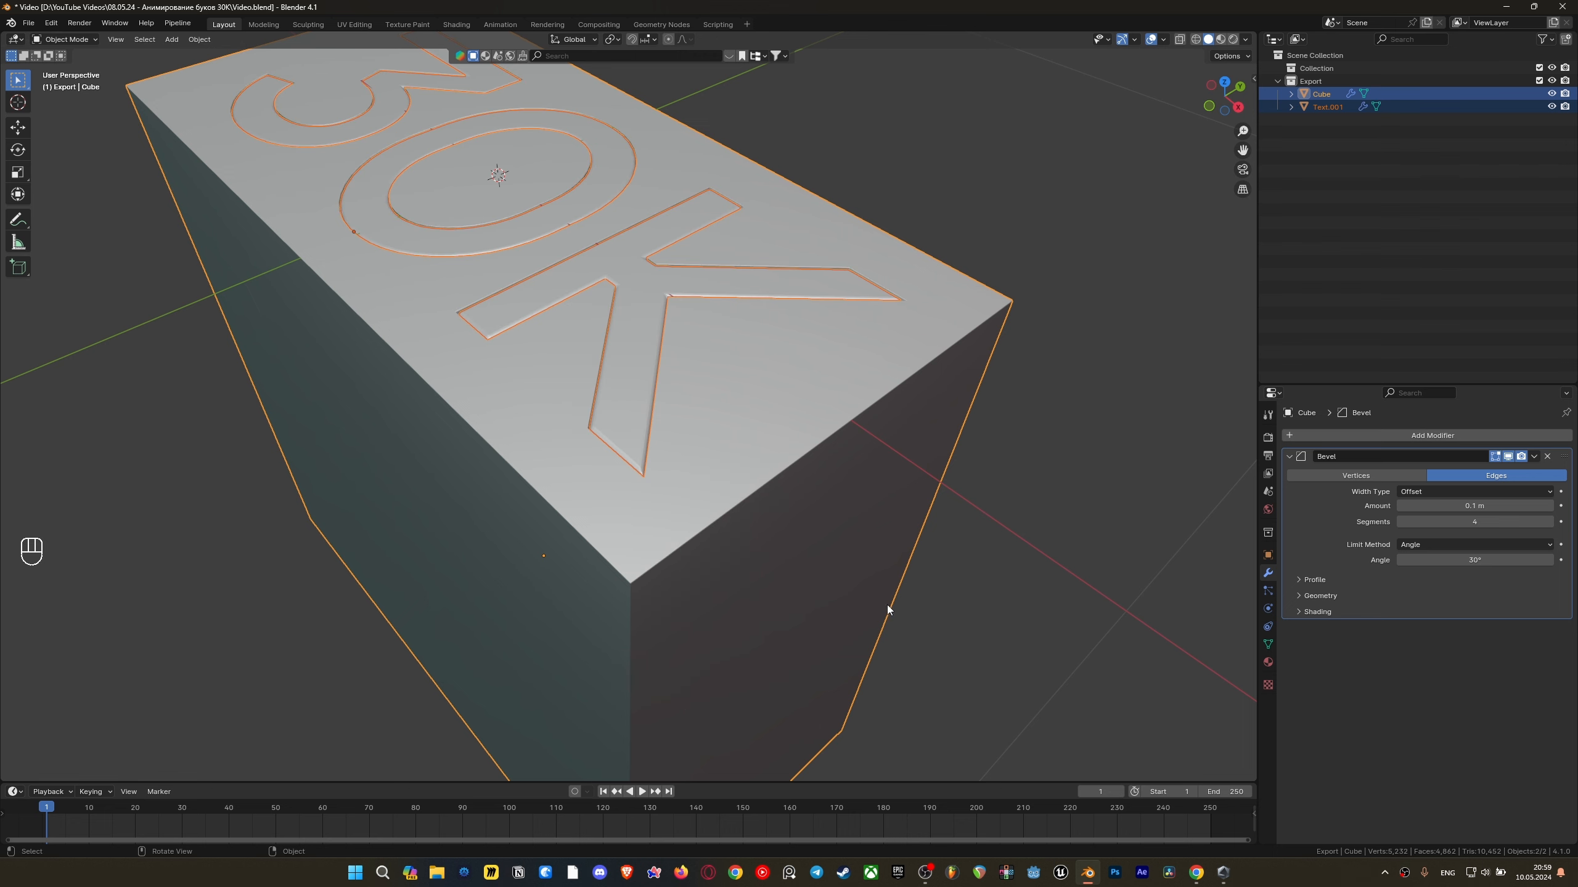
Select the beveled 30K letters mesh and apply its object transform
left_click(700, 482)
scroll(701, 481, "up", 4)
left_click(659, 456)
middle_click_drag(658, 456, 650, 437)
scroll(651, 436, "down", 3)
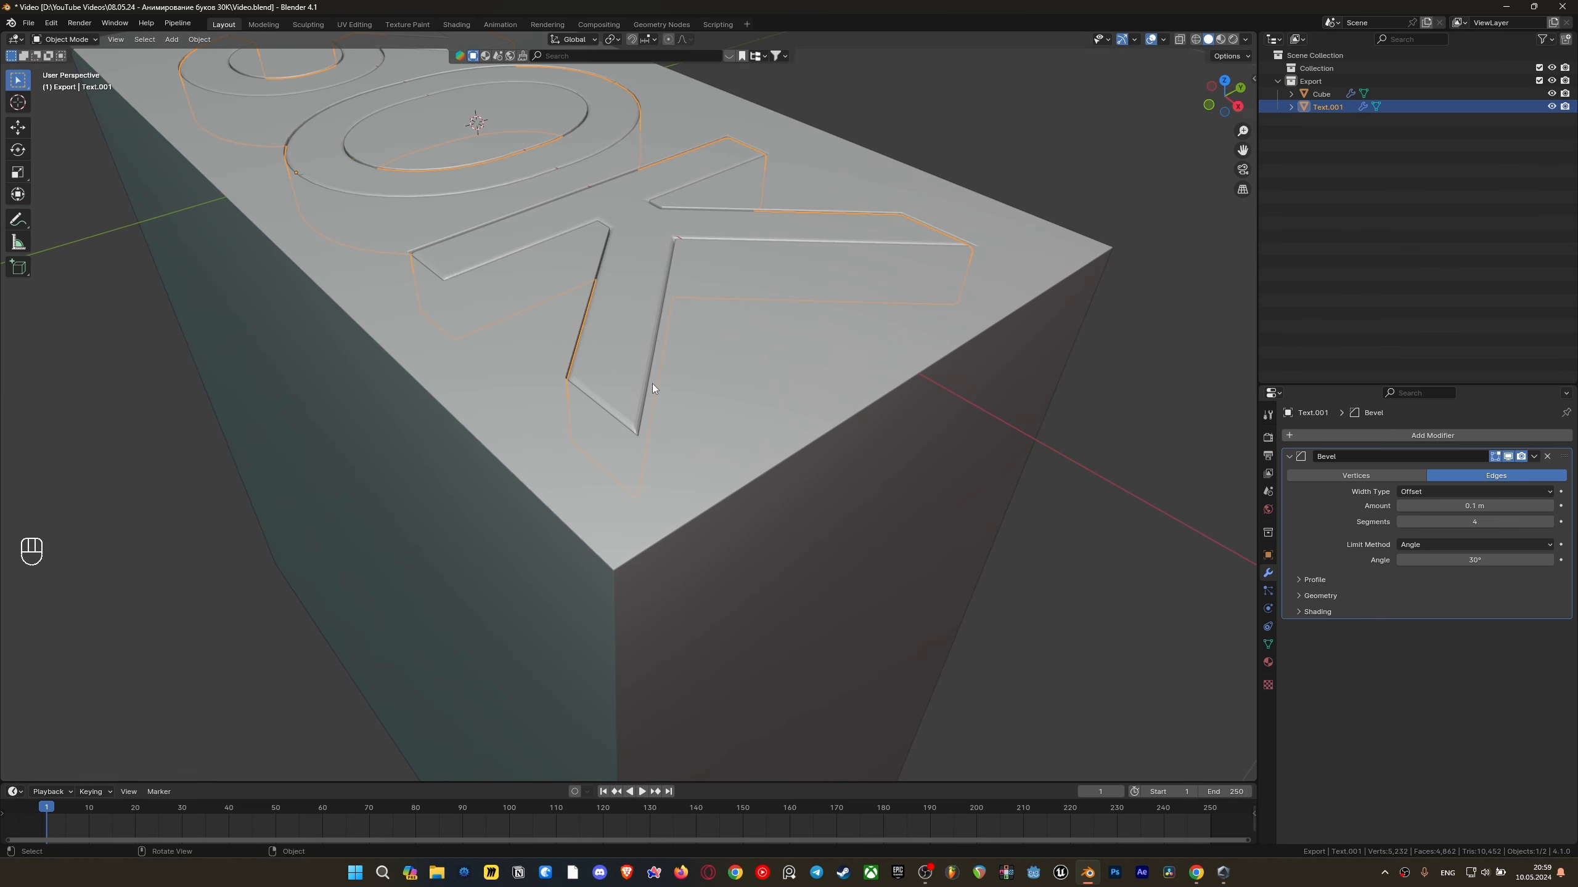
key("ctrl+a")
left_click(616, 412)
scroll(618, 404, "up", 3)
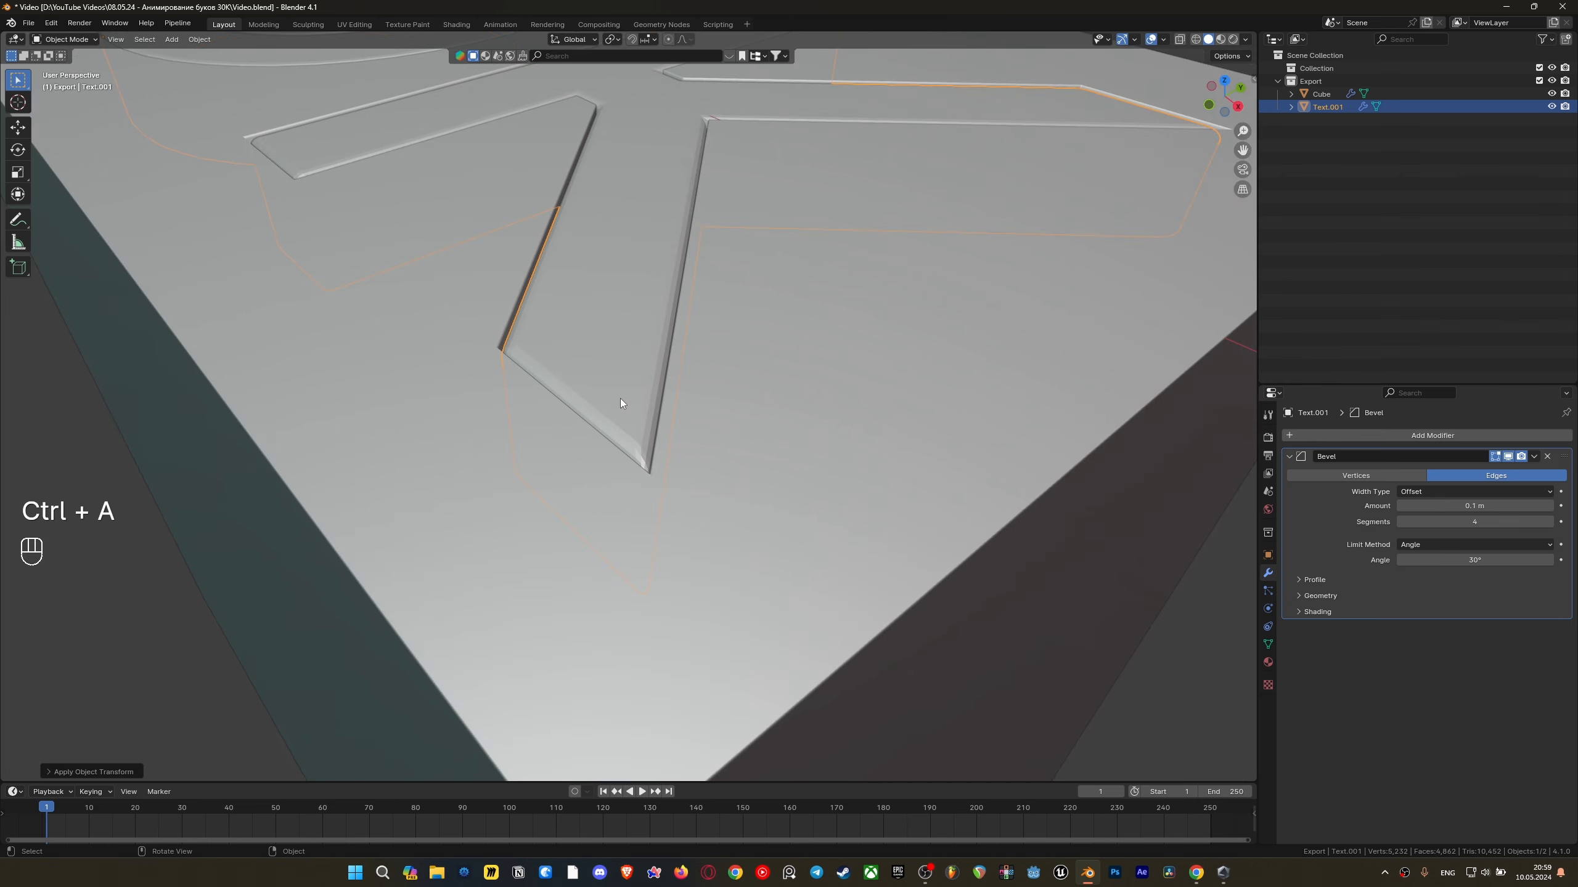
Set the bevel amount on the 30K letters mesh to 0.003 m
scroll(620, 398, "down", 4)
middle_click_drag(631, 326, 570, 313)
scroll(692, 329, "down", 2)
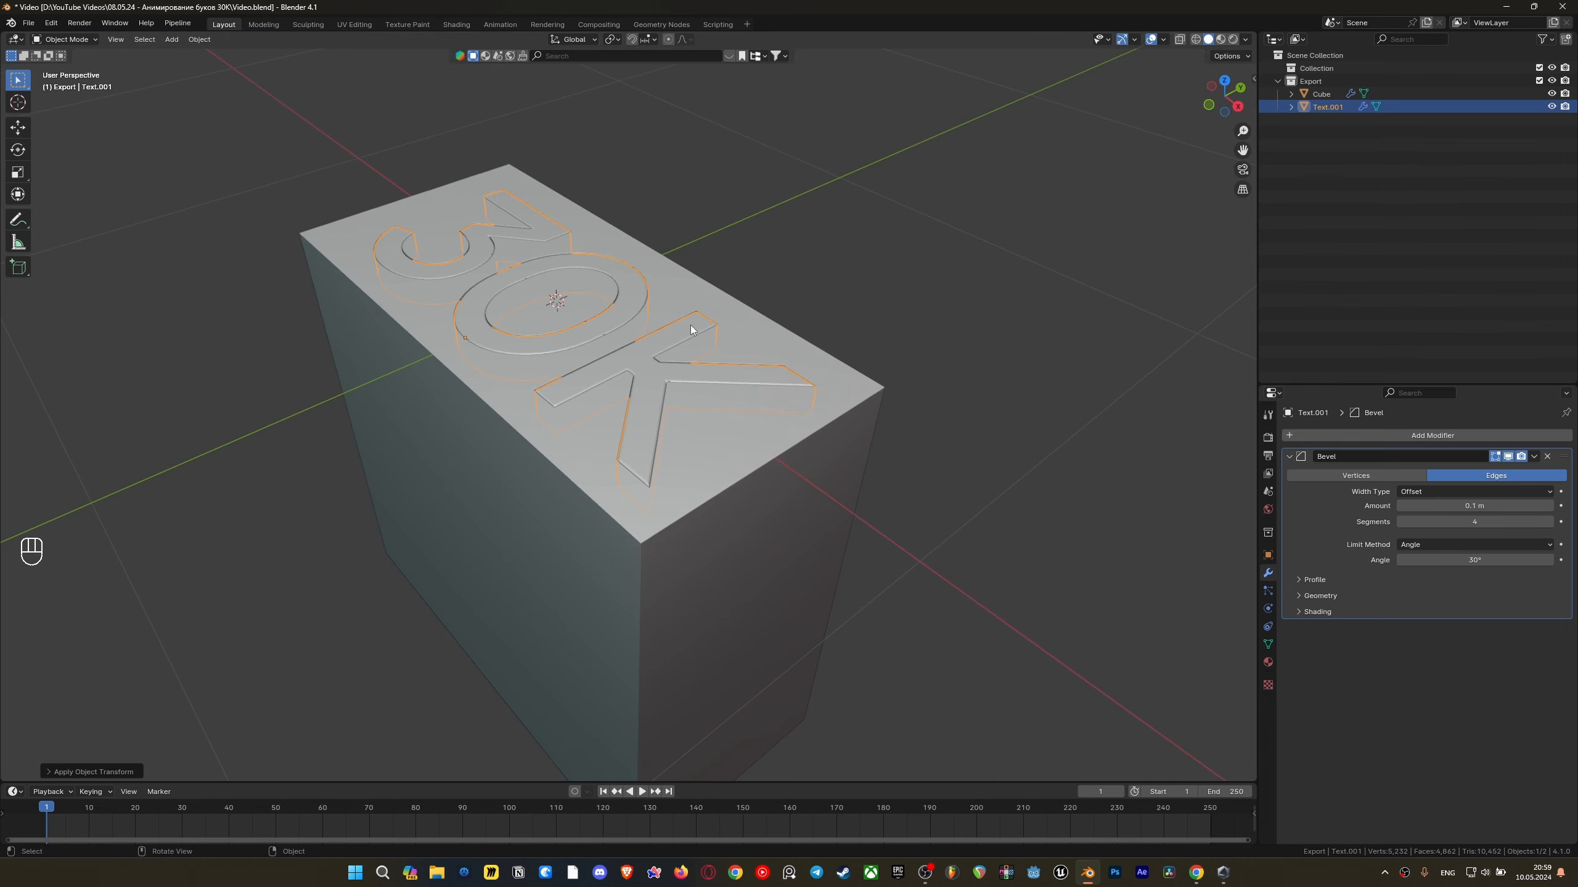
scroll(691, 330, "up", 6)
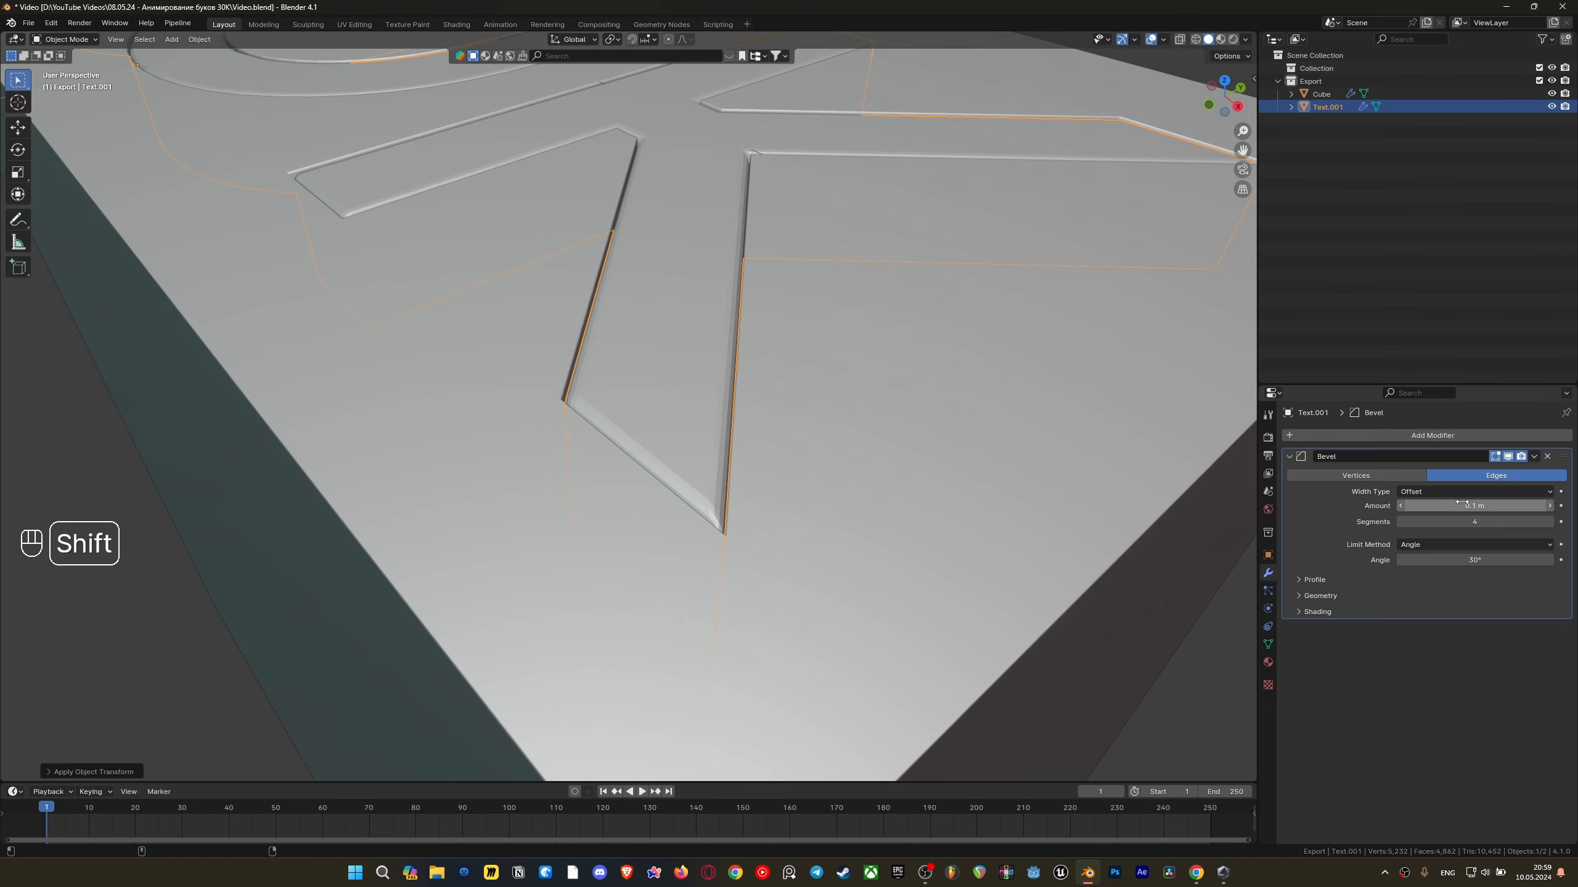
left_click_drag(1468, 507, 1459, 507, "shift")
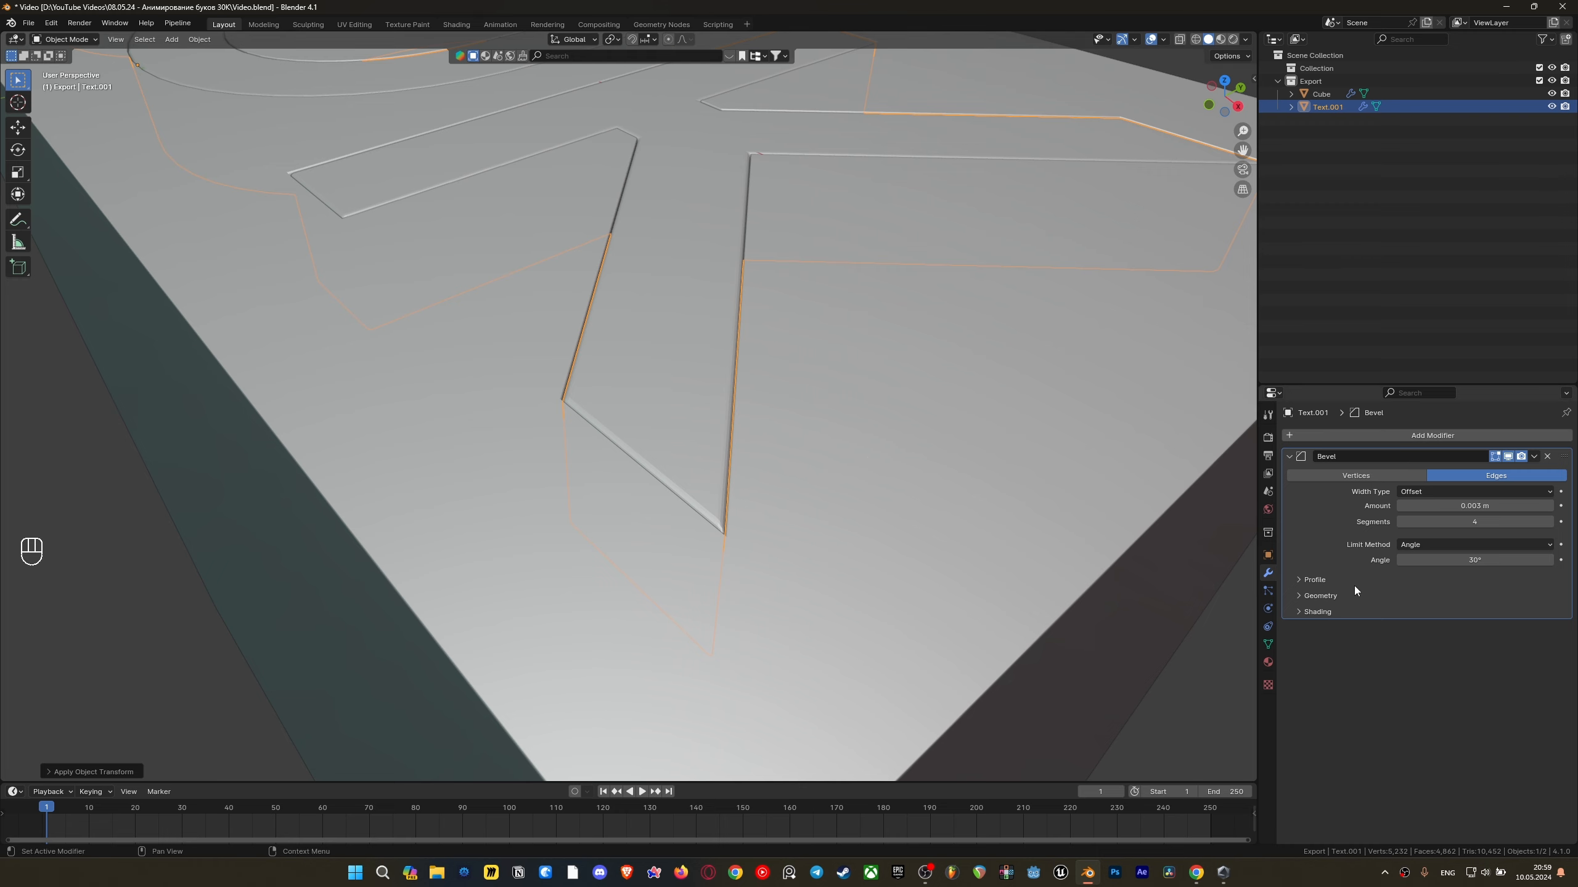
Set the outer miter of the letters' Bevel modifier to Arc
left_click(1305, 596)
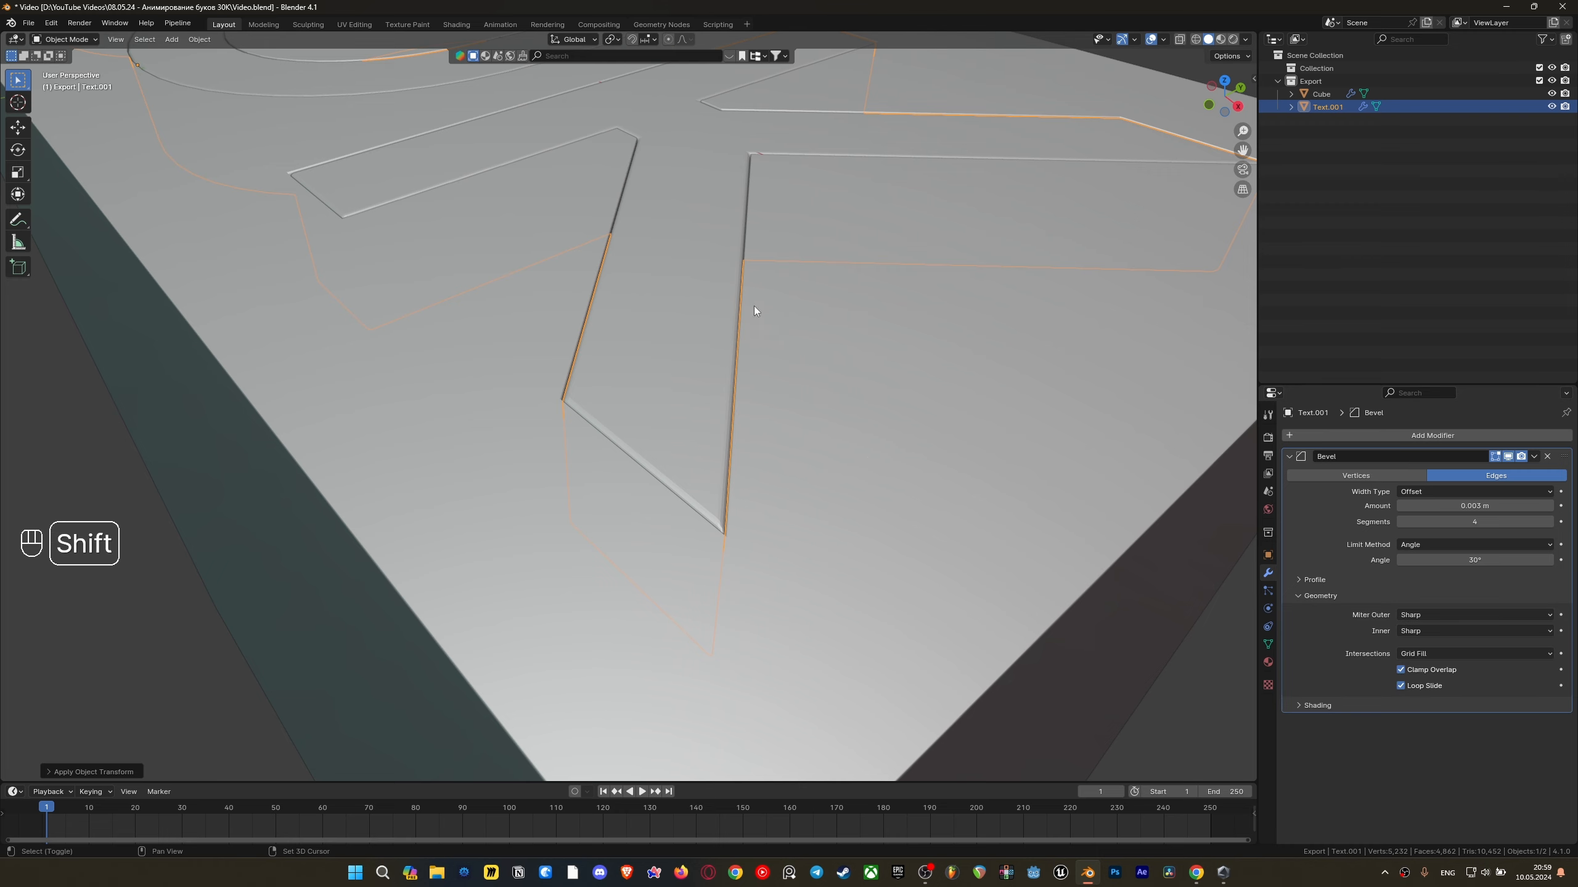
middle_click_drag(696, 236, 936, 626, "shift")
scroll(870, 499, "up", 4)
middle_click_drag(628, 332, 878, 649, "shift")
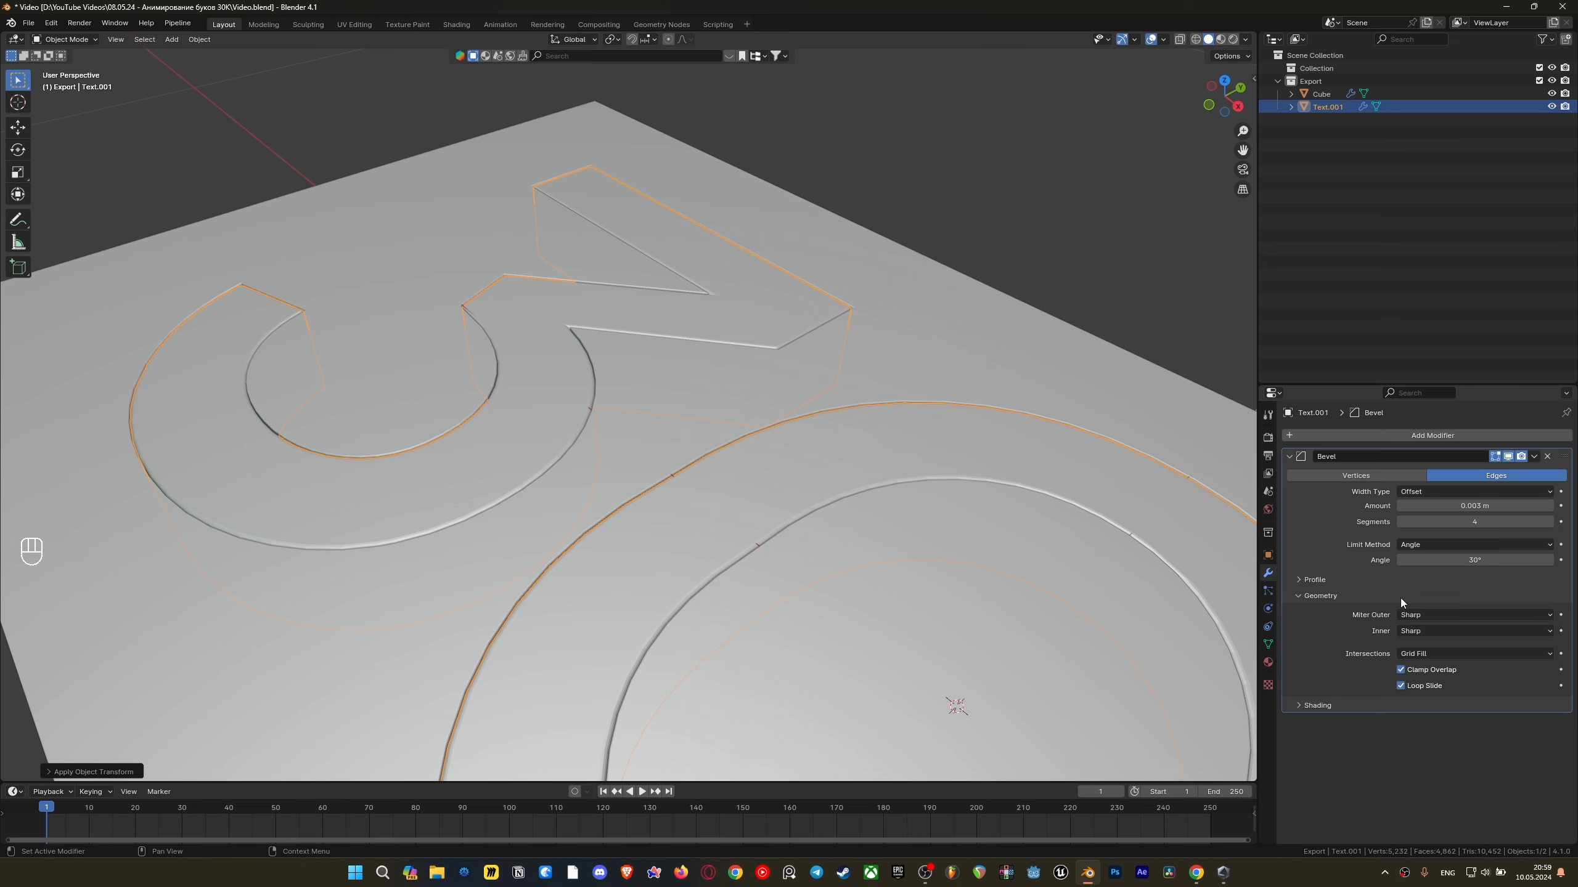
left_click(1409, 614)
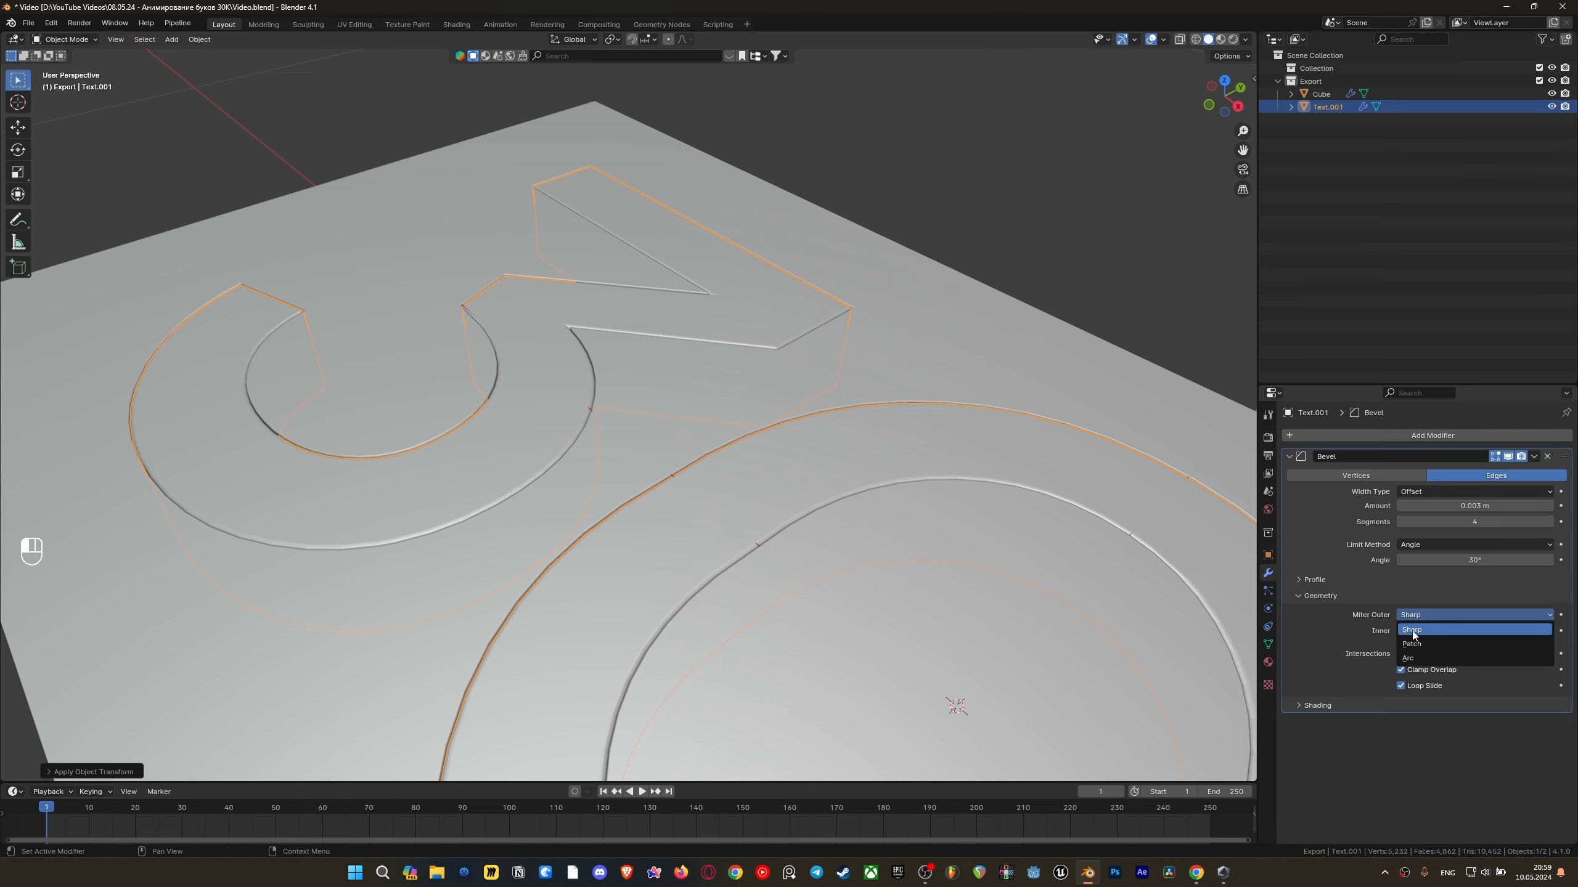
left_click(1415, 656)
Examine the beveled edges and corners of the 3 and K letters up close
middle_click_drag(828, 438, 713, 436)
scroll(932, 432, "up", 3)
scroll(713, 436, "down", 5)
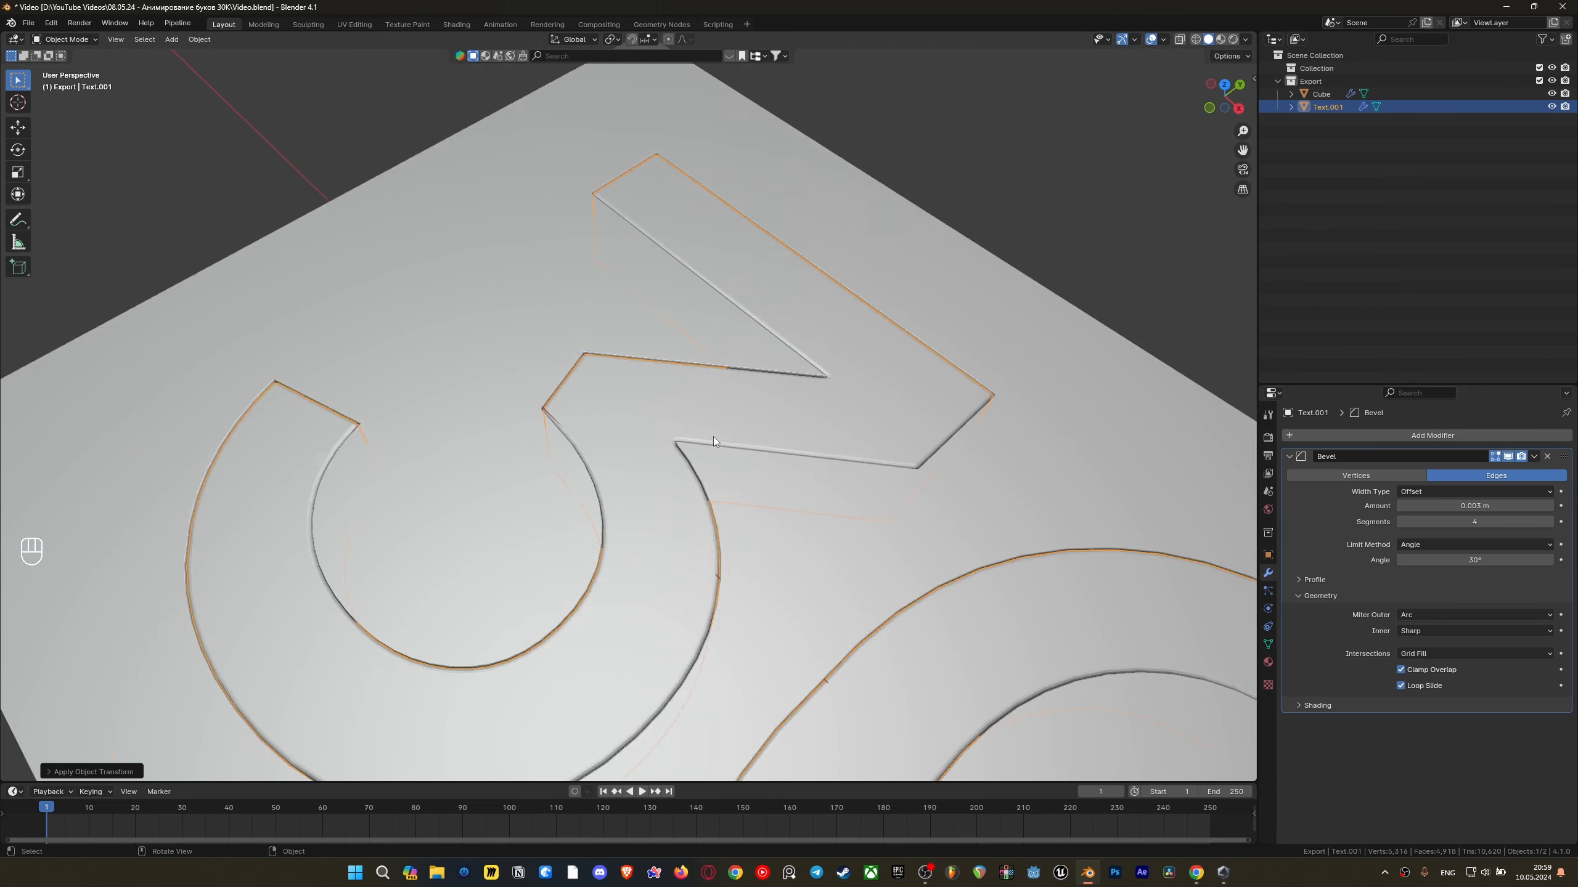
scroll(725, 484, "up", 3)
middle_click_drag(607, 370, 753, 512, "shift")
scroll(701, 508, "up", 4)
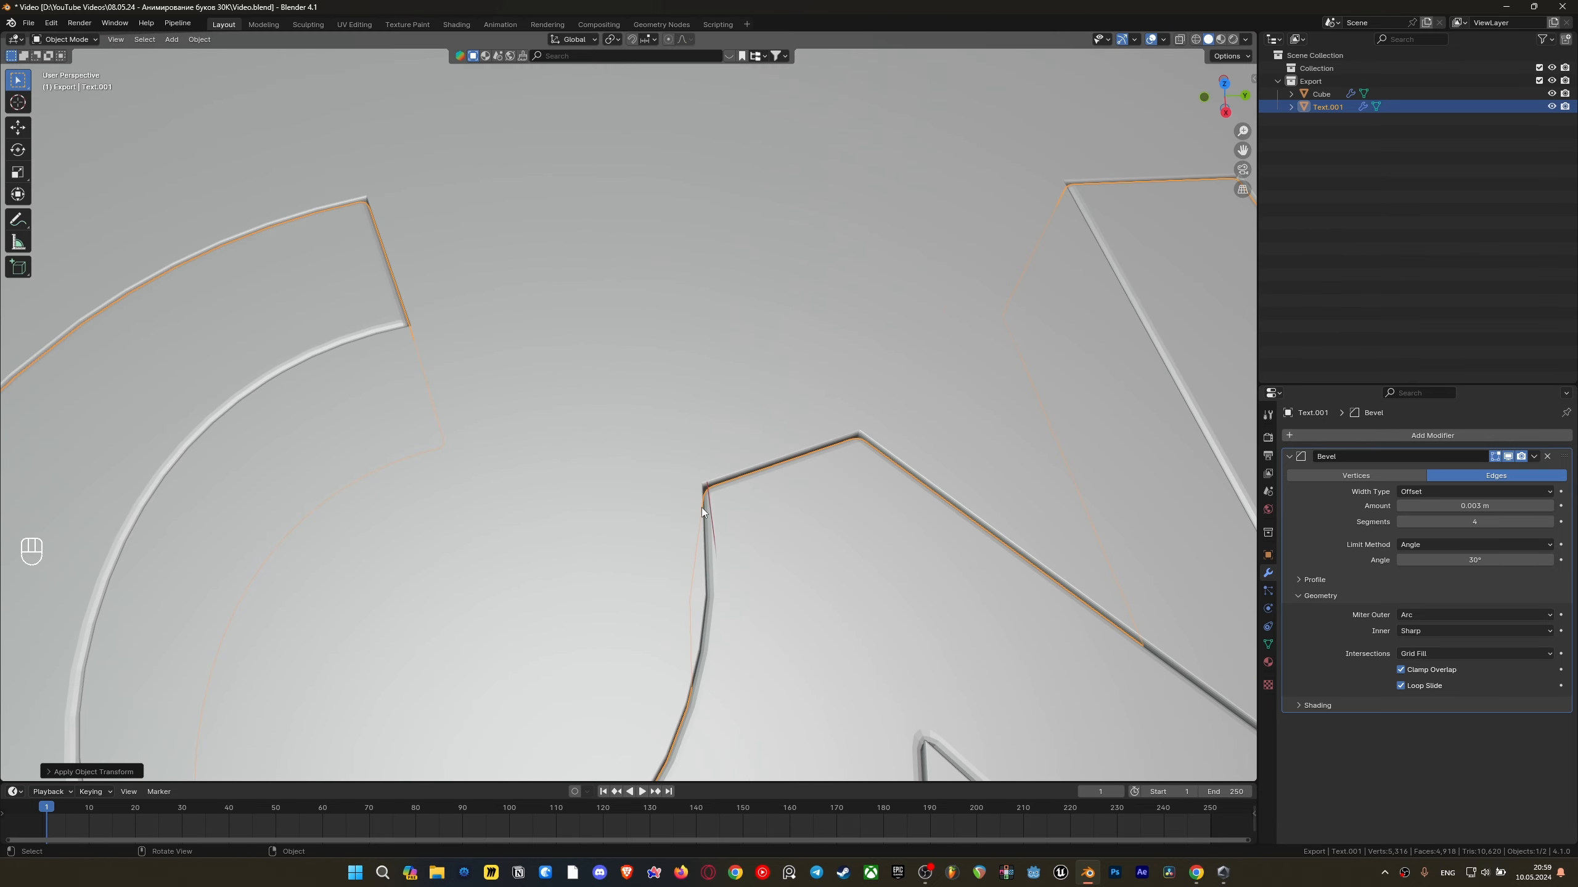
key("g")
right_click(924, 496)
scroll(902, 496, "down", 8)
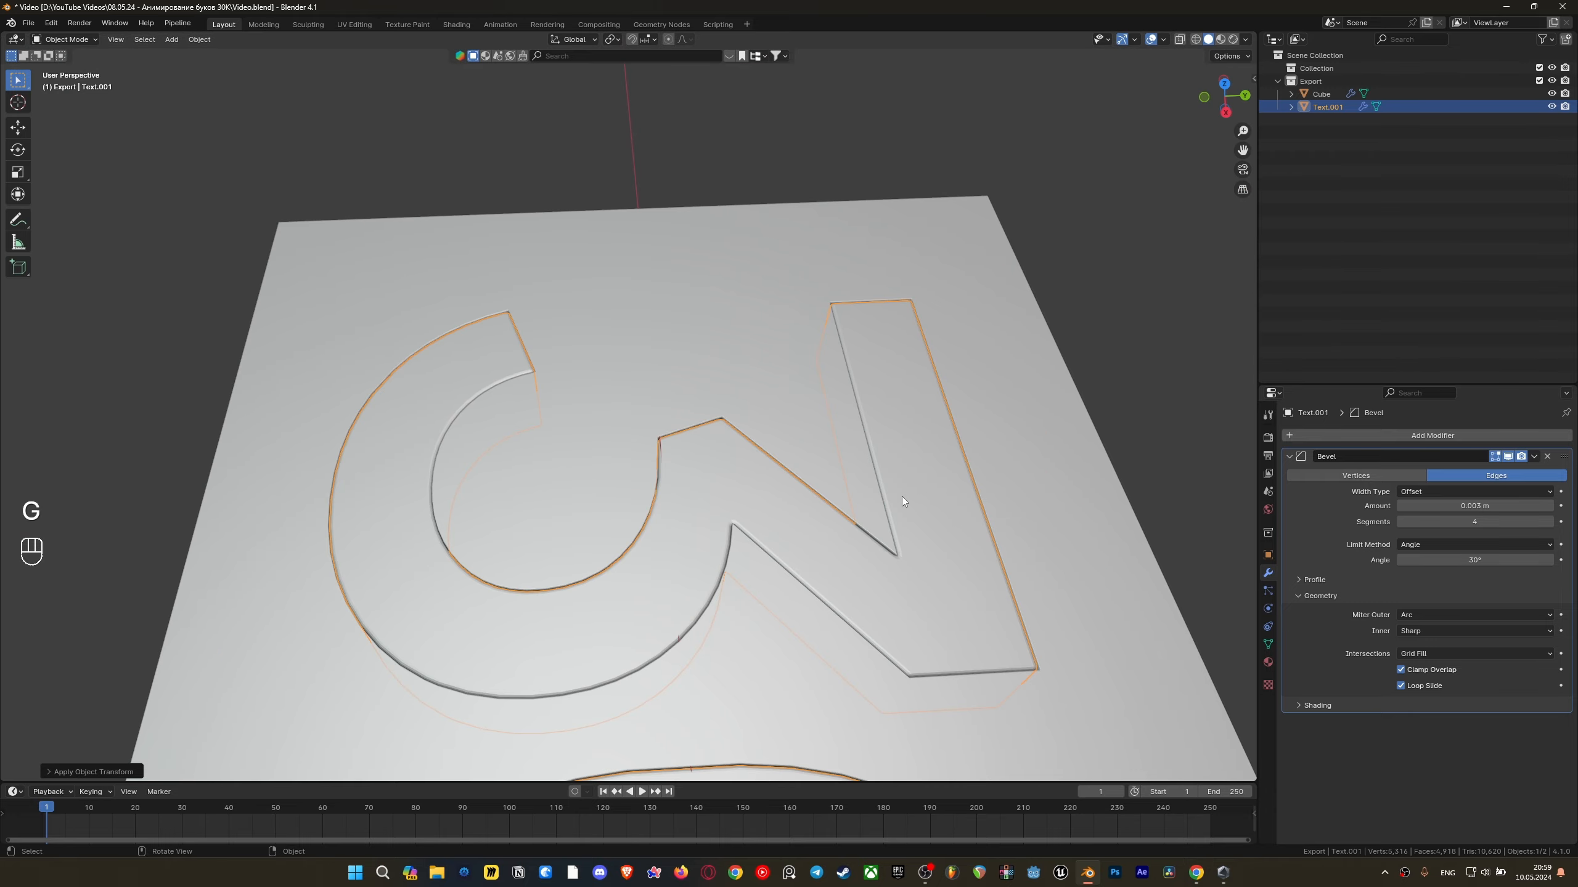
key("Tab")
middle_click_drag(721, 532, 709, 425)
key("Tab")
scroll(725, 425, "up", 4)
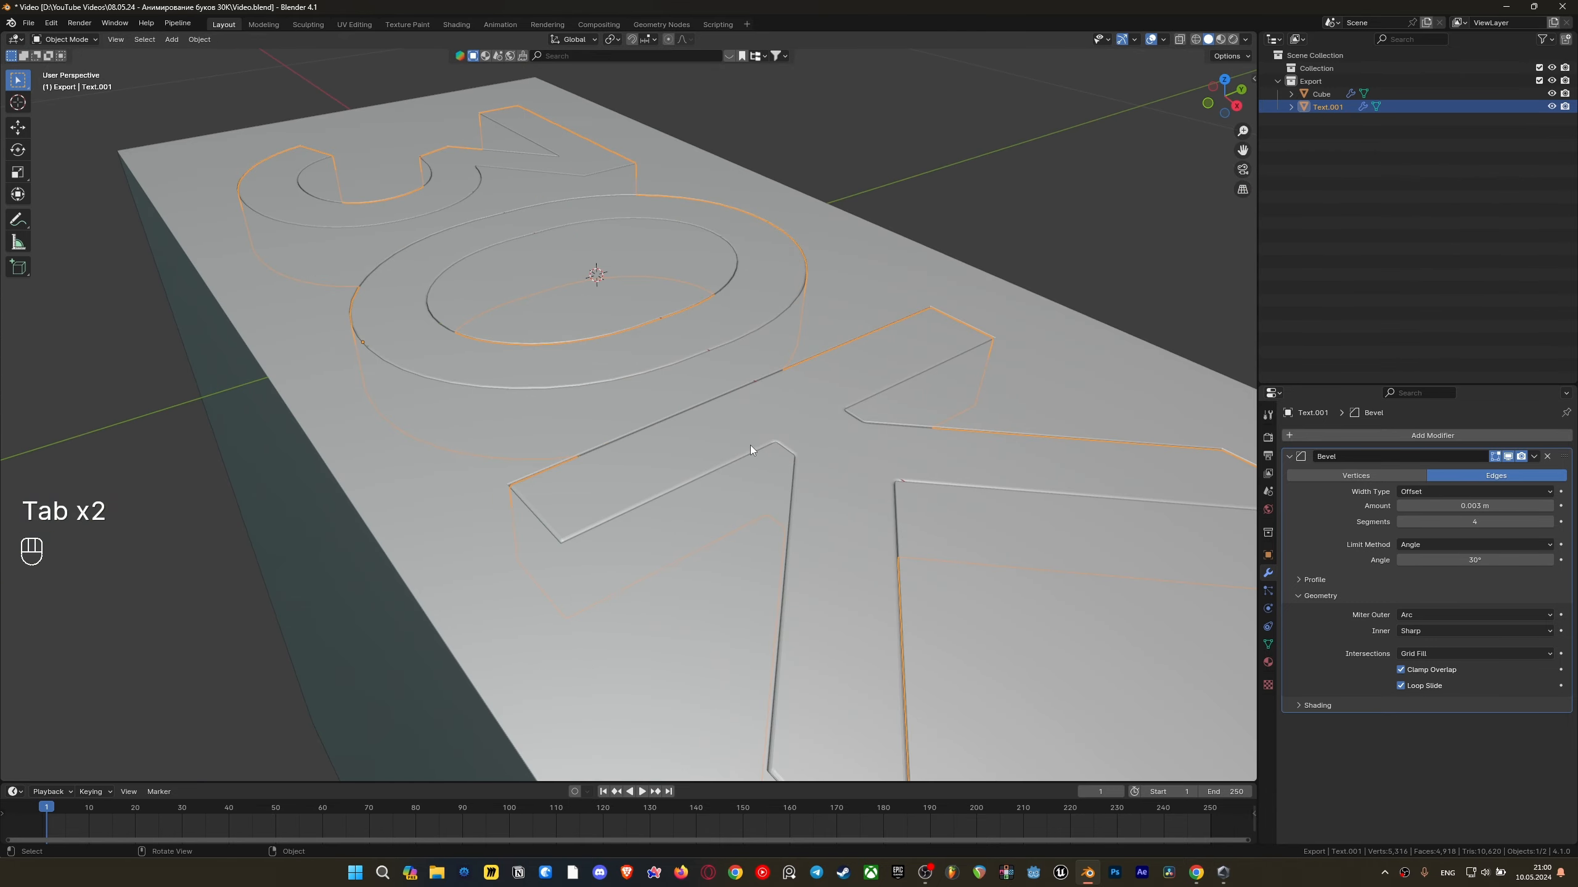
middle_click_drag(816, 468, 743, 451, "shift")
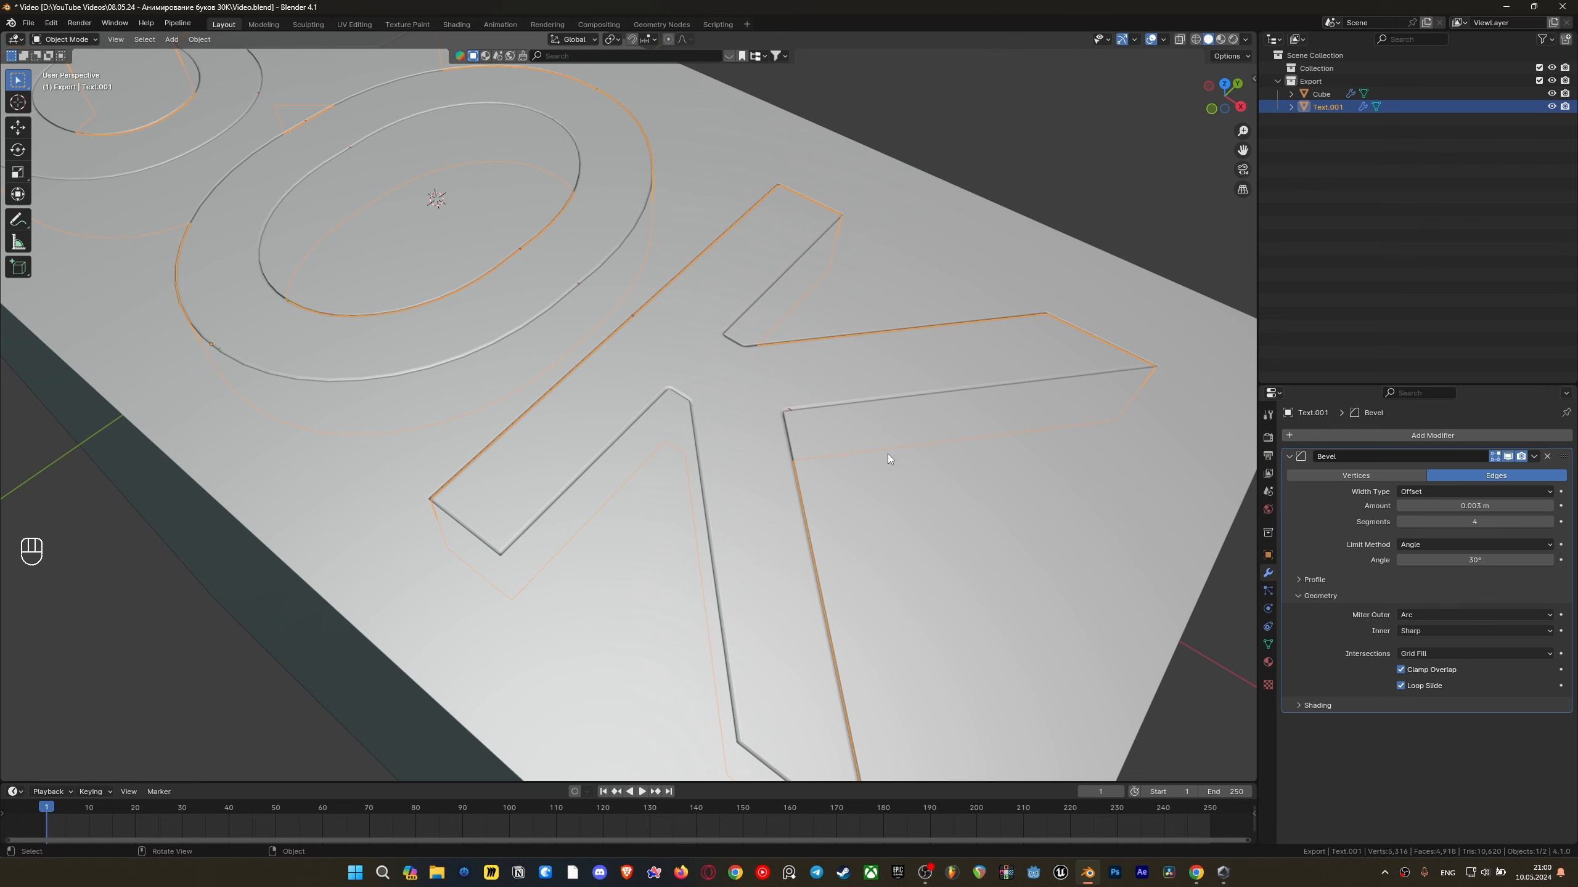
scroll(765, 407, "up", 2)
Add a Smooth by Angle modifier to the 30K letters mesh
right_click(764, 407)
left_click(1364, 435)
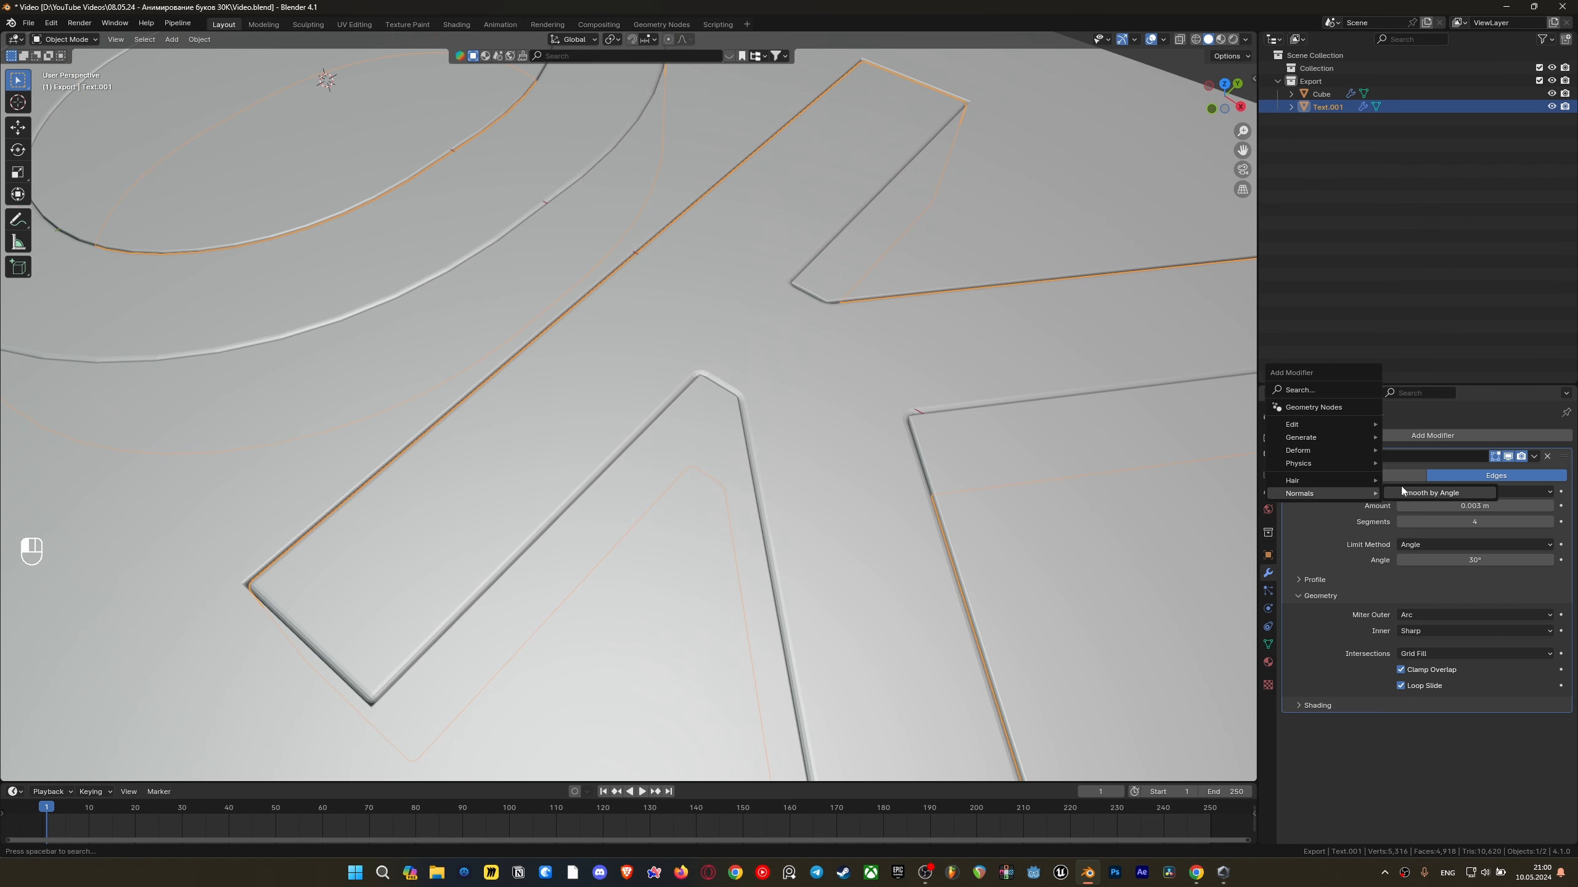
left_click(1407, 493)
scroll(769, 386, "up", 3)
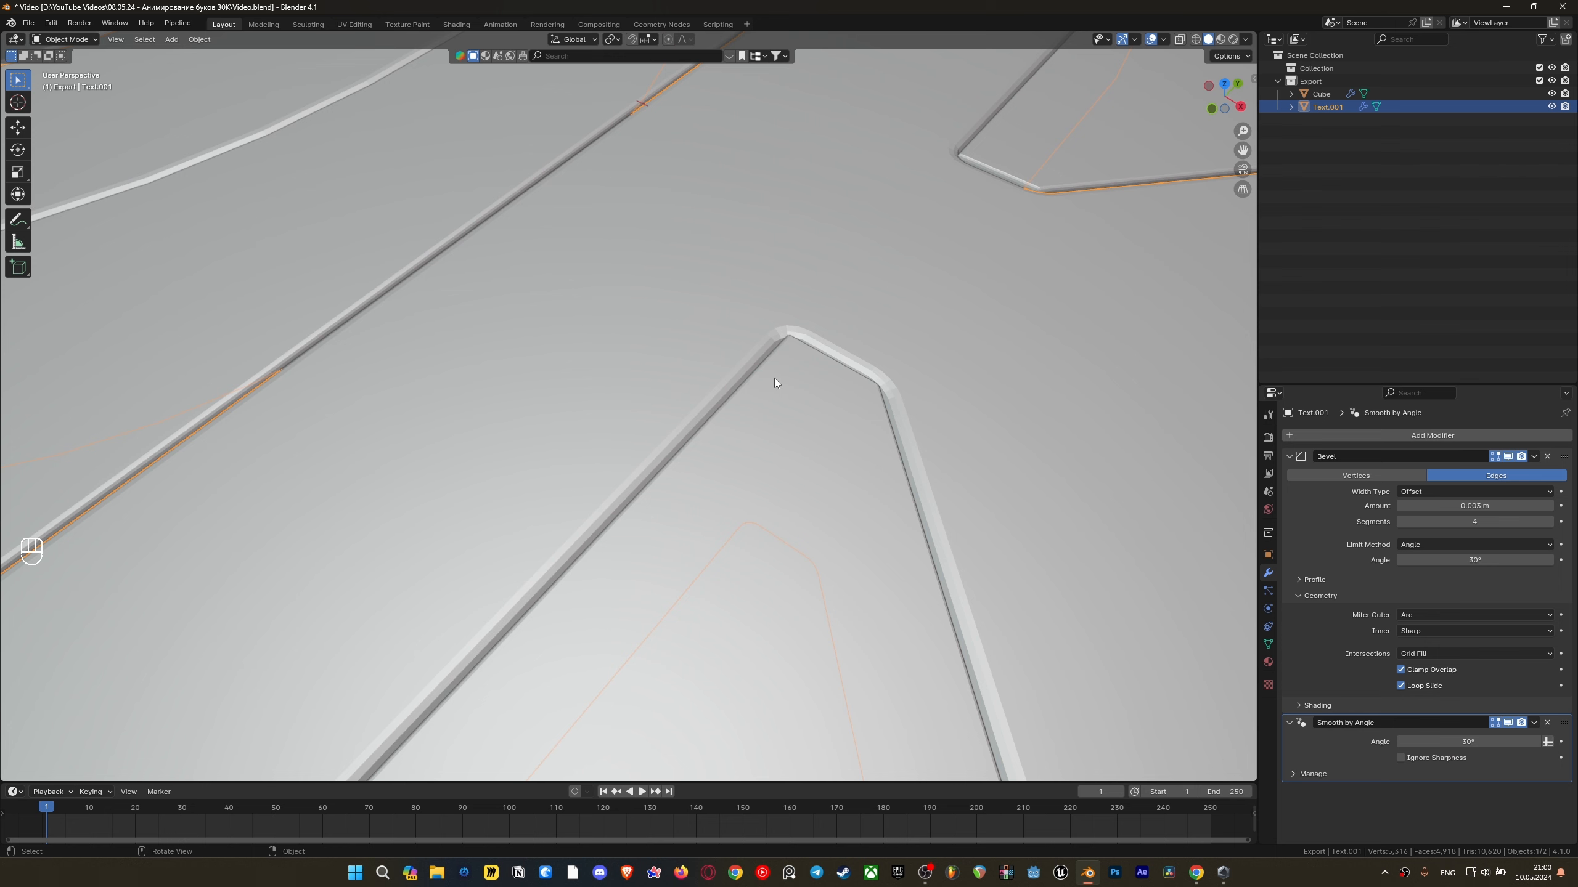
scroll(774, 377, "down", 3)
Apply Shade Smooth to the 30K letters mesh
right_click(826, 461)
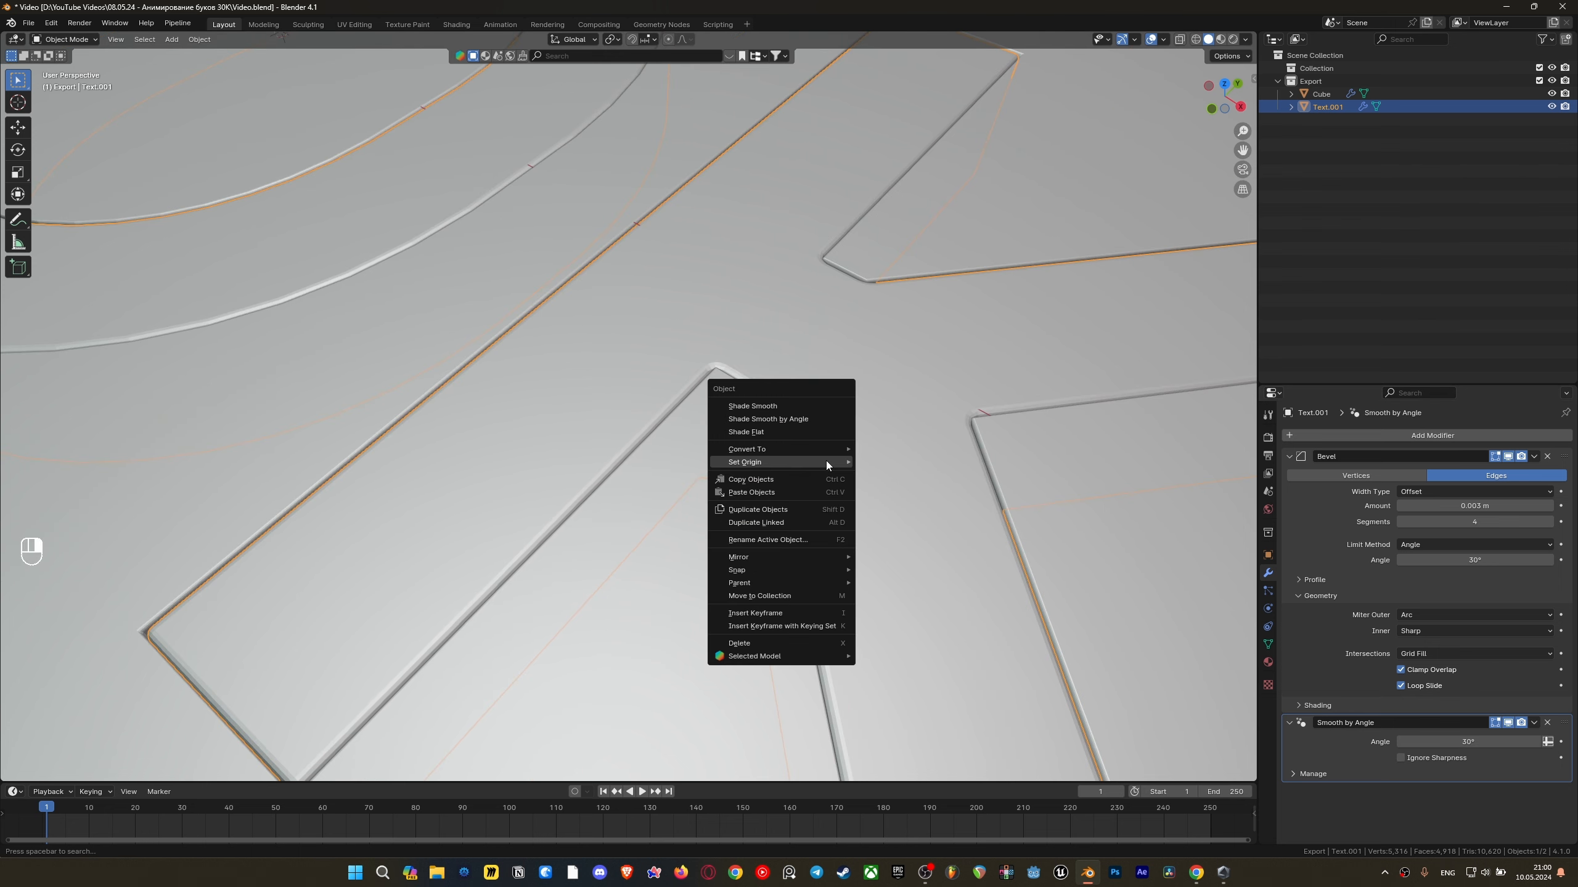
left_click(808, 408)
scroll(809, 449, "down", 2)
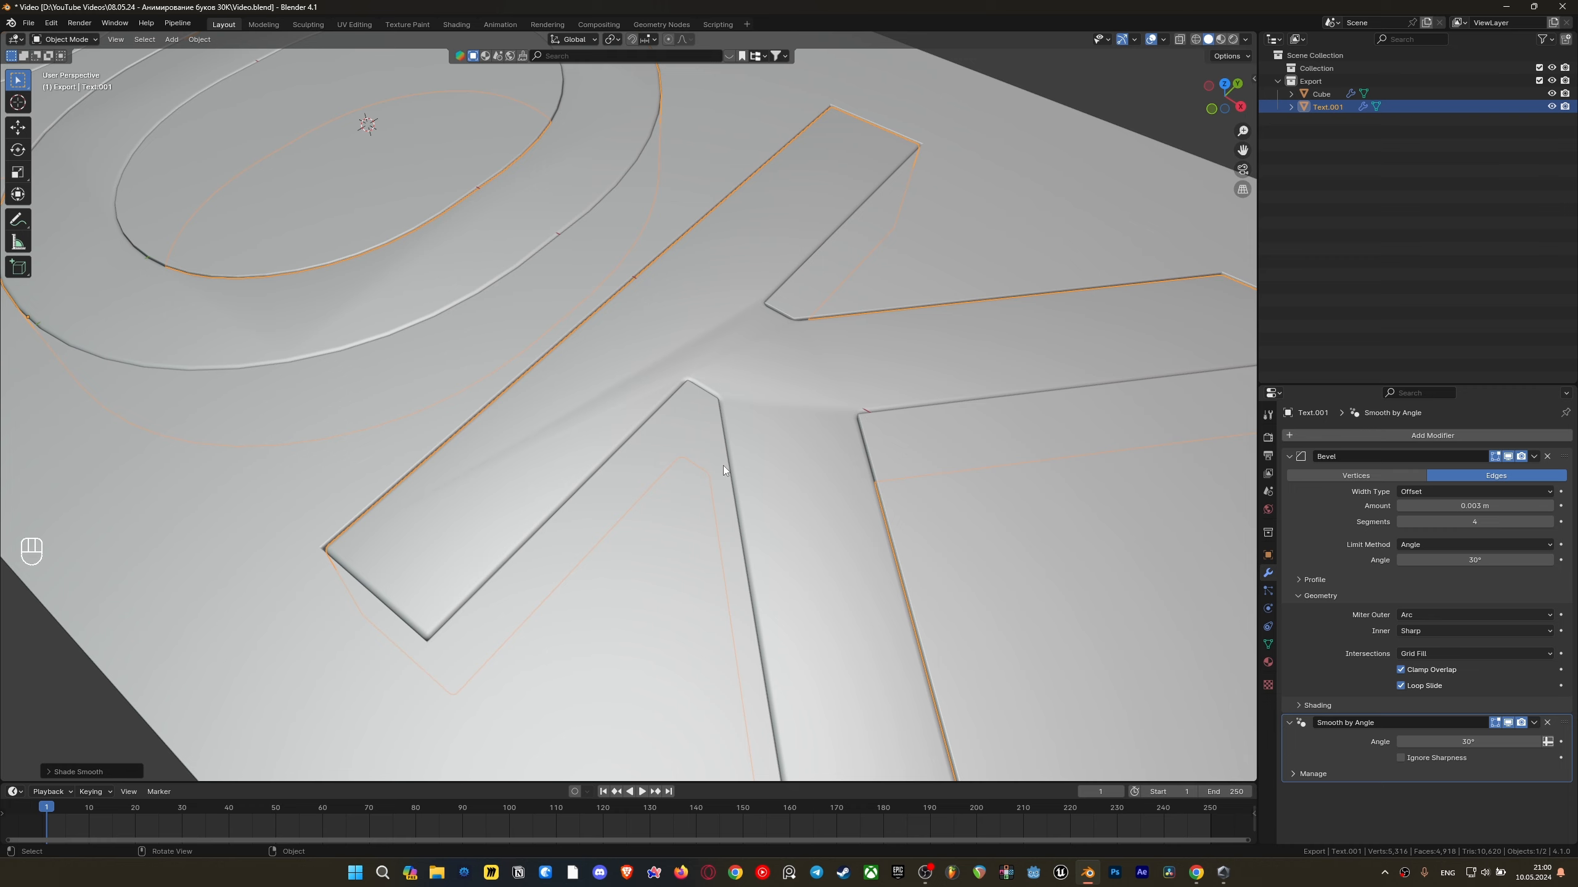
Move the Smooth by Angle modifier above Bevel in the 30K letters' modifier stack
middle_click_drag(722, 466, 771, 400)
middle_click_drag(893, 451, 1084, 441)
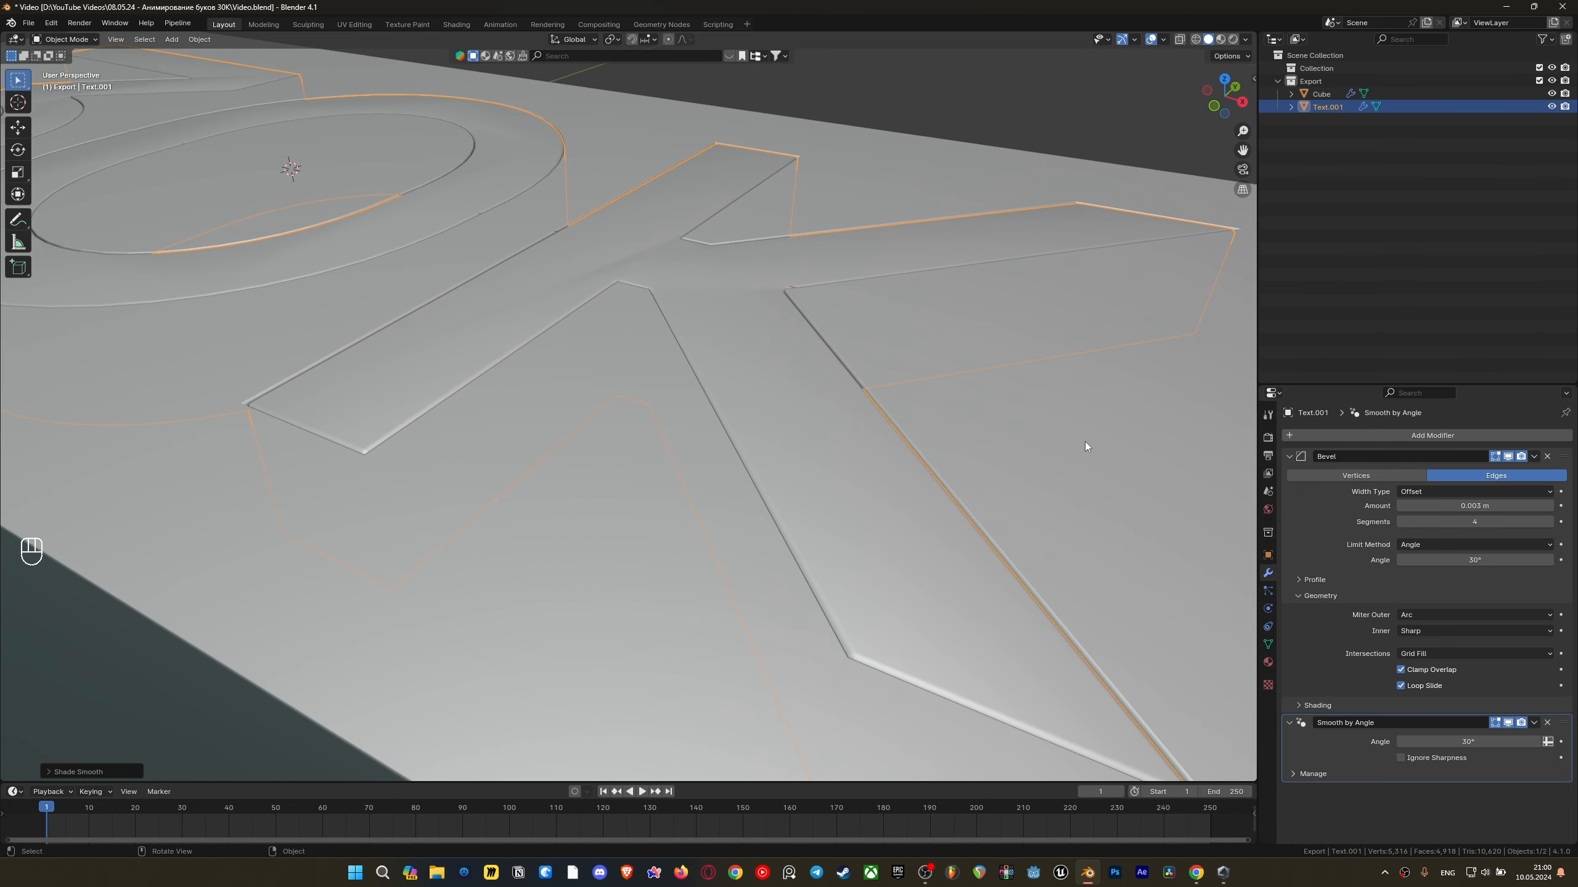
left_click_drag(1561, 728, 1559, 456)
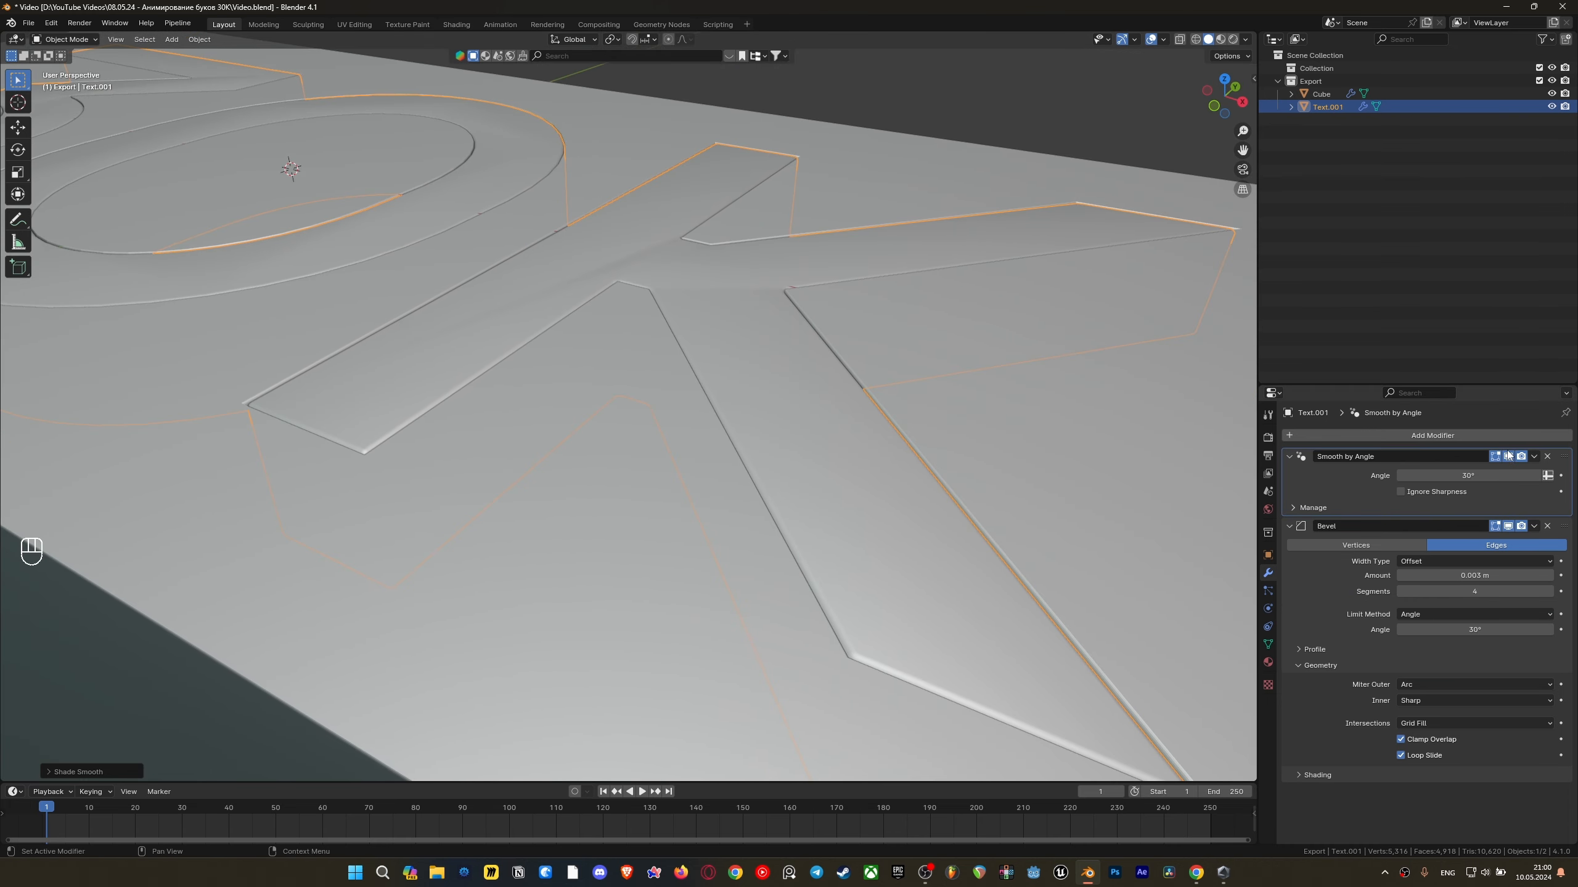
mouse_move(609, 395)
middle_mouse_down()
mouse_move(626, 473)
mouse_move(631, 409)
middle_mouse_up()
scroll(627, 478, "down", 3)
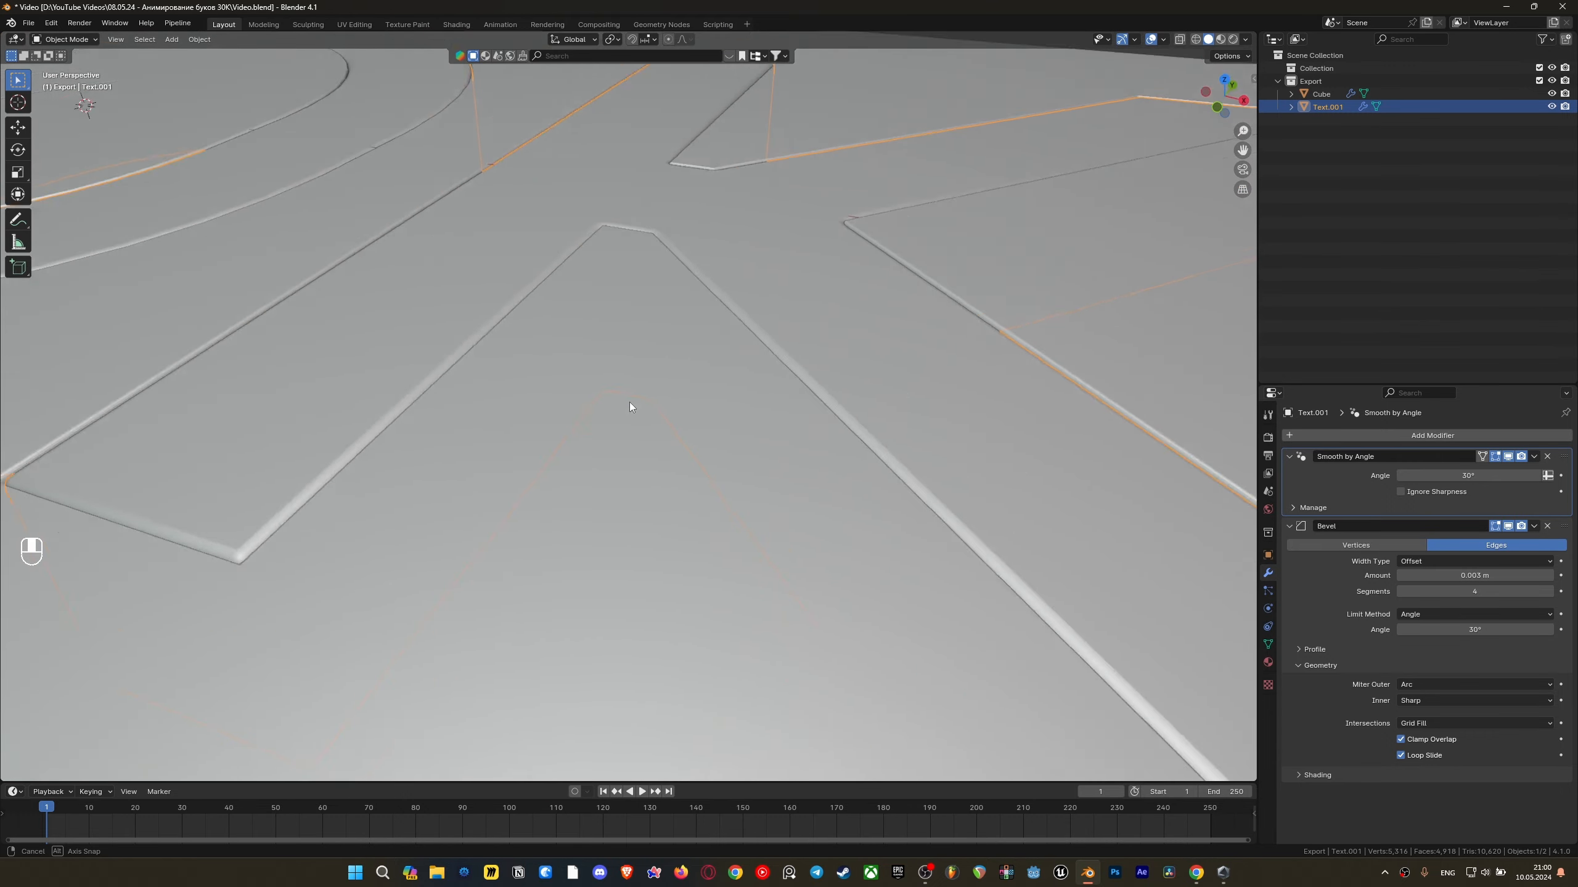
scroll(633, 403, "down", 3)
Select the block and add a Smooth by Angle modifier to it
left_click(969, 530)
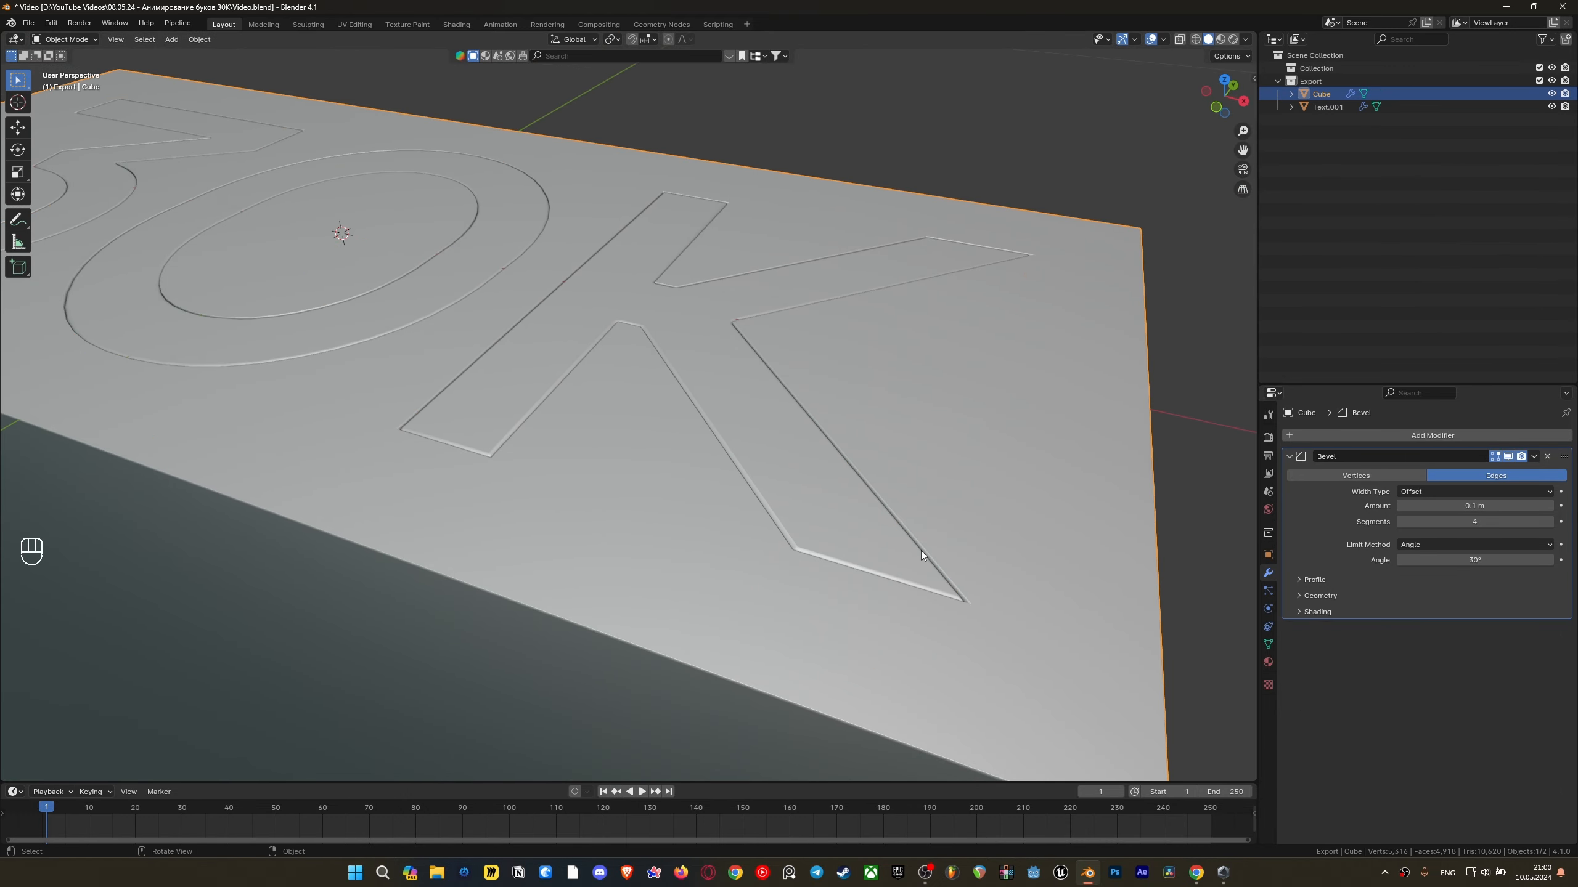
left_click(762, 436, "shift")
scroll(762, 436, "down", 3)
left_click(835, 580)
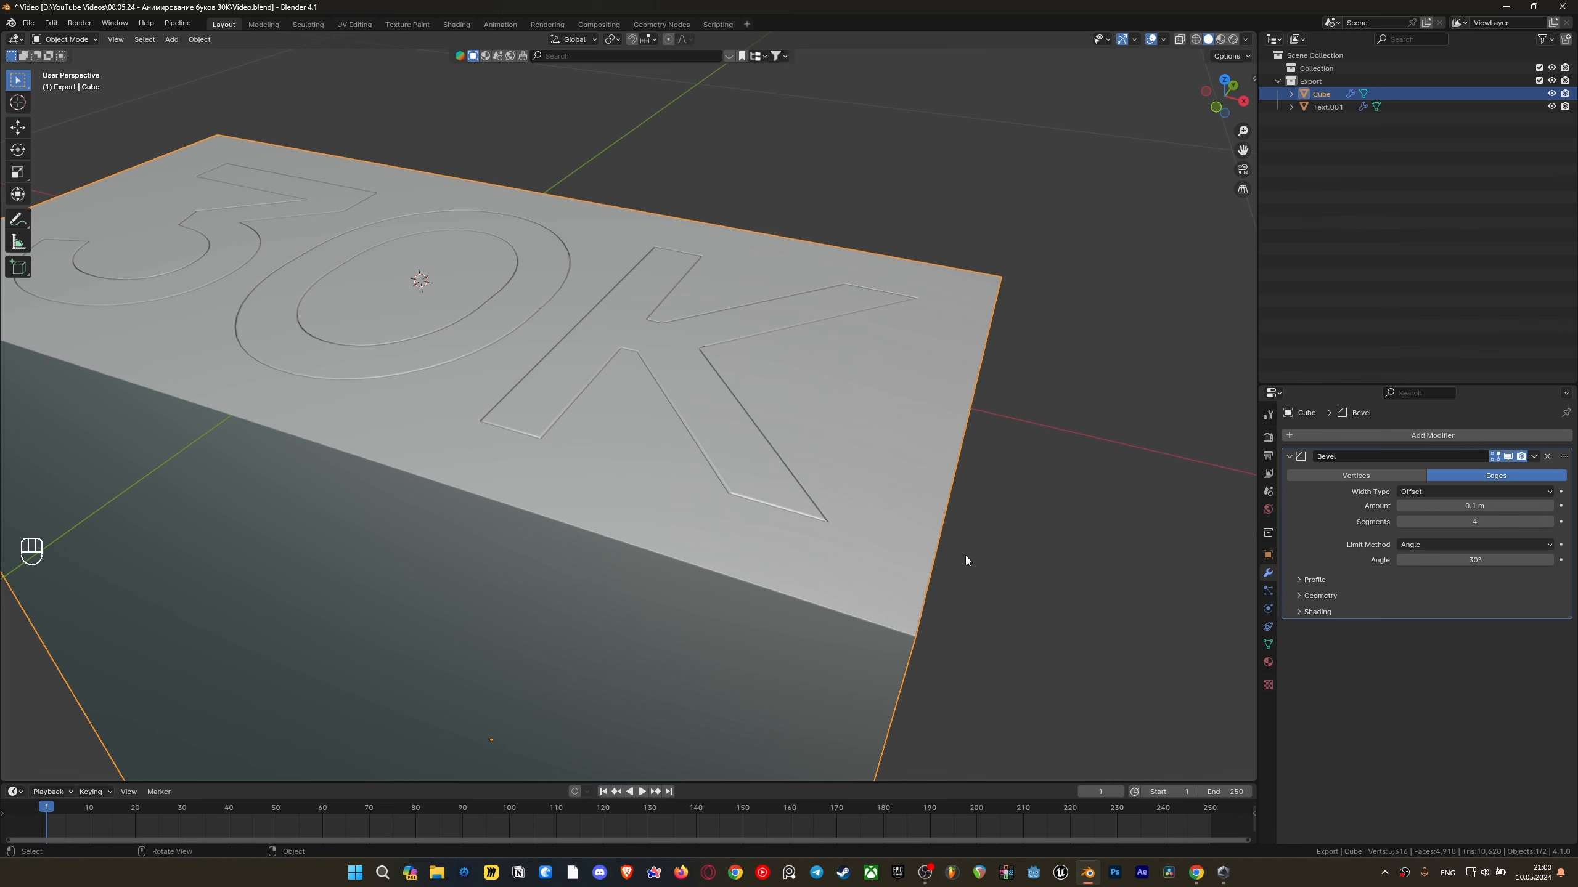
left_click(774, 490, "shift")
left_click(964, 573)
left_click(1324, 437)
mouse_move(1324, 437)
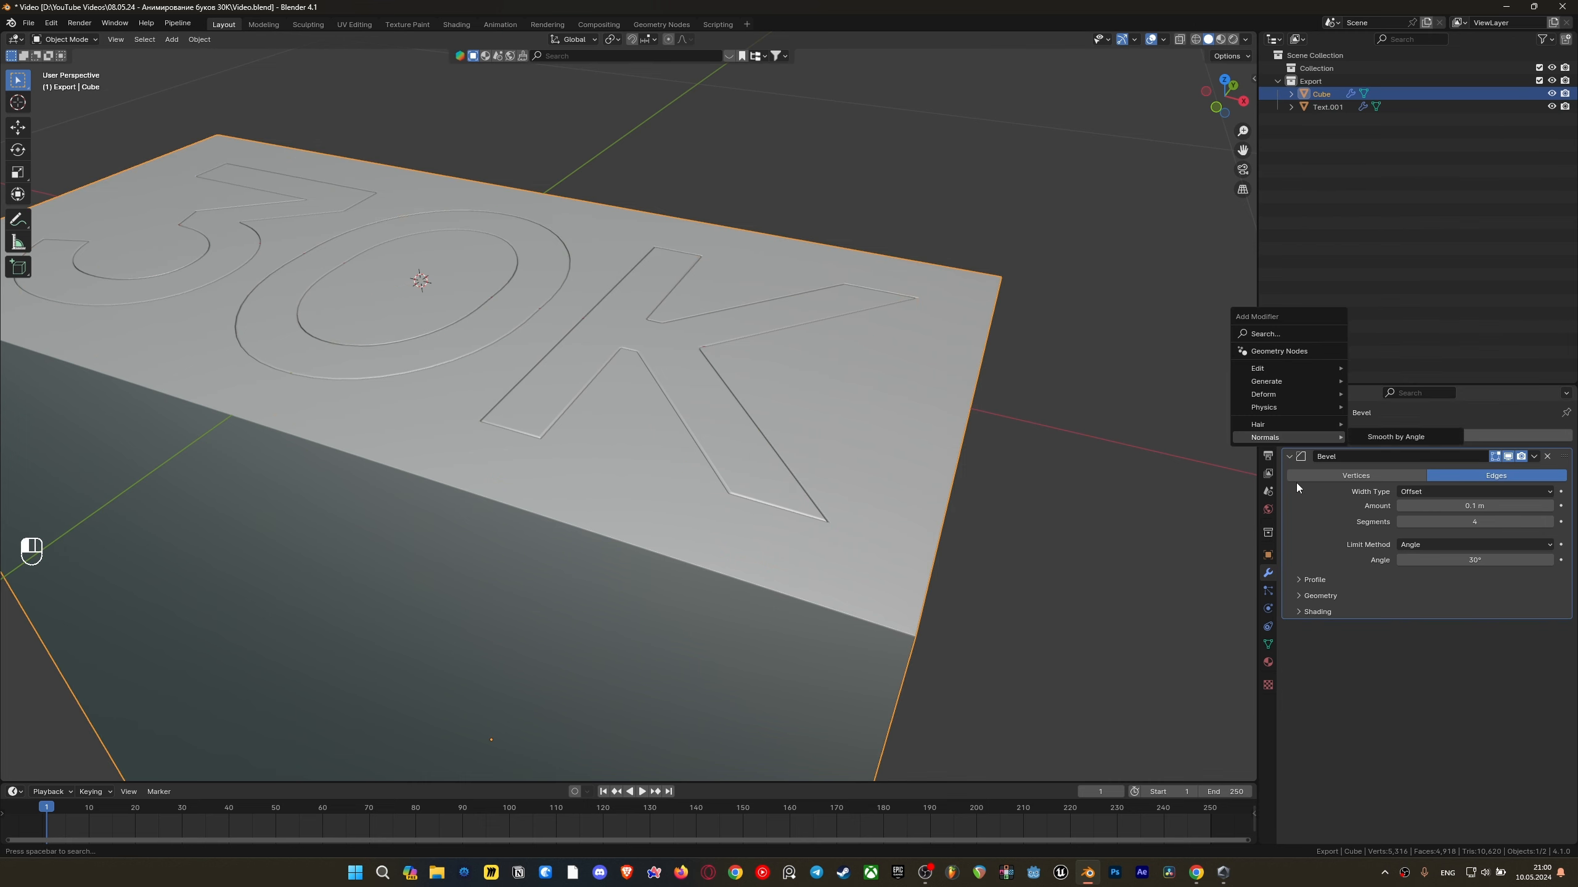
left_click(1371, 437)
Apply Shade Smooth to the block, checking the shading at its beveled corner
middle_click_drag(965, 568, 614, 399)
right_click(562, 380)
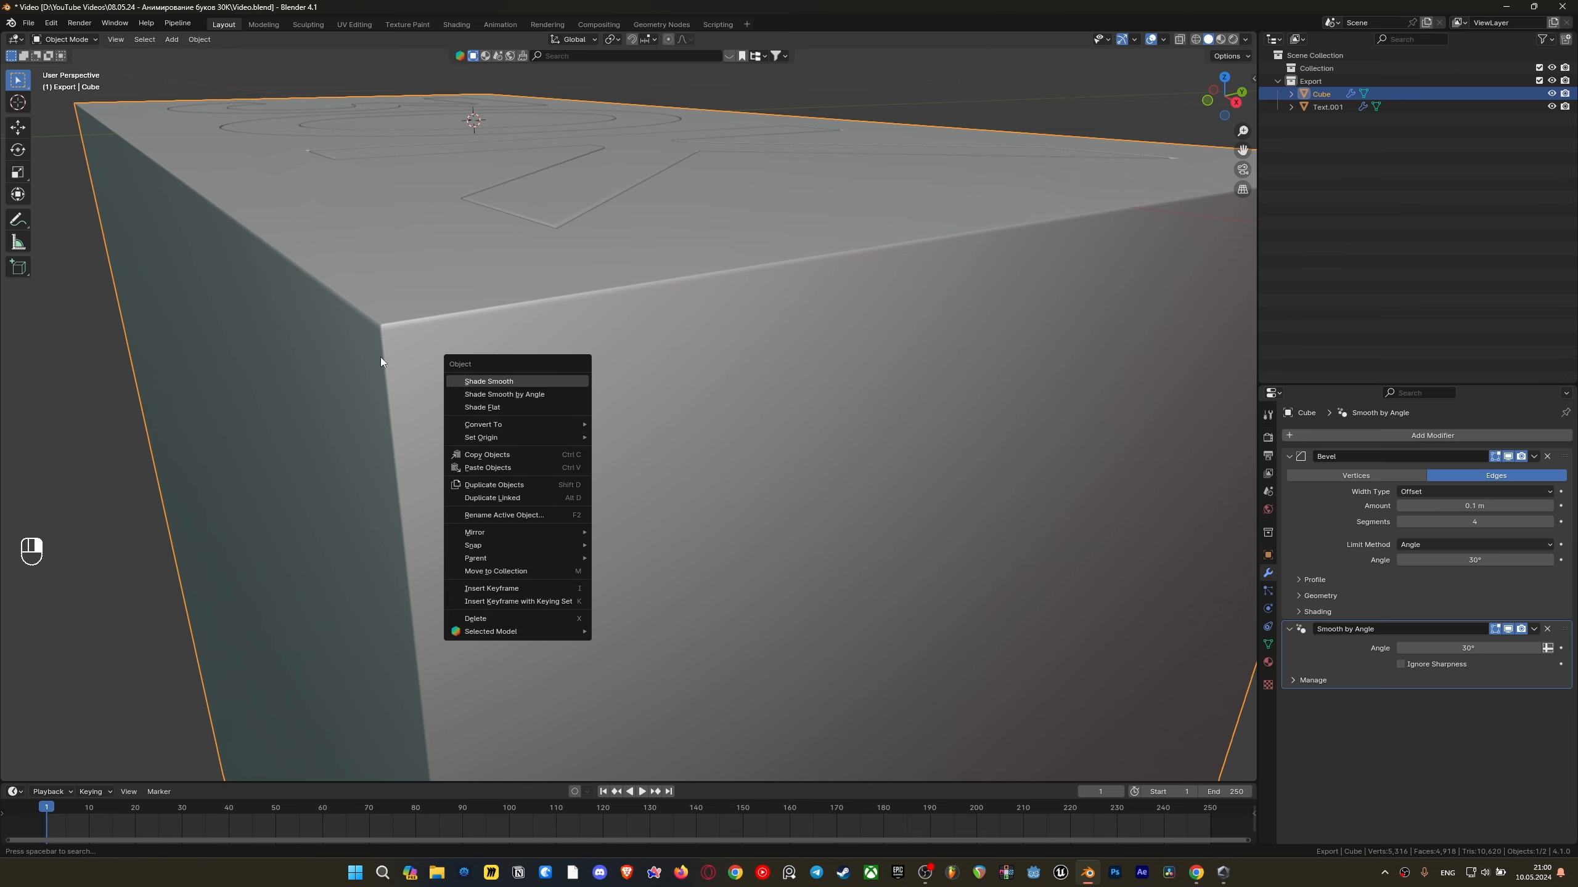
scroll(379, 339, "up", 5)
middle_click_drag(378, 336, 543, 402, "shift")
right_click(543, 402)
left_click(544, 399)
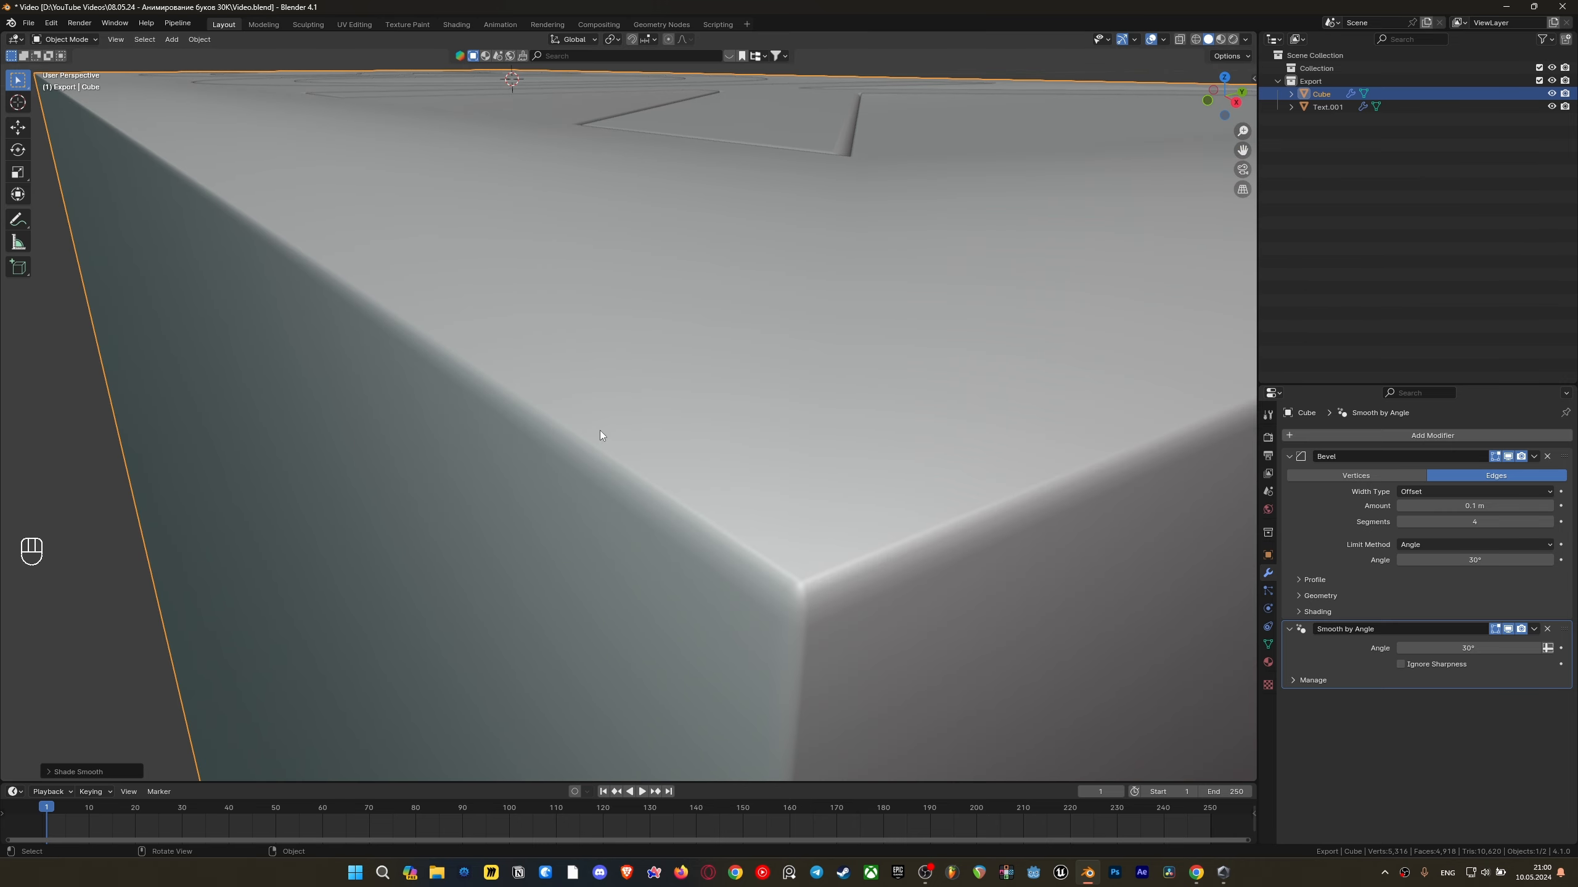
Apply the block's object transform
scroll(599, 431, "down", 6)
key("ctrl+a")
left_click(774, 403)
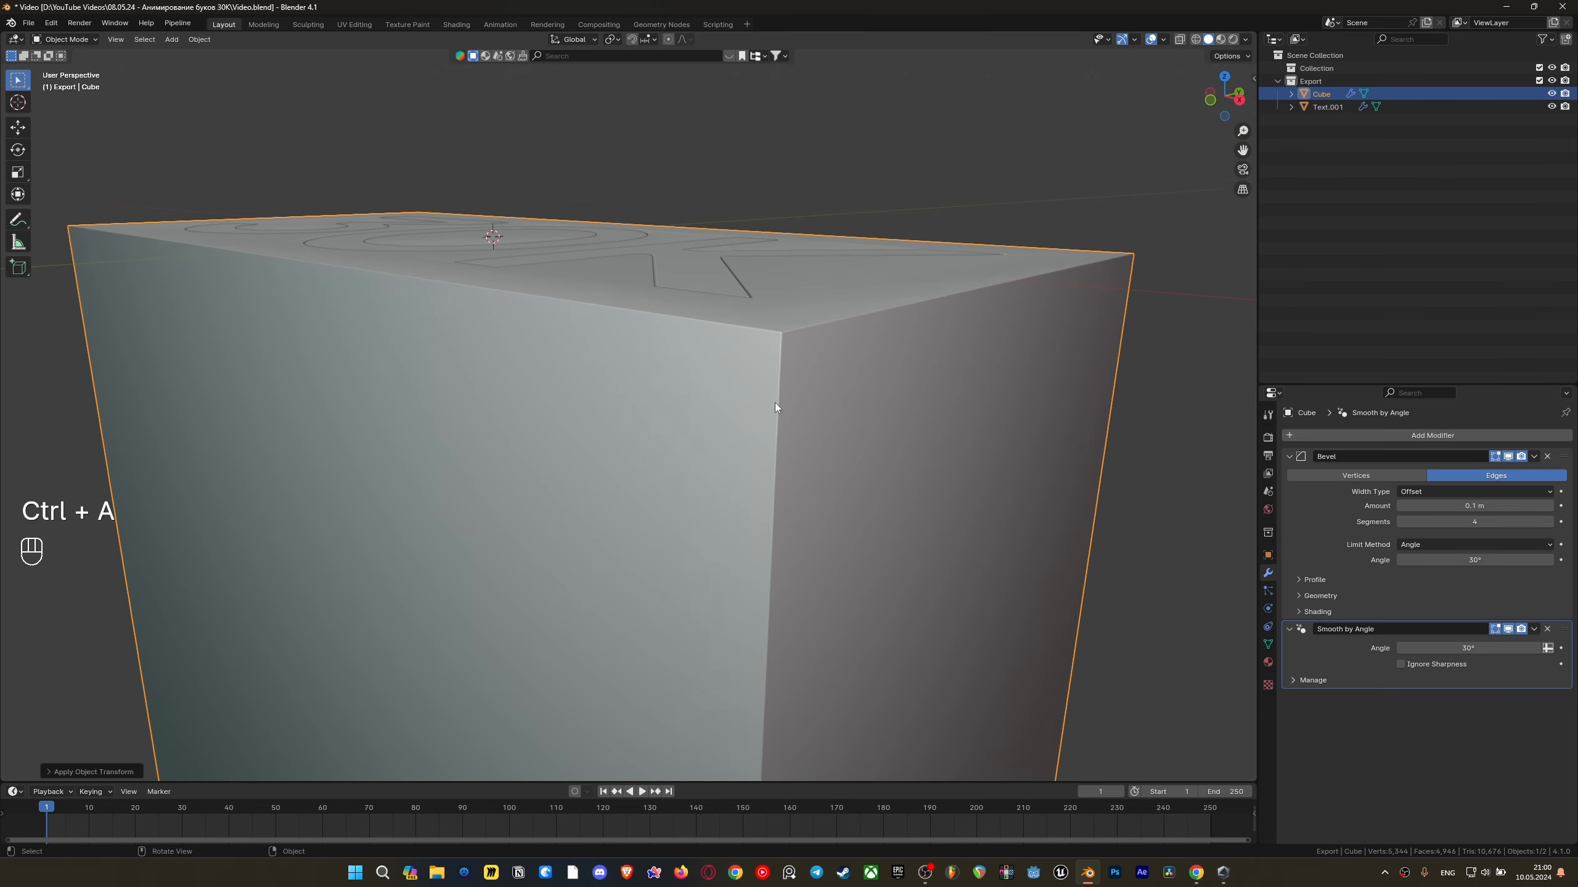
middle_click_drag(774, 402, 720, 496)
scroll(786, 418, "down", 4)
Compare the block's shading in Edit and Object Mode and move its Smooth by Angle modifier above Bevel
key("Tab")
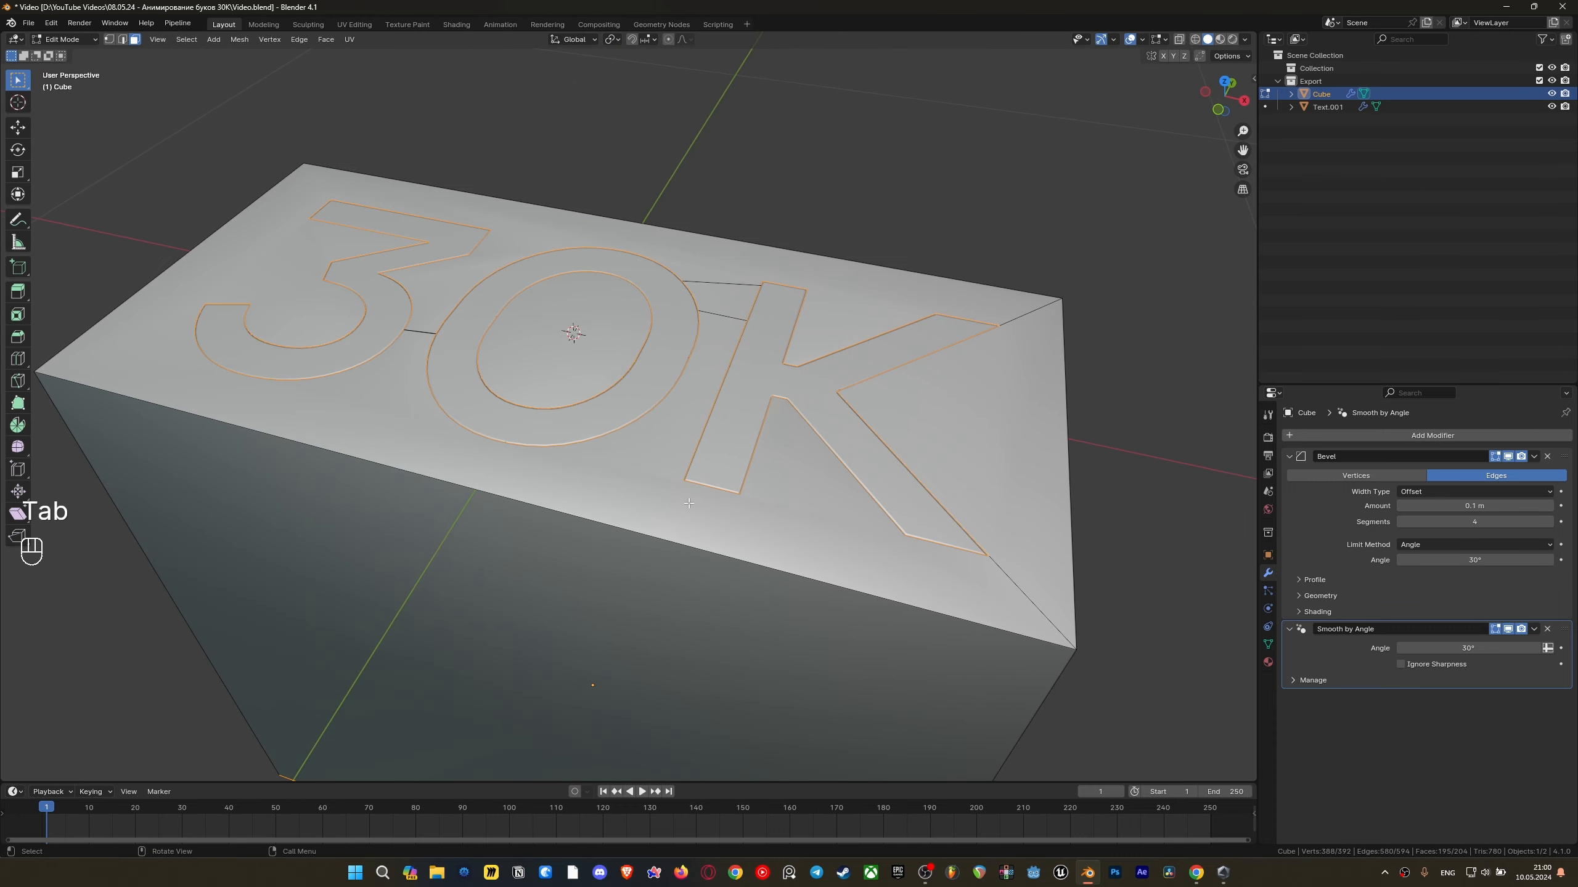
scroll(720, 496, "up", 4)
key("Tab")
middle_click_drag(692, 561, 649, 608)
key("Tab")
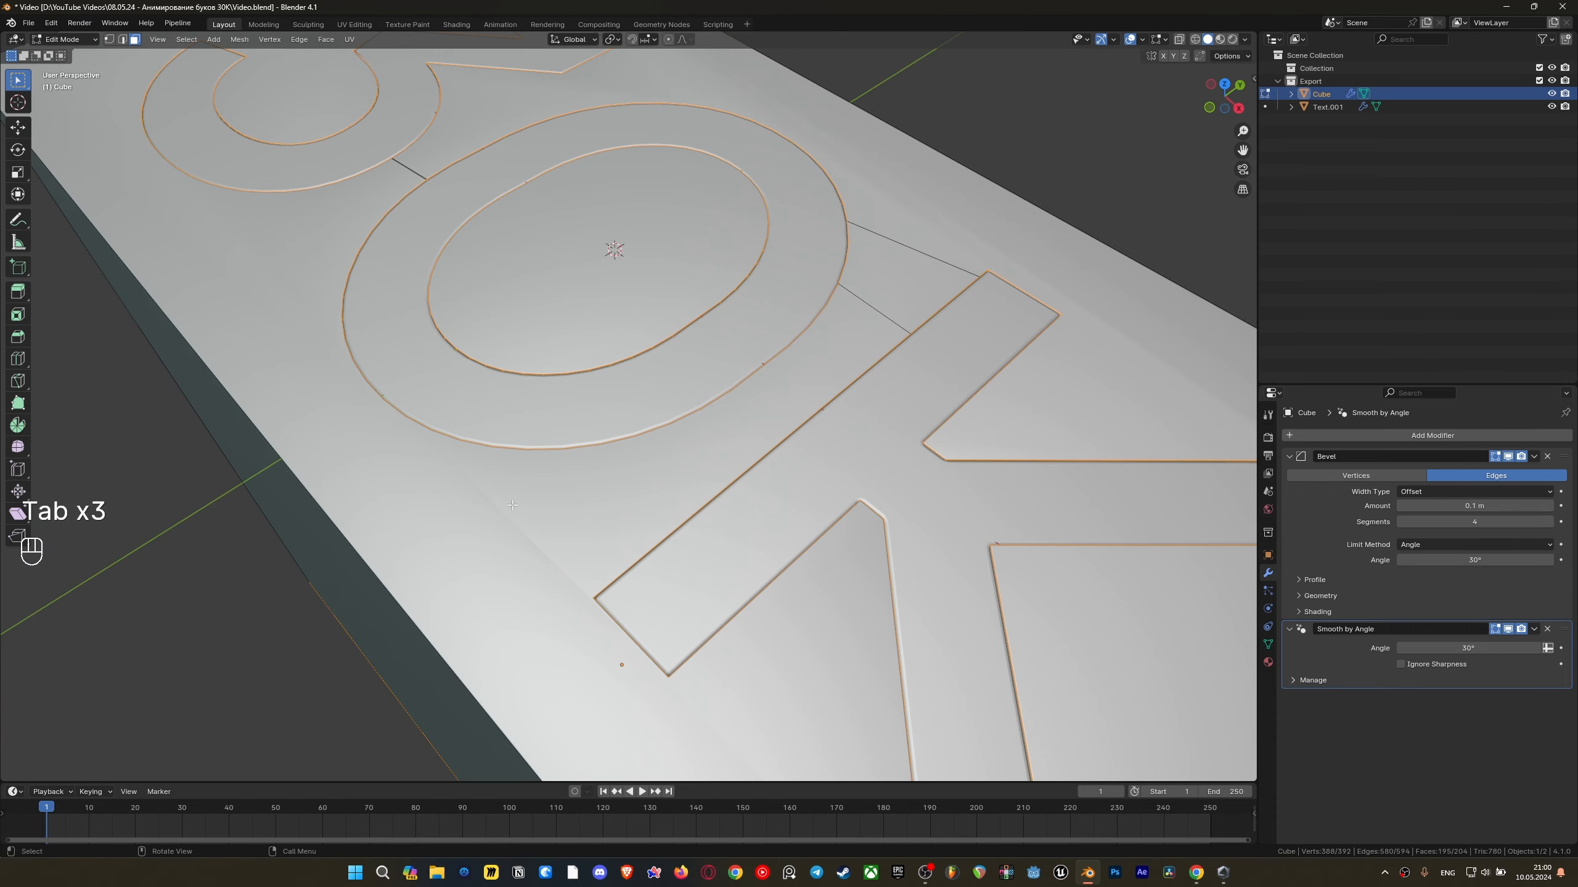
key("Tab")
key("Tab")
left_click_drag(1563, 630, 1563, 457)
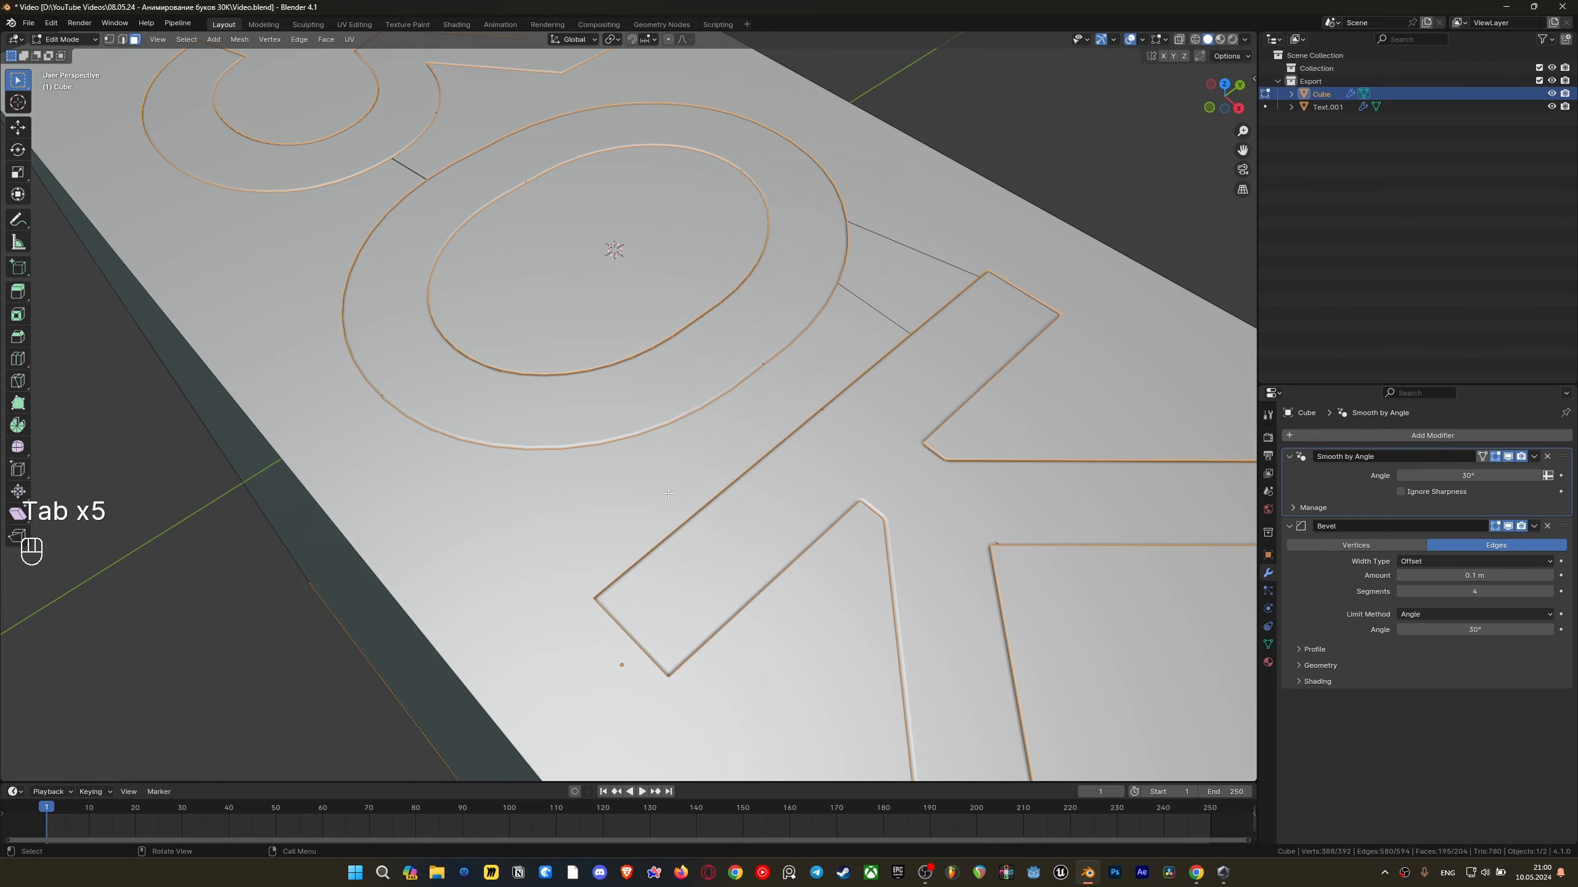
scroll(618, 446, "down", 5)
key("Tab")
Inspect the shading around the O and K recesses on the block and save the file
middle_click_drag(618, 441, 681, 481)
scroll(611, 432, "up", 4)
middle_click_drag(612, 432, 599, 384)
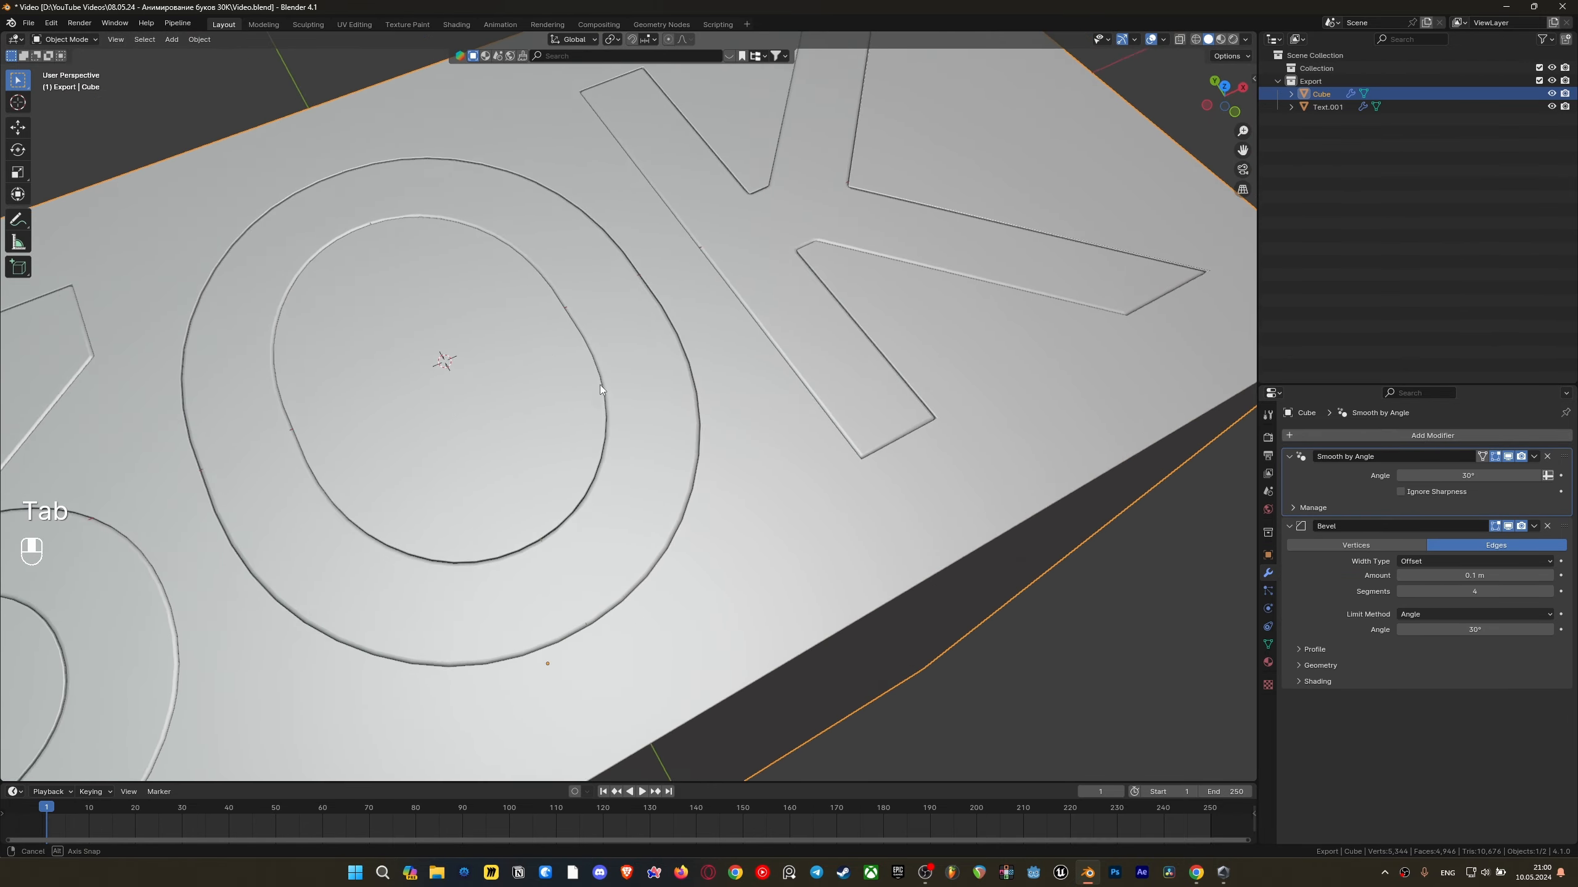
scroll(694, 399, "up", 2)
middle_click_drag(694, 399, 646, 598)
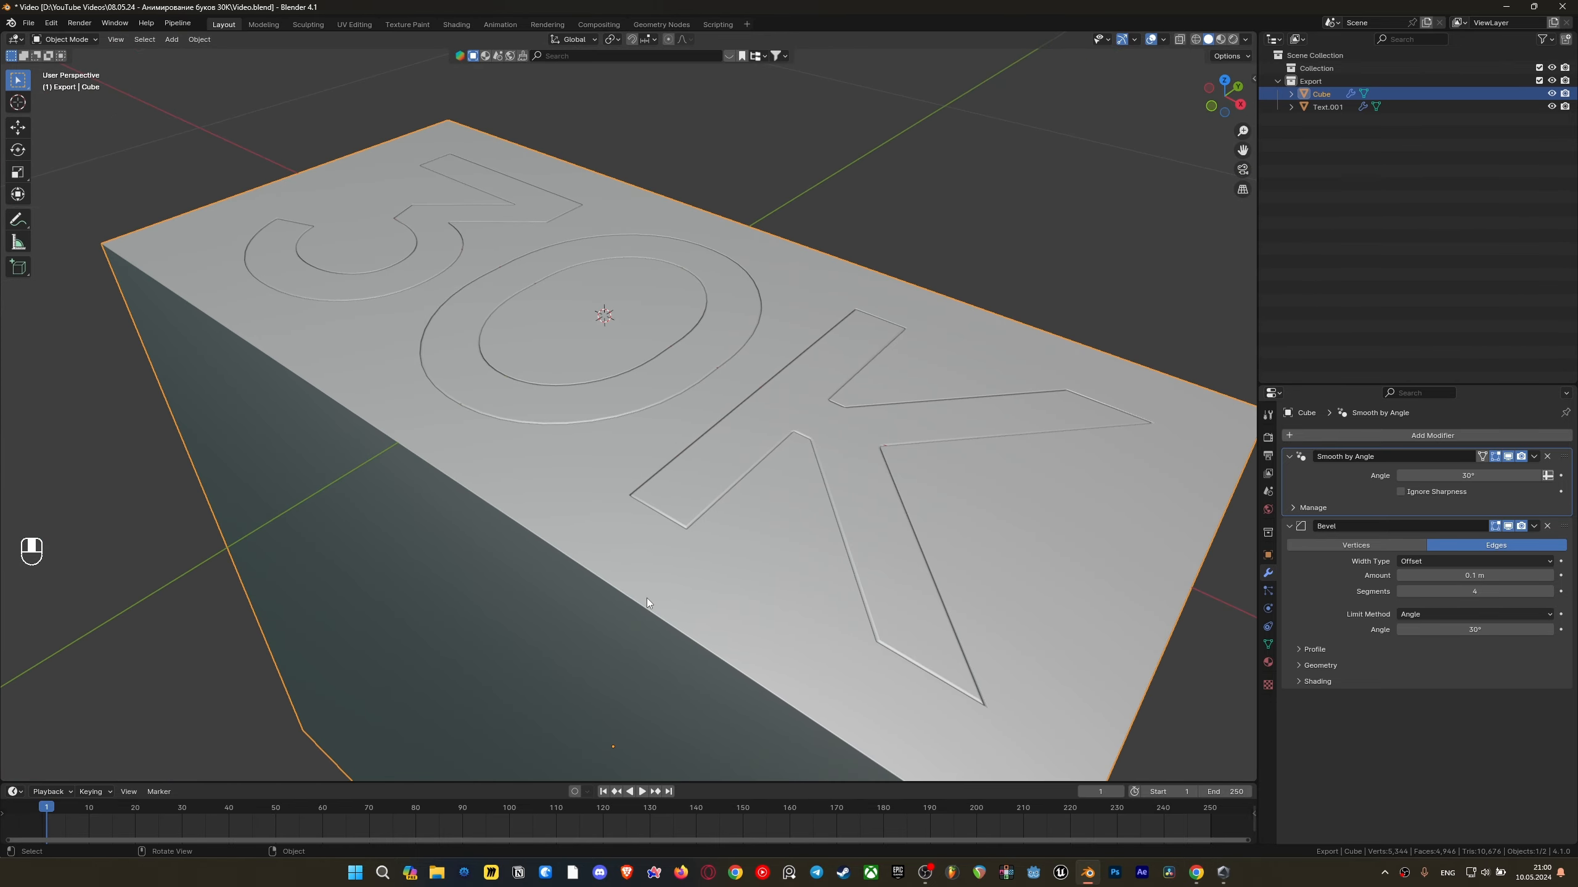
scroll(759, 372, "down", 3)
key("ctrl+s")
Snap the 3D cursor to the world origin
middle_click_drag(713, 351, 751, 387)
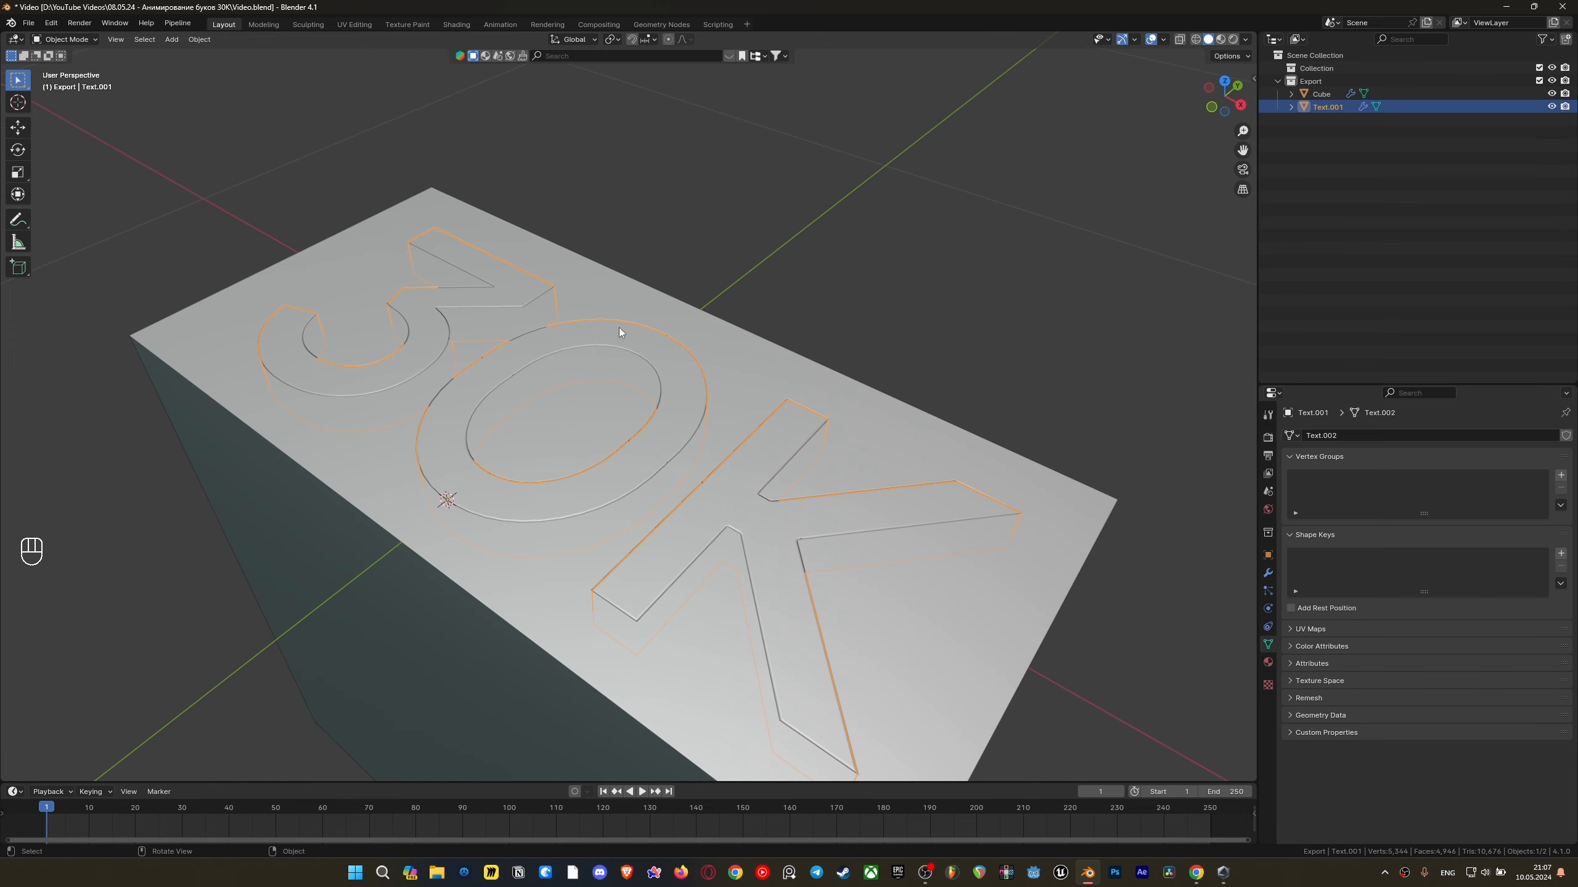
scroll(619, 328, "down", 3)
middle_click_drag(619, 328, 630, 443)
scroll(689, 427, "up", 1)
scroll(553, 488, "up", 2)
key("shift+s")
left_click(506, 496)
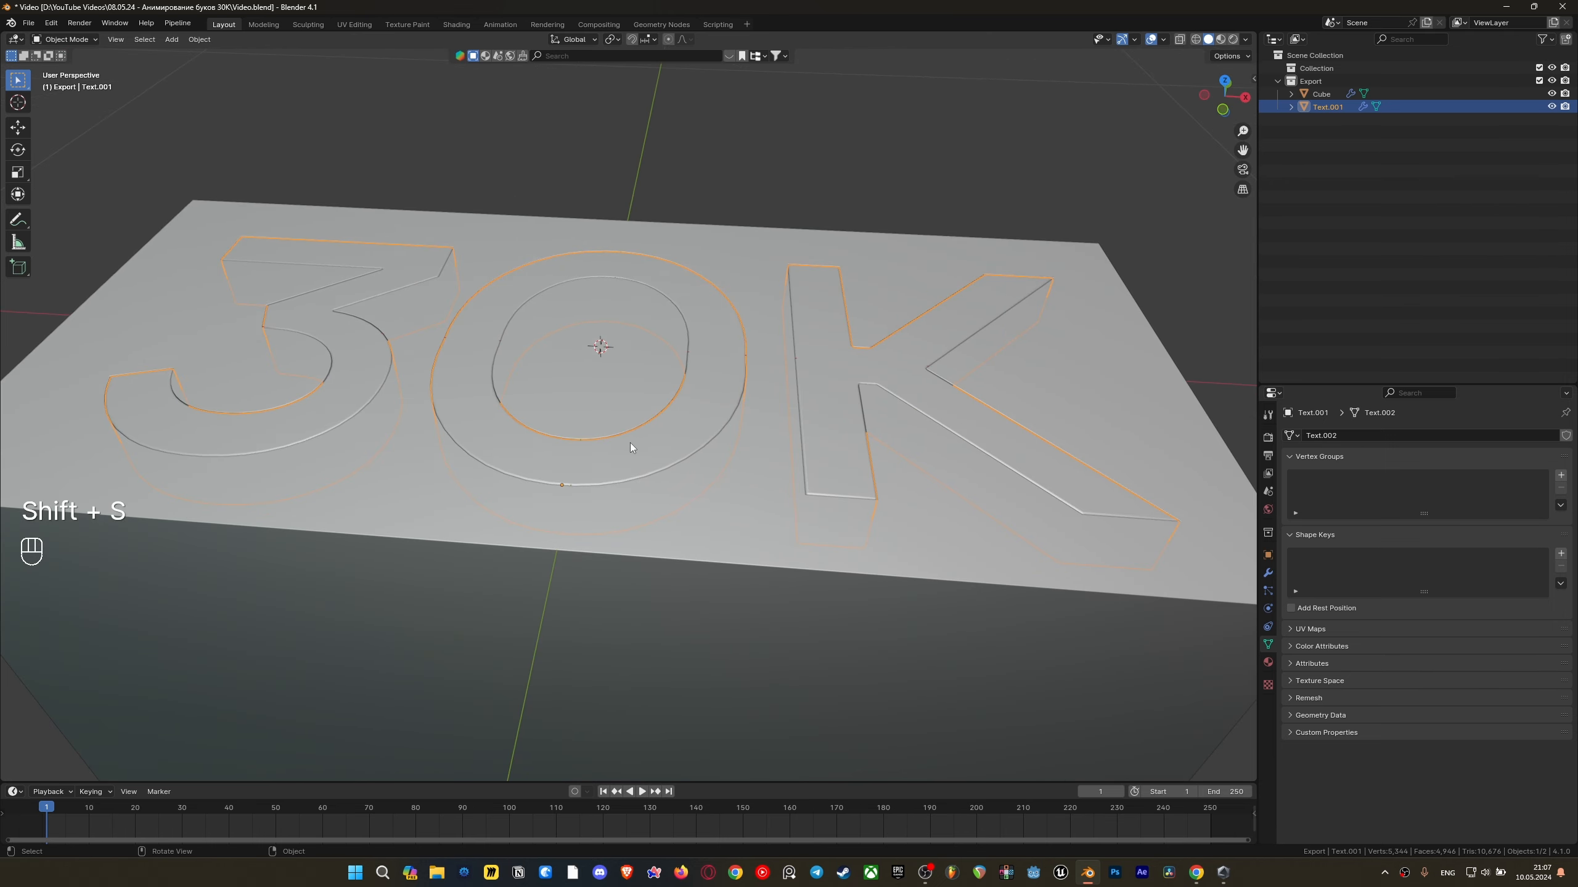
middle_click_drag(610, 375, 542, 527)
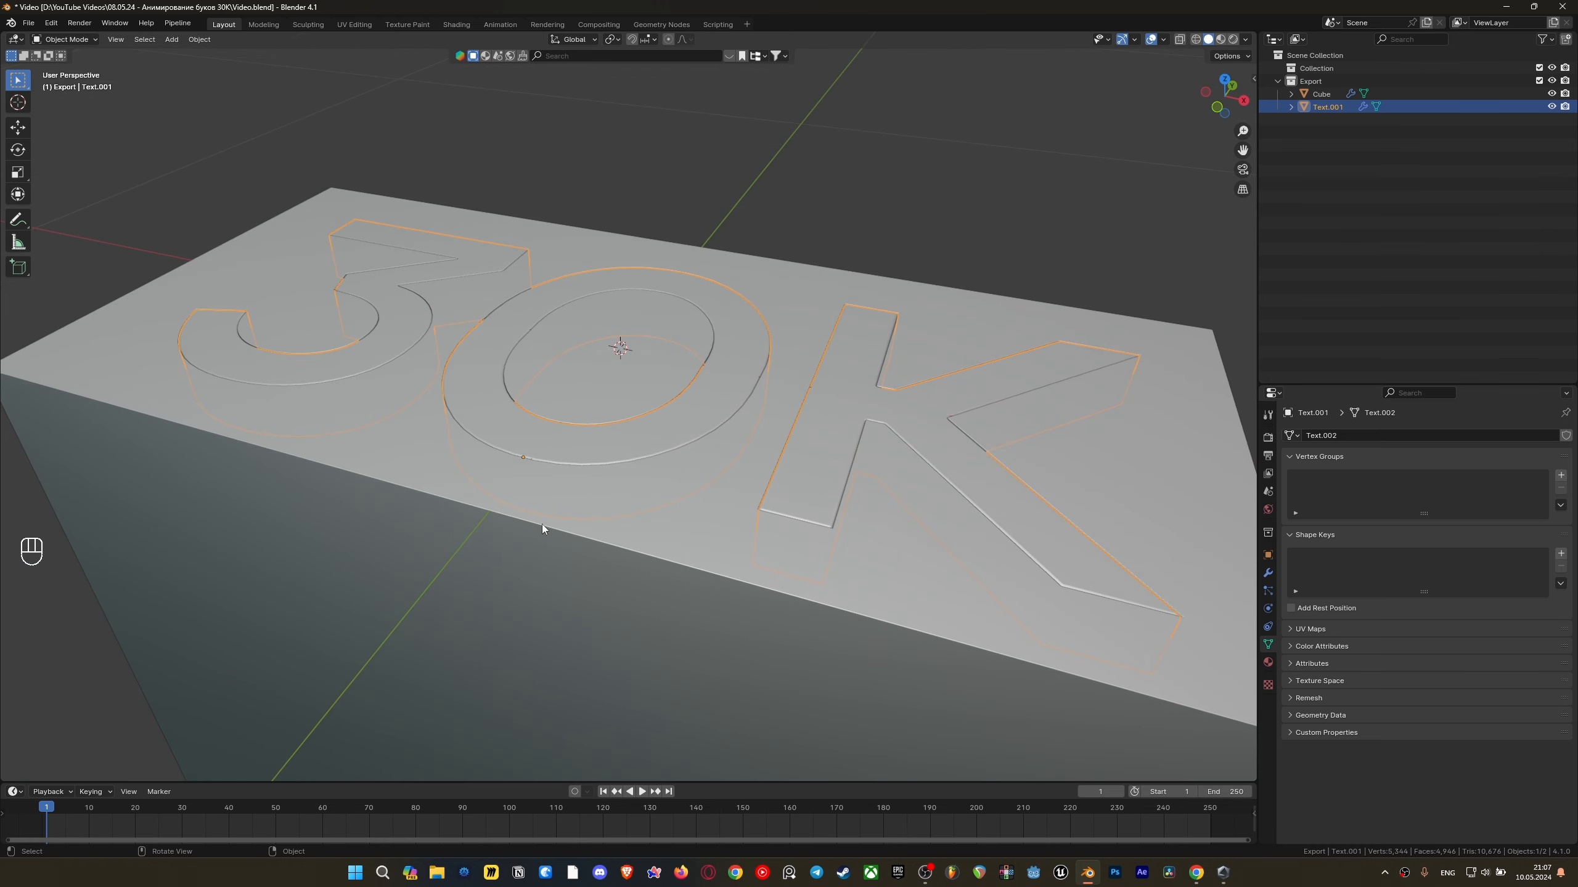
middle_click_drag(594, 478, 643, 376)
Snap the 3D cursor to the selected 30K letters object and save the file
key("shift+s")
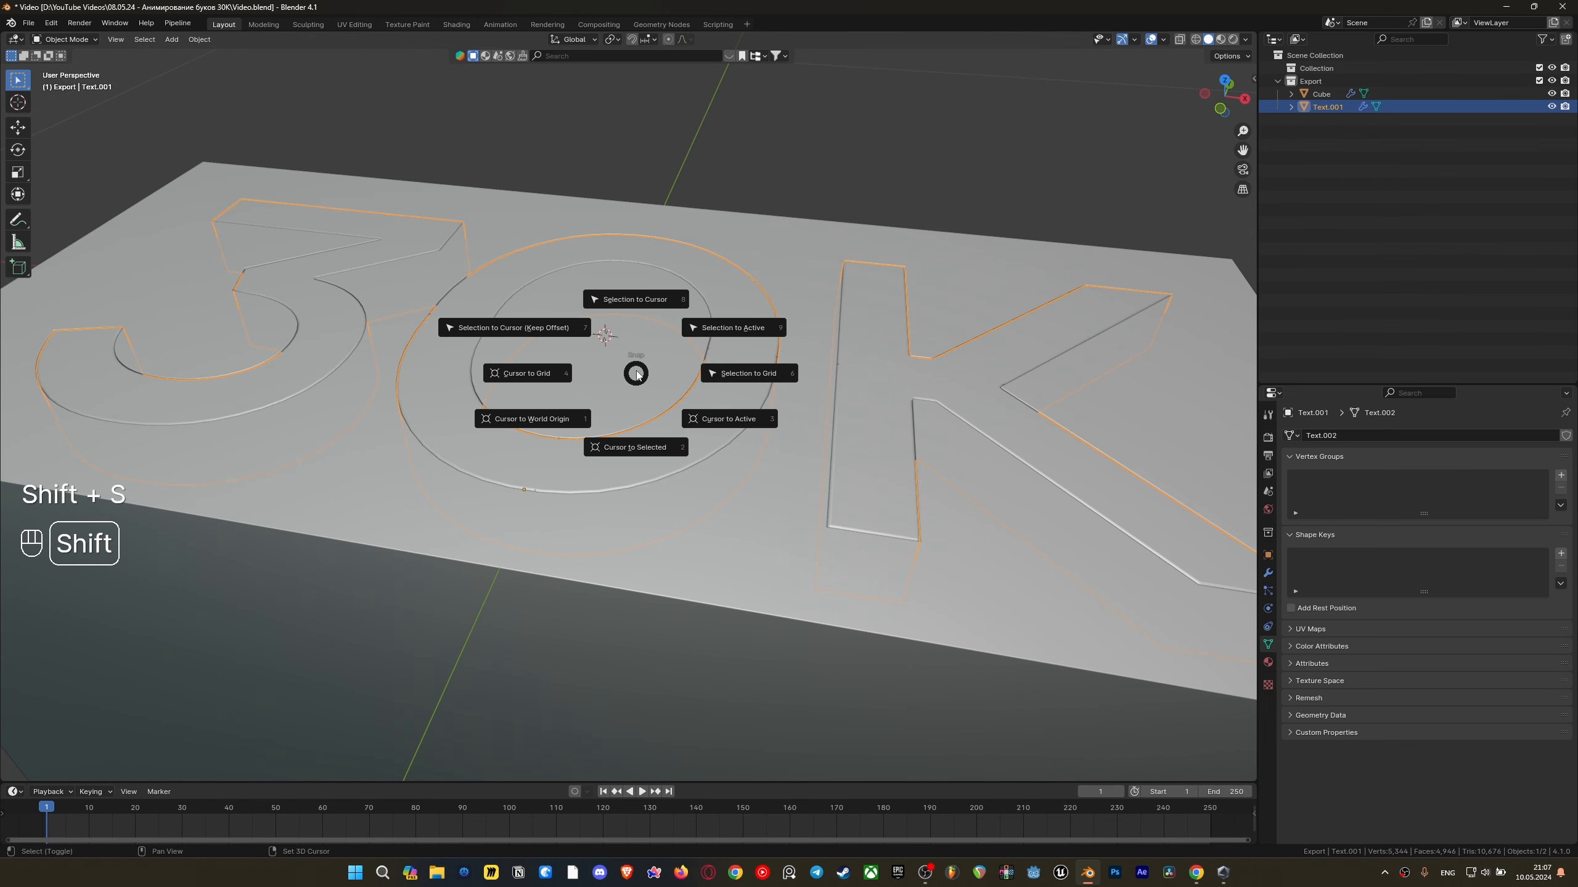
left_click(653, 461)
middle_click_drag(654, 461, 673, 410)
scroll(710, 410, "up", 2)
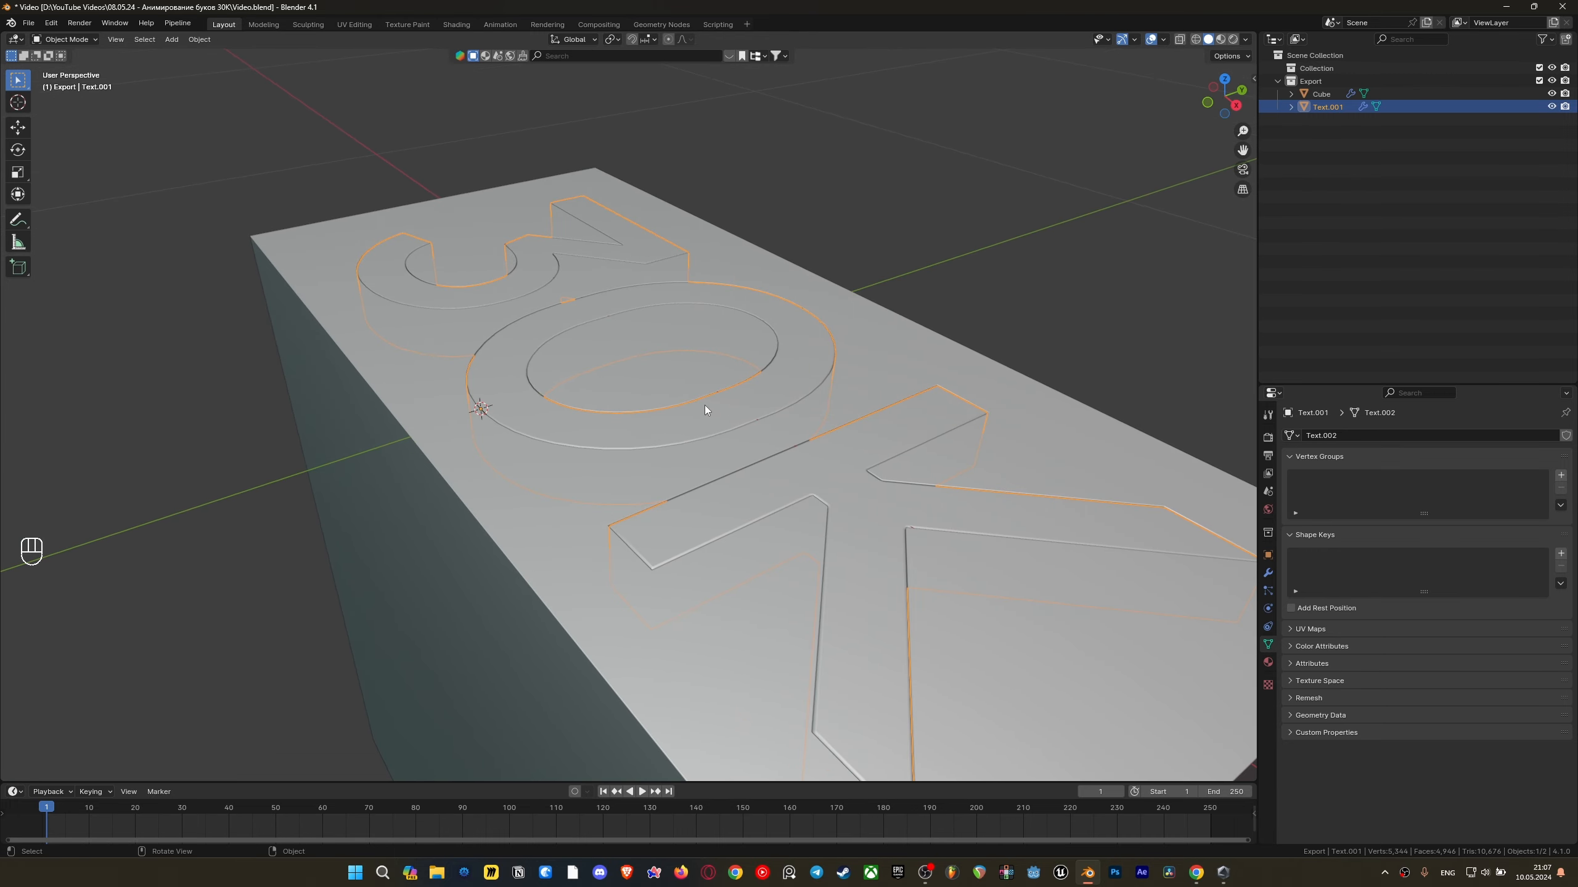
key("ctrl+s")
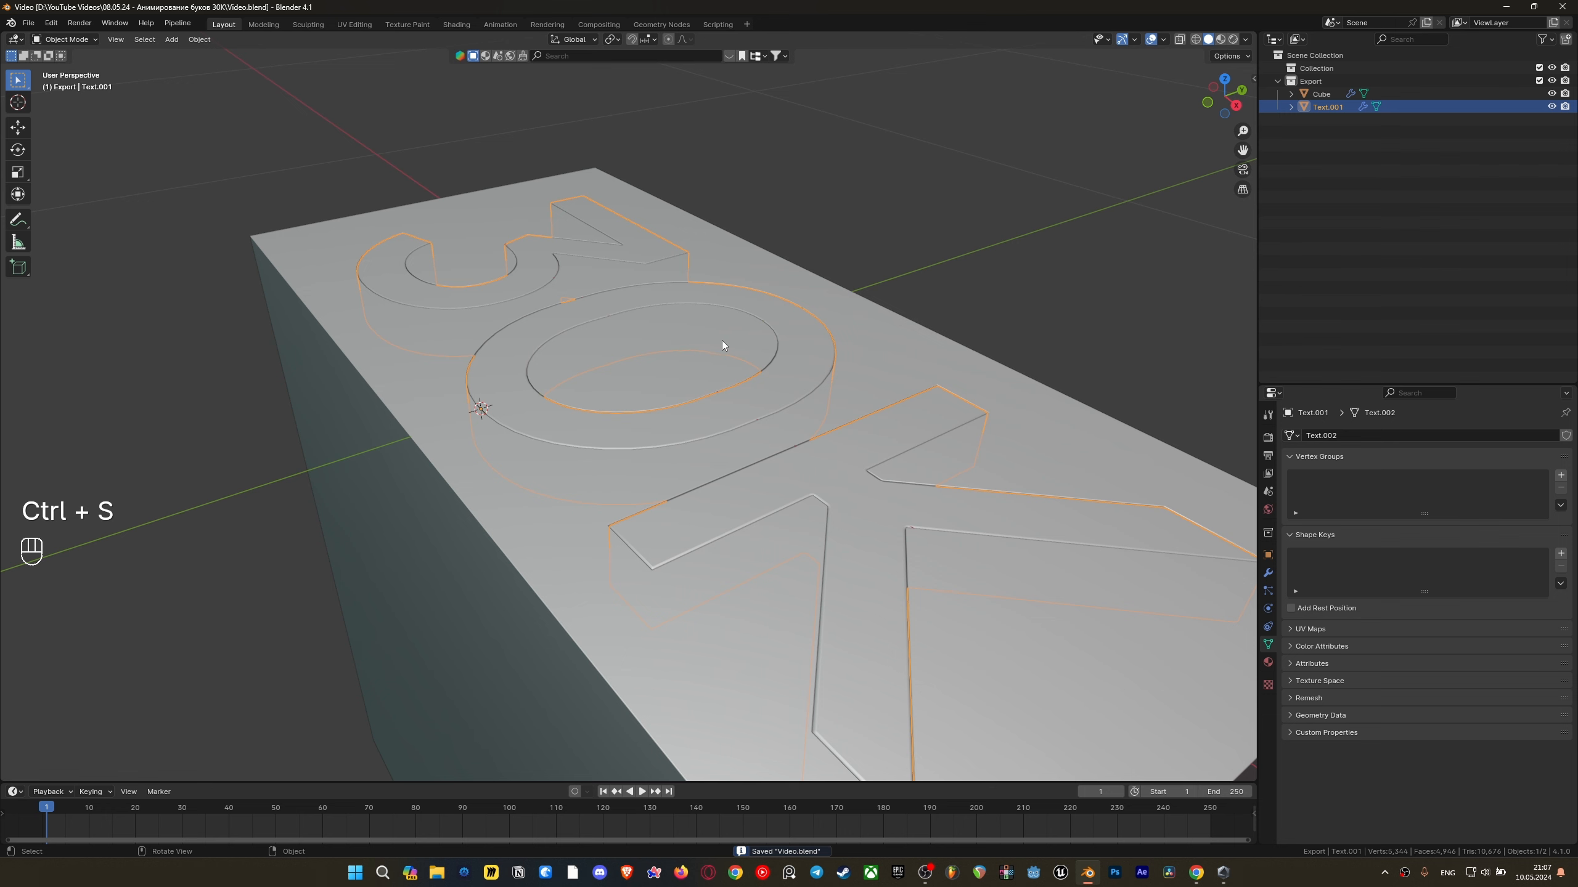
Enter Edit Mode on the 30K letters mesh and view its selected top faces from the end of the block
key("Tab")
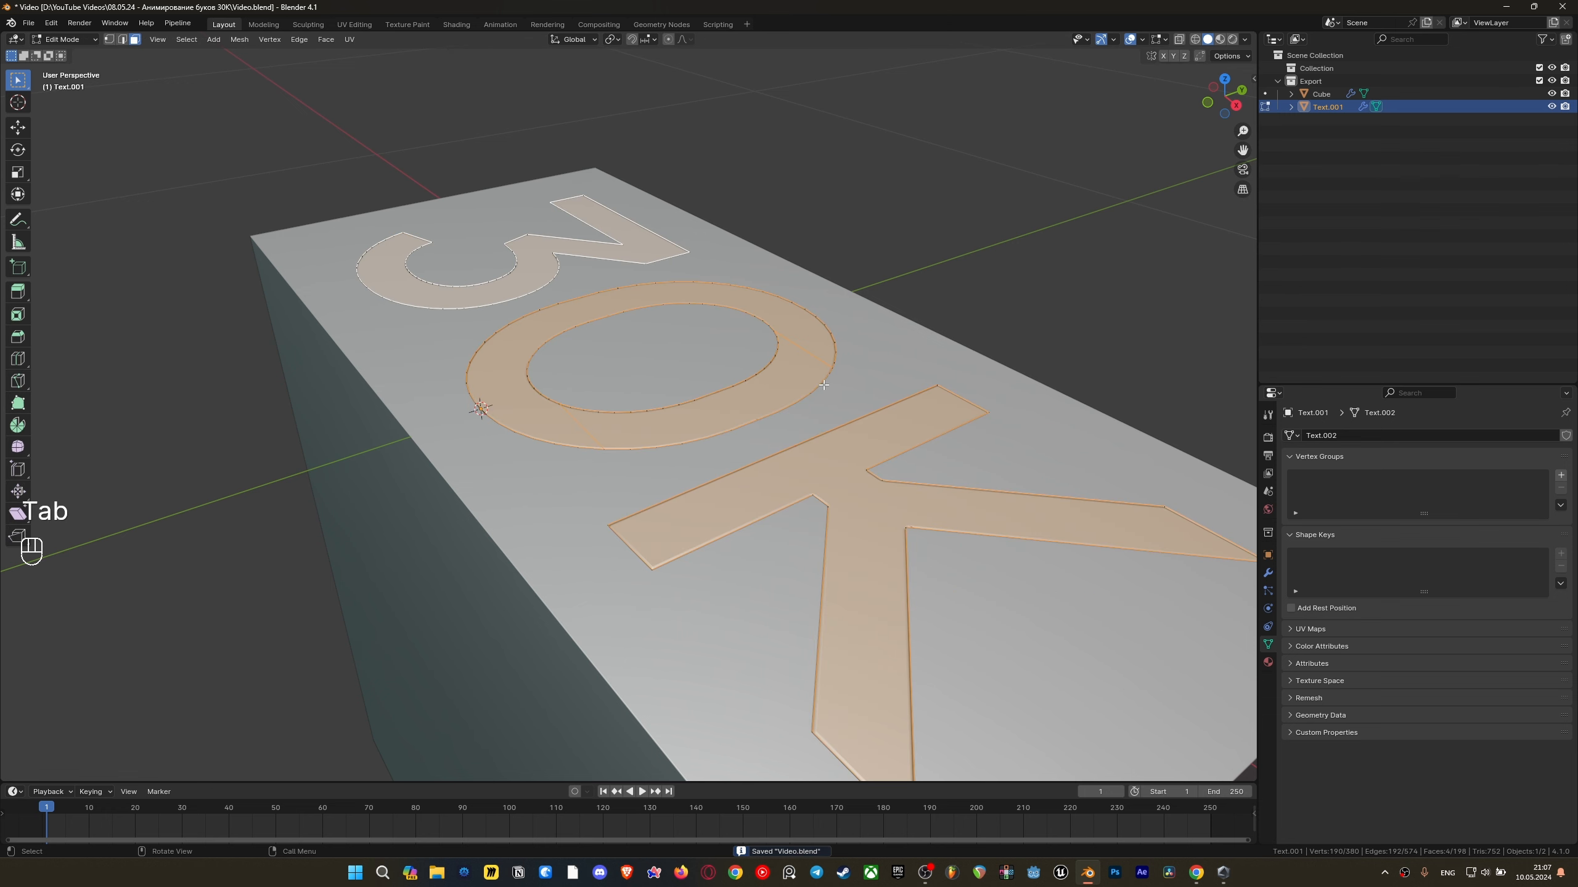
middle_click_drag(823, 385, 770, 359)
scroll(769, 359, "down", 2)
mouse_move(948, 362)
middle_mouse_down()
mouse_move(938, 340)
mouse_move(946, 371)
middle_mouse_up()
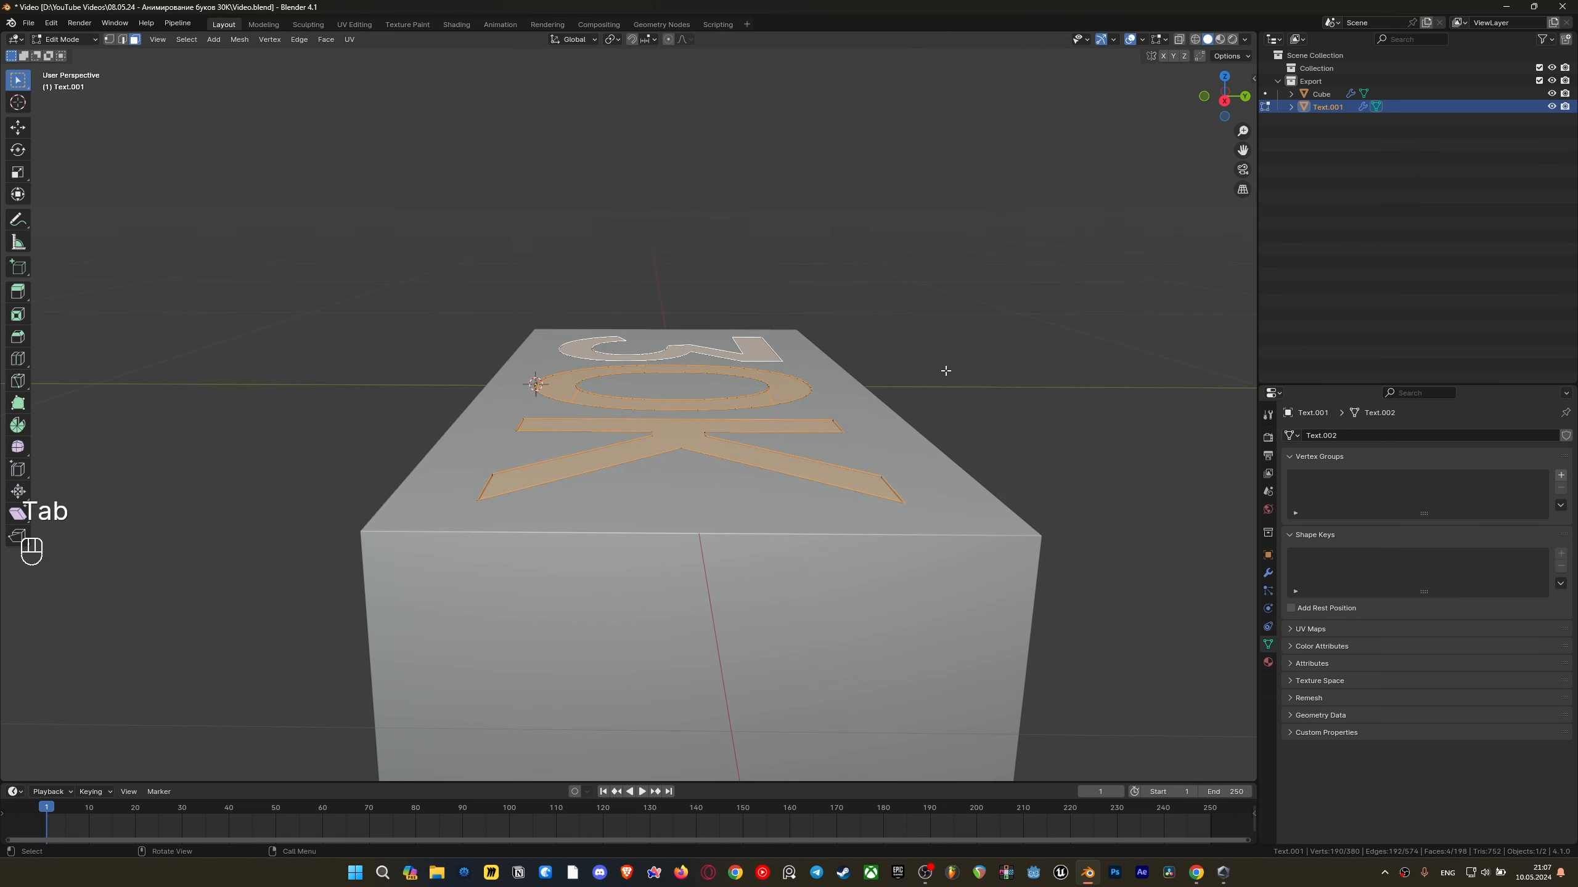
key("r")
key("r")
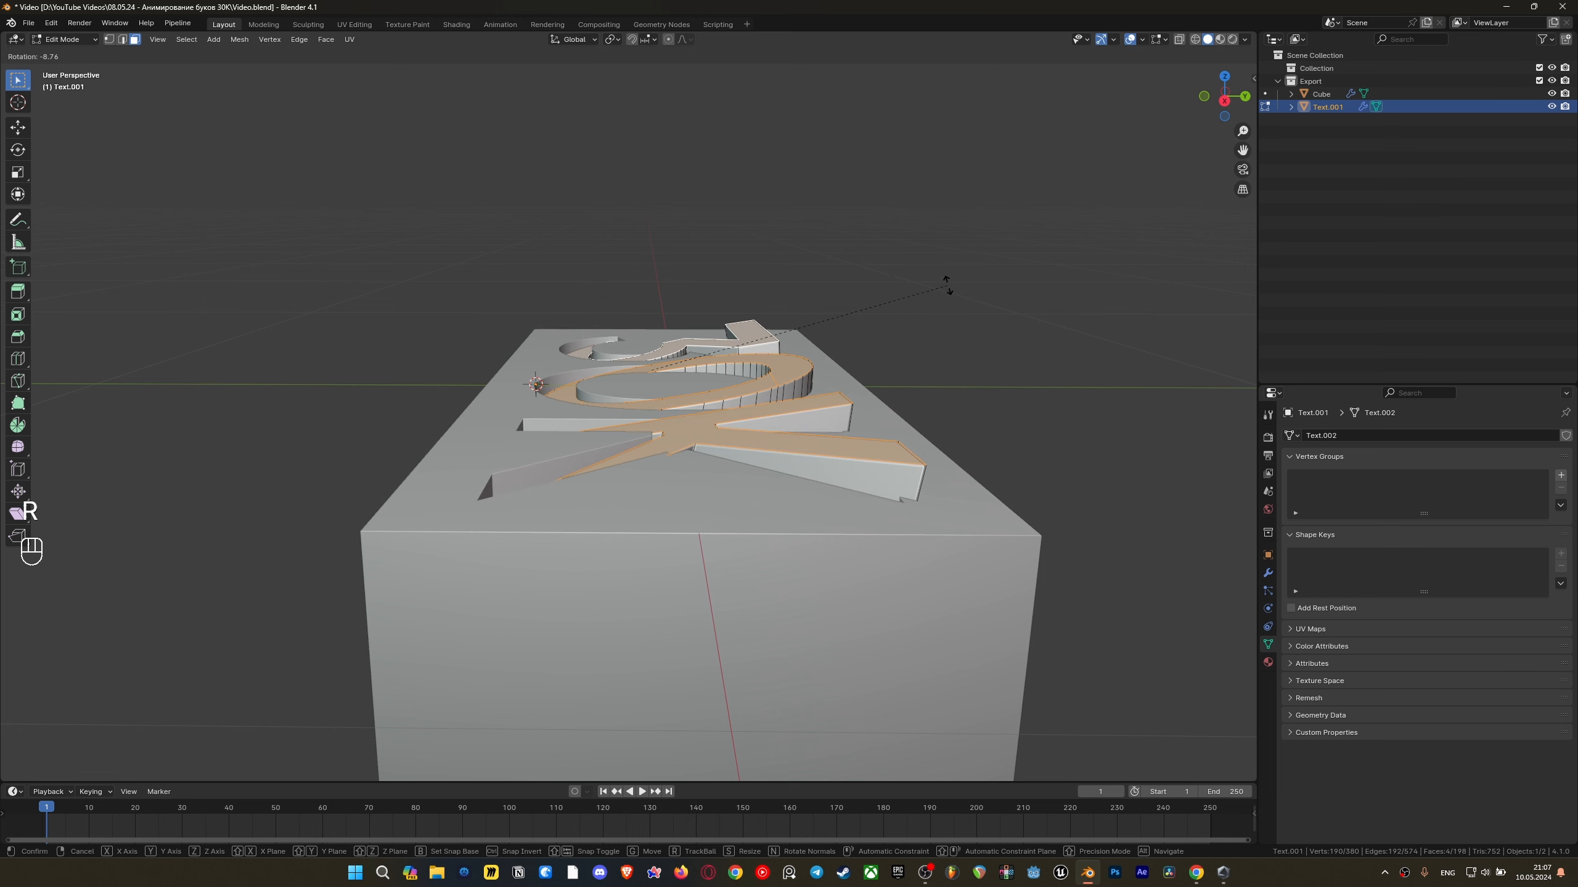
right_click(909, 336)
Set the transform pivot point to 3D Cursor
left_click(613, 40)
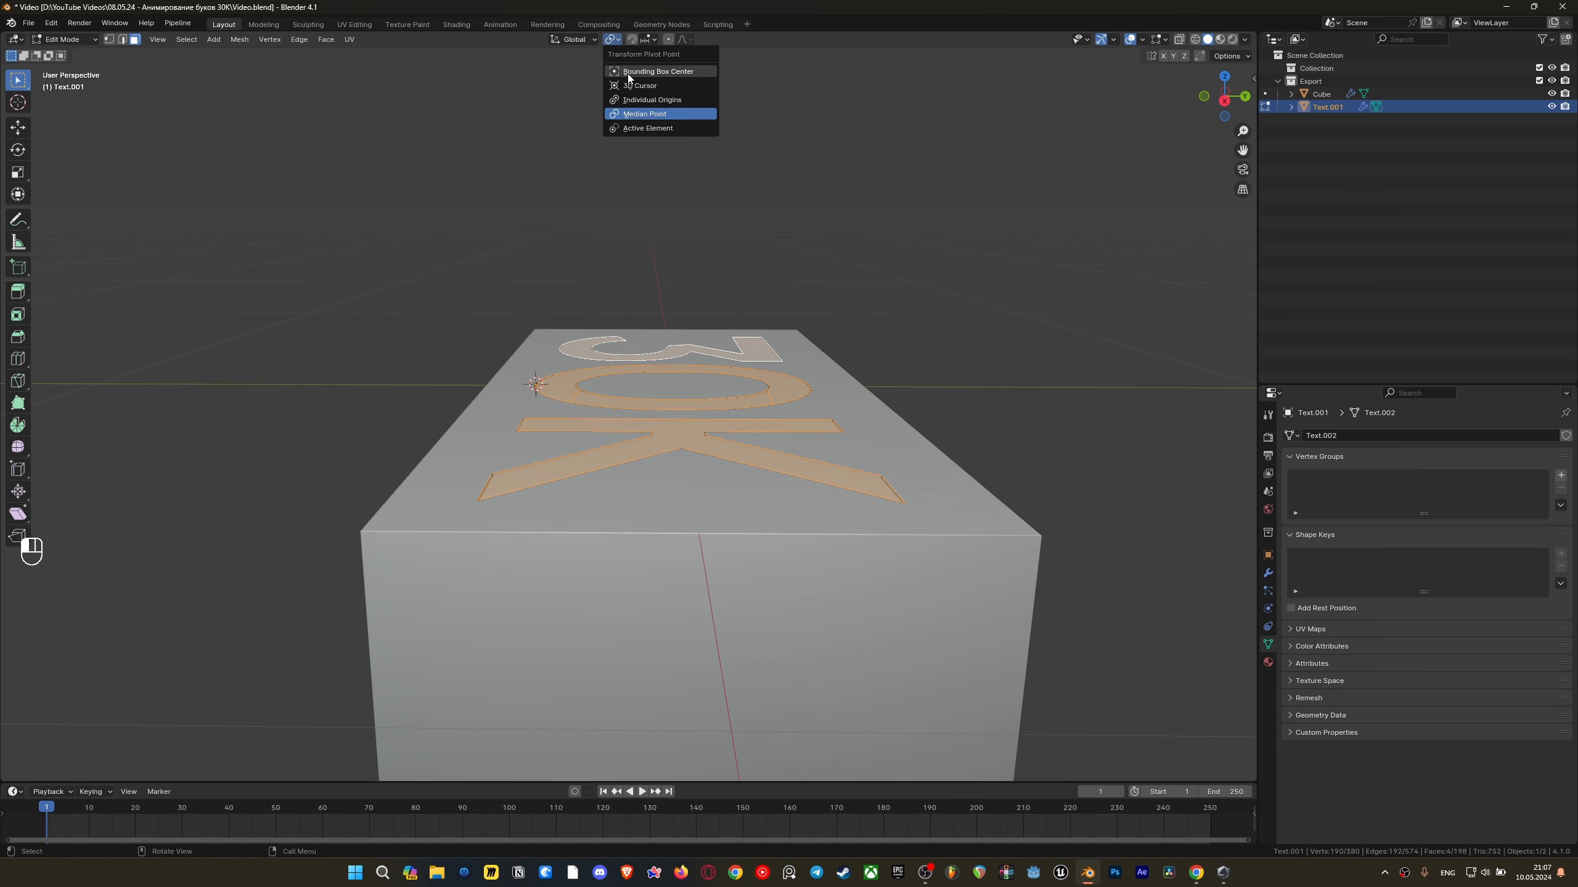
left_click(629, 85)
middle_click_drag(725, 141, 909, 246)
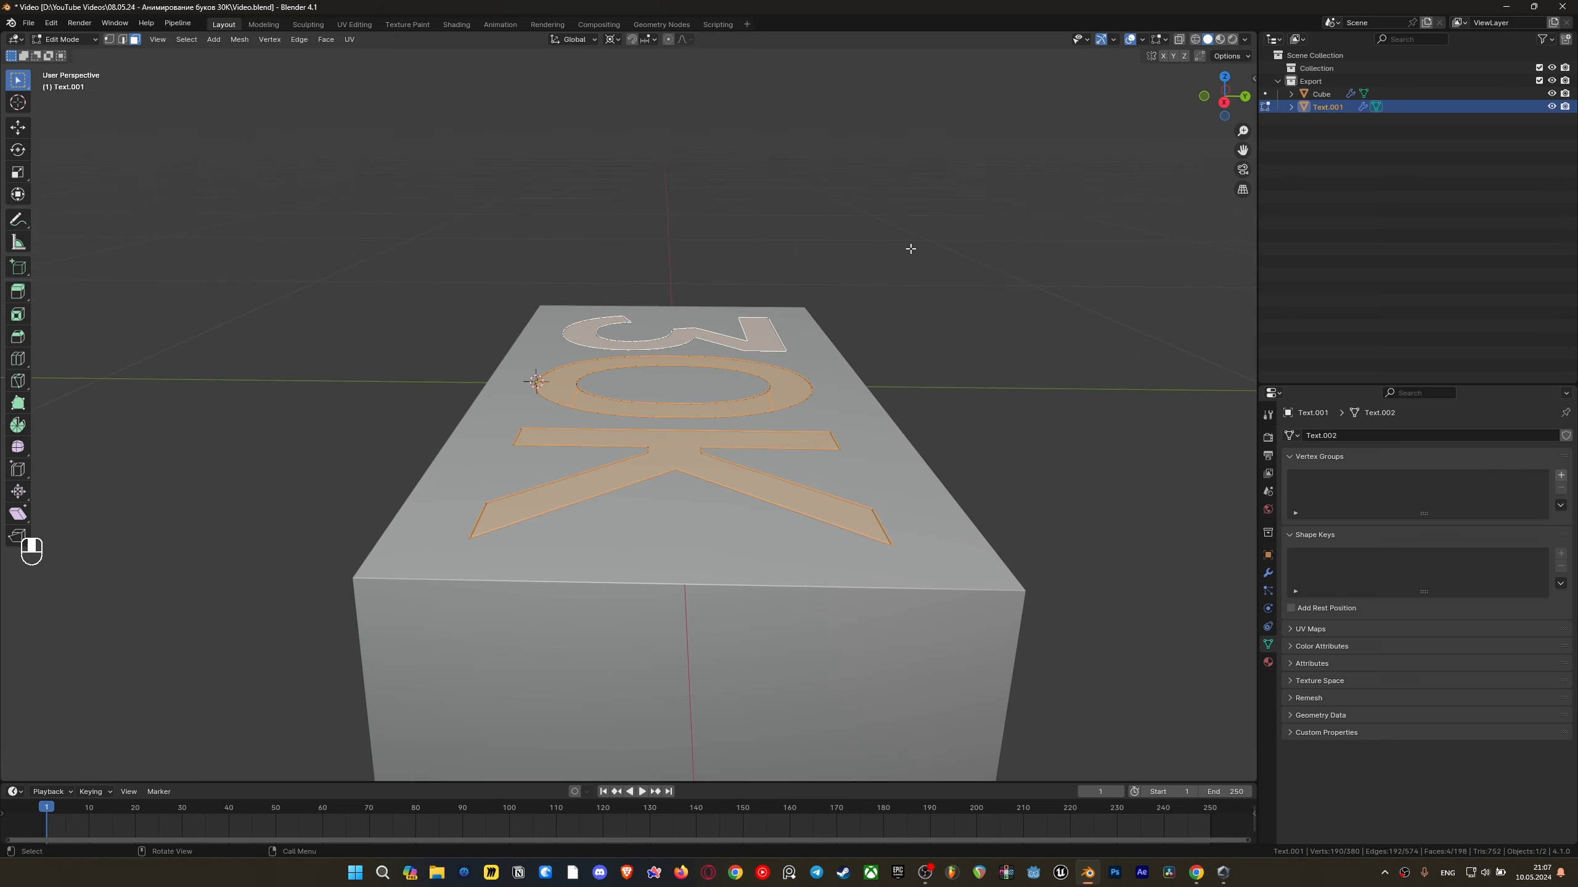
Try to tilt the letters' top faces by rotating them around the 3D cursor about the global X axis
key("r")
key("x")
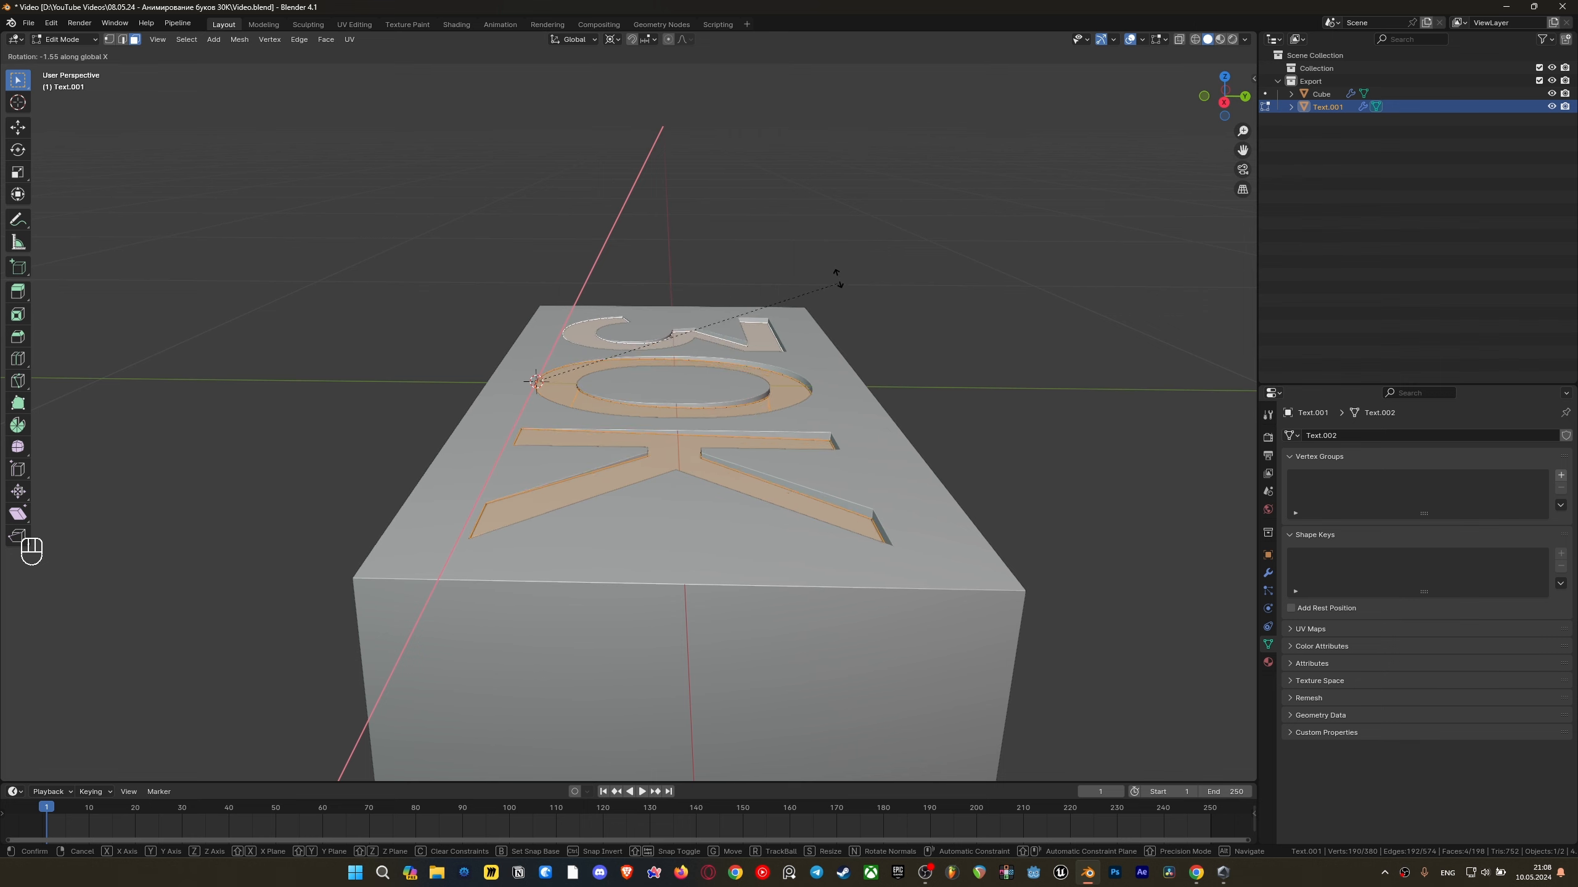
left_click(818, 216)
middle_click_drag(883, 296, 713, 391, "shift")
middle_click_drag(681, 340, 680, 337)
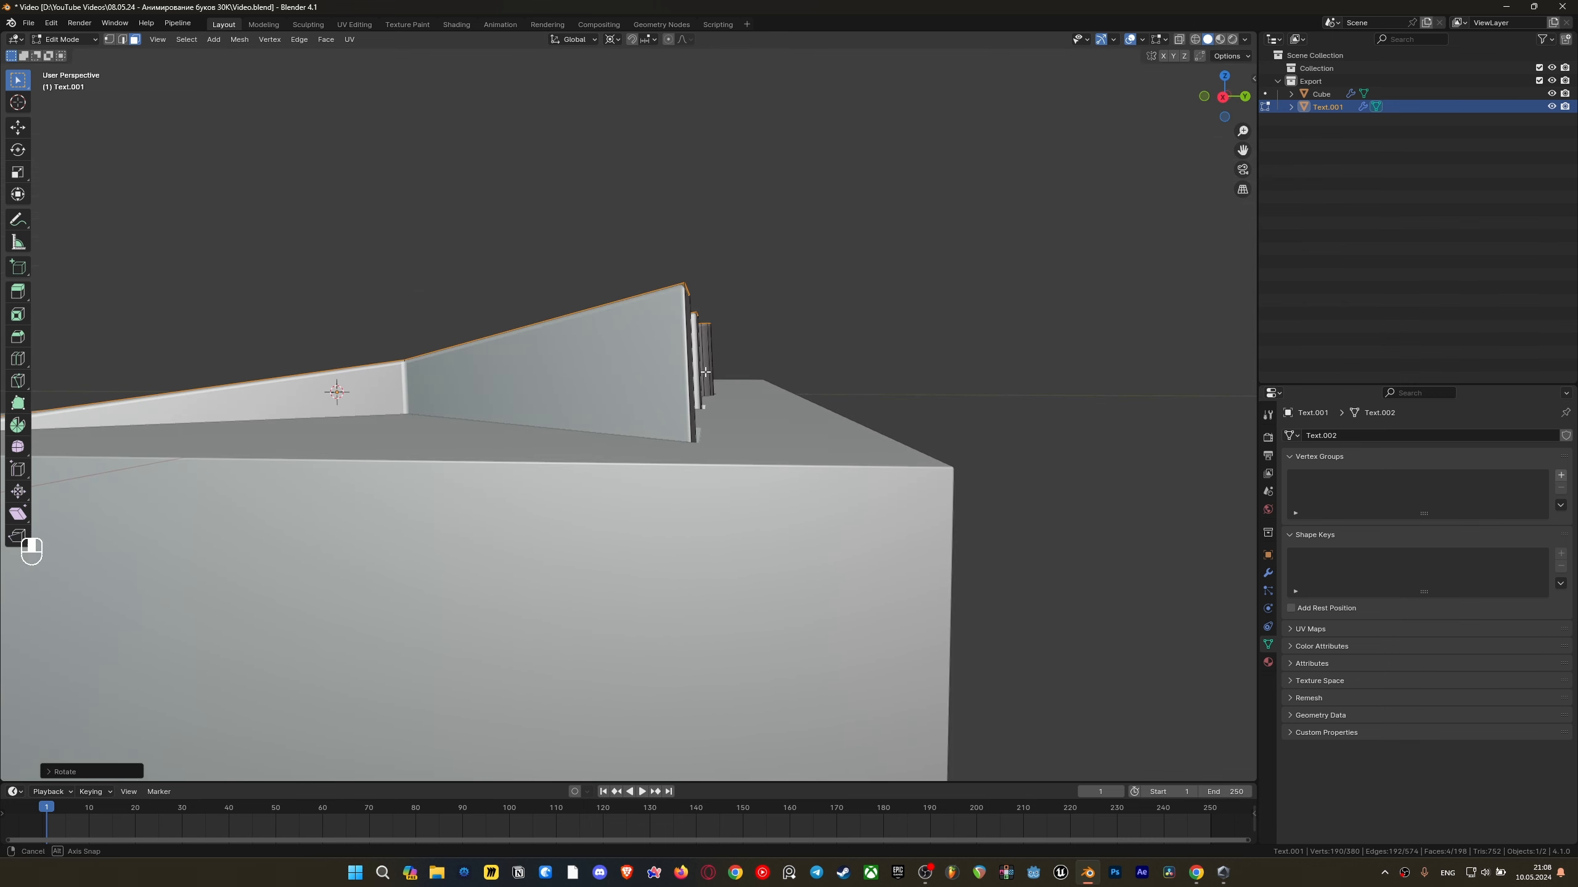
scroll(708, 474, "up", 1)
scroll(744, 445, "down", 2)
key("ctrl+z")
Activate the Shear tool for the selected top faces of the 30K letters
middle_click_drag(744, 445, 391, 448)
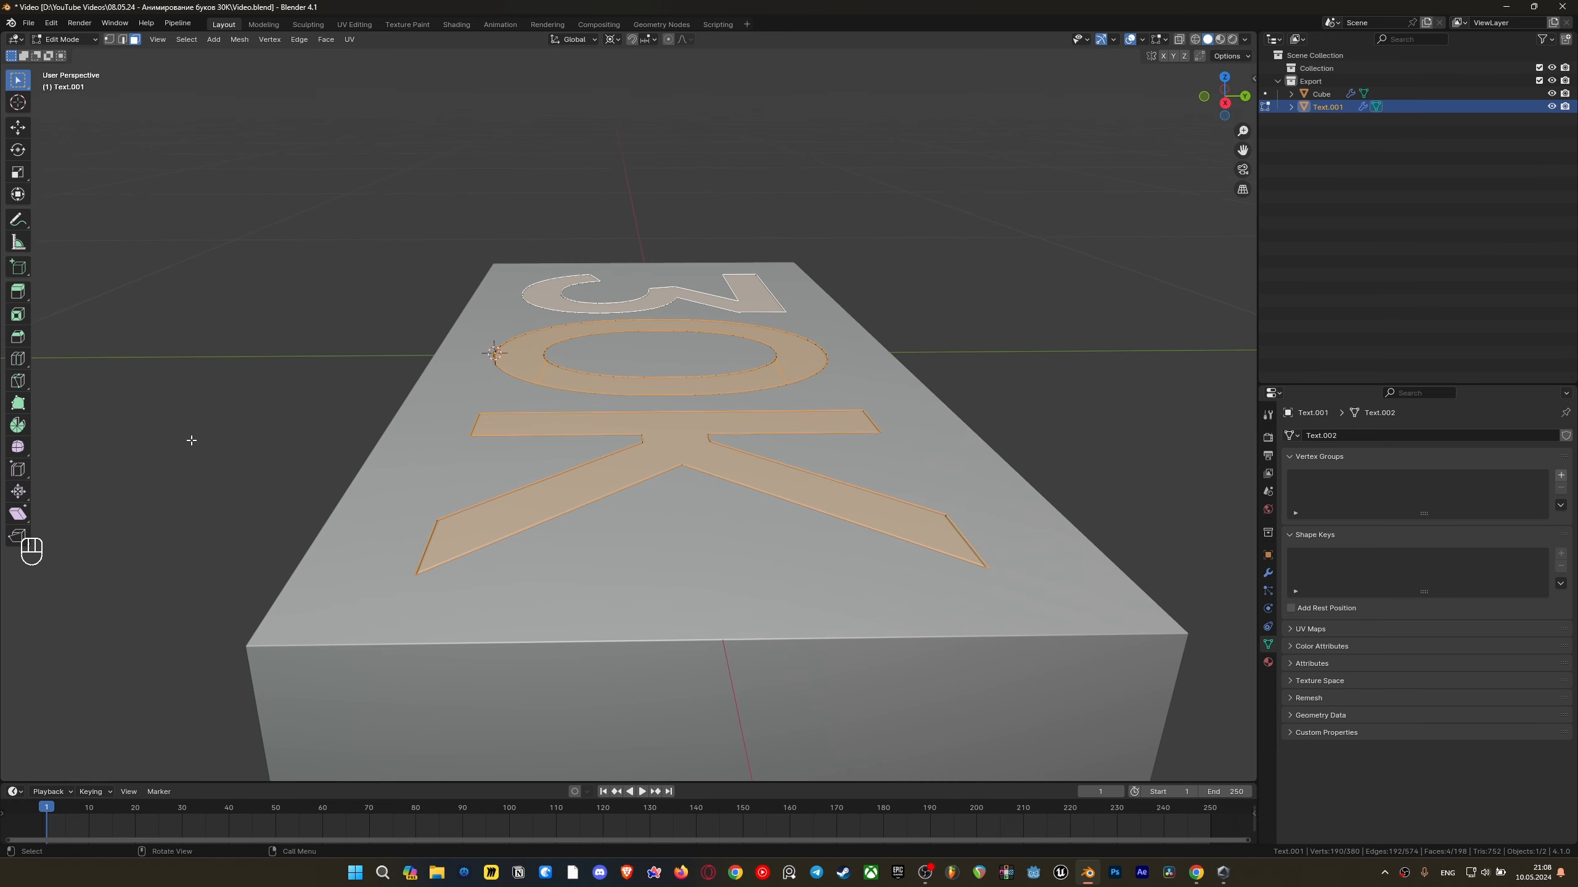
scroll(215, 431, "down", 2)
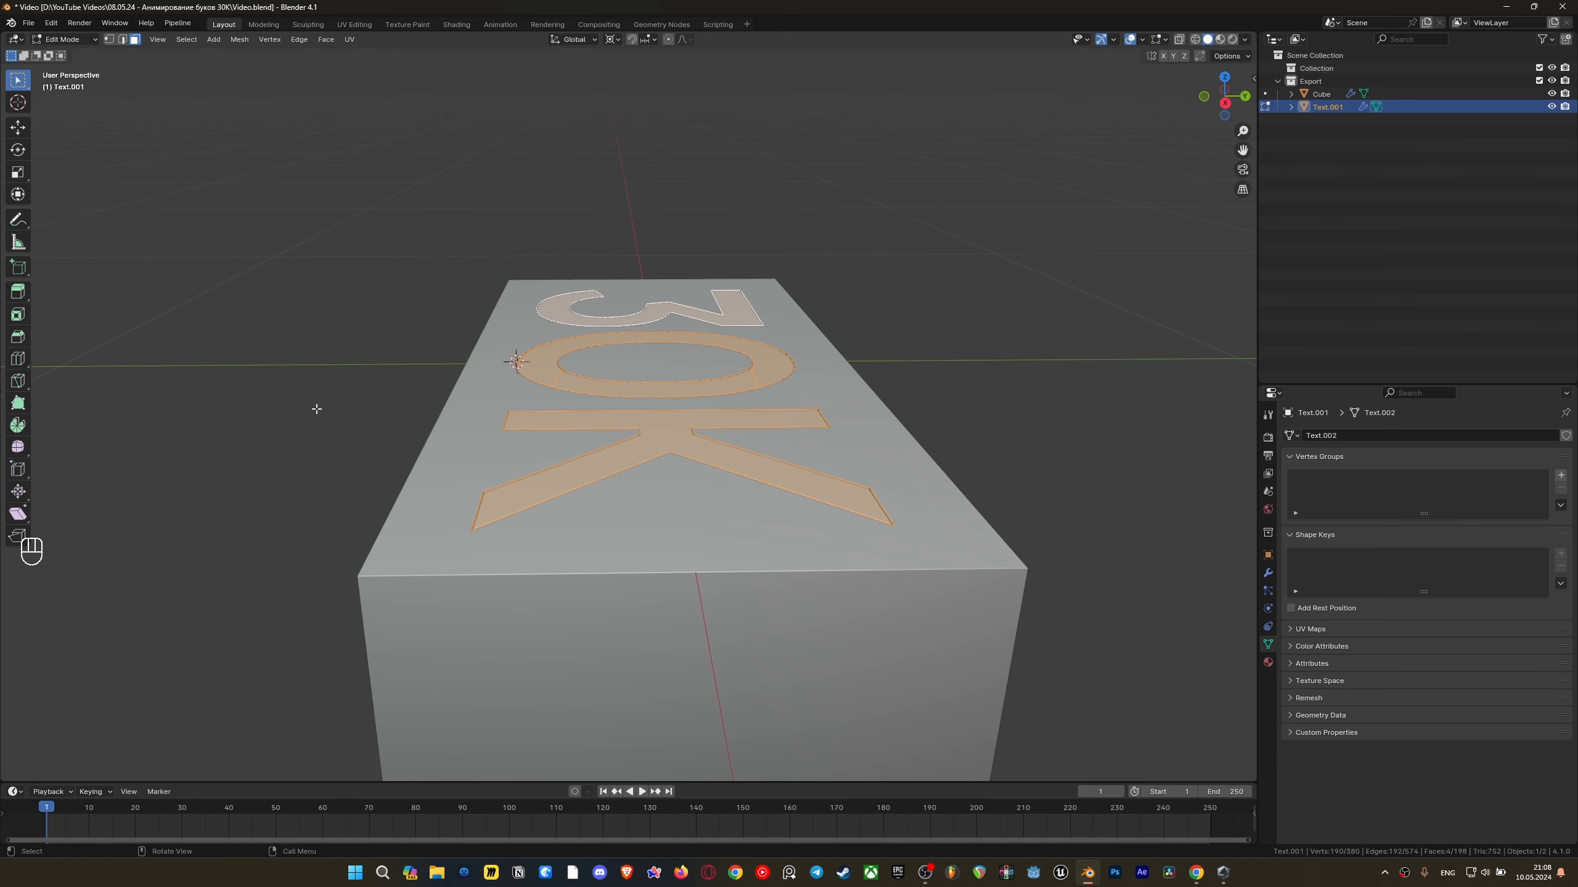
middle_click_drag(365, 450, 472, 419)
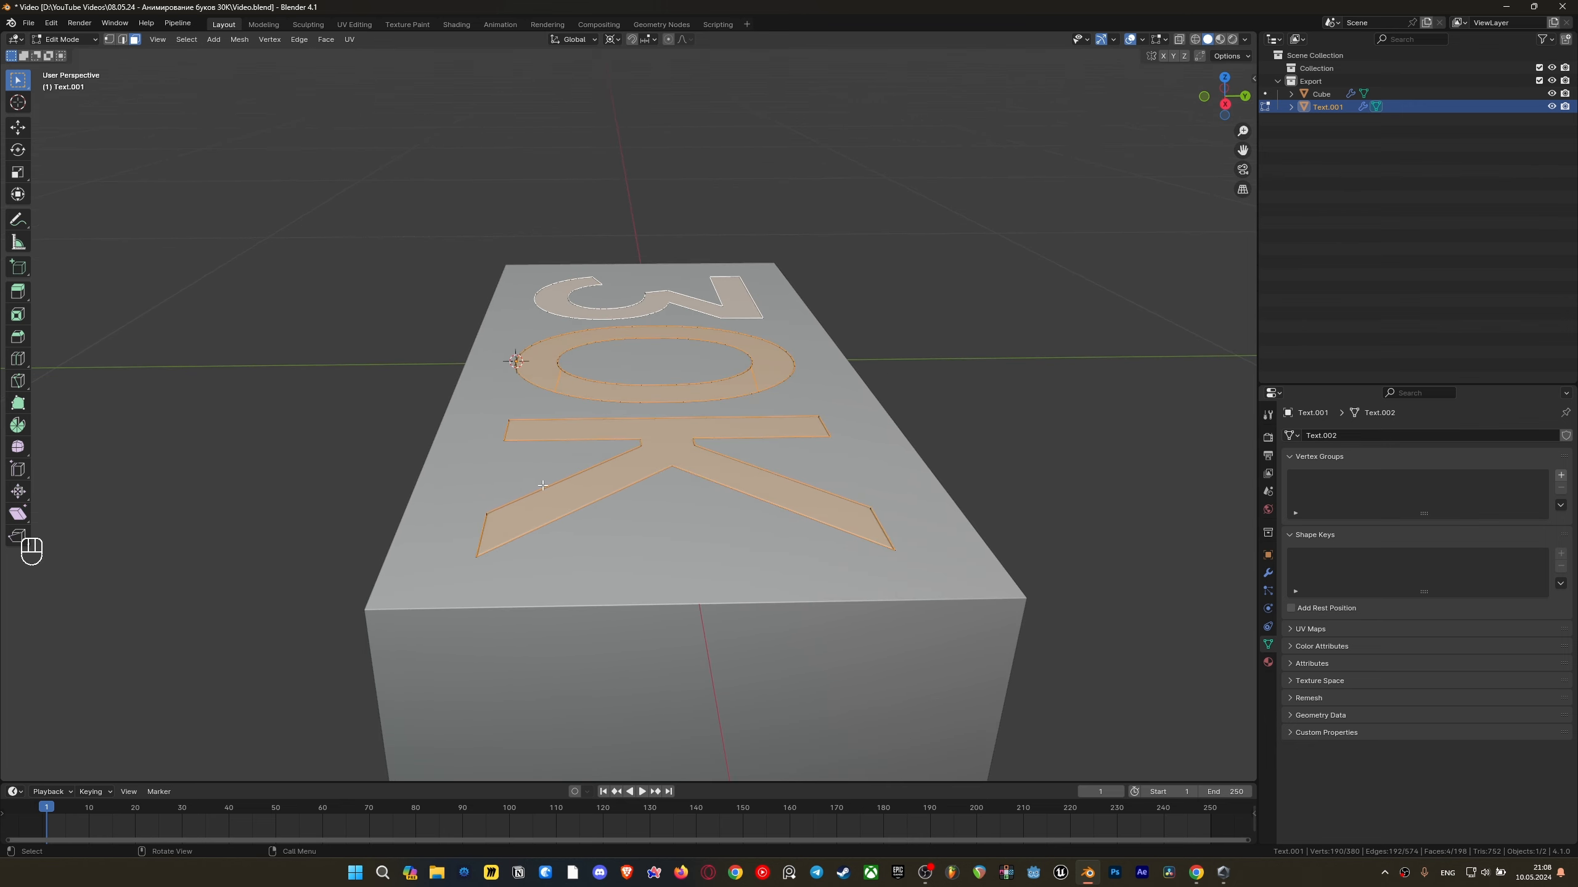
middle_click_drag(664, 435, 665, 404)
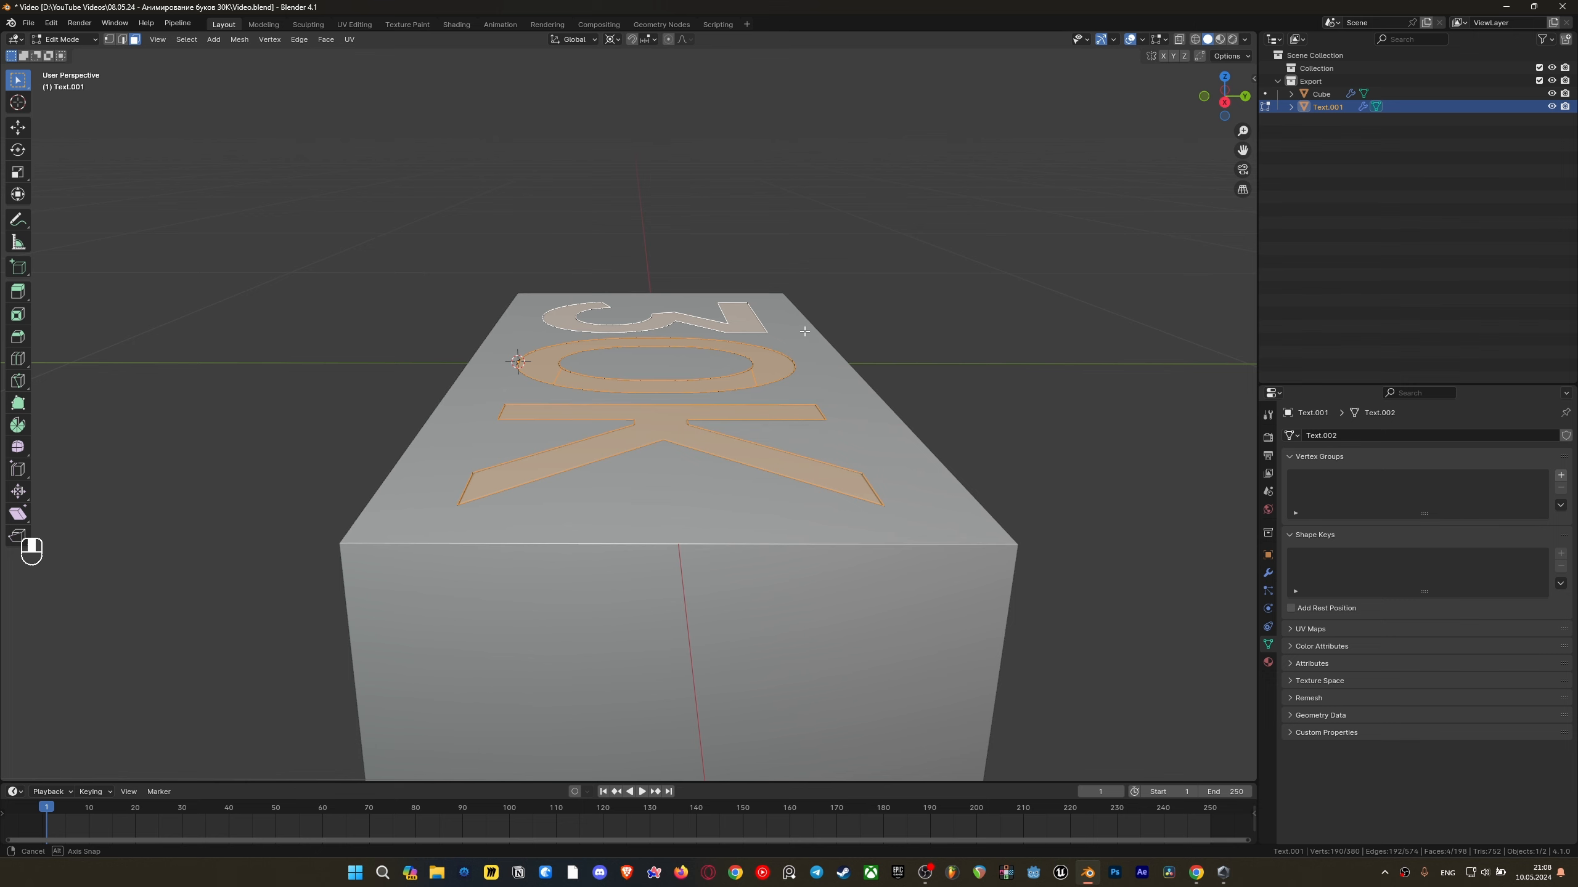
middle_click_drag(805, 331, 535, 276)
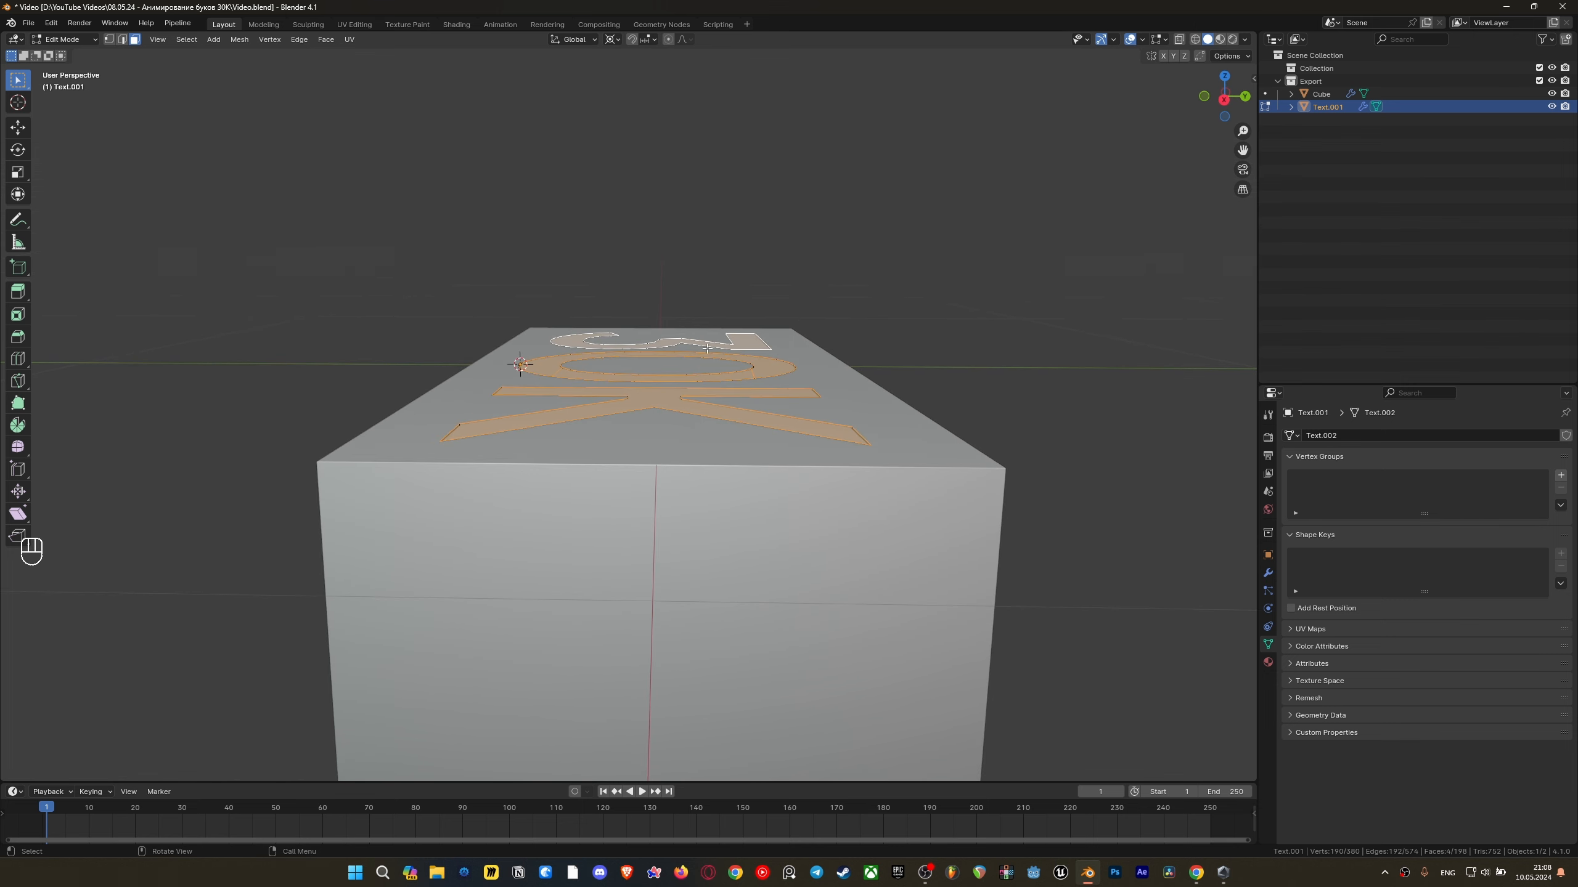
key("r")
left_click(17, 516)
middle_click_drag(572, 341, 571, 357)
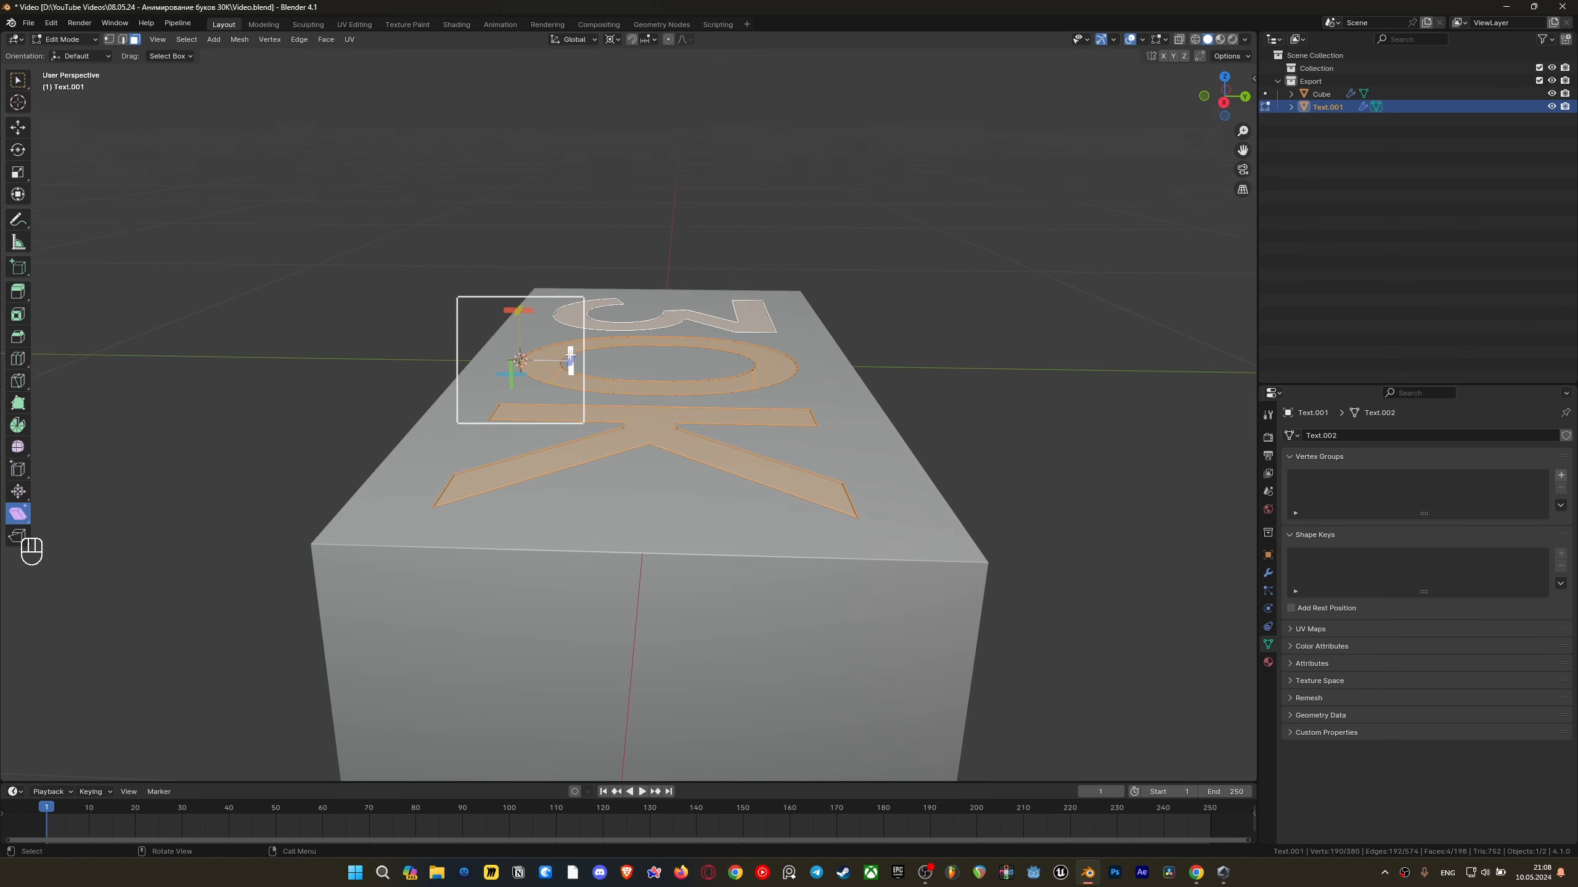
Try to shear the letters' top faces vertically about the 3D cursor
left_click_drag(572, 354, 443, 320)
middle_click_drag(1021, 451, 557, 362)
key("ctrl+z")
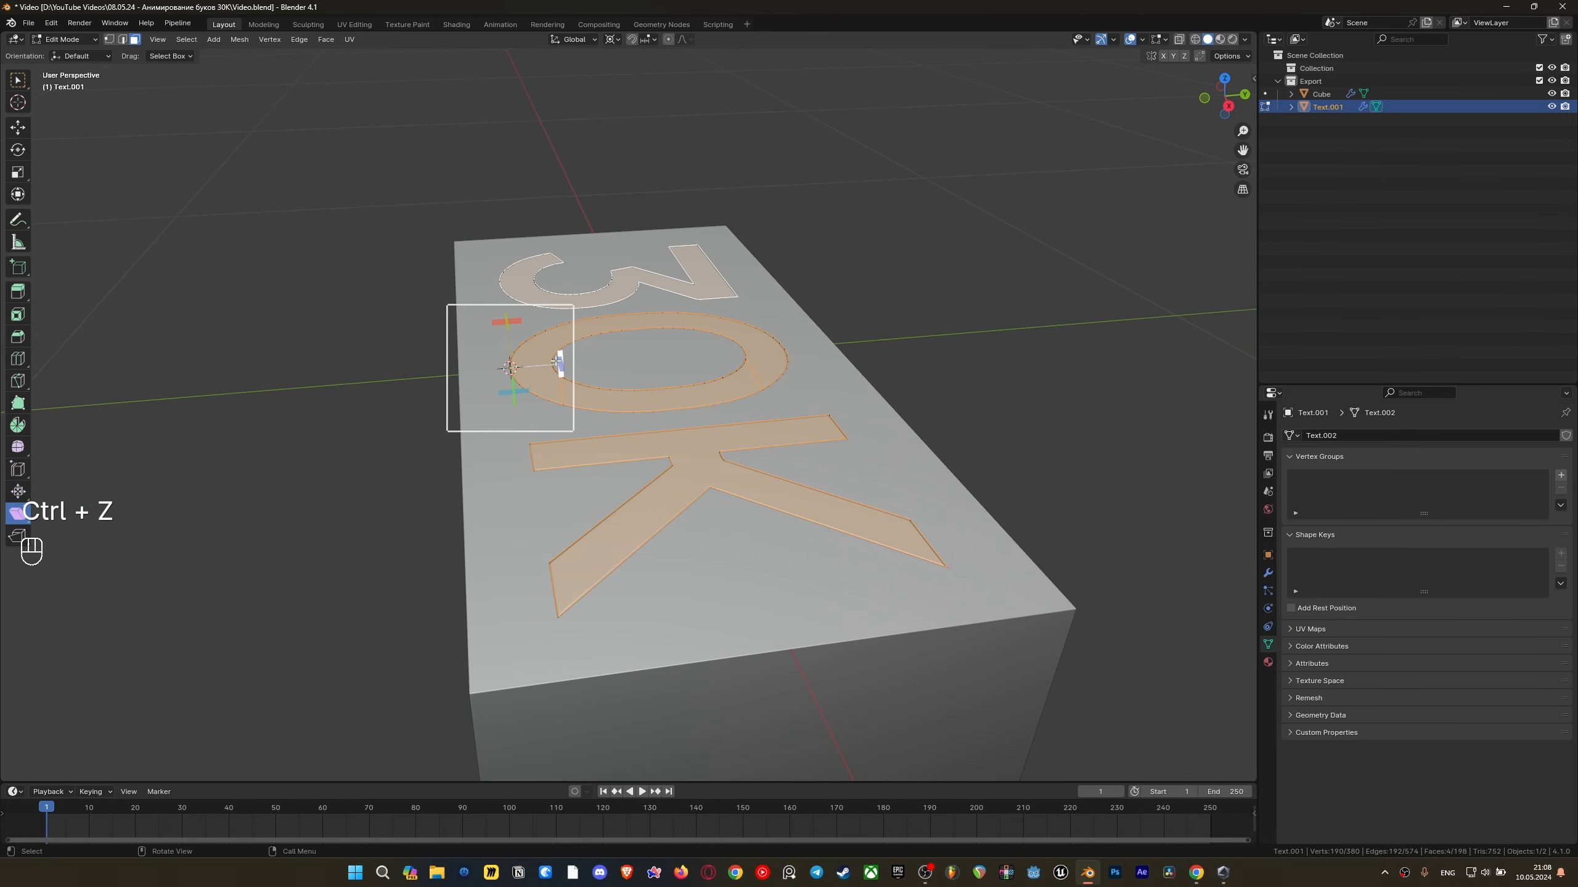
Shear the letters' top faces so they slope down into the recess away from the 3D cursor, and return to Object Mode
left_click_drag(559, 352, 430, 381)
middle_click_drag(697, 354, 733, 360)
key("Tab")
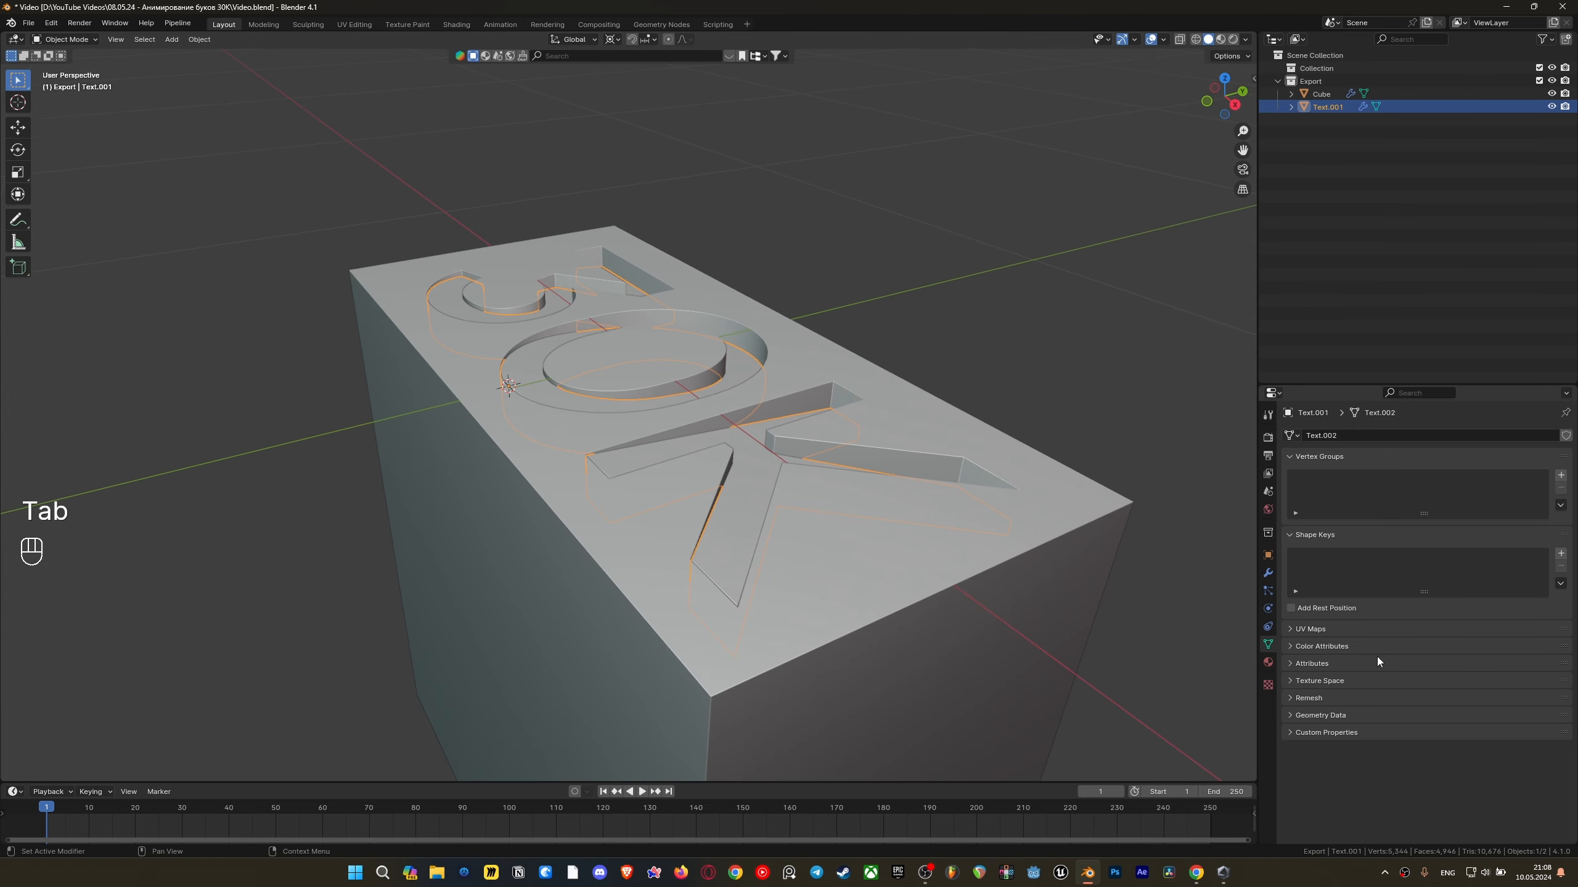
Add a basis shape key and a second shape key to the letters, and set the second key's value to 1
left_click(1561, 554)
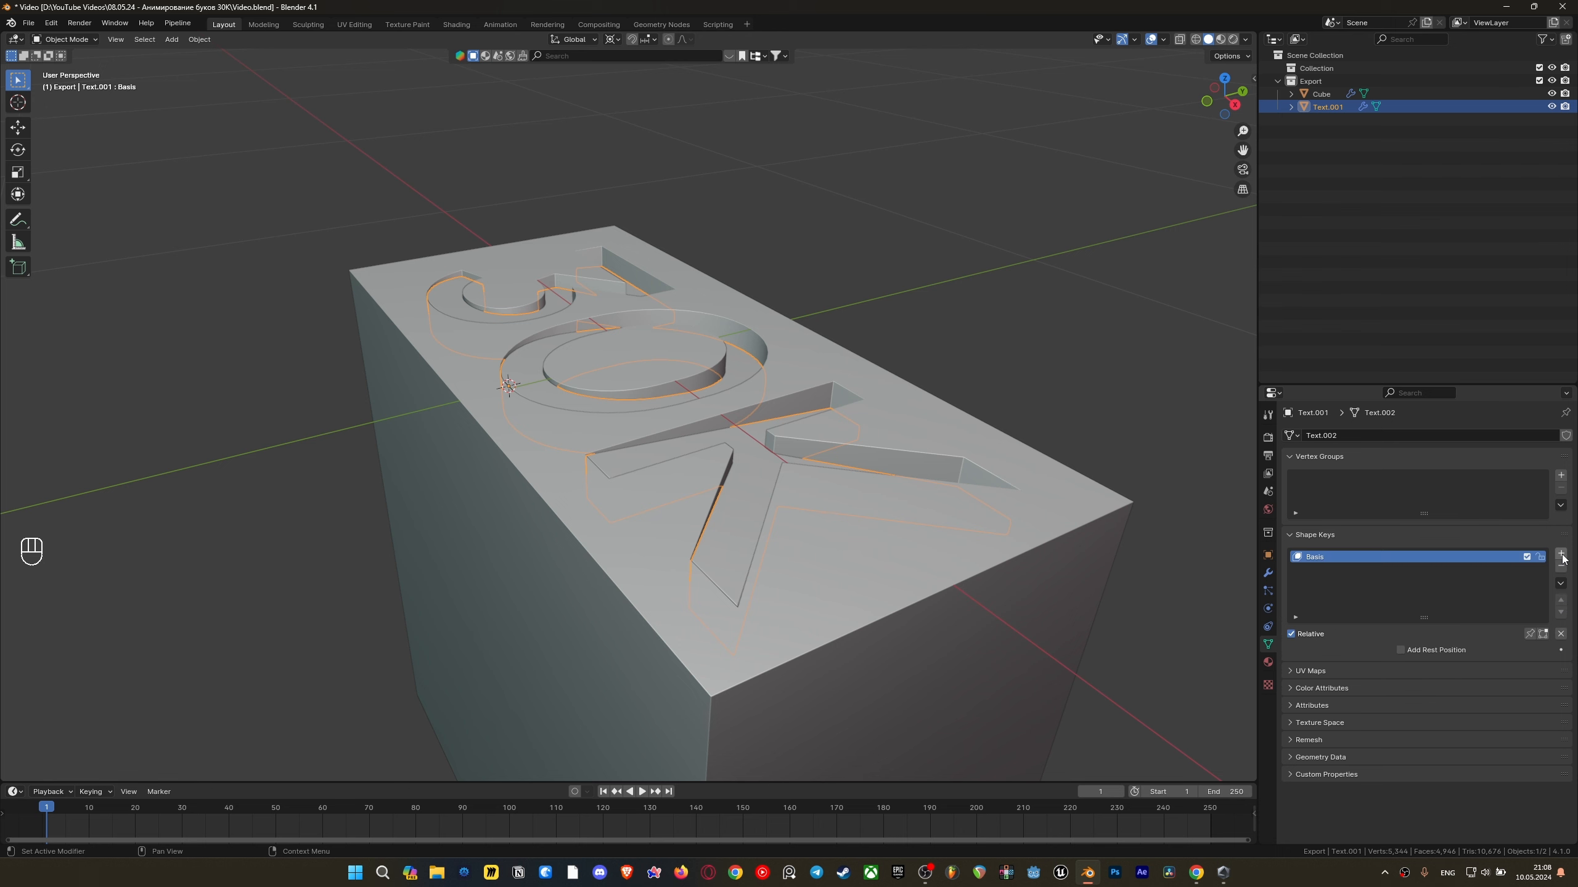
left_click(1561, 553)
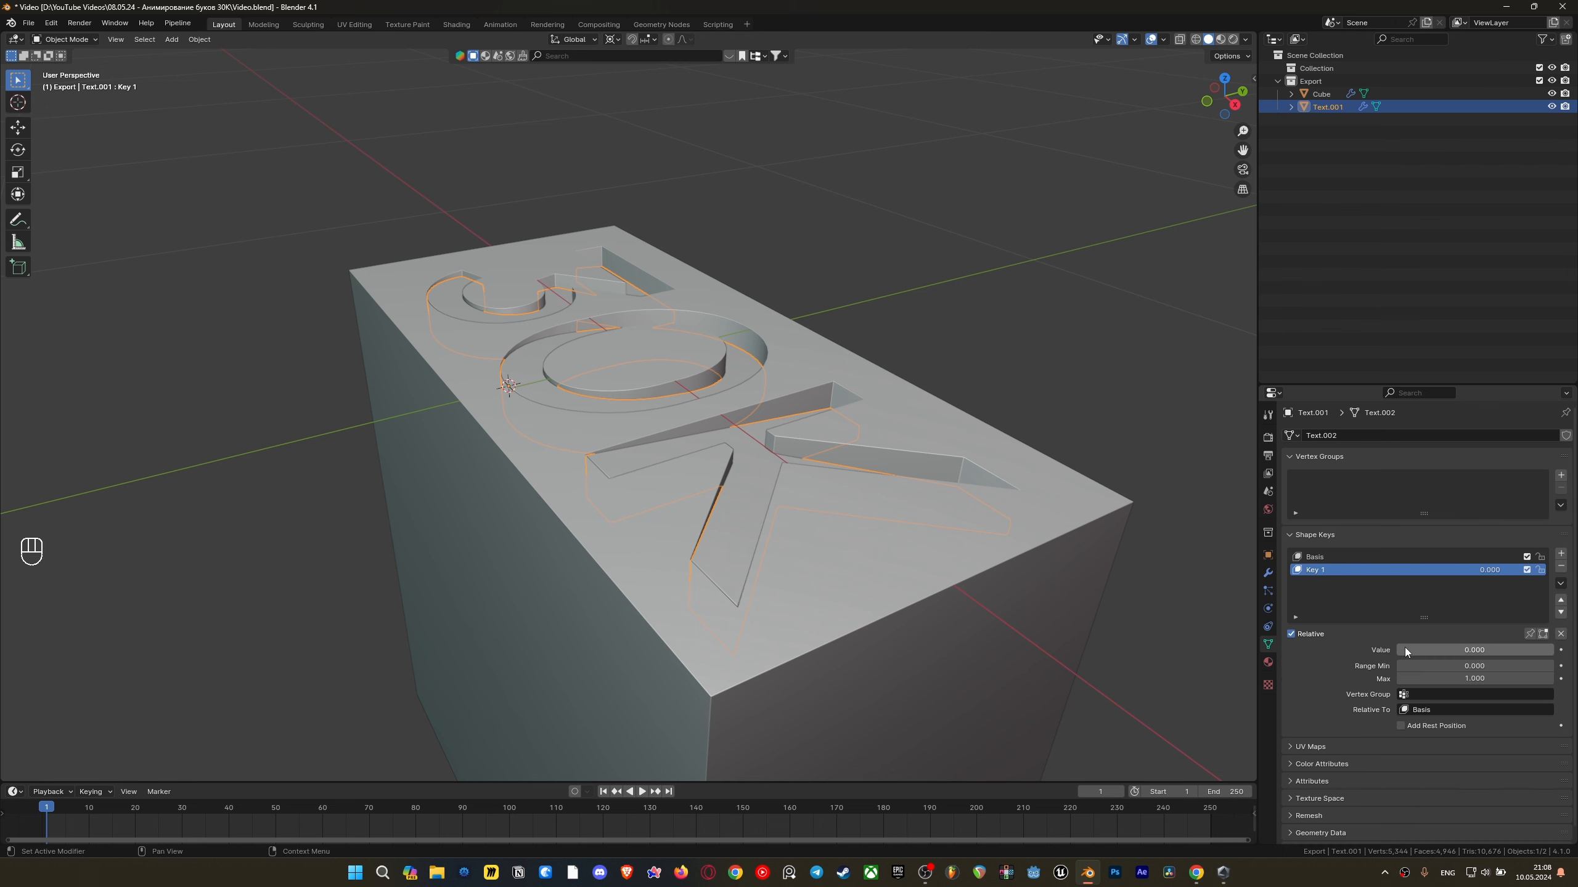
left_click_drag(1405, 648, 1563, 650)
Shear the letters' selected top faces about the 3D cursor within the second shape key, and return to Object Mode
middle_click_drag(678, 386, 579, 396)
key("Tab")
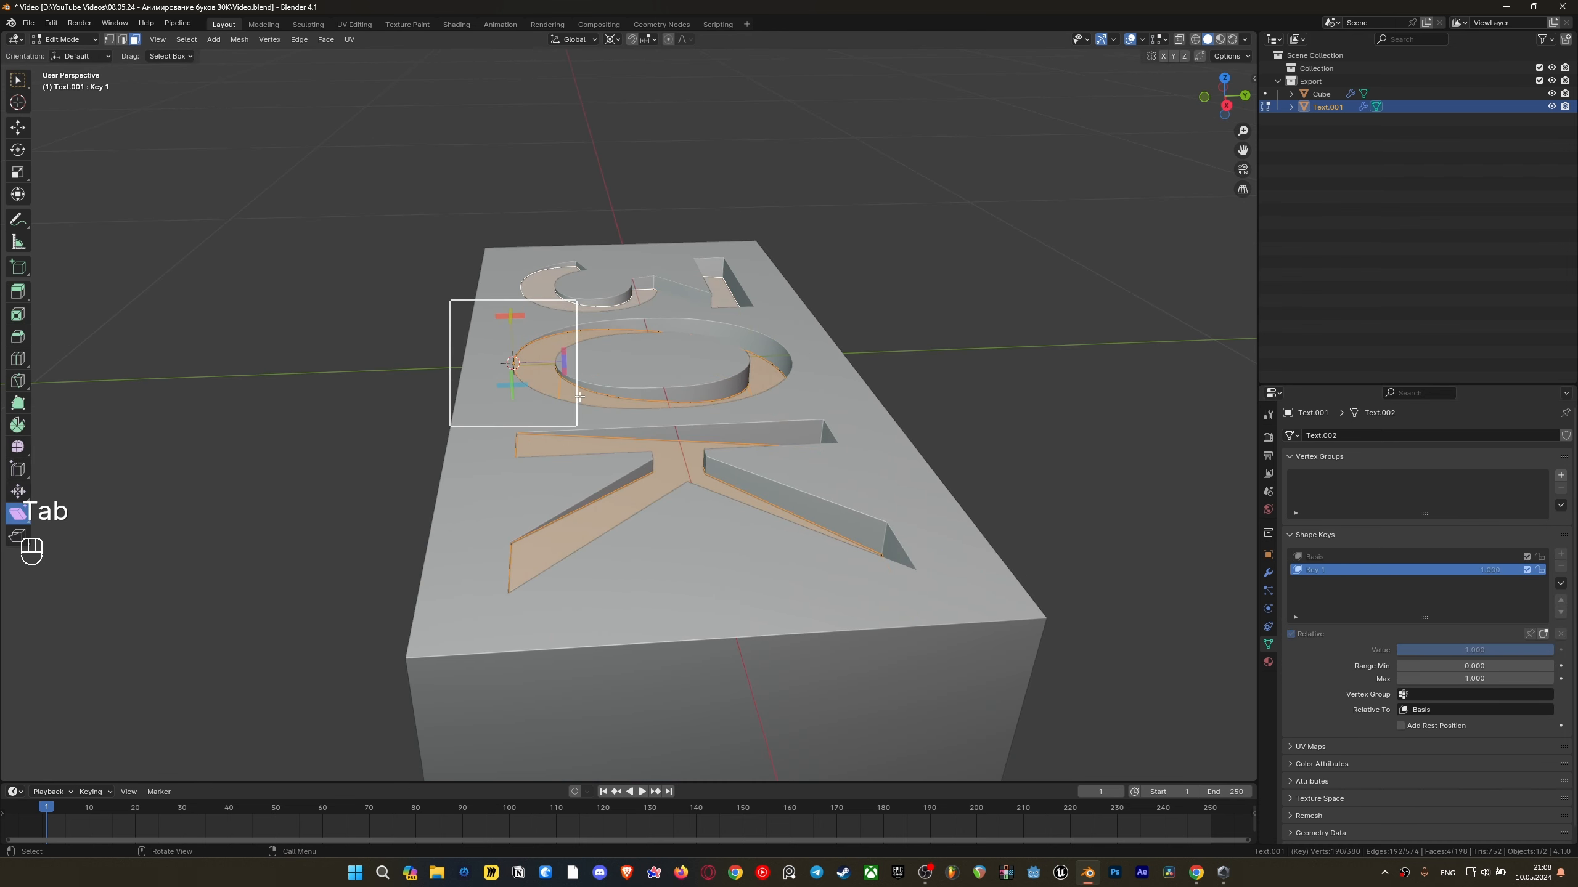
left_click_drag(564, 351, 575, 352)
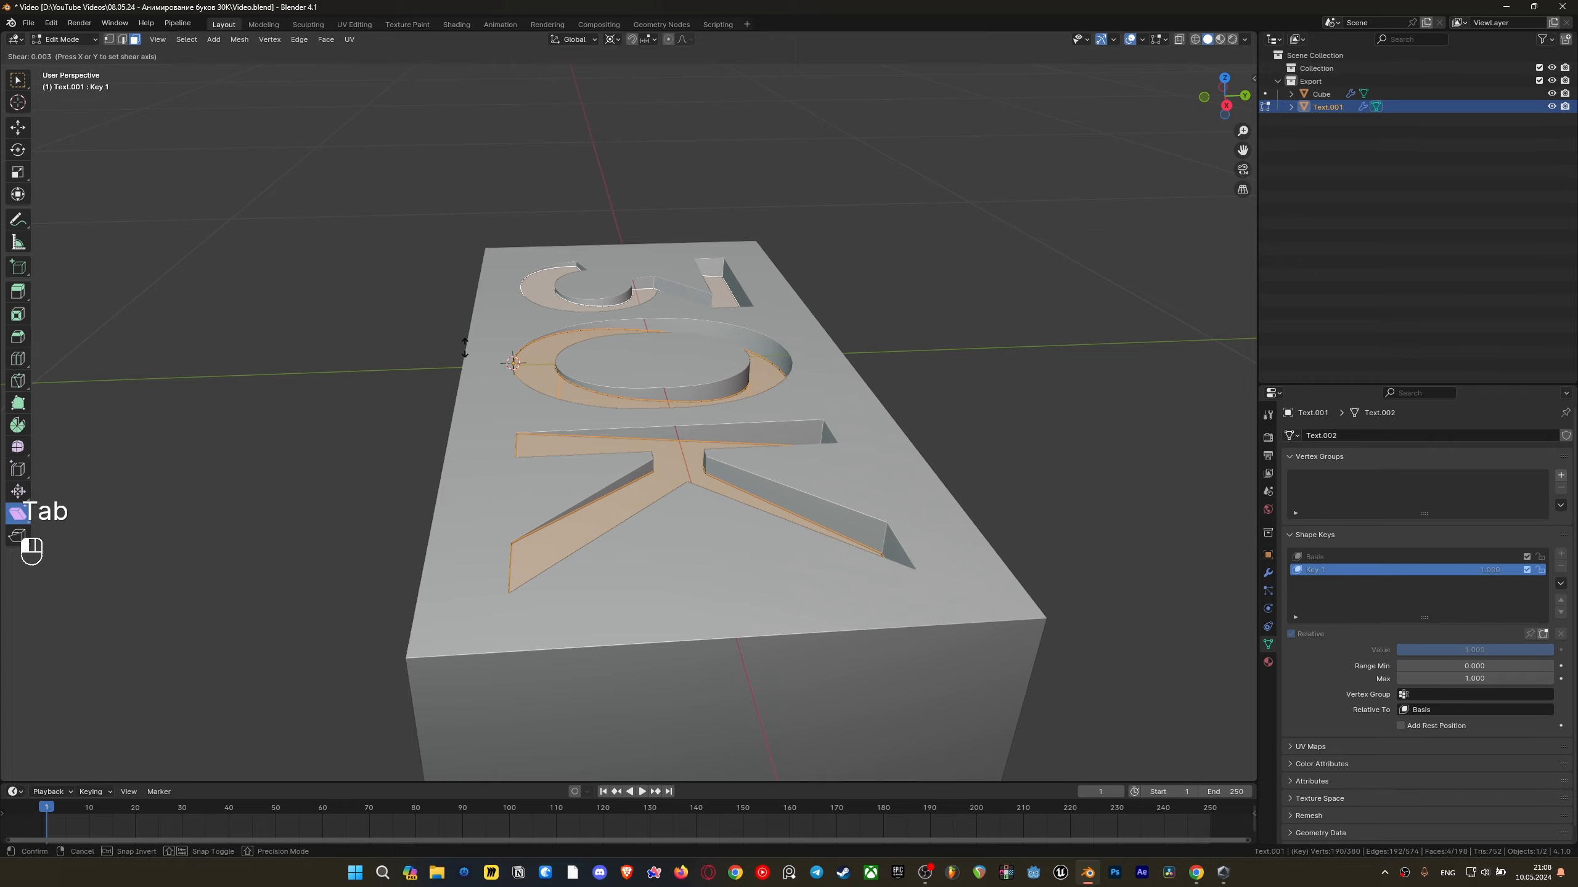
left_click_drag(465, 348, 437, 264)
middle_click_drag(723, 416, 1402, 634)
key("Tab")
Set the second shape key's value back to 0 and save the file
left_click_drag(1479, 650, 1386, 650)
middle_click_drag(640, 497, 98, 199)
key("ctrl+s")
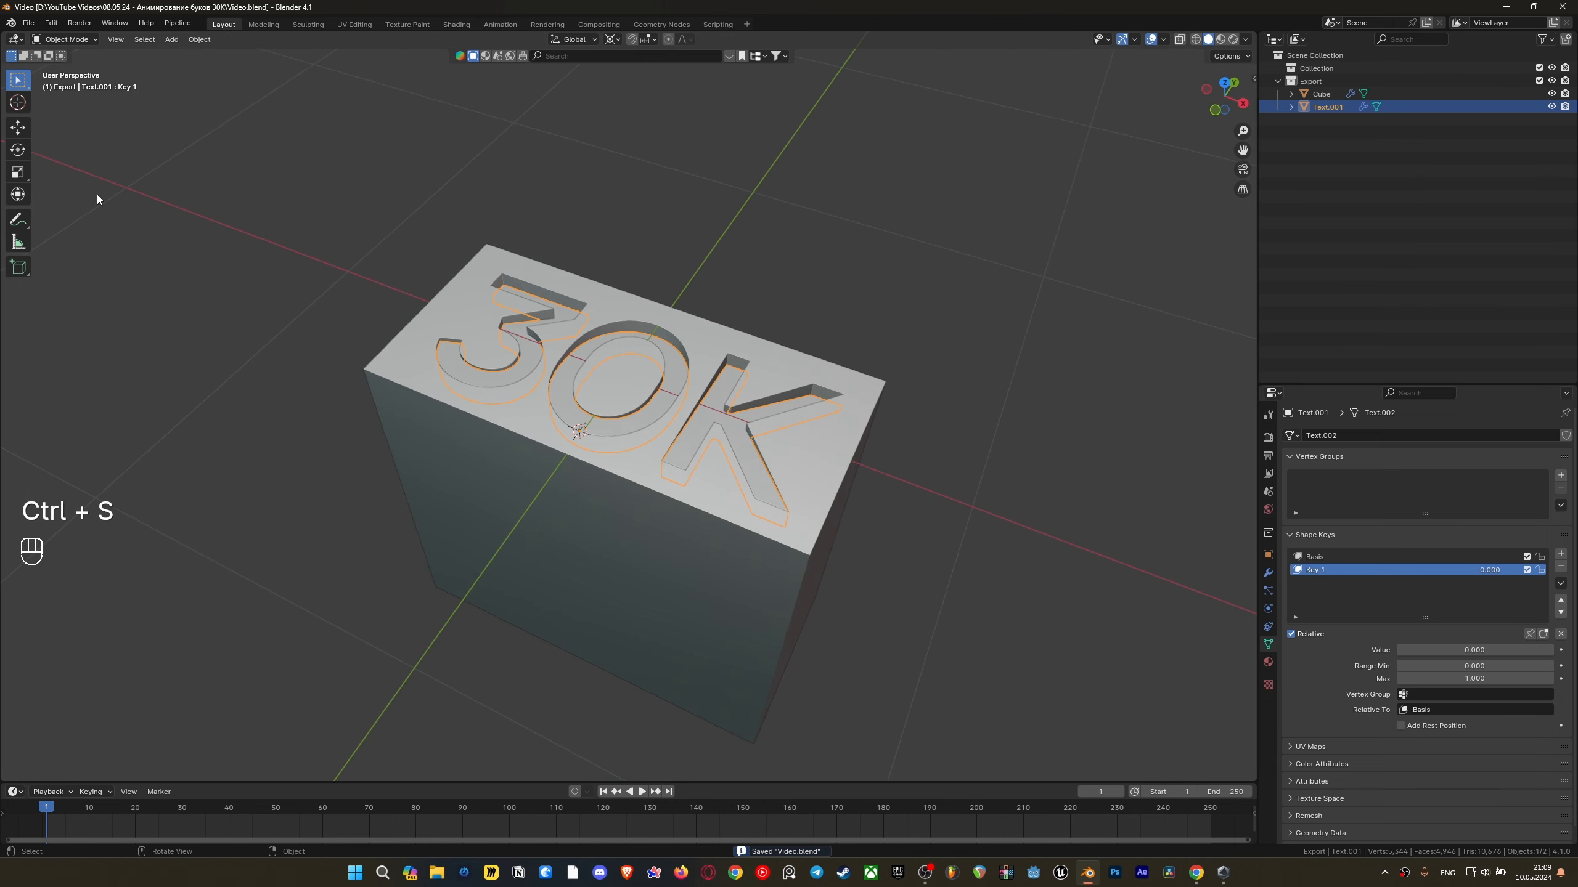
scroll(597, 422, "up", 1)
key("q")
left_click(607, 433)
key("q")
left_click(606, 433)
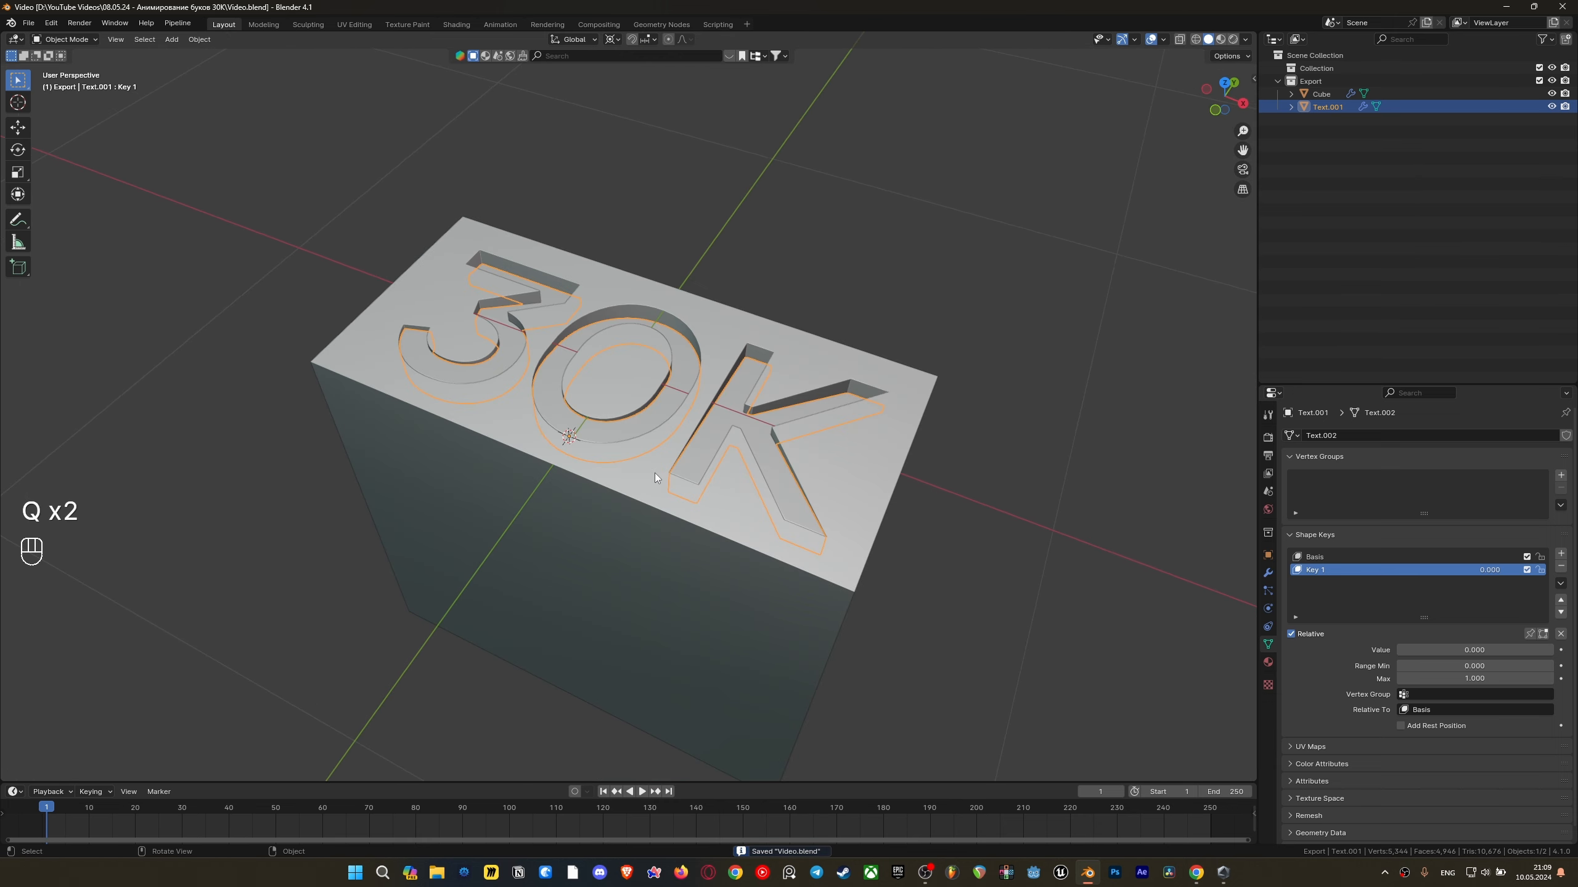
Select the block and split the 3D viewport vertically into two side-by-side views of about equal width
middle_click_drag(658, 476, 587, 534)
left_click(586, 535)
key("KP_Decimal")
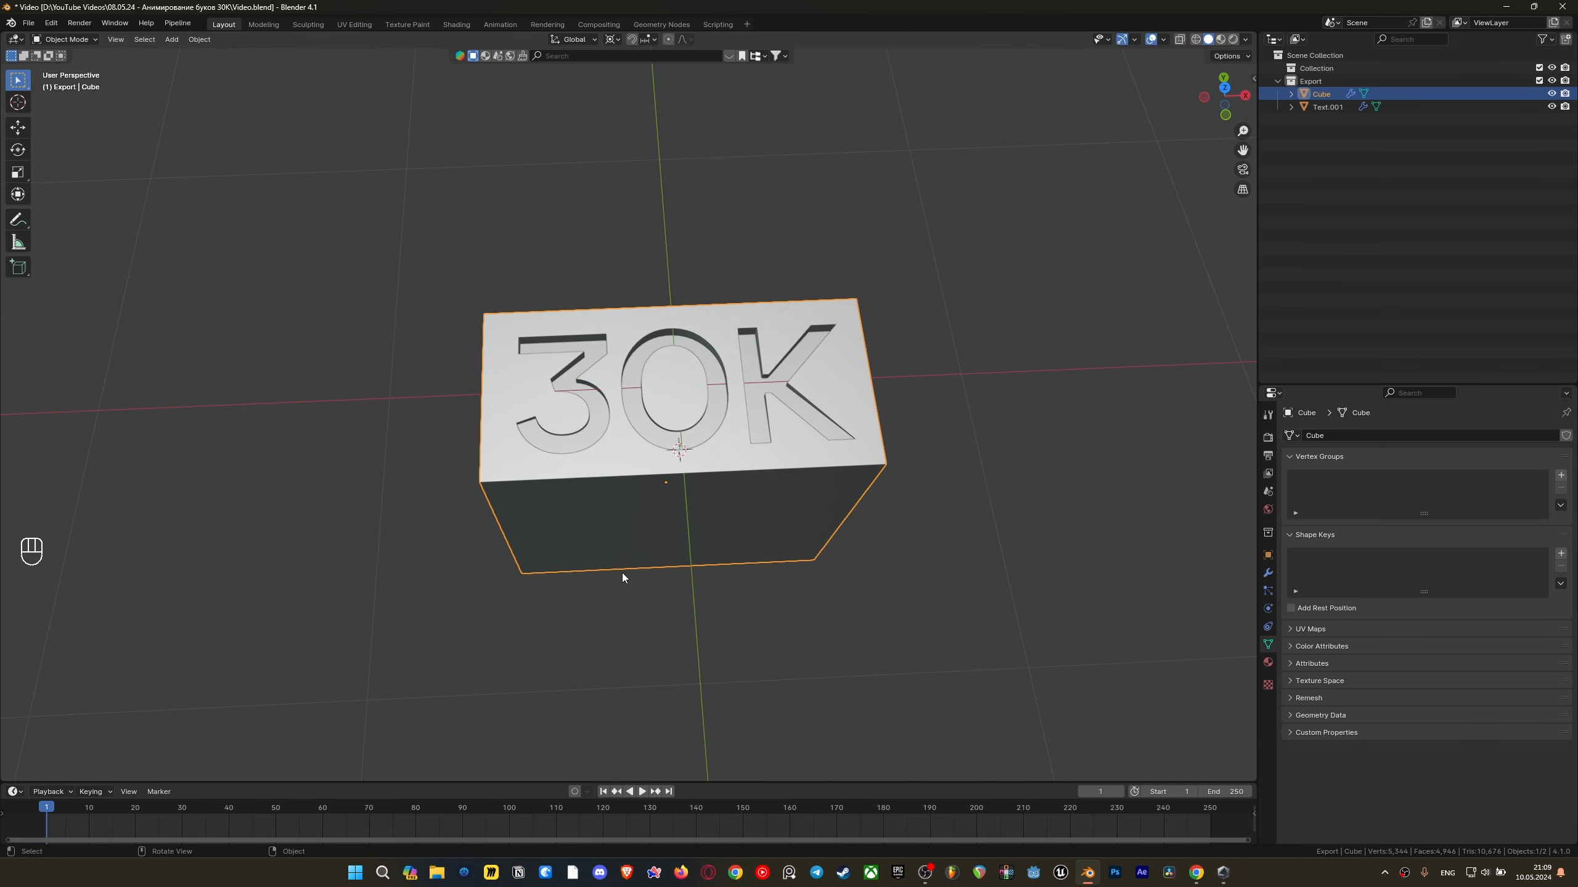
middle_click_drag(485, 333, 558, 356)
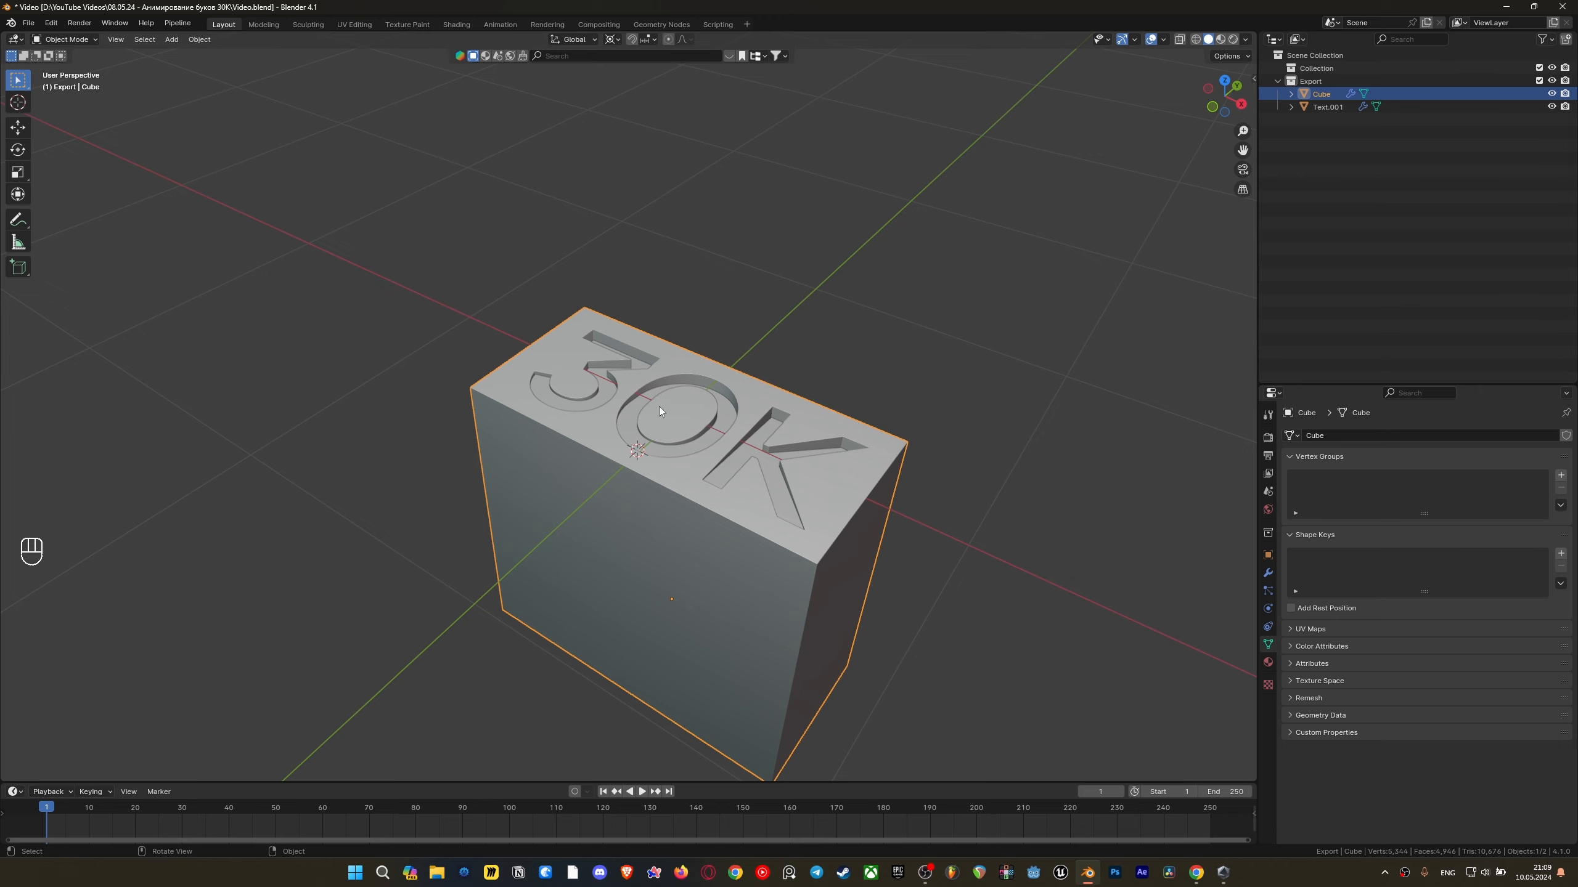
mouse_move(659, 408)
middle_mouse_down("shift")
mouse_move(724, 458)
mouse_move(597, 377)
mouse_move(651, 415)
middle_mouse_up("shift")
scroll(733, 460, "up", 3)
scroll(650, 415, "up", 1)
left_click_drag(1253, 36, 620, 125)
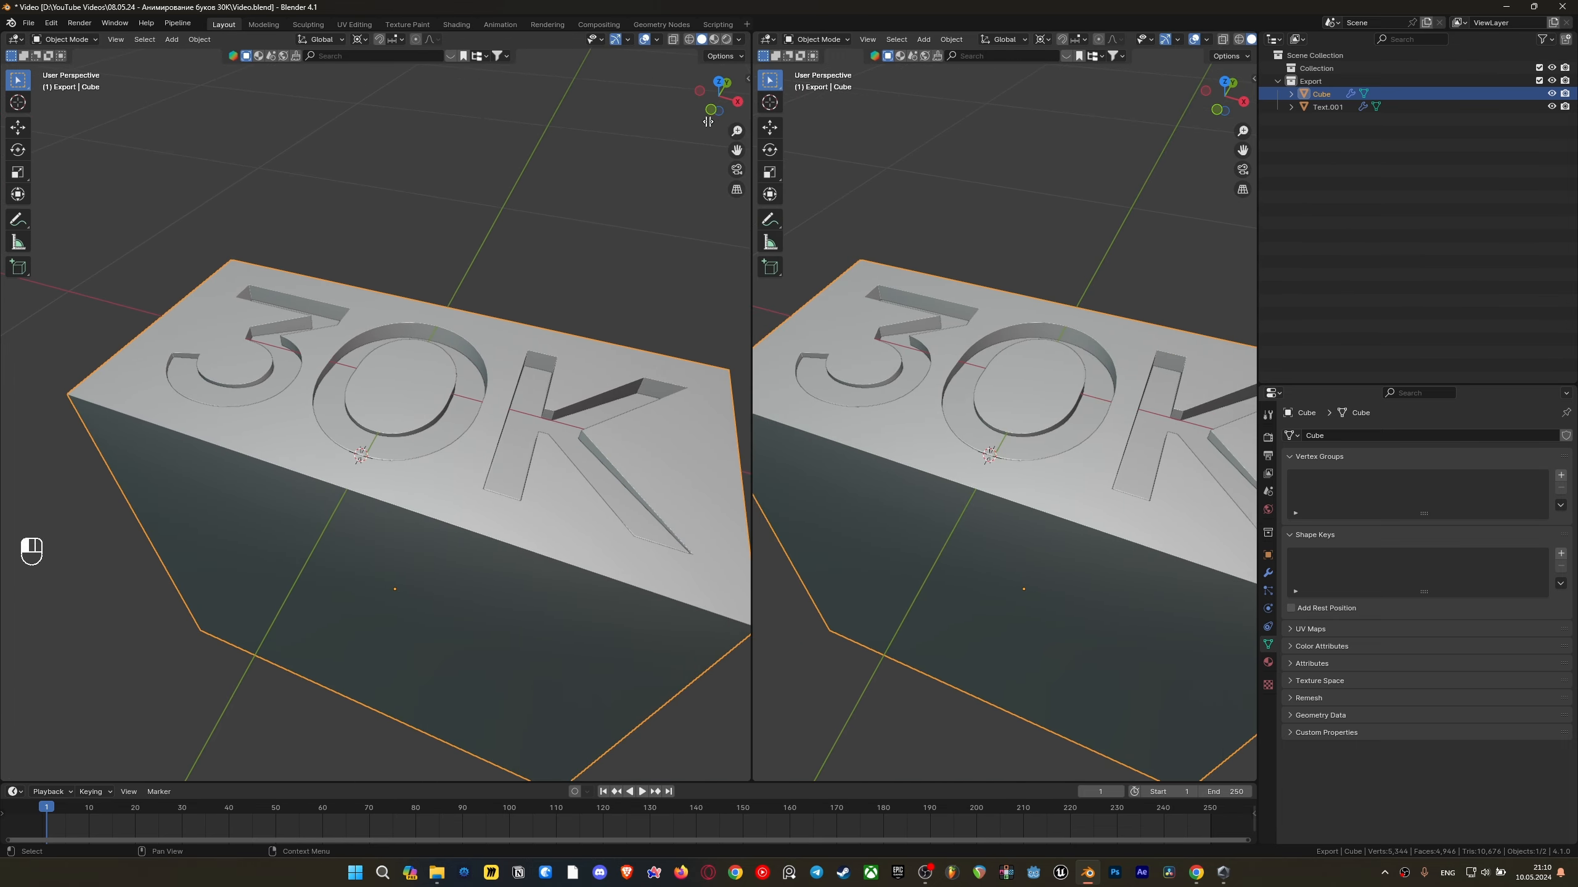
Create a new material on the block, and add a second slot with a new material named glow
left_click(1268, 663)
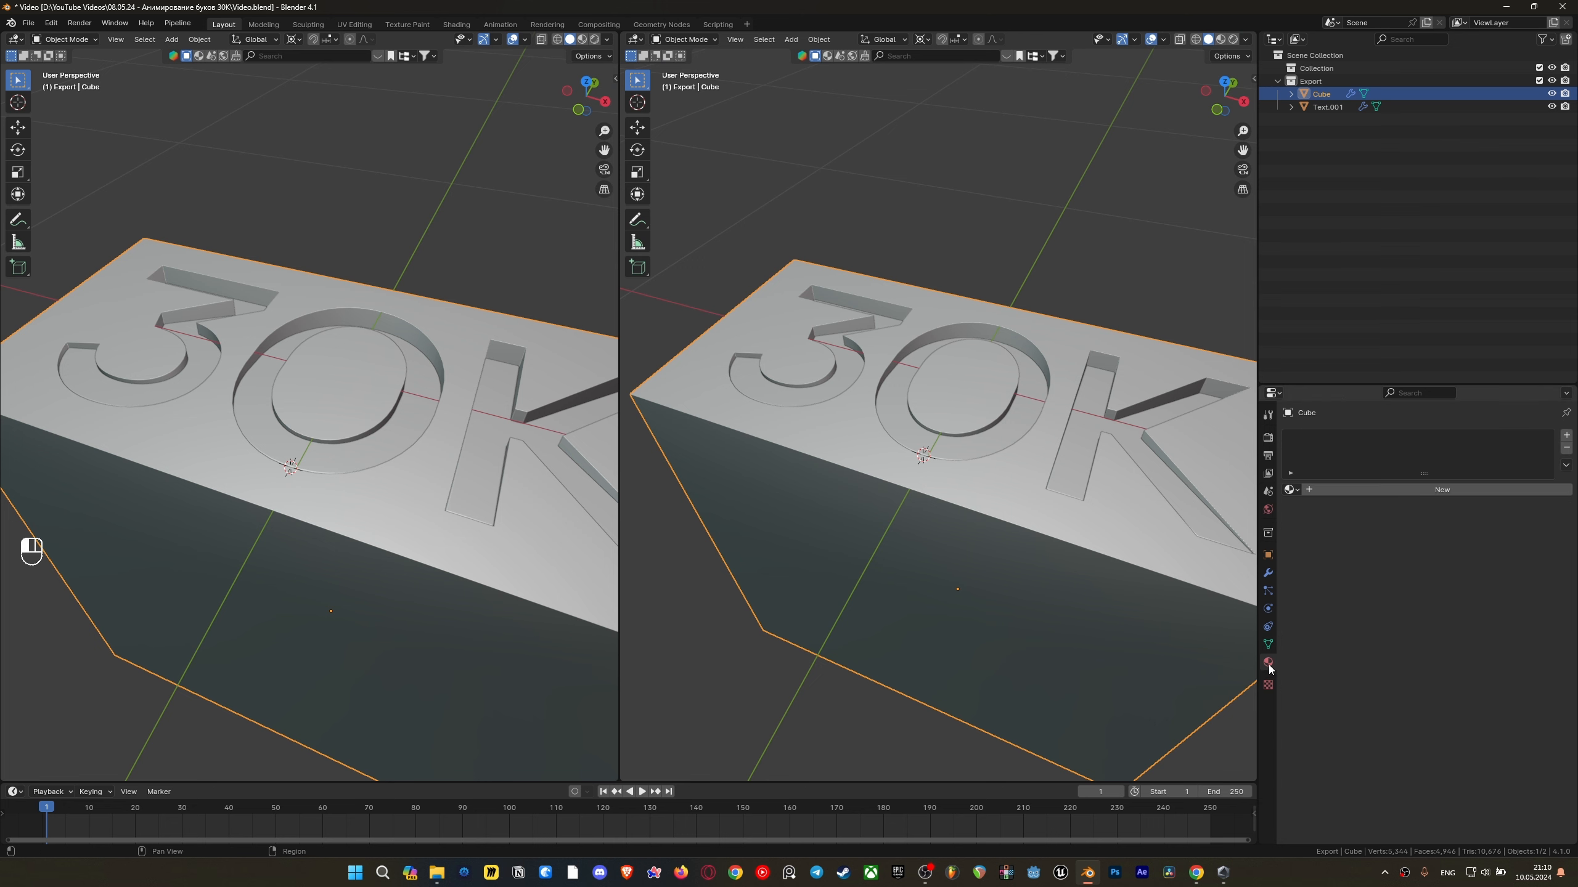
left_click(1432, 491)
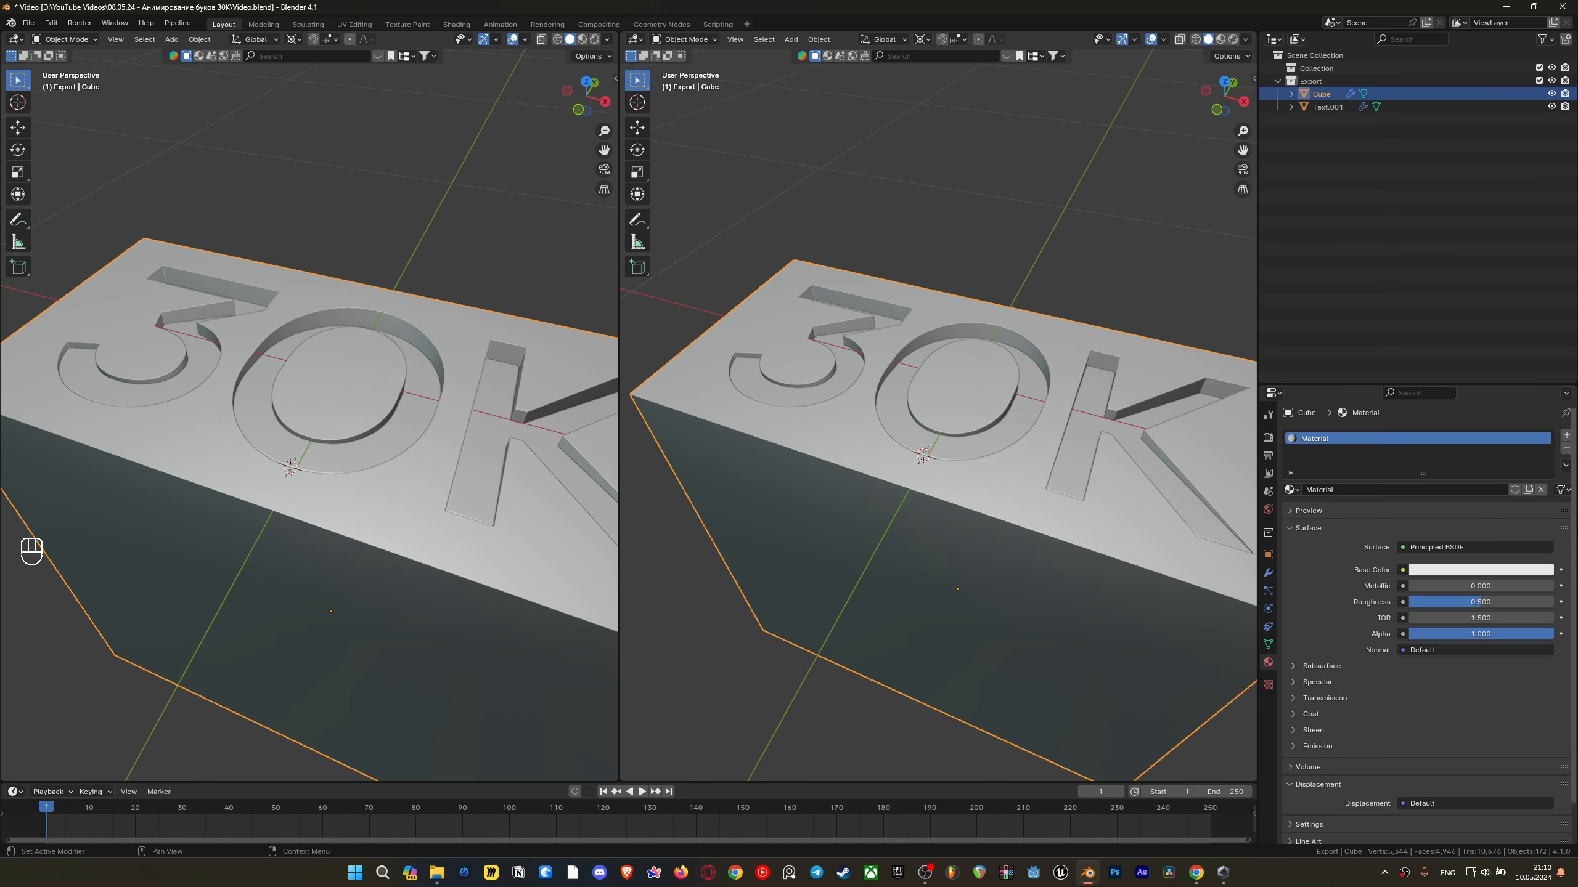
scroll(366, 438, "down", 4)
scroll(415, 221, "up", 3)
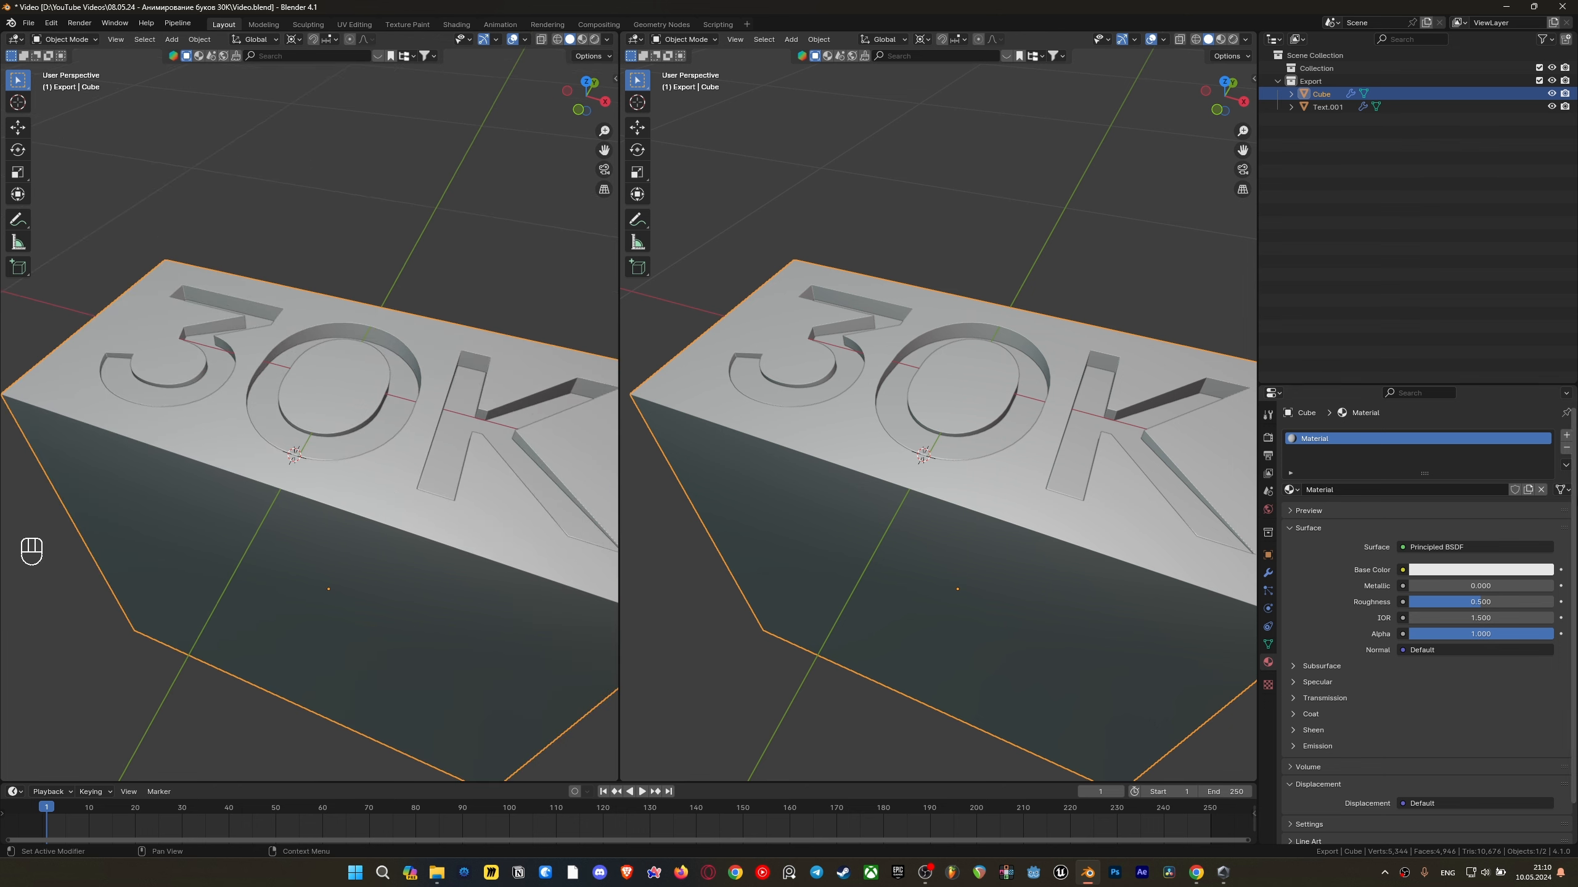
left_click(1566, 438)
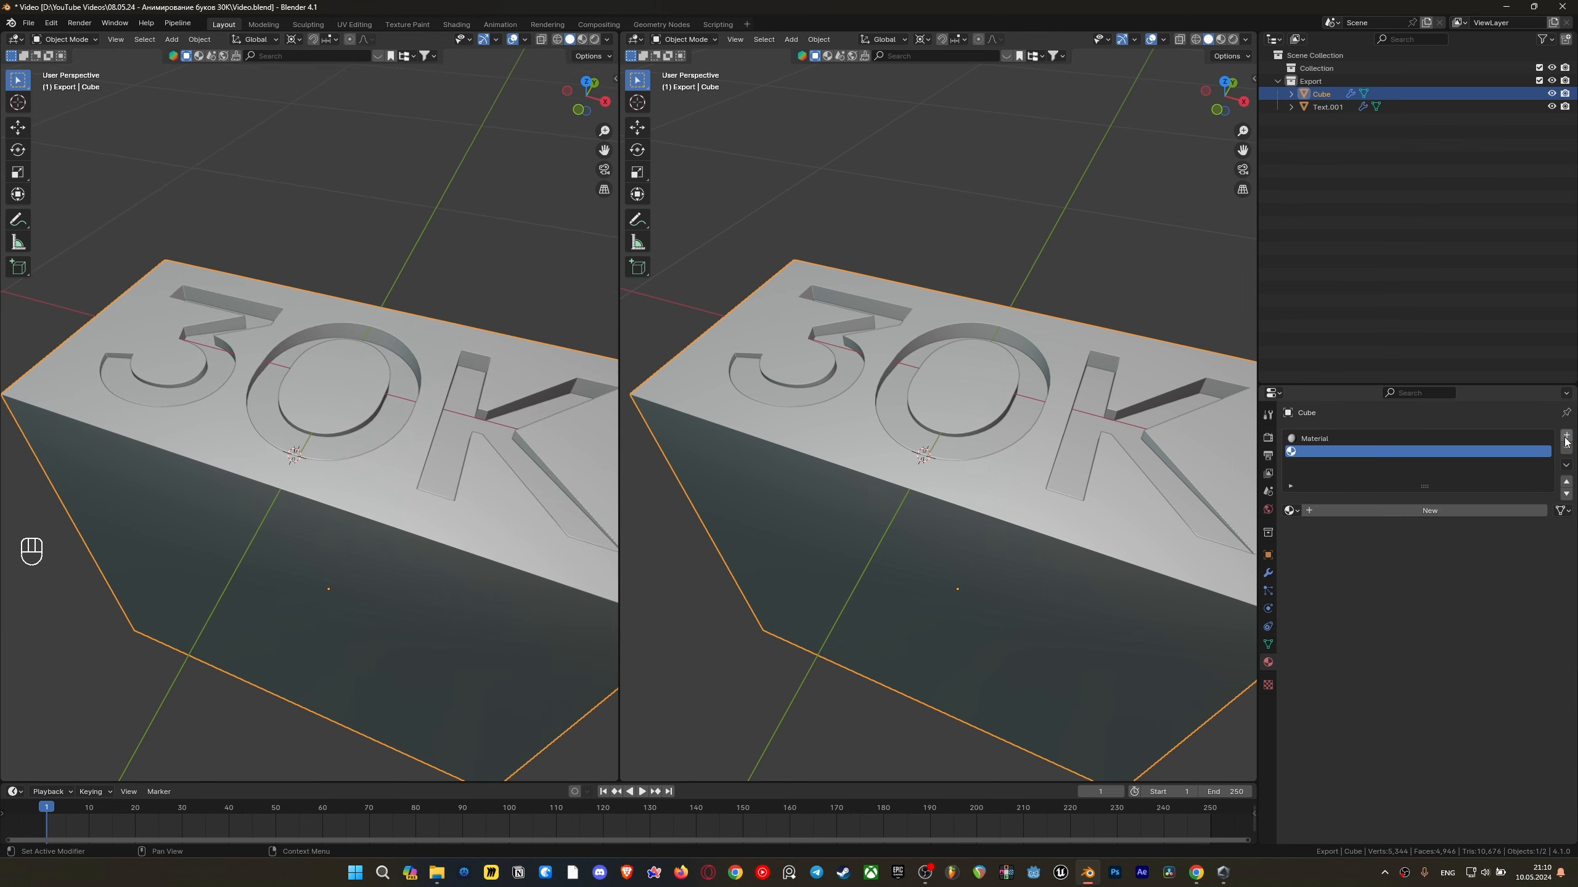
left_click(1379, 510)
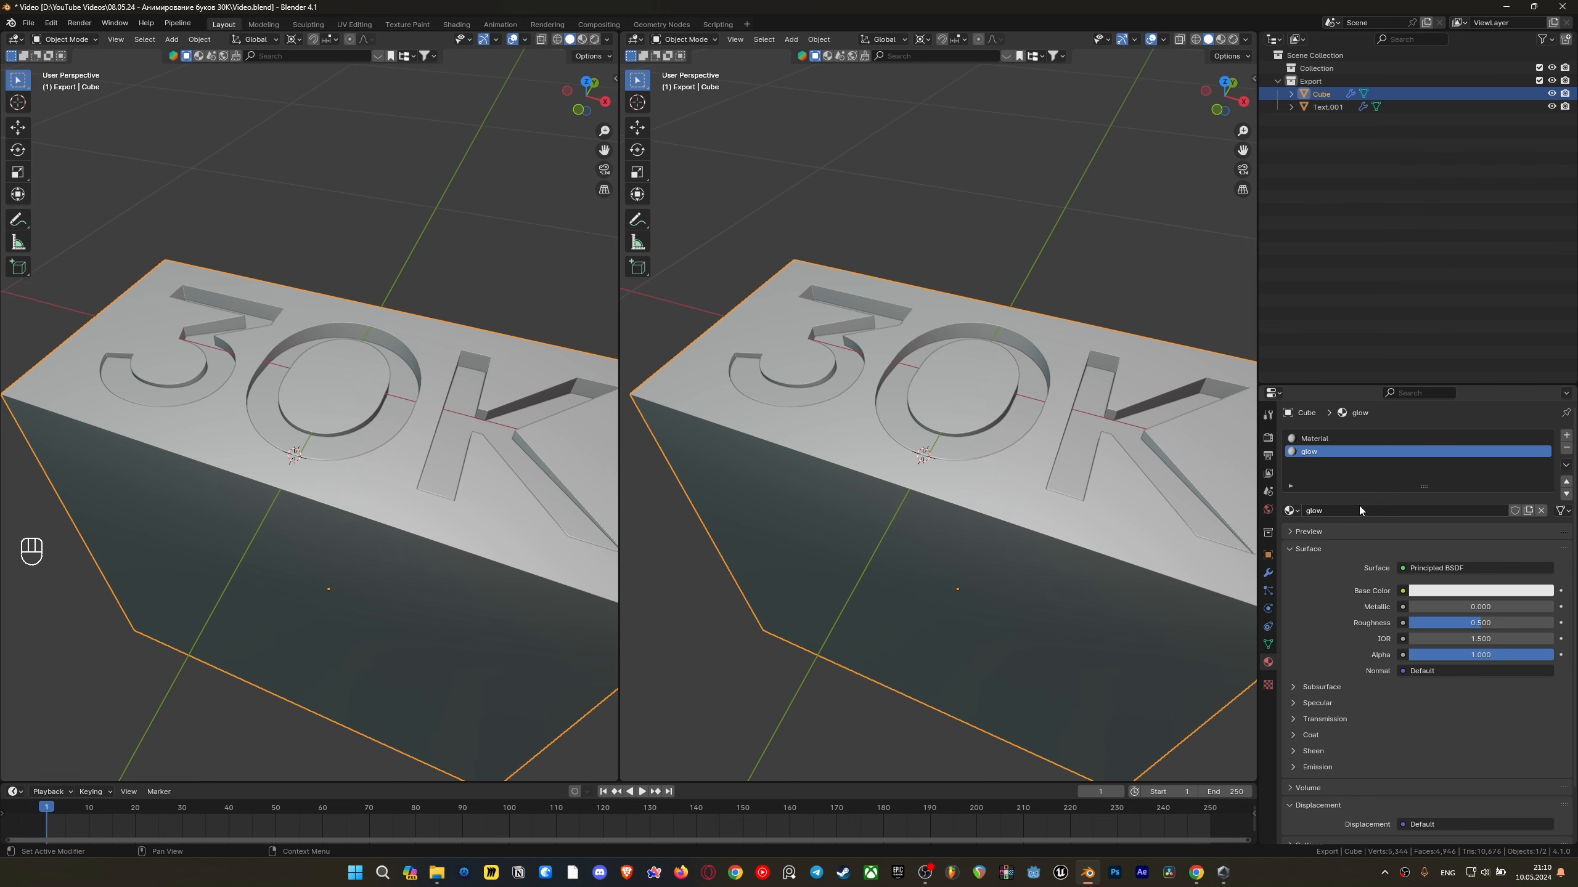
Assign the block's existing material "Material" to the 30K letters and reselect the block to check its material slots
middle_click_drag(431, 374, 379, 438, "shift")
left_click(353, 476)
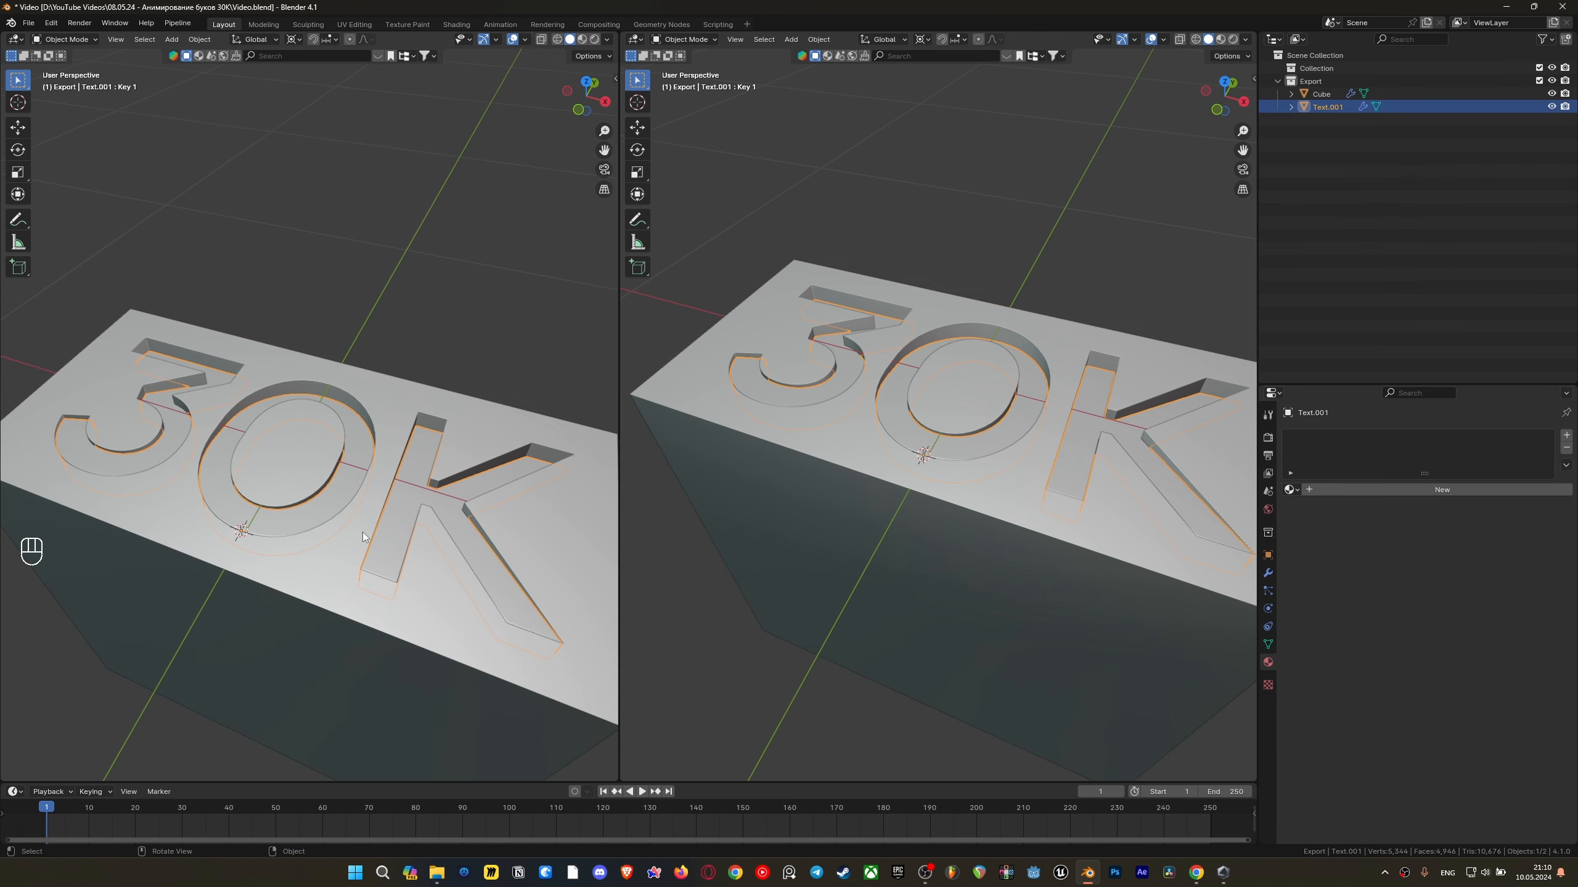
left_click(1292, 490)
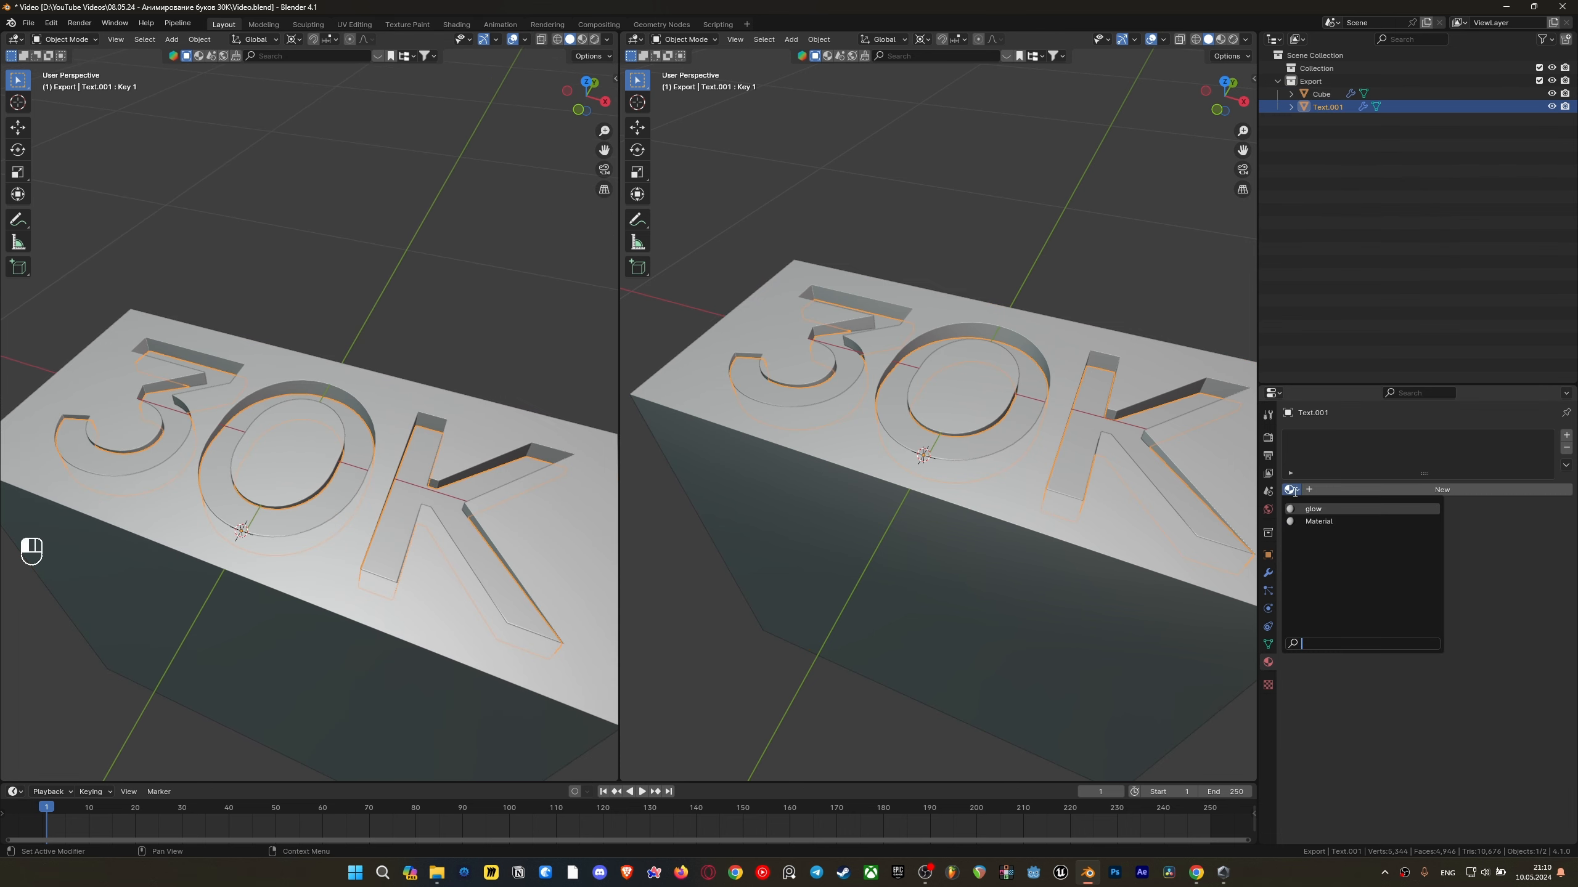
left_click(1311, 521)
scroll(318, 527, "up", 1)
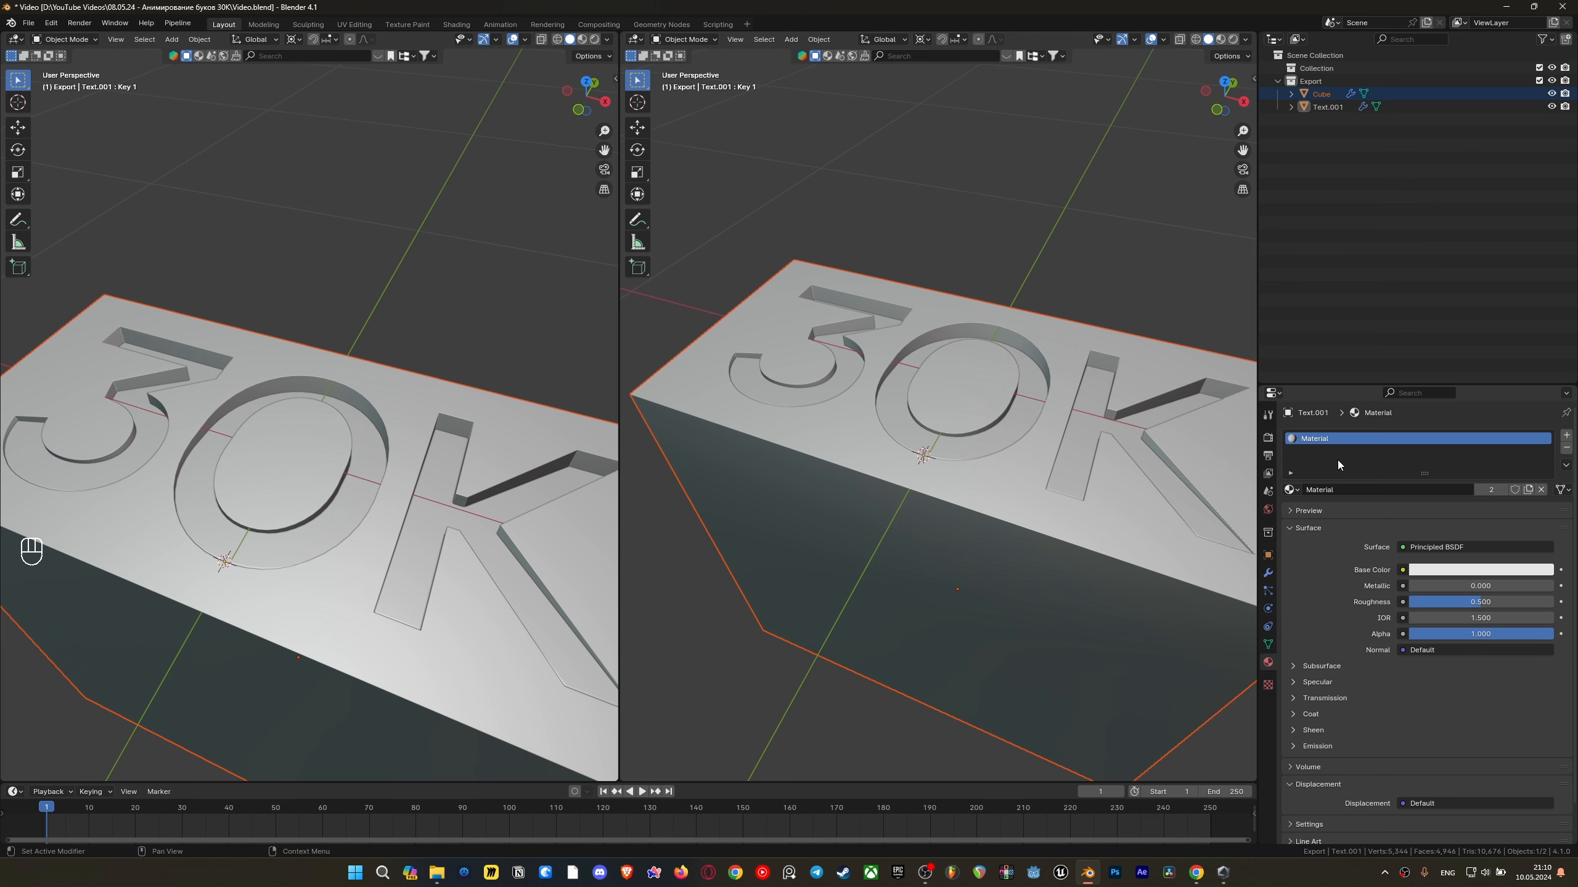
scroll(360, 565, "down", 3)
left_click(367, 437)
scroll(406, 399, "up", 3)
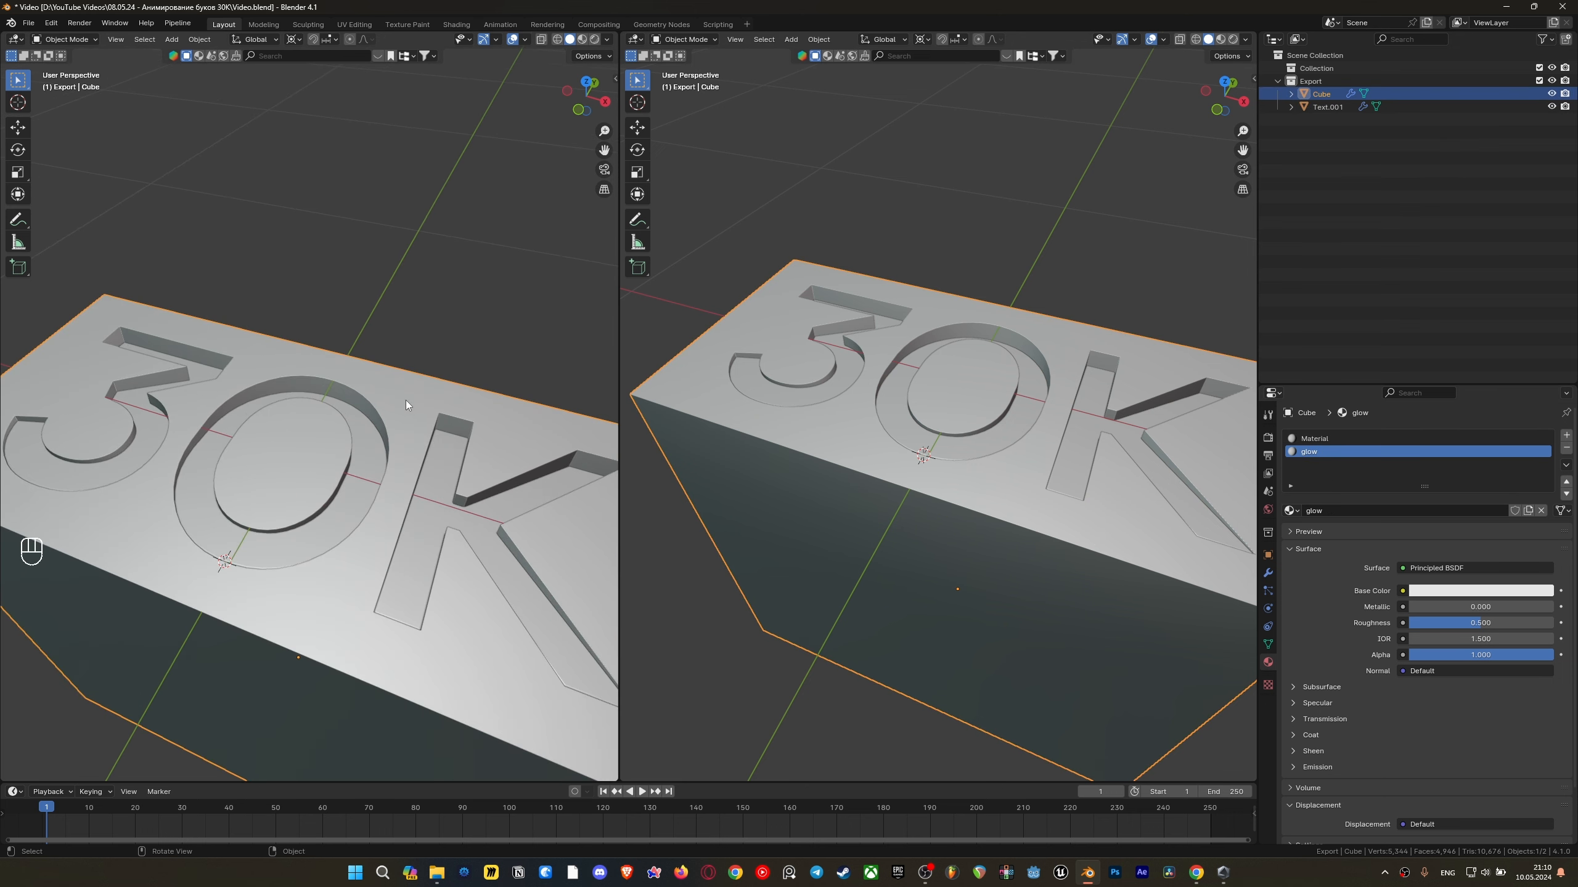
middle_click_drag(405, 399, 457, 367)
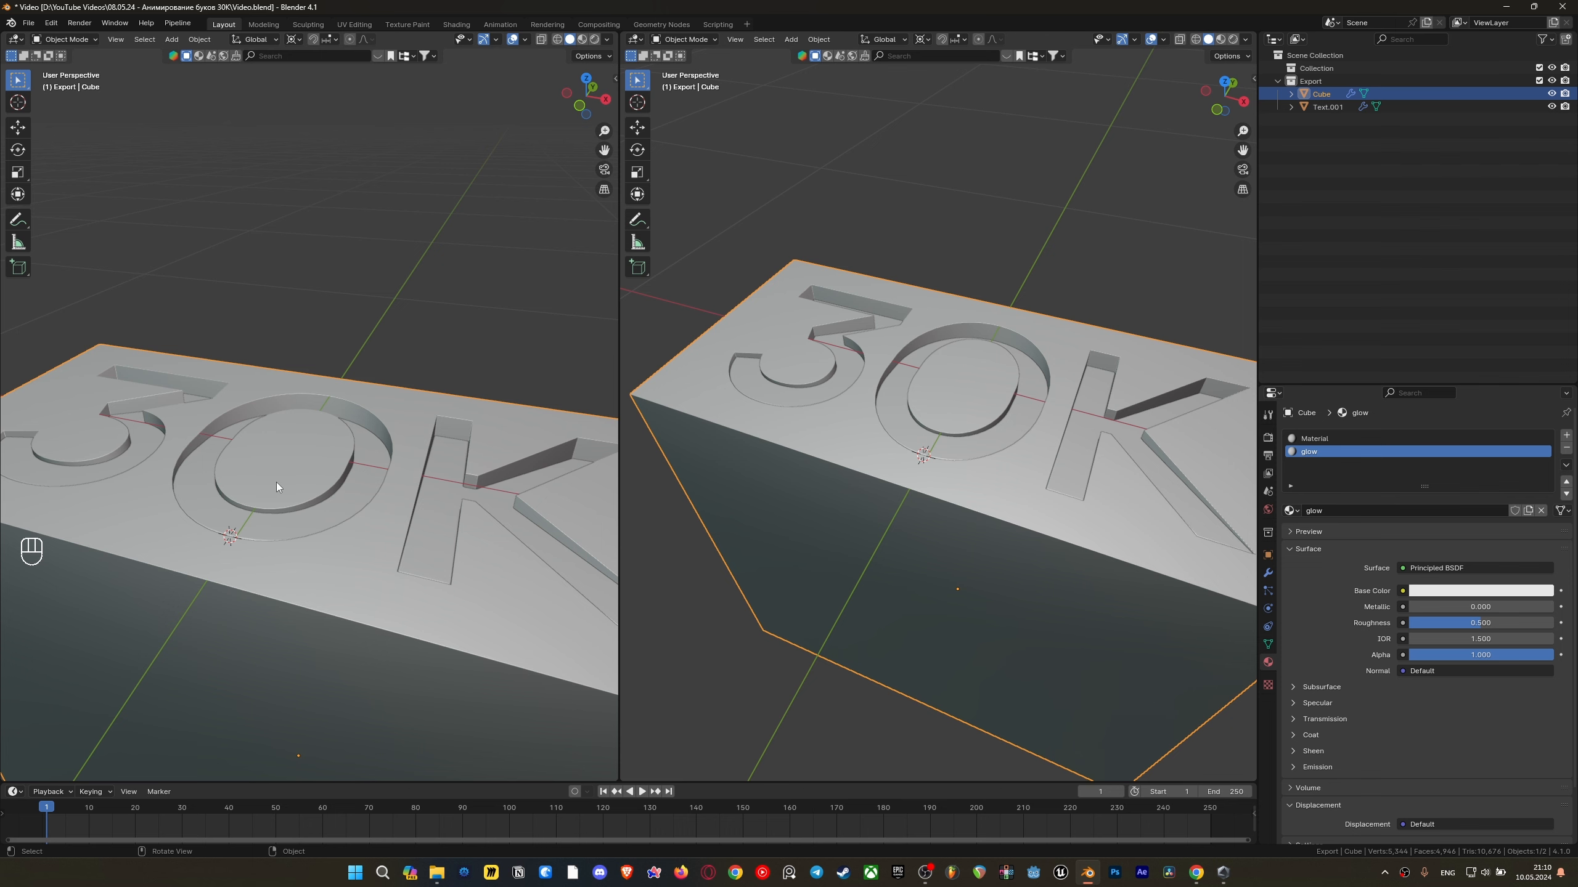
Save the file with the letters selected, and change the second viewport to the Shader Editor
left_click(266, 518)
middle_click_drag(288, 507, 348, 478)
key("ctrl+s")
left_click(636, 40)
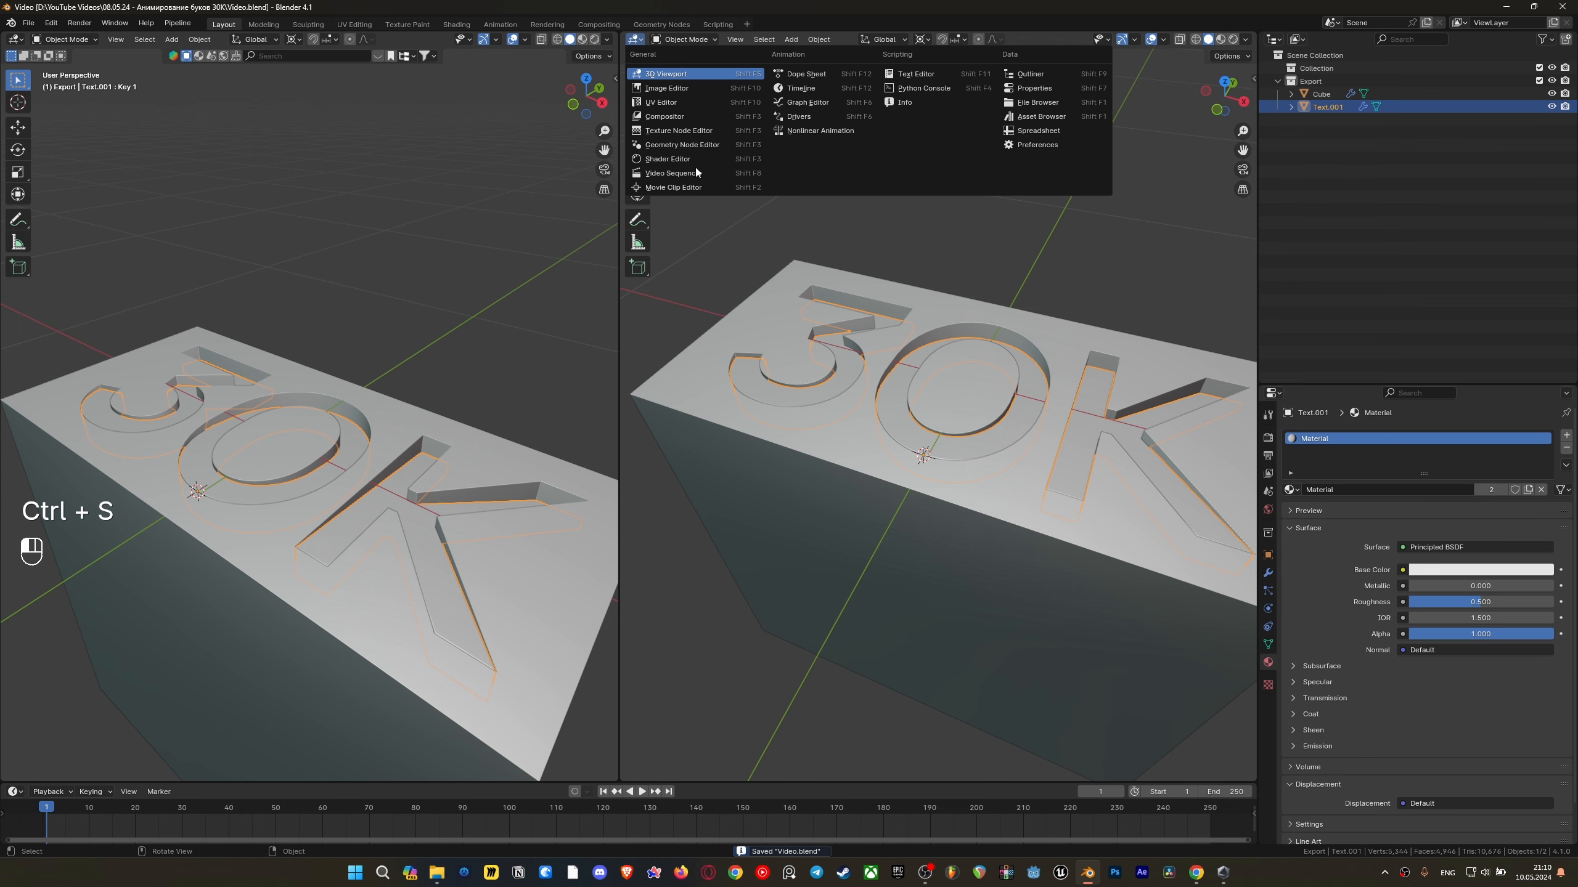
left_click(714, 160)
scroll(811, 404, "up", 1)
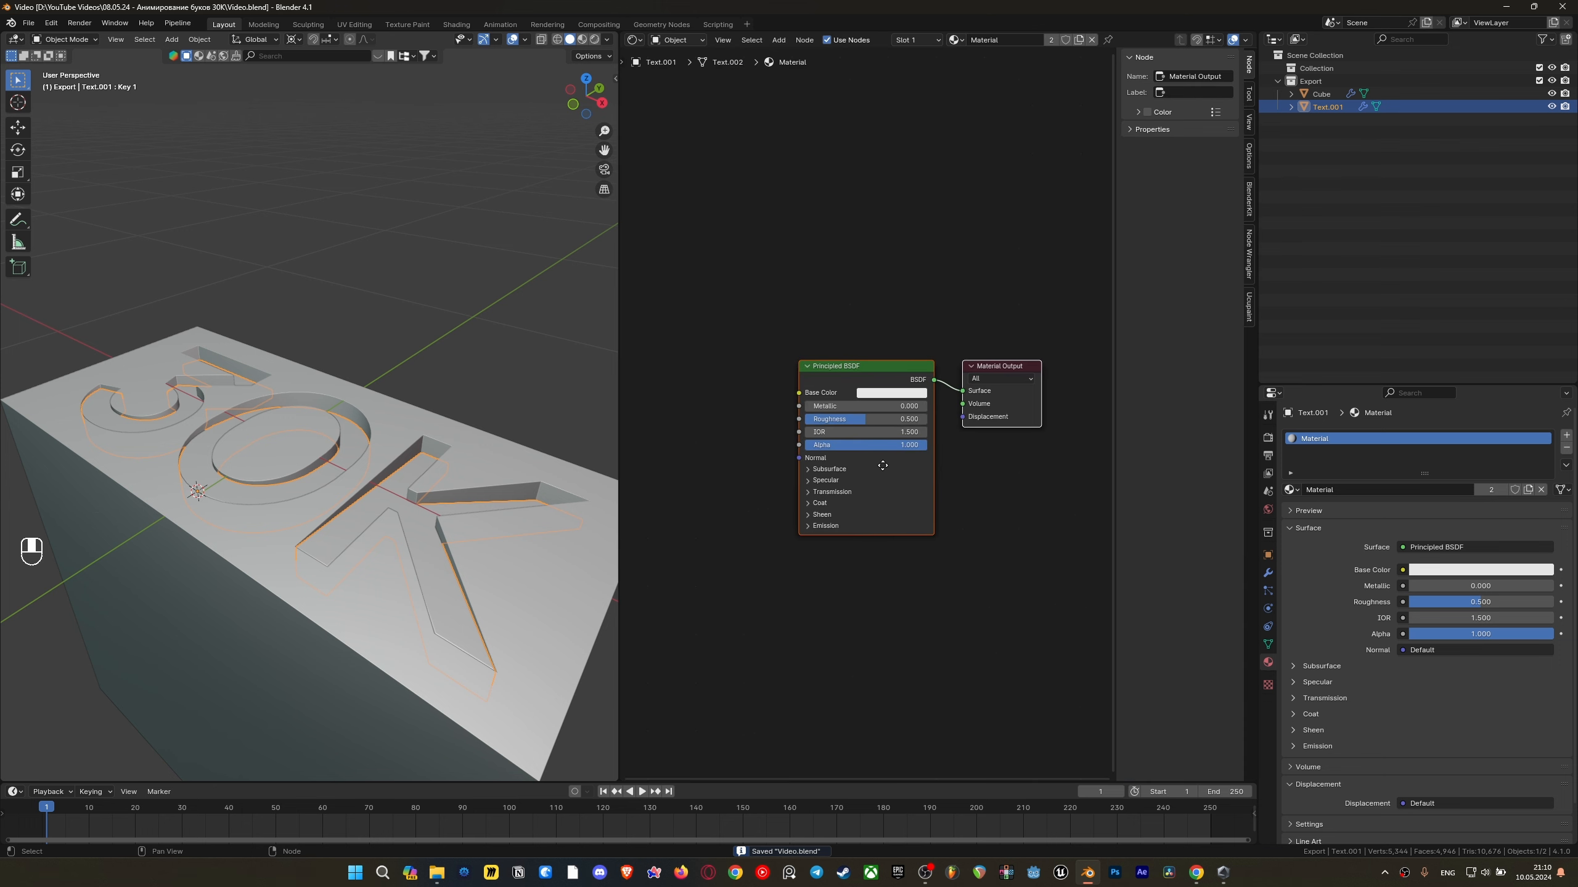
Add a Sun light to the scene and move it above the block, over the 30K recess
middle_click_drag(438, 497, 267, 519, "shift")
key("ctrl+s")
key("shift+a")
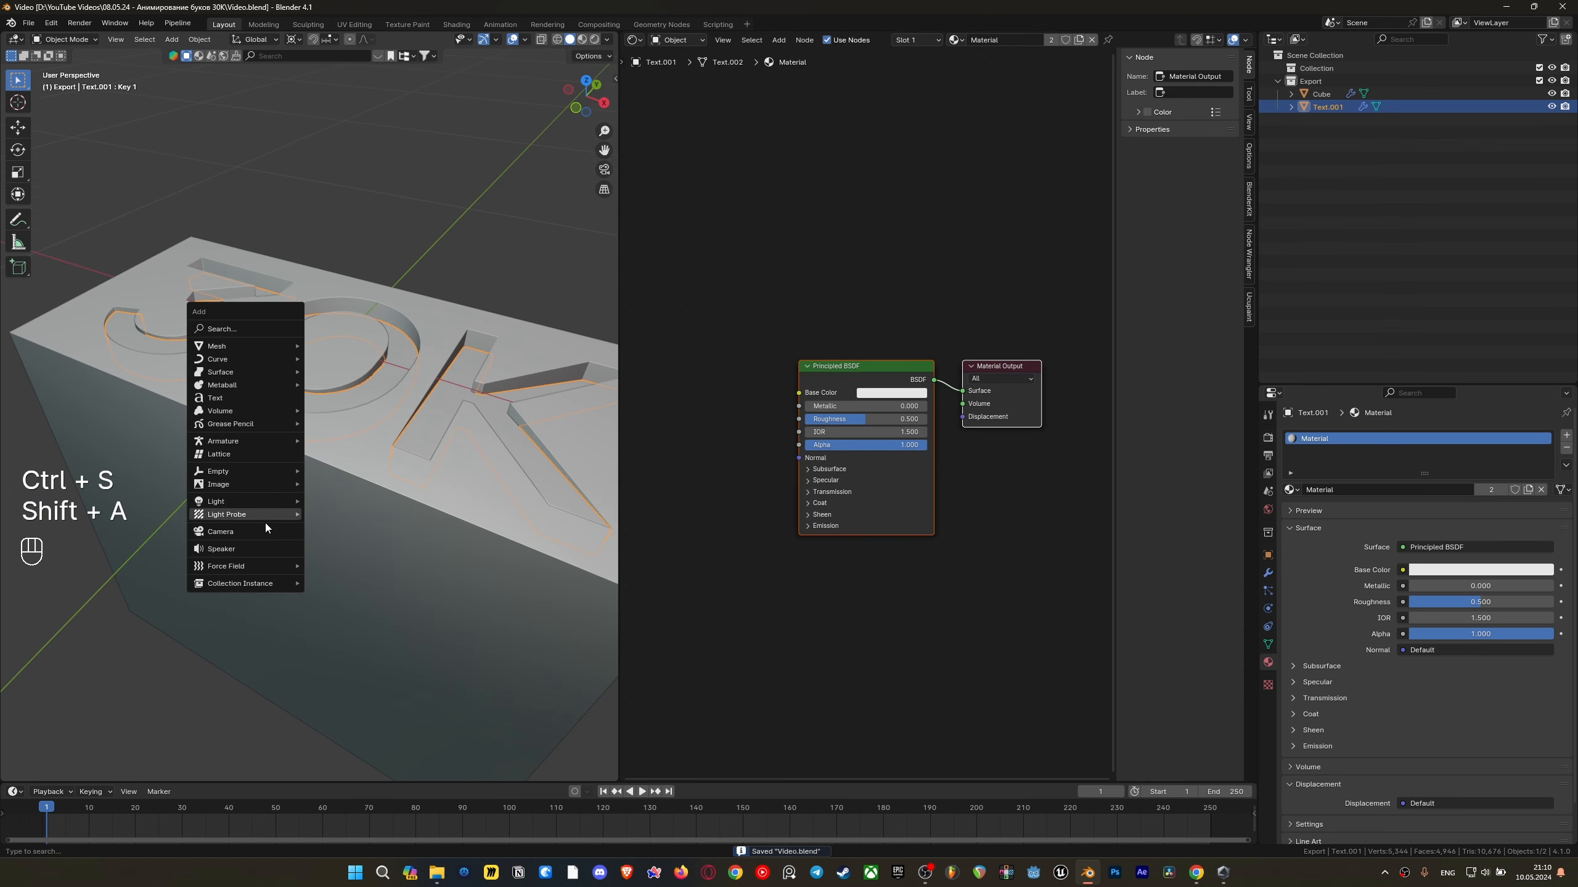
mouse_move(271, 504)
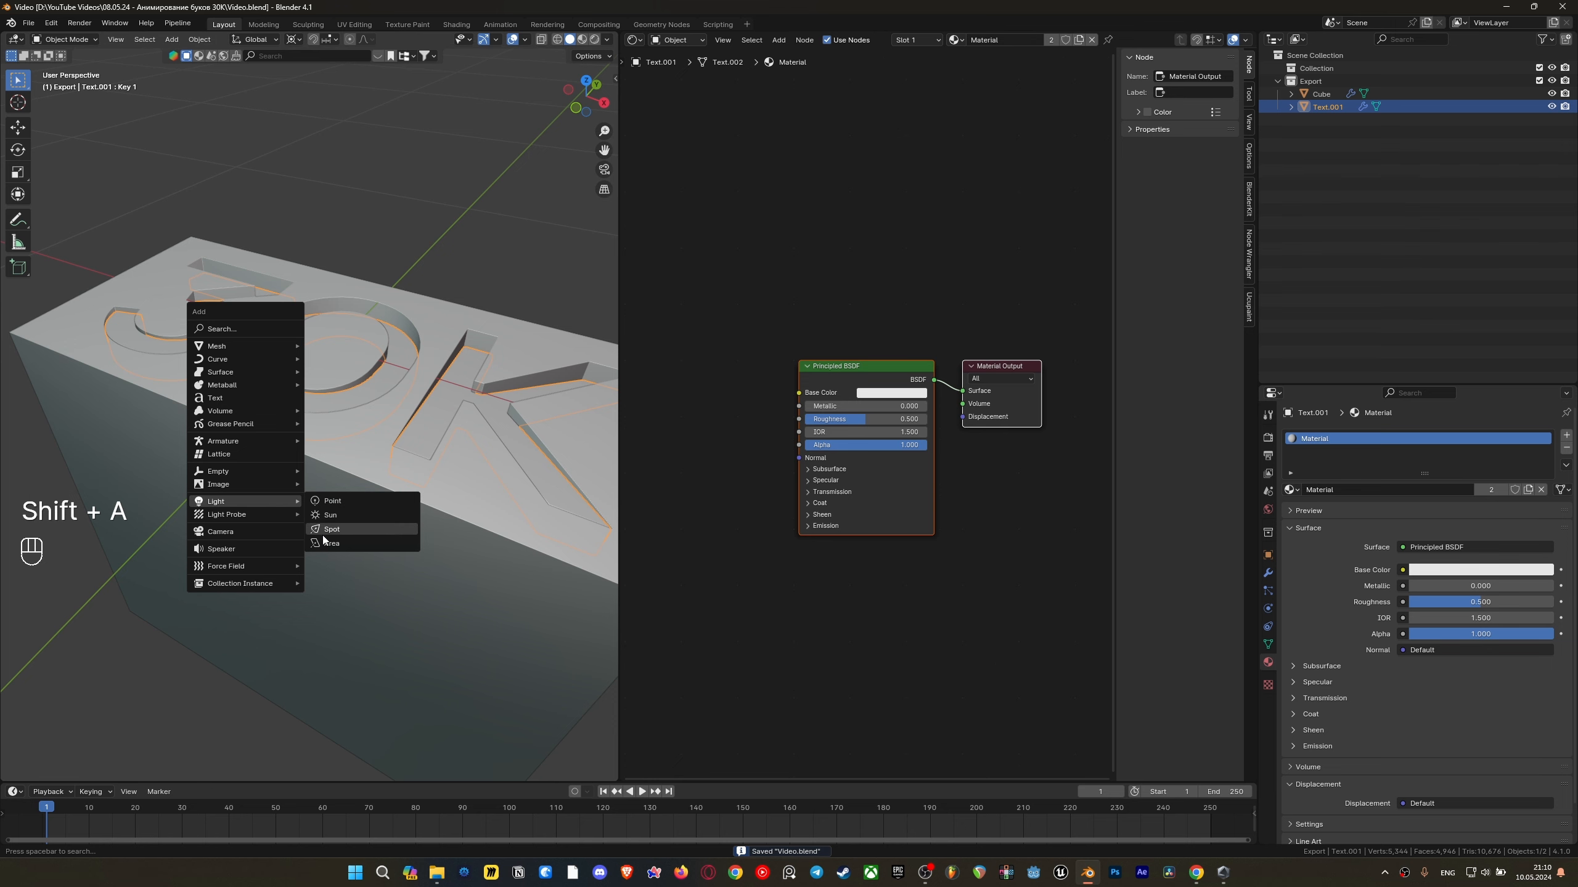
left_click(337, 514)
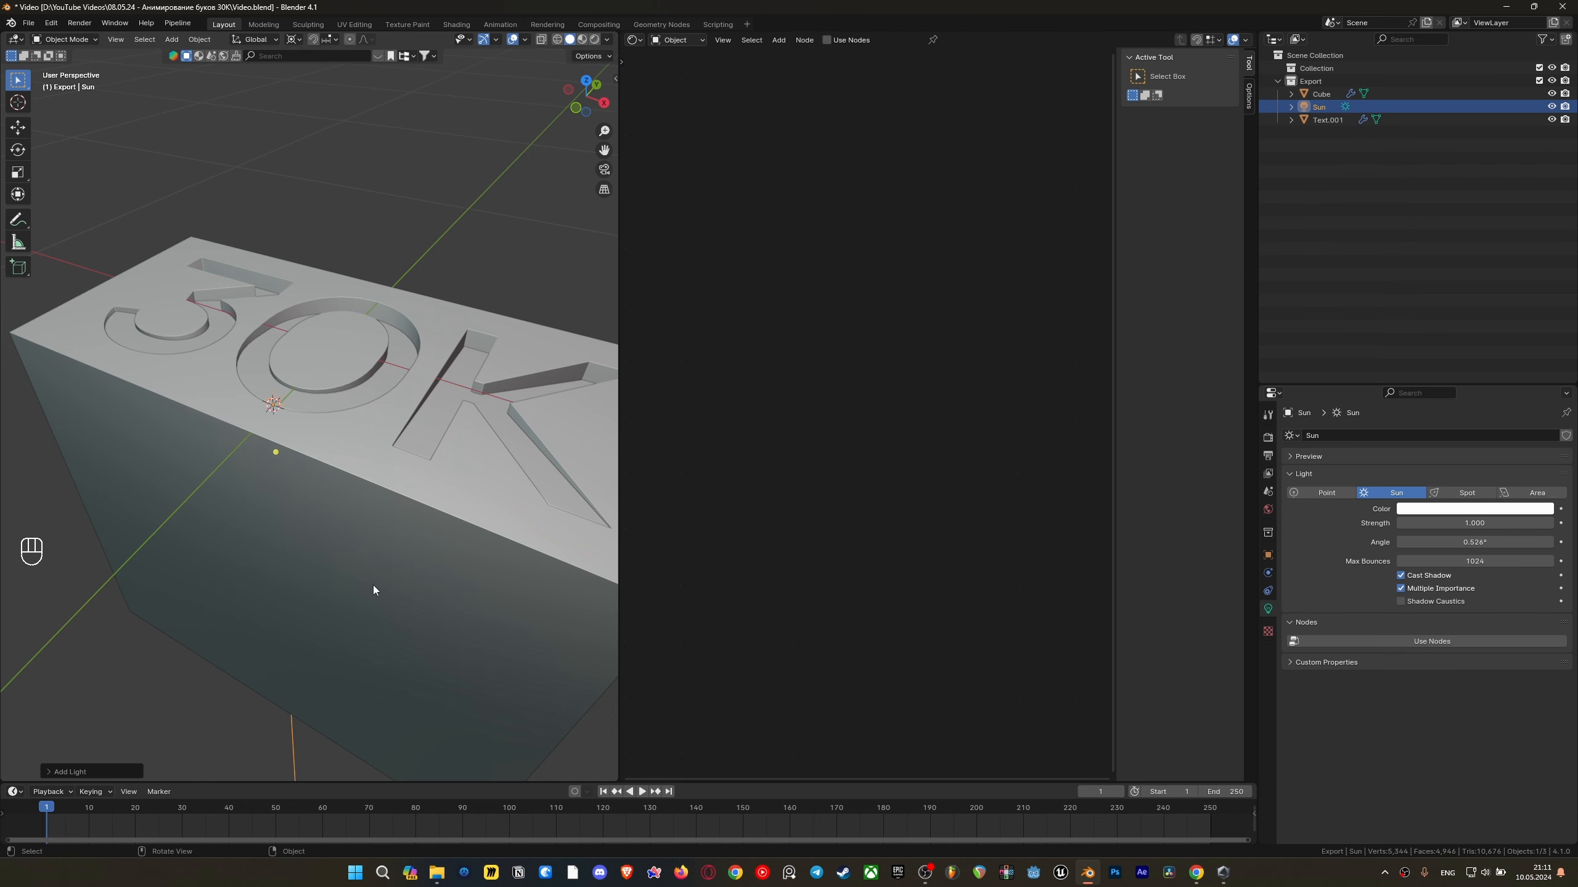
key("r")
key("g")
left_click(436, 376)
Switch the 3D viewport to Rendered shading and save the file
key("z")
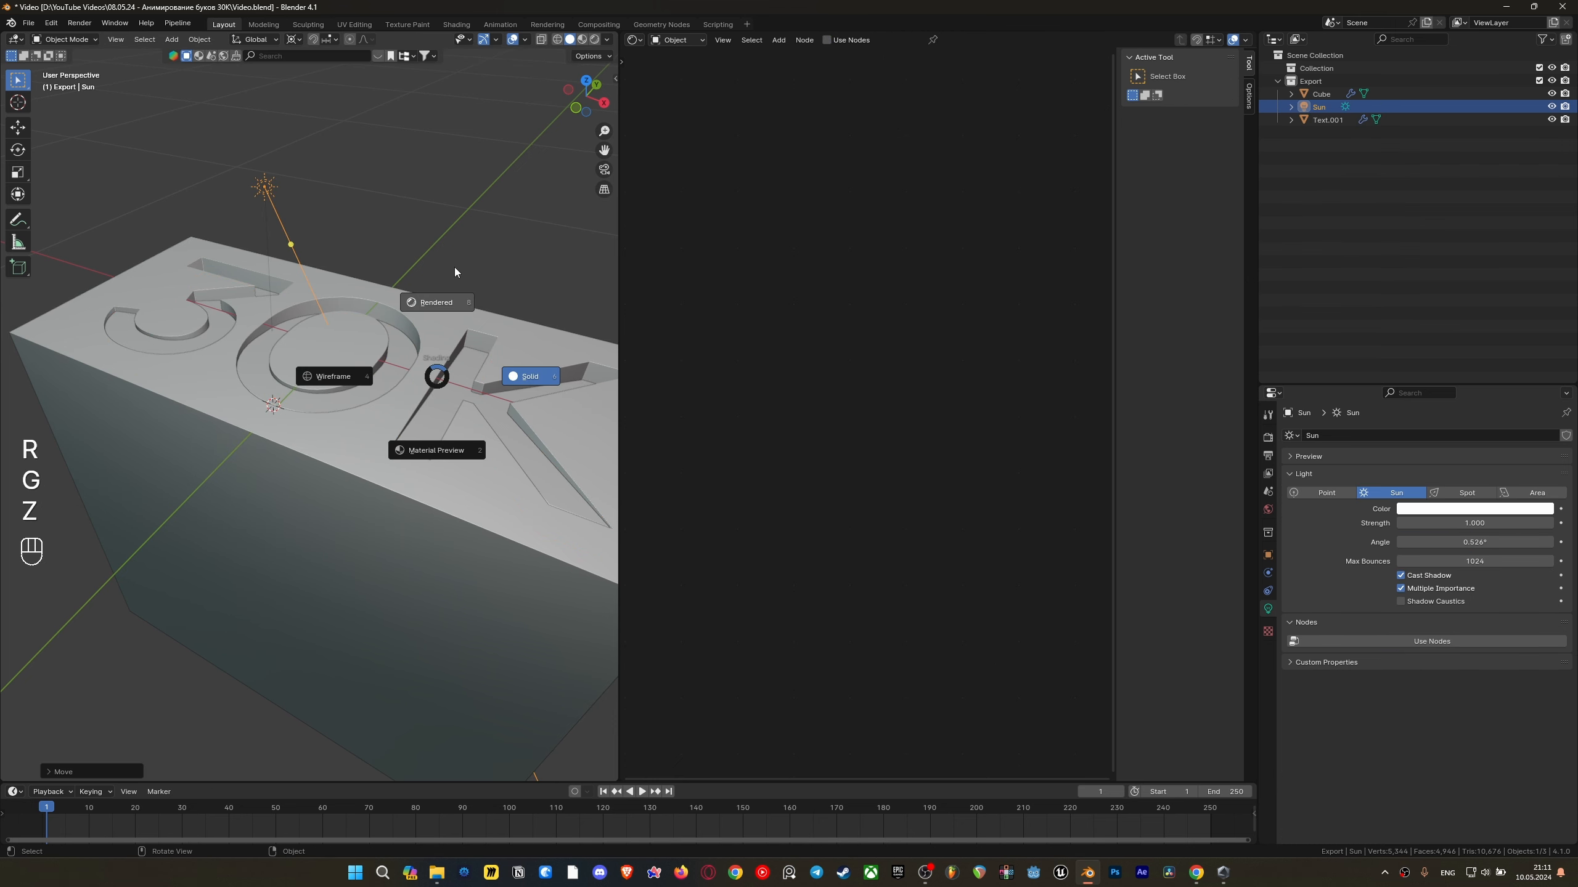
left_click(460, 213)
key("ctrl+s")
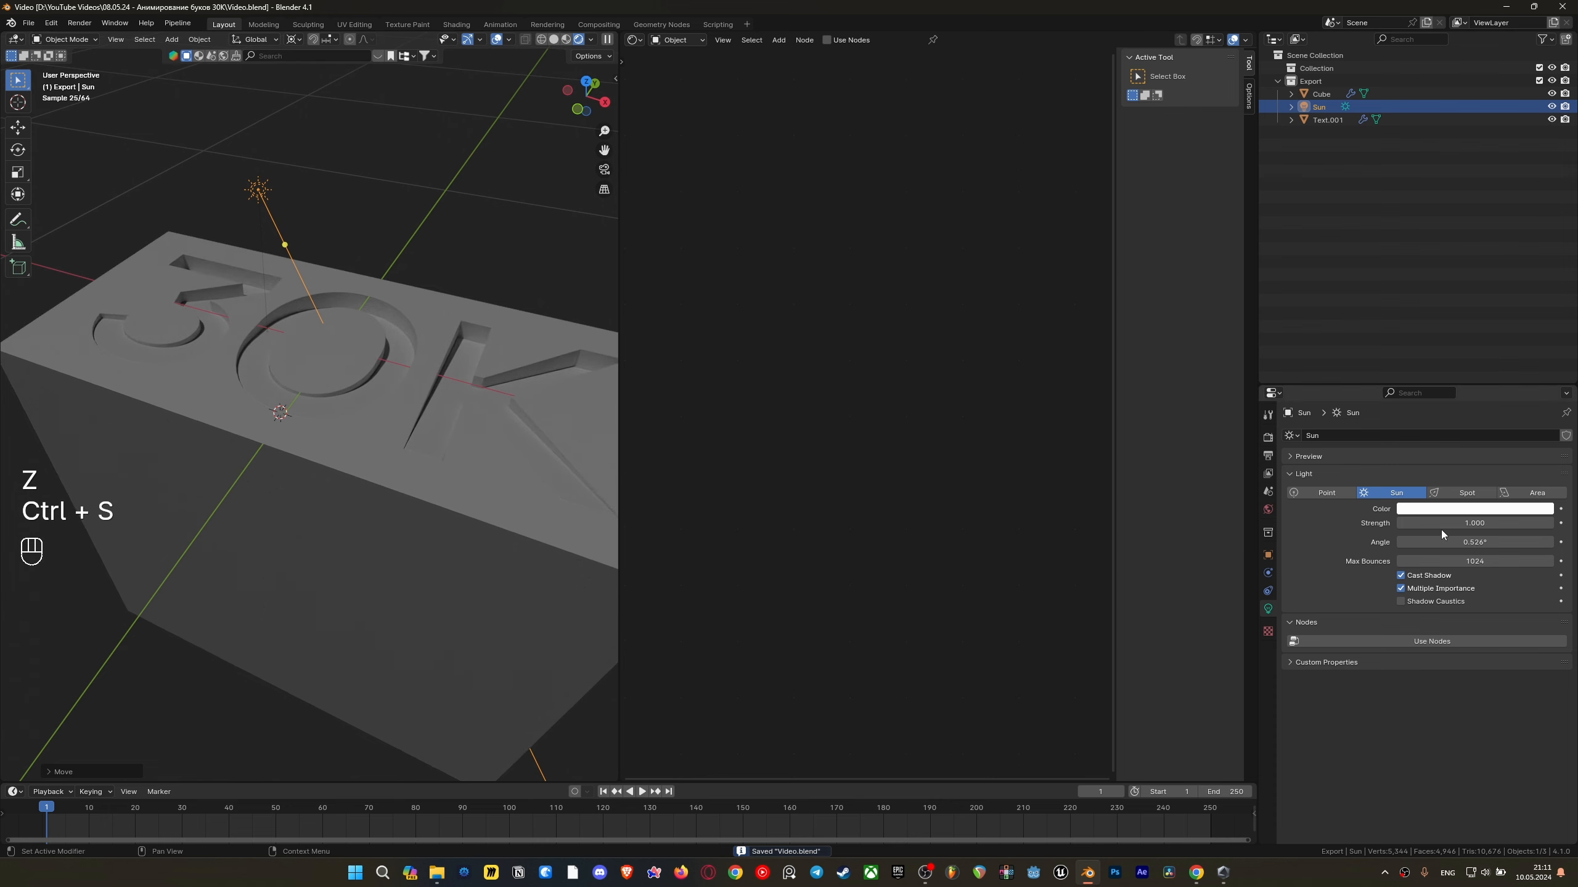
Set the Sun light's strength to 8 and its angle to 20°
left_click(1437, 523)
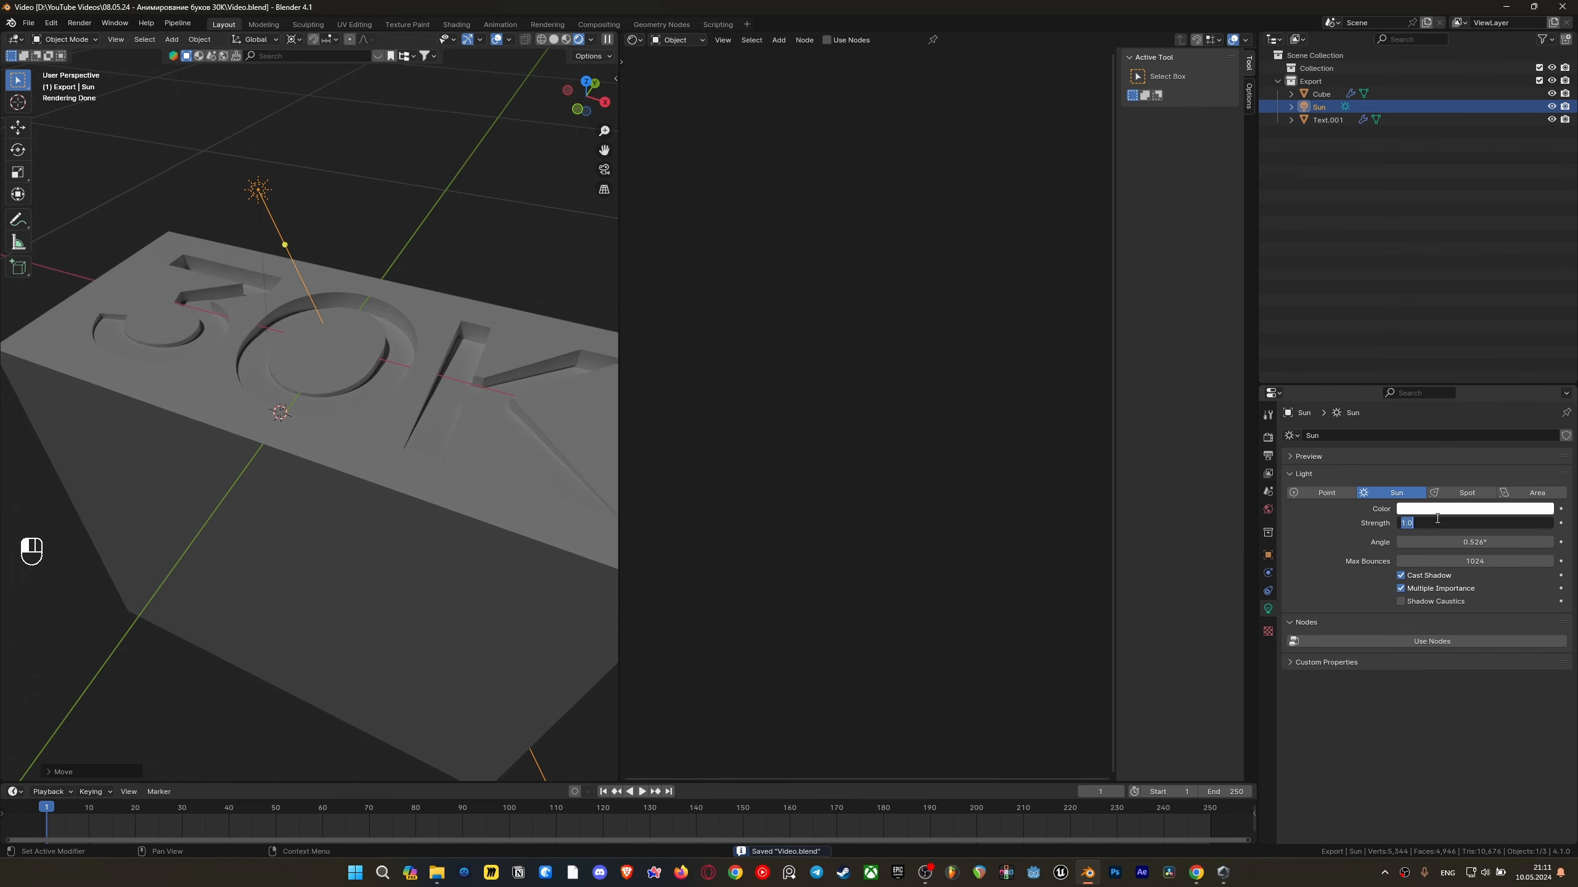
type("8")
key("Return")
left_click(1482, 542)
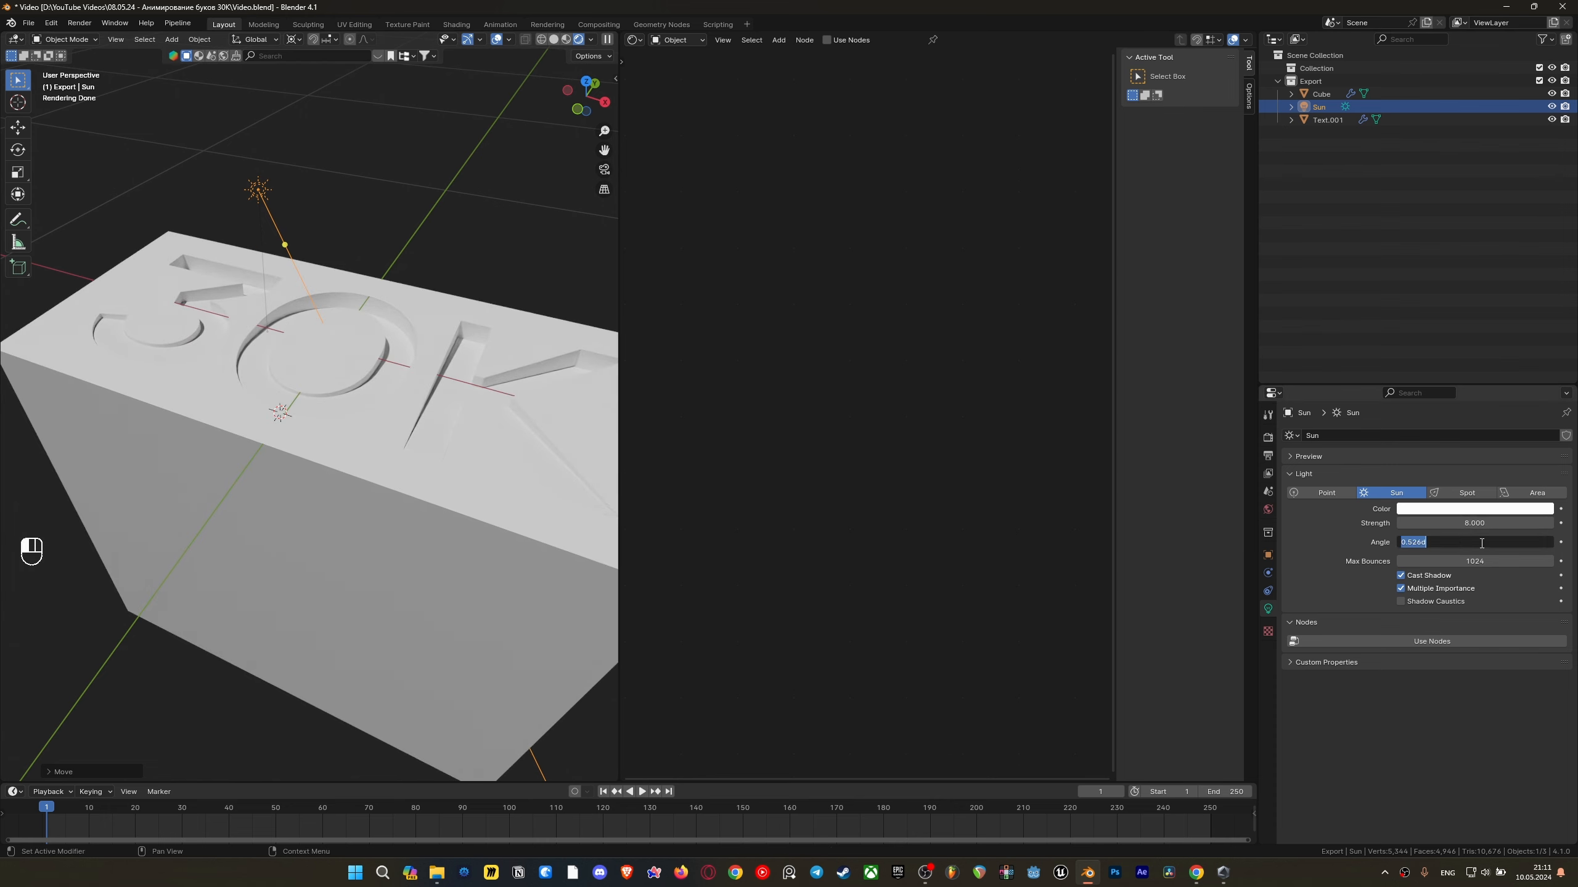
type("20")
key("Return")
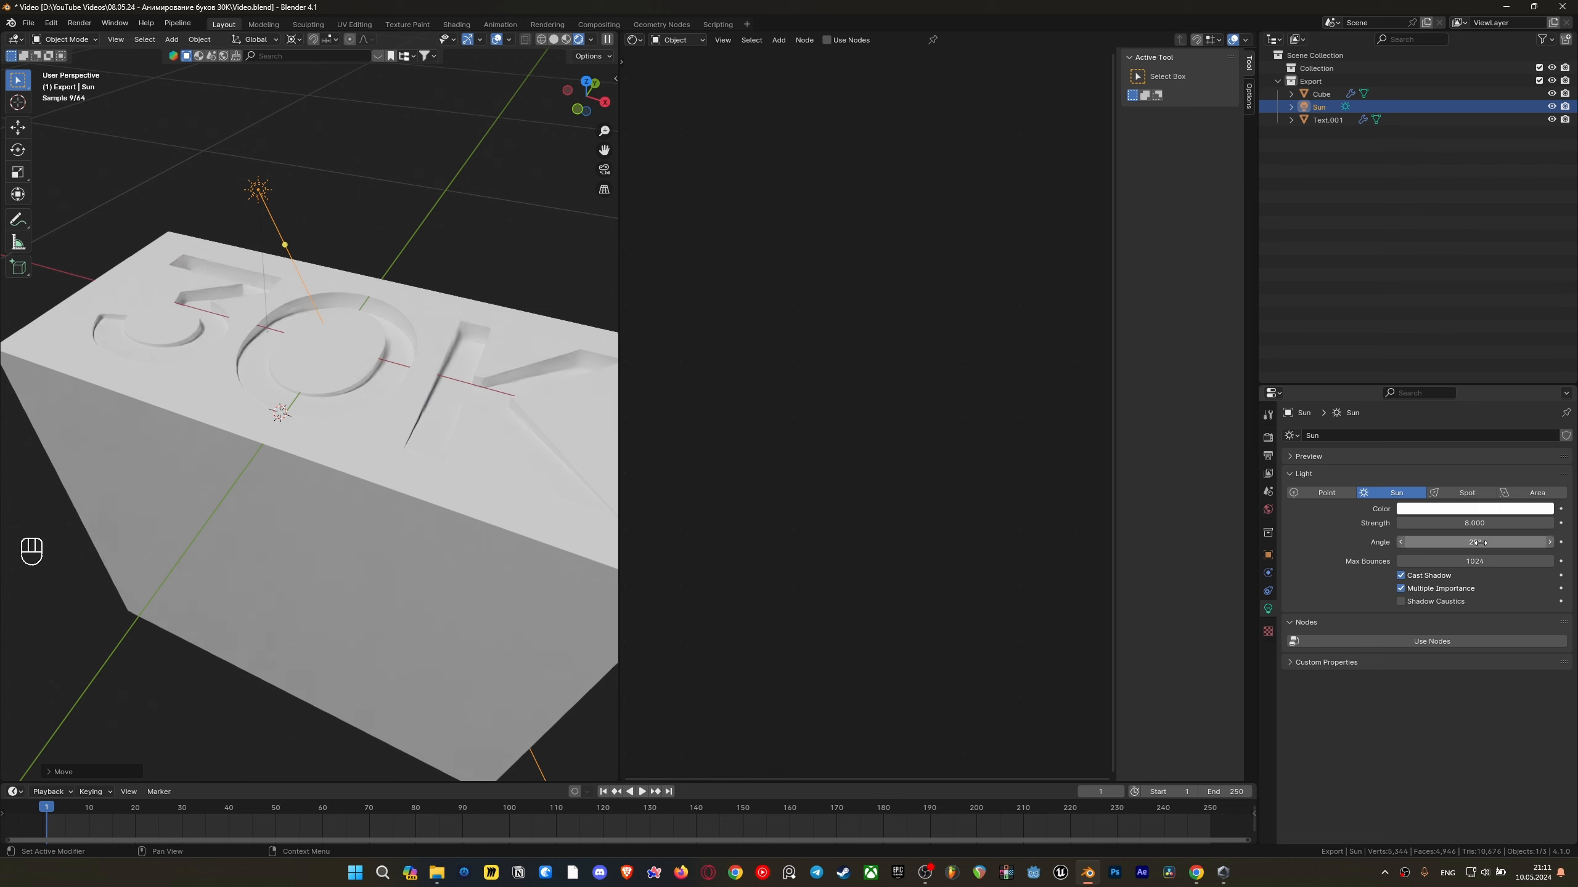
Try rotating the Sun light, and change the transform pivot point to Median Point
key("r")
left_click(541, 438)
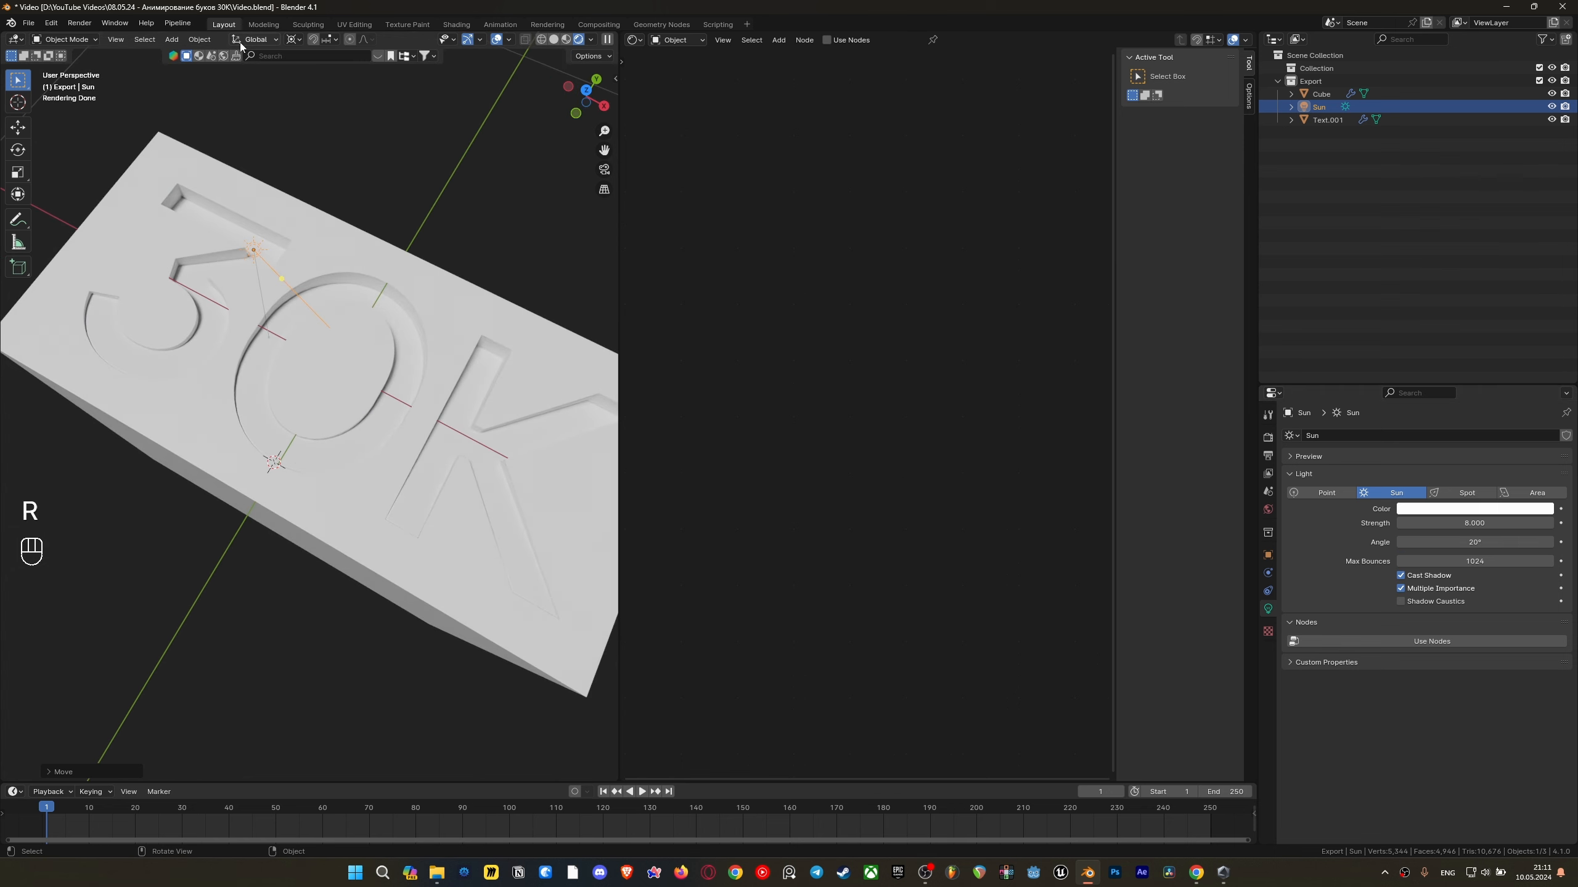
left_click(297, 42)
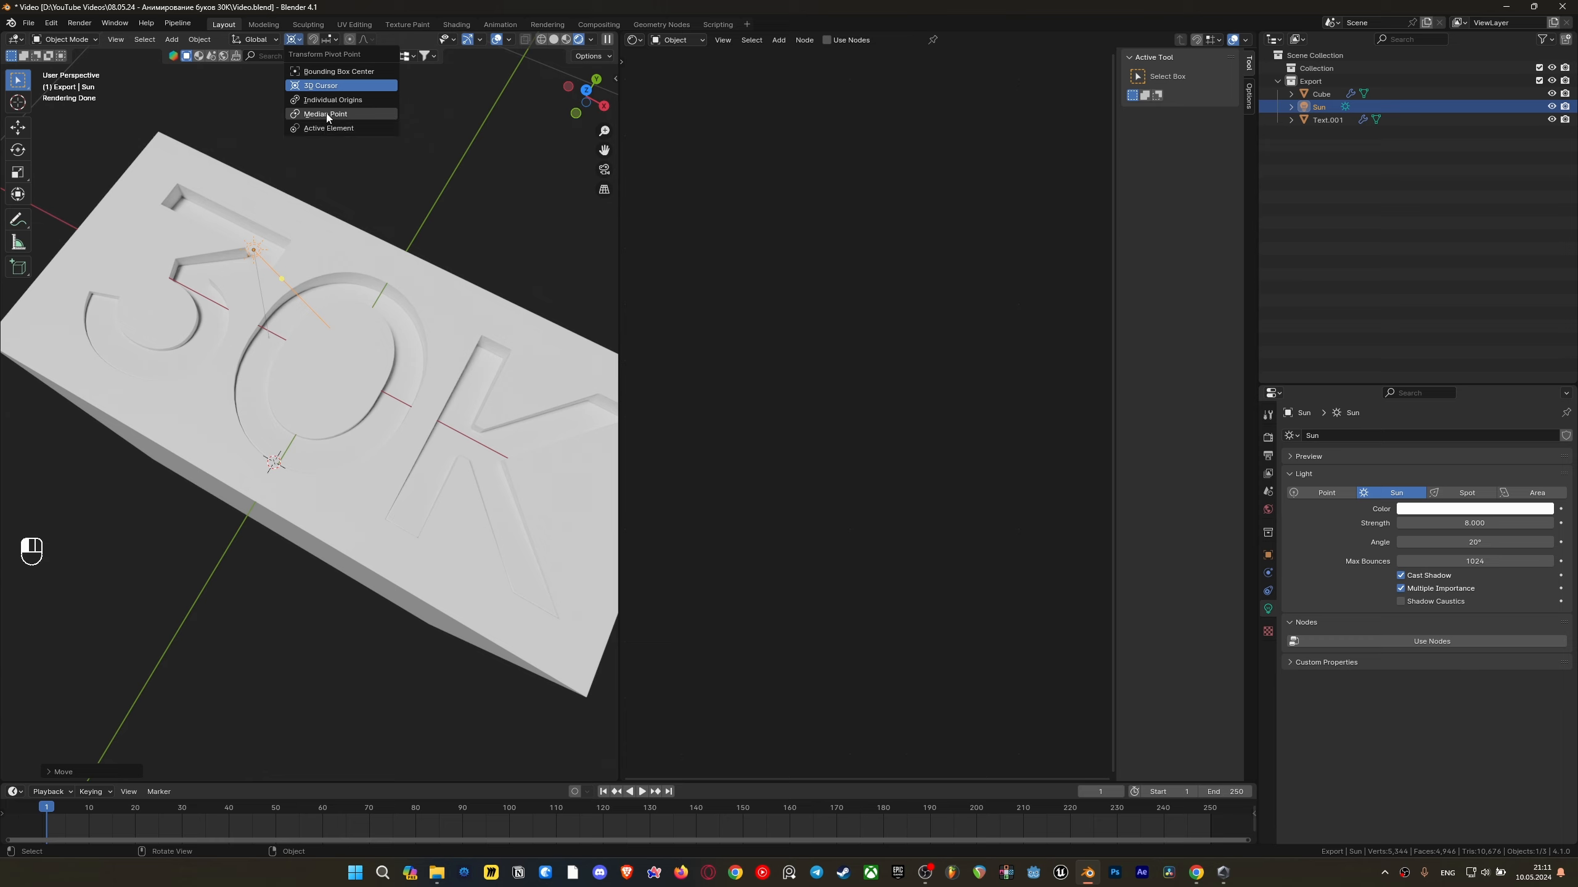
left_click(326, 122)
Rotate the Sun light freely so it shines diagonally across the block and casts shadows in the recess, and save the file
key("r")
key("r")
middle_click_drag(440, 479, 497, 437, "alt")
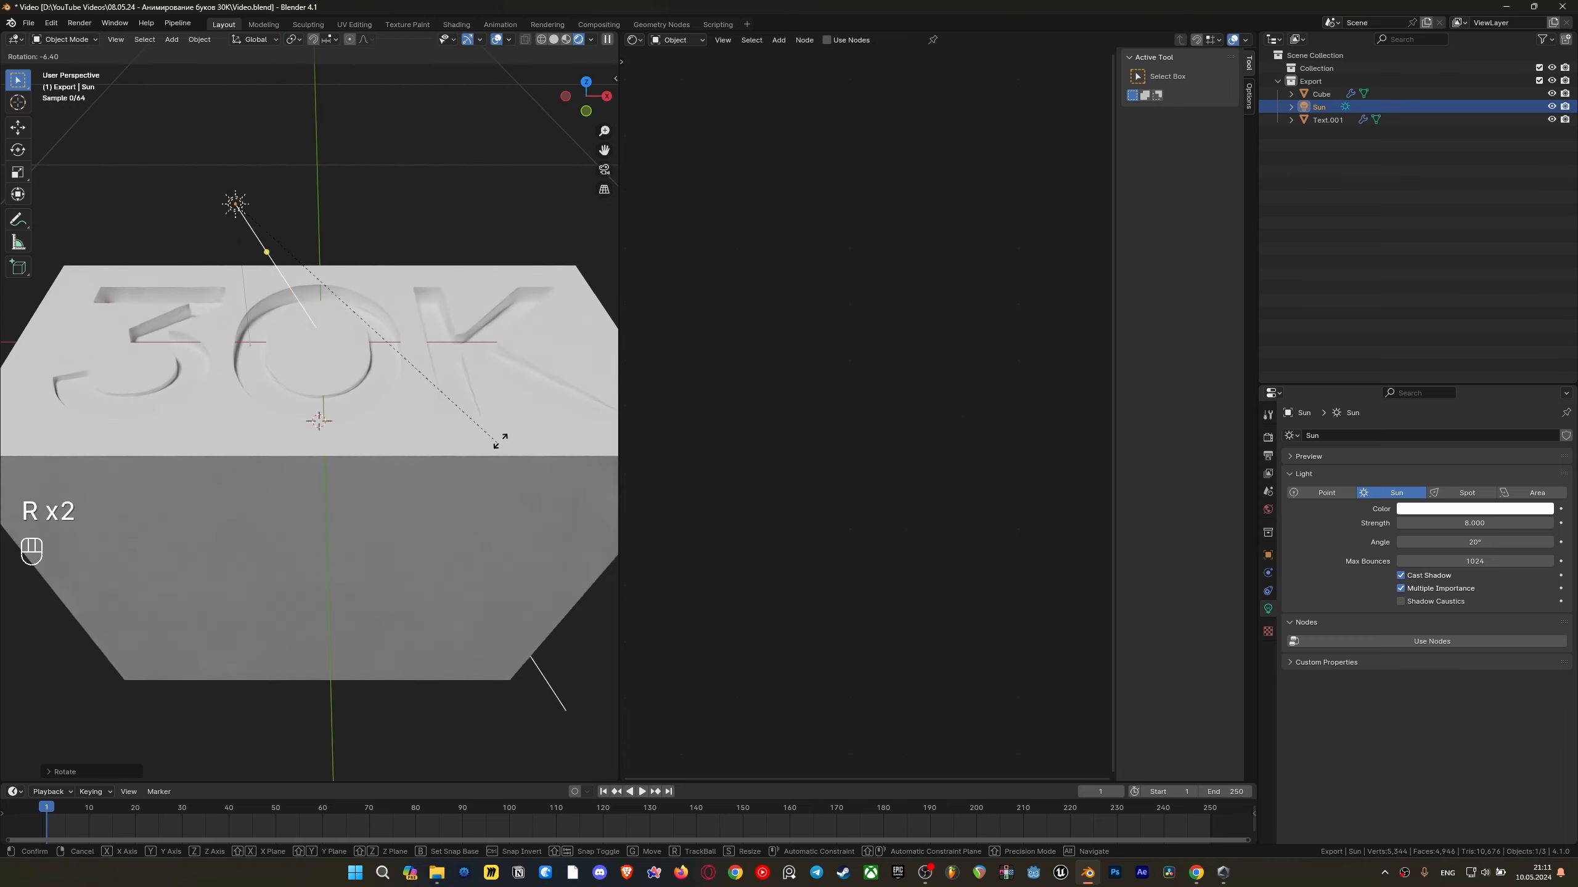
mouse_move(535, 353)
middle_mouse_down("alt")
mouse_move(496, 368)
mouse_move(496, 455)
mouse_move(524, 484)
mouse_move(562, 400)
mouse_move(550, 396)
mouse_move(570, 410)
middle_mouse_up("alt")
key("r")
key("r")
key("r")
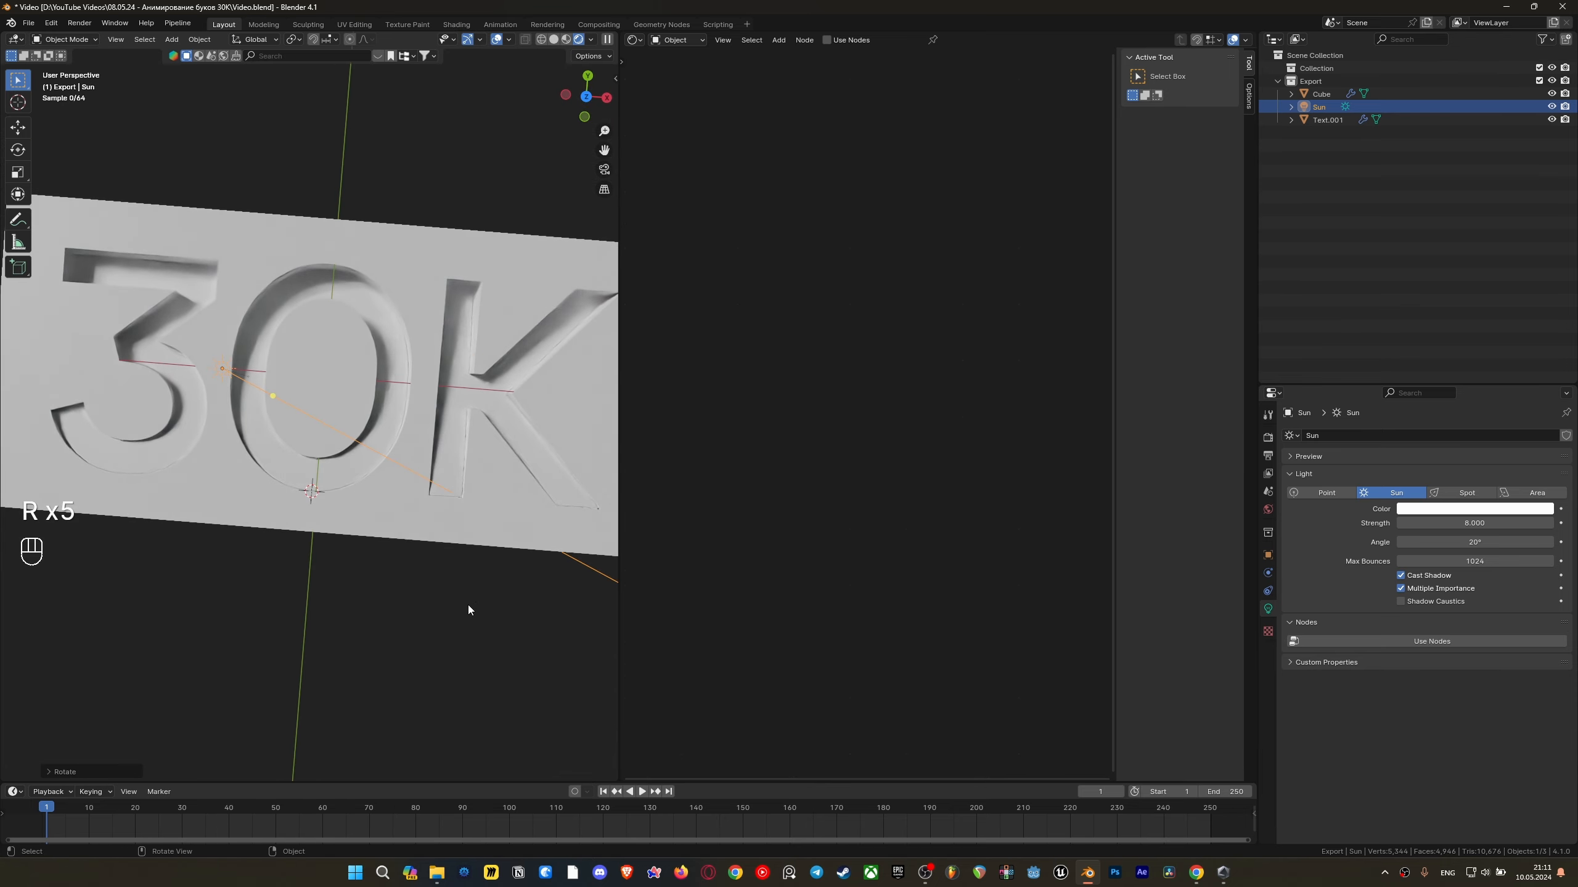
mouse_move(450, 426)
middle_mouse_down()
mouse_move(440, 387)
mouse_move(514, 378)
mouse_move(447, 403)
mouse_move(450, 419)
mouse_move(474, 400)
mouse_move(484, 435)
mouse_move(429, 422)
mouse_move(404, 329)
middle_mouse_up()
key("ctrl+s")
key("r")
key("ctrl+s")
scroll(429, 422, "up", 2)
middle_click_drag(404, 329, 402, 361, "shift")
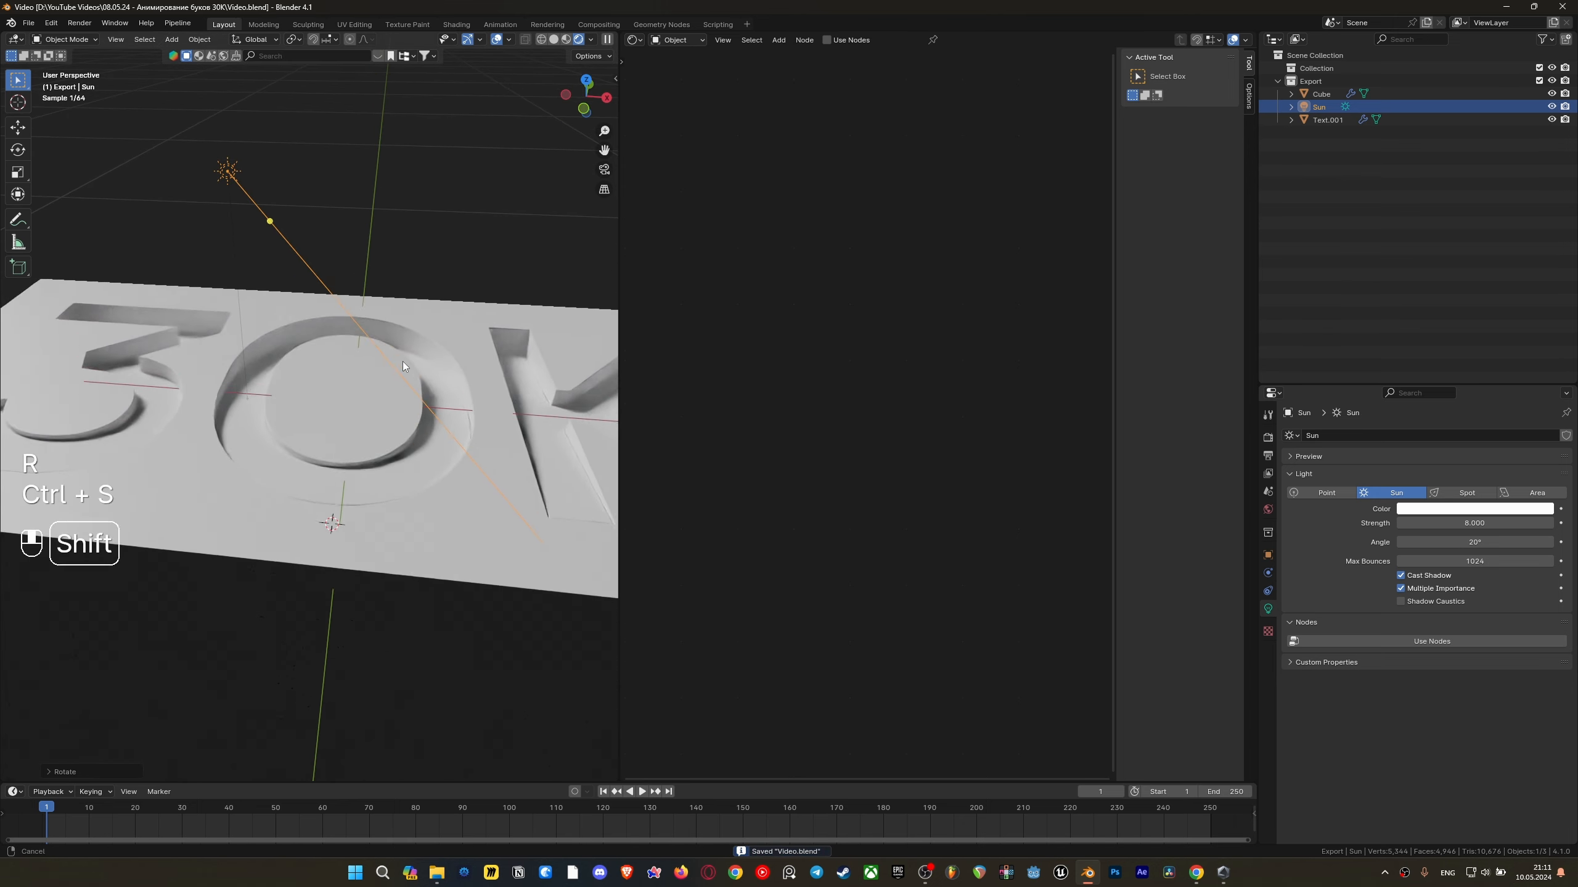
Return the viewport to Solid shading and open the block in Edit Mode
key("z")
left_click(471, 432)
left_click(217, 387)
key("Tab")
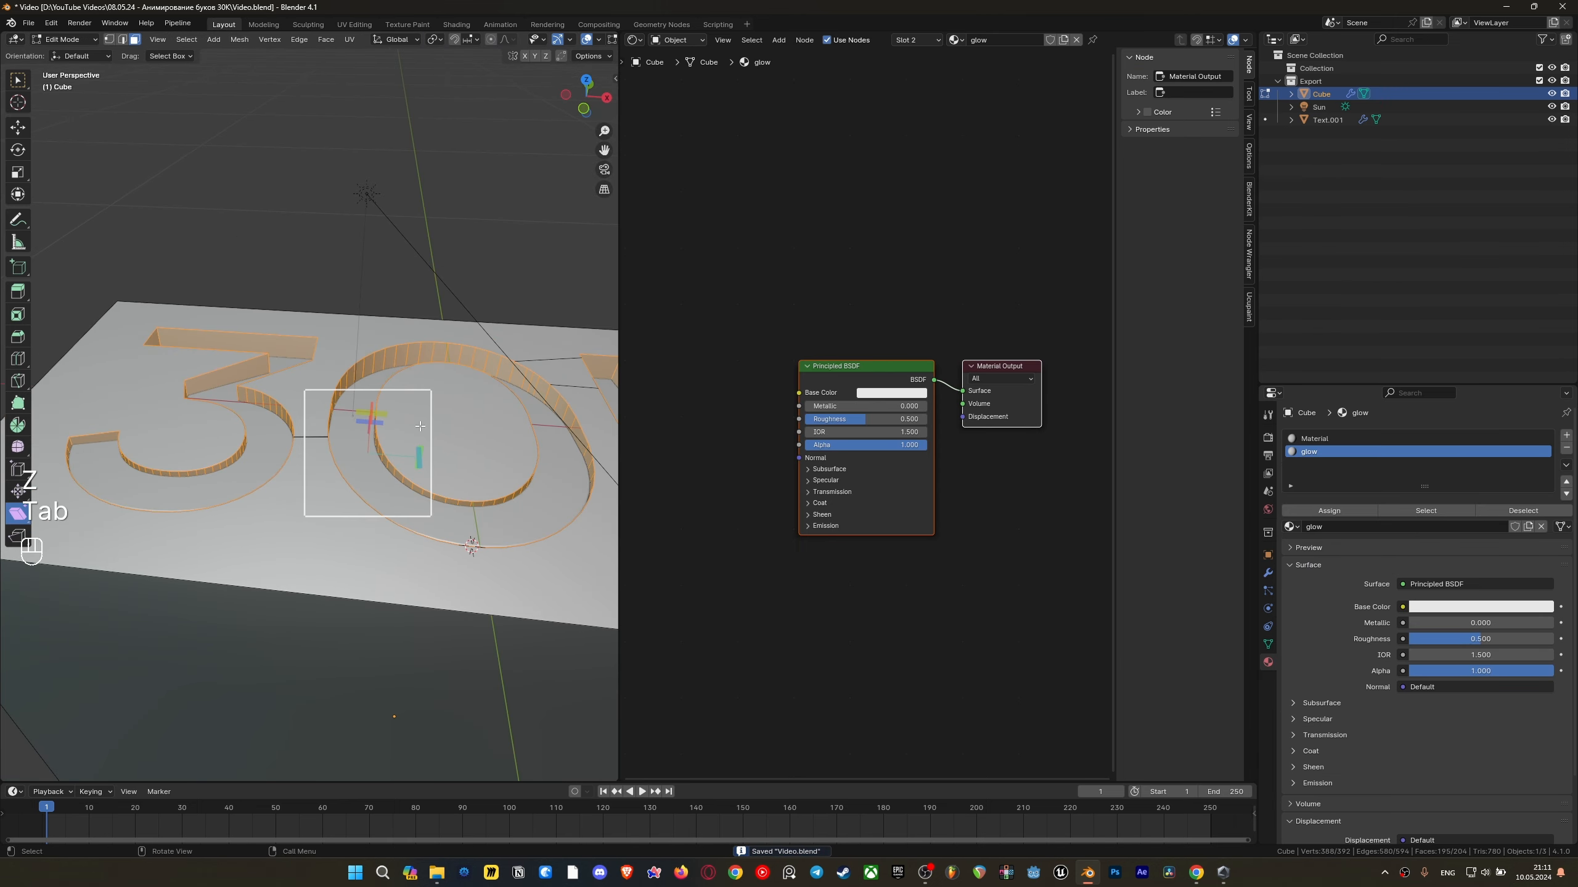
Isolate the block in local view and deselect its underside face, using the Select Box tool
scroll(453, 415, "down", 3)
mouse_move(451, 453)
middle_mouse_down()
mouse_move(454, 416)
mouse_move(476, 468)
middle_mouse_up()
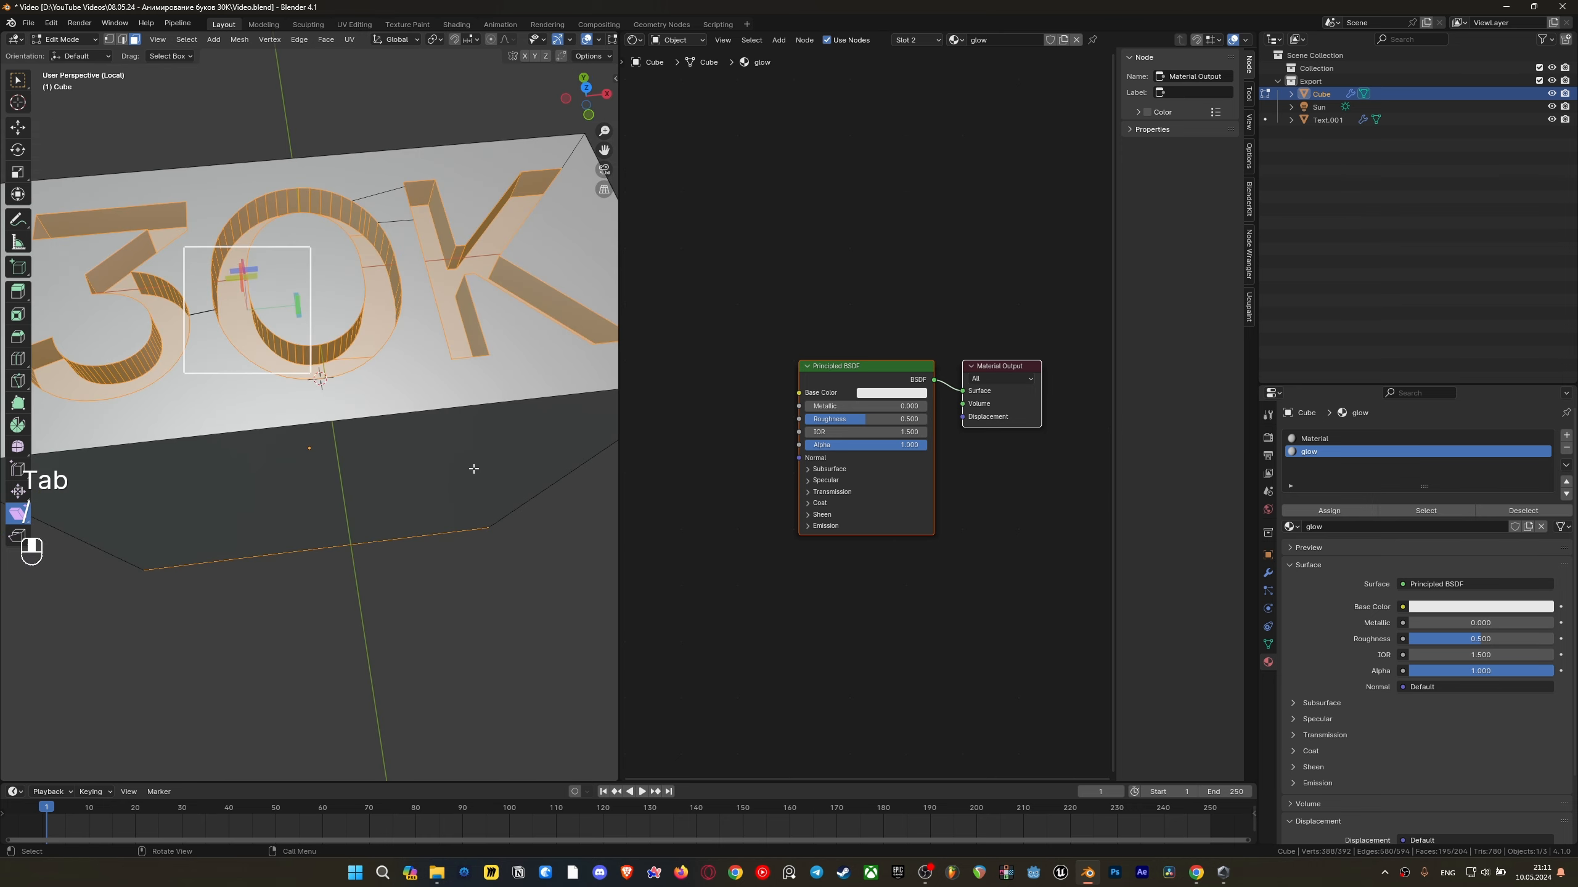
middle_click_drag(429, 376, 365, 454, "shift")
key("slash")
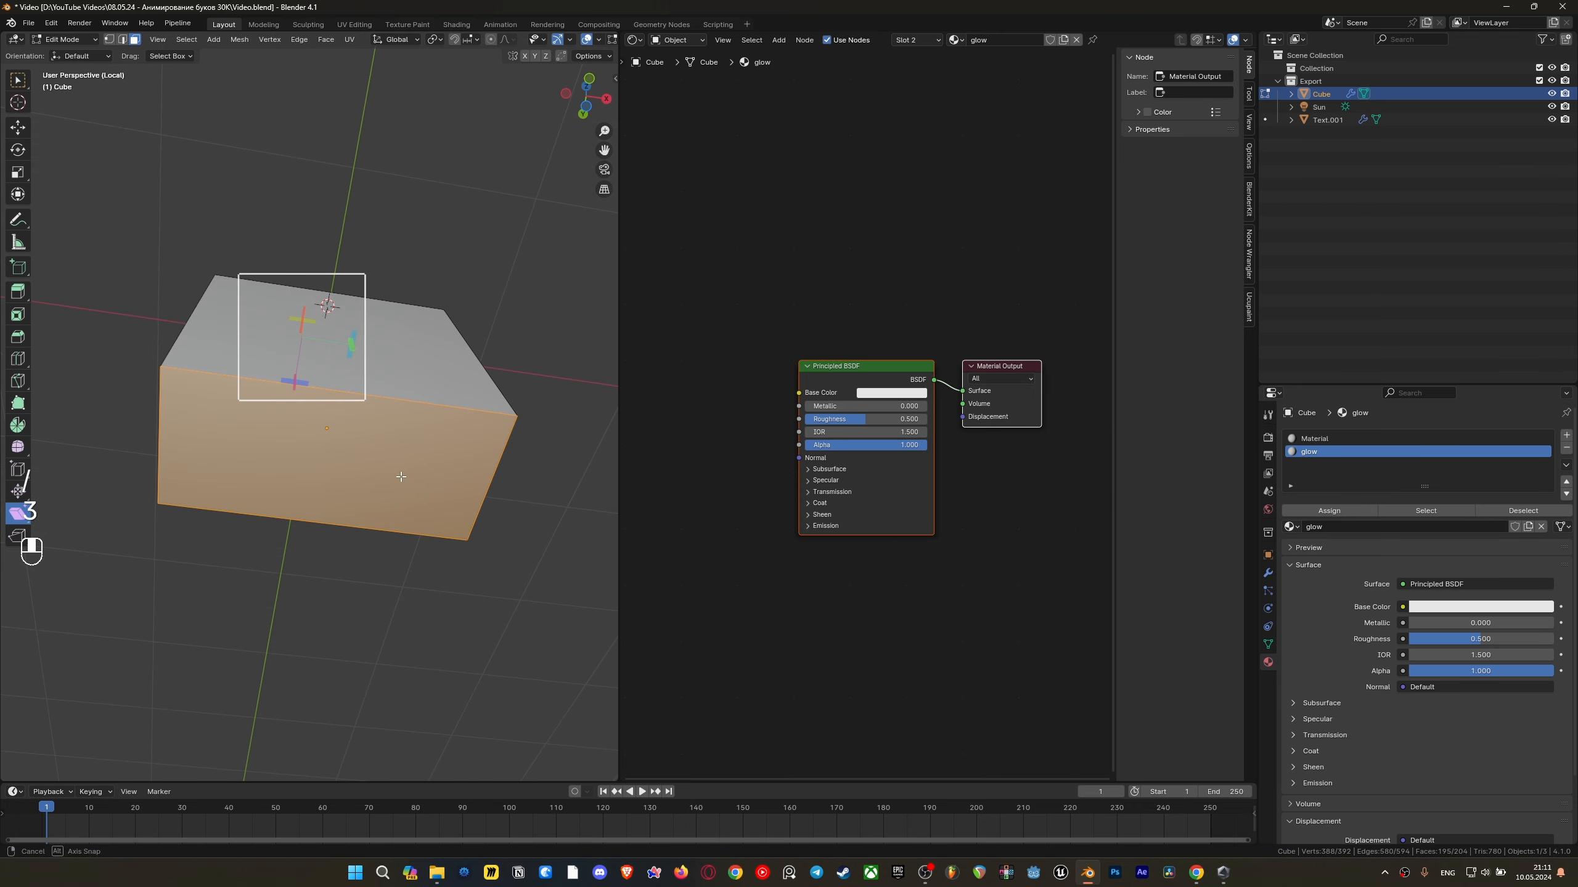
left_click(18, 81)
left_click(471, 513, "ctrl")
middle_click_drag(408, 501, 360, 467)
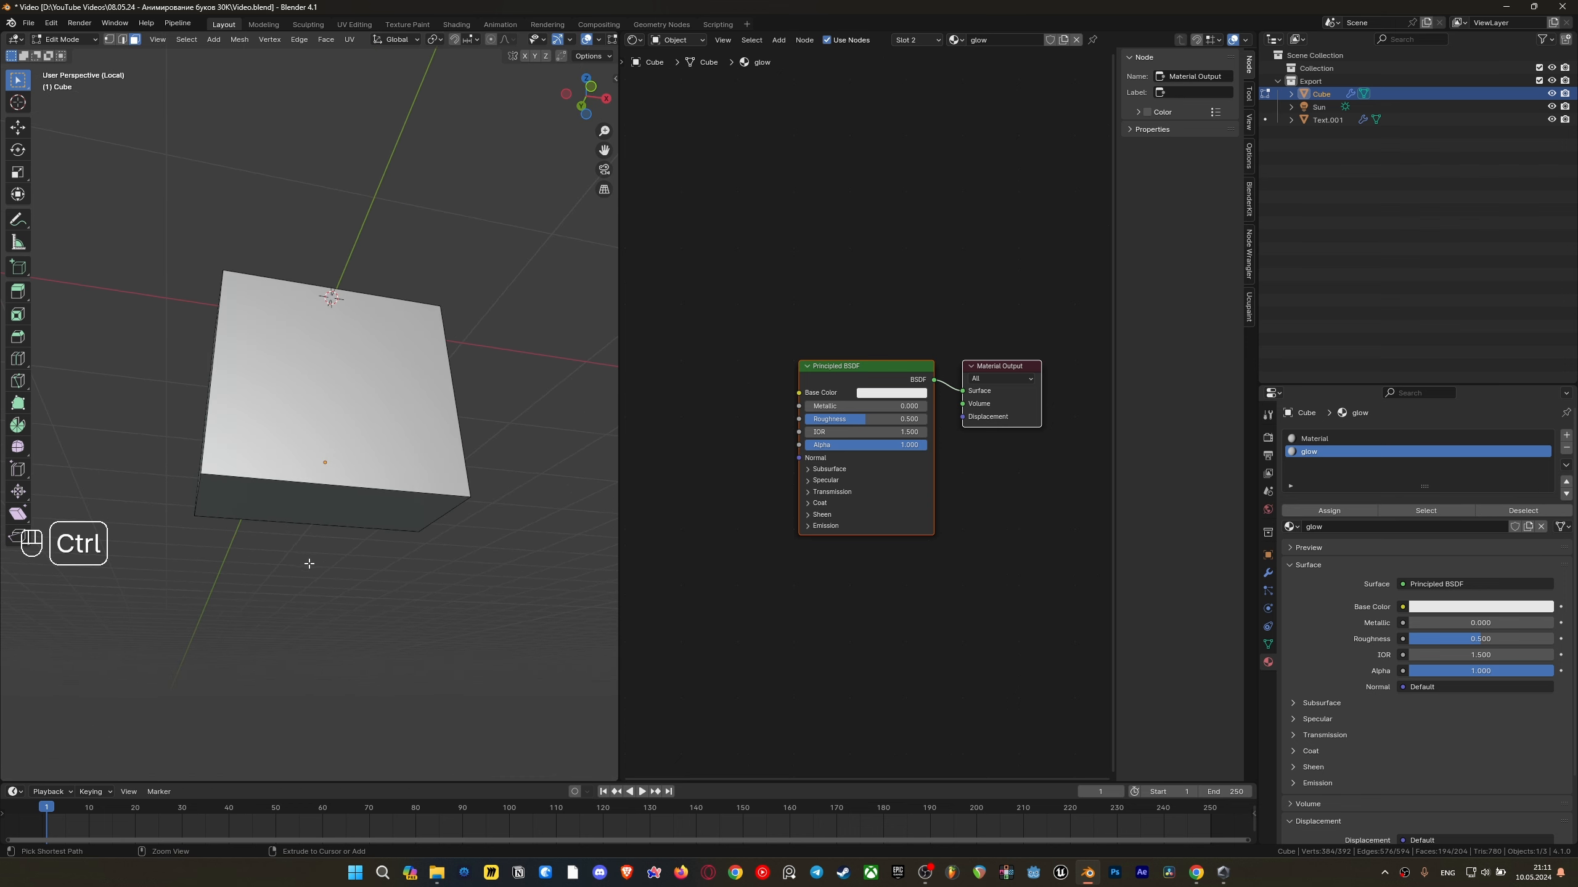
middle_click_drag(373, 385, 370, 501)
scroll(371, 491, "up", 5)
middle_click_drag(398, 380, 404, 329)
scroll(376, 425, "up", 3)
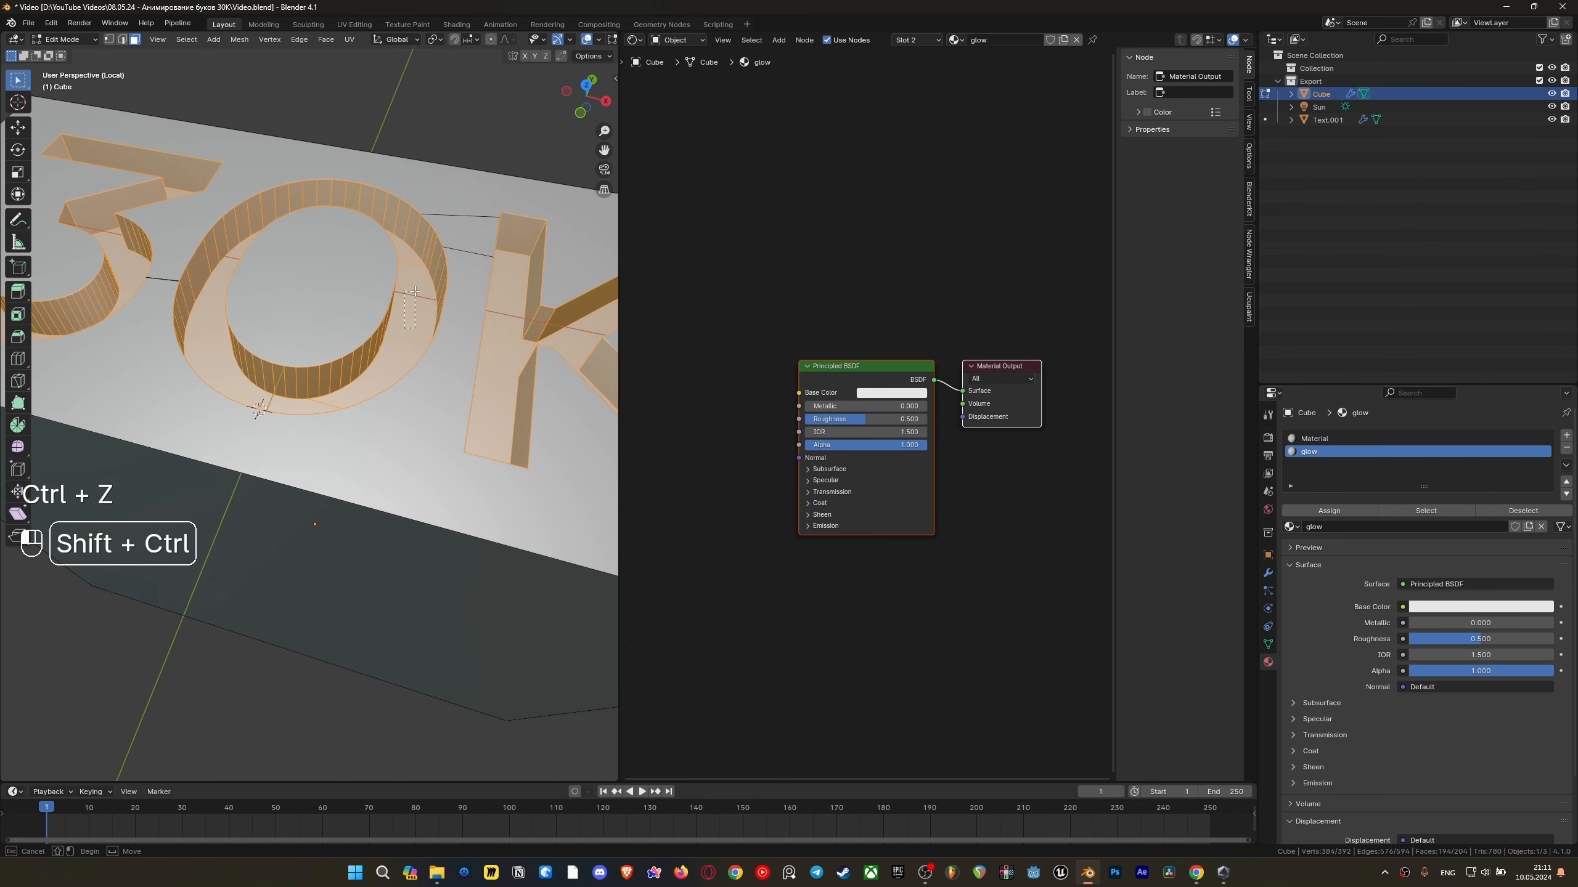
Deselect the floor faces of the recessed letters, keeping only the side walls of the 30K recess in the selection
left_click_drag(414, 292, 414, 294, "ctrl+shift")
key("ctrl+z")
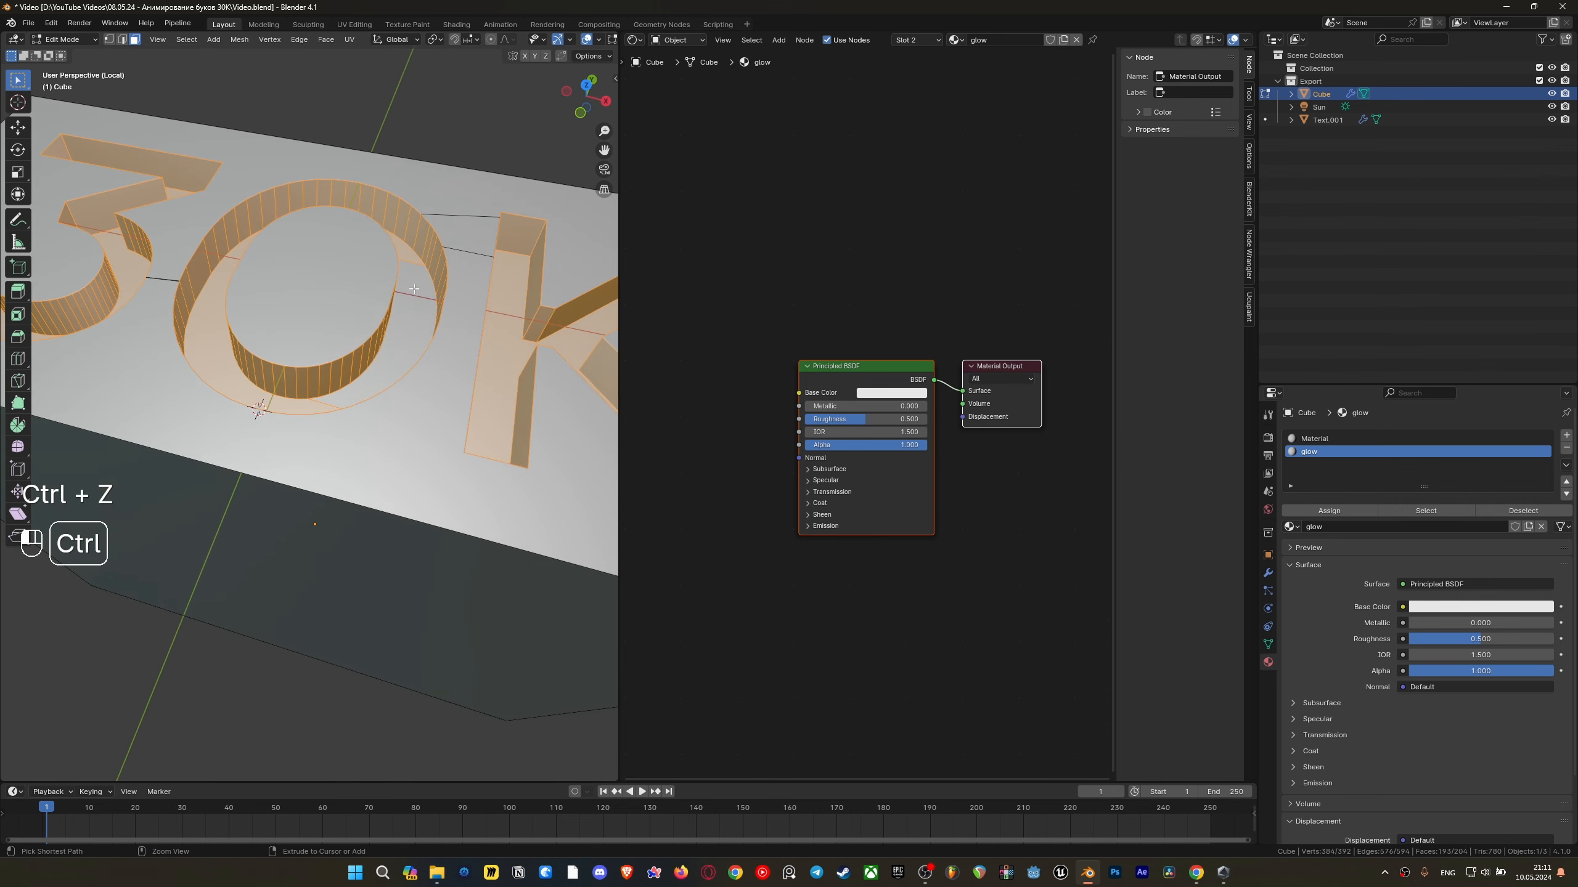
middle_click_drag(414, 289, 442, 315)
left_click(258, 402, "shift")
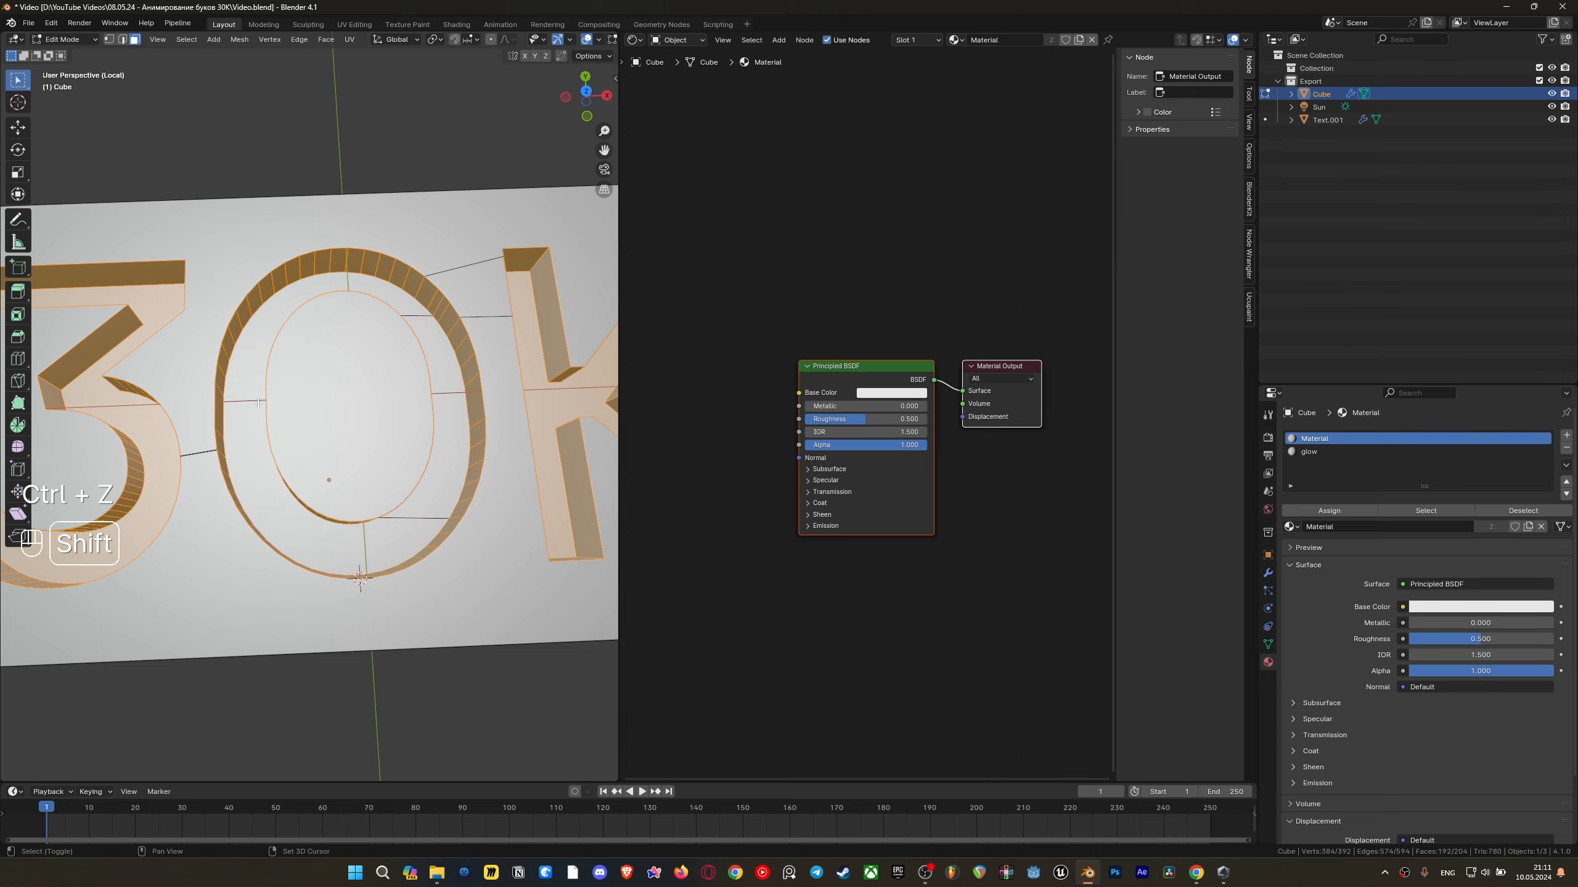
middle_click_drag(258, 403, 373, 388)
scroll(299, 422, "up", 3)
scroll(373, 389, "down", 4)
key("g")
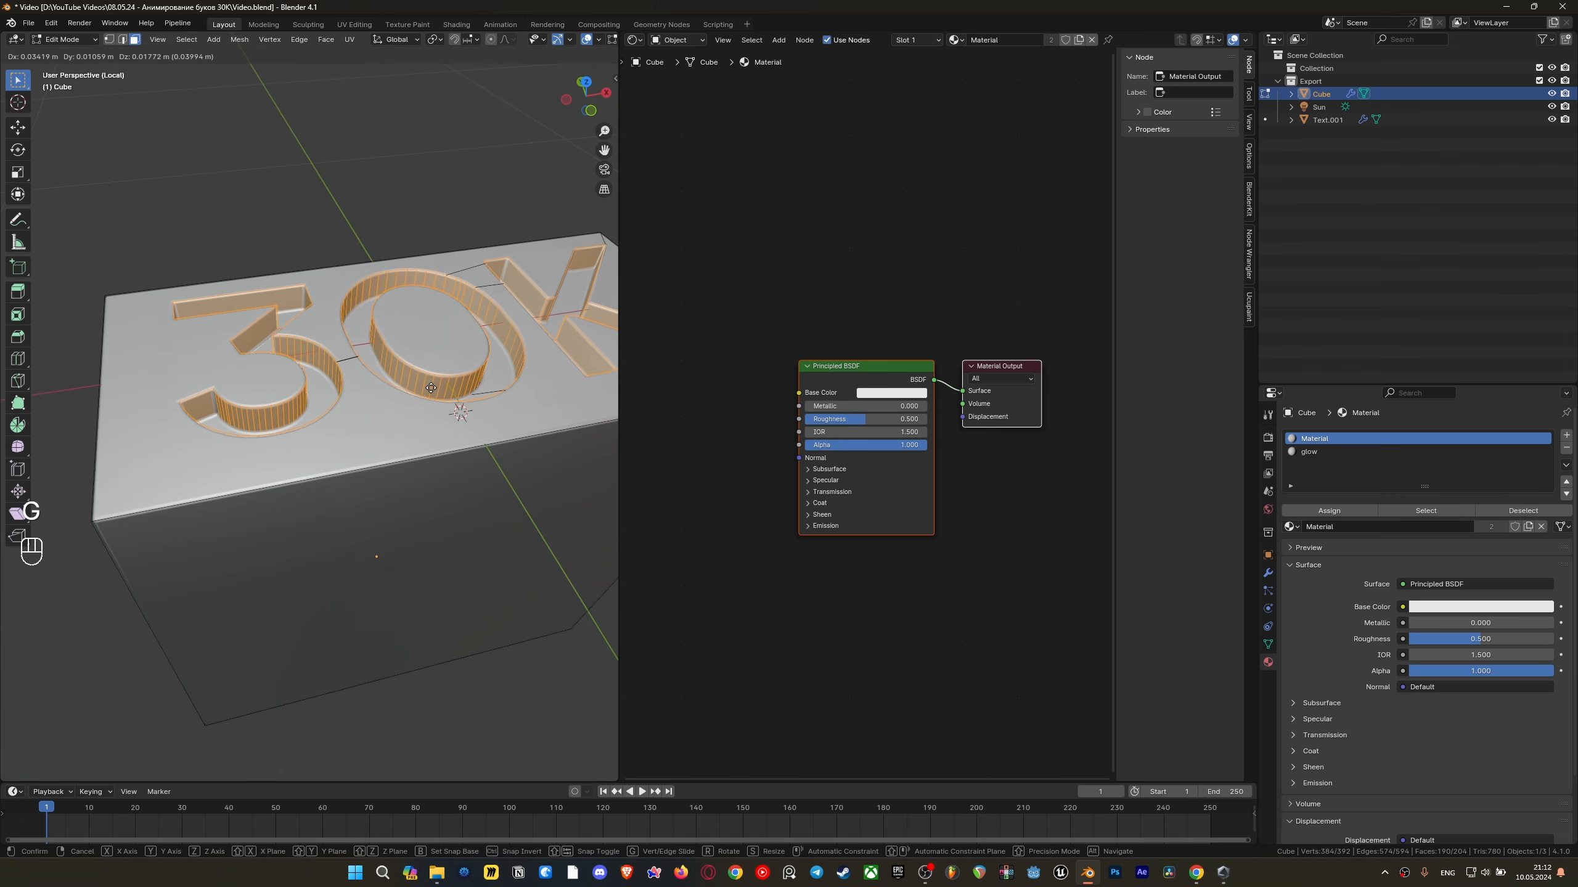
right_click(439, 396)
middle_click_drag(439, 396, 433, 429)
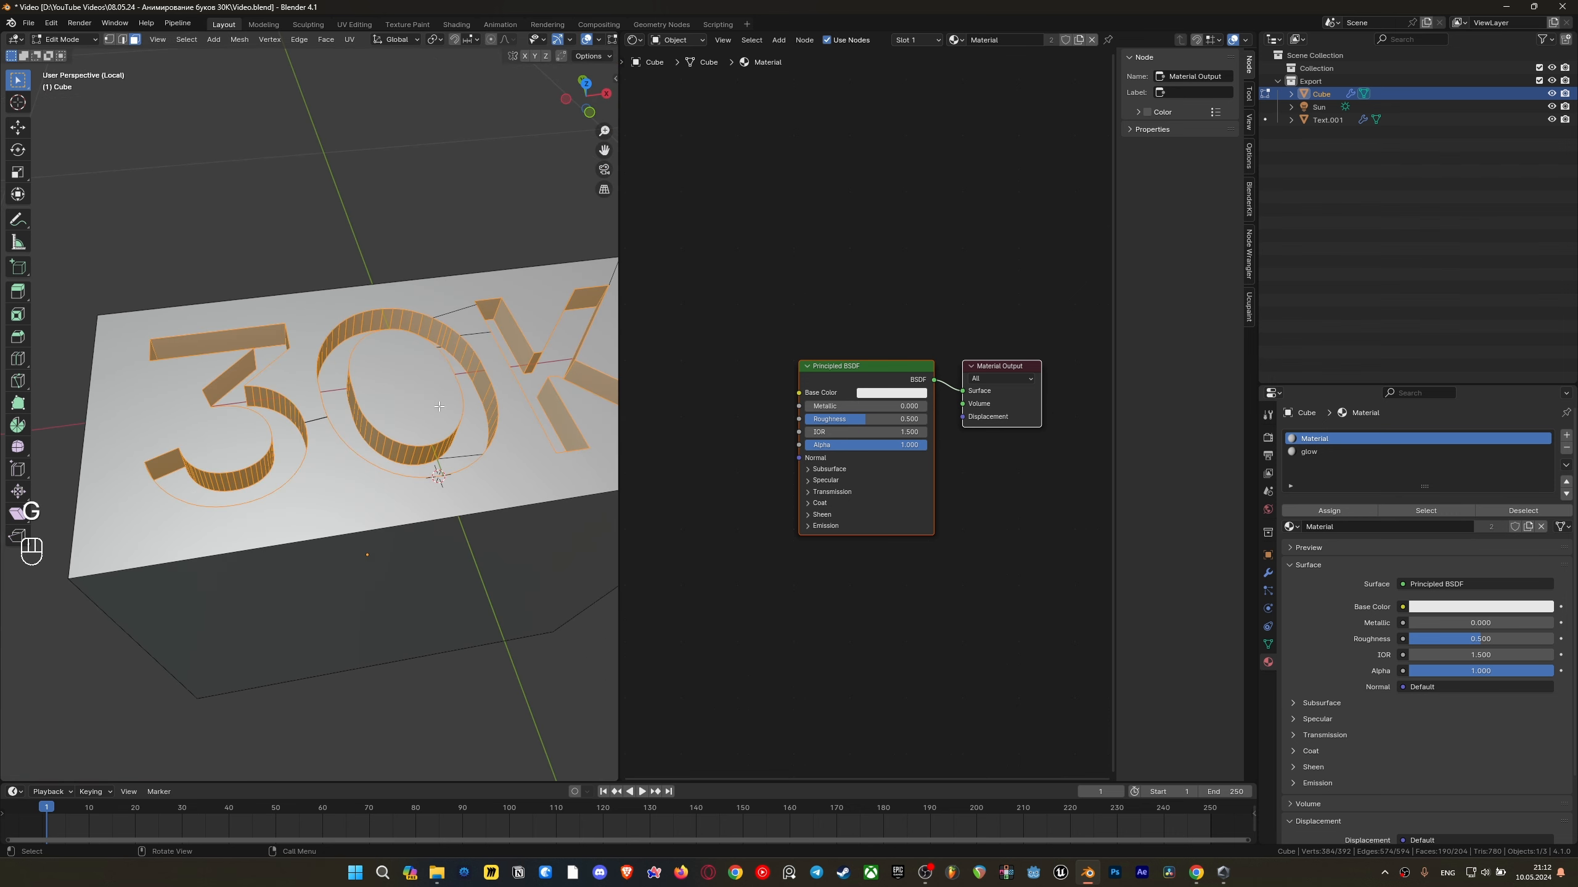
Assign the "glow" material to the selected recess walls and return to Object Mode
left_click(1308, 453)
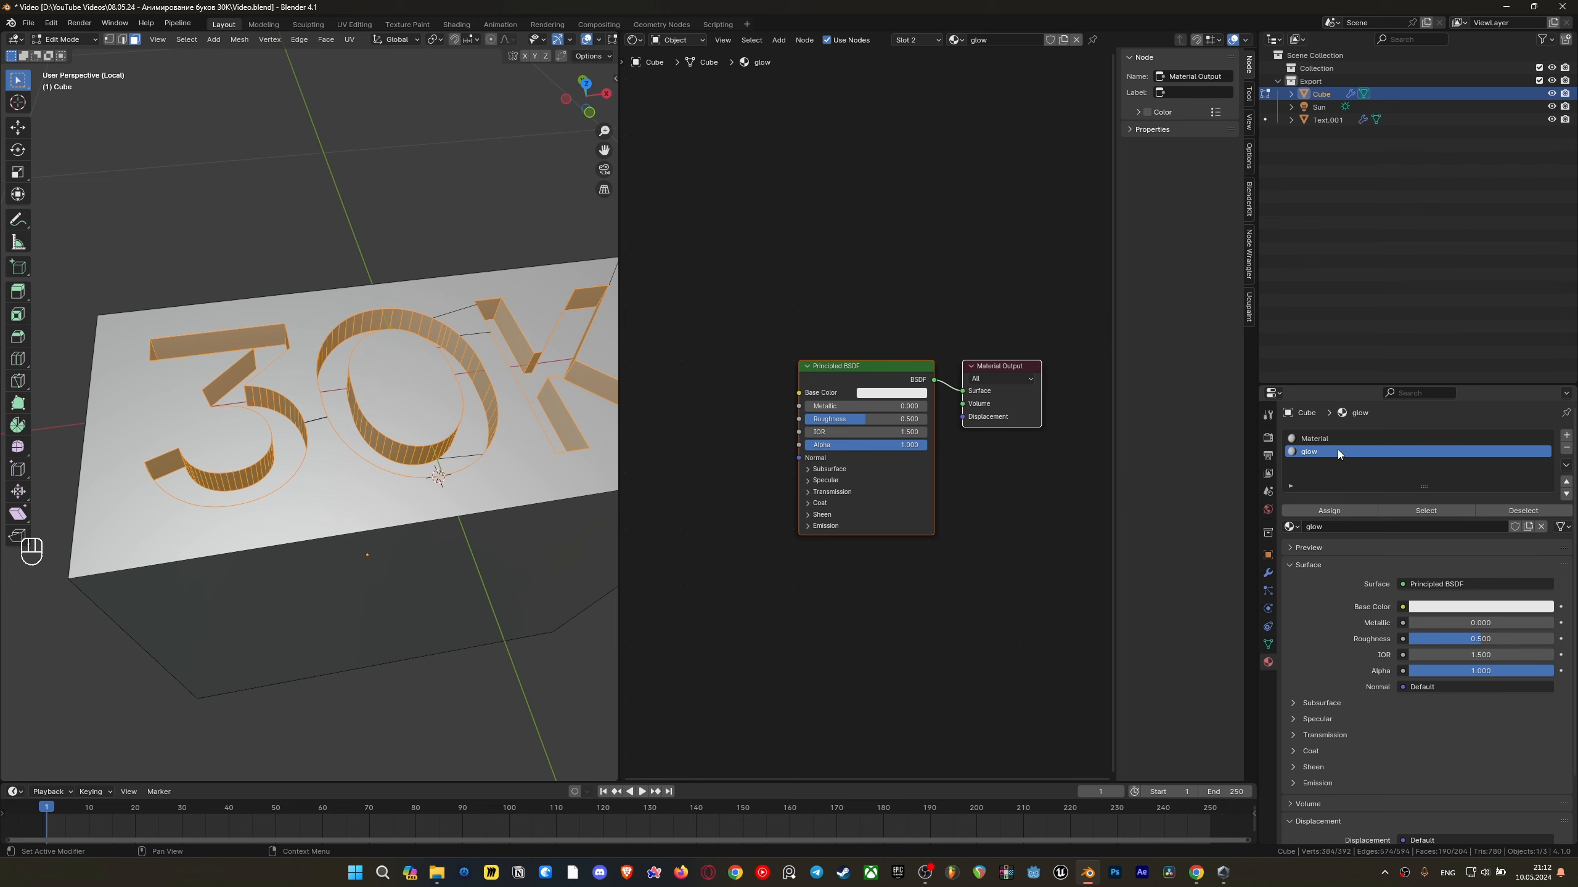
middle_click_drag(211, 348, 261, 354)
middle_click_drag(472, 367, 407, 417, "shift")
scroll(398, 405, "up", 2)
scroll(404, 389, "up", 2)
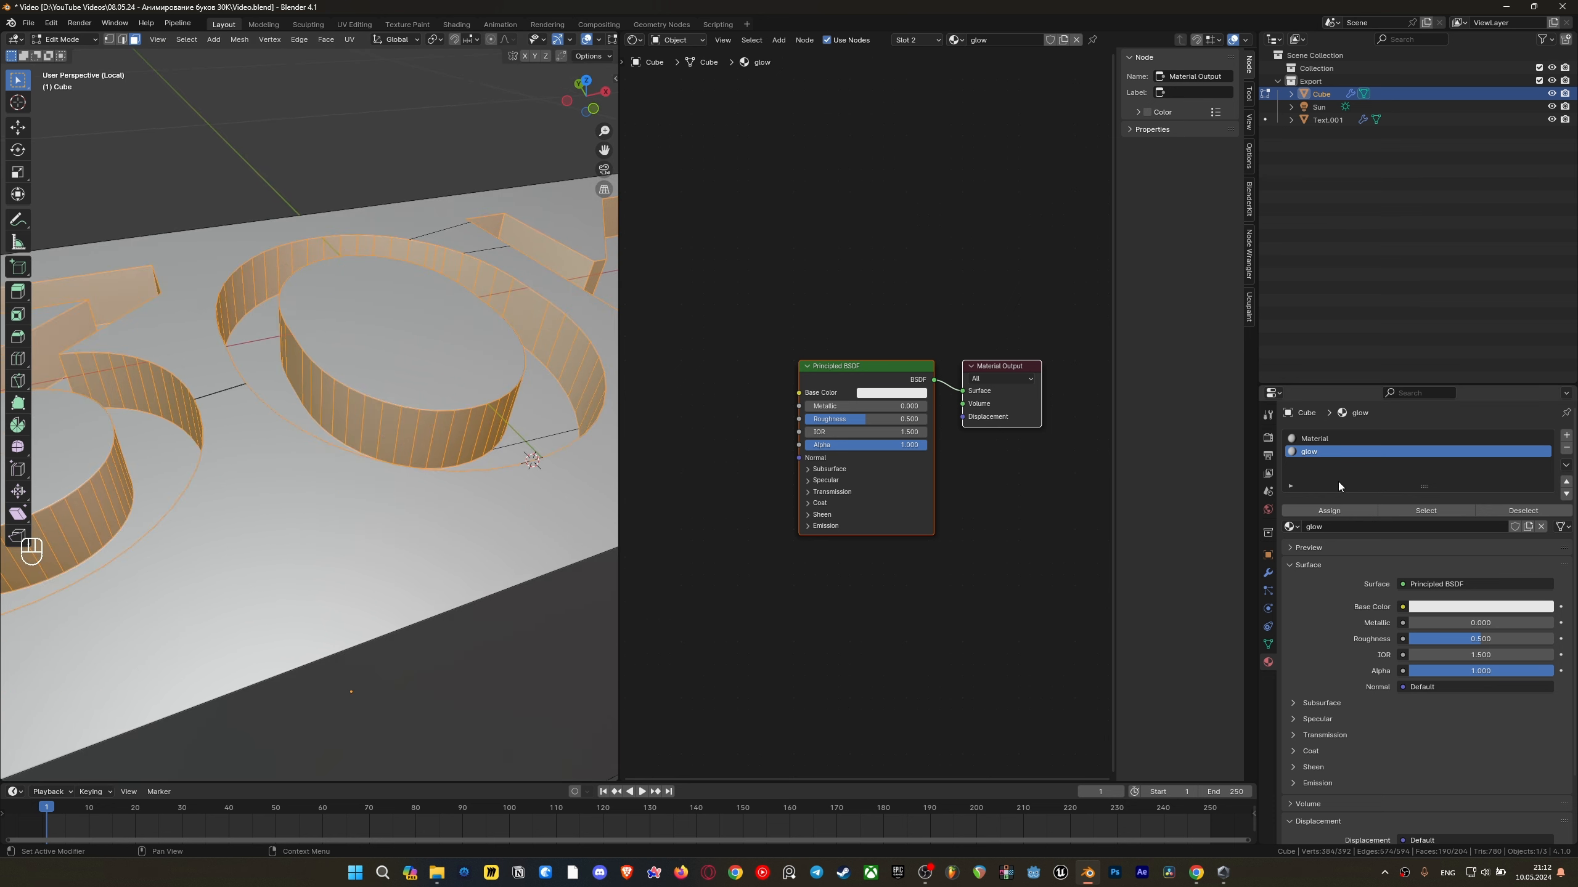
left_click(1329, 511)
key("Tab")
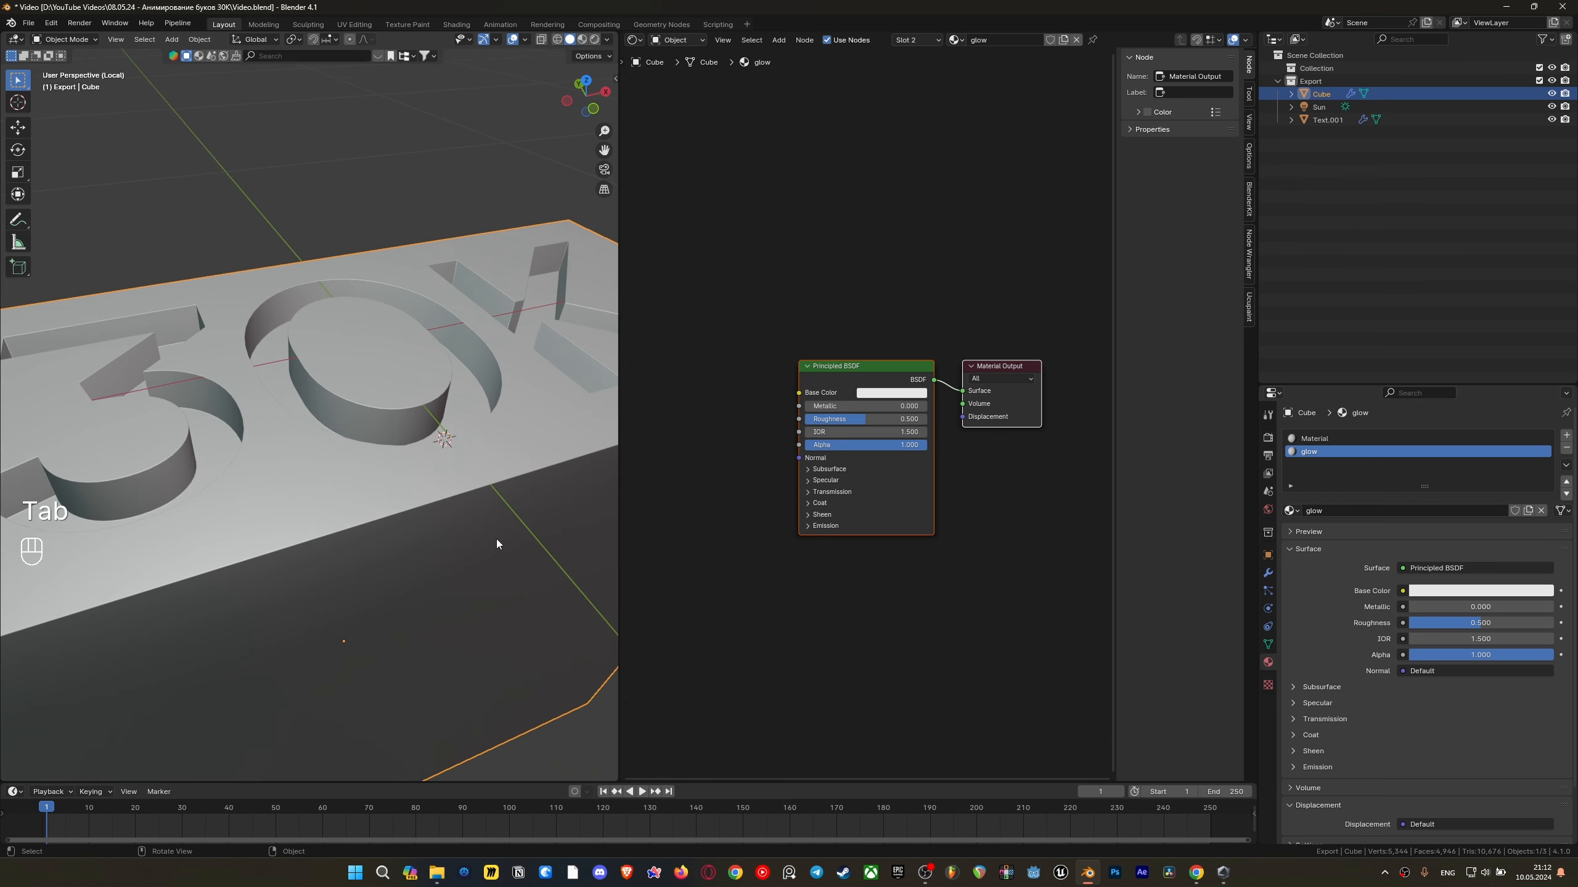
Save the file and show the whole scene in Rendered shading outside local view
key("z")
key("ctrl+s")
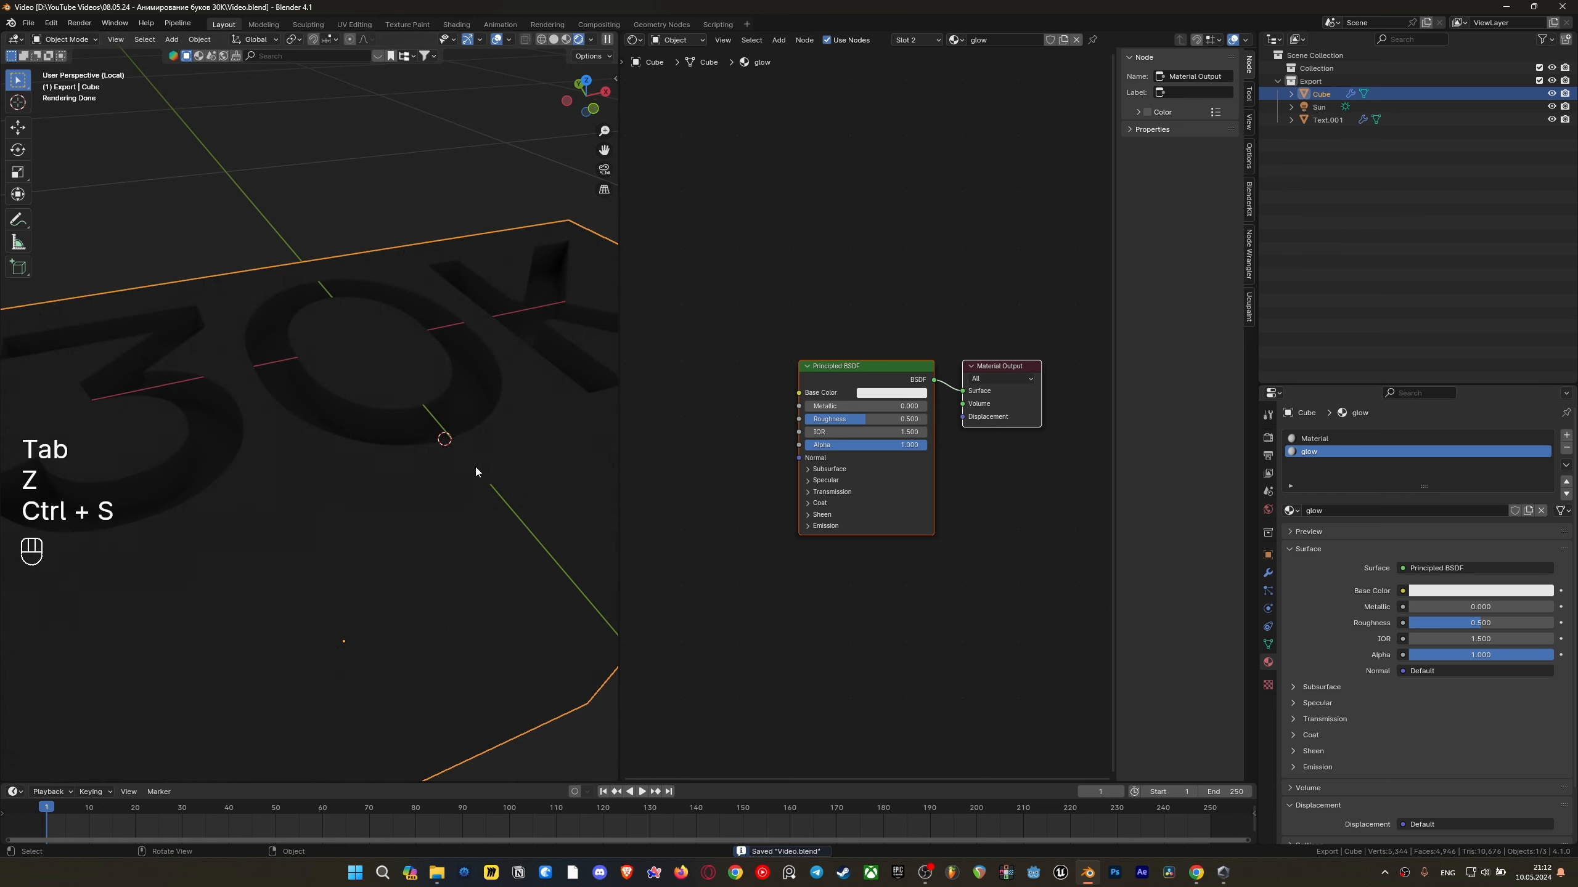
key("slash")
middle_click_drag(473, 456, 467, 487)
scroll(906, 360, "up", 1)
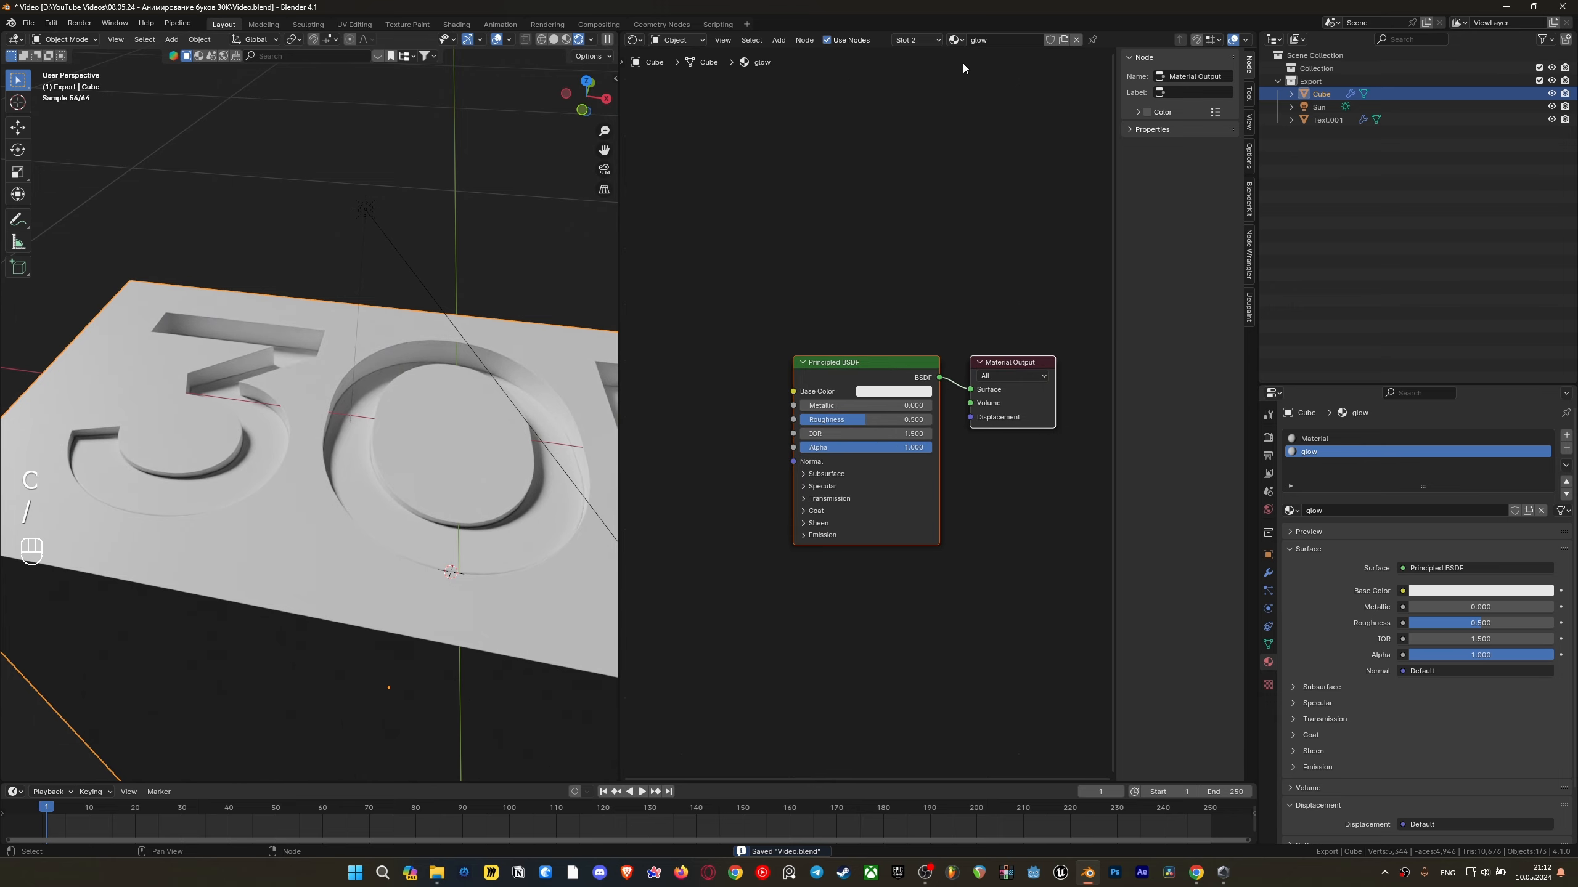
Set the glow material's base color to bright green
left_click(864, 391)
left_click(888, 227)
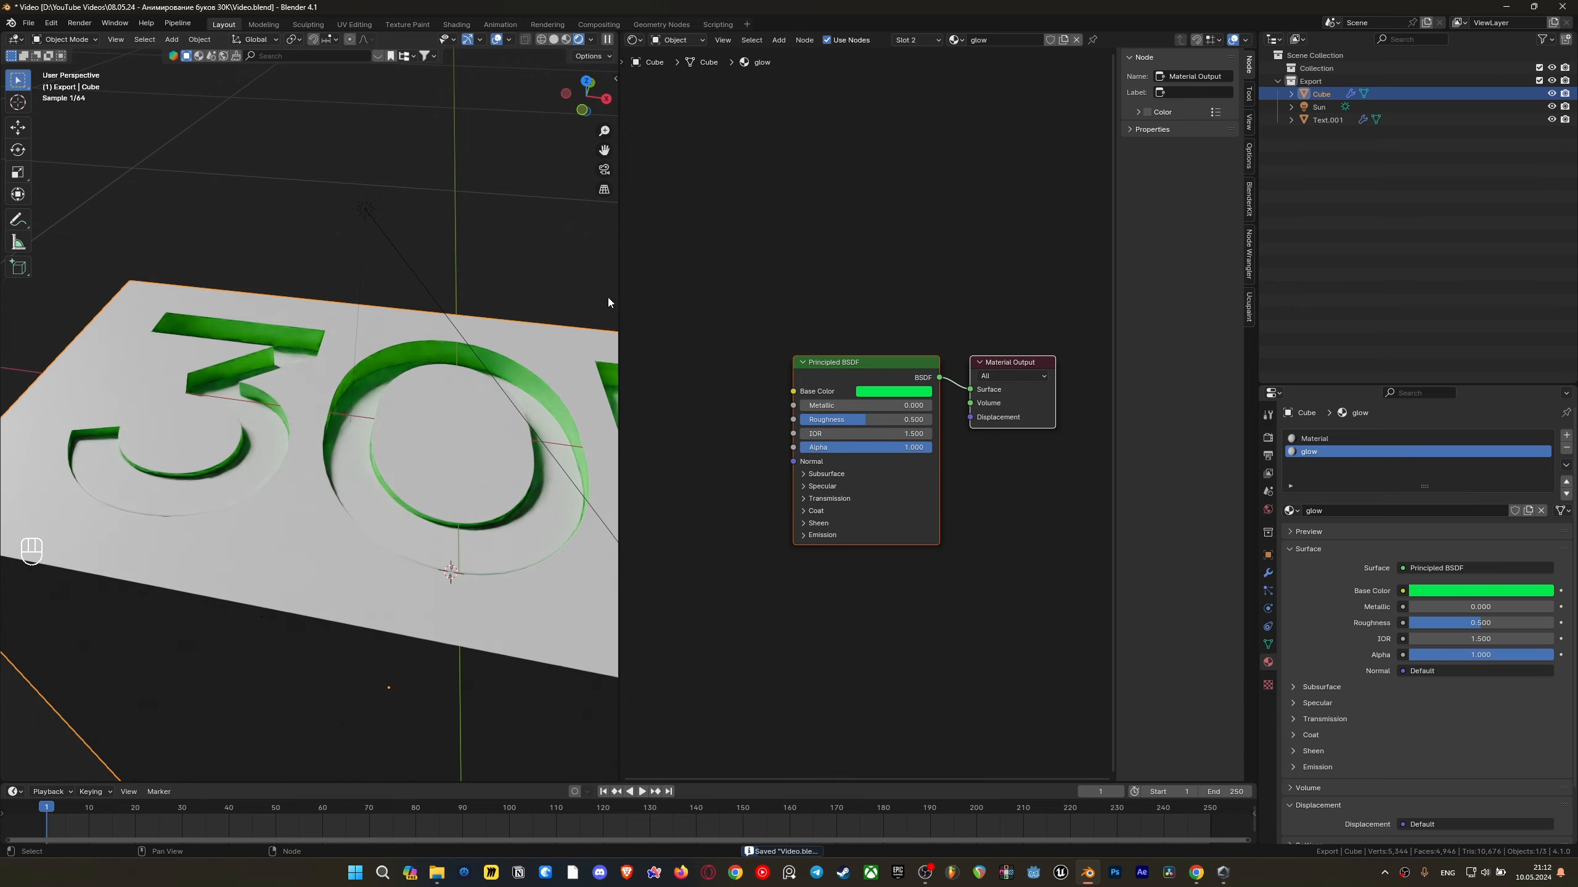
middle_click_drag(608, 297, 381, 368)
scroll(381, 368, "up", 2)
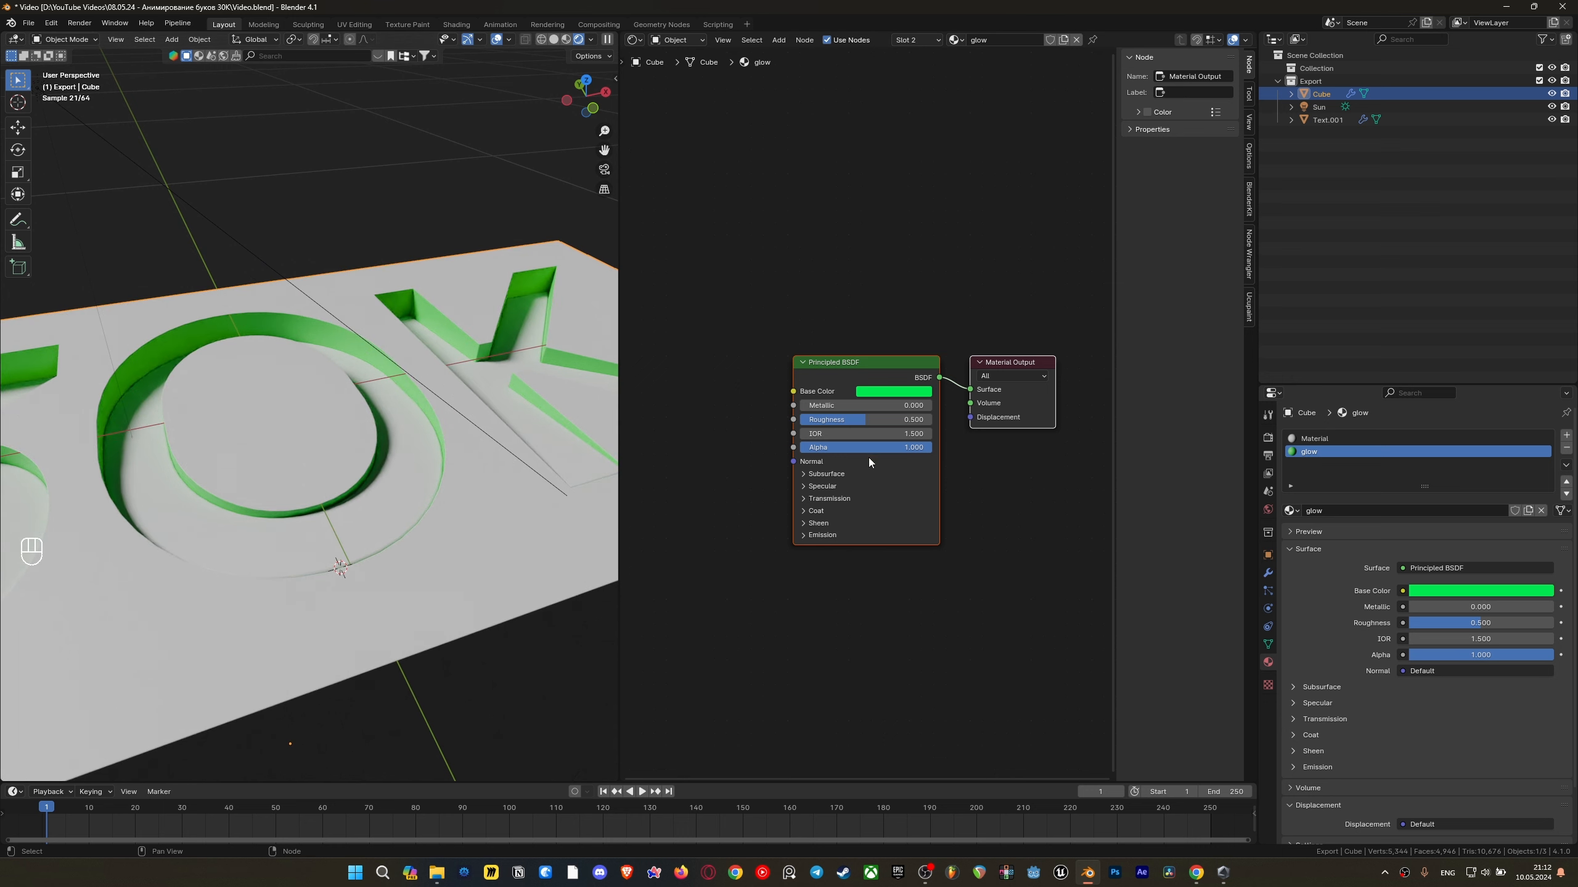
Change the scene's color management view transform to Filmic
left_click(1267, 437)
scroll(1365, 736, "down", 5)
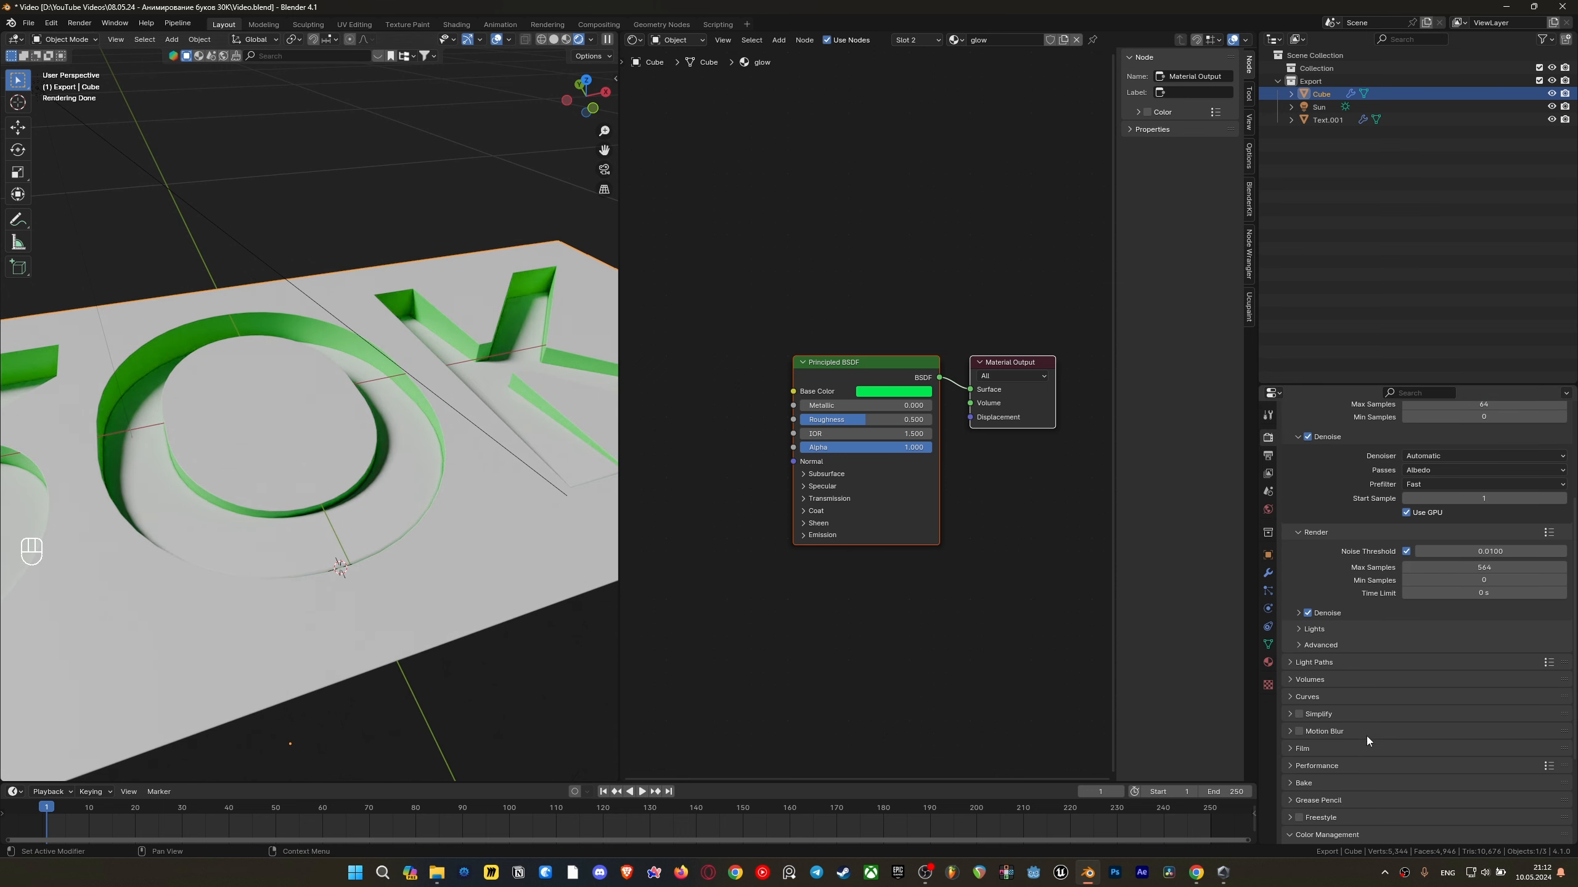
left_click(1427, 739)
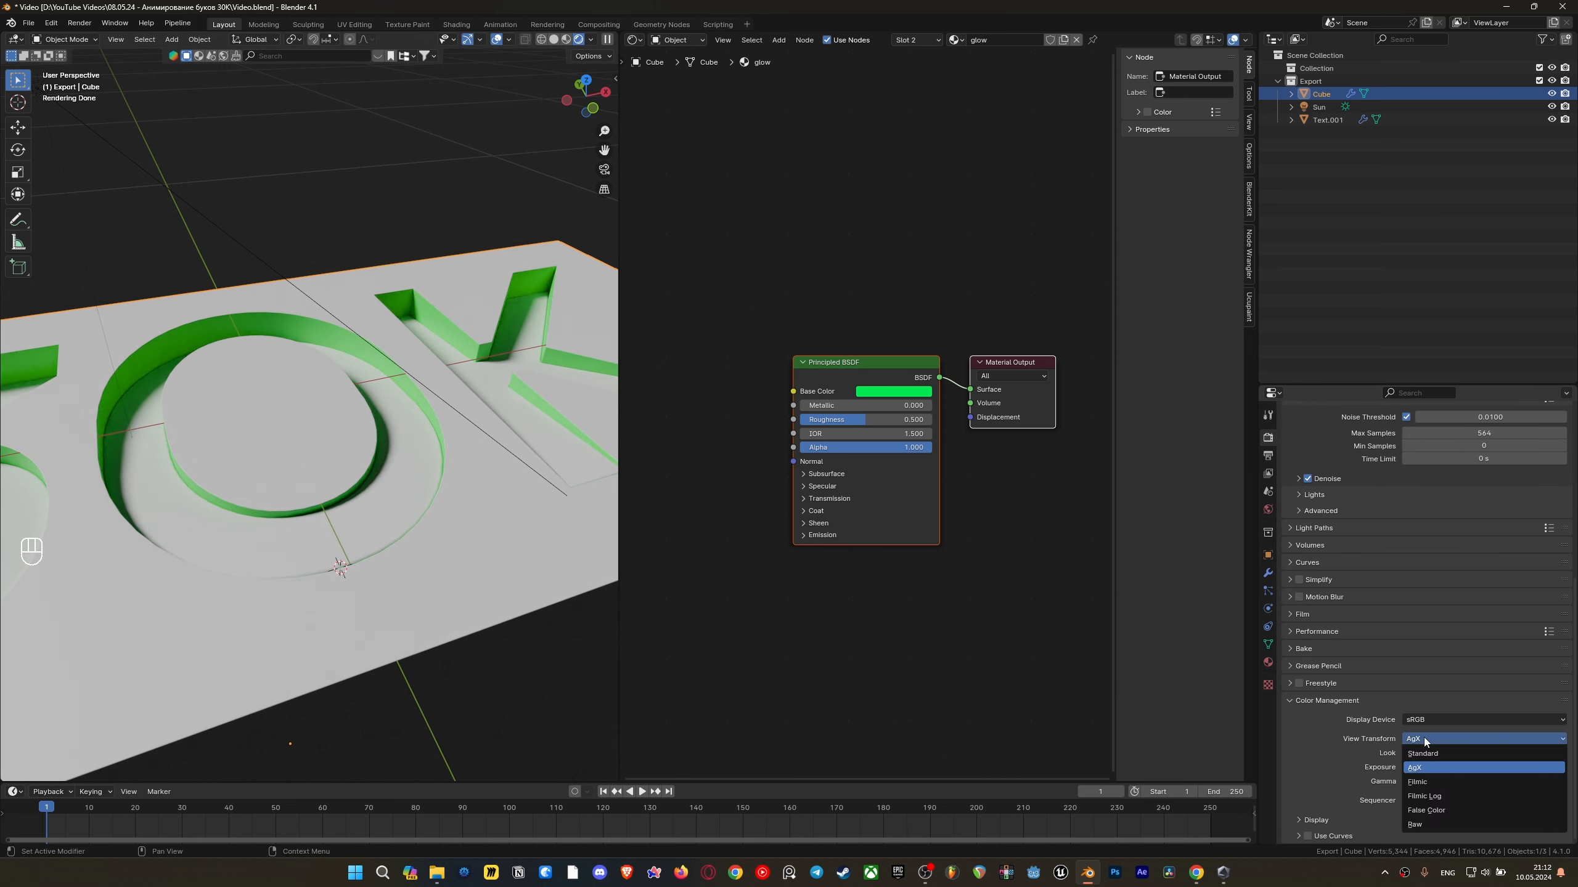
left_click(1433, 785)
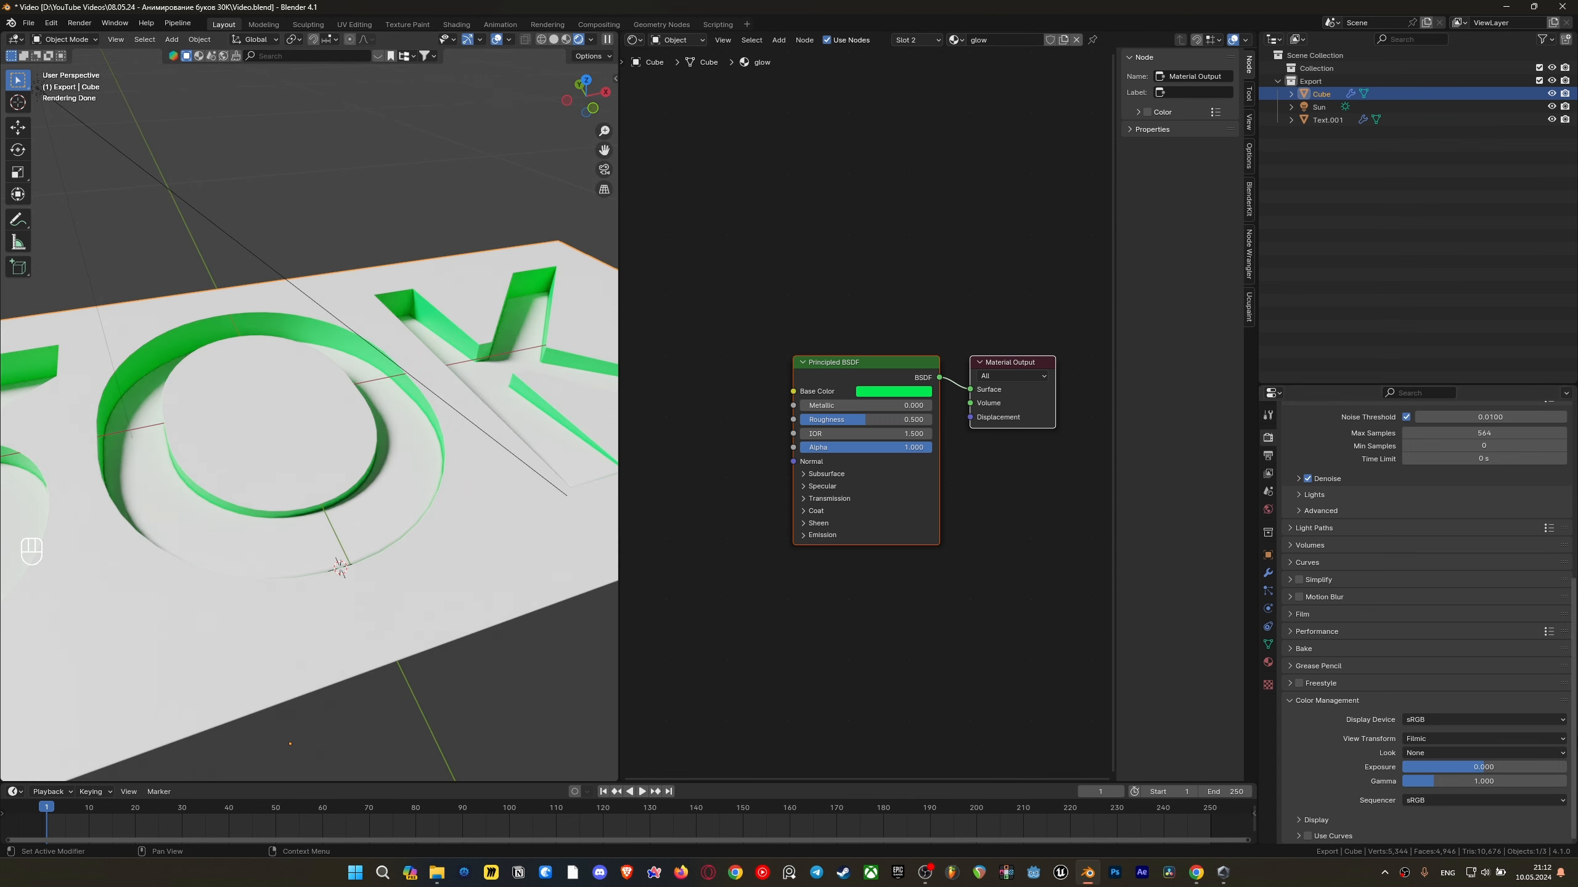
Set the Sun light's strength to 5 and save the file
left_click(1319, 106)
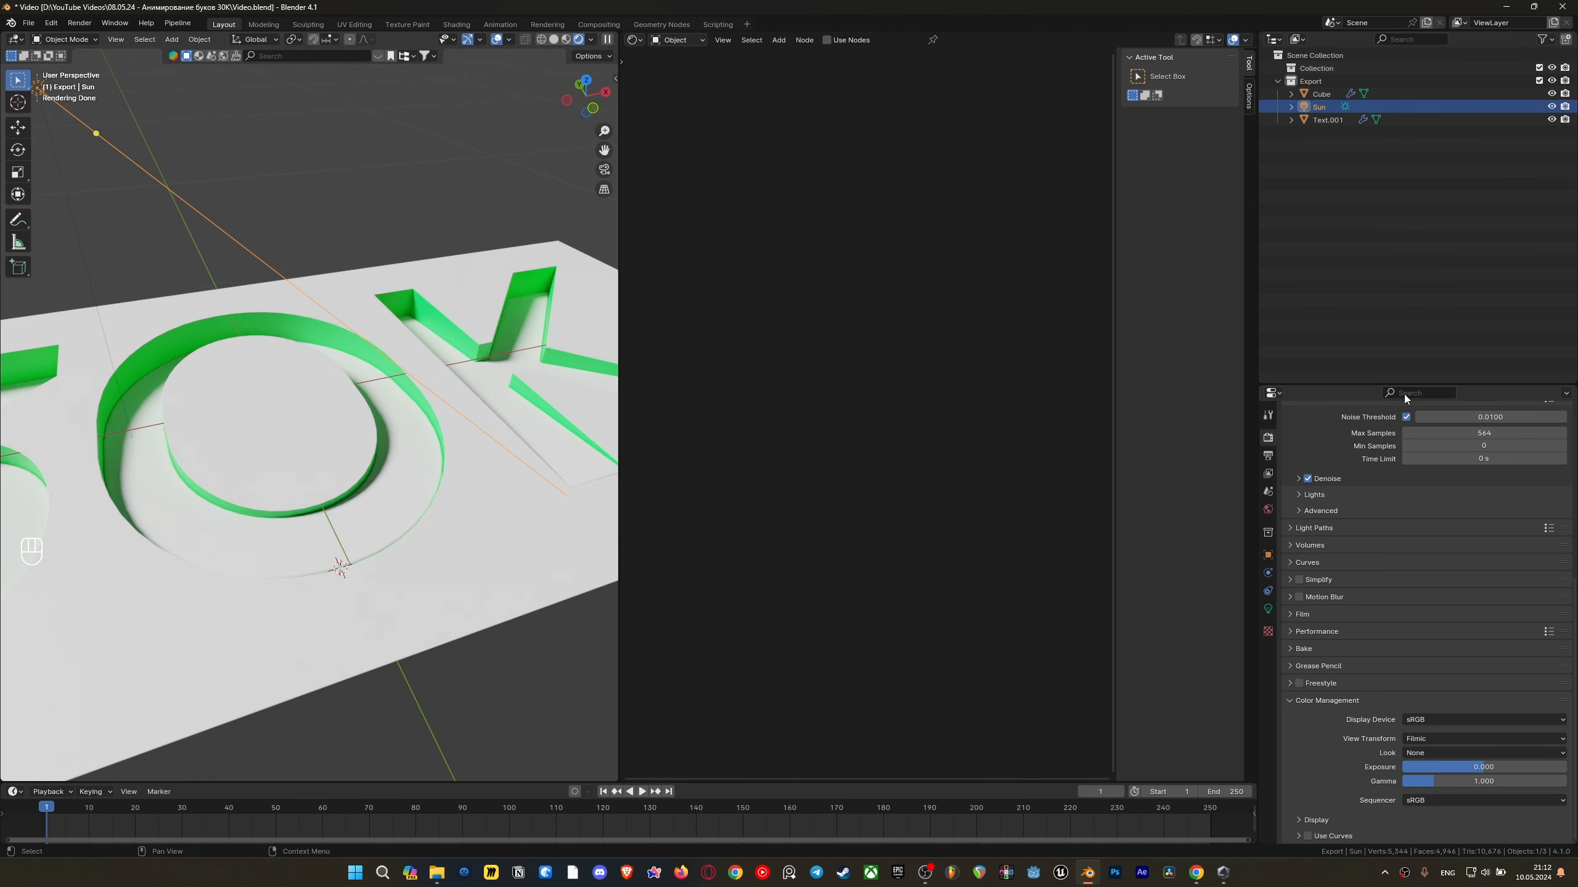
left_click(1268, 609)
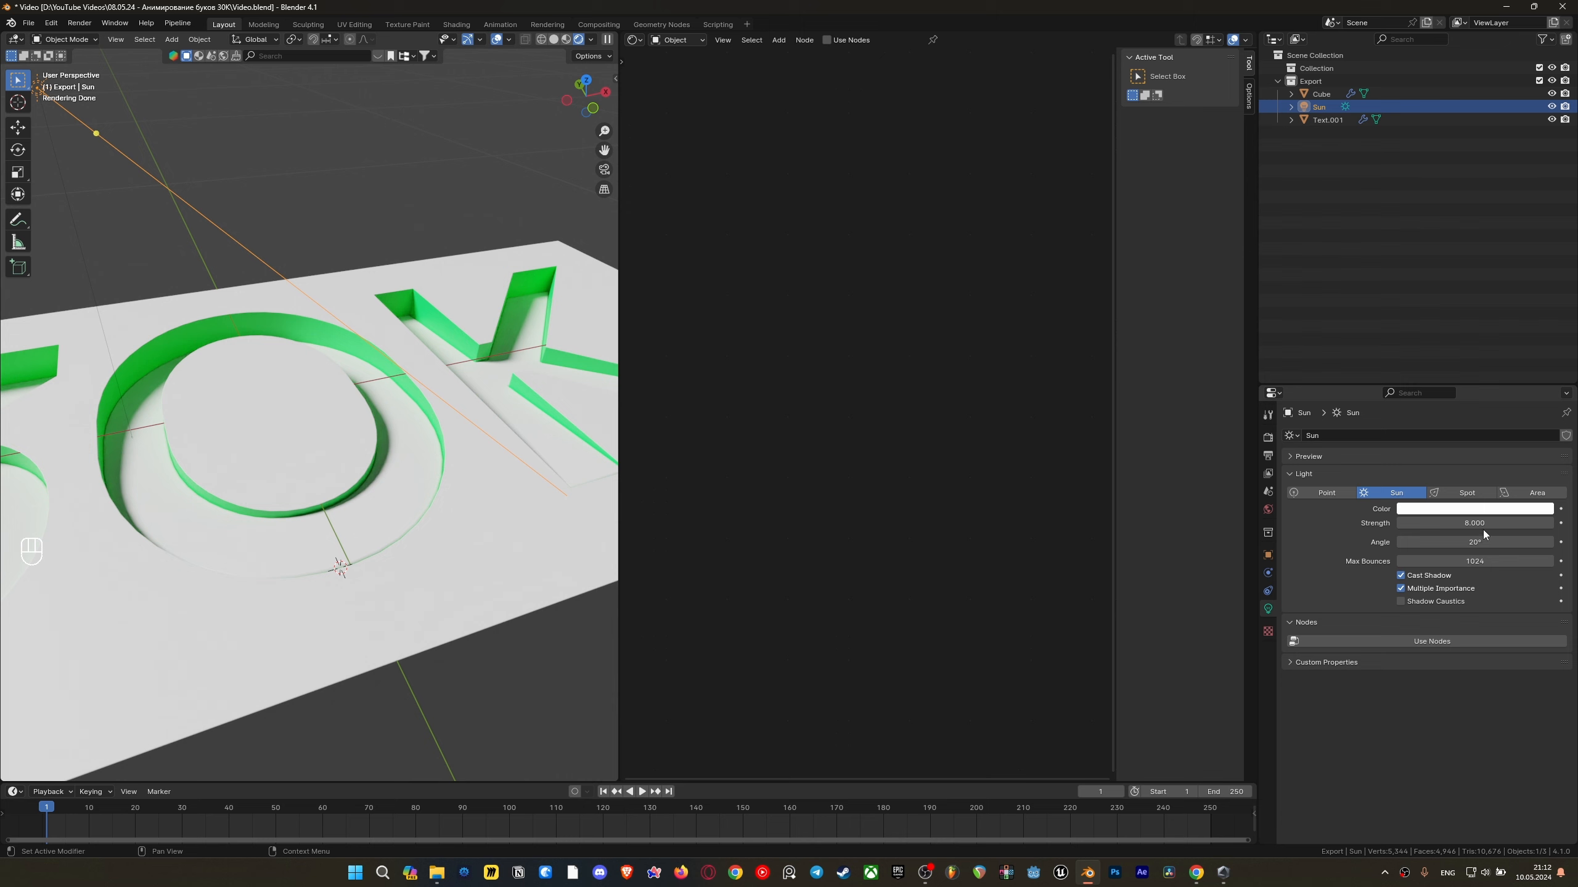
left_click(1475, 523)
type("5")
key("Return")
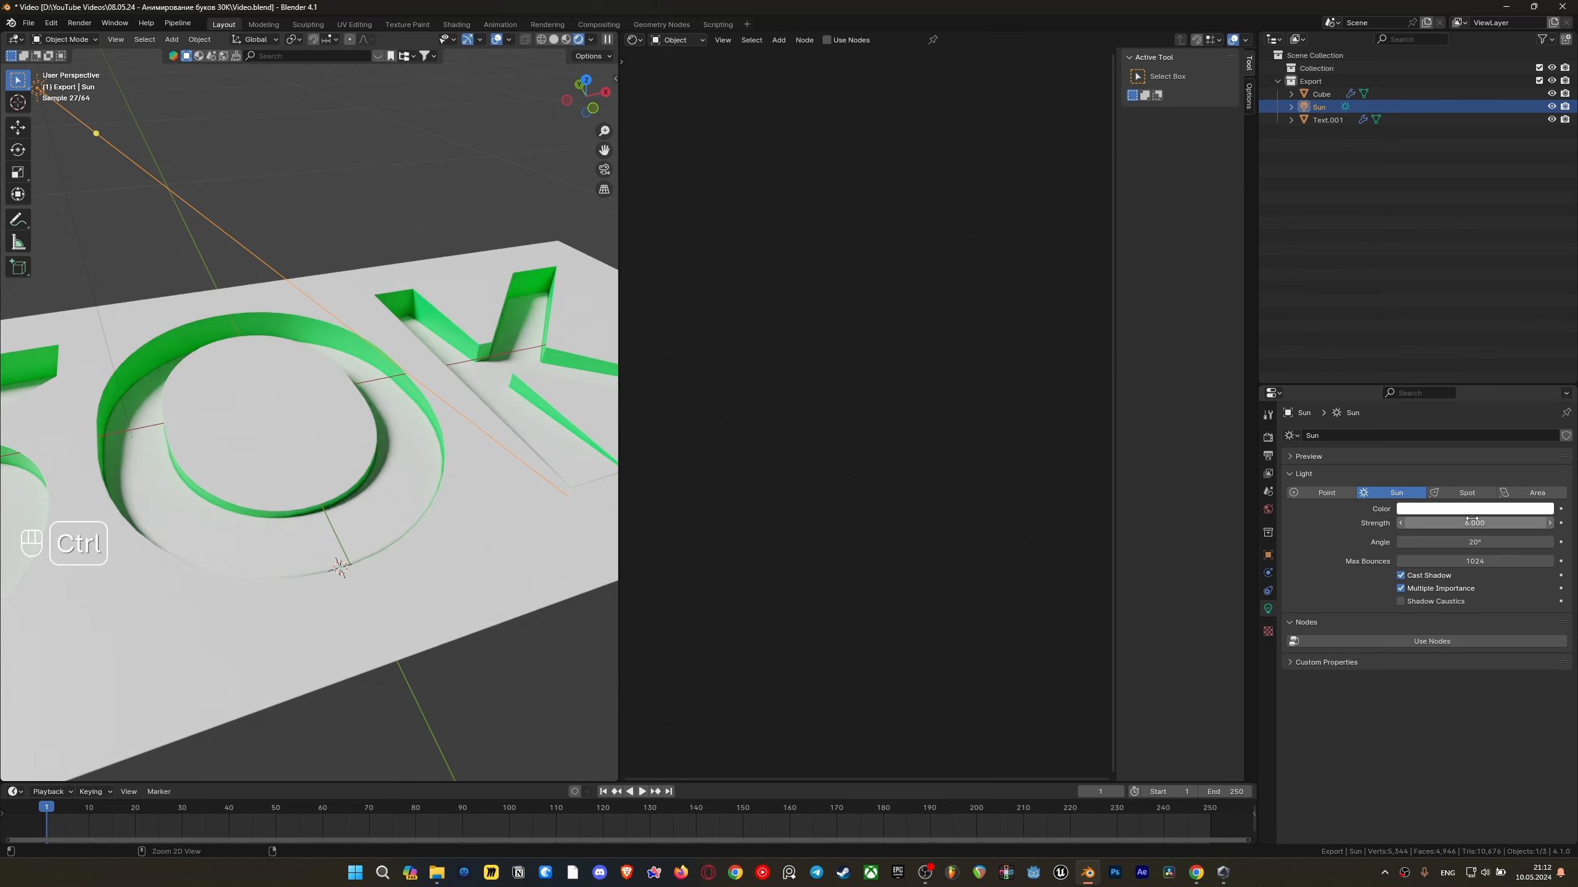
key("ctrl+s")
Brighten the world background color to a mid grey
left_click(1267, 509)
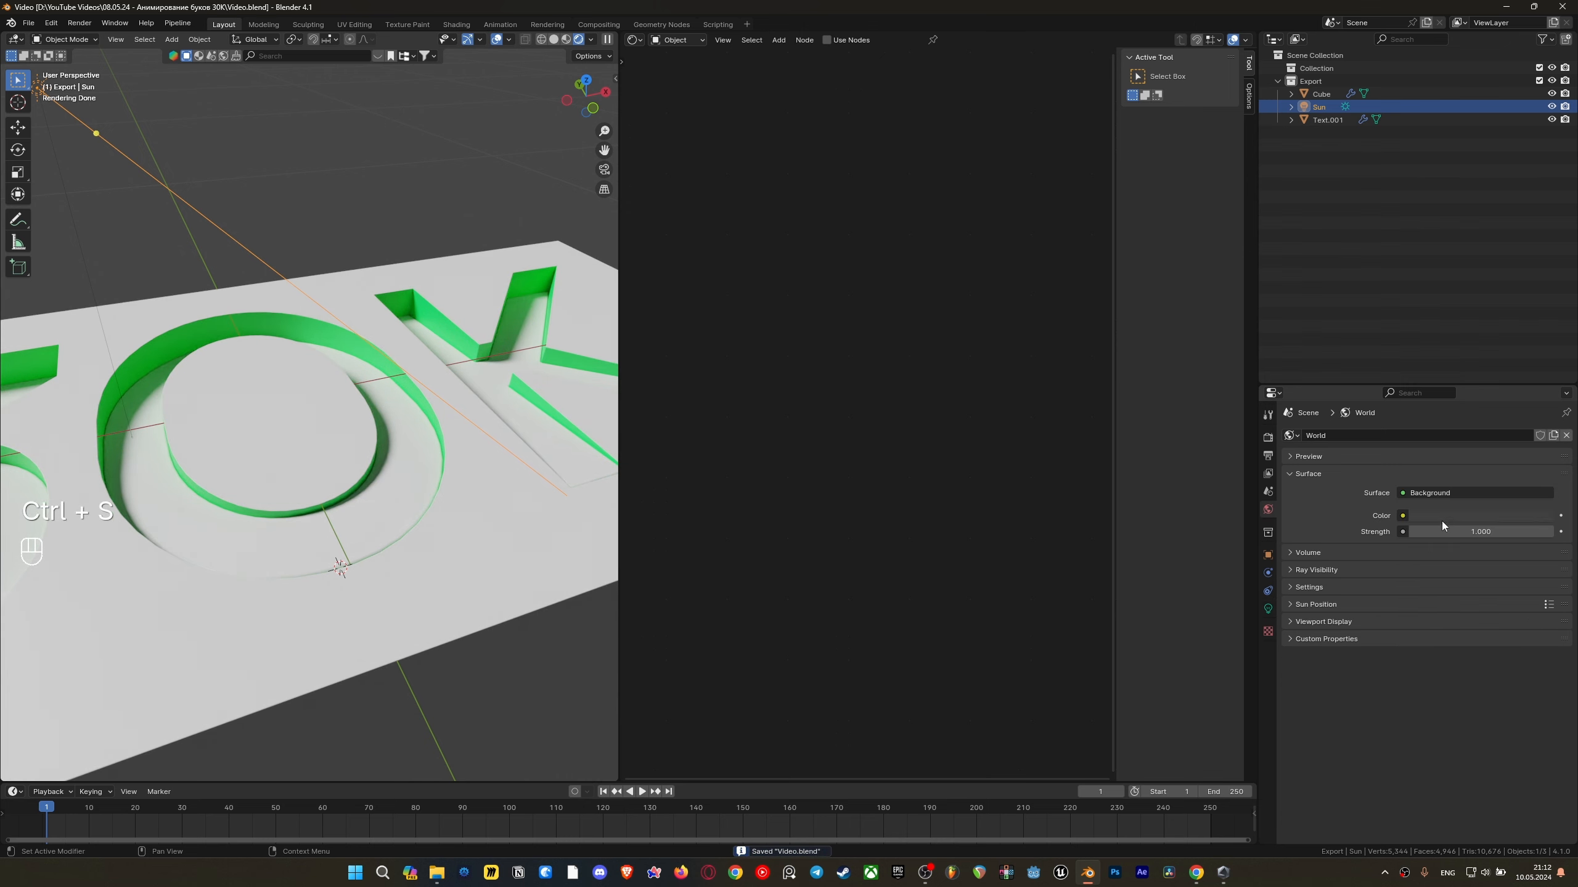
left_click(1457, 516)
middle_click_drag(283, 377, 205, 411)
left_click(1469, 517)
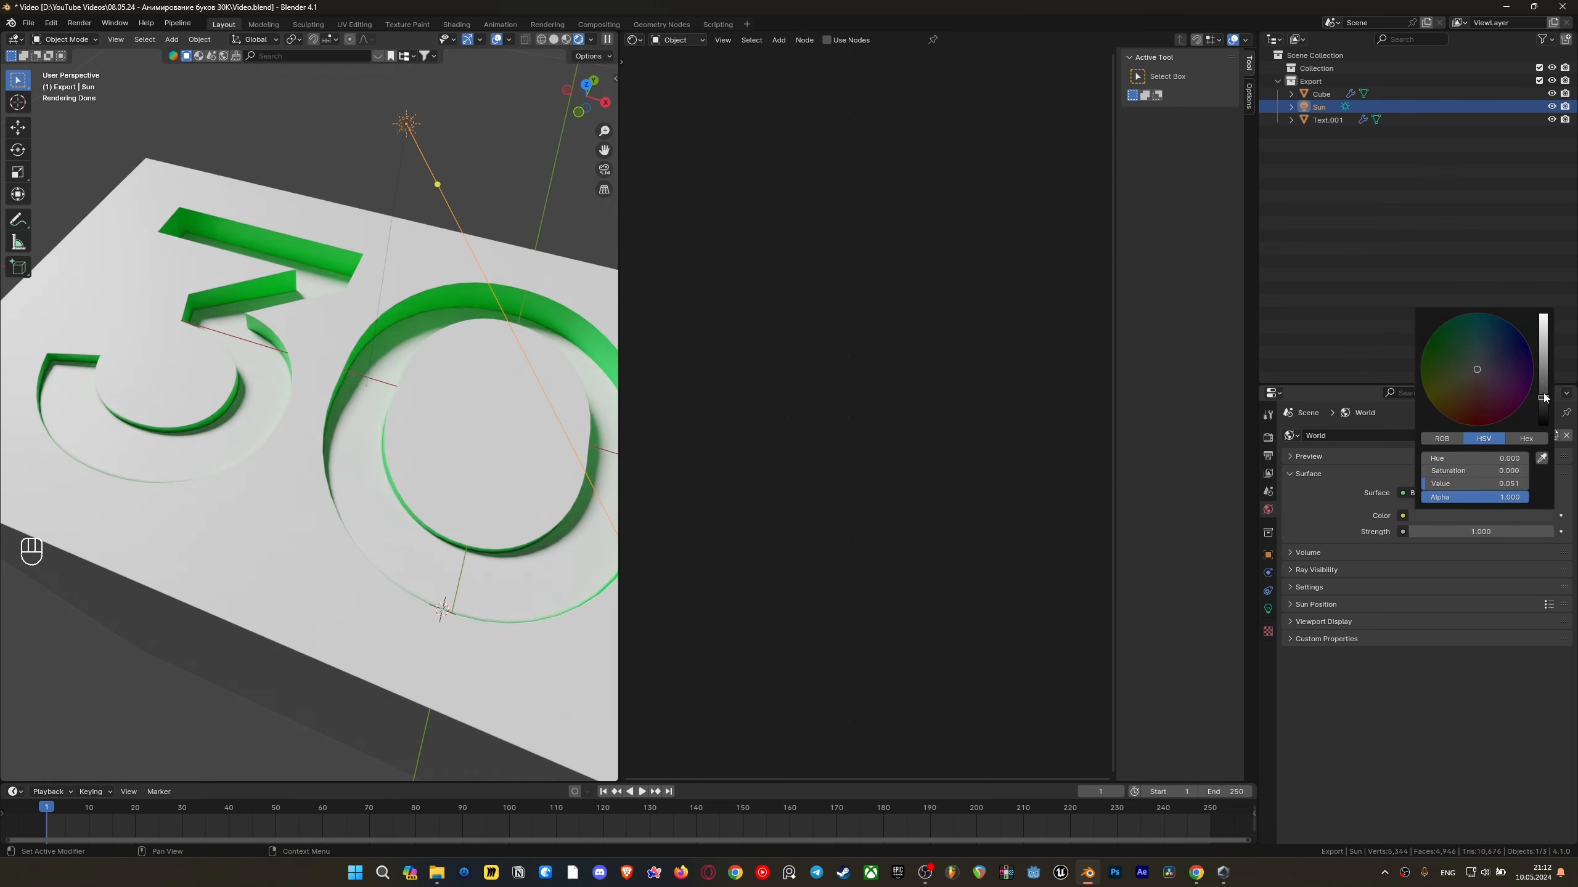
left_click_drag(1545, 398, 1544, 376)
scroll(358, 460, "down", 4)
middle_click_drag(365, 467, 327, 477)
middle_click_drag(327, 477, 377, 434, "shift")
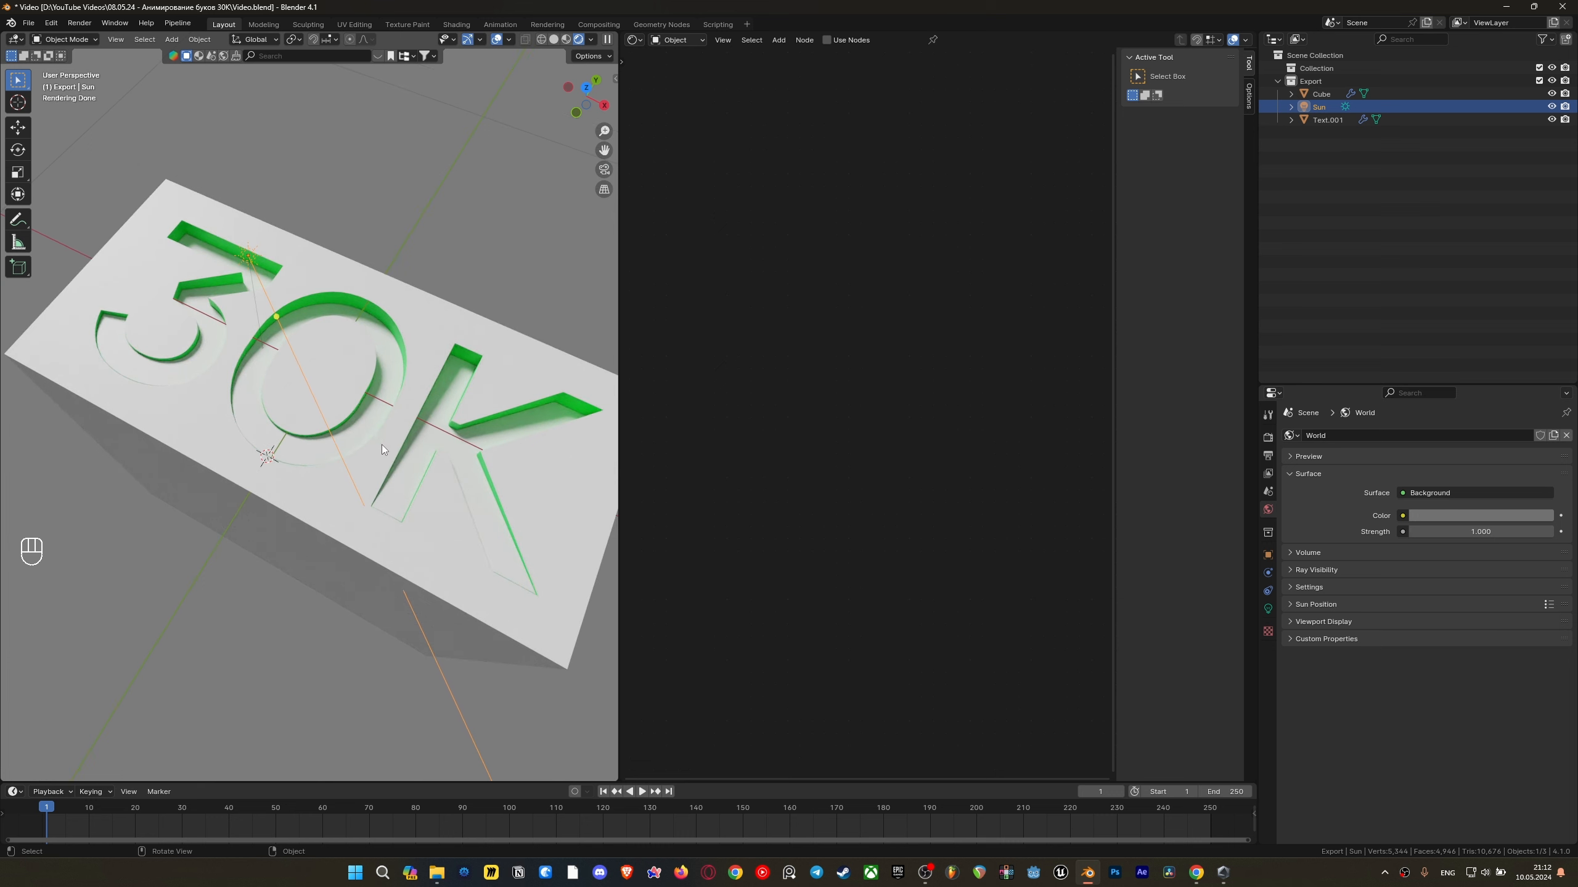
Add a camera, look through it and move it to try framing the block
key("shift+a")
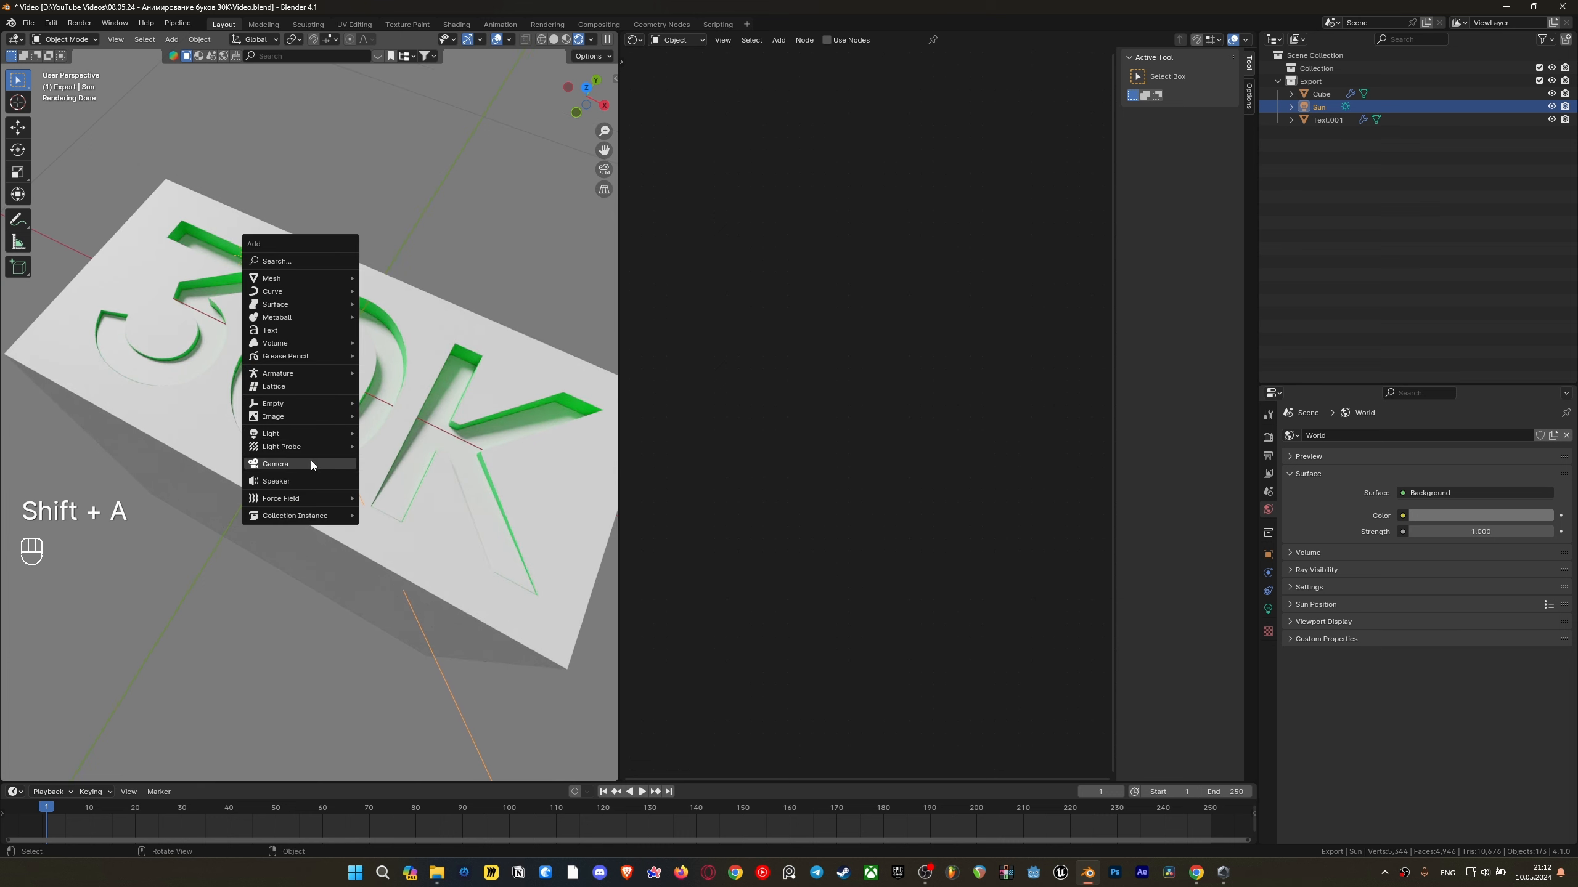
left_click(311, 461)
scroll(341, 444, "down", 2)
key("g")
left_click(343, 509)
key("grave")
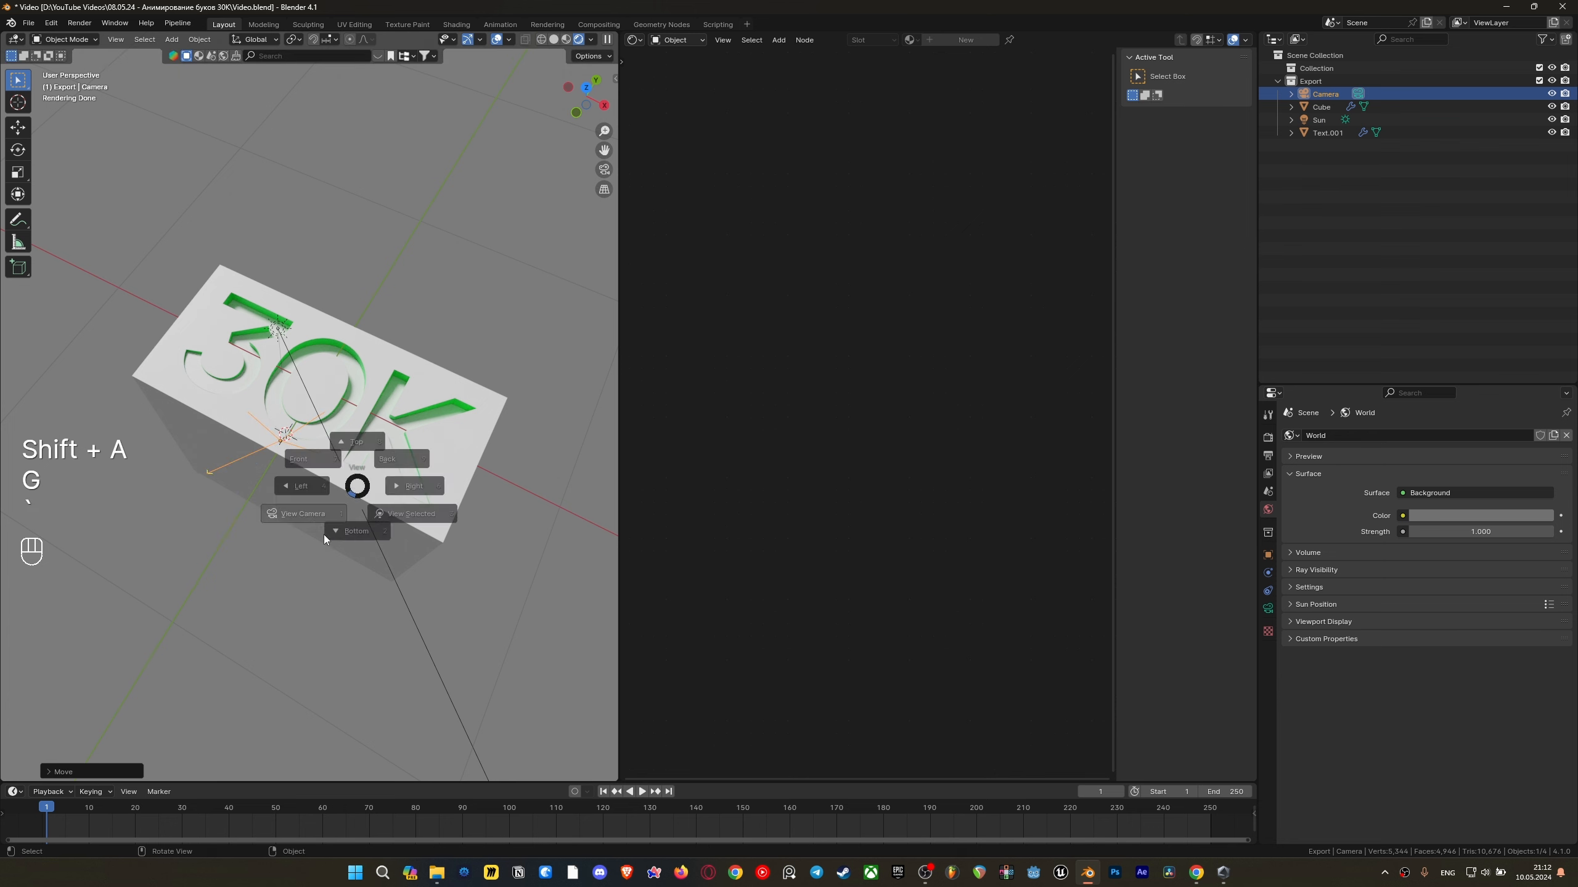
left_click(323, 535)
key("g")
middle_click(418, 419)
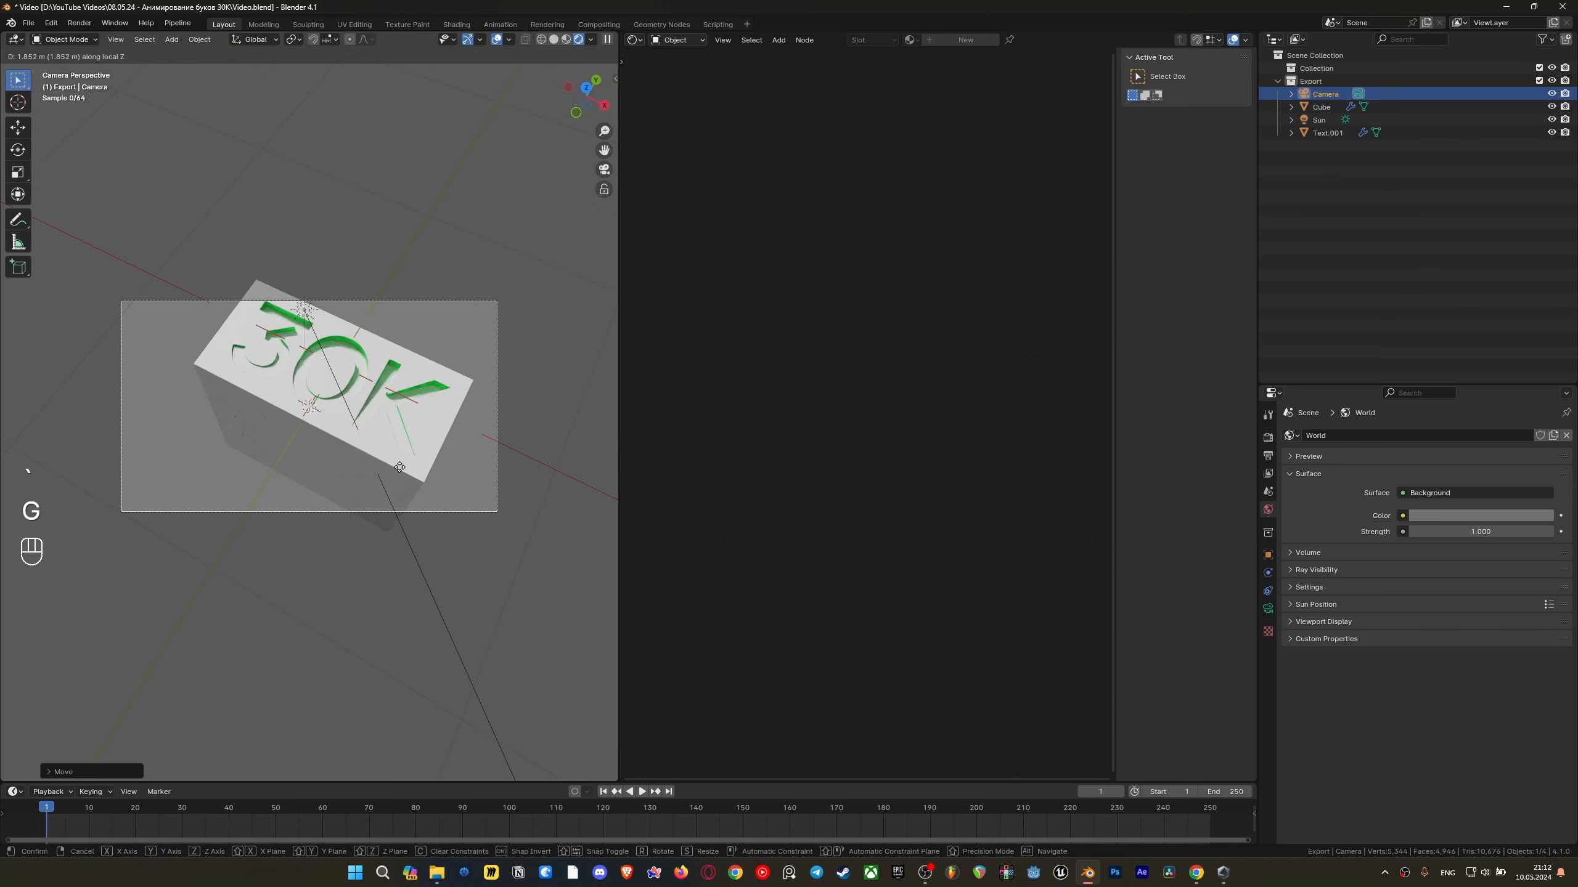
left_click(399, 458)
key("g")
left_click(428, 382)
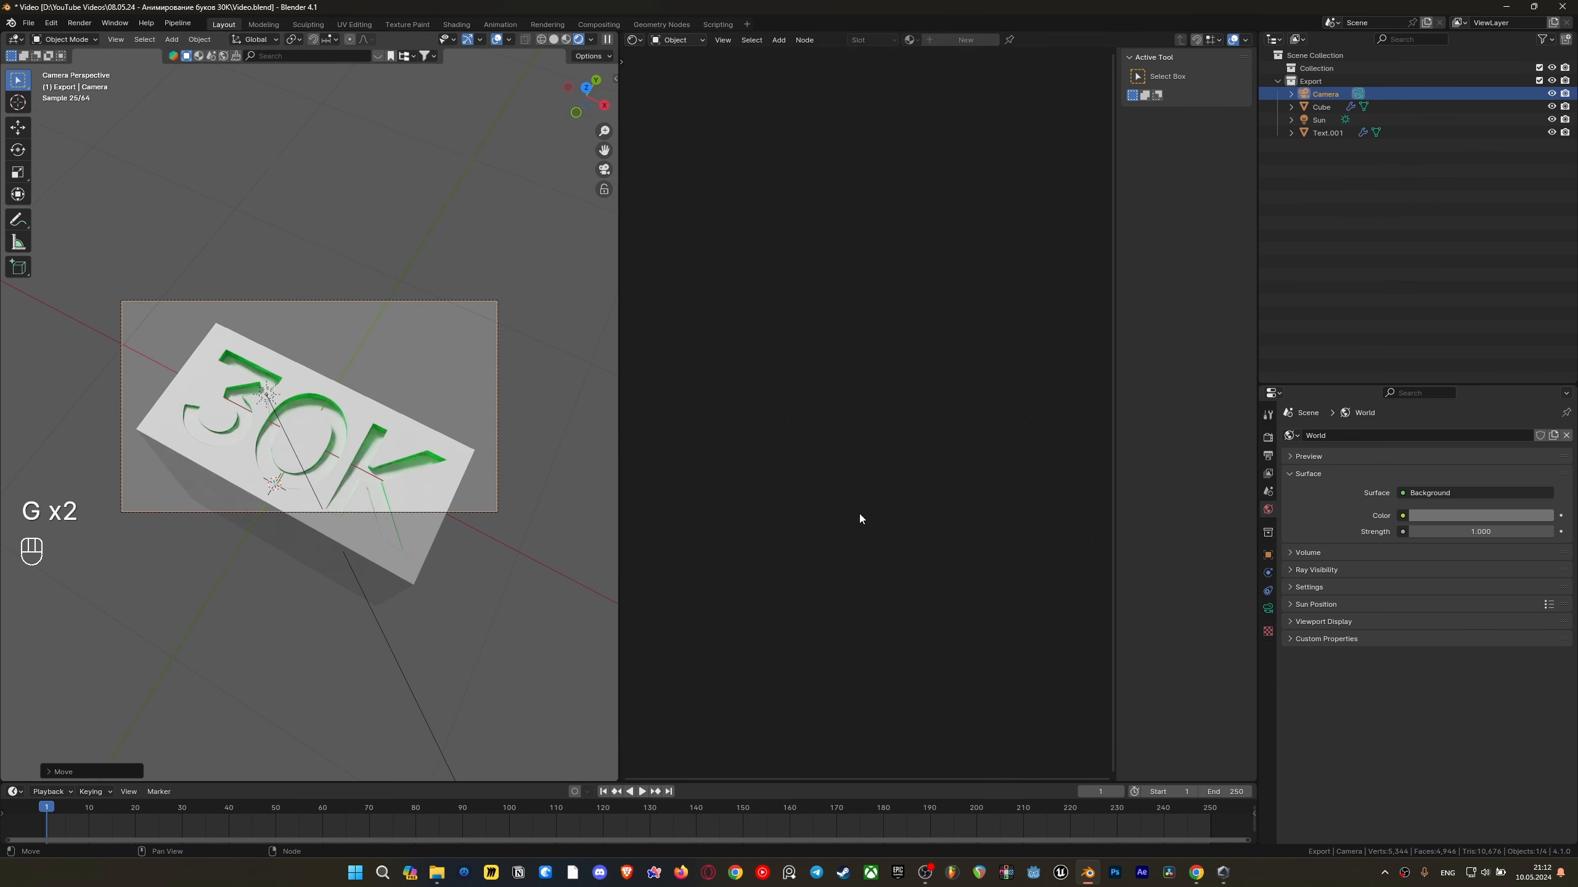
Snap the 3D cursor to the world origin
left_click(1268, 437)
middle_click_drag(359, 546, 336, 468, "shift")
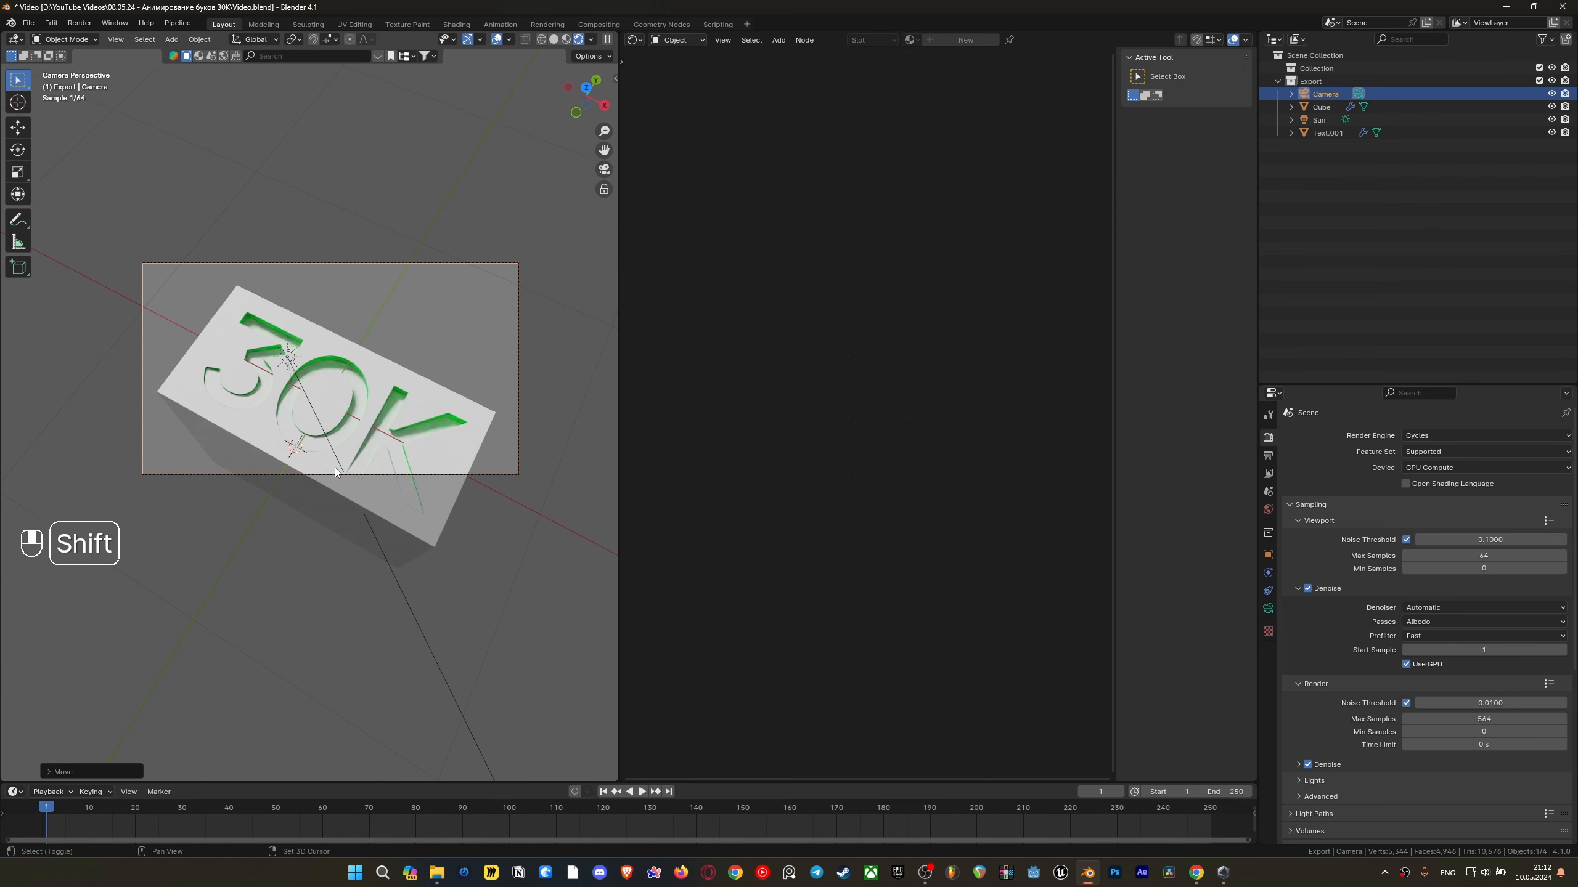
key("shift+s")
left_click(267, 496)
scroll(335, 466, "up", 2)
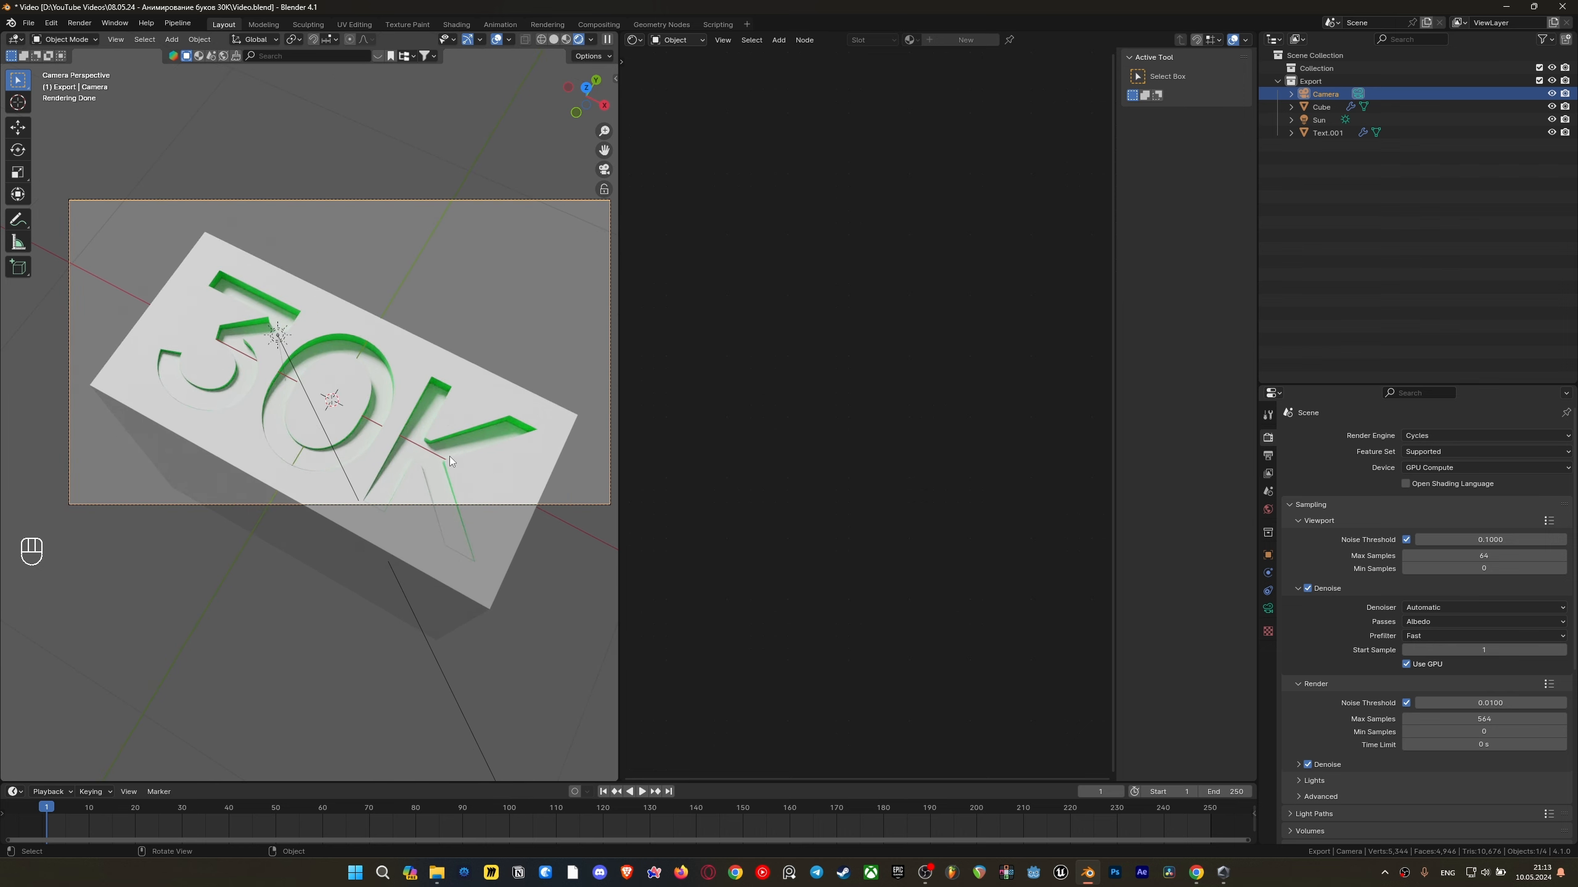
Replace the camera with a new one at the 3D cursor, move it back along its local Z axis and look through it
key("Delete")
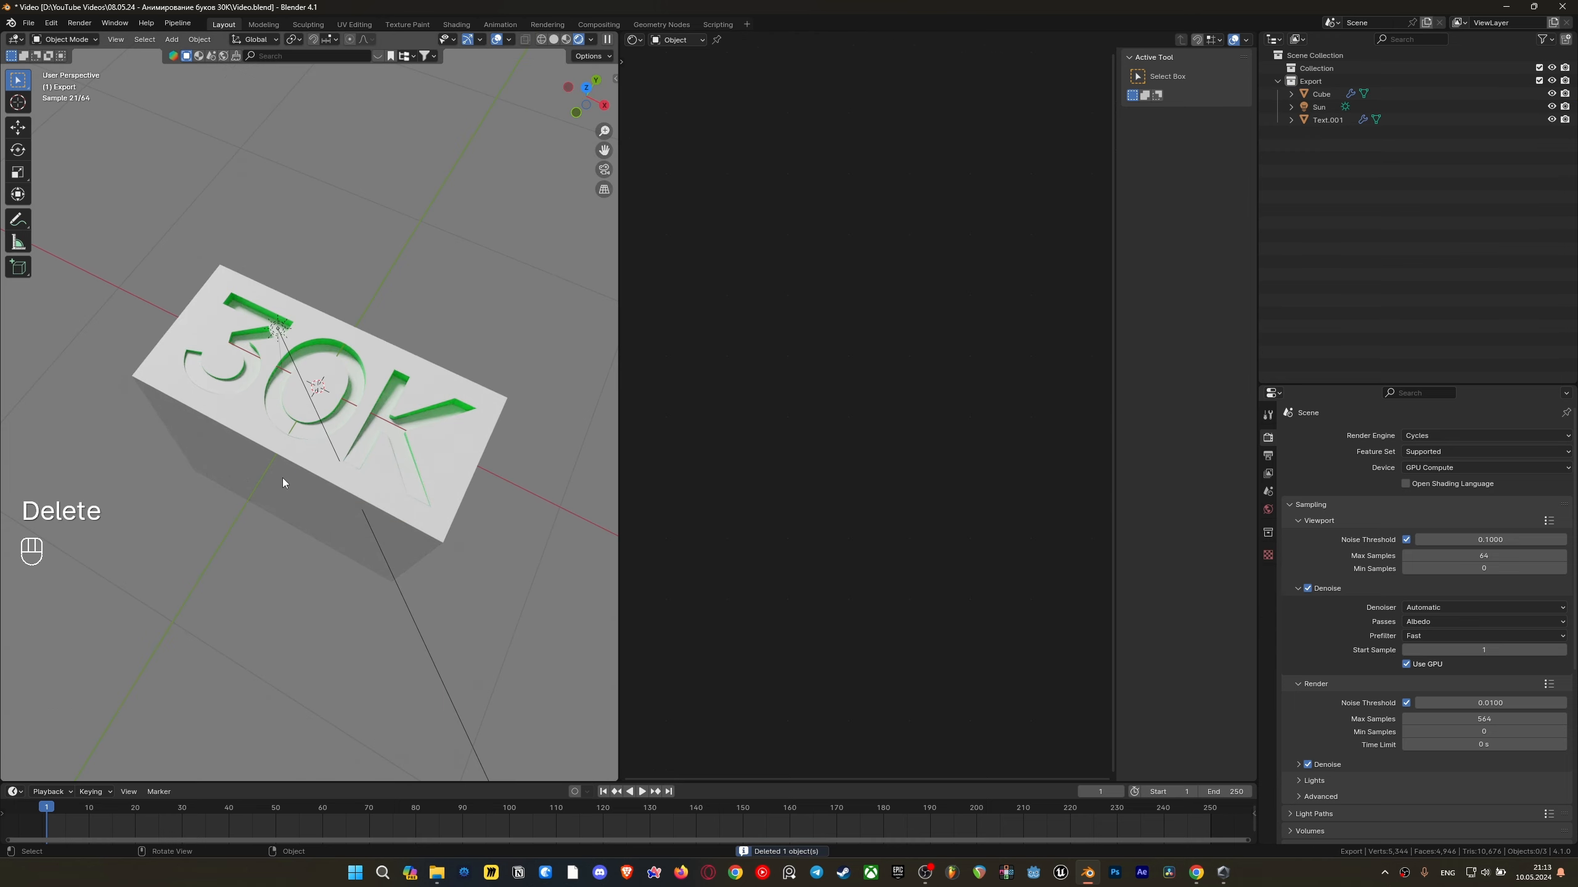
key("shift+a")
left_click(316, 416)
key("g")
key("z")
key("z")
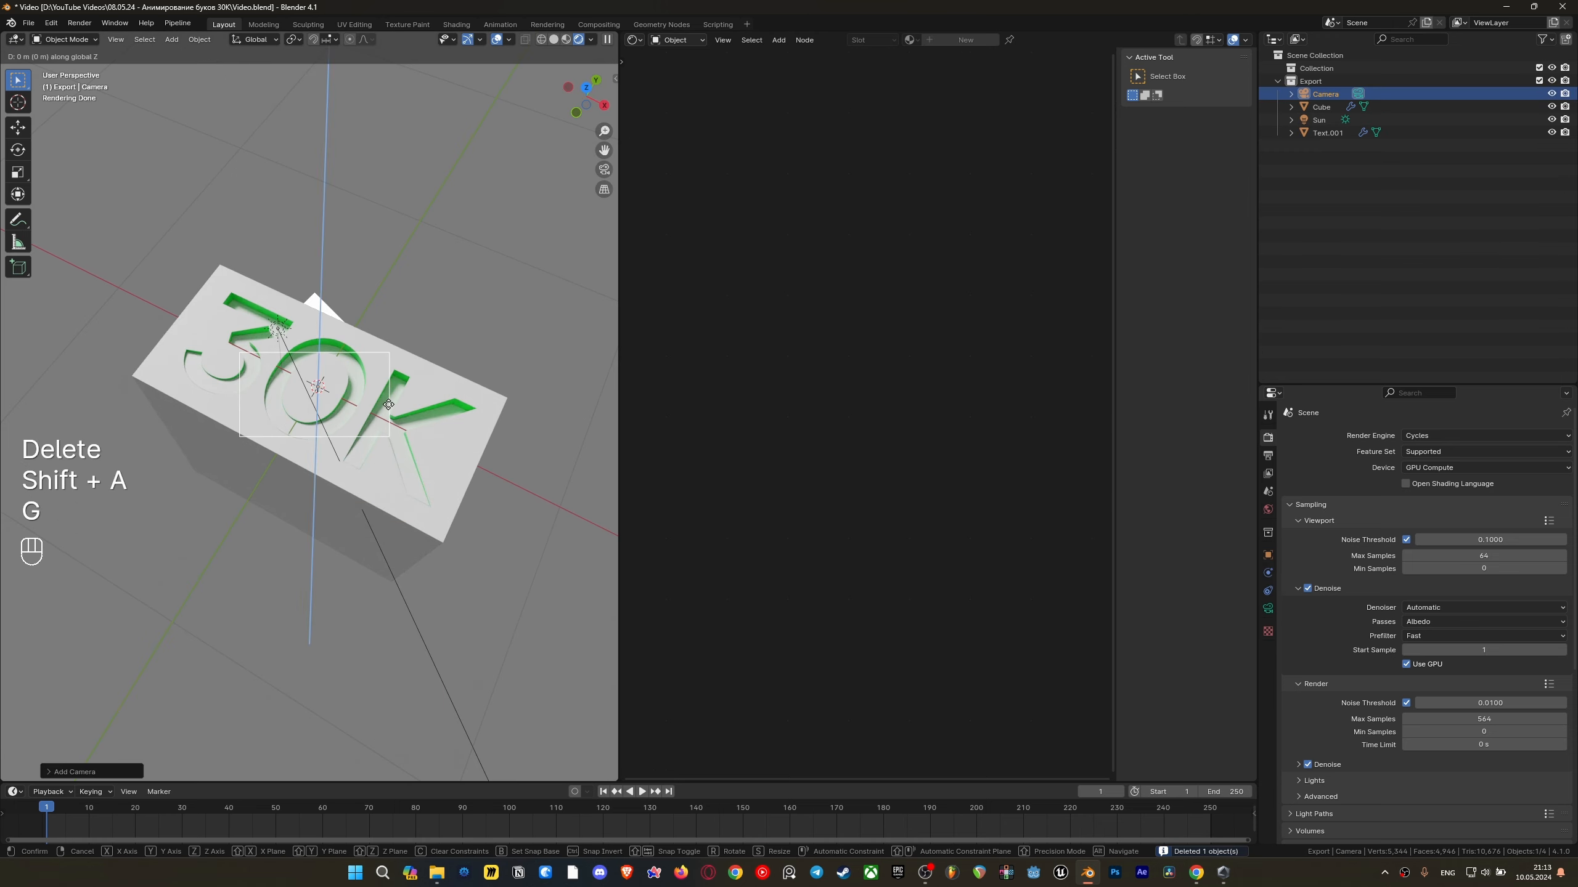
left_click(405, 558)
key("grave")
left_click(347, 534)
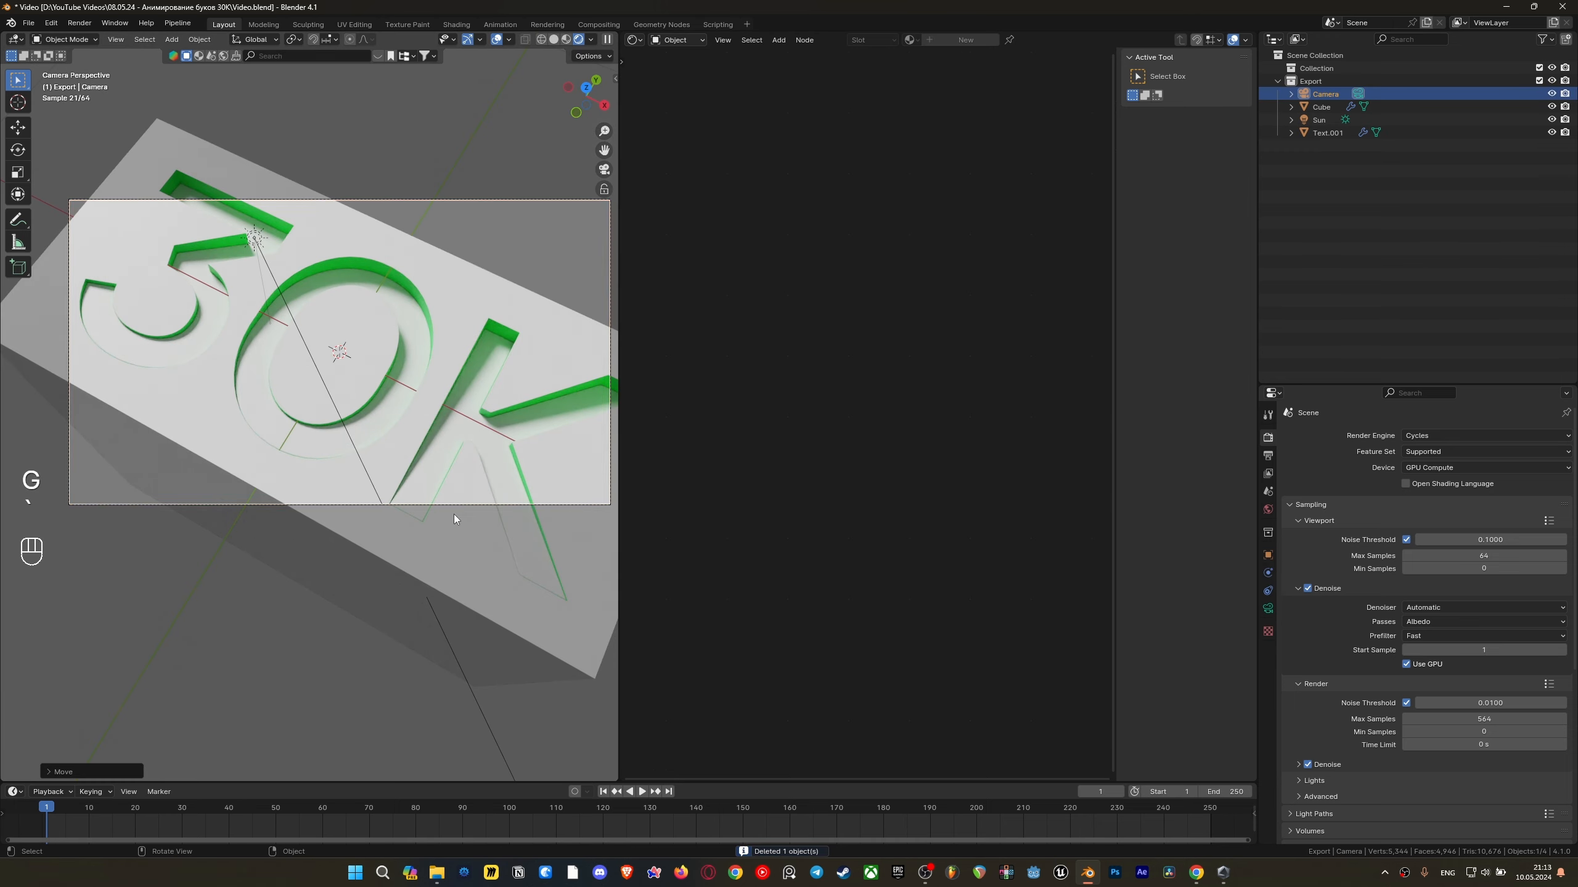
Set the output resolution's X value to 1080 px to make the frame square
left_click(1269, 455)
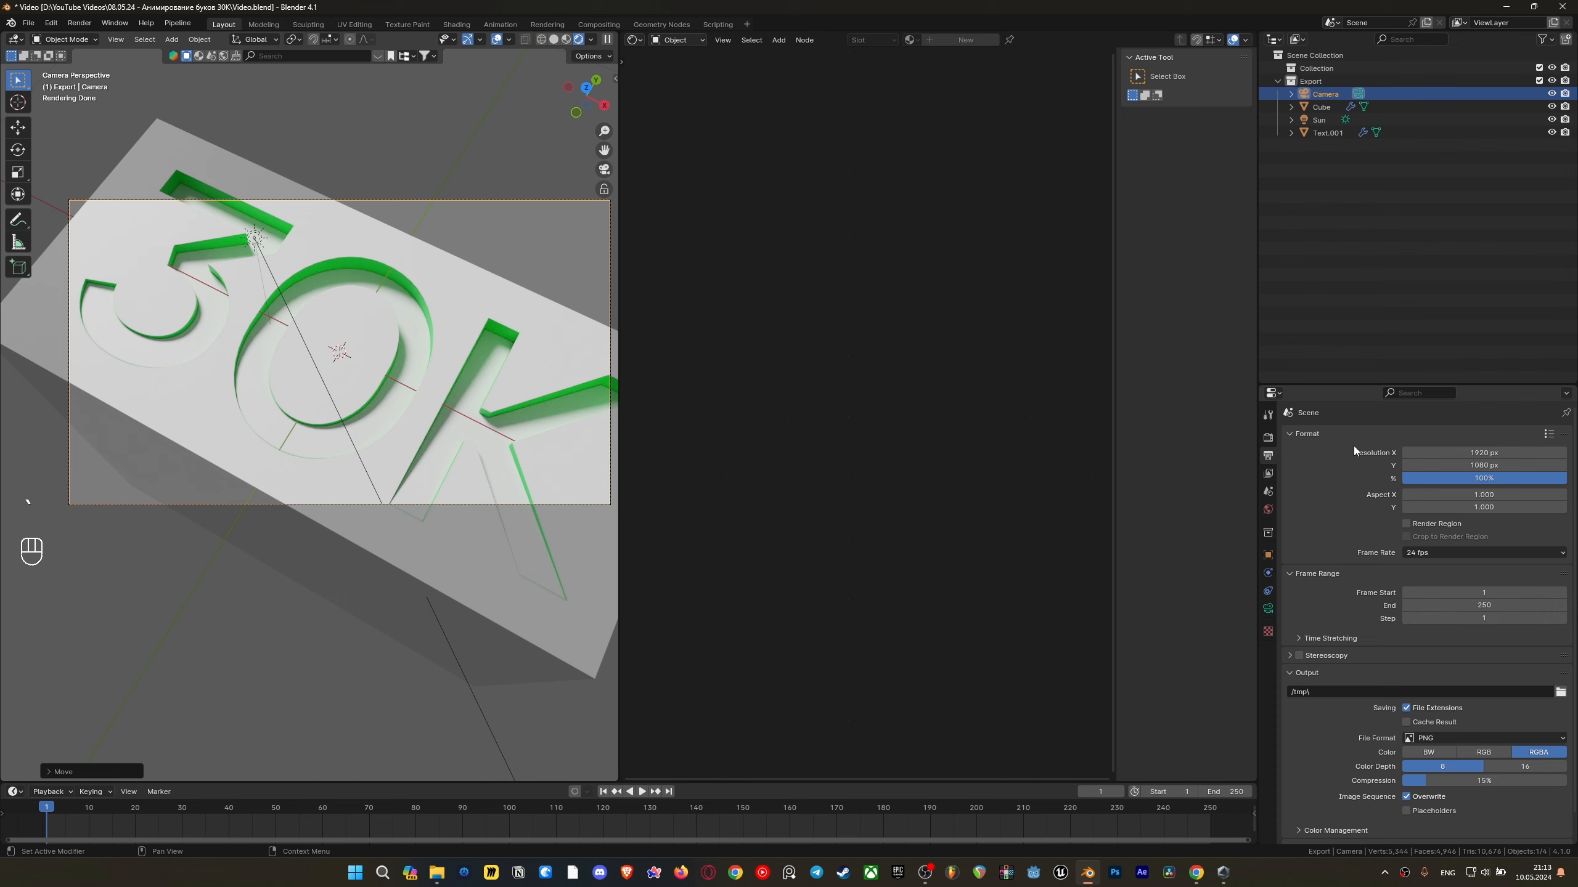
left_click(1465, 452)
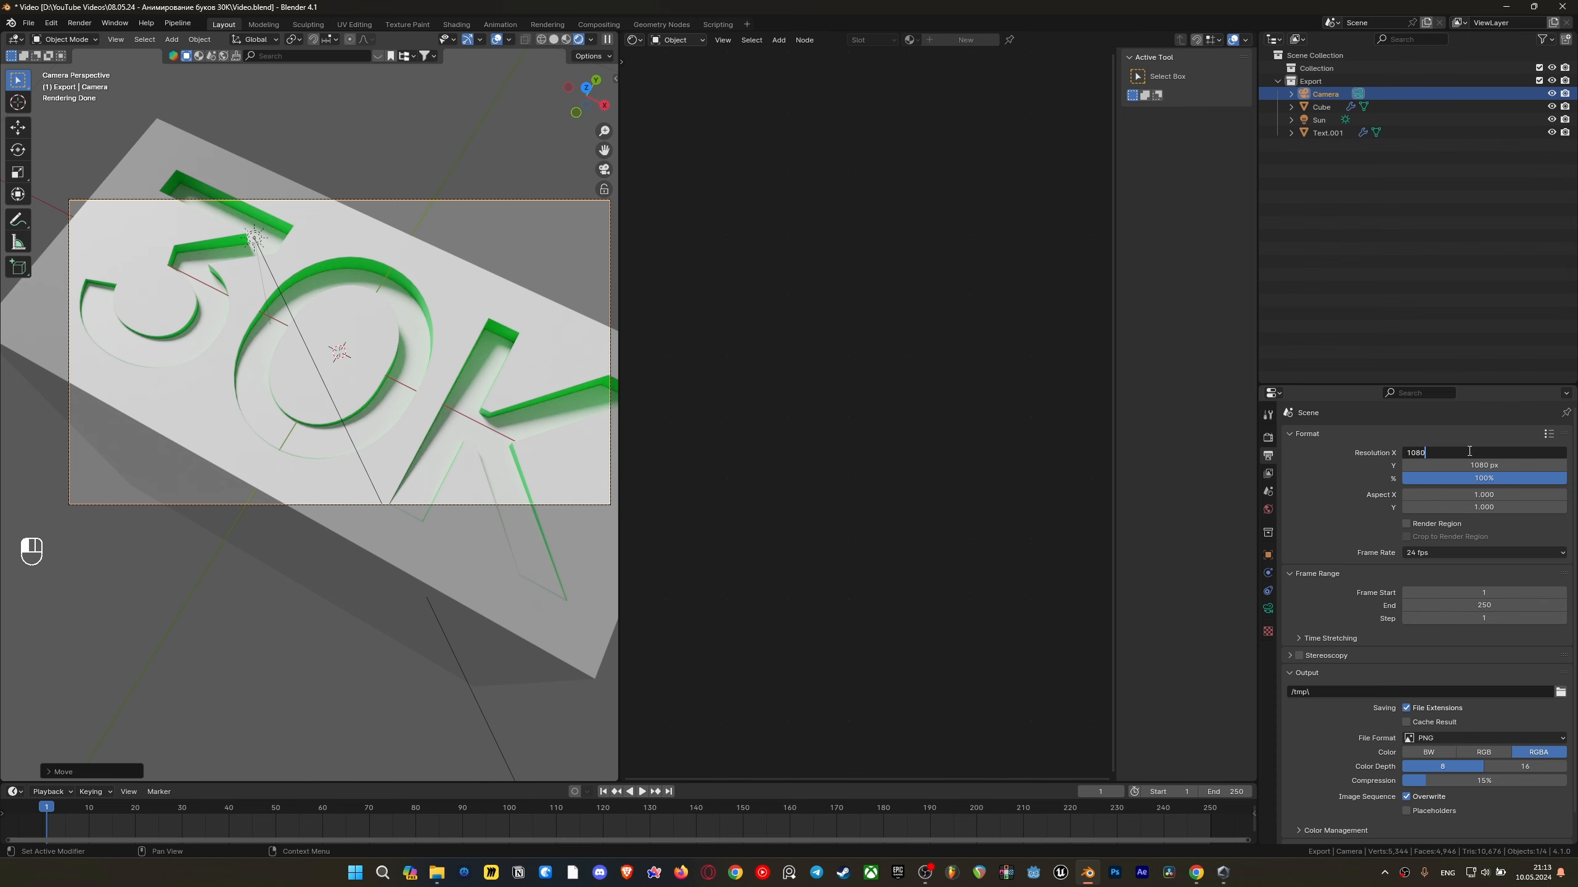
type("1080")
key("Return")
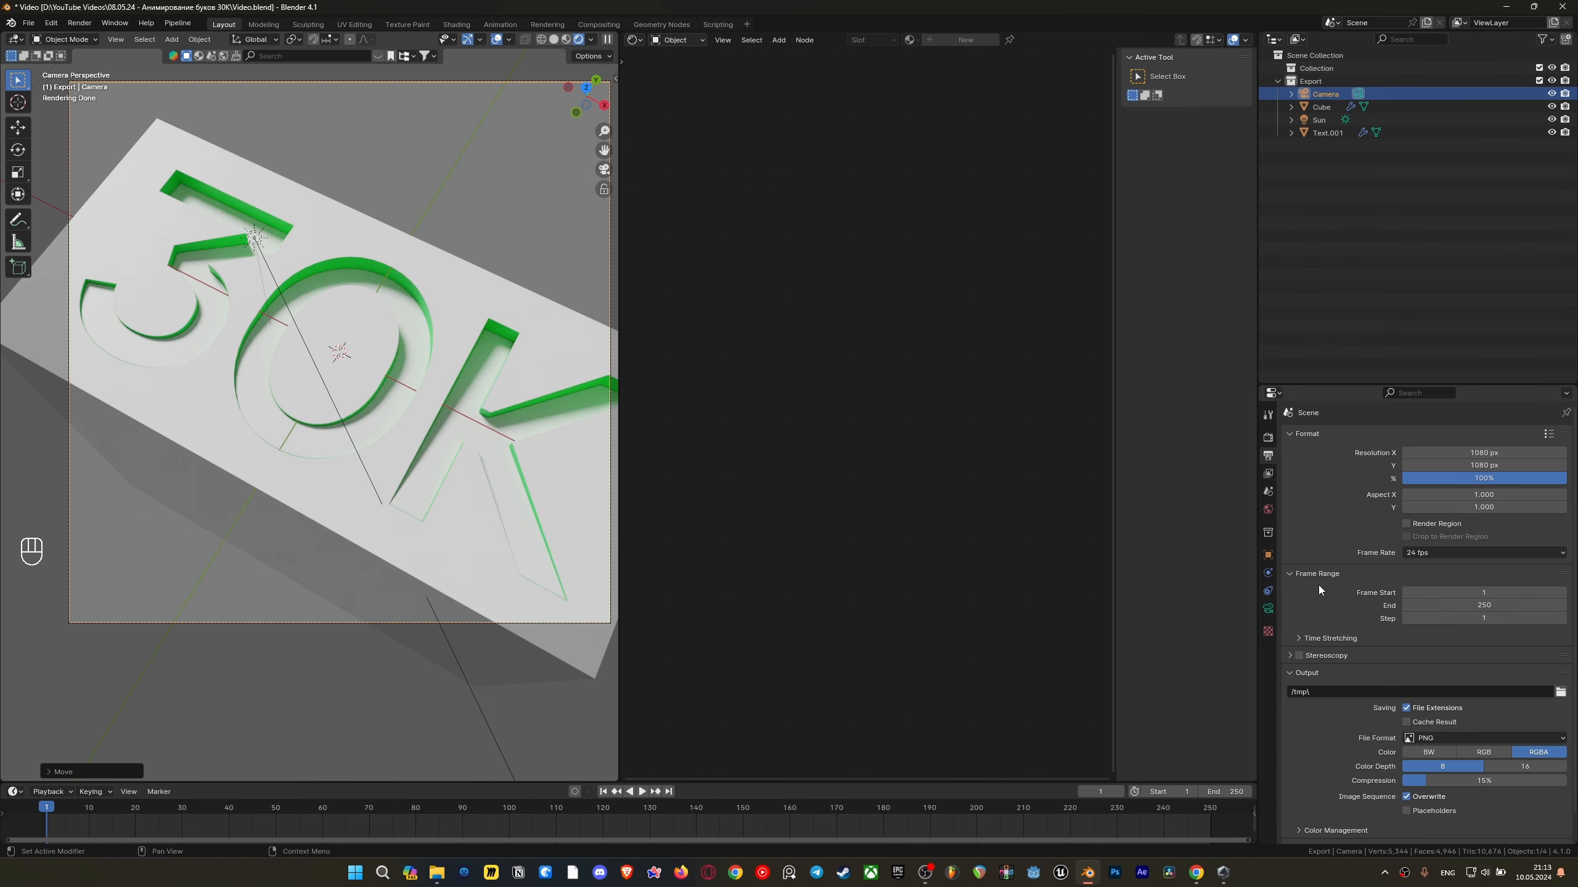
Set the camera's focal length to 180 mm
left_click(1268, 609)
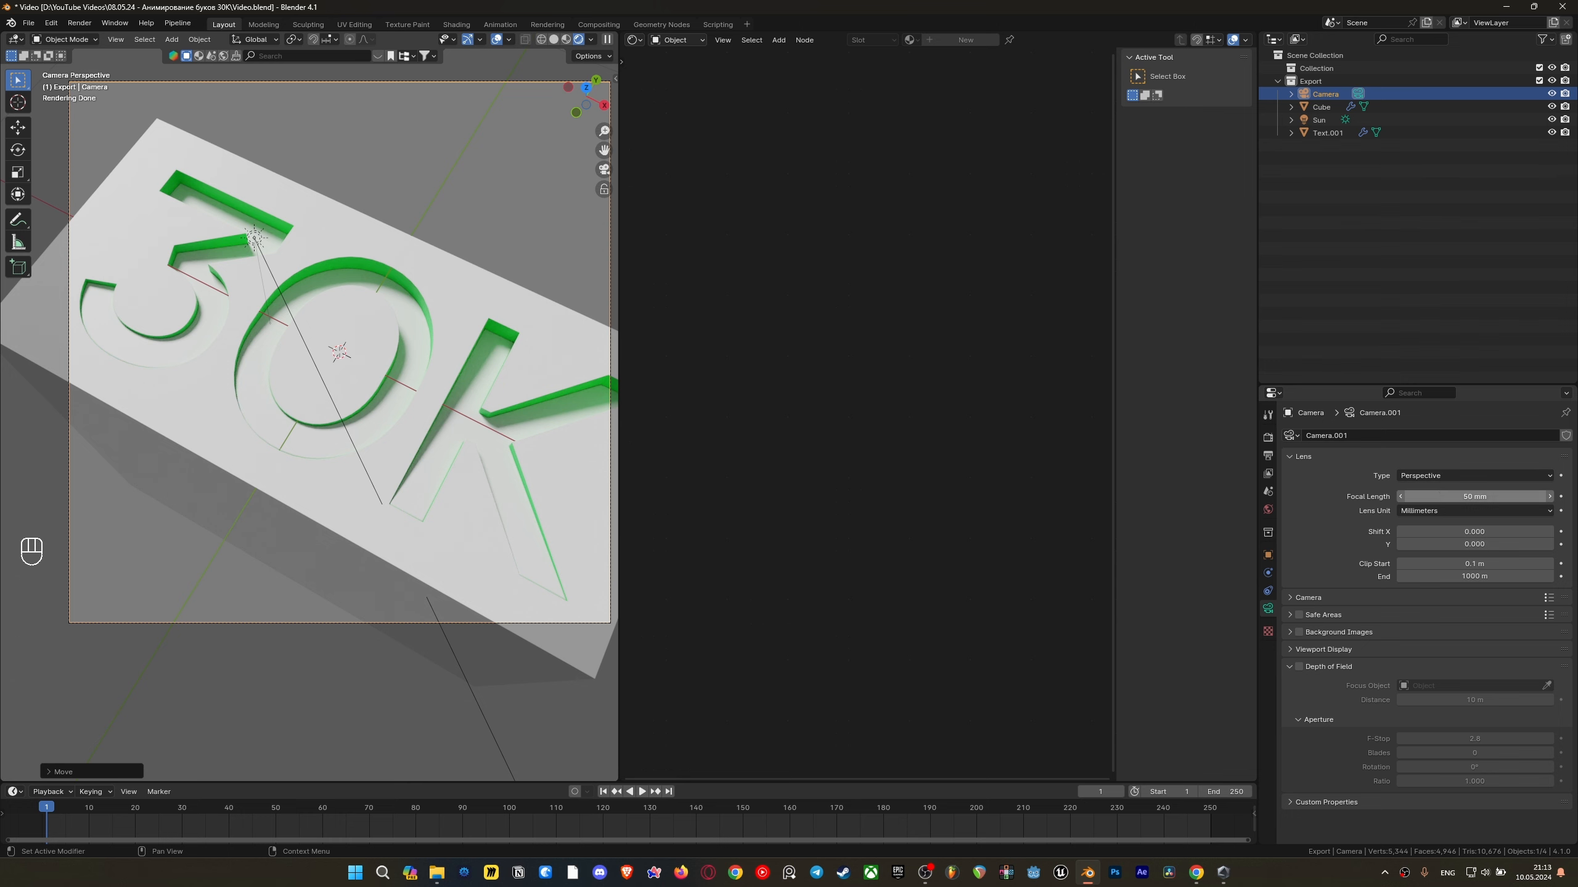
left_click(1447, 494)
type("1")
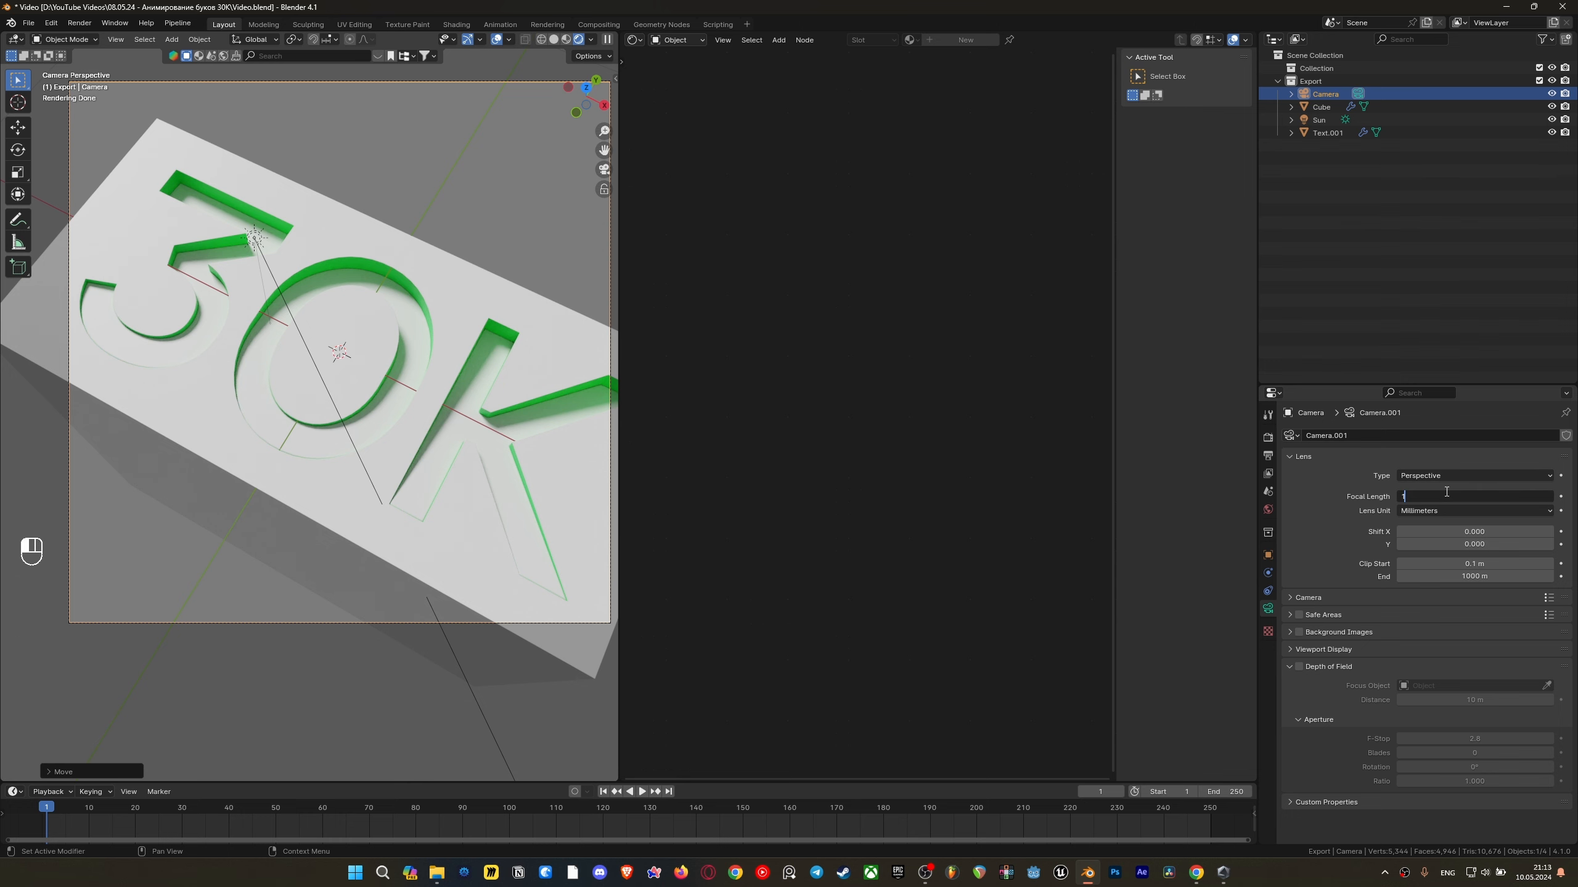
type("80")
key("Return")
Move the camera back along its local Z axis until most of the 30K block fits in the frame
scroll(546, 441, "down", 5)
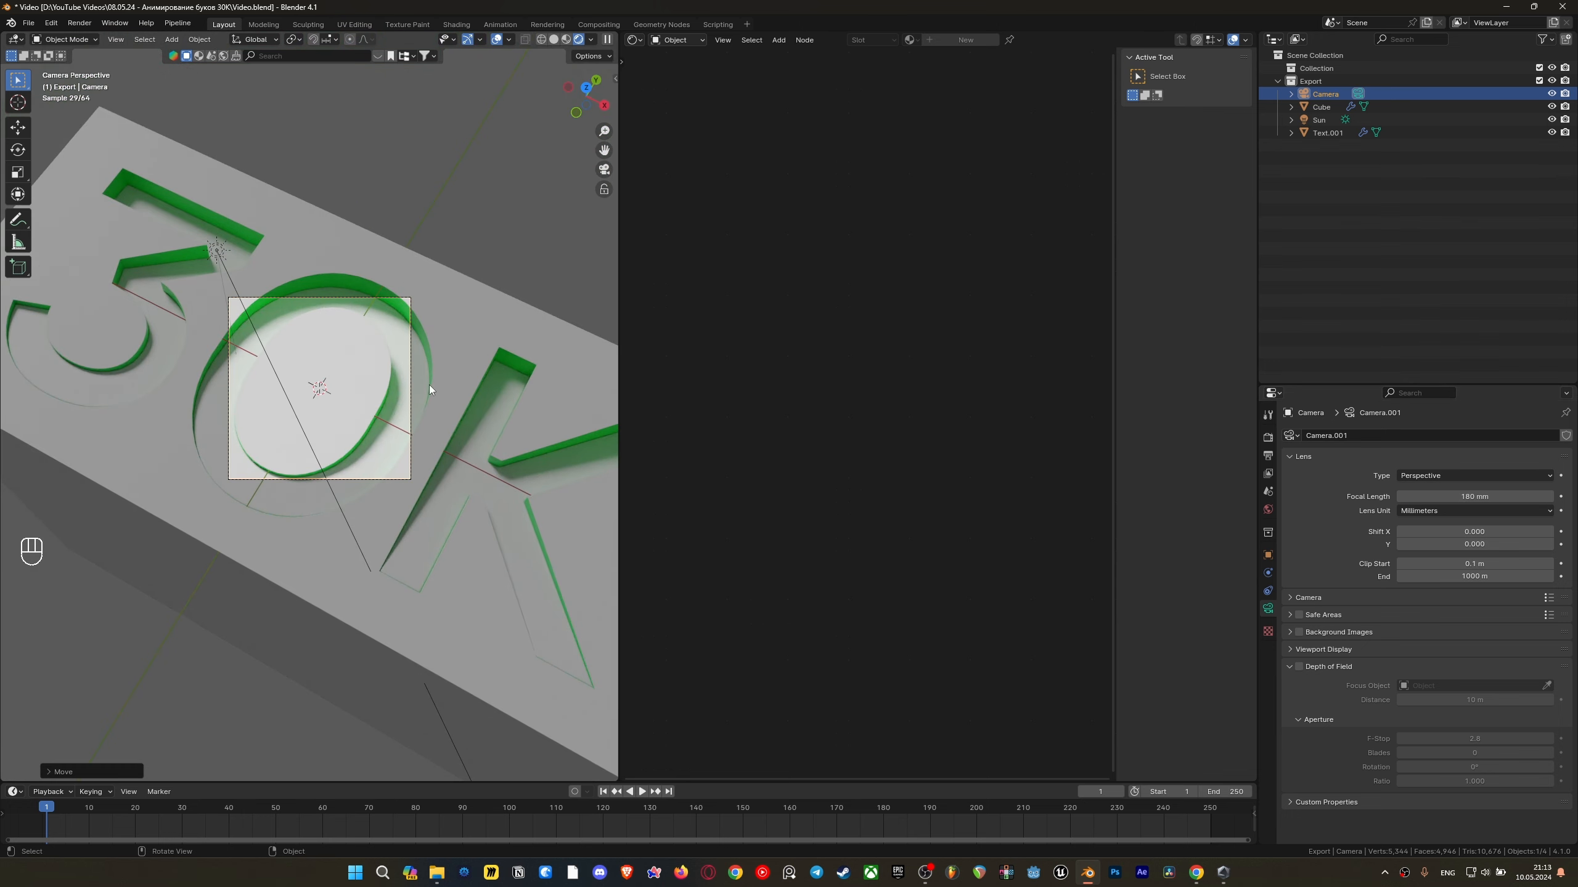
scroll(296, 267, "down", 2)
scroll(296, 267, "up", 2)
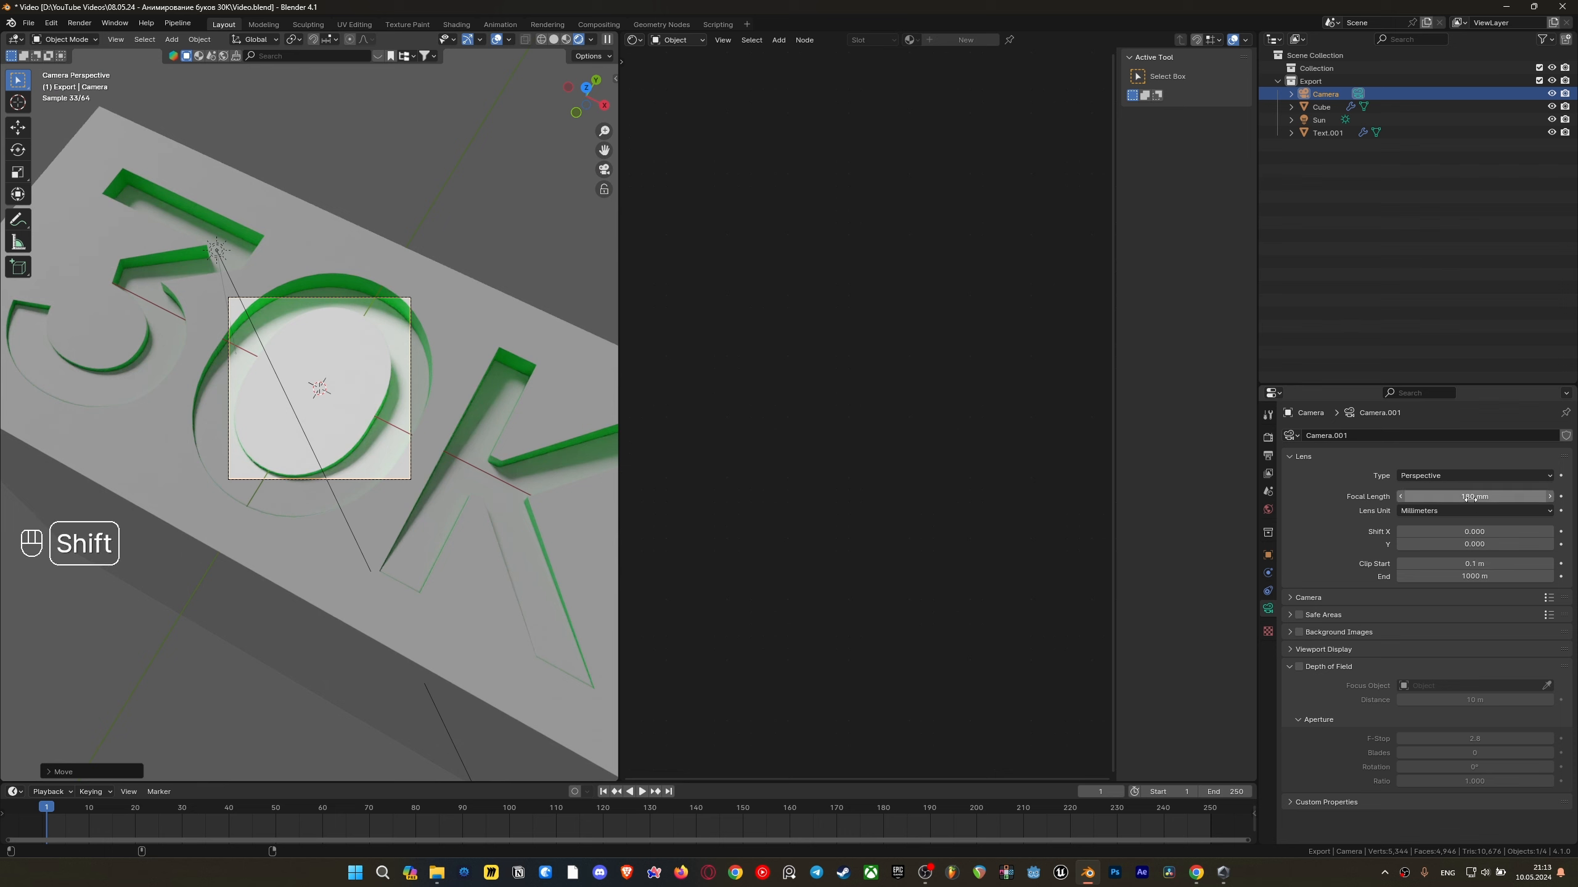
key("g")
middle_click(551, 396)
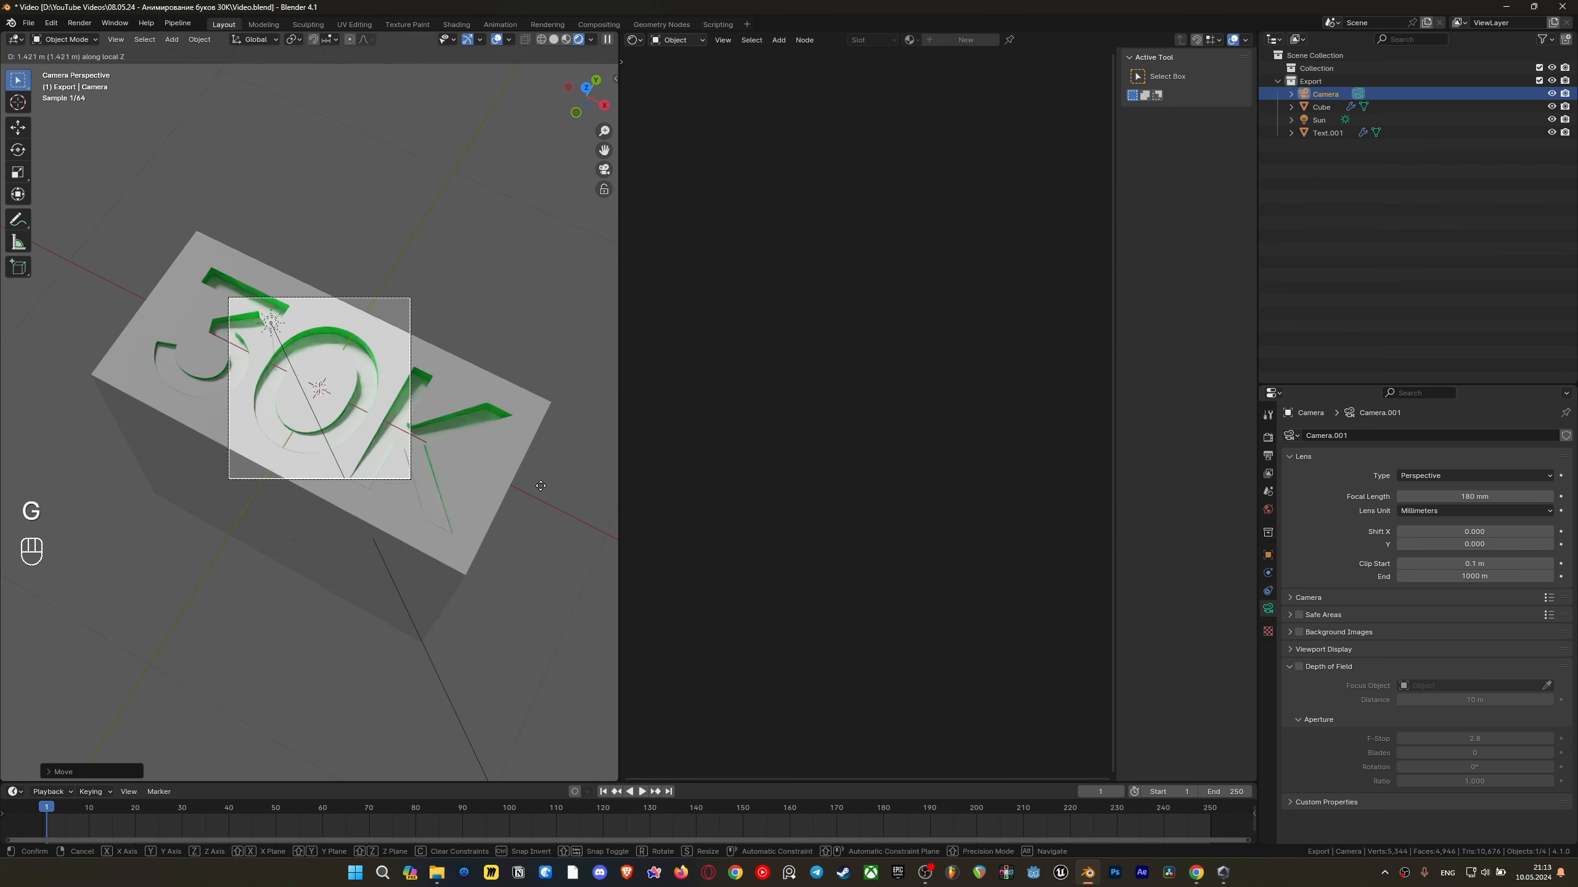
left_click(527, 525)
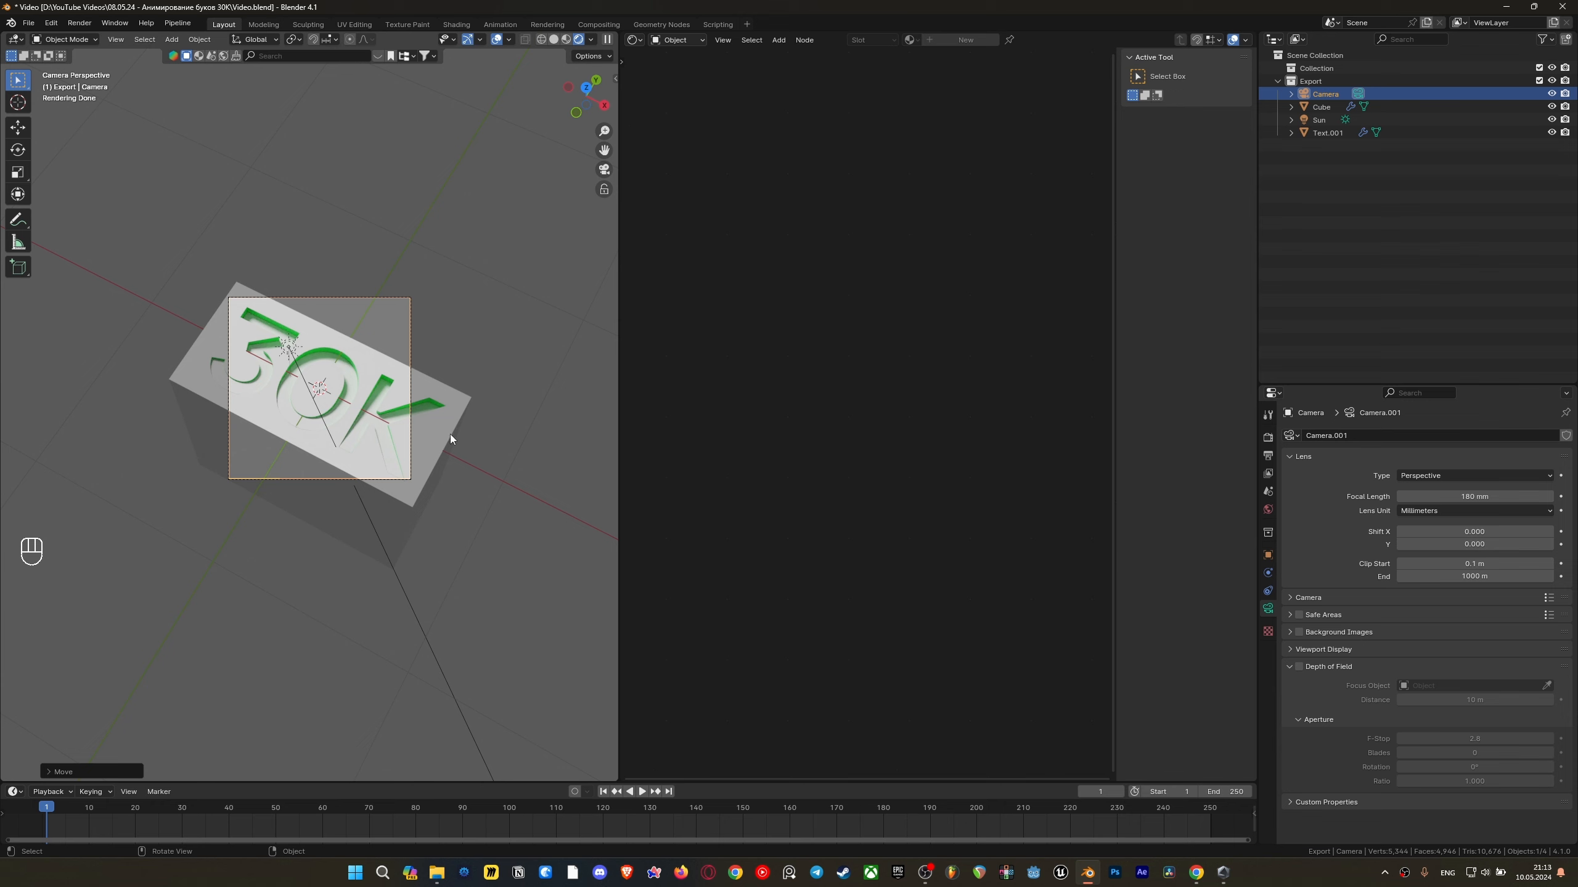
Set the transform pivot point to 3D Cursor and rotate the camera about 8.7° around its local X axis
scroll(390, 398, "up", 2)
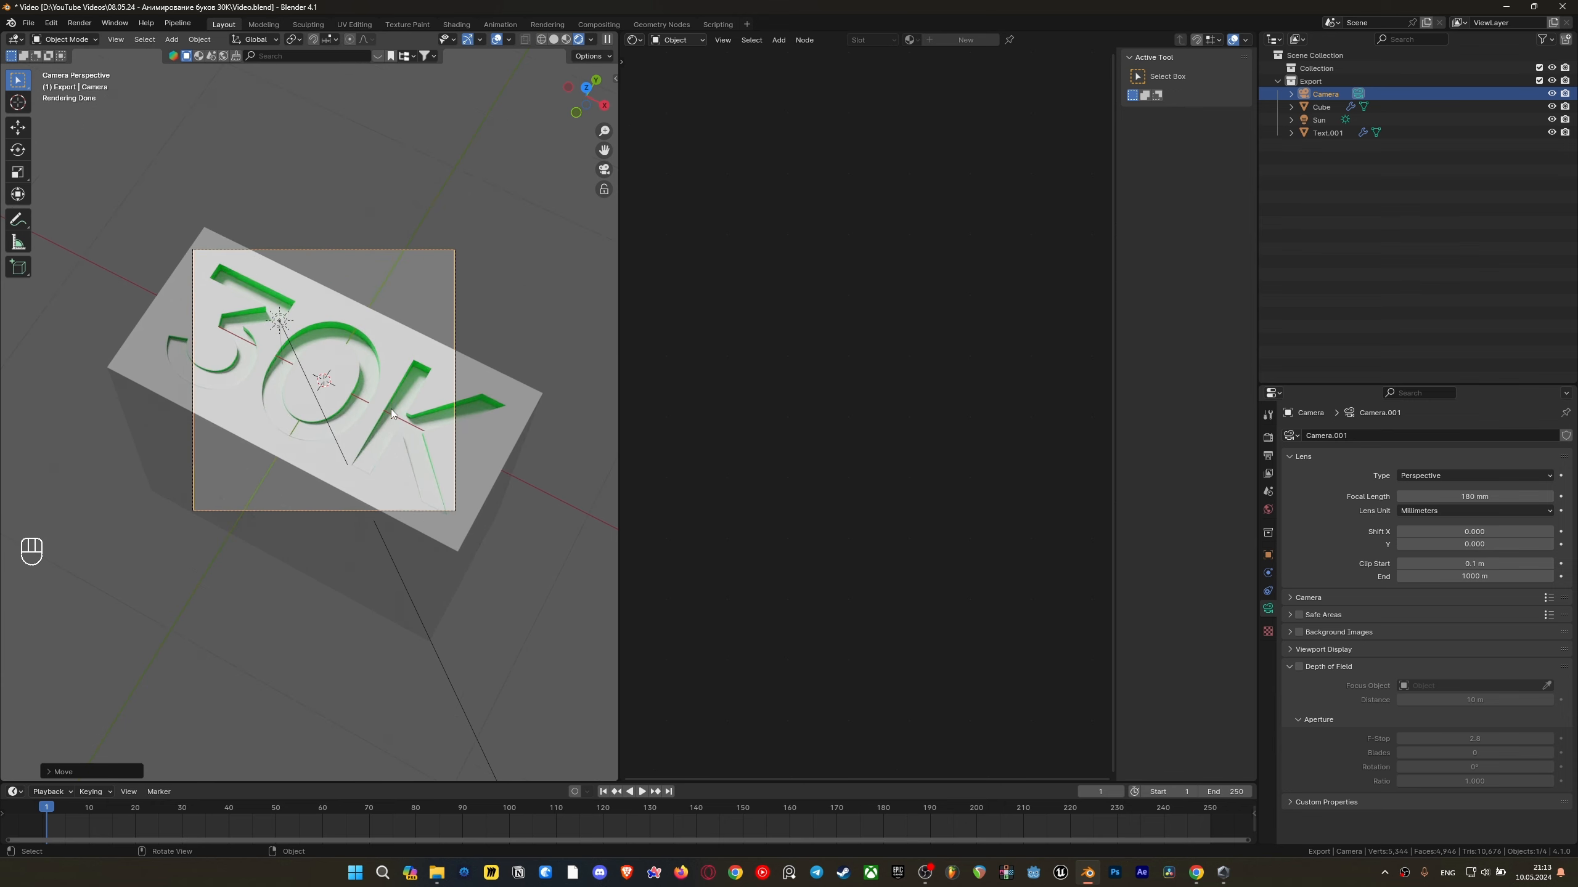
key("r")
left_click(289, 40)
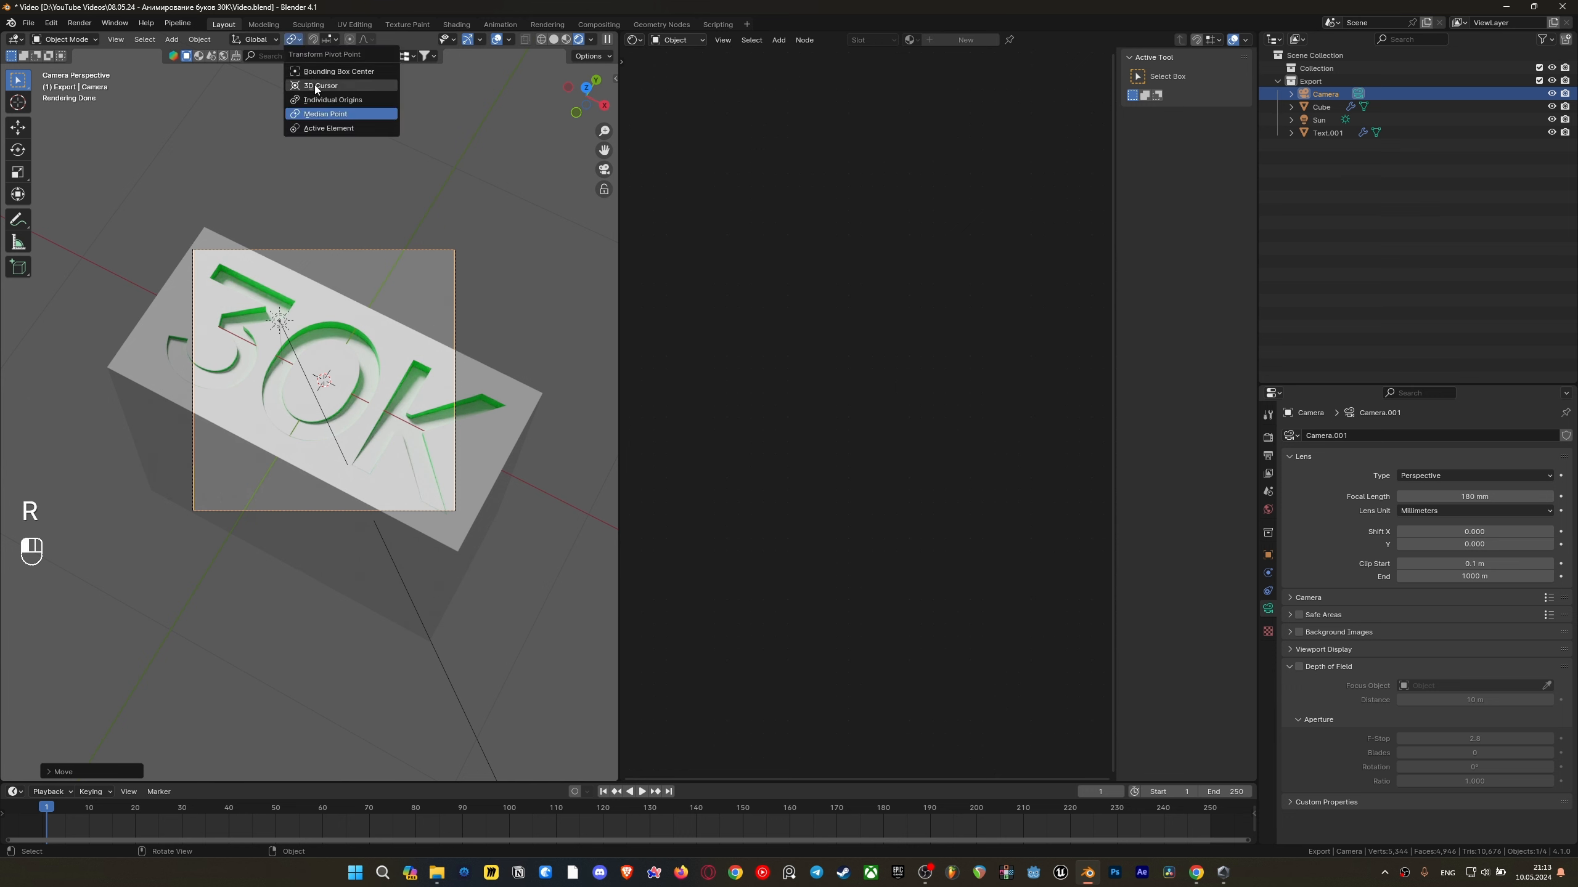
left_click(323, 67)
key("r")
key("x")
key("x")
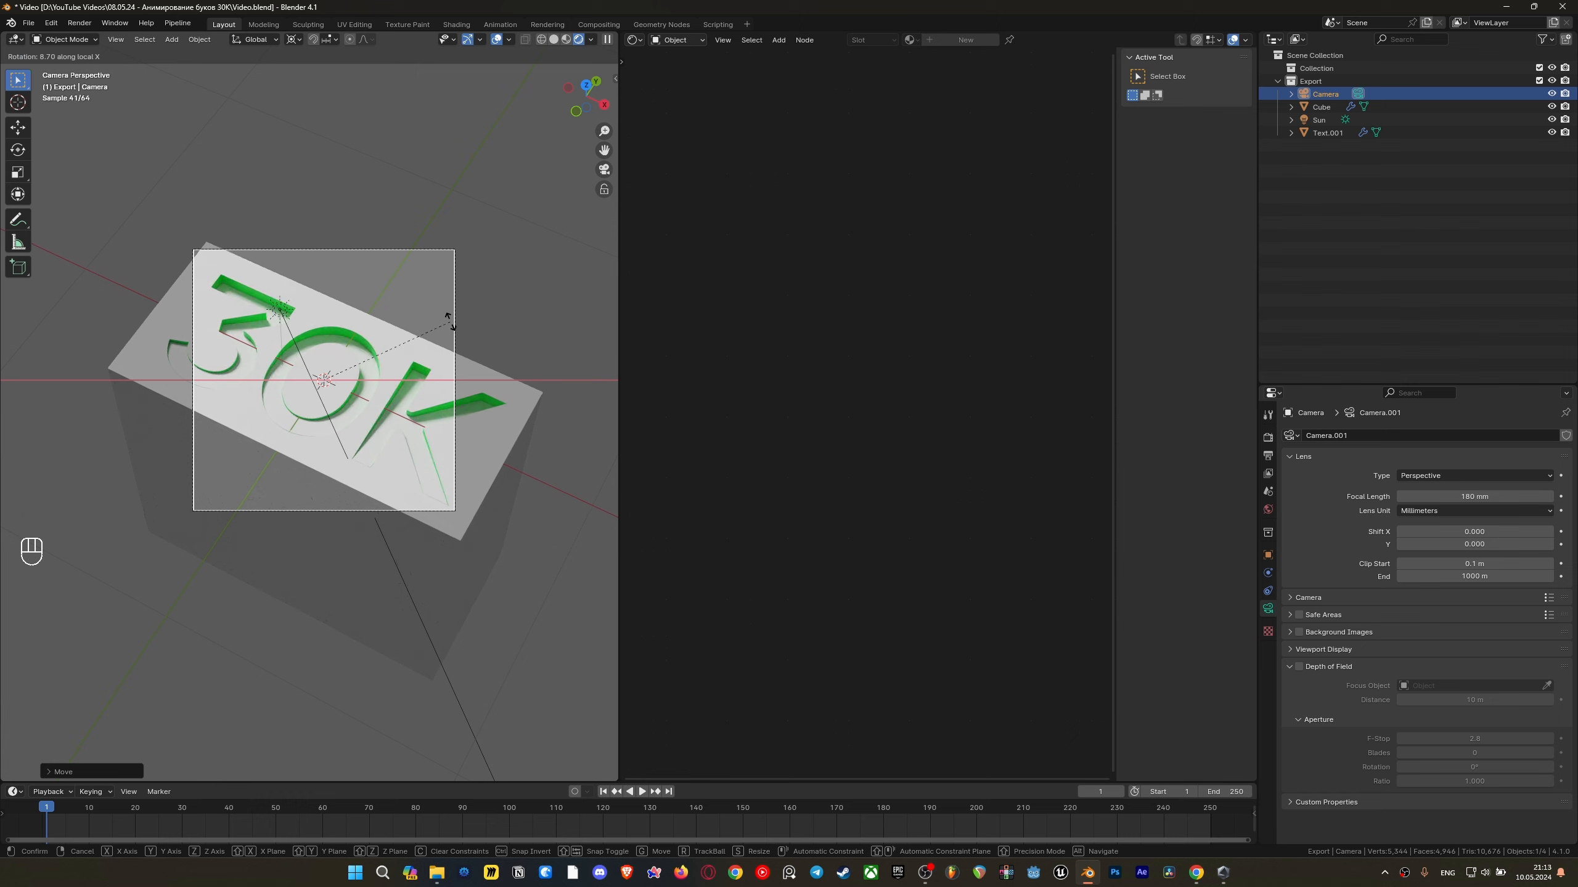
left_click(449, 320)
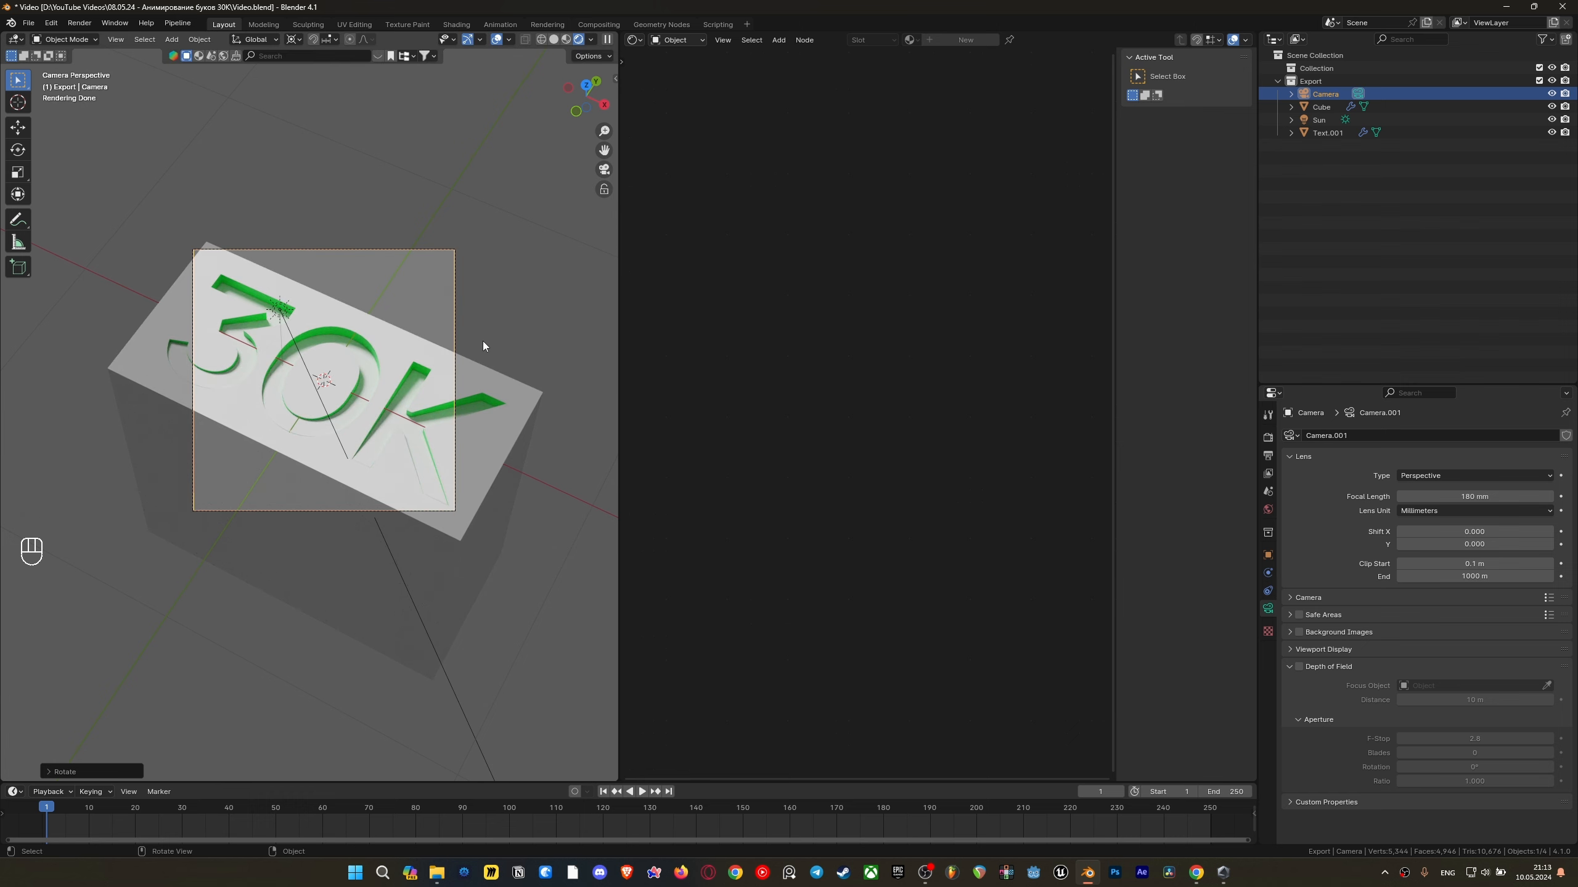
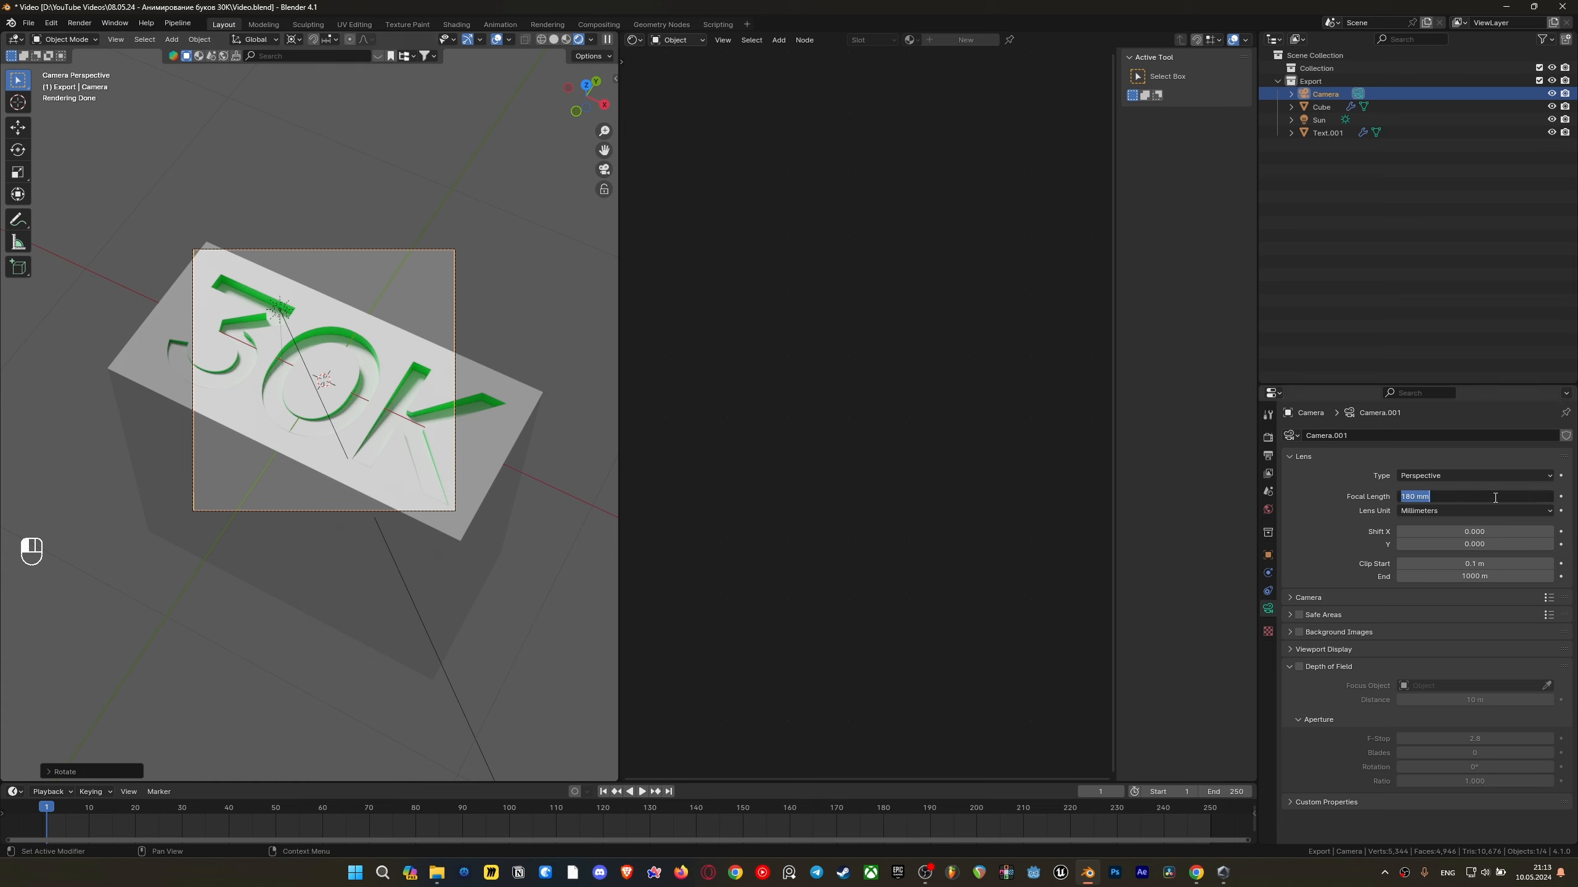
Set the camera's focal length to 200 mm and move it about 0.84 m closer along its local Z axis
type("0")
key("Return")
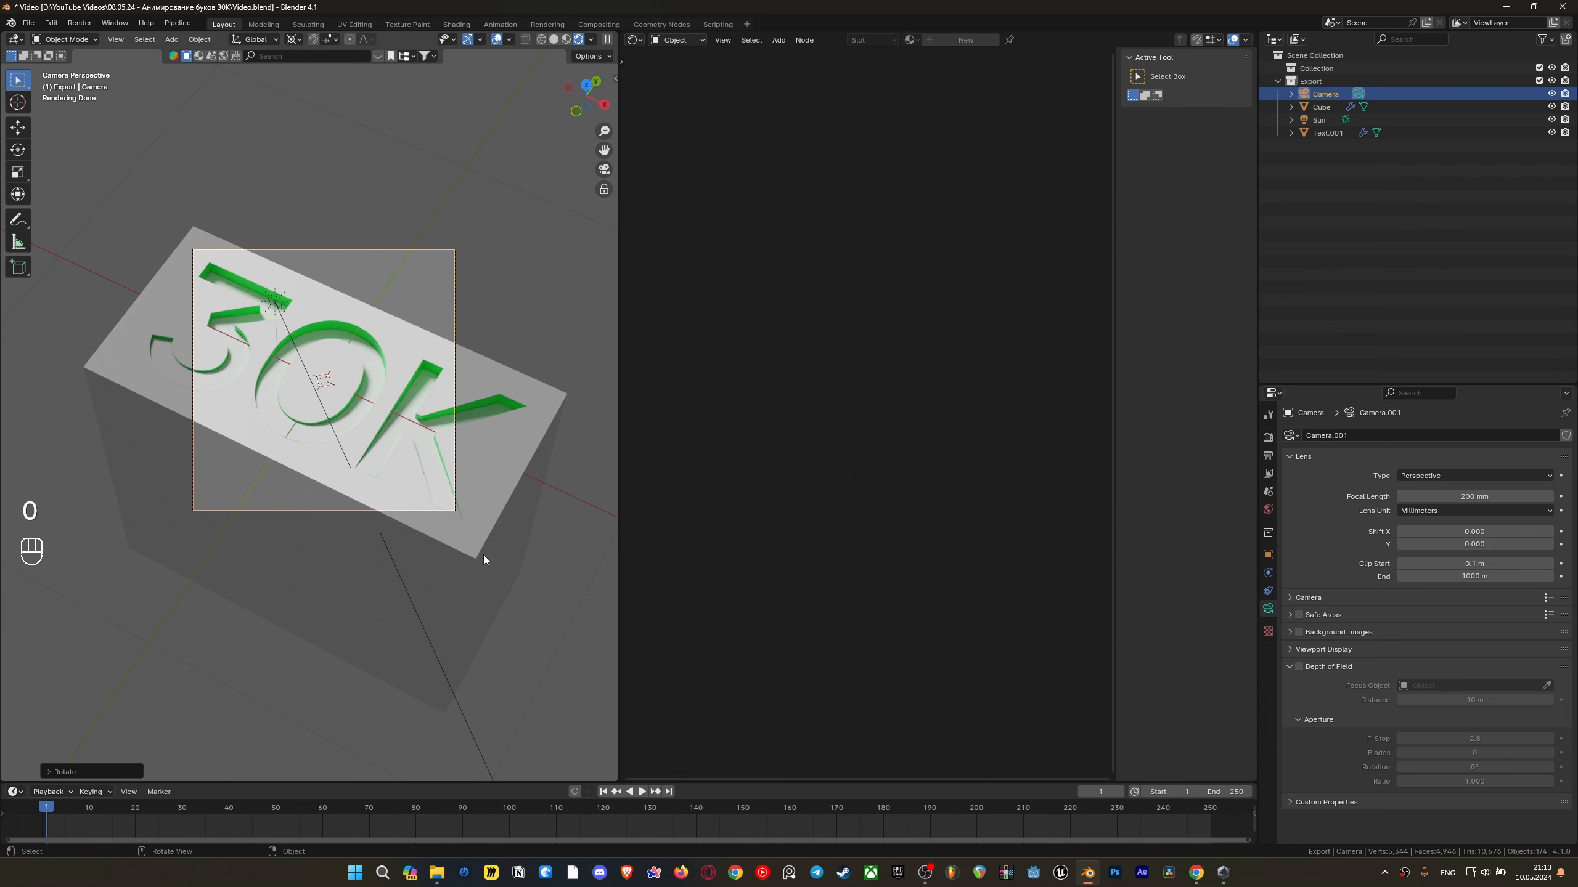
key("g")
key("z")
key("z")
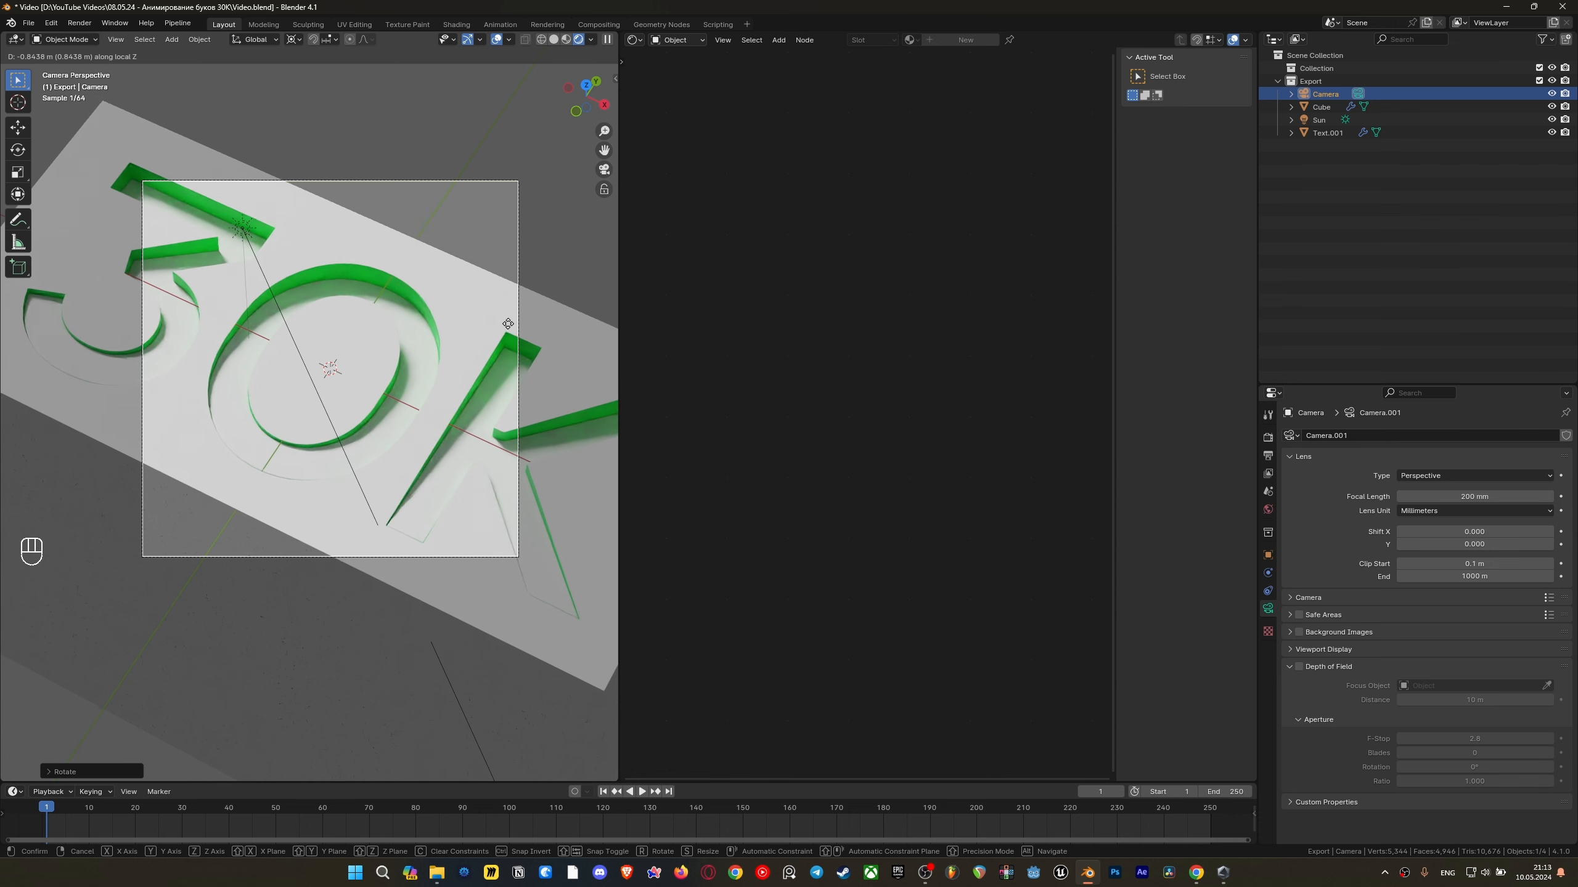
left_click(513, 327)
Restrict the rendered preview to a region around the whole camera frame and save the file
key("ctrl+s")
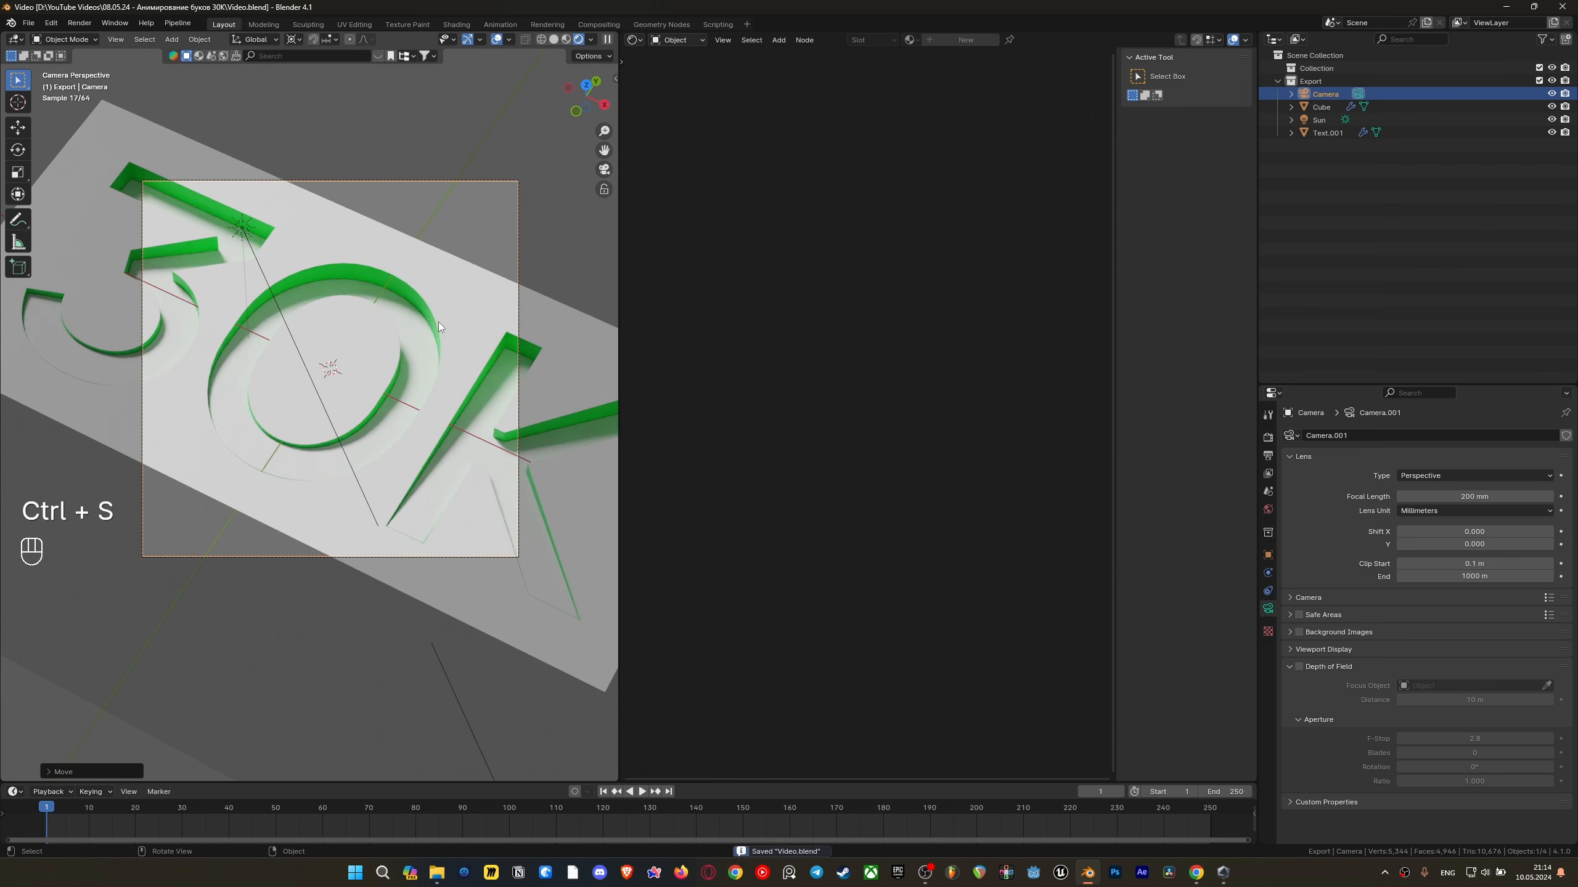
scroll(436, 324, "down", 3)
scroll(413, 311, "down", 2, "shift")
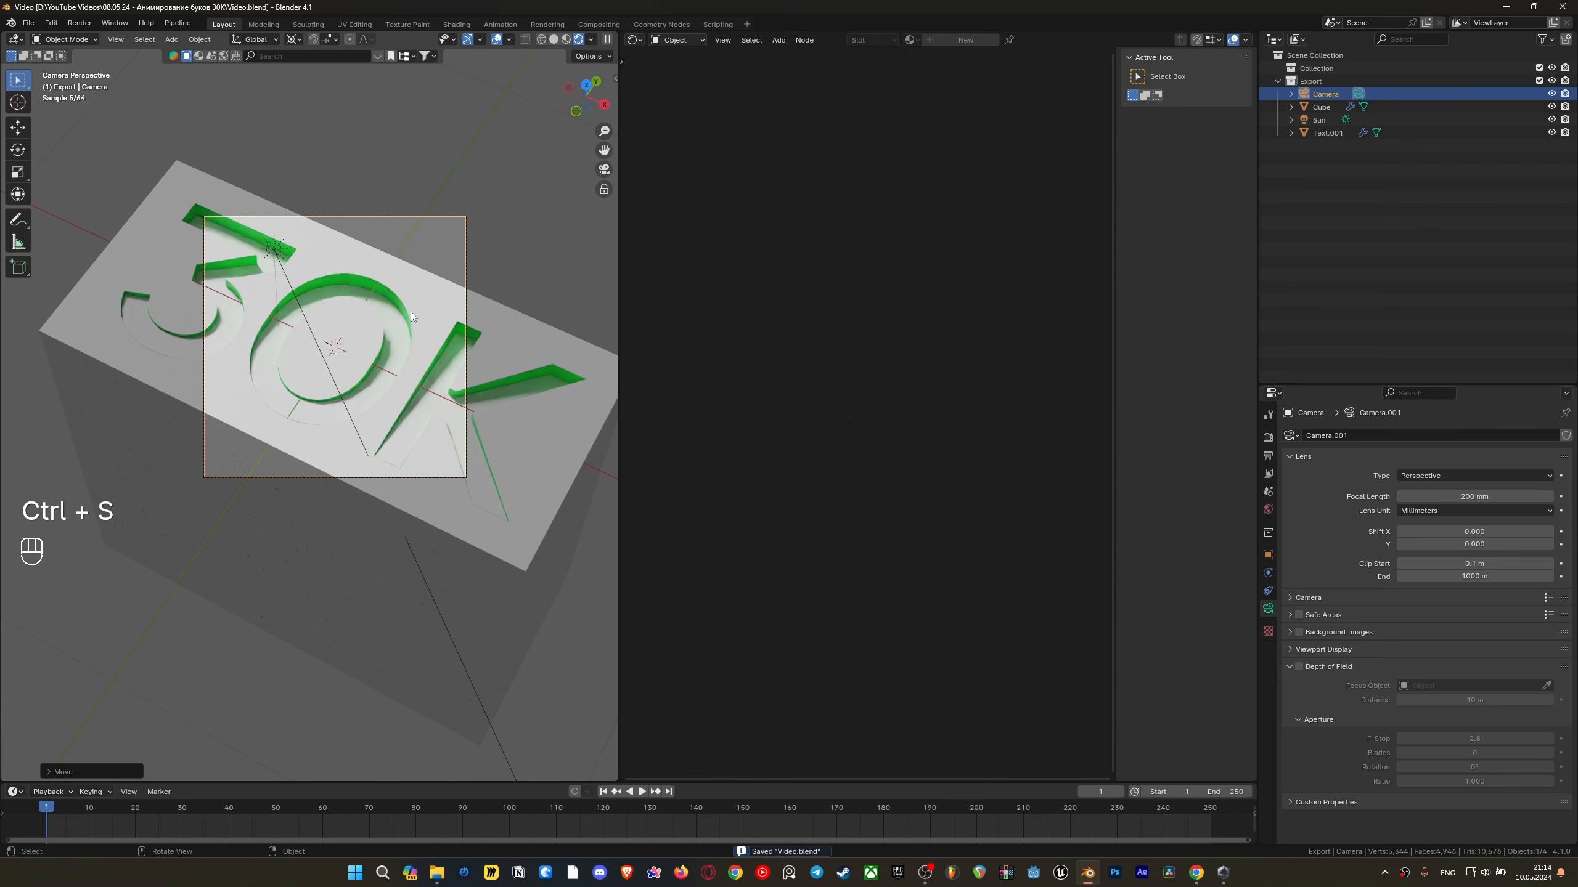
scroll(410, 310, "up", 2)
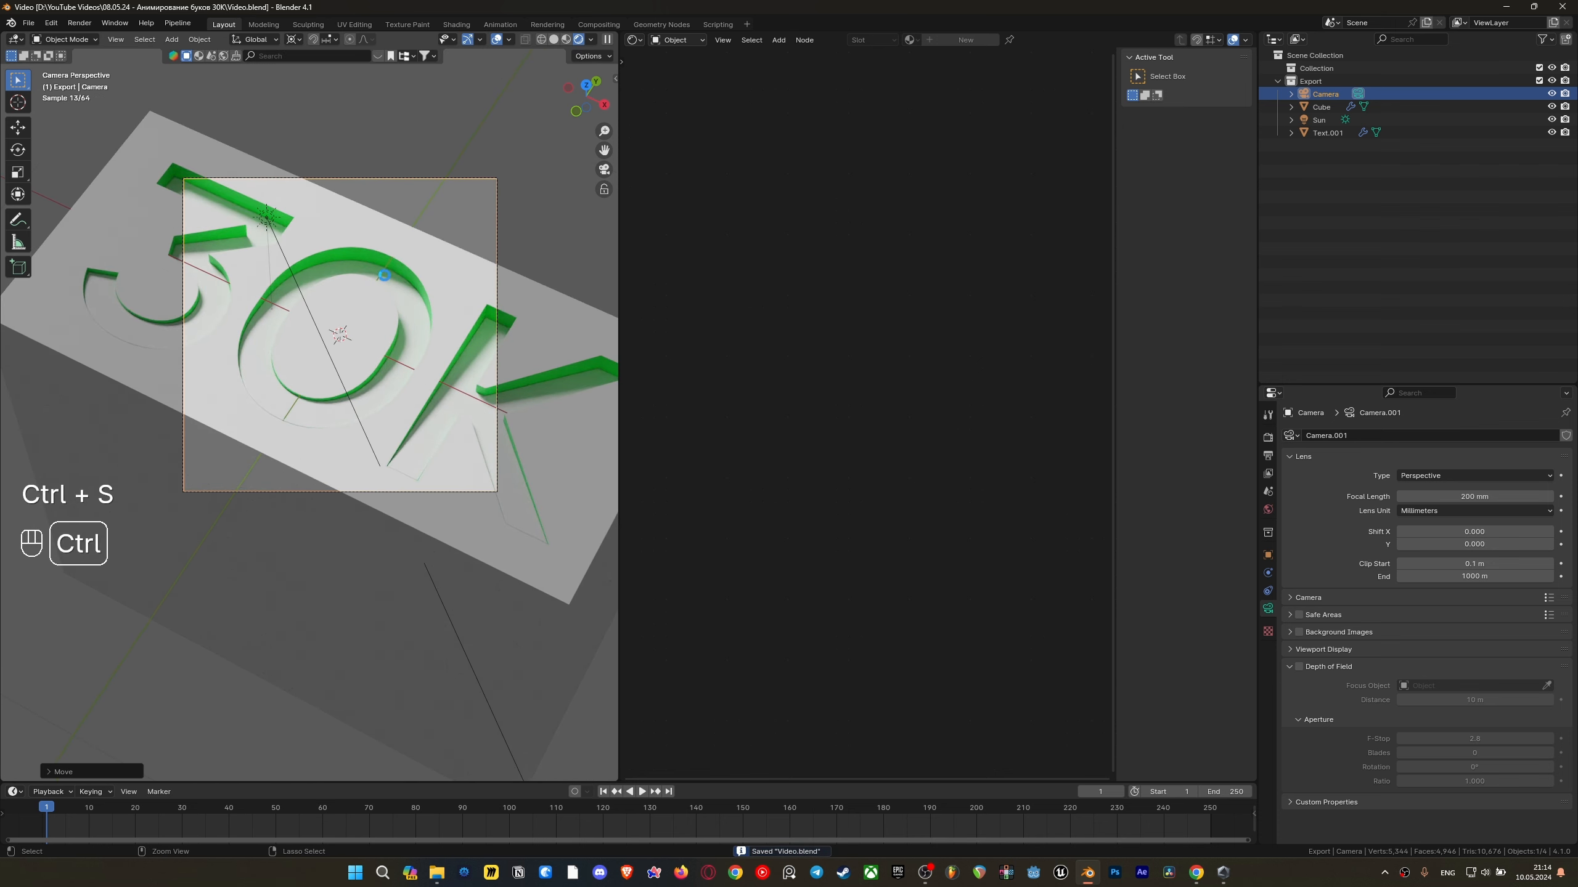
key("ctrl+s")
scroll(281, 360, "up", 1, "shift")
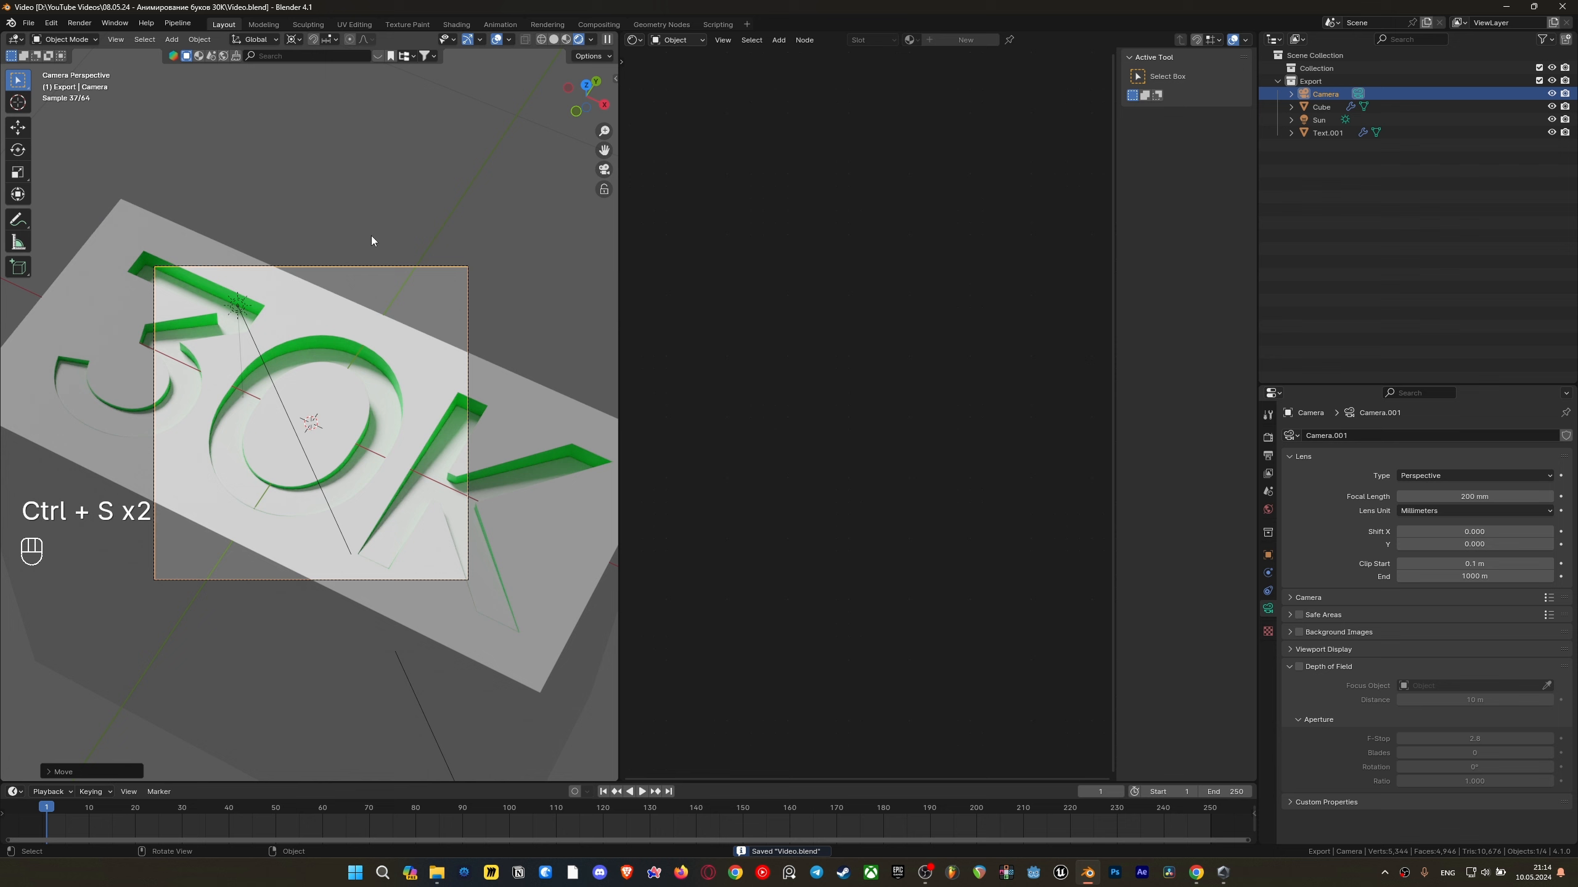
key("ctrl+b")
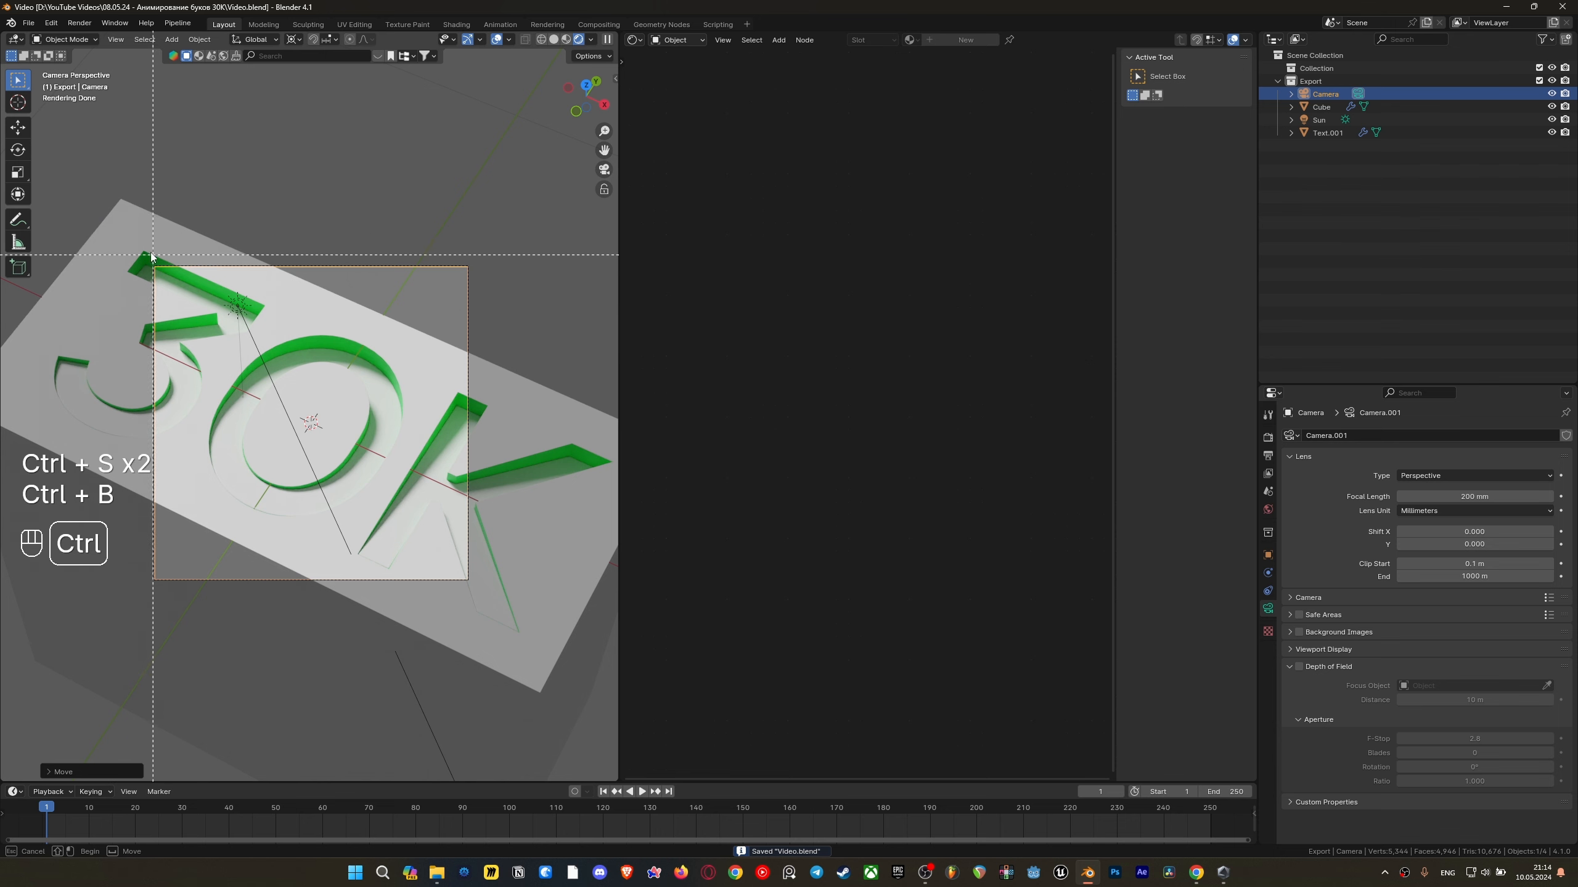
left_click_drag(125, 239, 500, 613)
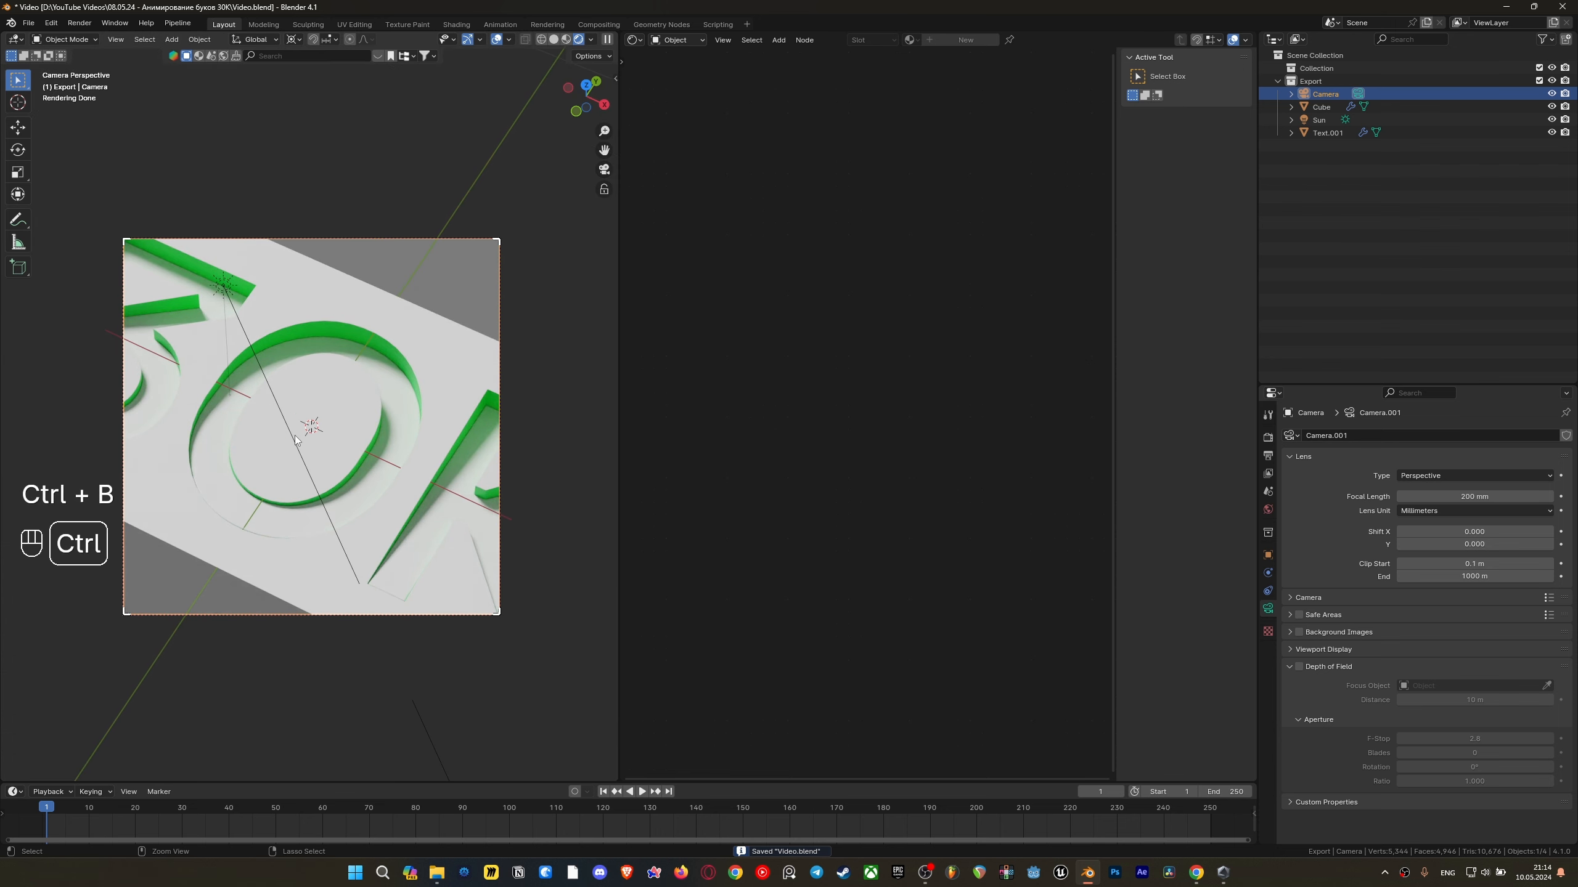
key("ctrl+s")
Check the base color of the block's main material, named Material
scroll(295, 407, "up", 4)
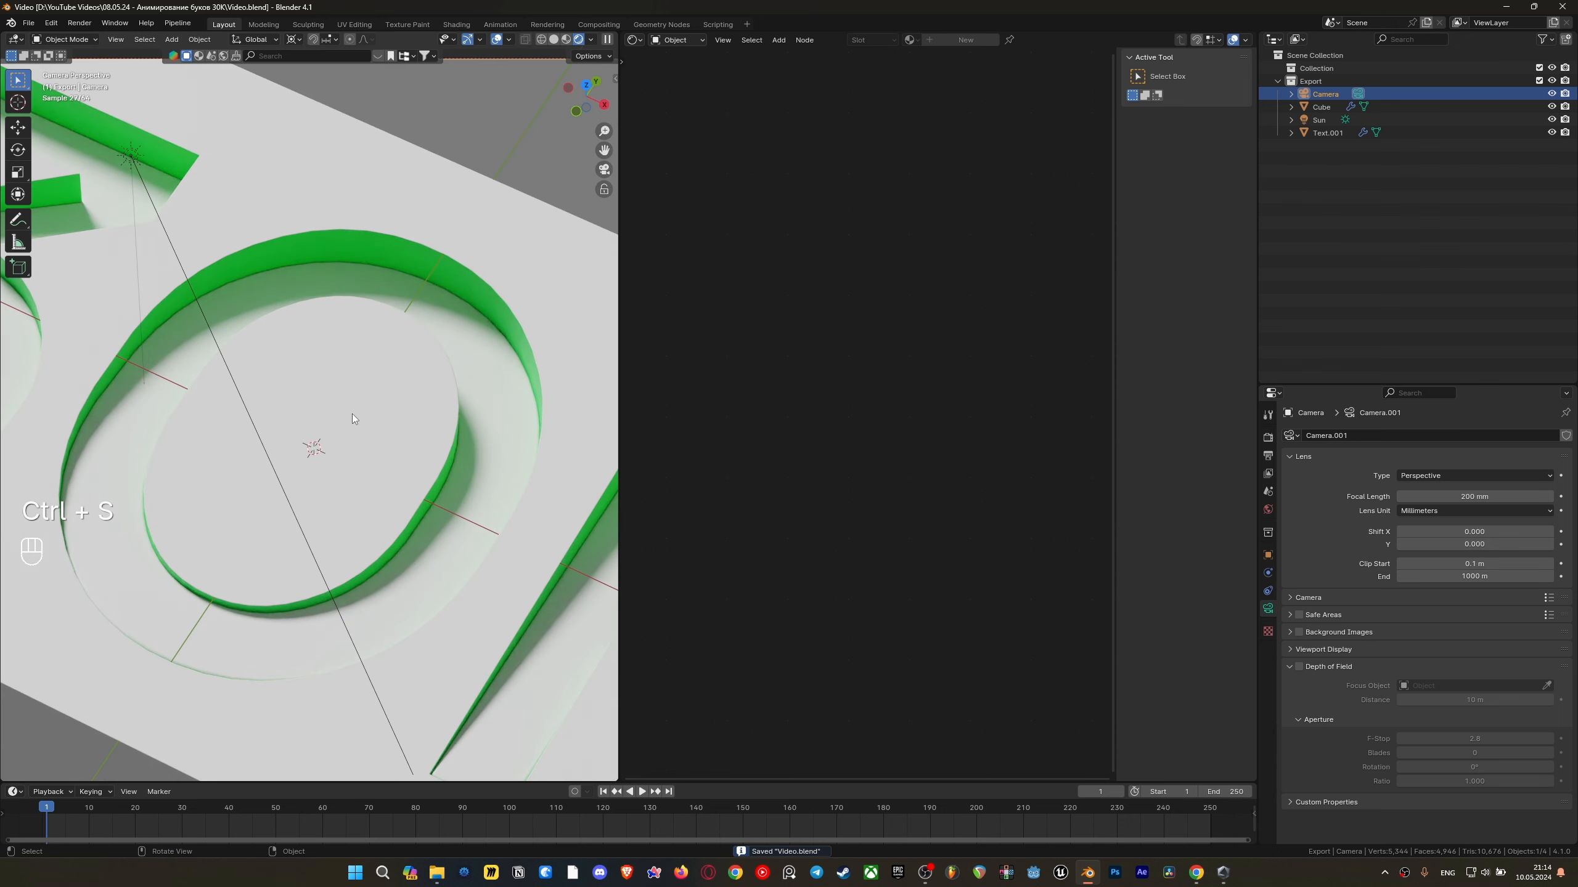
left_click(374, 437)
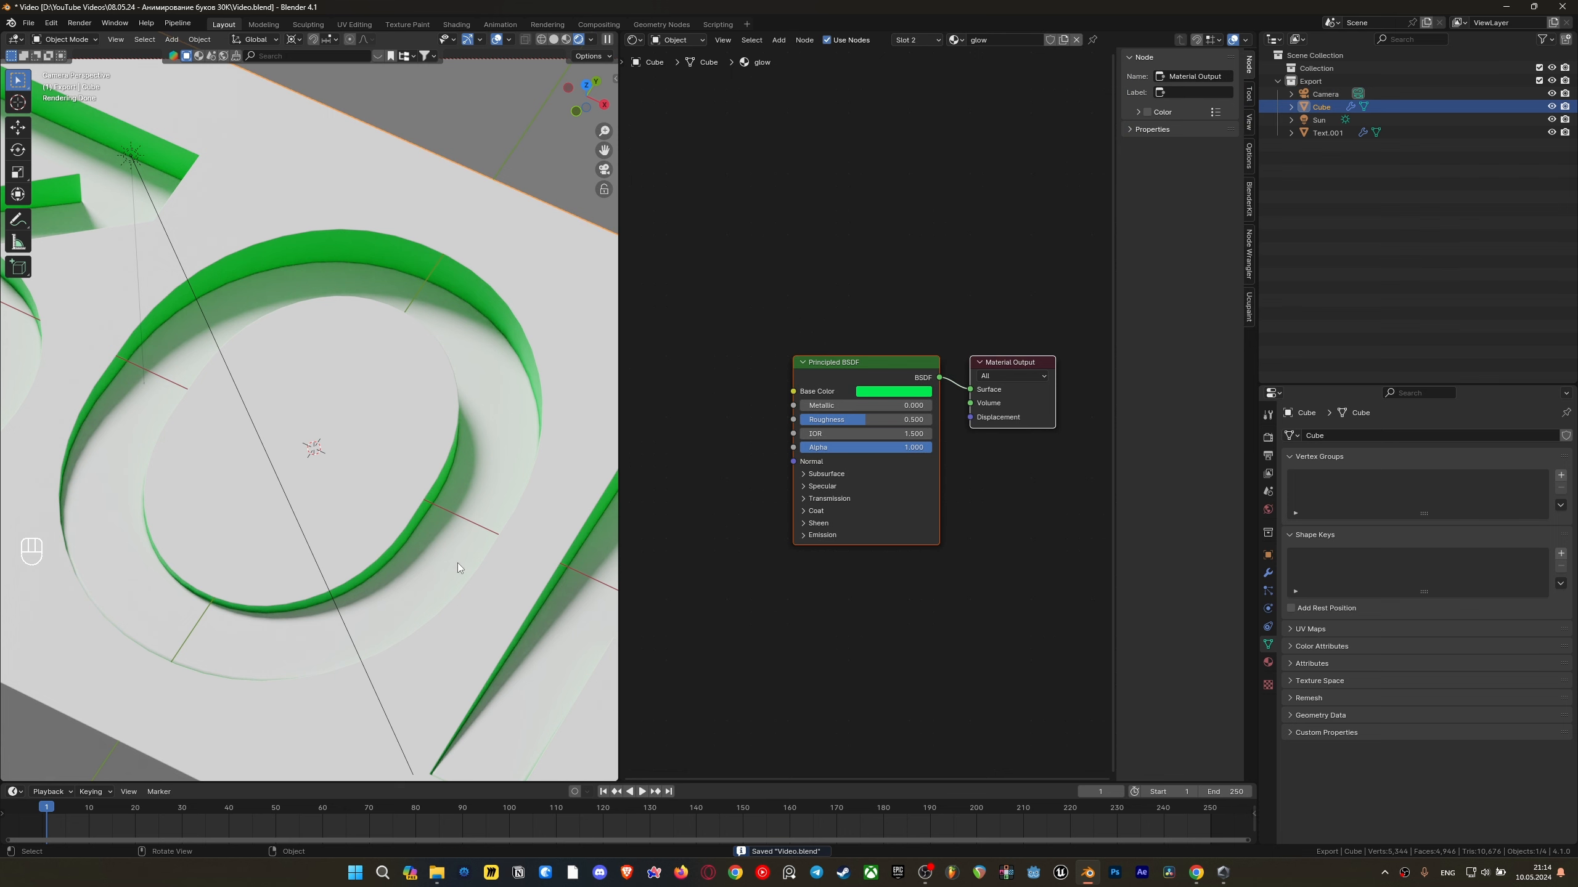
left_click(1268, 662)
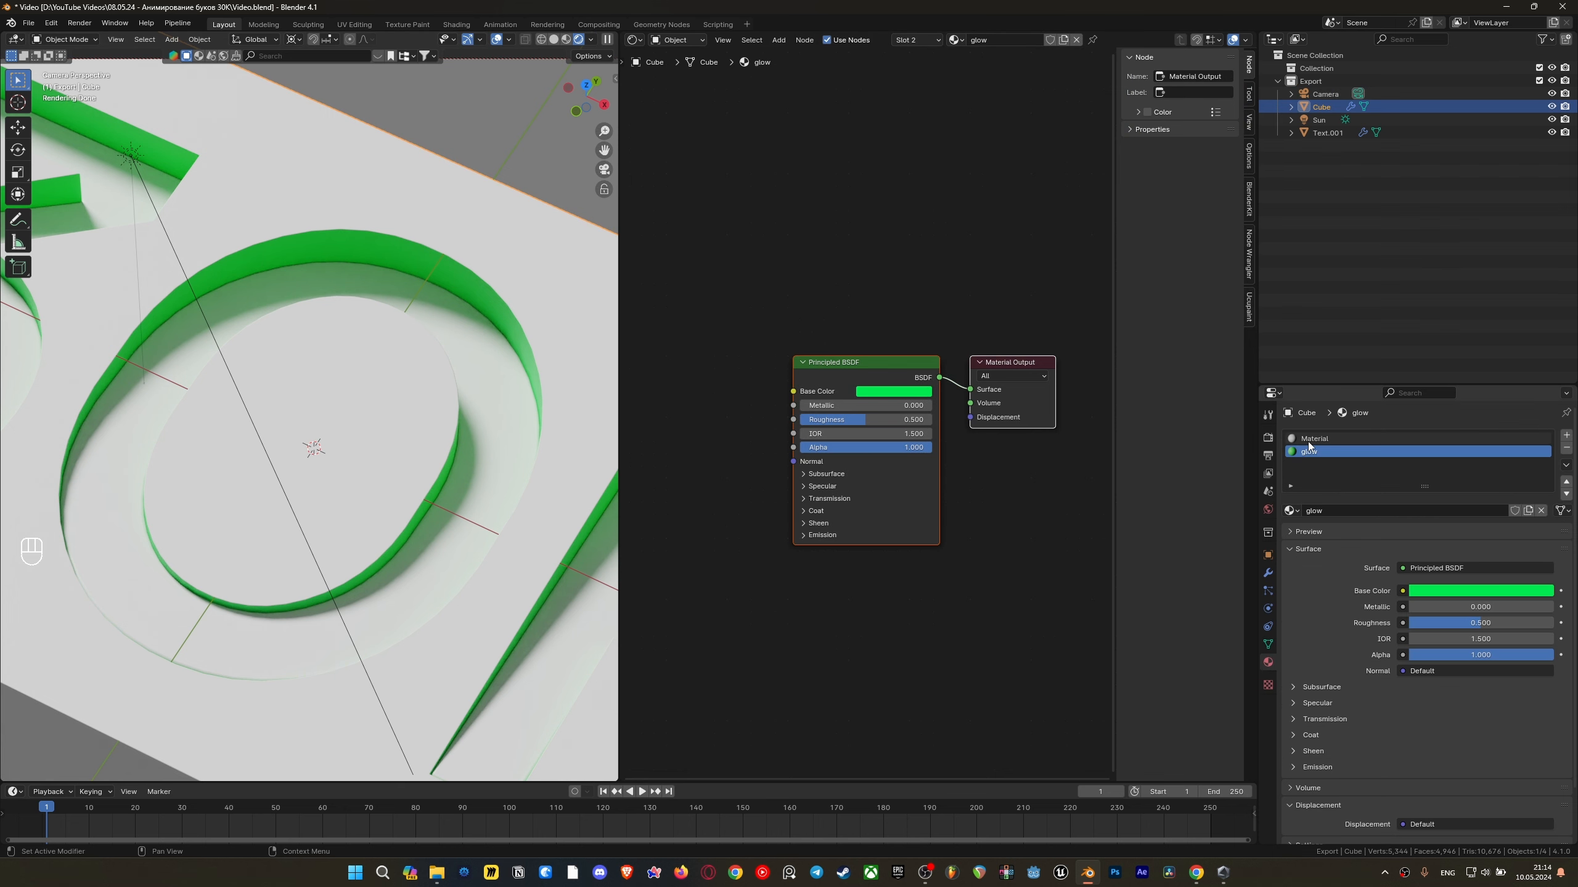
left_click(1366, 439)
left_click(1481, 595)
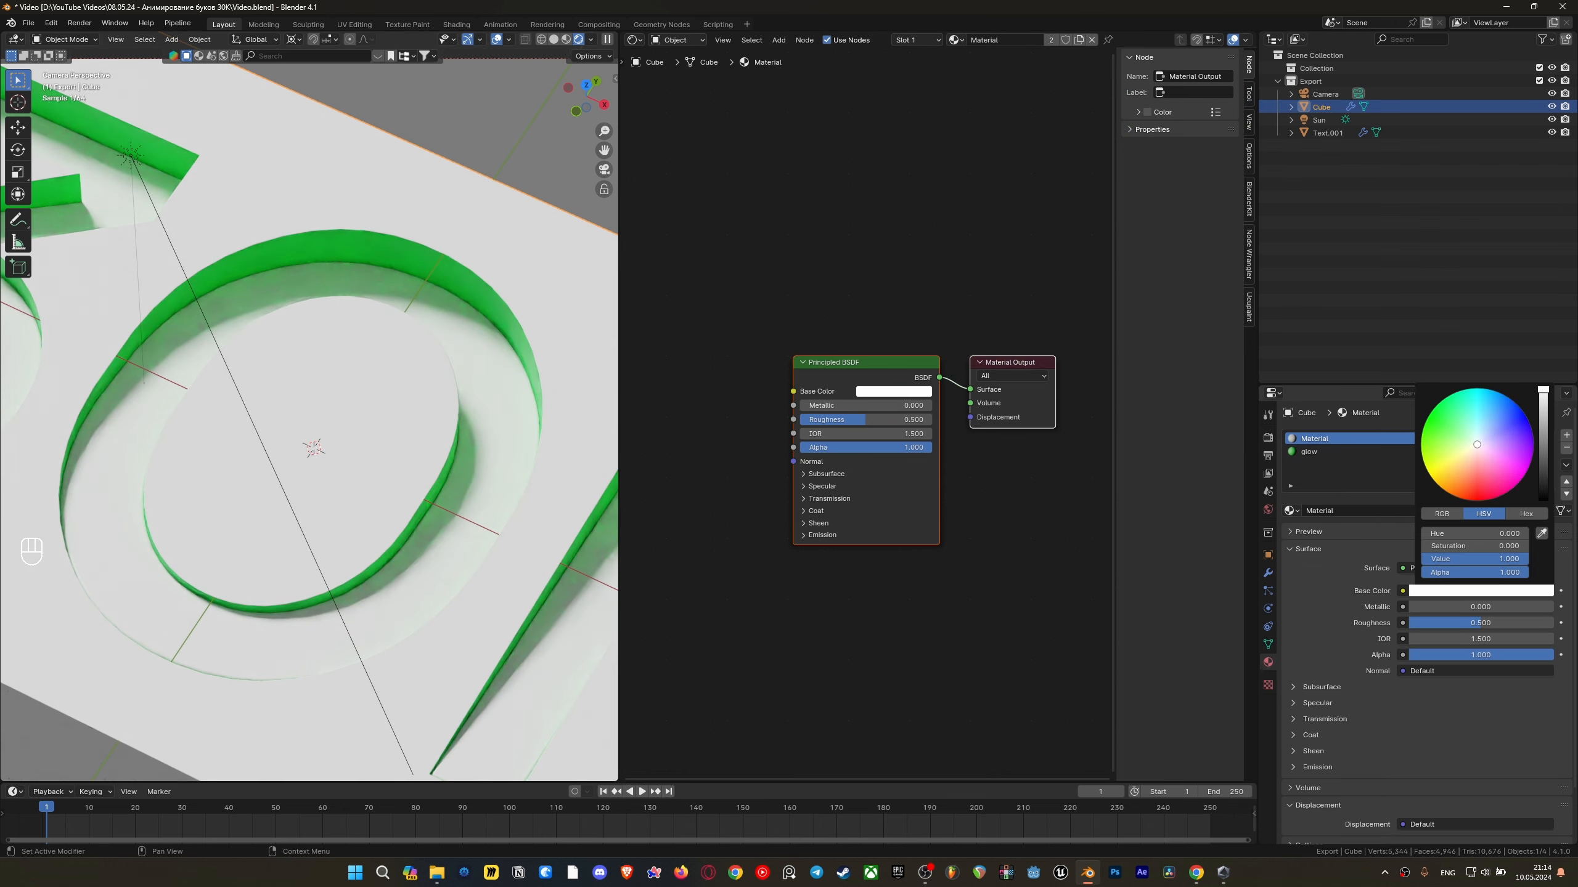
scroll(335, 331, "down", 5)
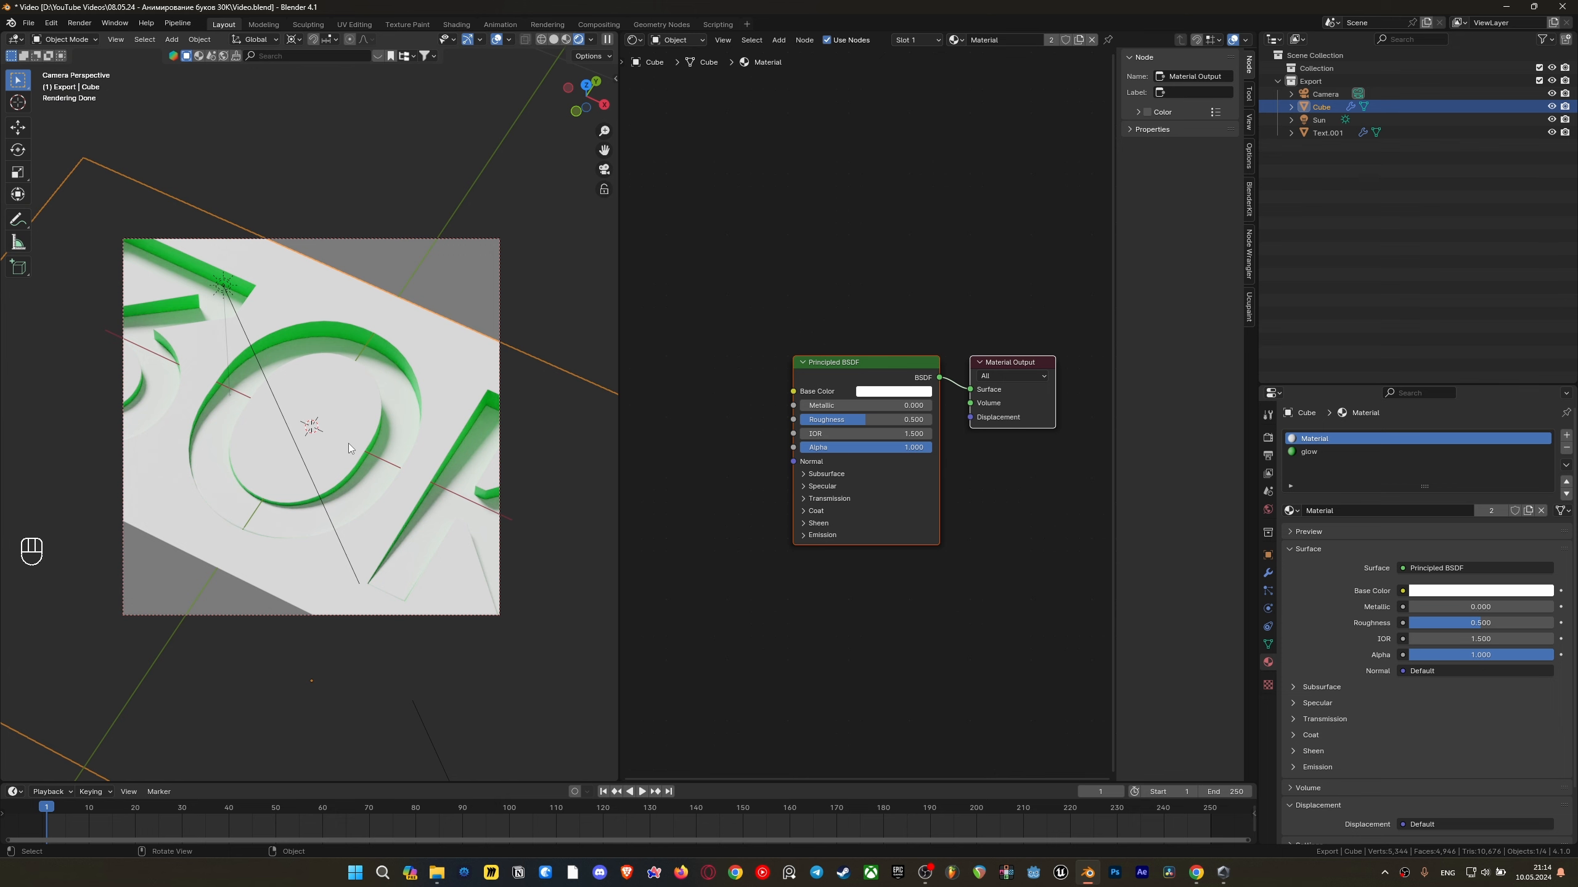
Set the sun light's strength to about 4.43
scroll(348, 444, "up", 1)
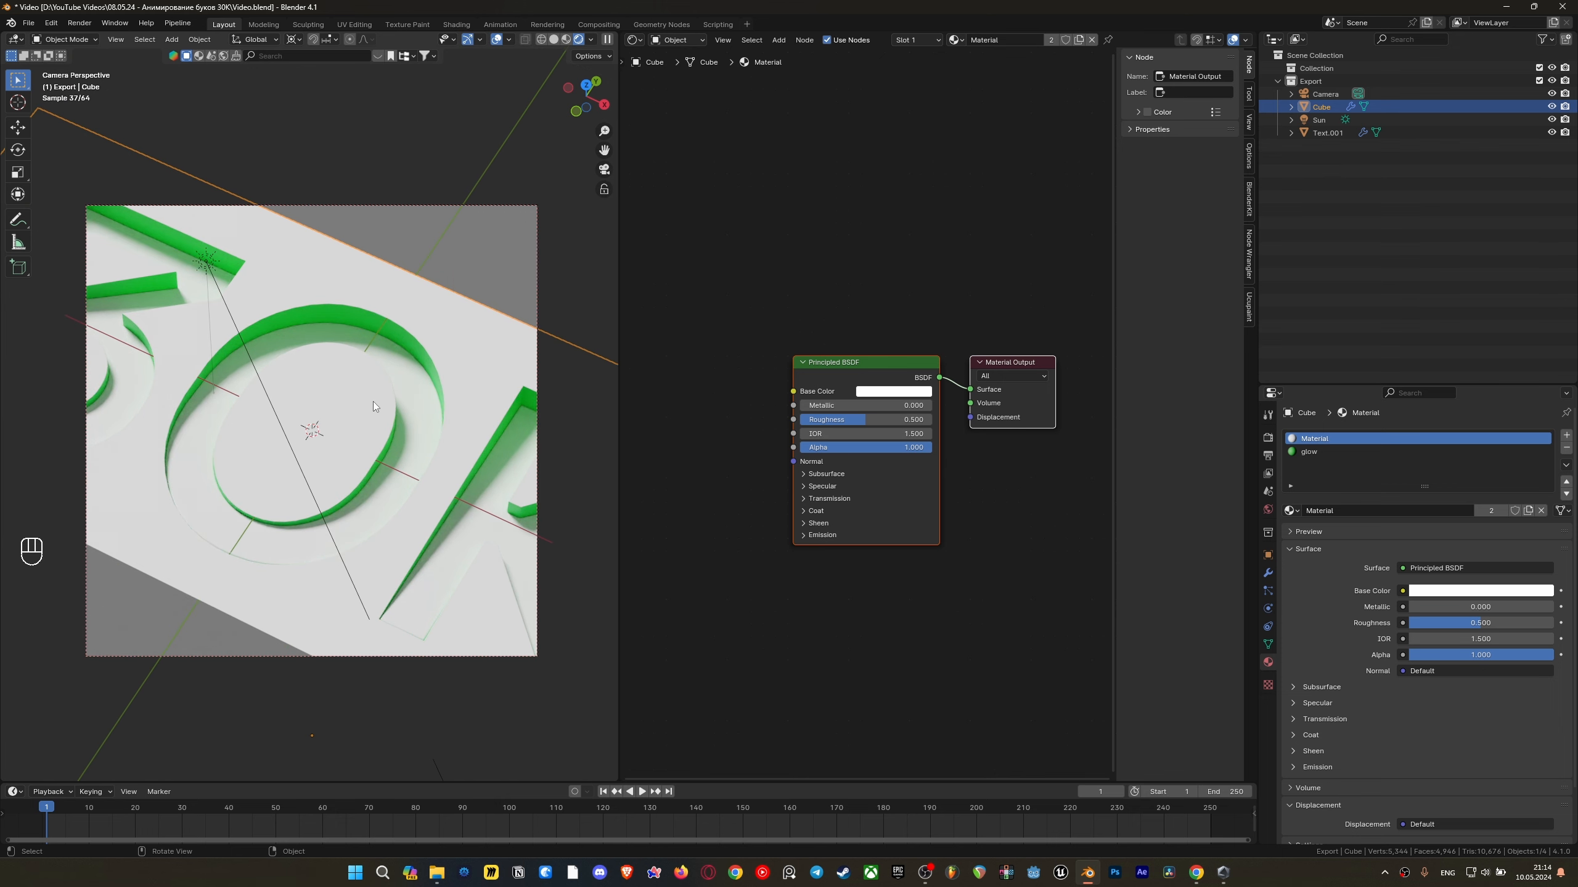
left_click(311, 478)
left_click_drag(1474, 523, 1447, 524)
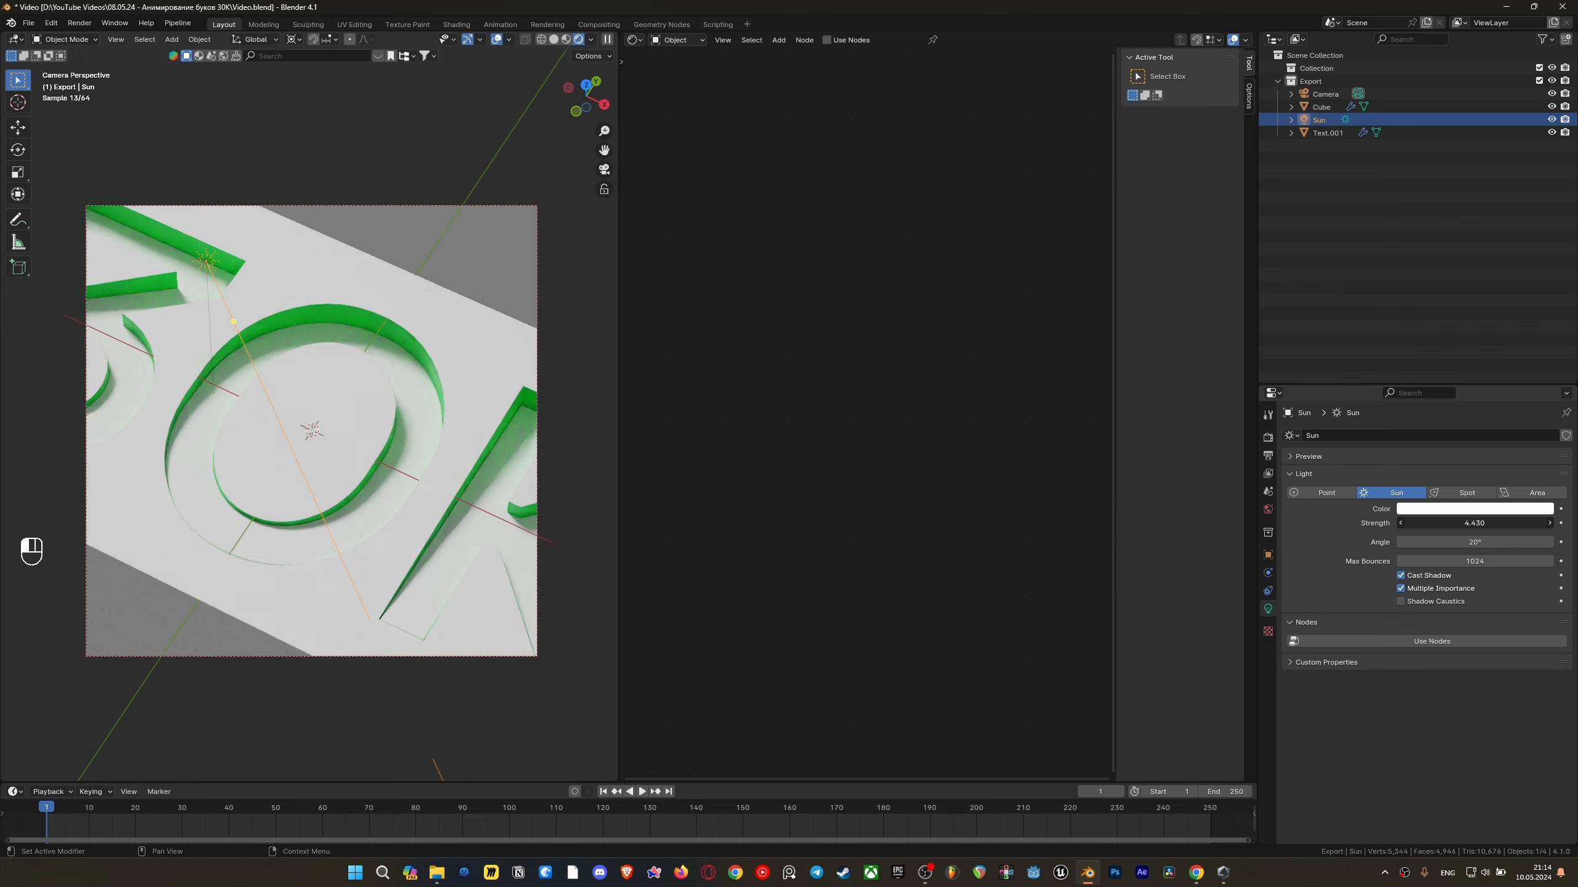
Darken the world background color to a grey with a value of about 0.107
left_click(1268, 509)
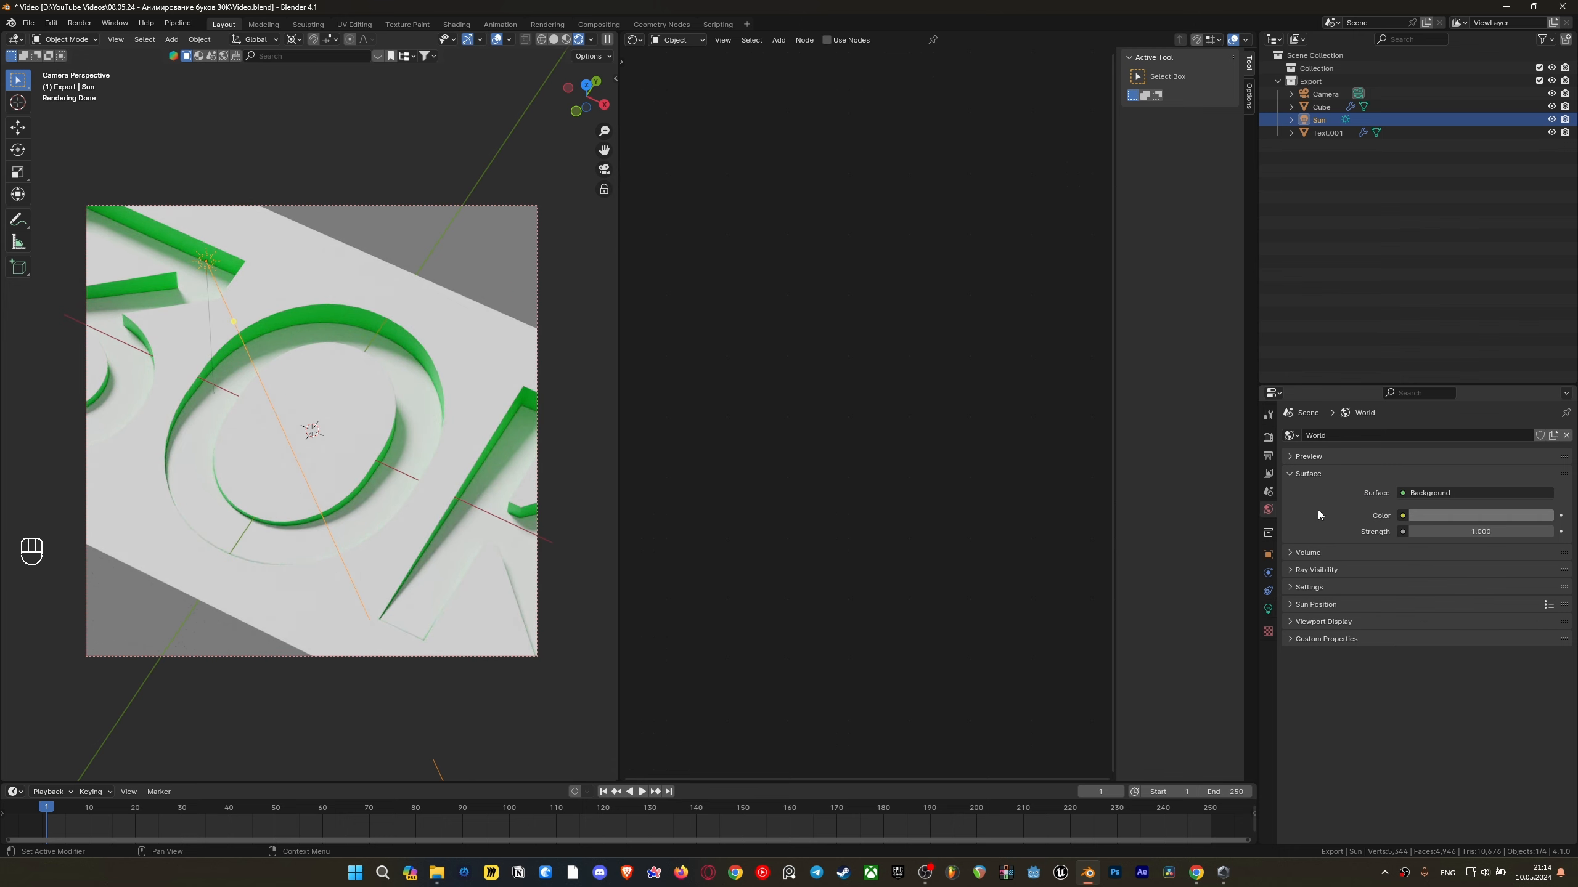
left_click(1503, 516)
left_click_drag(1543, 375, 1543, 382)
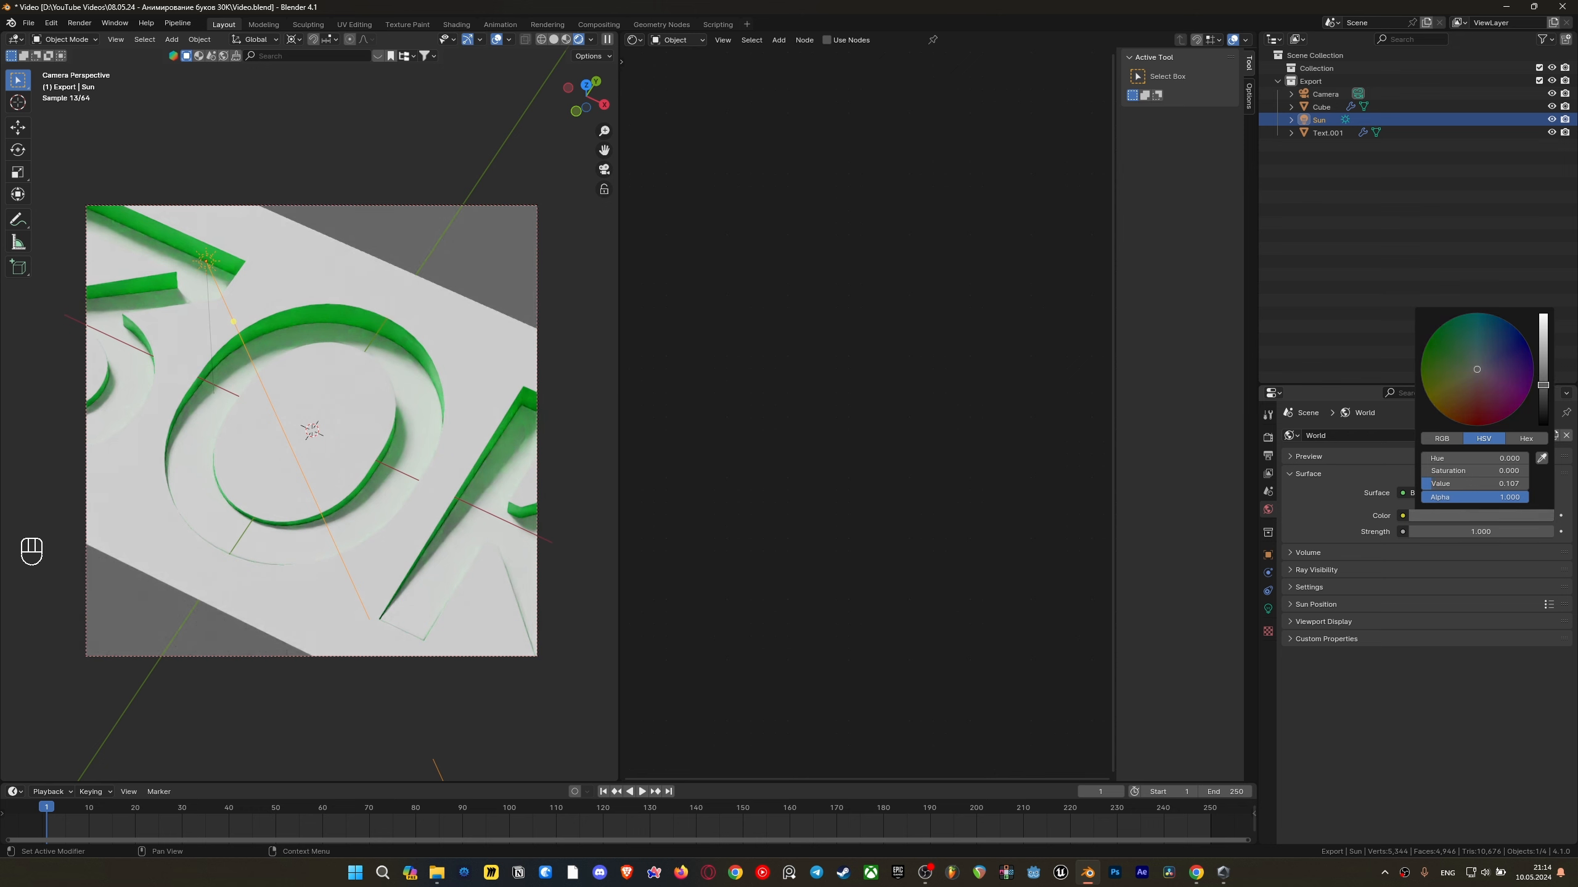
Set the color management look to Medium High Contrast
left_click(1268, 437)
scroll(1358, 531, "down", 10)
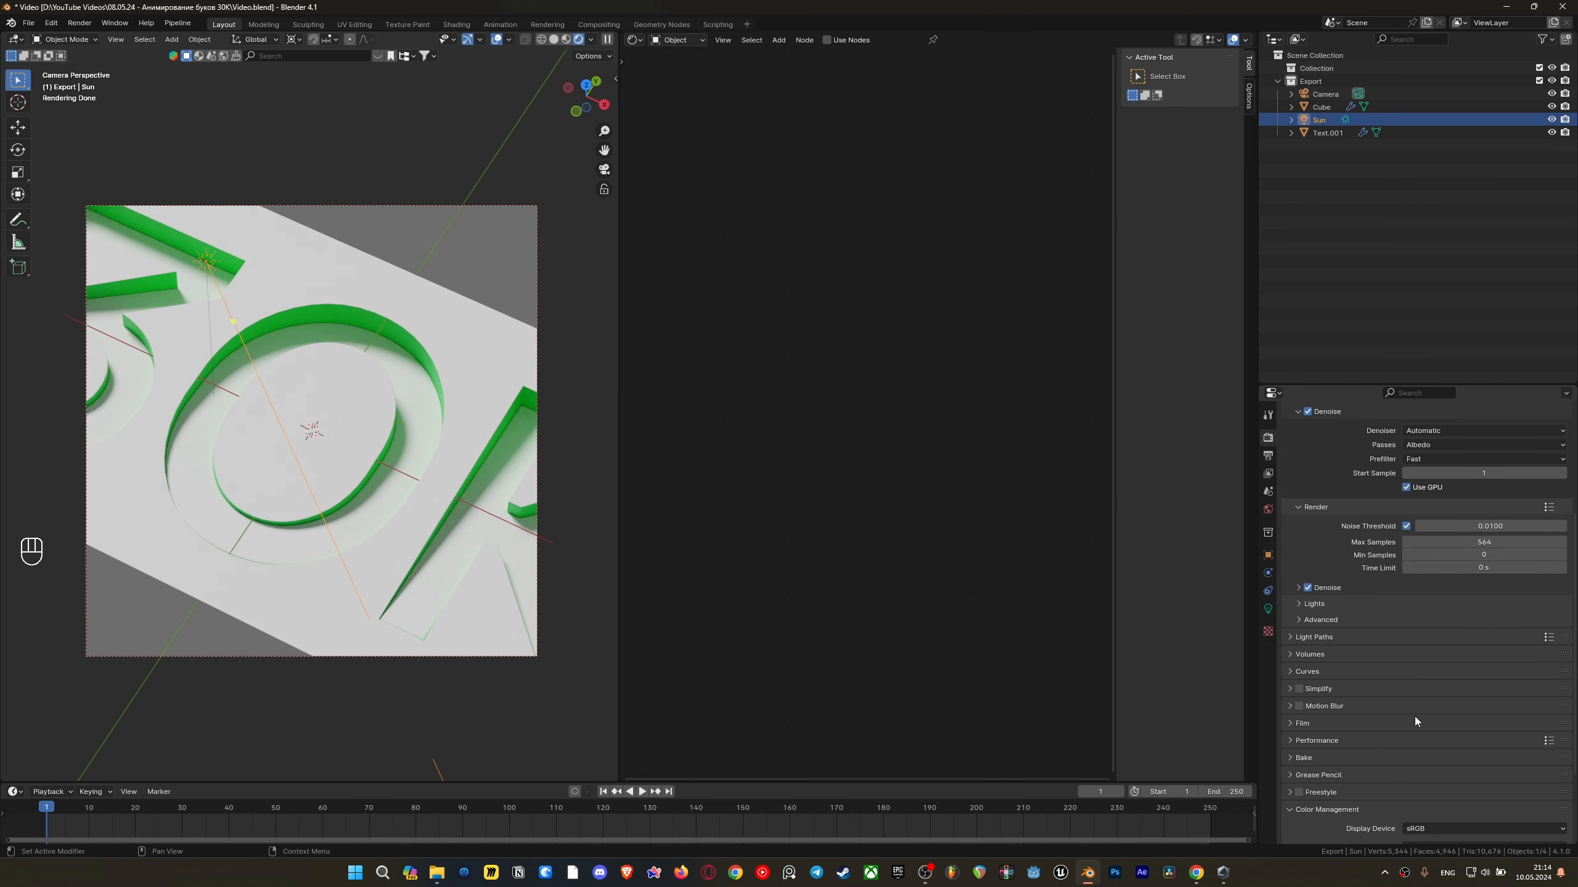
left_click(1456, 753)
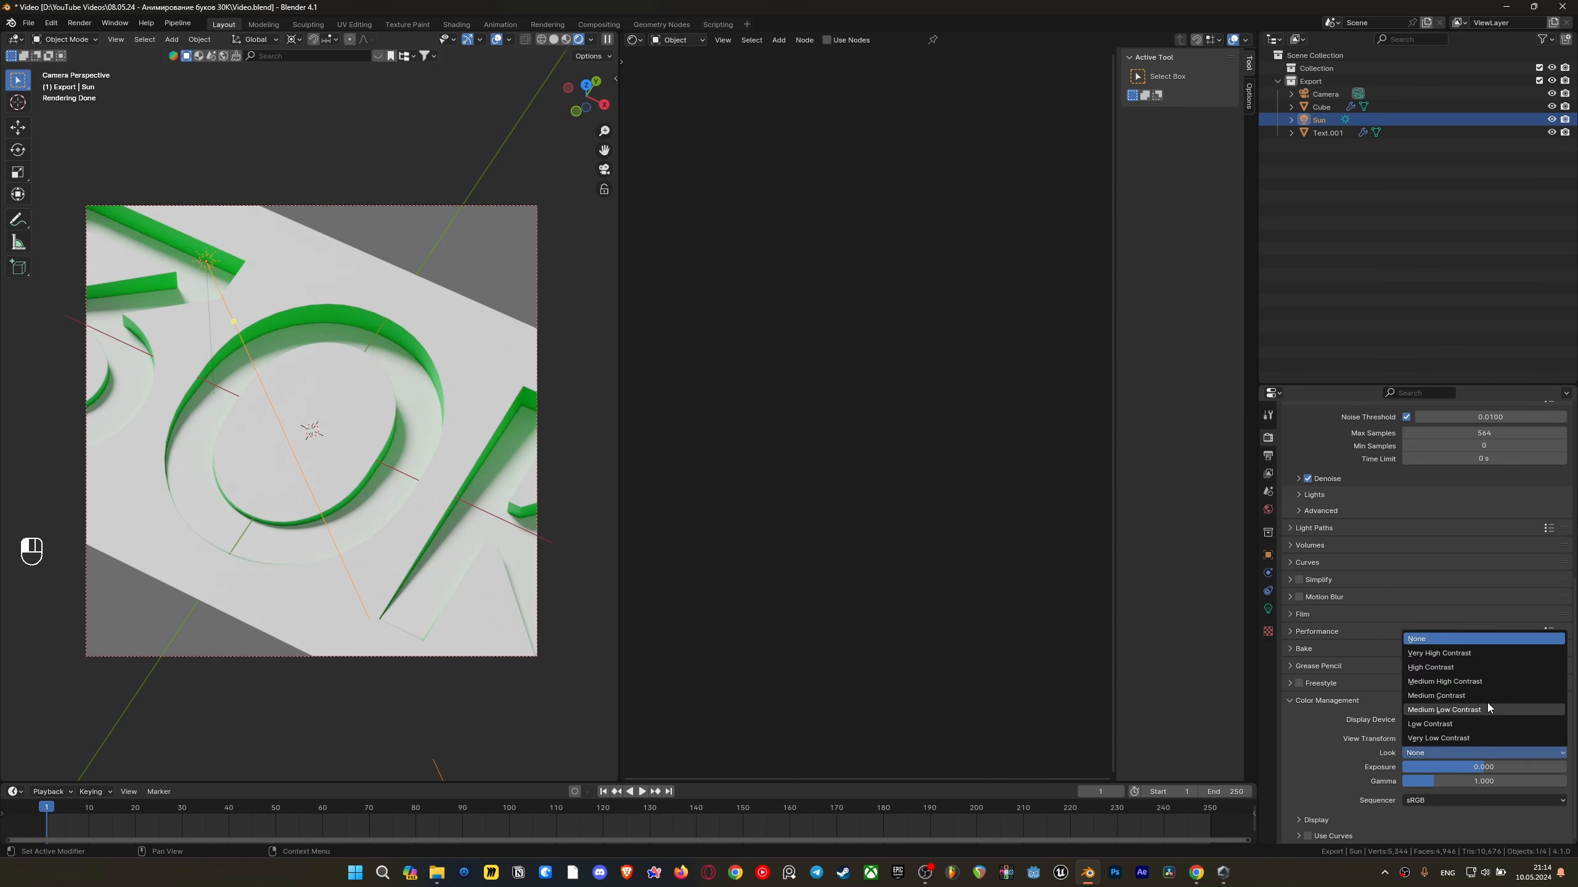
left_click(1485, 680)
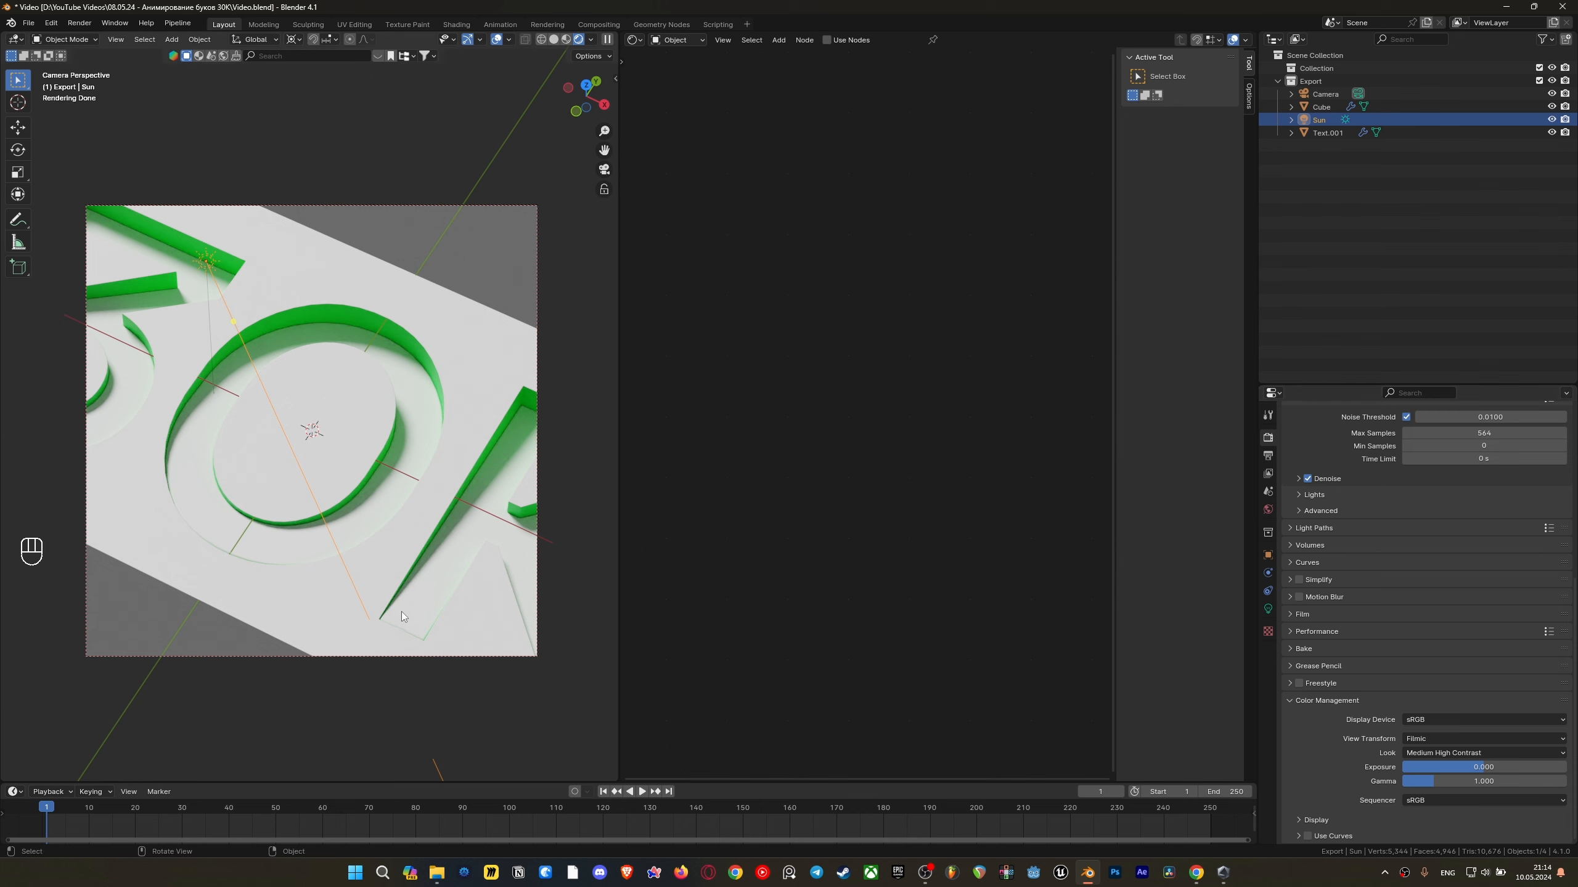
Change the transform pivot point from the 3D cursor to Active Element
key("r")
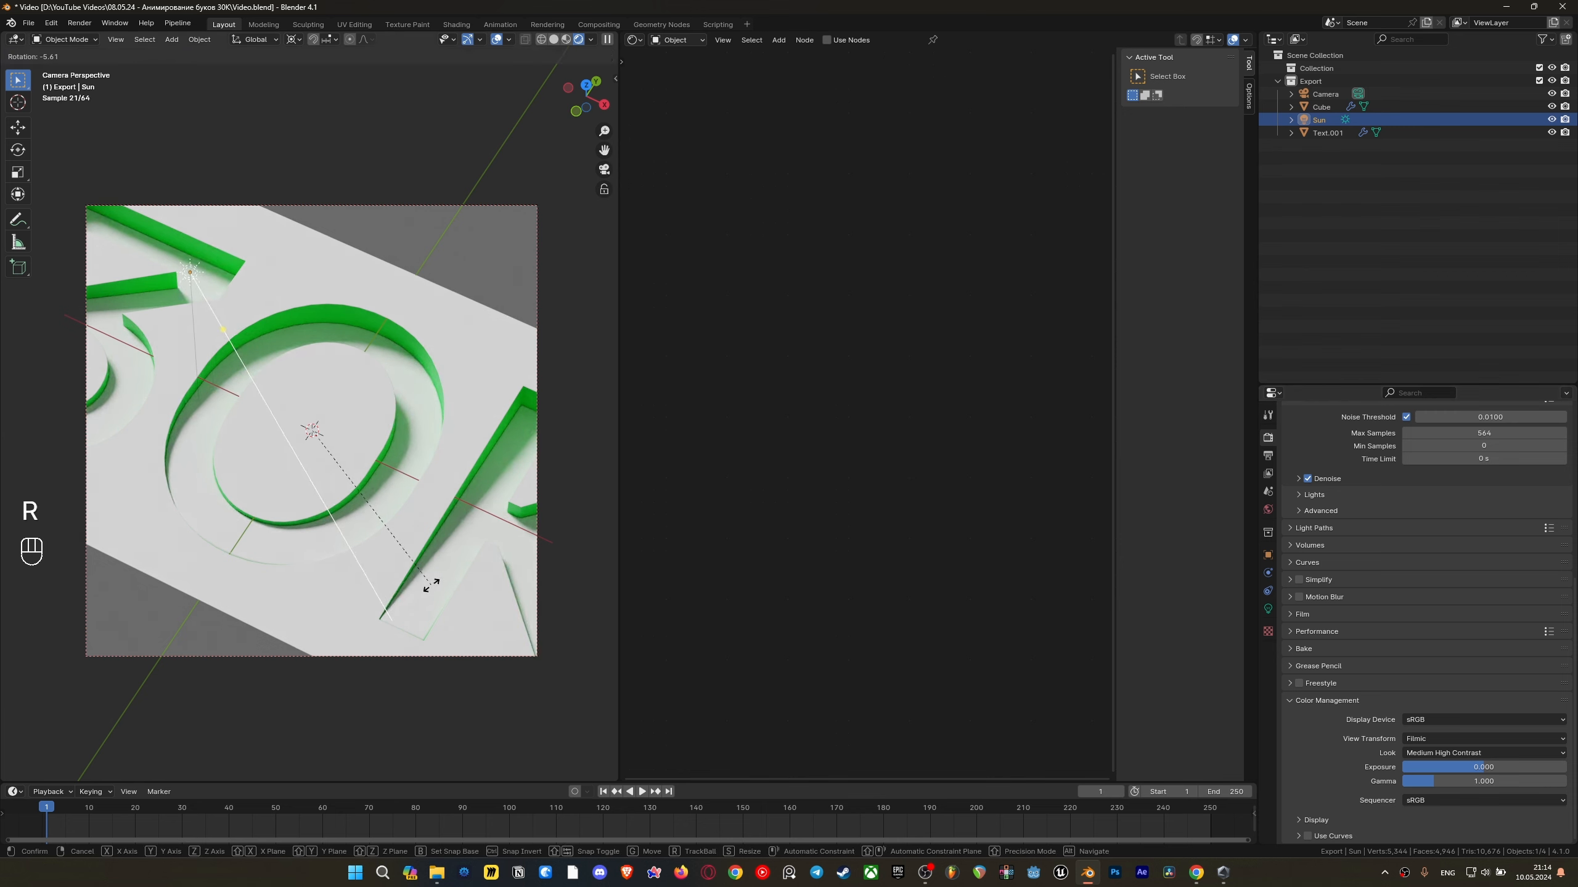
left_click(375, 476)
left_click(292, 39)
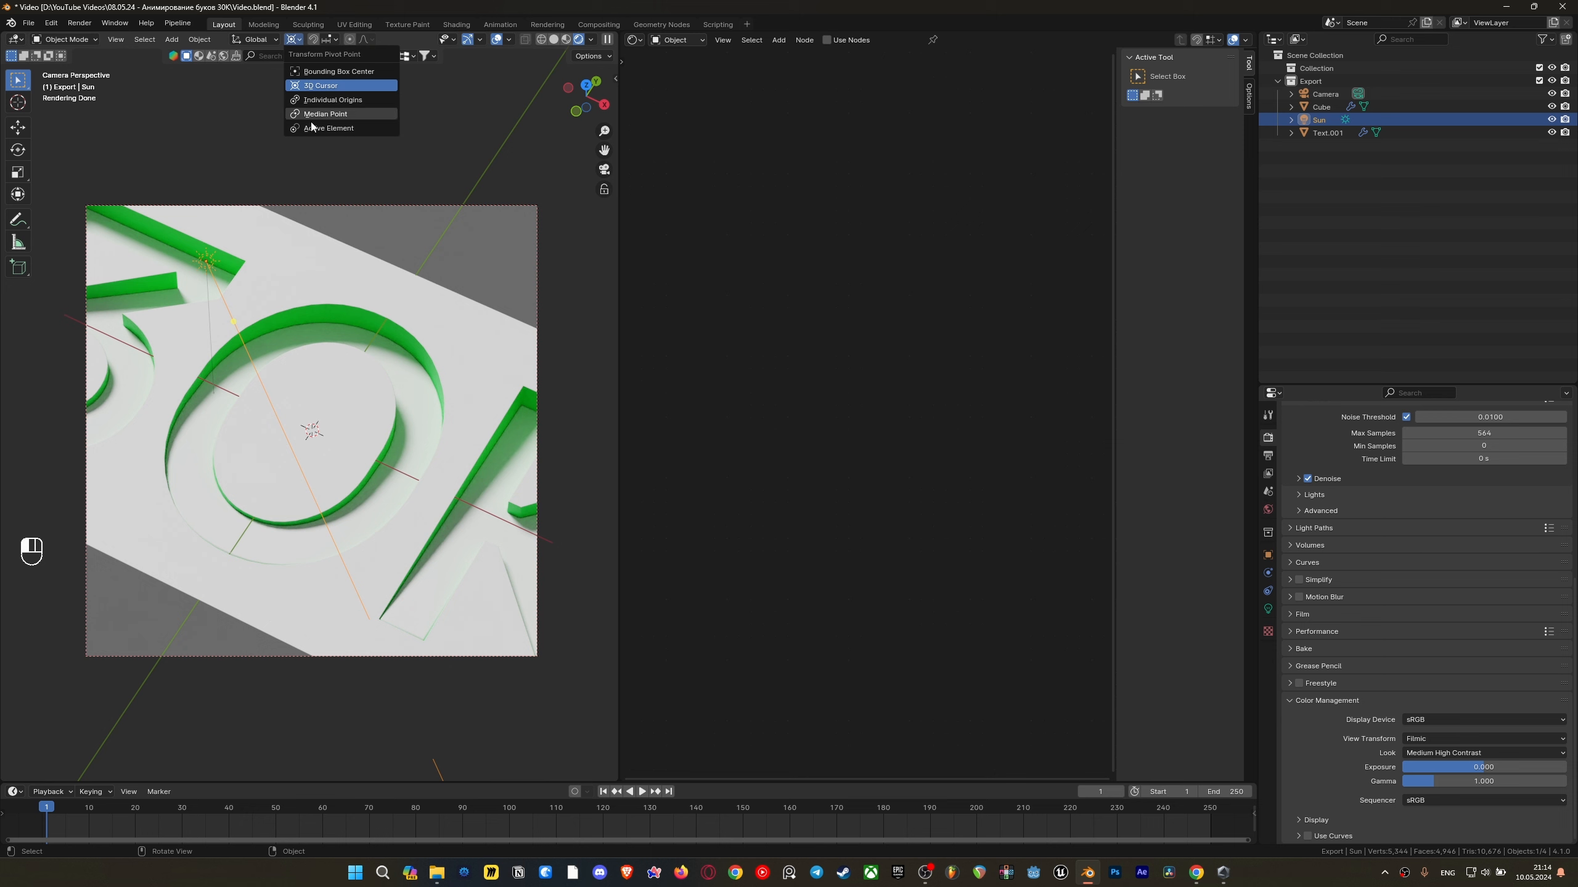
left_click(318, 129)
Try rotating the sun light around its own origin to redirect the shadows on the block
middle_click_drag(311, 453, 335, 437, "shift")
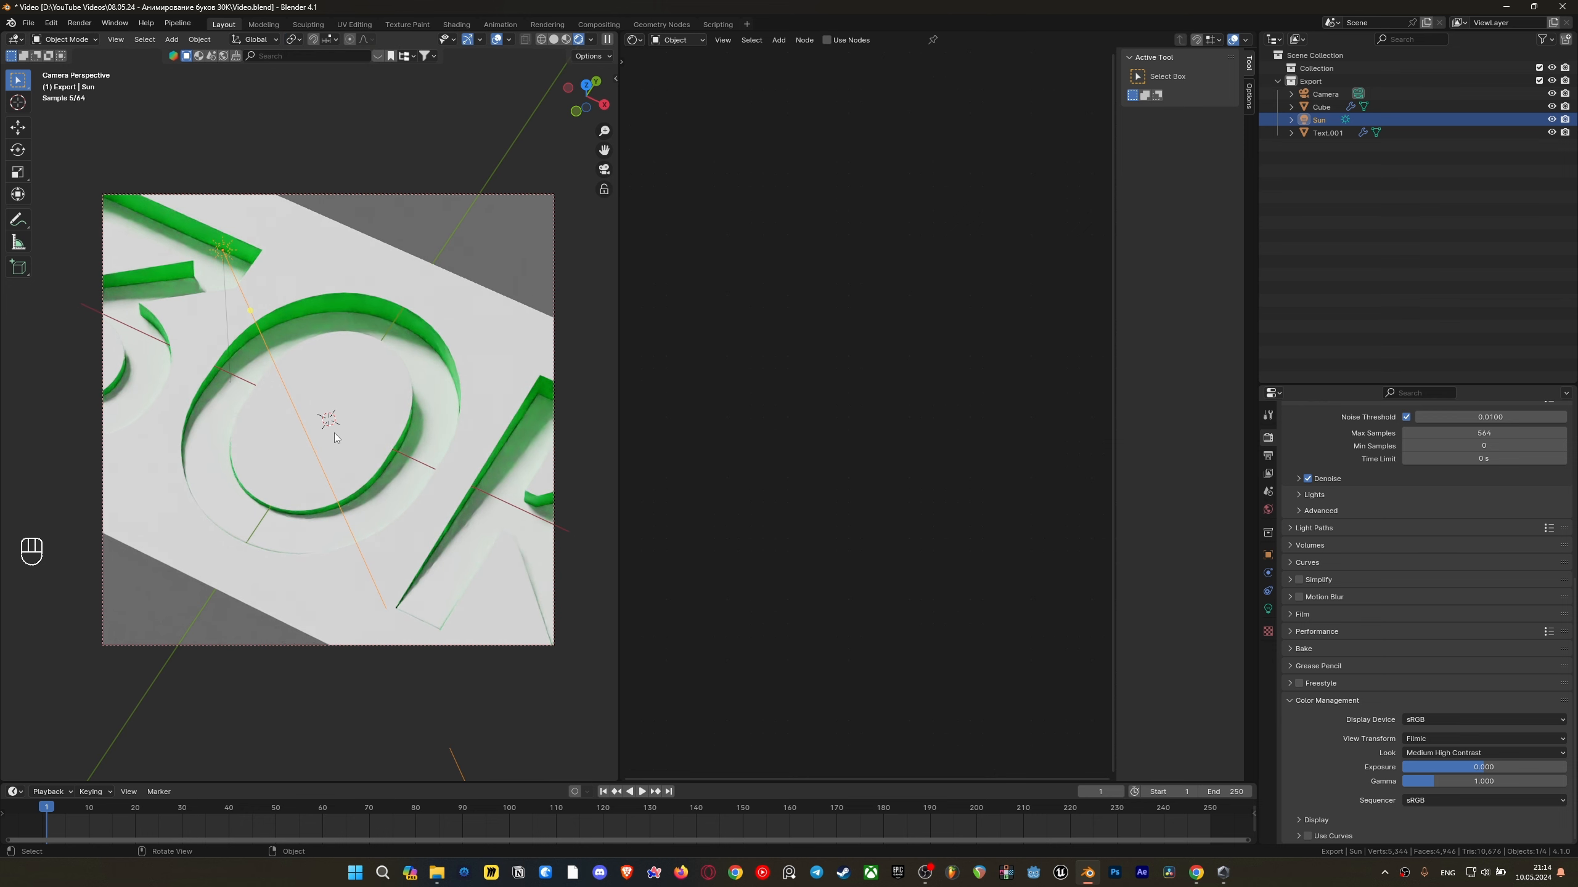
left_click(302, 470)
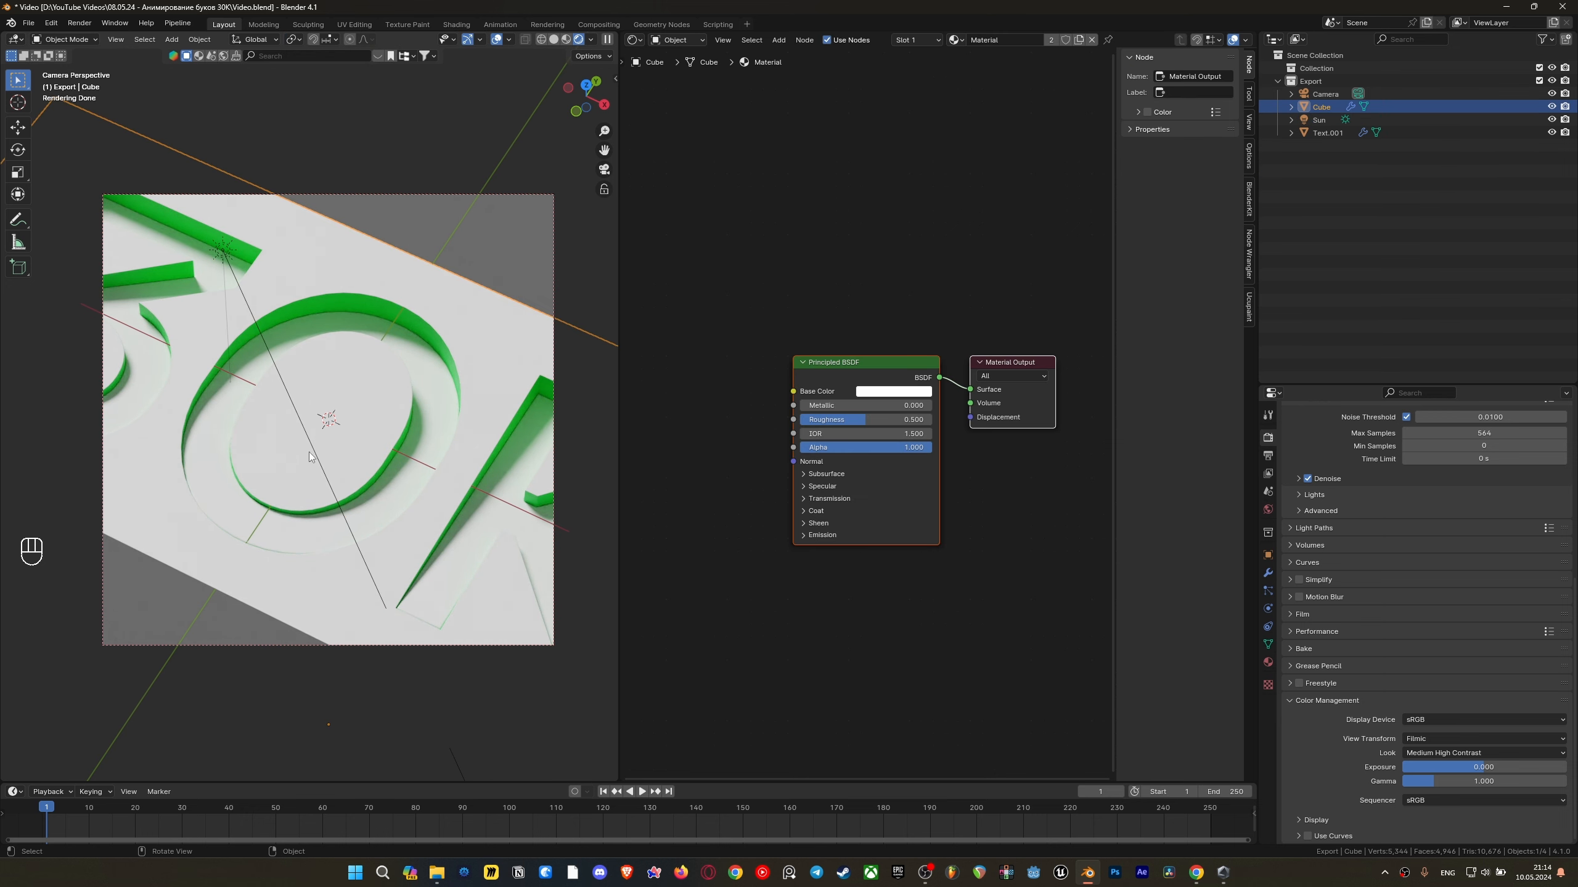
left_click(246, 274)
key("r")
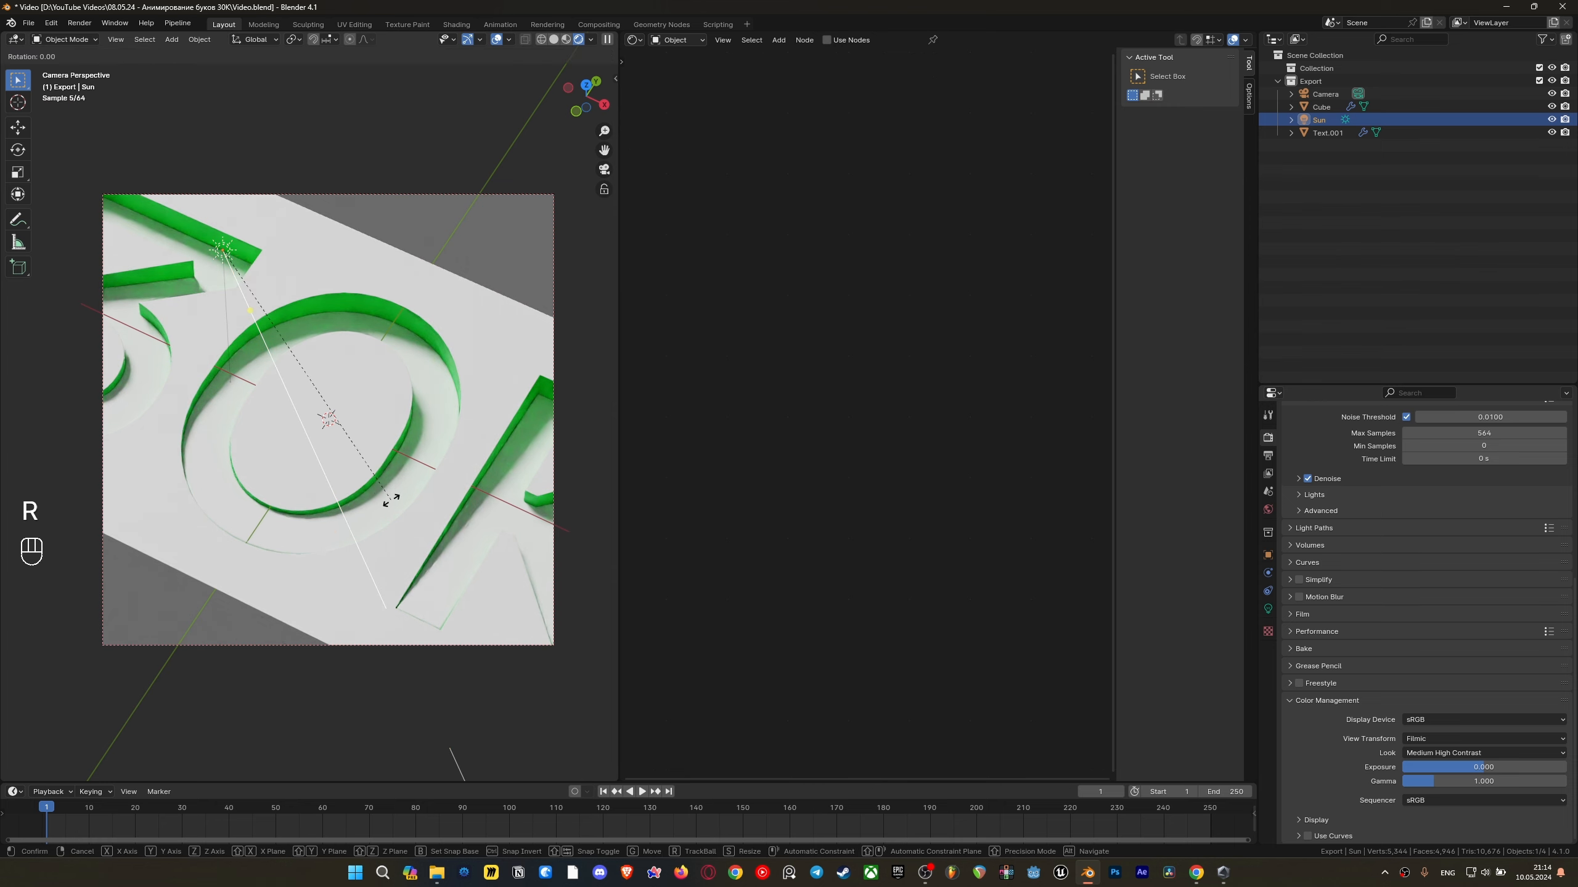
key("x")
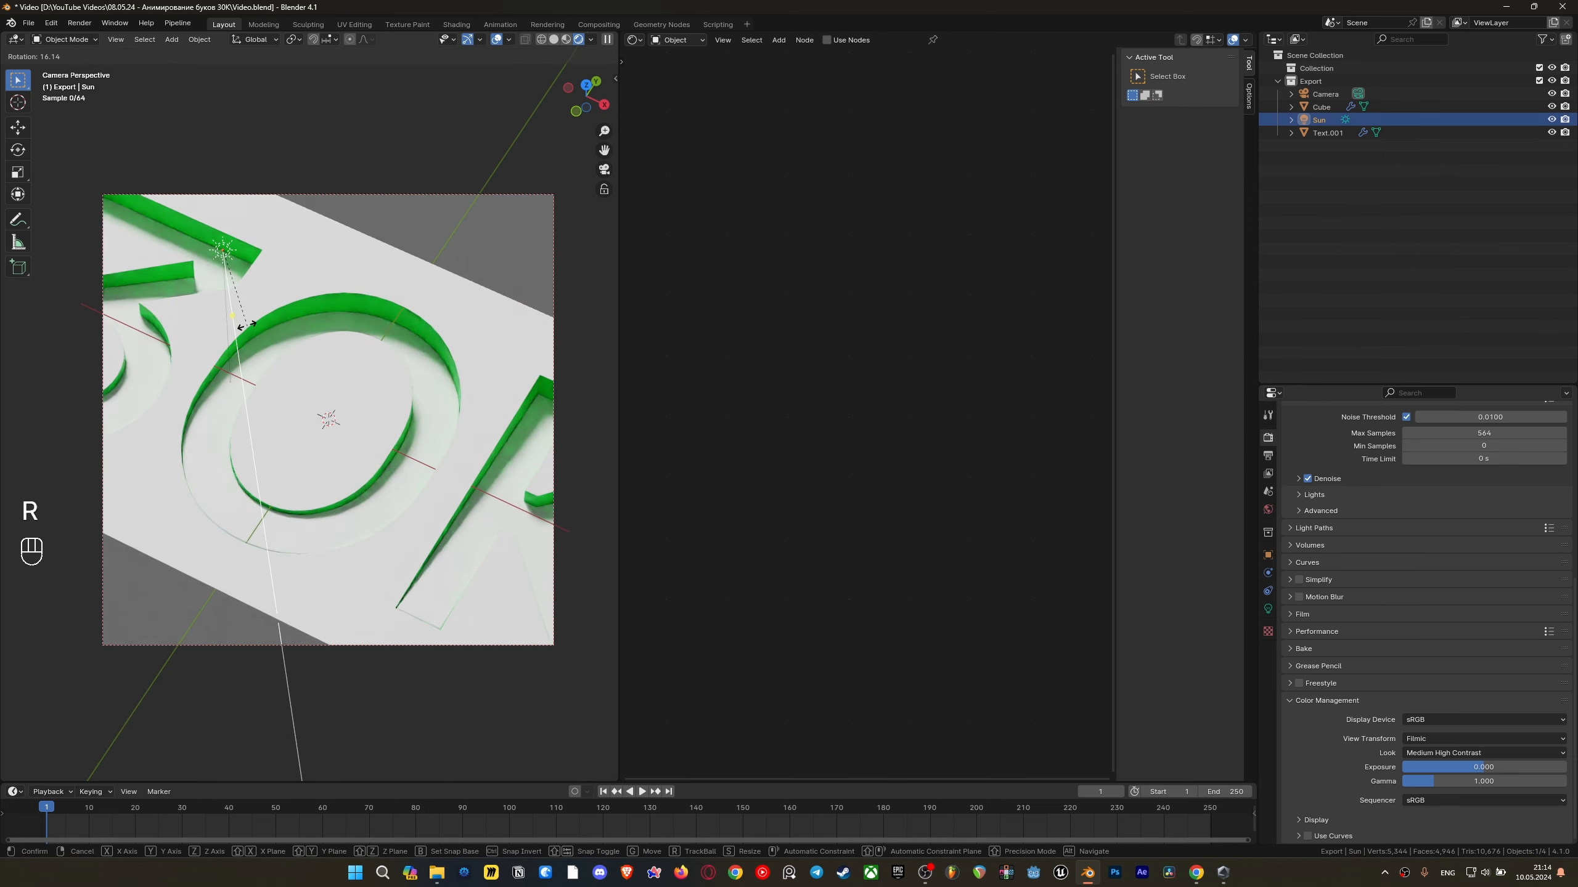
left_click(282, 218)
Reset the sun light's rotation to 0° on all three axes
middle_click_drag(282, 218, 431, 395)
key("n")
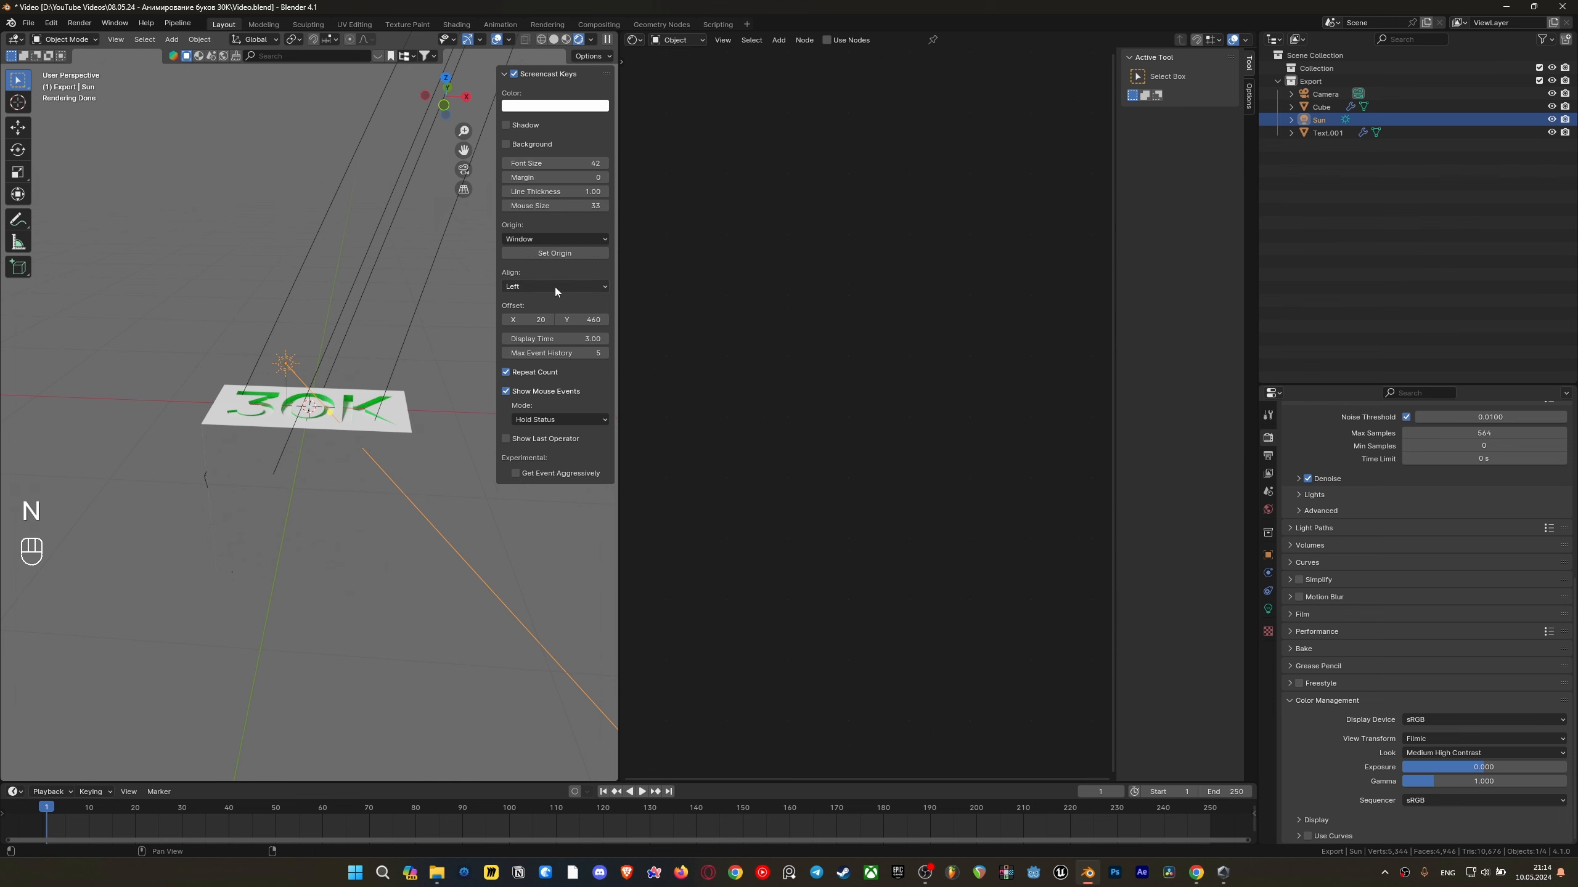
left_click(610, 86)
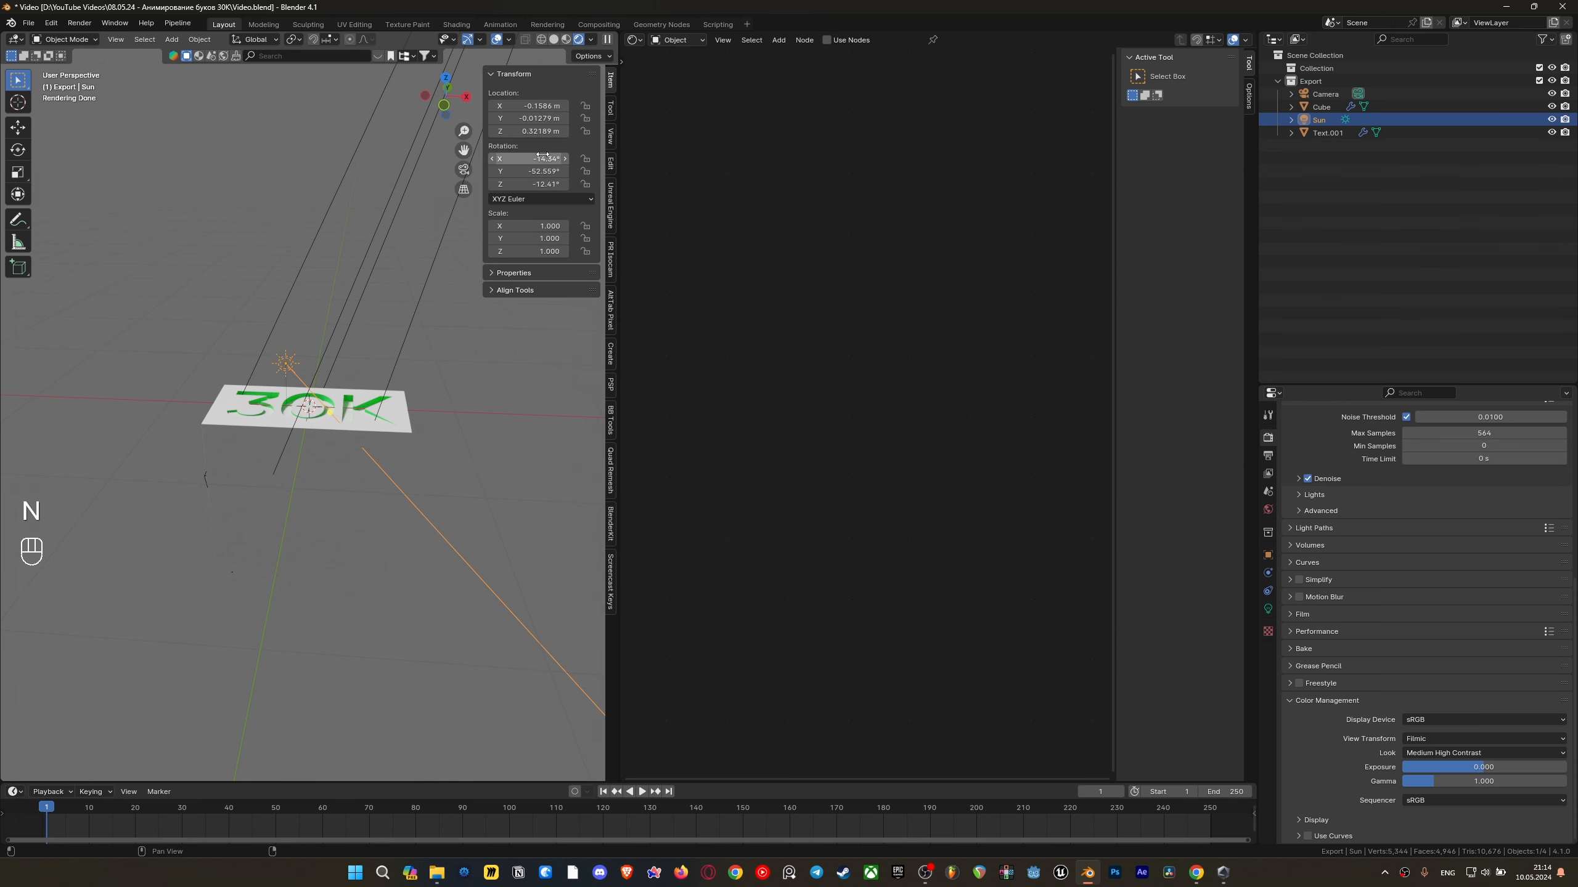
key("BackSpace")
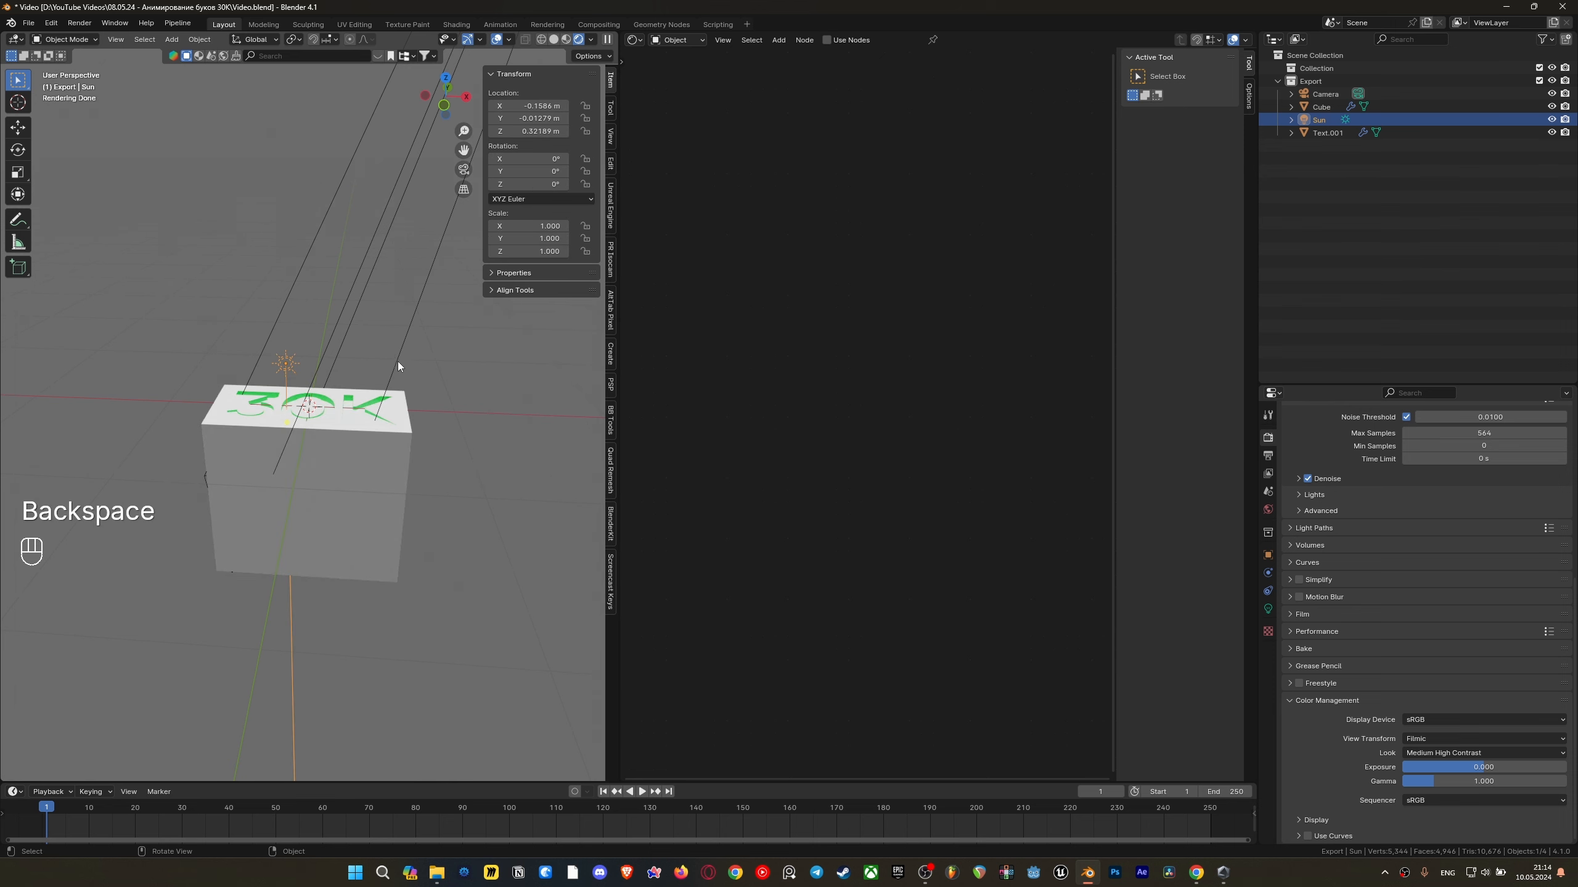
Return to the camera view and rotate the sun light about the global X axis to about 33.15°
key("grave")
left_click(322, 509)
key("r")
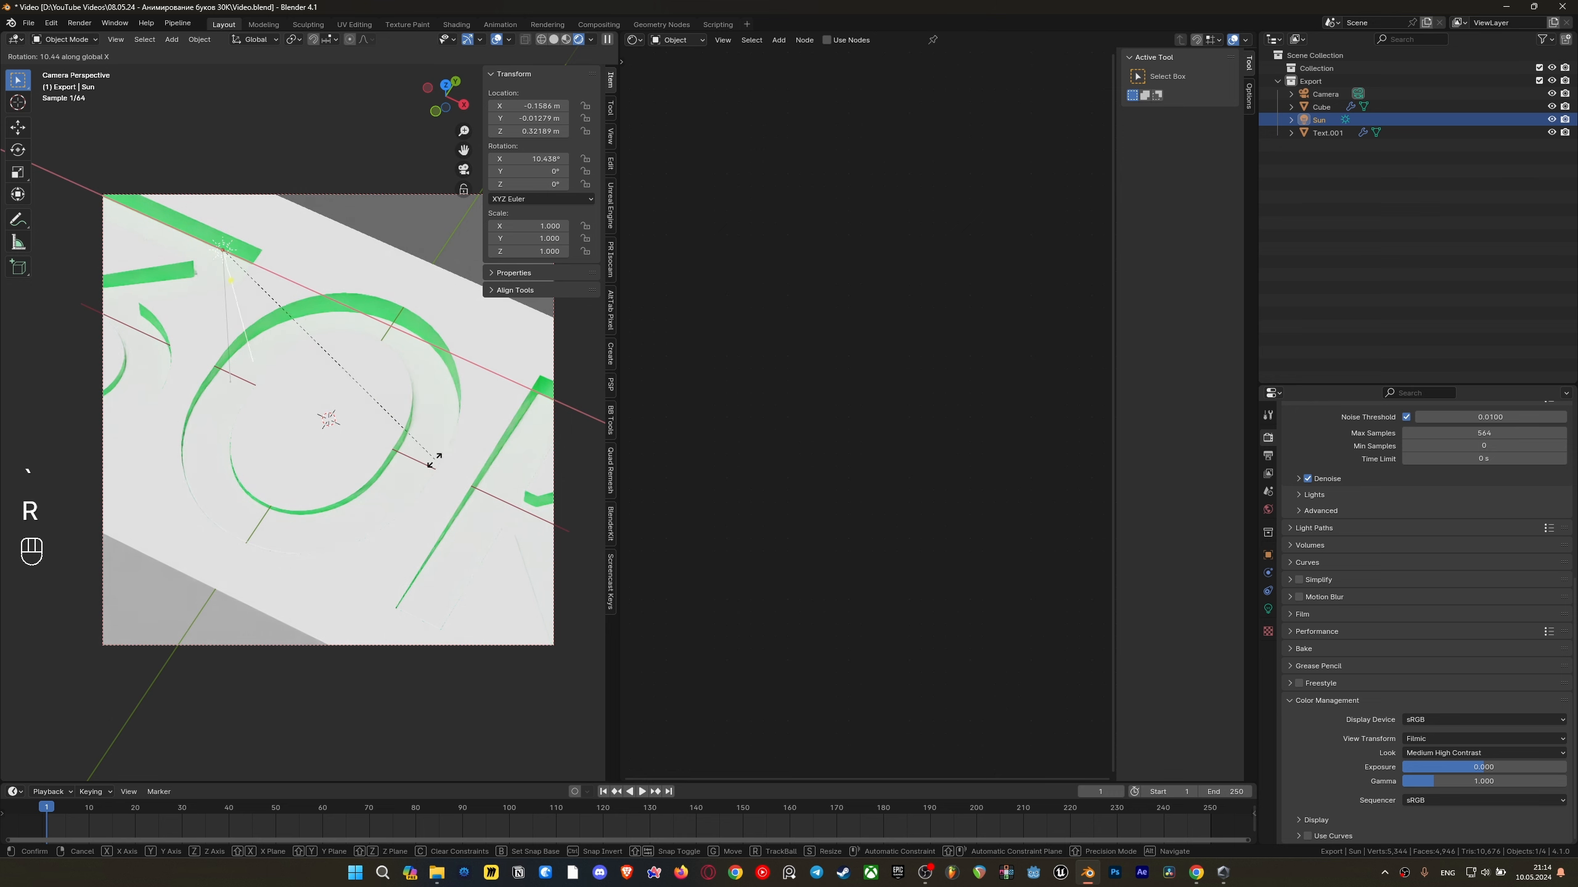
left_click(430, 262)
Turn the sun light about the Z axis to about -74.1° and adjust its tilt about its local X axis
key("r")
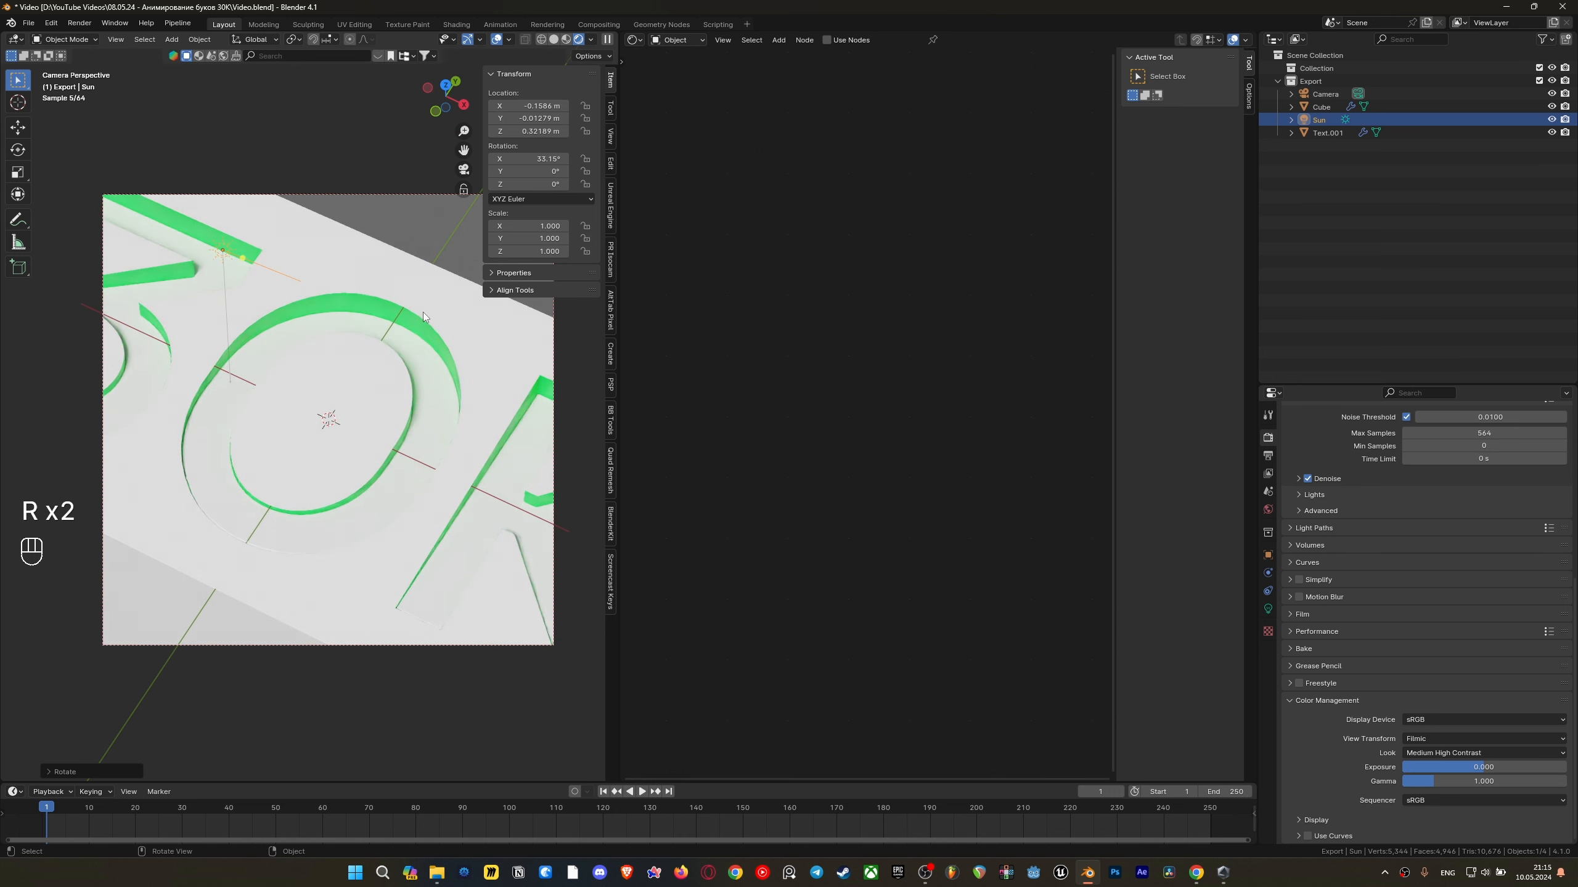
key("r")
key("r")
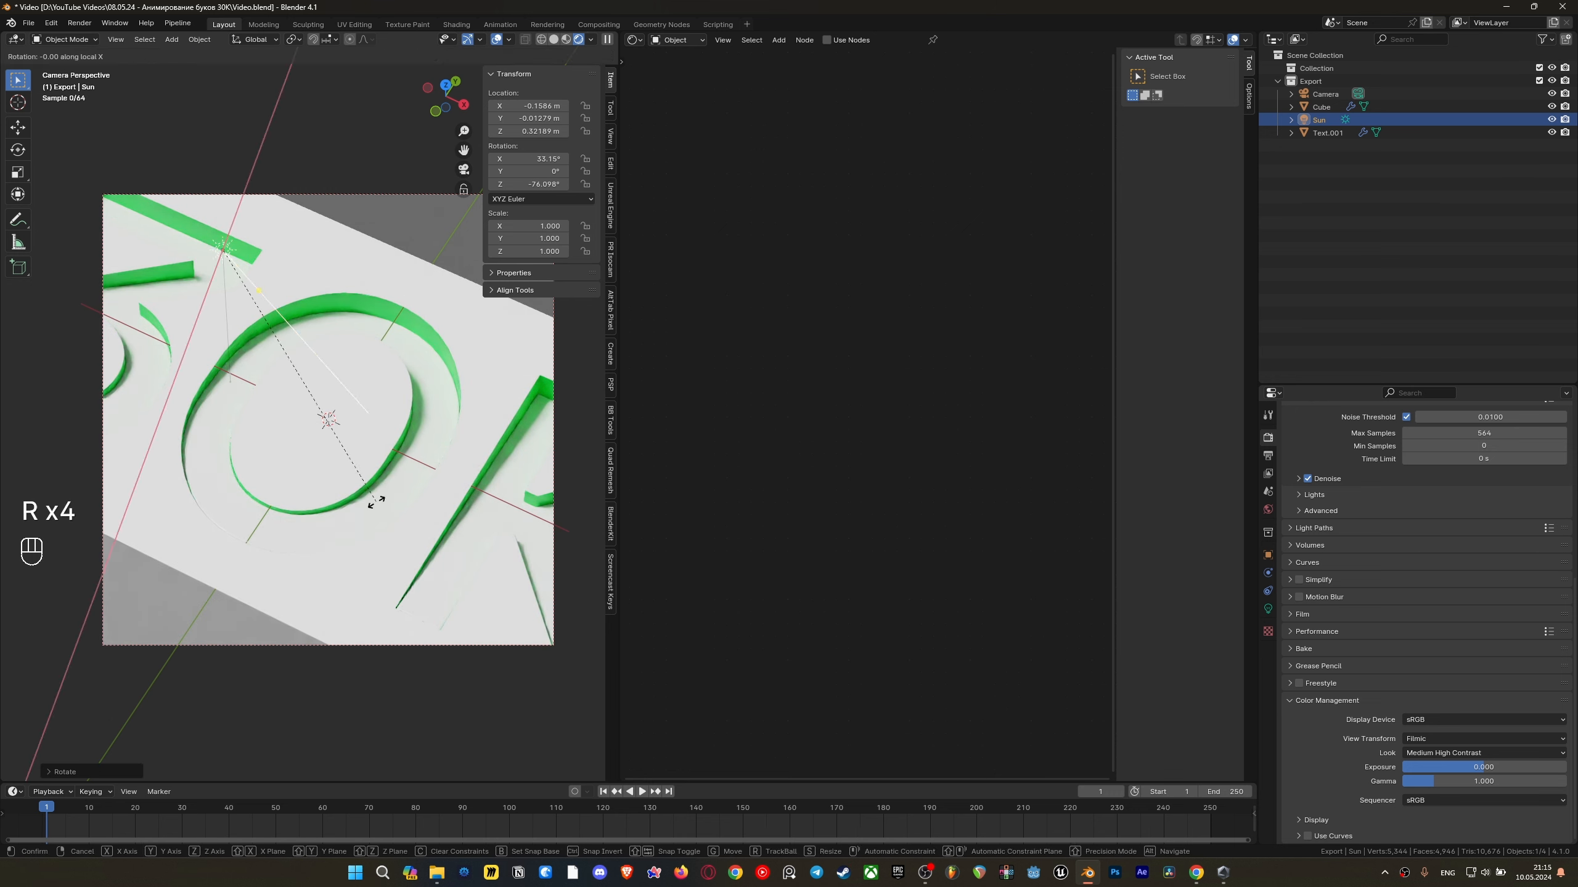
Rotate the Sun light about its local X axis to an X rotation of about 63.4°
left_click(424, 361)
middle_click_drag(274, 499, 314, 440, "shift")
scroll(314, 460, "up", 3)
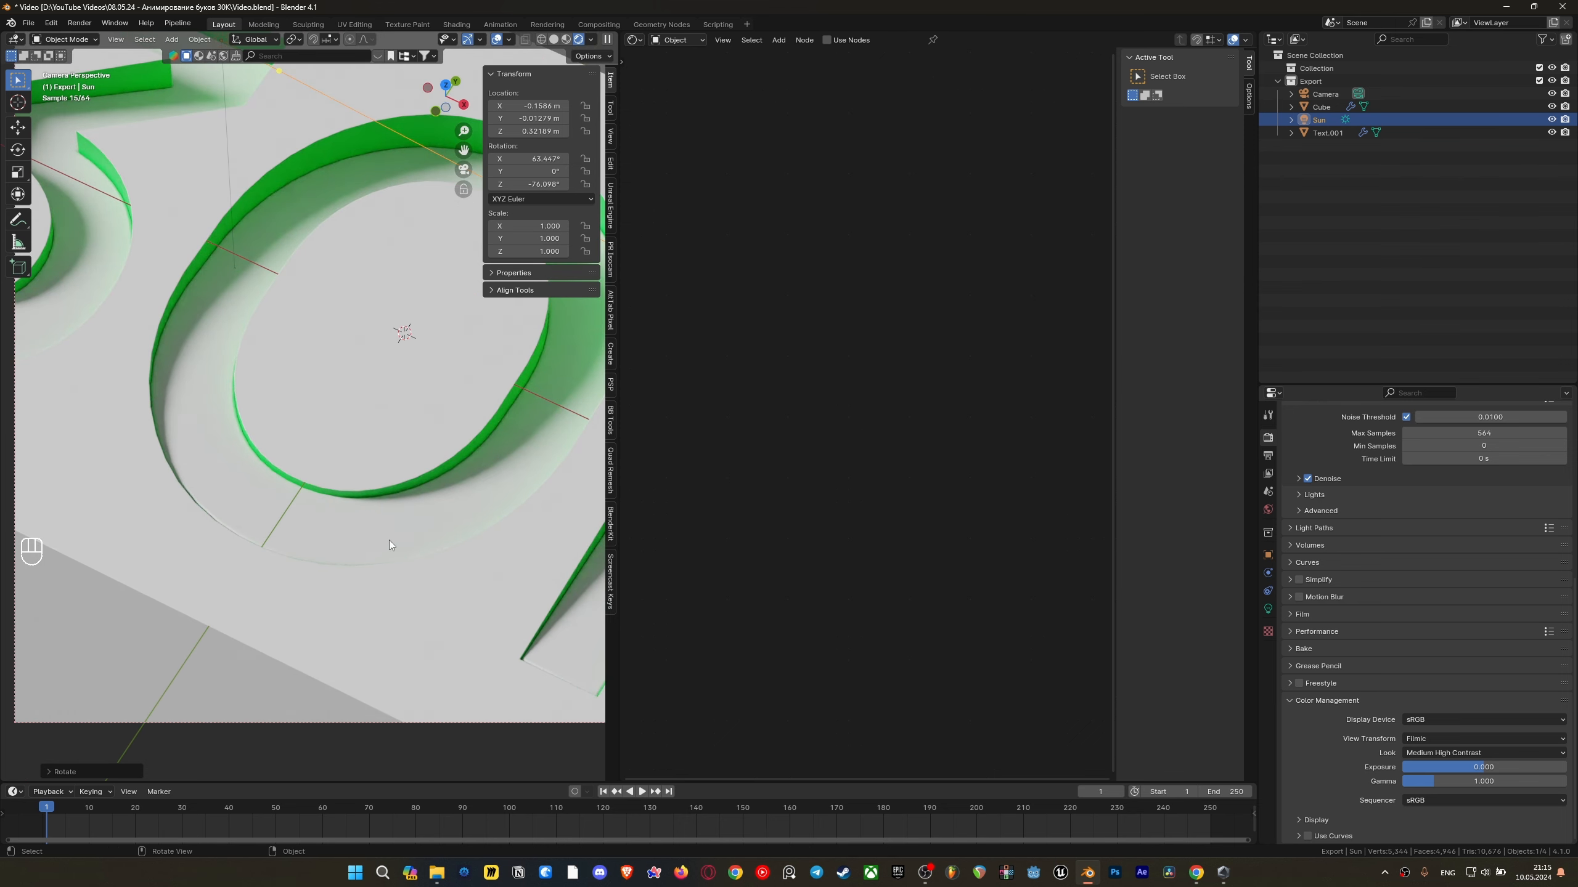
scroll(388, 544, "down", 4)
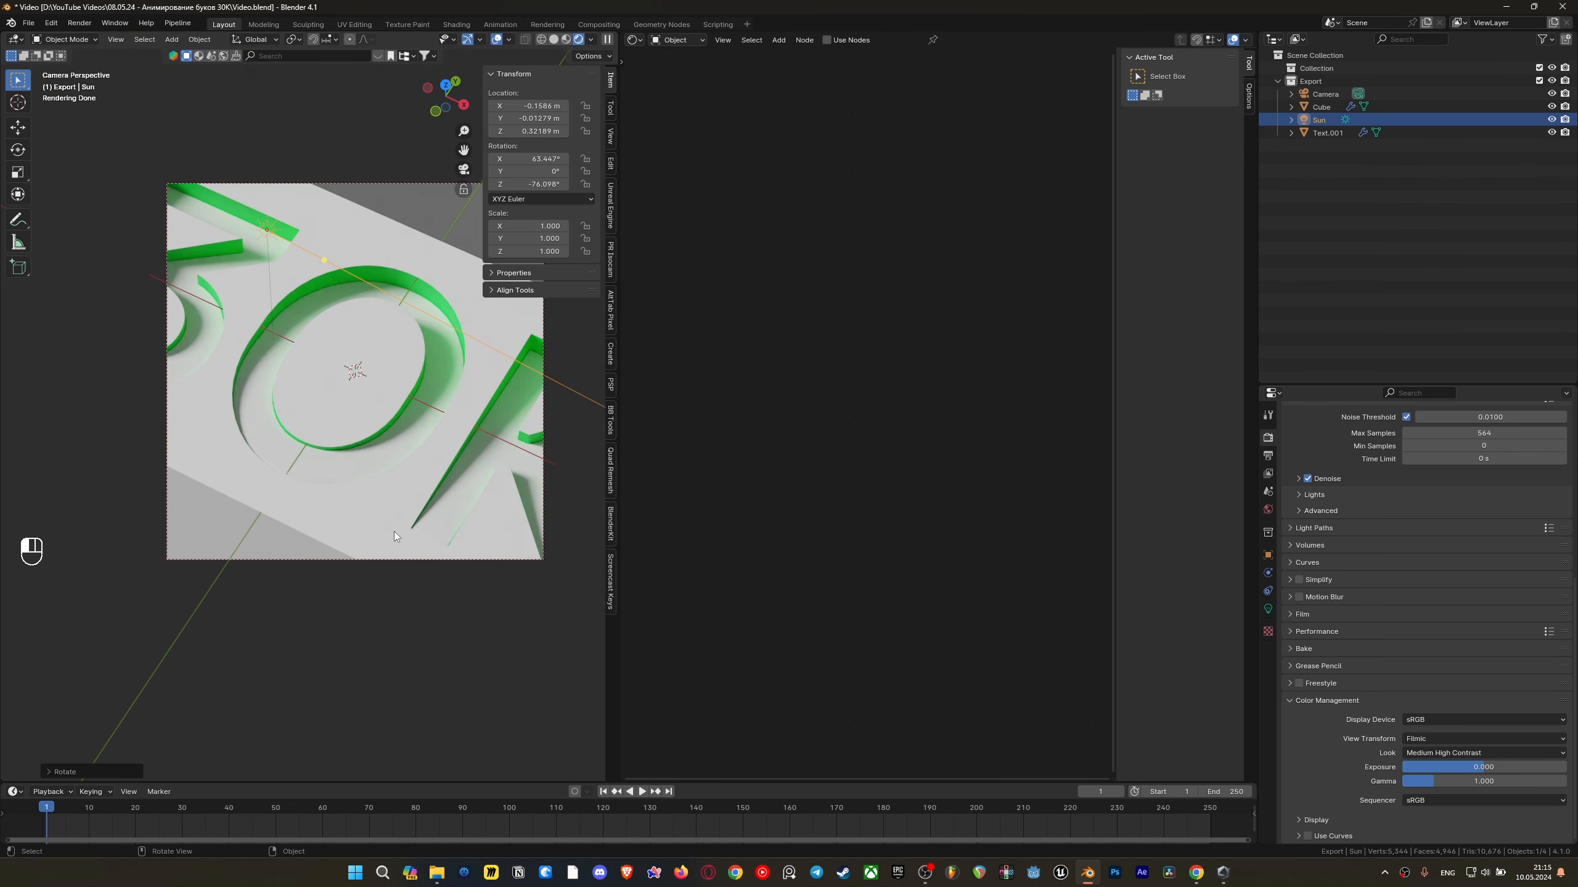
middle_click_drag(394, 531, 340, 570, "shift")
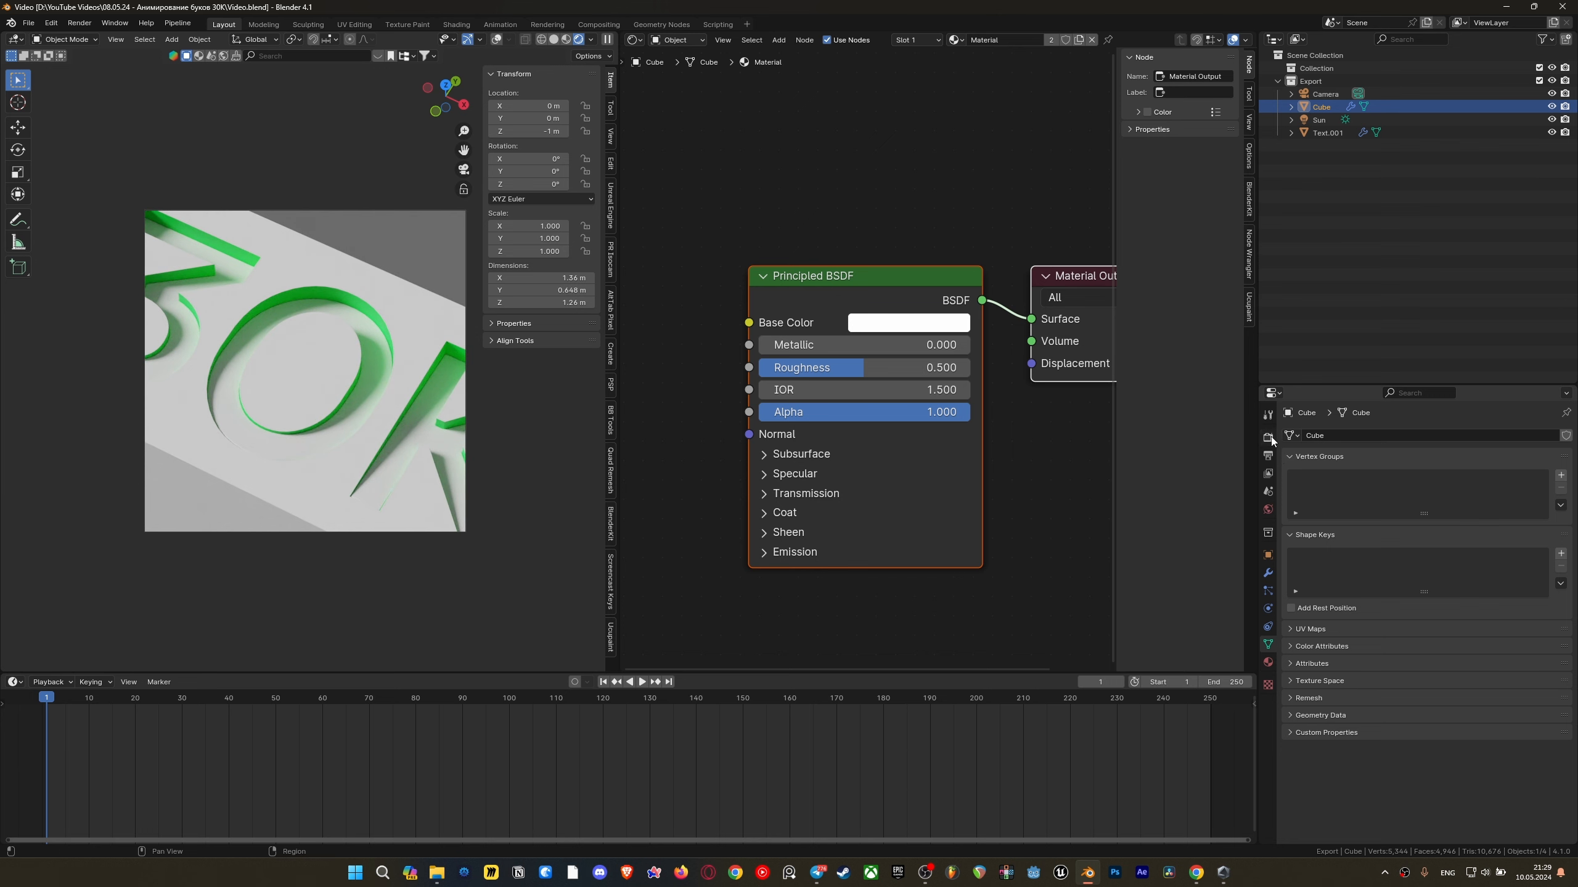
Set the output frame rate to 60 fps and the end frame to 560, and save the file
scroll(1395, 557, "up", 8)
scroll(1453, 593, "down", 1)
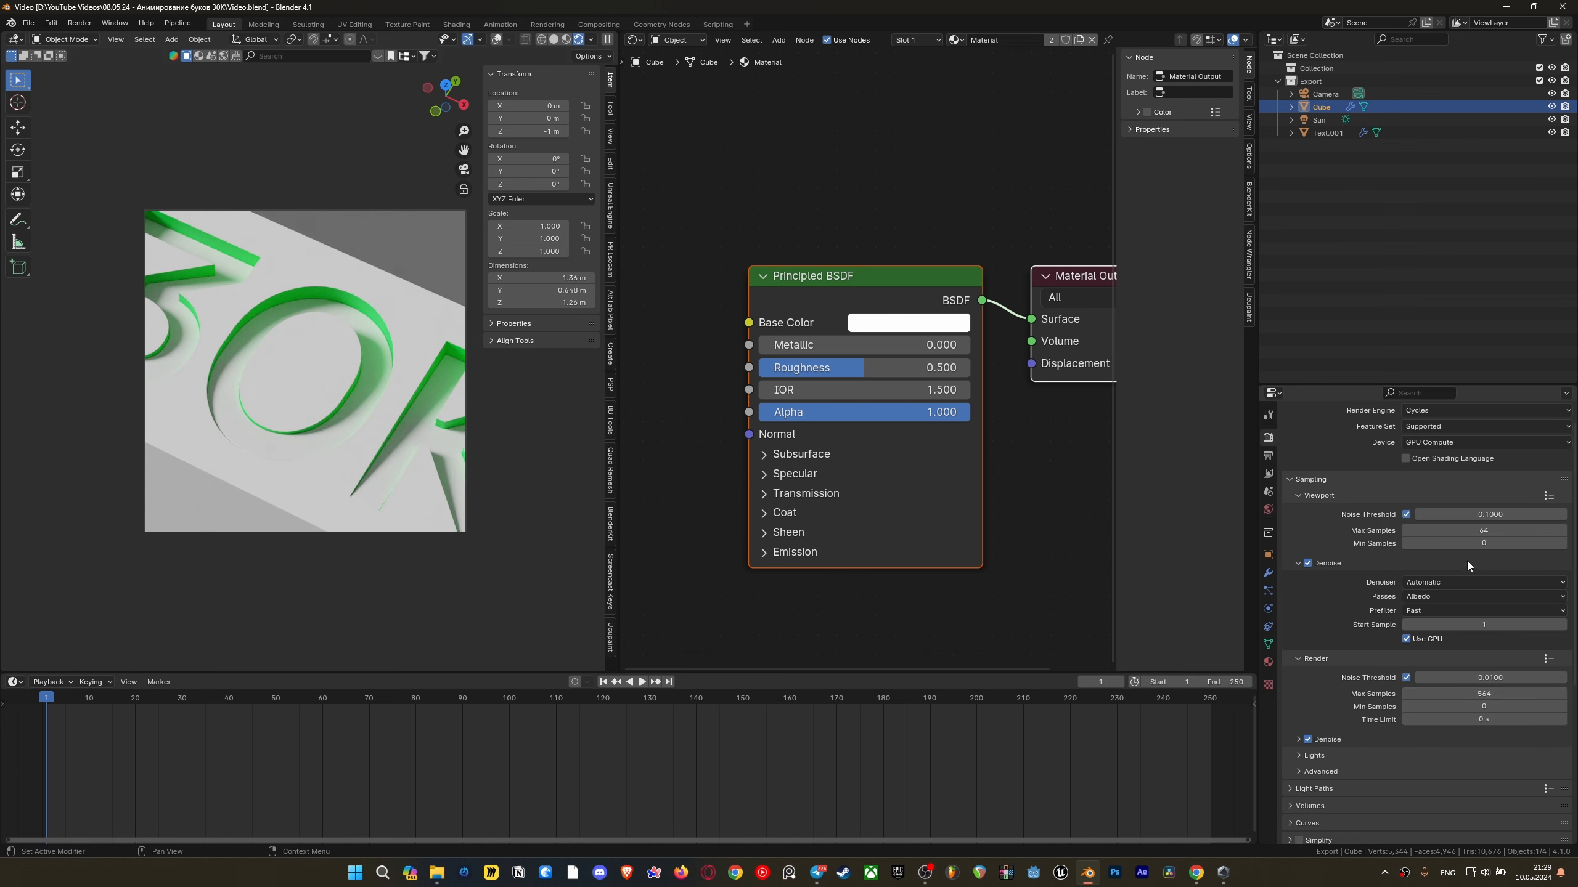
scroll(1391, 522, "up", 1)
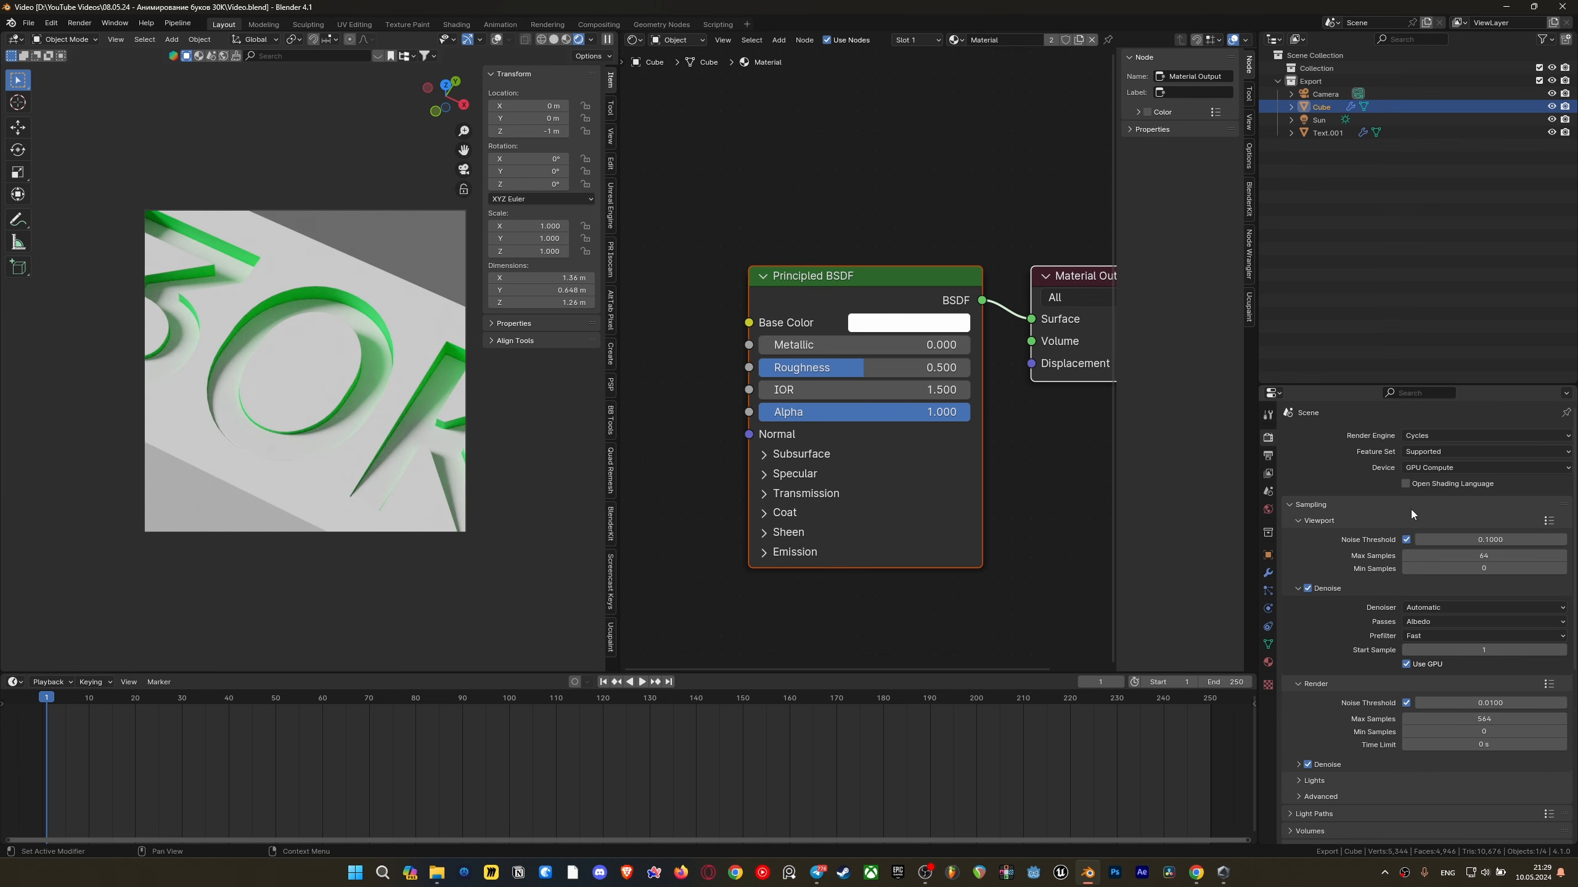
left_click(1269, 456)
left_click(1414, 554)
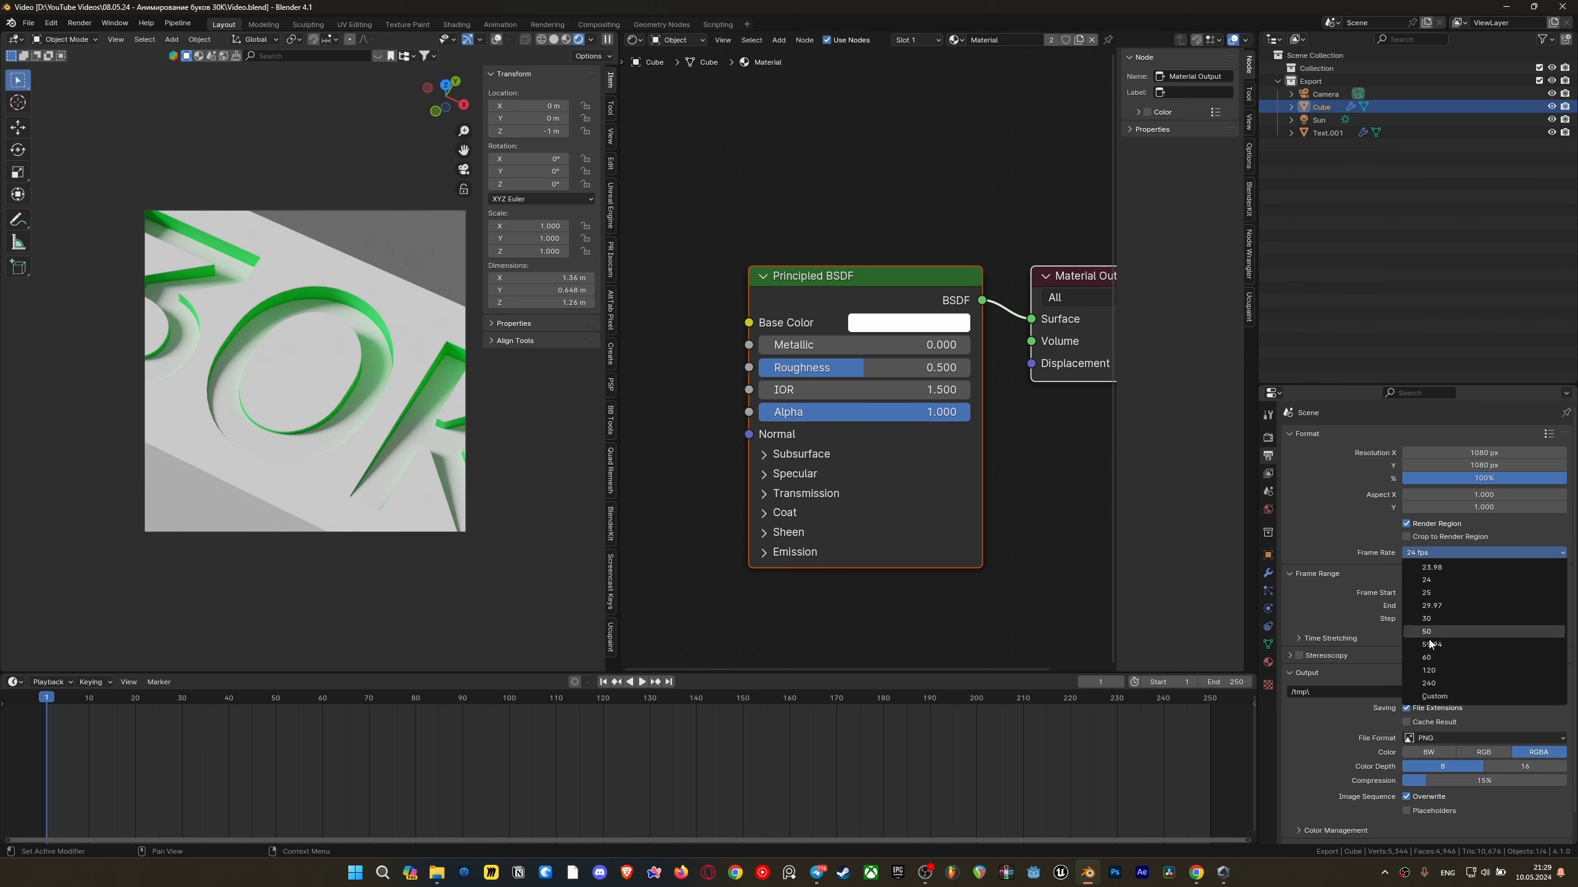
left_click(1426, 658)
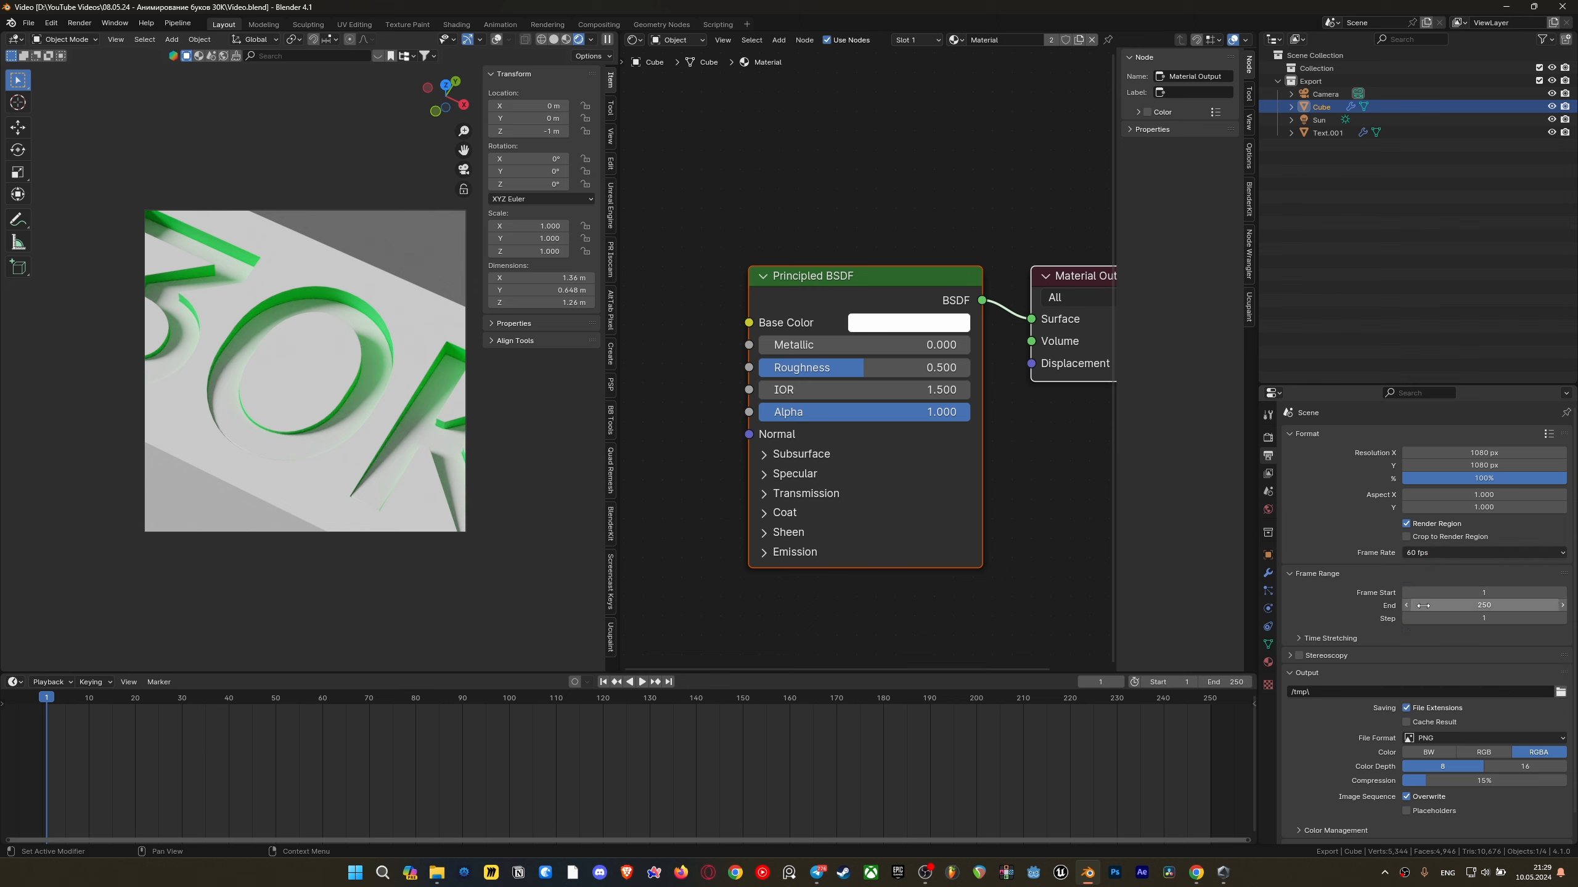
left_click(1443, 606)
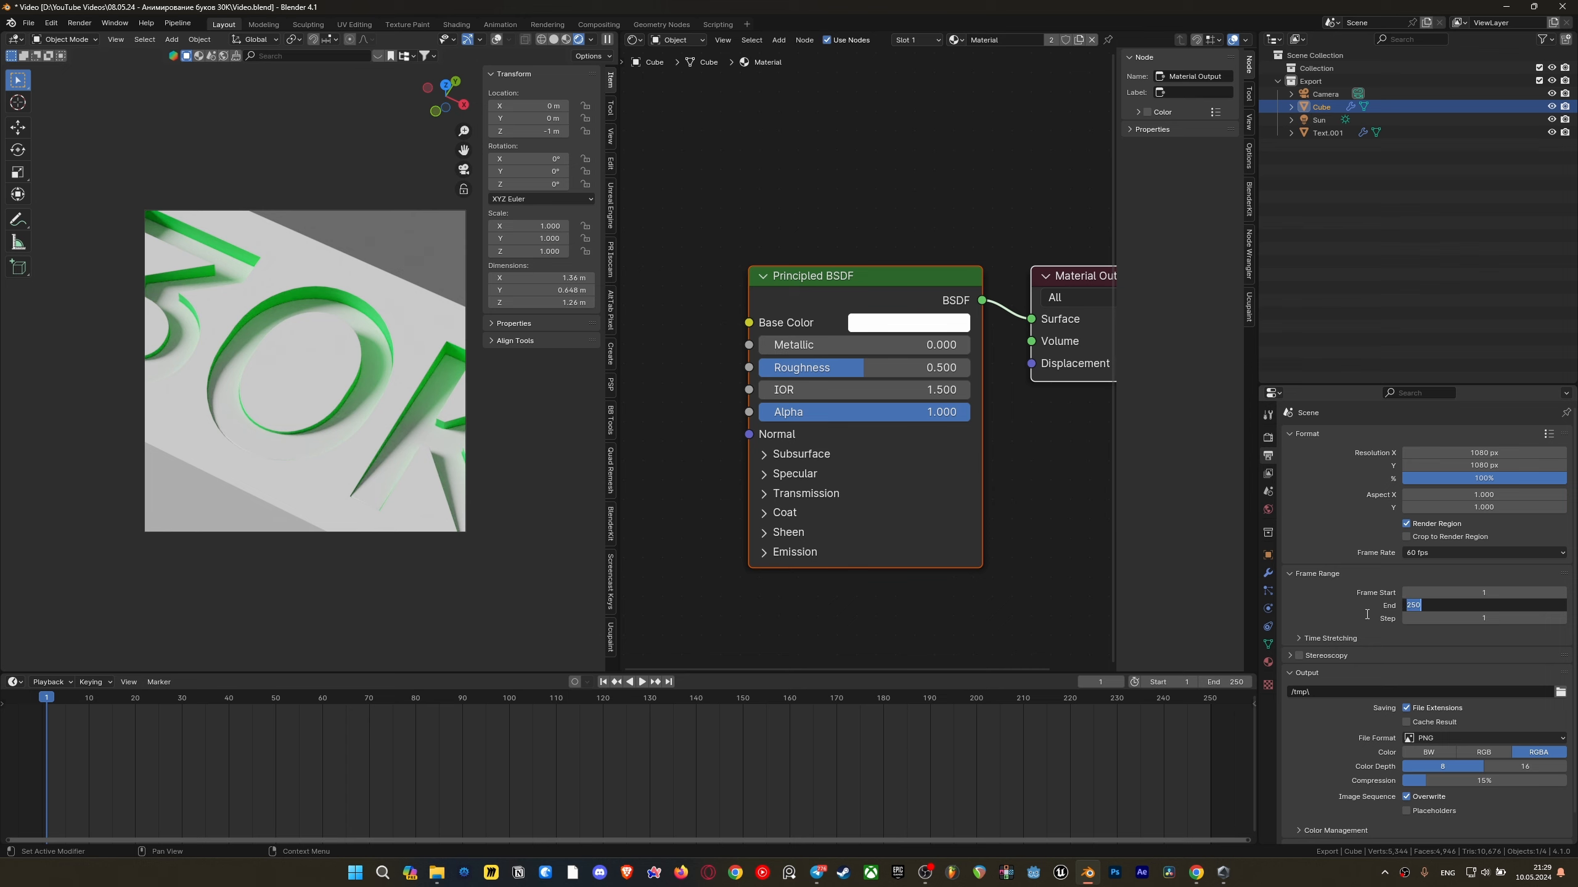
key("Return")
key("ctrl+s")
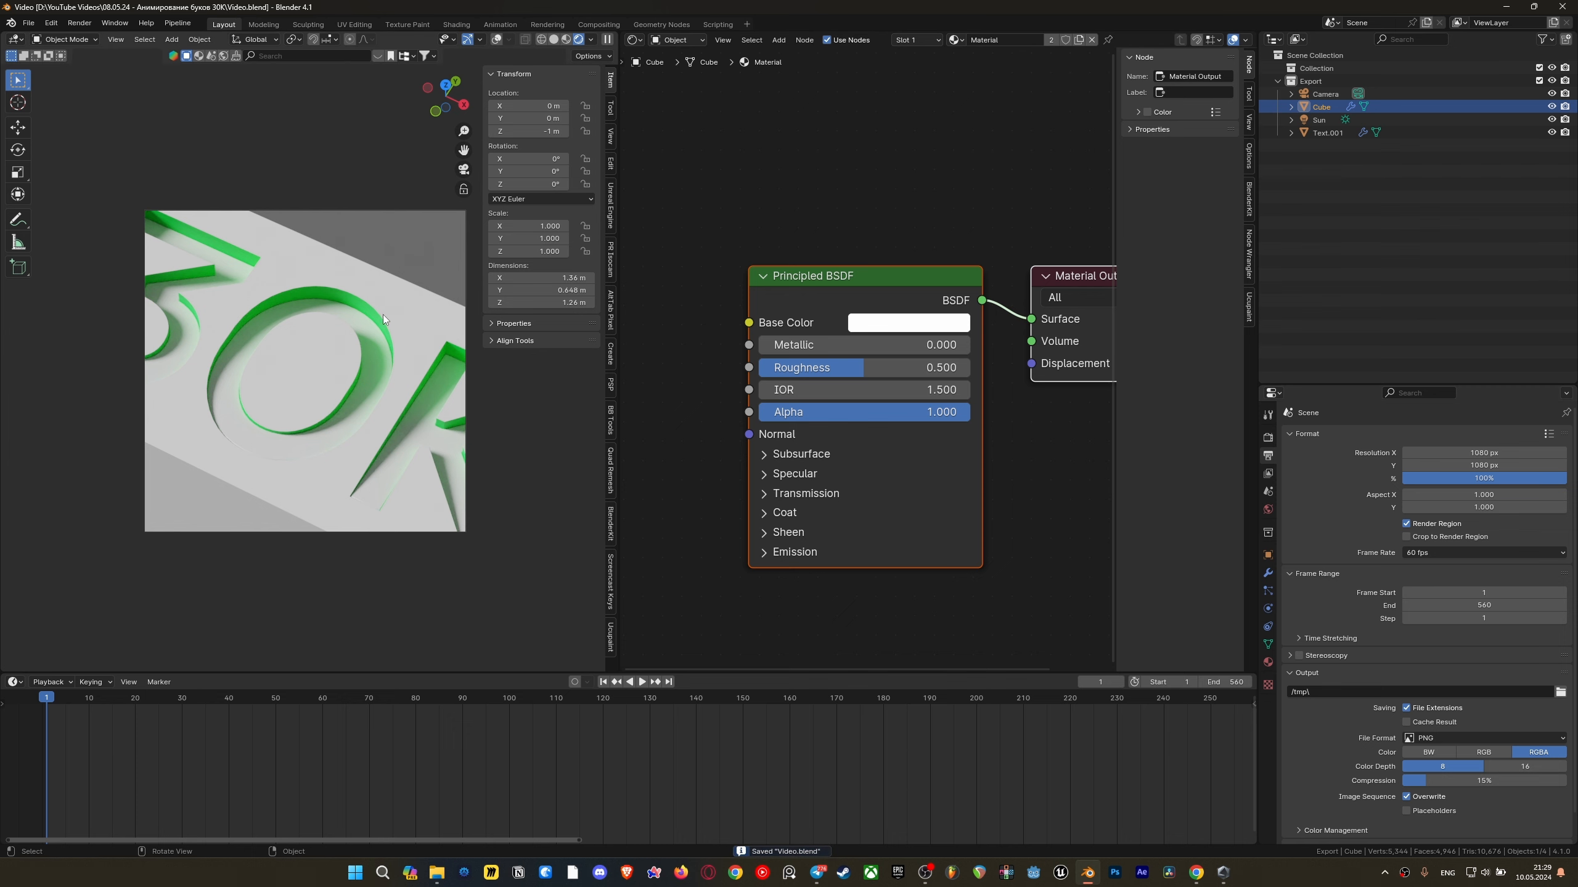
Select the Text.001 object outside the camera view and make the timeline area taller
middle_click_drag(358, 379, 363, 425)
key("ctrl+s")
left_click(1327, 133)
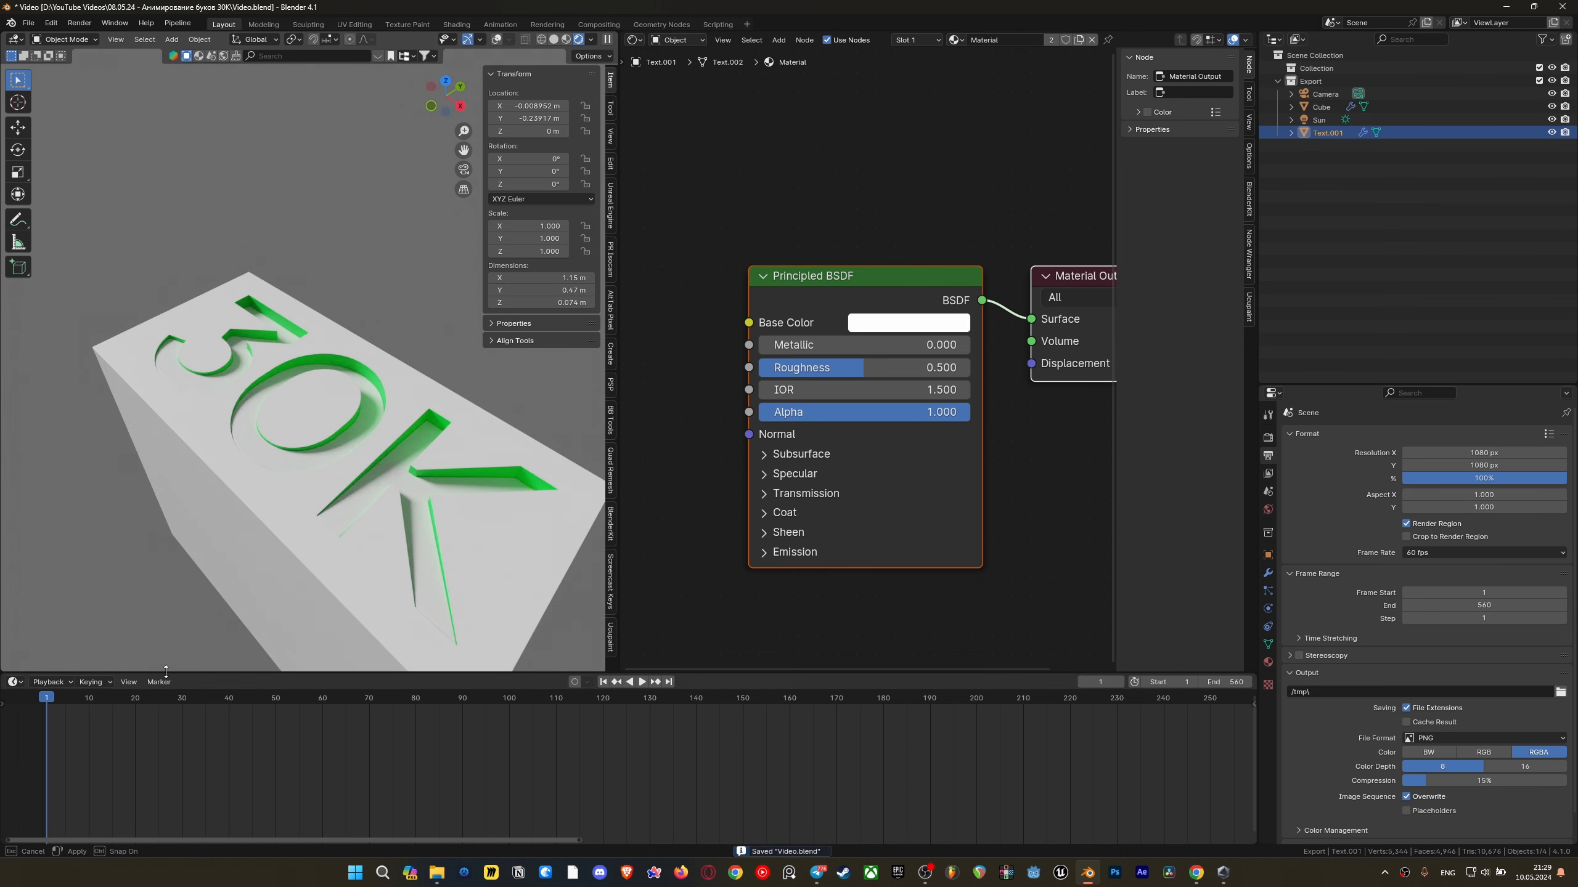
left_click_drag(141, 673, 142, 622)
scroll(395, 416, "up", 3)
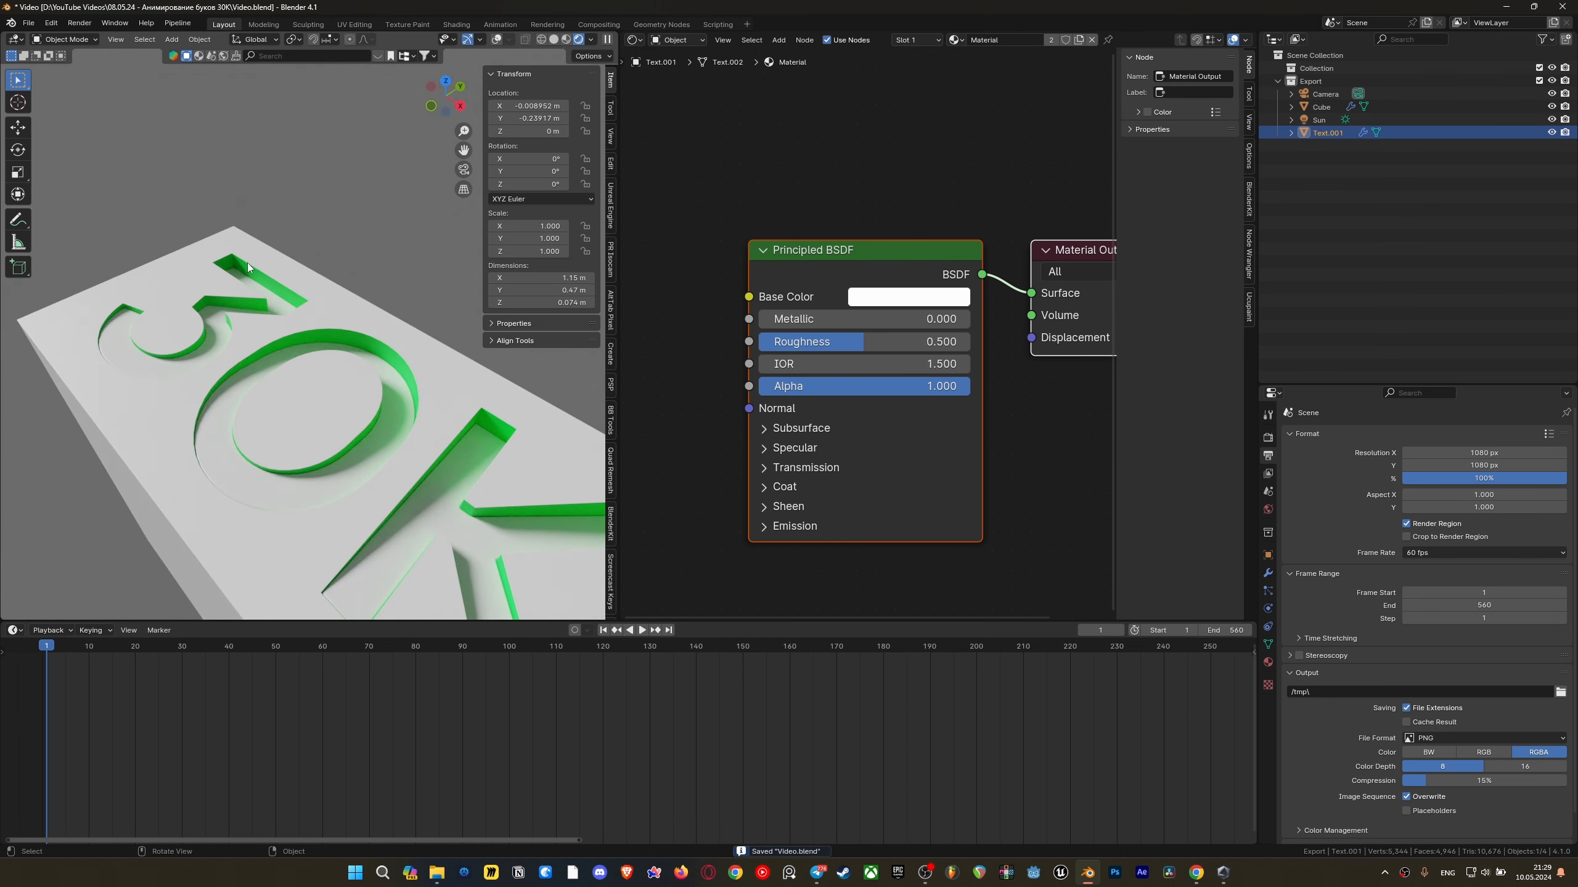
middle_click_drag(374, 451, 308, 332)
scroll(311, 332, "up", 2)
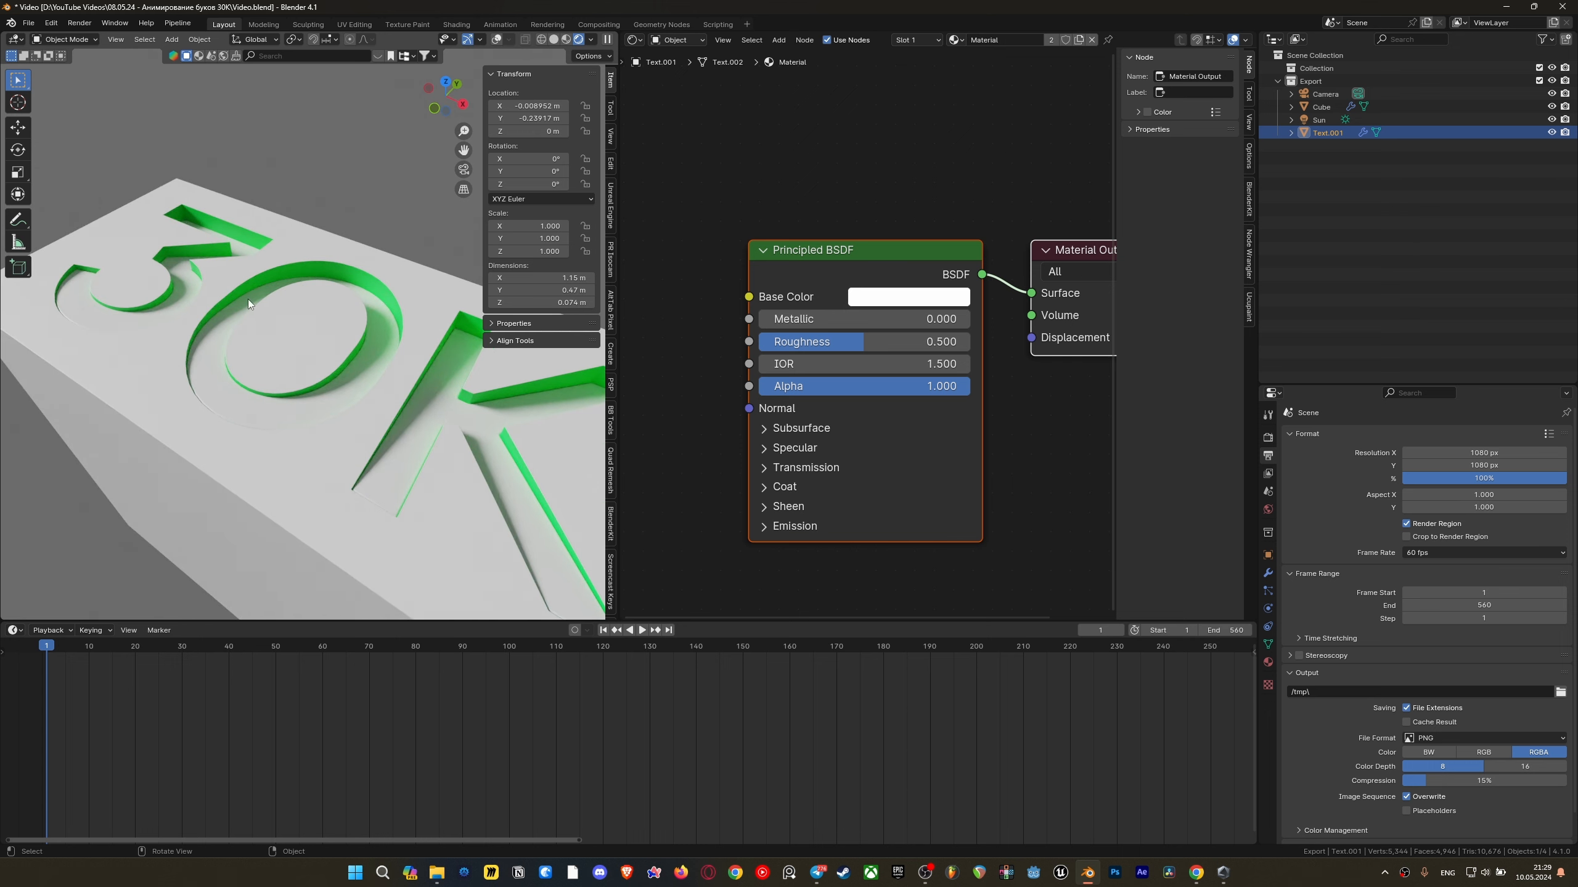
scroll(328, 281, "up", 1)
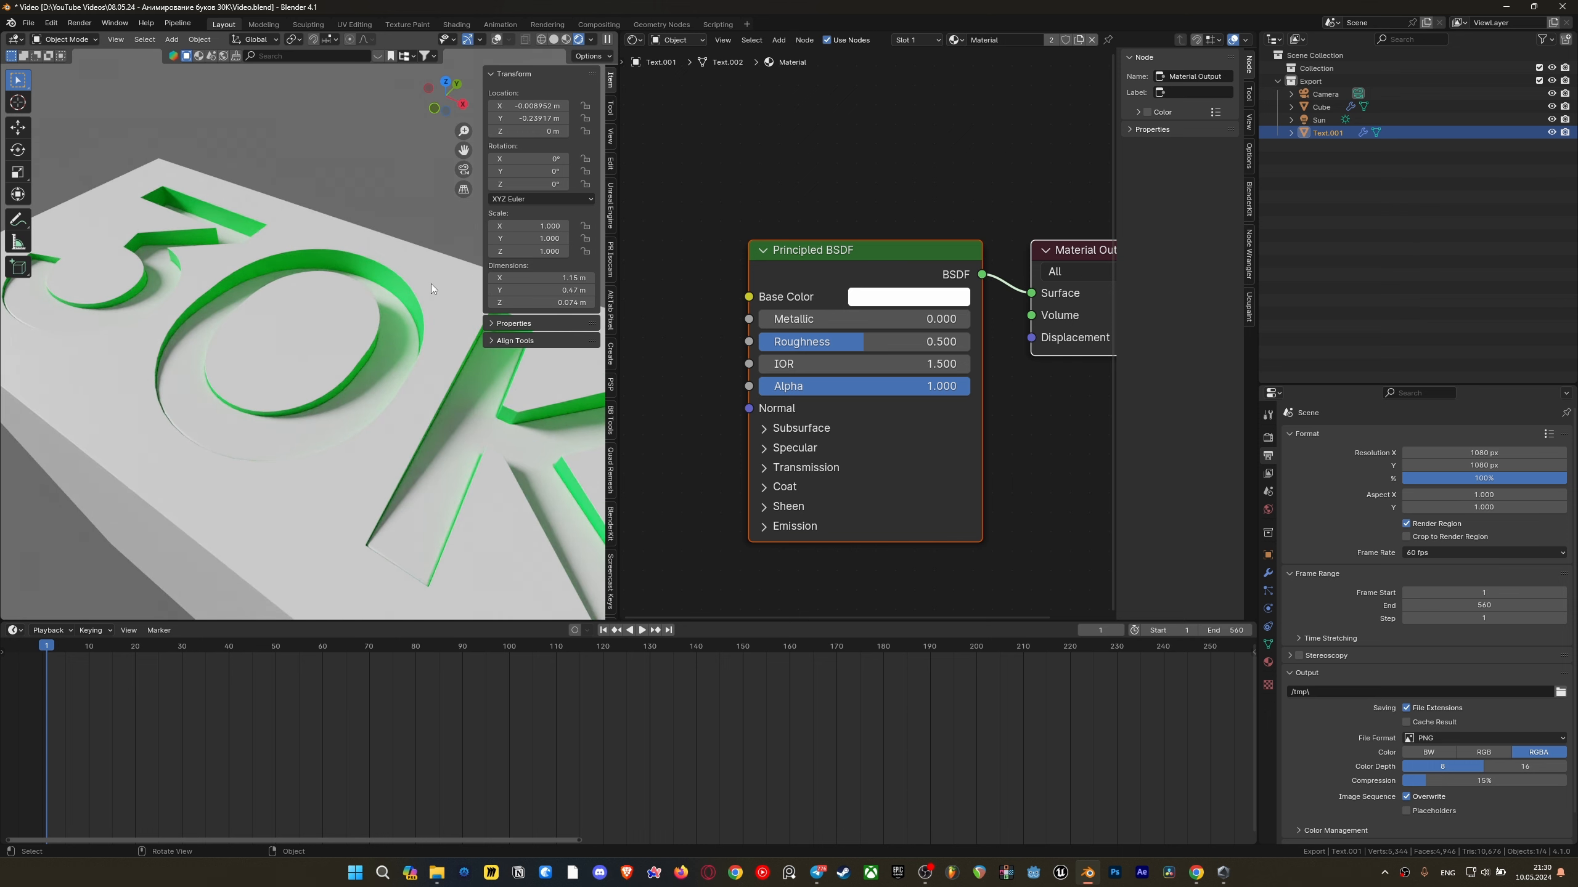
Switch the viewport to solid shading with overlays shown, and save the file
key("z")
key("ctrl+s")
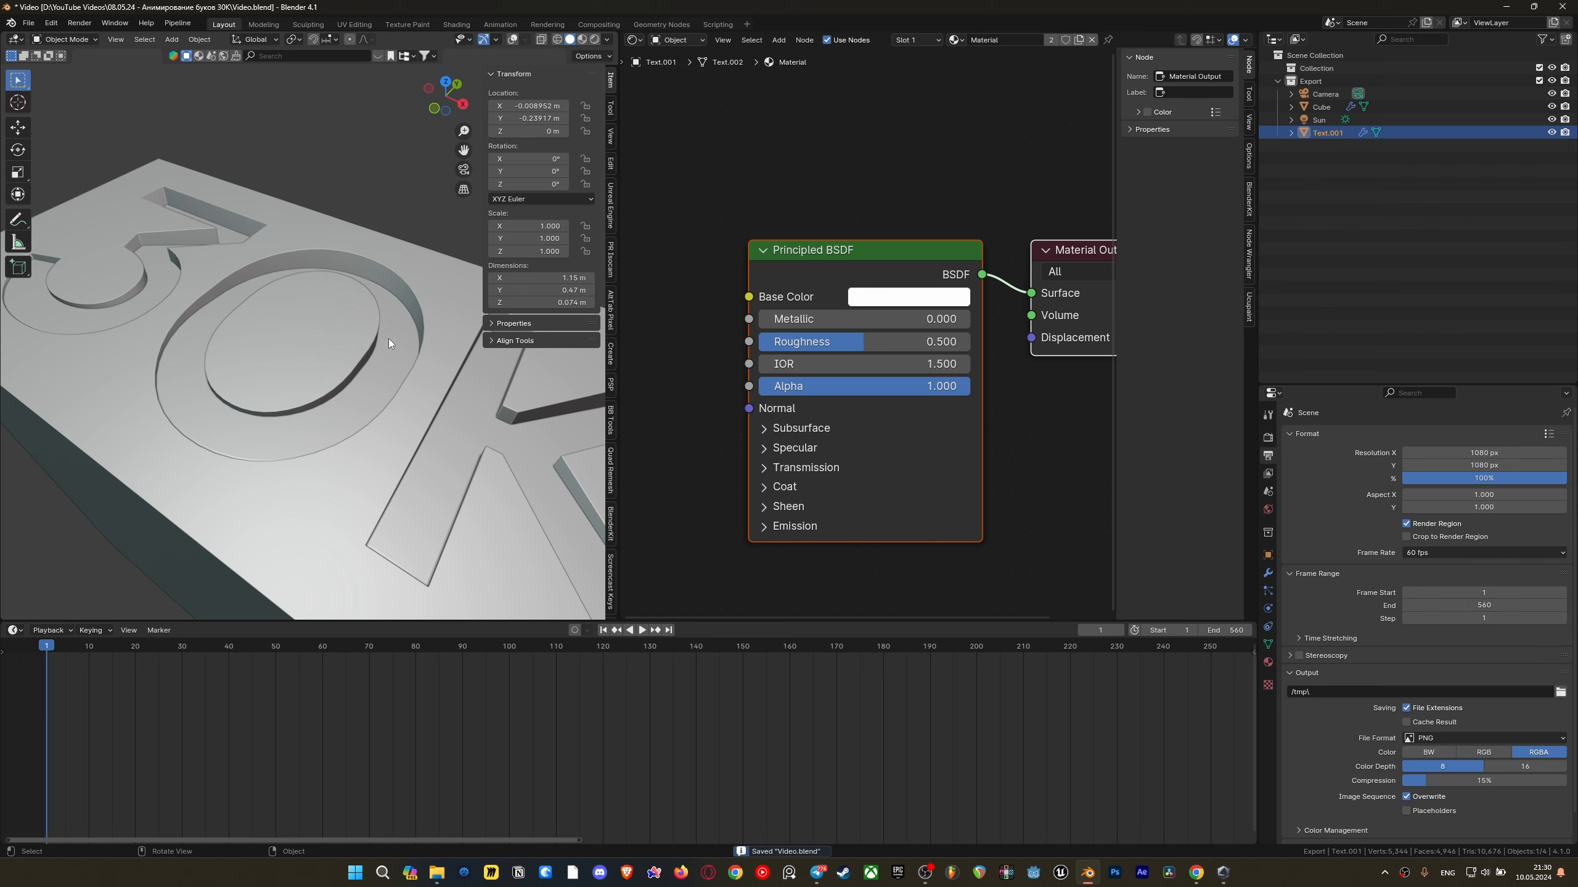
left_click(511, 40)
middle_click_drag(377, 340, 370, 251)
Insert a keyframe for the Key 1 shape key value of 0.000 at frame 1
left_click(1268, 644)
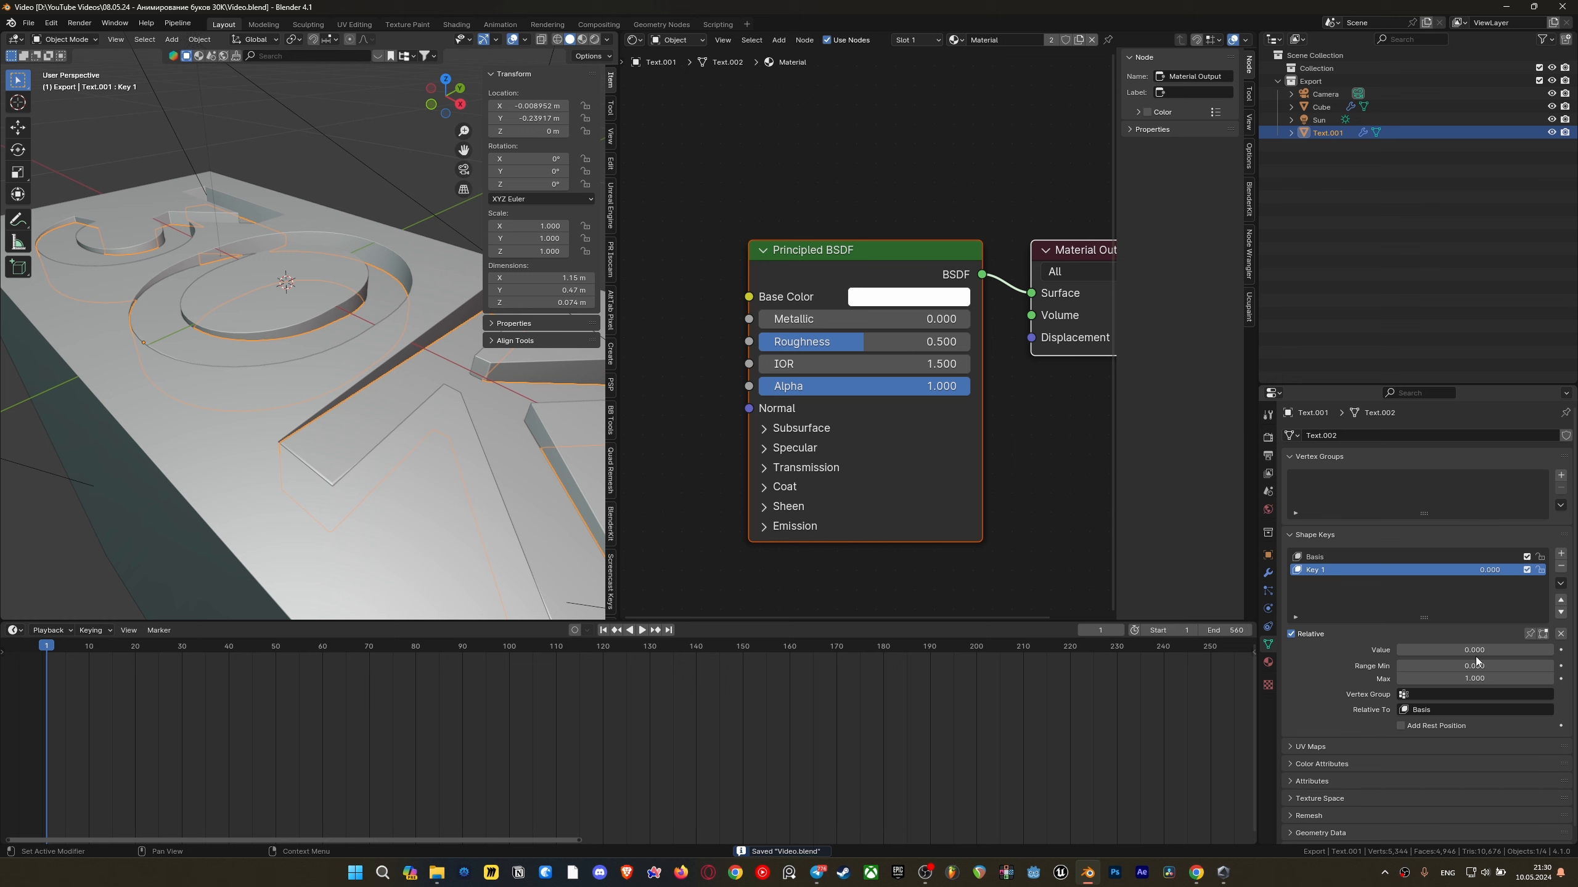
right_click(1439, 649)
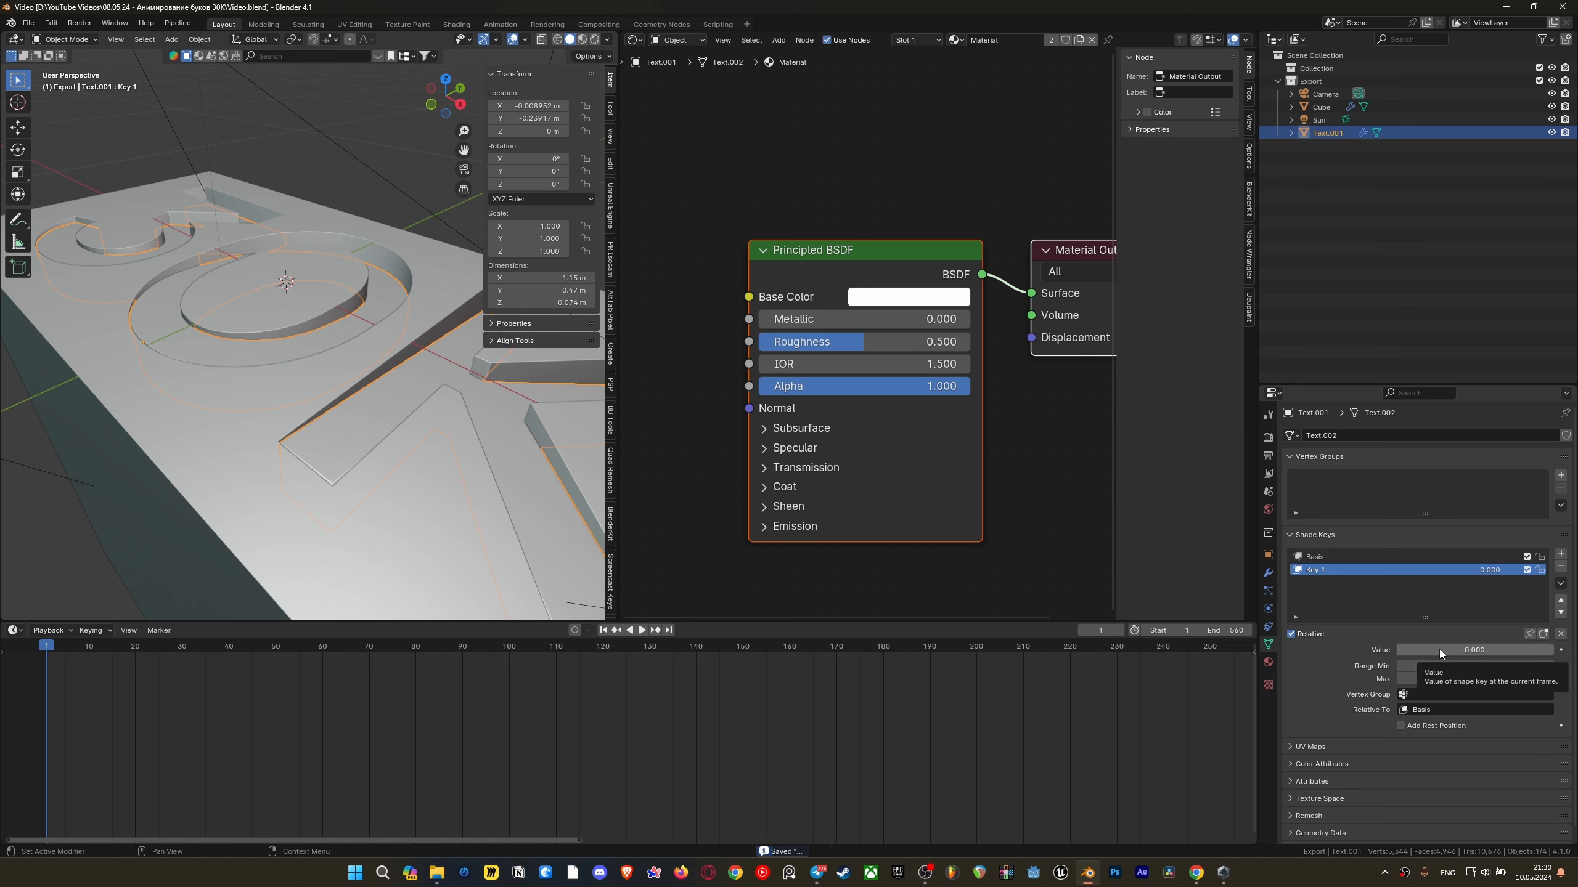
left_click(1439, 649)
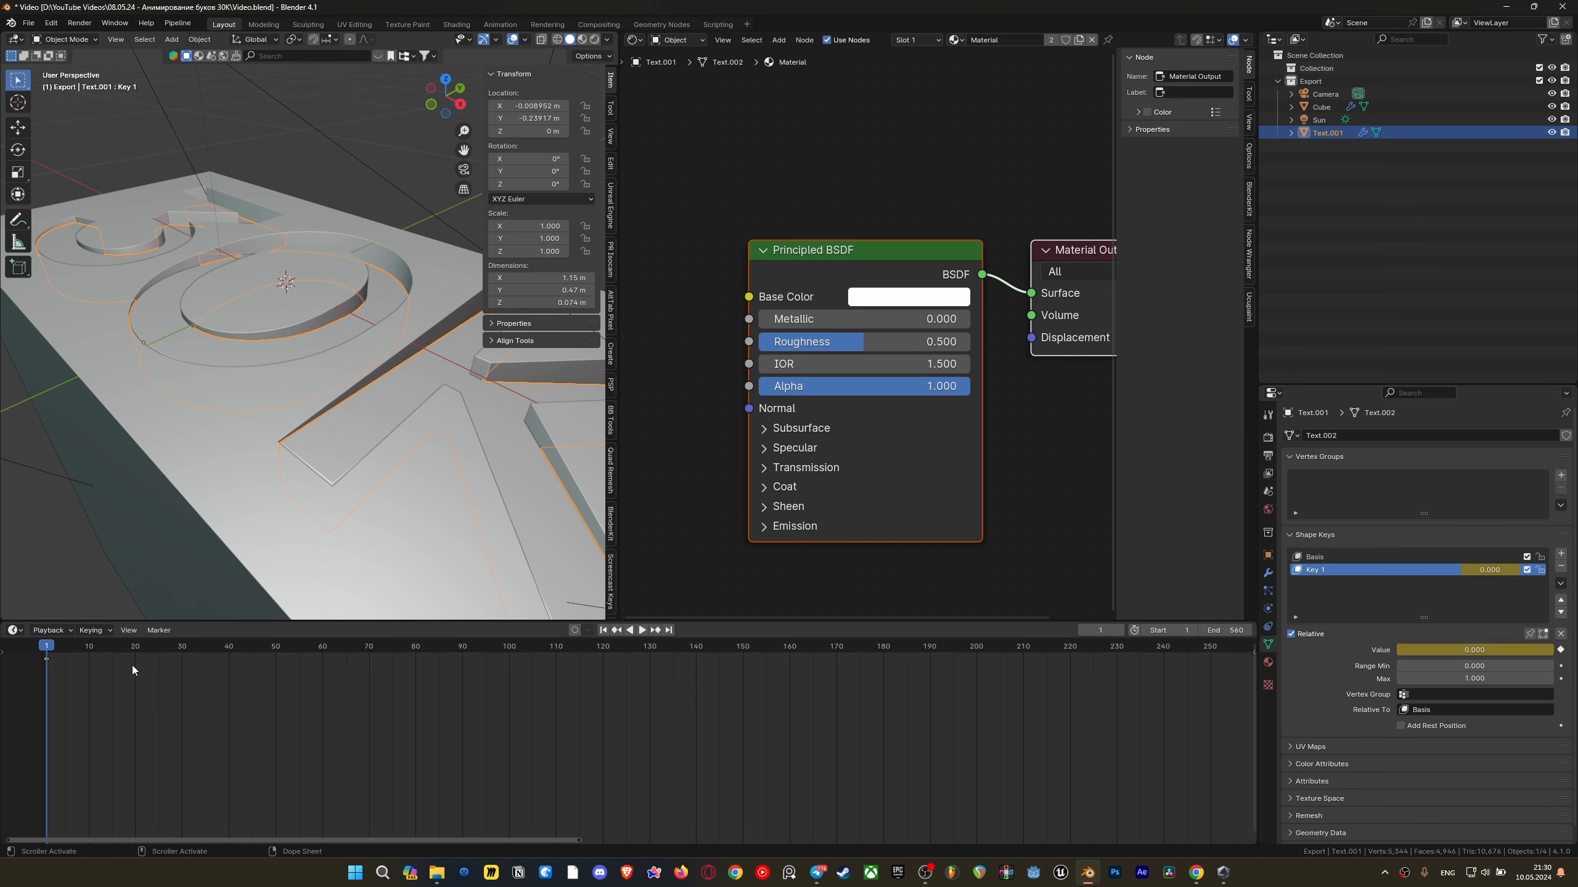
Set the Key 1 shape key value to 1.000 at frame 100 and insert a keyframe
left_click_drag(236, 652, 510, 658)
left_click_drag(1488, 651, 1556, 650)
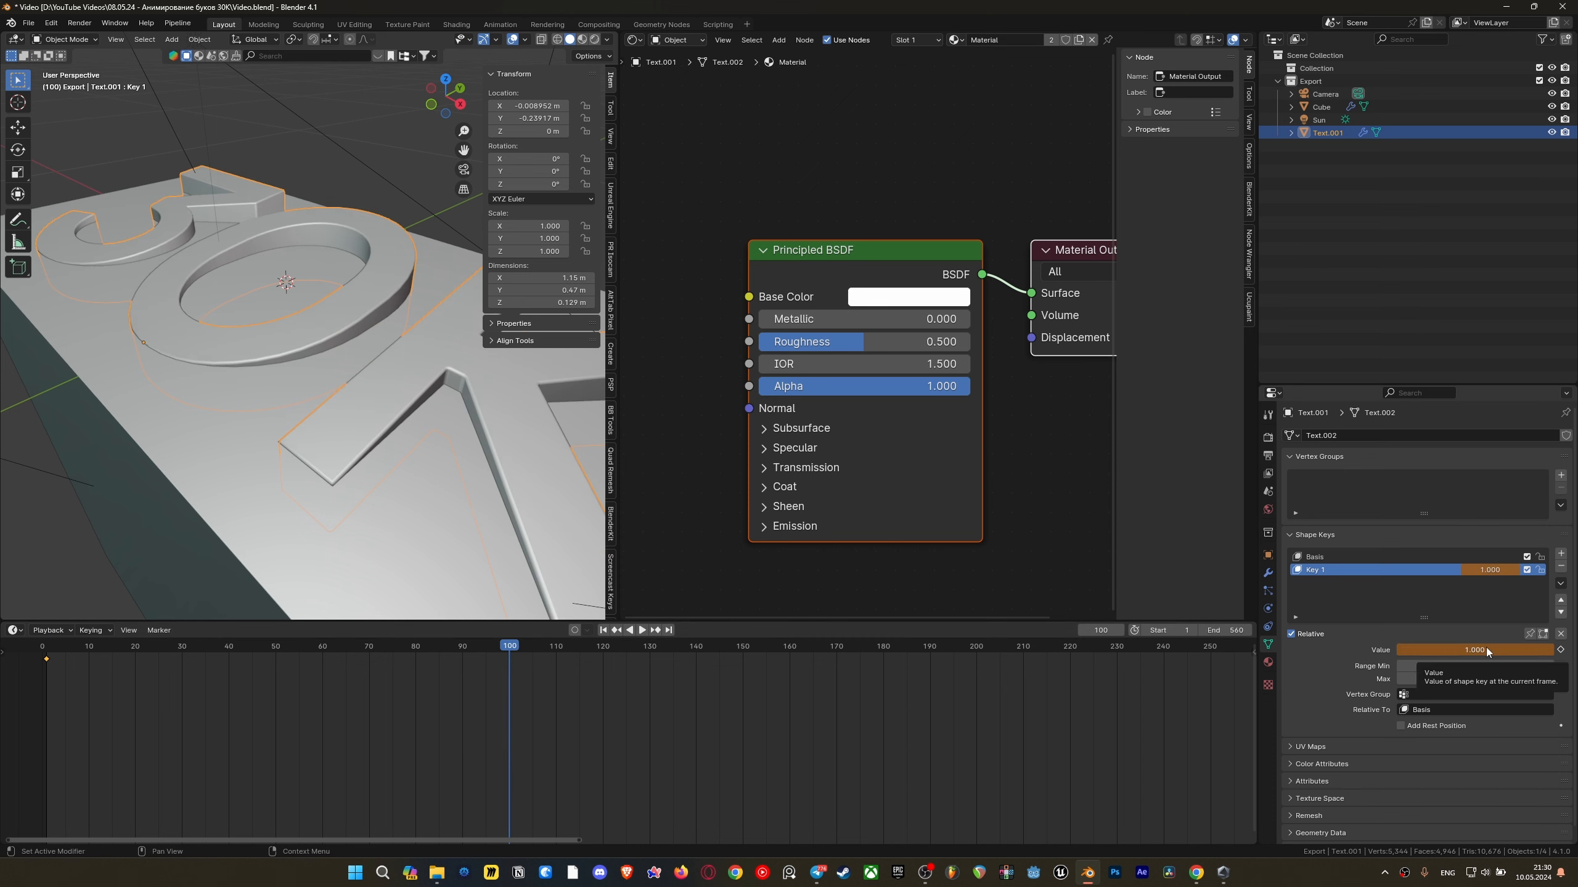
key("i")
Play the animation from the start to check the letters' movement from another angle
middle_click_drag(373, 403, 496, 559)
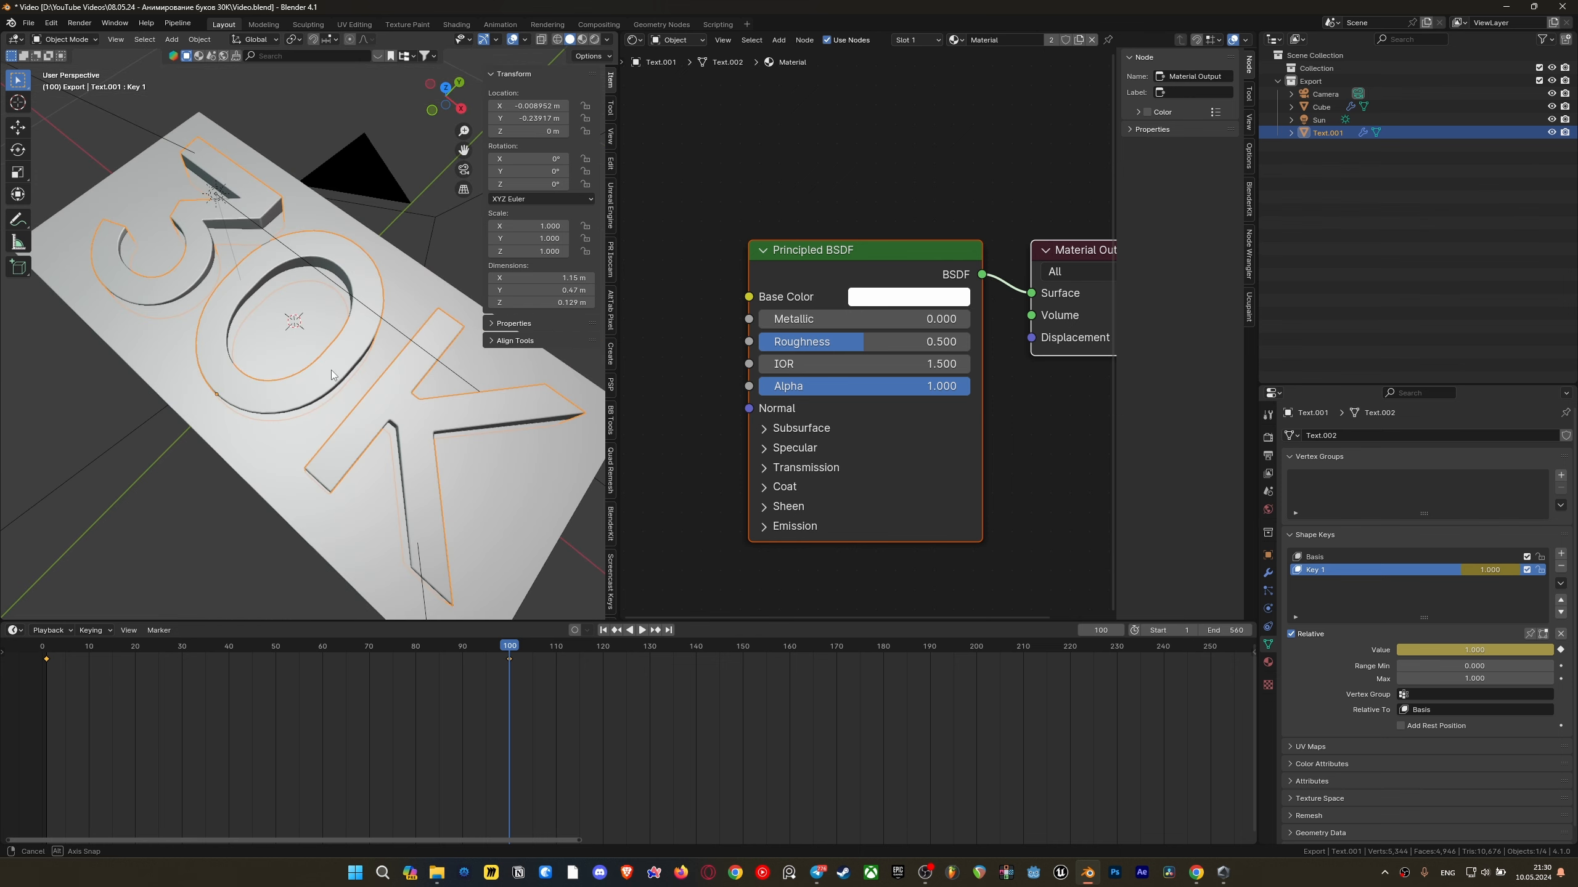
scroll(504, 579, "up", 4)
key("shift+Left")
key("space")
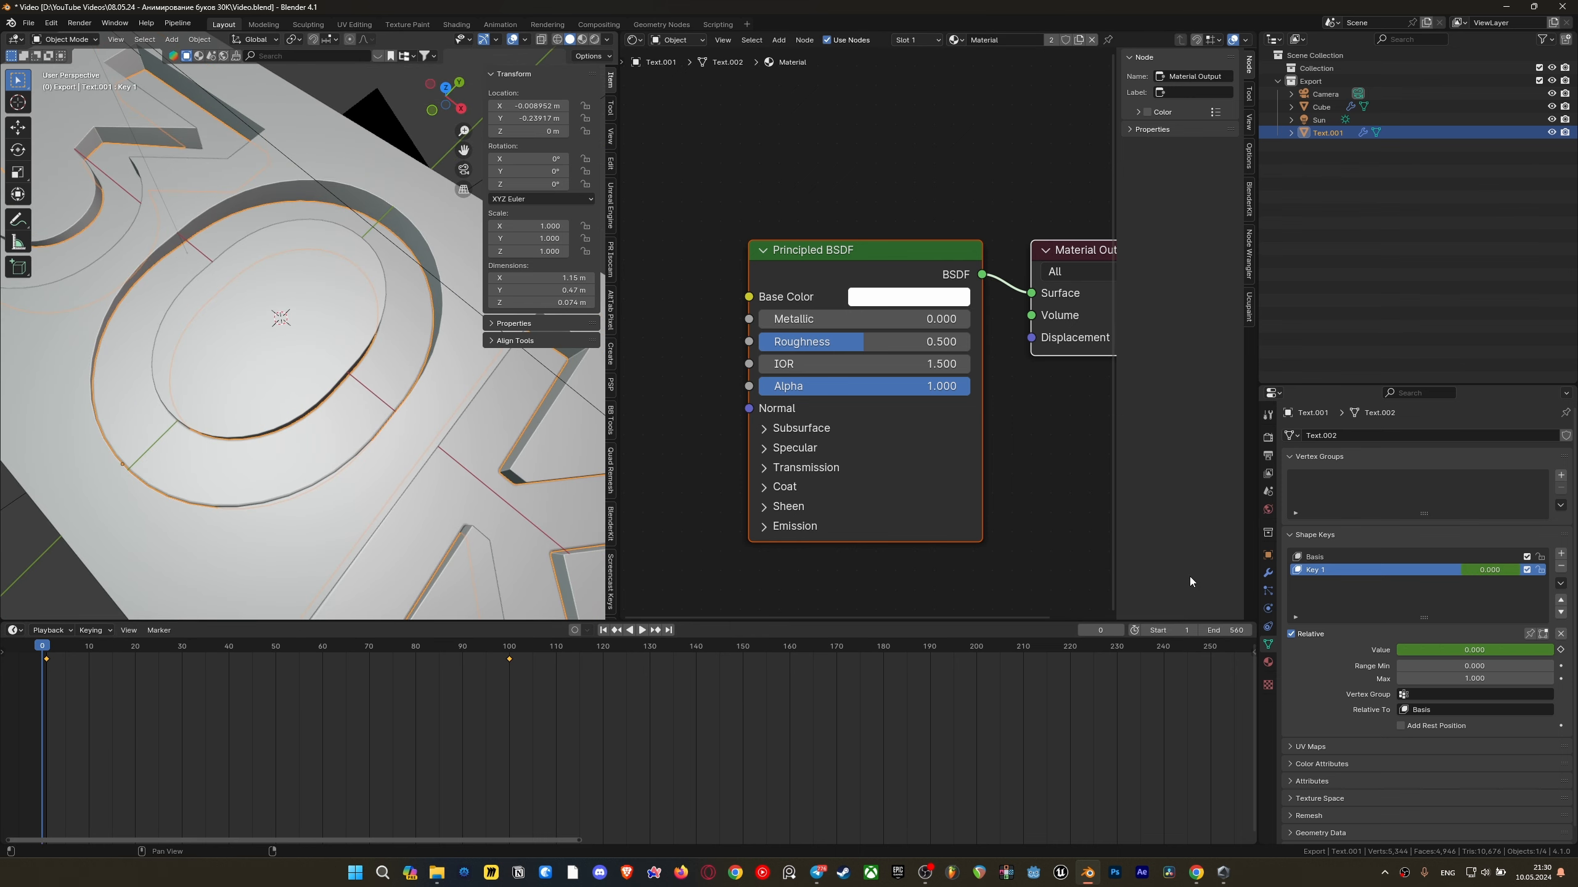
middle_click_drag(301, 356, 286, 308)
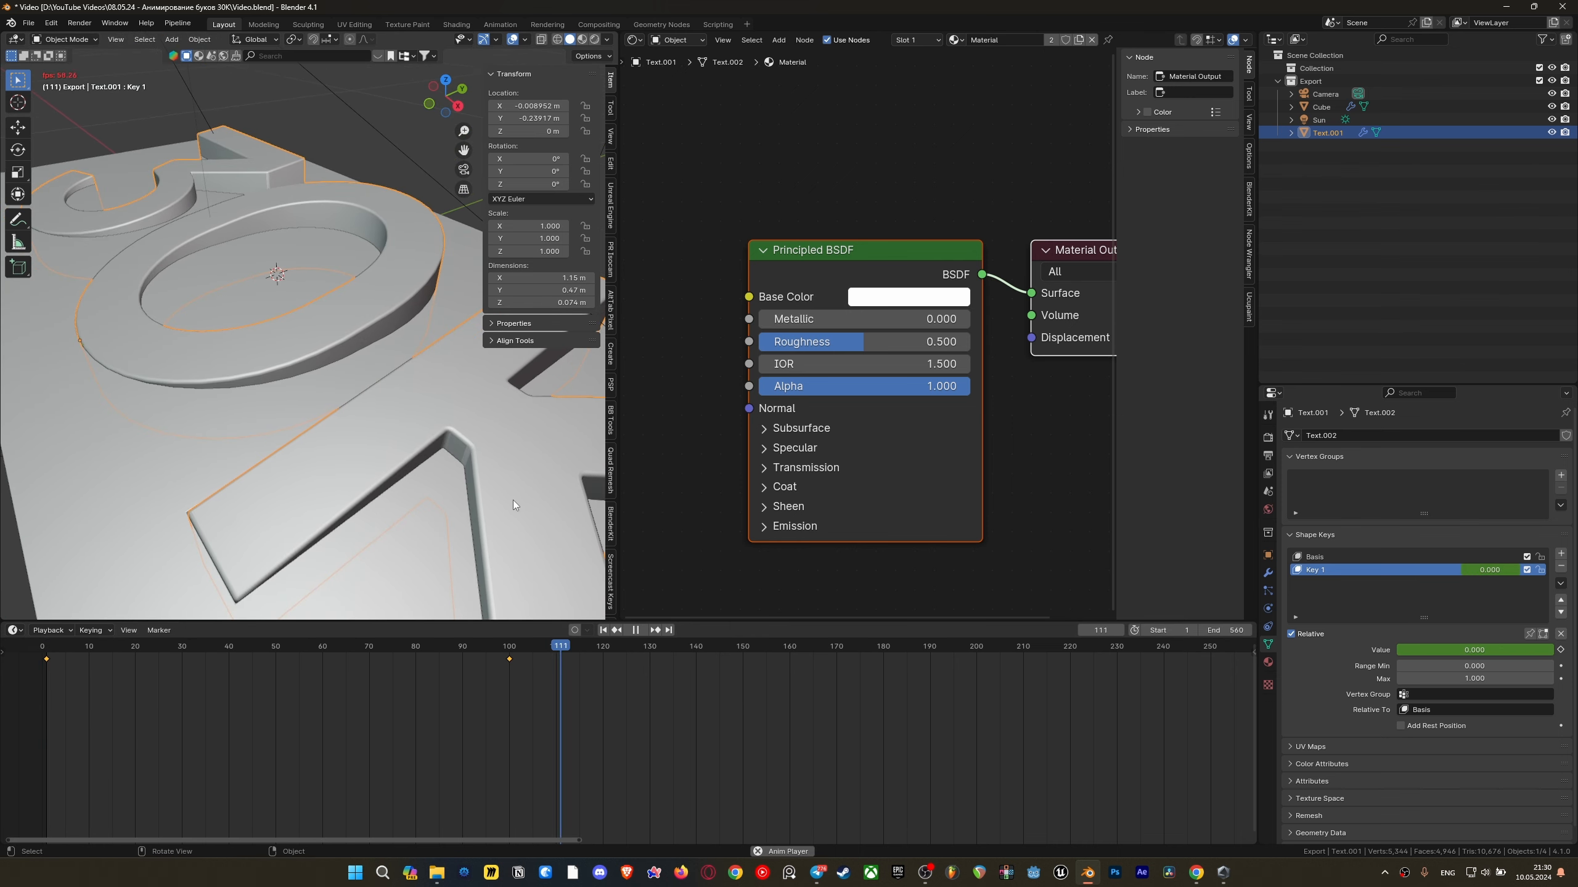
key("space")
Copy the first shape key keyframe and paste it at frame 200
left_click_drag(198, 694, 37, 642)
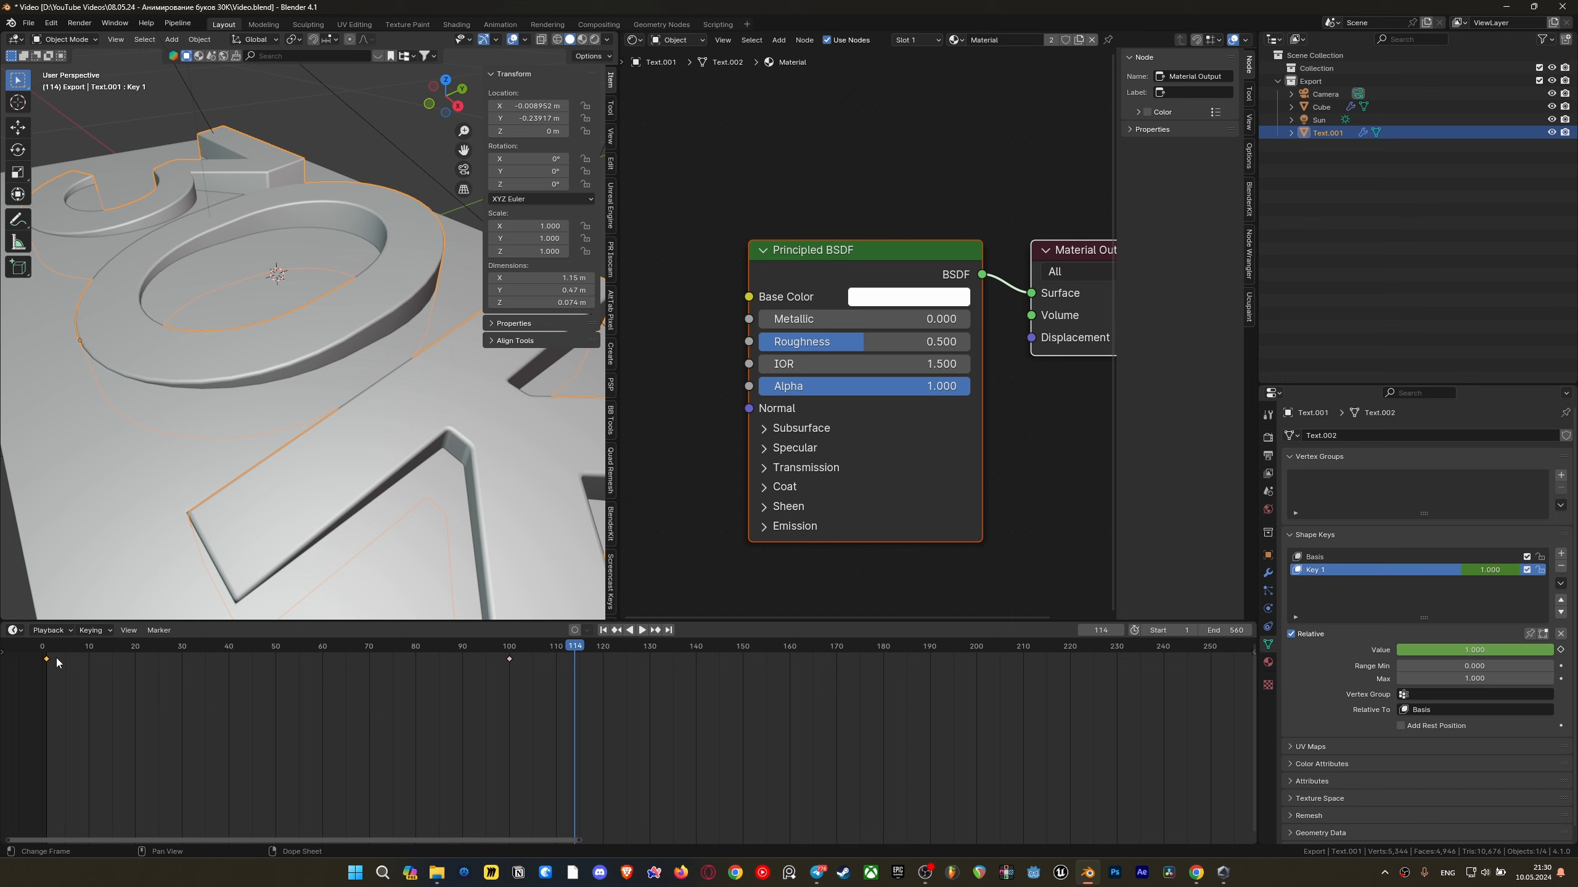
left_click_drag(708, 650, 976, 663)
key("ctrl+v")
Open all keyframes in an enlarged Graph Editor with the normalized value curve fitted to view
left_click_drag(1079, 734, 20, 644)
key("ctrl+Tab")
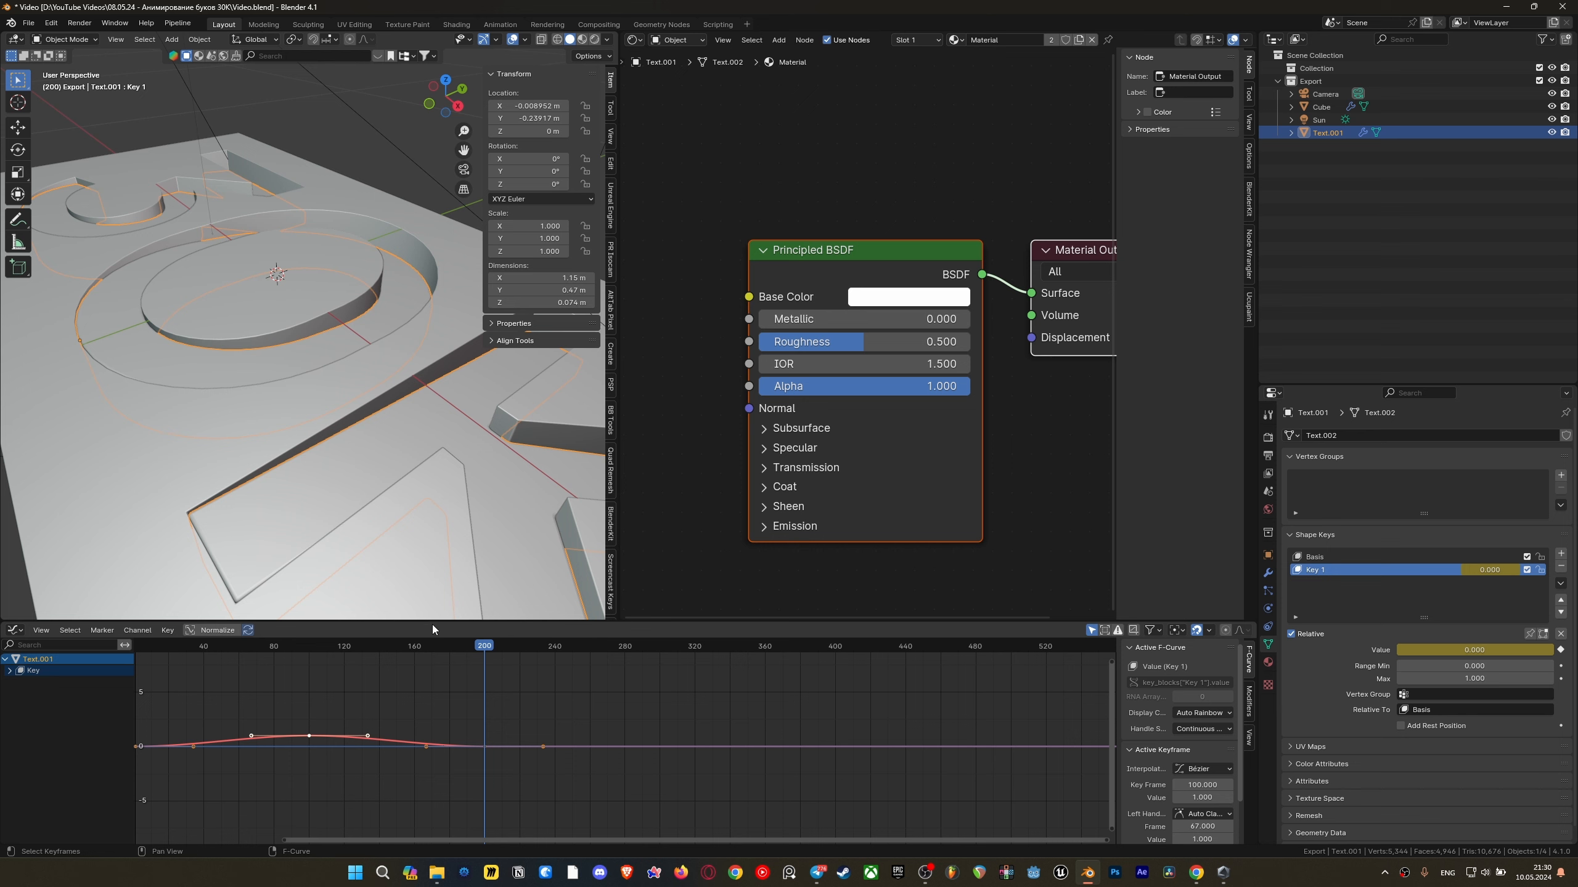
left_click_drag(436, 623, 437, 577)
key("Home")
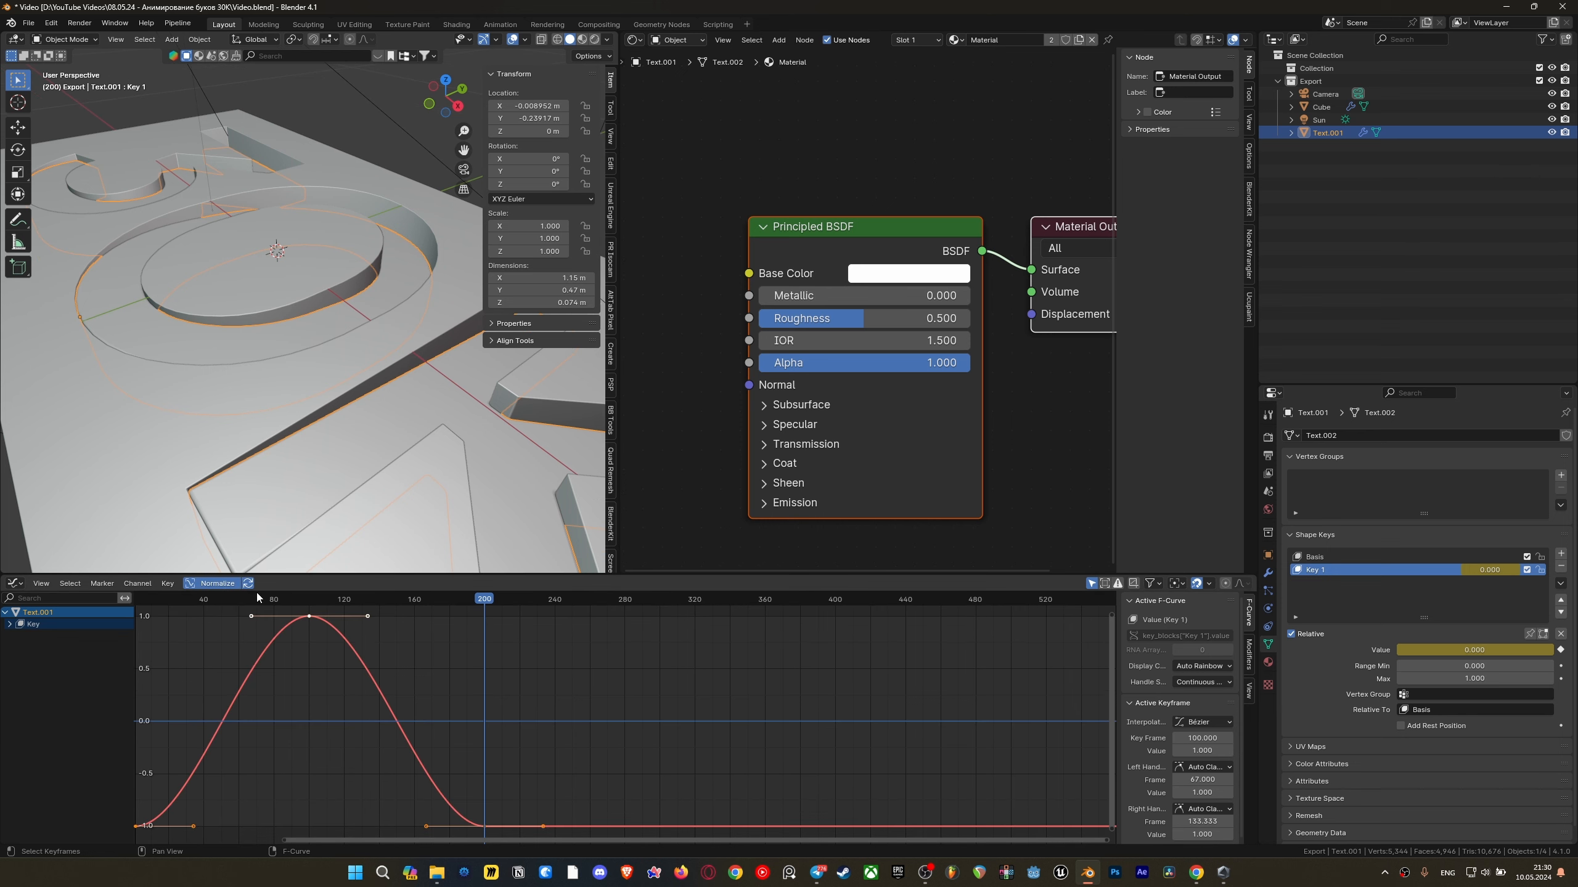
scroll(633, 720, "down", 1)
middle_click_drag(582, 716, 580, 679)
Scale the handles of the frame 100 keyframe along X by about 2 to widen the curve's peak
left_click_drag(568, 689, 472, 633)
left_click_drag(565, 666, 516, 623)
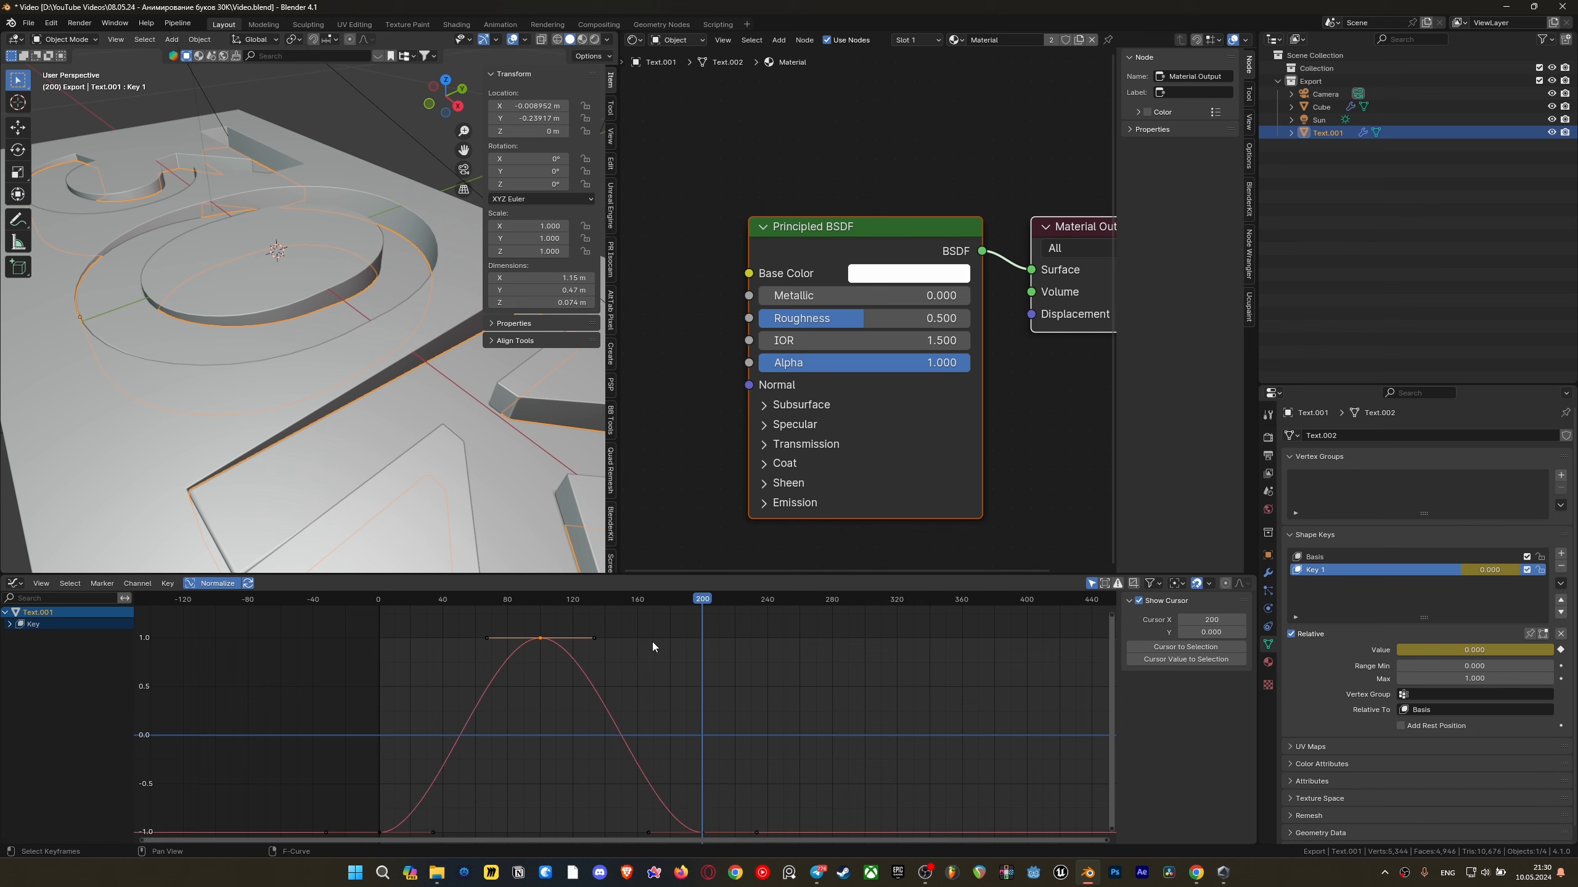
key("s")
key("x")
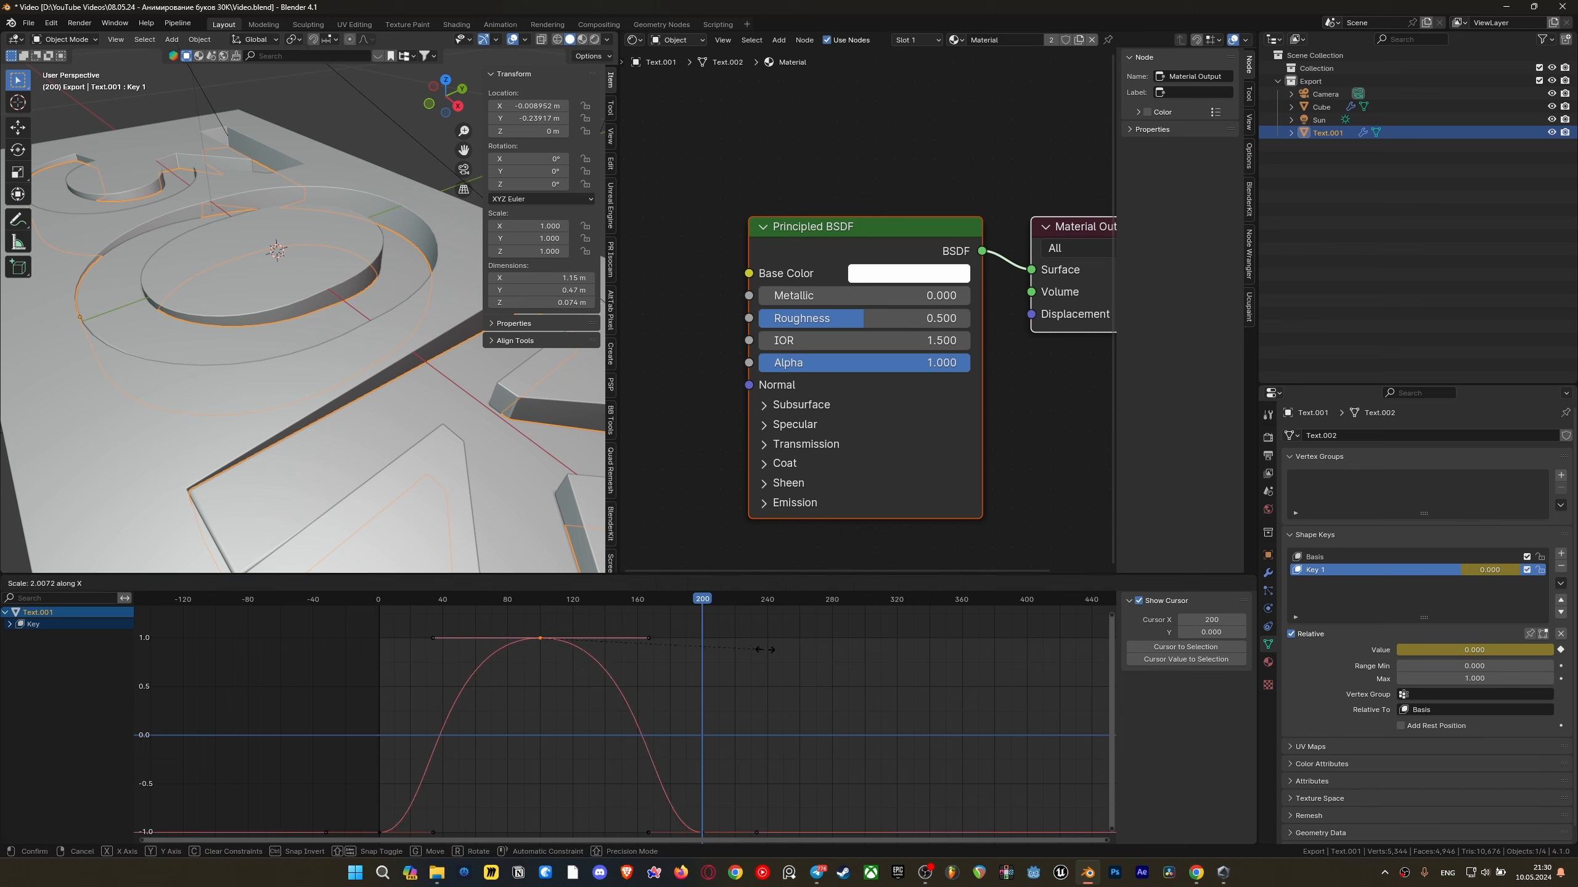
left_click(762, 647)
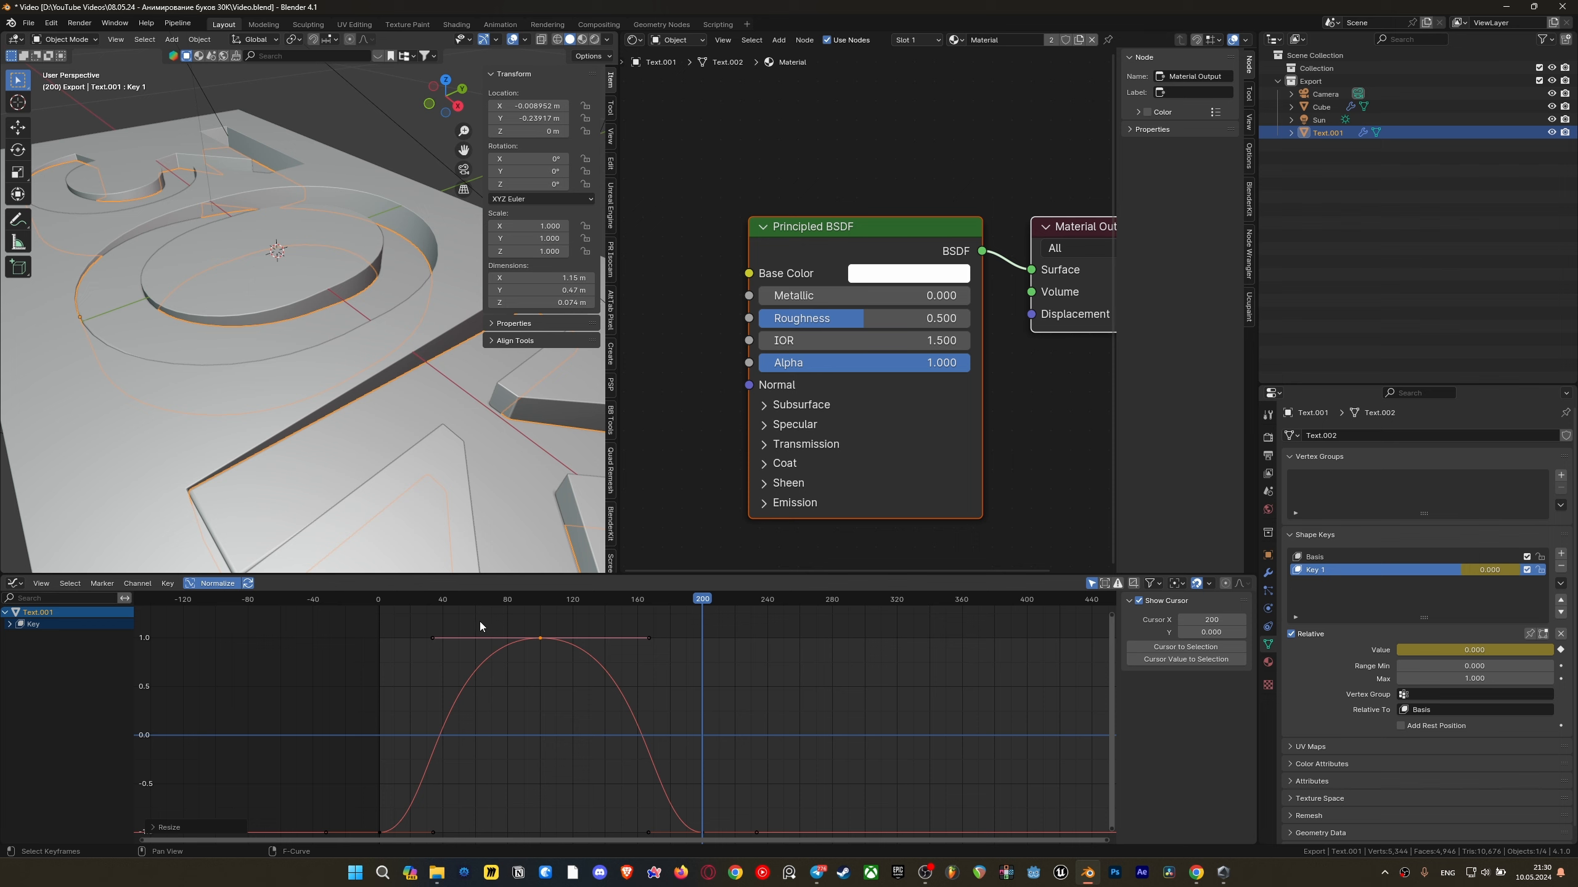
Play the animation from frame 0 to check the widened peak
mouse_move(366, 598)
left_mouse_down()
mouse_move(554, 609)
mouse_move(377, 615)
left_mouse_up()
key("space")
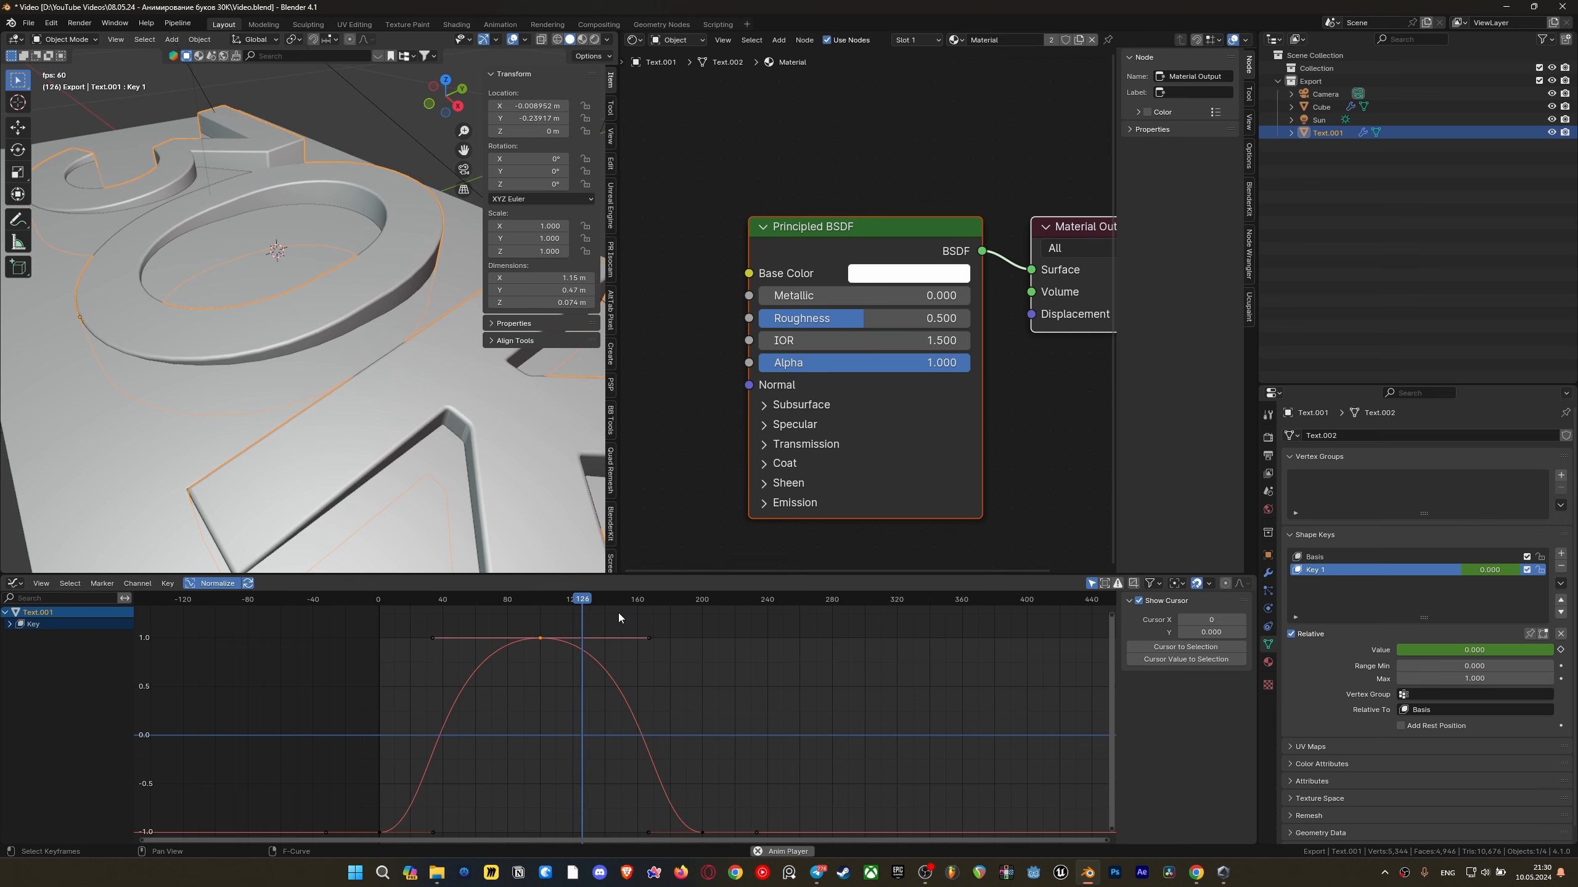
key("space")
Scale the frame 100 keyframe's handles slightly longer and save the file
key("s")
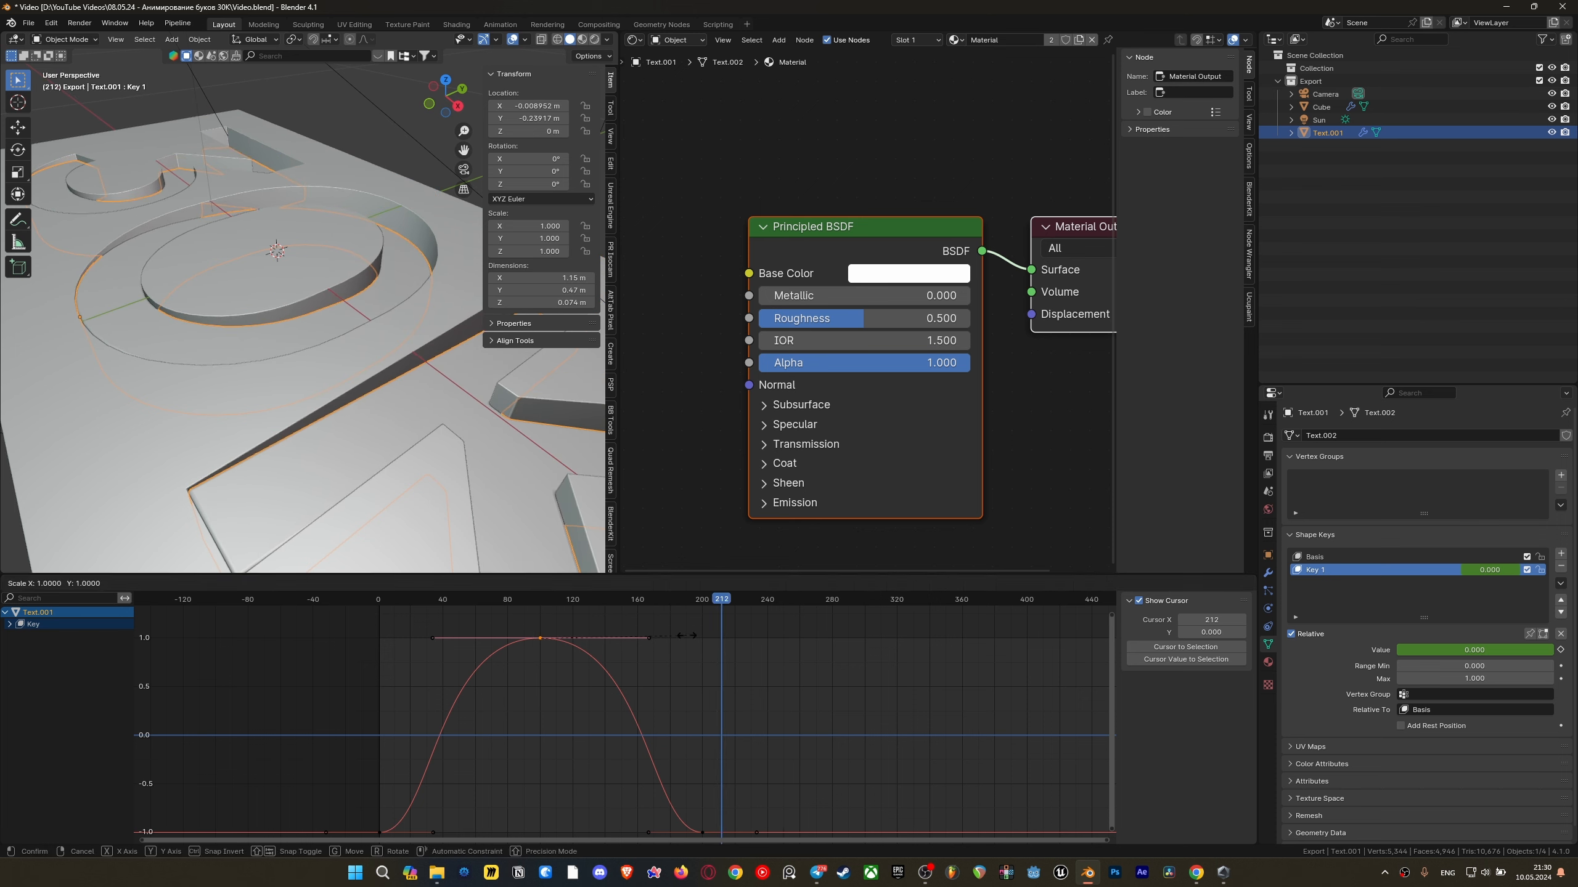
left_click(693, 652)
key("ctrl+s")
middle_click_drag(663, 689, 671, 669)
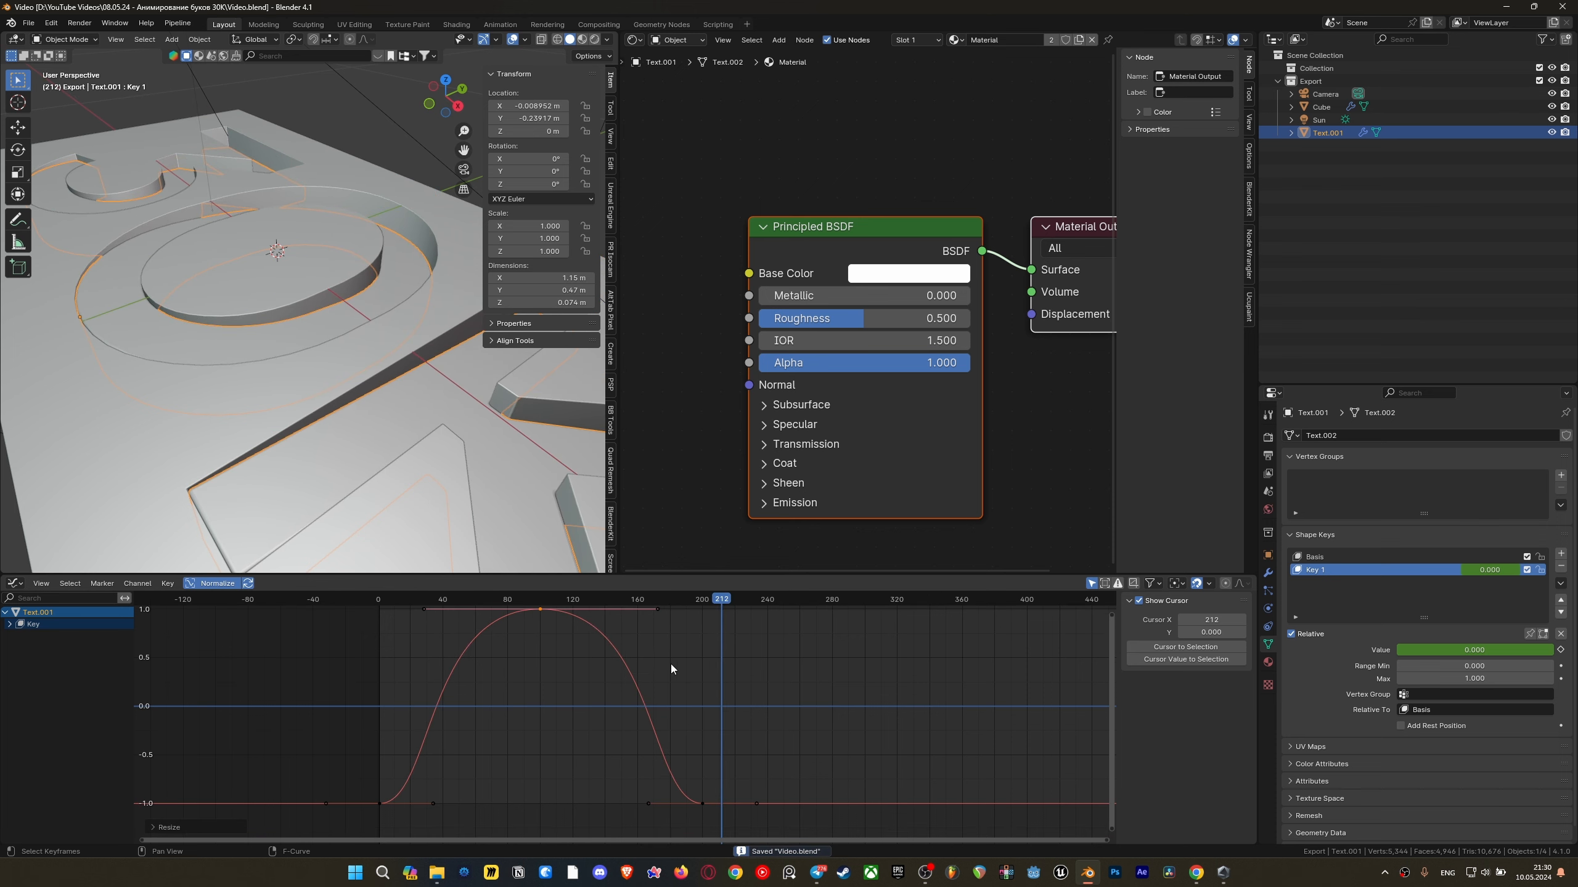
Lengthen the inner handles of the first and last keyframes, moving the last one's to about frame 140, and save the file
left_click(646, 806)
left_click(648, 804)
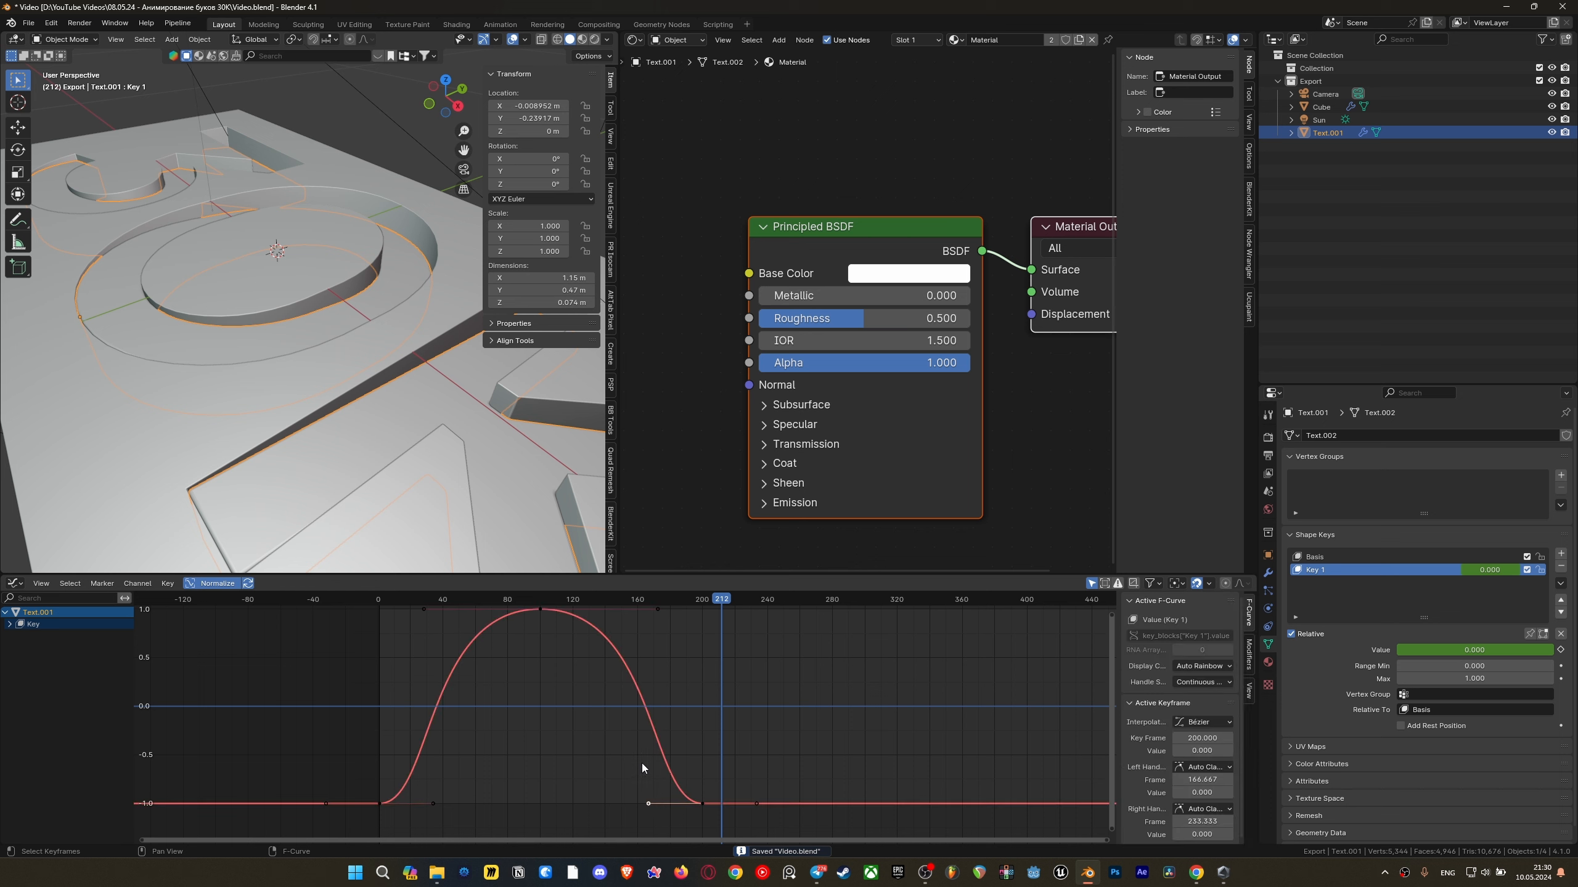
scroll(623, 718, "down", 3)
left_click_drag(598, 681, 520, 616)
left_click(643, 786)
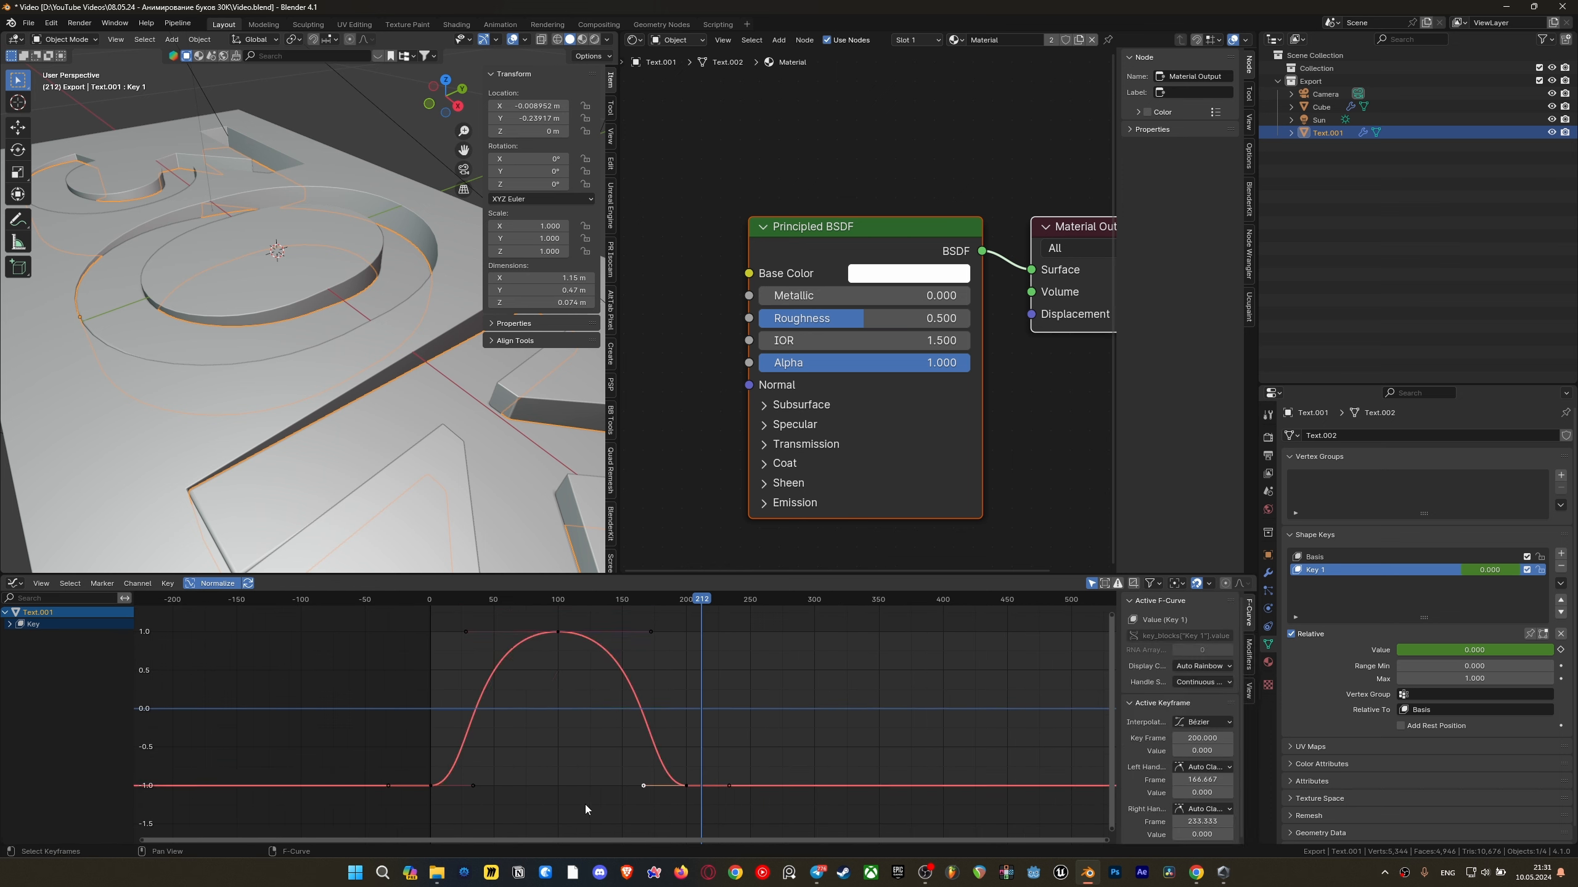
scroll(535, 777, "up", 2)
left_click(433, 720)
left_click_drag(433, 720, 479, 724)
left_click_drag(647, 720, 604, 720)
key("ctrl+s")
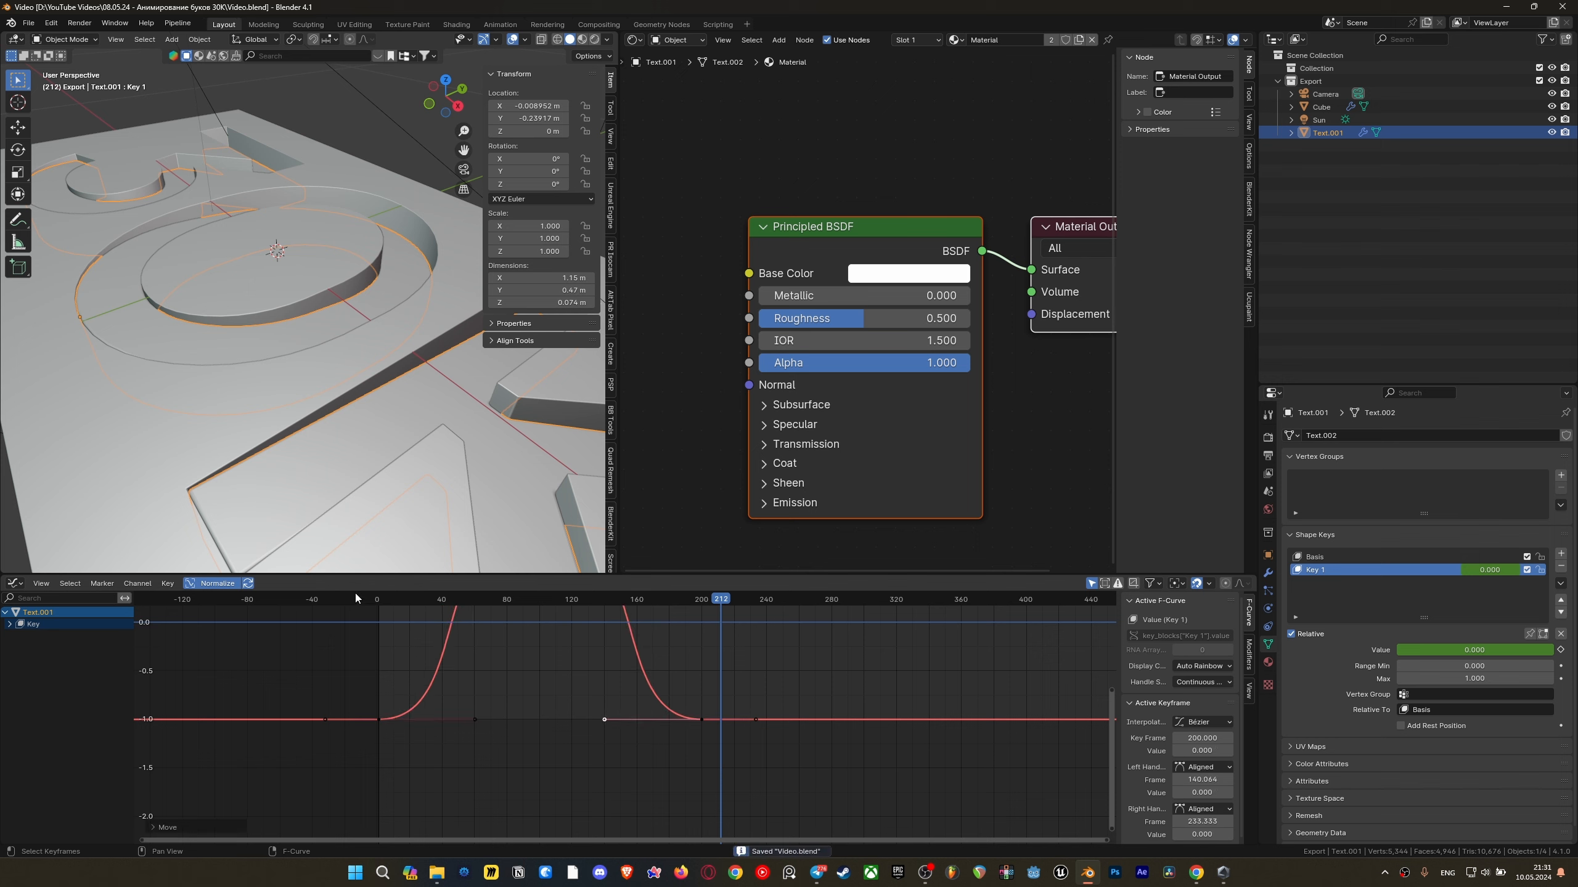
Play the animation to review the smoothed easing on the whole text, and save the file
key("space")
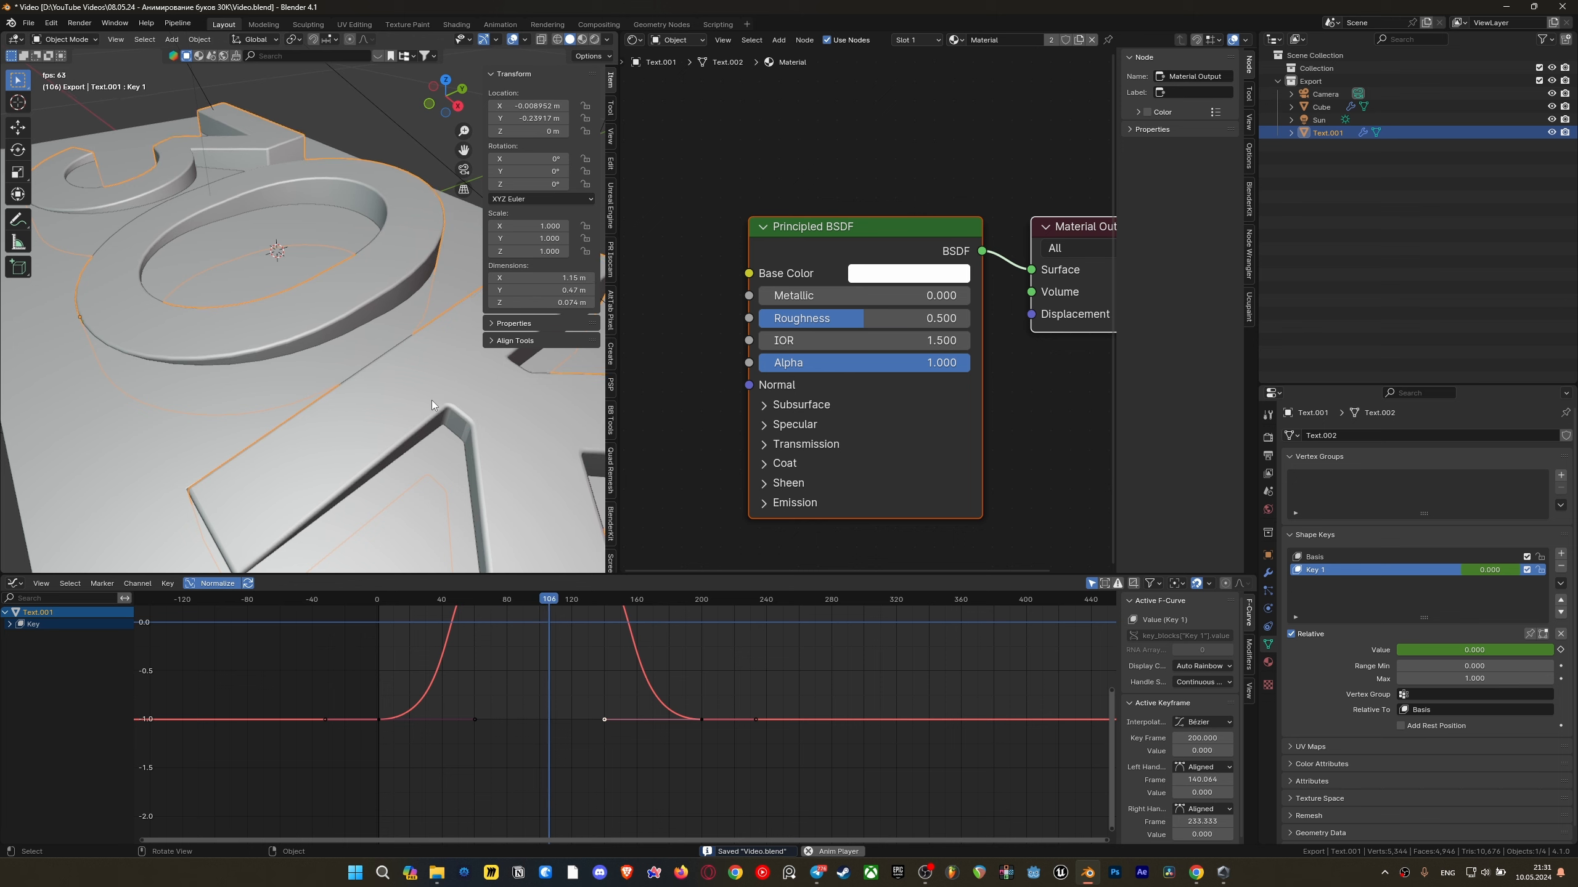
mouse_move(341, 332)
middle_mouse_down()
mouse_move(313, 303)
mouse_move(340, 340)
middle_mouse_up()
scroll(314, 305, "down", 2)
key("space")
key("ctrl+s")
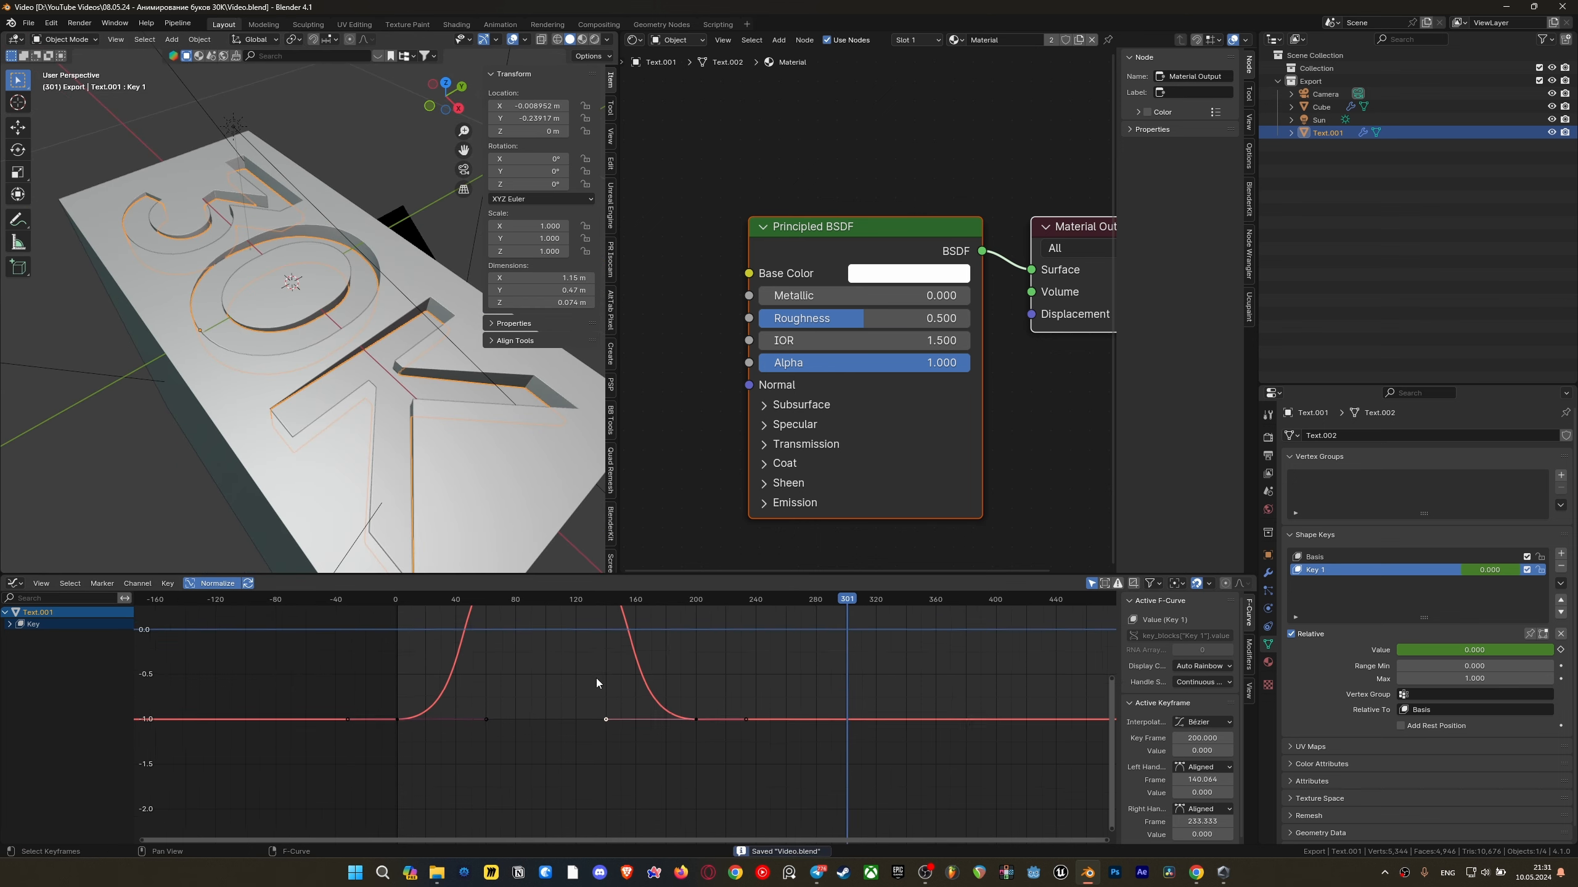
key("Home")
left_click_drag(698, 821, 444, 659)
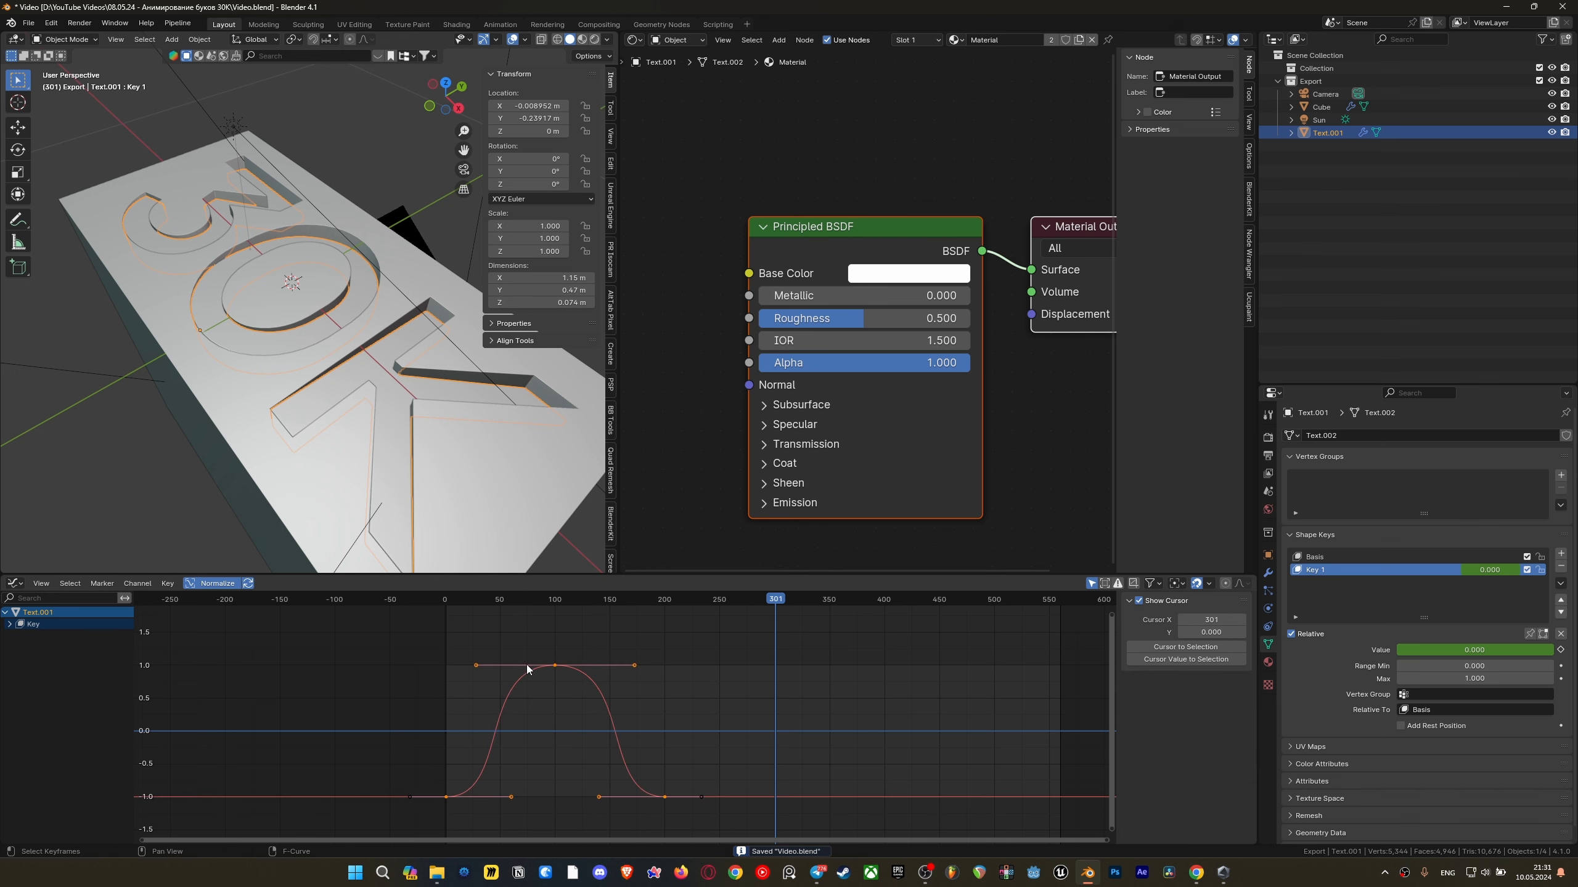
left_click(704, 815)
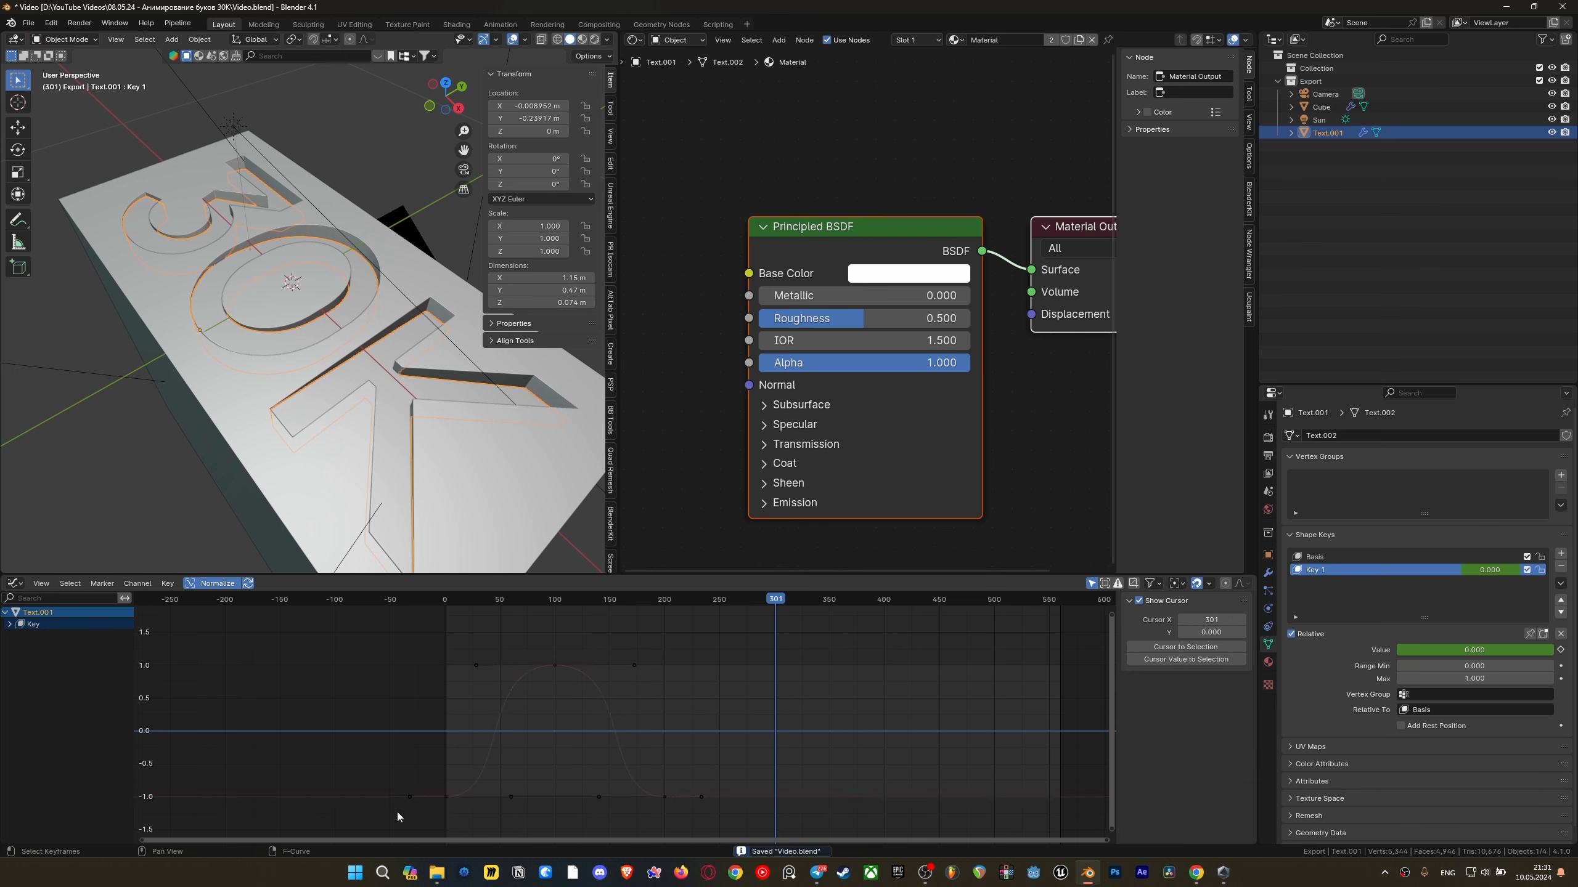
left_click_drag(398, 817, 560, 639)
key("ctrl+v")
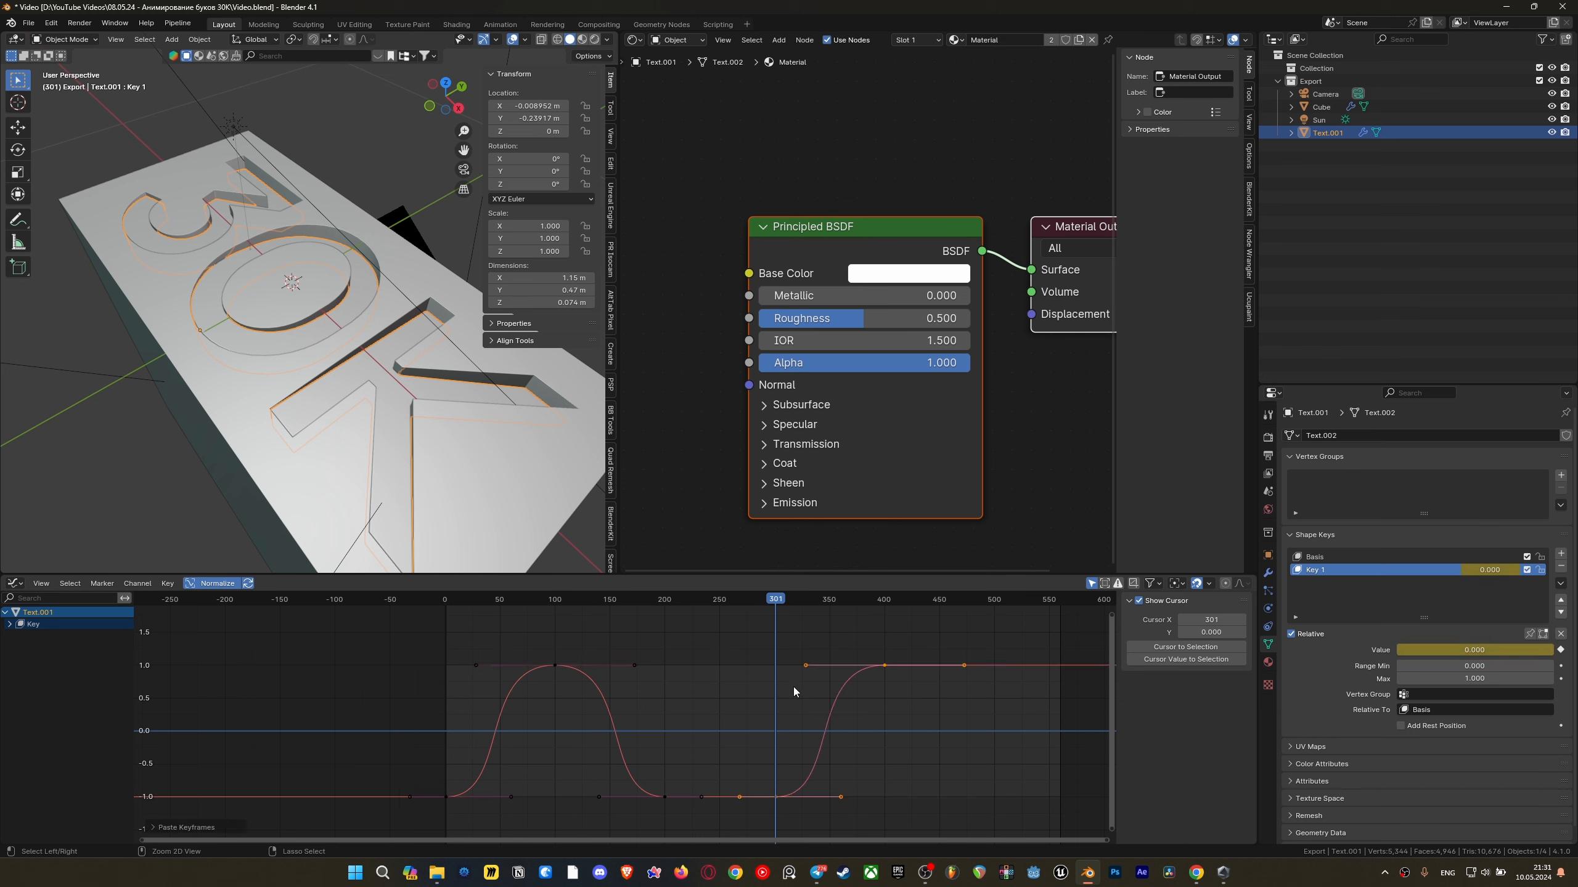
scroll(758, 785, "up", 2)
middle_click_drag(757, 785, 695, 746)
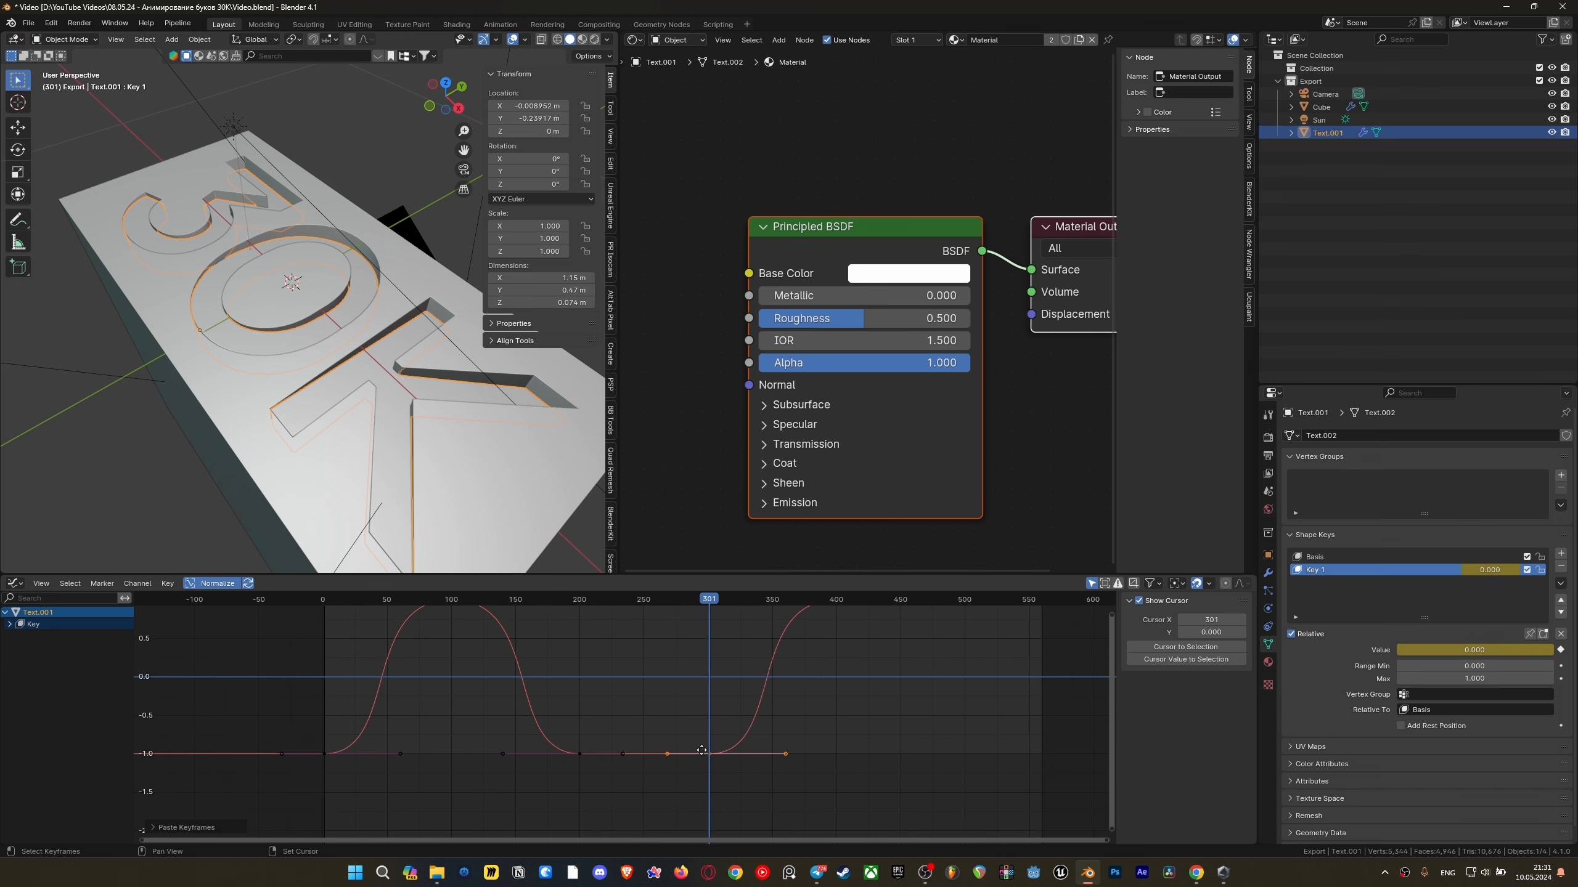
key("ctrl+z")
Copy the frame 100 and frame 200 keyframes and place the pasted pair at about frames 301 and 401
middle_click_drag(470, 743, 413, 796)
left_click_drag(610, 819, 441, 628)
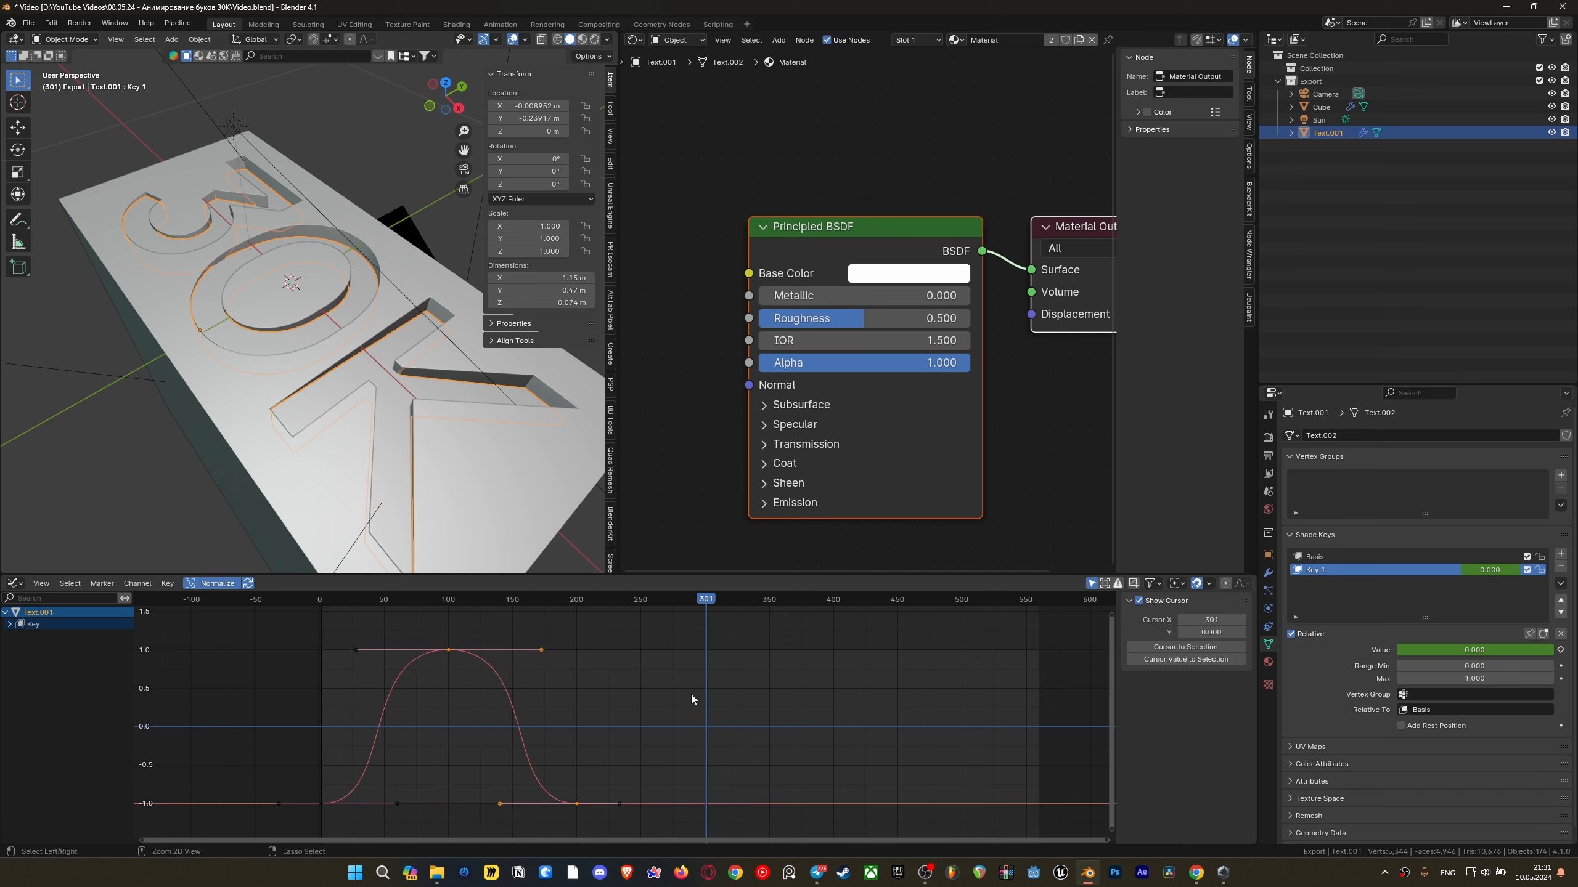
key("ctrl+c")
key("ctrl+v")
key("g")
key("x")
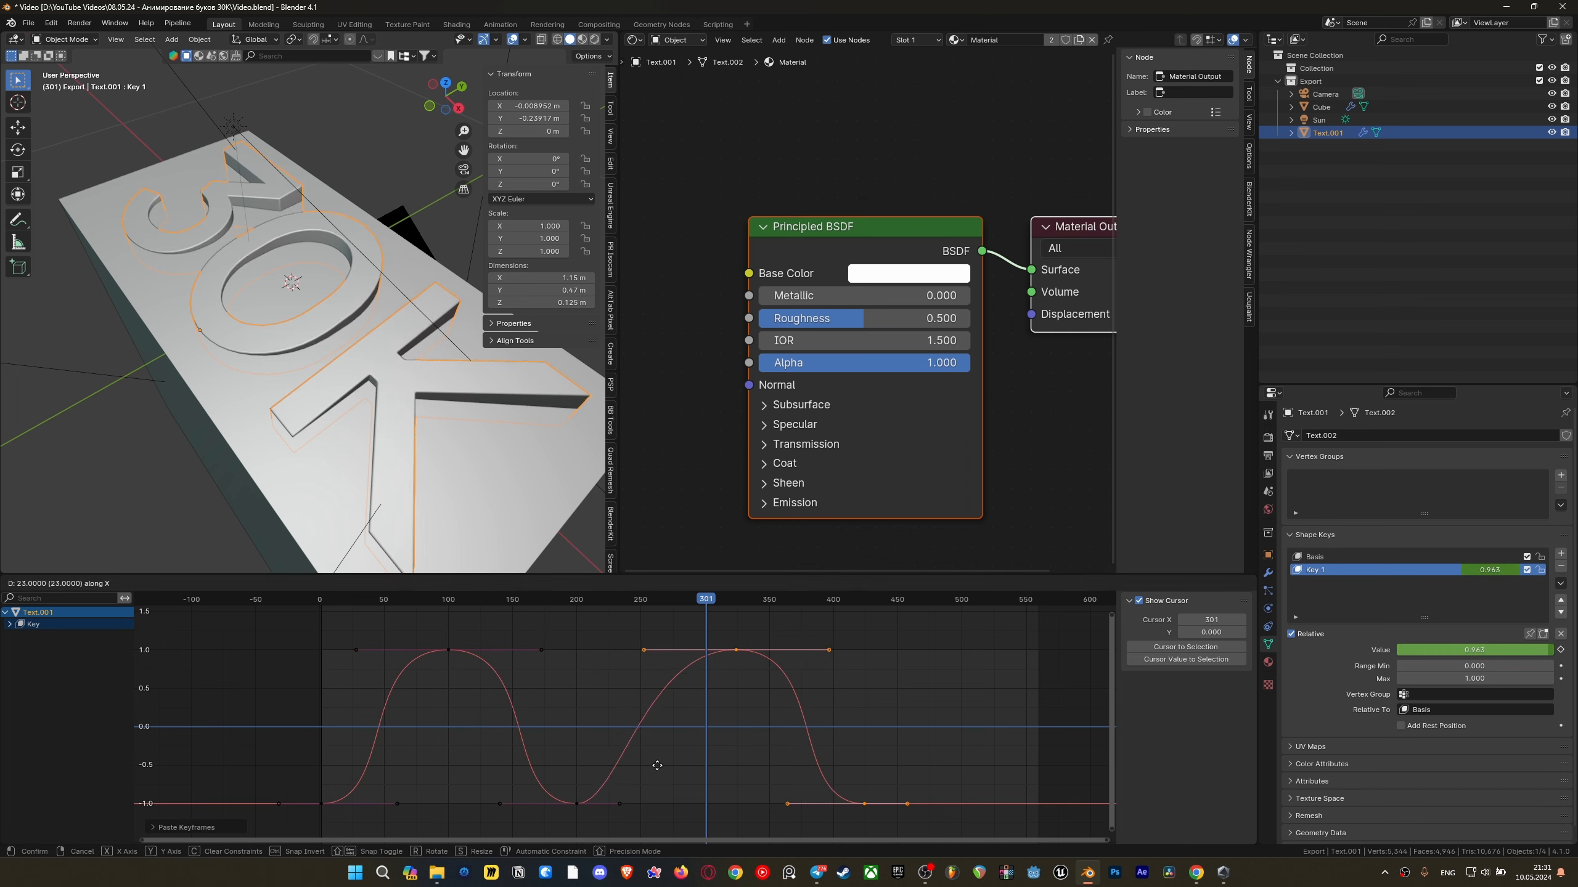
left_click(646, 758)
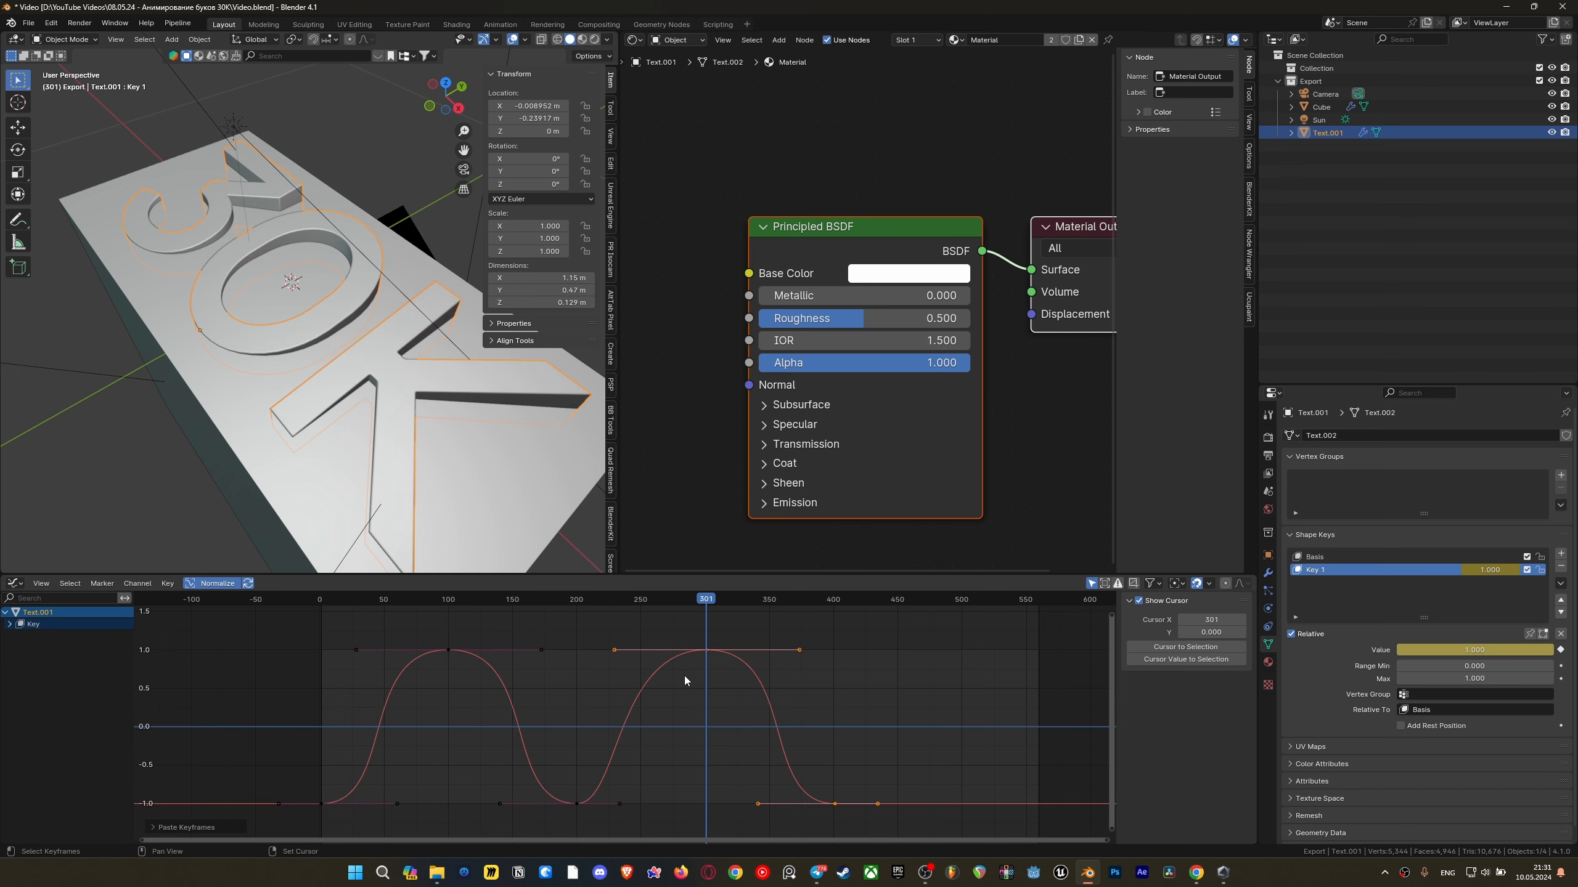
Extend the outgoing handle of the frame 200 keyframe to about frame 260
middle_click_drag(684, 676, 687, 735)
scroll(680, 682, "up", 1)
middle_click_drag(574, 735, 582, 664)
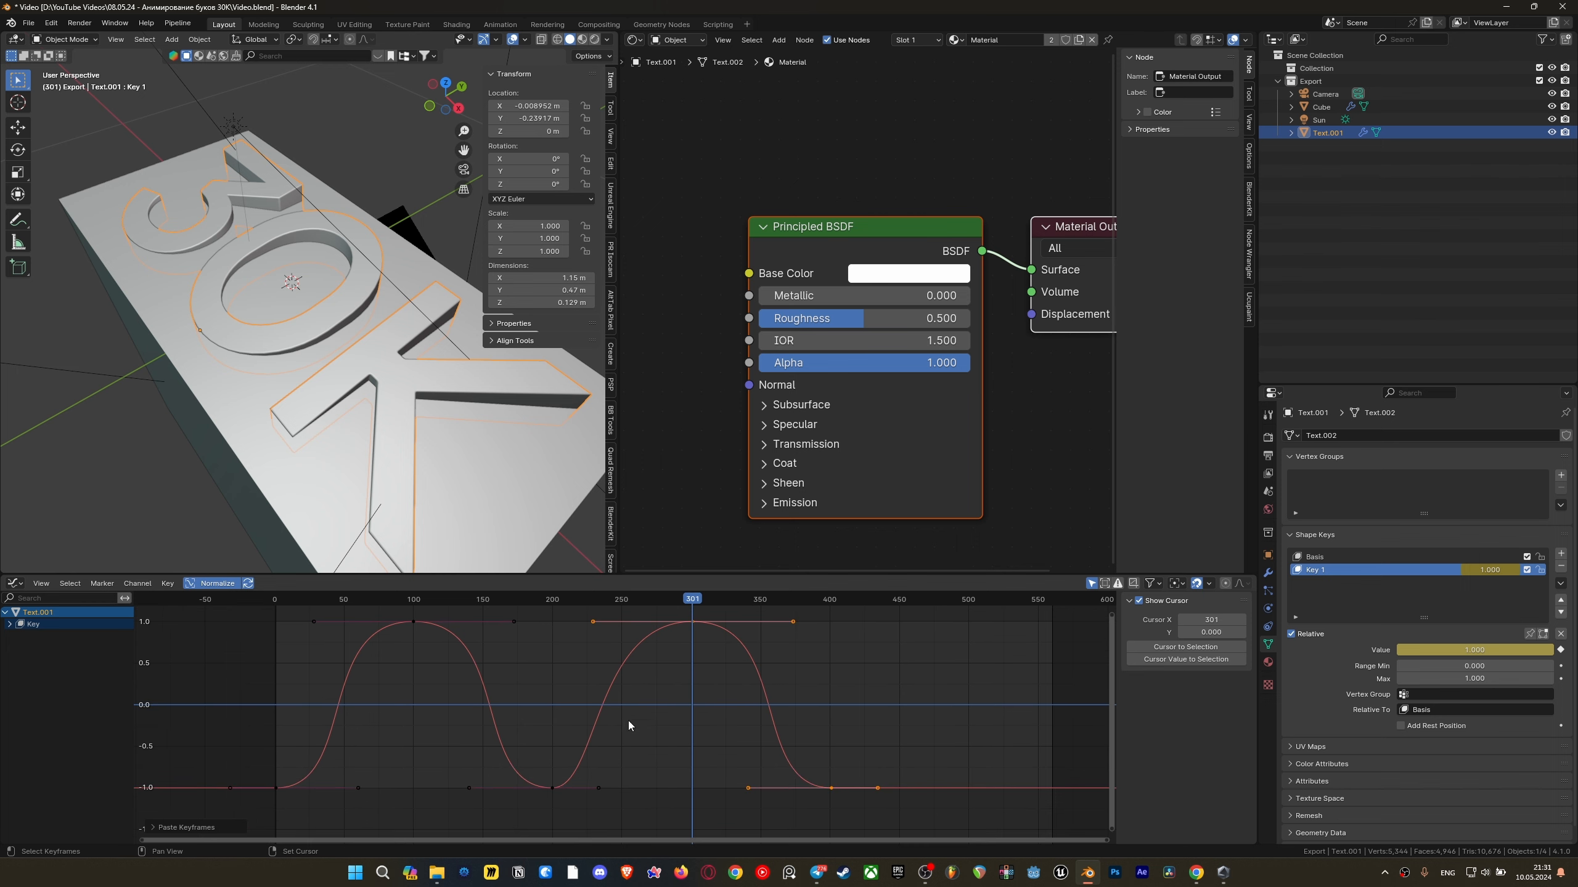
middle_click_drag(598, 790, 601, 730)
scroll(601, 730, "up", 1)
left_click_drag(611, 731, 620, 728)
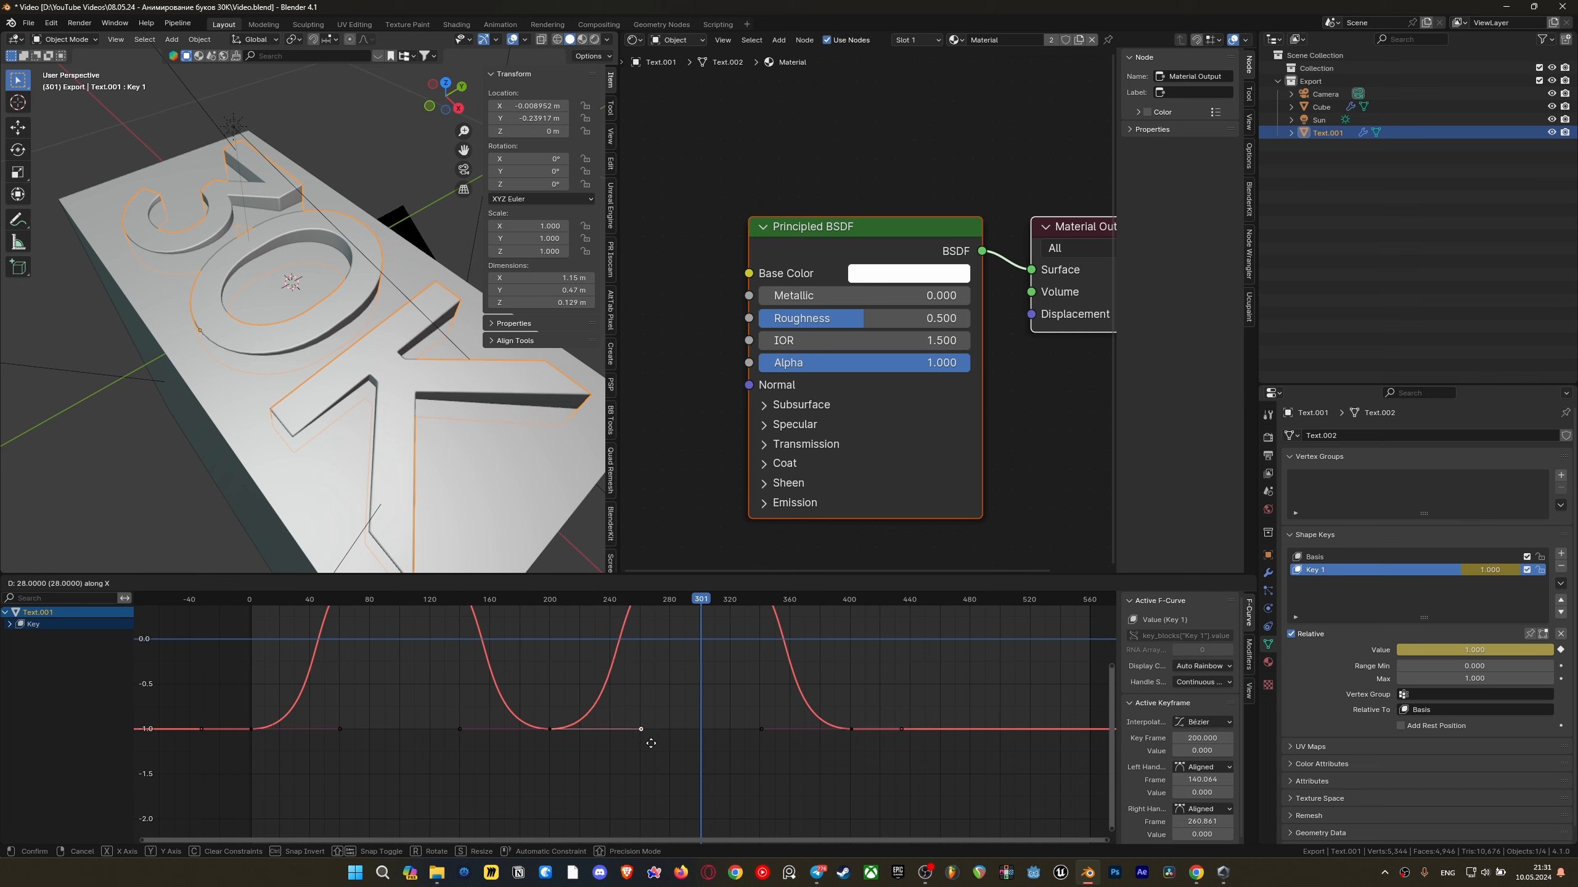
left_click(650, 743)
Play the animation to review the two rise-and-sink cycles, and open the render settings
key("Home")
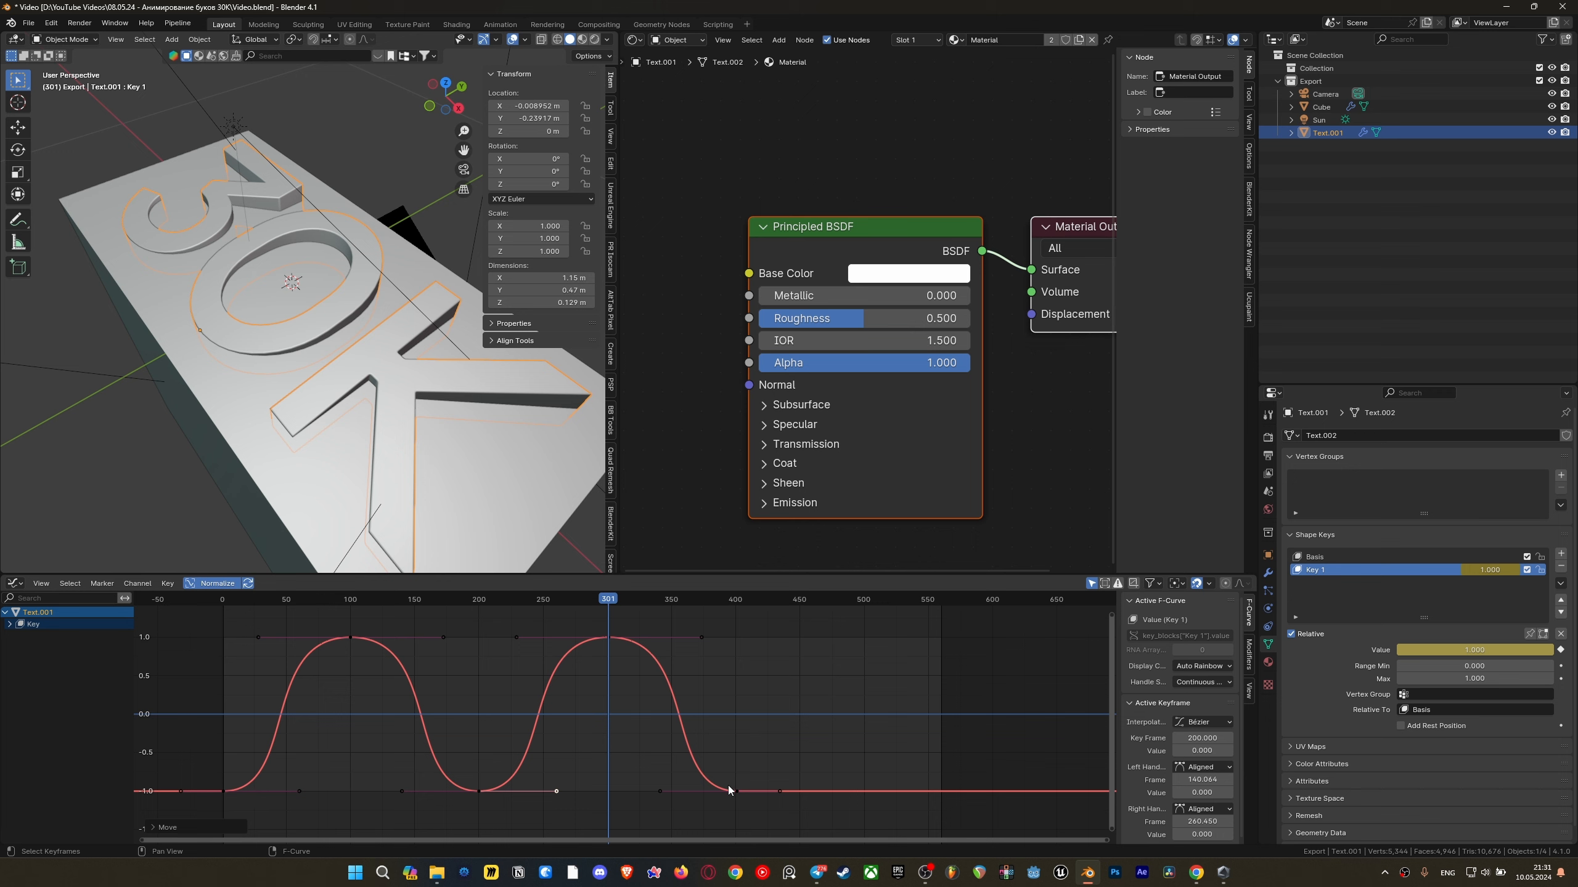
key("space")
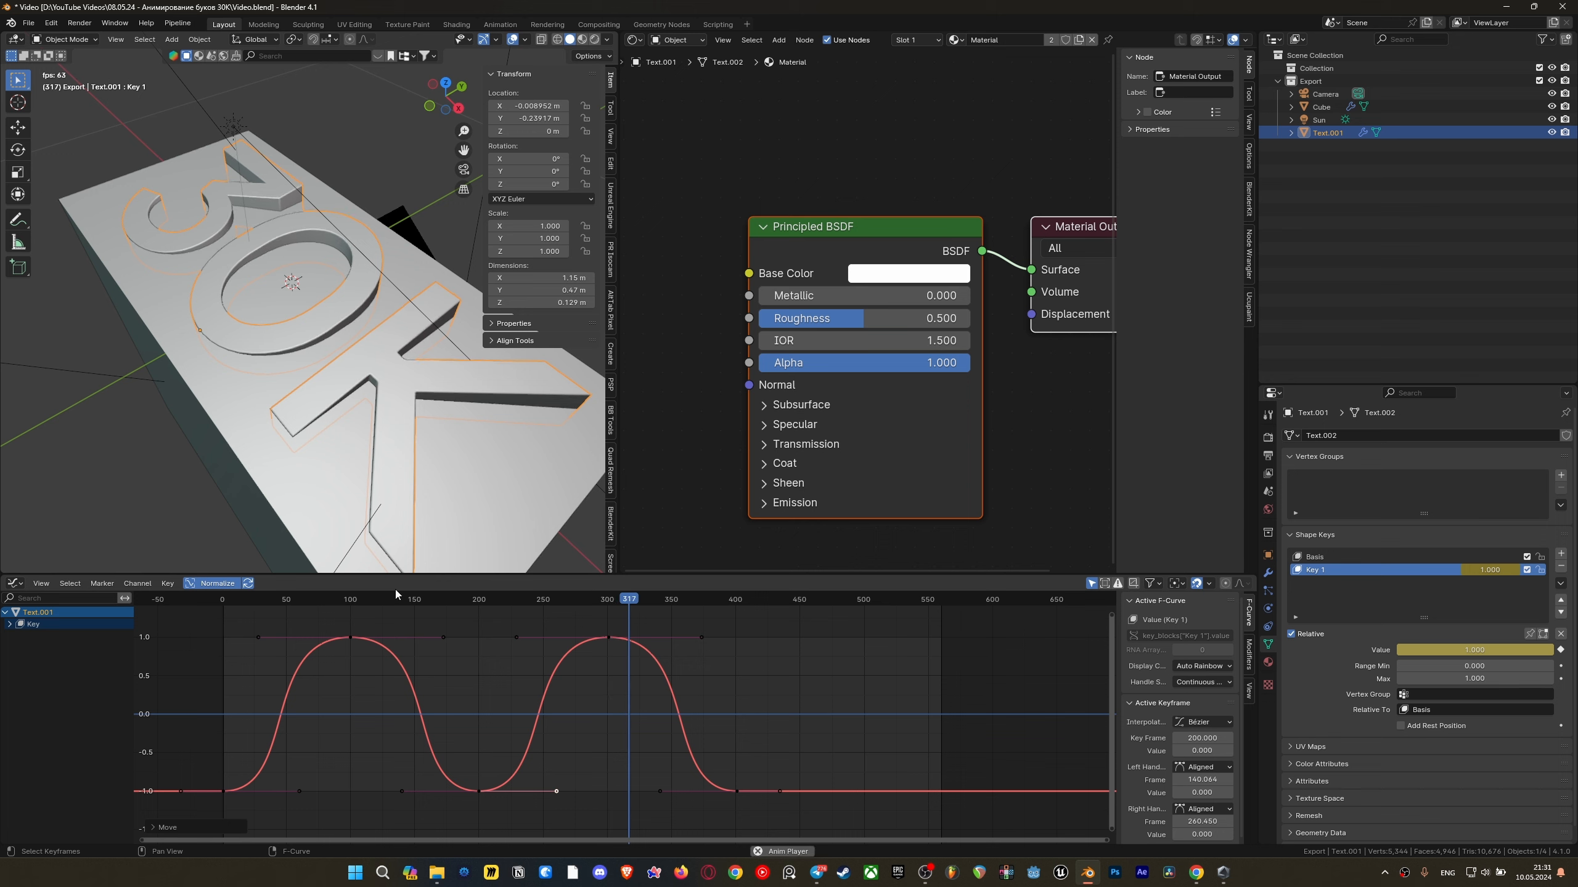
key("space")
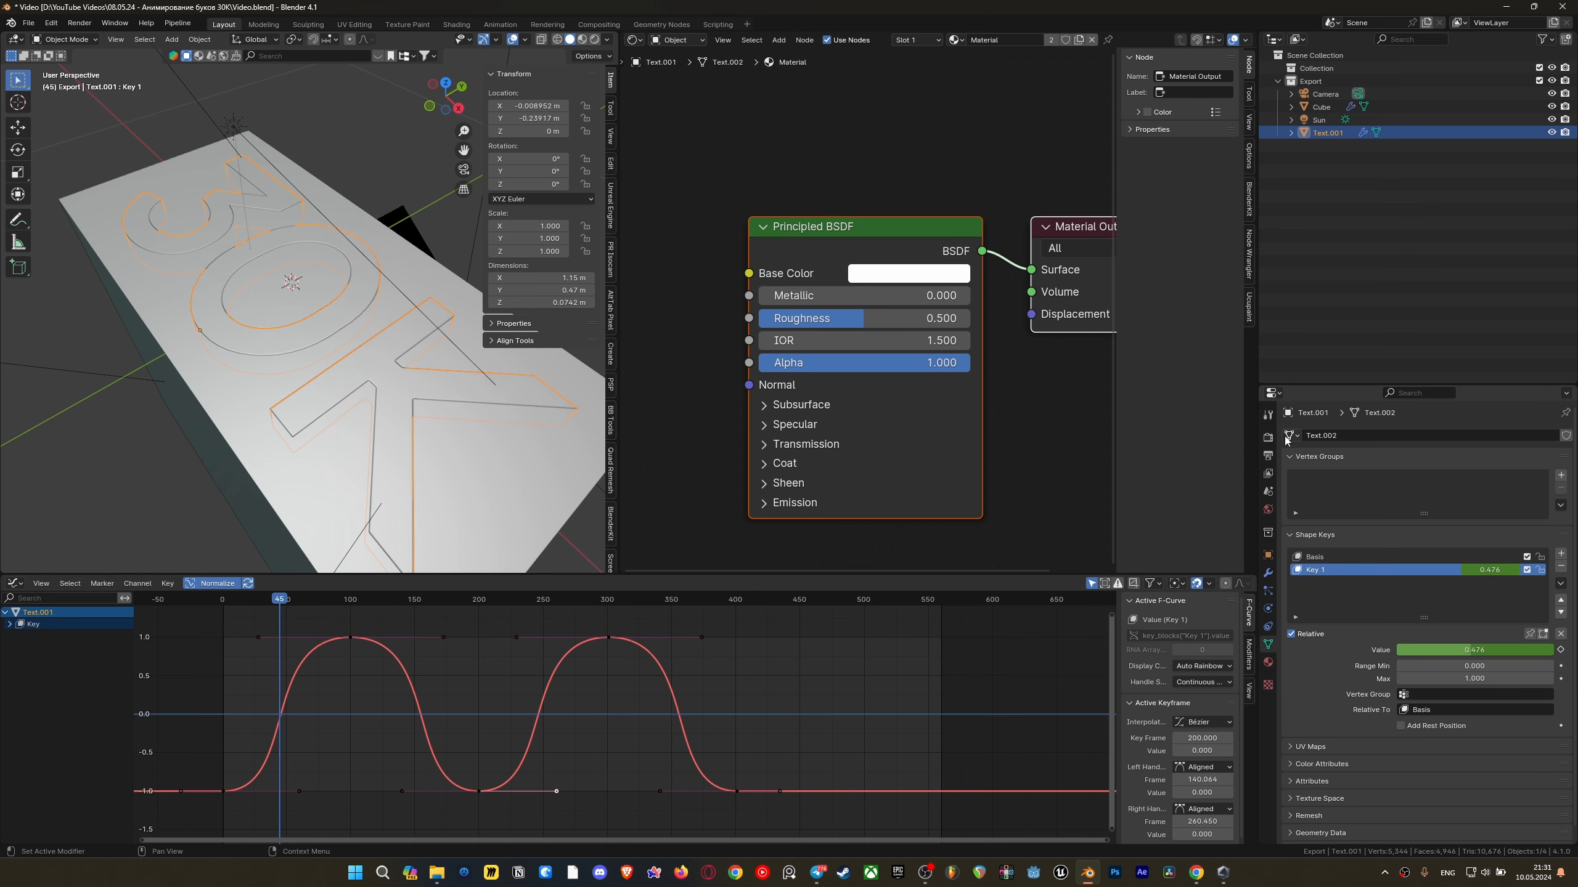
left_click(1268, 437)
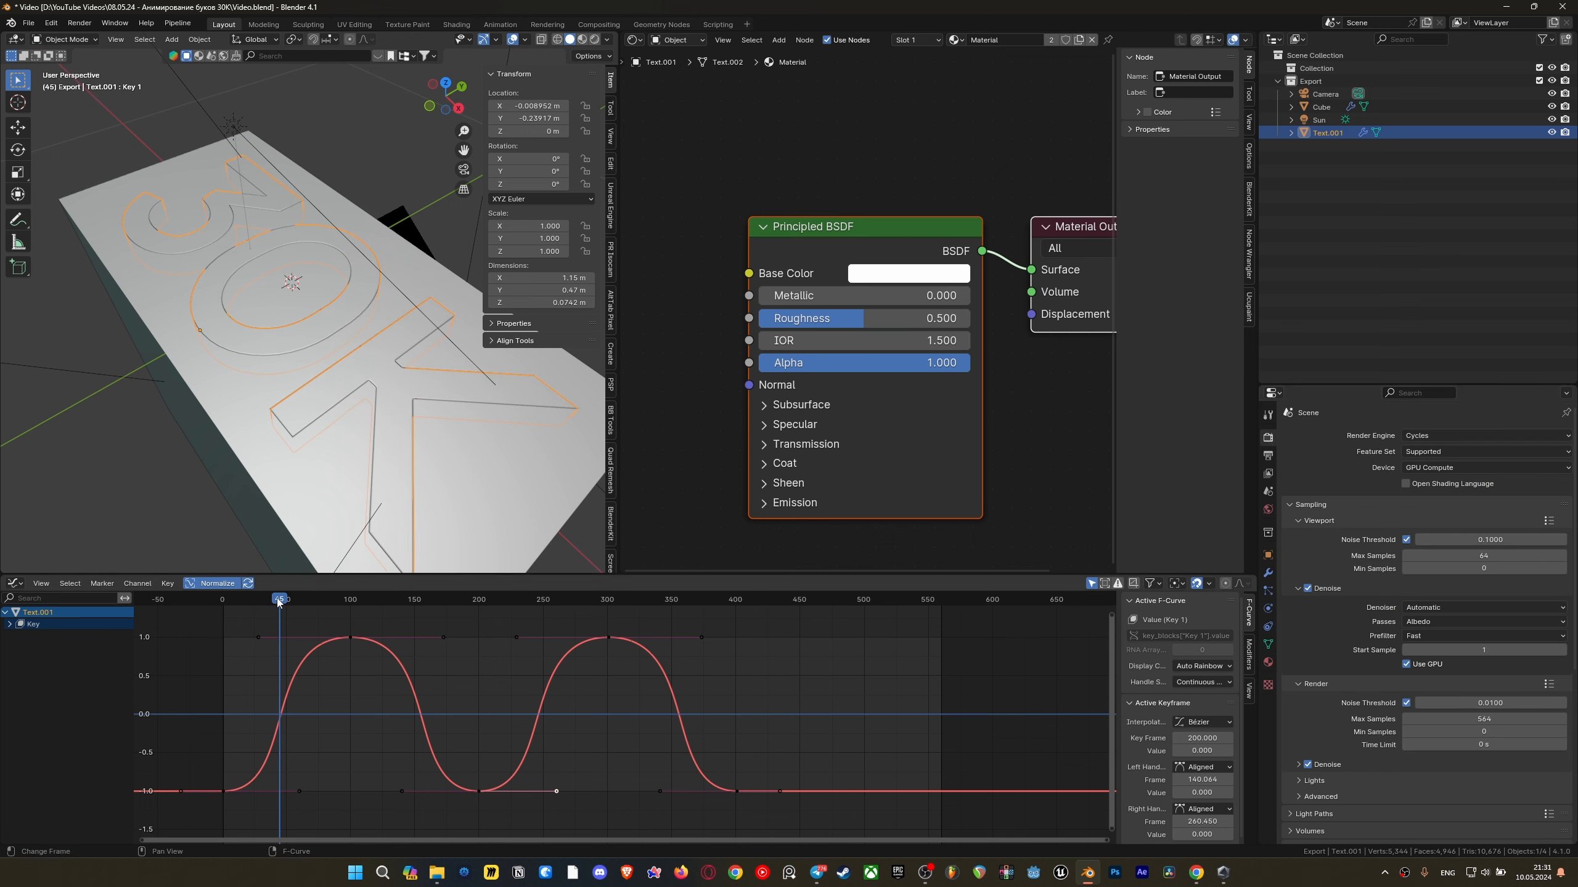
Copy the second peak and its end keyframe and paste them as a third wave peaking at about frame 476
left_click_drag(278, 602, 926, 645)
scroll(895, 644, "down", 2)
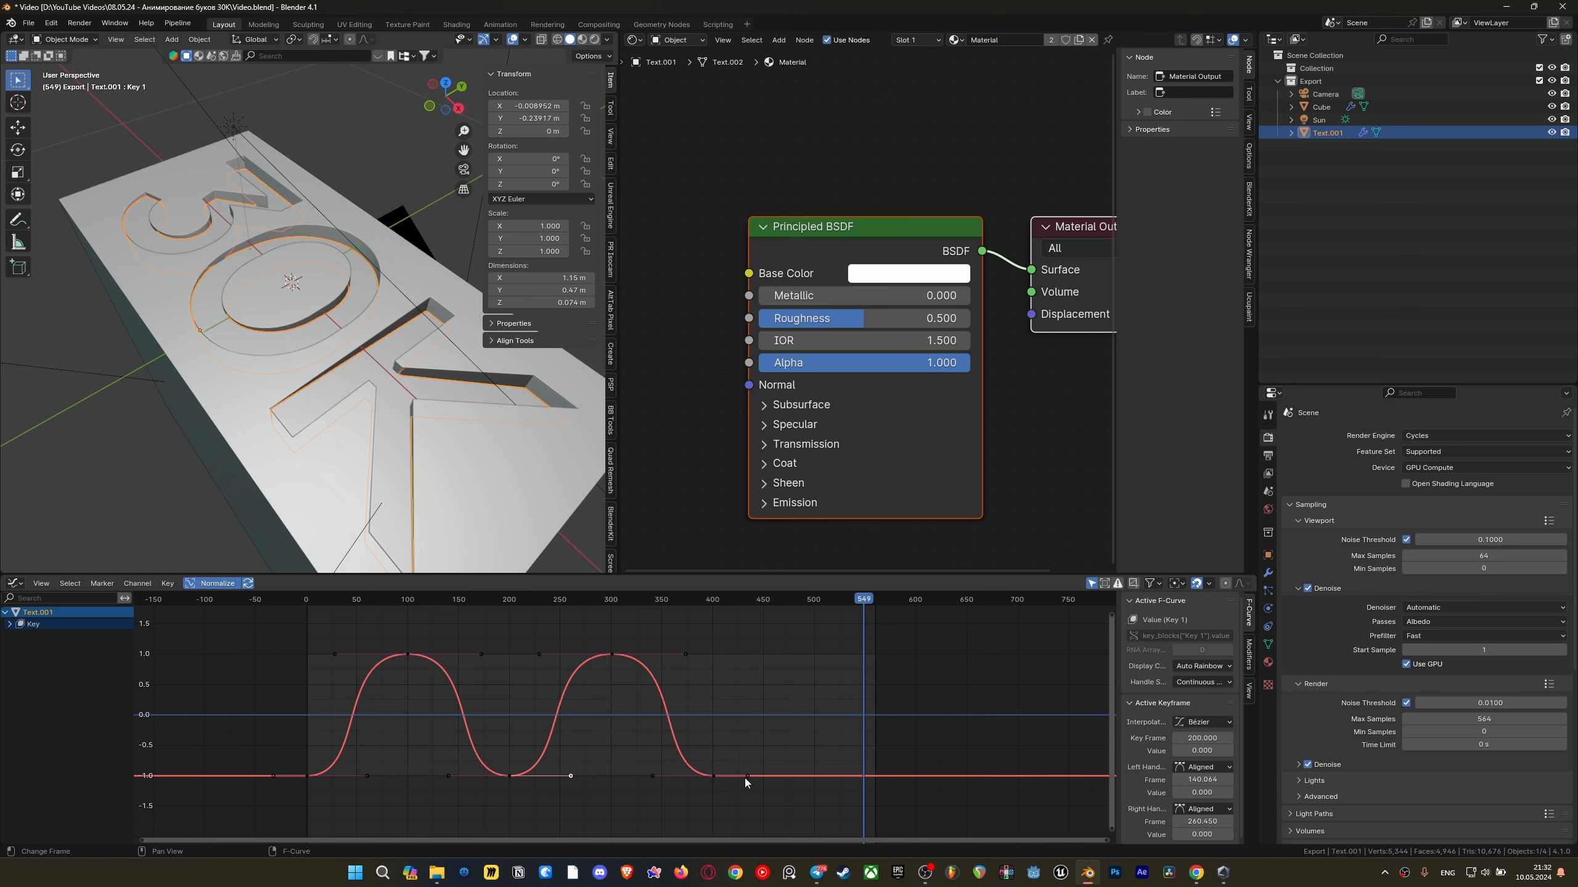
left_click_drag(748, 789, 601, 623)
key("ctrl+c")
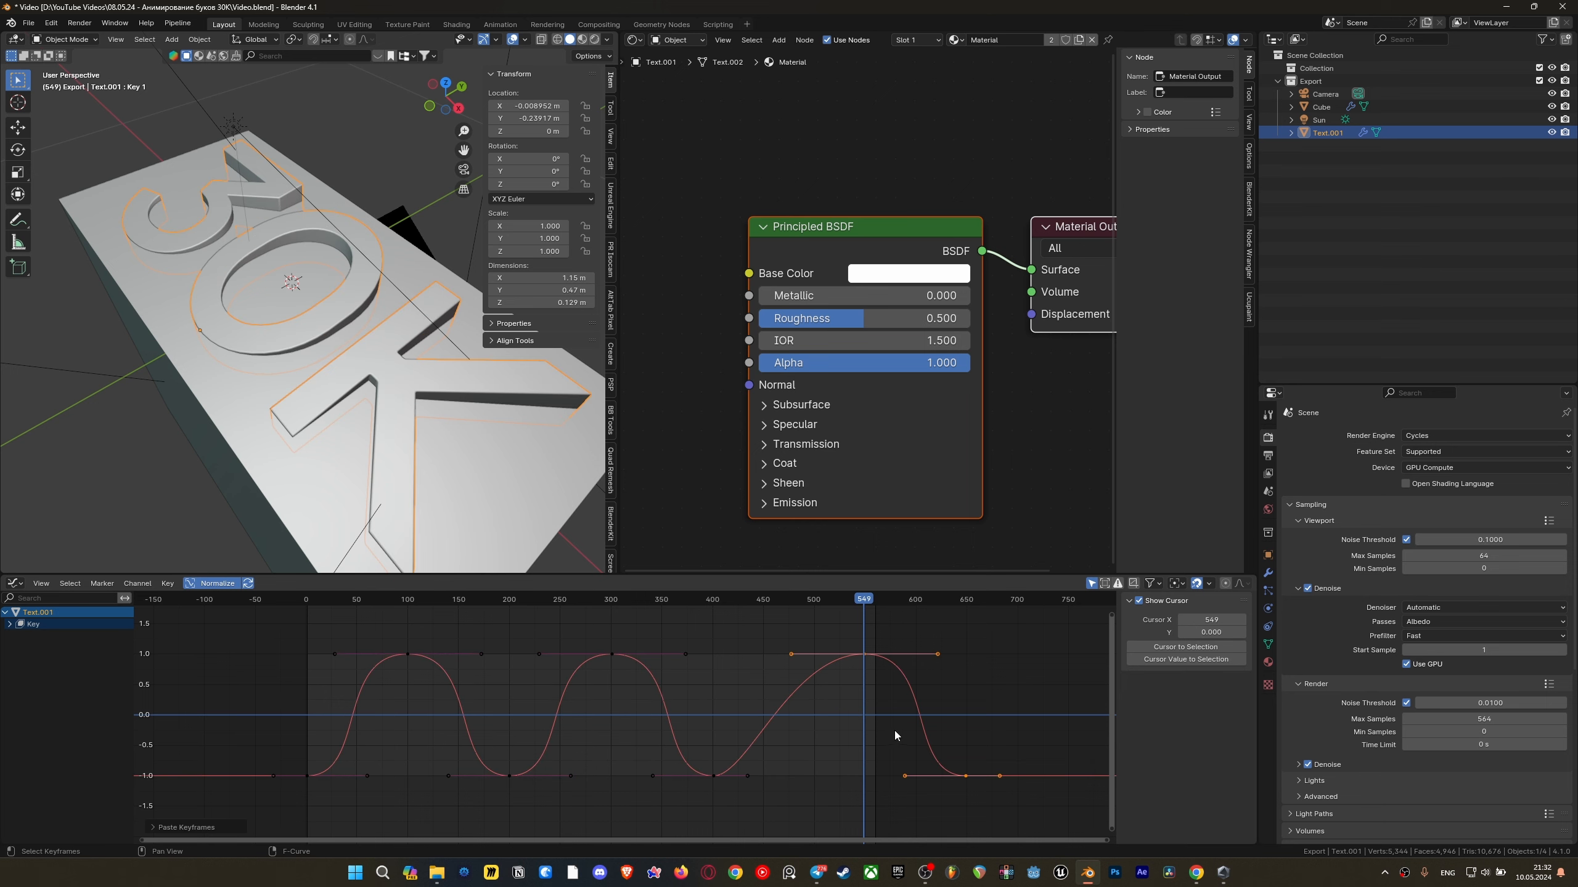
key("ctrl+v")
key("g")
key("x")
left_click(816, 725)
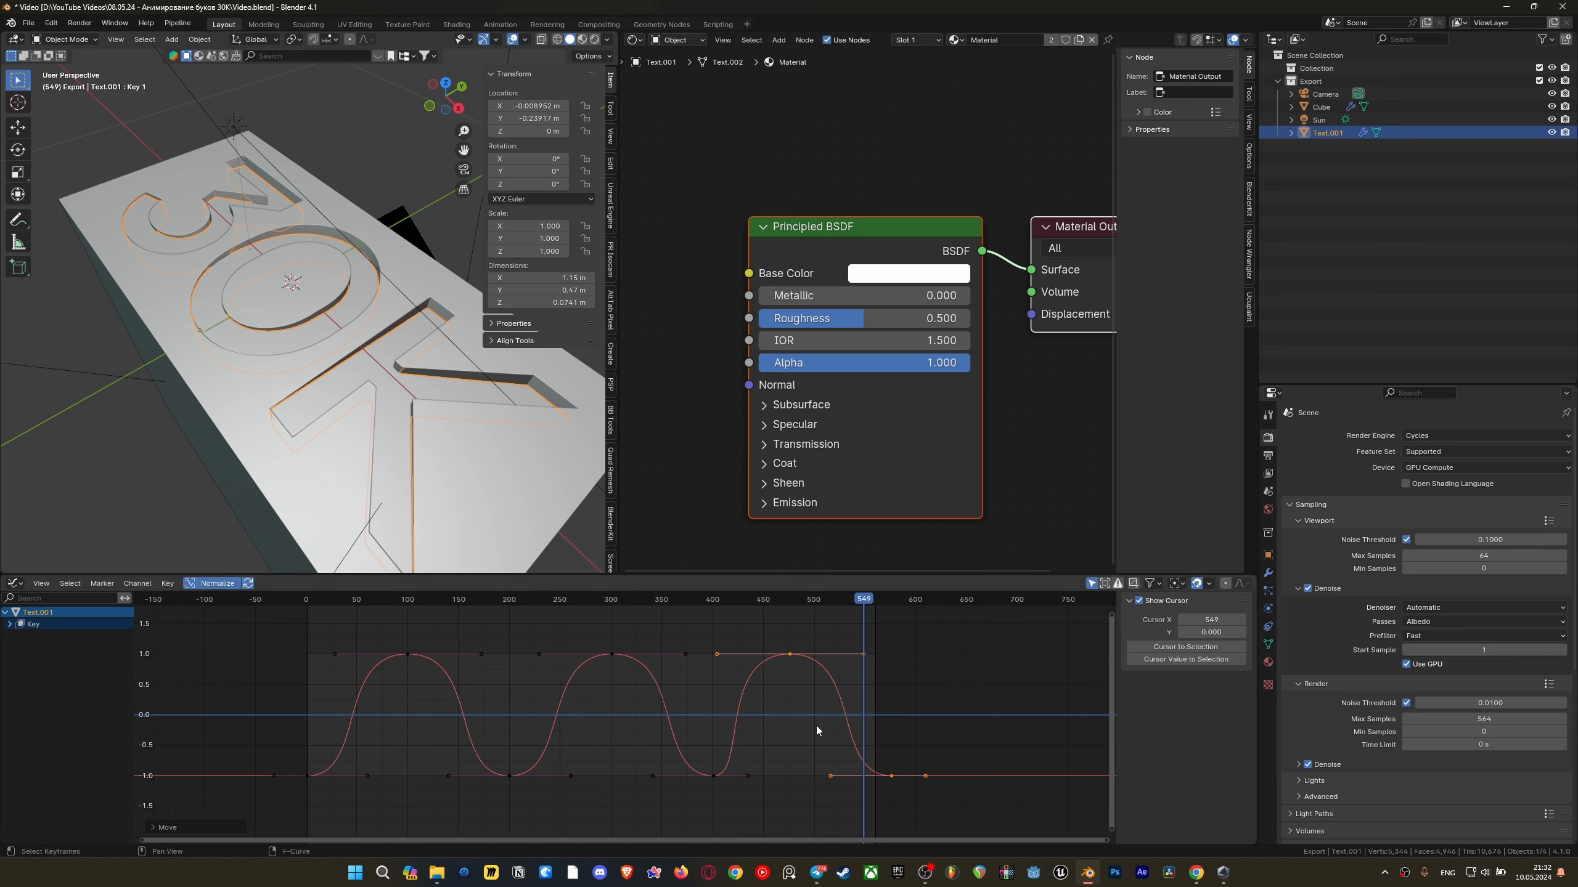
Shift the third wave's two keyframes along the time axis so it peaks at about frame 500 and ends at about frame 600
scroll(795, 696, "up", 3)
left_click_drag(640, 599, 758, 599)
key("g")
key("x")
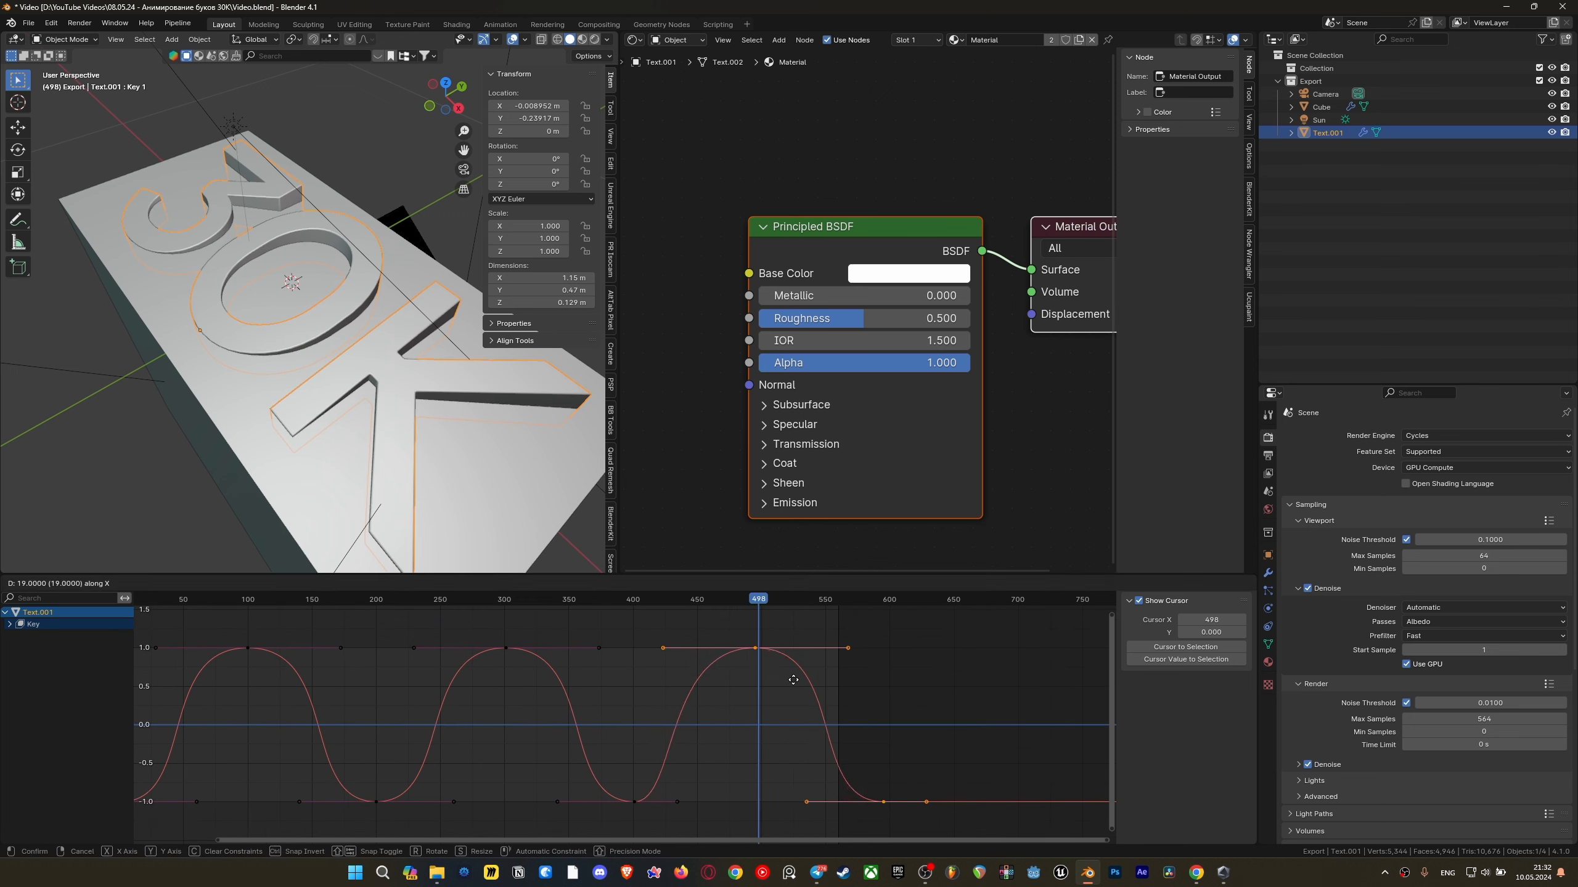
left_click(800, 681)
Go to frame 600, set the scene's end frame to 600, and save the file
scroll(869, 746, "up", 2)
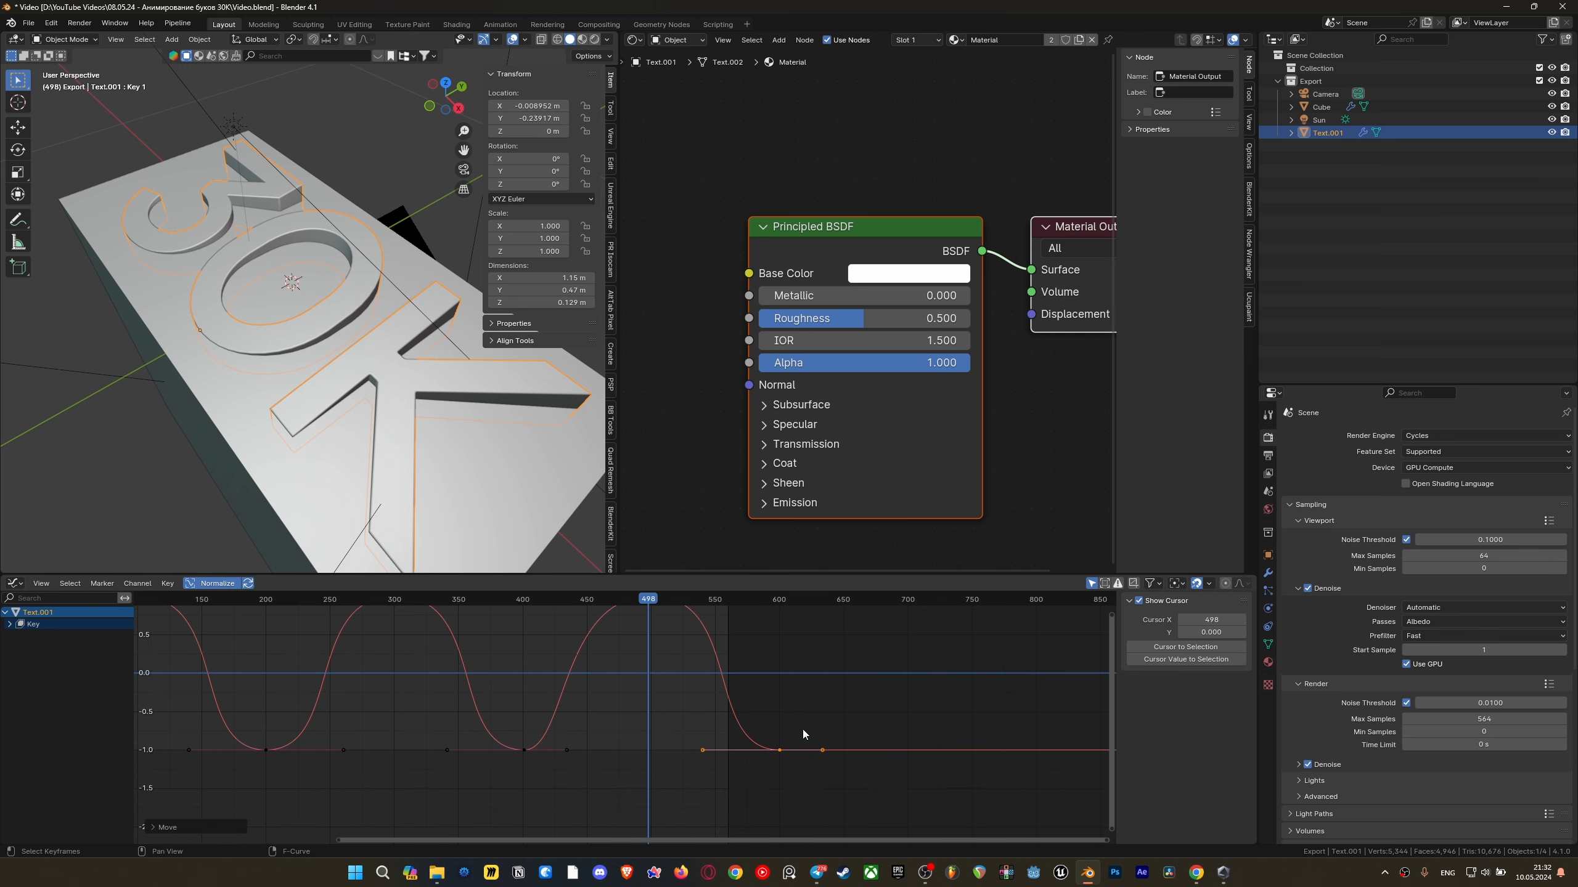
mouse_move(802, 730)
middle_mouse_down()
mouse_move(705, 767)
mouse_move(698, 743)
mouse_move(735, 701)
mouse_move(654, 660)
mouse_move(785, 712)
middle_mouse_up()
scroll(661, 711, "down", 1)
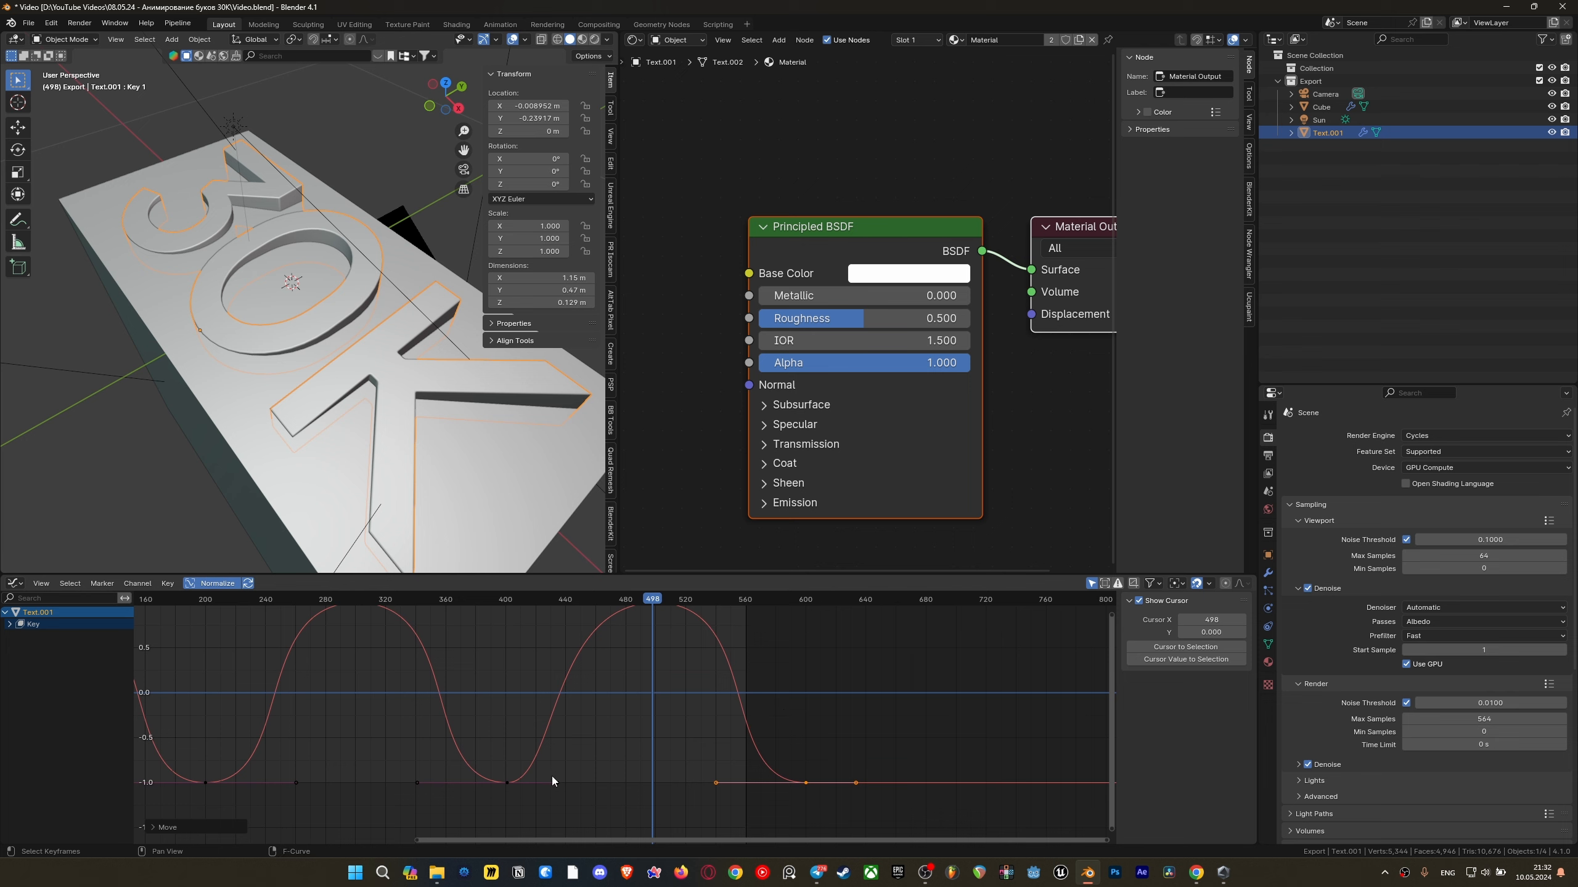
scroll(678, 632, "up", 8)
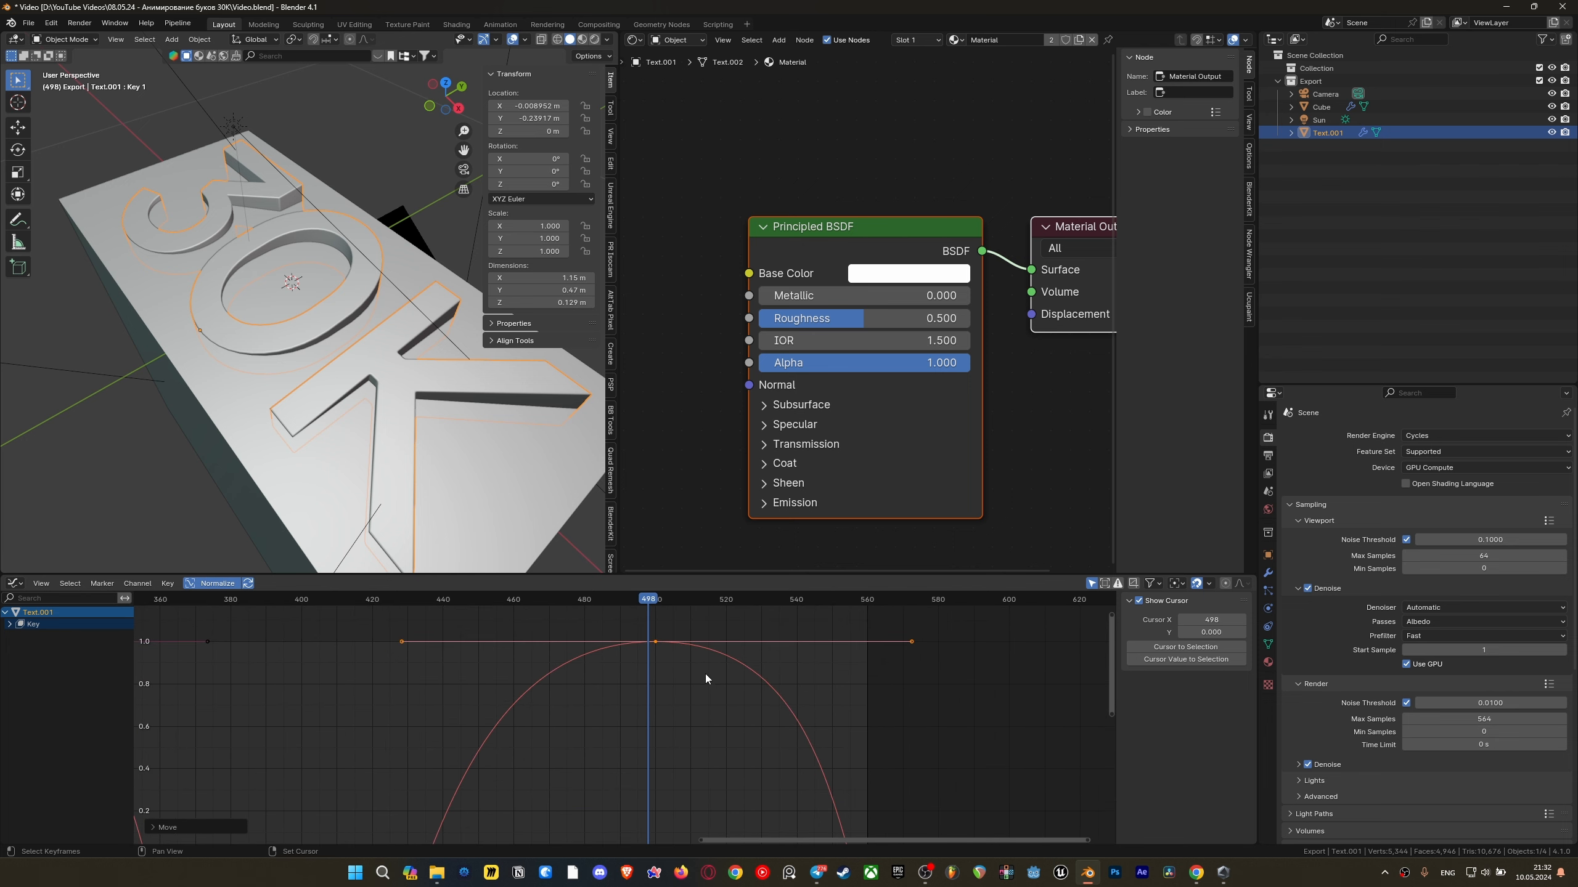
scroll(690, 704, "down", 6)
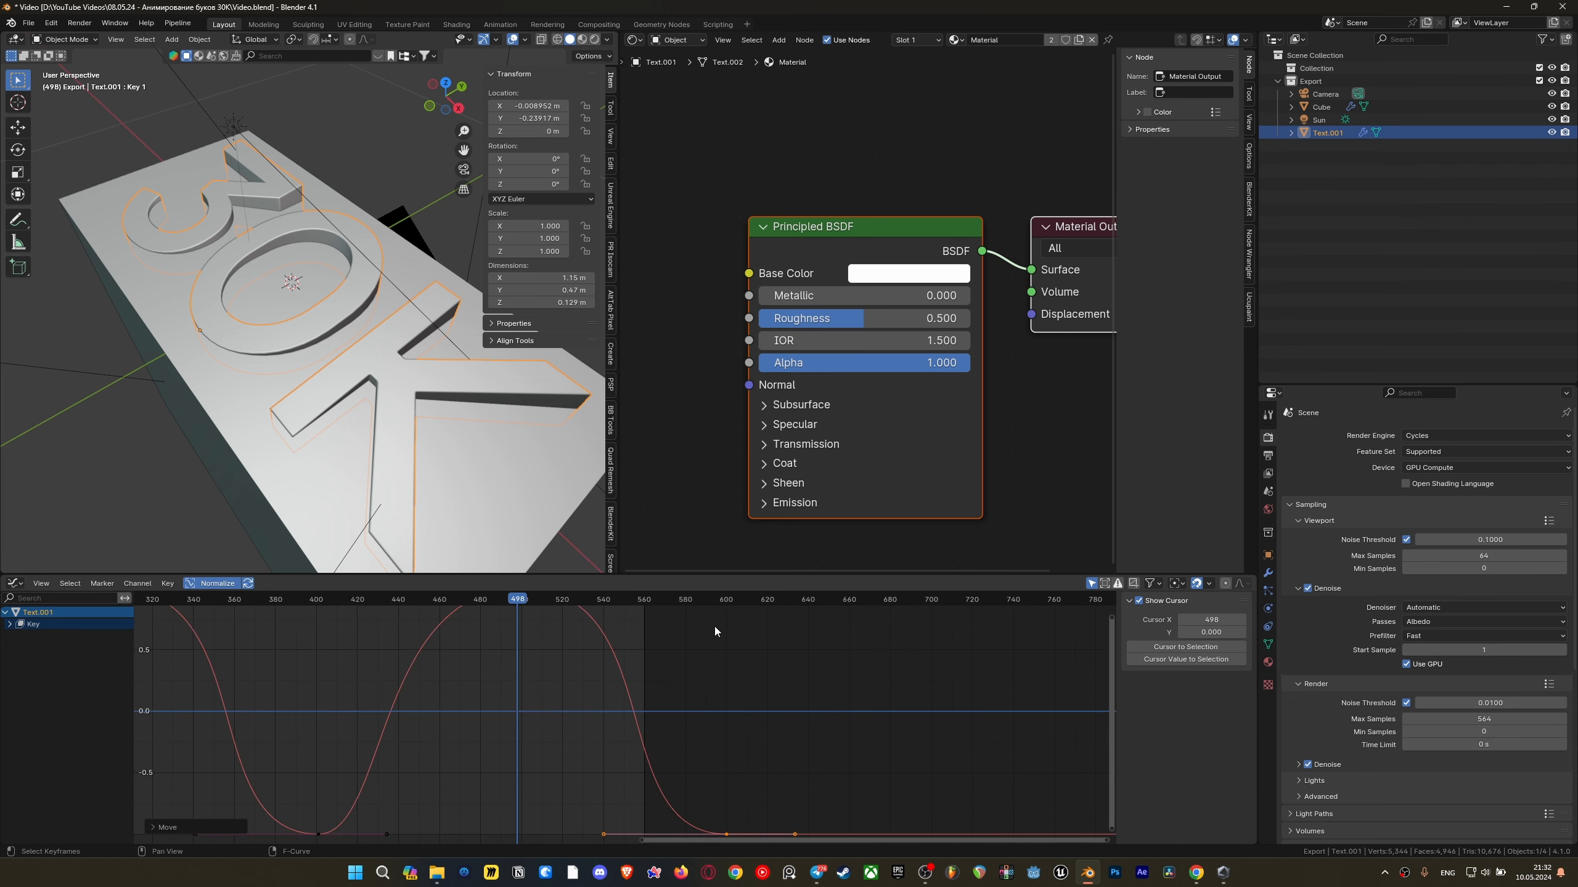
left_click(725, 600)
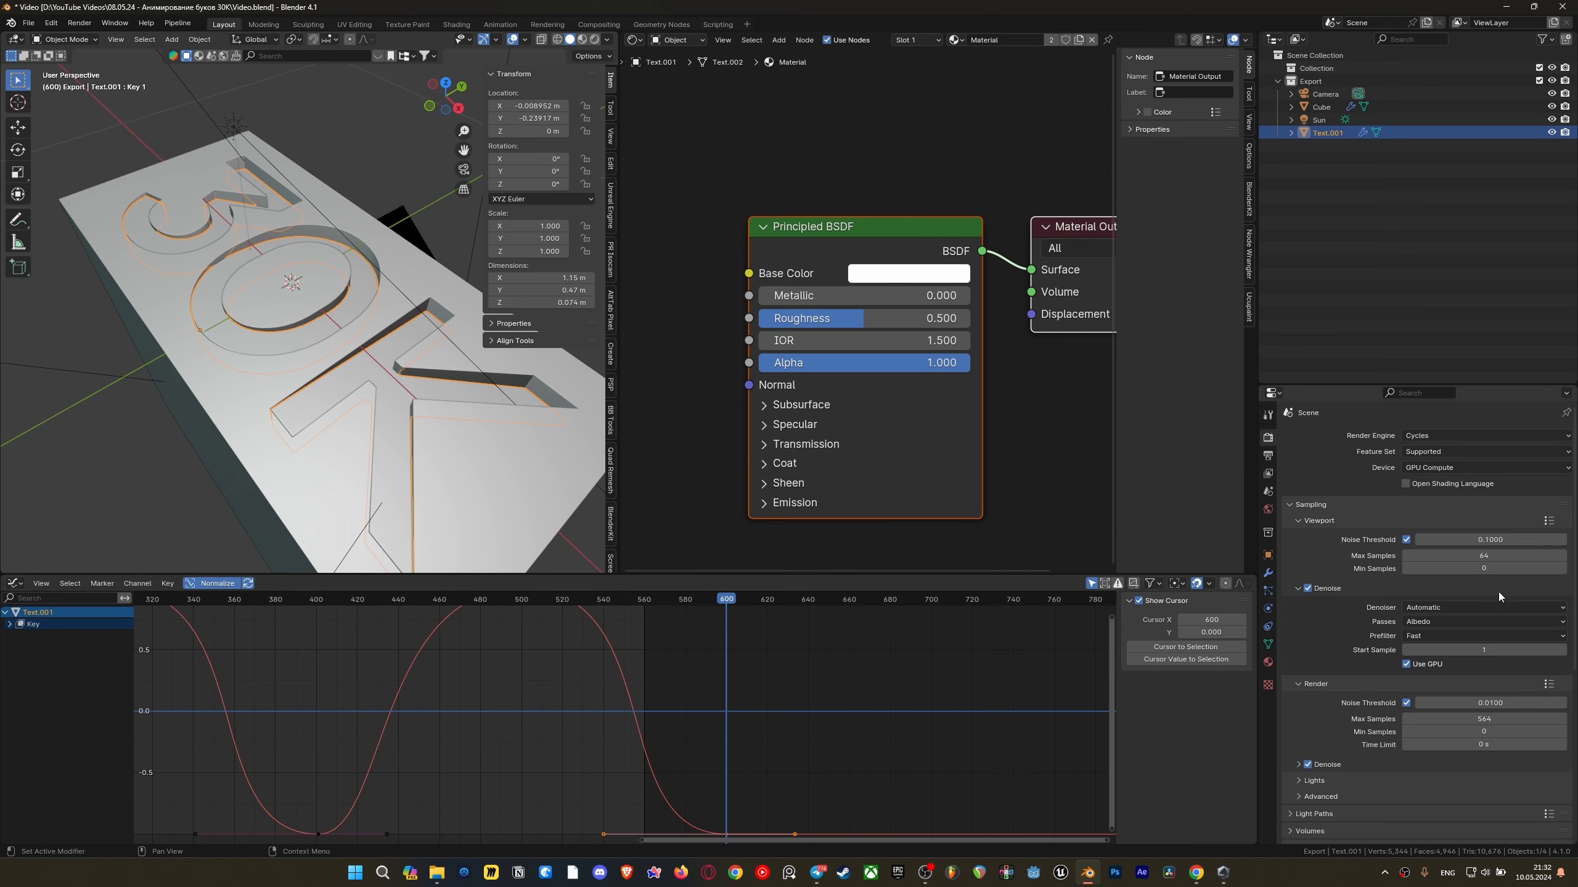
left_click(1268, 456)
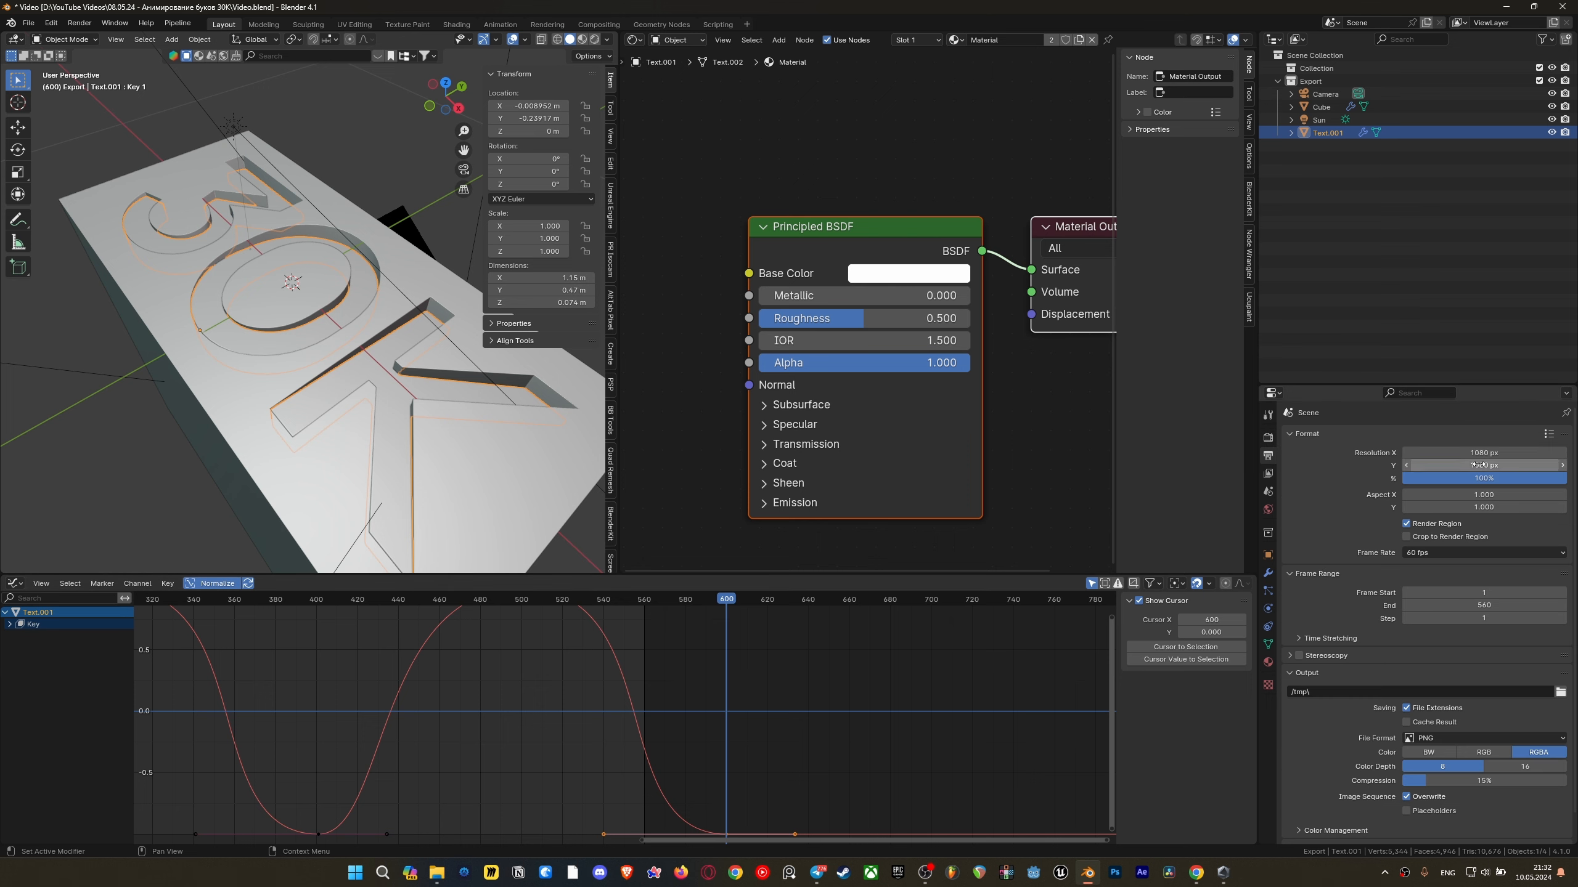
type("6")
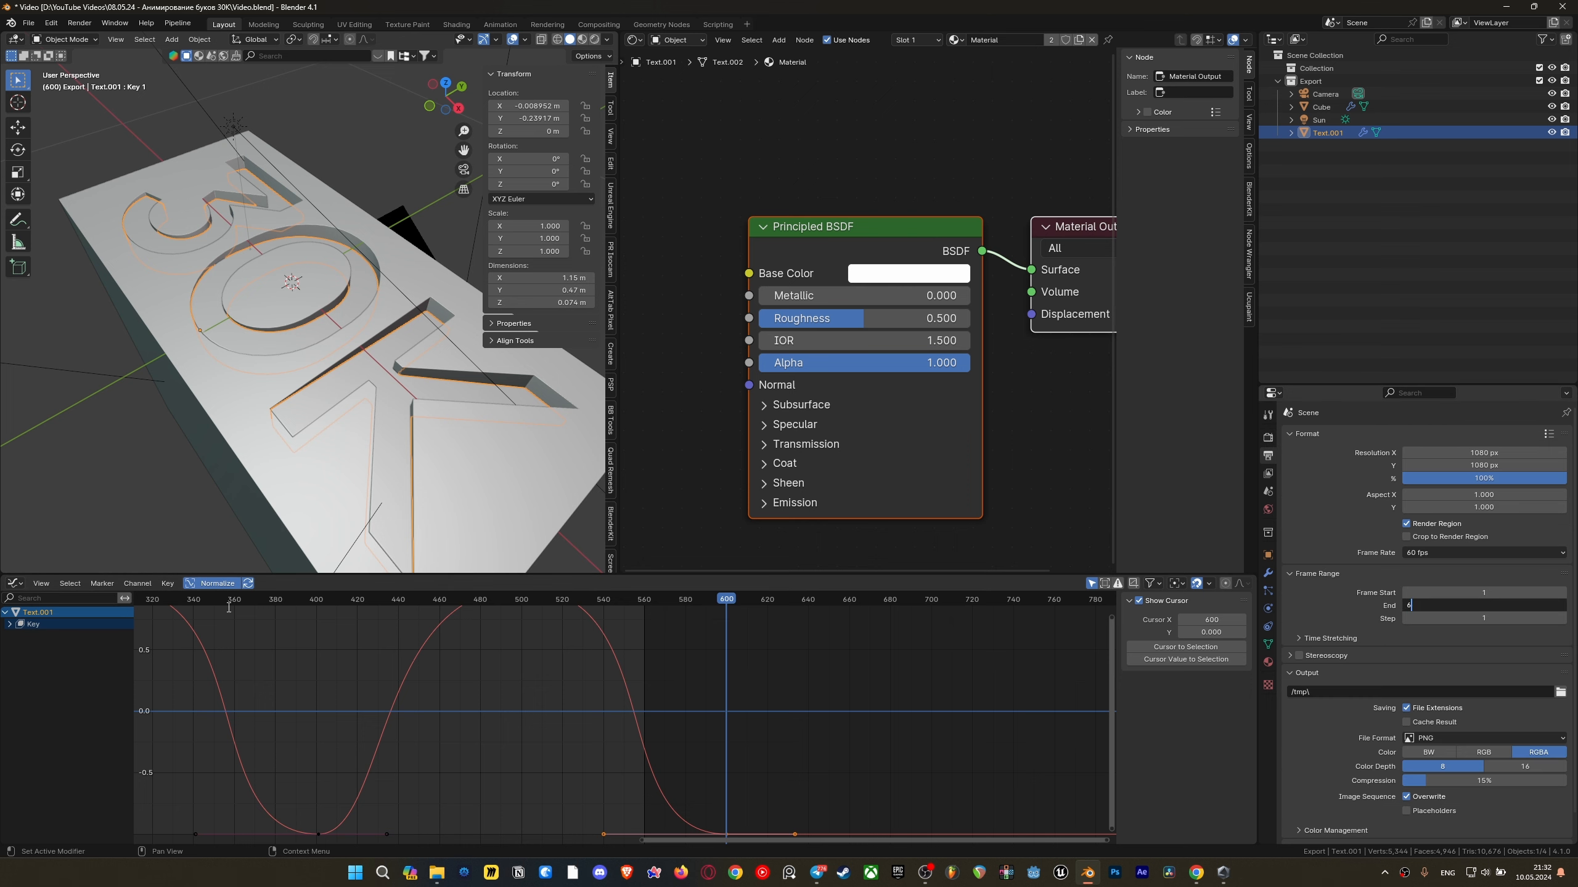
type("00")
key("Return")
key("ctrl+s")
Move the last keyframe forward along the time axis by about one frame, to about frame 601
middle_click_drag(777, 810, 695, 690)
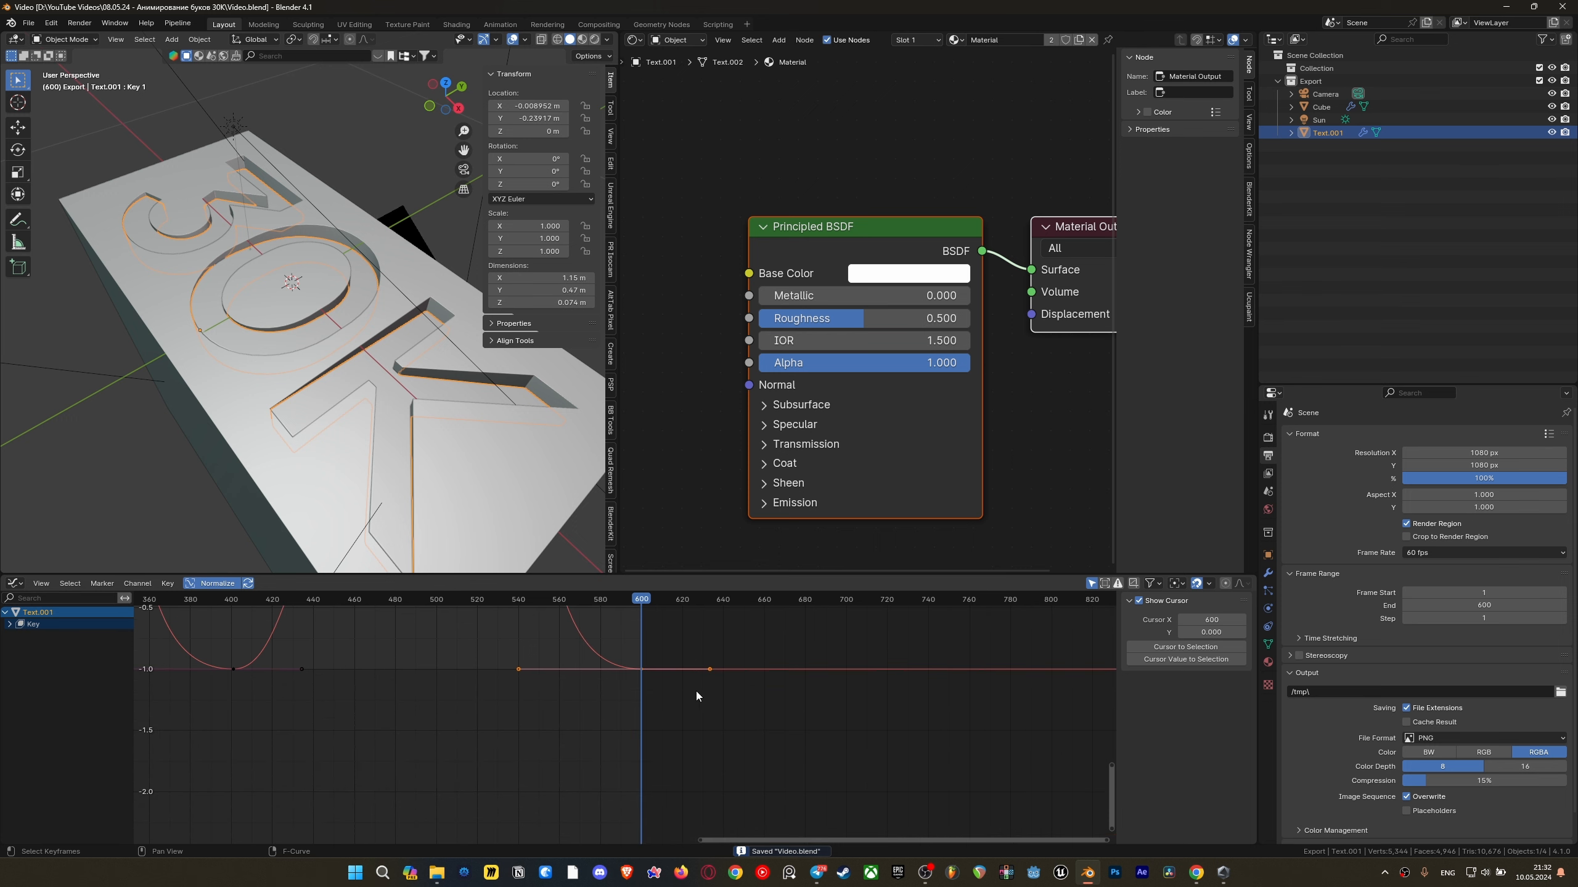
scroll(672, 691, "up", 7)
left_click_drag(669, 663, 654, 650)
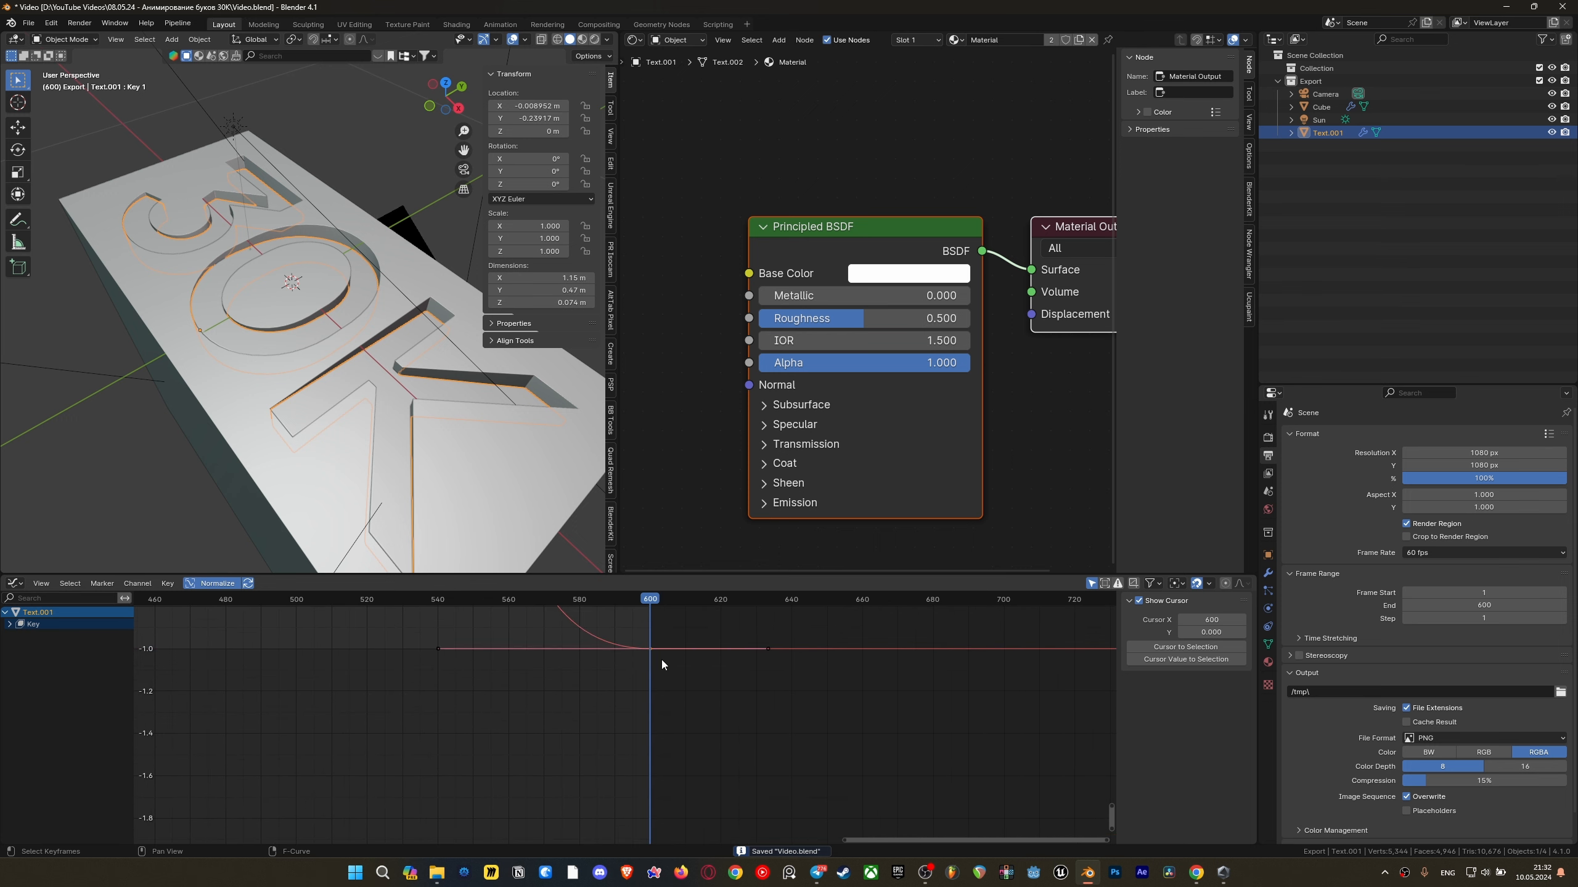
key("g")
key("x")
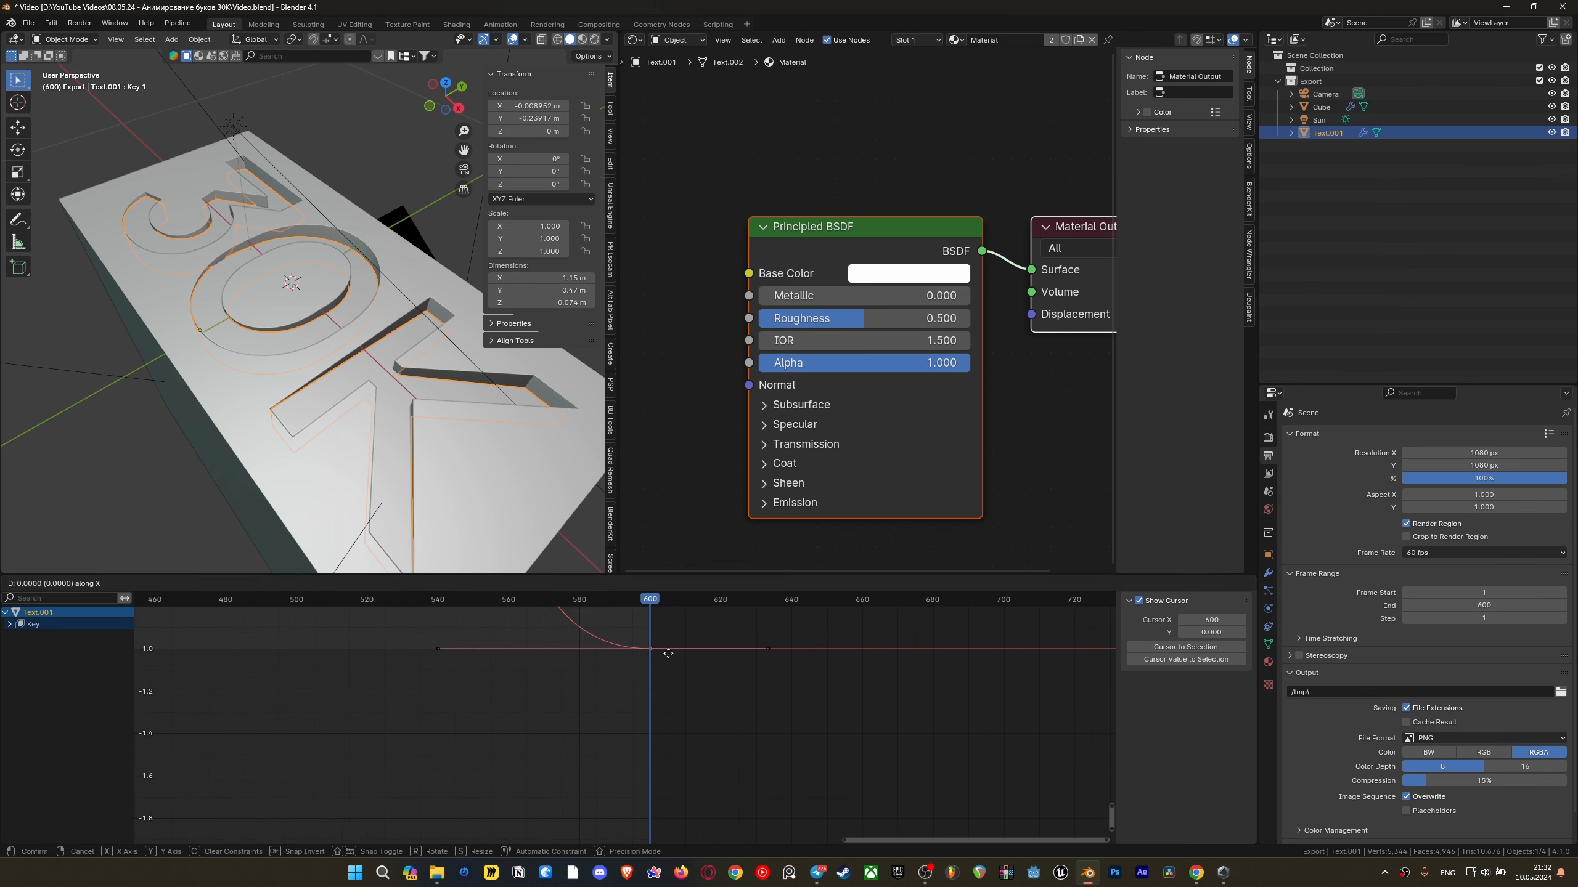
left_click(671, 653)
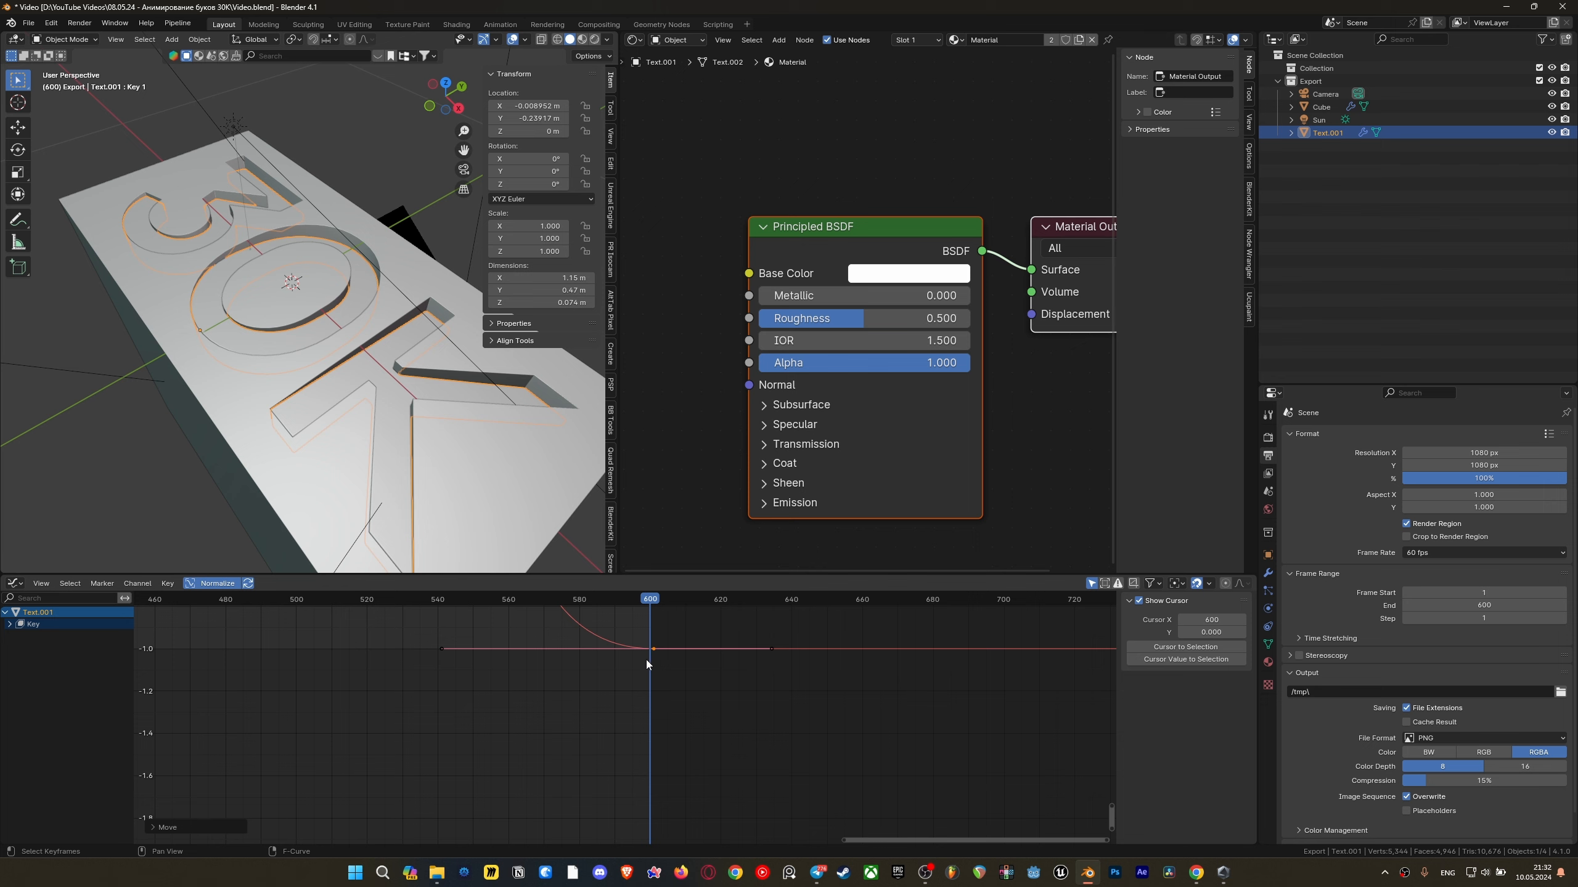
Extend the outgoing handle of the frame 401 keyframe to about frame 460
middle_click_drag(649, 654, 678, 738)
scroll(678, 737, "down", 3)
middle_click_drag(555, 730, 716, 827)
middle_click_drag(545, 777, 620, 684)
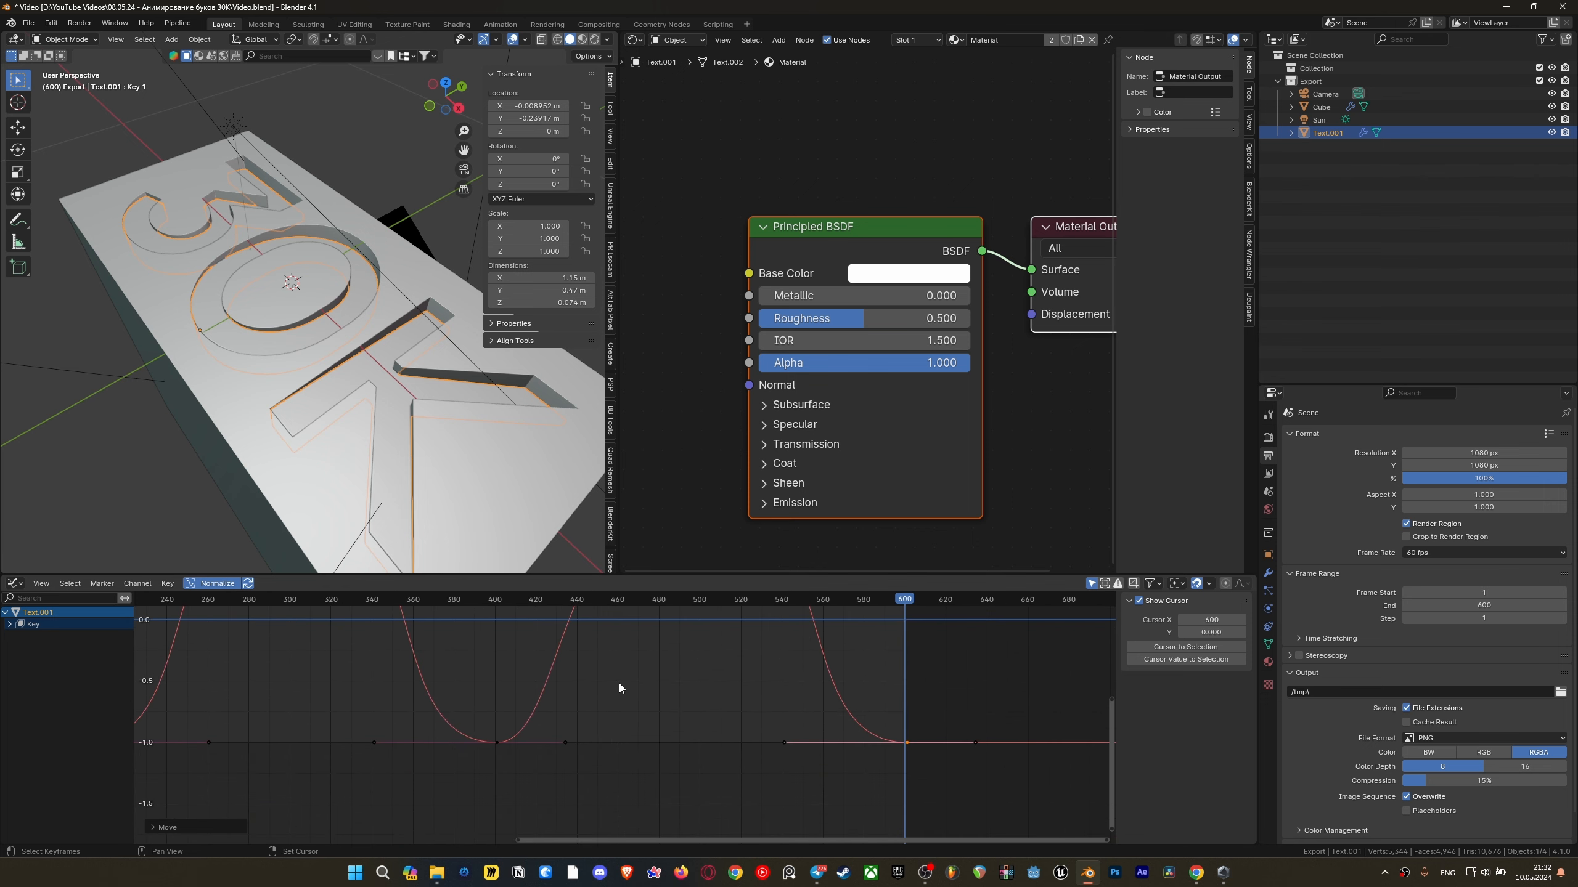
left_click(566, 743)
scroll(559, 733, "down", 5)
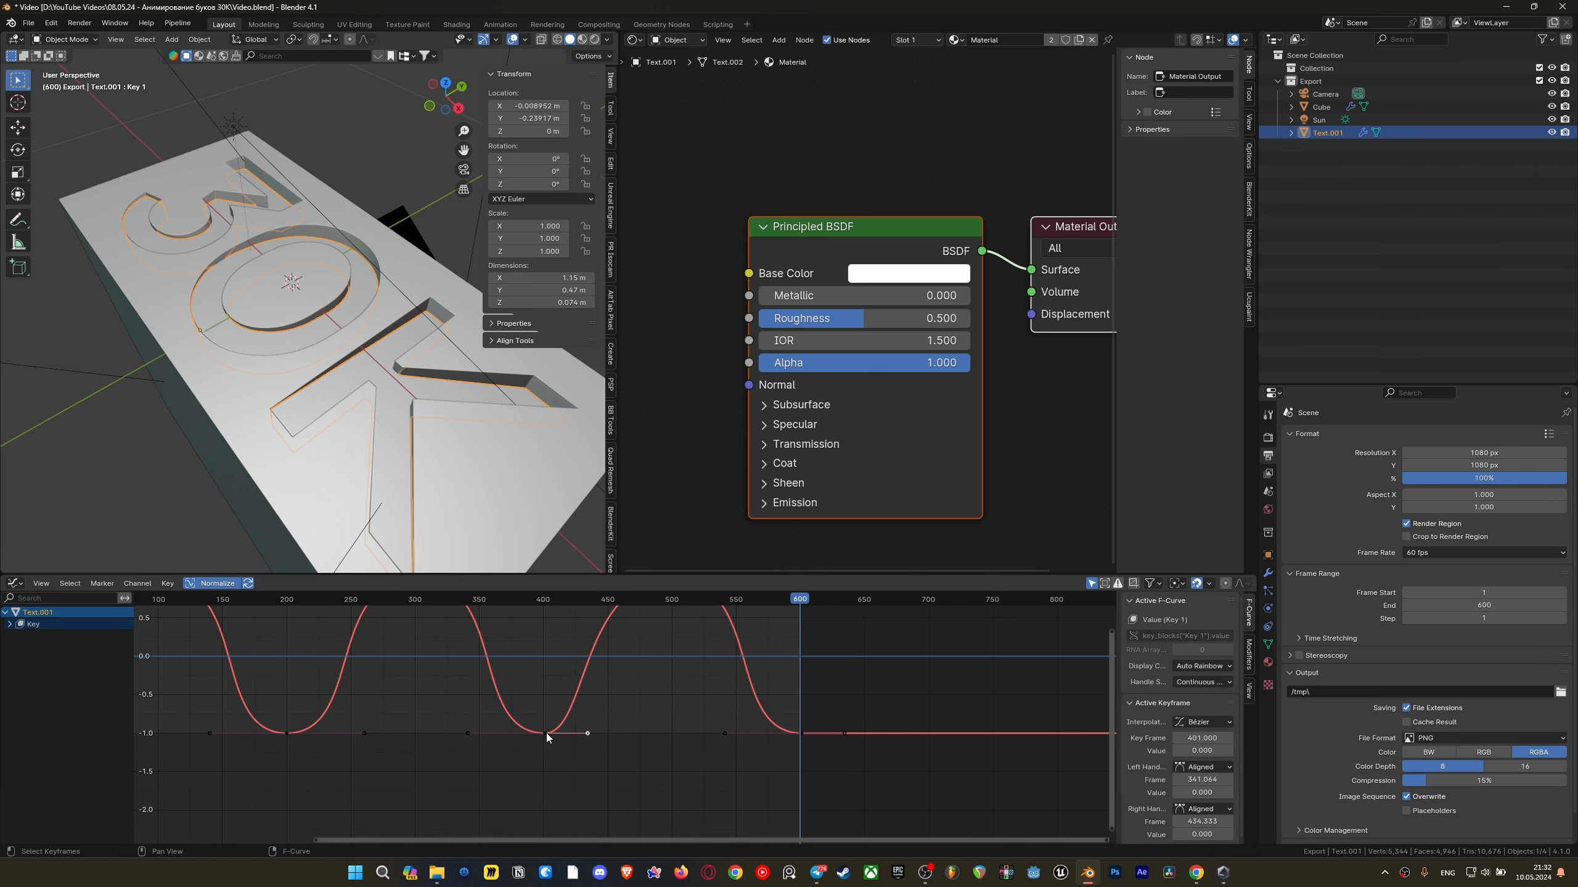
scroll(726, 749, "up", 2)
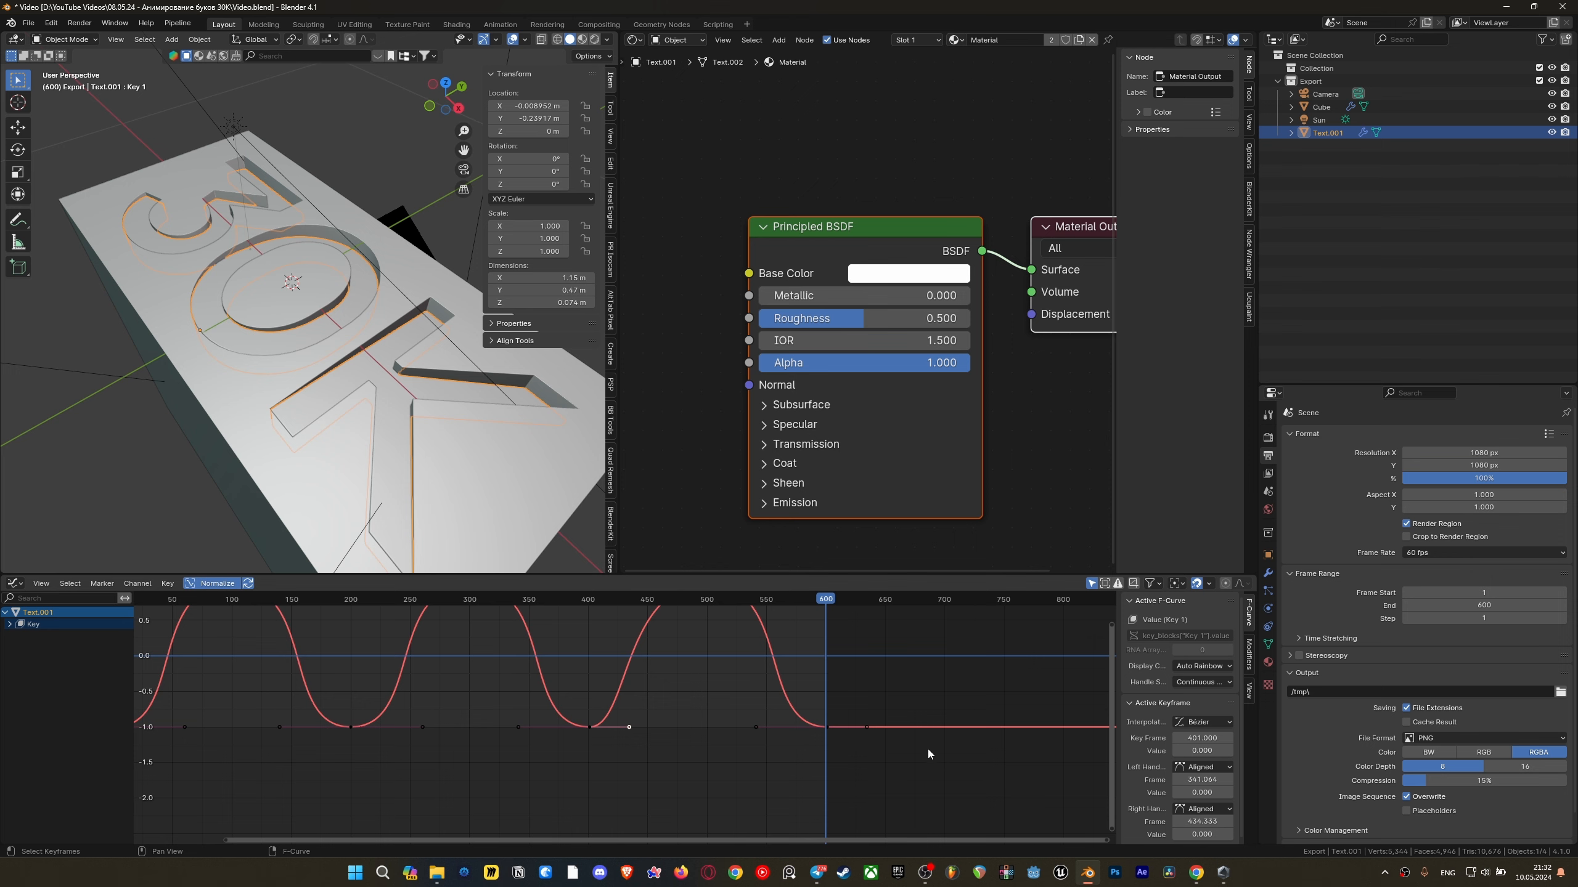
scroll(794, 711, "down", 1)
scroll(780, 722, "up", 3)
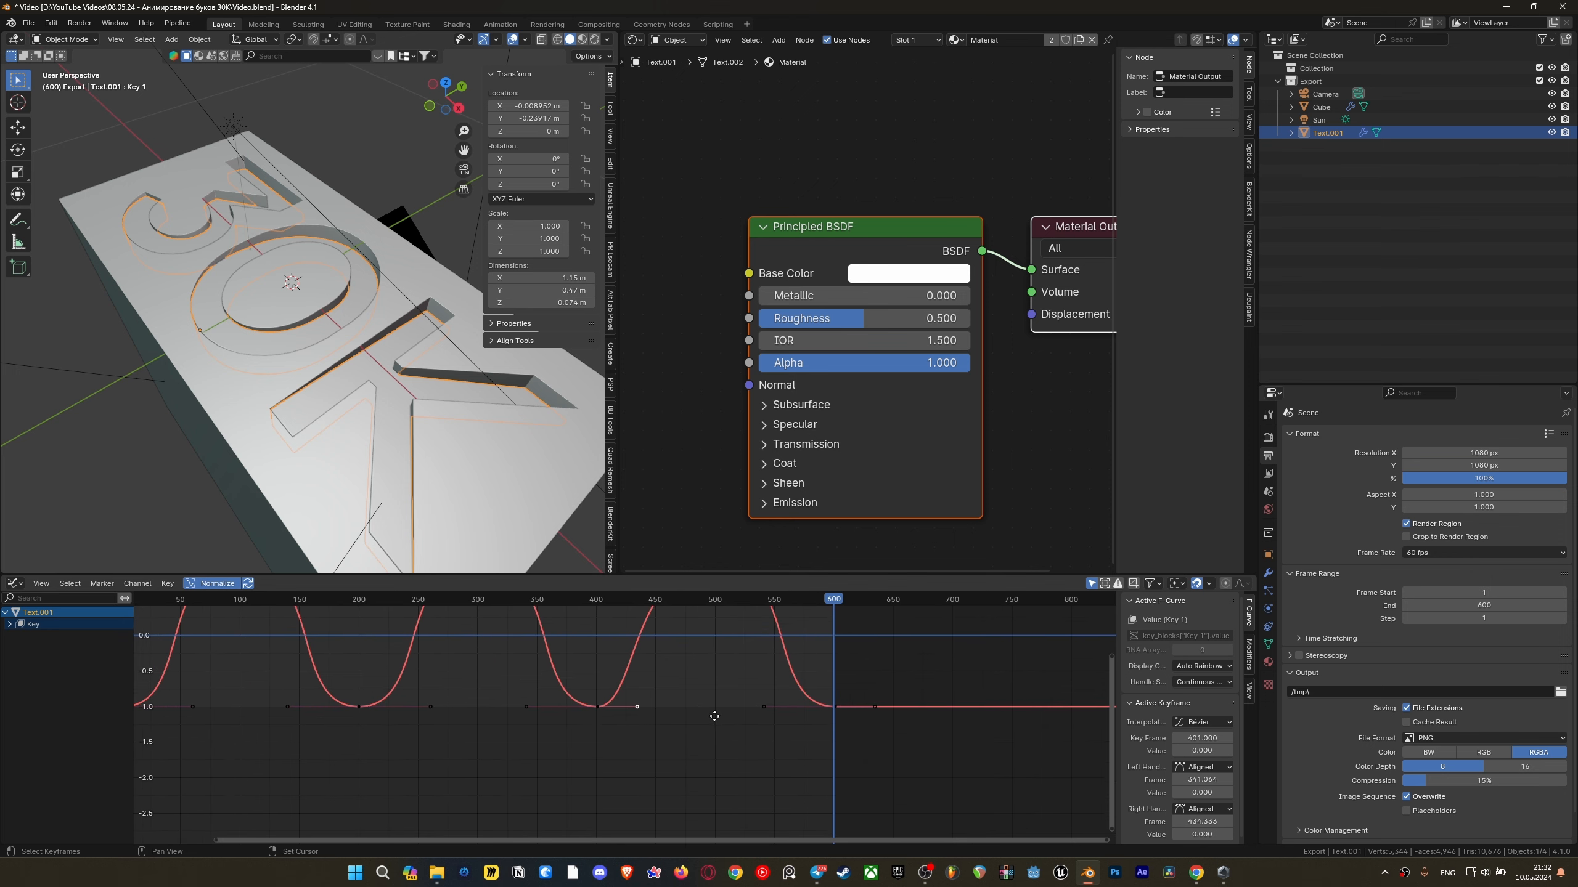
scroll(621, 702, "up", 1)
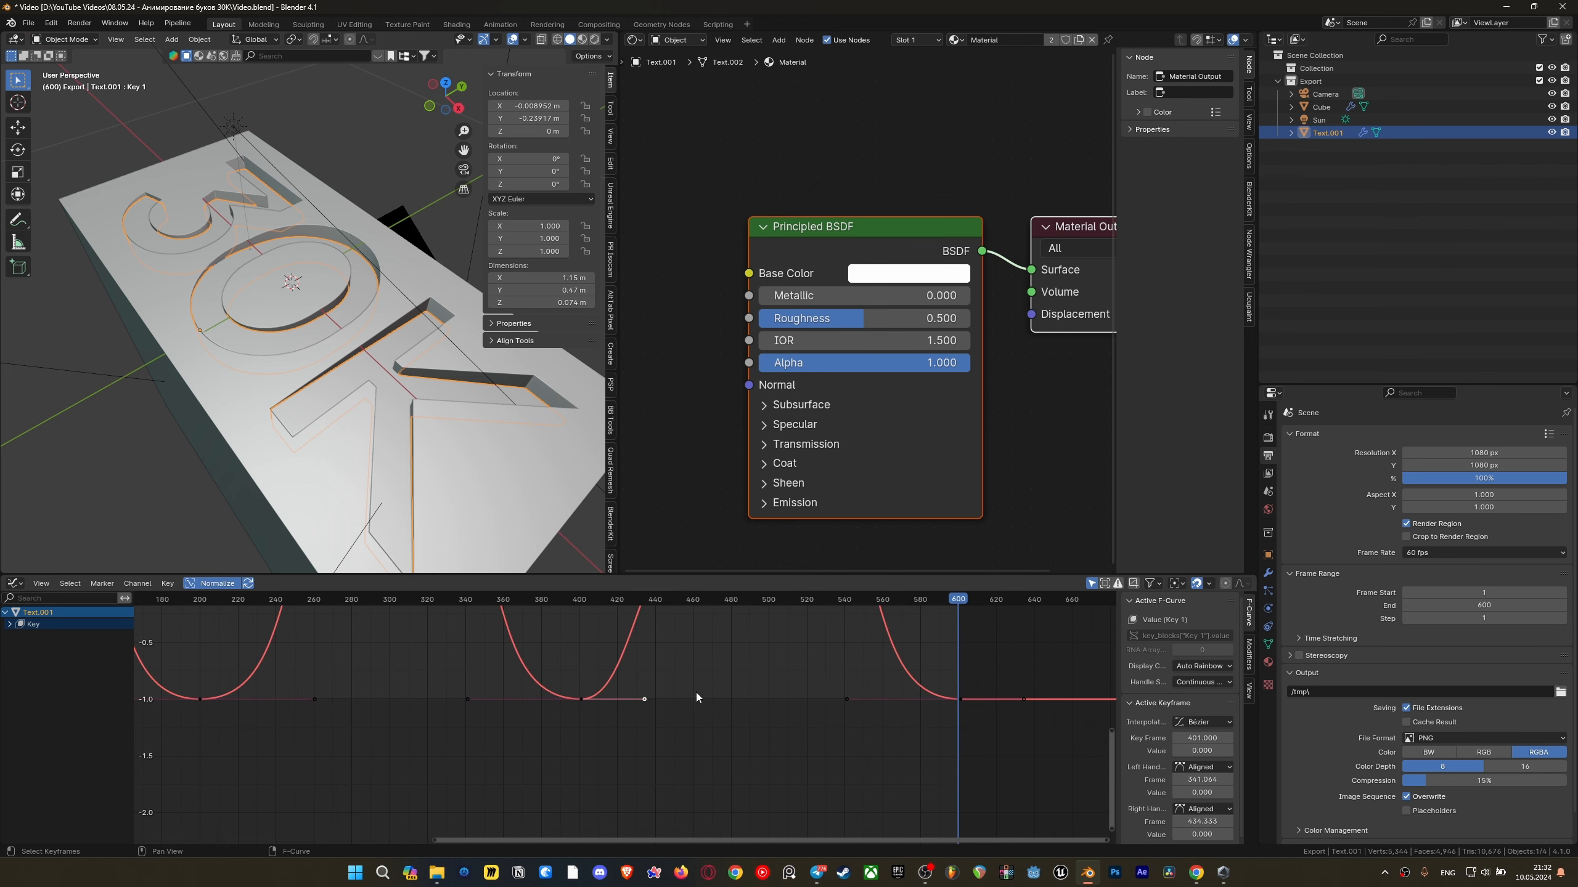
key("g")
key("x")
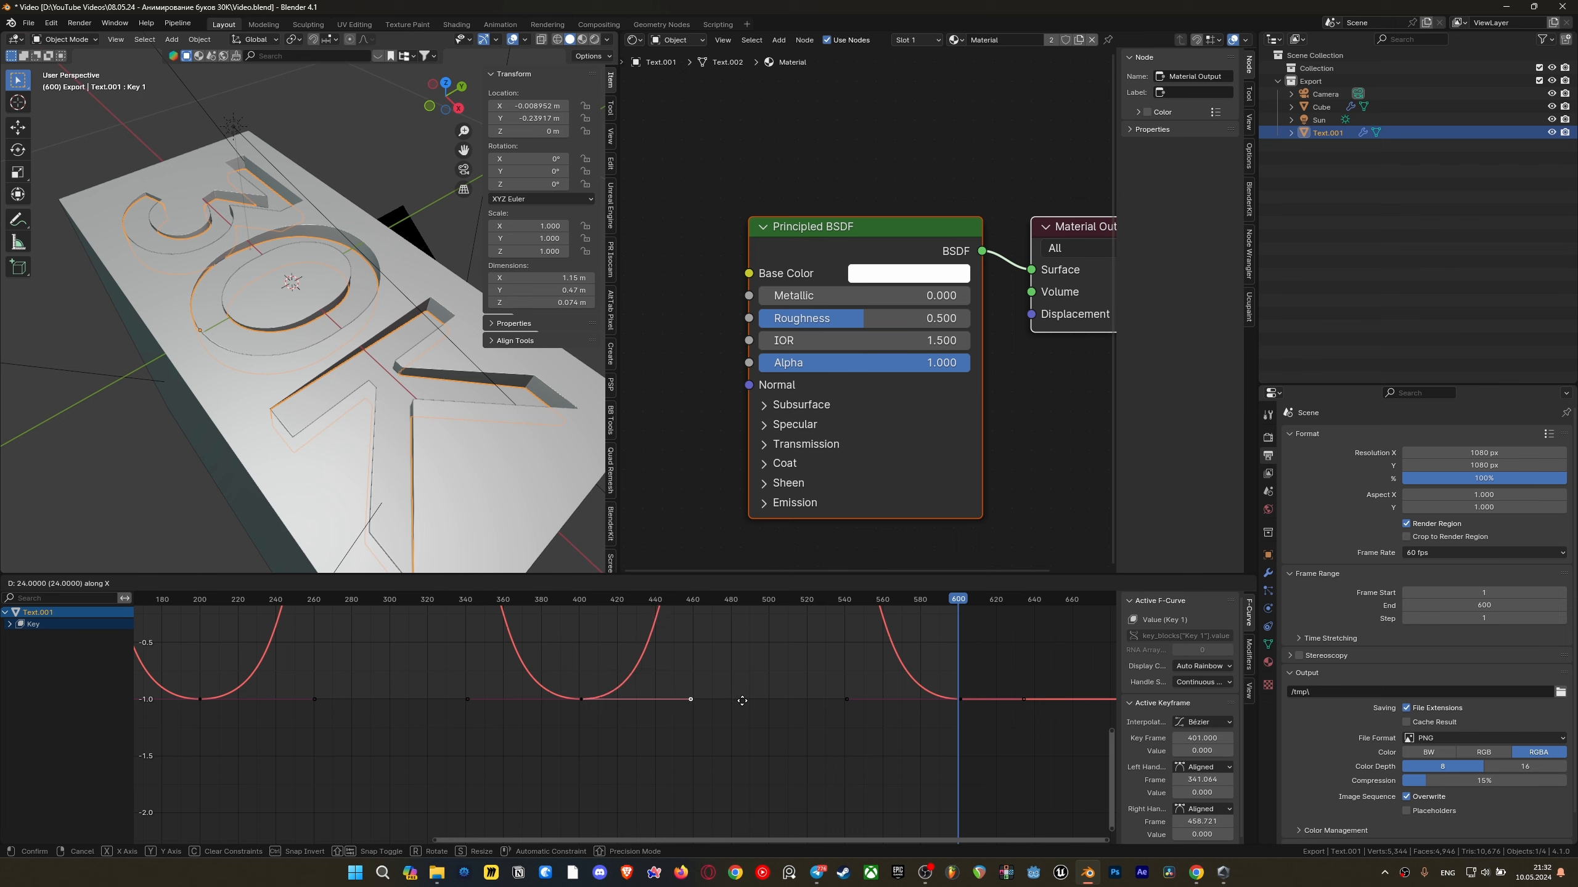
left_click(744, 701)
scroll(744, 701, "down", 5)
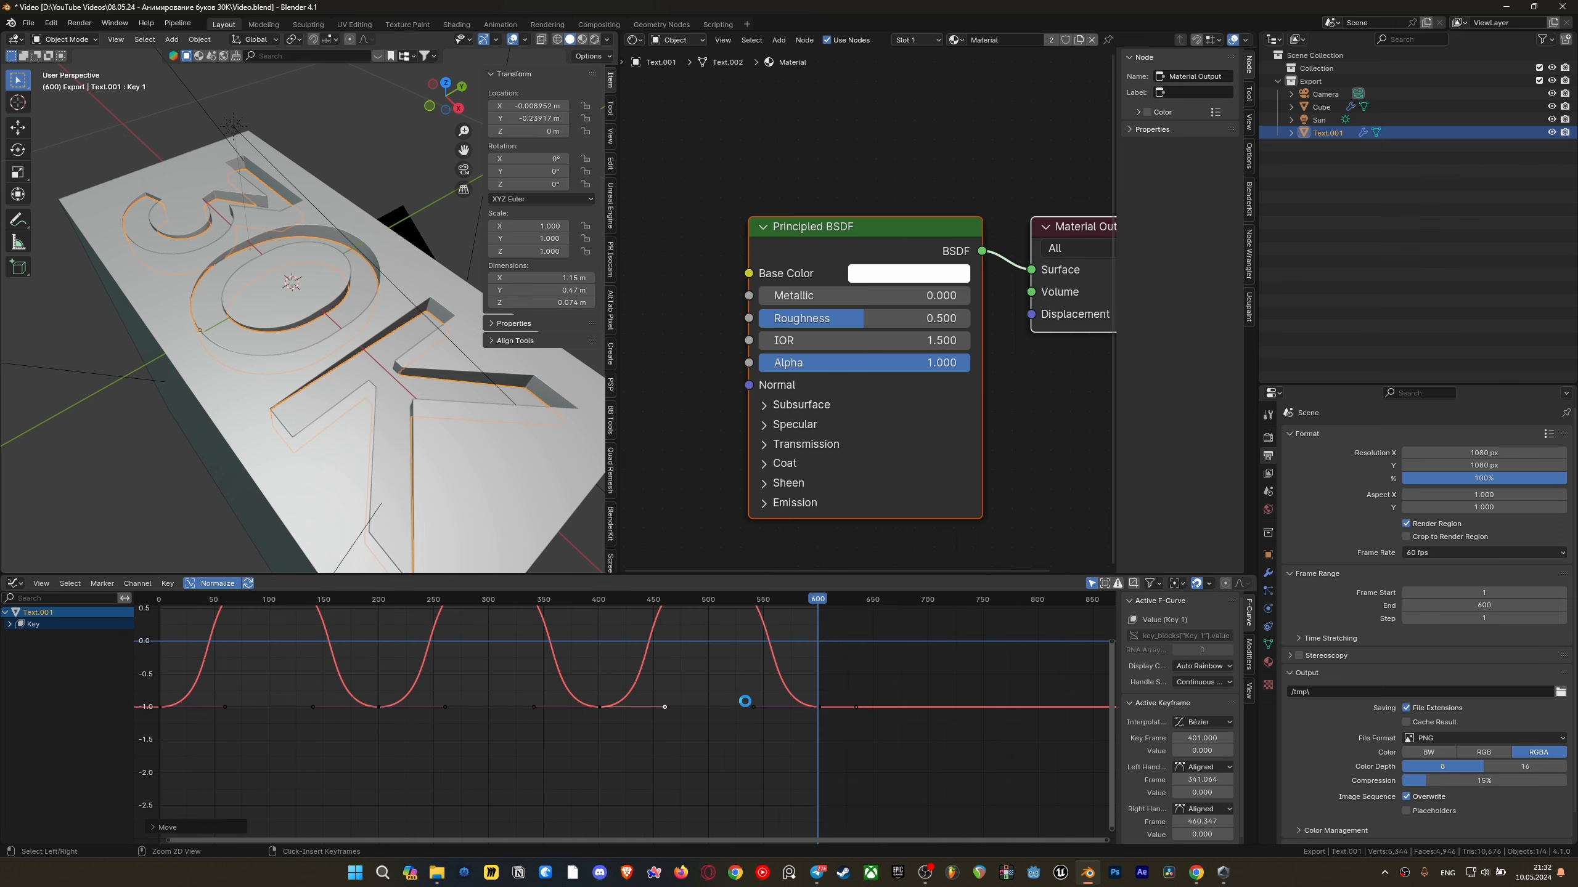
Save the file and play the animation through the camera view with the viewport overlays hidden
key("ctrl+s")
key("space")
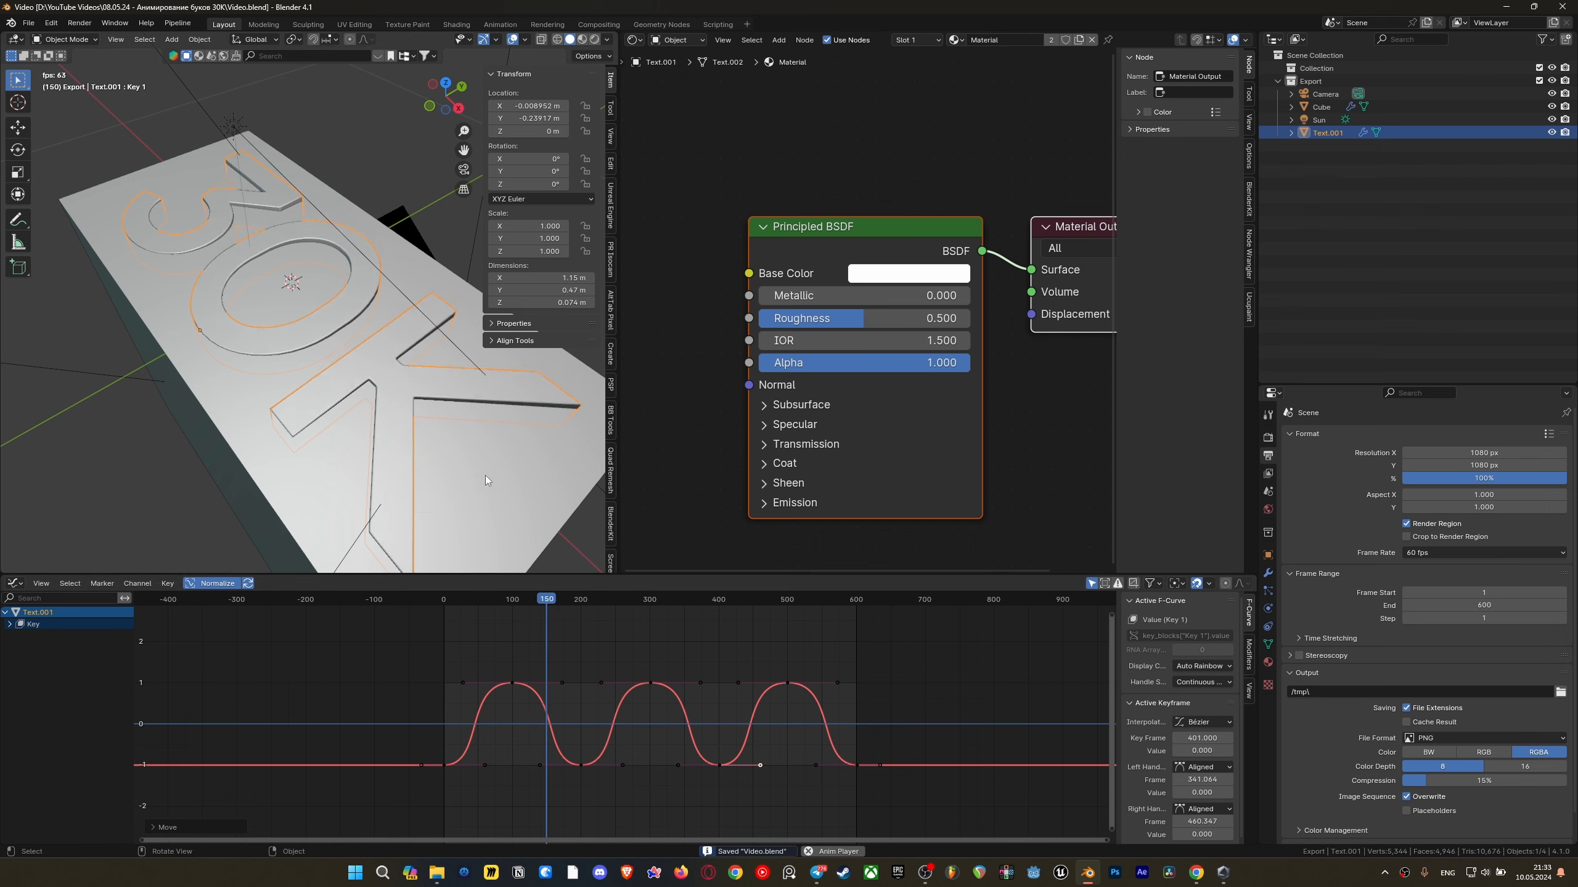
key("KP_0")
key("shift+alt+z")
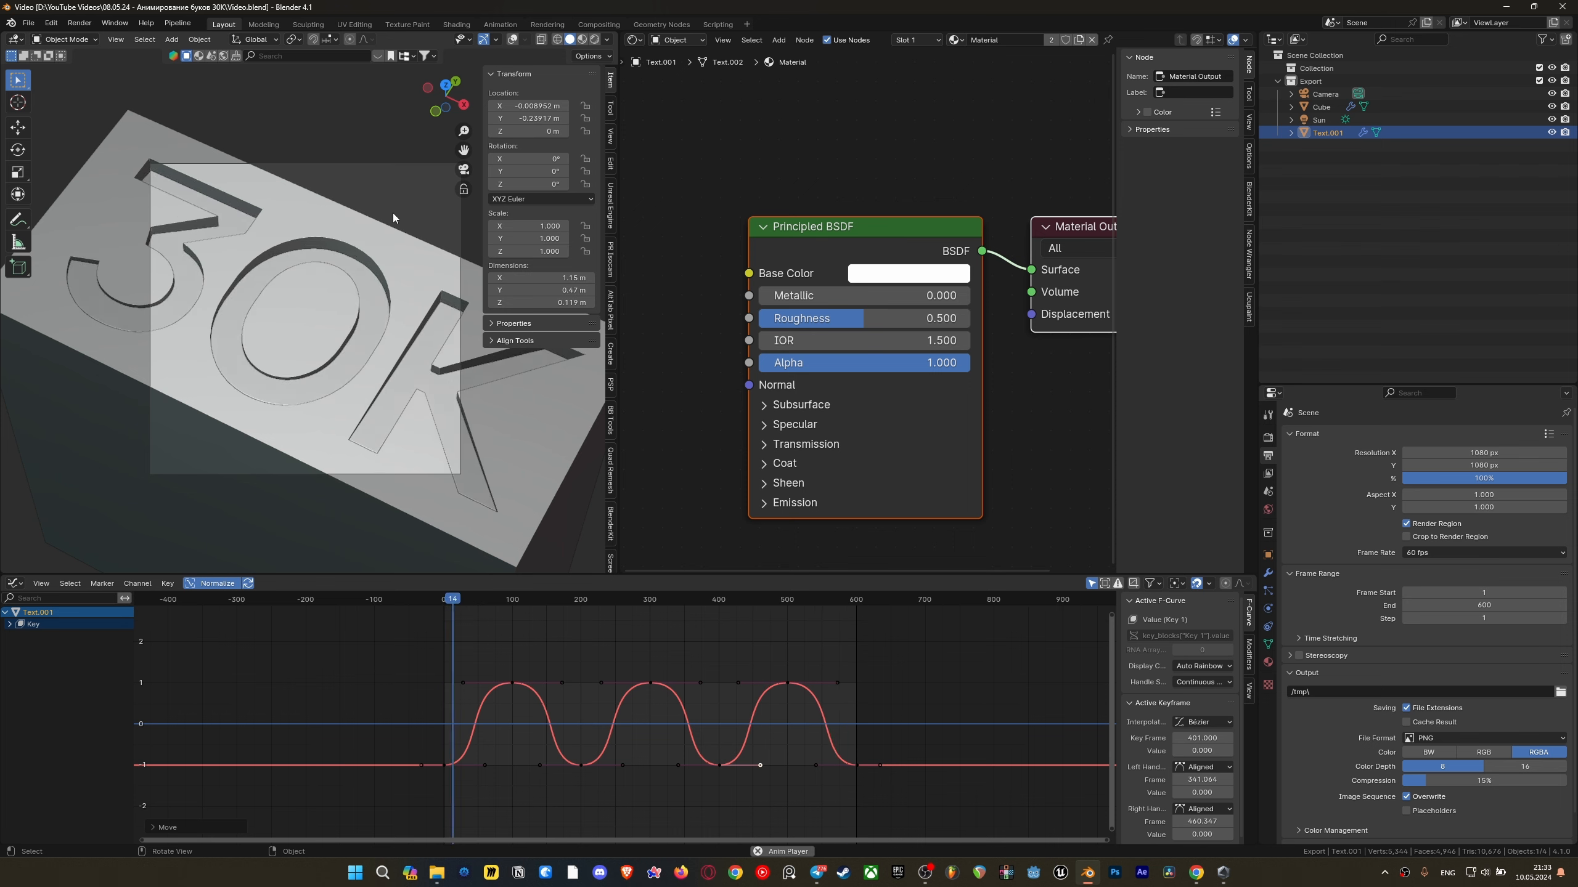
key("ctrl+s")
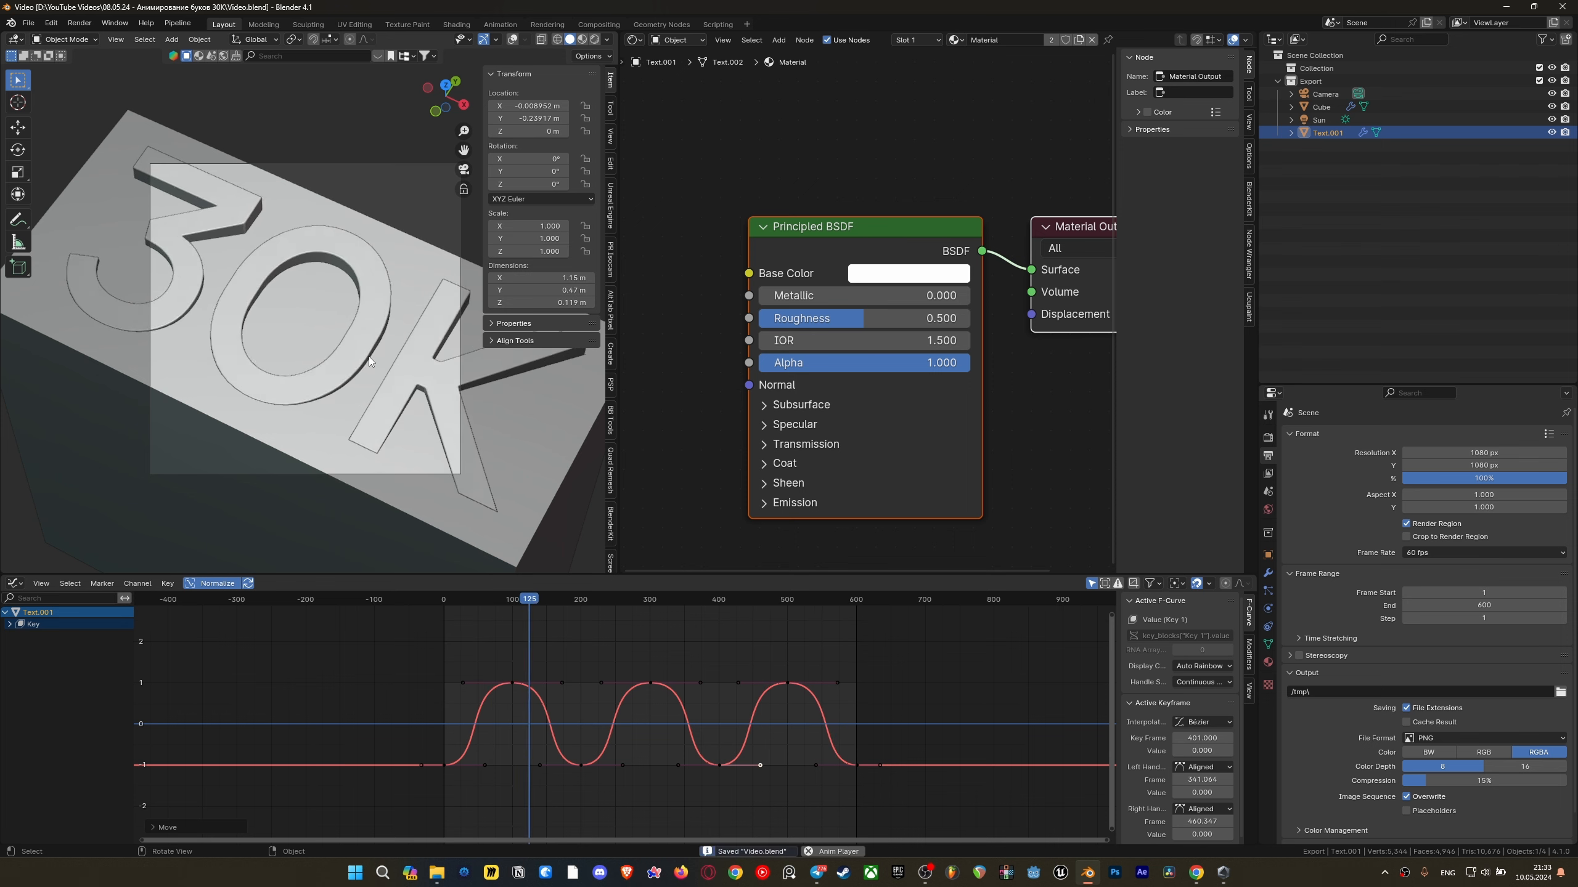
key("Escape")
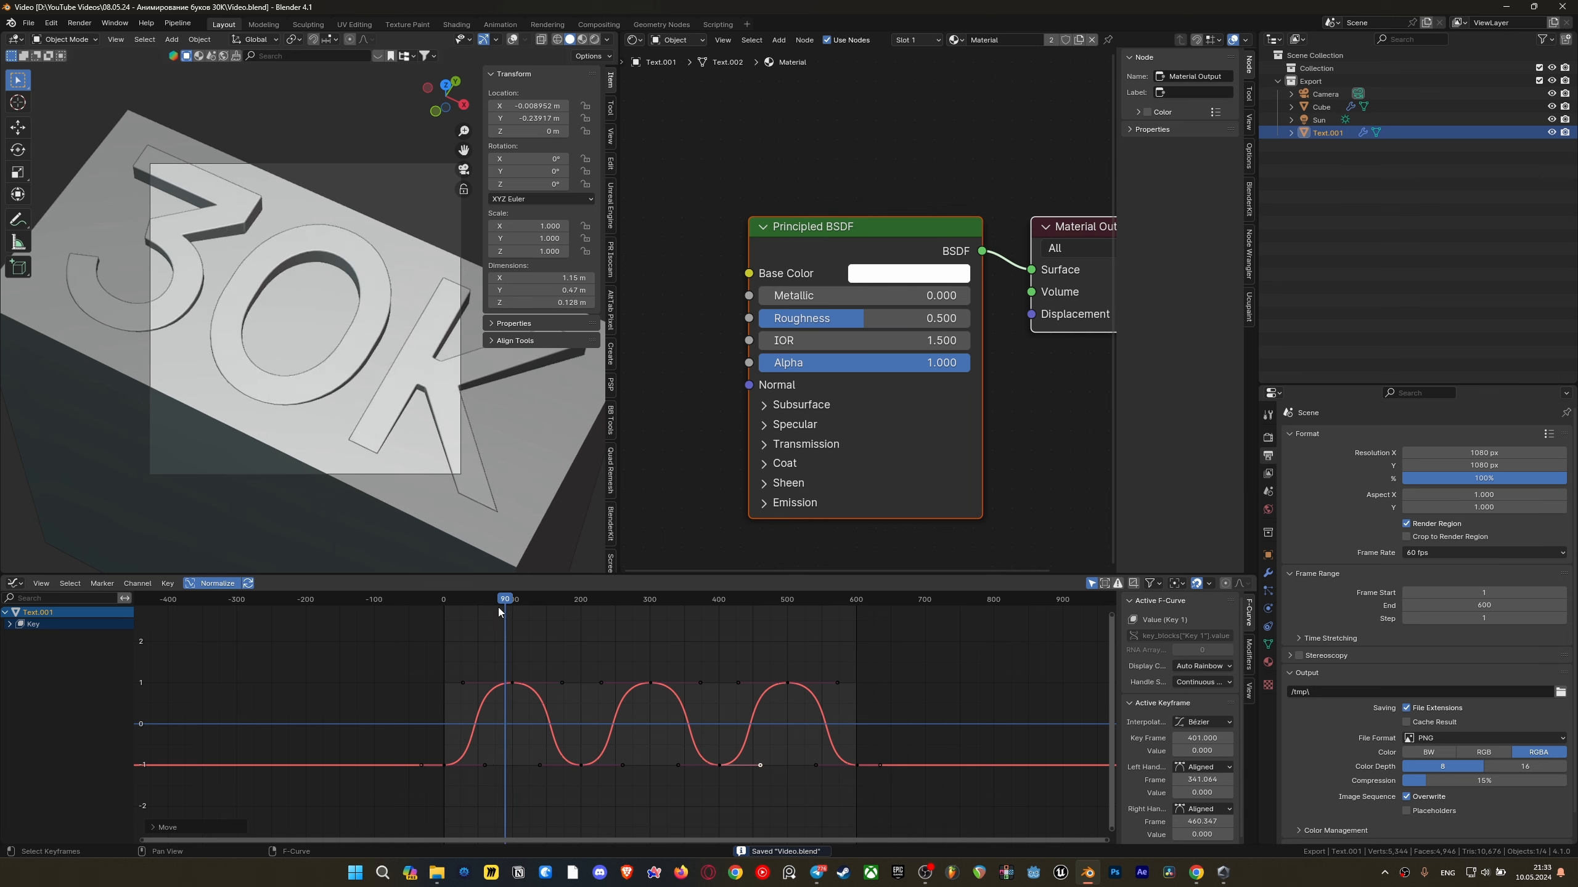
Preview the animation in Rendered shading and save the file, returning to Solid shading with overlays shown
key("z")
left_click(259, 249)
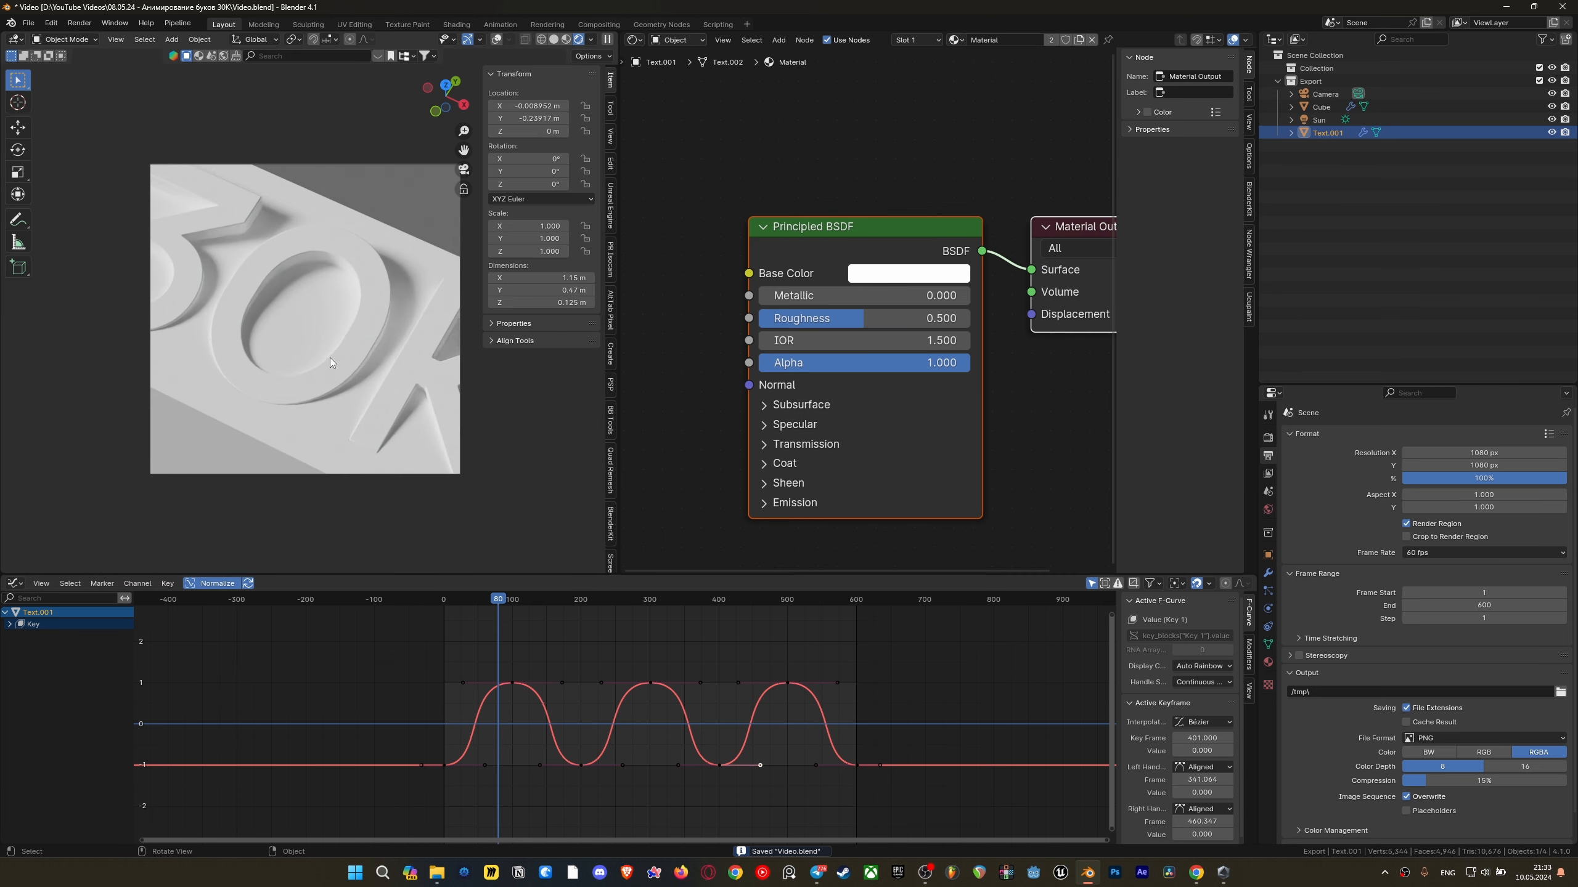
key("space")
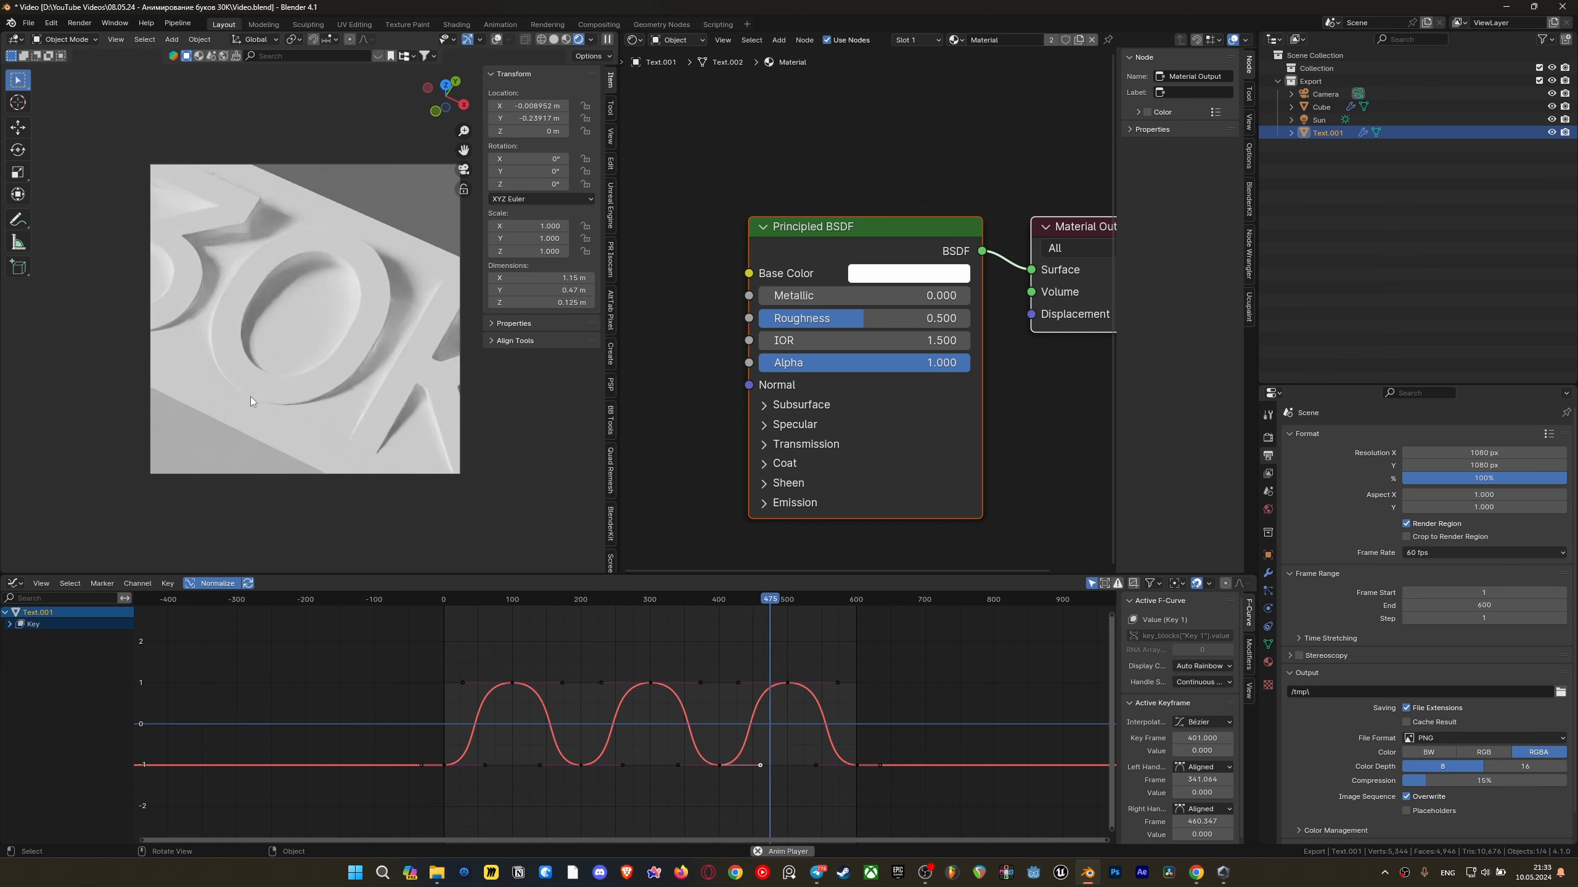
key("space")
key("ctrl+s")
key("z")
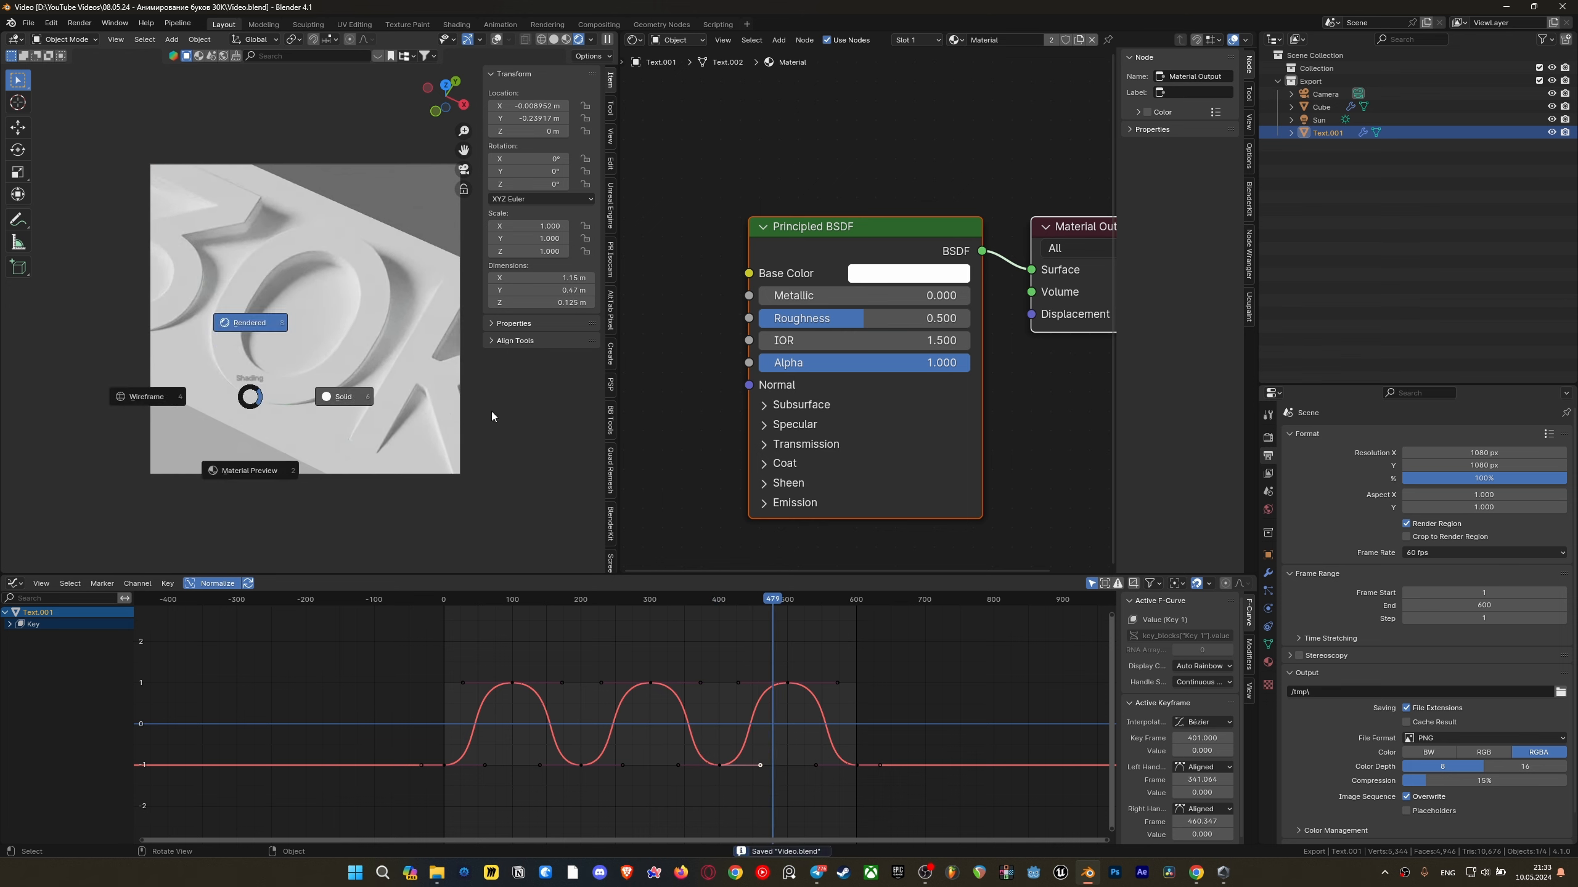
left_click(512, 40)
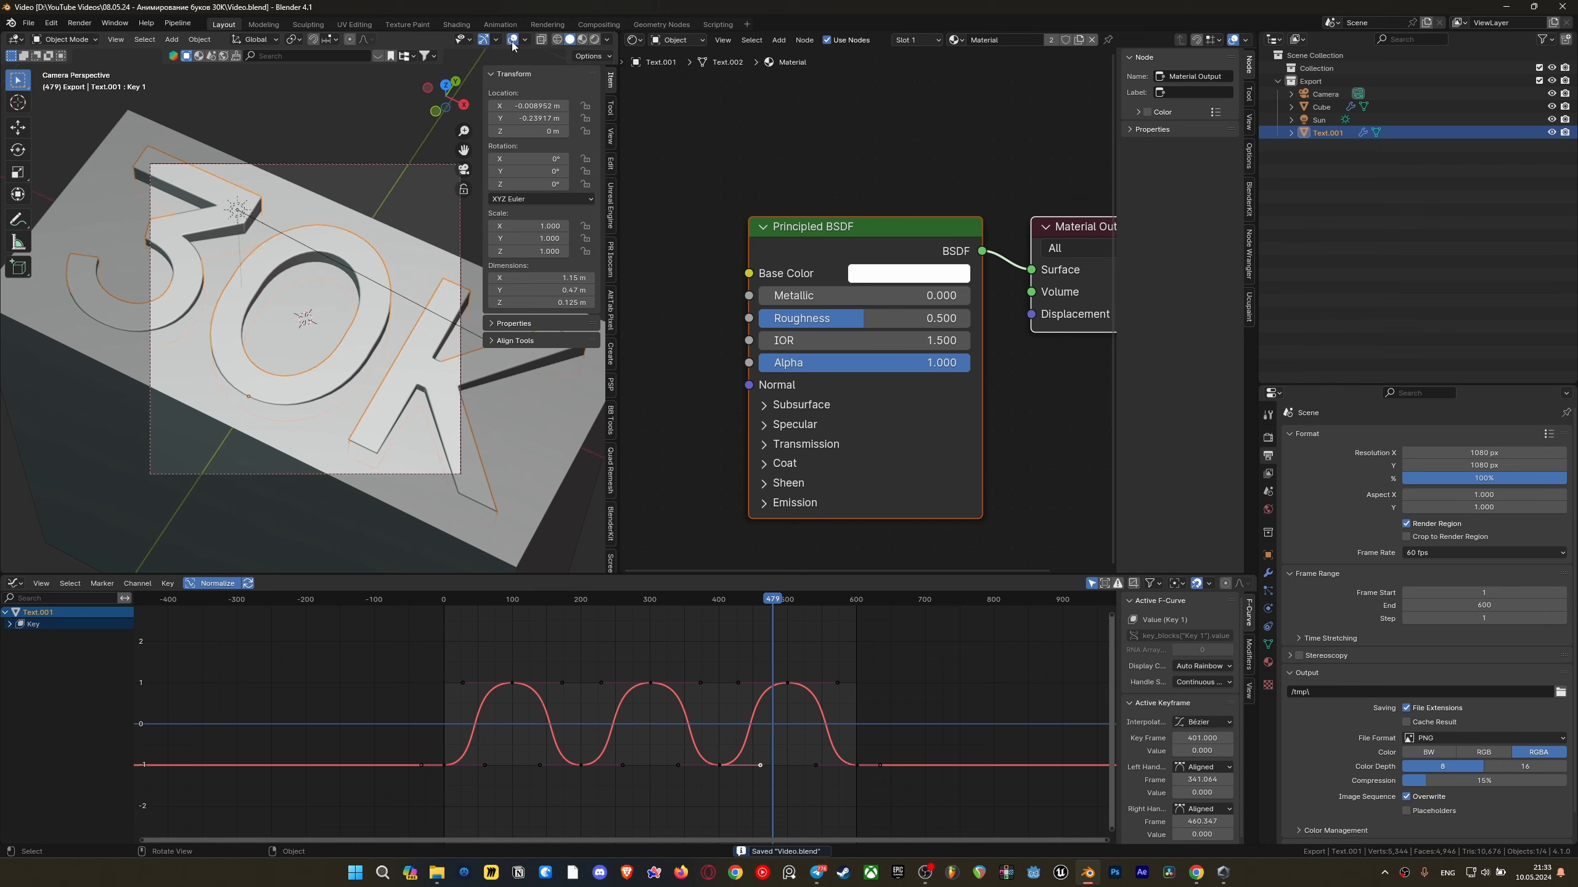
Add a cube-shaped empty at the world origin and scale it down uniformly to about 0.519
middle_click_drag(365, 336, 459, 261)
scroll(435, 274, "down", 3)
left_click(318, 351)
middle_click_drag(318, 351, 309, 363)
scroll(317, 356, "up", 1)
key("shift+a")
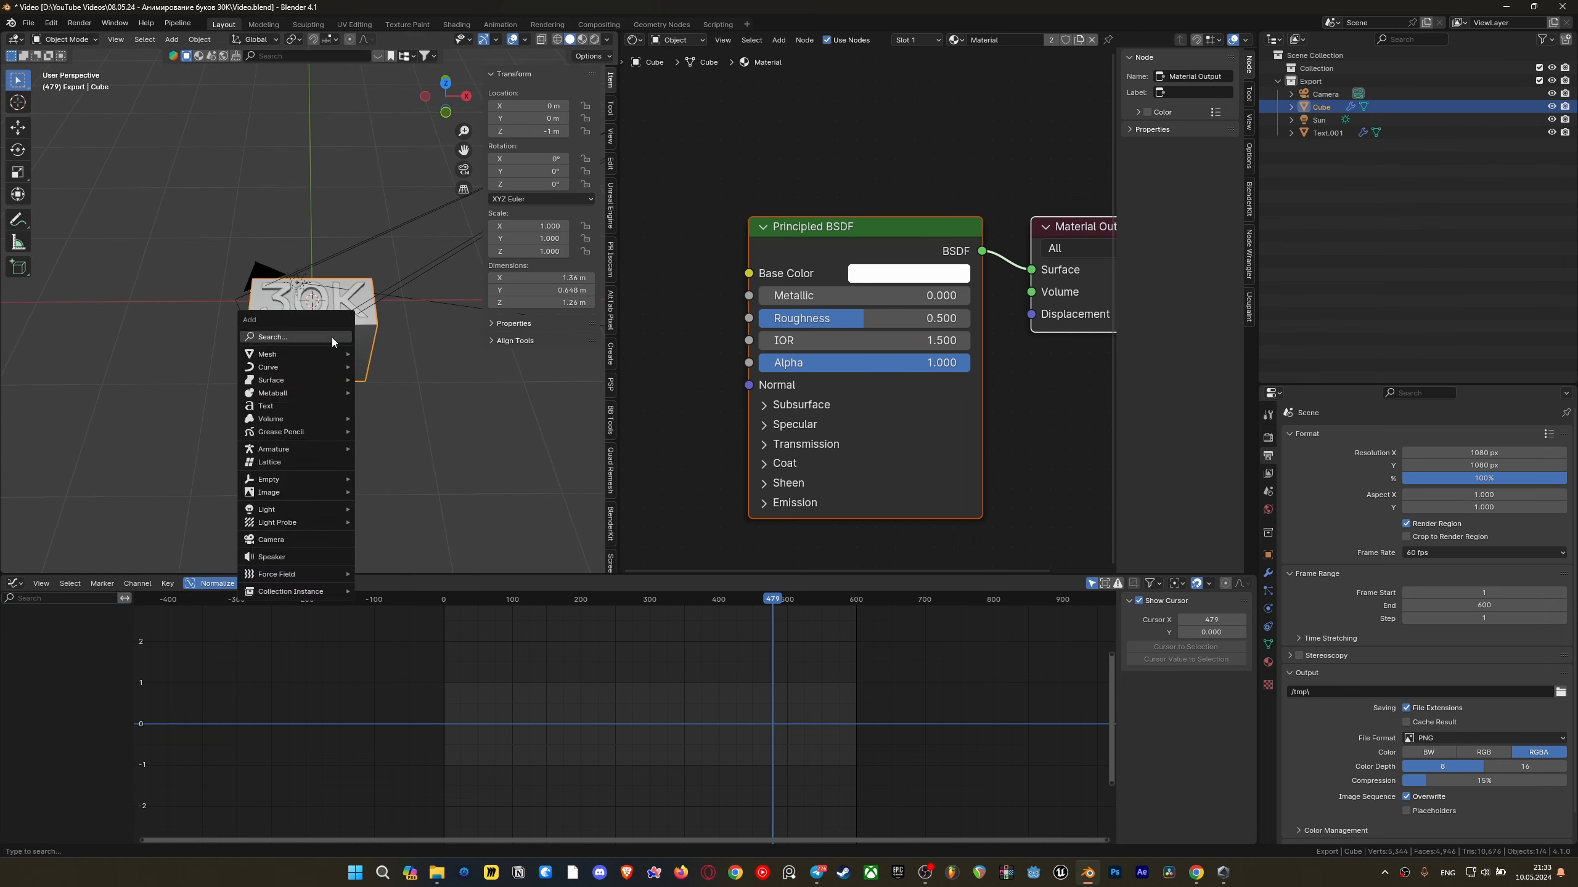
mouse_move(294, 511)
mouse_move(275, 477)
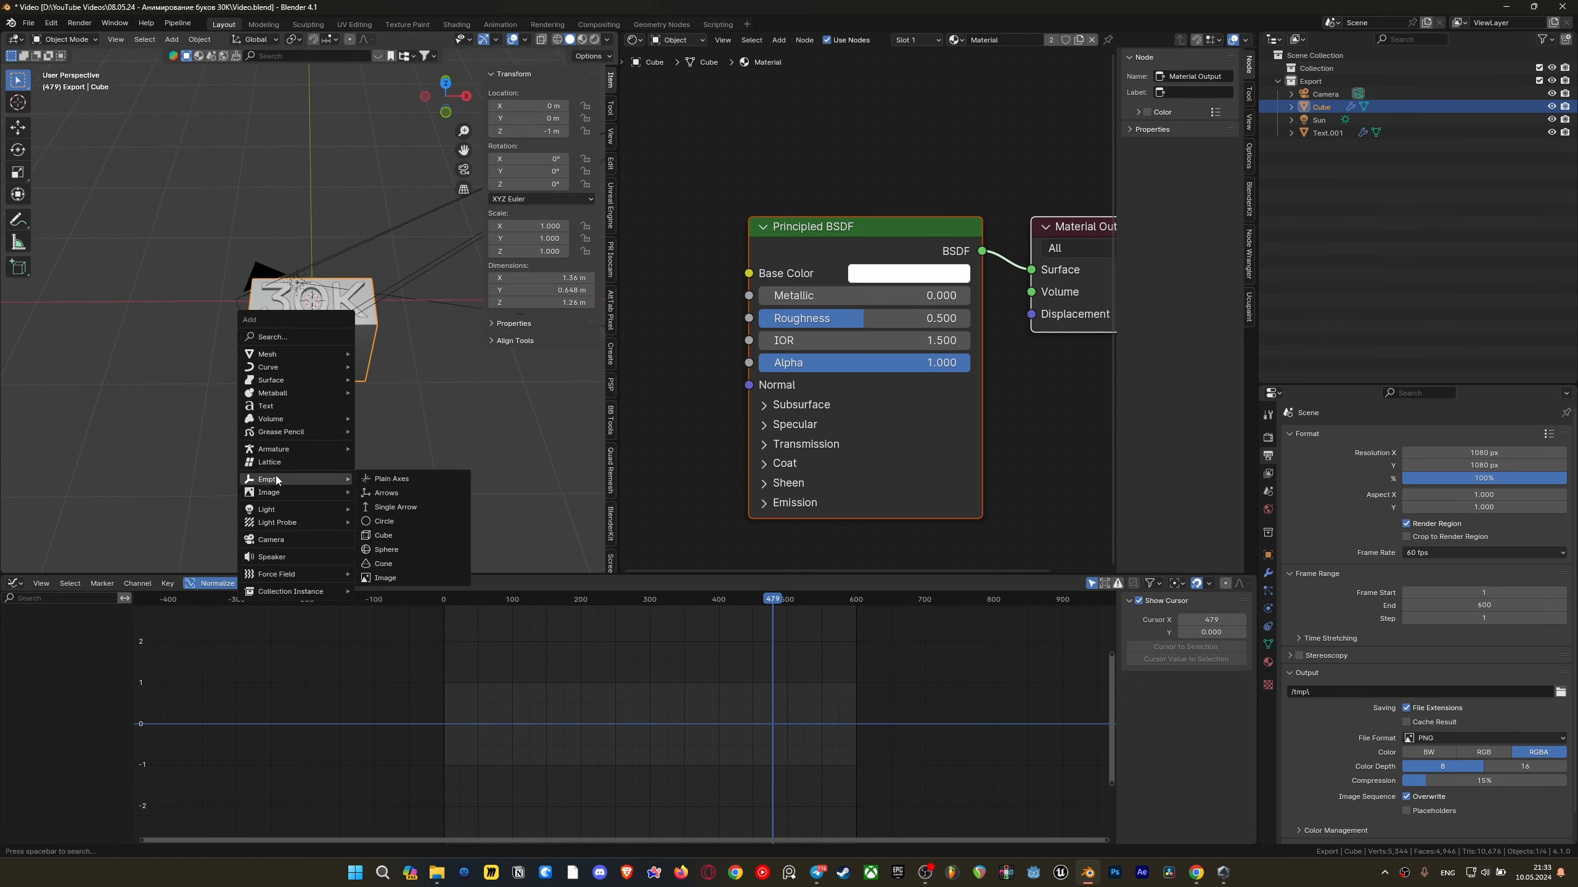
left_click(397, 535)
middle_click_drag(366, 367, 884, 447)
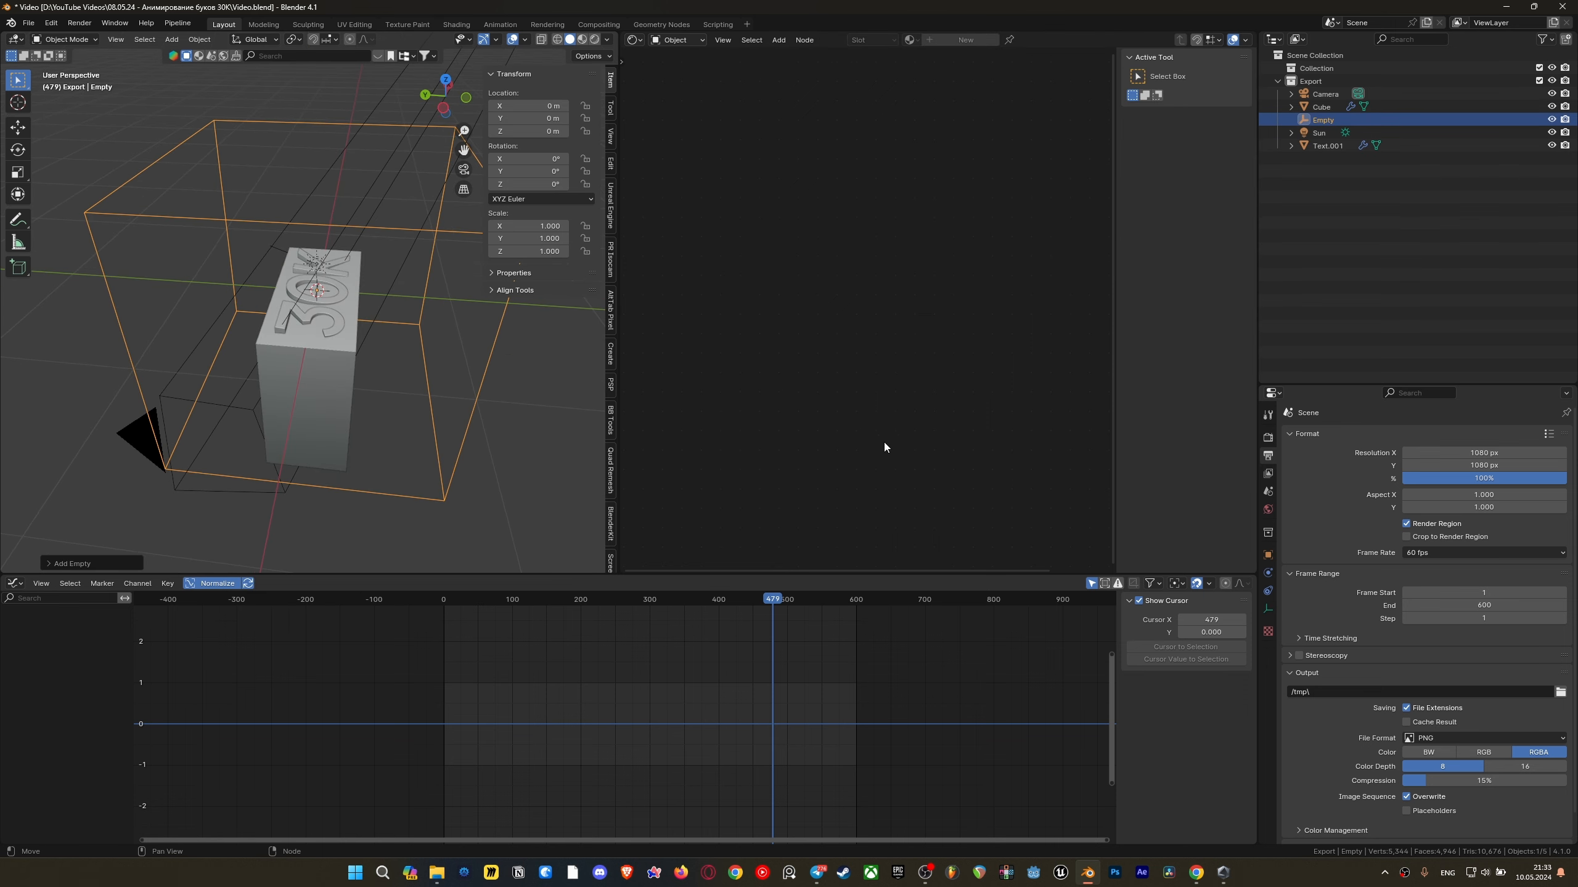
key("s")
left_click(372, 389)
middle_click_drag(373, 388, 313, 345)
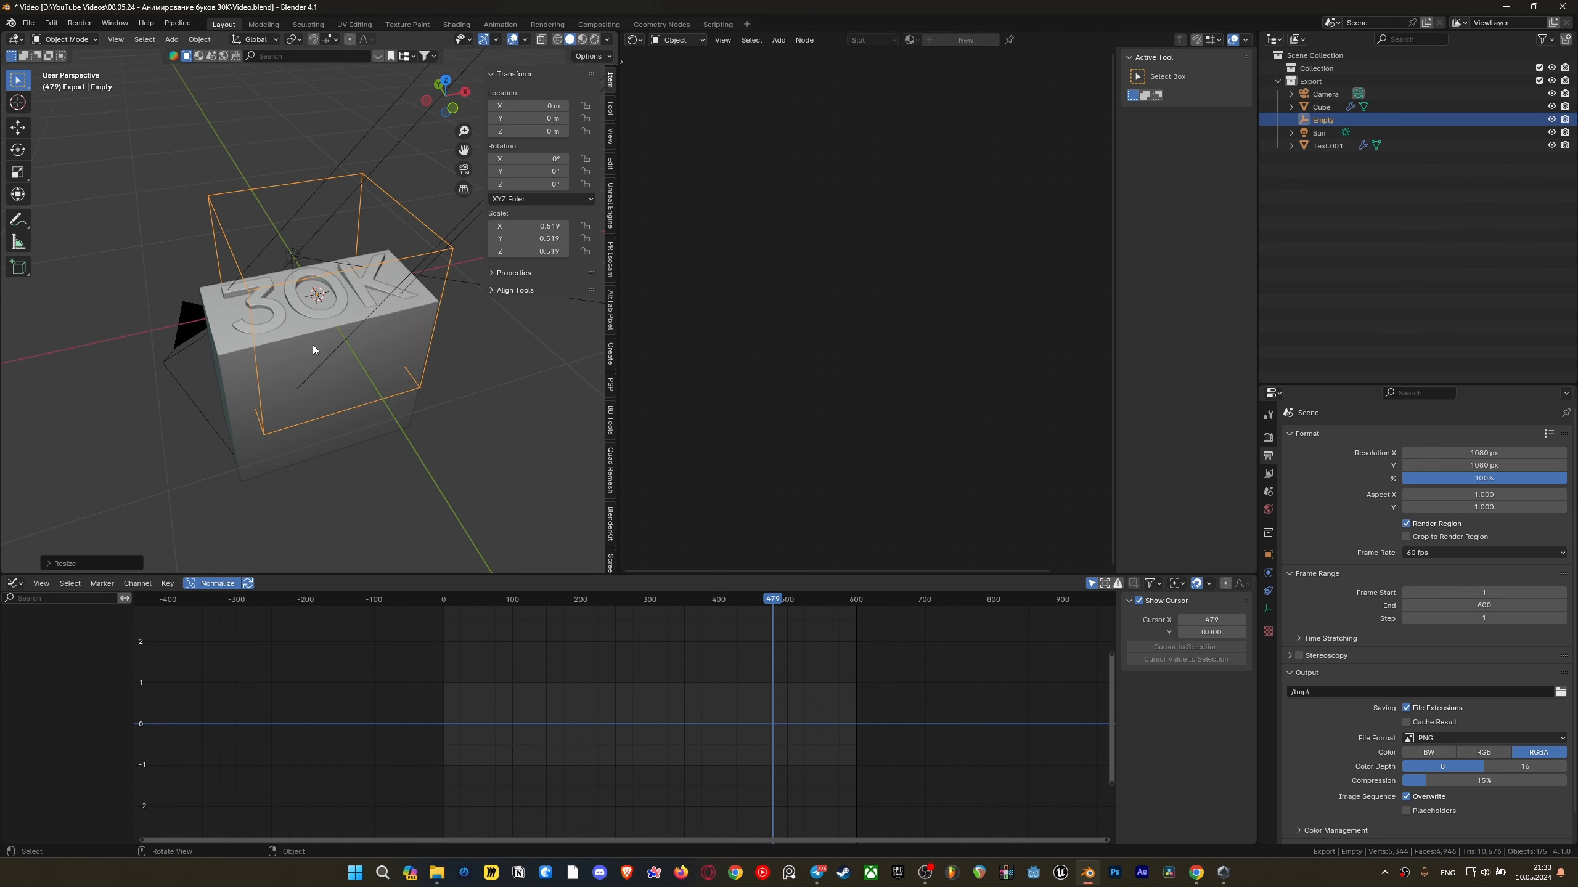
Parent the block and the 30K text to the cube empty, and save the file
left_click(305, 342)
left_click(304, 317, "shift")
left_click(316, 344)
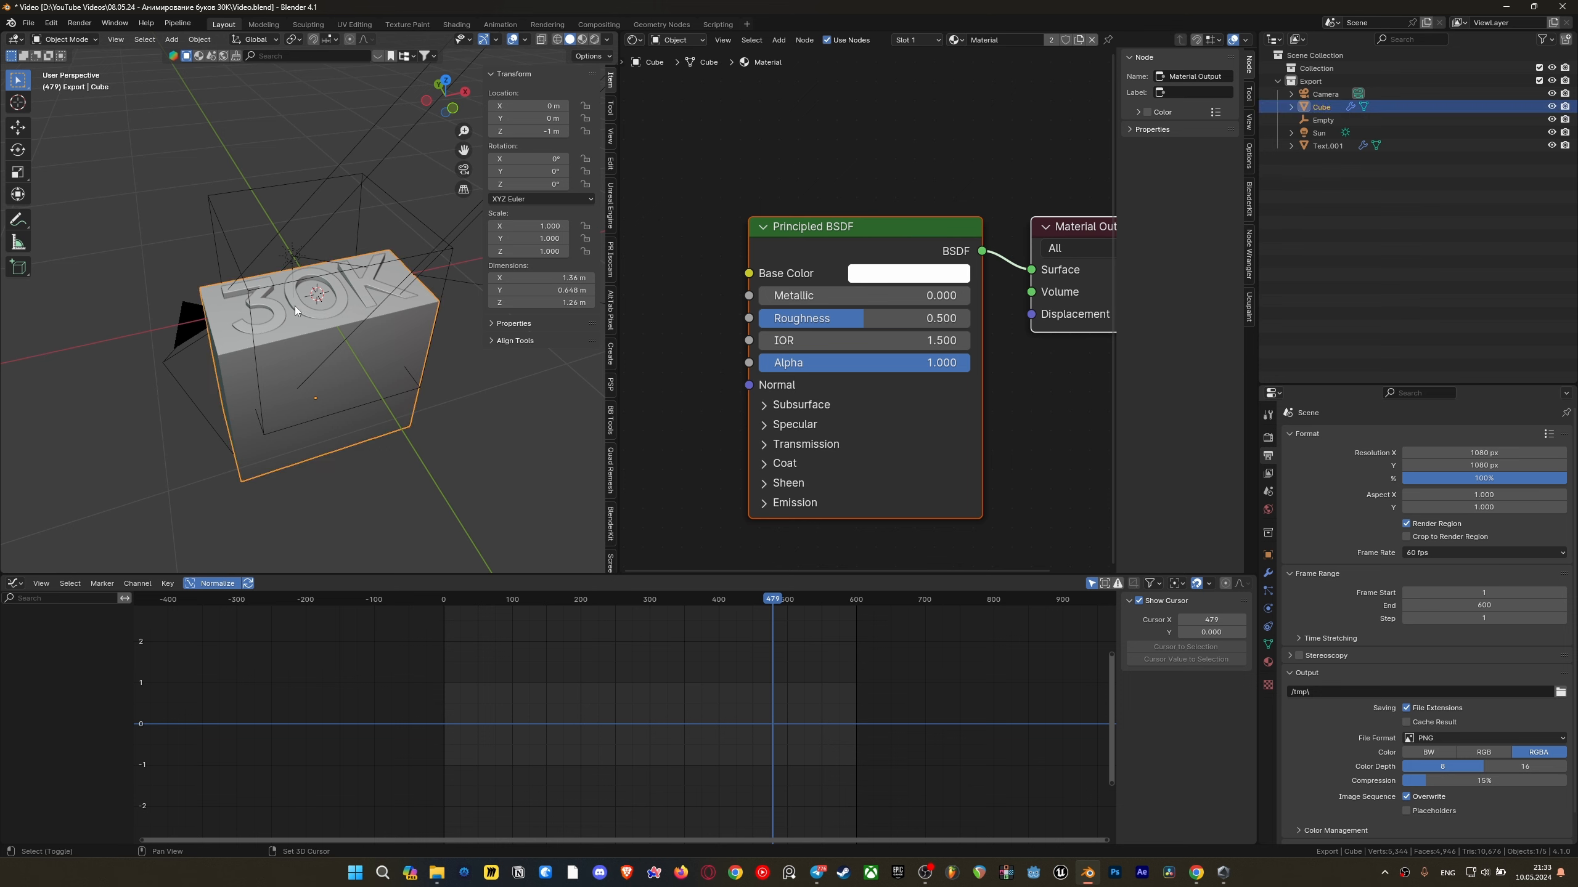
left_click(295, 305, "shift")
left_click(216, 205, "shift")
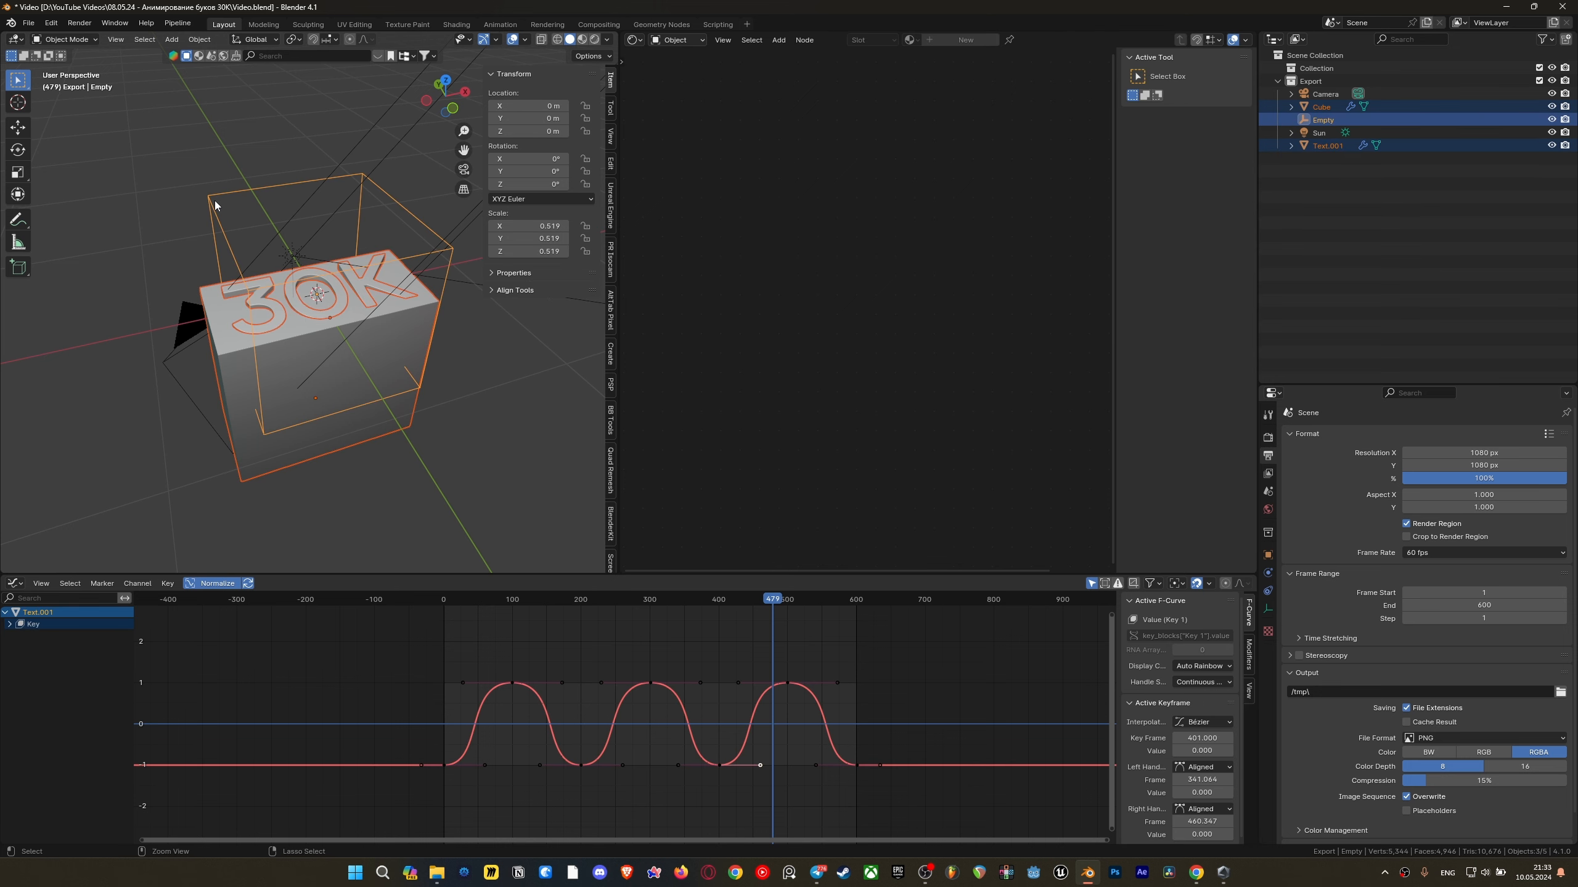
key("ctrl+p")
left_click(213, 199)
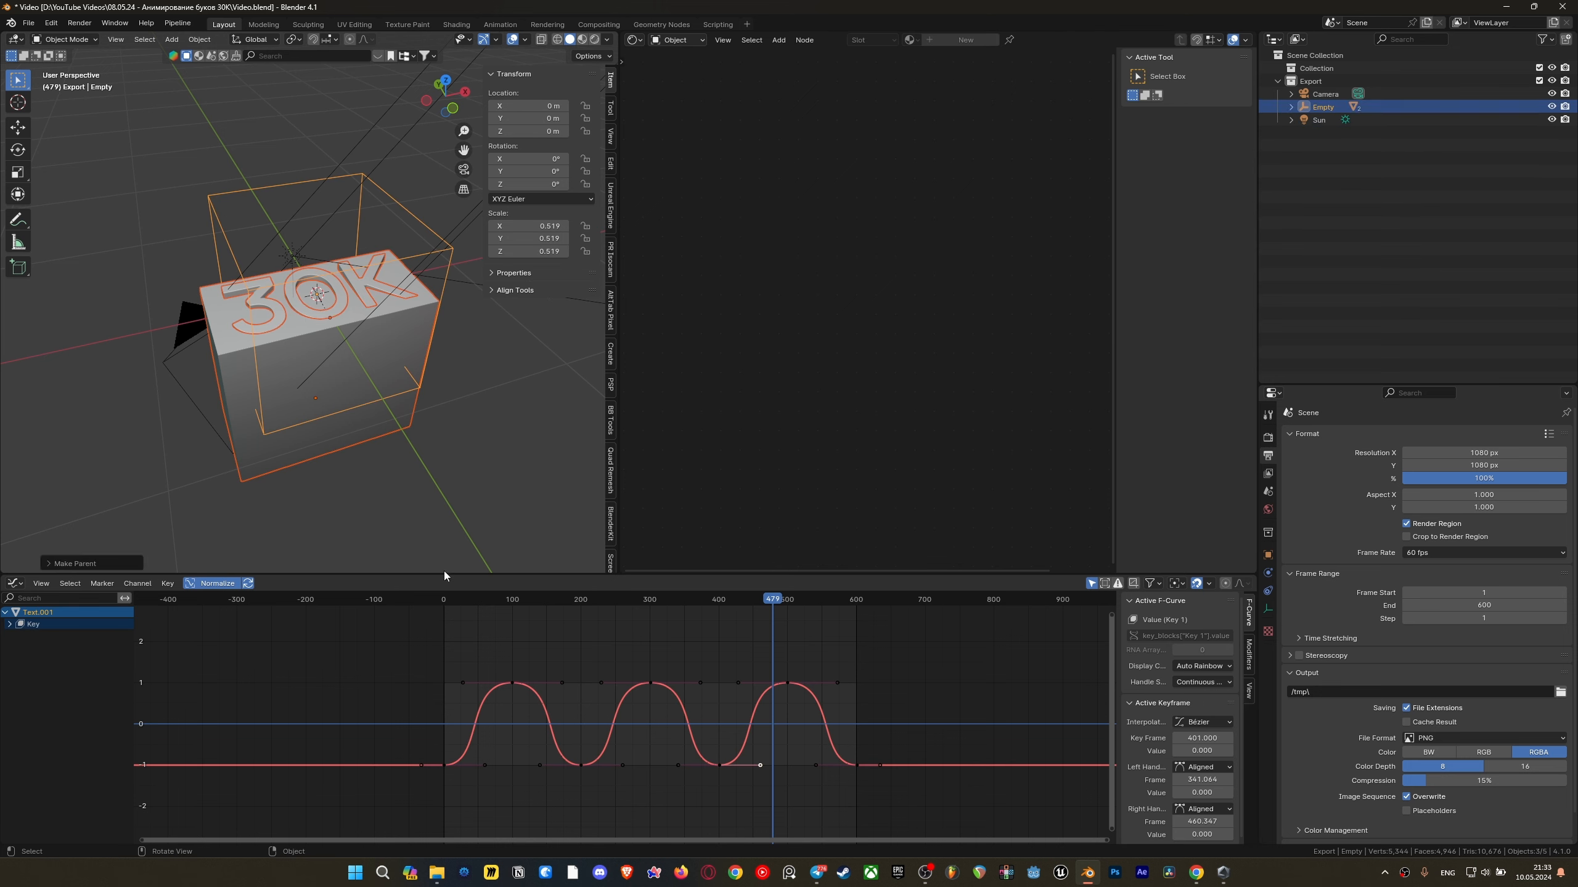
key("ctrl+s")
Play the animation briefly from frame 0 and save the file
left_click(436, 598)
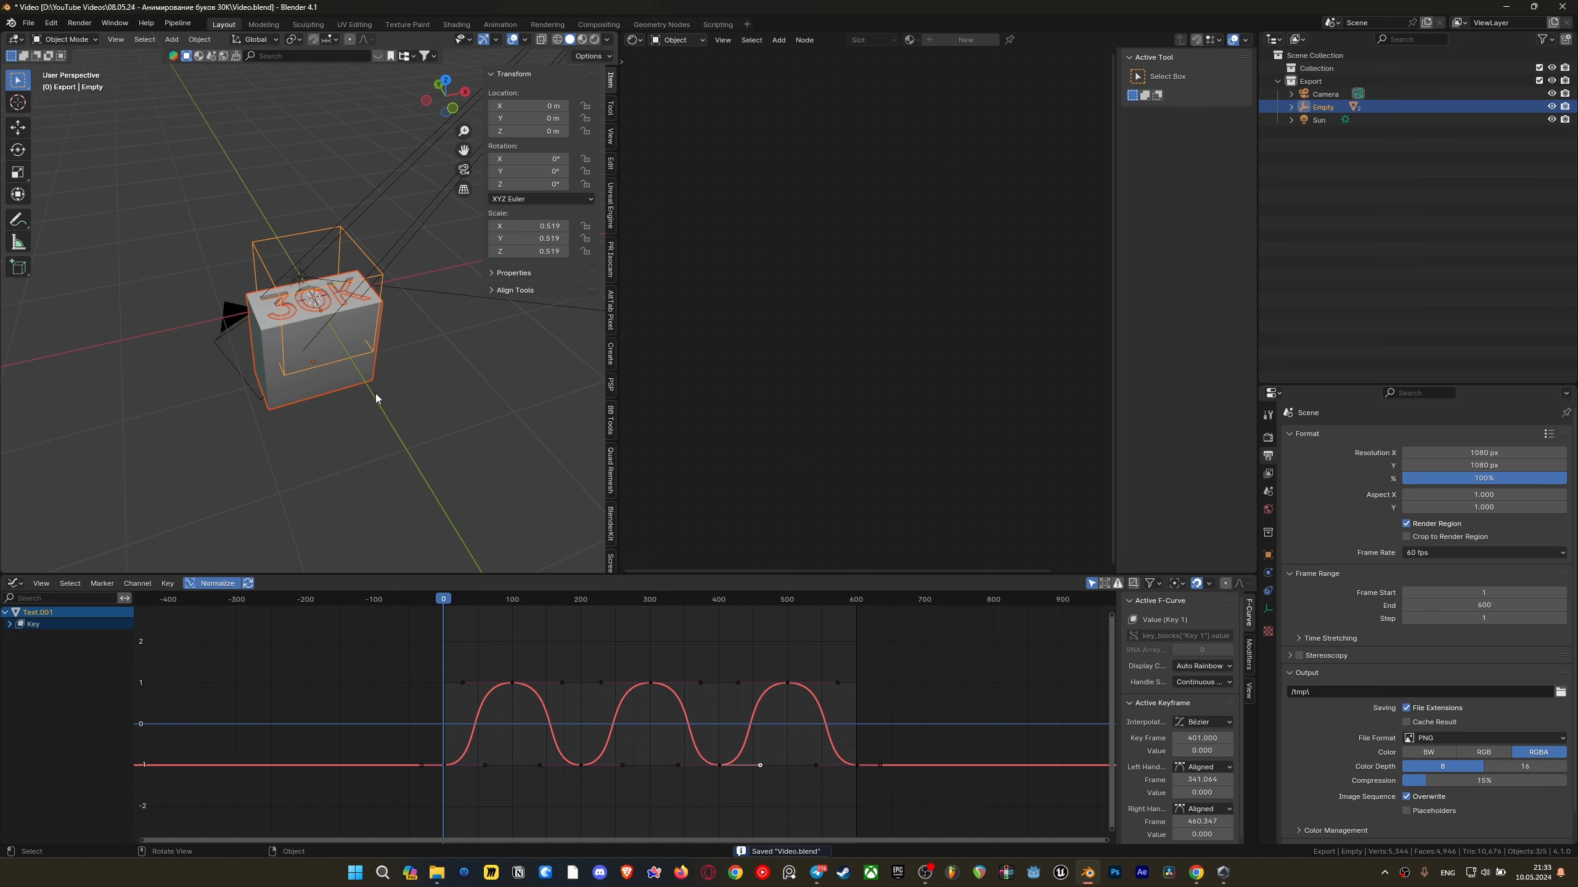
key("space")
key("space")
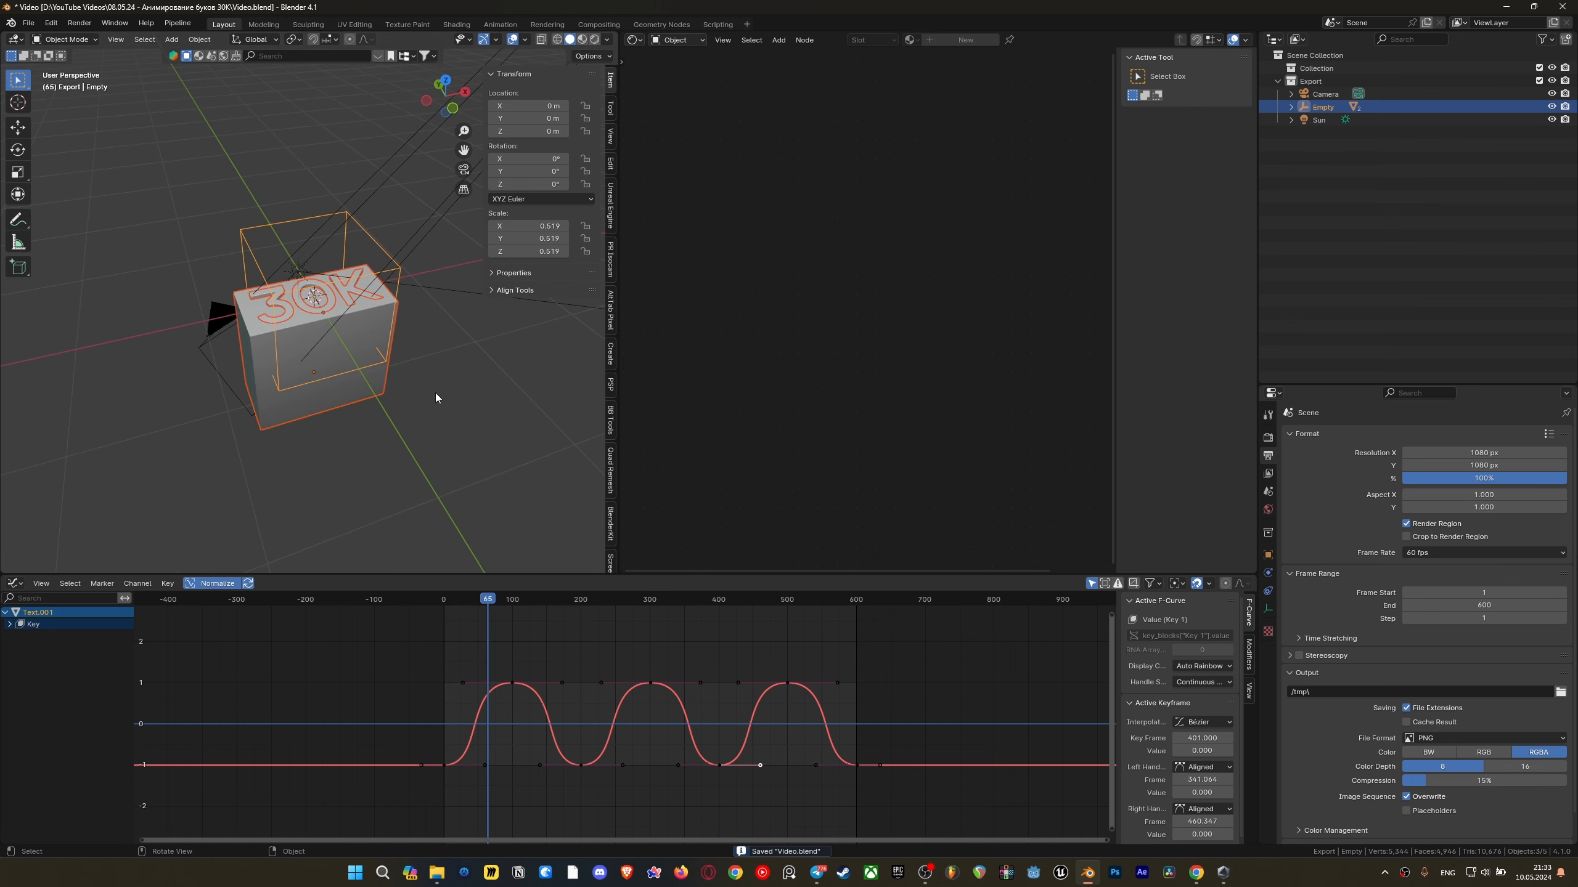
key("ctrl+s")
Duplicate the empty with its block and text along X, placing the copy just beside the original
key("KP_7")
scroll(407, 368, "up", 4)
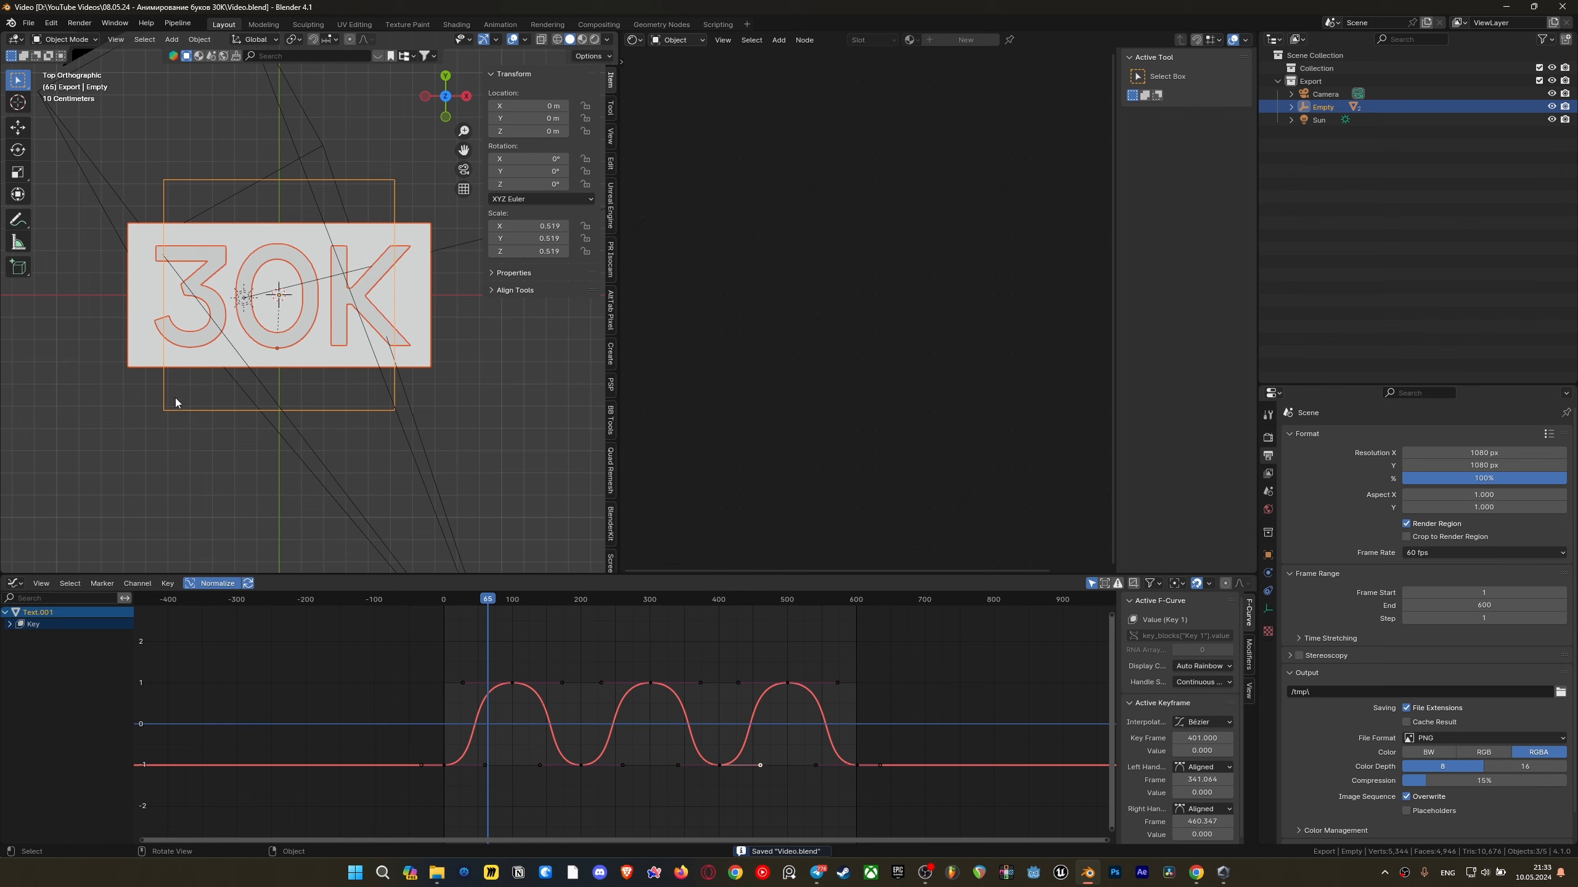
key("shift+d")
key("x")
left_click(461, 415)
scroll(317, 335, "up", 4)
middle_click_drag(429, 347, 298, 334, "shift")
key("g")
key("x")
left_click(357, 365)
Move the copy along X until its edge meets the original block, with its empty at about 1.362 m
scroll(348, 321, "up", 4)
key("g")
key("x")
left_click(320, 336)
scroll(322, 357, "up", 5)
scroll(298, 334, "up", 4)
key("g")
key("x")
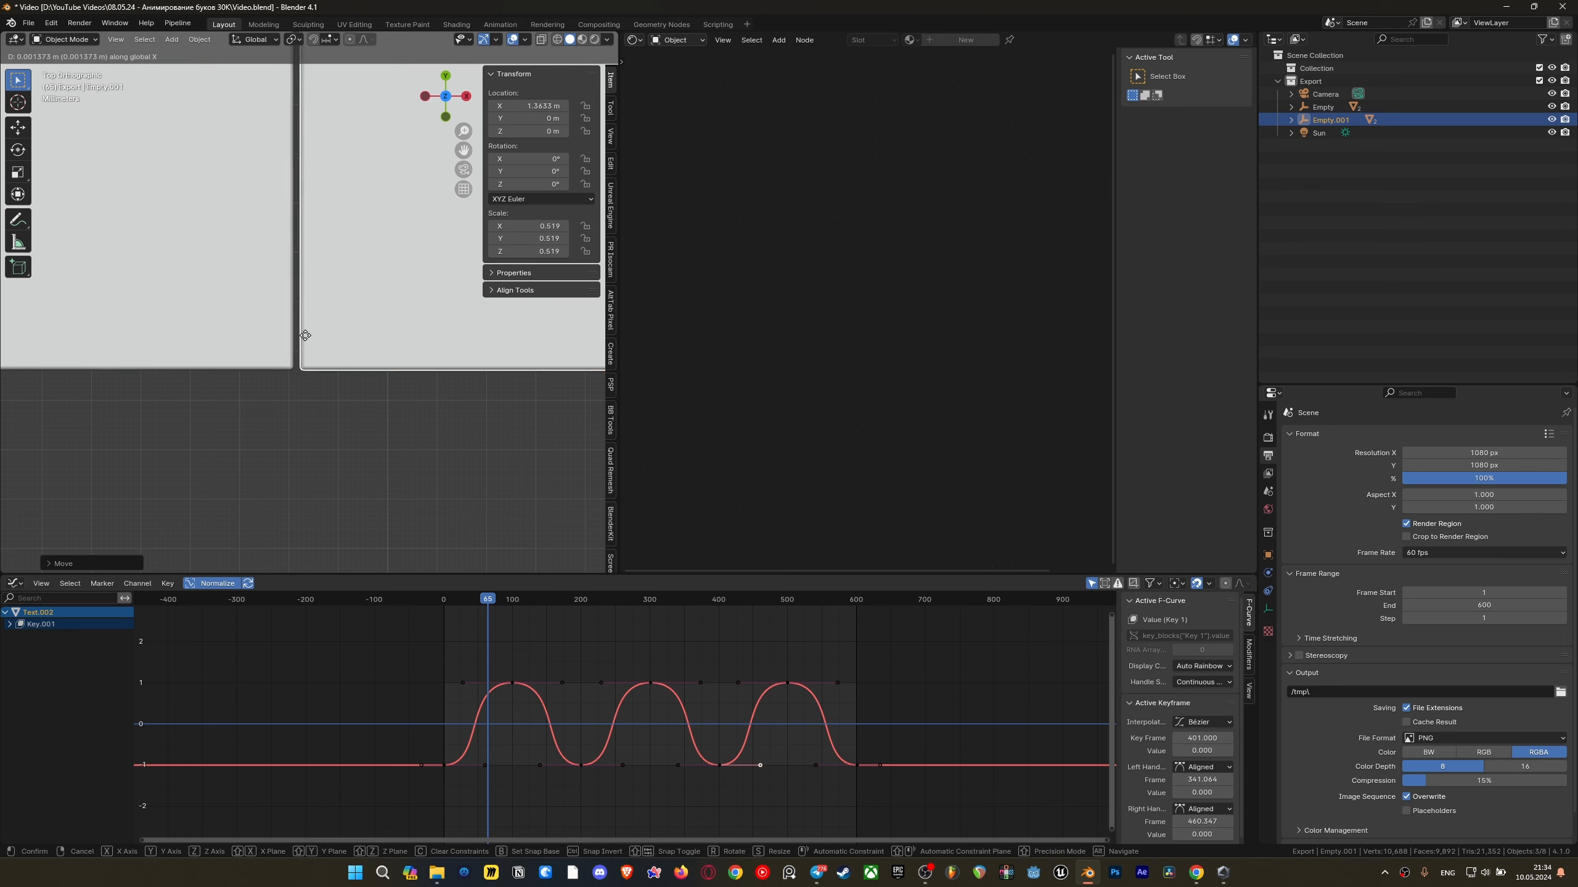
left_click(300, 337)
scroll(300, 338, "up", 8)
middle_click_drag(274, 423, 344, 339, "shift")
key("g")
key("x")
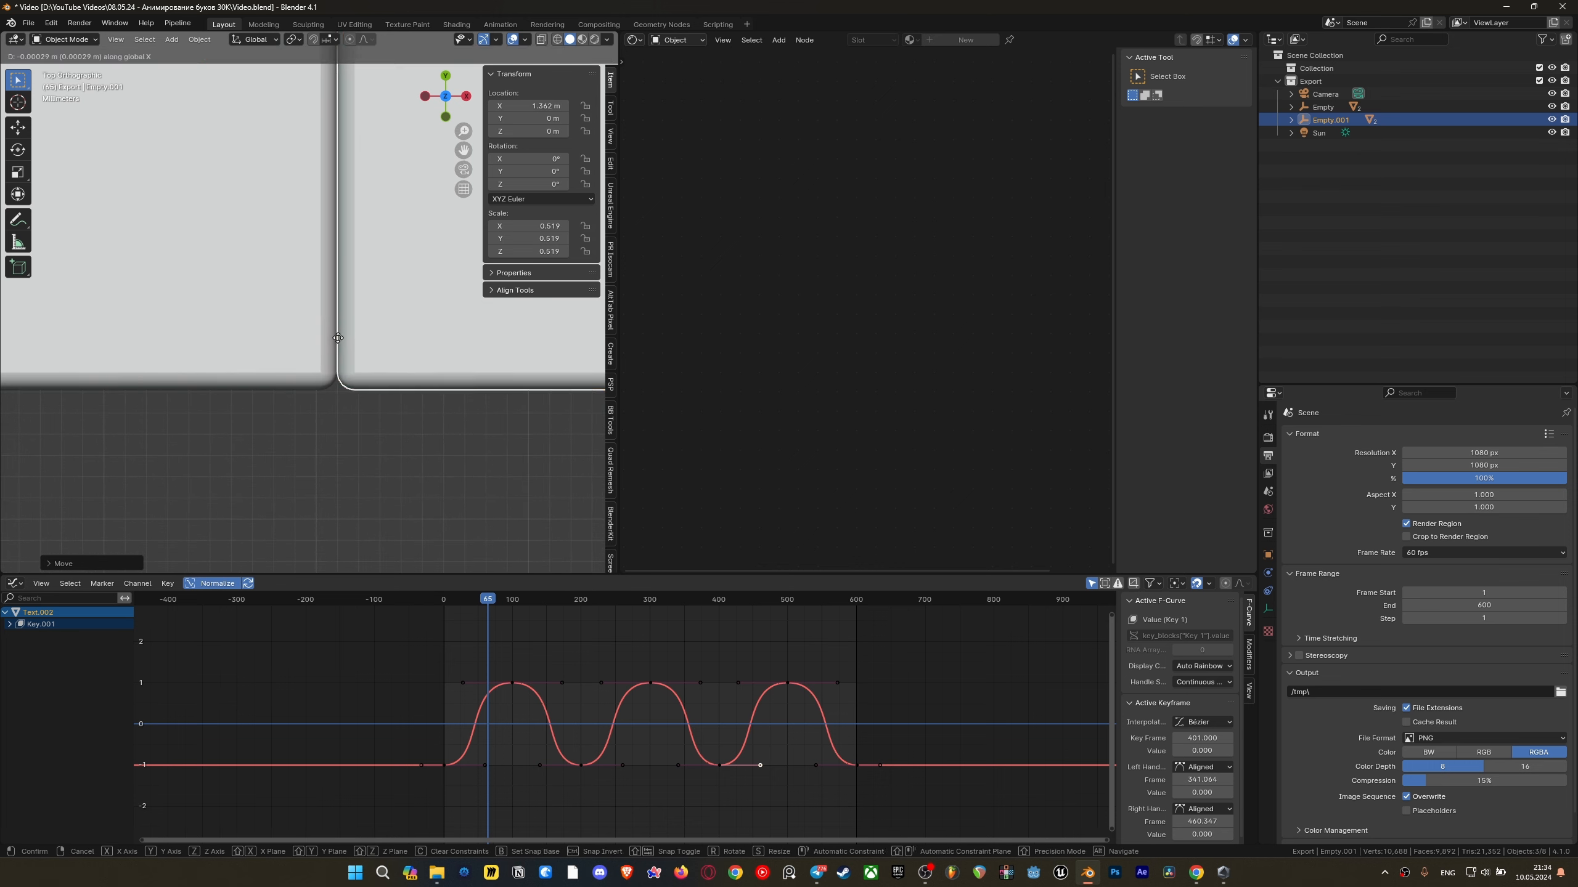
left_click(339, 338)
scroll(340, 341, "down", 6)
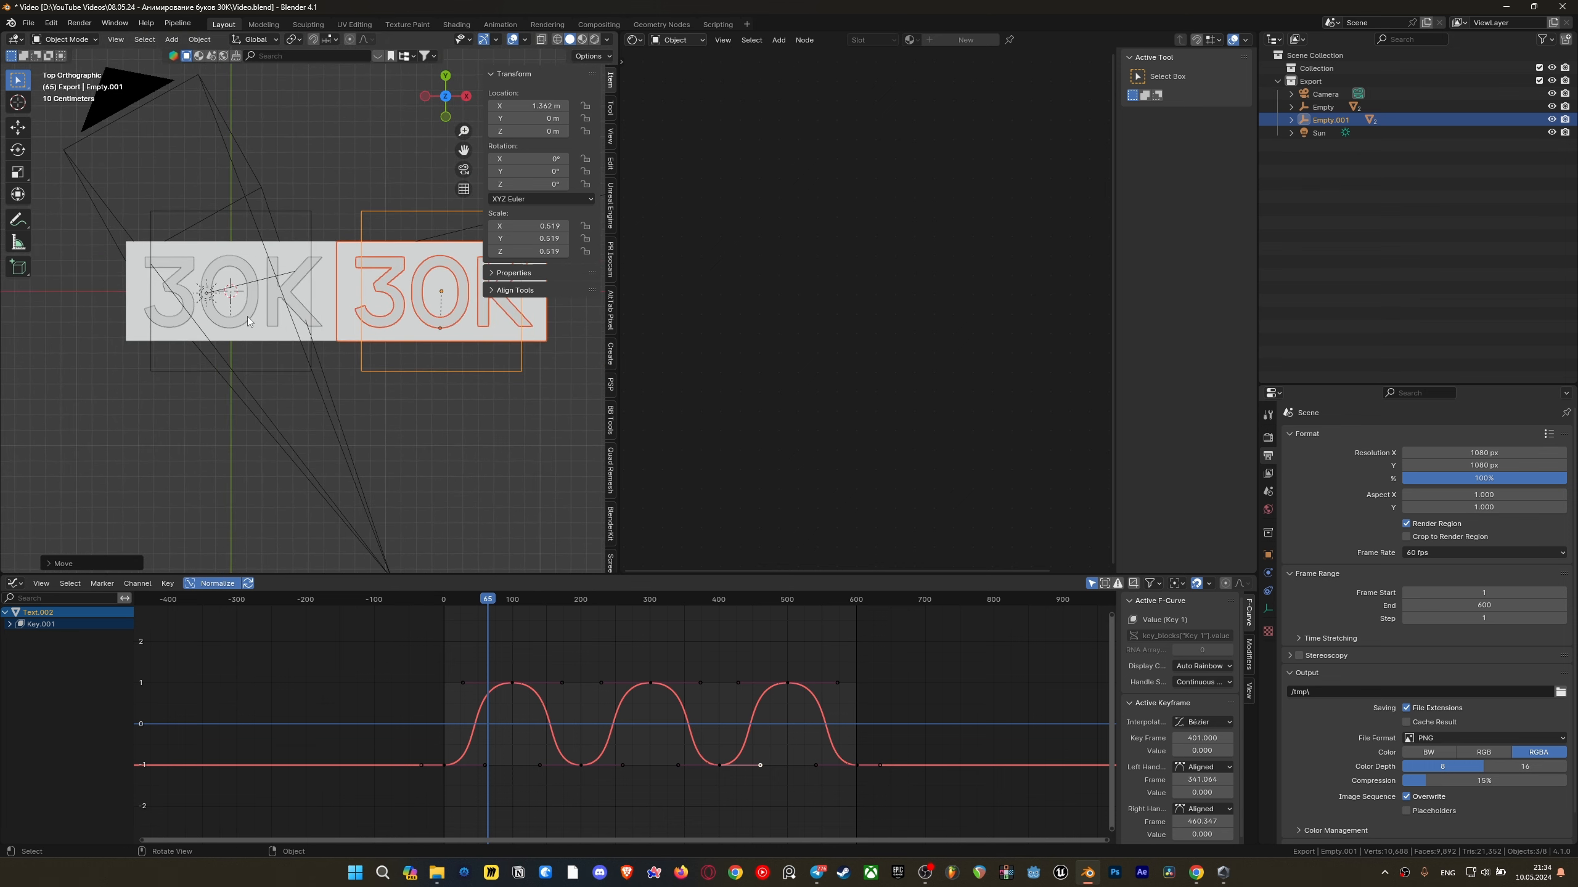
Duplicate both 30K blocks with their texts and empties along X, placing the new pair beside the first
left_click(239, 316)
left_click(240, 312, "shift")
left_click(169, 193, "shift")
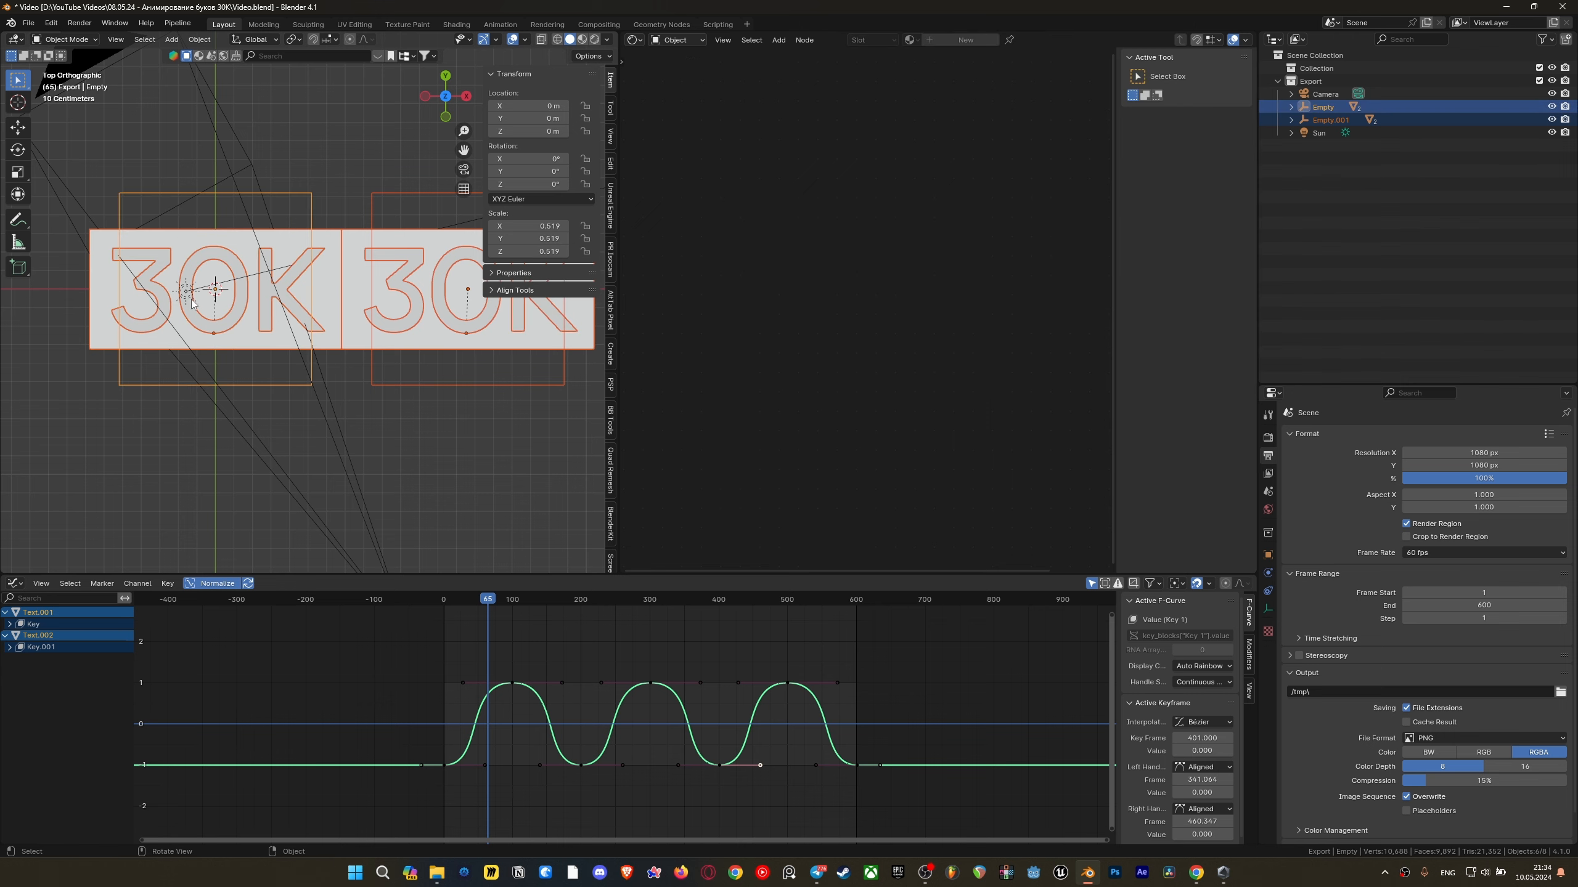
key("g")
right_click(194, 87)
middle_click_drag(277, 298, 182, 299, "shift")
scroll(180, 323, "down", 3)
key("shift+d")
key("x")
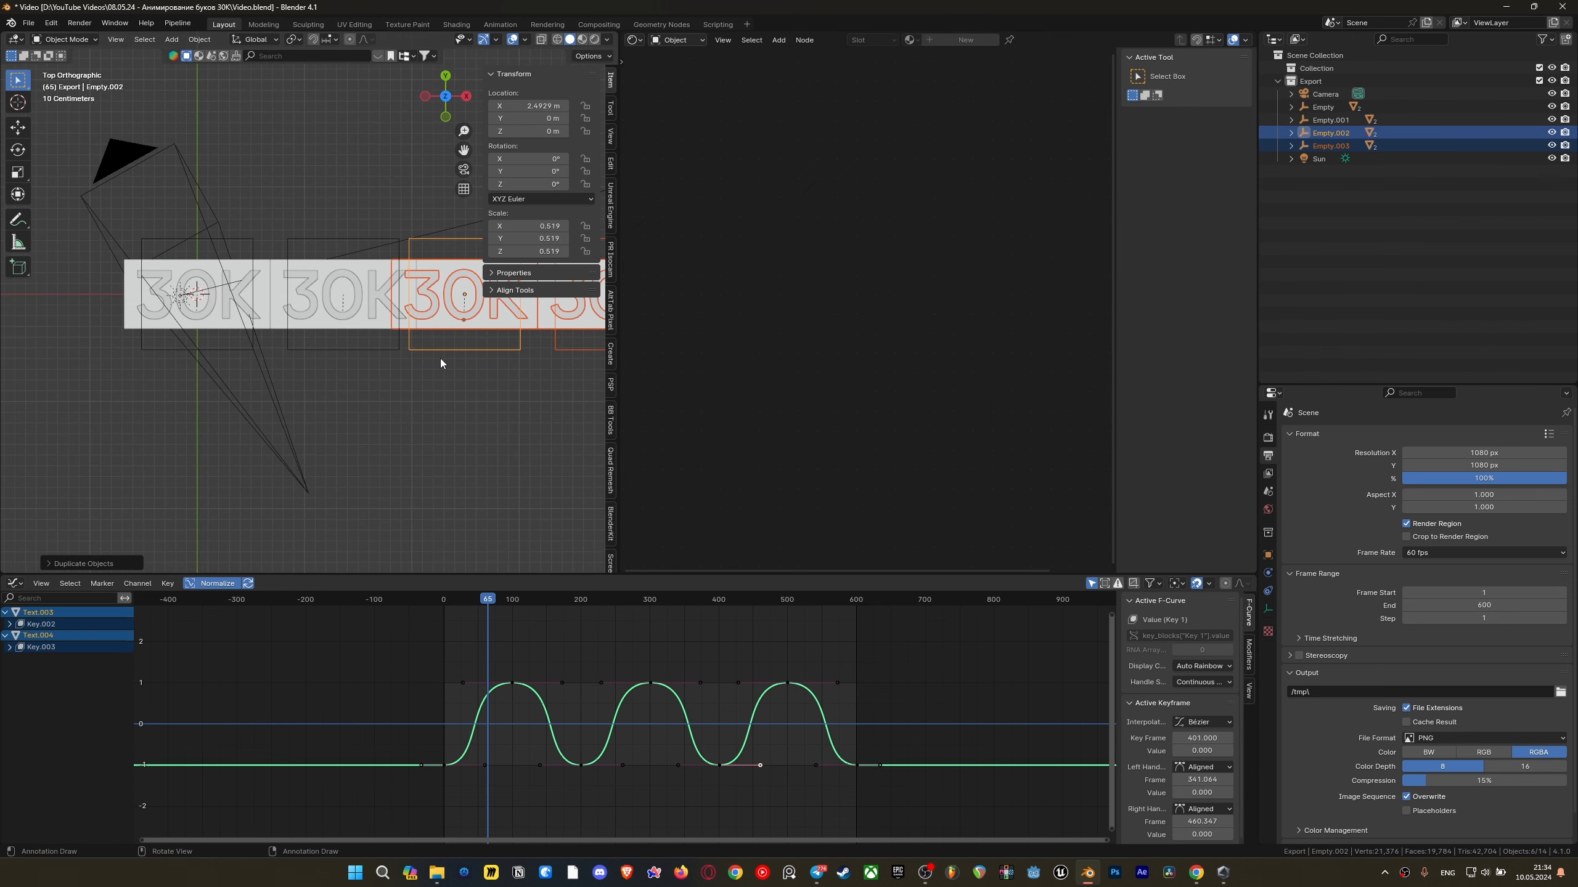
scroll(299, 336, "up", 4, "alt")
left_click(385, 348)
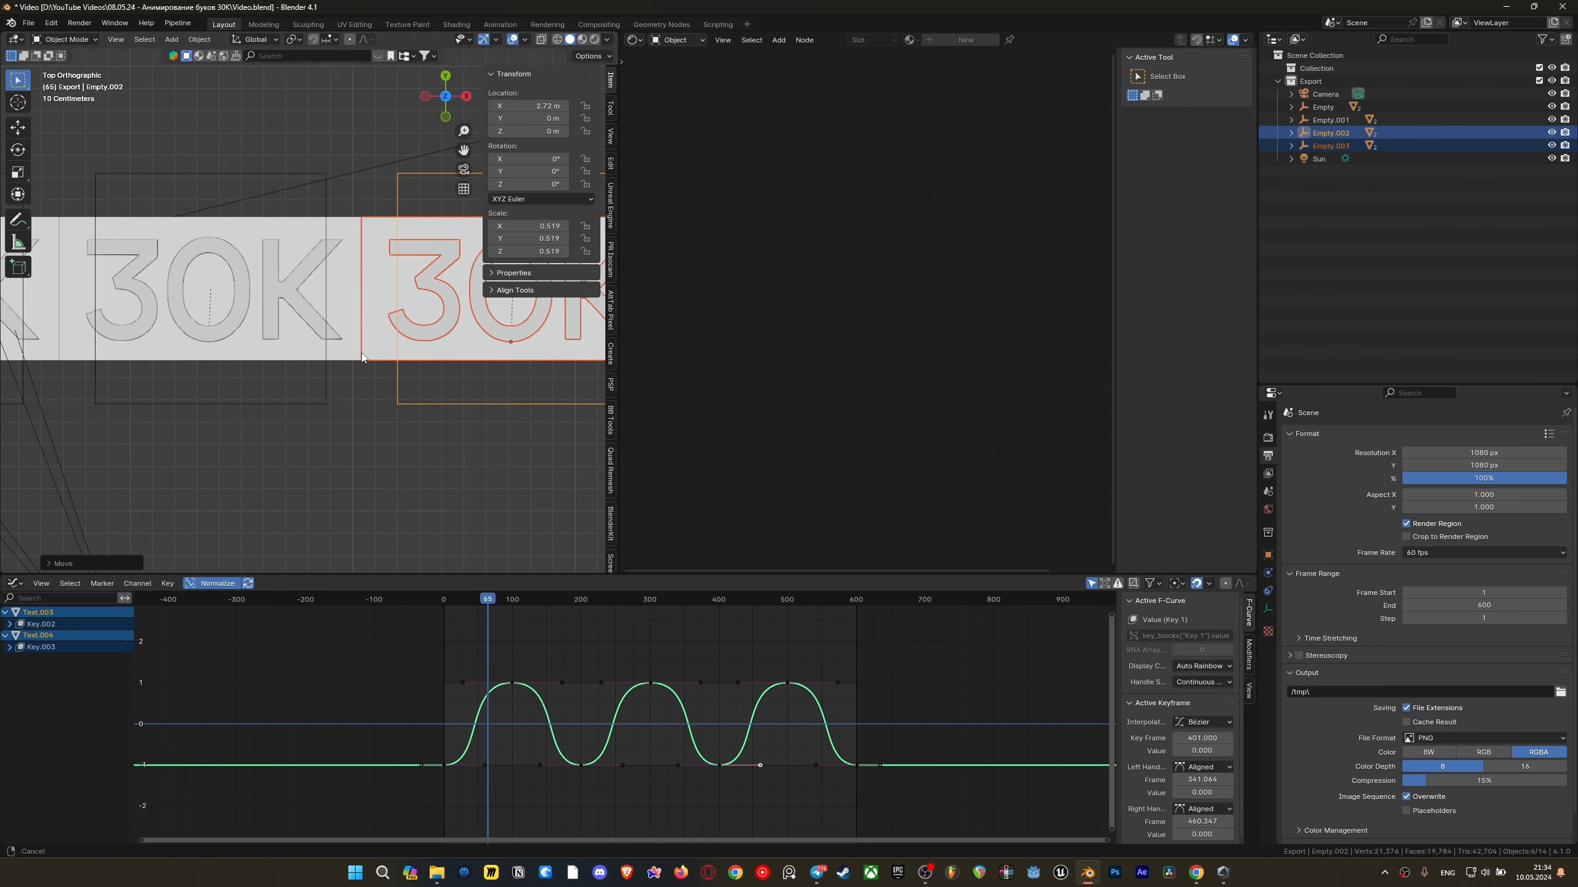
Move the duplicated pair along X until it meets the second block, with its first empty at about 2.724 m
scroll(362, 384, "up", 8)
scroll(447, 445, "up", 4)
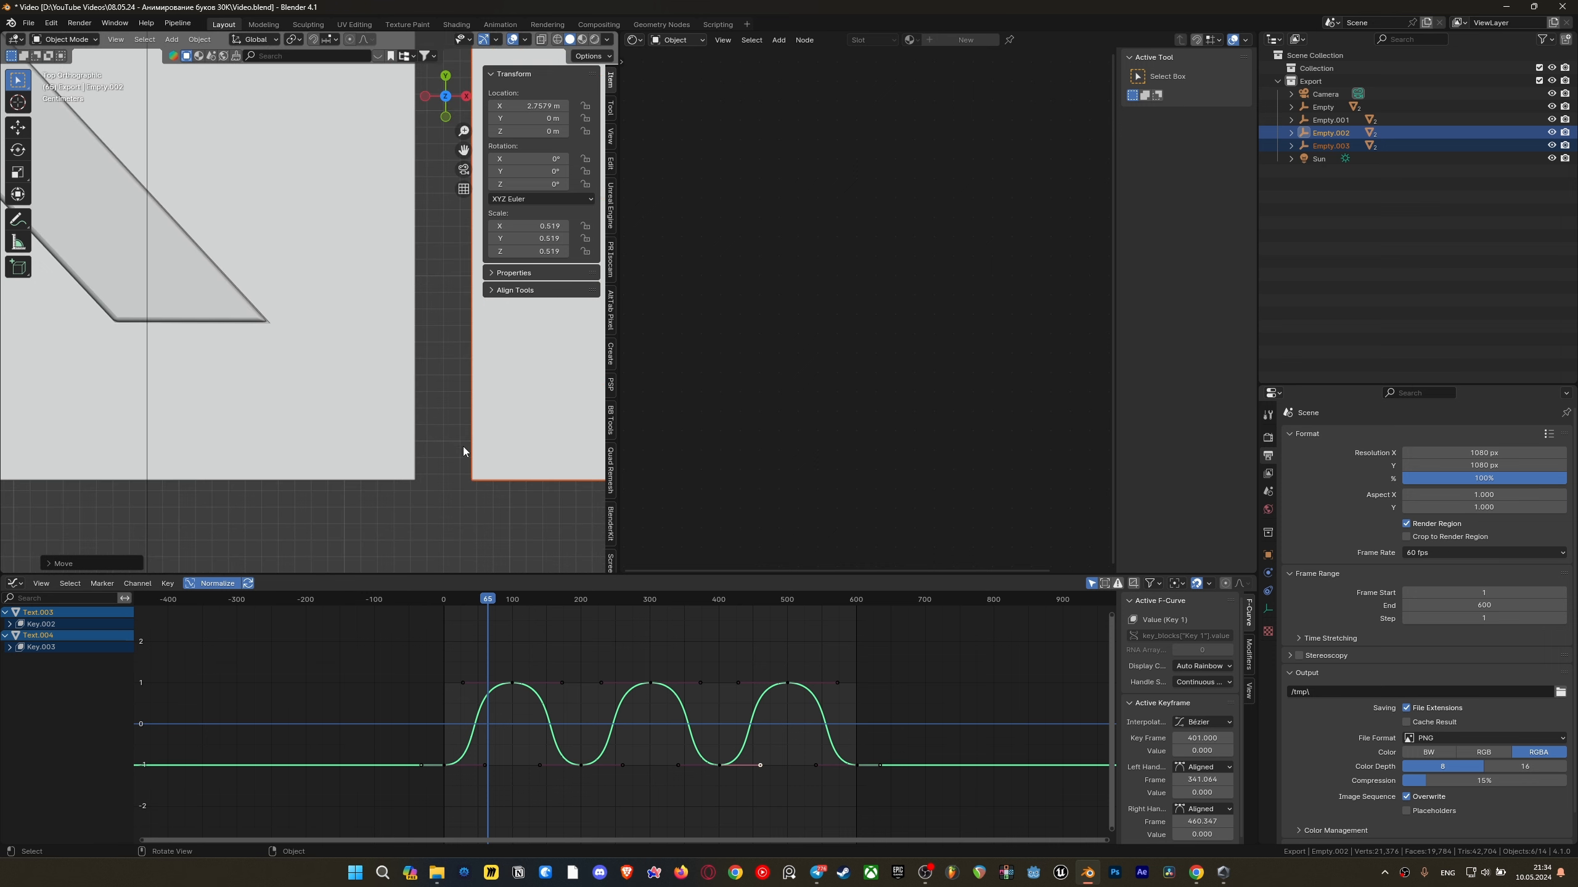
middle_click_drag(489, 478, 446, 410, "shift")
scroll(442, 394, "up", 2)
key("g")
key("x")
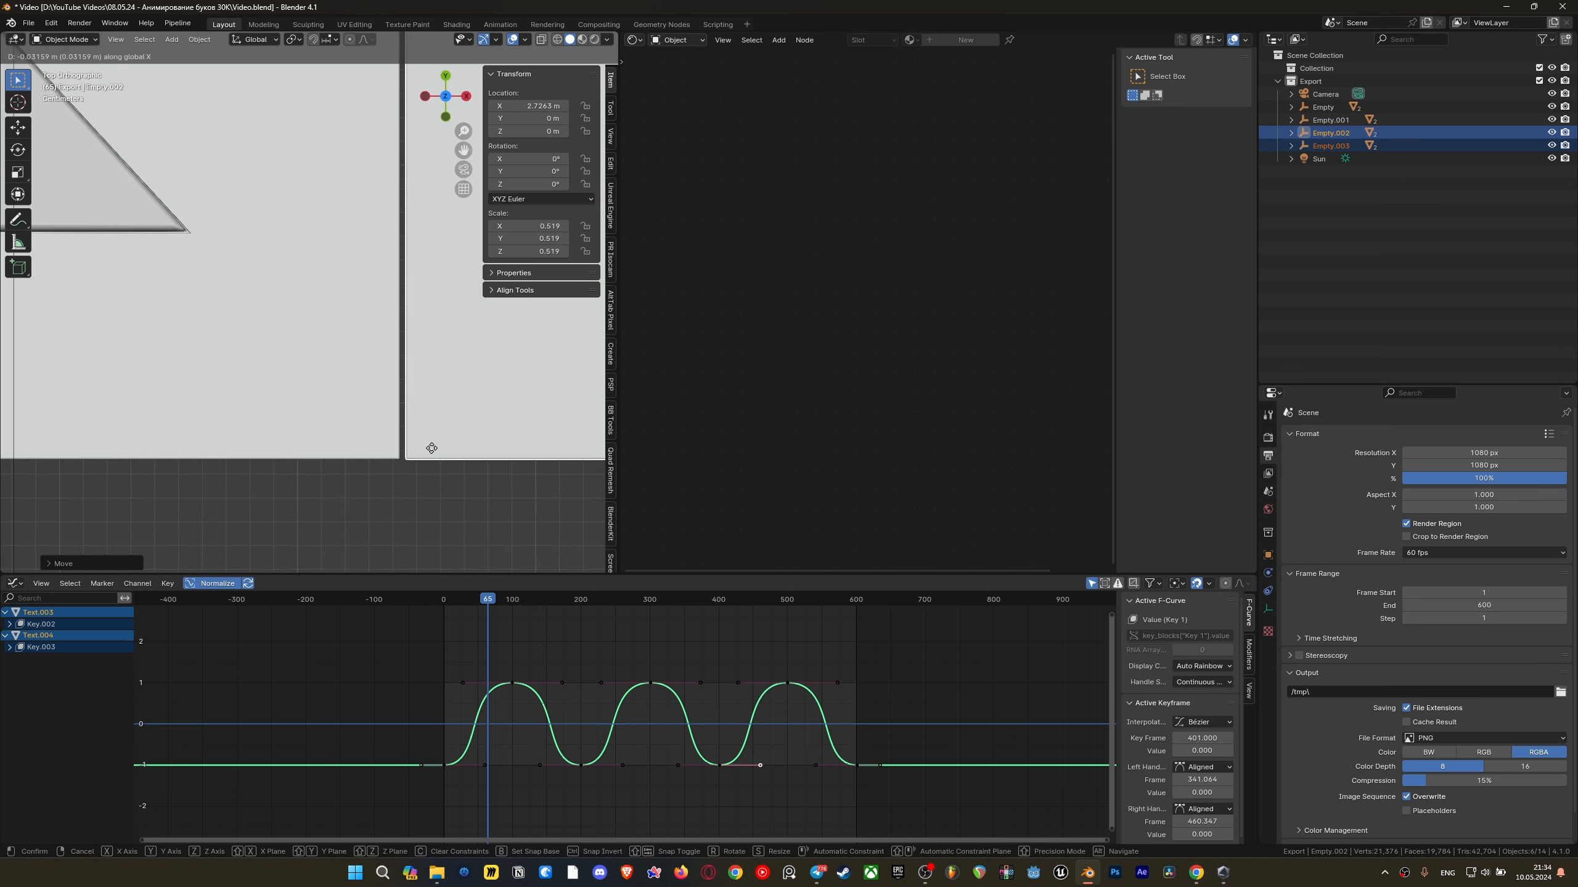
left_click(429, 449)
middle_click_drag(431, 470, 401, 420, "shift")
scroll(401, 420, "up", 4)
middle_click_drag(470, 497, 400, 444, "shift")
scroll(401, 444, "up", 4)
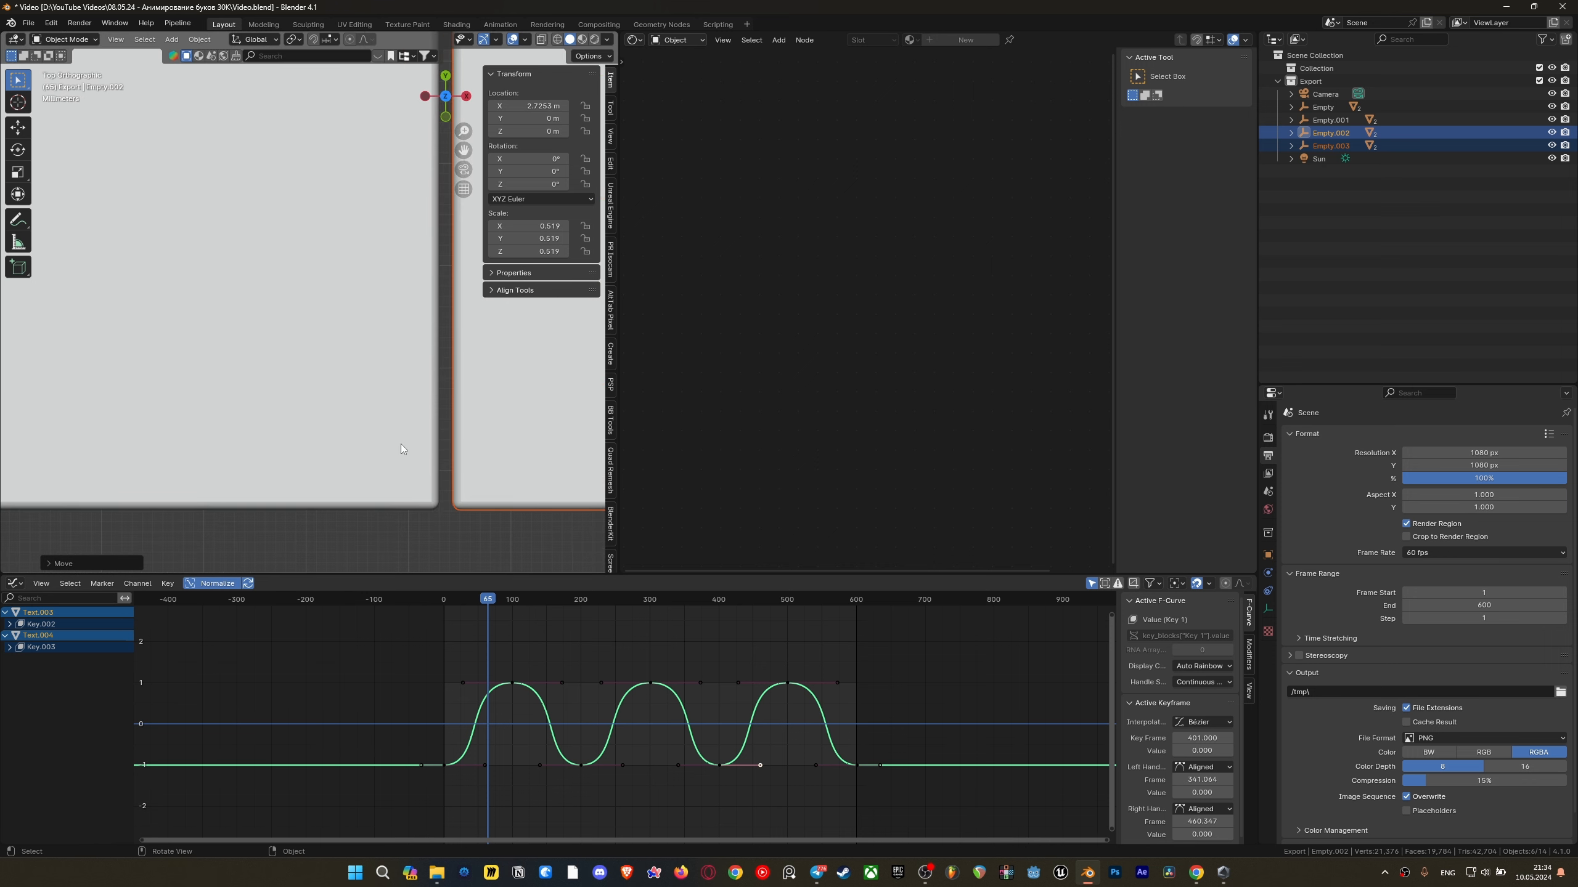
key("g")
key("x")
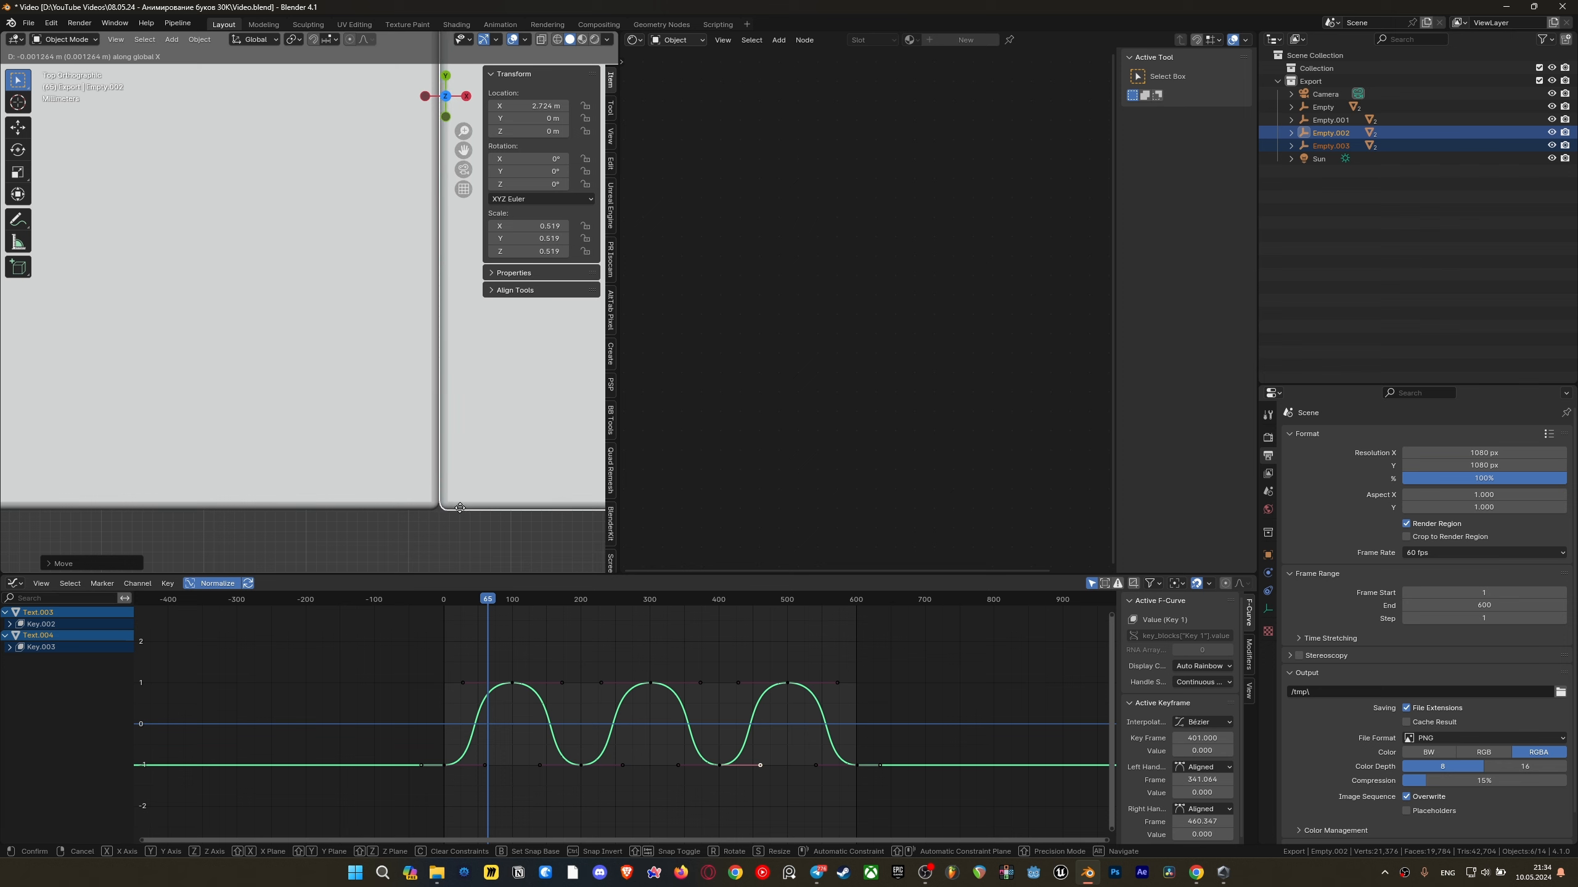
left_click(460, 512)
scroll(454, 484, "down", 10)
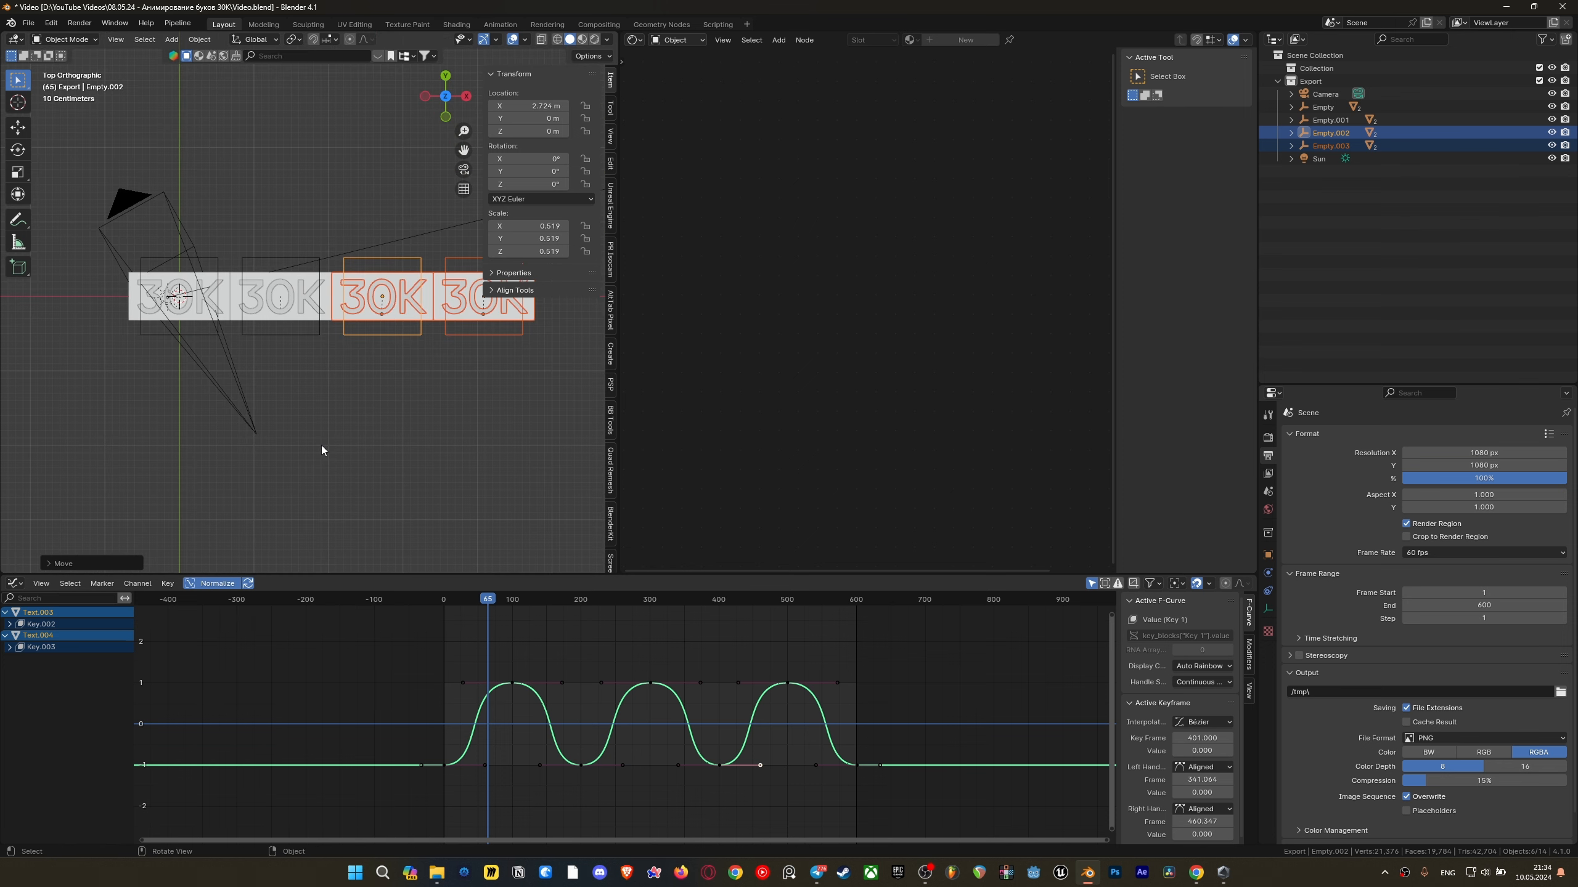
Duplicate all four 30K blocks with their empties, leaving out the camera and sun, and place the copies along X beyond the row
key("b")
left_click_drag(501, 382, 106, 267)
scroll(260, 377, "down", 3)
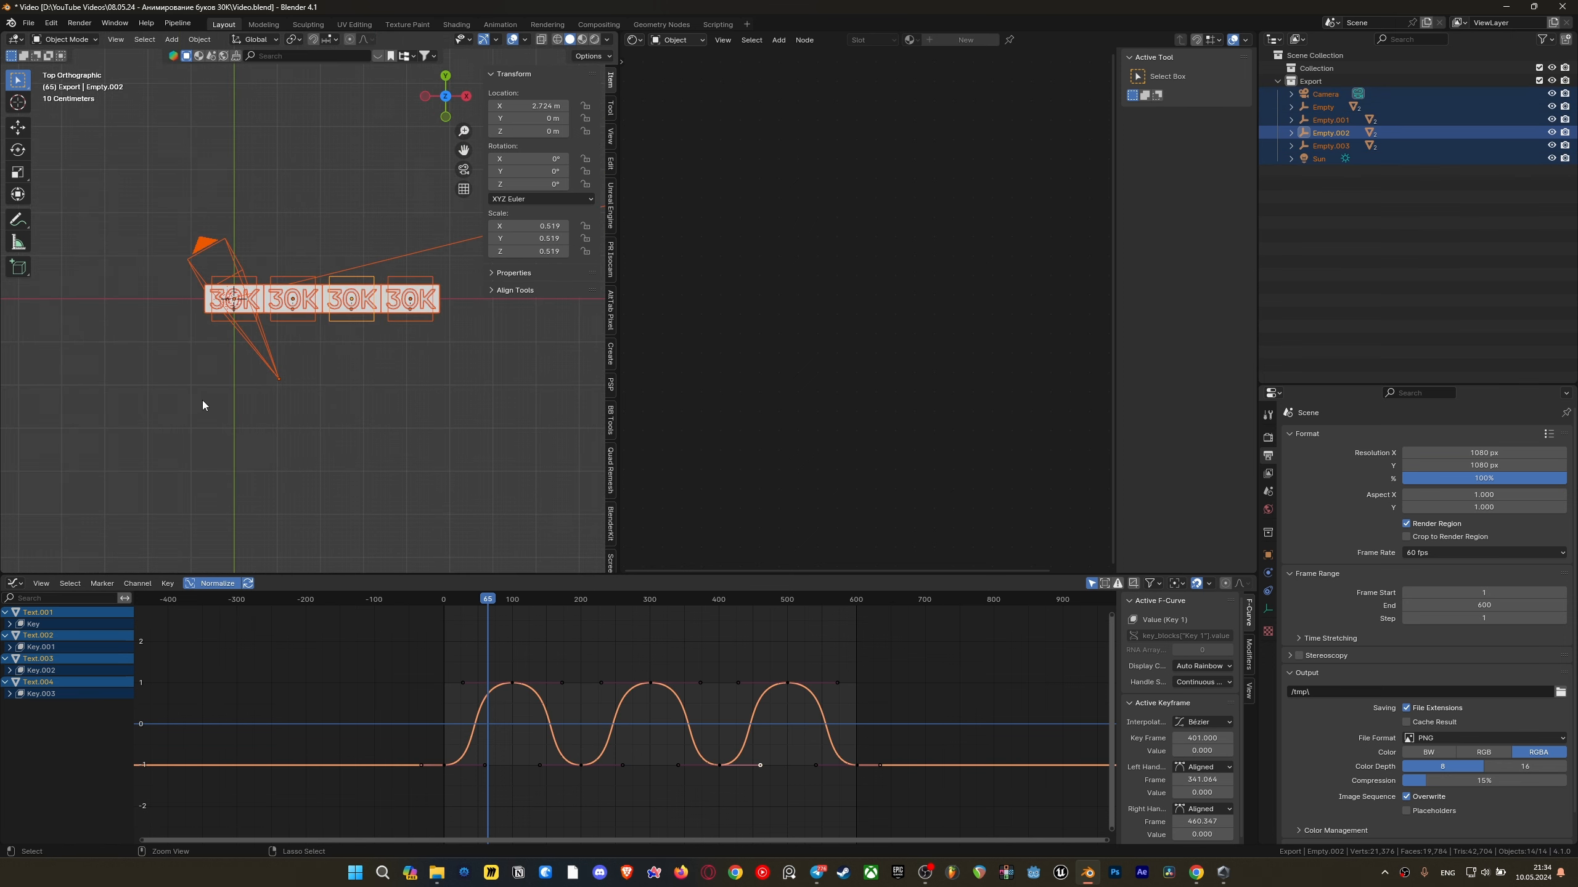
left_click_drag(252, 404, 305, 371, "ctrl")
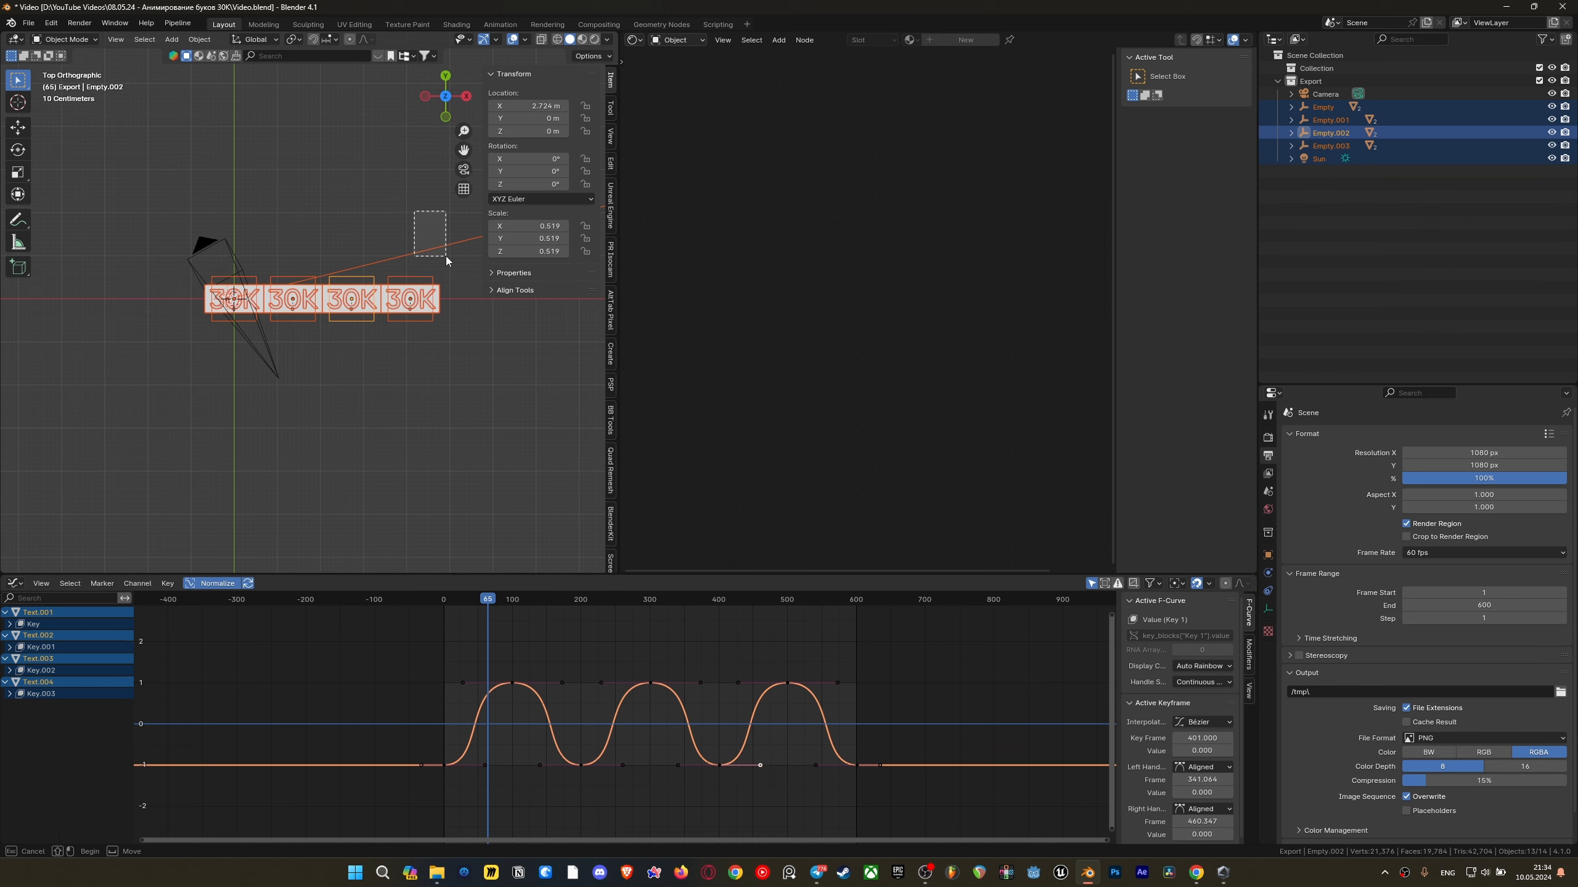
left_click_drag(446, 256, 449, 262, "ctrl")
middle_click_drag(424, 356, 468, 278)
key("ctrl+s")
key("grave")
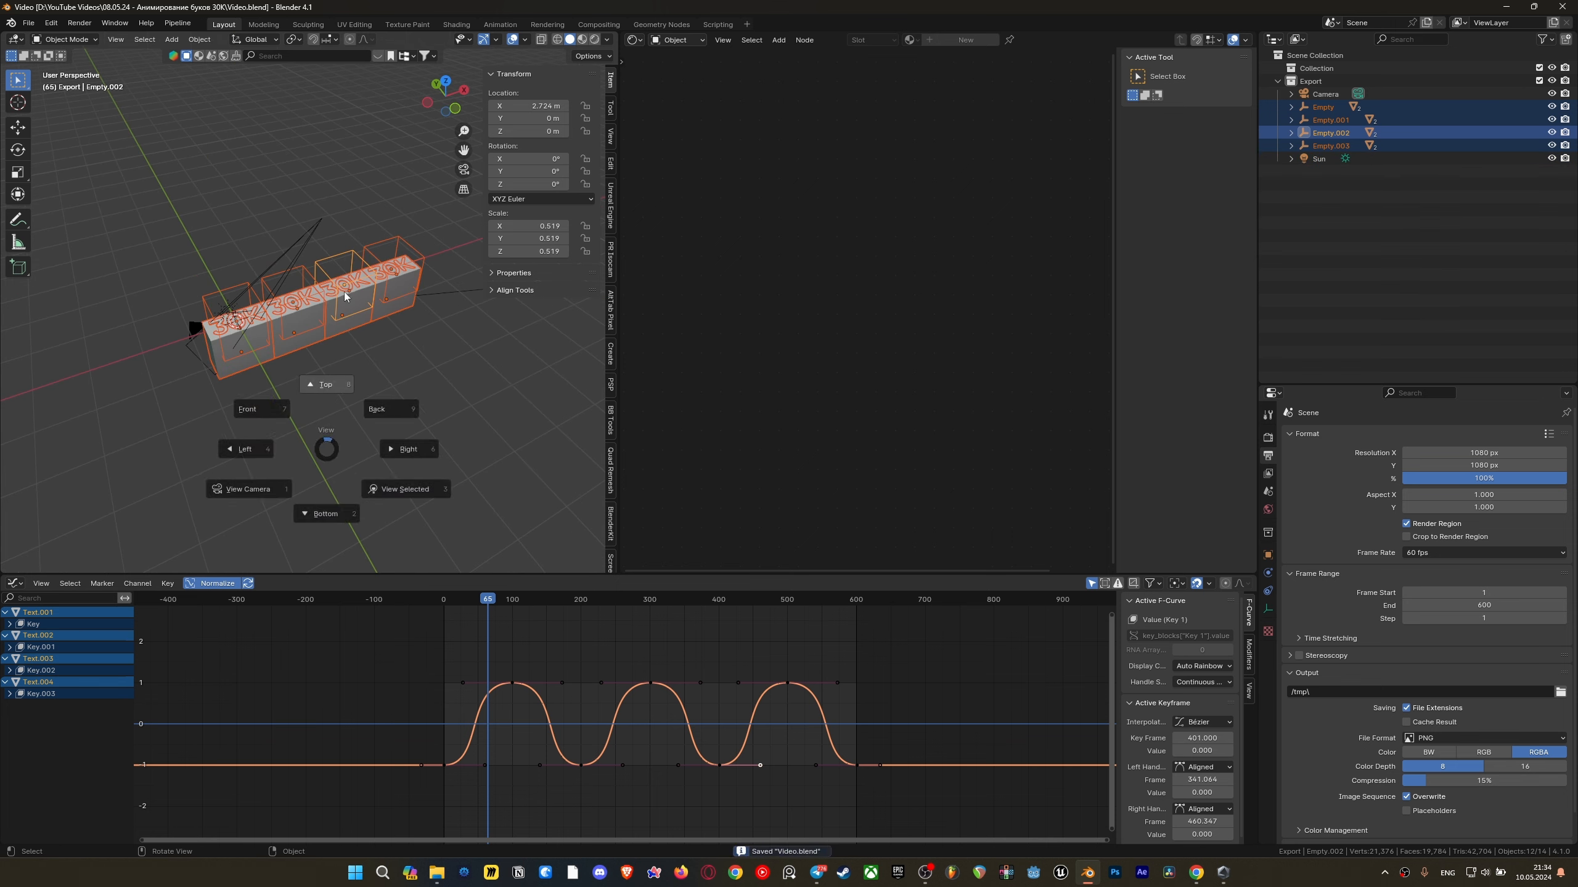
left_click(324, 327)
key("shift+d")
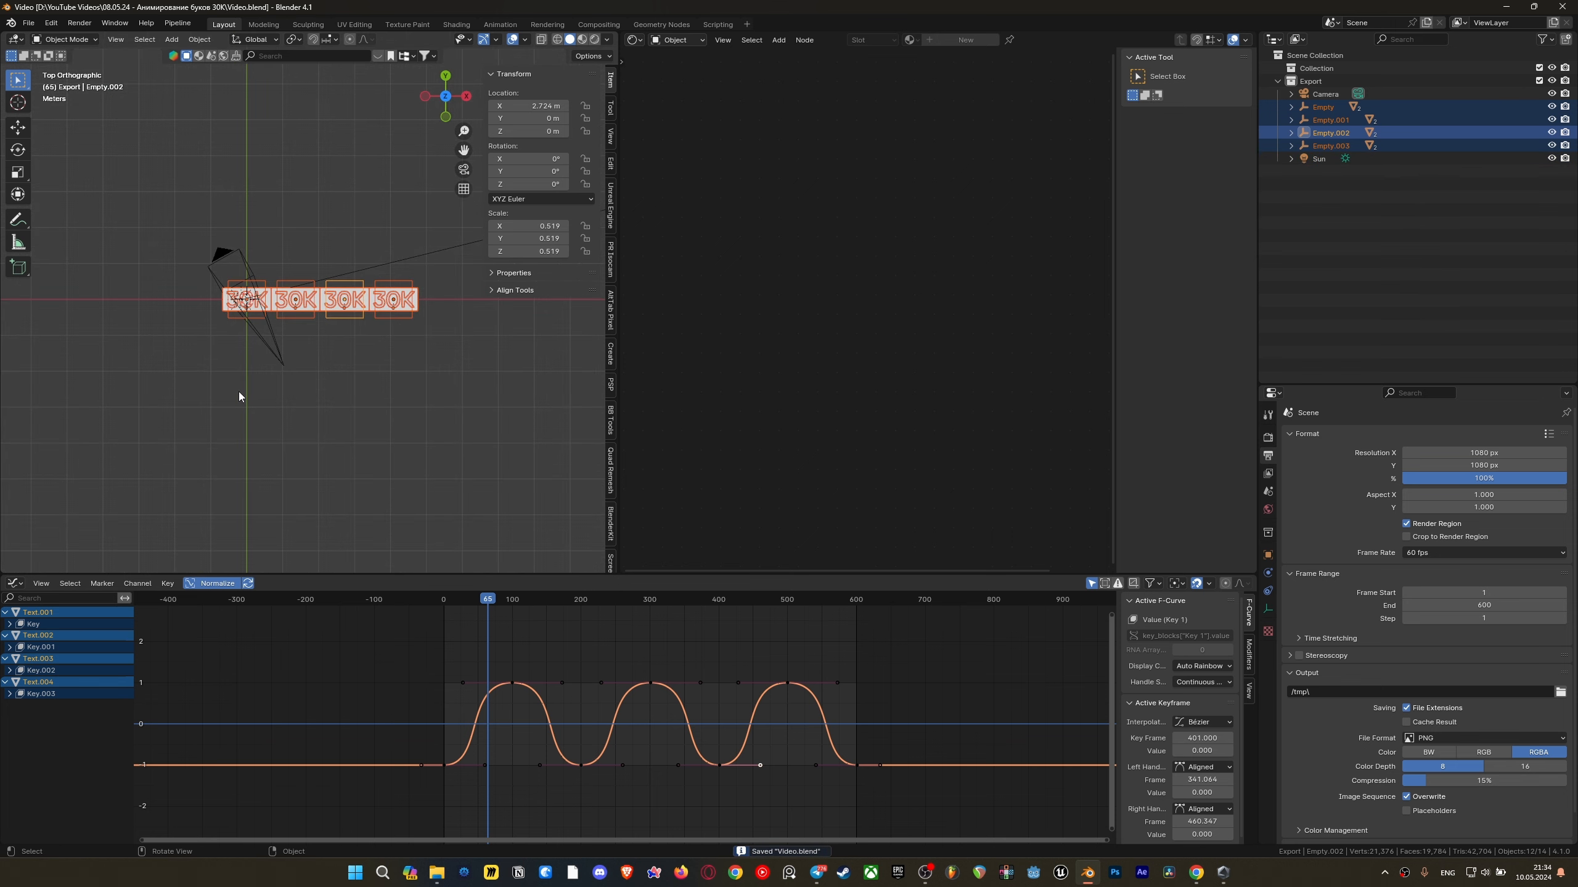
left_click(291, 359)
scroll(291, 359, "up", 5)
key("g")
key("x")
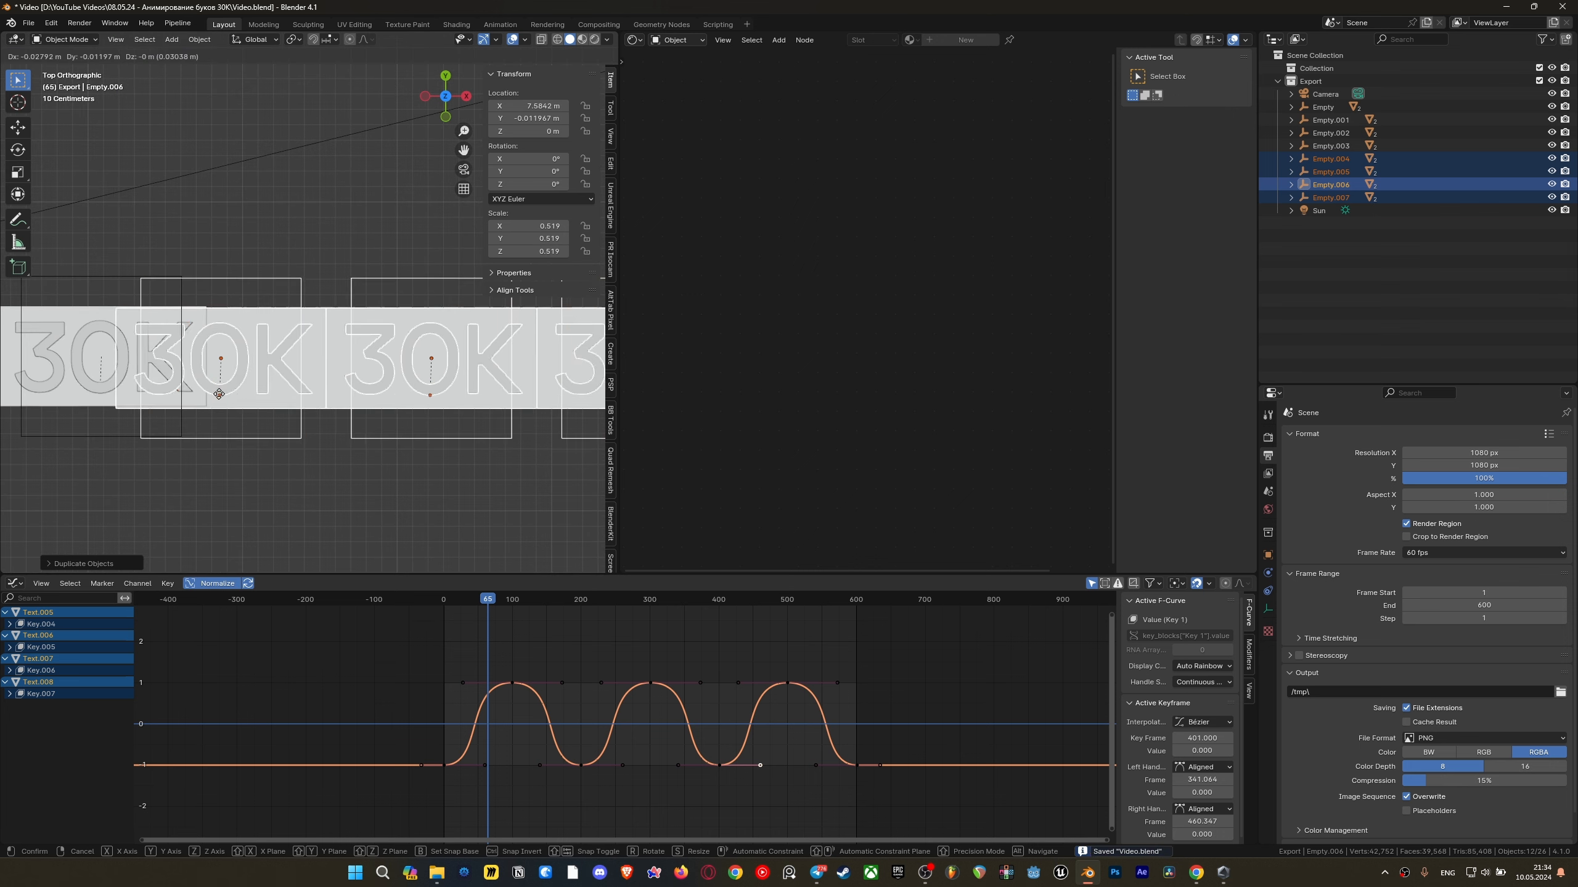
left_click(325, 406)
Move the four copied blocks along X toward the end of the row, with the active empty at about 8.18 m
scroll(394, 333, "up", 3)
middle_click_drag(325, 405, 382, 337, "shift")
scroll(382, 337, "up", 1)
scroll(382, 337, "up", 1)
key("g")
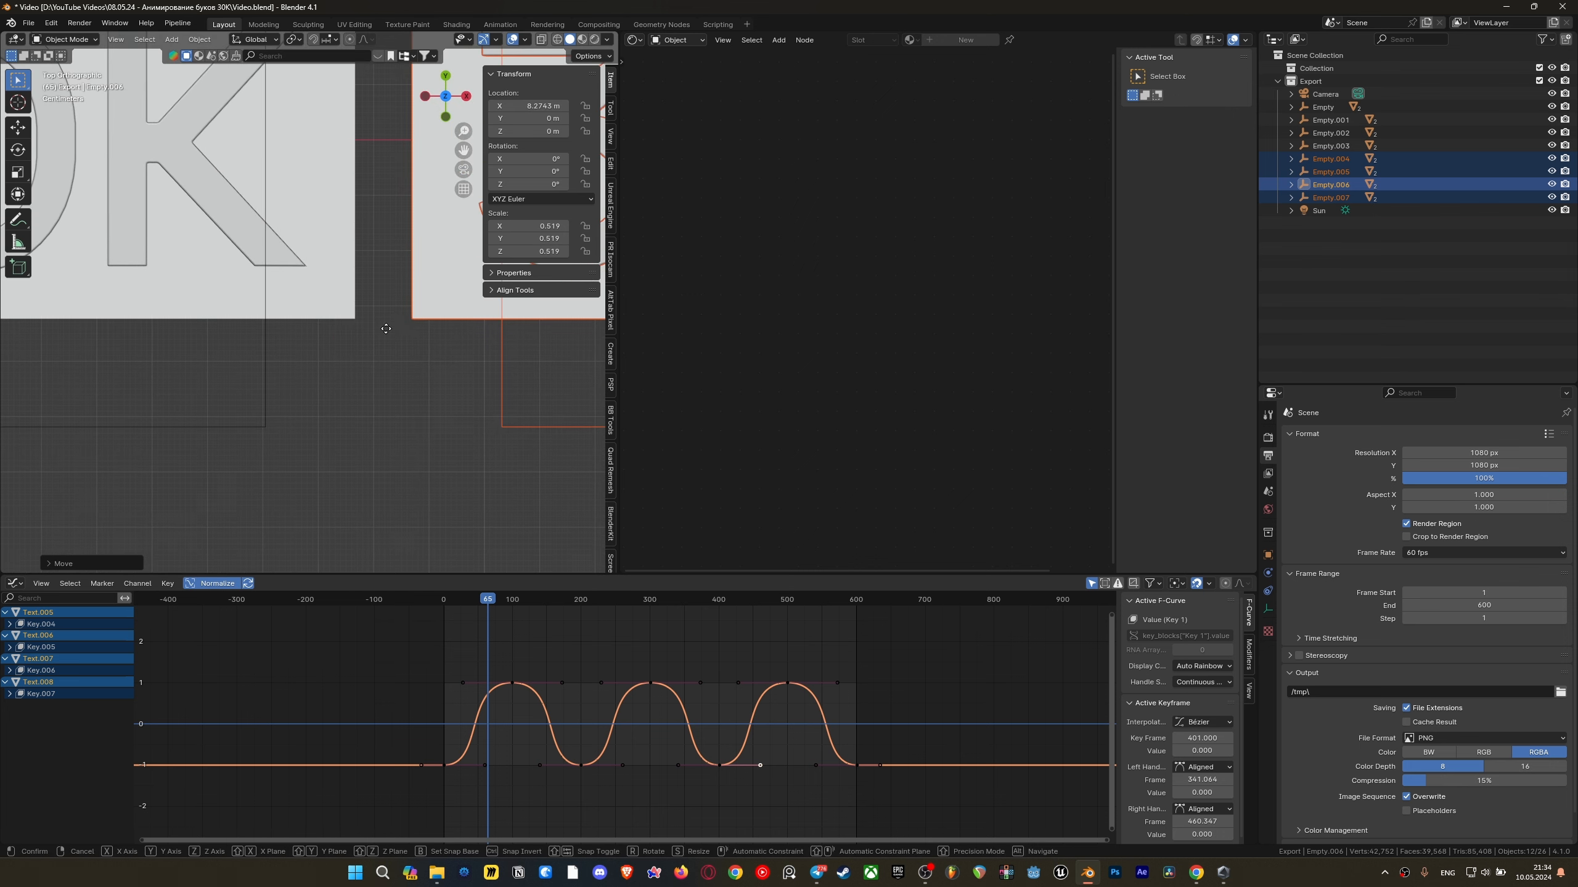
key("x")
left_click(384, 326)
scroll(383, 323, "up", 4)
scroll(433, 396, "up", 1)
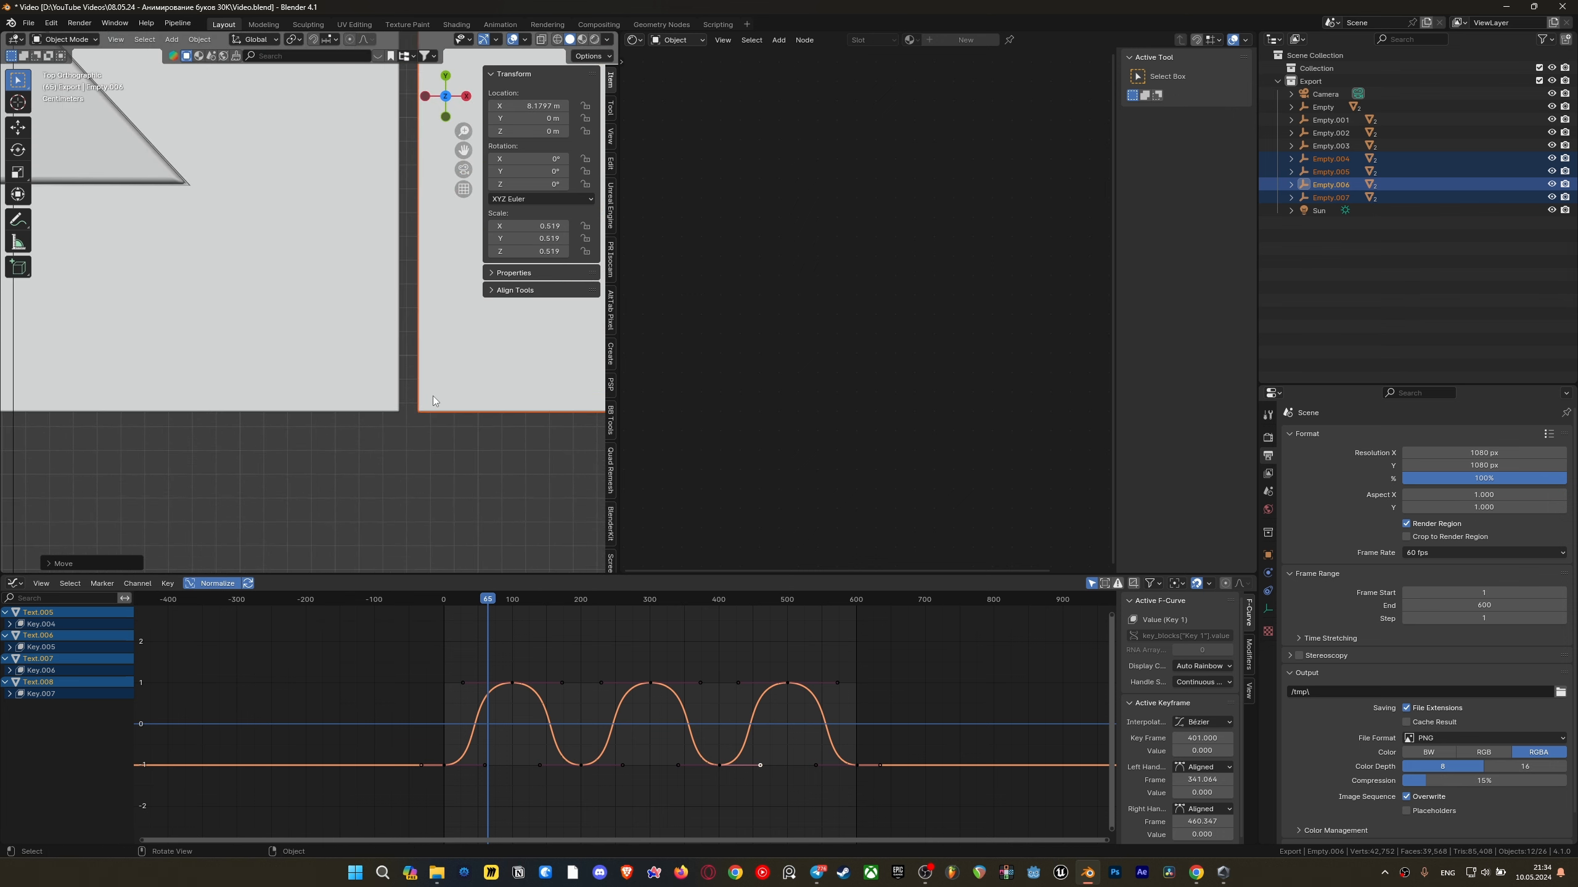
Close the remaining gap along X until the copies meet the row, with the active empty at about 8.172 m
middle_click_drag(429, 397, 289, 311, "shift")
scroll(273, 367, "up", 4)
scroll(270, 377, "up", 1)
scroll(379, 385, "up", 1)
middle_click_drag(271, 374, 373, 332, "shift")
scroll(379, 386, "up", 1)
key("g")
key("x")
left_click(335, 402)
scroll(376, 334, "up", 3)
key("g")
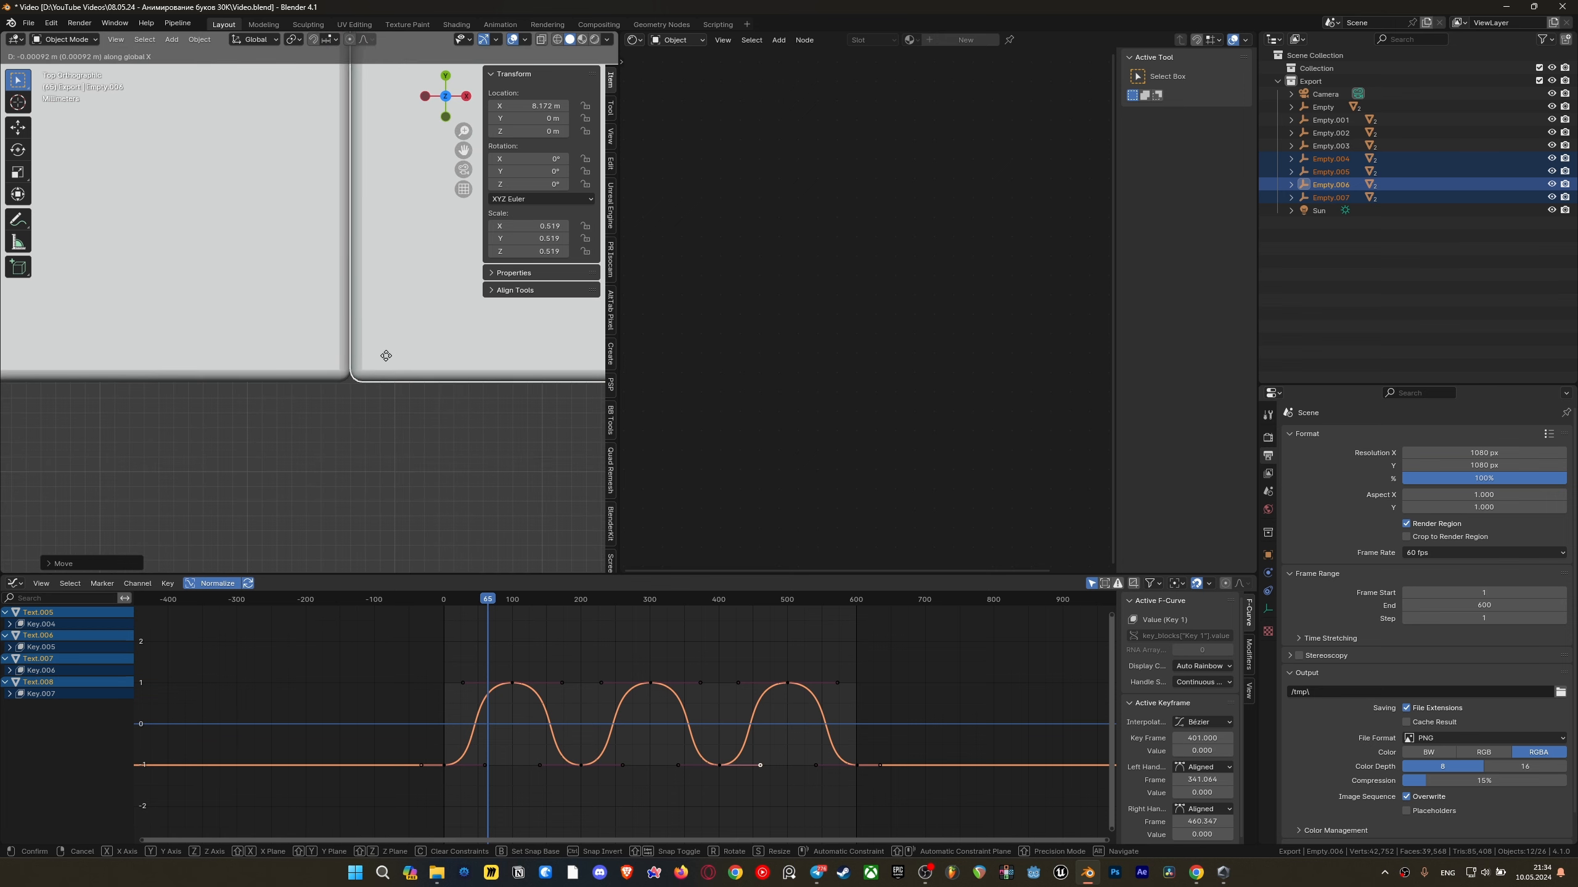
left_click(387, 356)
scroll(387, 351, "down", 4)
scroll(387, 345, "down", 5)
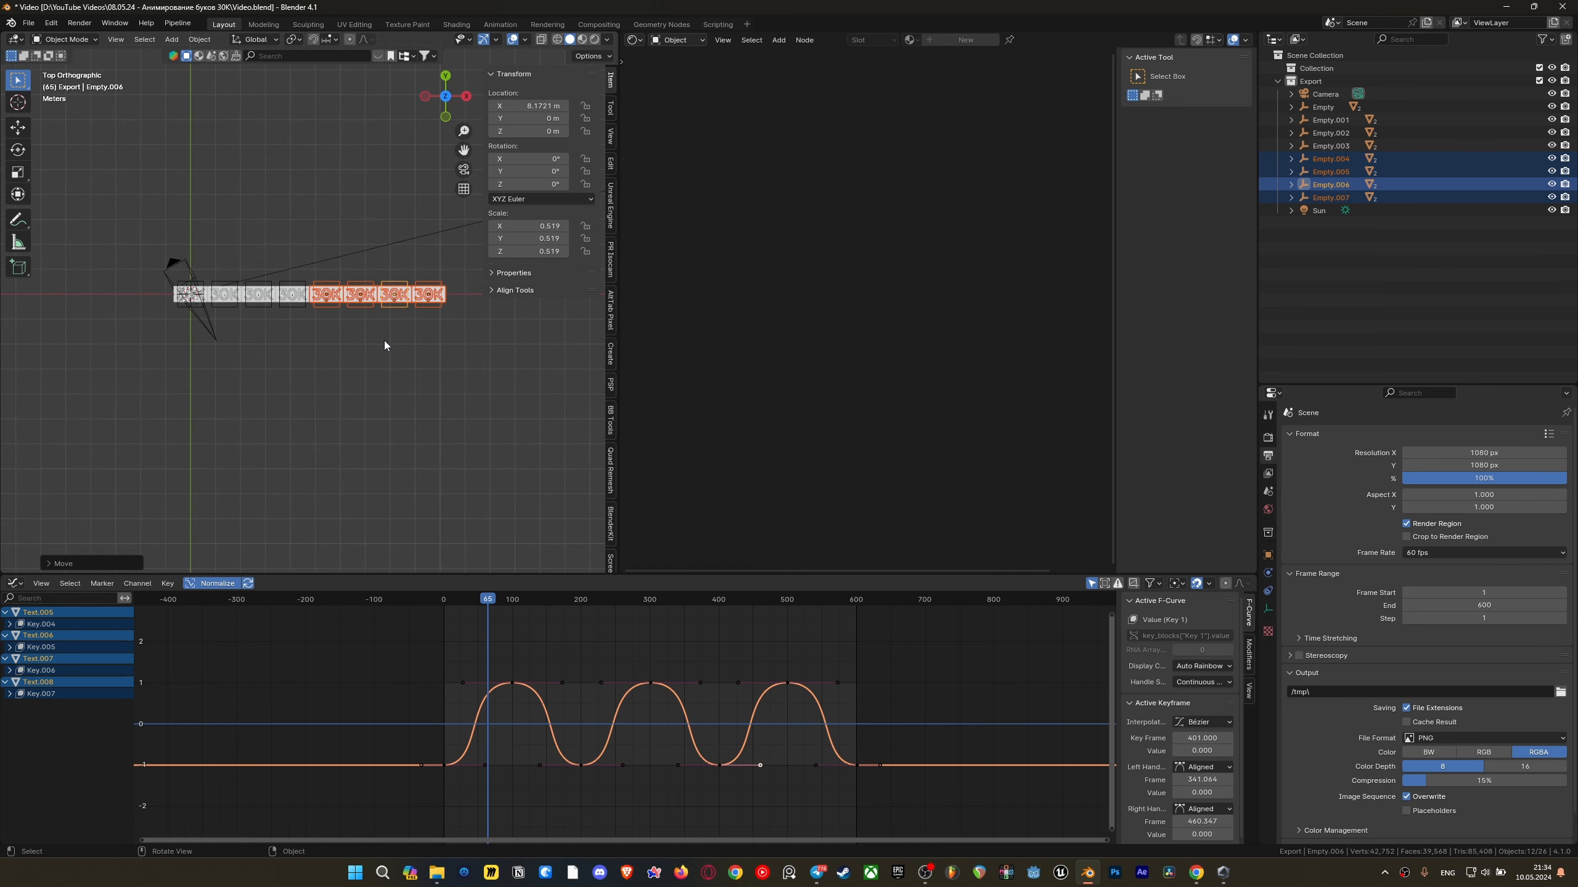
Delete the four copied blocks at the far end of the row, with their texts and empties, and save the file
middle_click_drag(385, 341, 349, 336, "shift")
left_click_drag(451, 353, 317, 272)
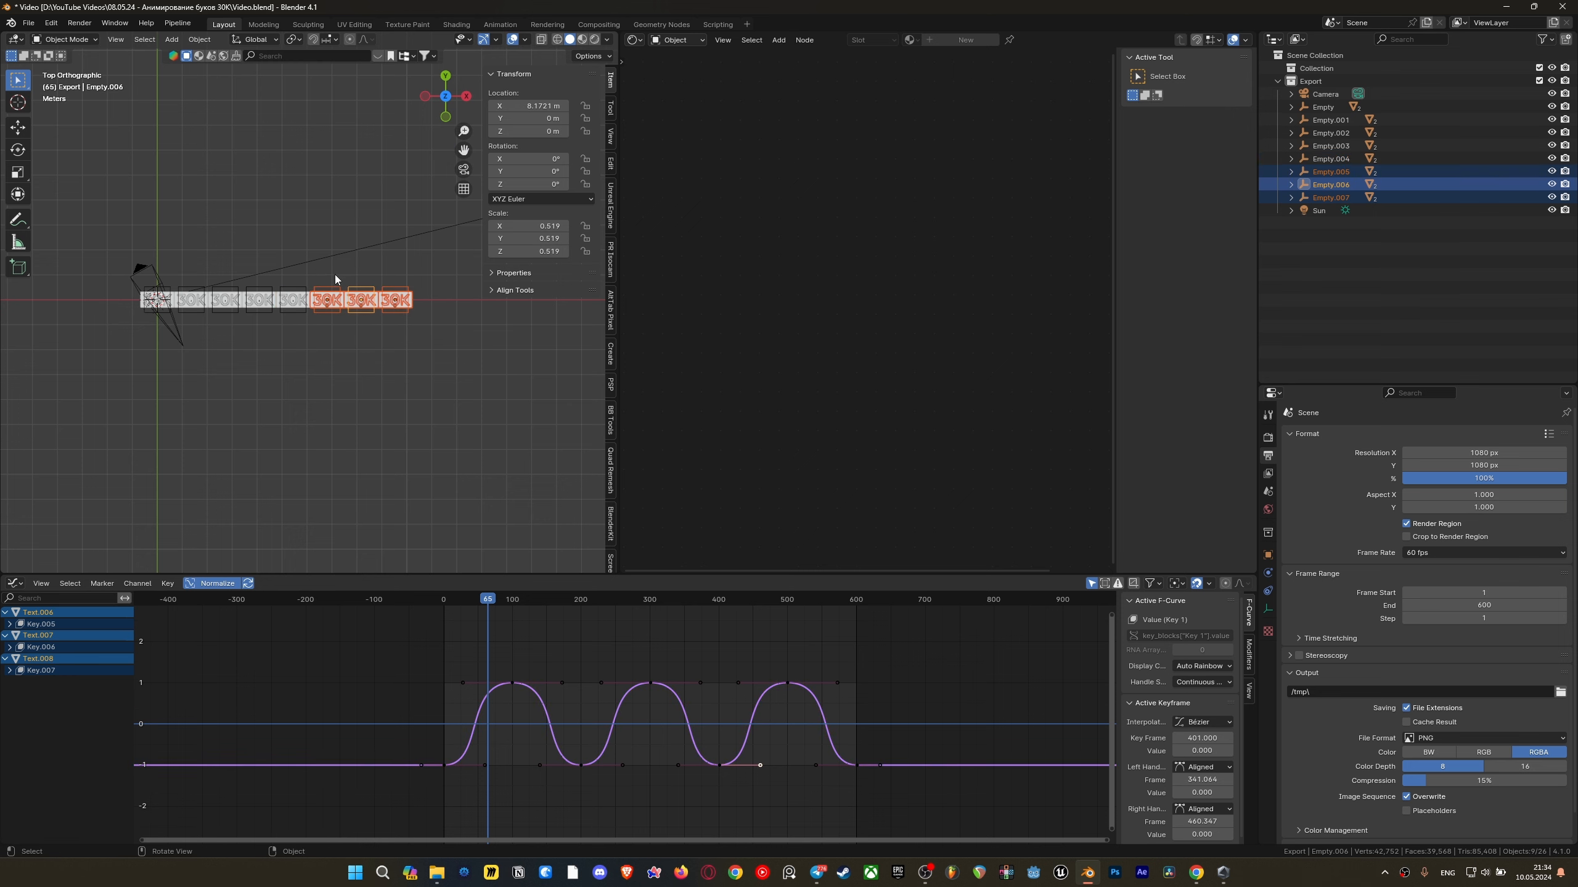
key("Delete")
scroll(335, 286, "up", 3)
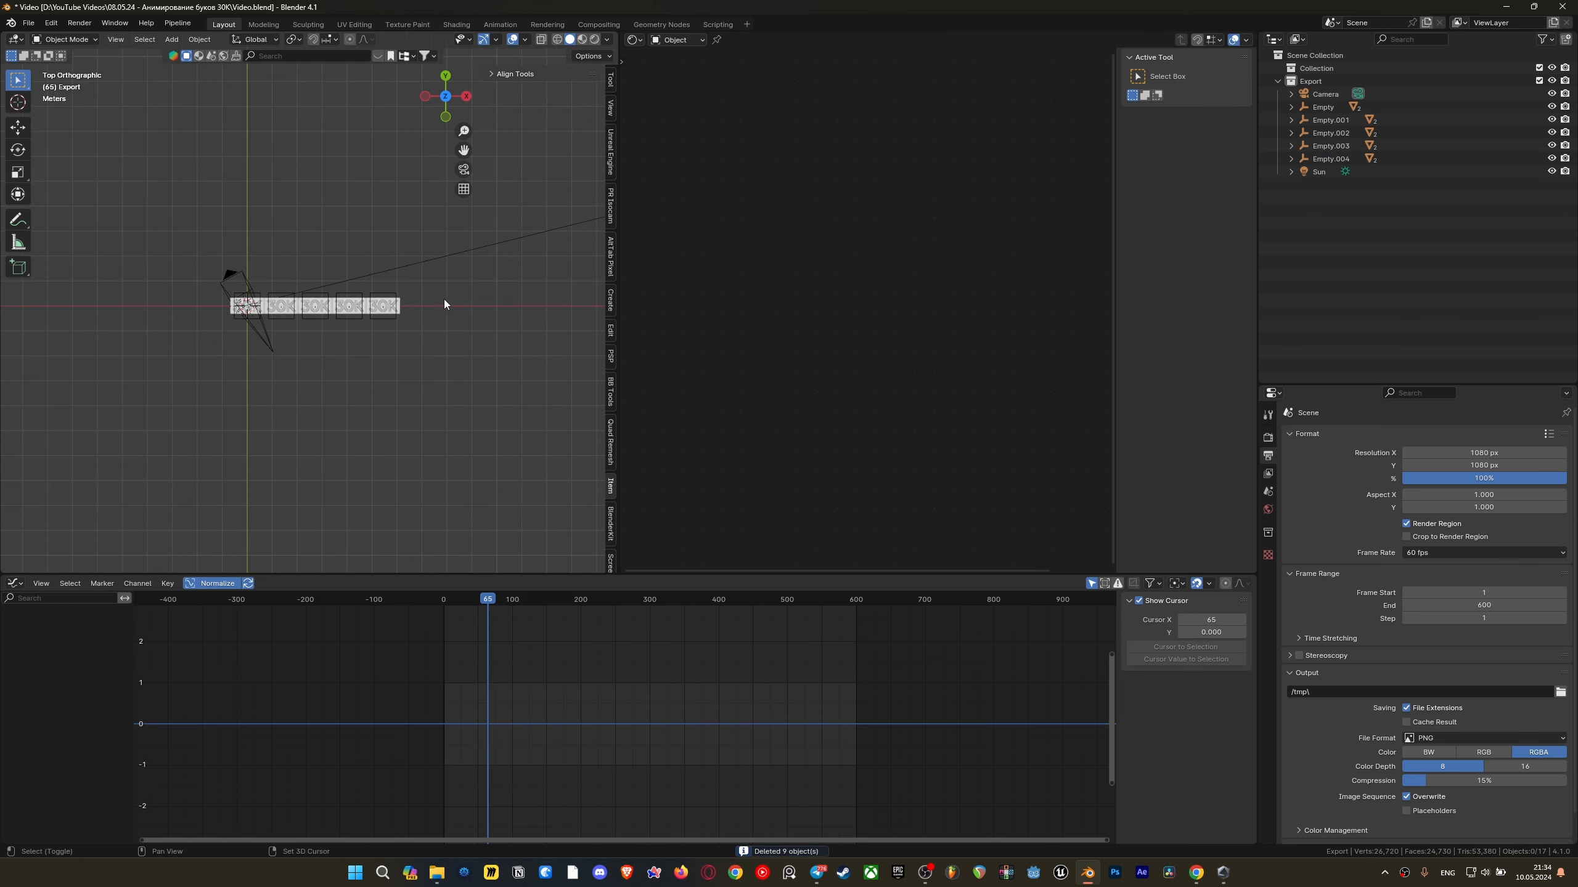
scroll(320, 315, "up", 3)
key("ctrl+s")
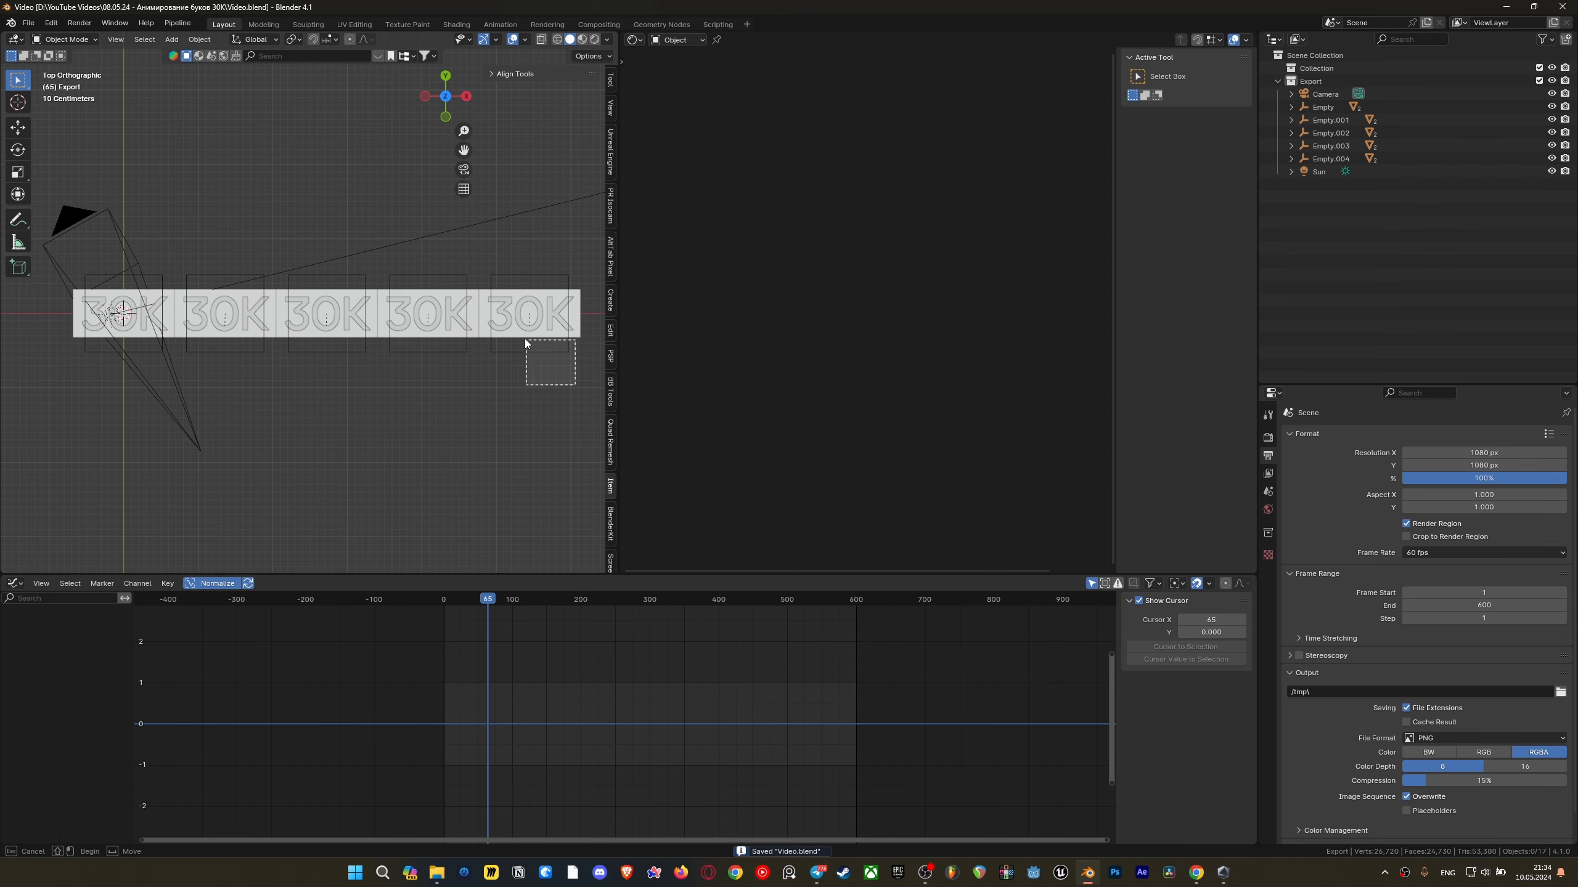
left_click_drag(478, 284, 487, 272)
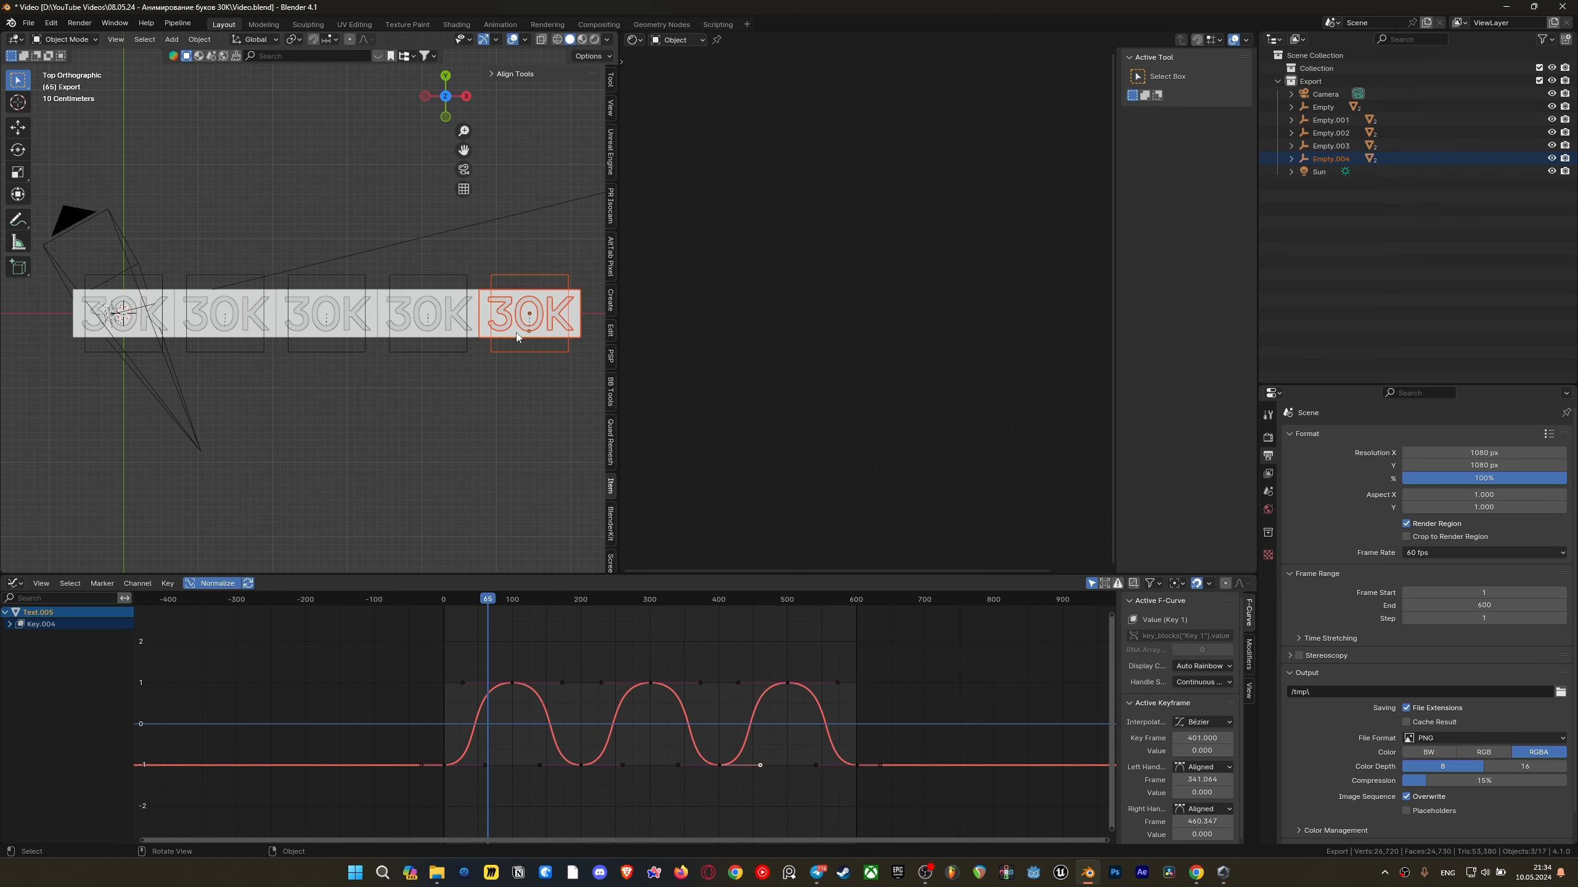
key("Delete")
Duplicate the four remaining 30K blocks with their empties, excluding the camera and sun, and place the copies along Y below the row
left_click_drag(514, 338, 127, 302)
left_click_drag(248, 411, 106, 390, "ctrl")
scroll(450, 293, "down", 2)
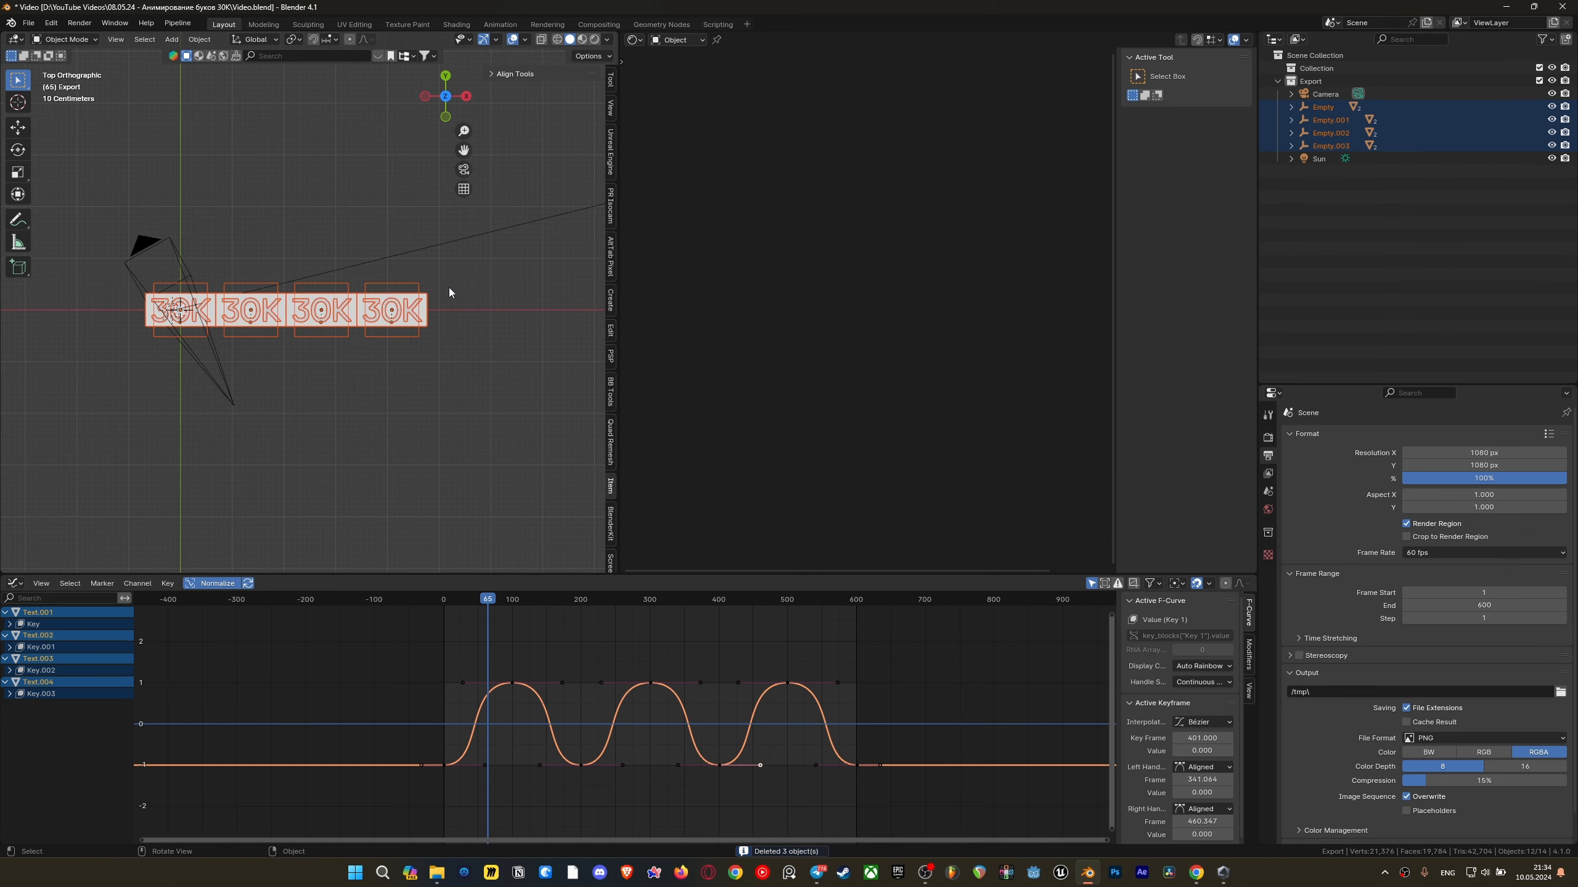
key("shift+d")
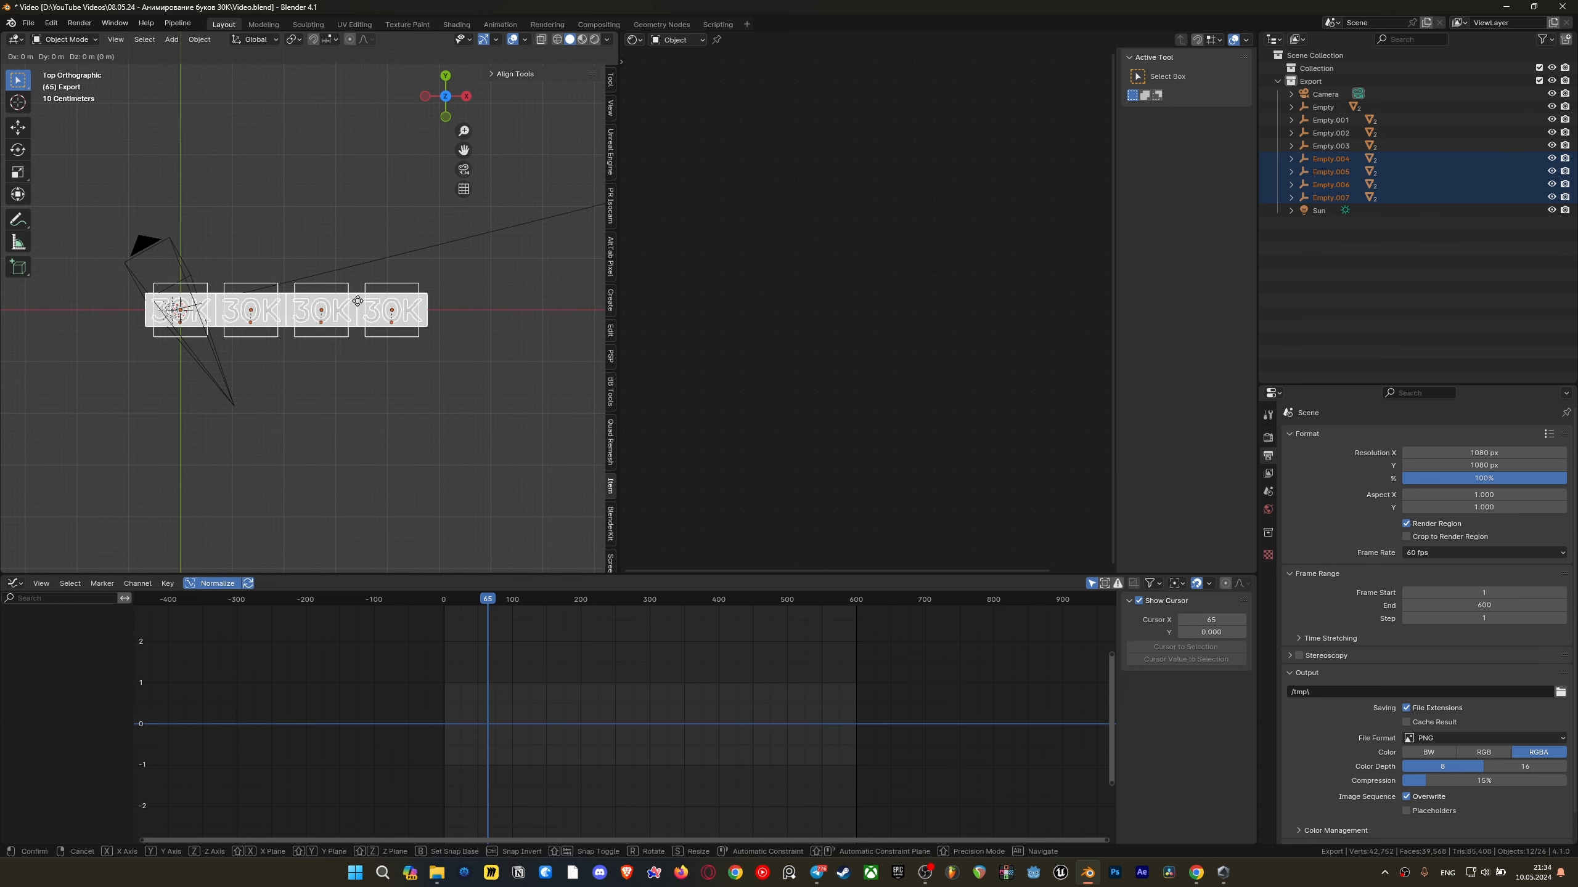
key("y")
left_click(358, 336)
Move the duplicated row up along Y until its edge meets the lower edge of the original row
scroll(234, 339, "up", 8)
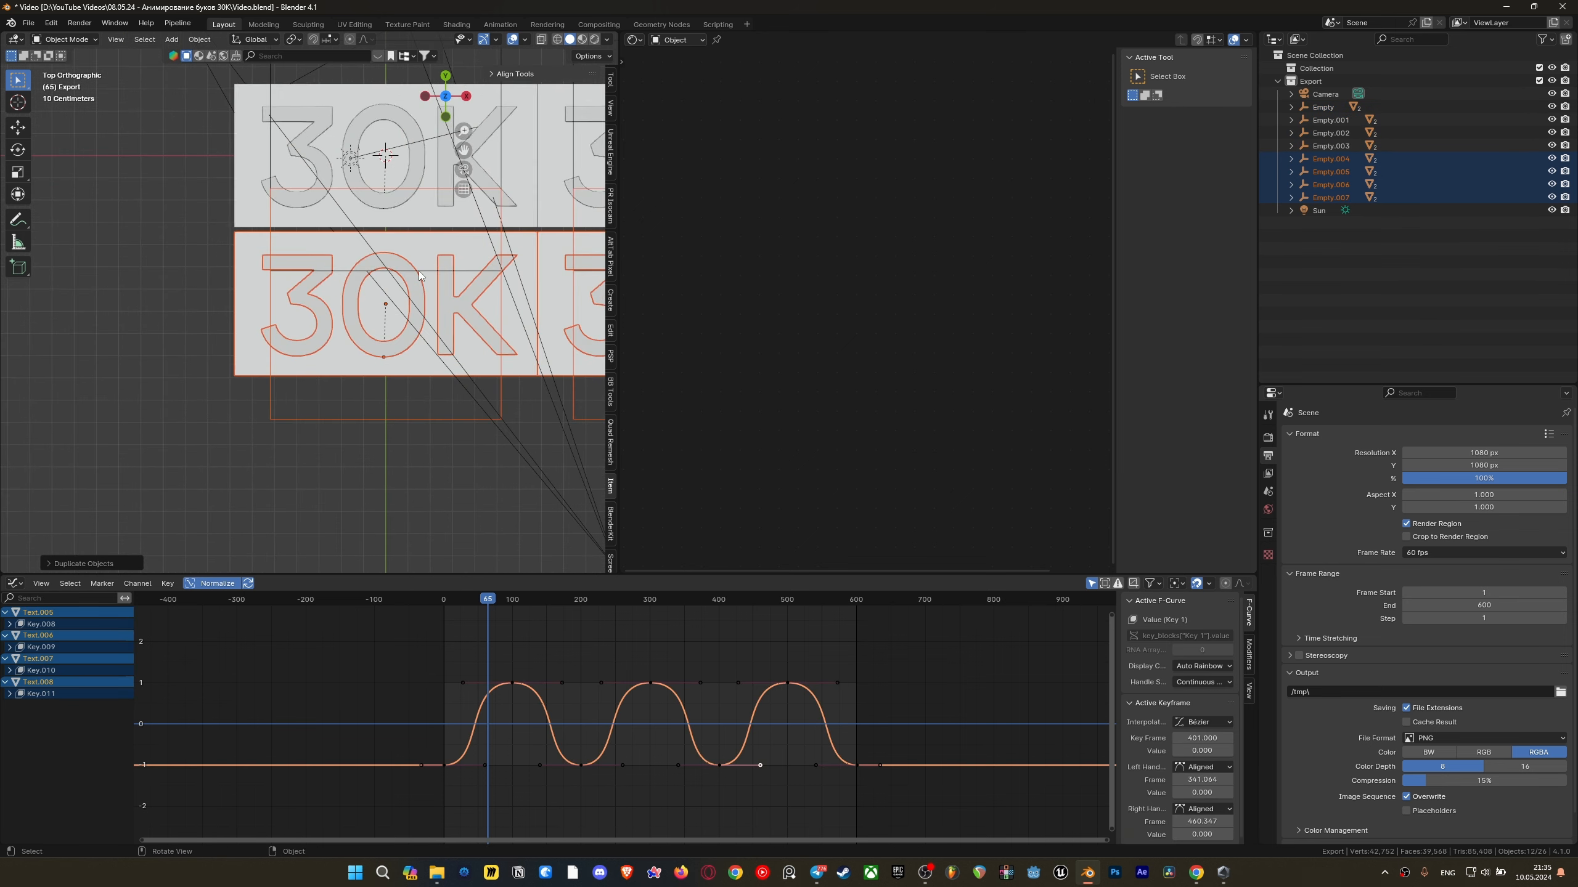
scroll(236, 337, "up", 2)
key("g")
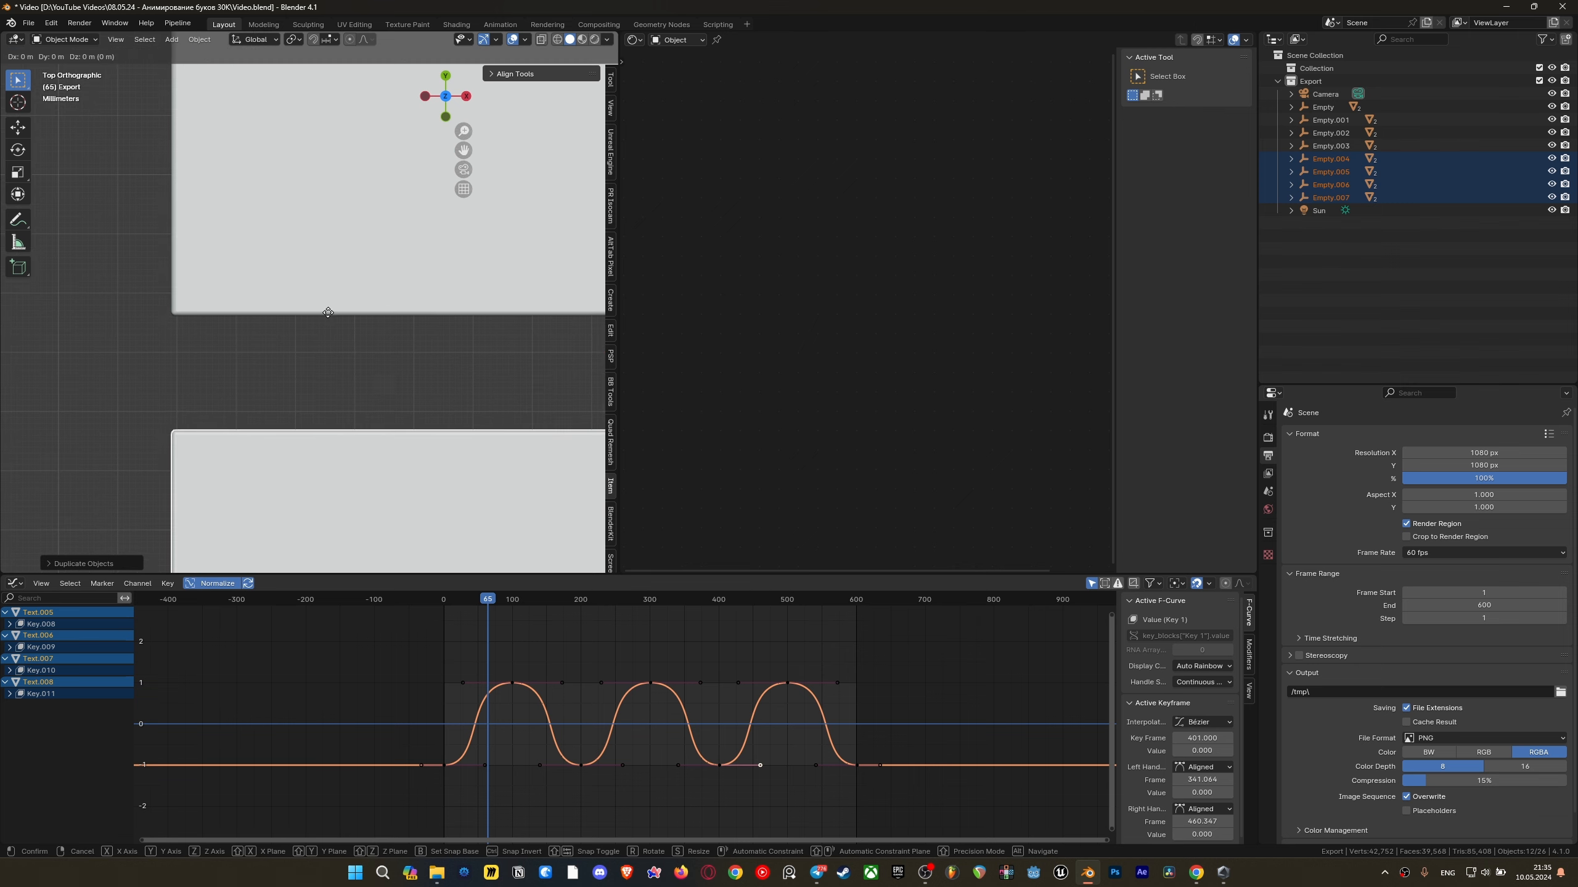
left_click(287, 344)
scroll(286, 347, "down", 4)
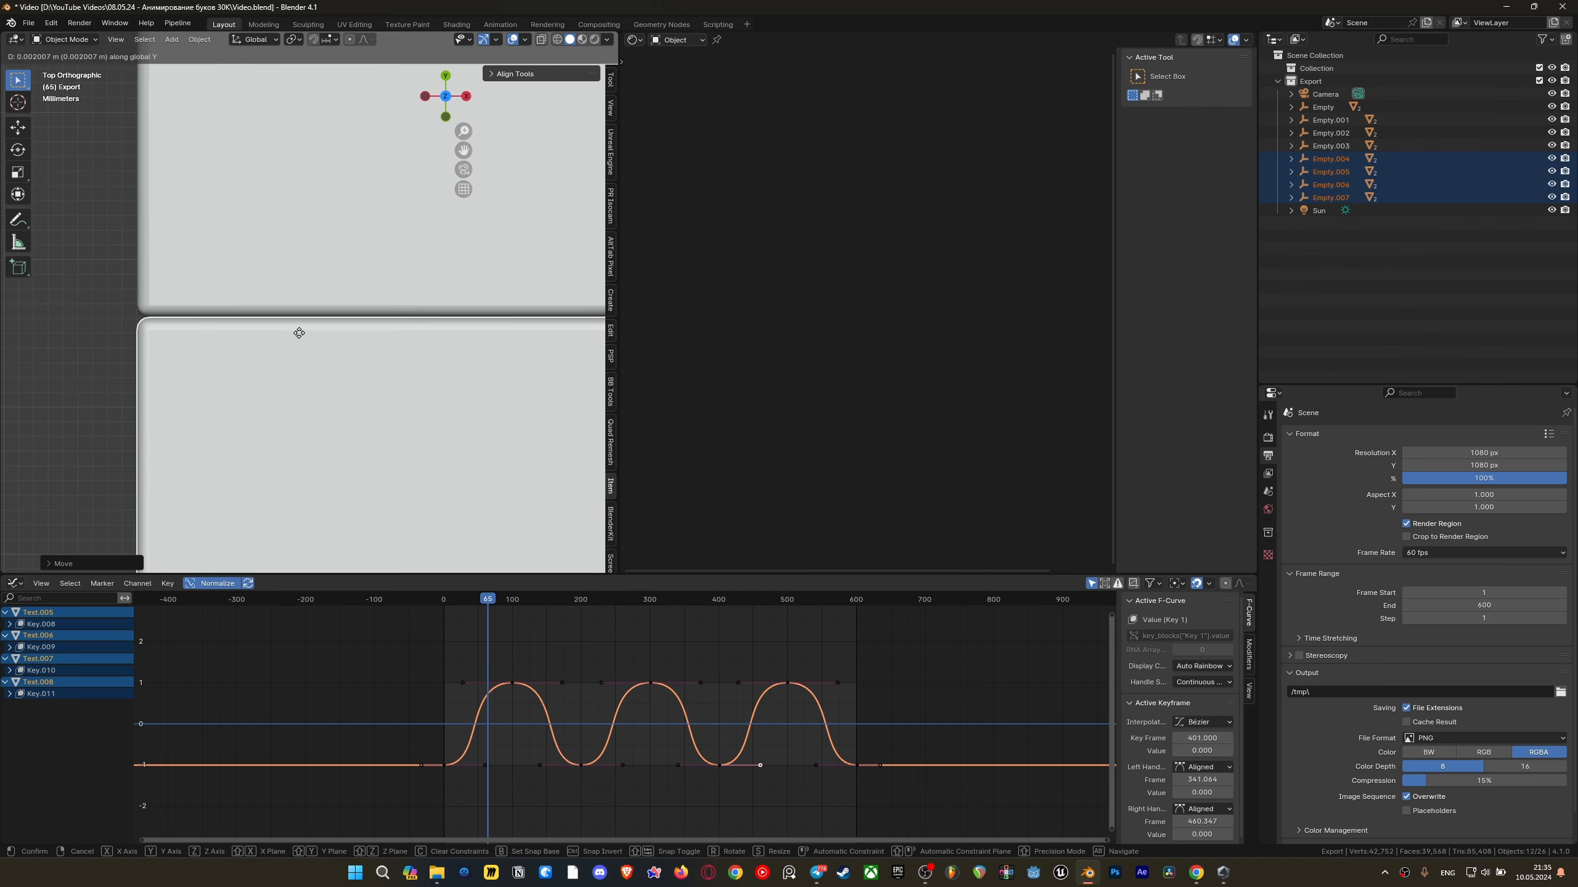
scroll(302, 357, "down", 3)
Duplicate the lower row of blocks and place the copy along Y just above the original row
key("shift+d")
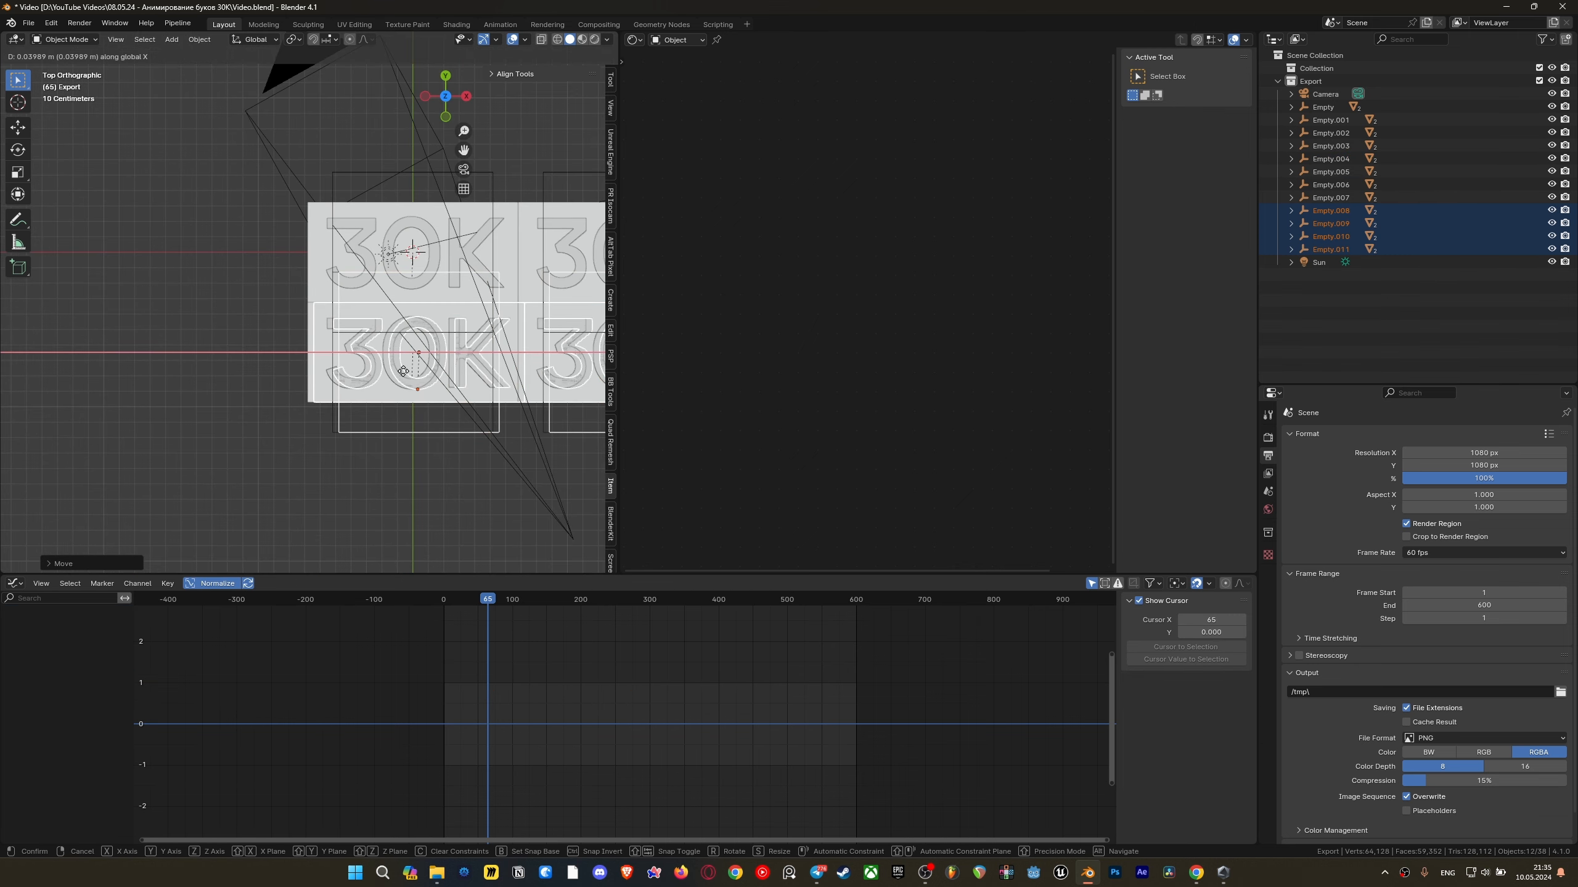
left_click(419, 210)
scroll(402, 381, "up", 4)
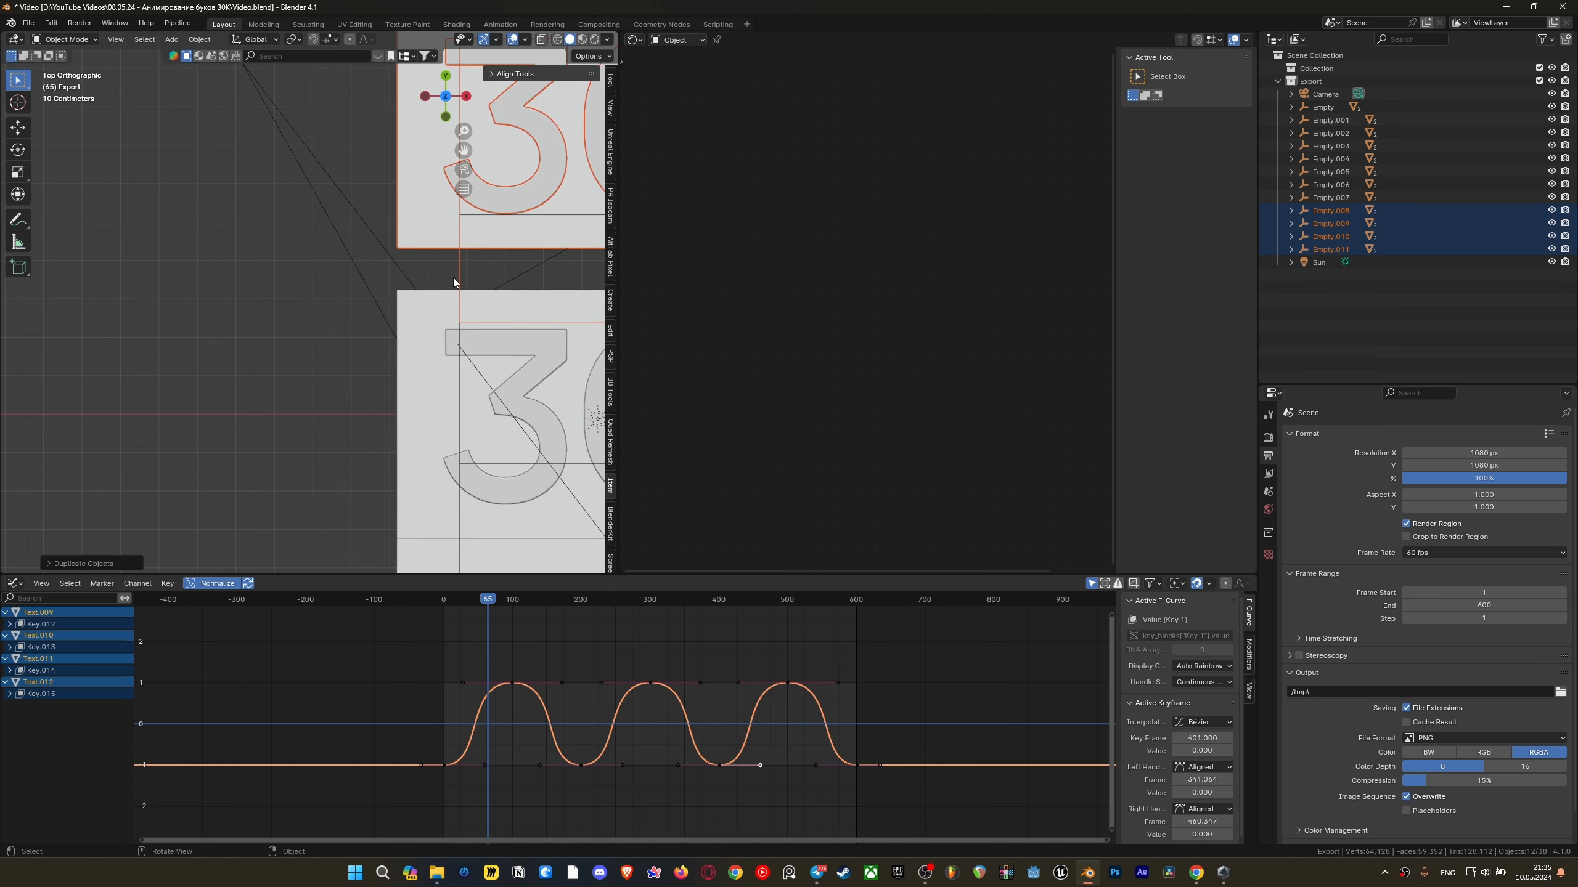
key("g")
left_click(464, 302)
Lower the new top row along Y until its edge meets the upper edge of the original row
scroll(466, 316, "up", 3)
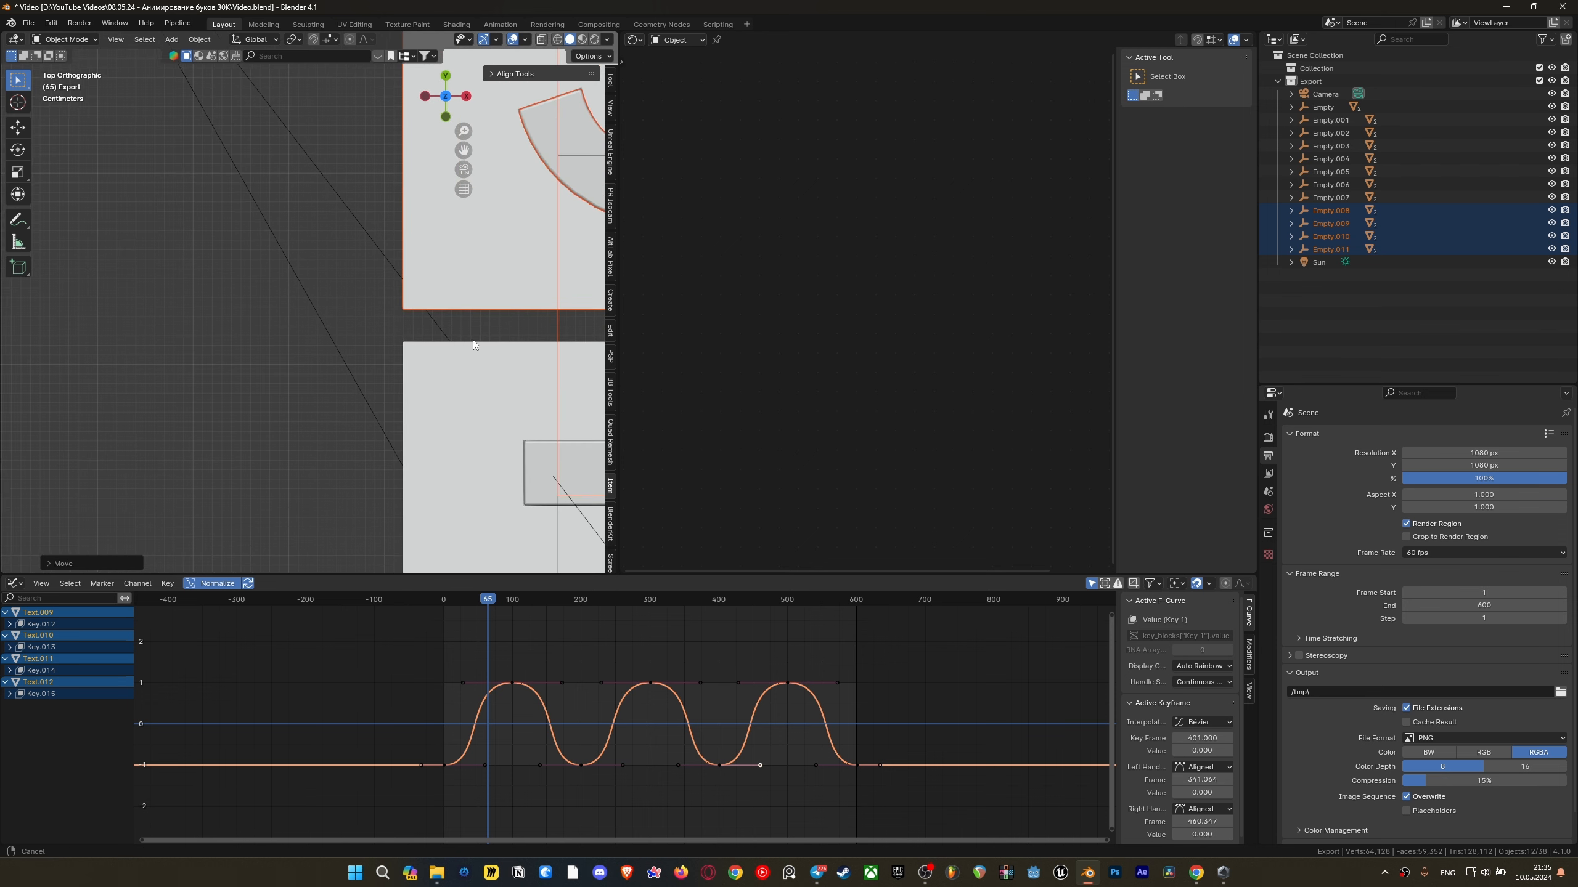
scroll(338, 370, "up", 3)
scroll(307, 461, "down", 2)
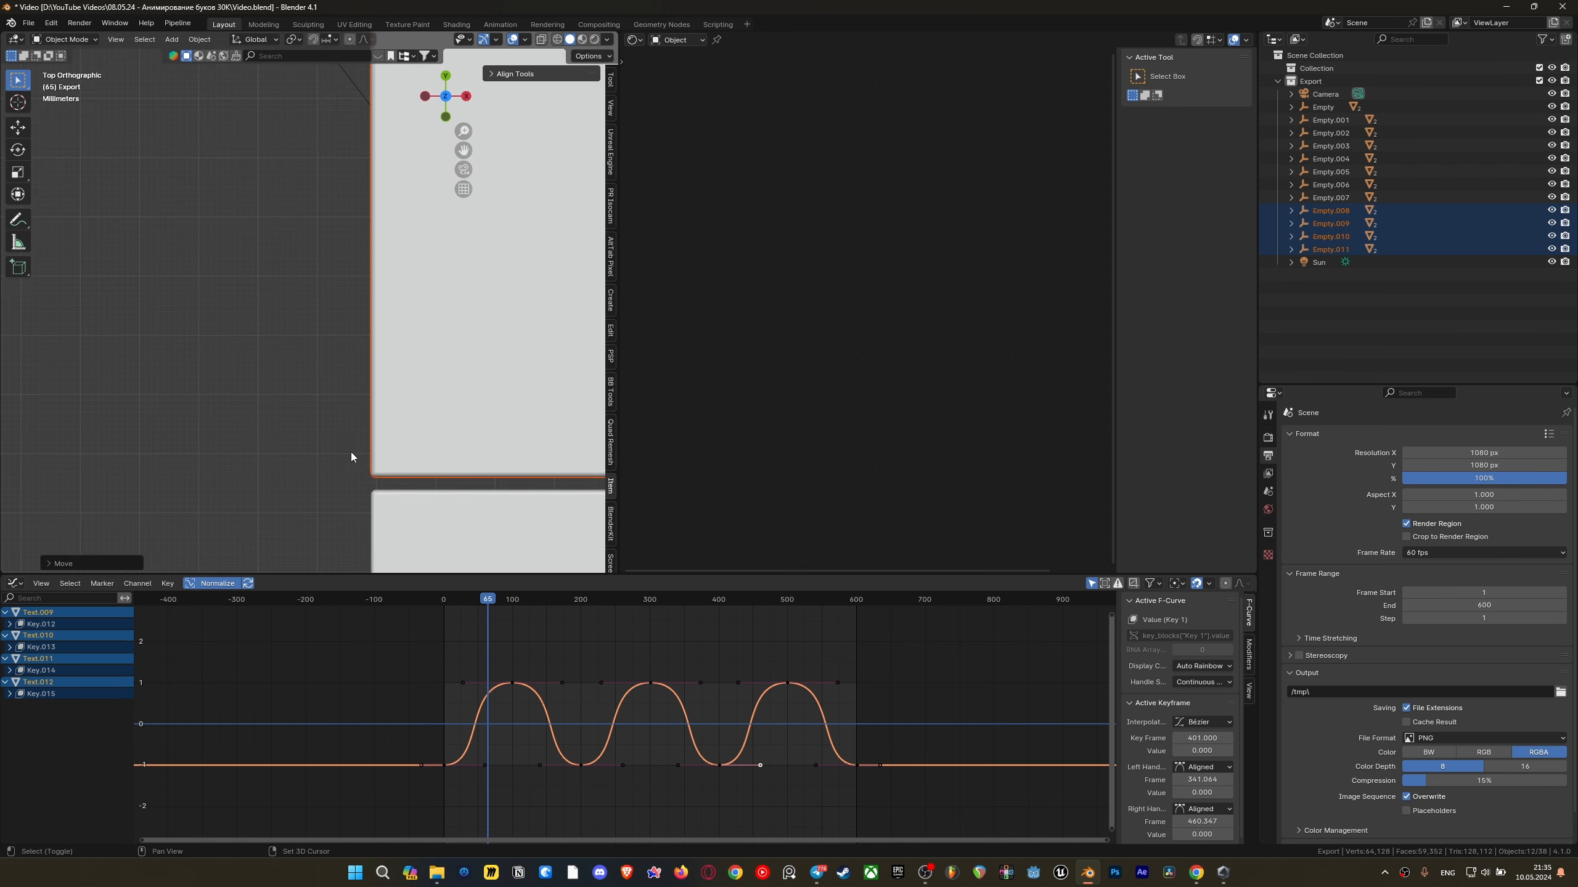
scroll(350, 451, "down", 1)
key("g")
key("y")
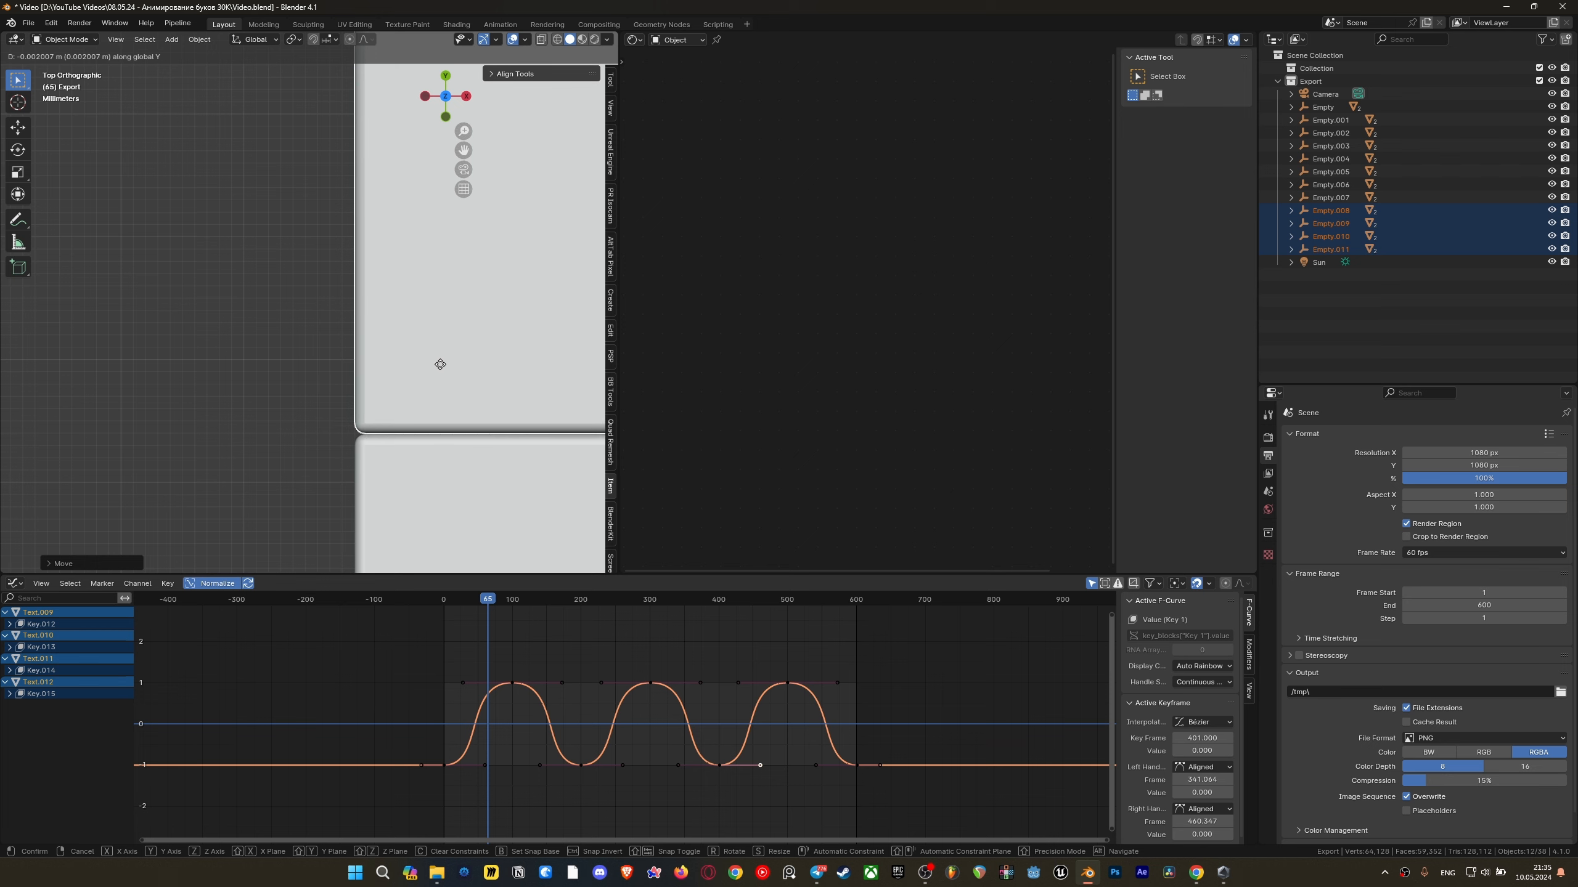
scroll(336, 330, "up", 3, "alt")
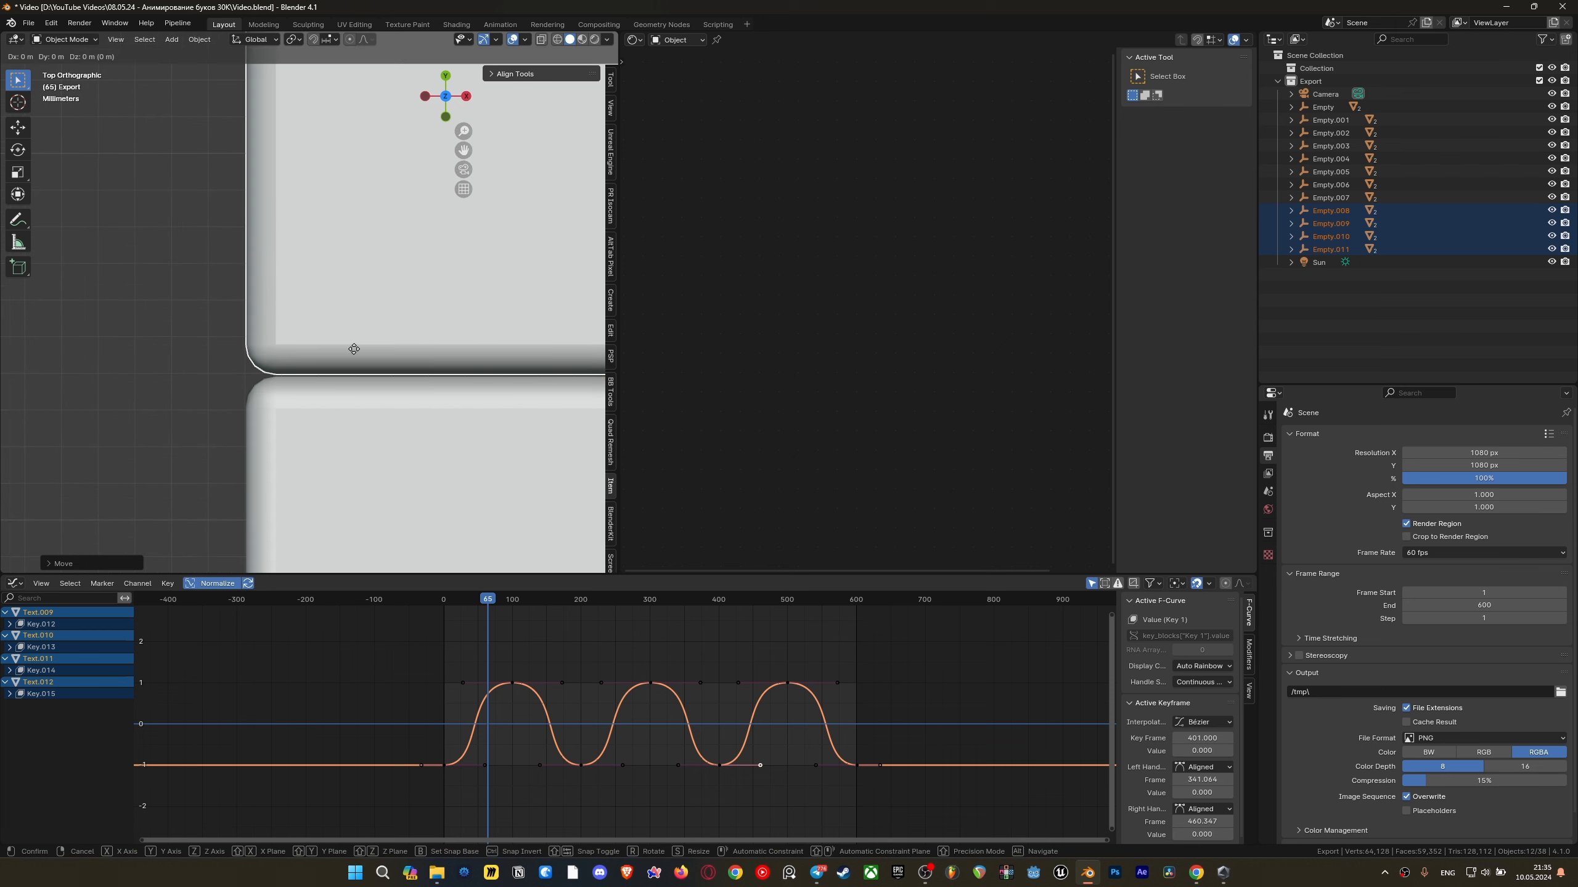
left_click(354, 352)
Look through the scene camera with rendered shading and save the file
key("KP_0")
key("ctrl+s")
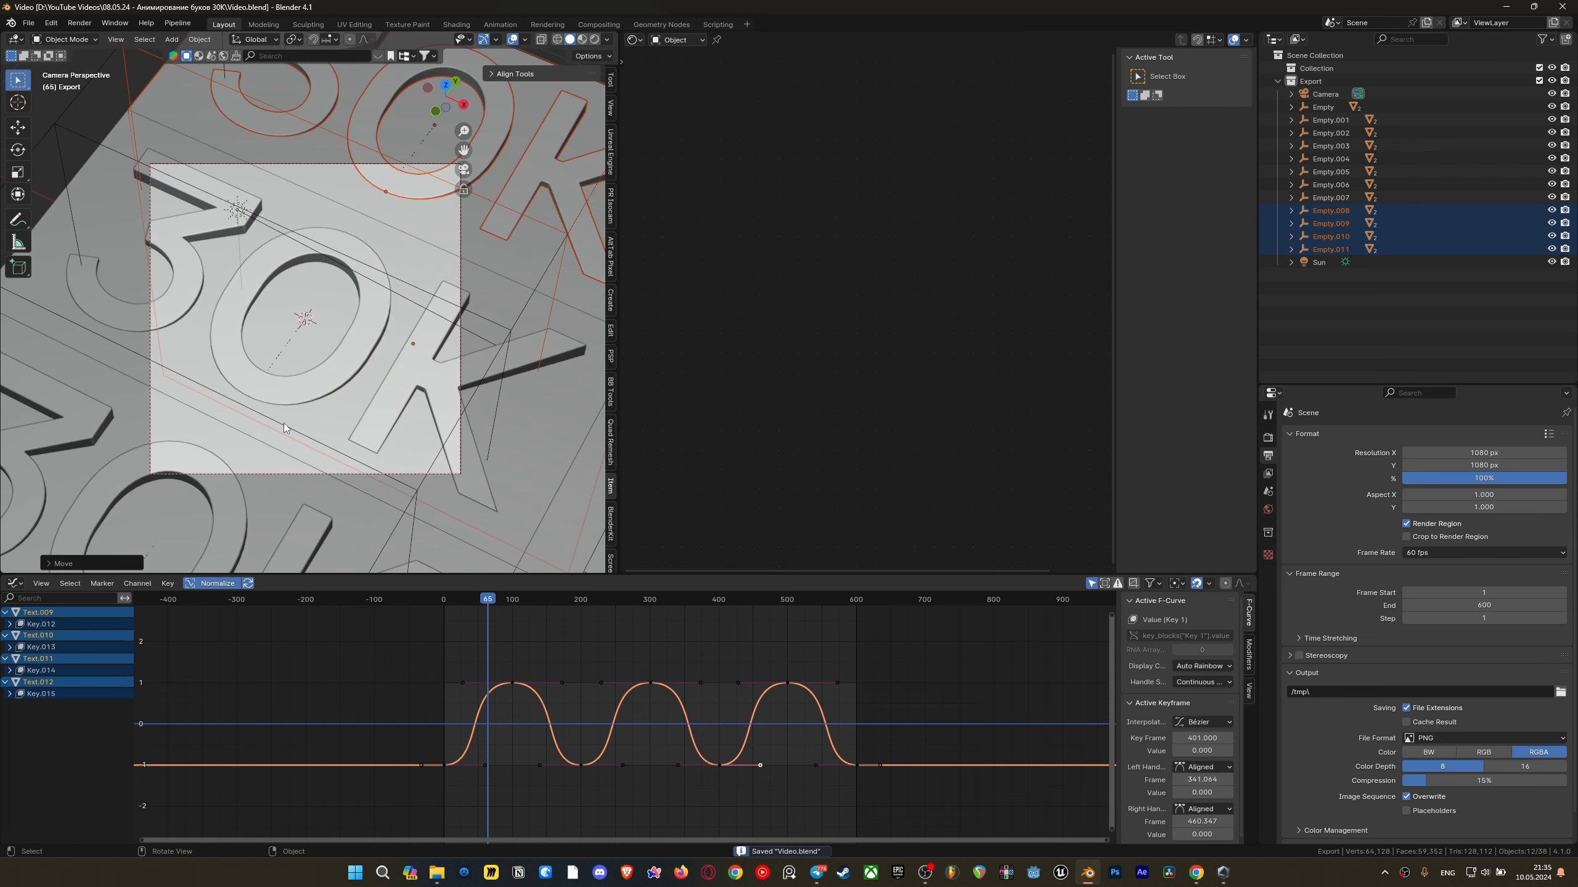
key("z")
left_click(377, 254)
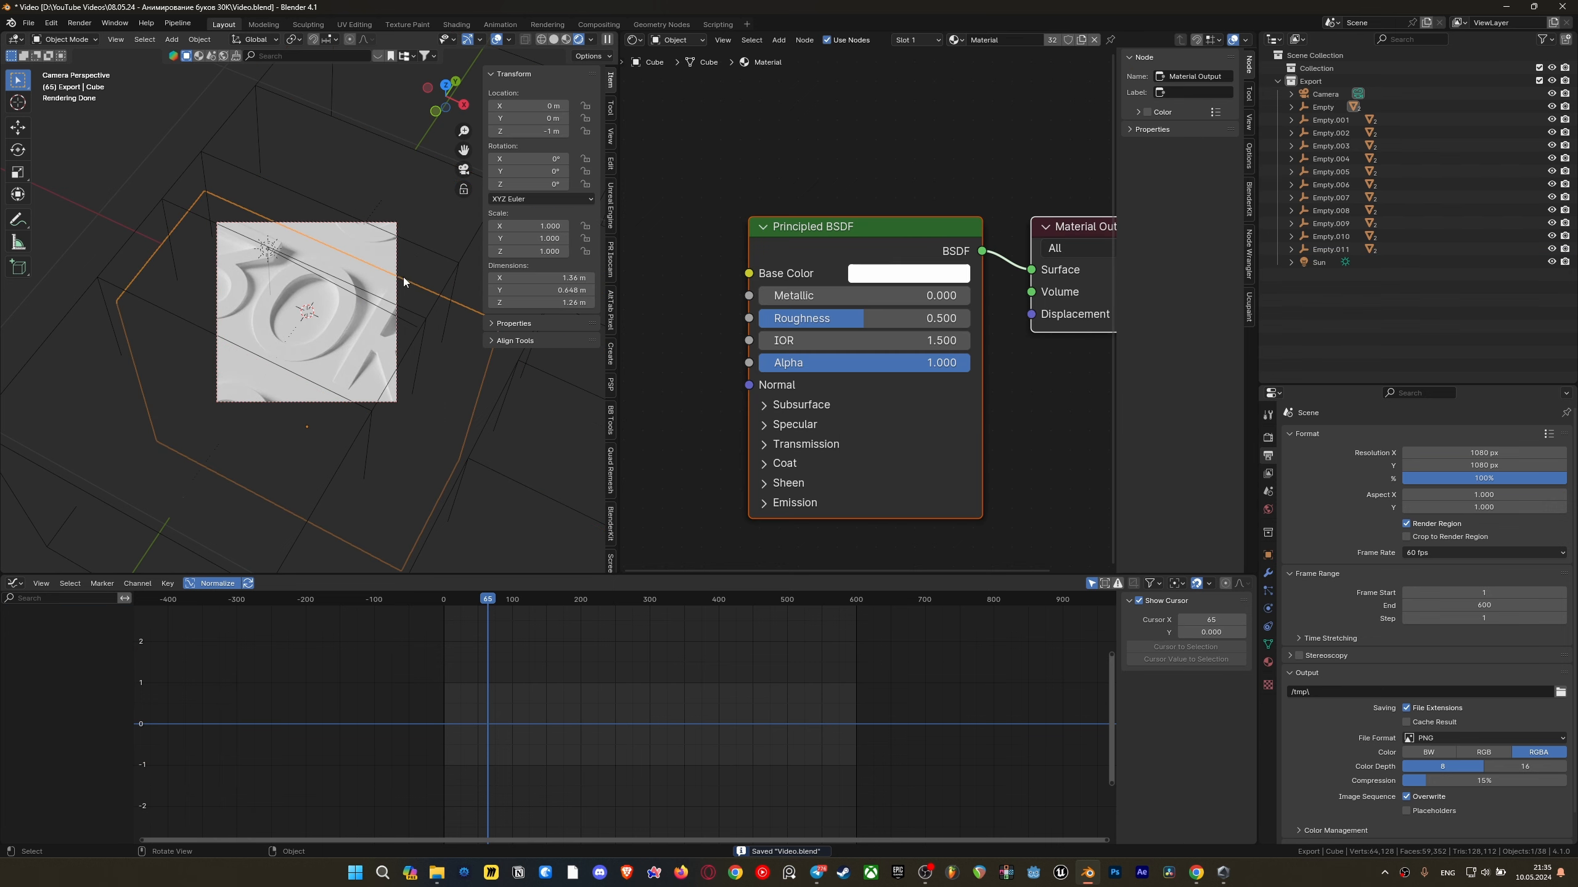
scroll(395, 271, "up", 2)
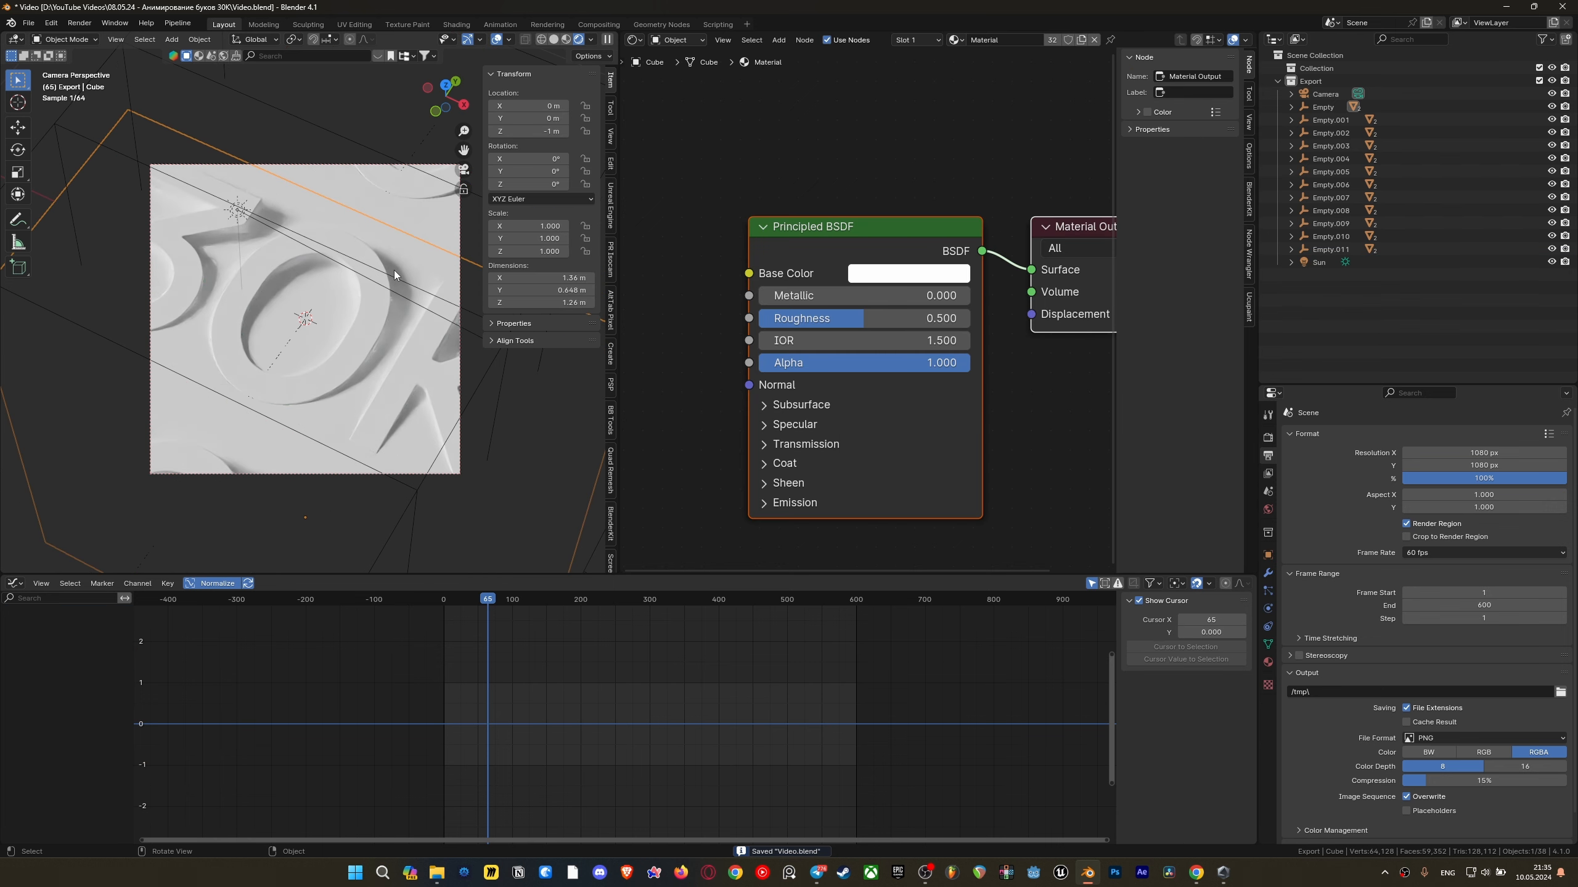
left_click(294, 473)
left_click(235, 429)
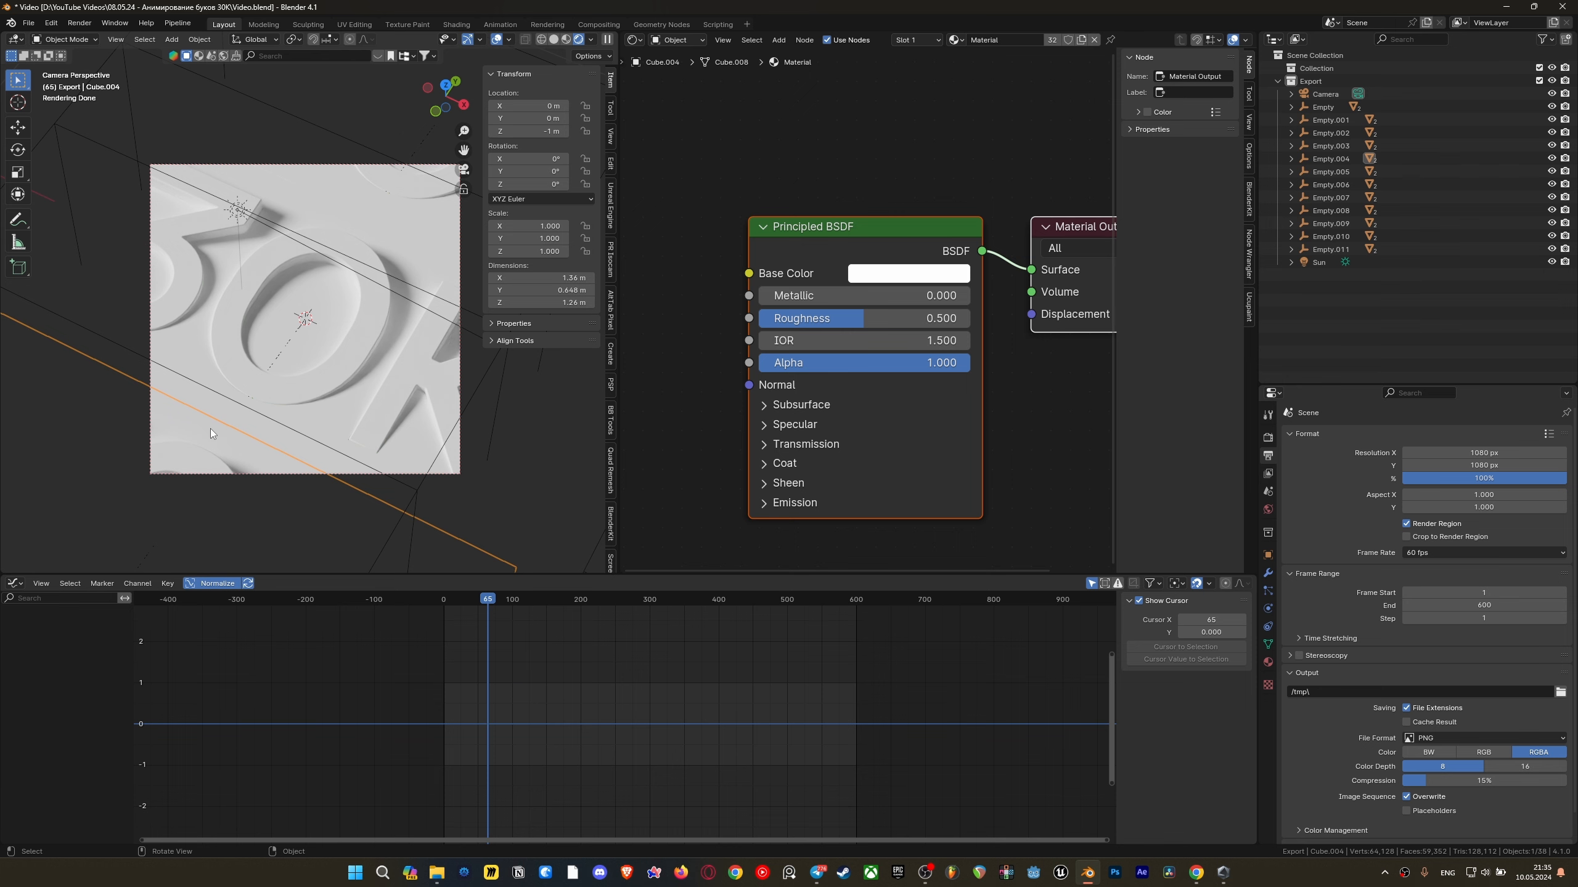
left_click(266, 380)
left_click(271, 397)
key("ctrl+s")
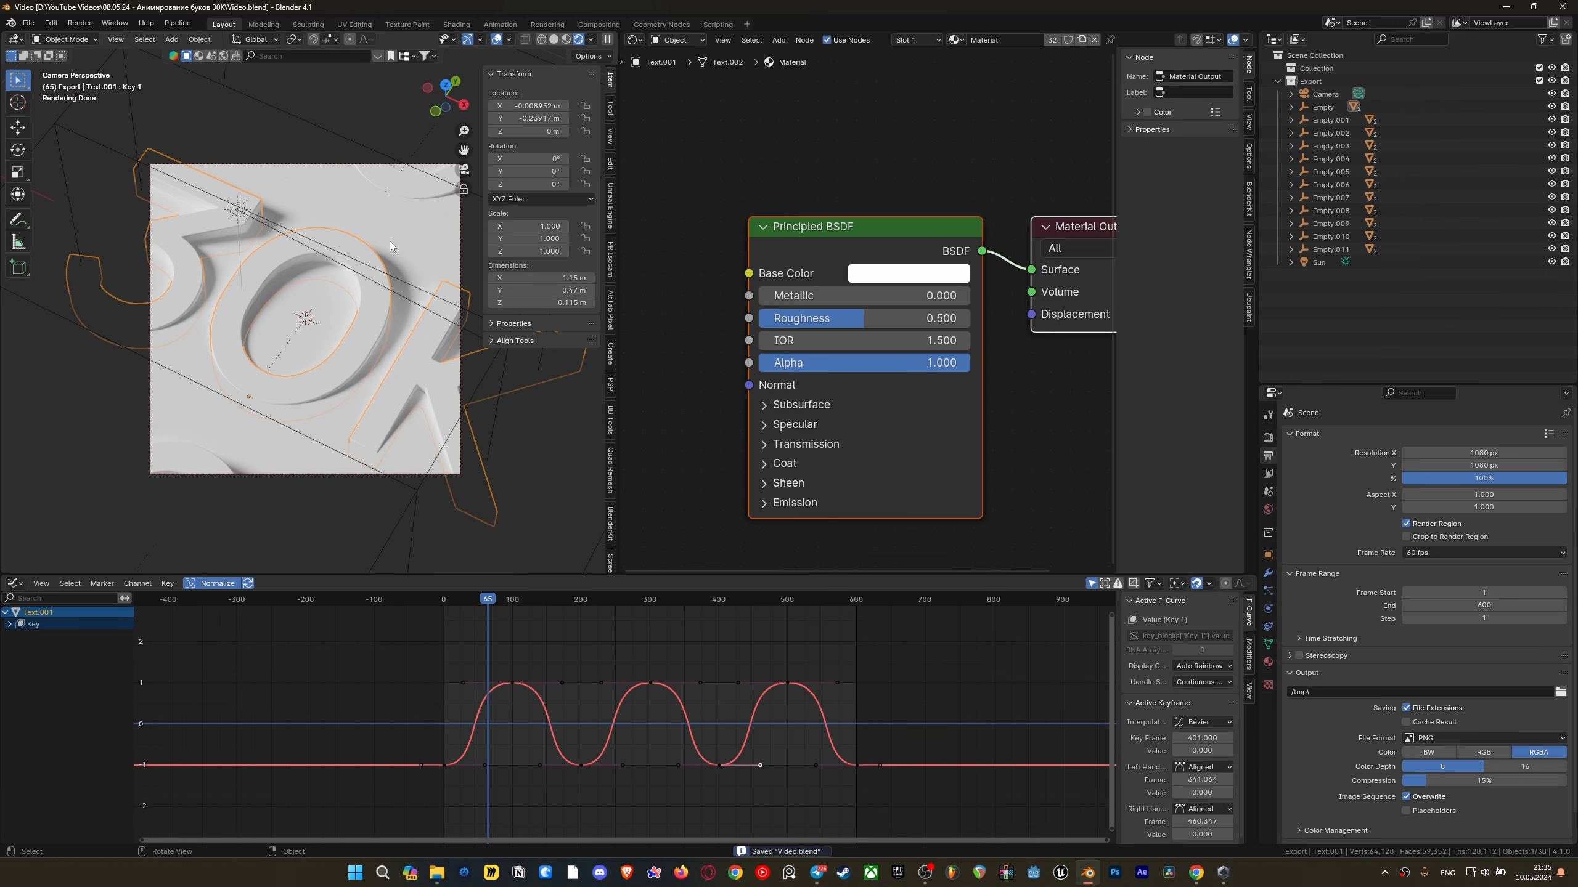
Rotate the camera by about 6.3° around its local Z axis
left_click(412, 215)
left_click(460, 368)
left_click(460, 347)
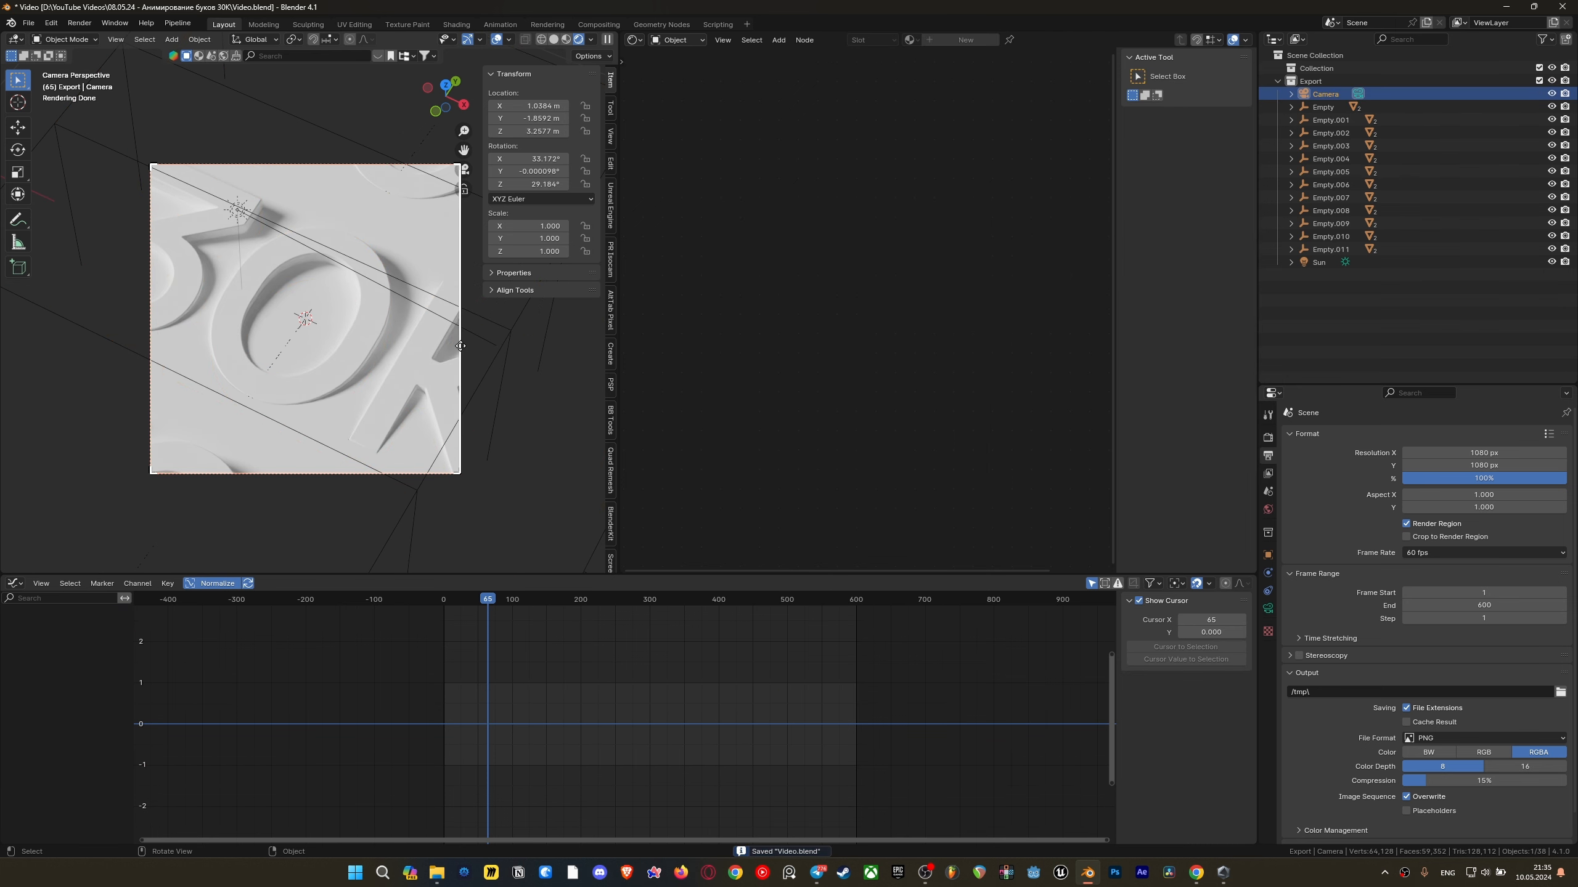
key("r")
key("z")
key("z")
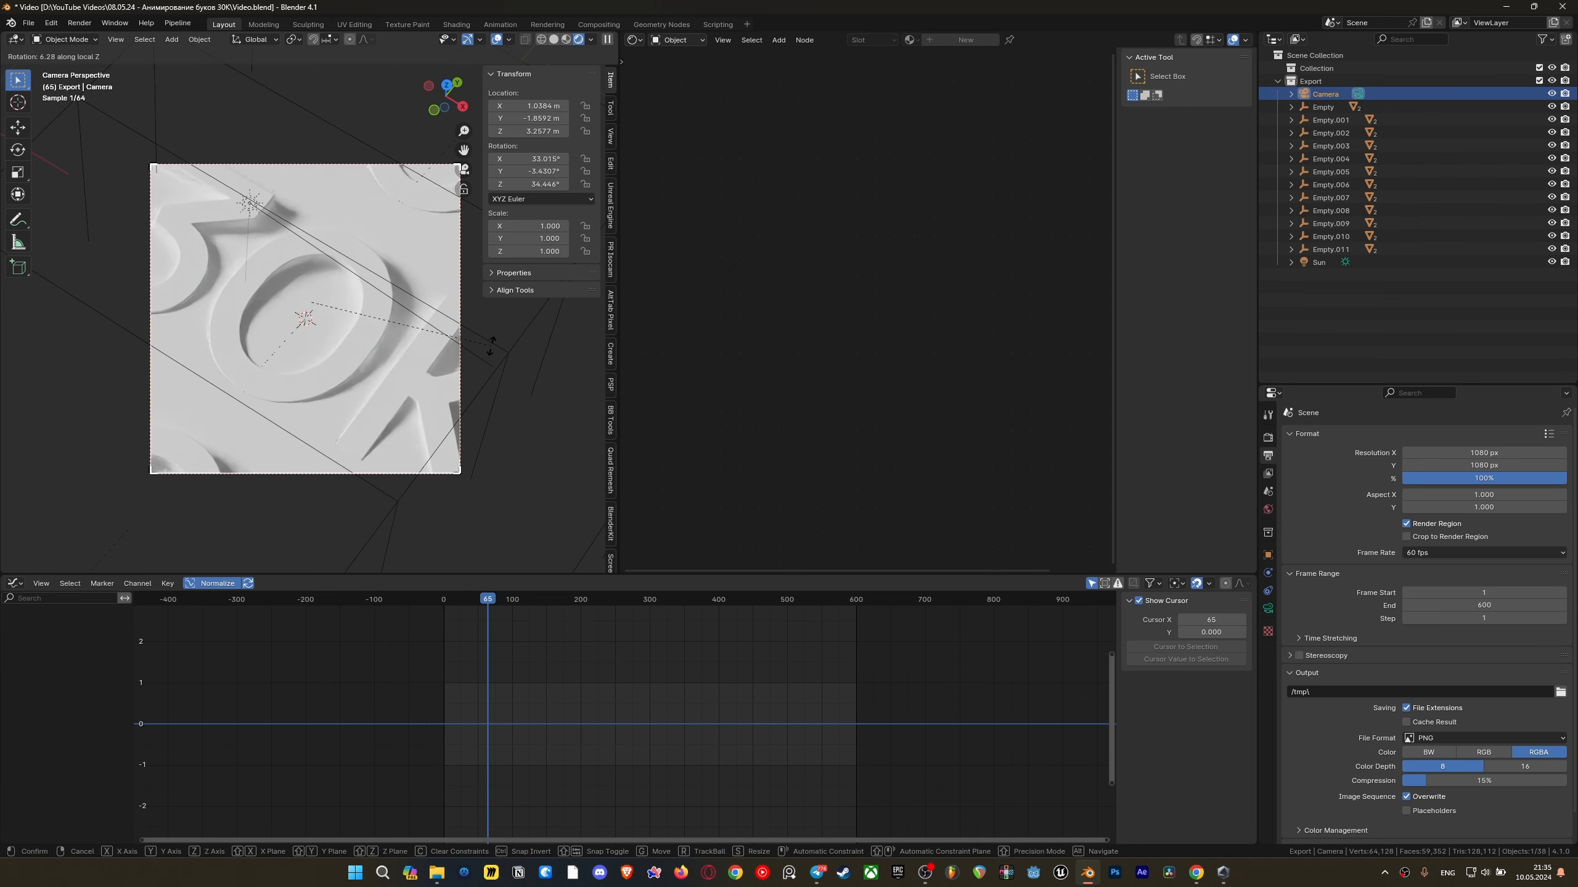
left_click(492, 344)
Pull the camera back along its local Z axis to a Z location of about 3.416 m and save the file
left_click(1267, 611)
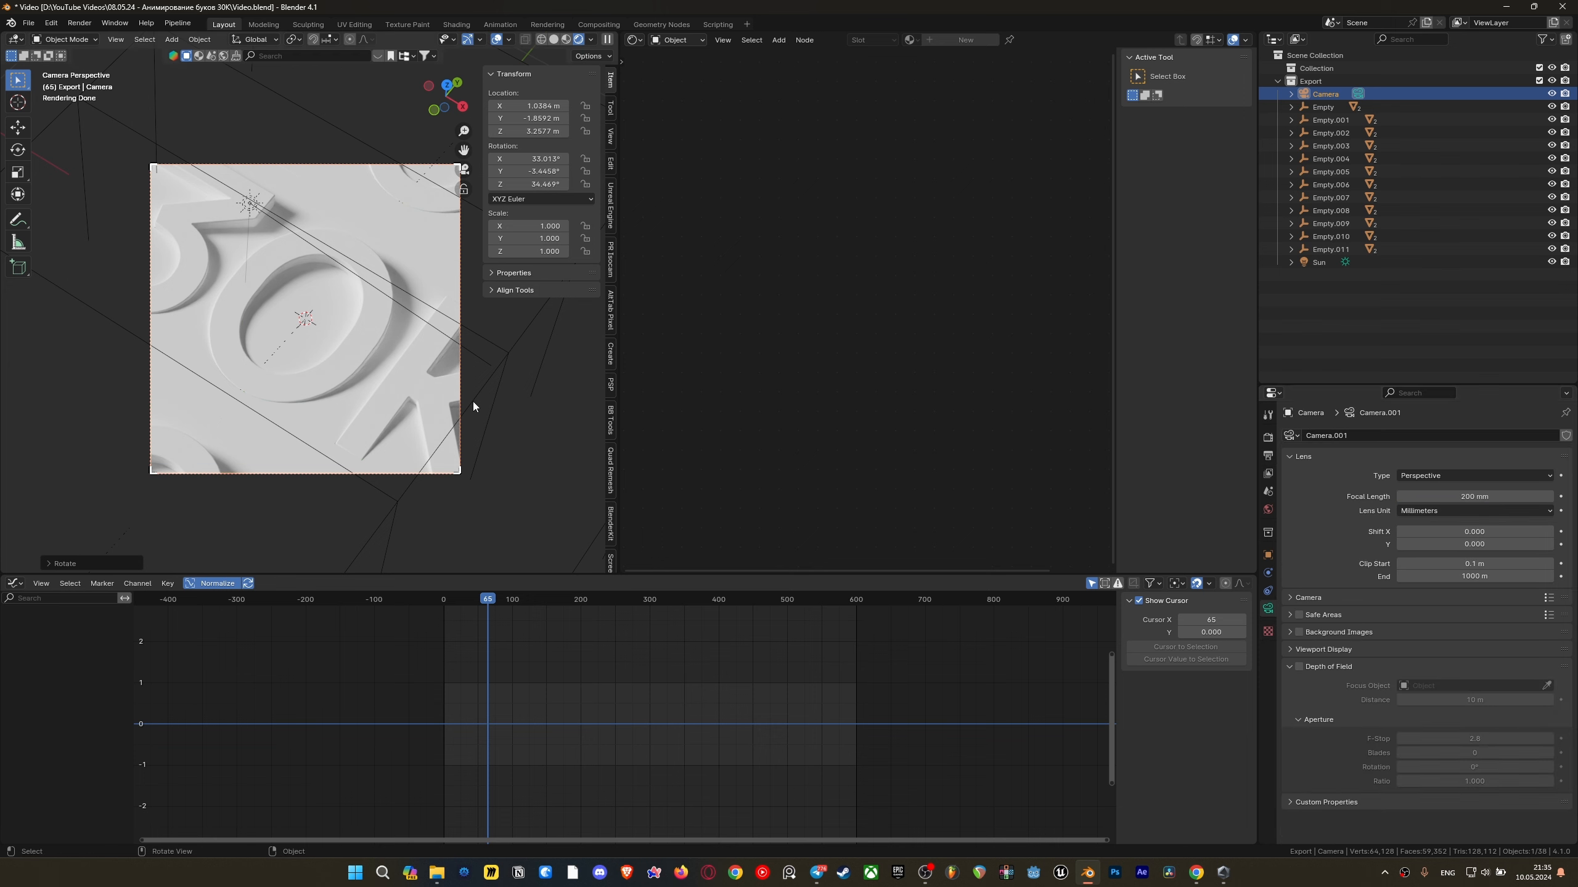
key("g")
key("z")
key("z")
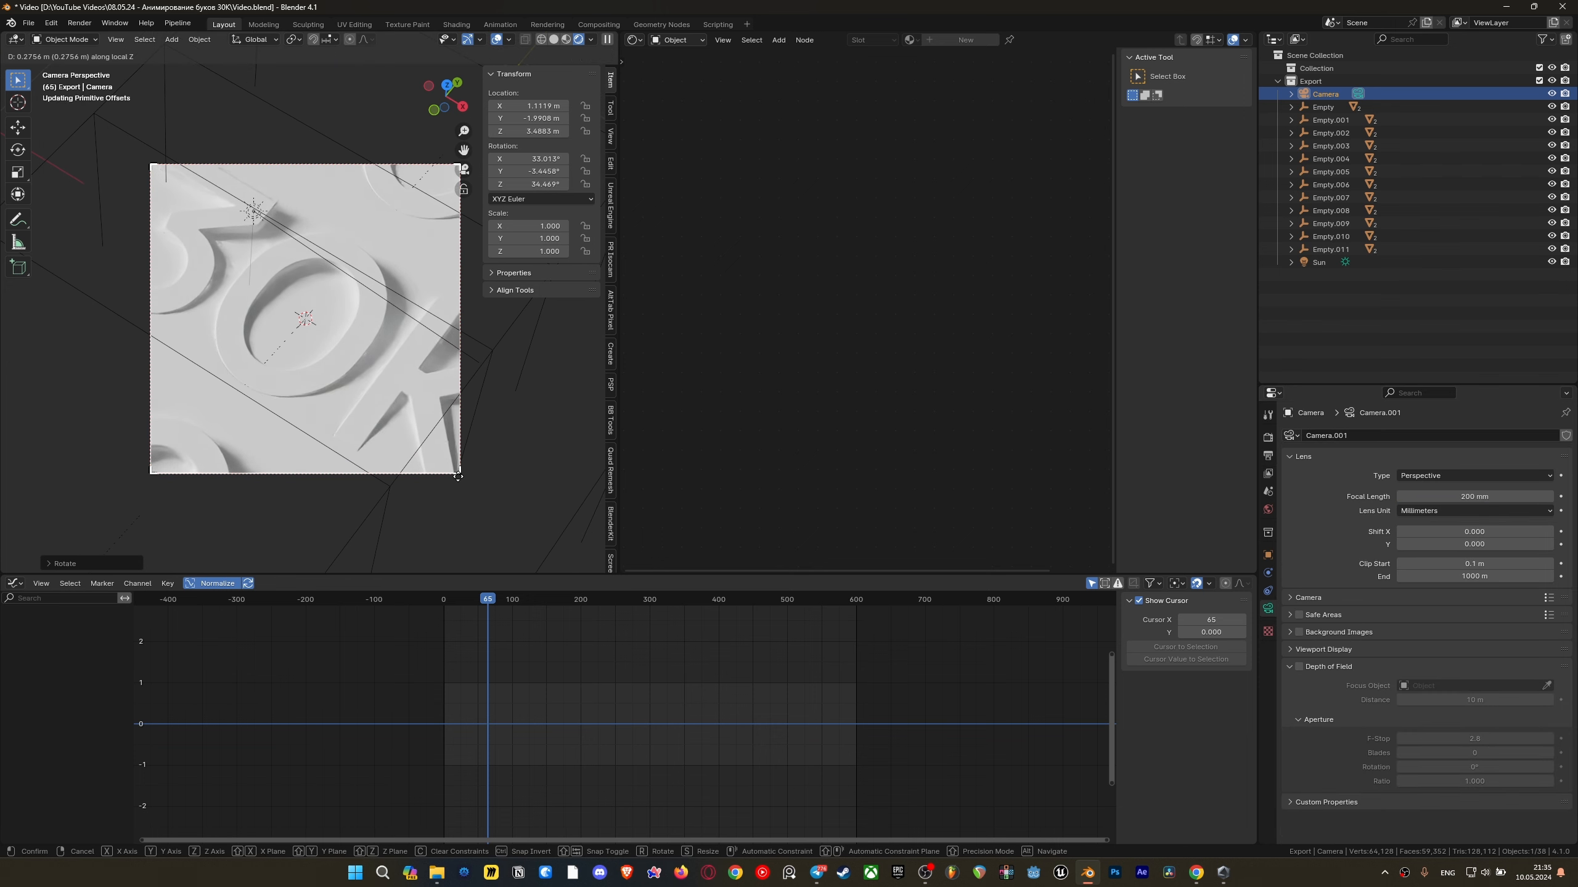
left_click(458, 467)
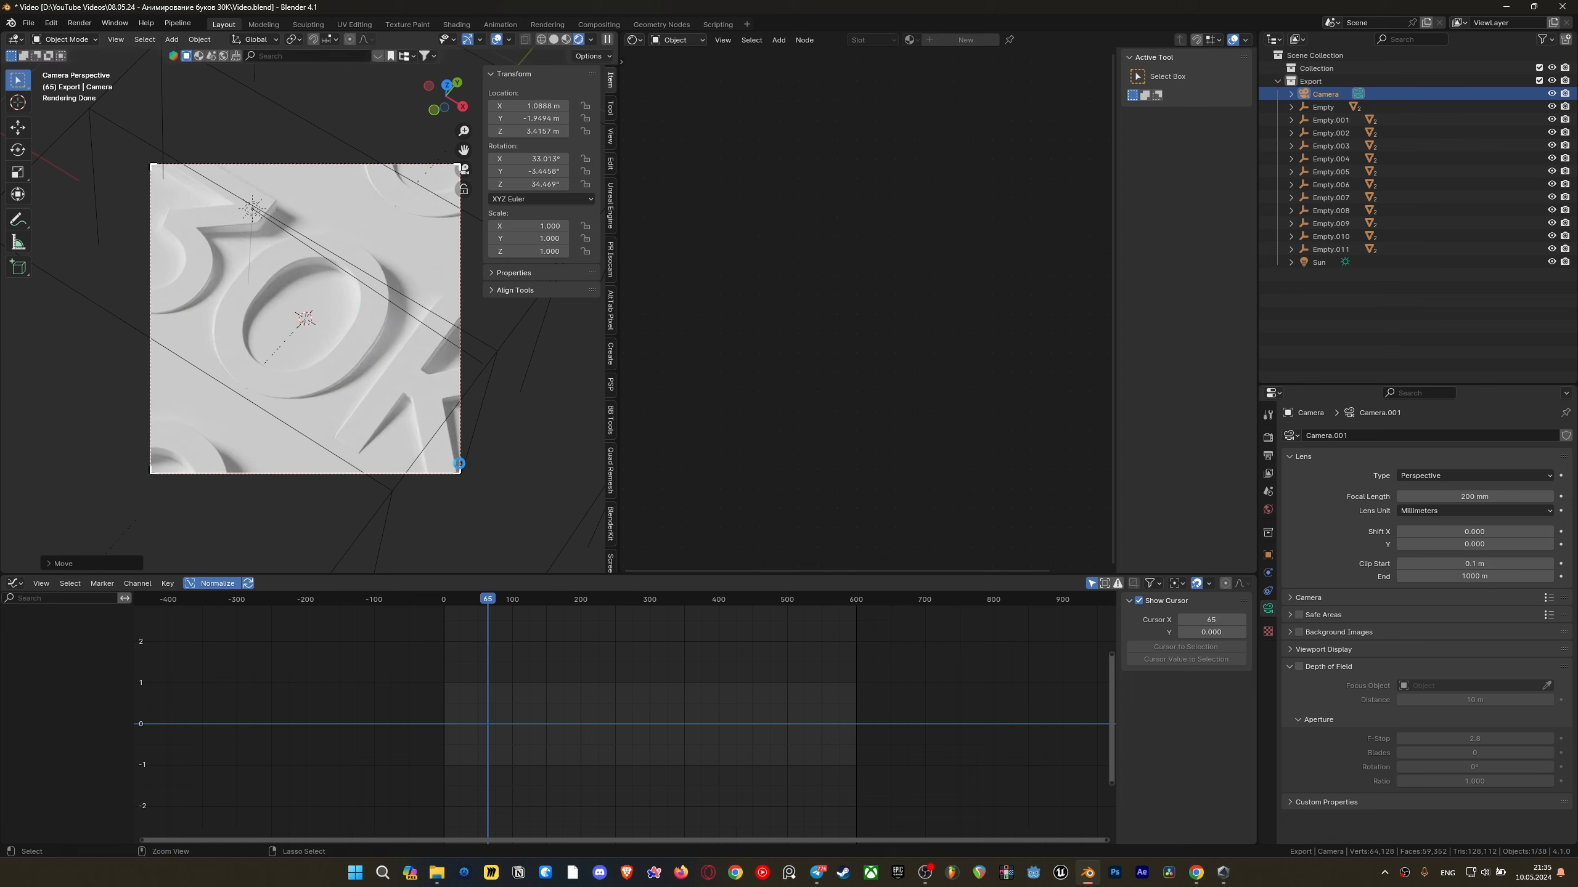
key("ctrl+s")
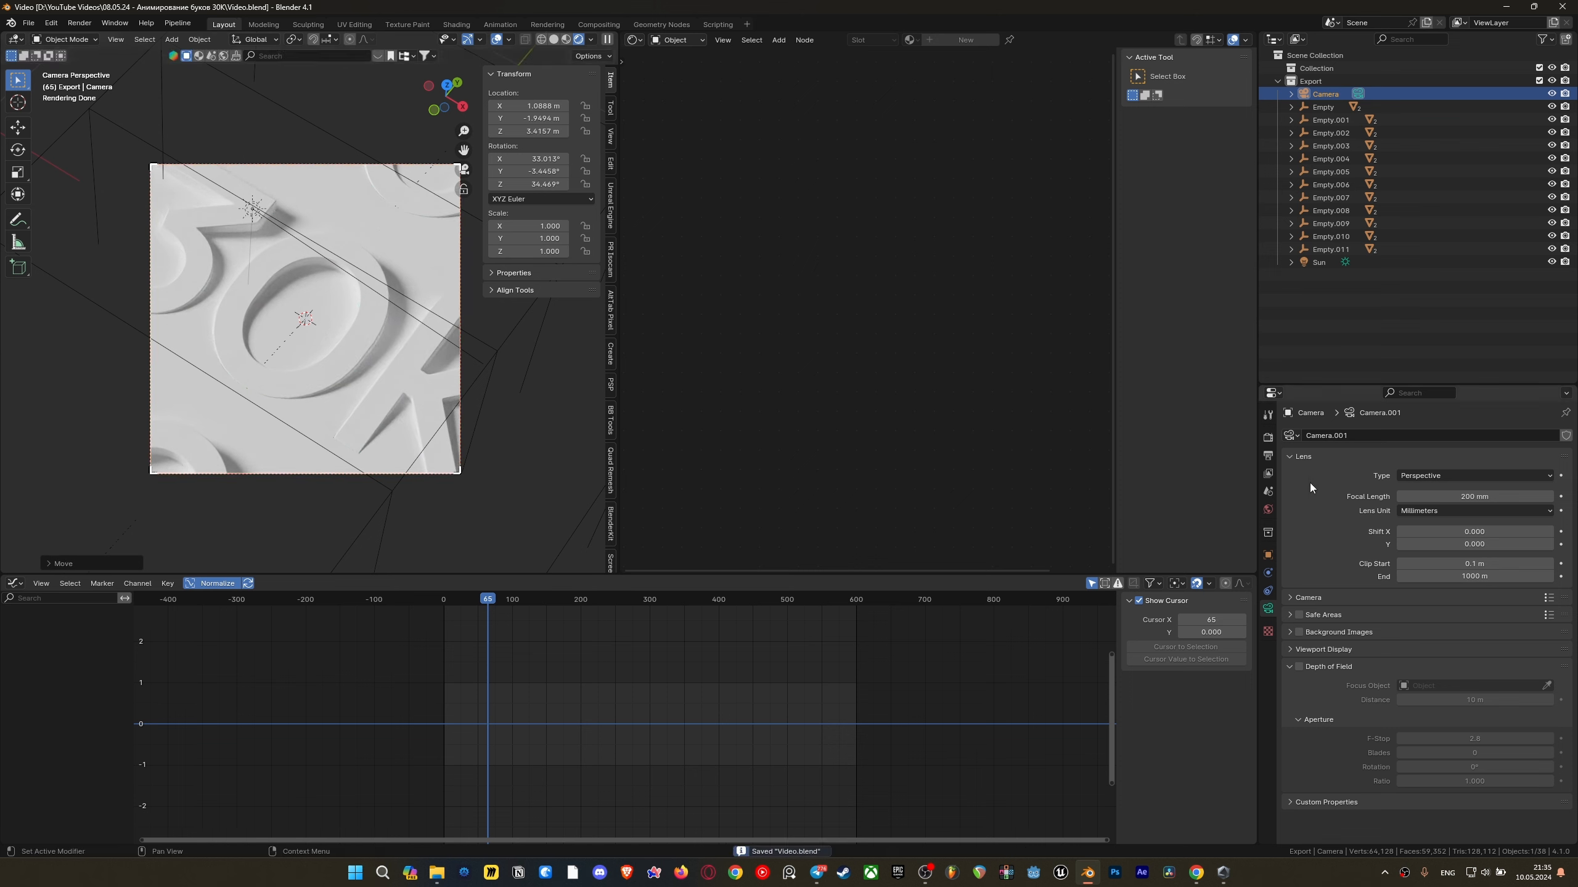
Enable depth of field on the camera and set its focus distance to 4 m
left_click(1299, 666)
scroll(382, 342, "up", 5)
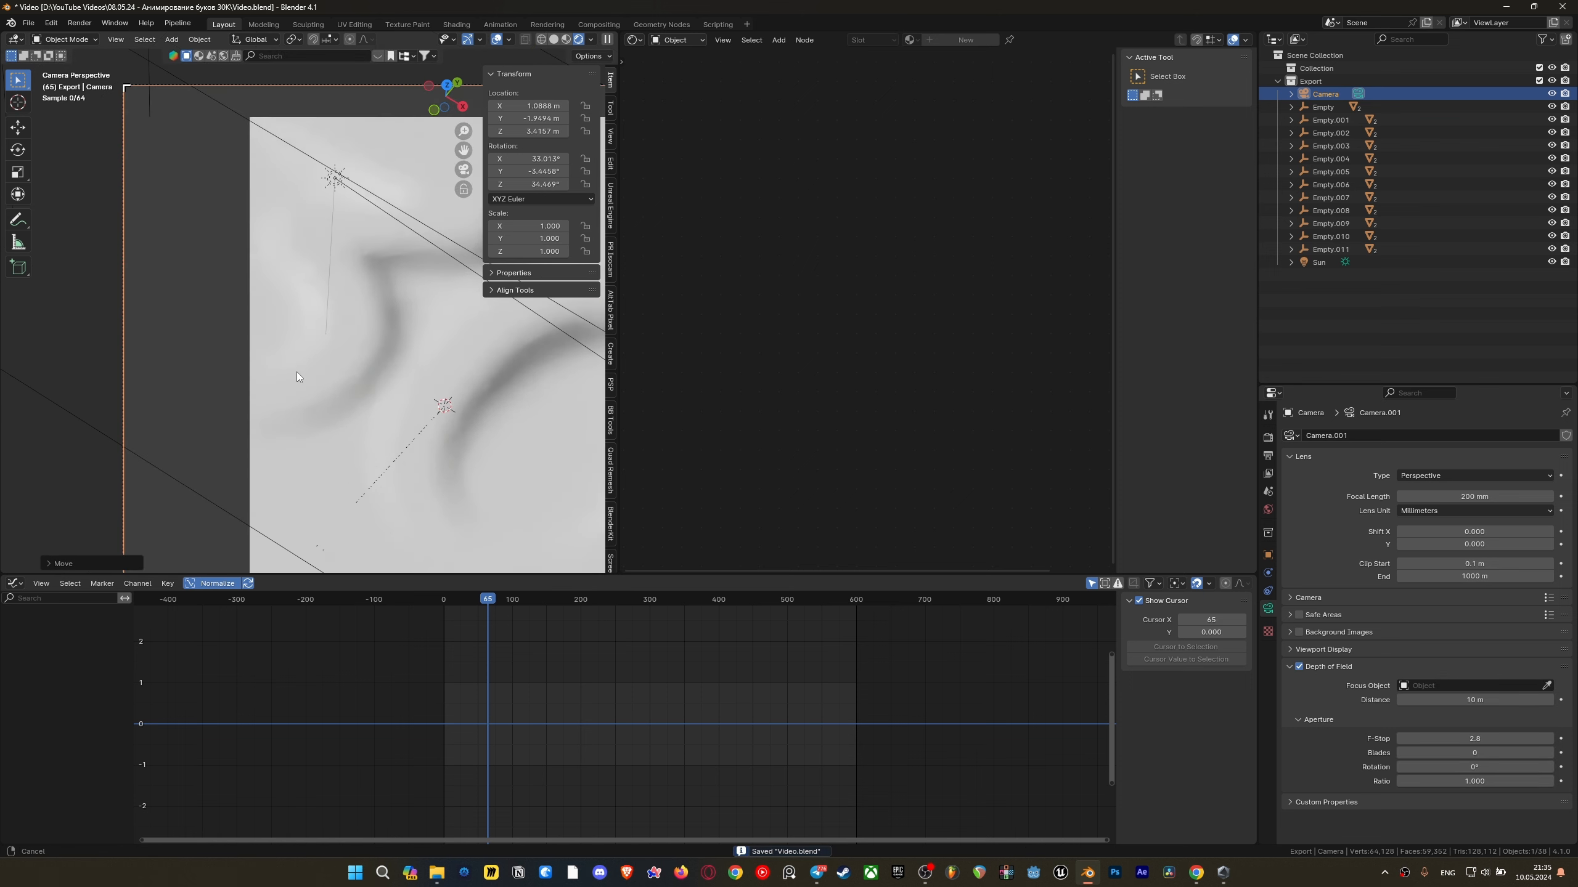
middle_click_drag(297, 376, 172, 340, "shift")
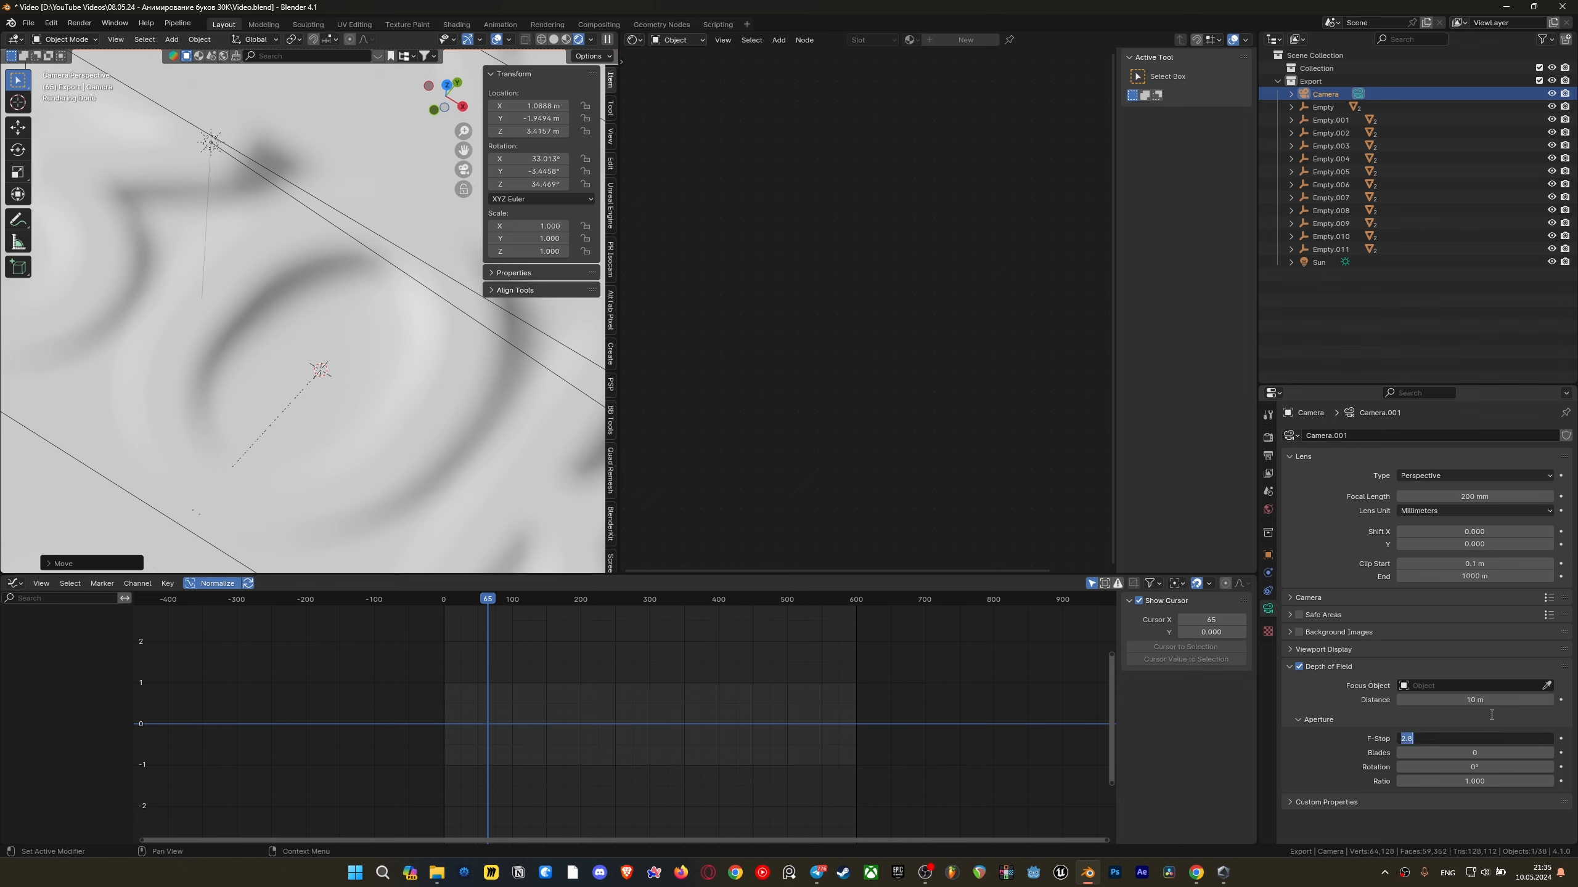
key("Escape")
key("e")
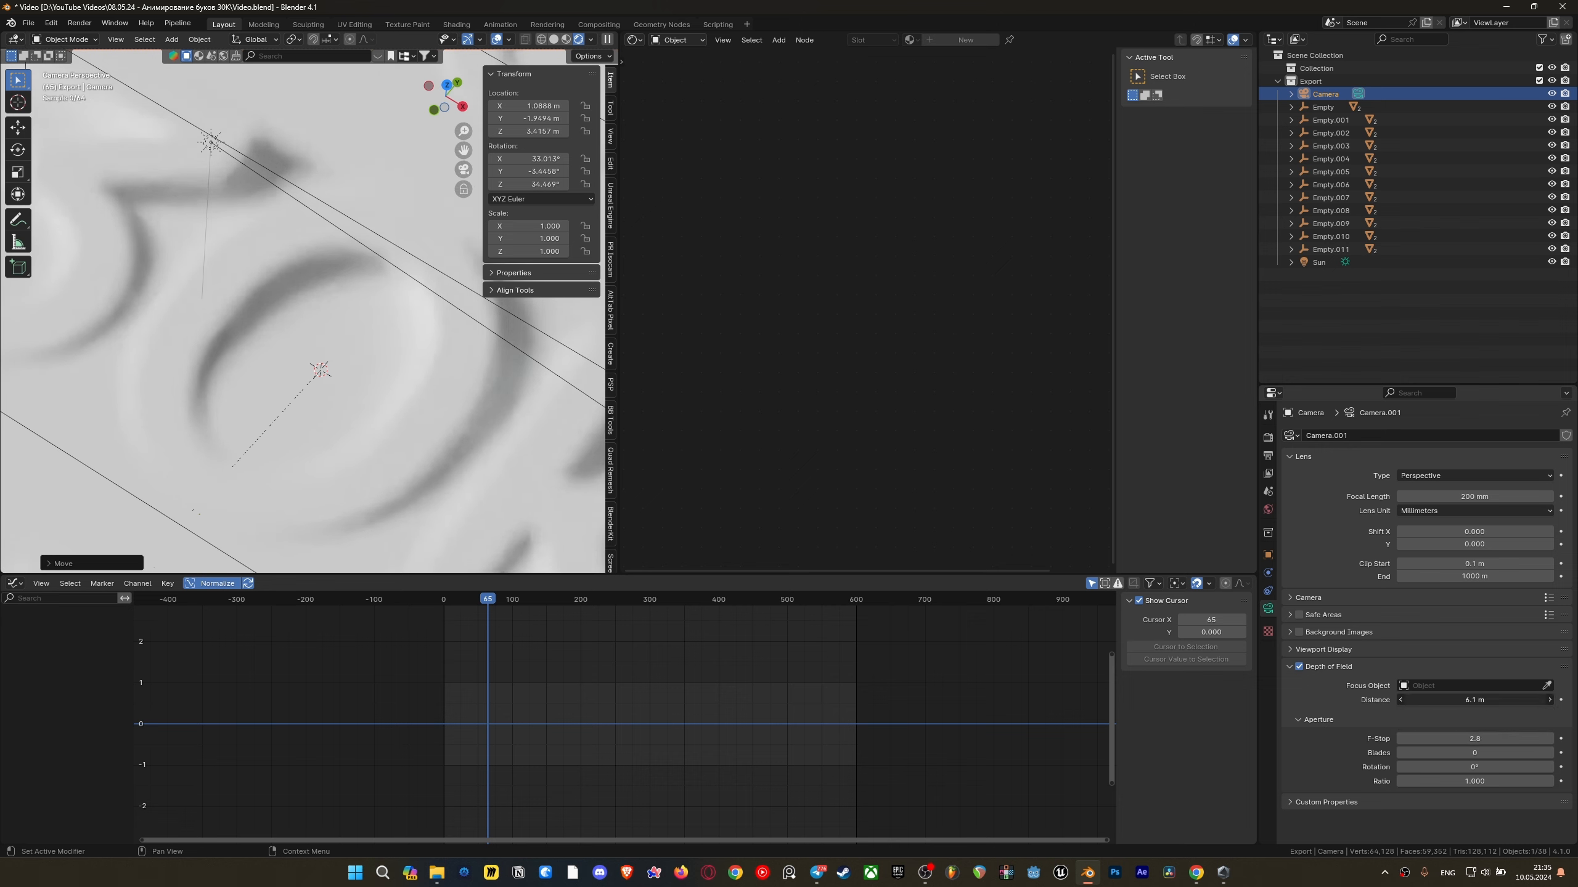
left_click(442, 412)
scroll(442, 412, "up", 2)
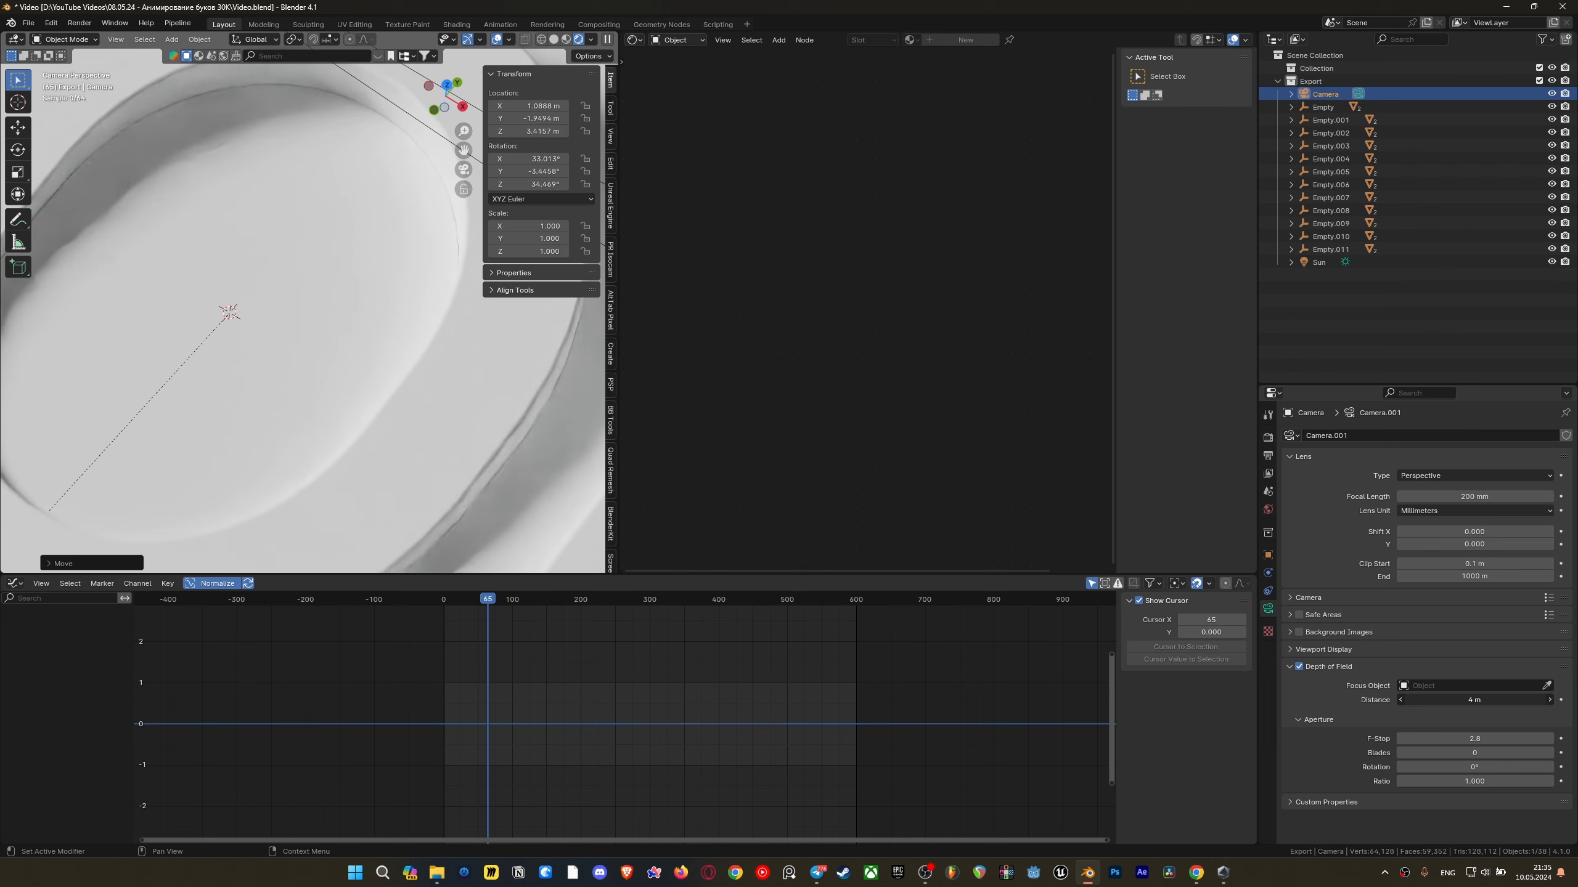
scroll(464, 465, "down", 3)
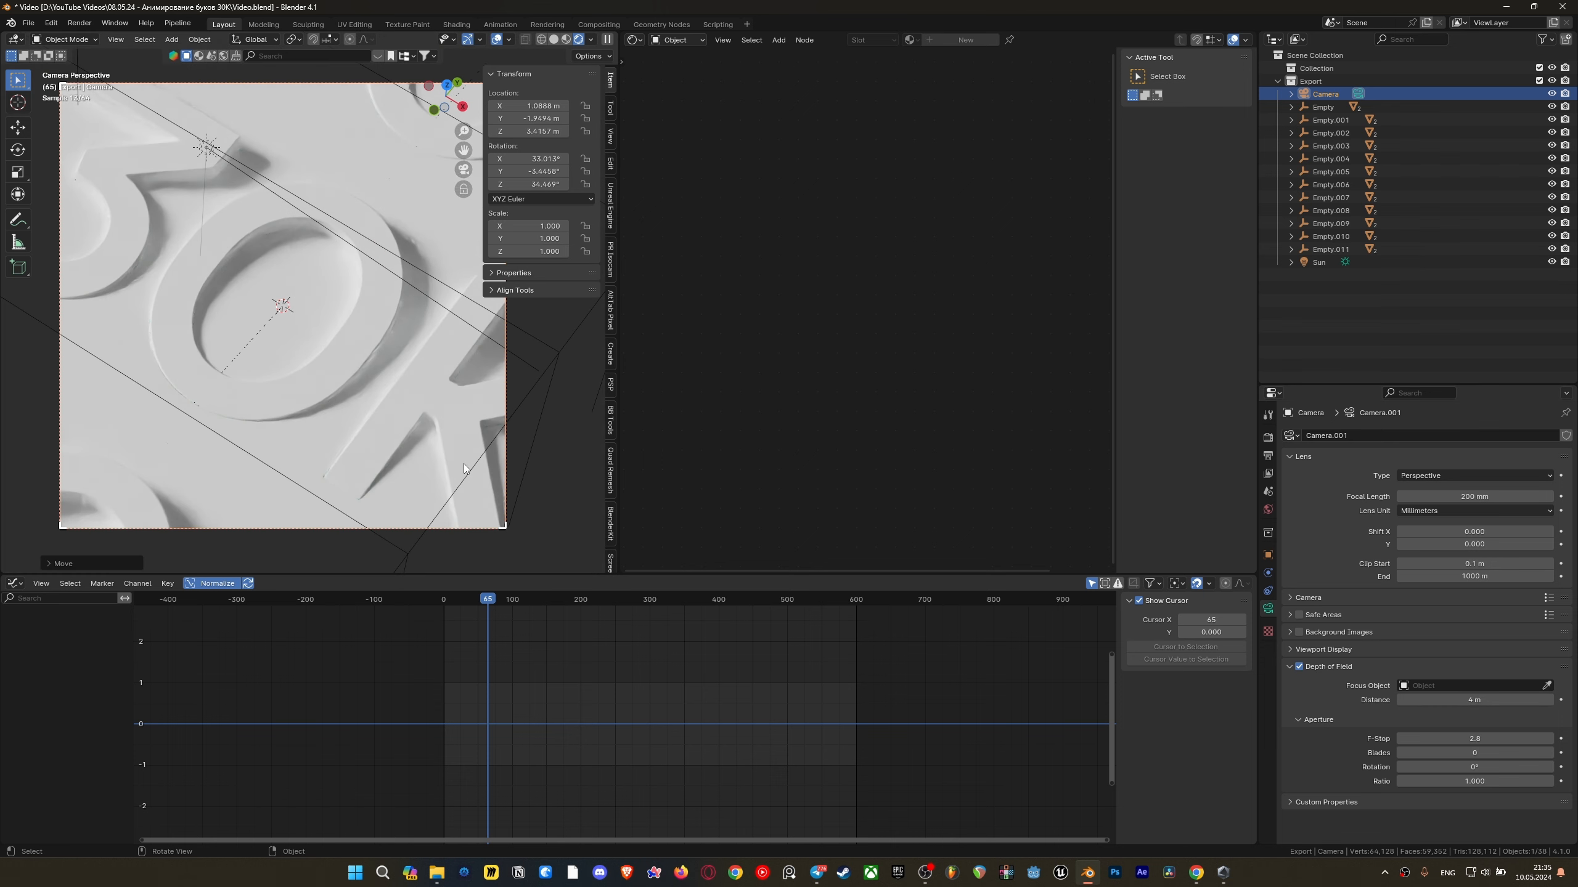
Save the file and scrub the animation to frame 250 in the camera view with viewport overlays hidden
key("ctrl+s")
scroll(345, 250, "up", 2)
scroll(266, 390, "down", 5)
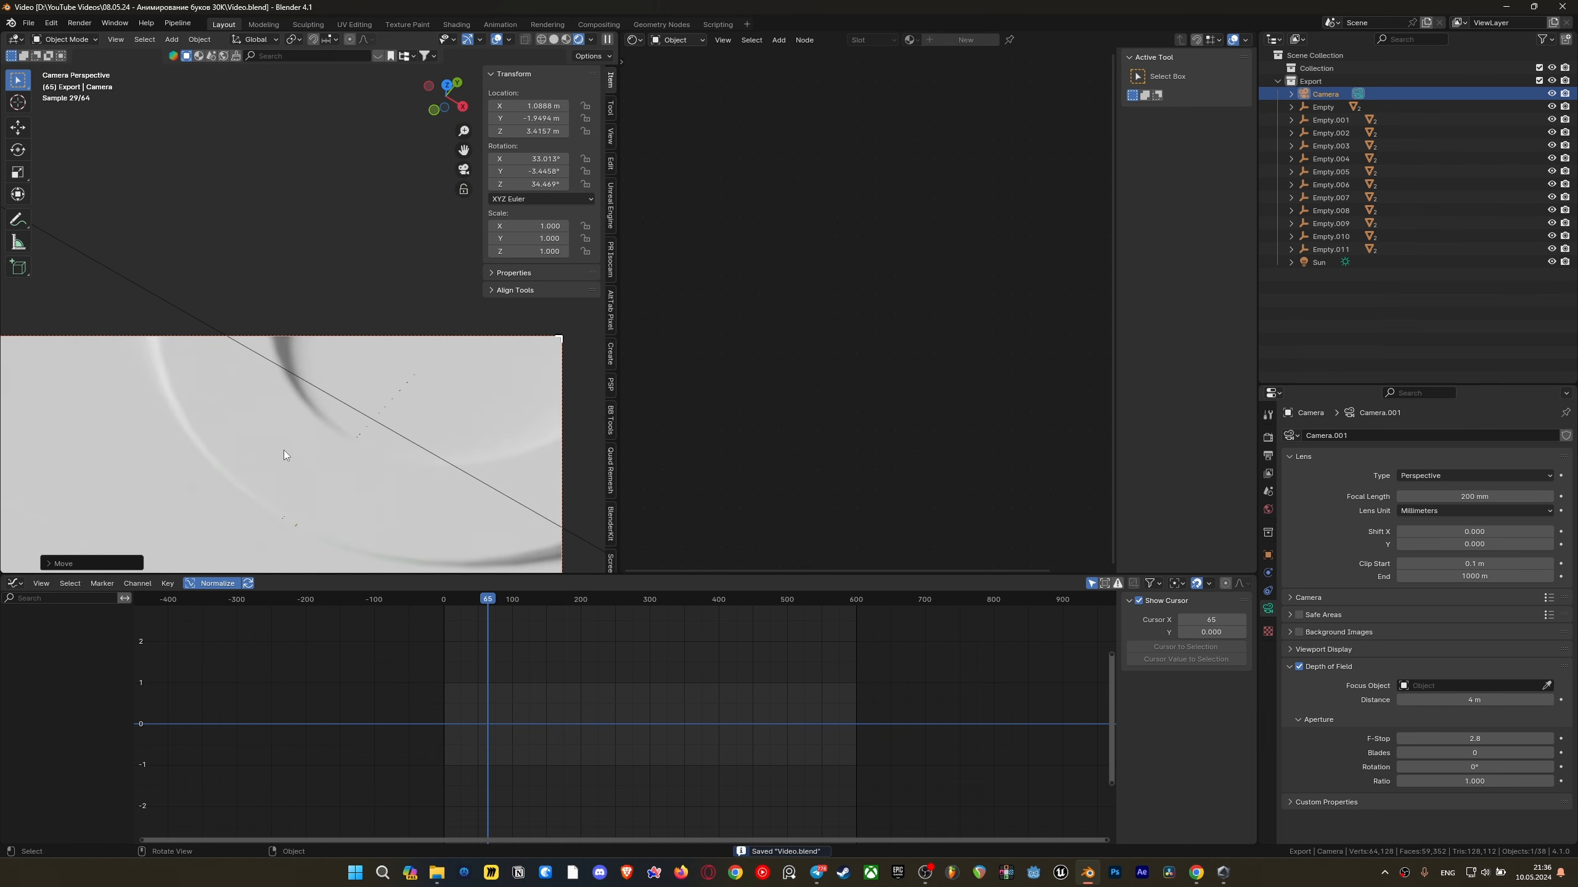
scroll(365, 354, "up", 2)
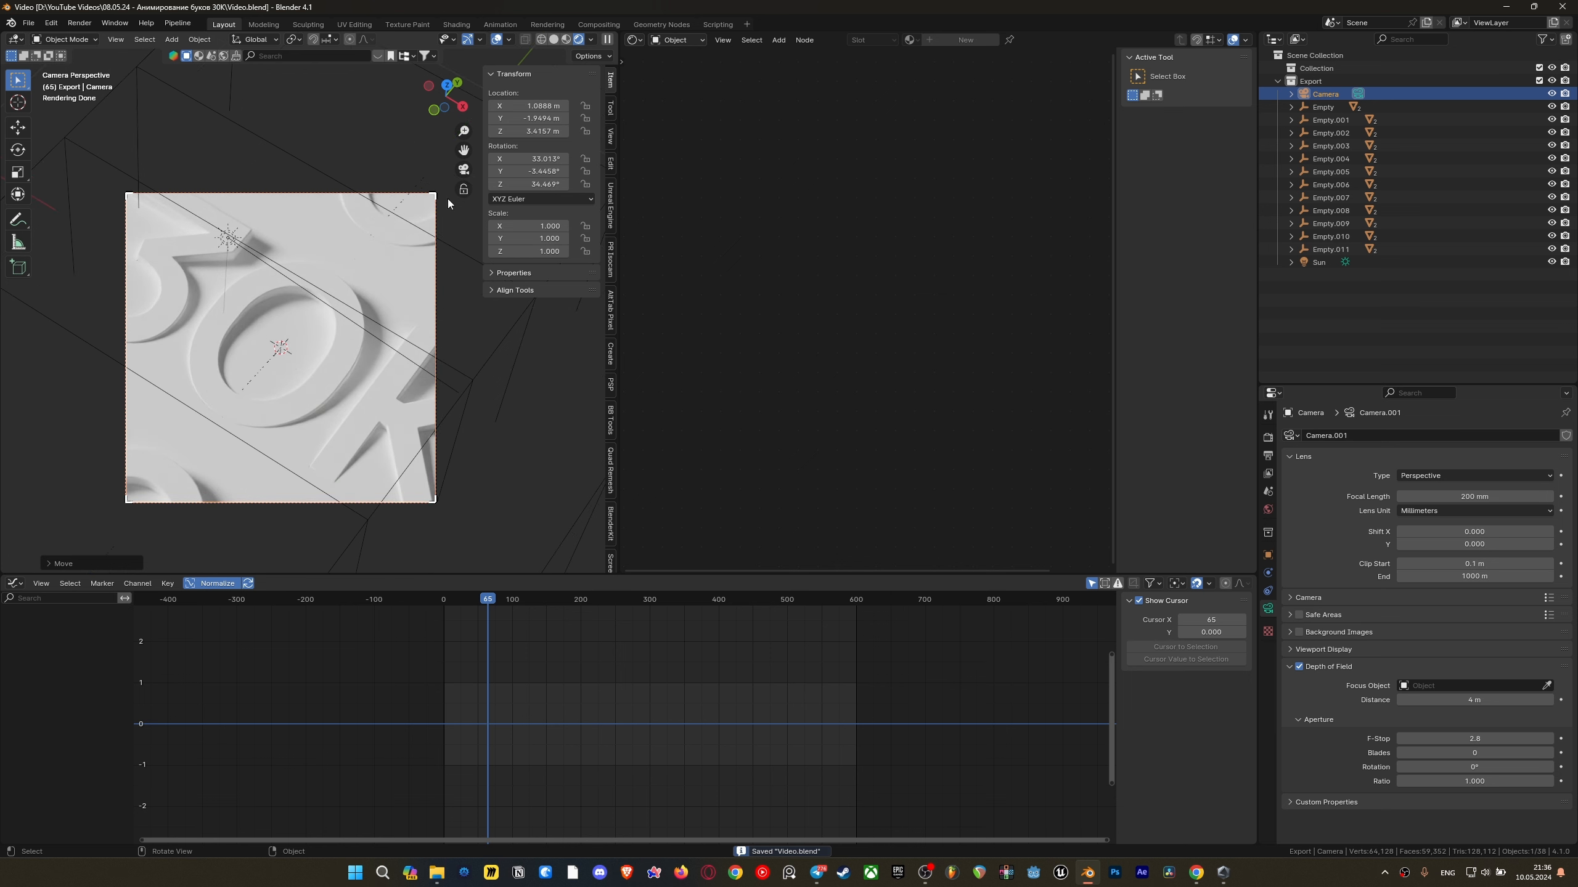
left_click(496, 40)
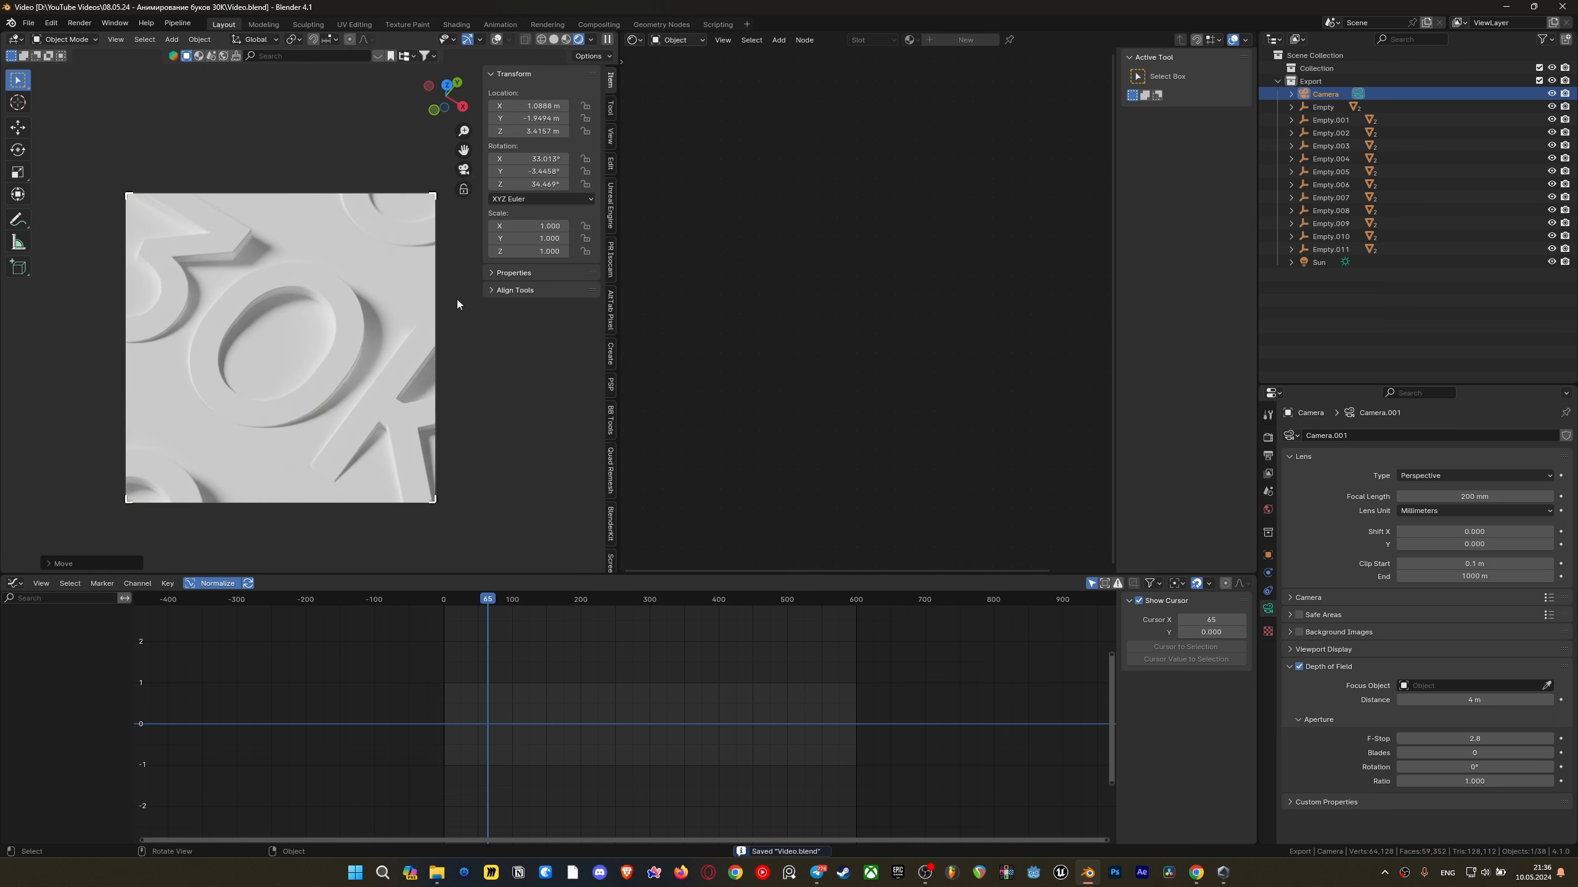
left_click_drag(494, 601, 615, 612)
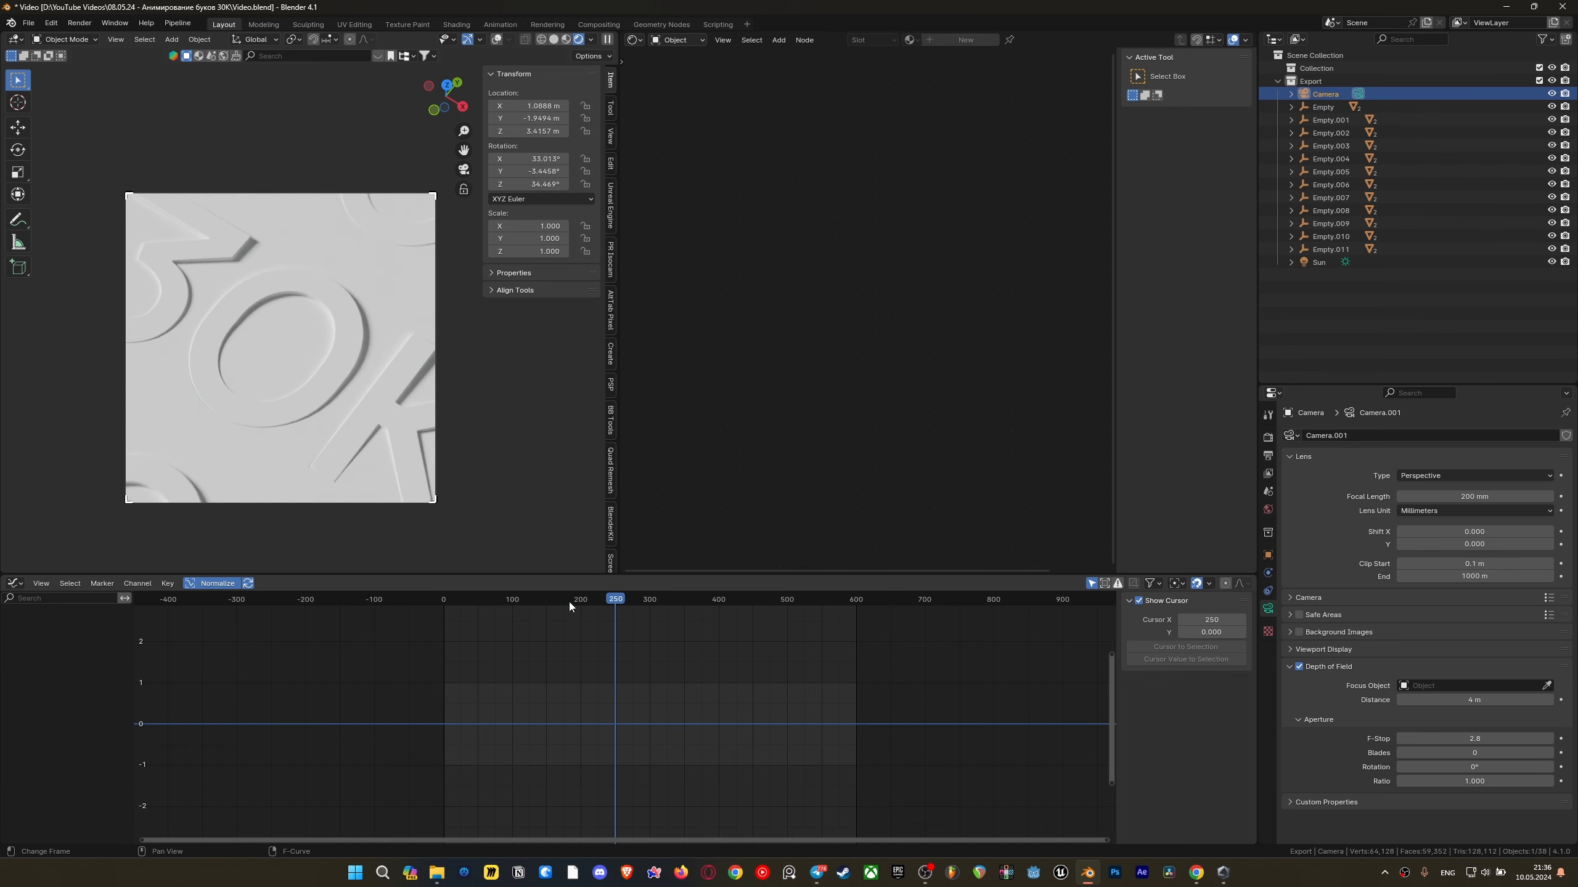
Save the file and display the whole block grid in top view with solid shading
left_click(230, 475)
key("KP_Decimal")
key("grave")
left_click(311, 367)
key("ctrl+s")
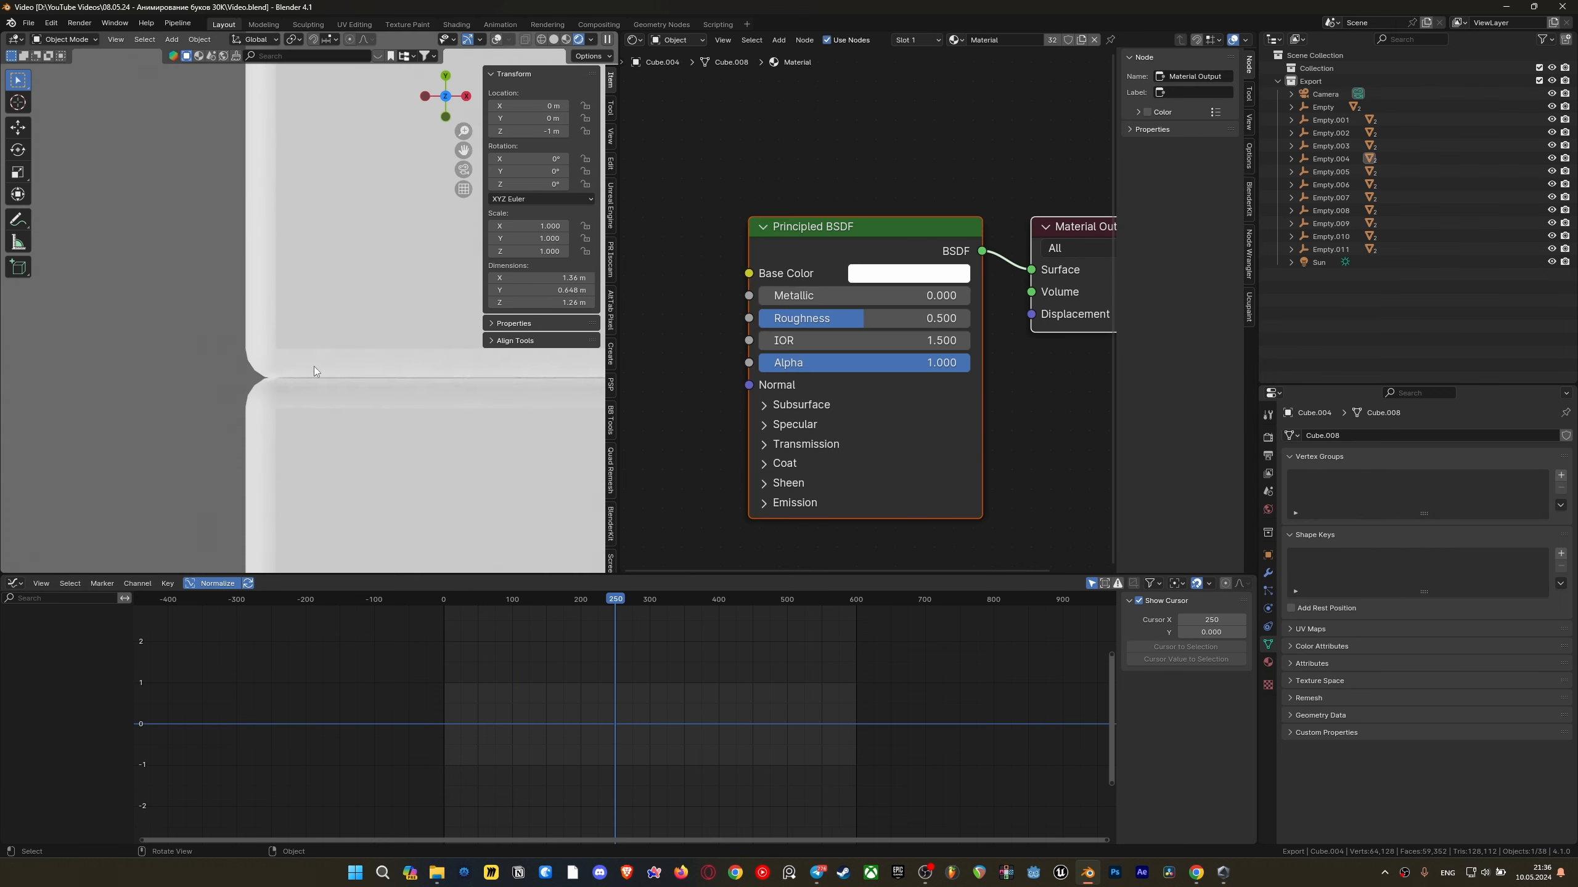
key("z")
left_click(522, 427)
scroll(412, 415, "down", 10)
scroll(412, 415, "down", 5)
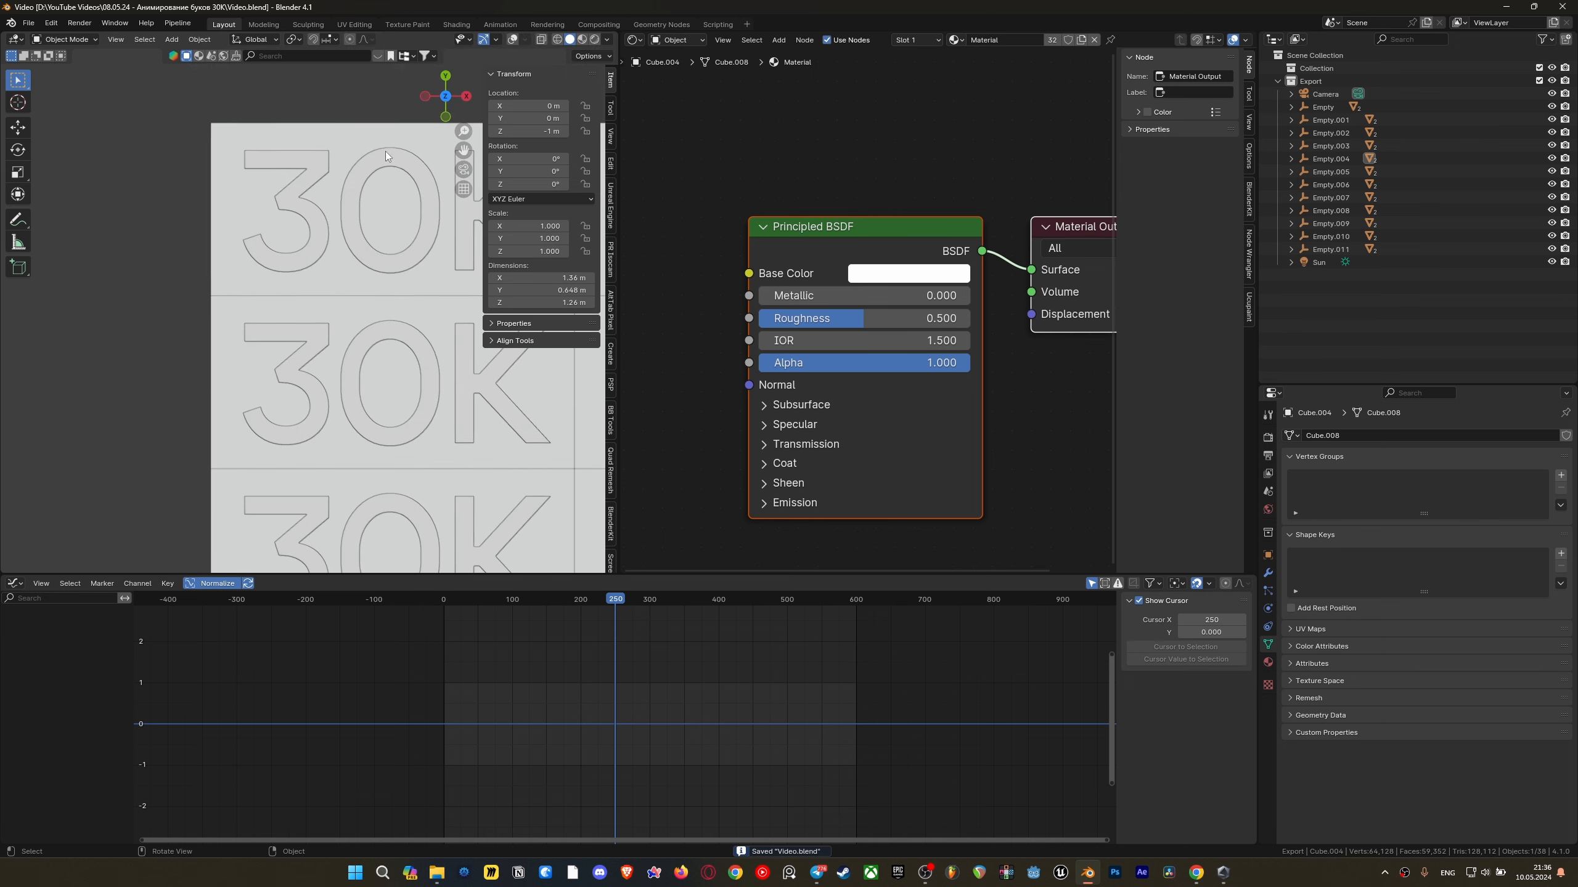
scroll(463, 416, "down", 6)
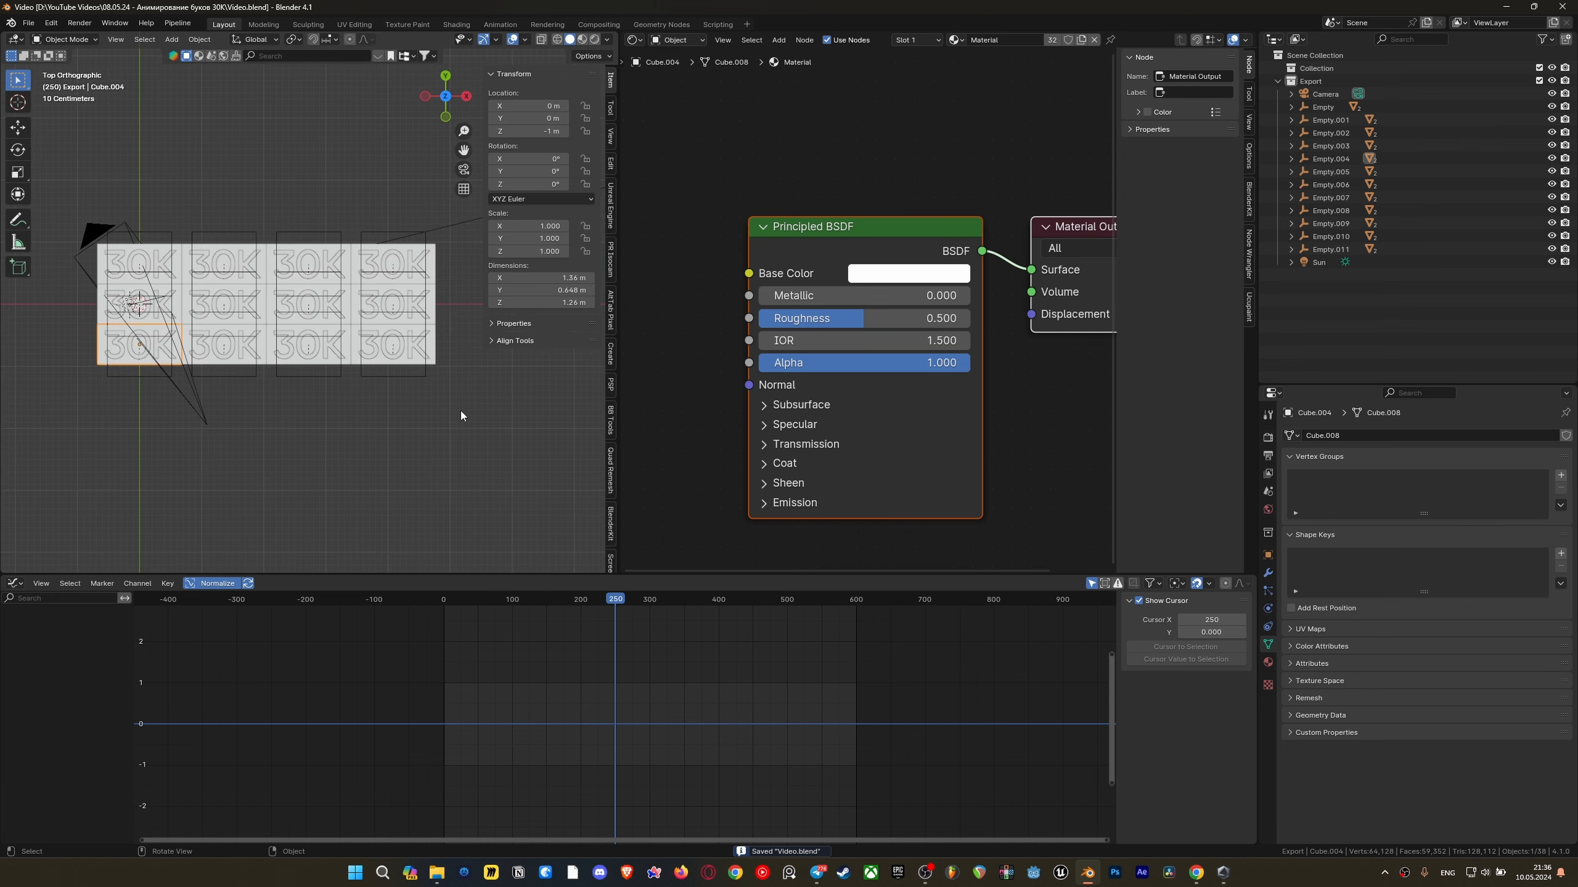
Select the bottom row of 30K blocks and nudge it along the Y axis to adjust its seam with the middle row
left_click_drag(475, 404, 148, 359)
scroll(295, 351, "up", 4)
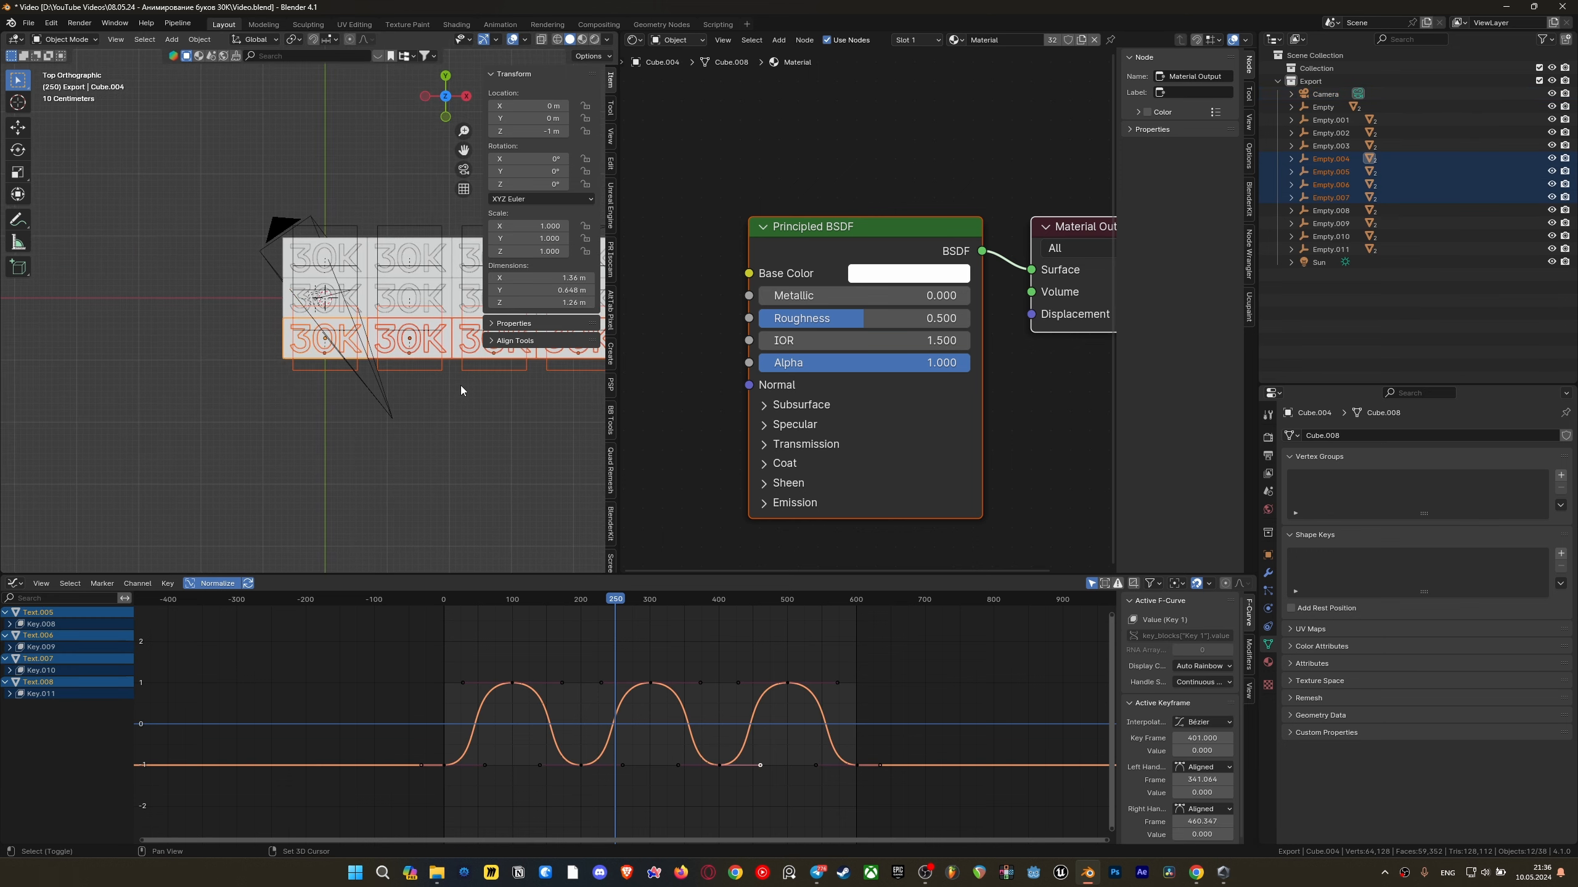
scroll(358, 318, "up", 6)
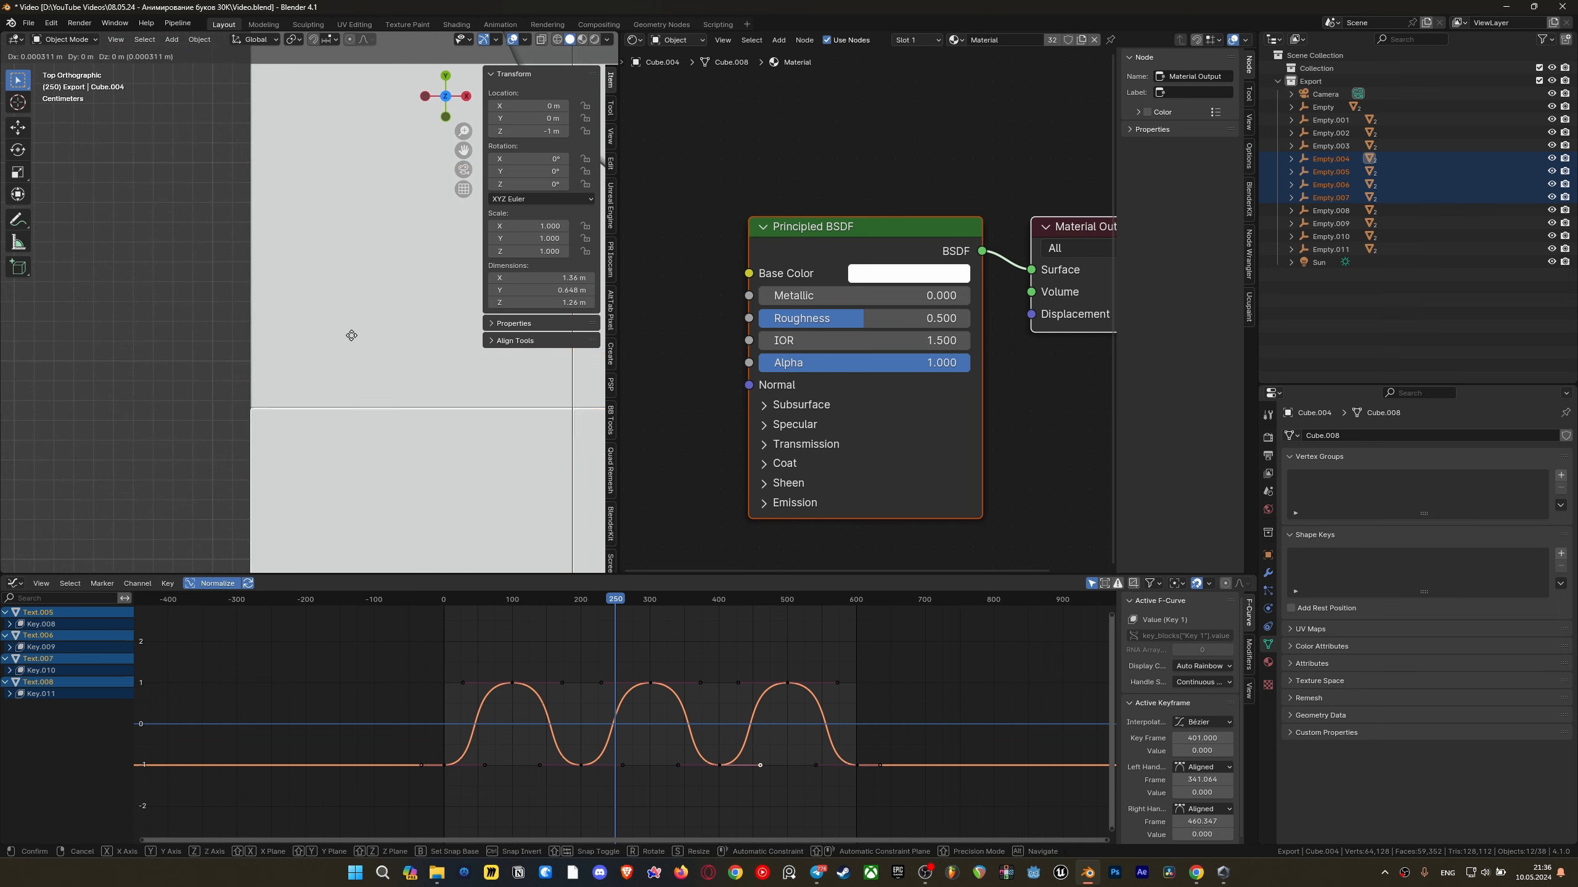
key("g")
key("y")
left_click(363, 368)
Inspect the seams between the block rows through the scene camera with rendered shading
key("grave")
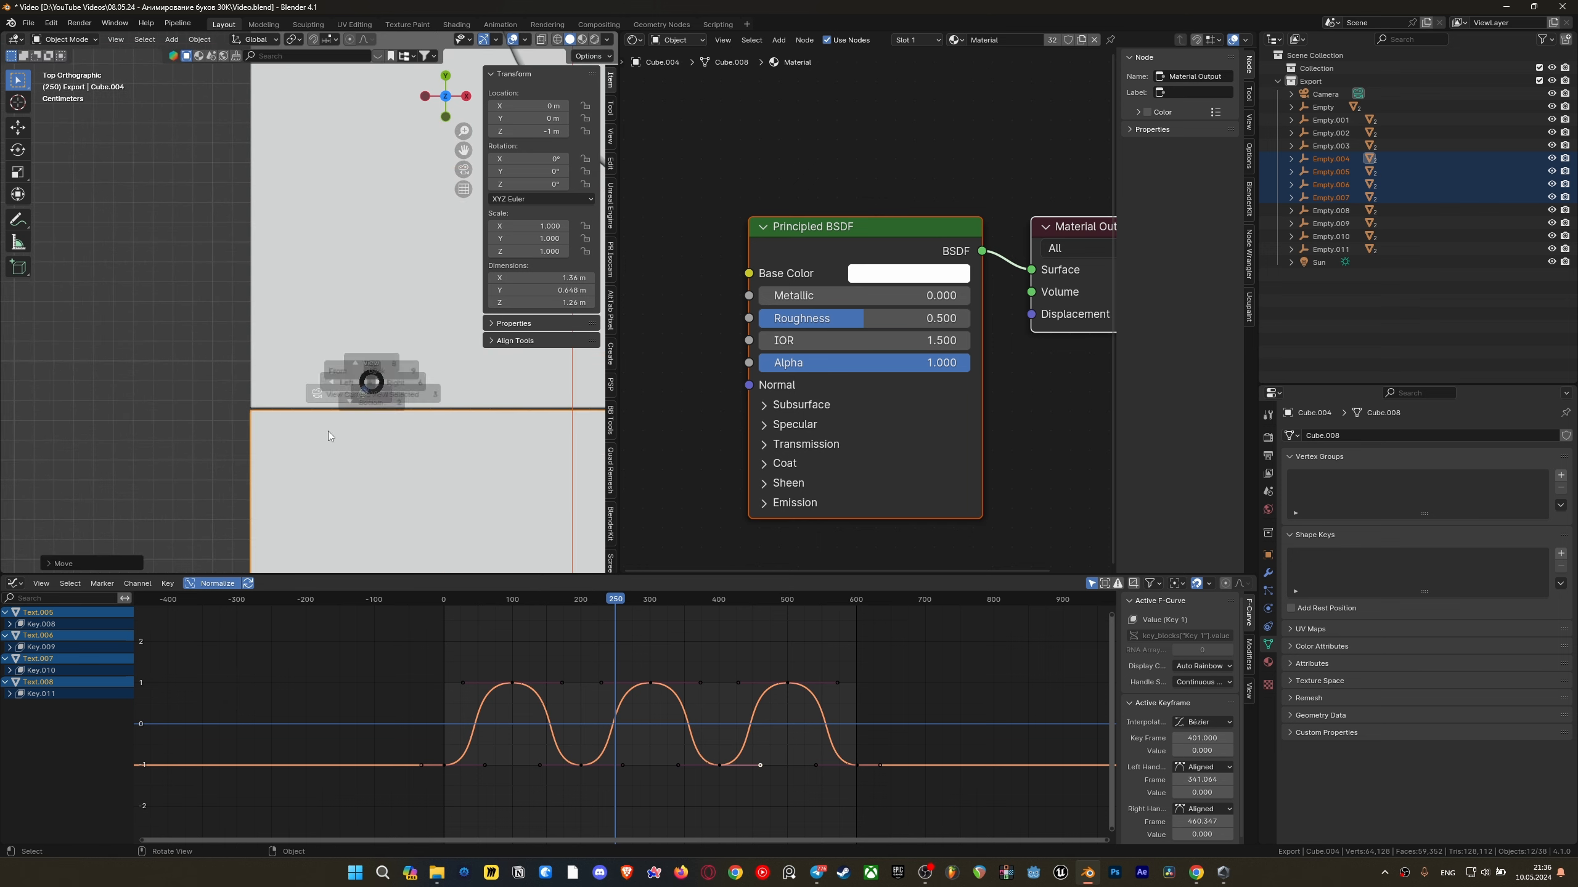
left_click(318, 456)
key("z")
left_click(316, 395)
middle_click_drag(304, 353, 374, 240, "shift")
left_click(376, 240)
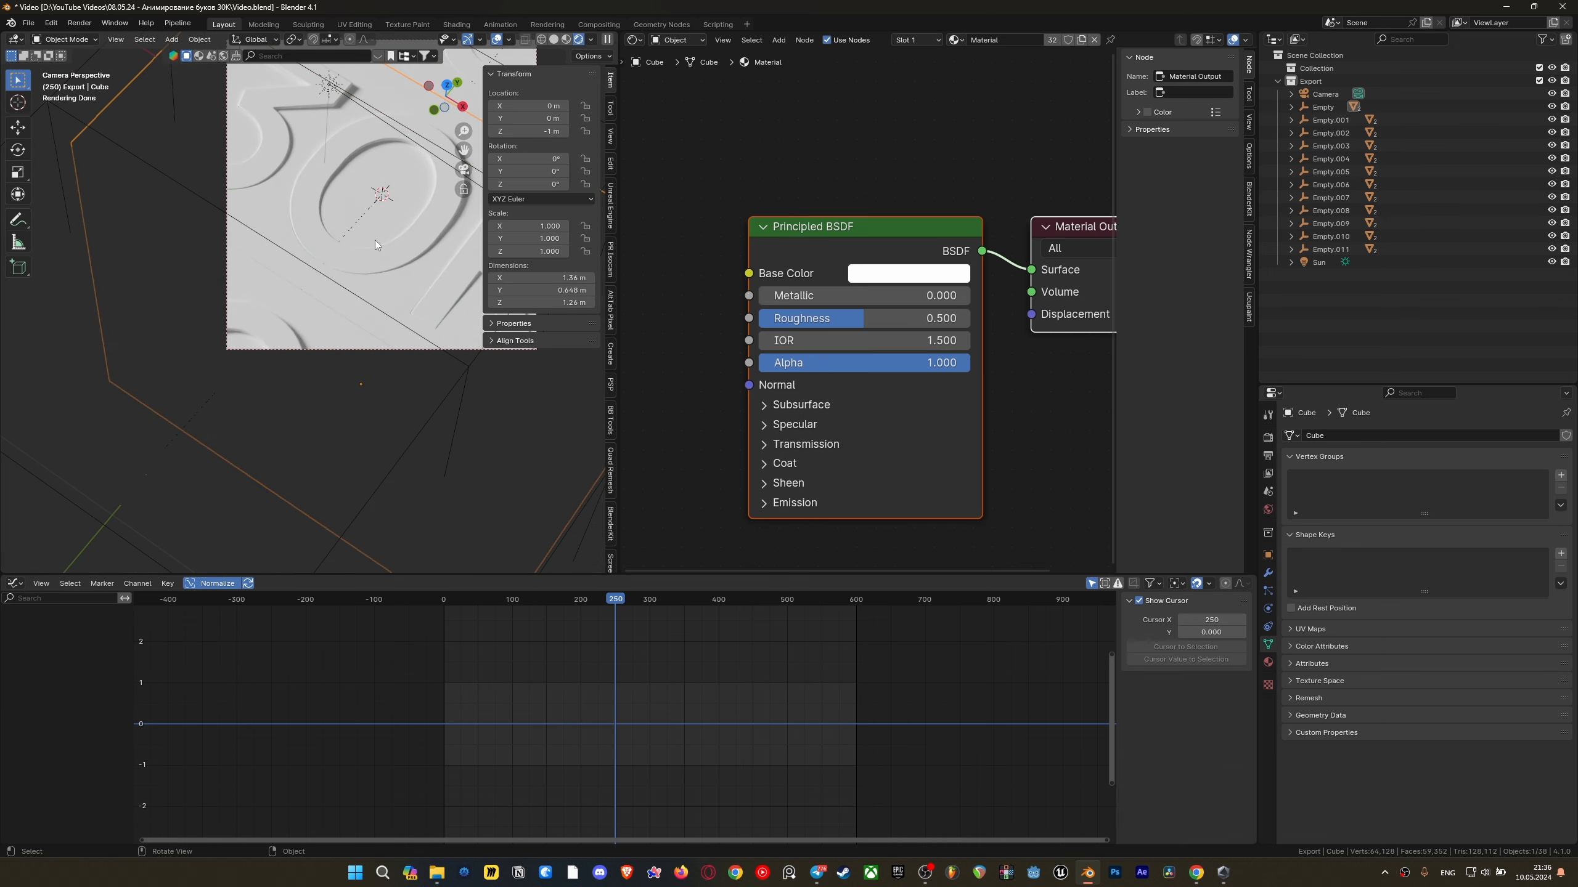
scroll(376, 239, "up", 2)
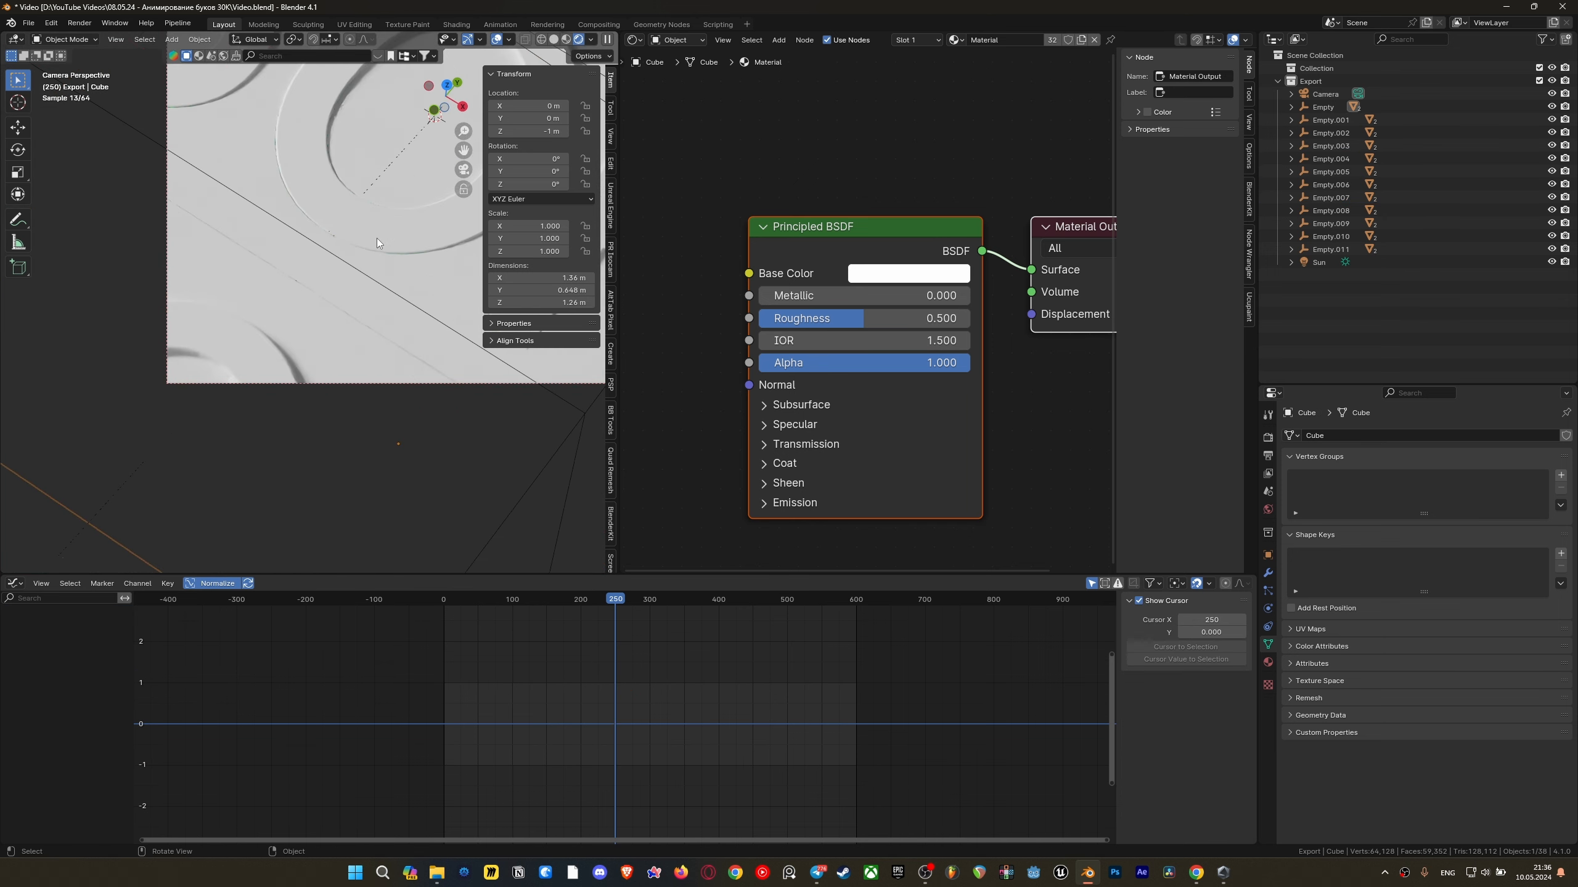
key("ctrl+z")
key("grave")
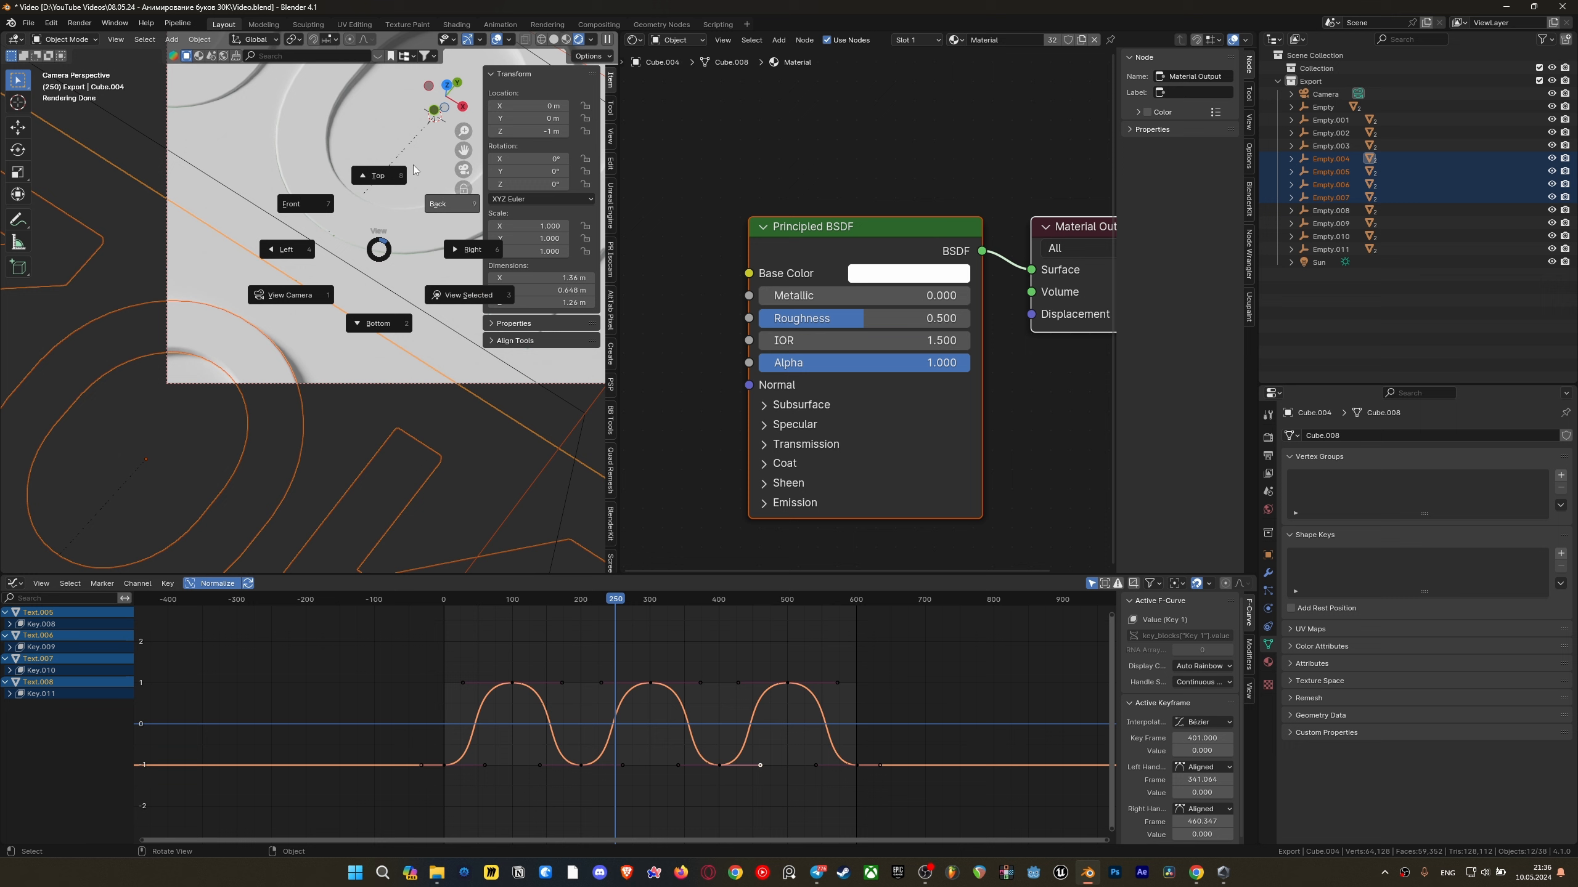
left_click(414, 169)
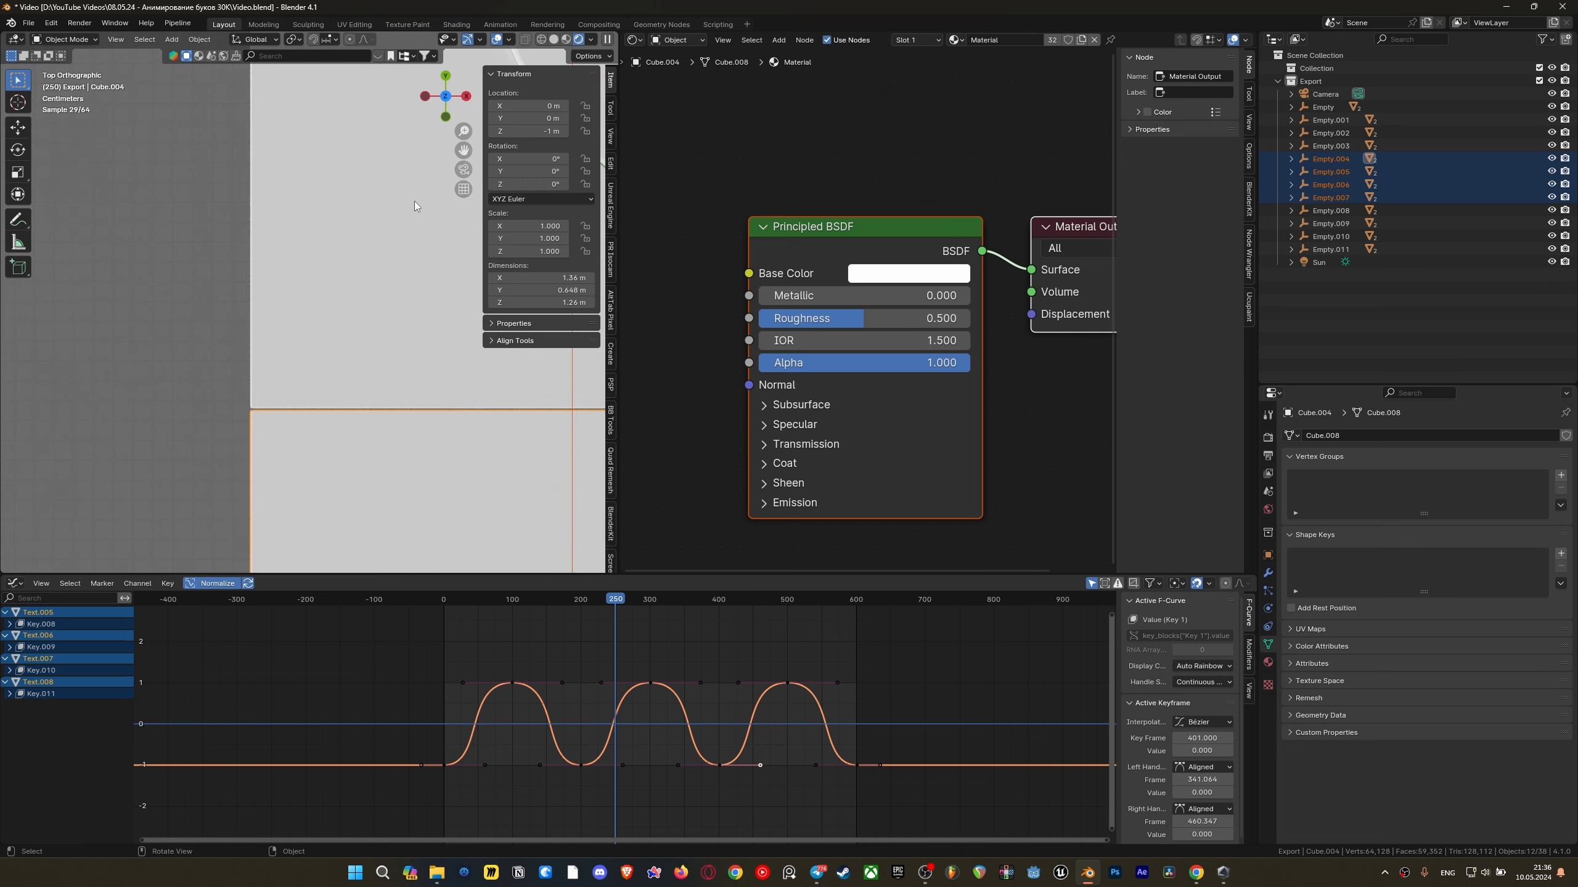
key("g")
key("y")
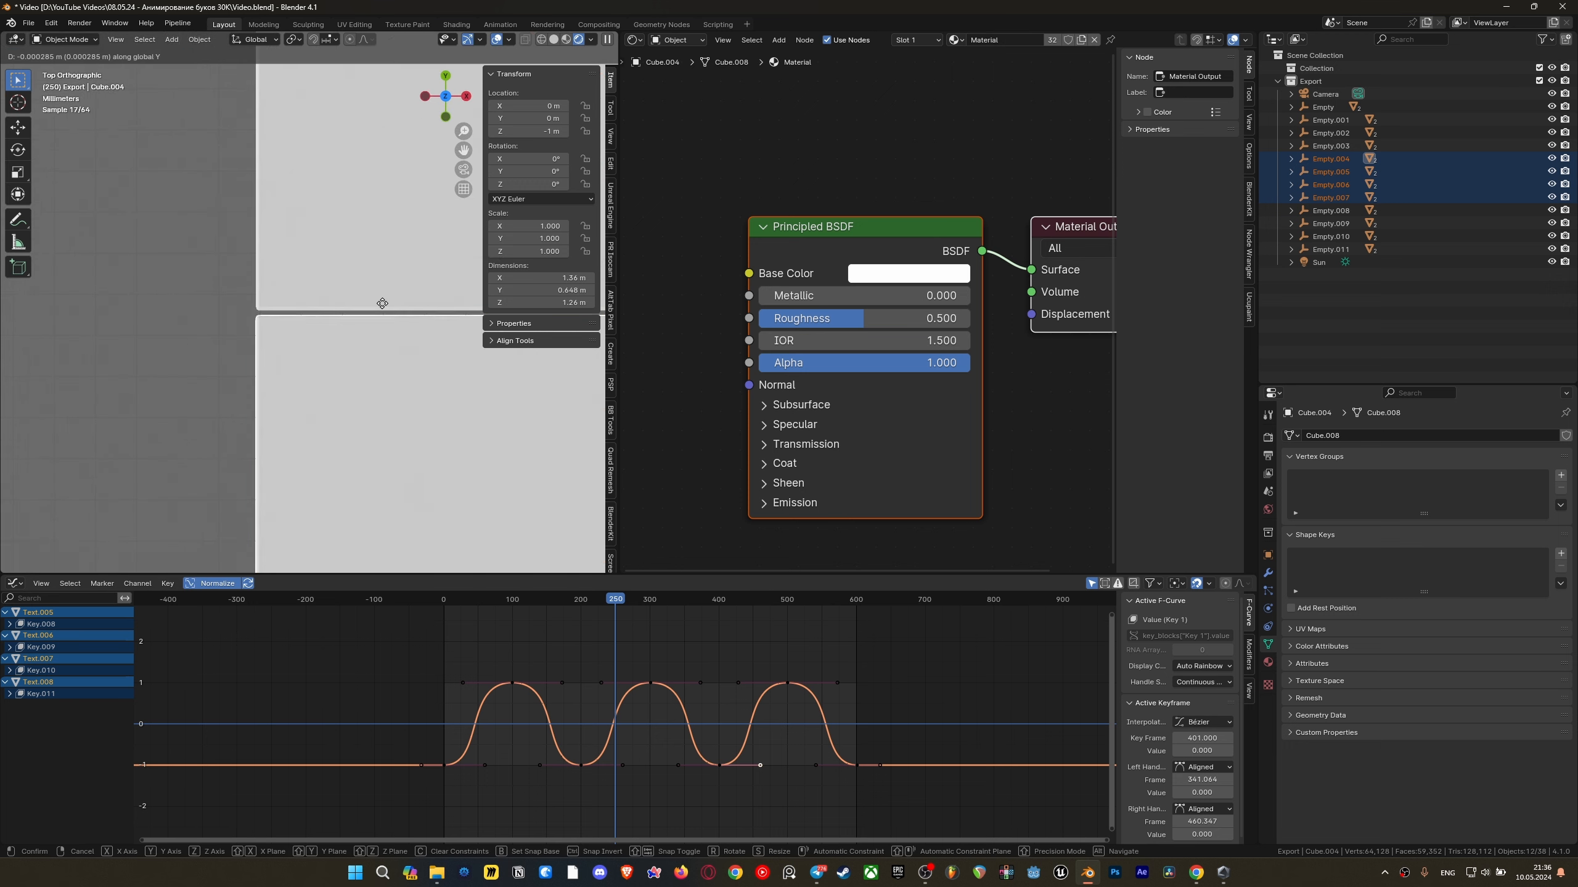
right_click(390, 300)
key("grave")
left_click(331, 432)
left_click(406, 256)
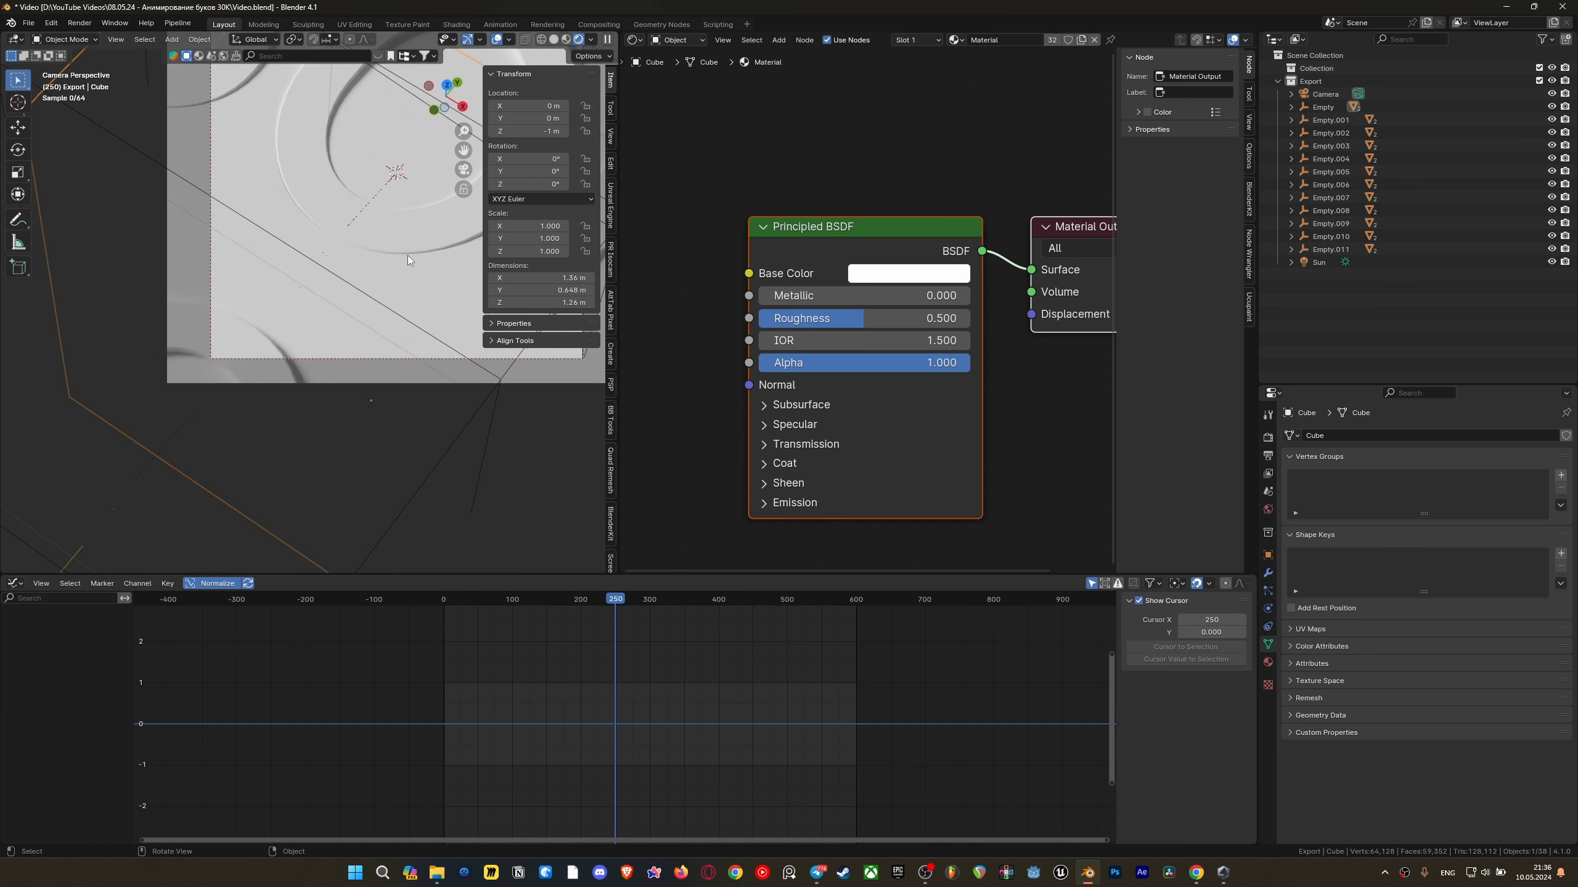
Restore the bottom-row selection and shift that row slightly along the Y axis in top view
scroll(392, 323, "down", 3)
key("grave")
left_click(394, 178)
scroll(360, 241, "up", 6)
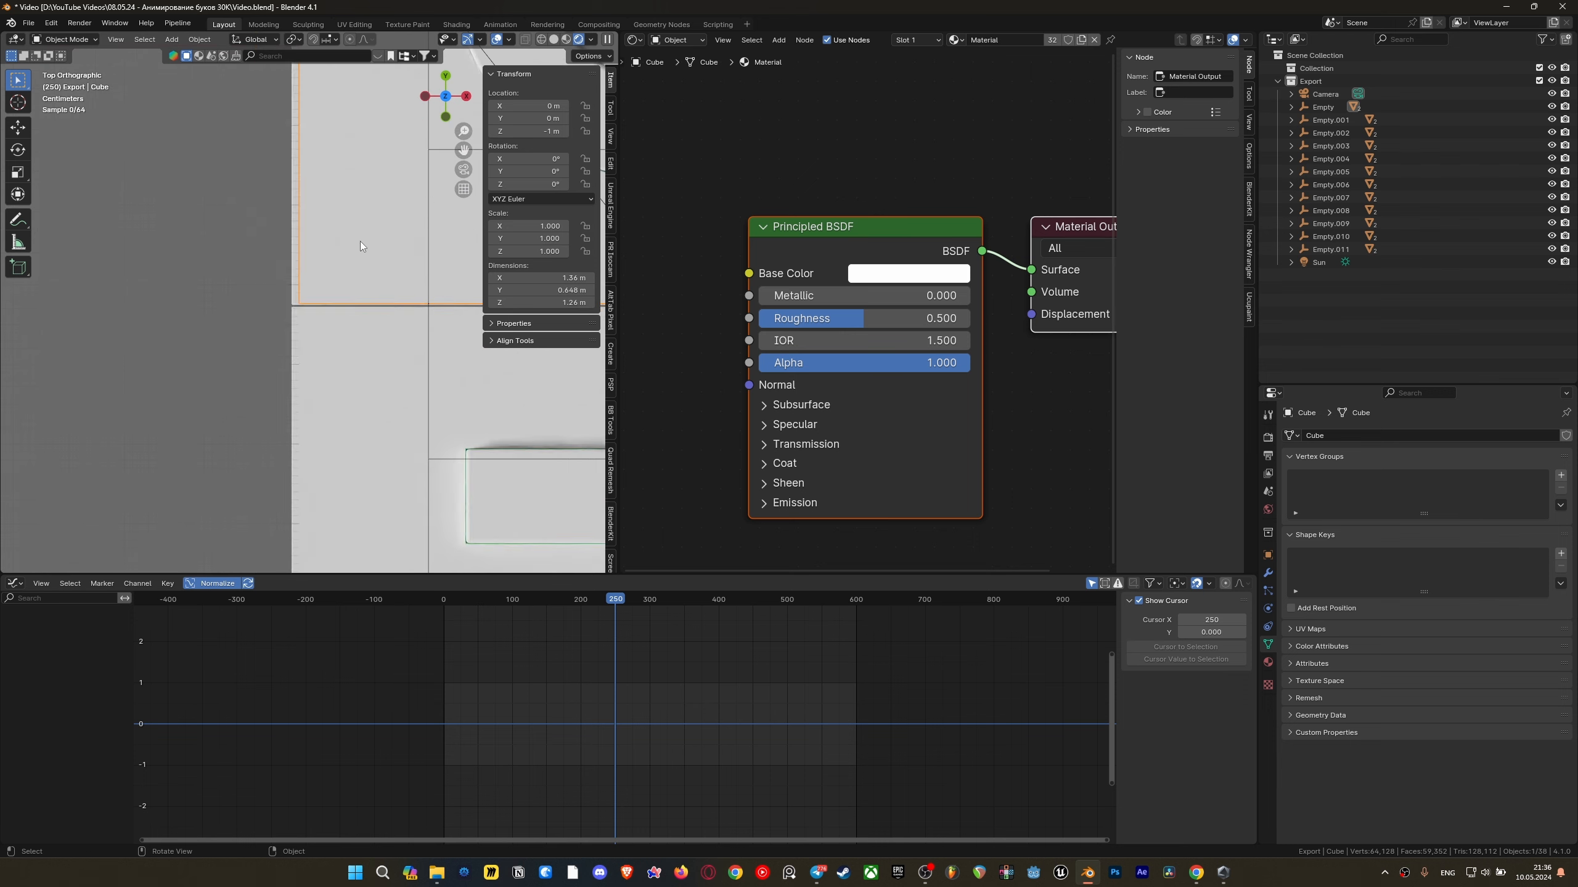
key("ctrl+z")
scroll(361, 298, "up", 5)
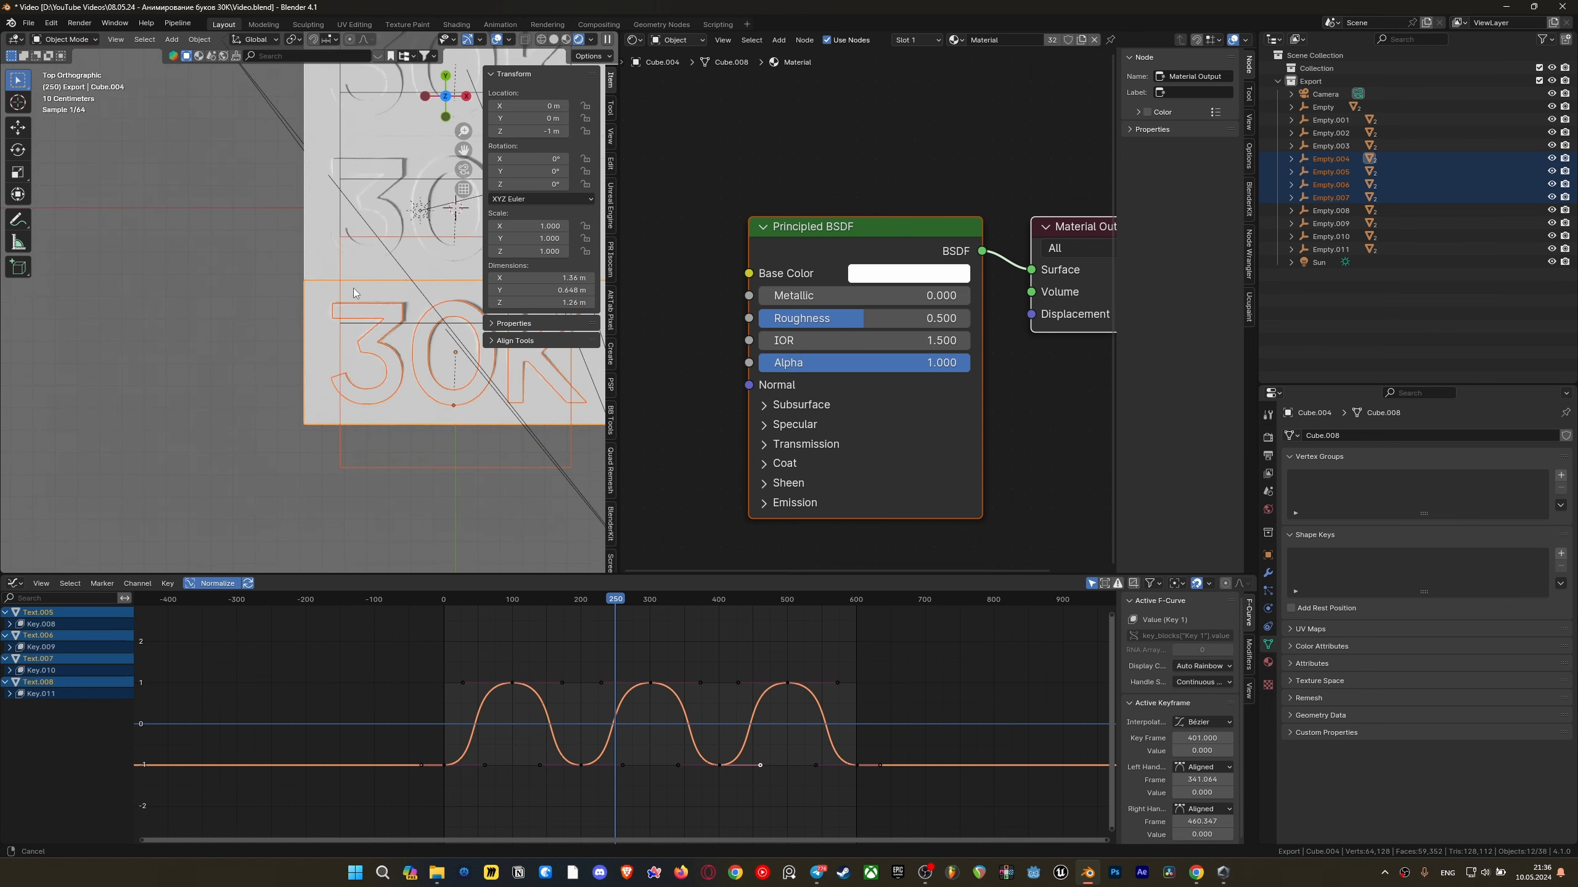
key("g")
key("y")
left_click(346, 294)
Check the bottom row's seam through the scene camera
key("grave")
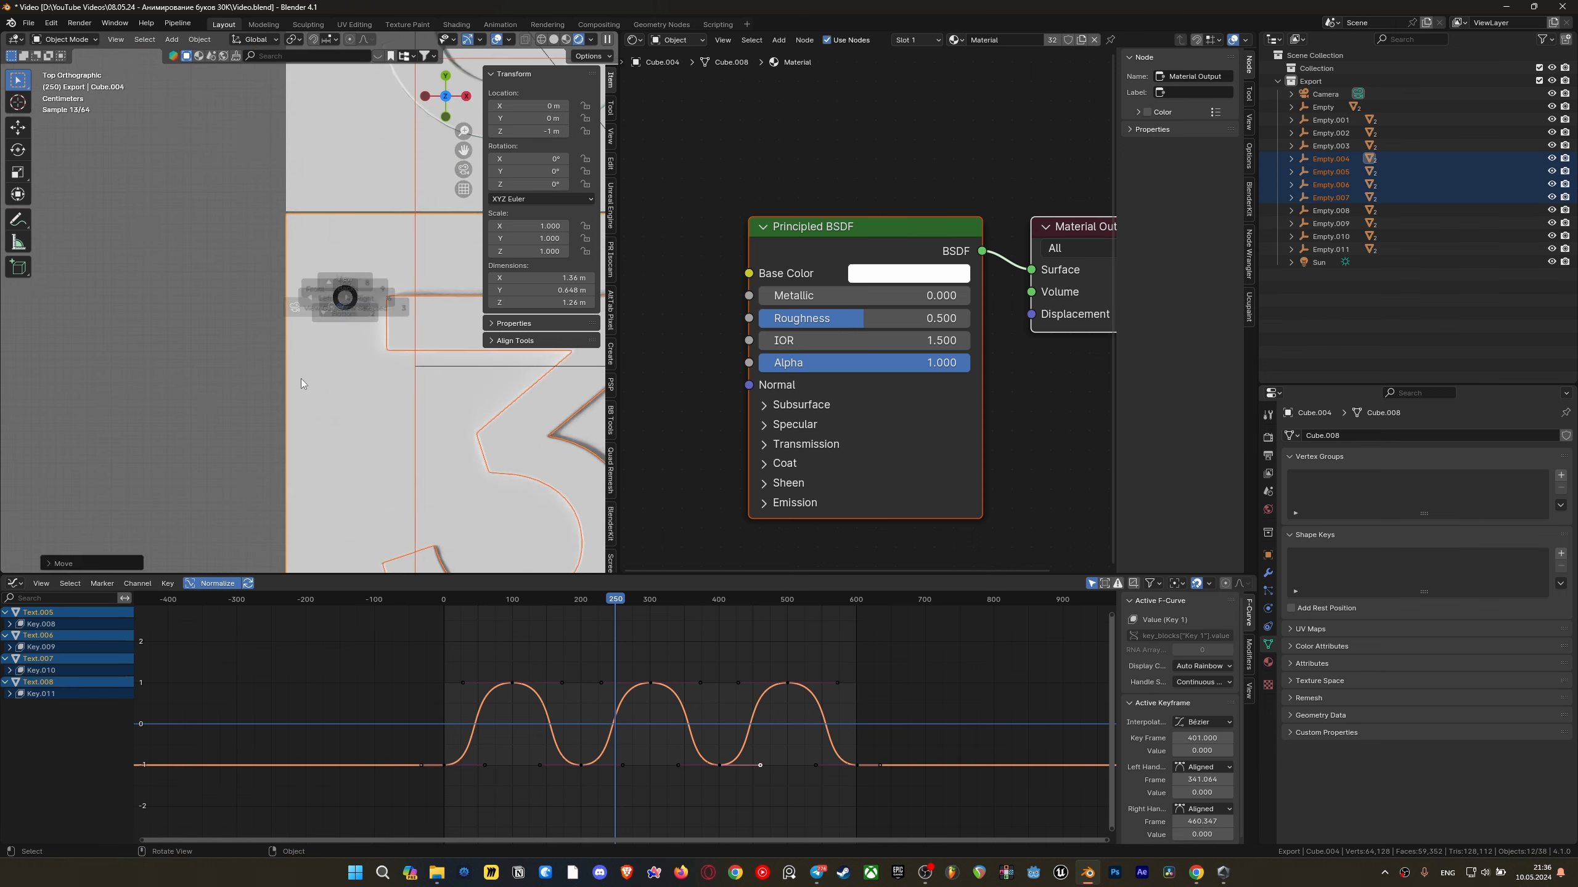
left_click(311, 326)
left_click(335, 252)
Select the top row of 30K blocks without the sun light and move it slightly along the Y axis
key("grave")
left_click(345, 162)
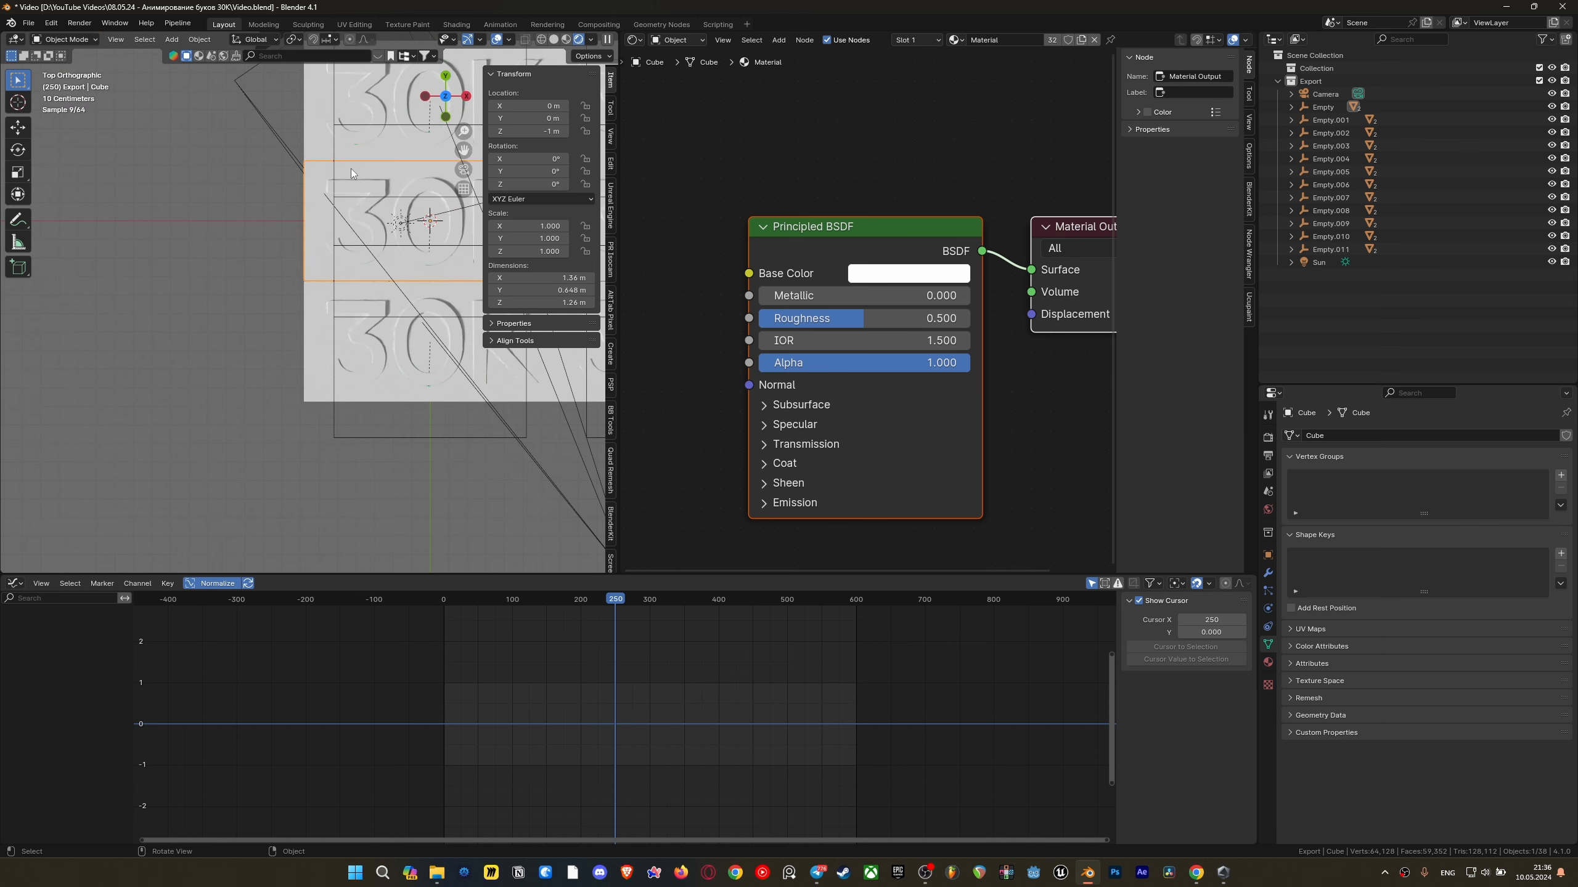
scroll(172, 371, "down", 3)
scroll(178, 338, "down", 3)
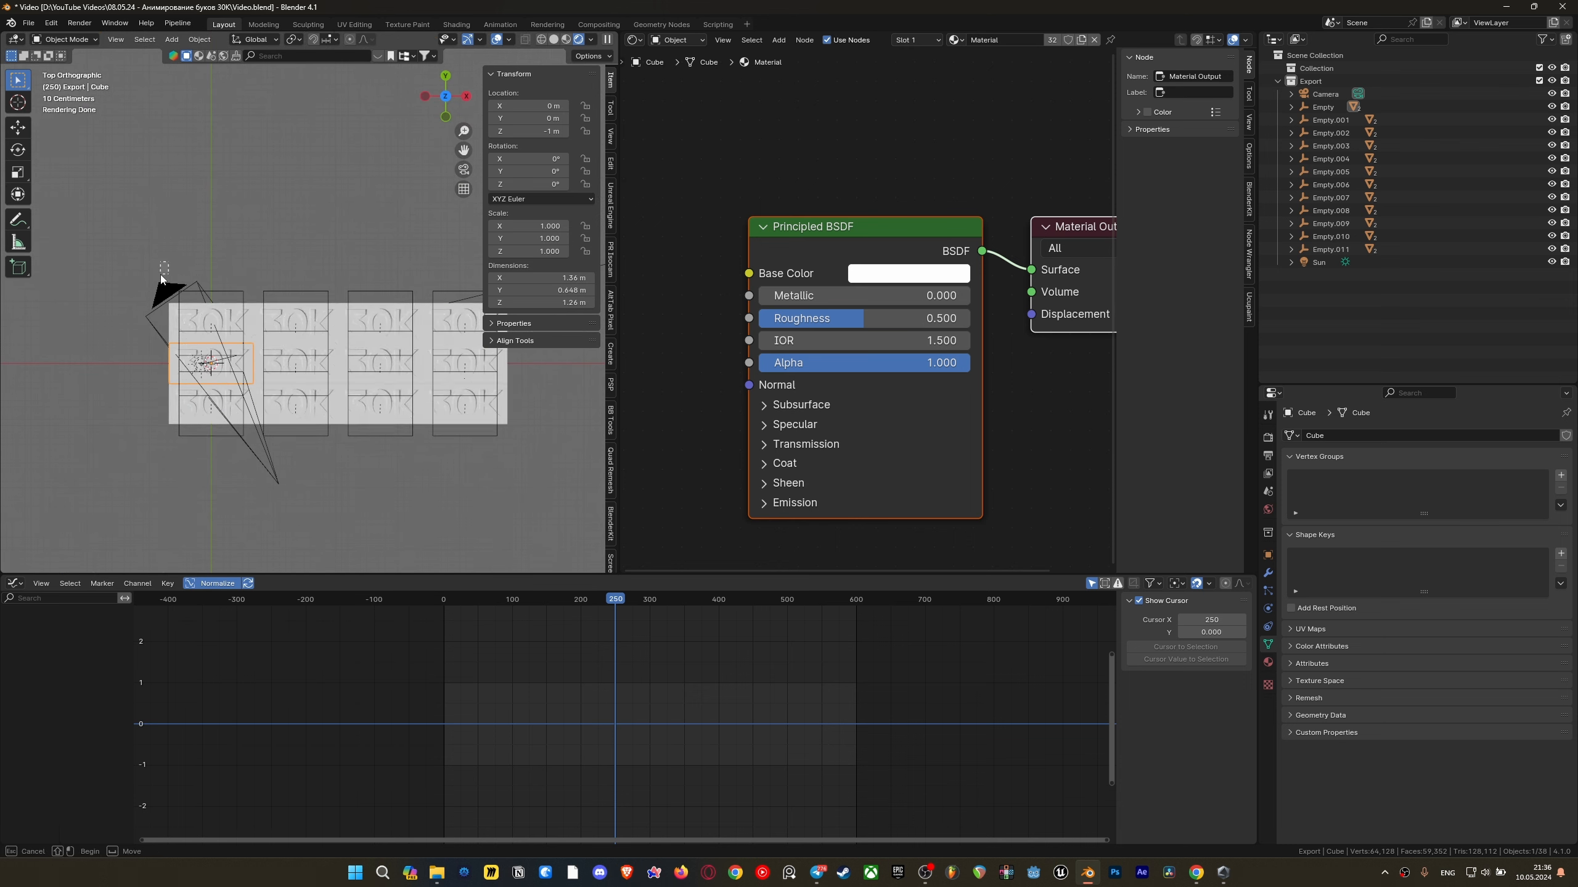
left_click_drag(161, 274, 439, 328)
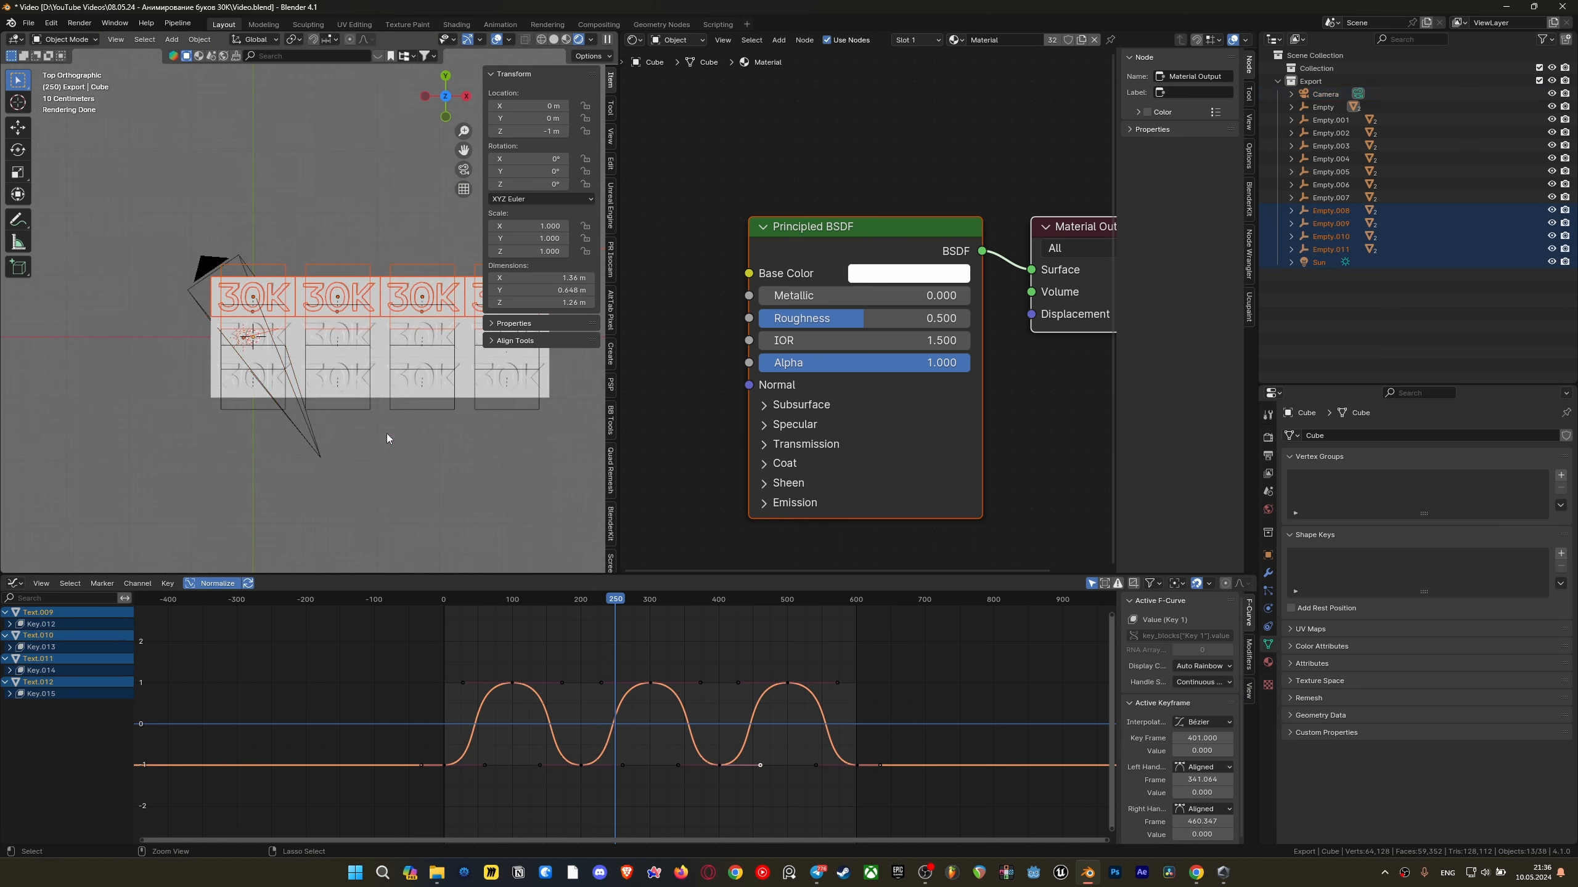
middle_click_drag(404, 432, 167, 463, "shift")
left_click_drag(404, 312, 336, 220, "ctrl")
middle_click_drag(105, 310, 364, 306, "shift")
scroll(223, 371, "up", 5)
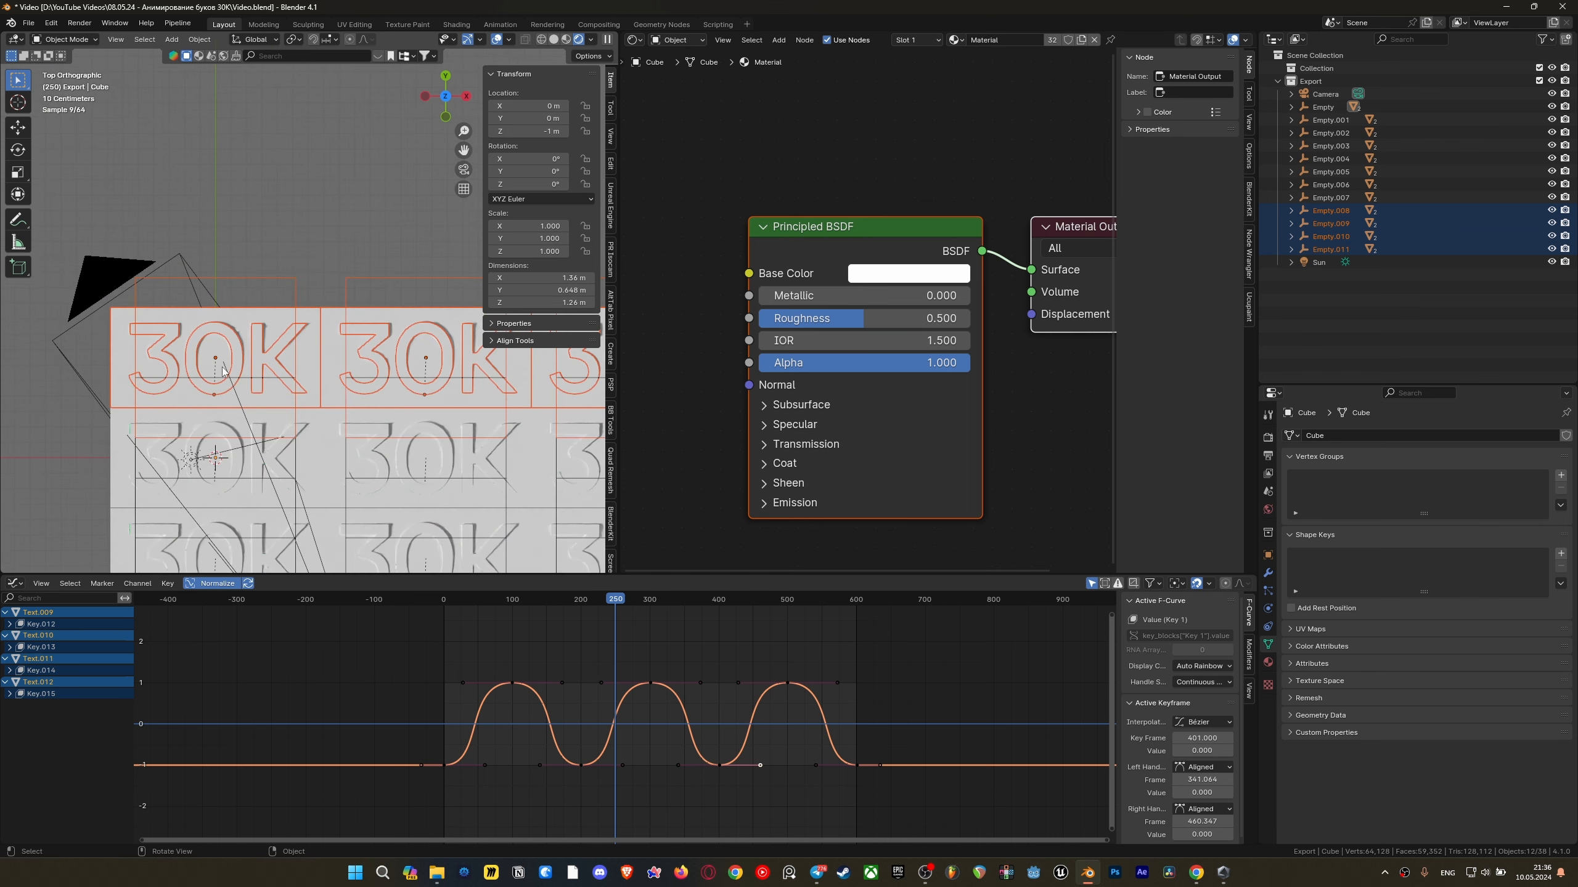
scroll(224, 371, "up", 8)
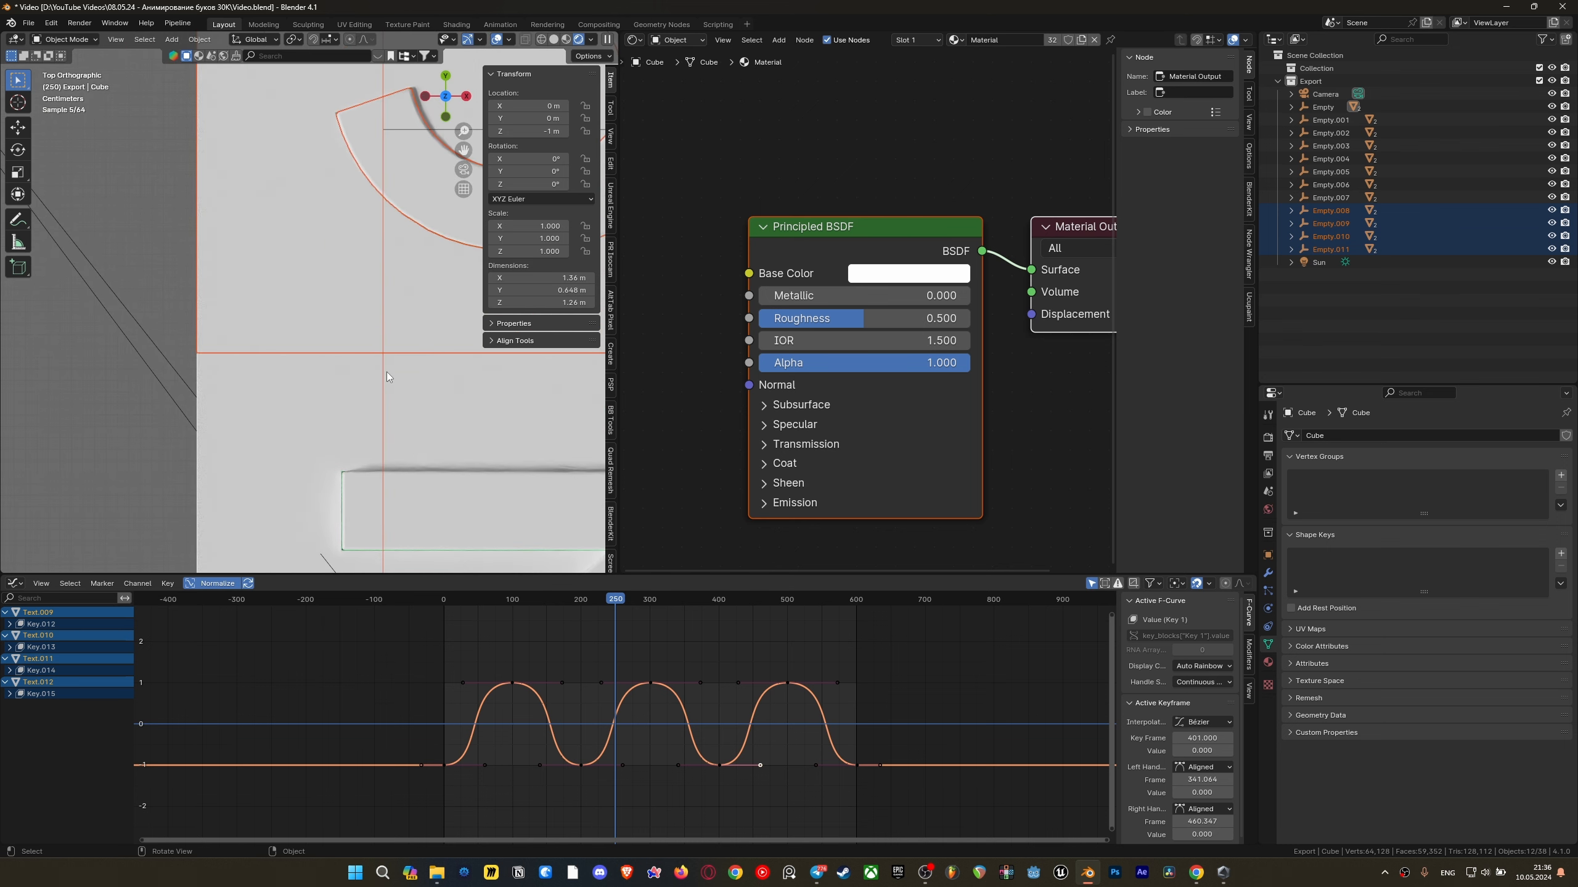
scroll(385, 370, "down", 6)
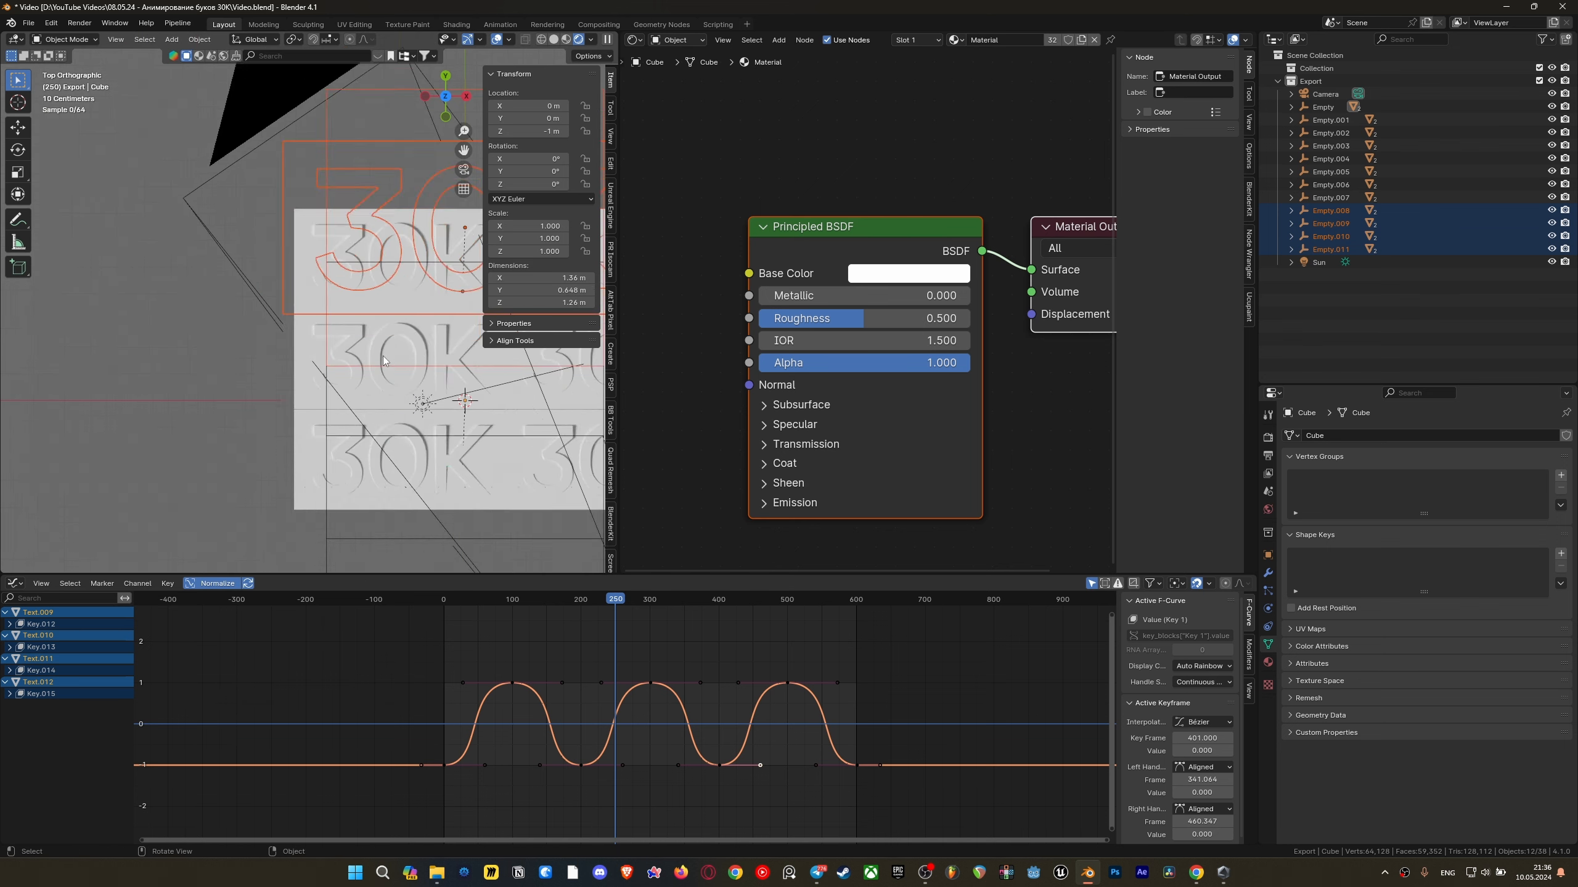
scroll(383, 357, "up", 12)
key("g")
key("y")
left_click(382, 351)
Check the adjusted row seams through the scene camera and save the file
key("KP_0")
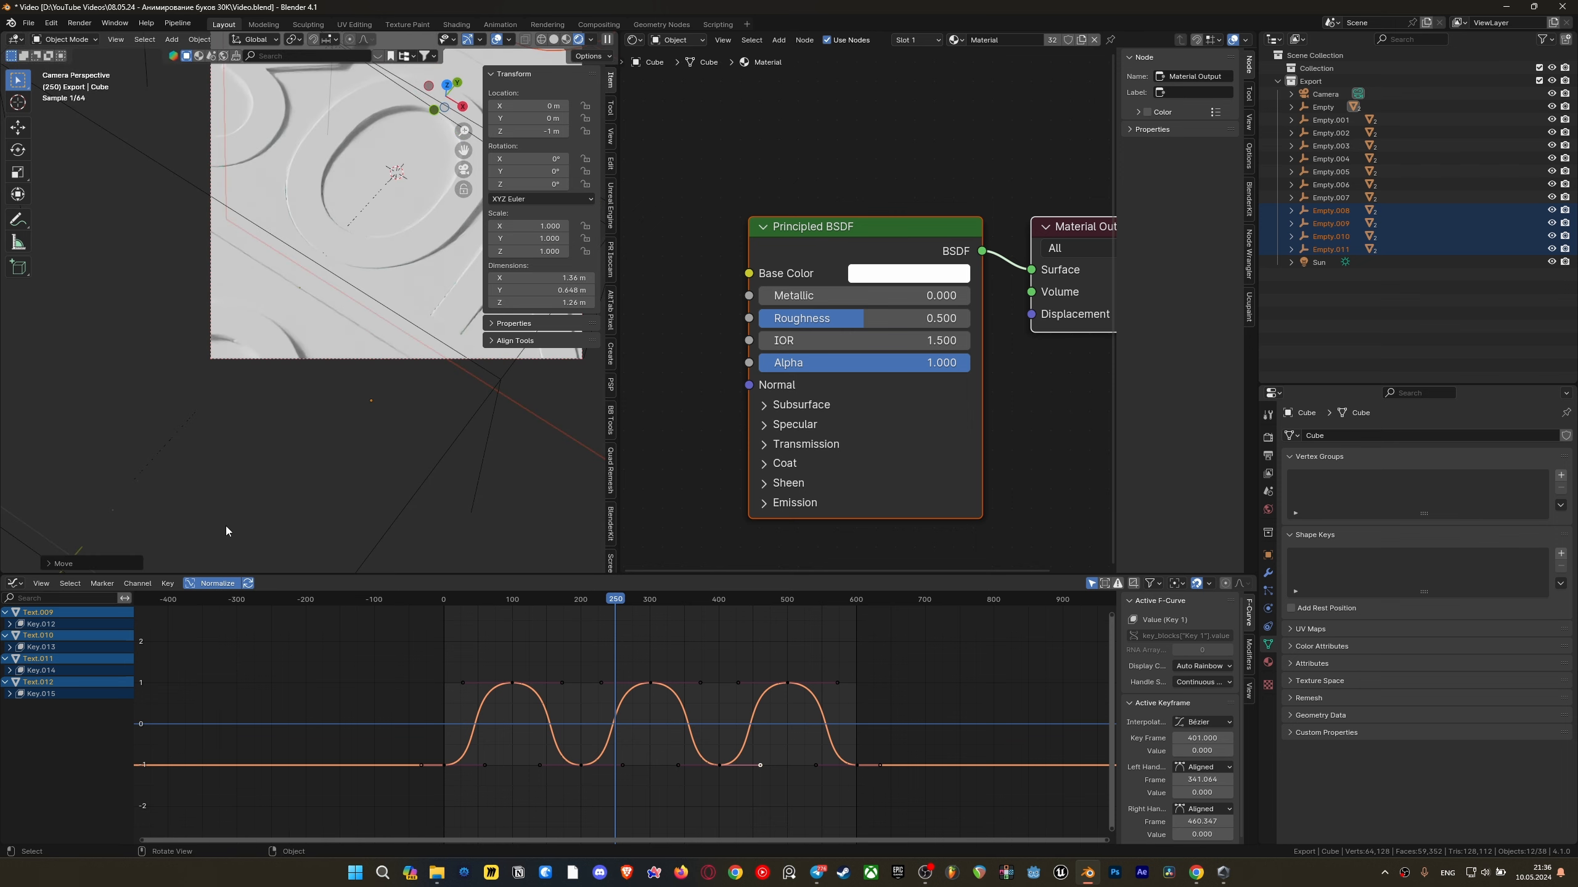
middle_click_drag(390, 189, 163, 348, "shift")
left_click(306, 350)
left_click(433, 170)
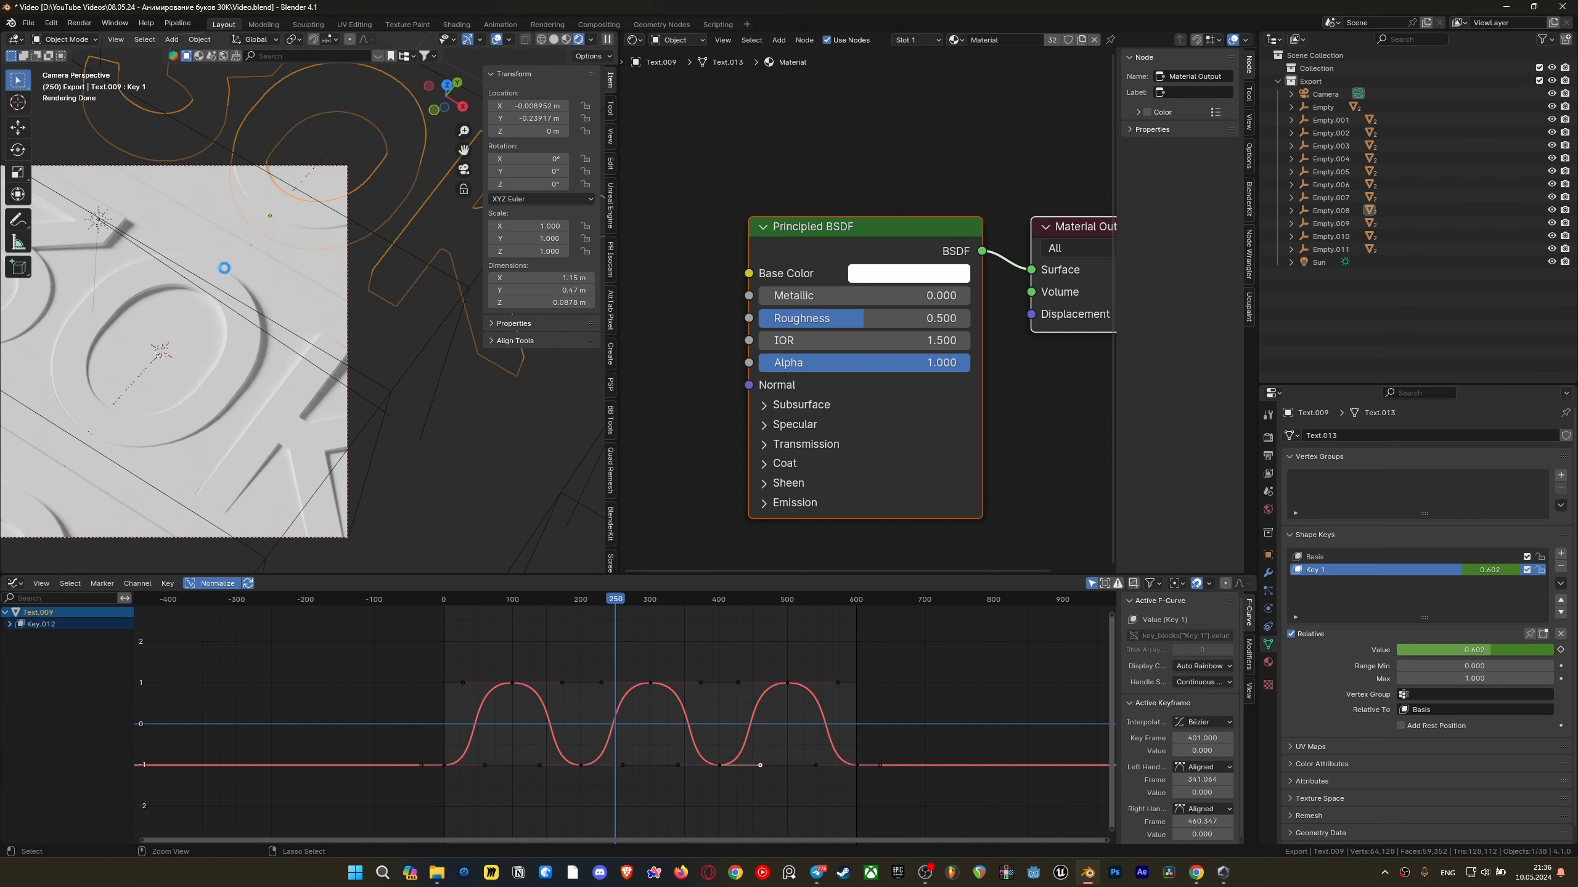
key("ctrl+s")
Select all blocks beyond the first column in top view and move them slightly along the X axis
scroll(274, 351, "down", 3)
key("KP_7")
scroll(340, 190, "down", 5)
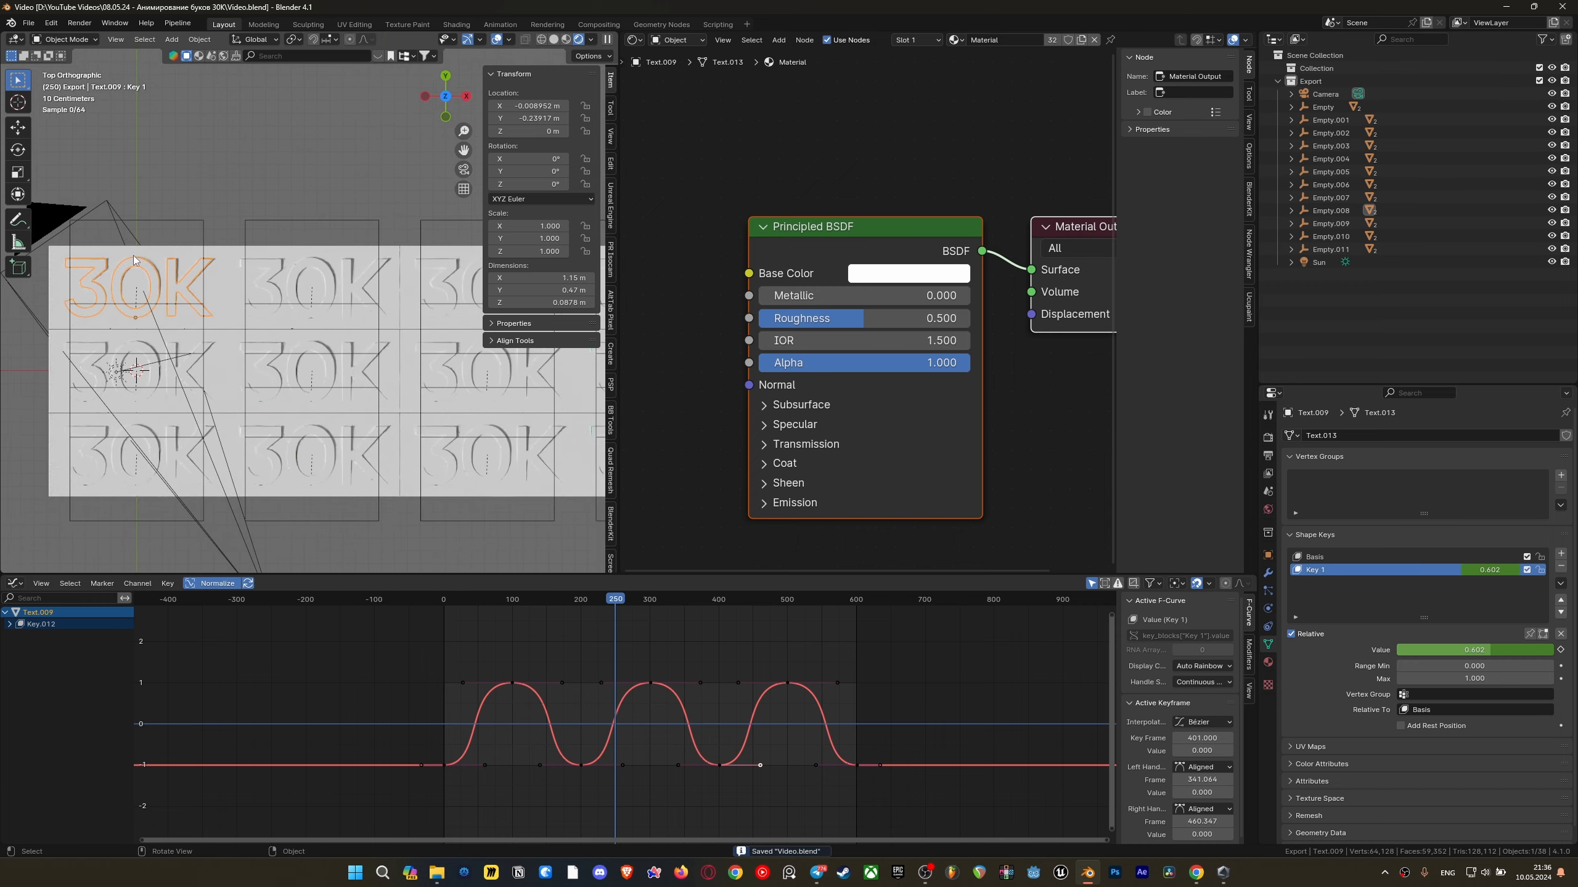
scroll(136, 258, "down", 3)
middle_click_drag(440, 434, 349, 429, "shift")
left_click_drag(493, 460, 212, 251)
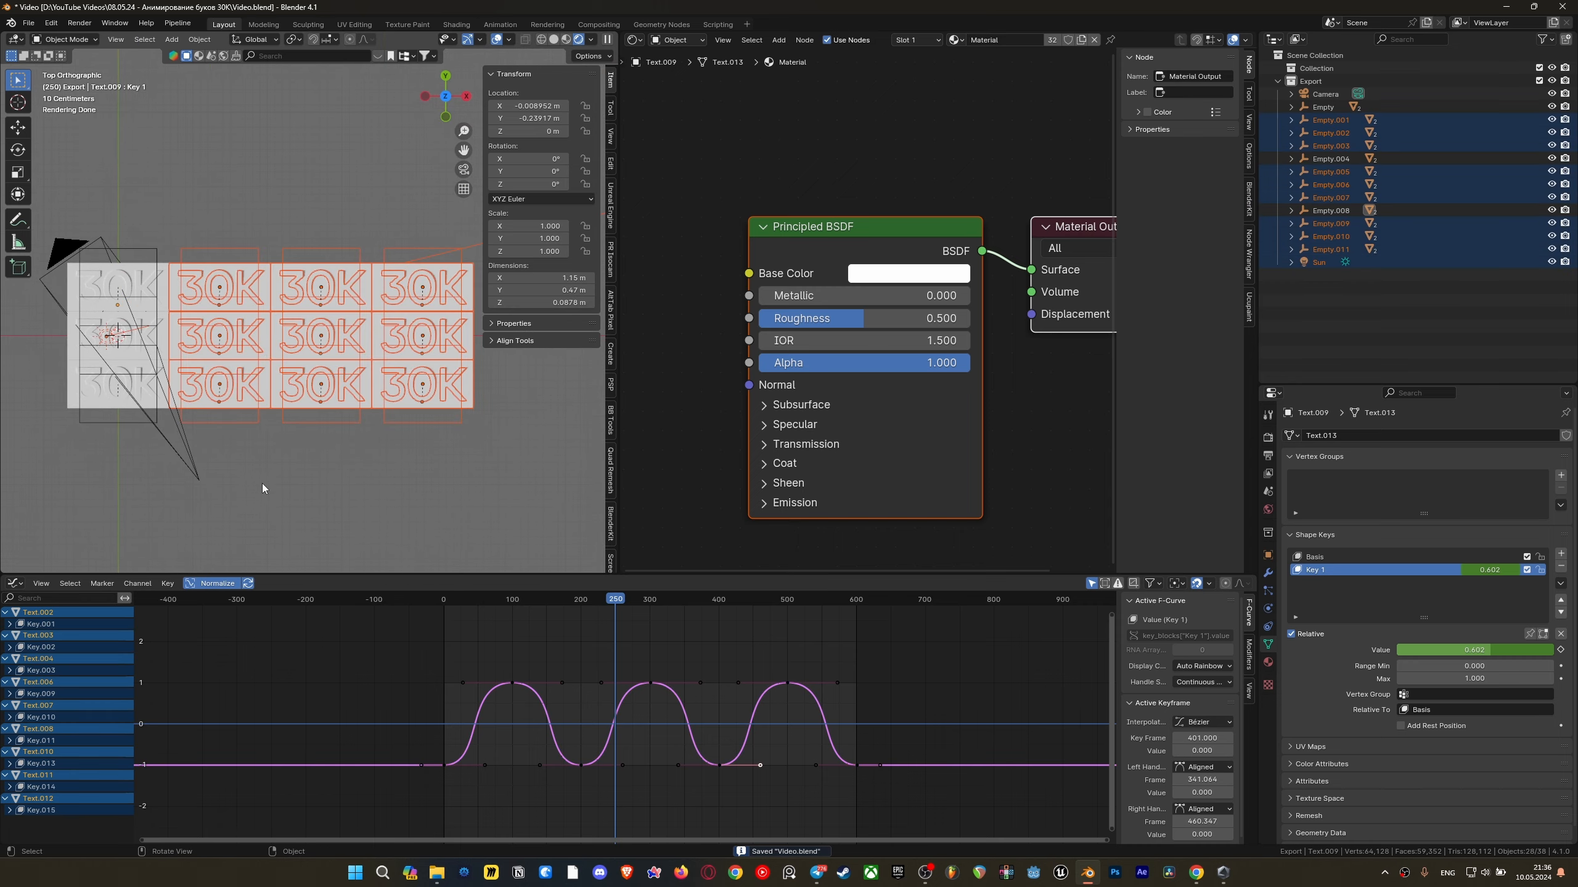
scroll(273, 427, "up", 8)
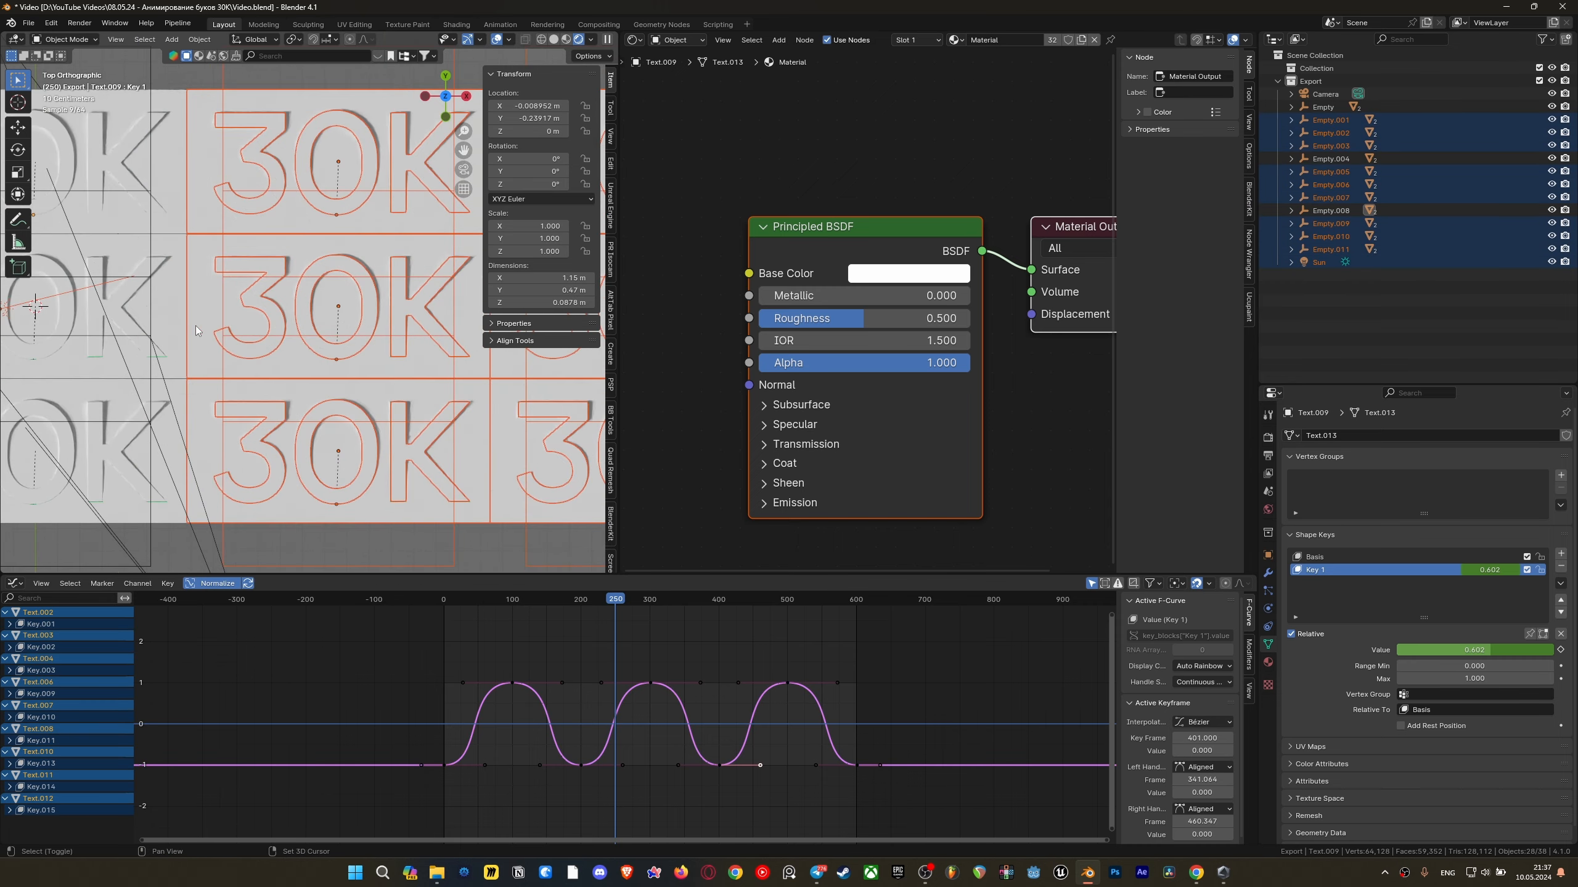
scroll(357, 389, "up", 10)
key("g")
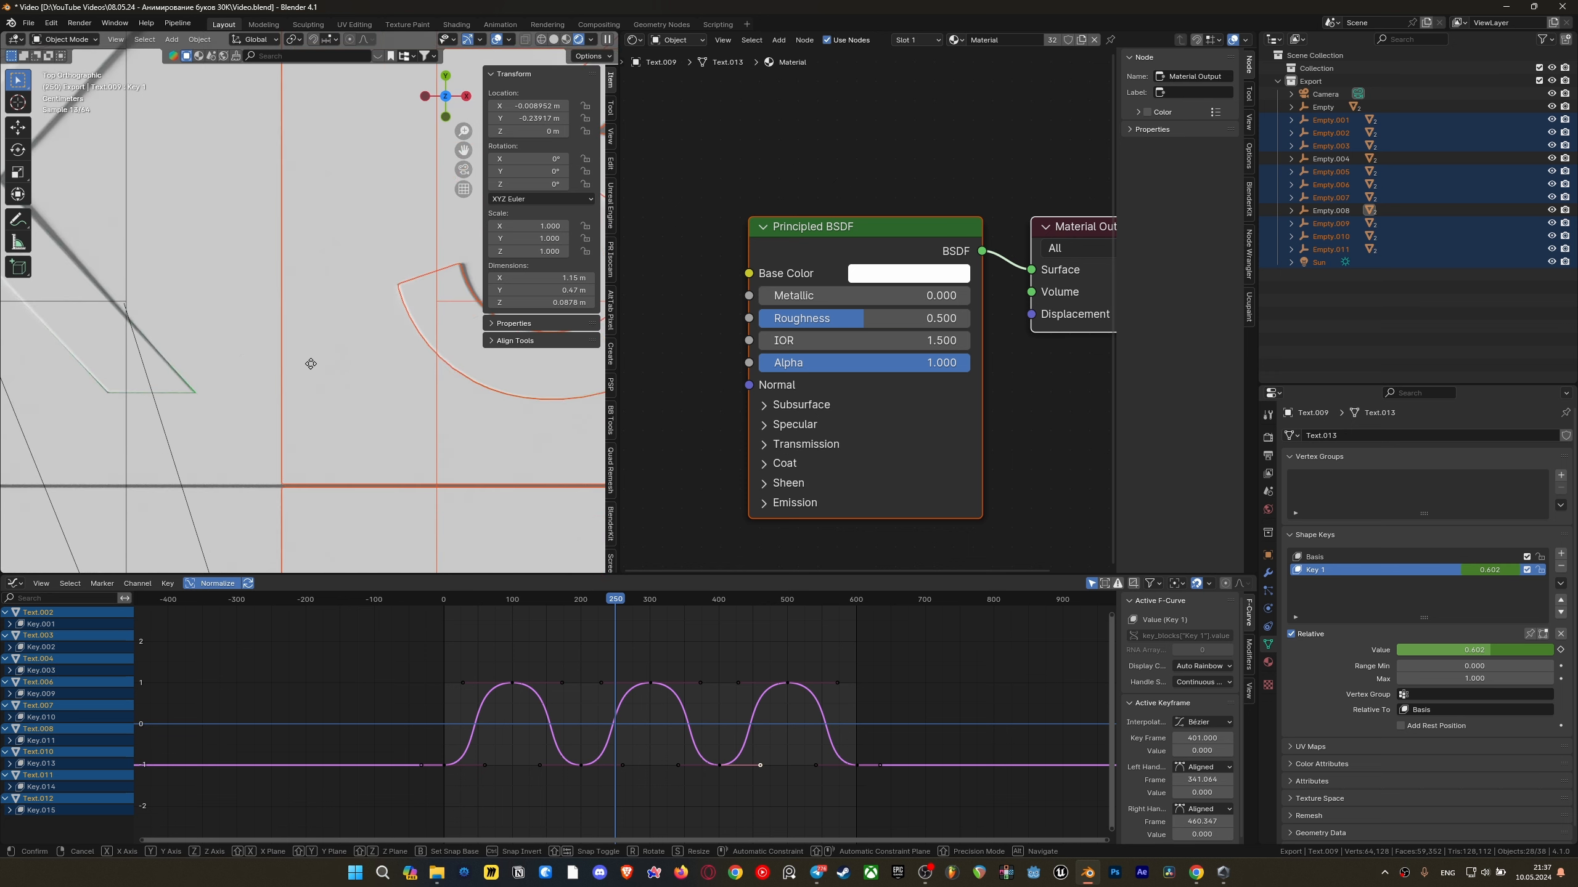
key("x")
left_click(372, 352)
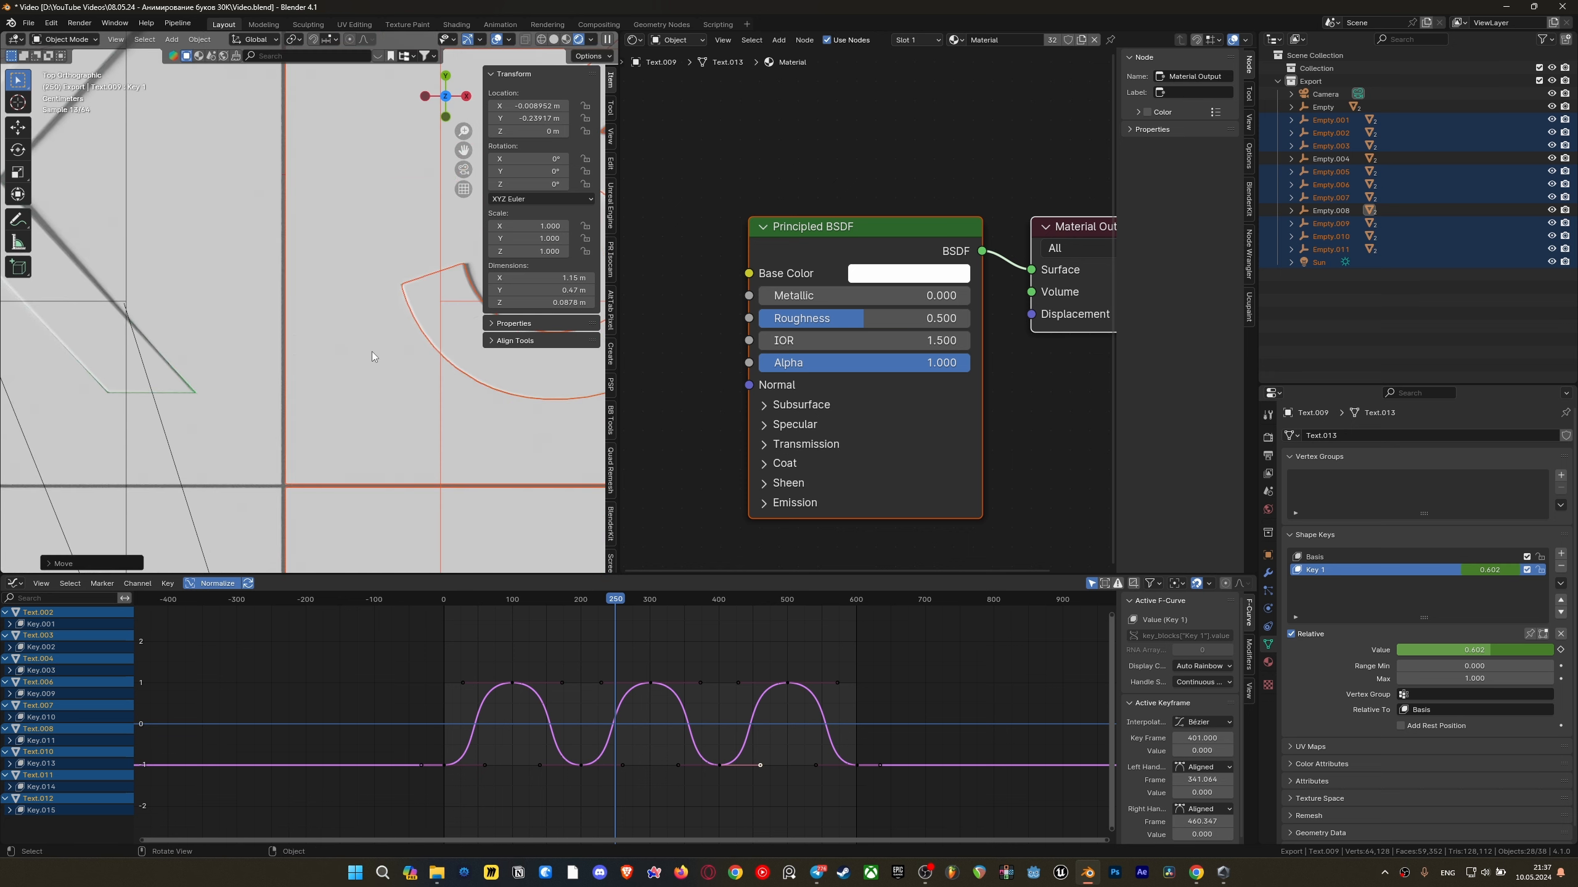
Save the file and check the column seam through the scene camera
key("KP_0")
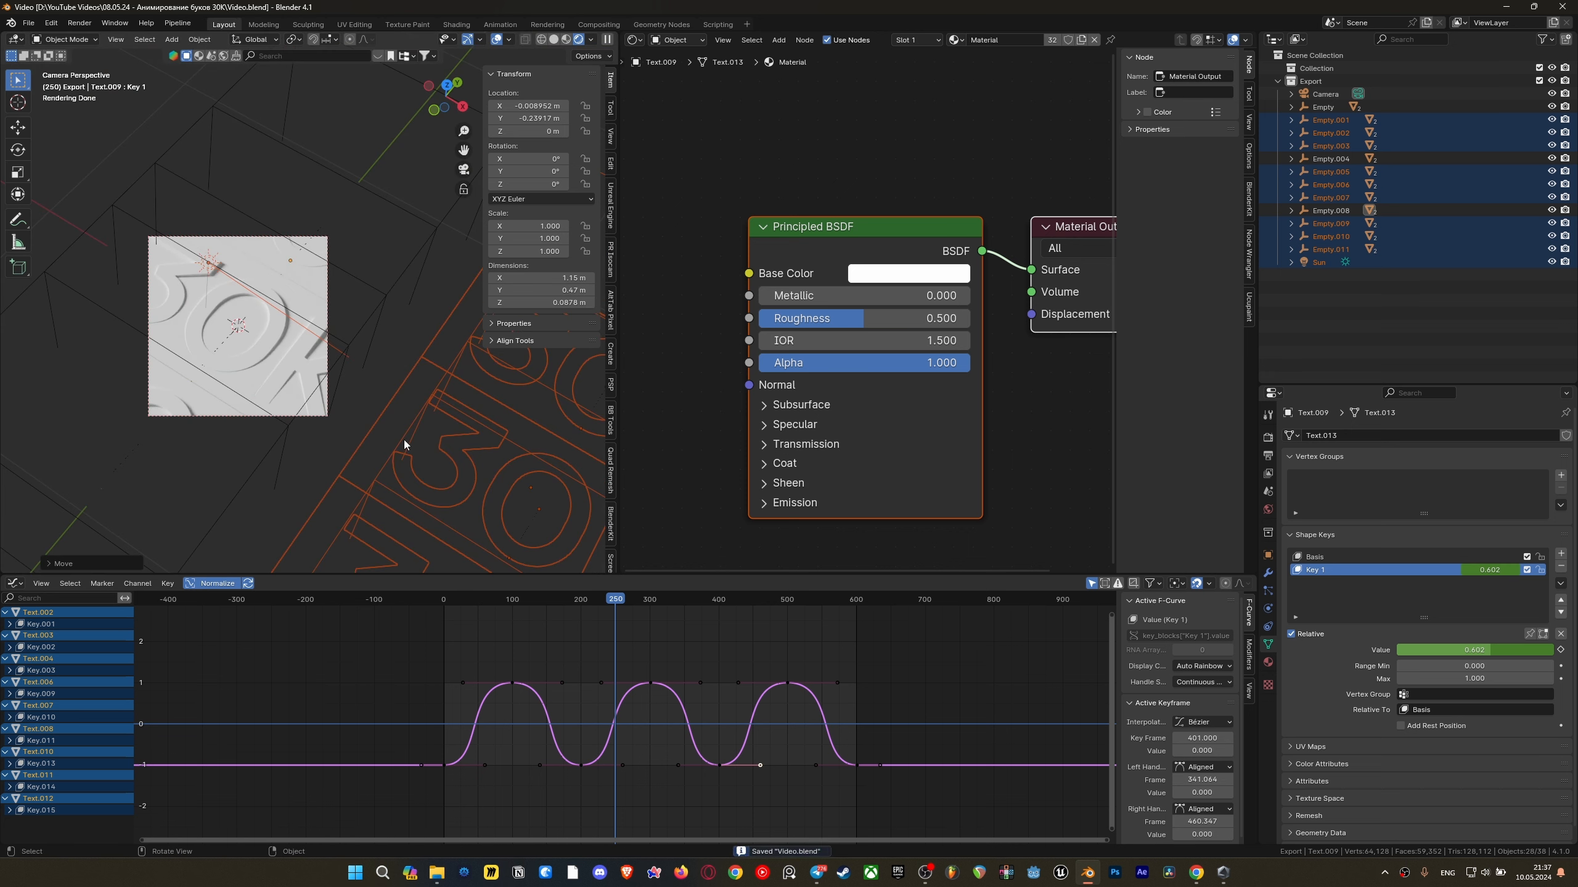
middle_click_drag(392, 404, 354, 334, "shift")
scroll(274, 285, "up", 3)
left_click(332, 222)
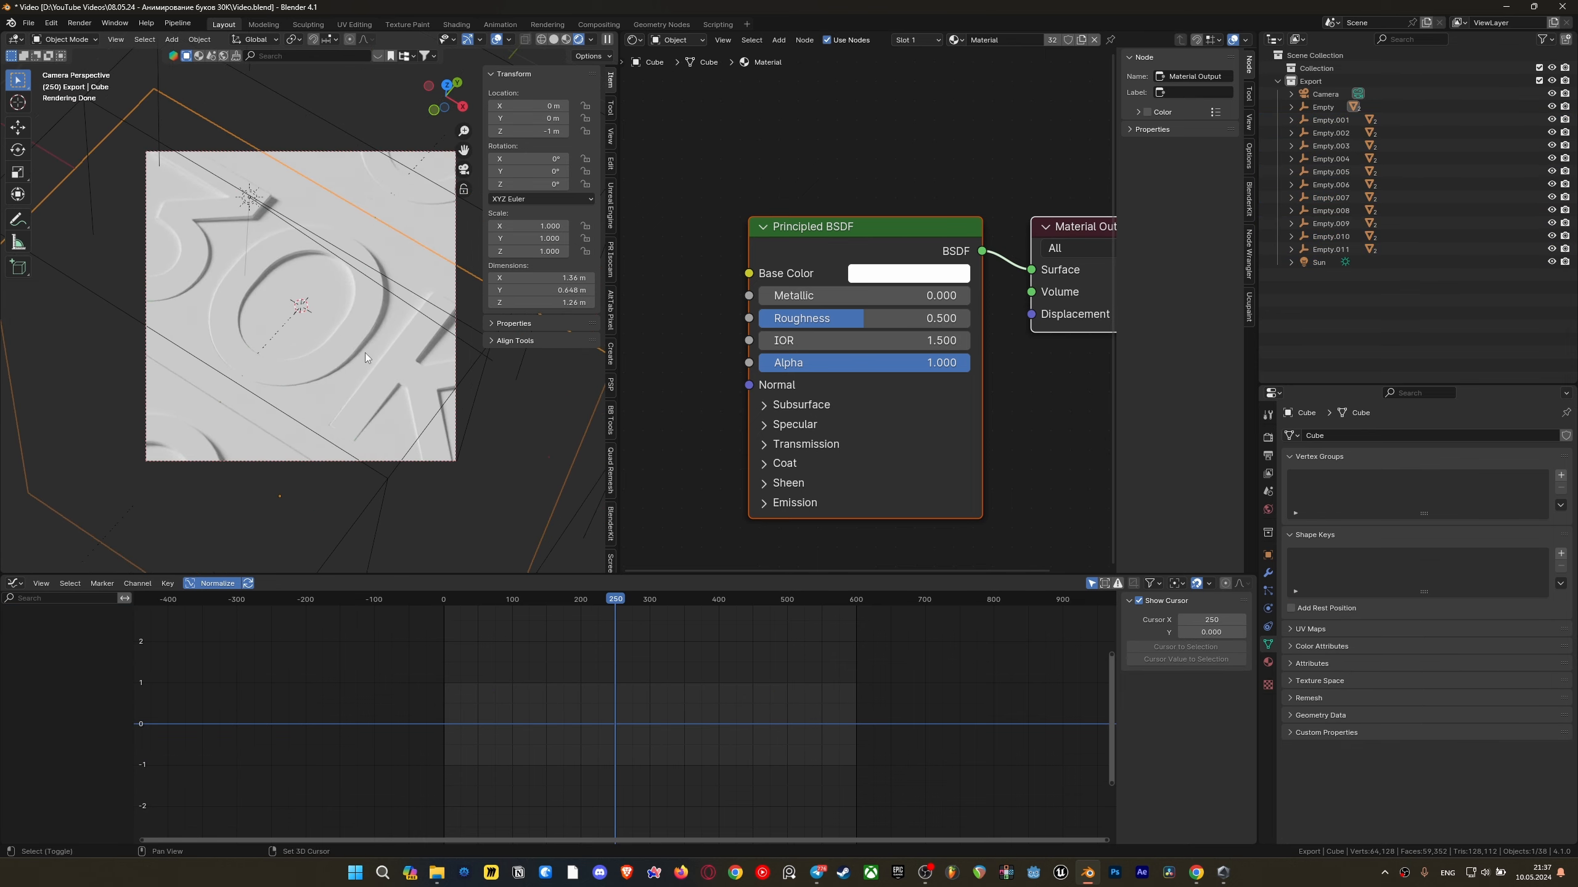
Enter Edit Mode on a 30K block's base mesh and select the flat face inside its O
middle_click_drag(365, 353, 287, 382)
left_click(266, 301)
scroll(272, 295, "up", 2)
left_click(266, 288)
key("Tab")
left_click(294, 325)
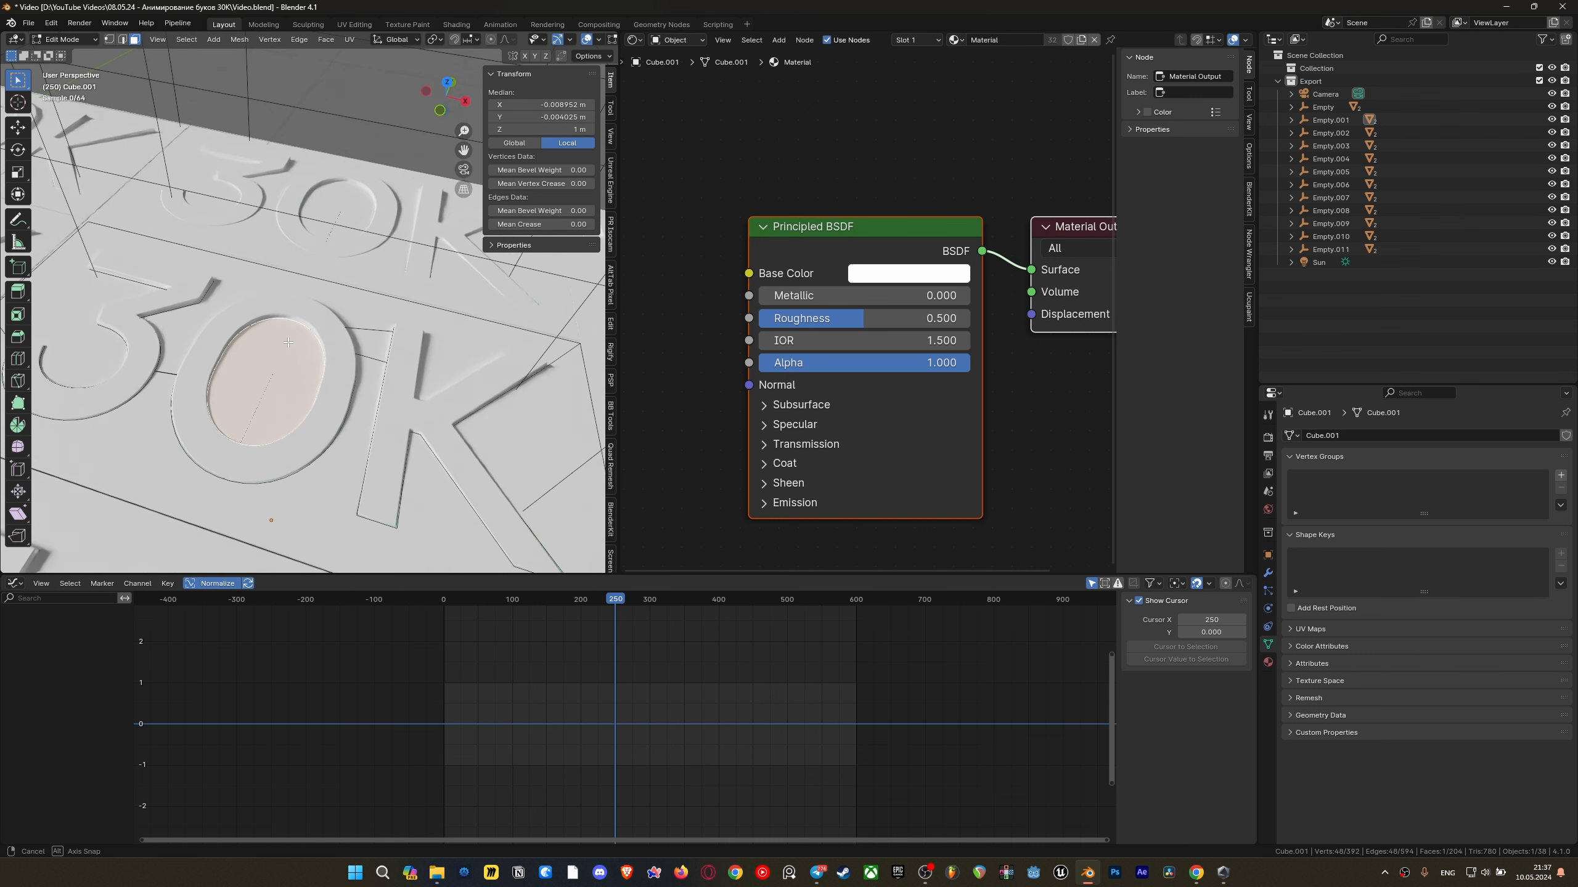
Snap the 3D cursor to the selected O face, set the base mesh's origin to the 3D cursor and save the file
key("shift+s")
left_click(303, 442)
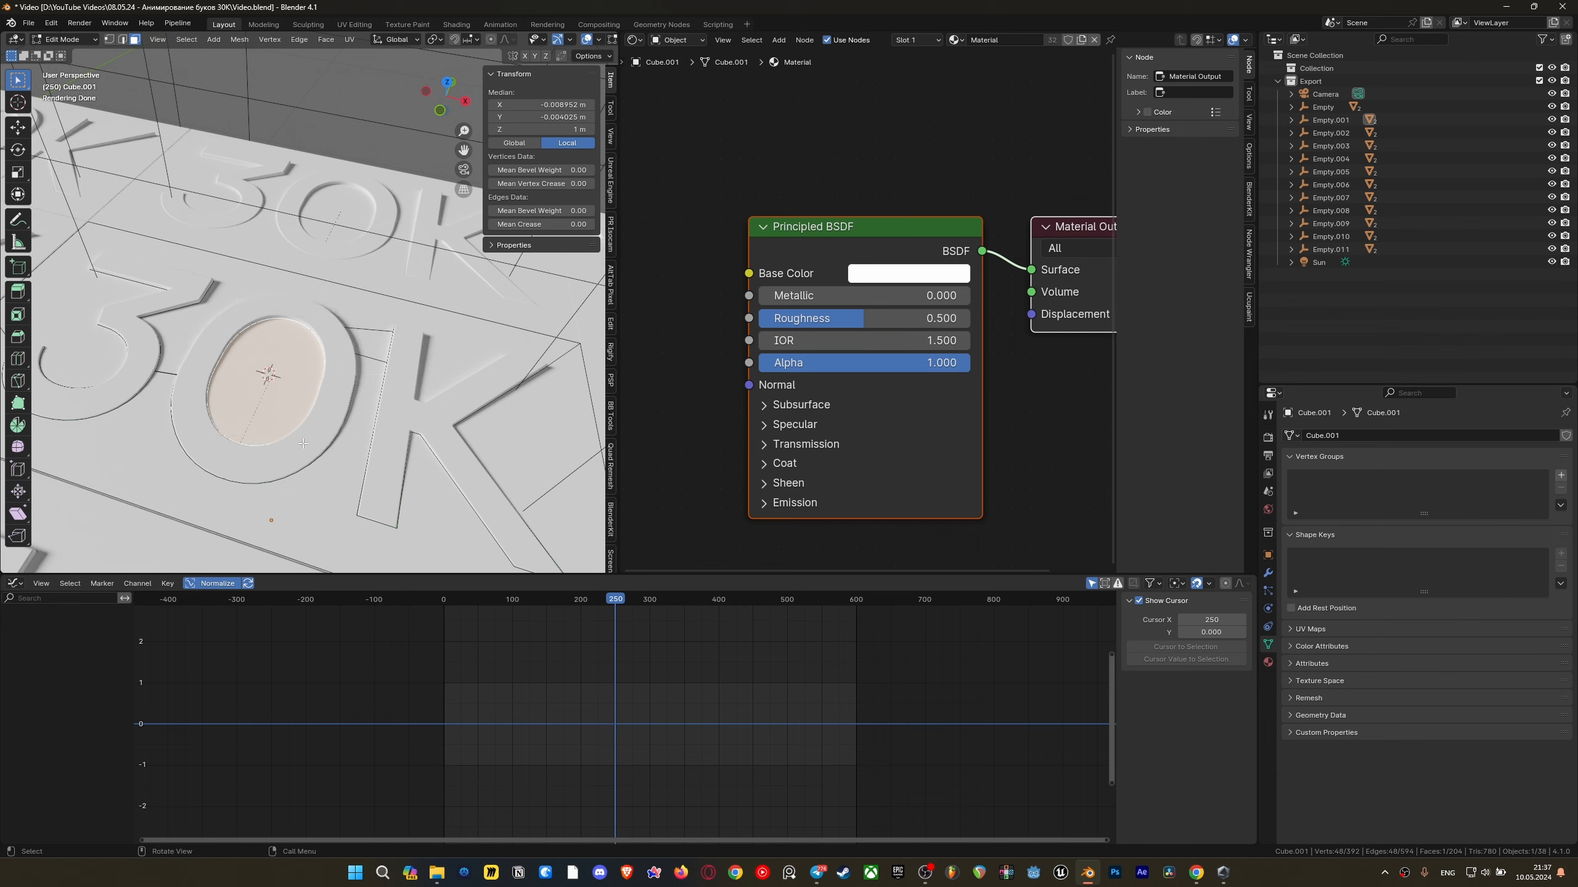
mouse_move(287, 391)
middle_mouse_down()
mouse_move(300, 436)
mouse_move(253, 323)
mouse_move(283, 421)
middle_mouse_up()
key("Tab")
right_click(284, 421)
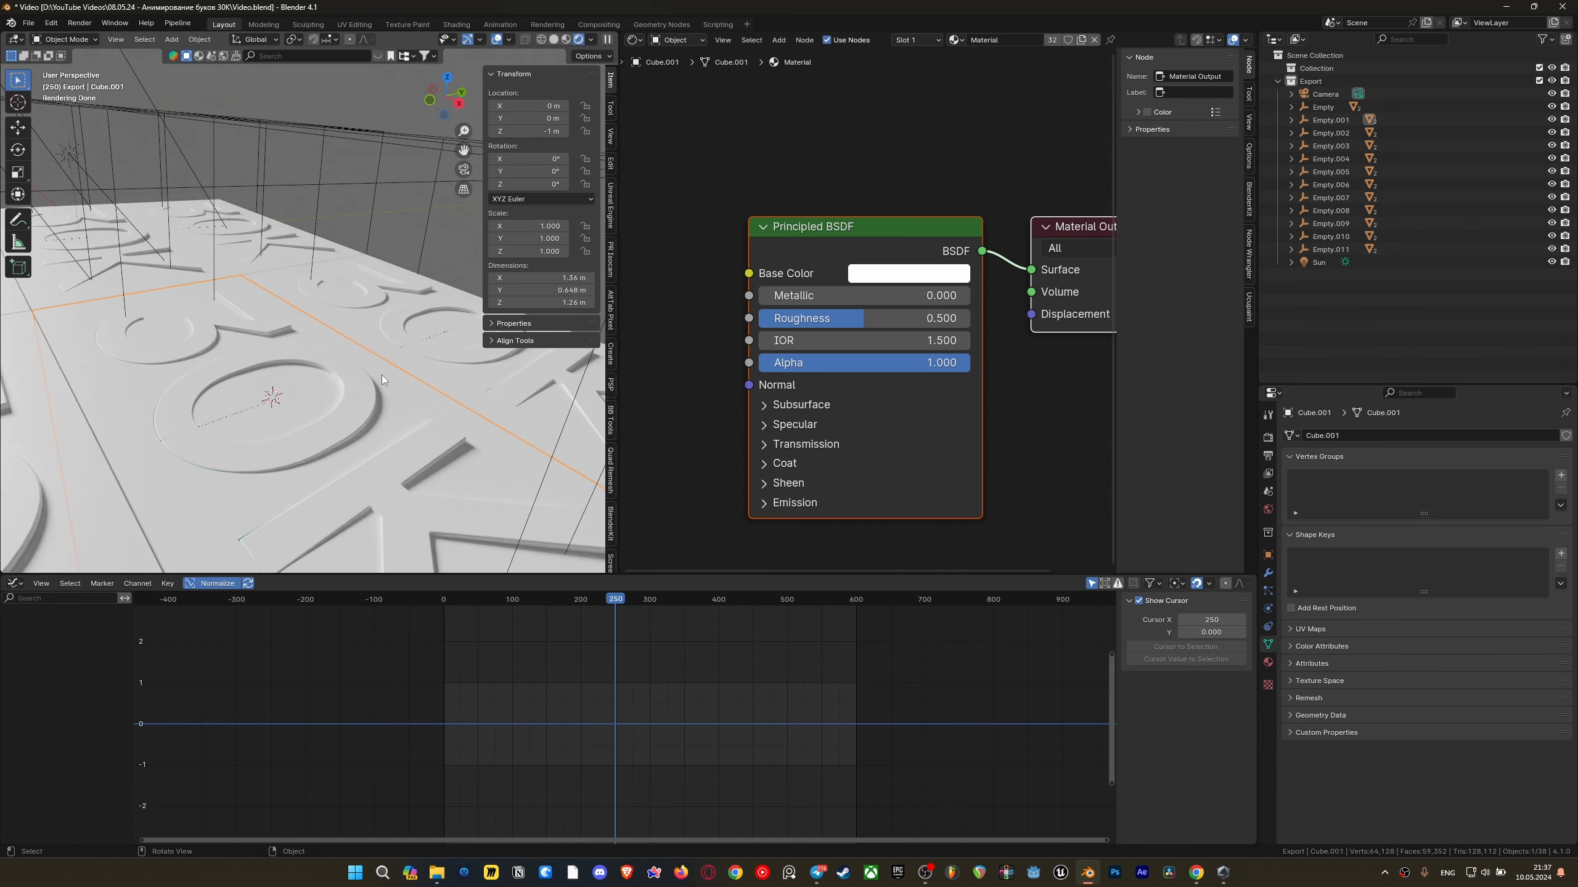
right_click(271, 402)
mouse_move(254, 456)
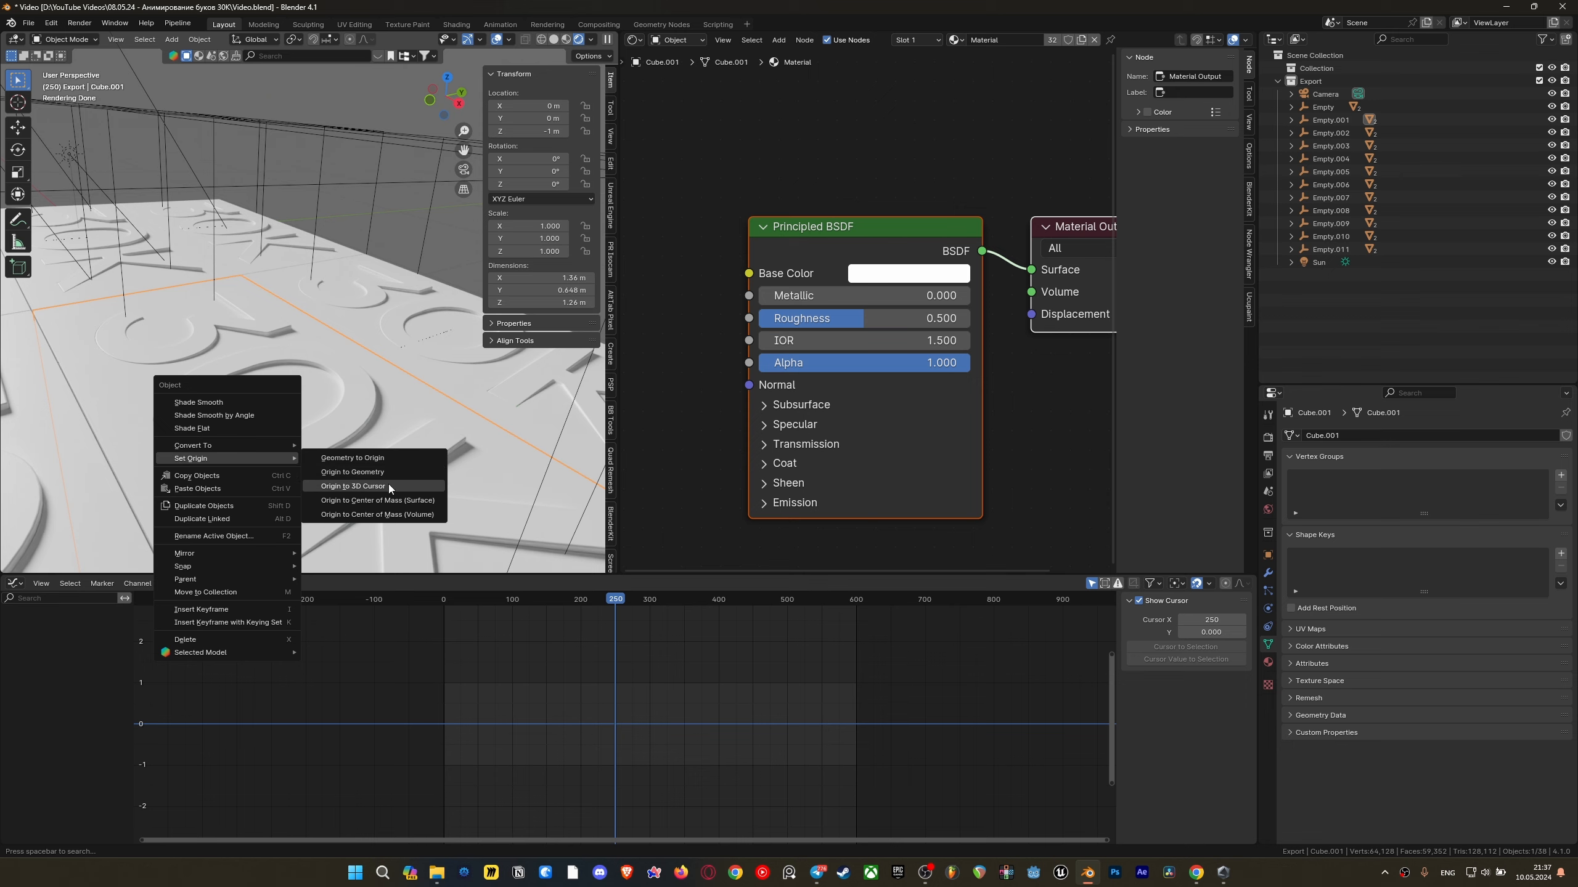
left_click(388, 484)
mouse_move(415, 404)
middle_mouse_down()
mouse_move(383, 435)
mouse_move(342, 387)
mouse_move(343, 353)
mouse_move(408, 402)
middle_mouse_up()
scroll(342, 353, "down", 3)
key("ctrl+s")
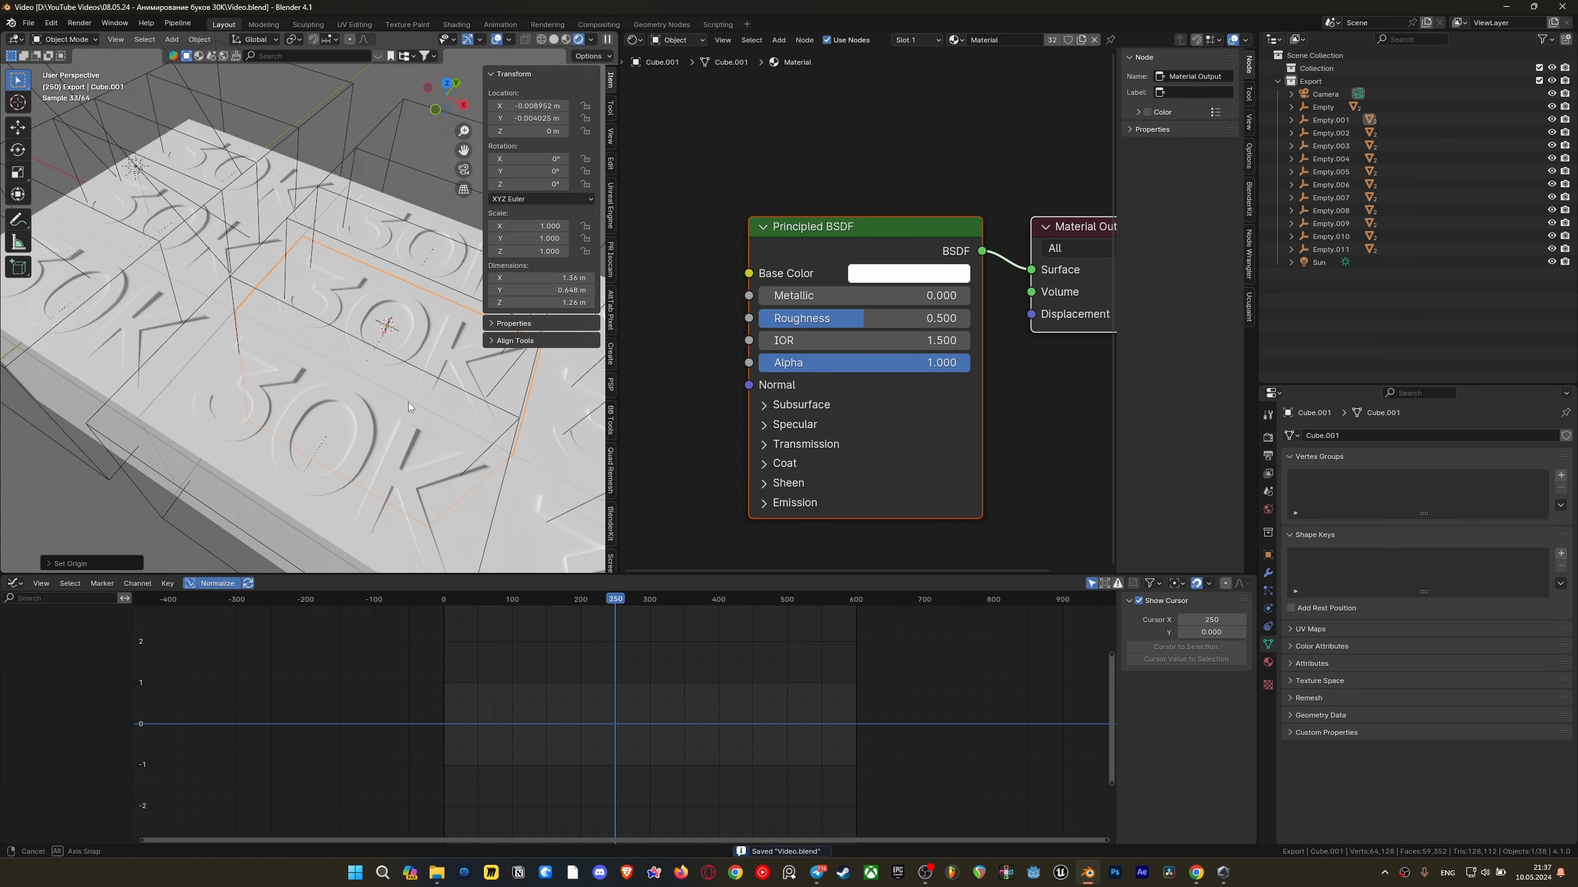
middle_click_drag(167, 195, 259, 279)
key("shift+a")
mouse_move(254, 275)
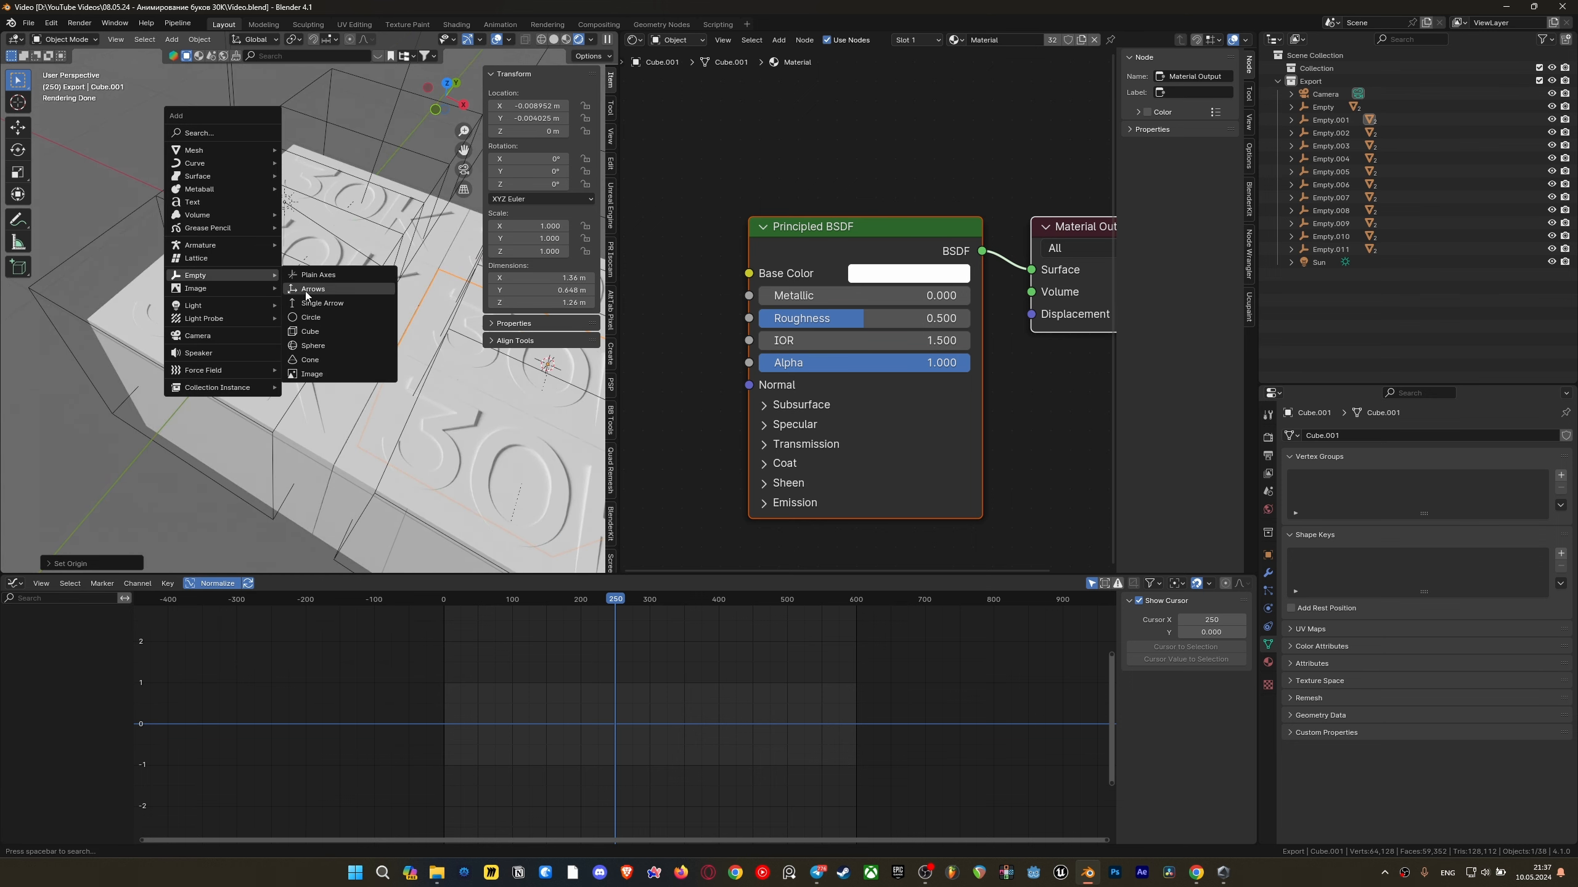
left_click(336, 344)
key("ctrl+z")
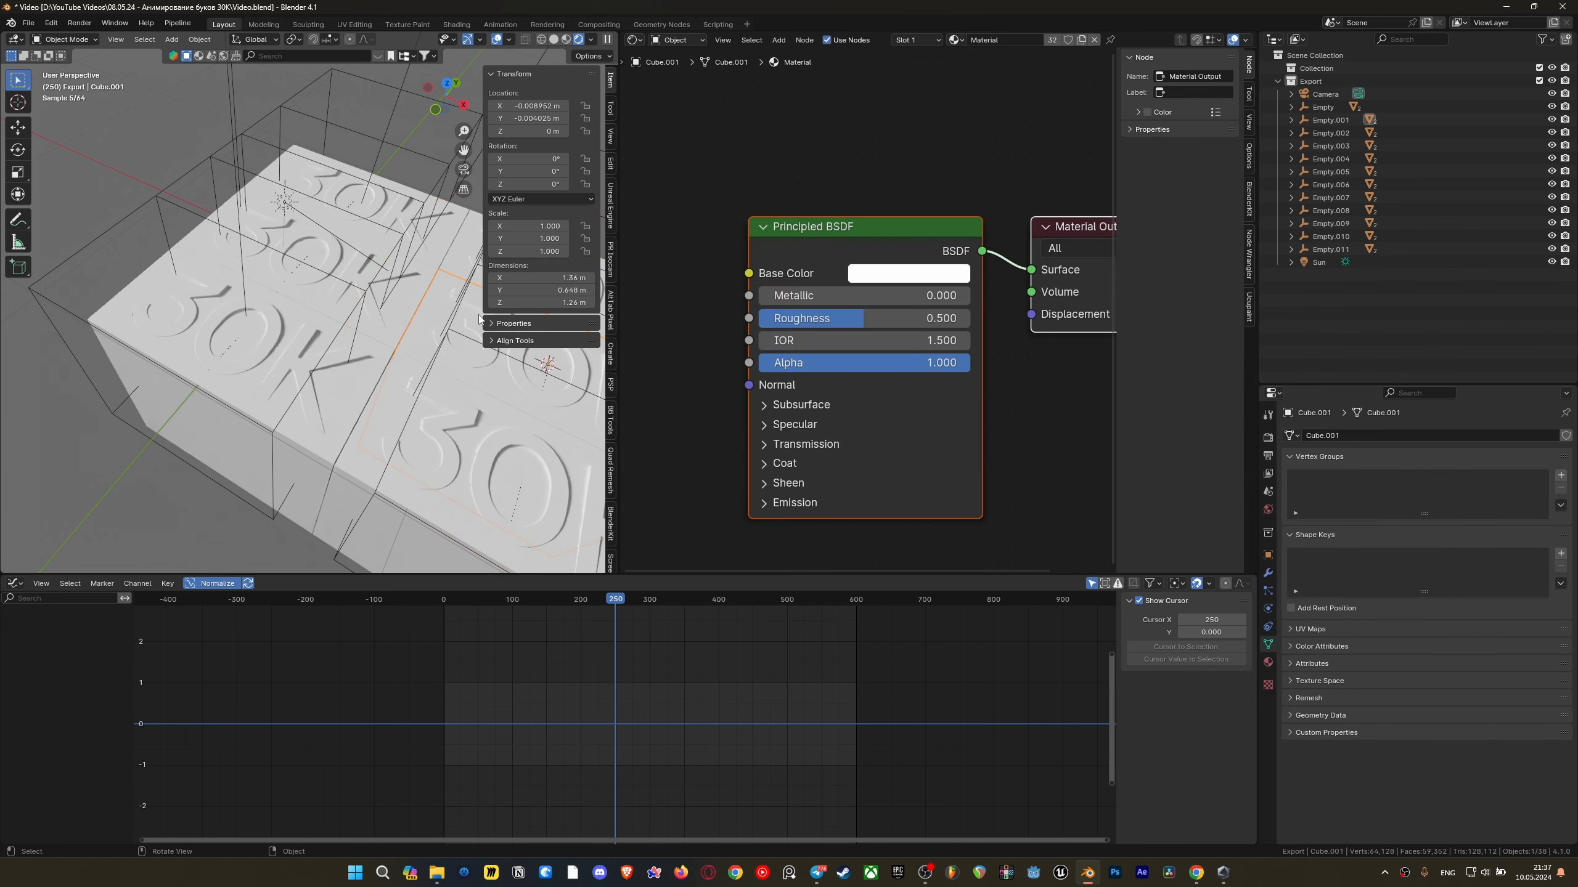
Return the 3D cursor to the world origin and save the file
middle_click_drag(405, 338, 266, 325, "shift")
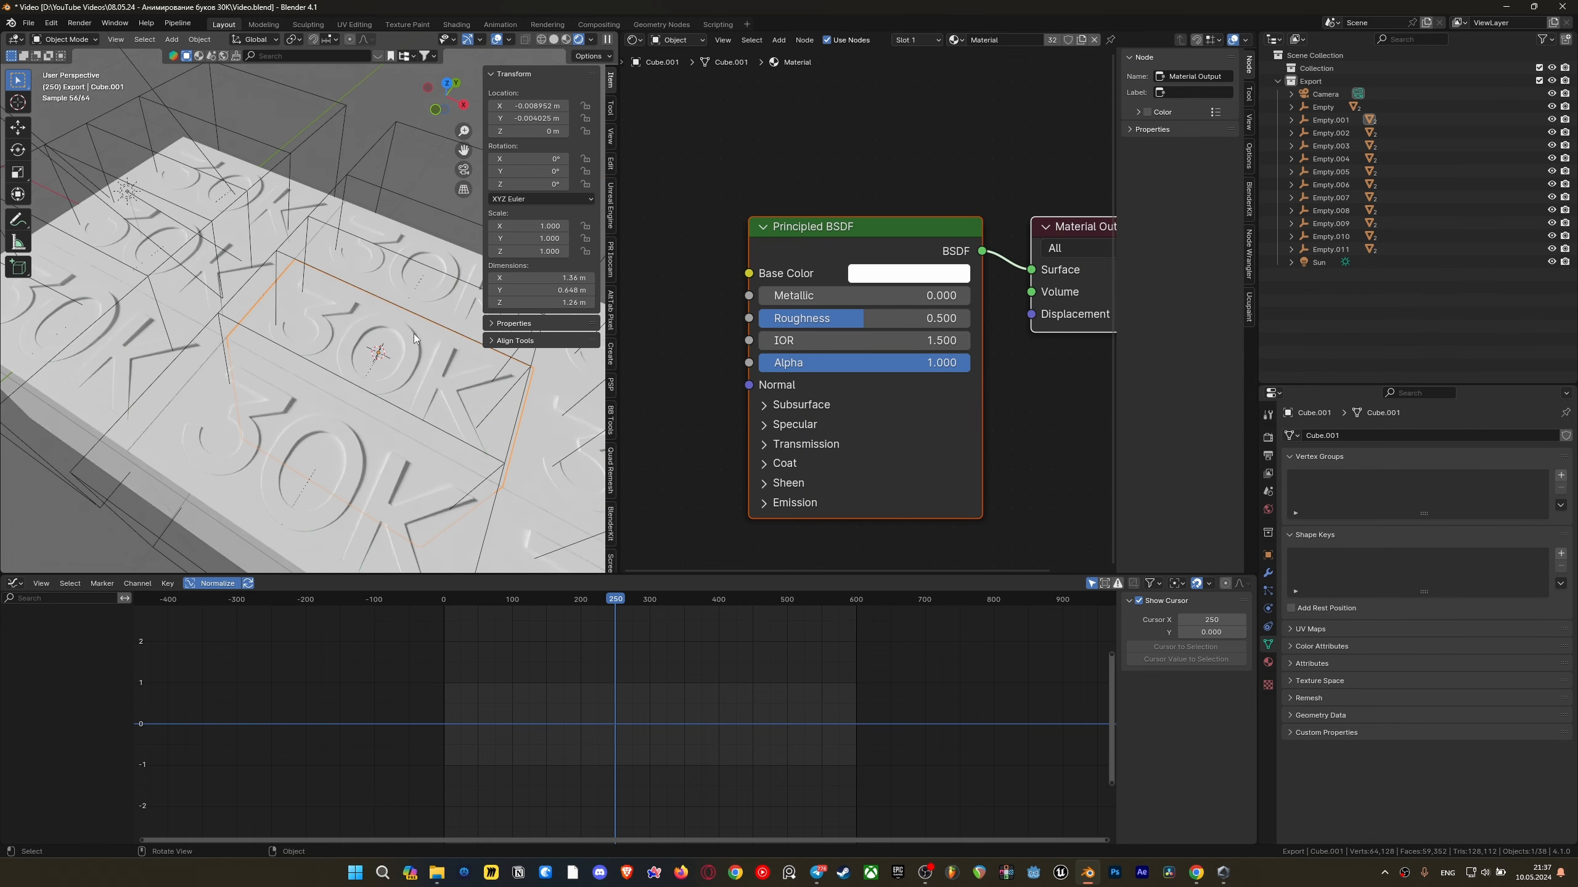
key("shift+s")
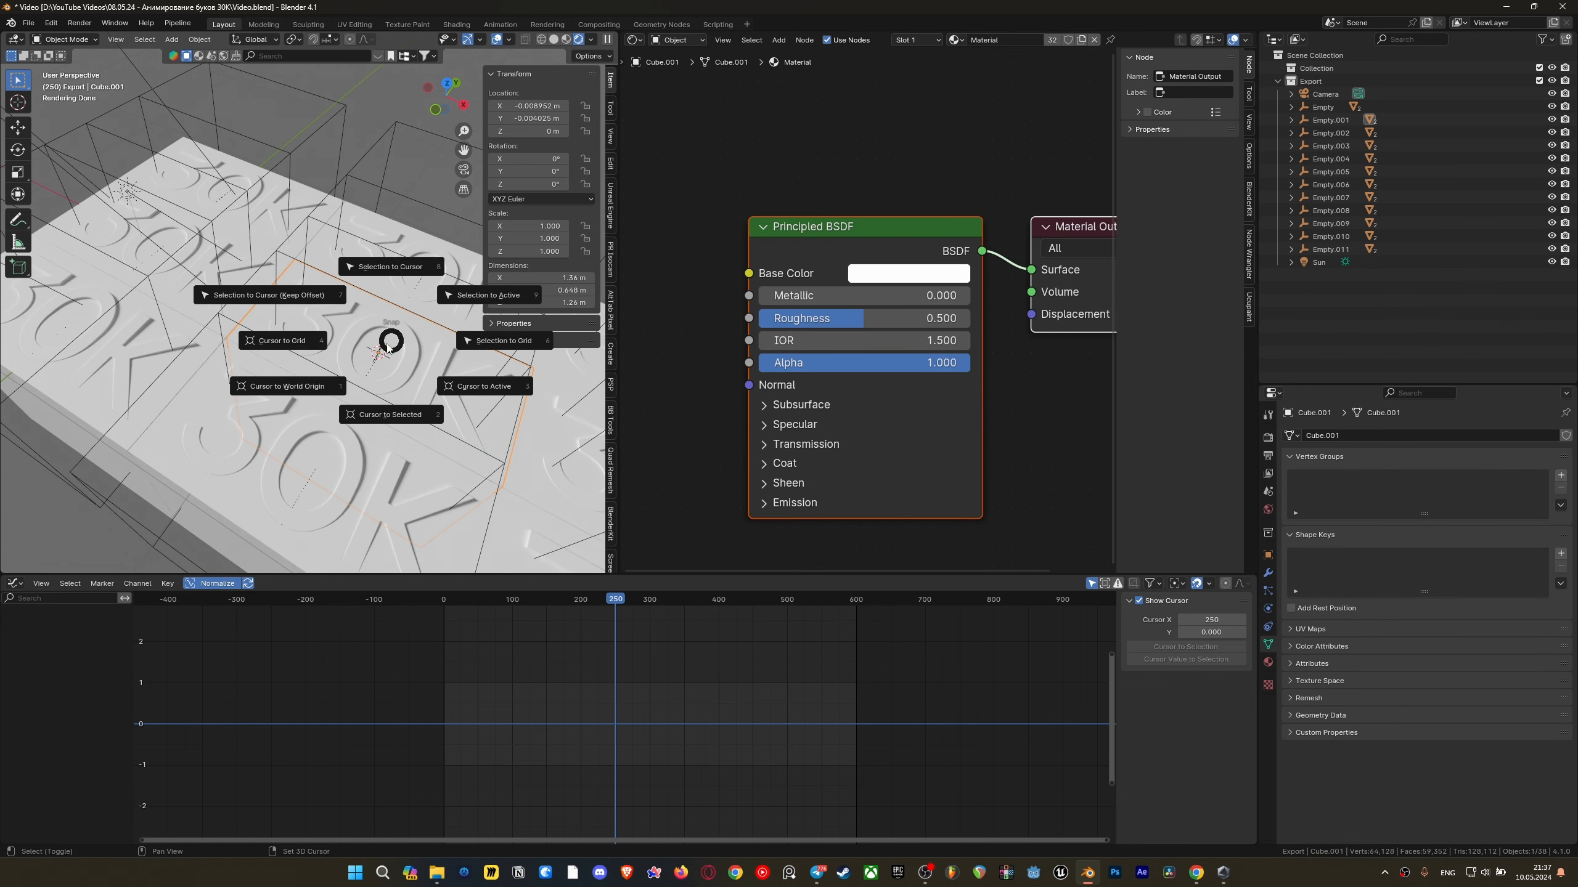
left_click(275, 393)
middle_click_drag(216, 304, 253, 331, "shift")
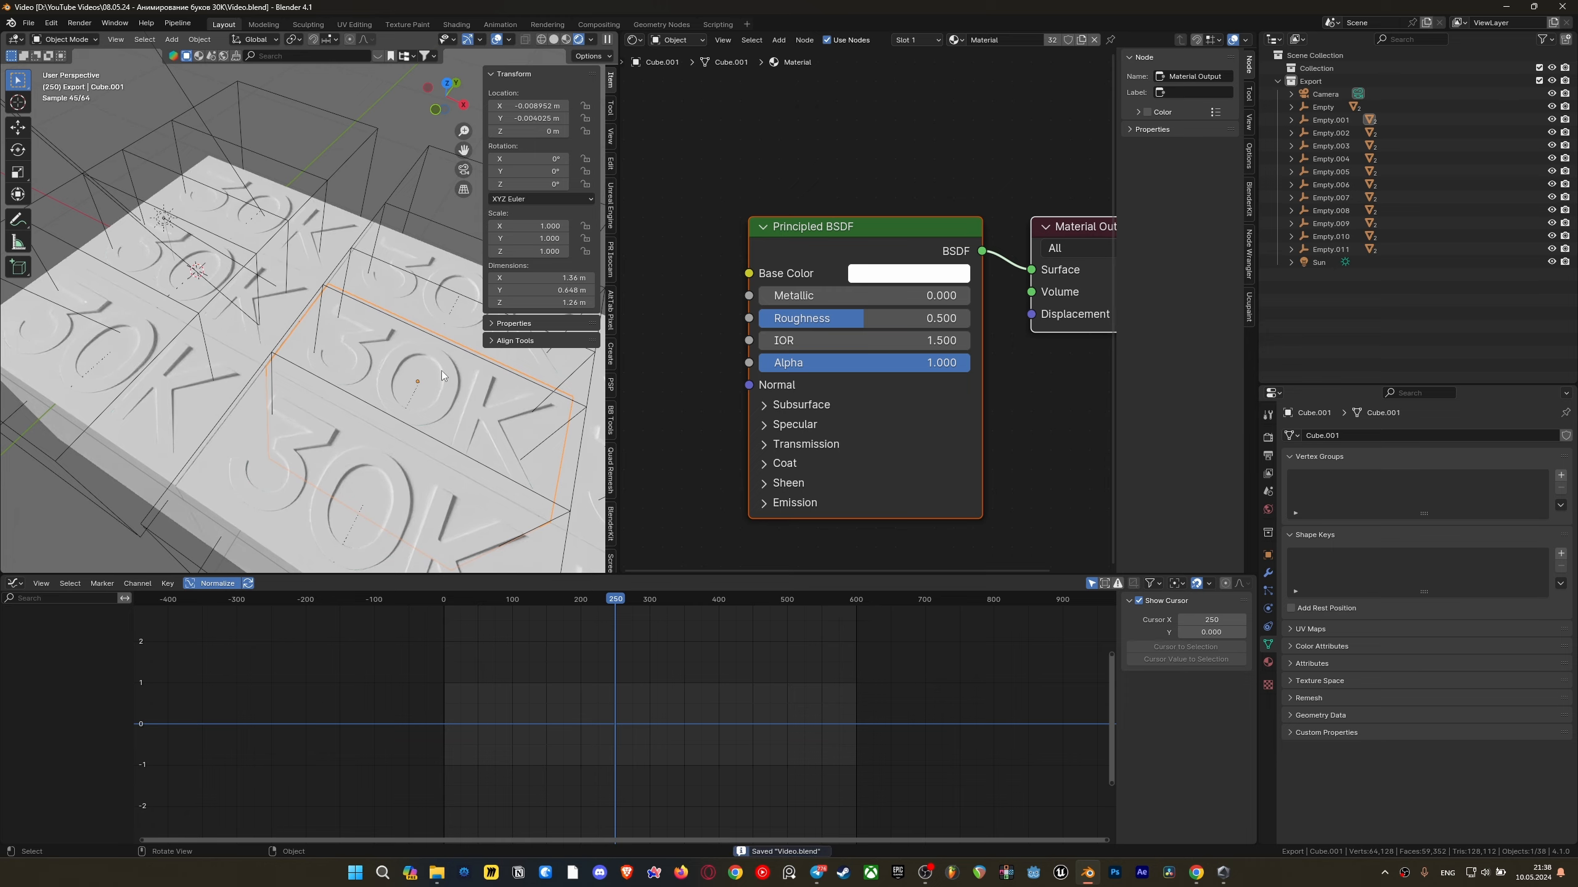
Compare the new origin on the second-column block with the 3D cursor's position on the first-column block
middle_click_drag(441, 370, 305, 331)
scroll(354, 337, "up", 3)
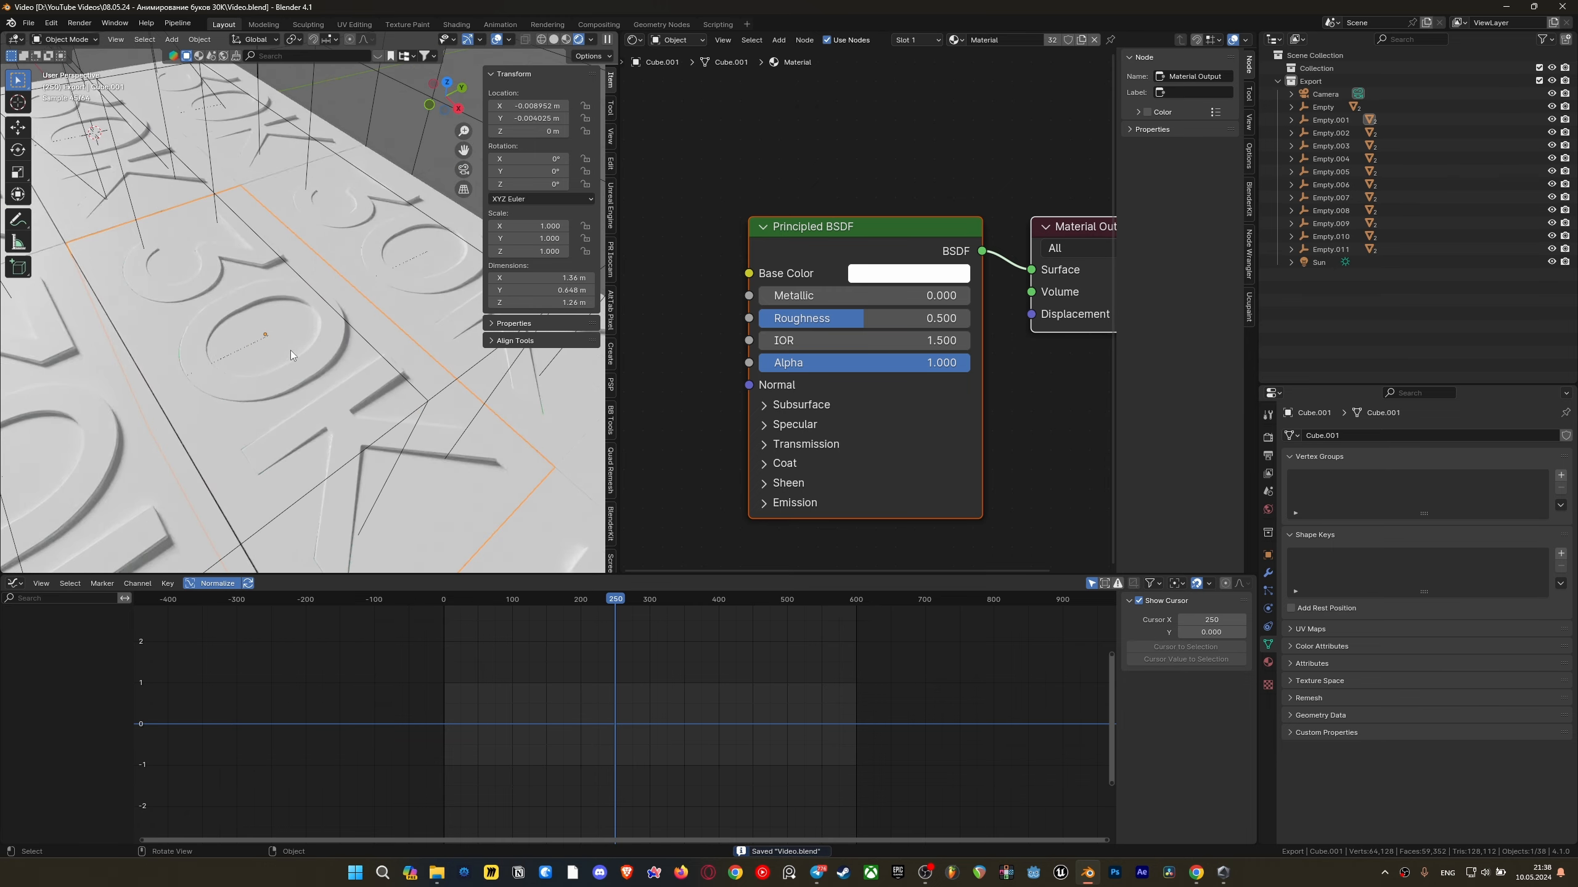
scroll(266, 318, "down", 3)
middle_click_drag(200, 315, 274, 277)
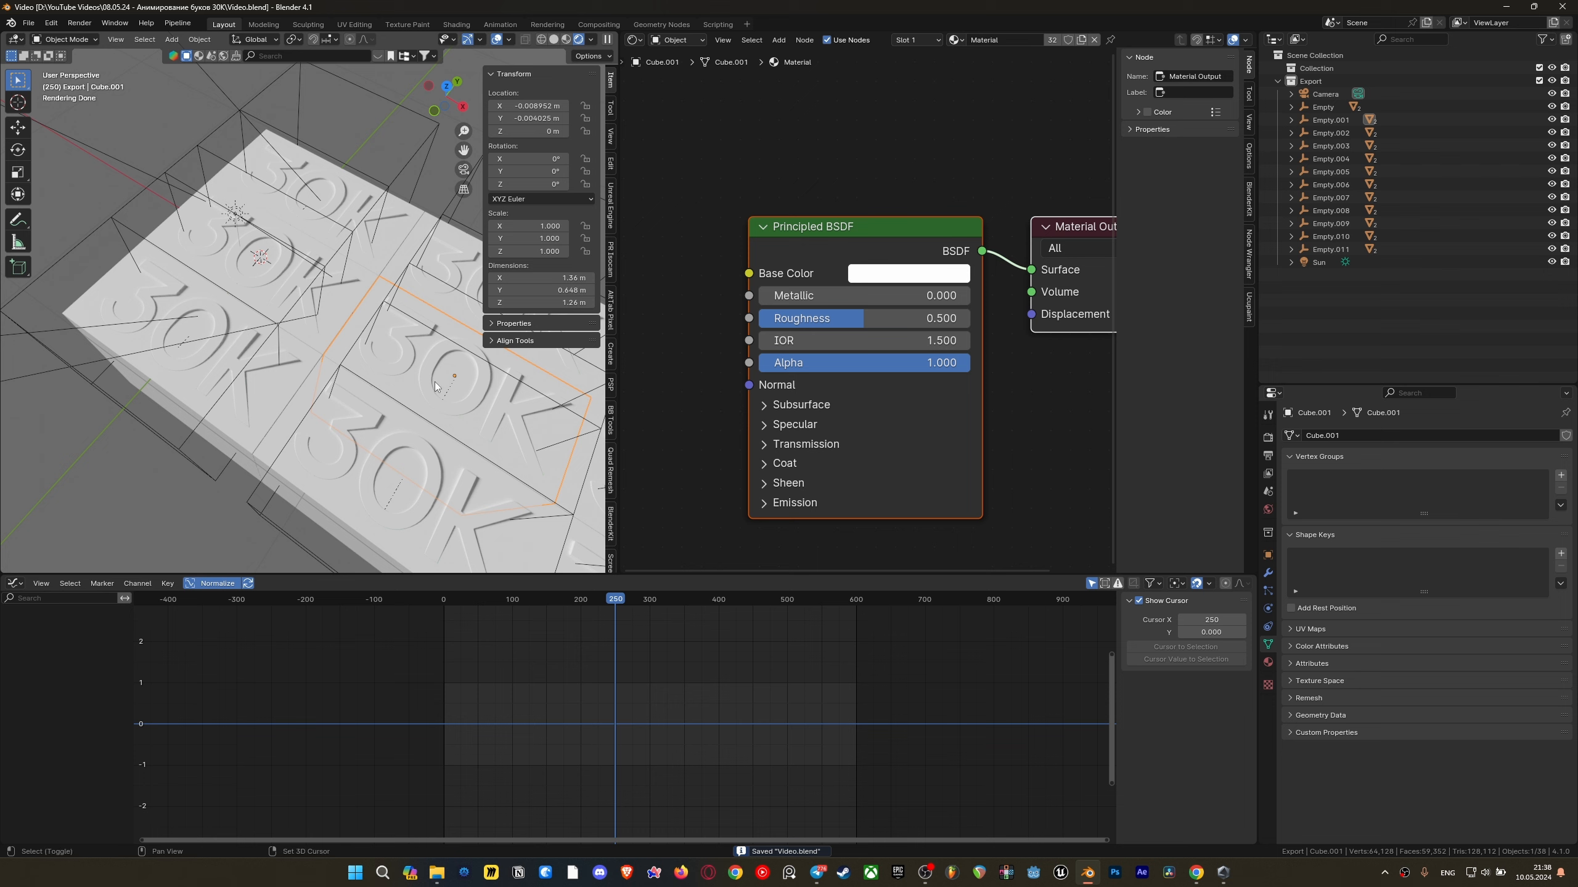
scroll(350, 360, "up", 1)
middle_click_drag(248, 233, 305, 276, "shift")
scroll(306, 276, "up", 2)
scroll(309, 284, "down", 4)
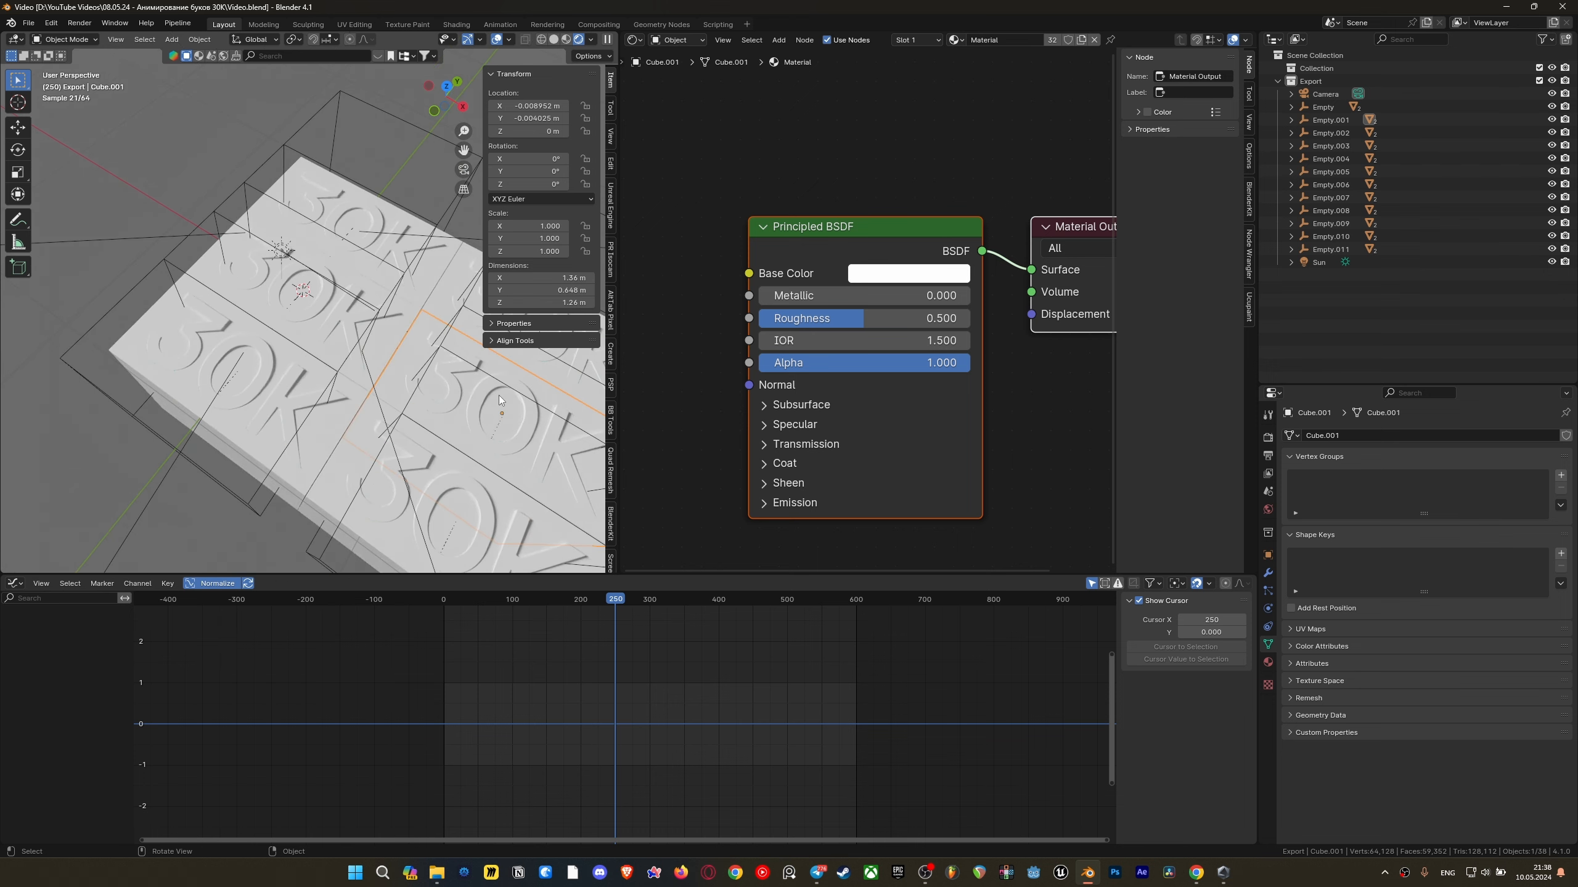
Add a sphere empty at the 3D cursor and scale it down to 0.309
scroll(275, 273, "up", 4)
key("KP_0")
scroll(219, 328, "up", 2)
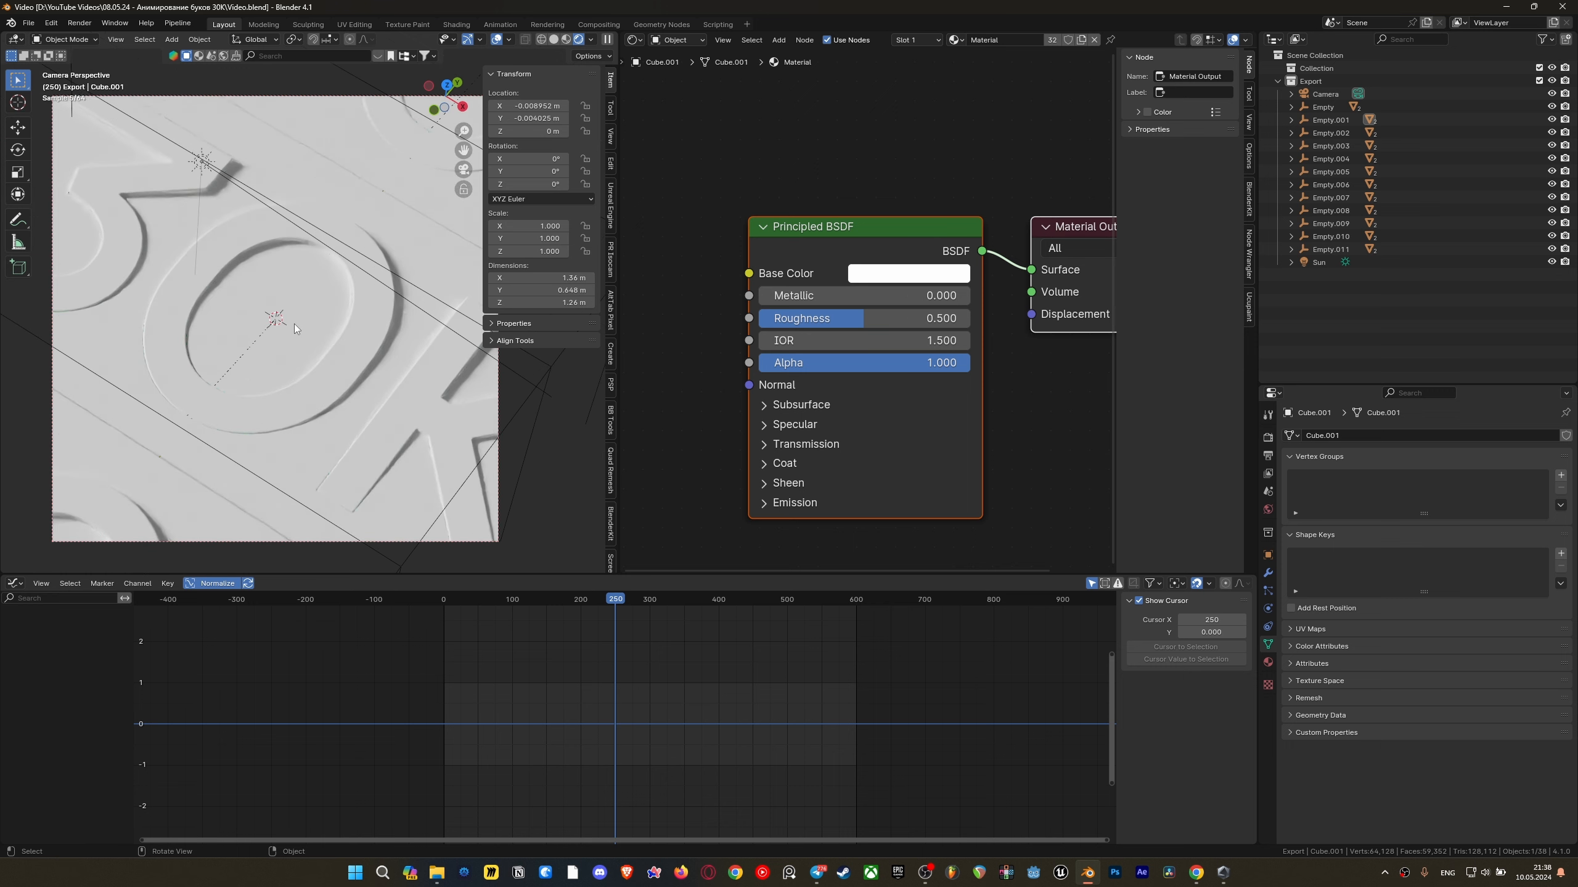
key("shift+a")
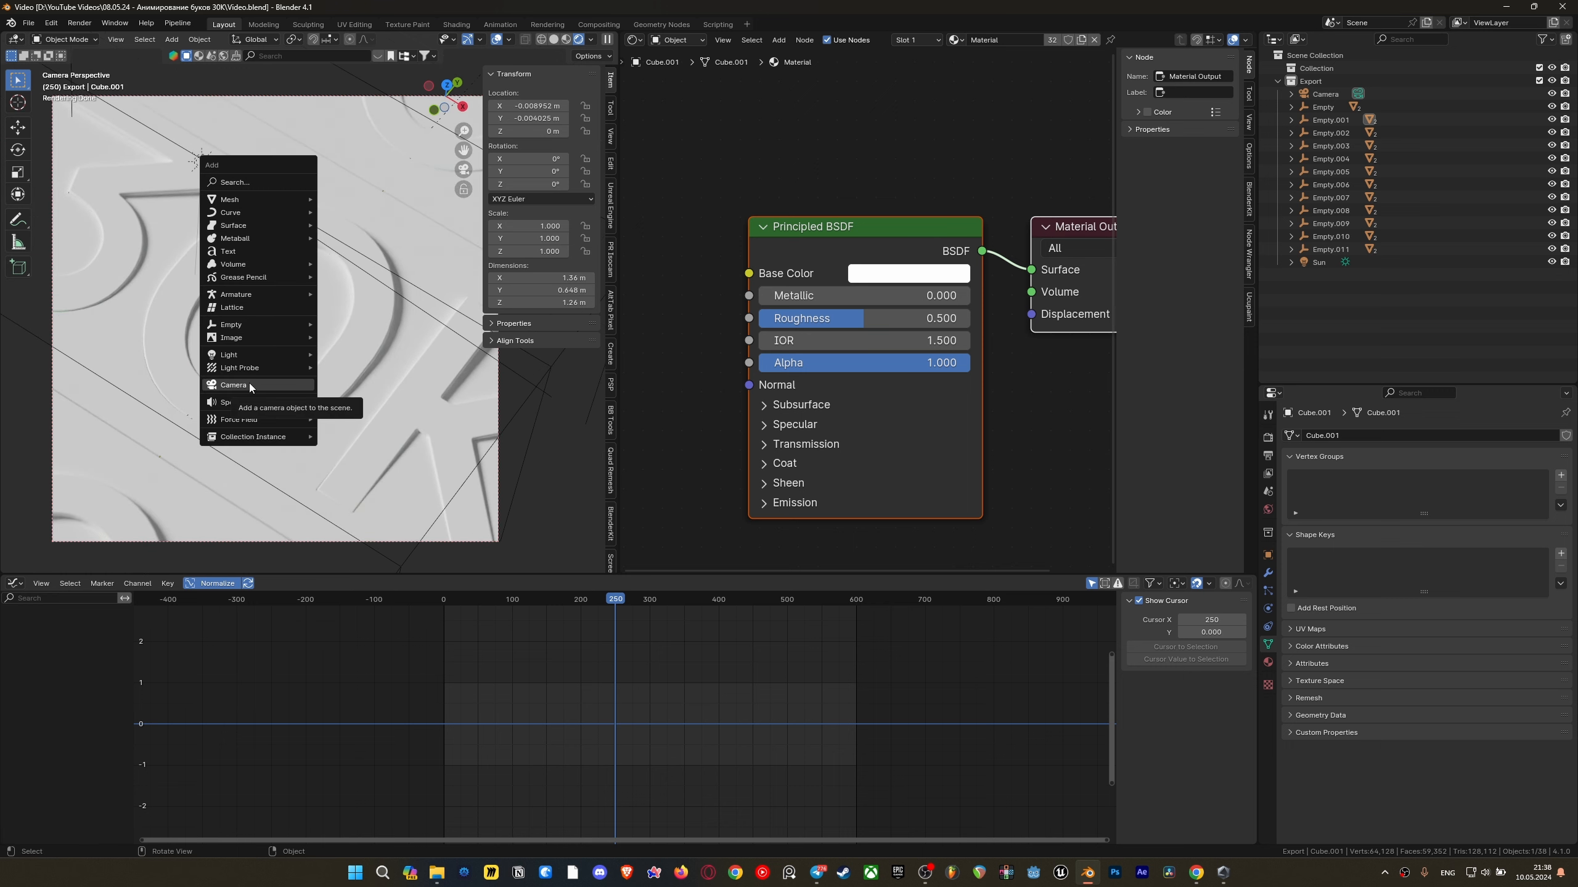
mouse_move(254, 326)
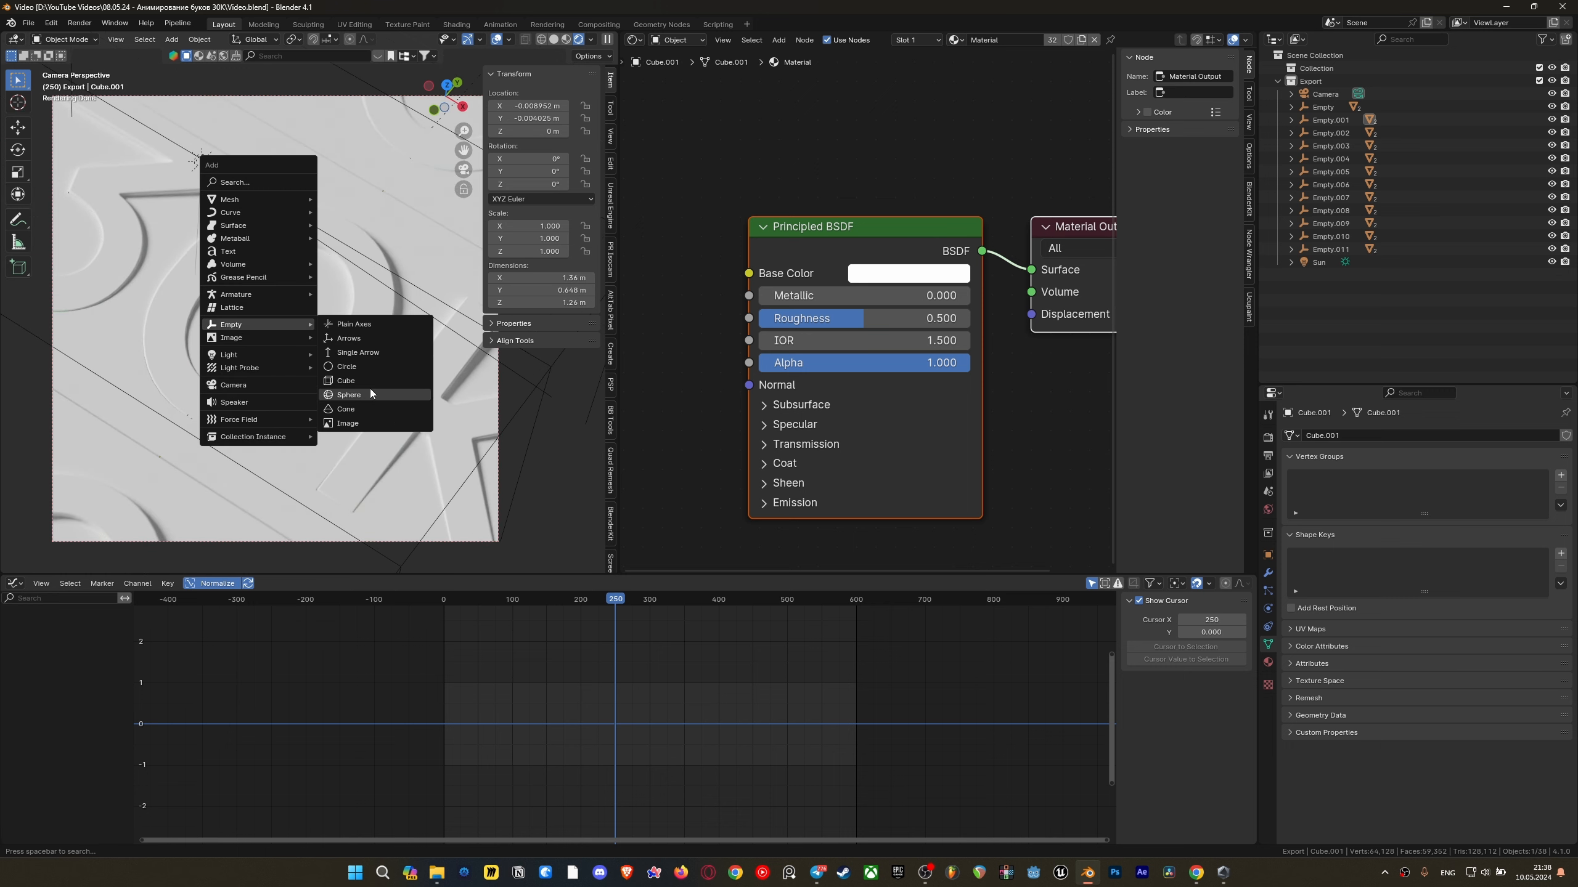
left_click(367, 395)
scroll(358, 329, "down", 5)
key("s")
left_click(346, 317)
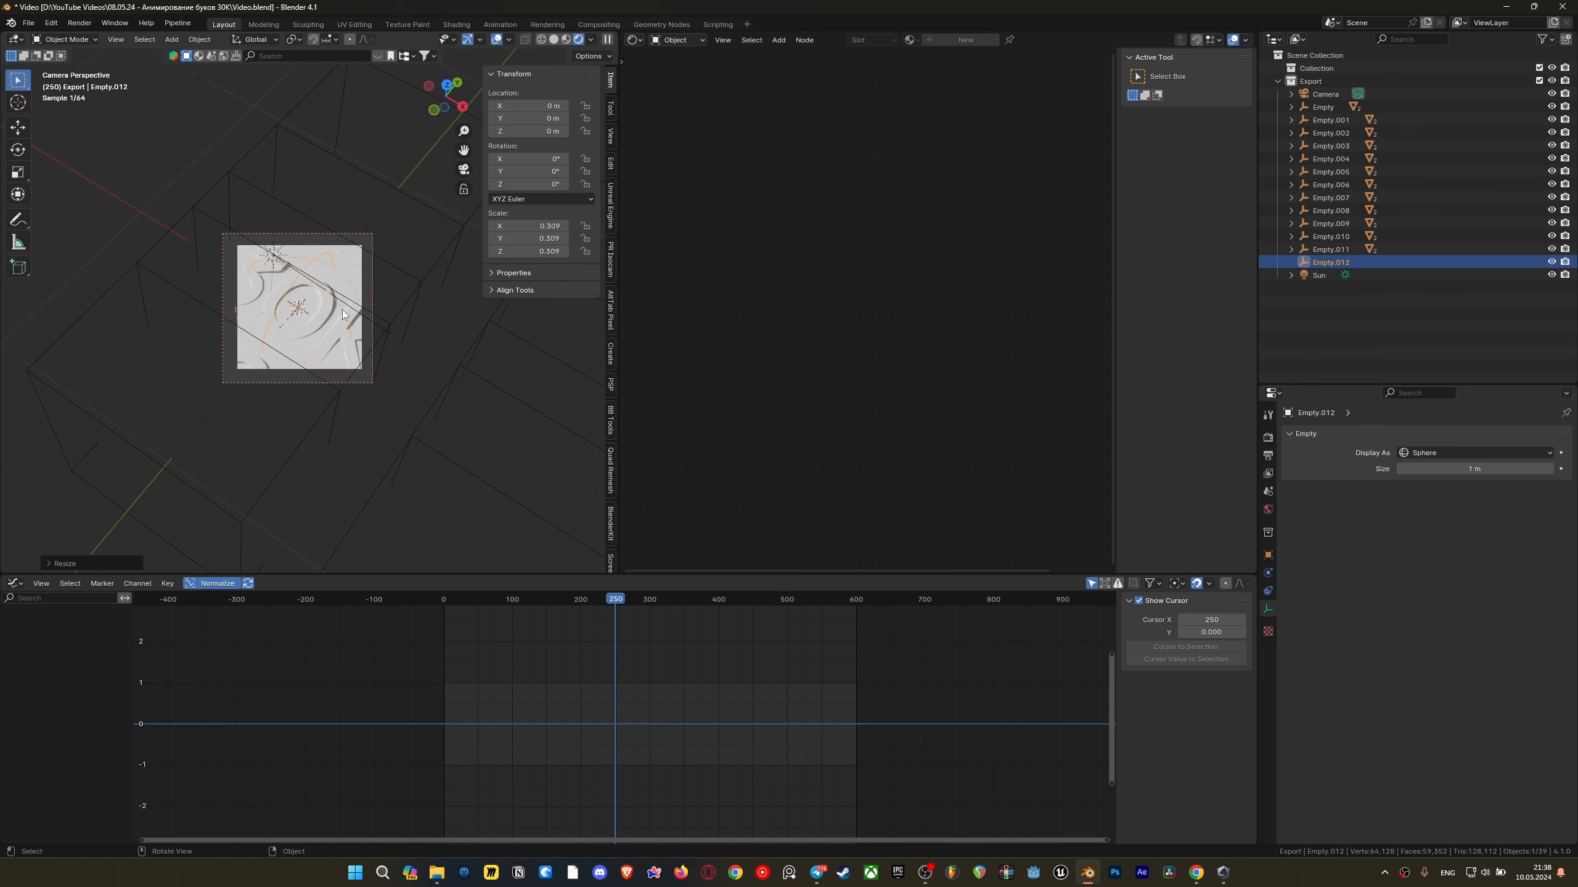
Parent the camera to the sphere empty, return to the camera view and save the file
middle_click_drag(342, 309, 385, 219)
left_click(386, 217)
scroll(323, 280, "up", 3)
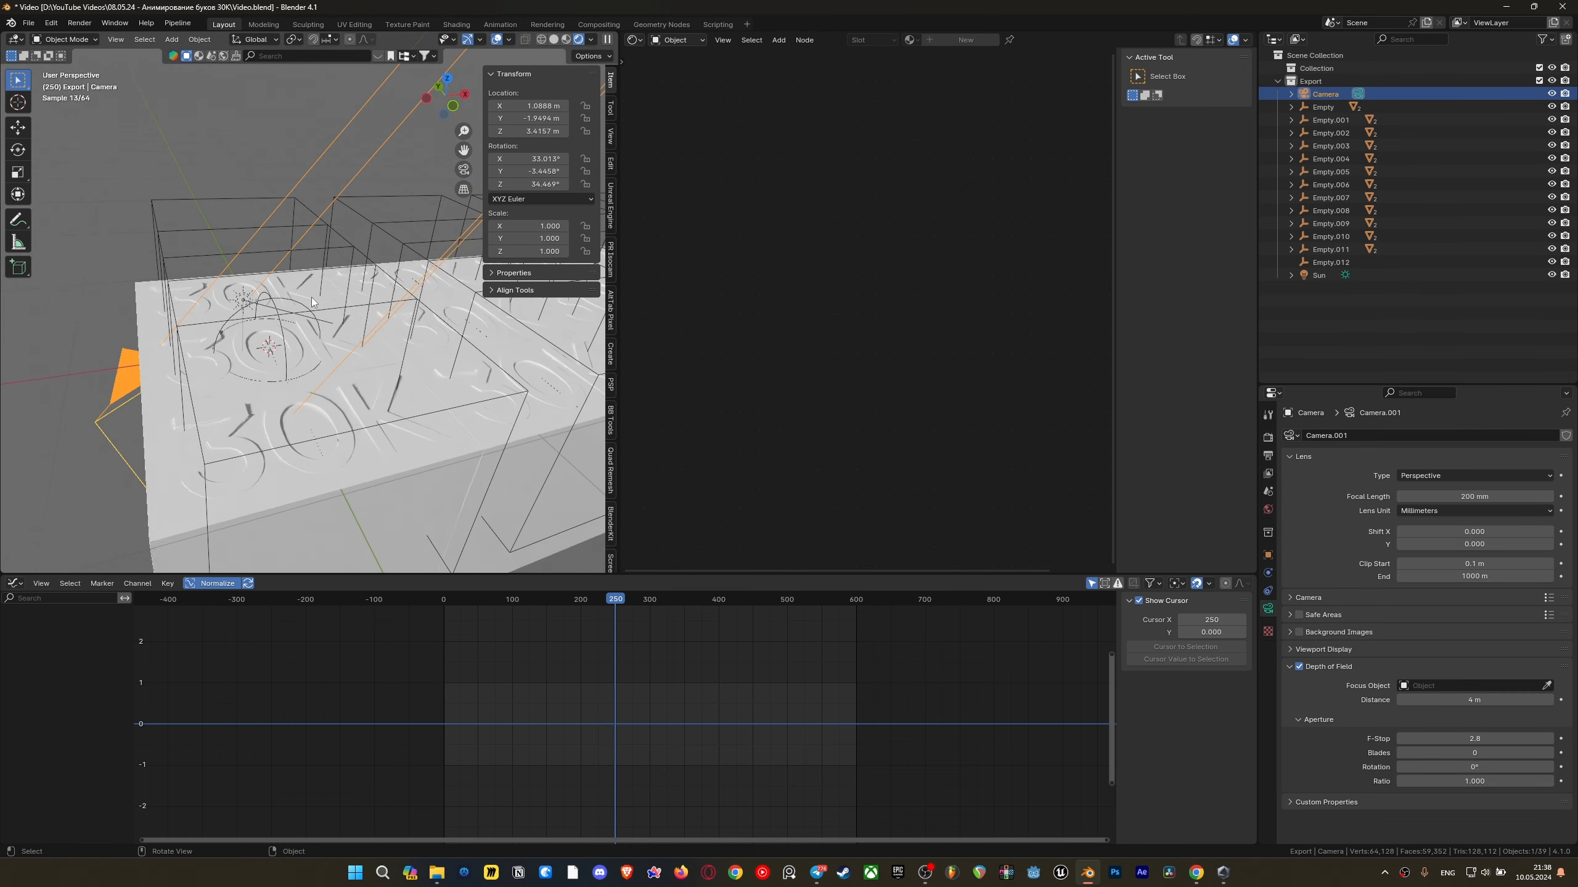
left_click(269, 303, "shift")
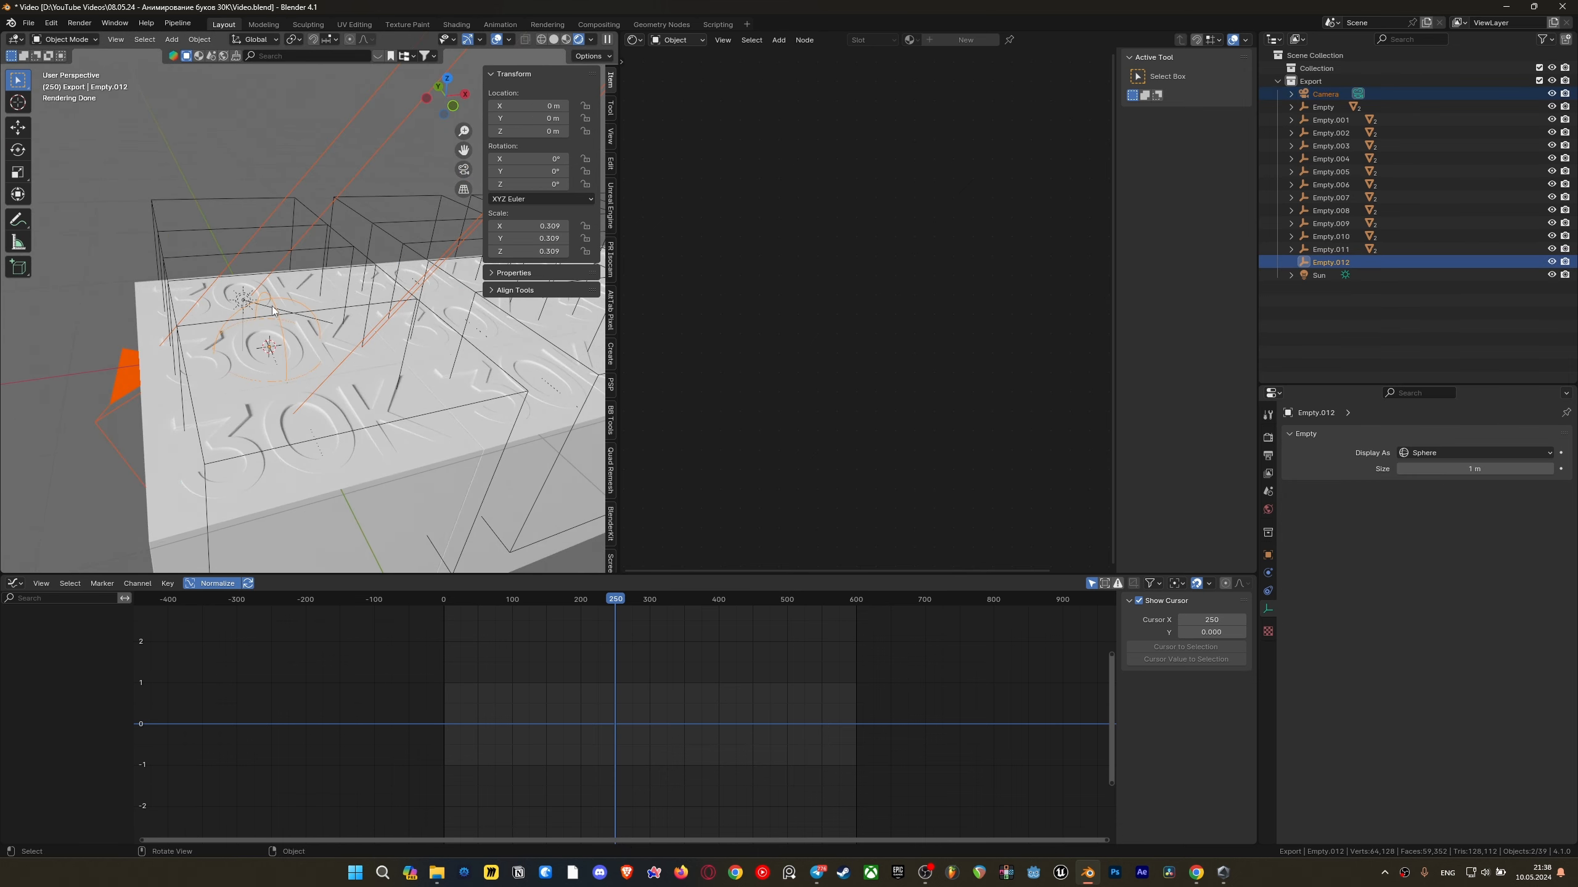
key("ctrl+p")
left_click(271, 306)
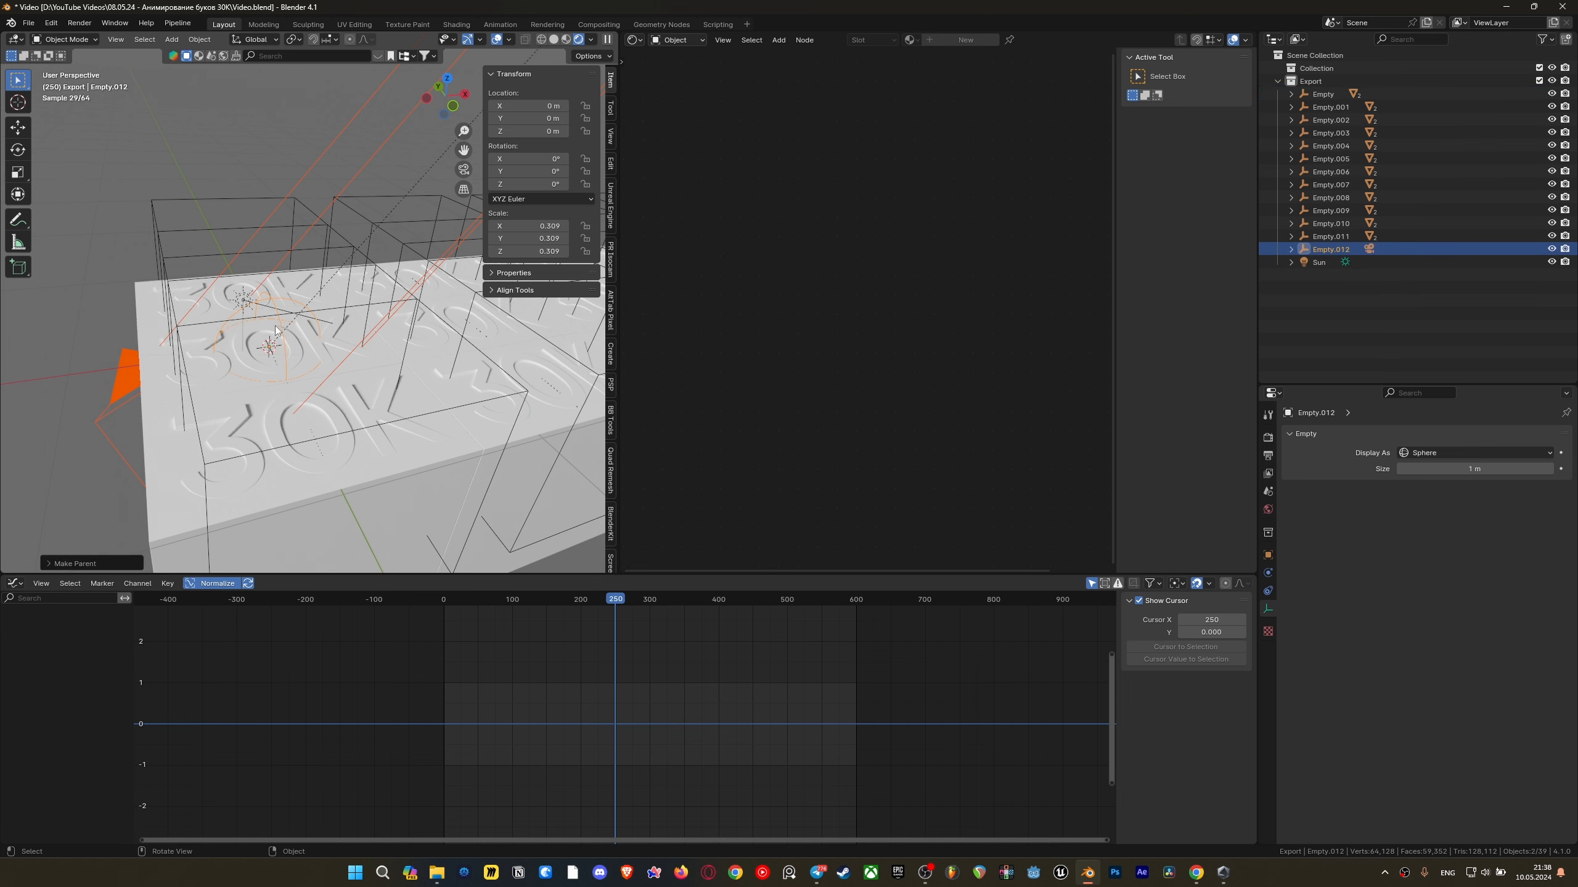
key("KP_0")
key("ctrl+s")
Select the sphere empty and keyframe its location at frame 1 in the Timeline
left_click(295, 380)
left_click(305, 278)
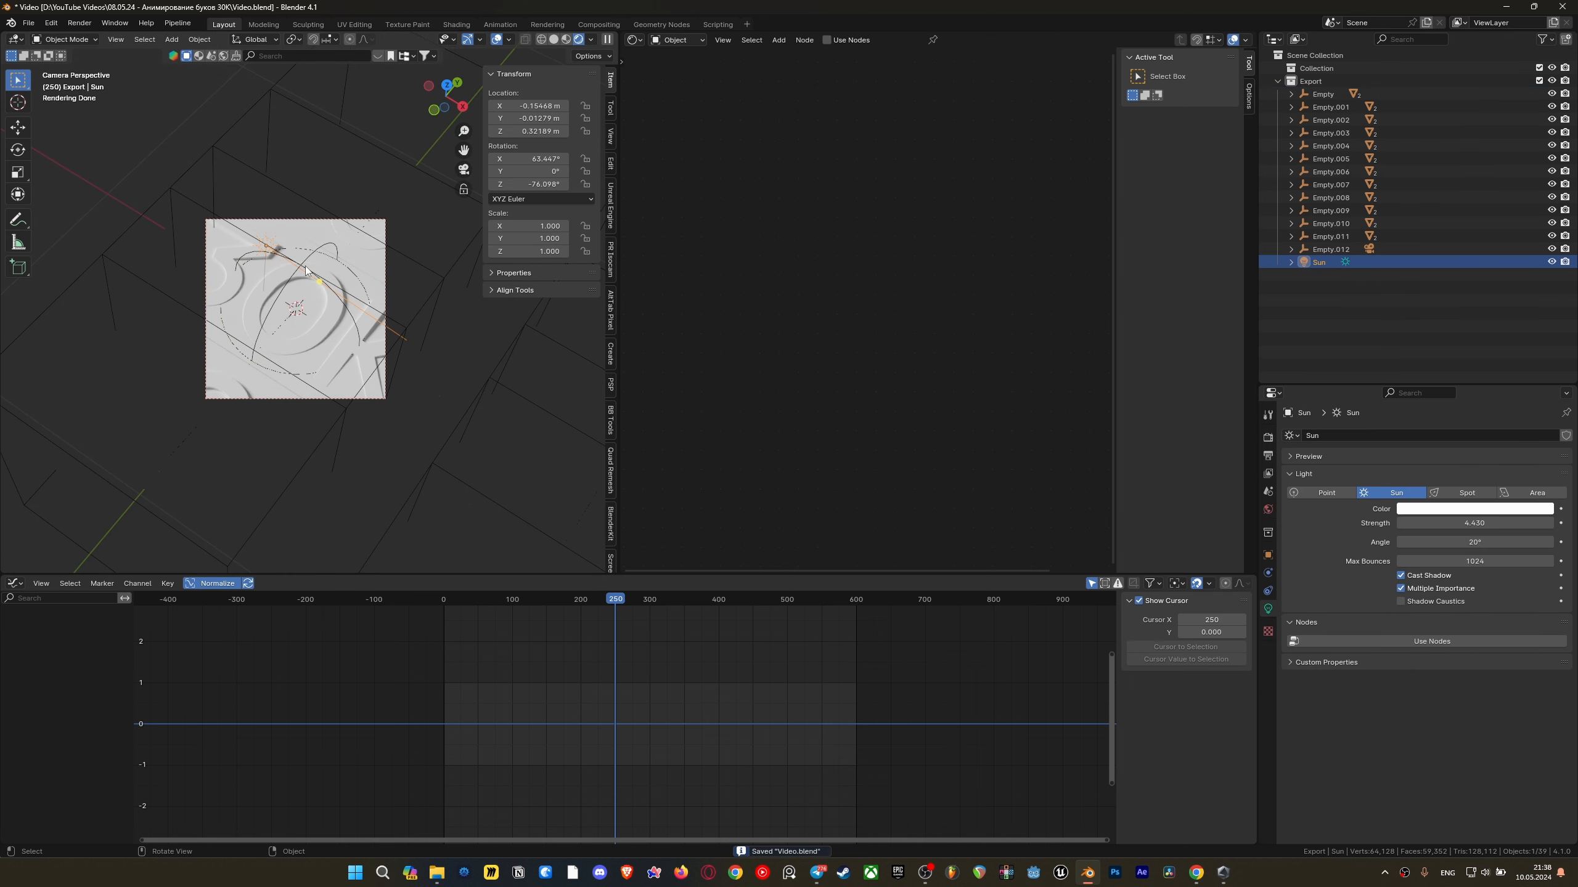
left_click(305, 266)
left_click(305, 258)
left_click(304, 258)
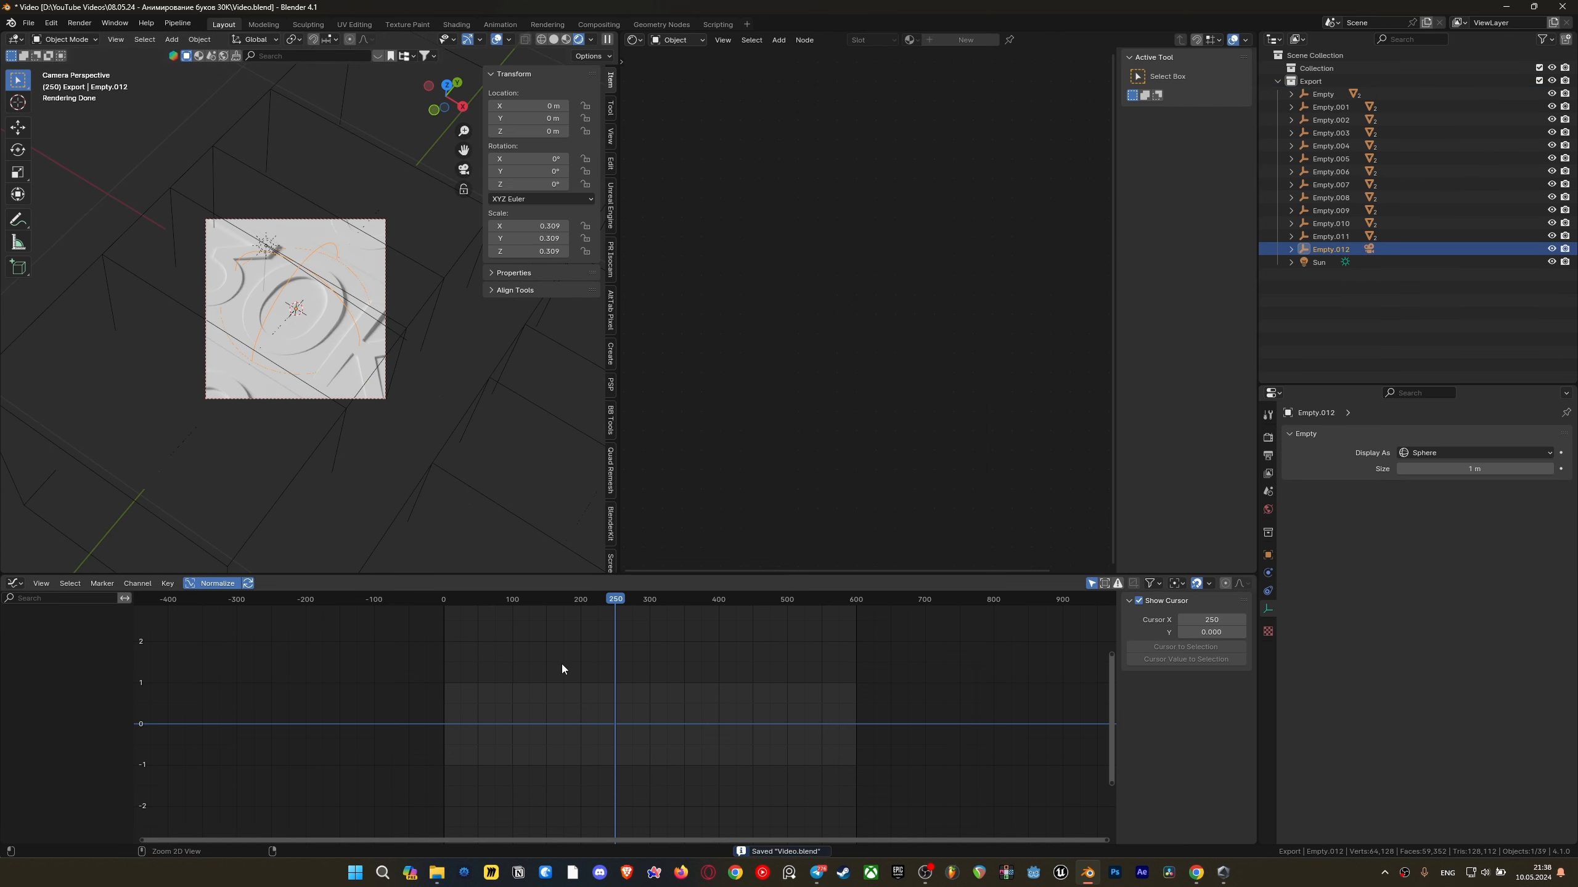
key("ctrl+Tab")
left_click_drag(70, 600, 47, 598)
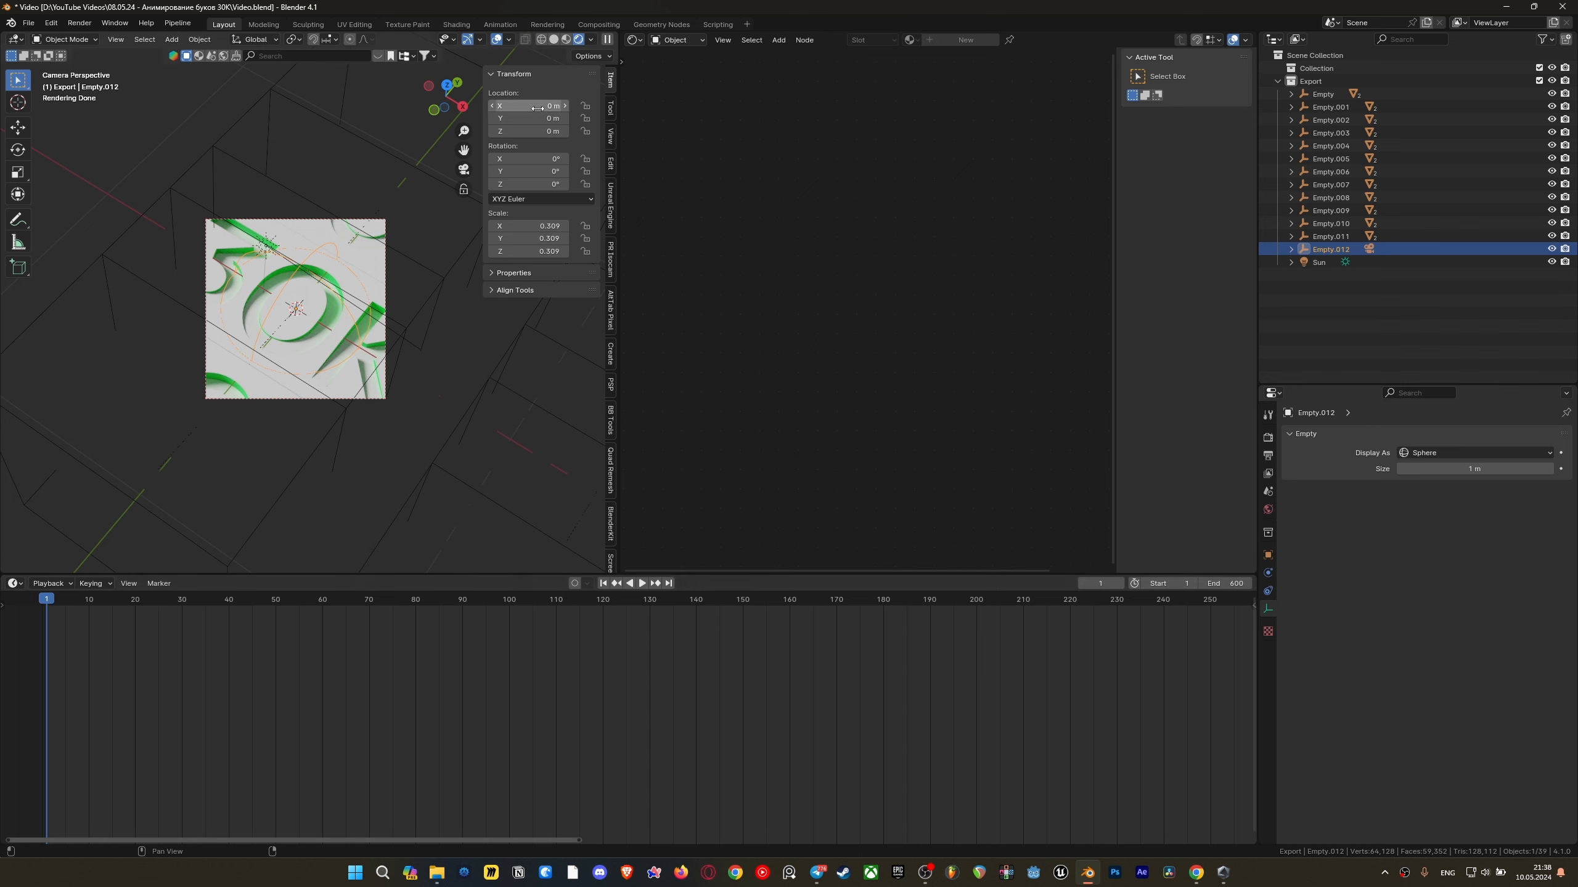
key("i")
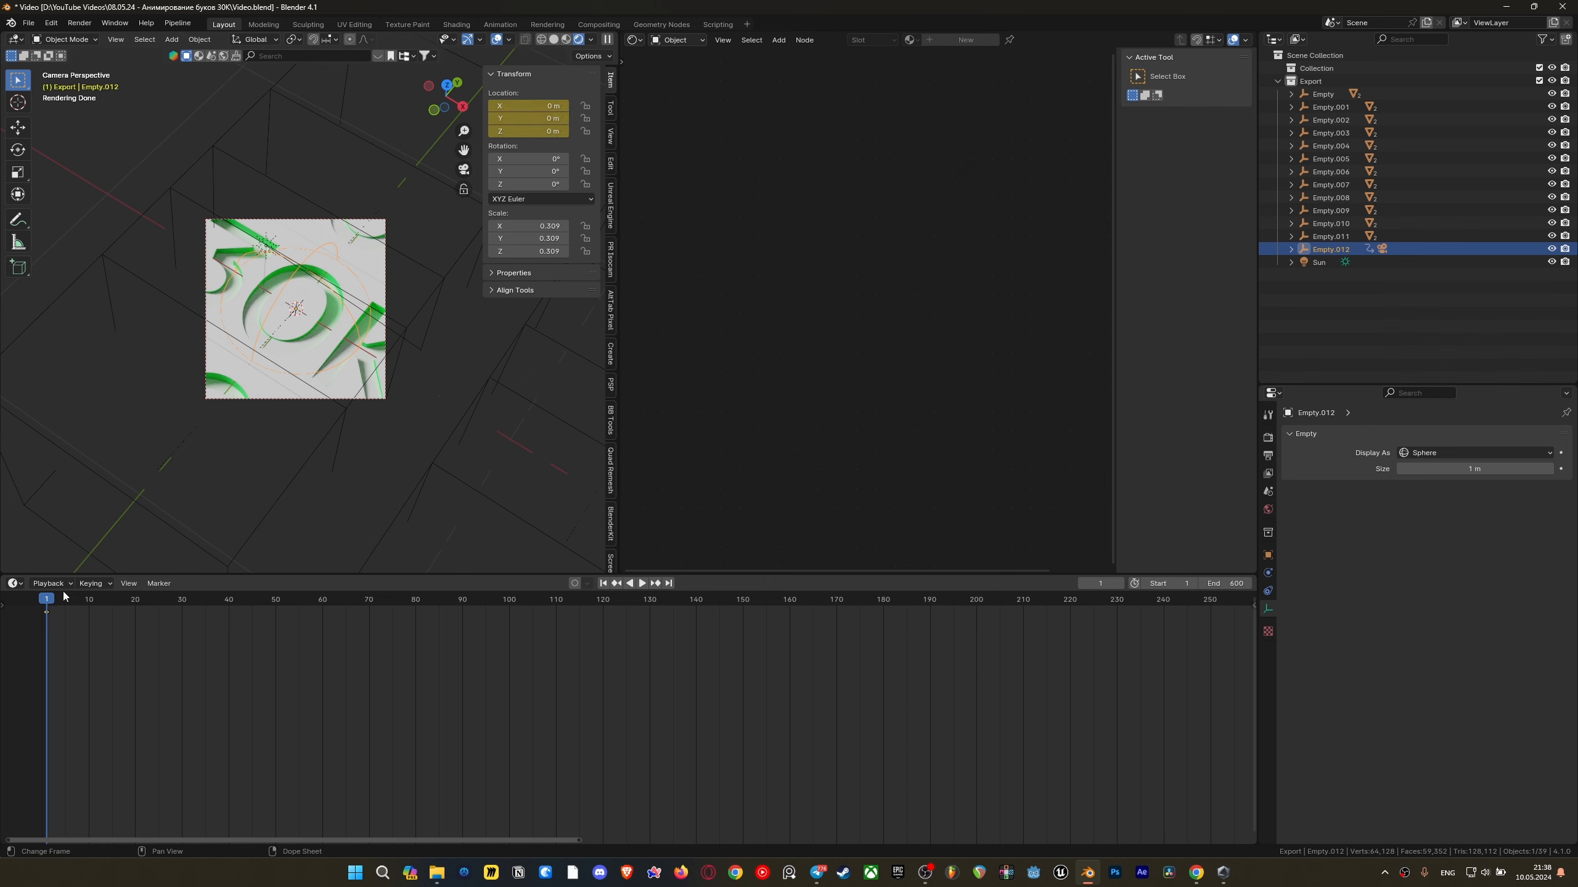
Set the current frame to 601, one frame past the end of the animation
left_click(875, 636)
key("space")
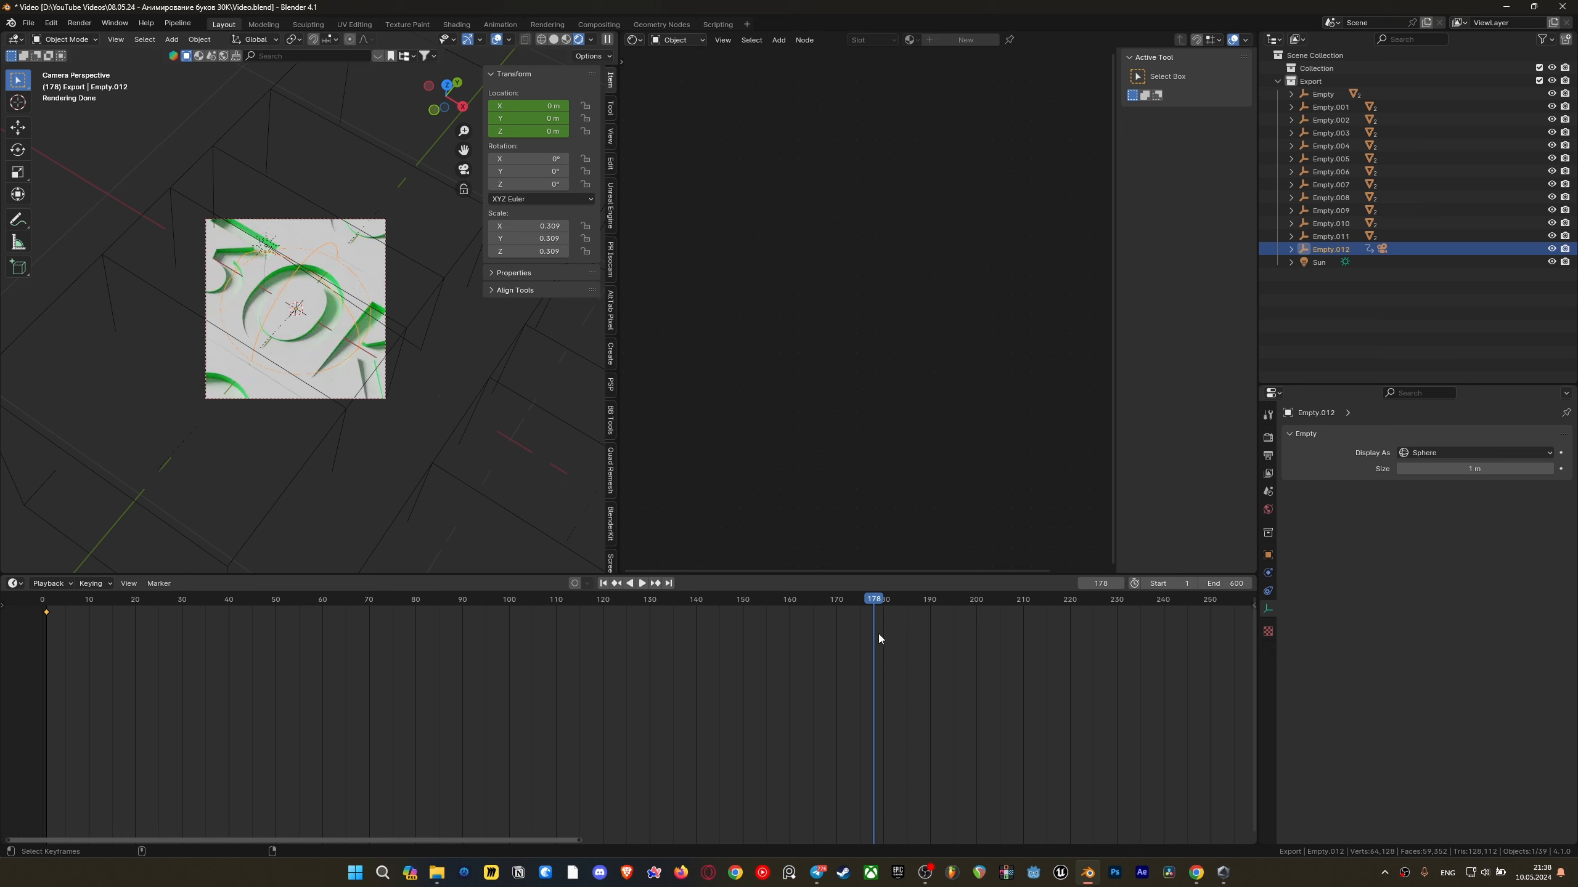
scroll(909, 627, "down", 5)
scroll(959, 614, "down", 2)
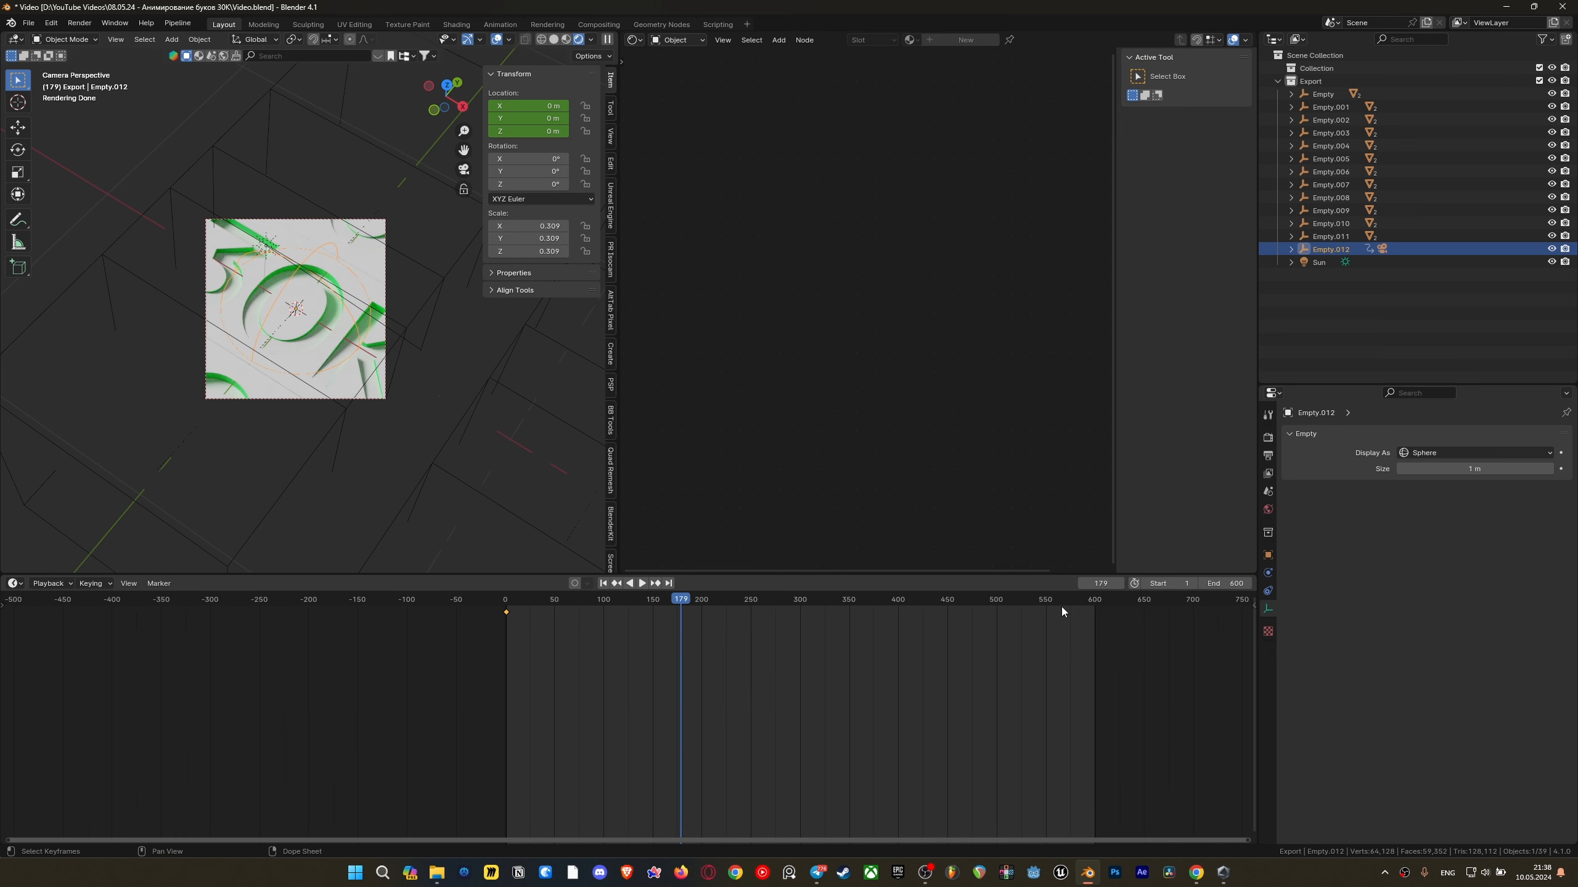
left_click(1095, 606)
key("space")
key("space")
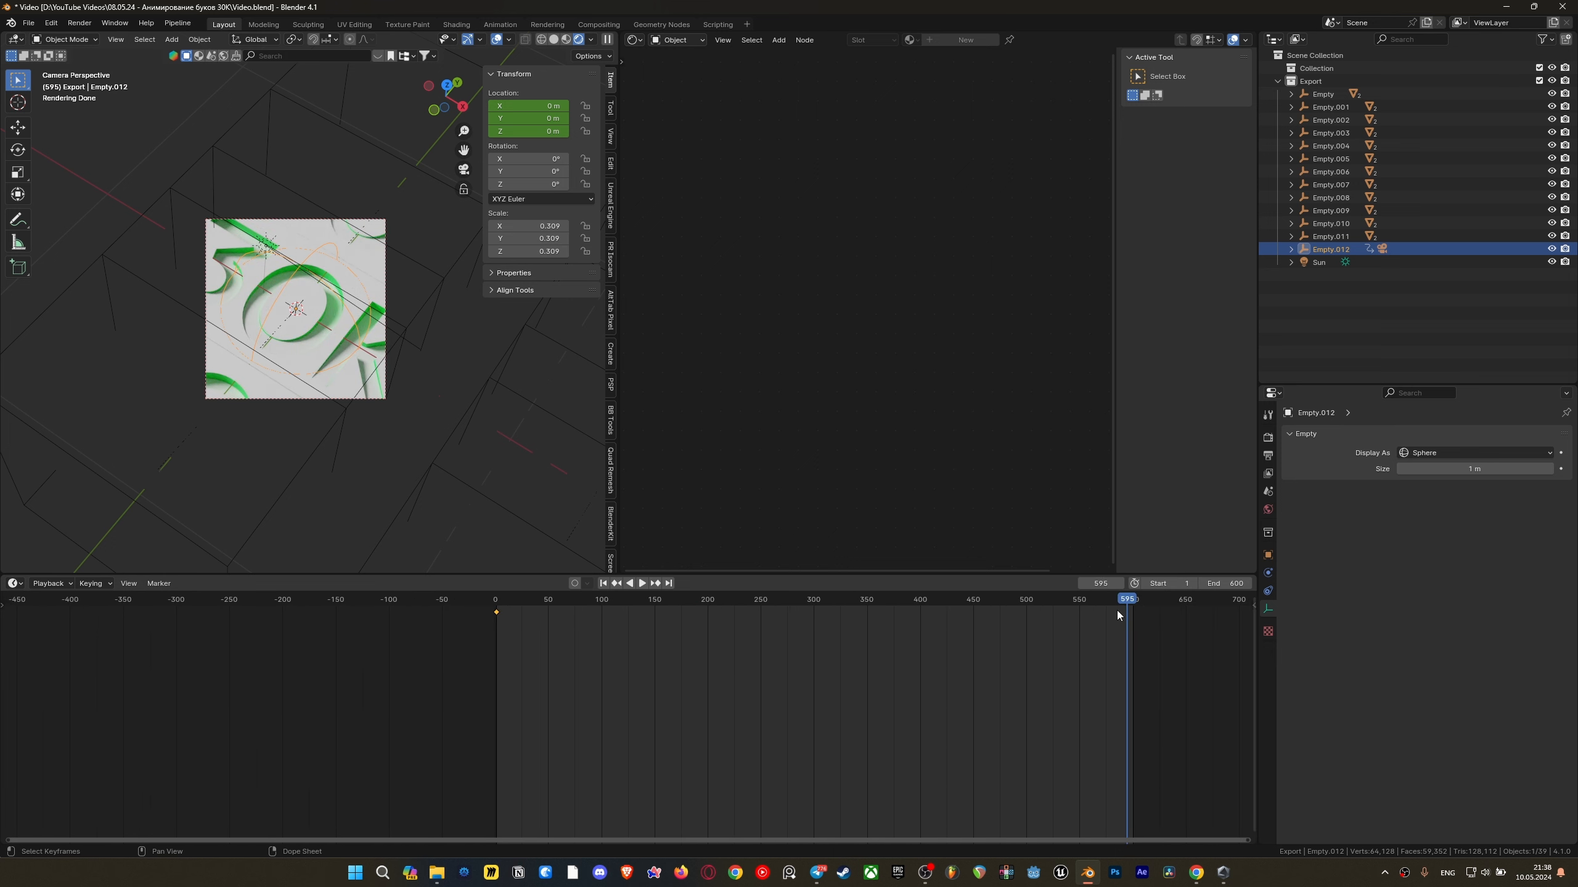
scroll(1117, 610, "up", 2)
left_click(1092, 582)
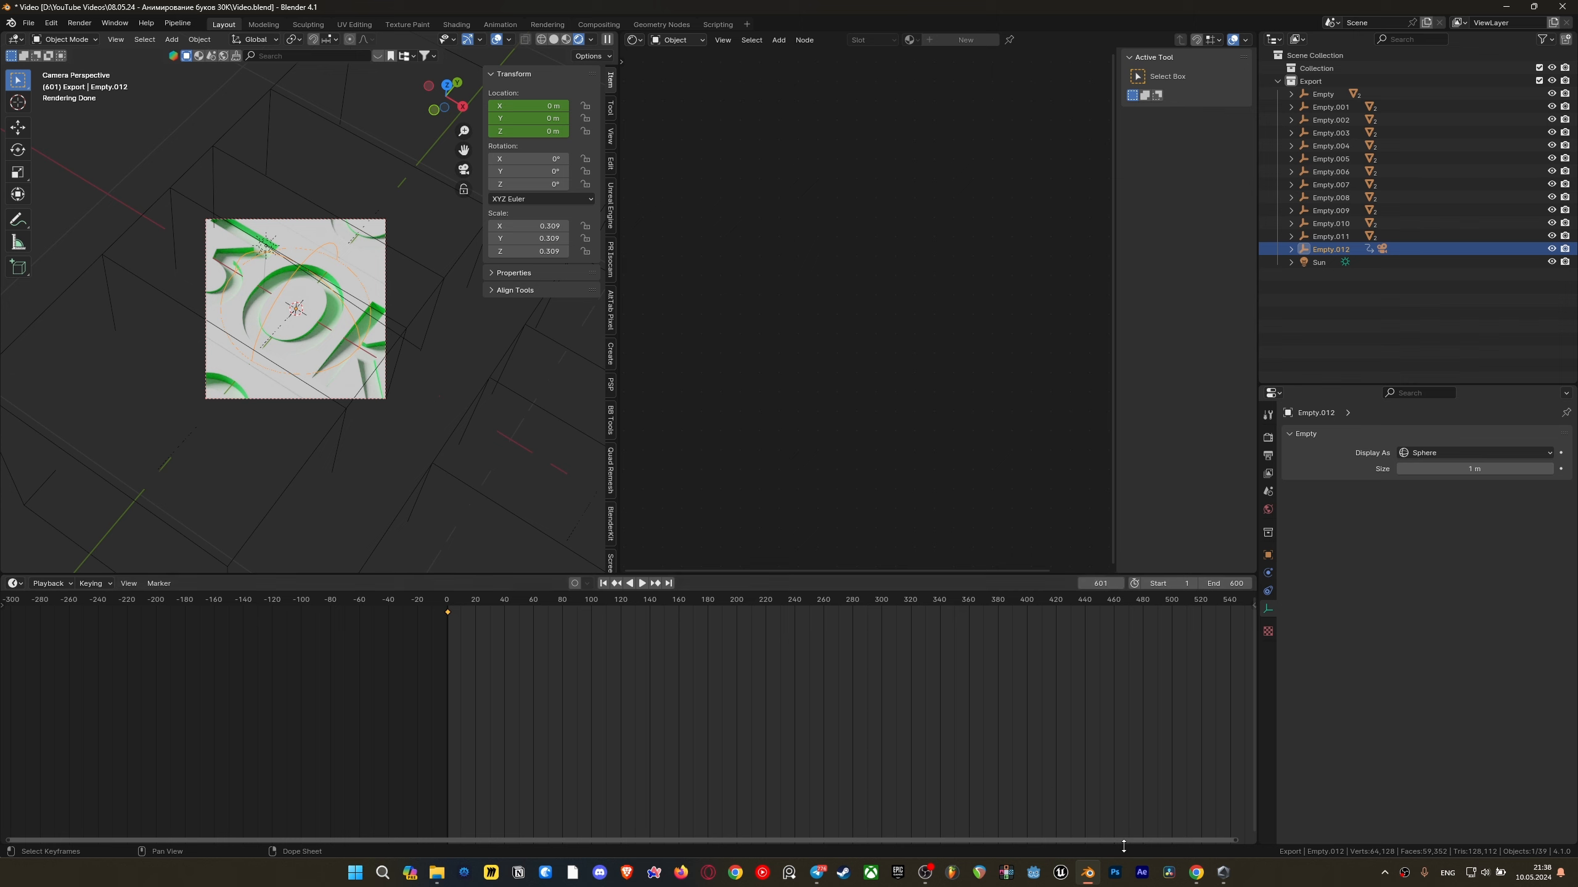
left_click_drag(1126, 842, 1245, 841)
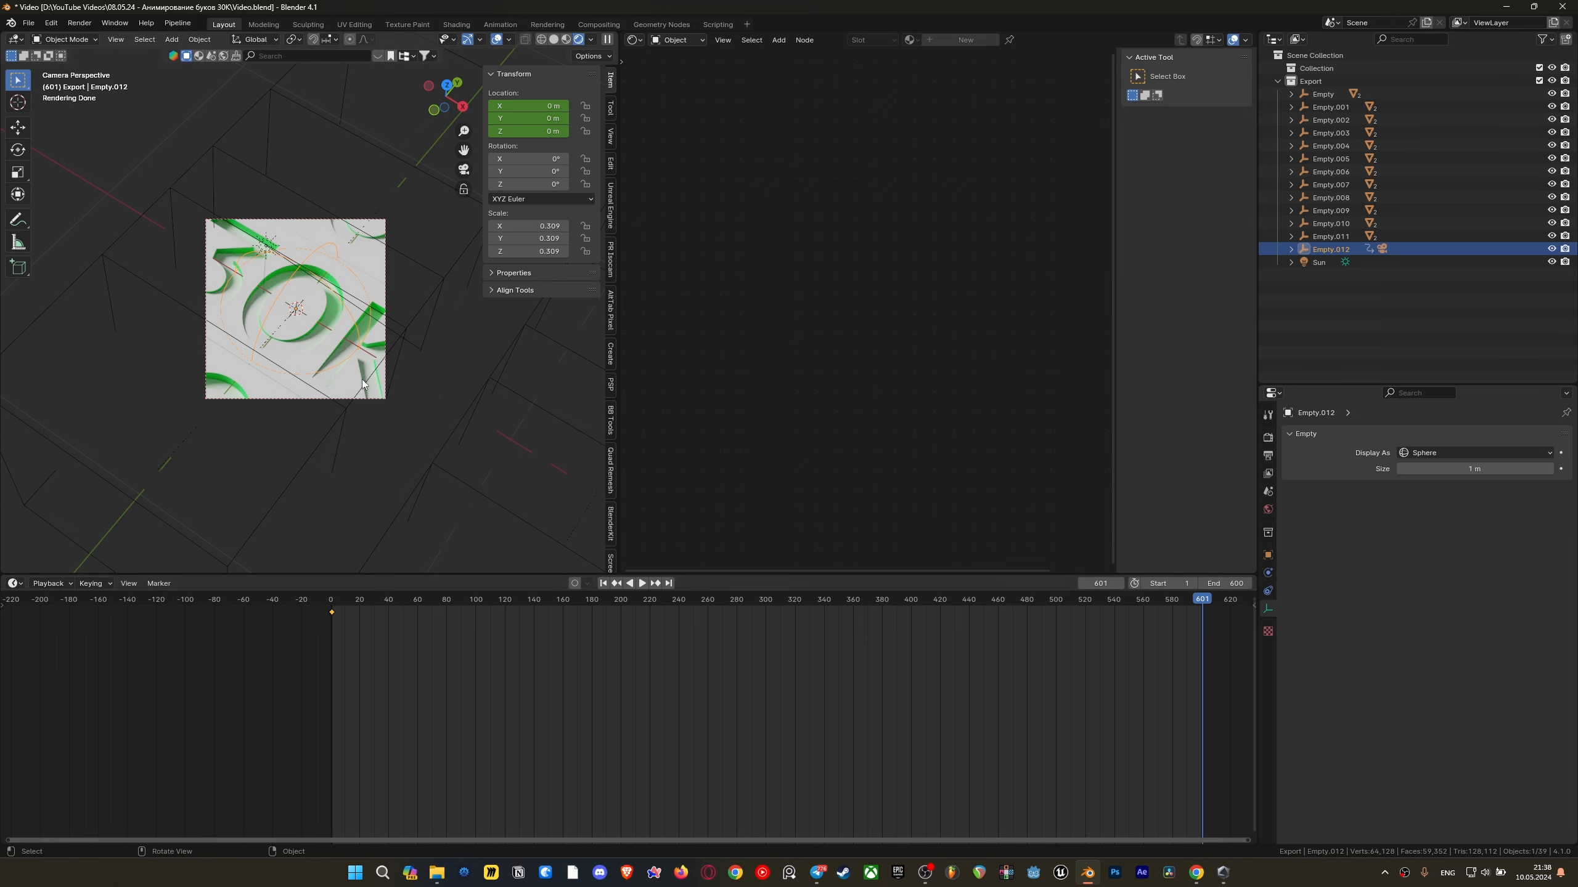
Copy the location of the second column's middle base mesh onto the sphere empty
middle_click_drag(365, 374, 301, 397, "shift")
scroll(329, 379, "up", 3)
scroll(356, 395, "up", 3)
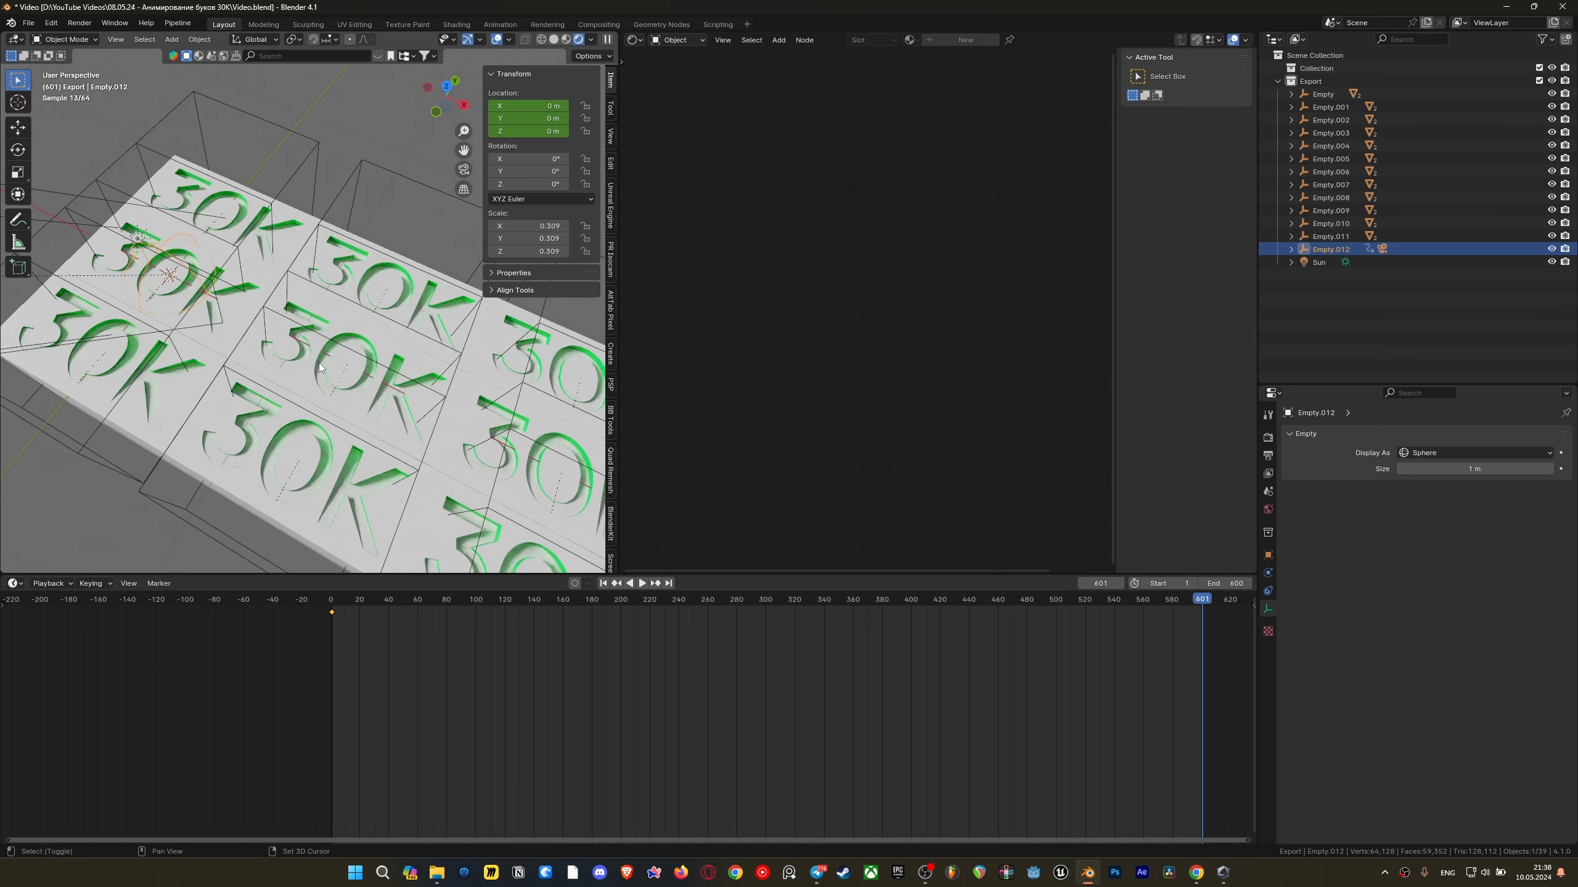
left_click(347, 381)
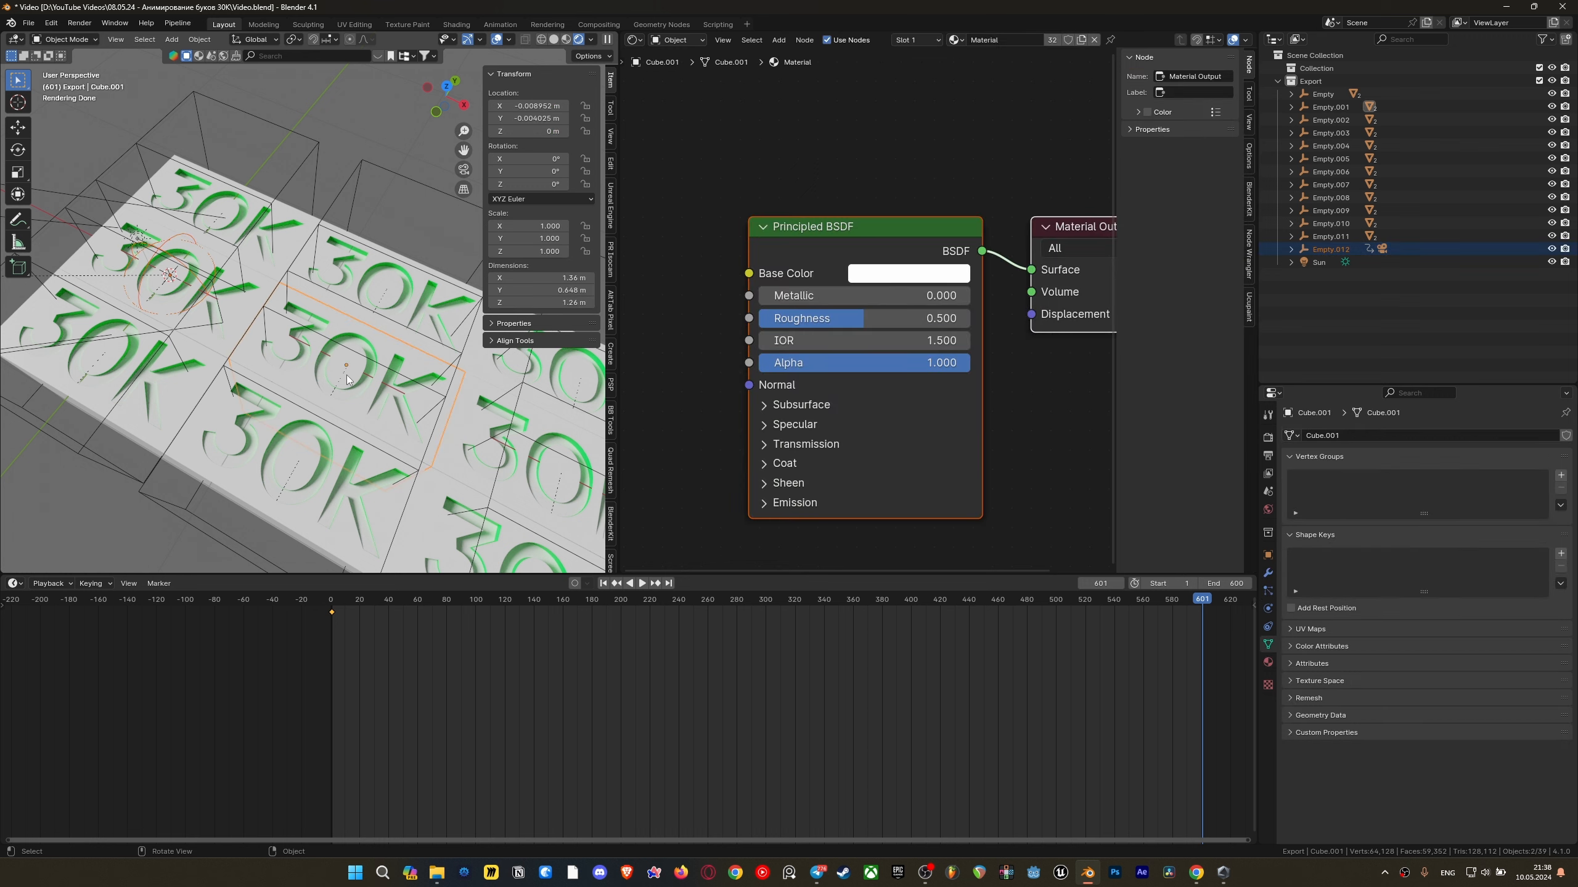
scroll(357, 387, "up", 3)
key("ctrl+c")
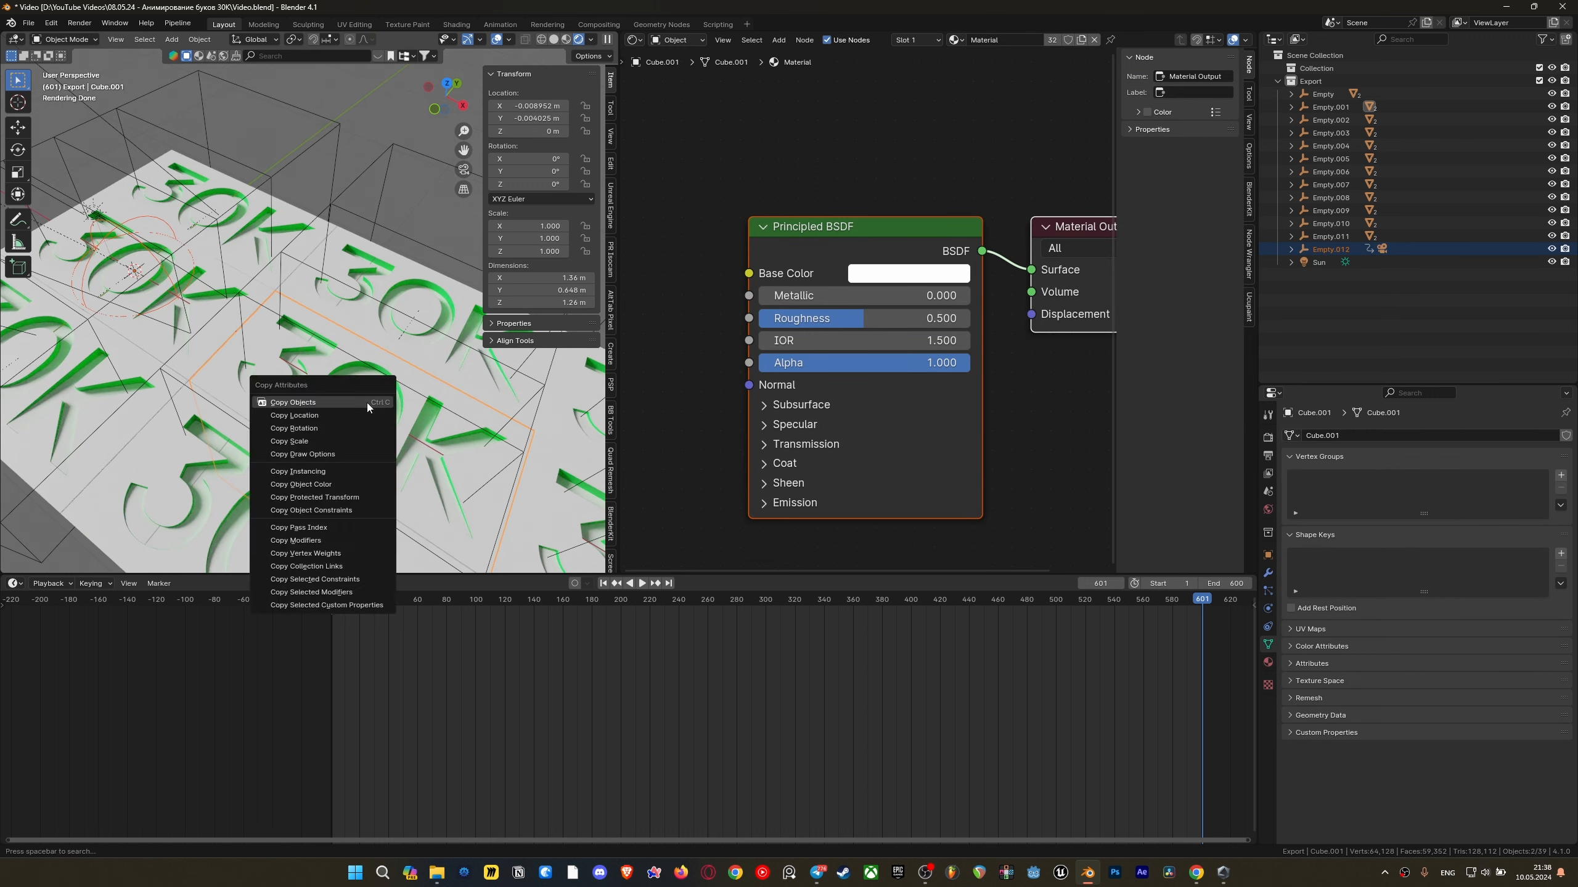
left_click(348, 411)
Save the file and keyframe the sphere empty's location at frame 601 in the camera view
key("grave")
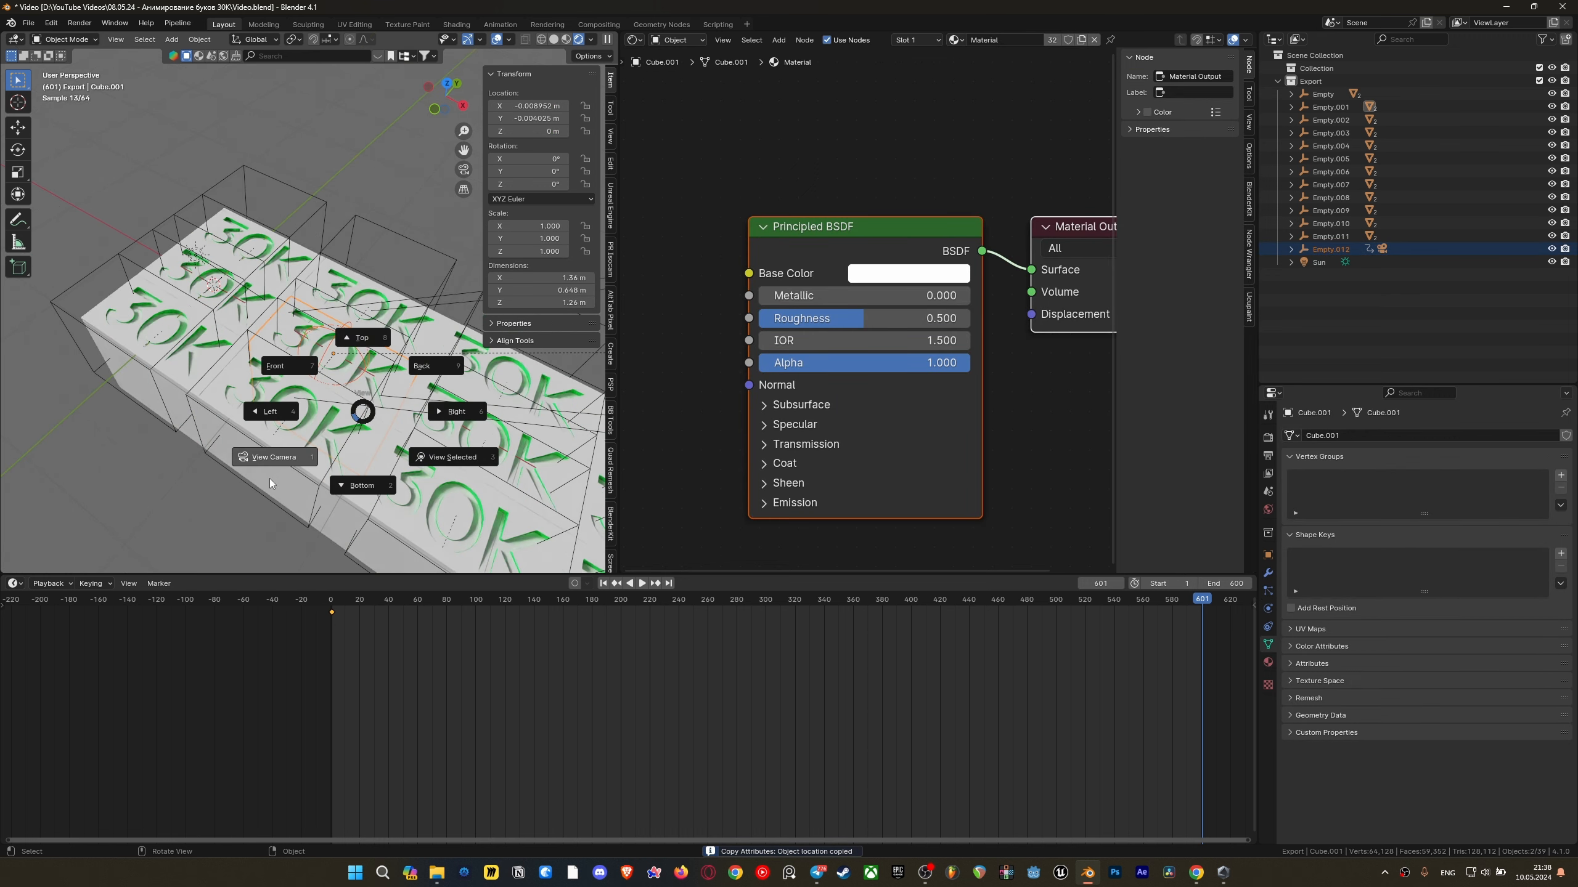
left_click(268, 478)
left_click(180, 238)
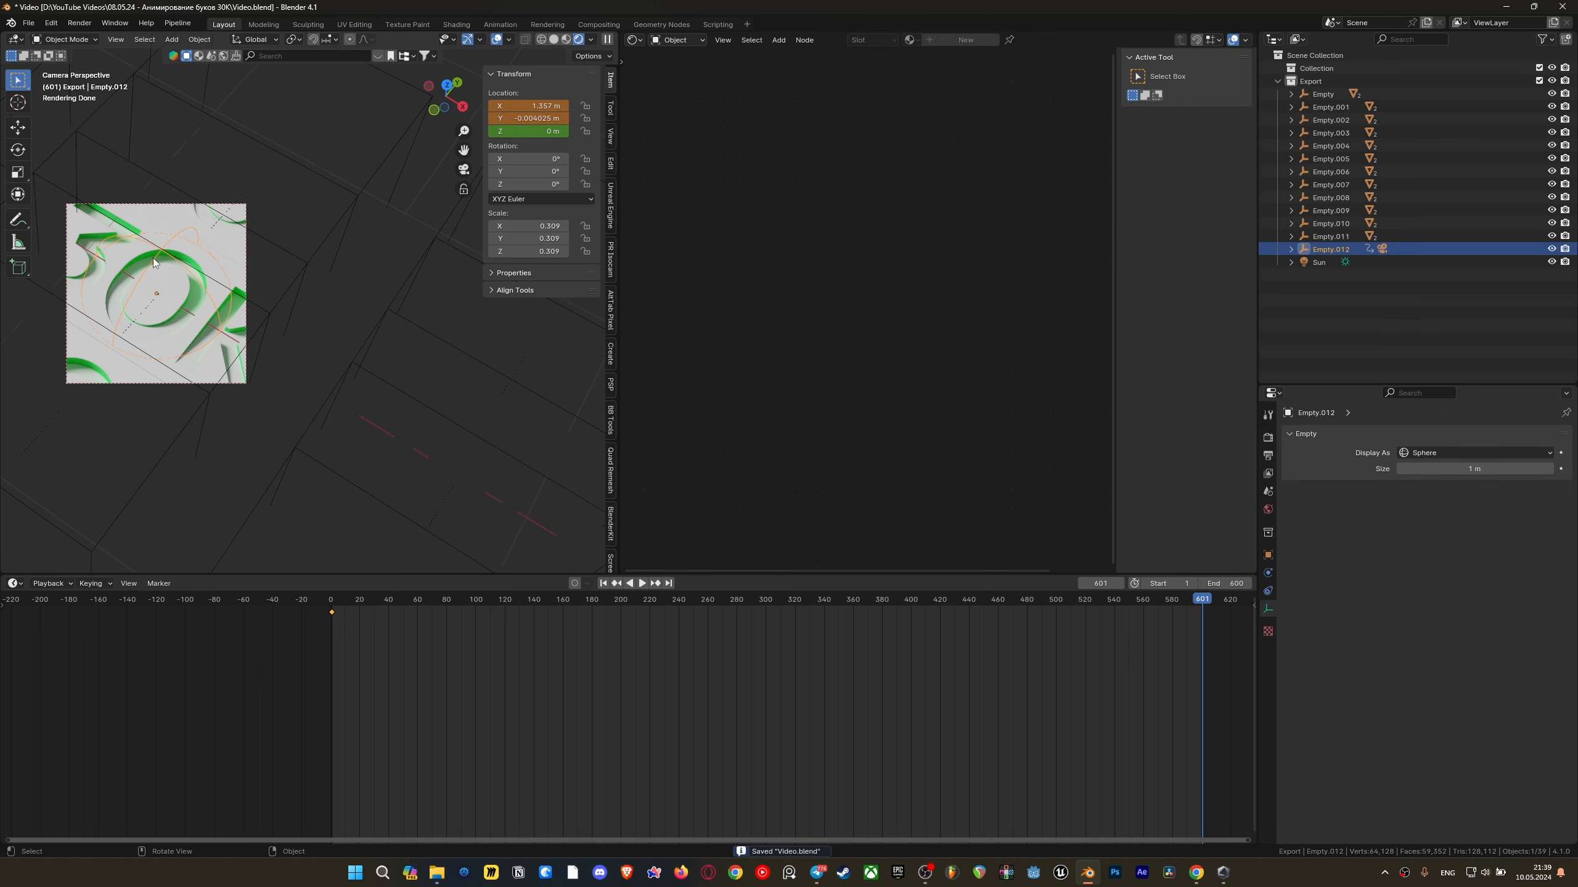
scroll(185, 273, "up", 4)
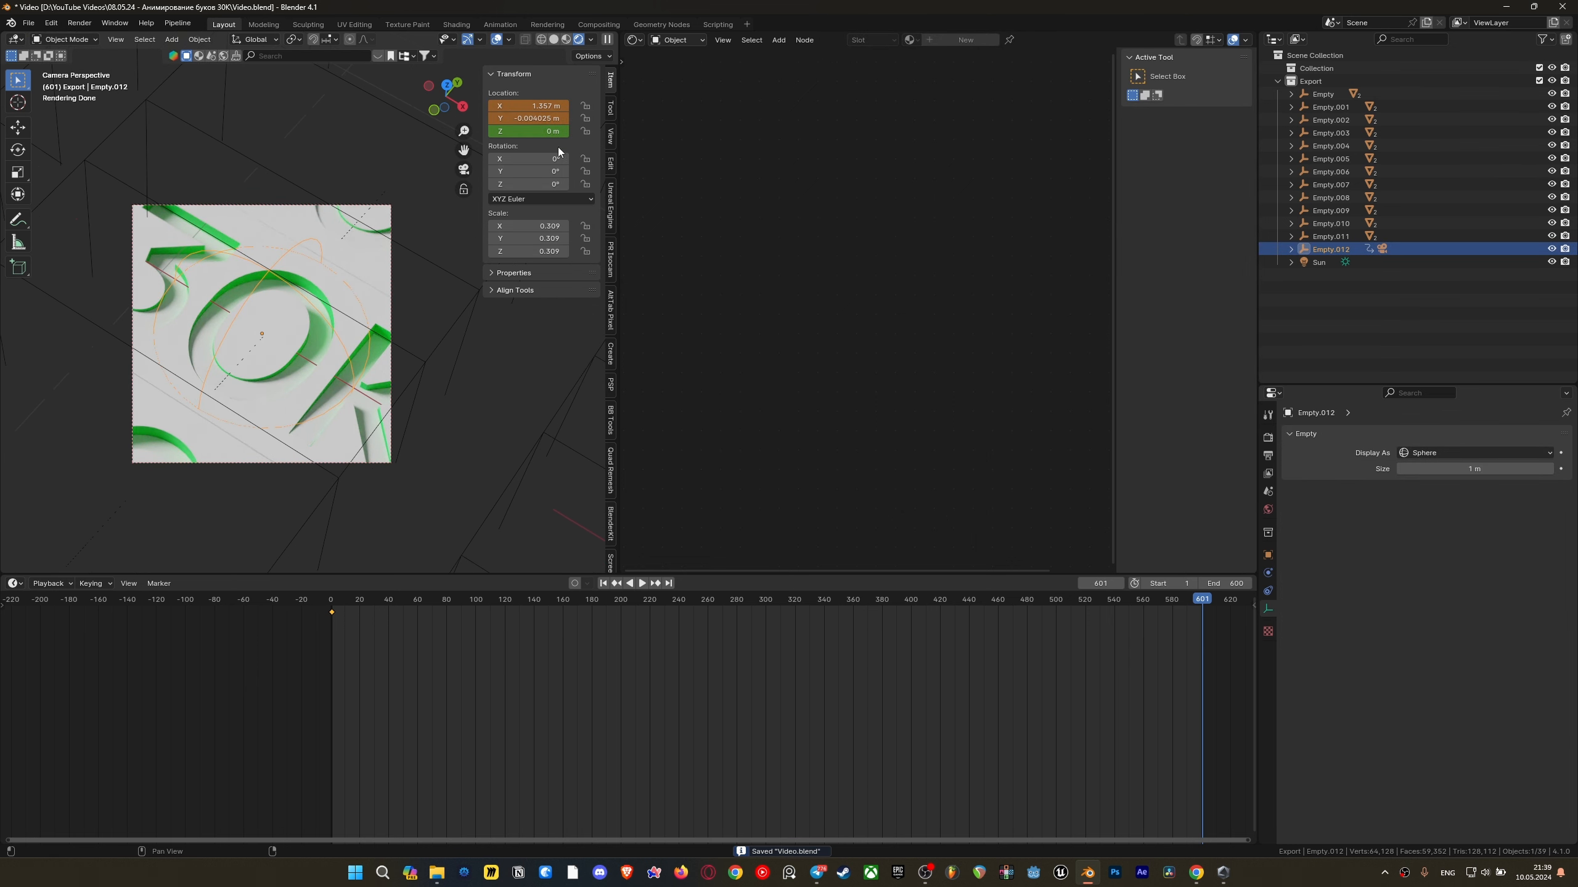
key("i")
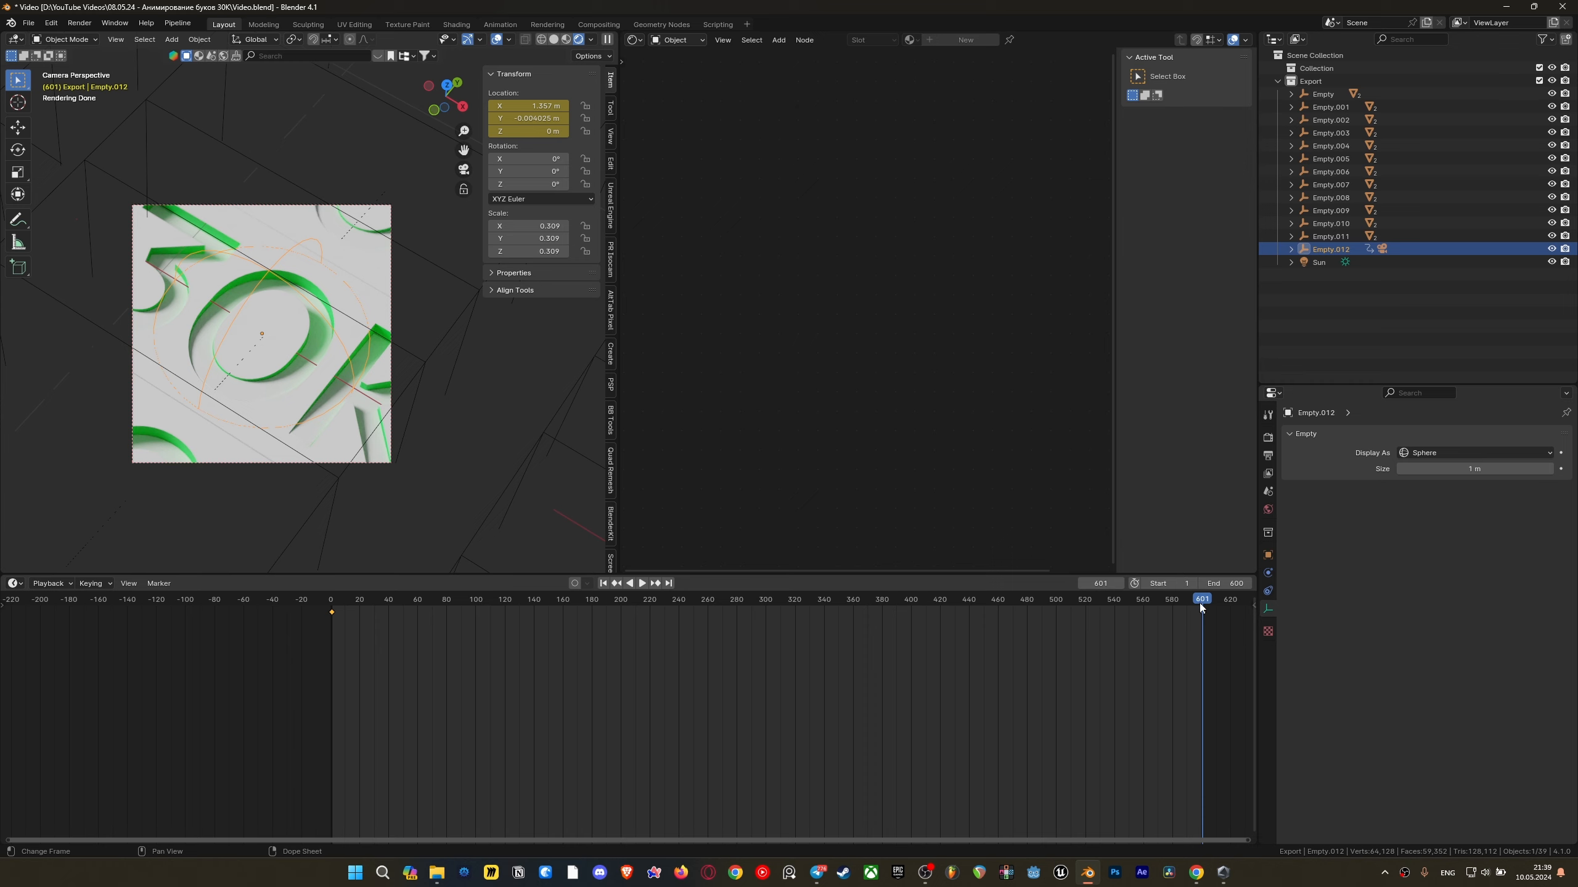
Play the 600-frame camera move in the camera view and check the transition from its last frames back to the start
left_click_drag(1199, 603, 298, 534)
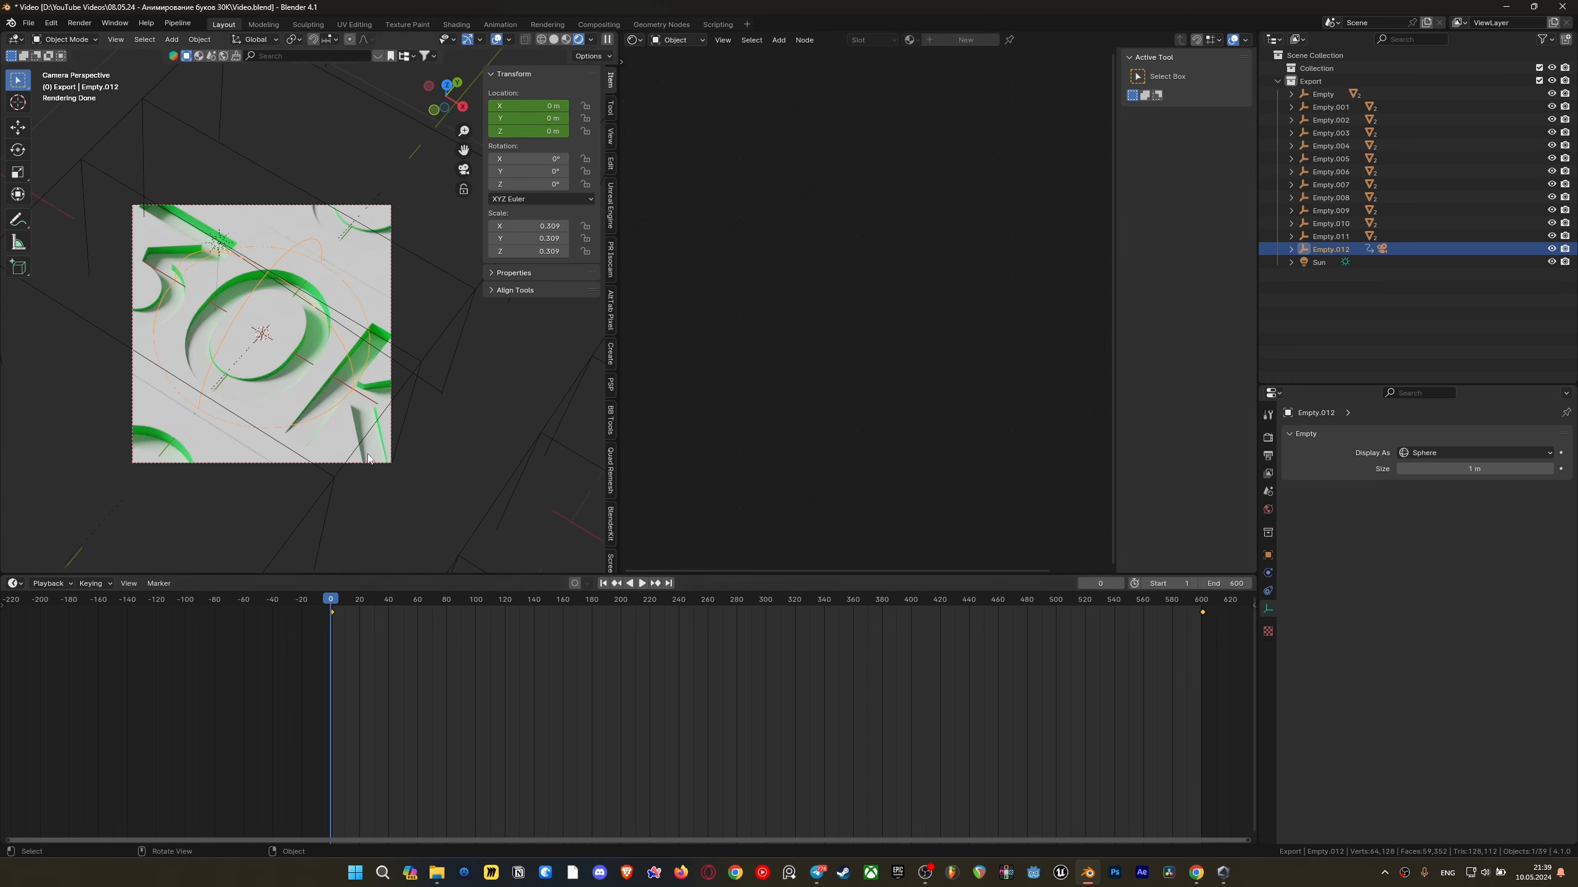
key("space")
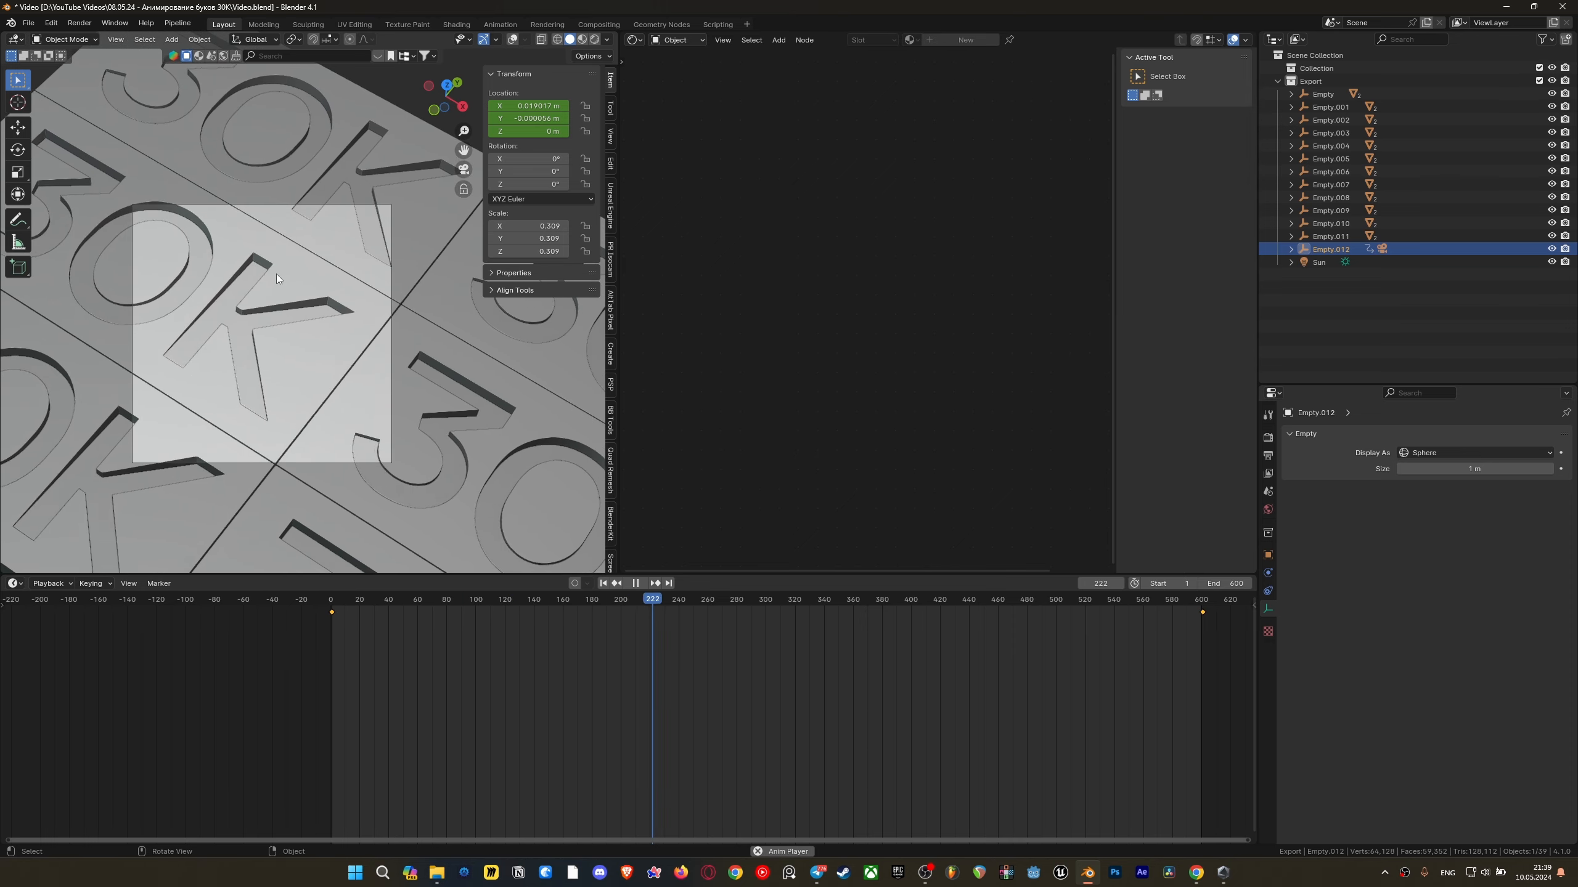
left_click(510, 41)
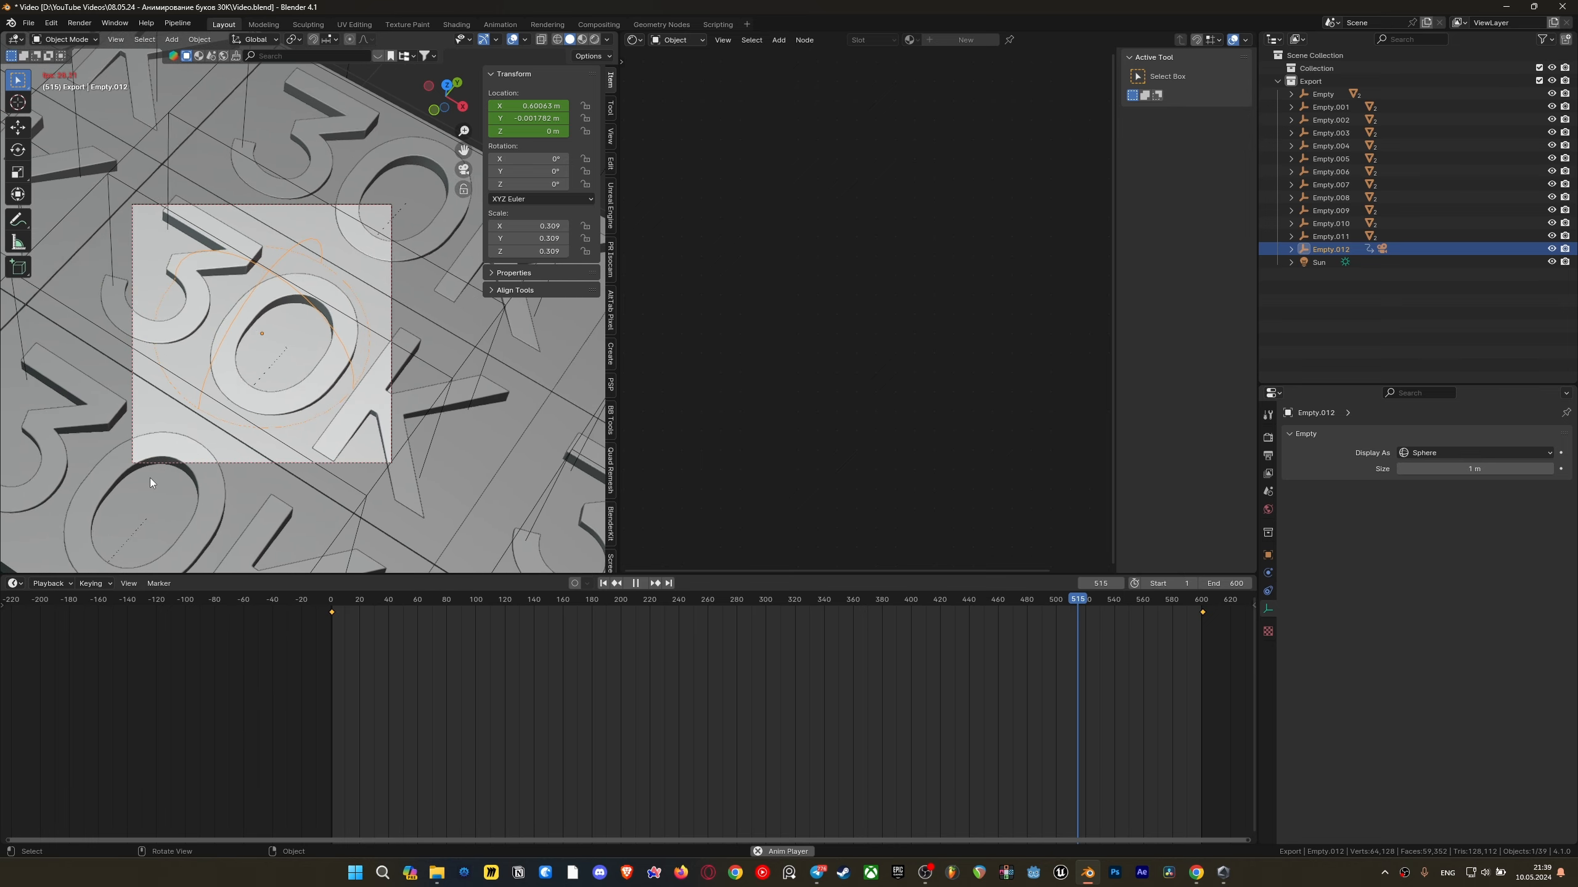
left_click_drag(283, 644, 1196, 612)
key("space")
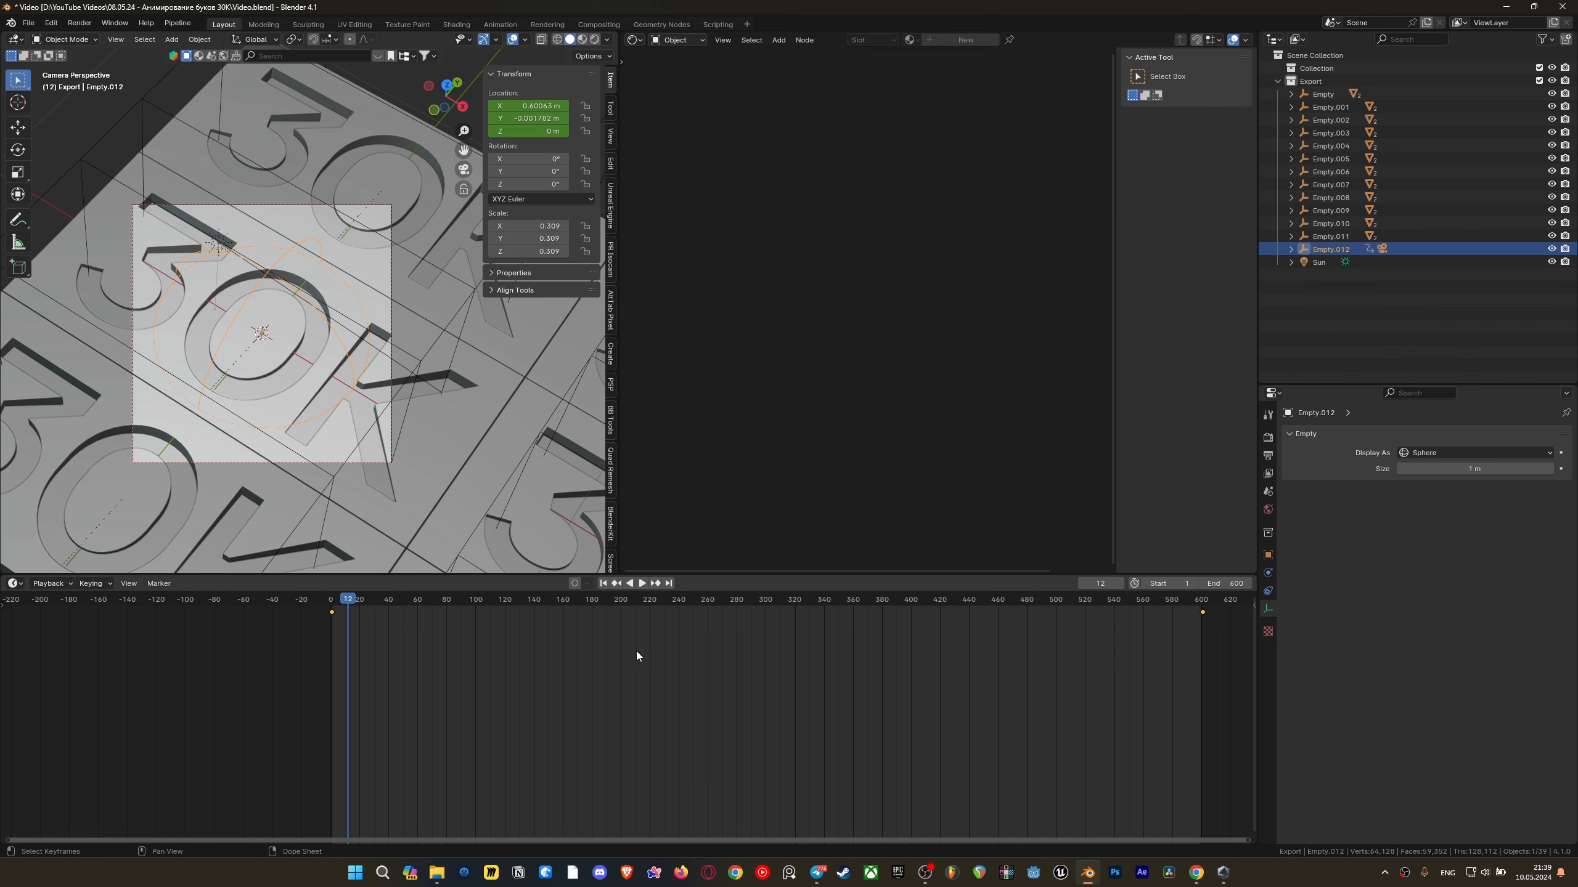
Set the sphere empty's keyframe interpolation to Linear and start playback
key("t")
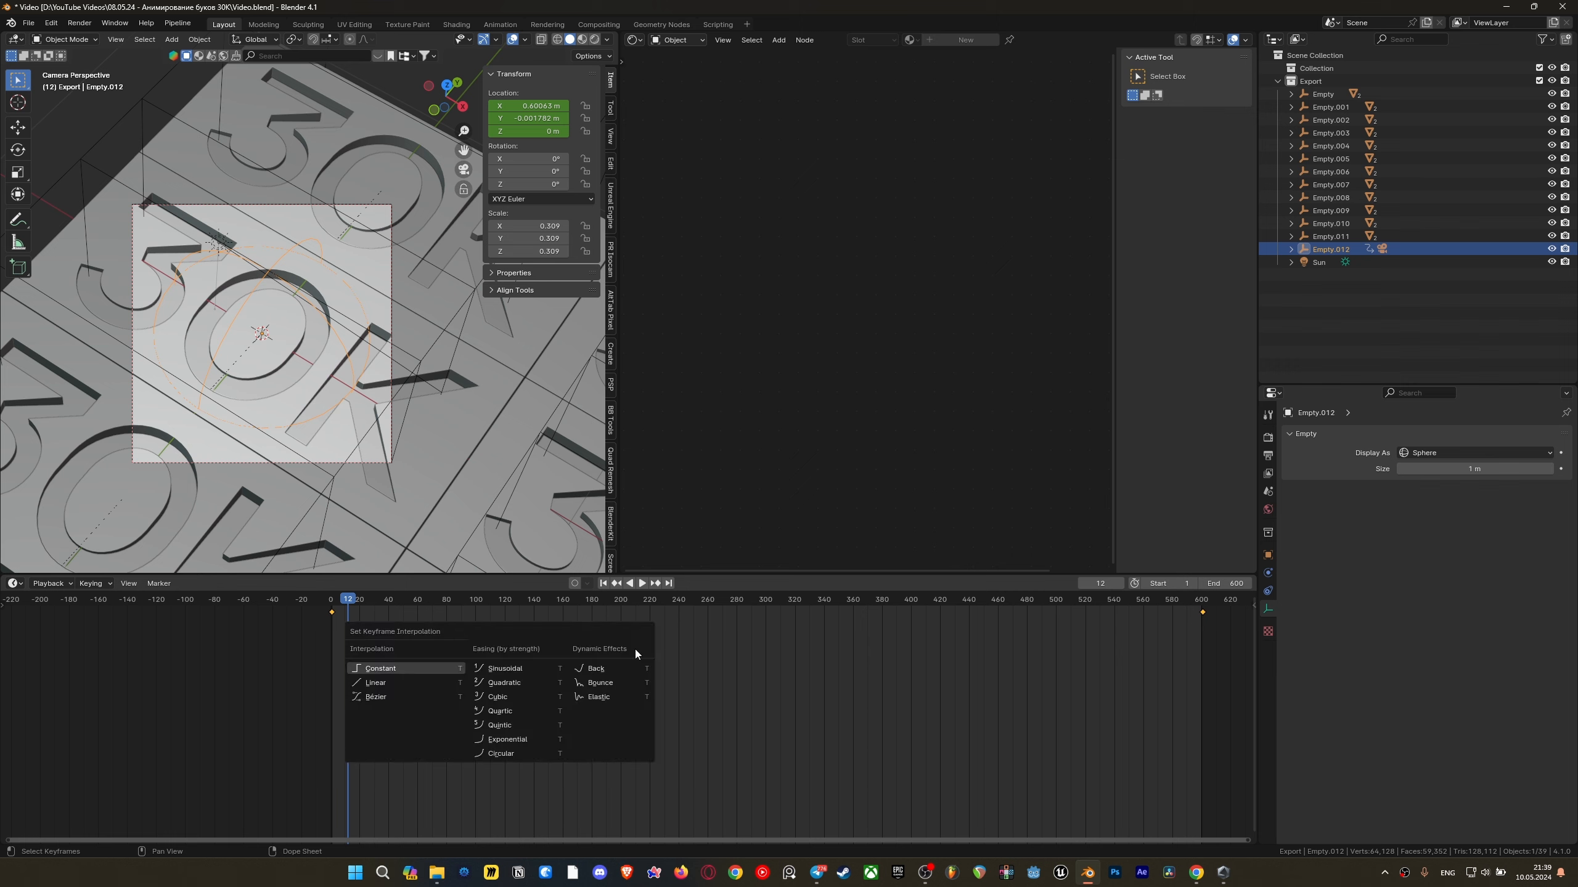
left_click(384, 680)
key("space")
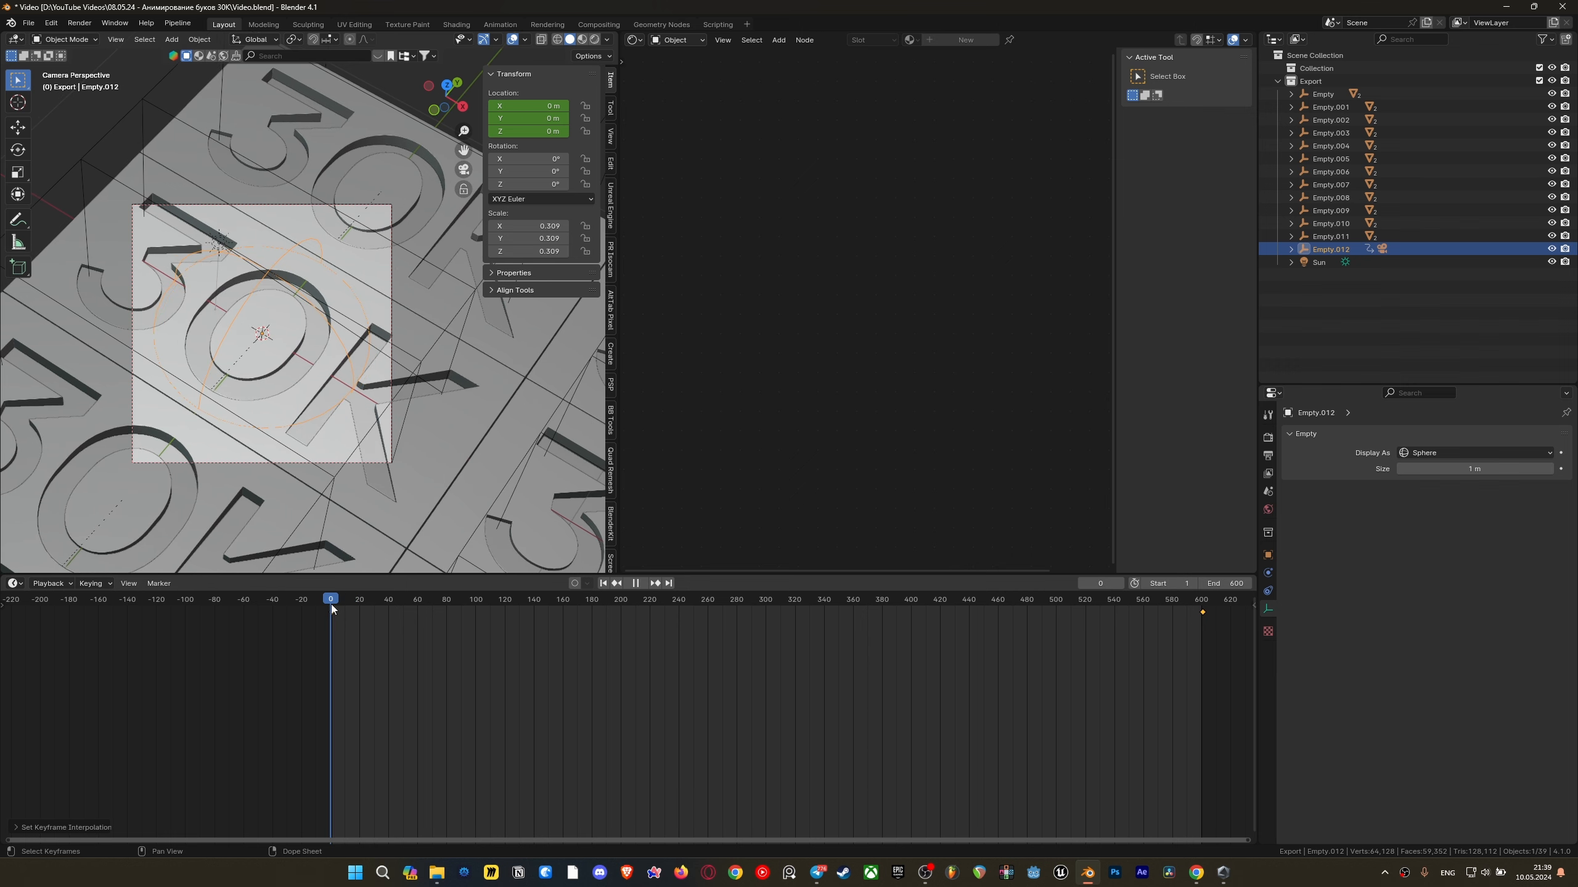
Examine the linear camera move's start and end in solid and rendered shading with overlays hidden
left_click_drag(342, 631, 1145, 681)
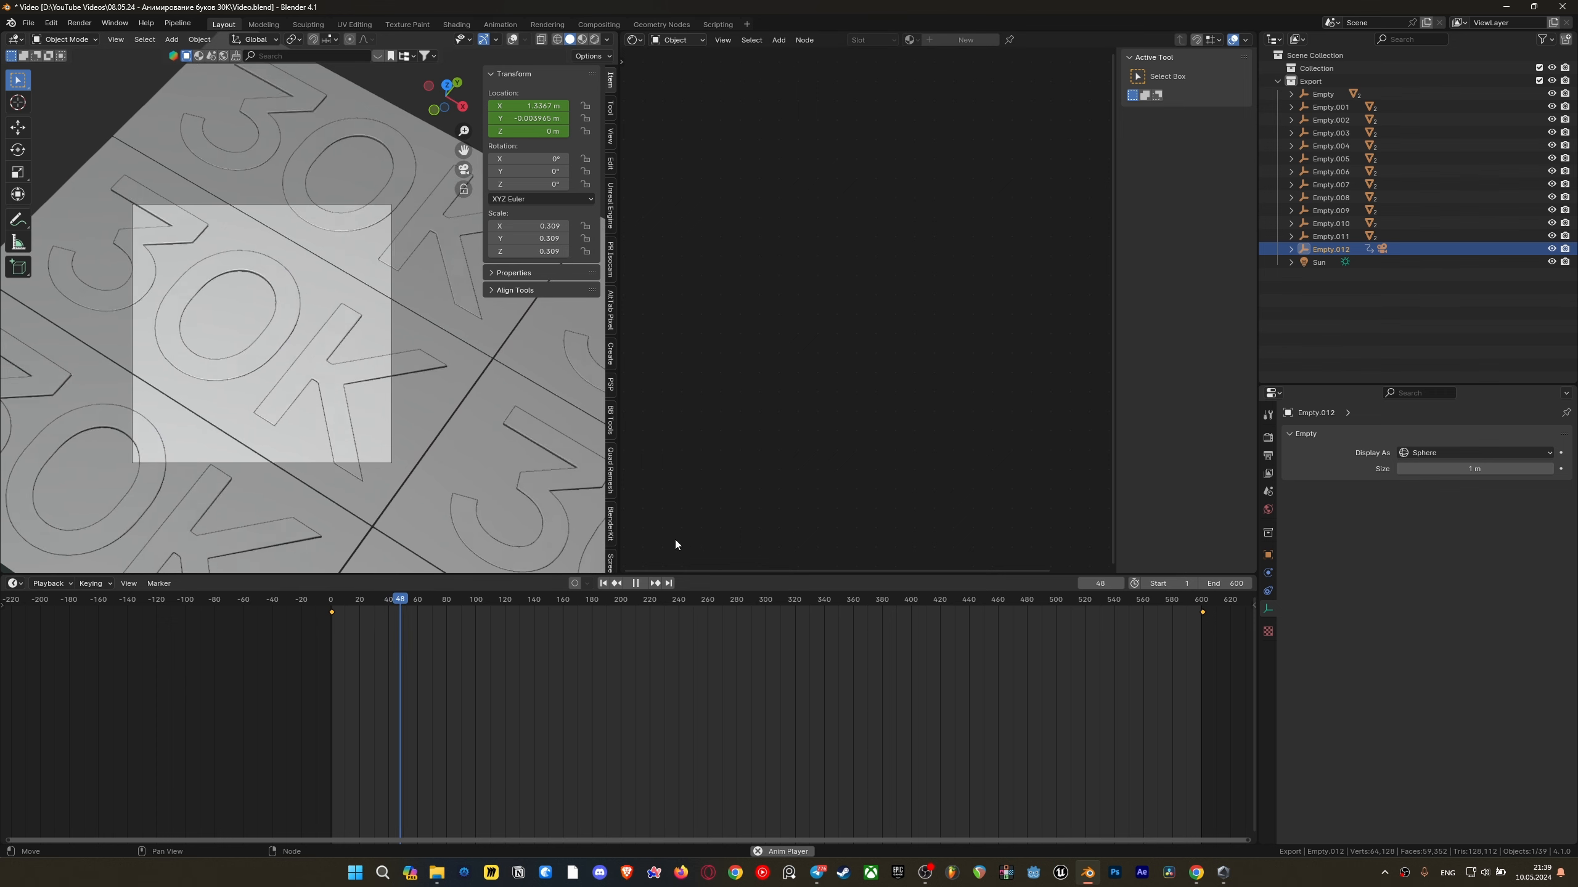
key("space")
left_click_drag(367, 601, 1164, 632)
scroll(107, 200, "down", 3)
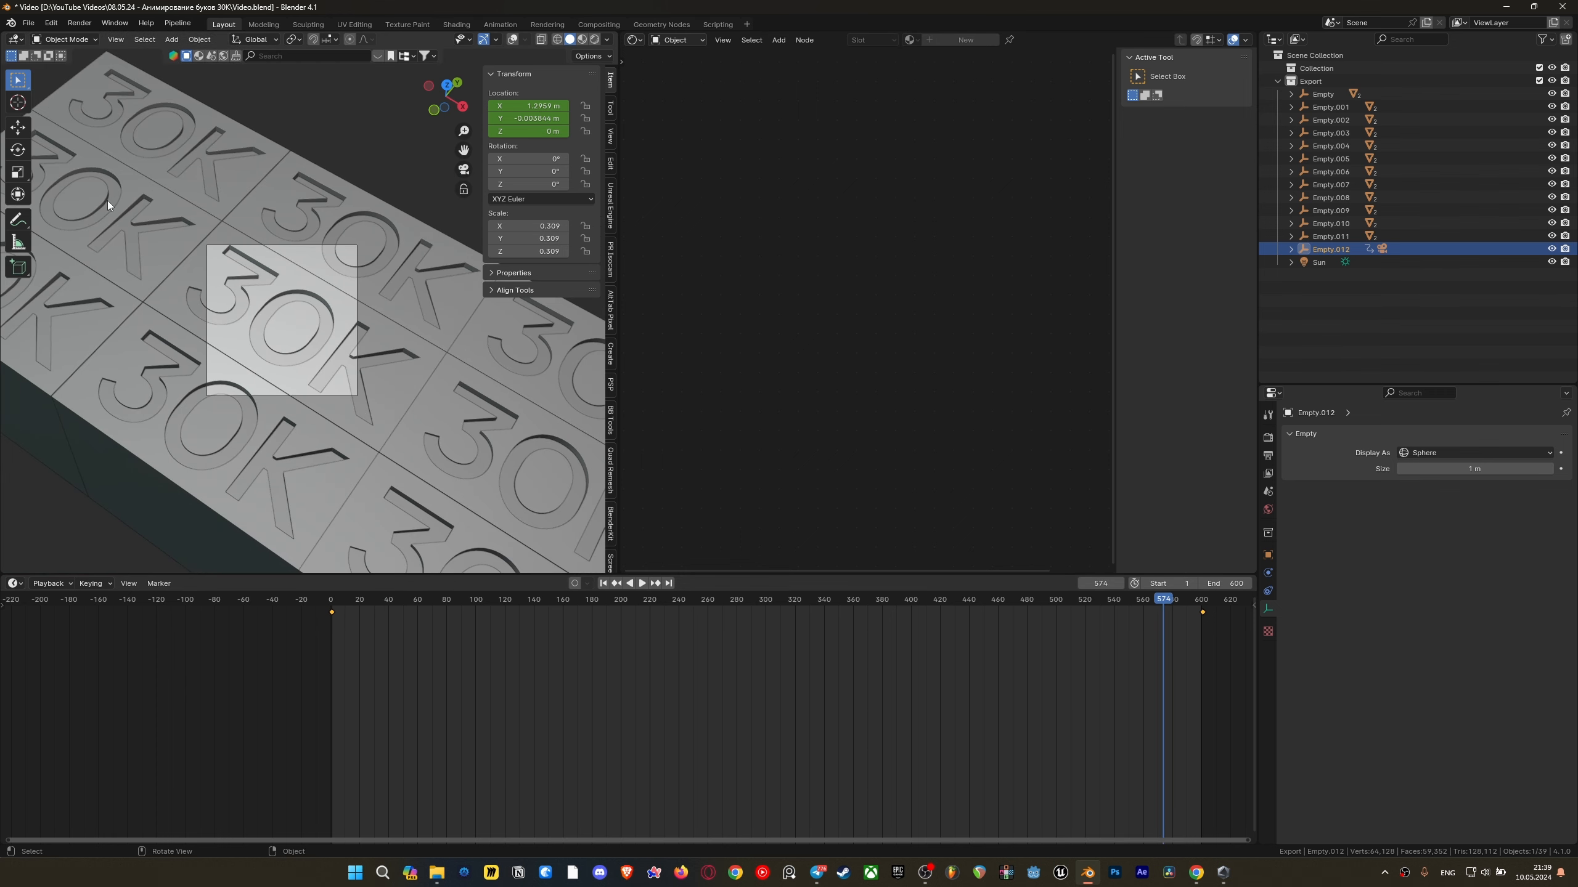
key("z")
left_click(275, 244)
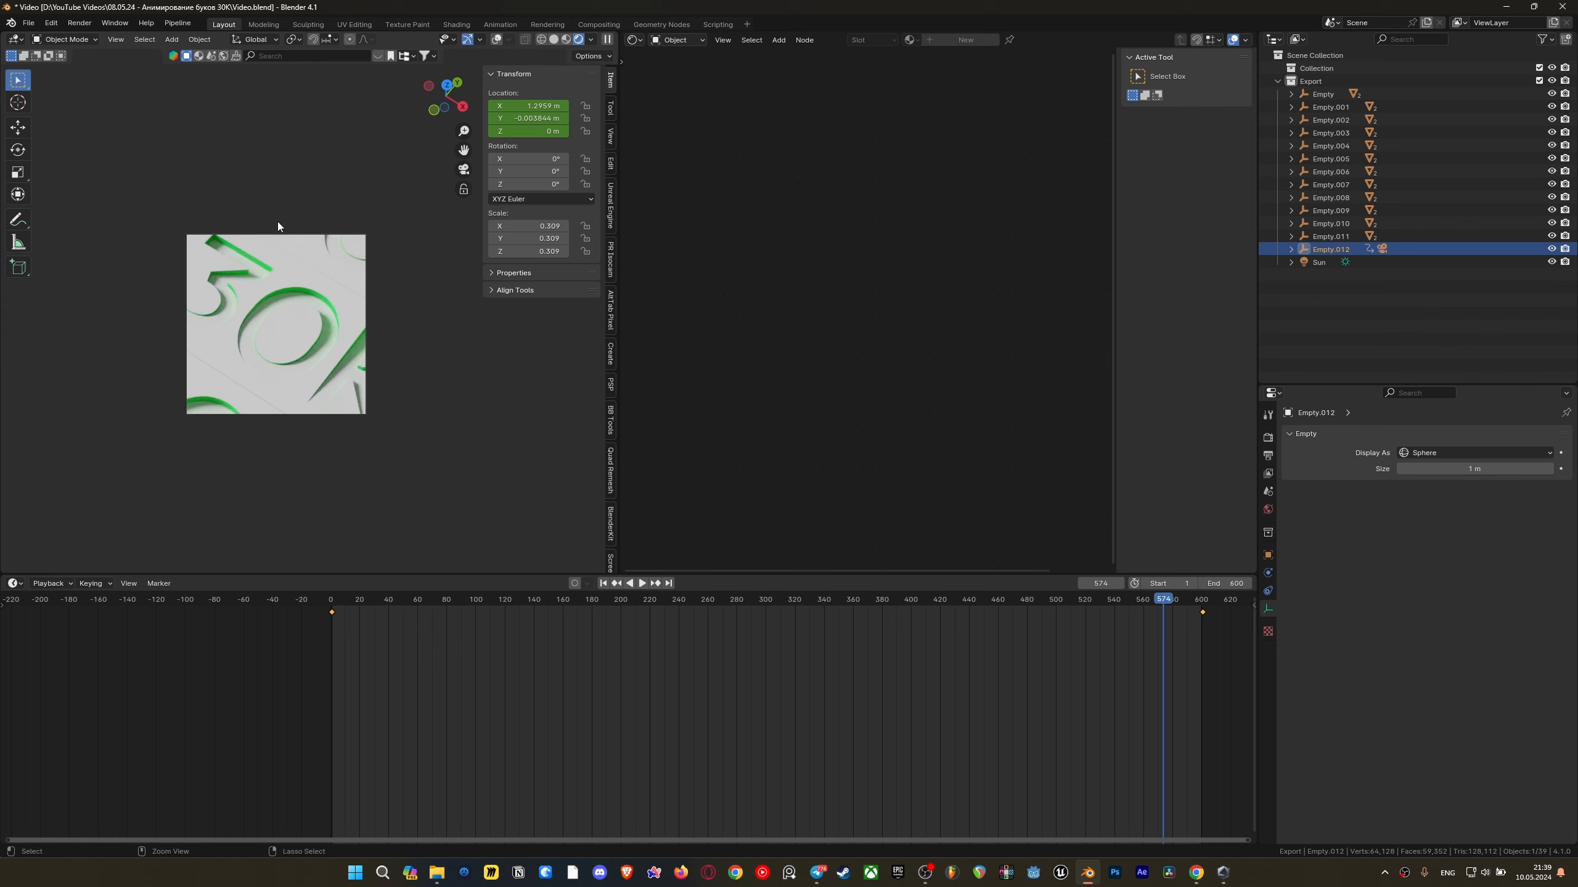
Save the file, preview the loop in the rendered camera view, and return the animation to frame 0
key("ctrl+s")
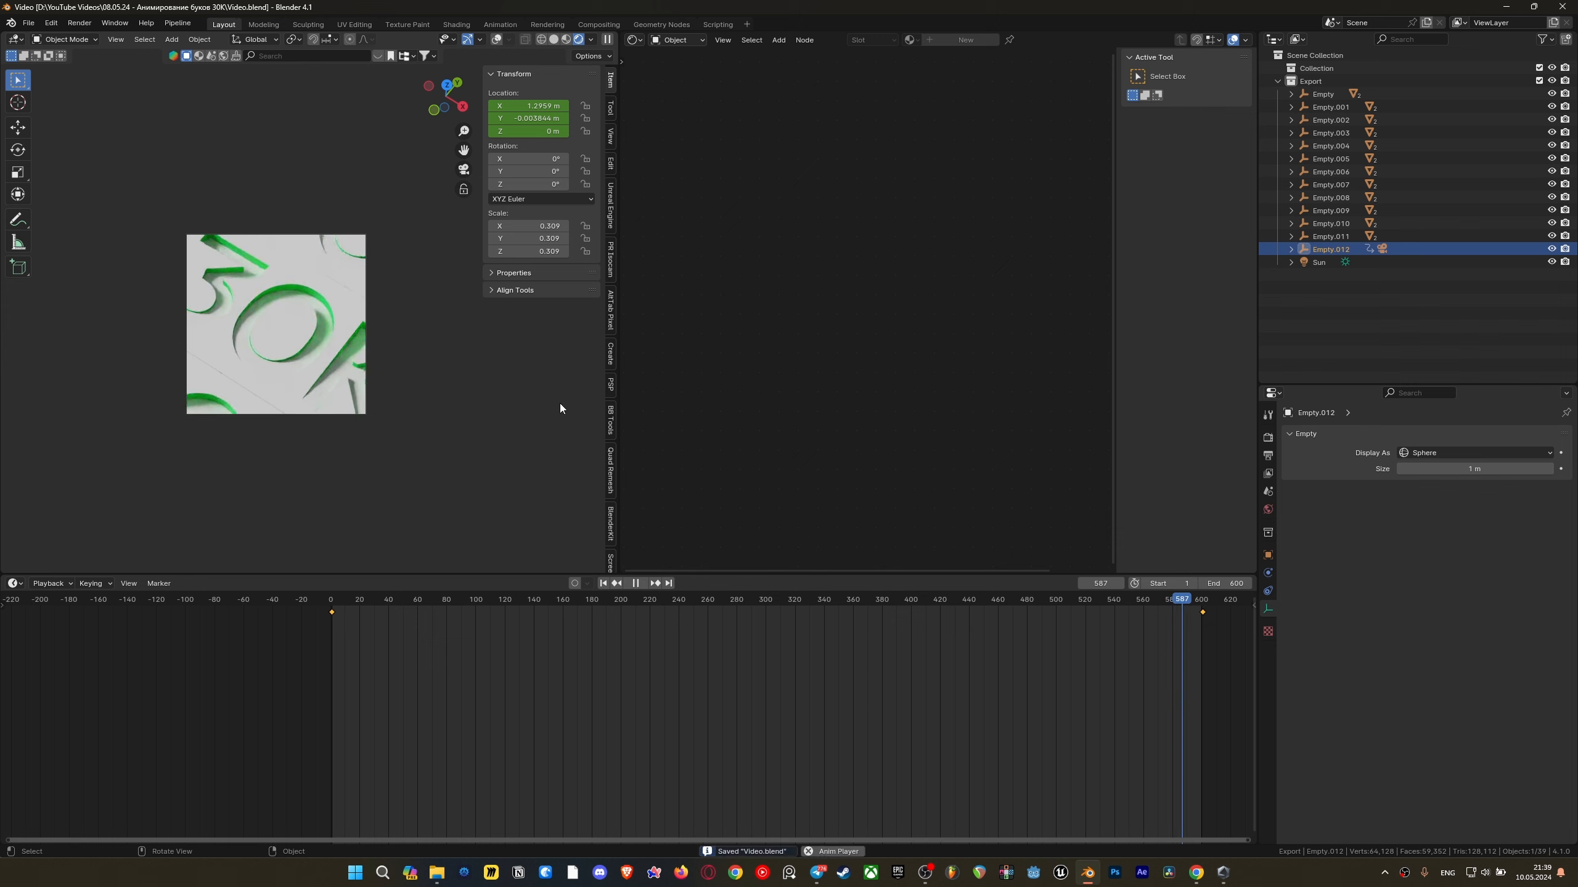
scroll(559, 402, "up", 2)
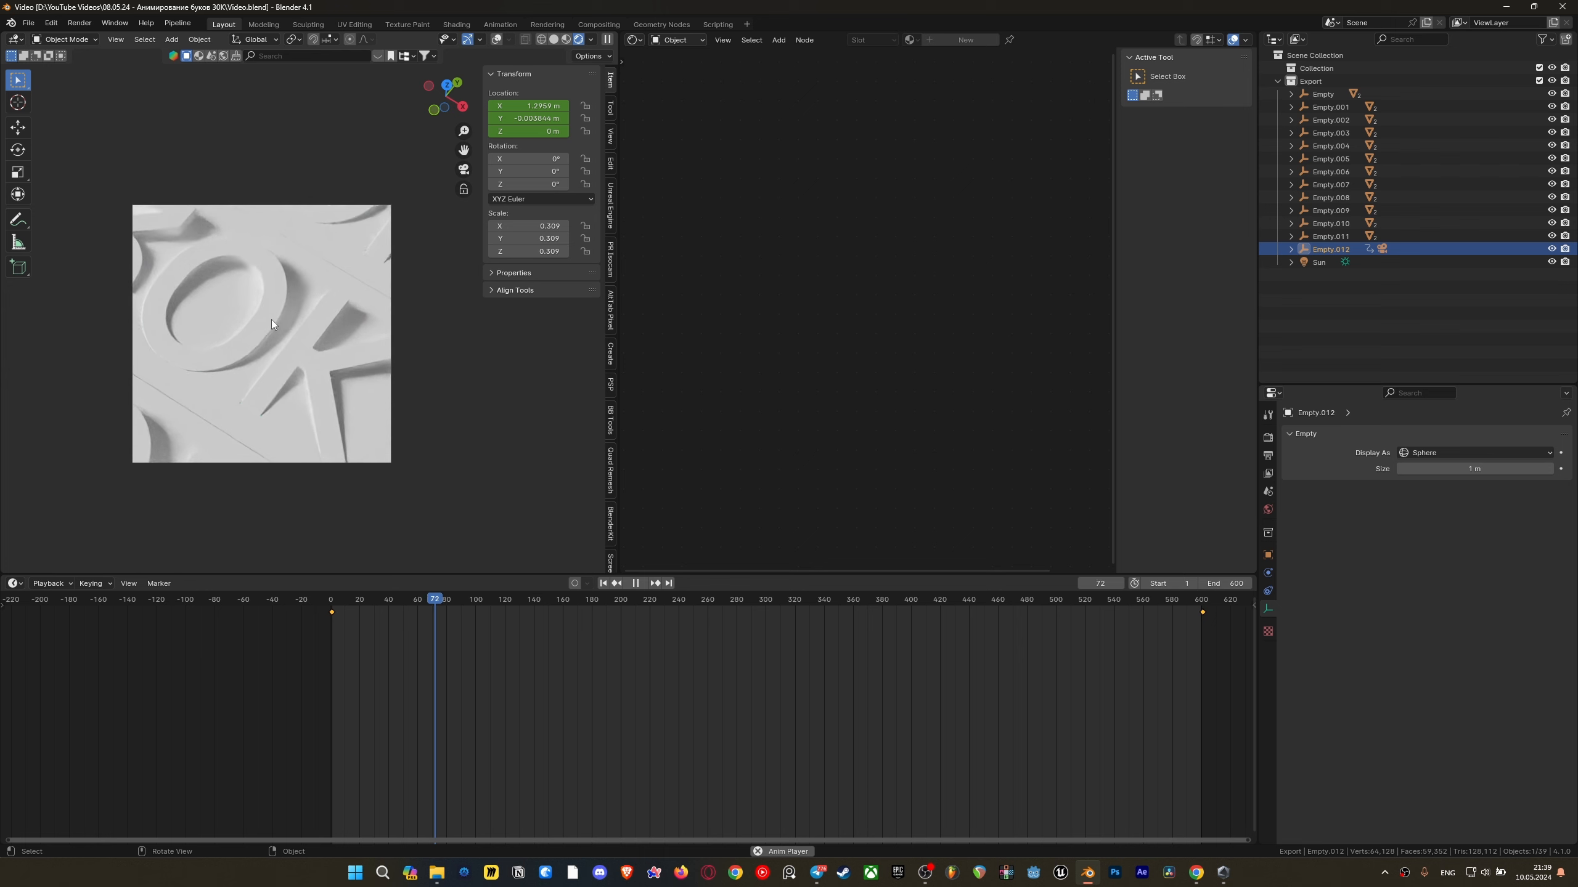
key("space")
middle_click_drag(289, 367, 371, 413, "shift")
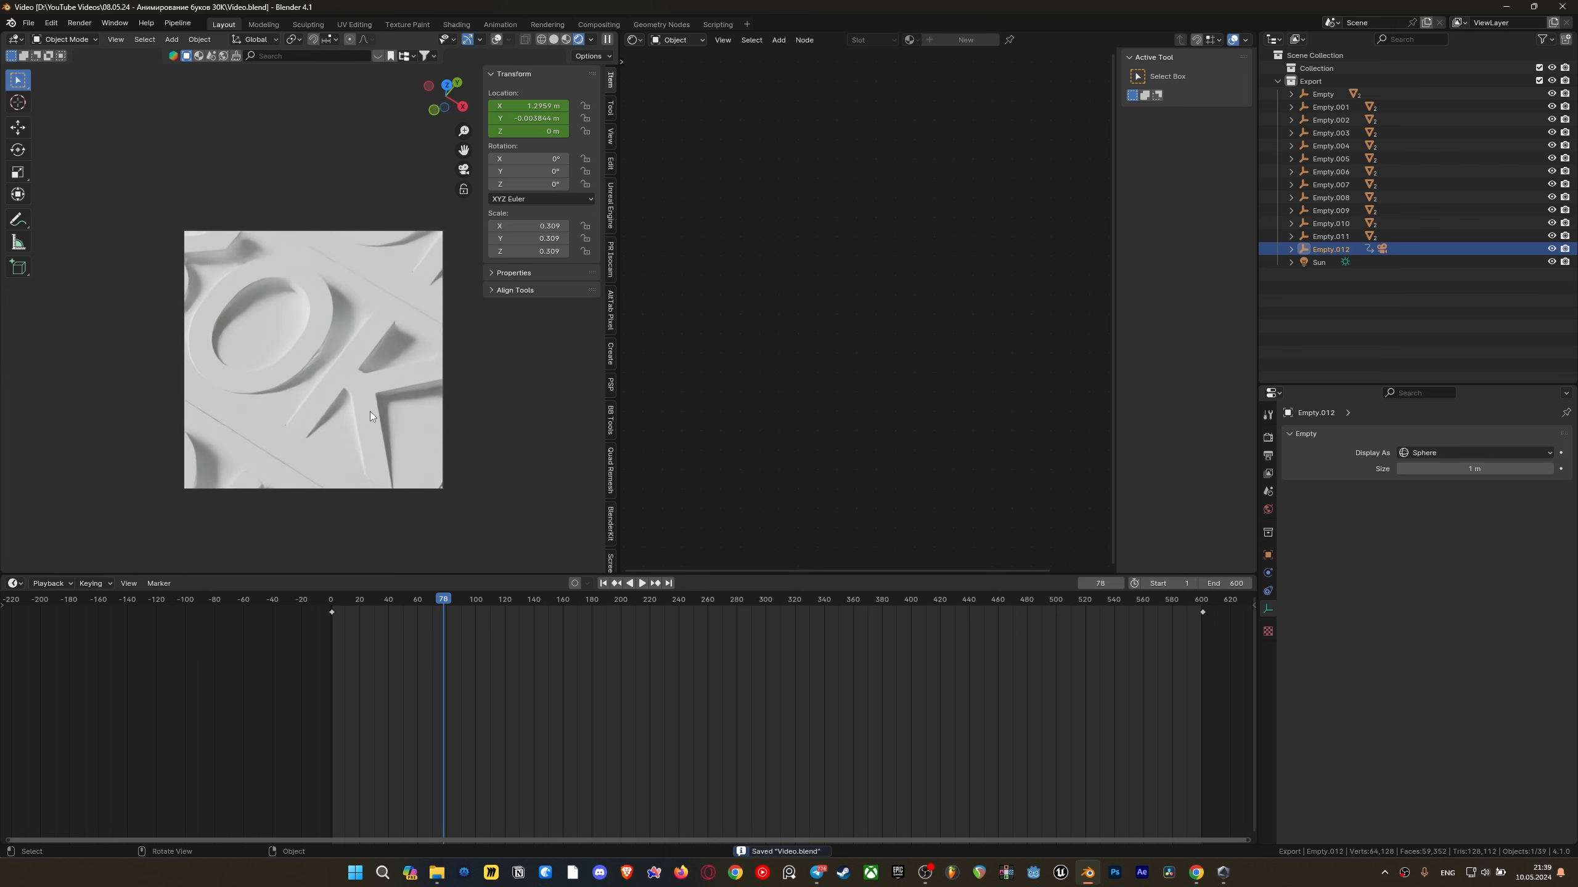
left_click_drag(426, 598, 328, 595)
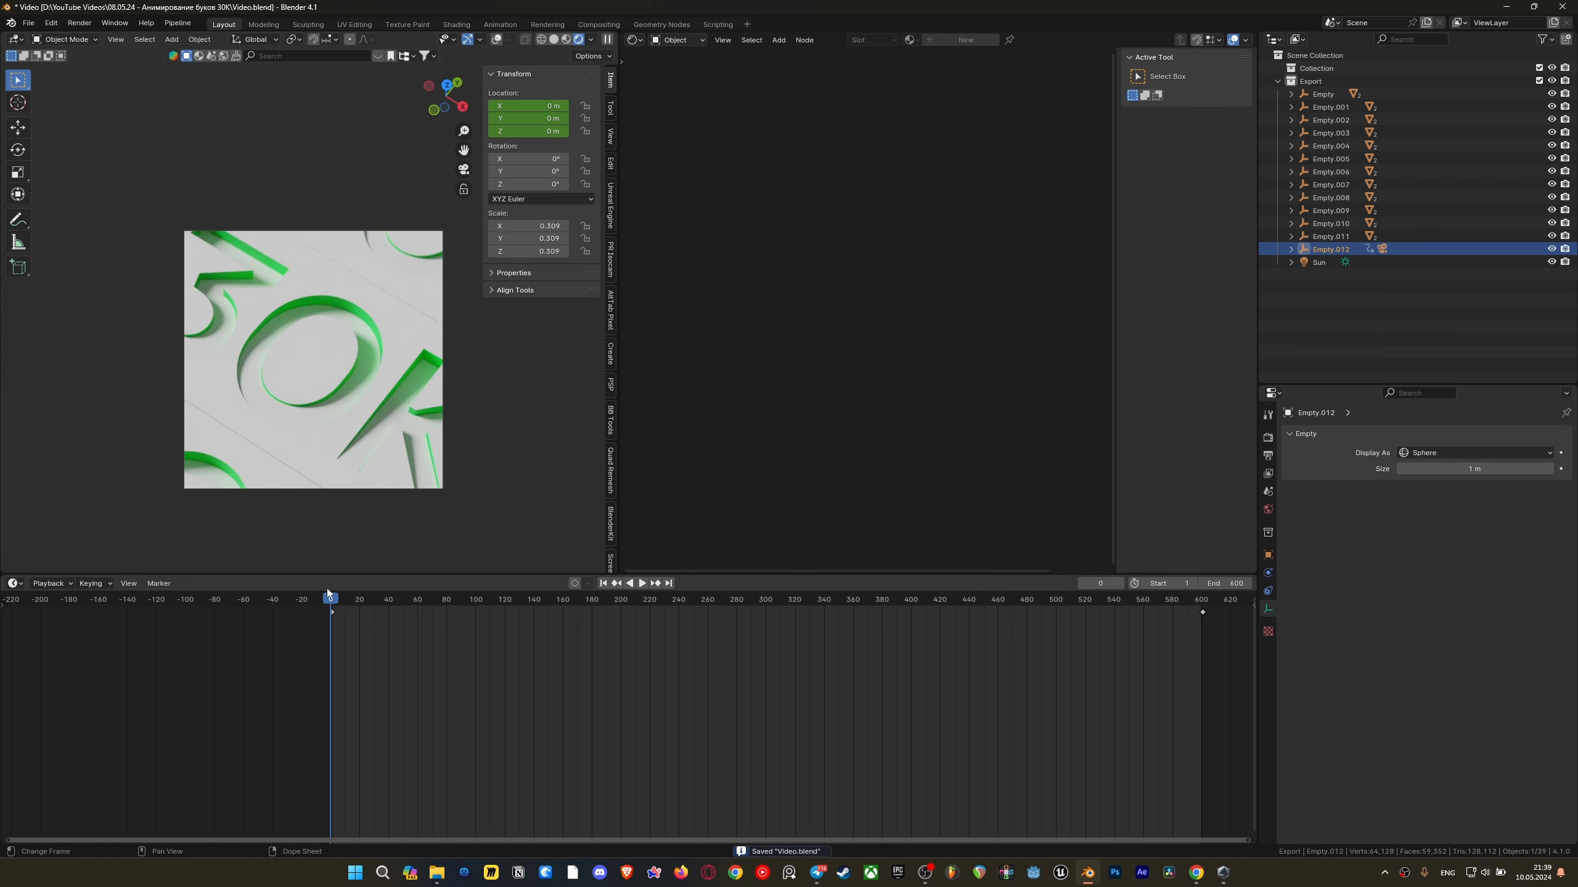
Leave the camera view, show the overlays, save the file, and view the first column's blocks in solid shading
middle_click_drag(335, 429, 338, 392)
left_click(496, 40)
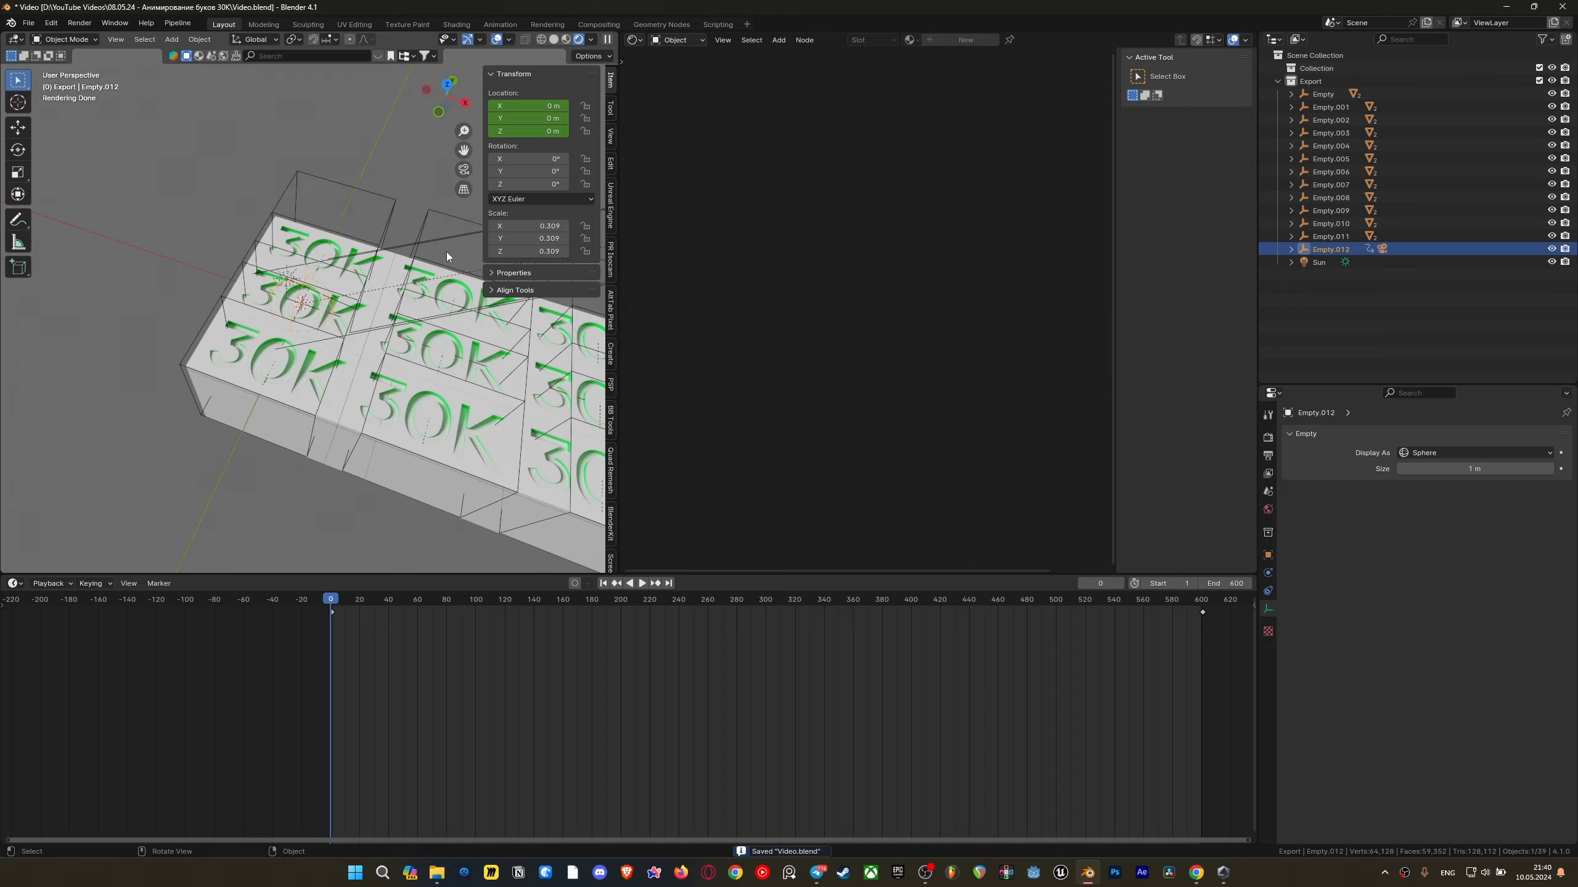
scroll(447, 252, "up", 3)
key("ctrl+s")
key("z")
scroll(298, 323, "up", 2)
mouse_move(298, 323)
middle_mouse_down()
mouse_move(283, 419)
mouse_move(345, 429)
mouse_move(316, 353)
middle_mouse_up()
scroll(316, 353, "up", 1)
scroll(316, 354, "up", 1)
scroll(309, 318, "up", 2)
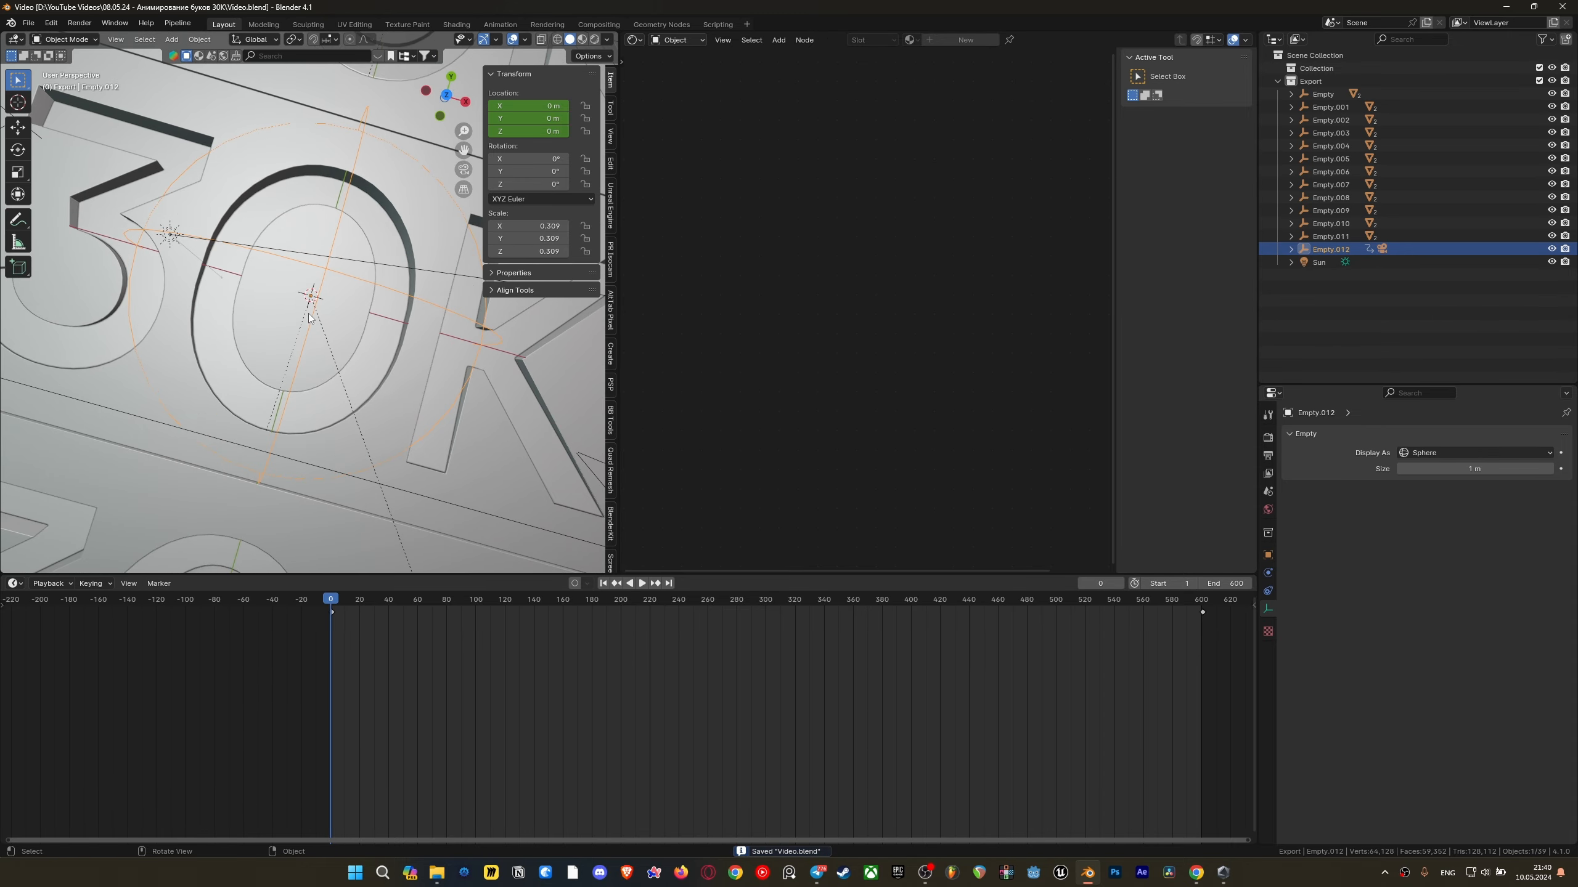
scroll(314, 318, "down", 4)
Snap the 3D cursor to the inner O face of the first column's middle base mesh and go to frame 1
left_click(281, 339)
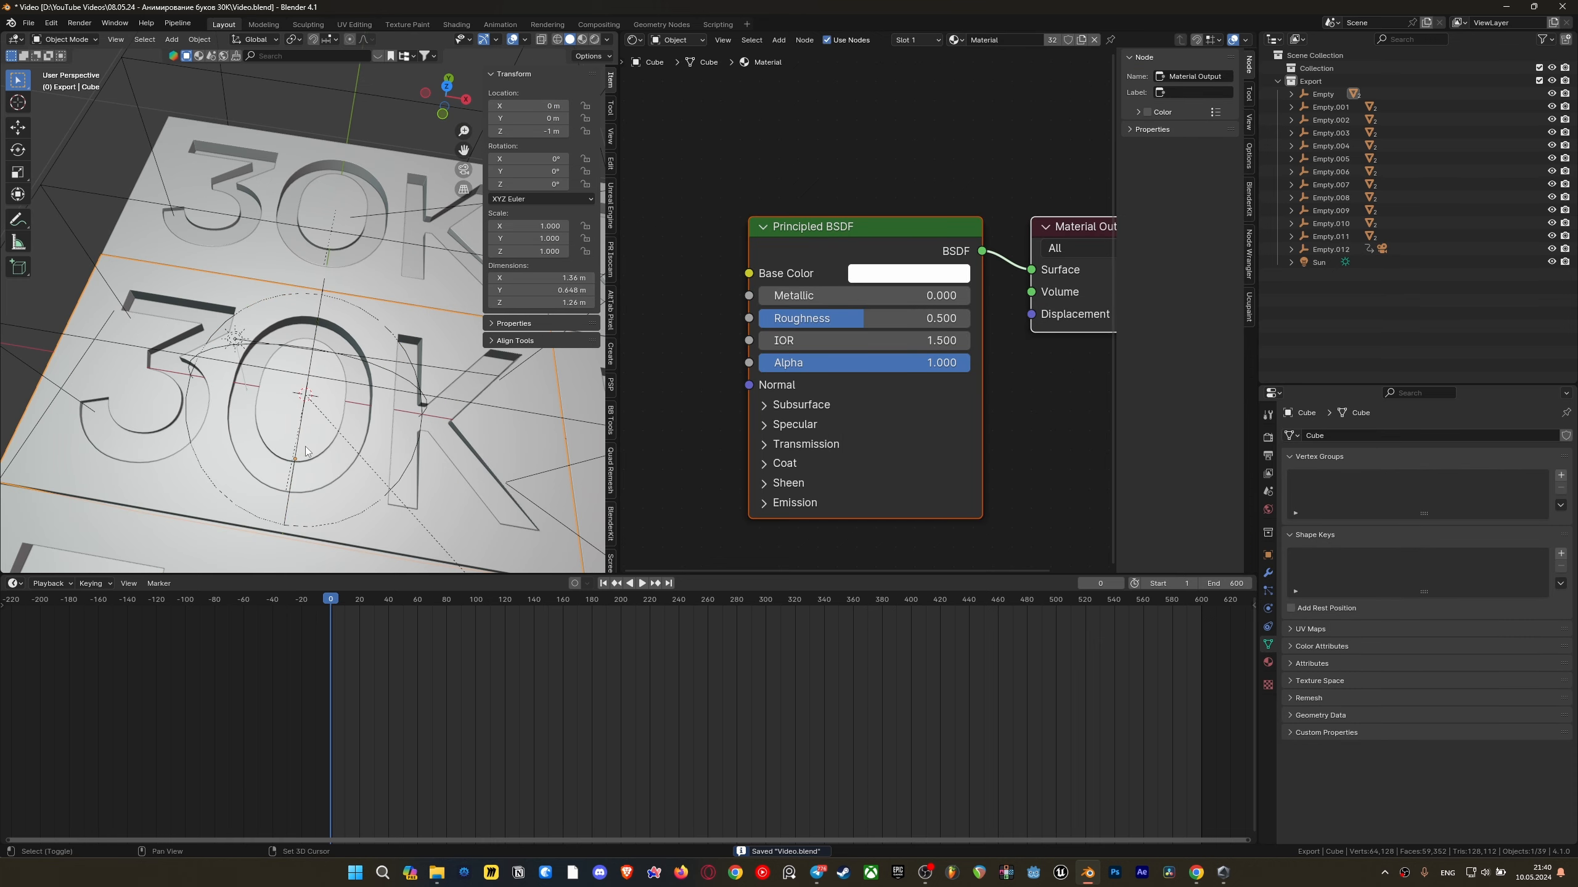
middle_click_drag(281, 340, 333, 335)
key("Tab")
left_click(289, 457)
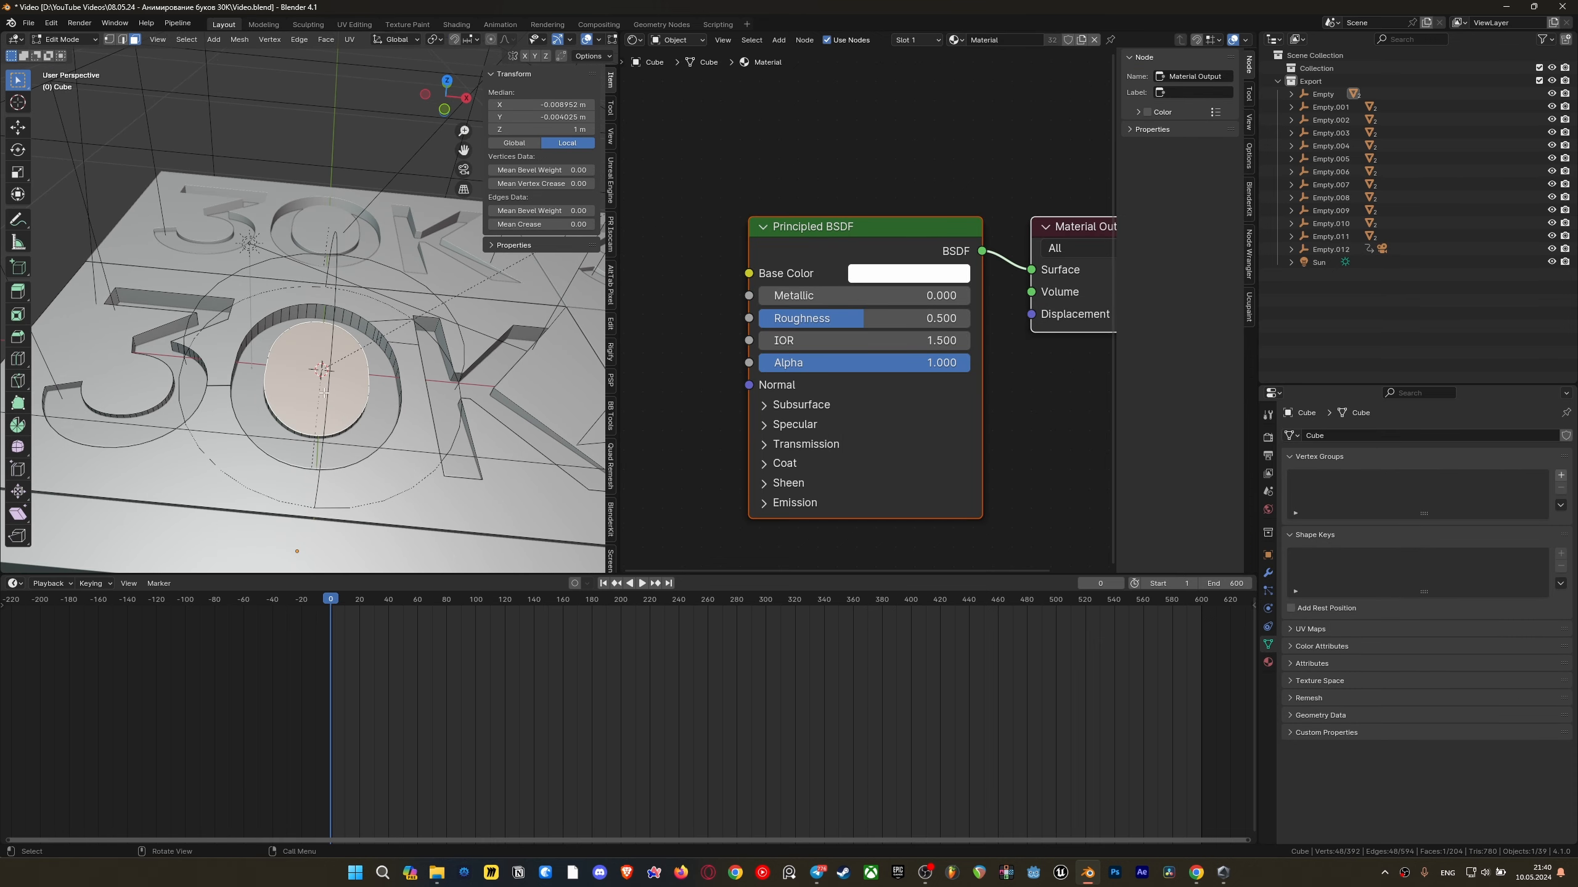
key("shift+s")
left_click(316, 446)
key("Tab")
scroll(345, 377, "down", 4)
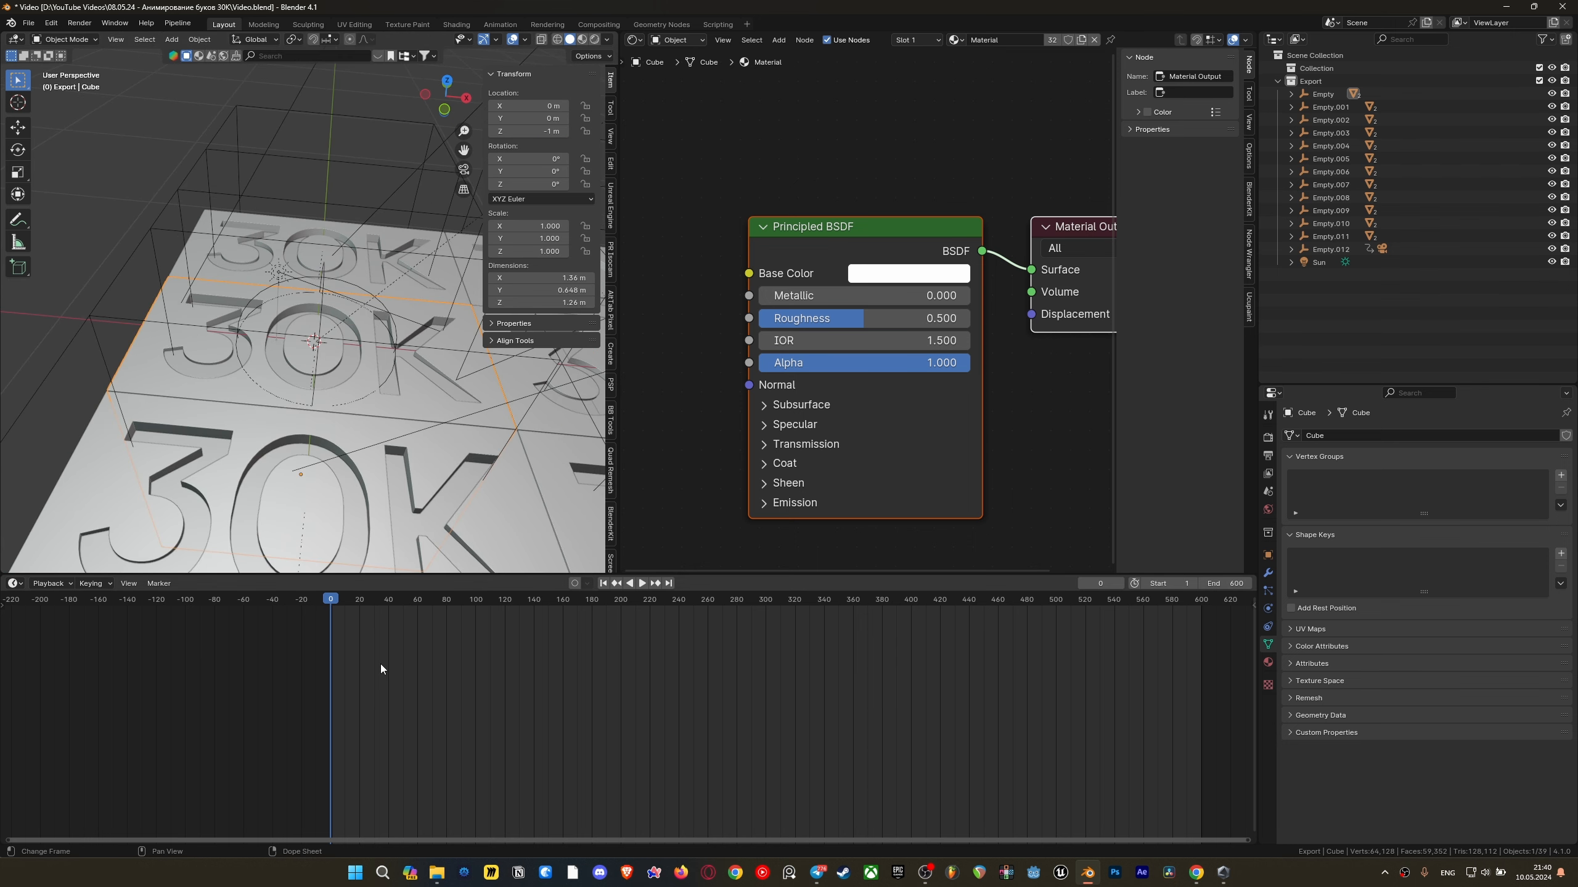
key("Right")
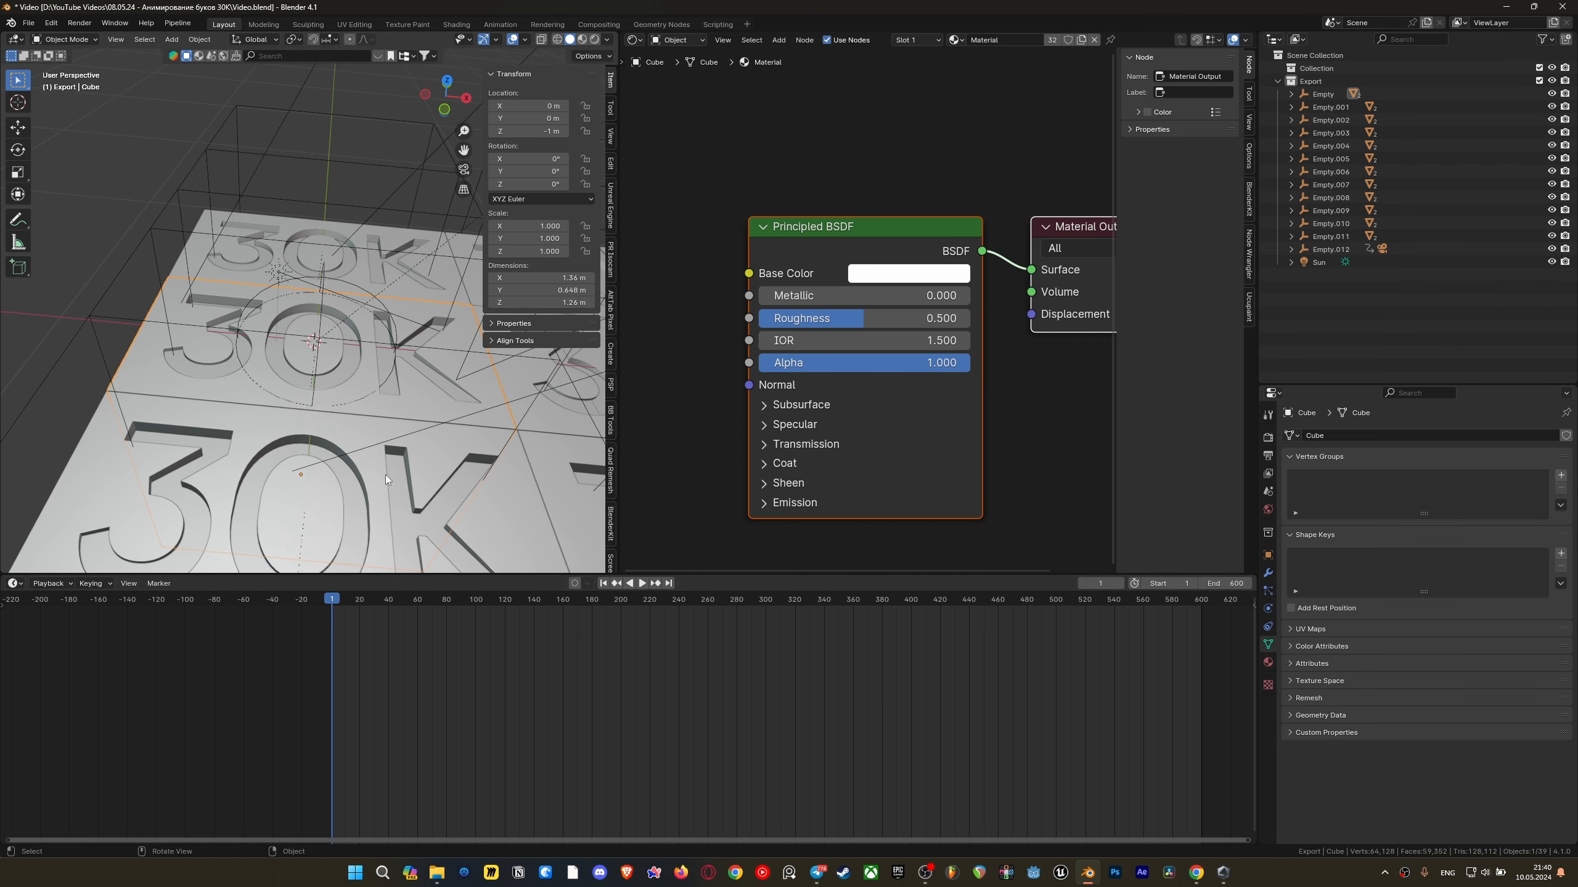
Copy the location of the first column's middle base mesh onto the sphere empty
left_click(323, 281)
scroll(323, 284, "up", 2)
scroll(343, 351, "down", 2)
left_click(287, 350)
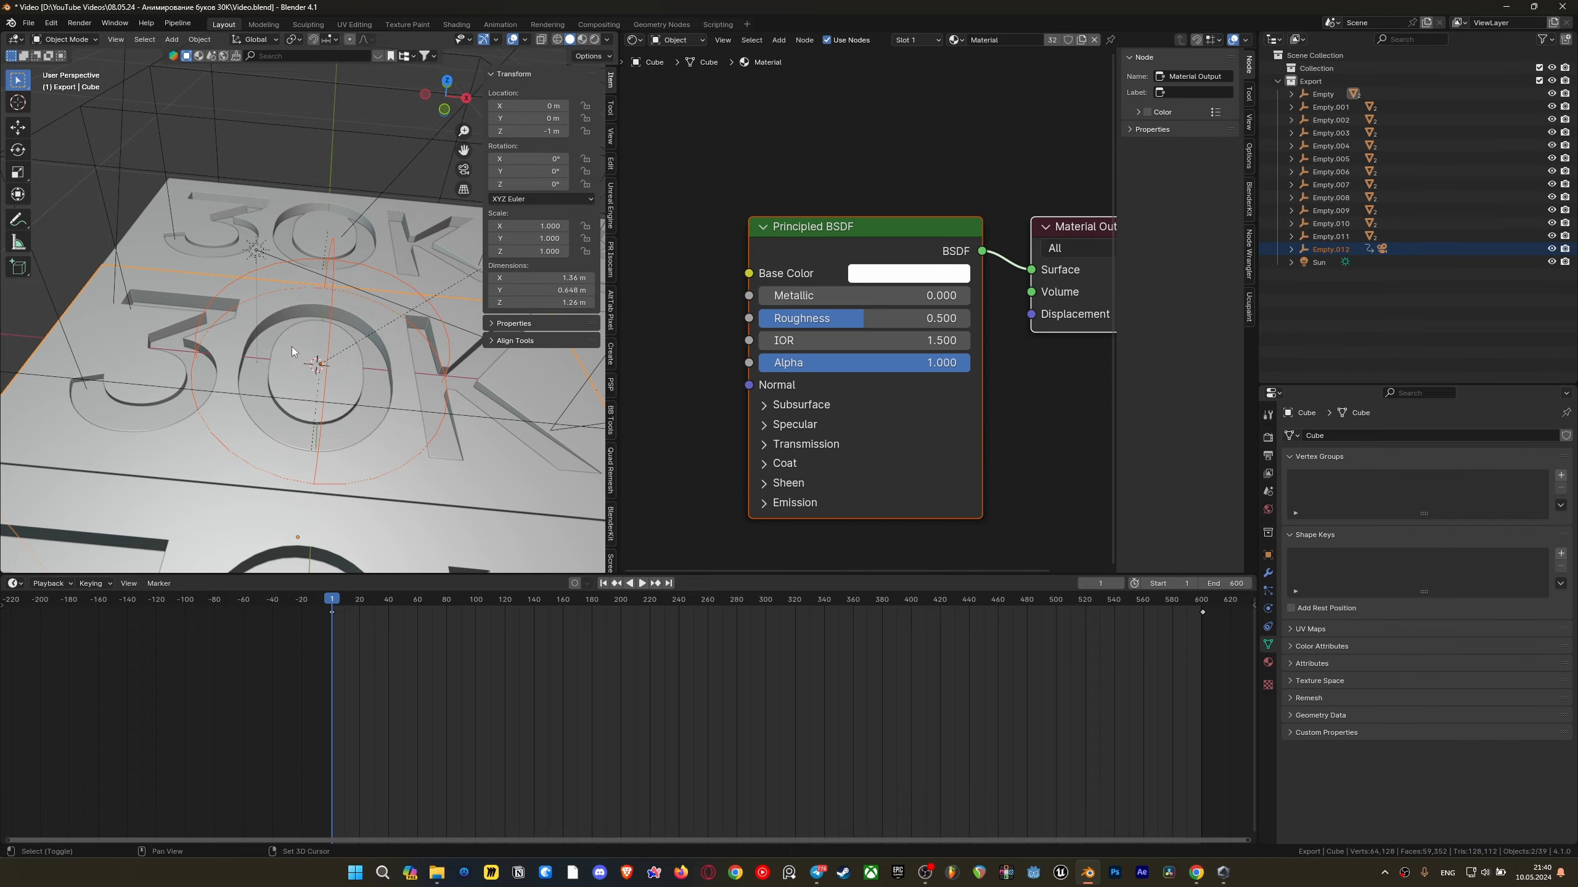
middle_click_drag(291, 347, 408, 375)
key("ctrl+c")
left_click(247, 373)
left_click(355, 421)
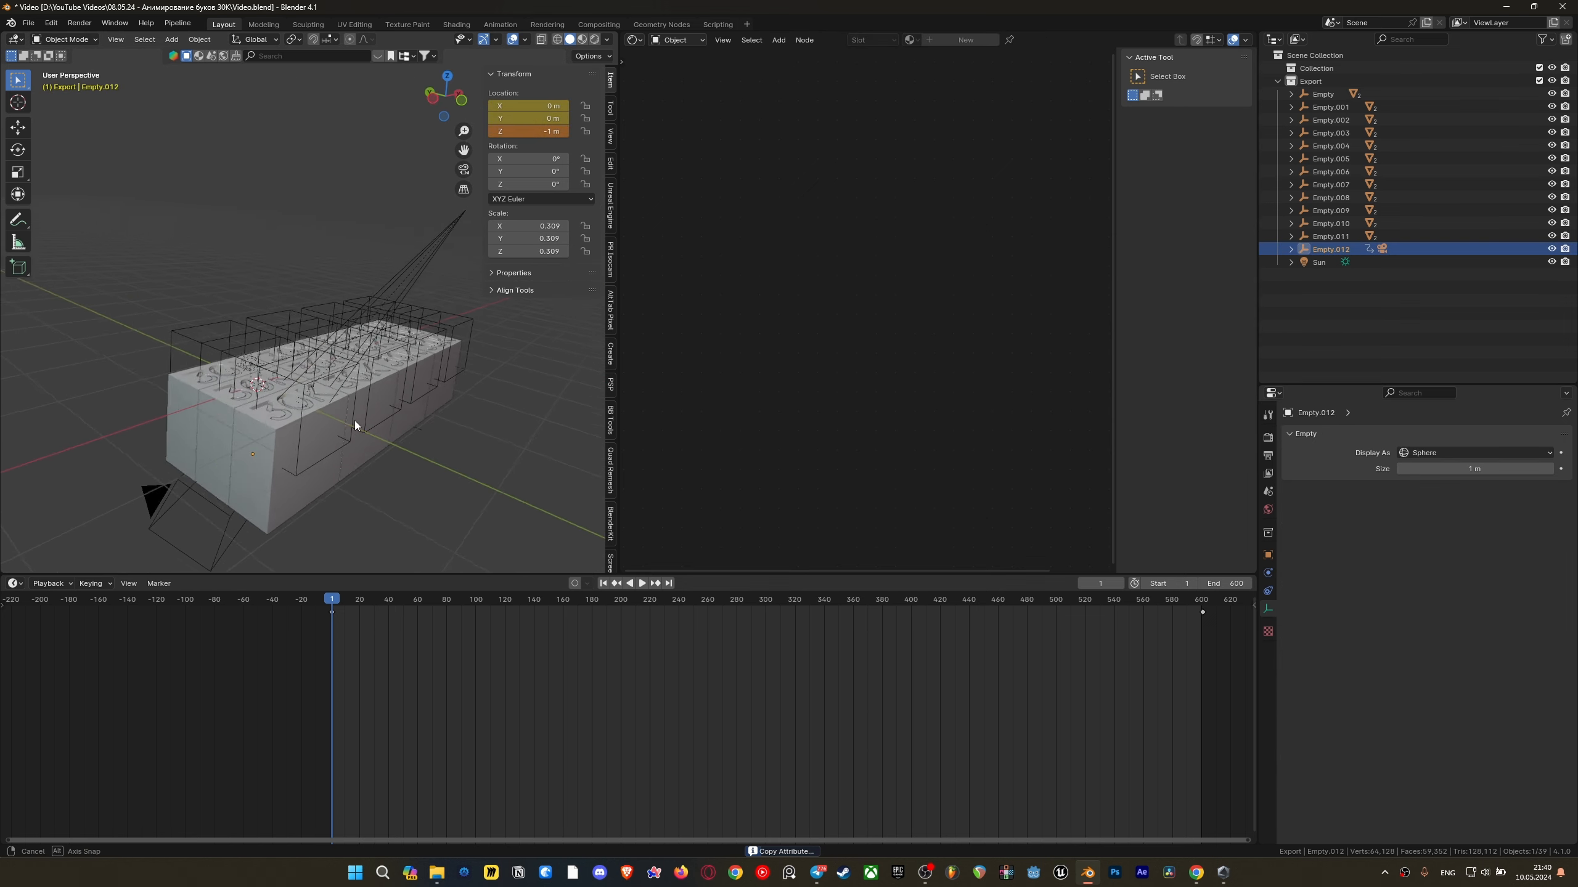
Set the origin of the first column's middle base mesh to the 3D cursor after trying Origin to Geometry
middle_click_drag(356, 421, 351, 300)
scroll(352, 301, "up", 3)
left_click(355, 327)
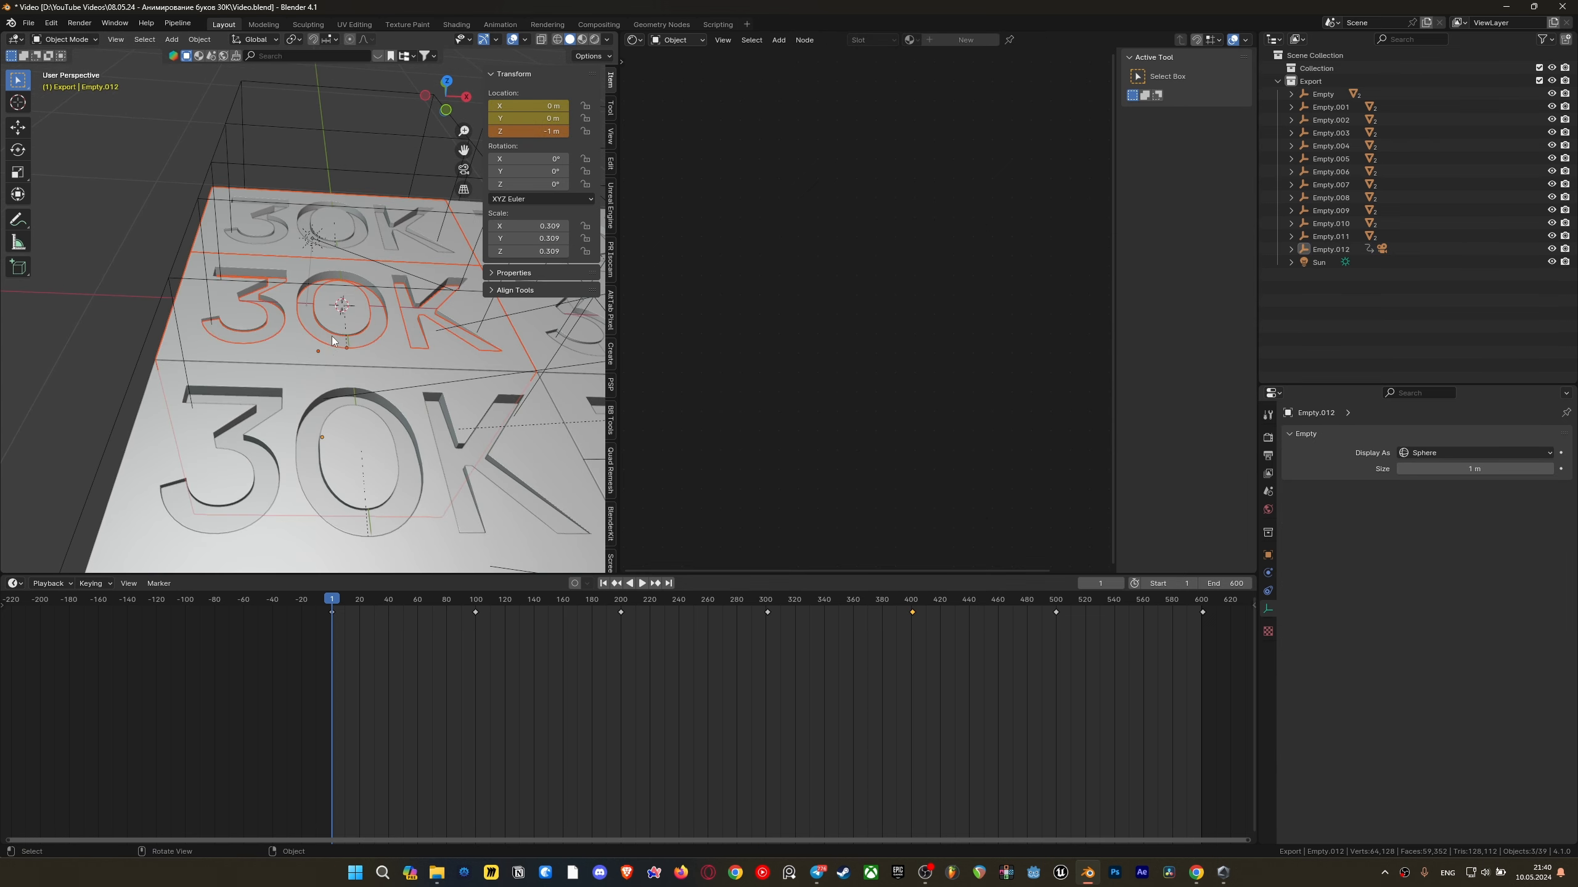
scroll(356, 327, "up", 2)
scroll(356, 327, "down", 3)
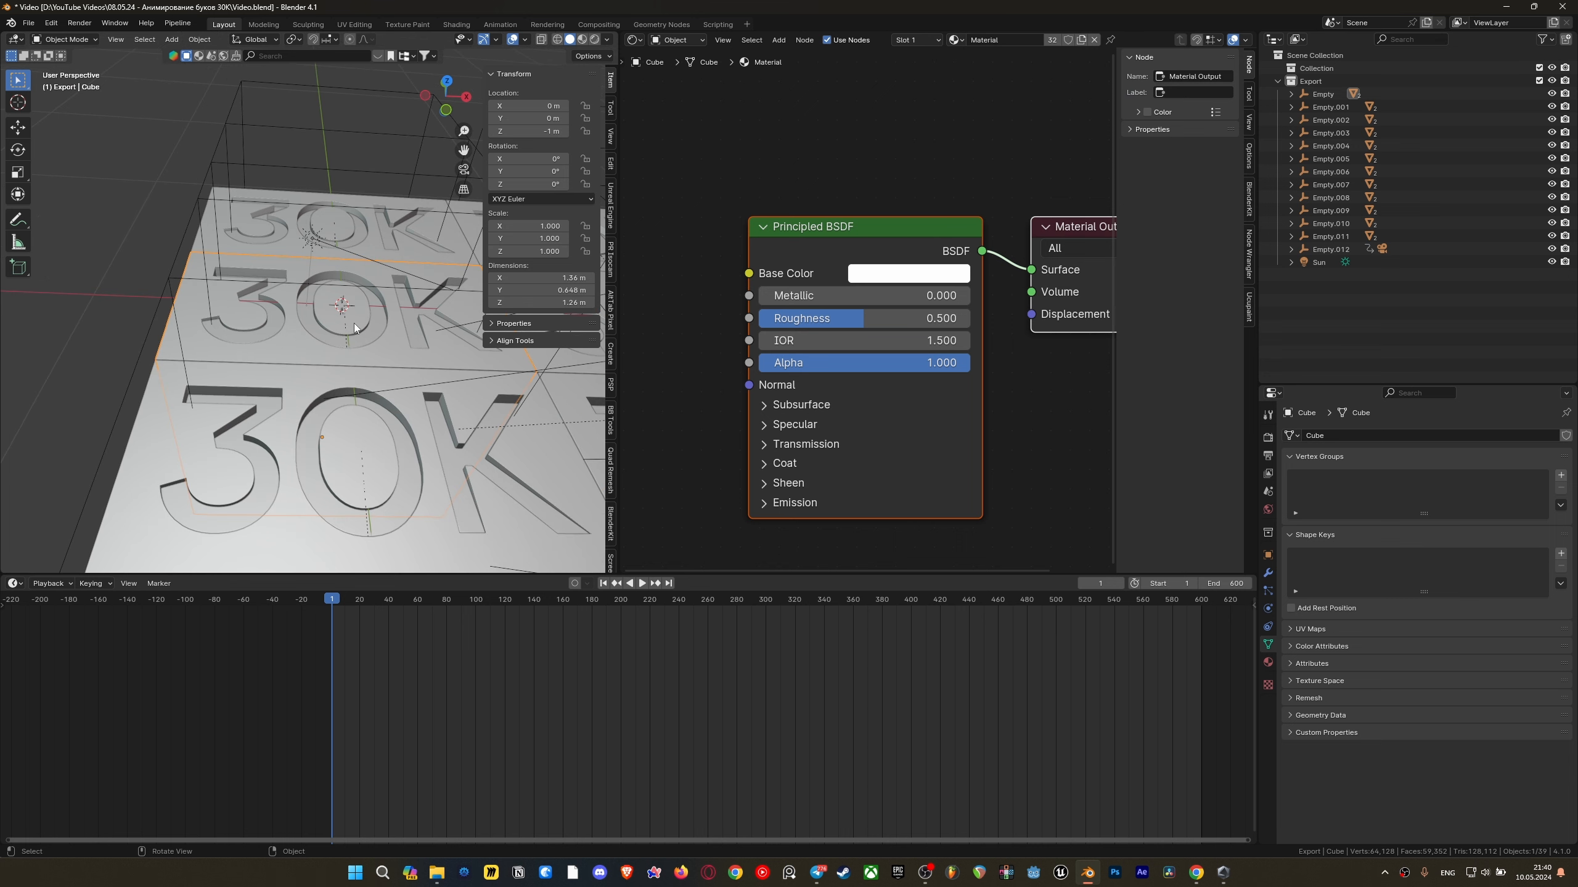
right_click(347, 328)
mouse_move(348, 328)
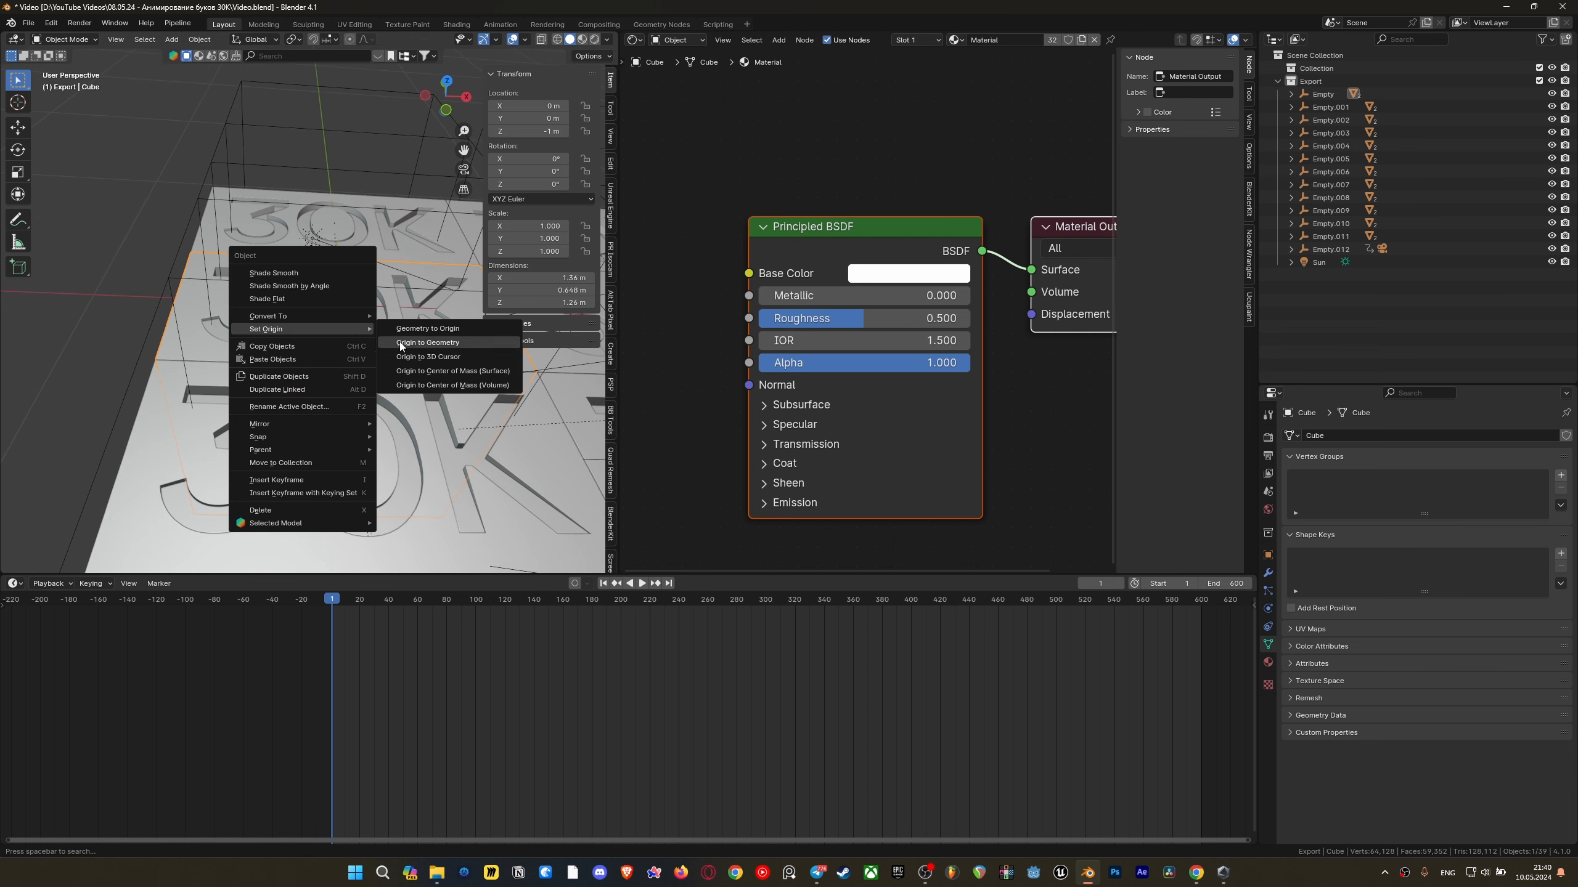
left_click(401, 343)
right_click(346, 312)
mouse_move(365, 318)
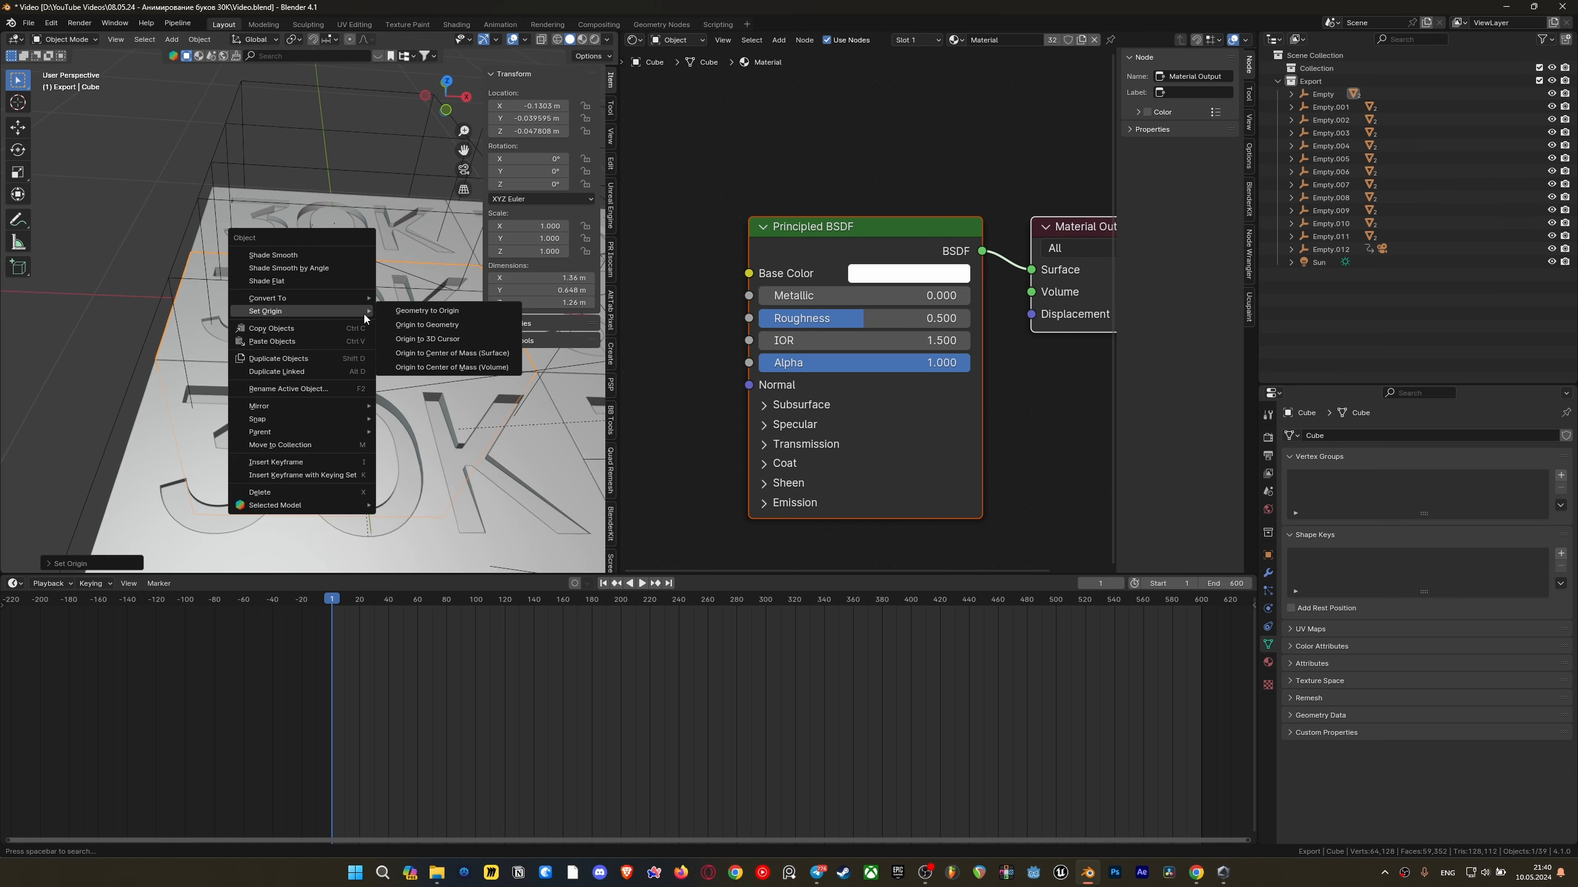
left_click(414, 339)
scroll(349, 313, "down", 4)
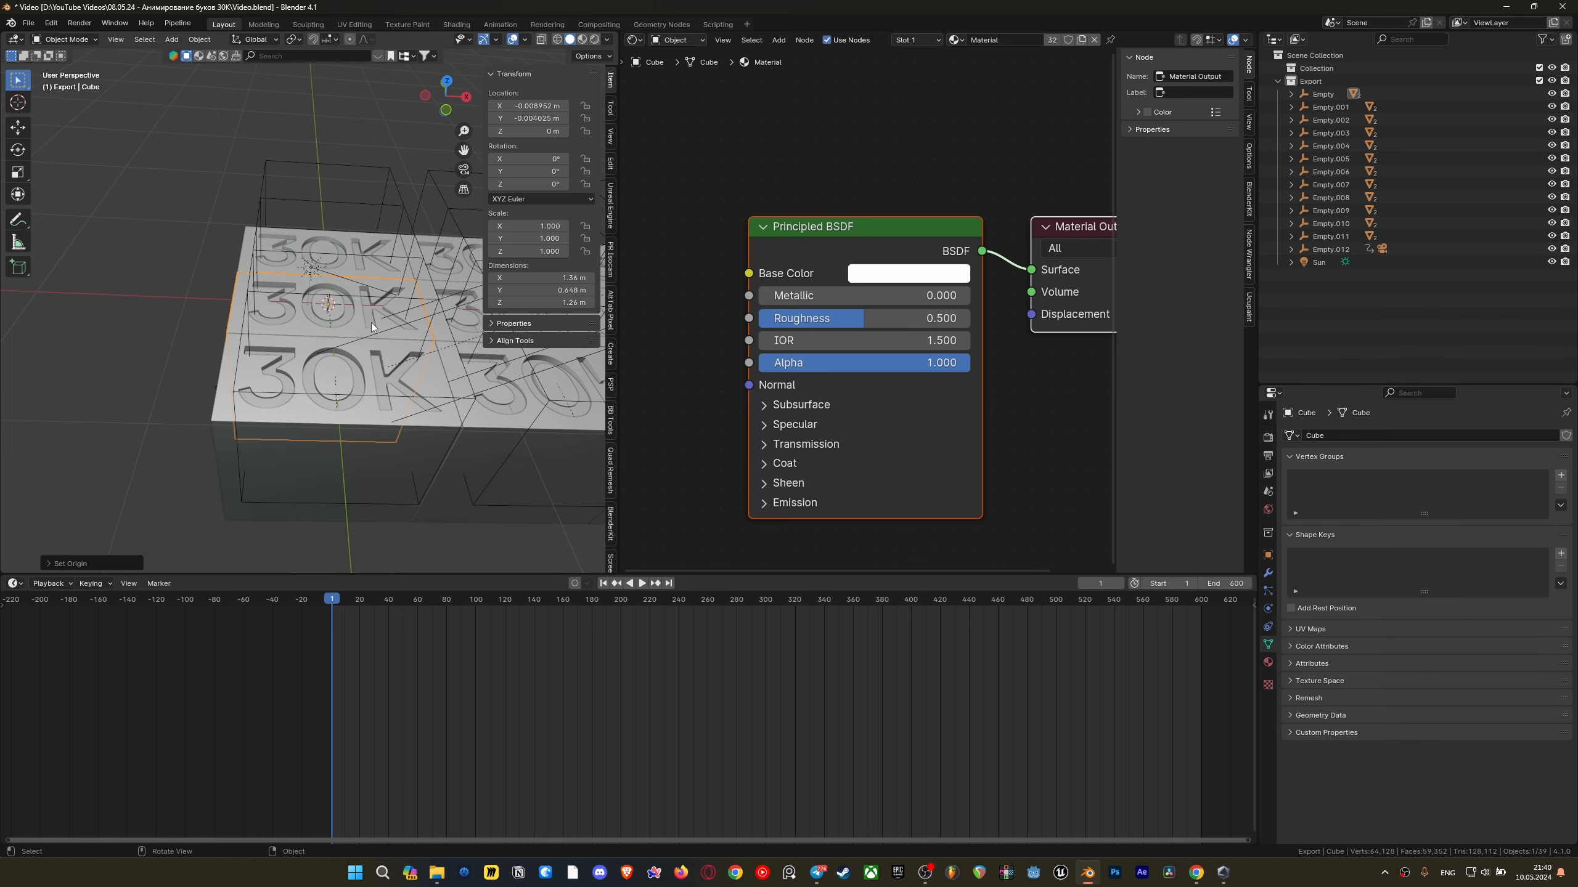
Select the sphere empty inside the blocks using wireframe shading, and return to solid shading
middle_click_drag(371, 323, 355, 386)
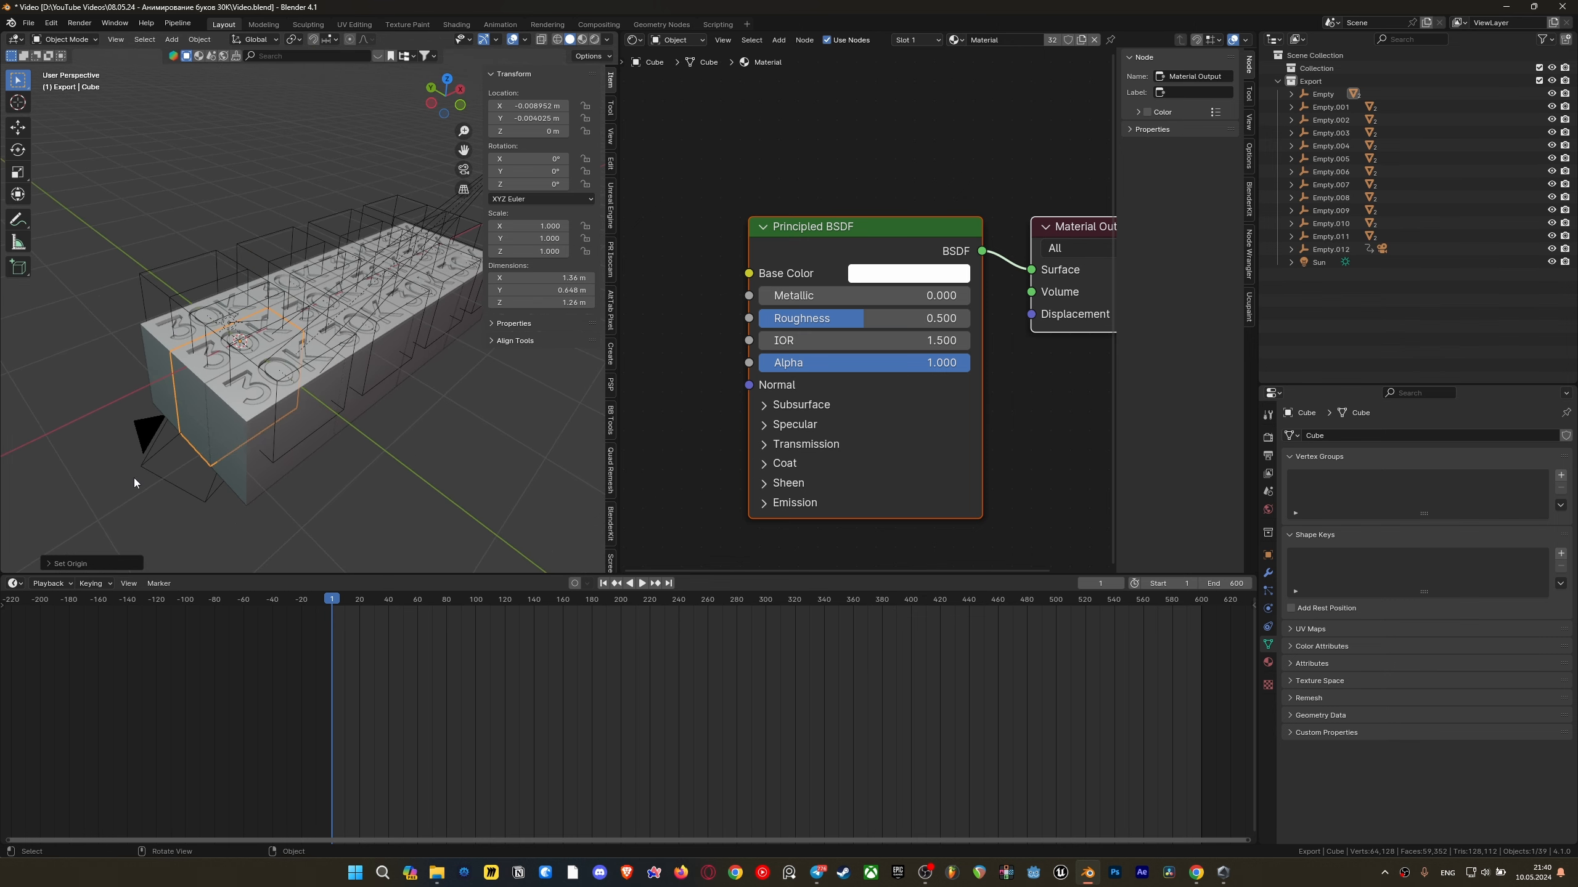
left_click(249, 341)
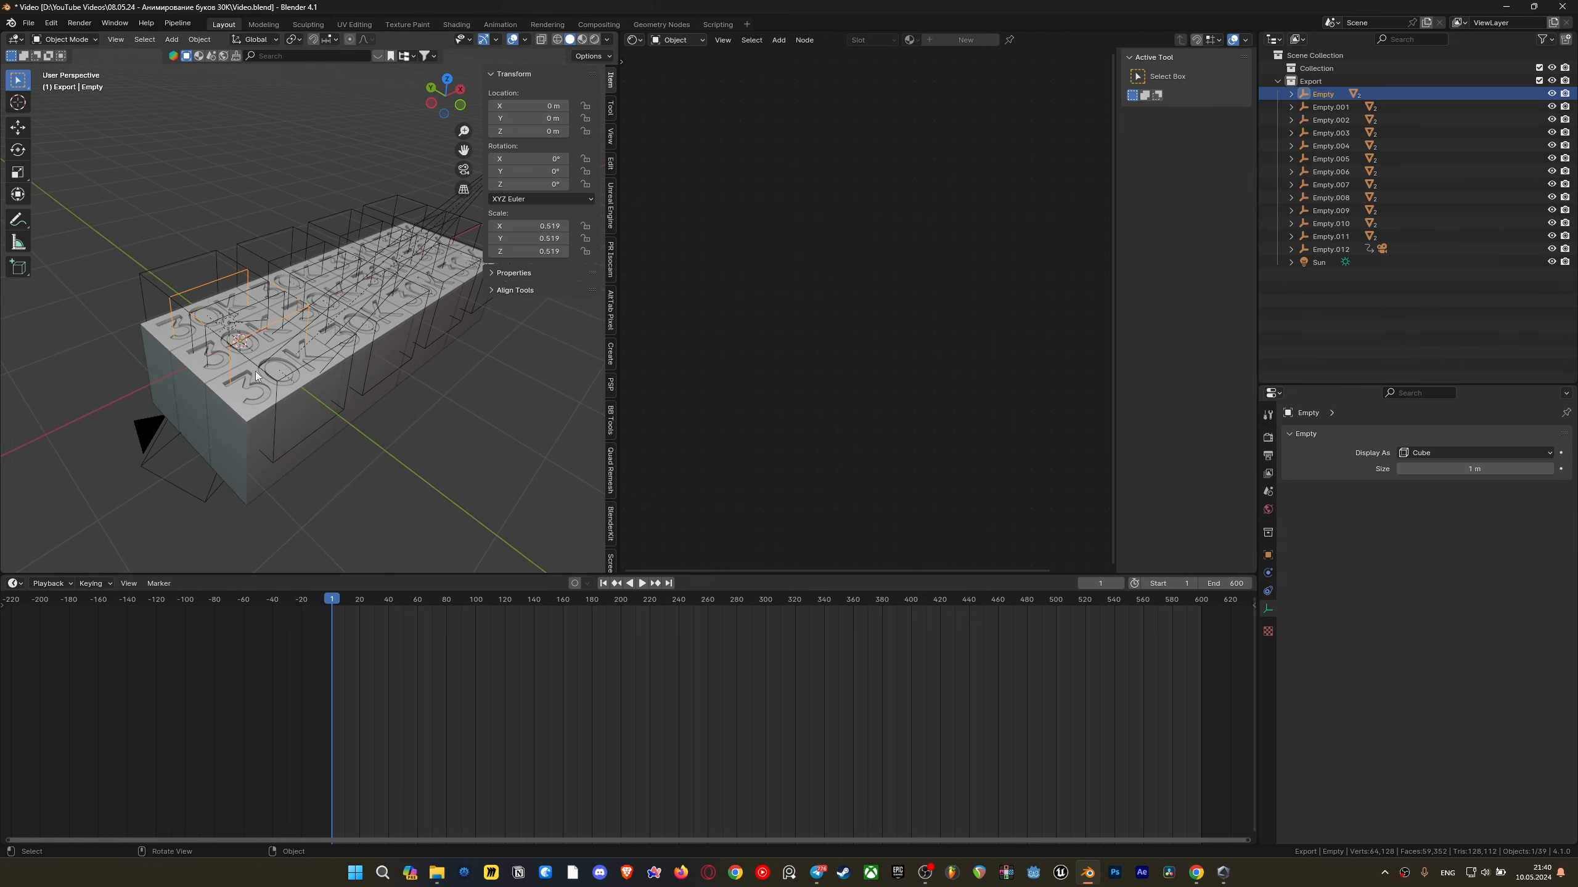
middle_click_drag(255, 371, 301, 331)
key("z")
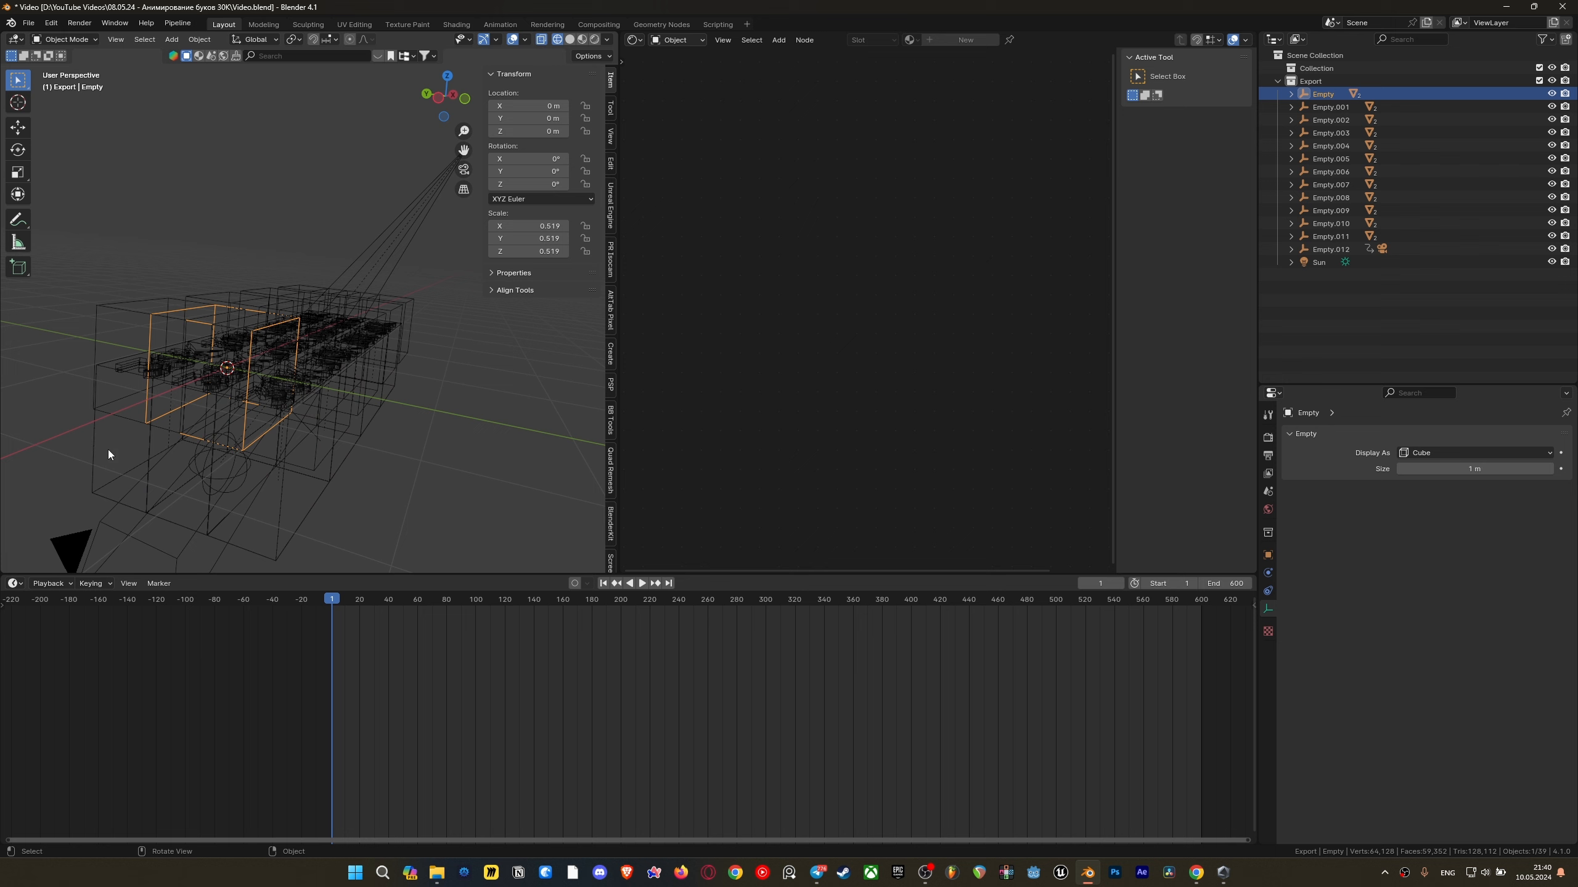
left_click(244, 465)
left_click(242, 456)
left_click(245, 452)
left_click(253, 464)
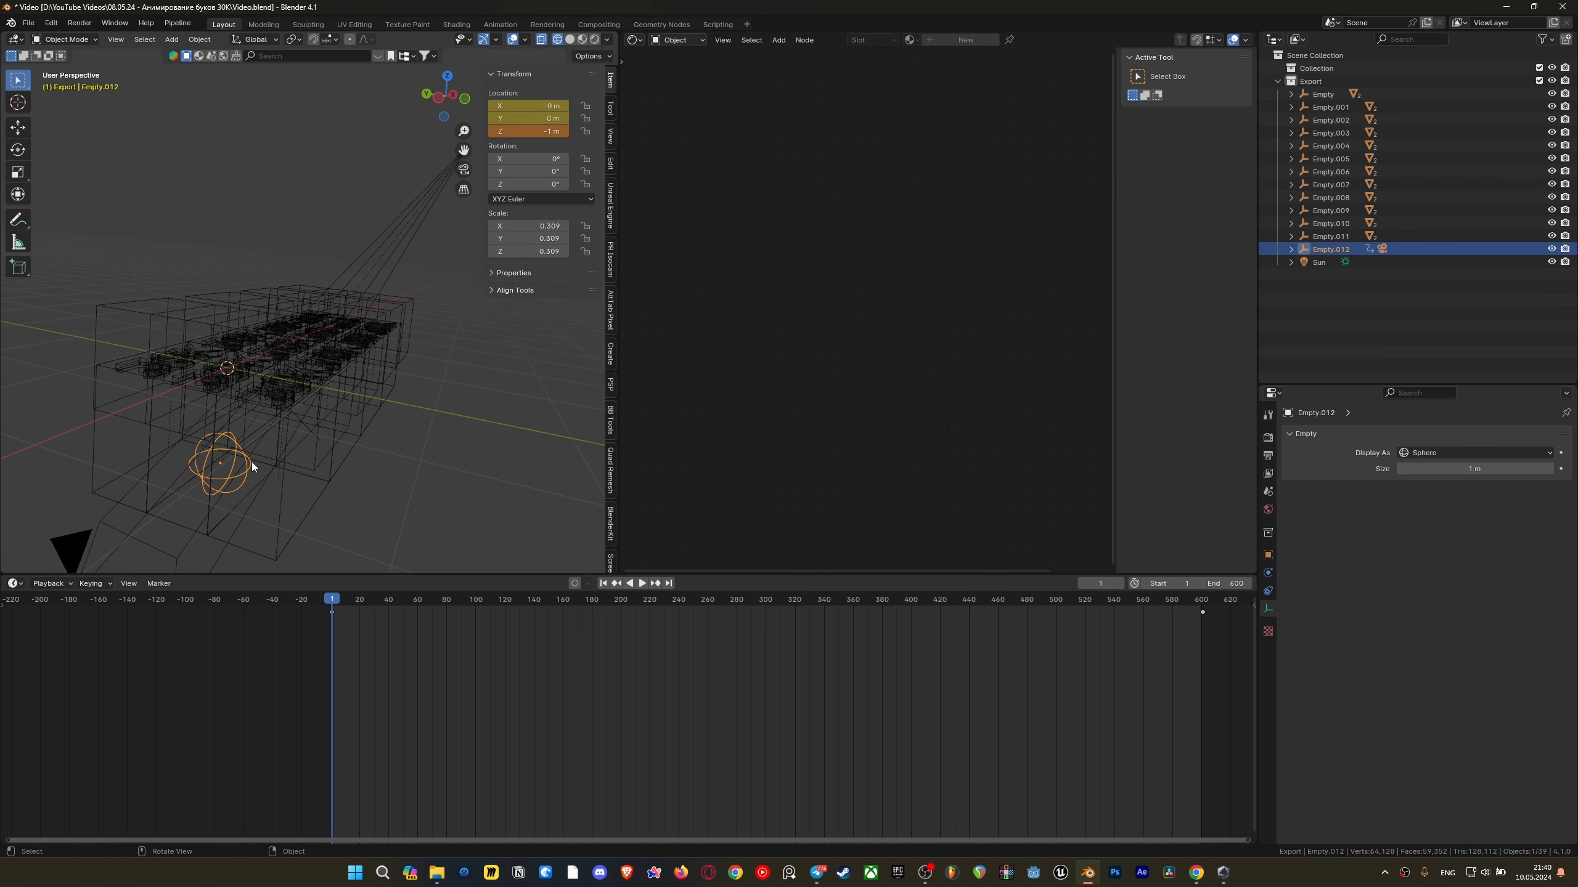
key("z")
middle_click_drag(515, 464, 252, 437)
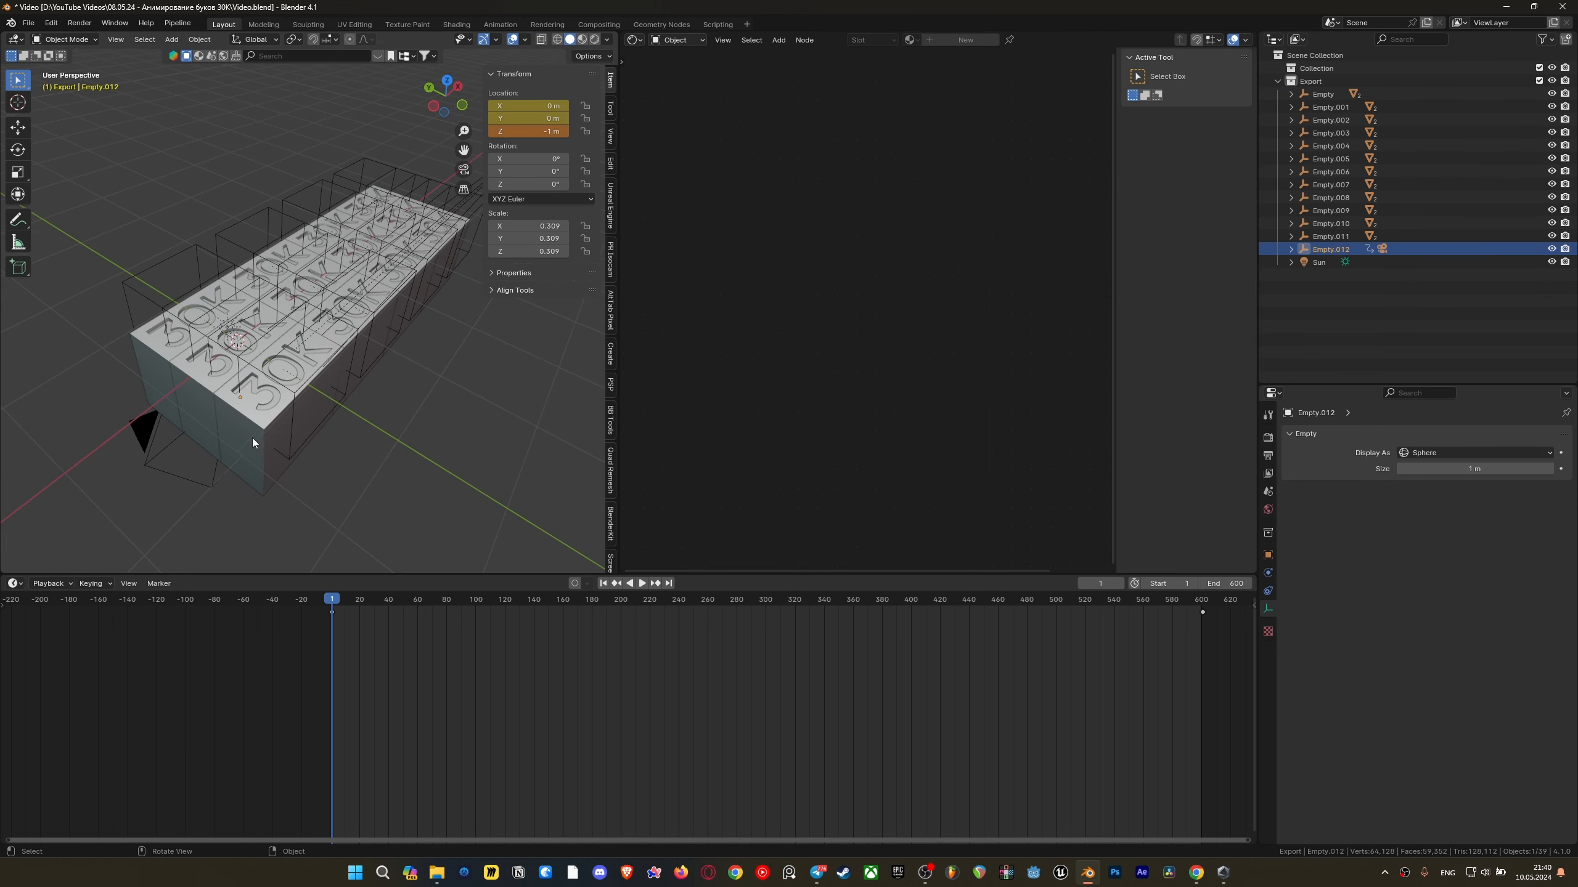
Copy the location of the first column's re-centred middle base mesh onto the sphere empty and save the file
left_click(201, 383, "shift")
key("ctrl+c")
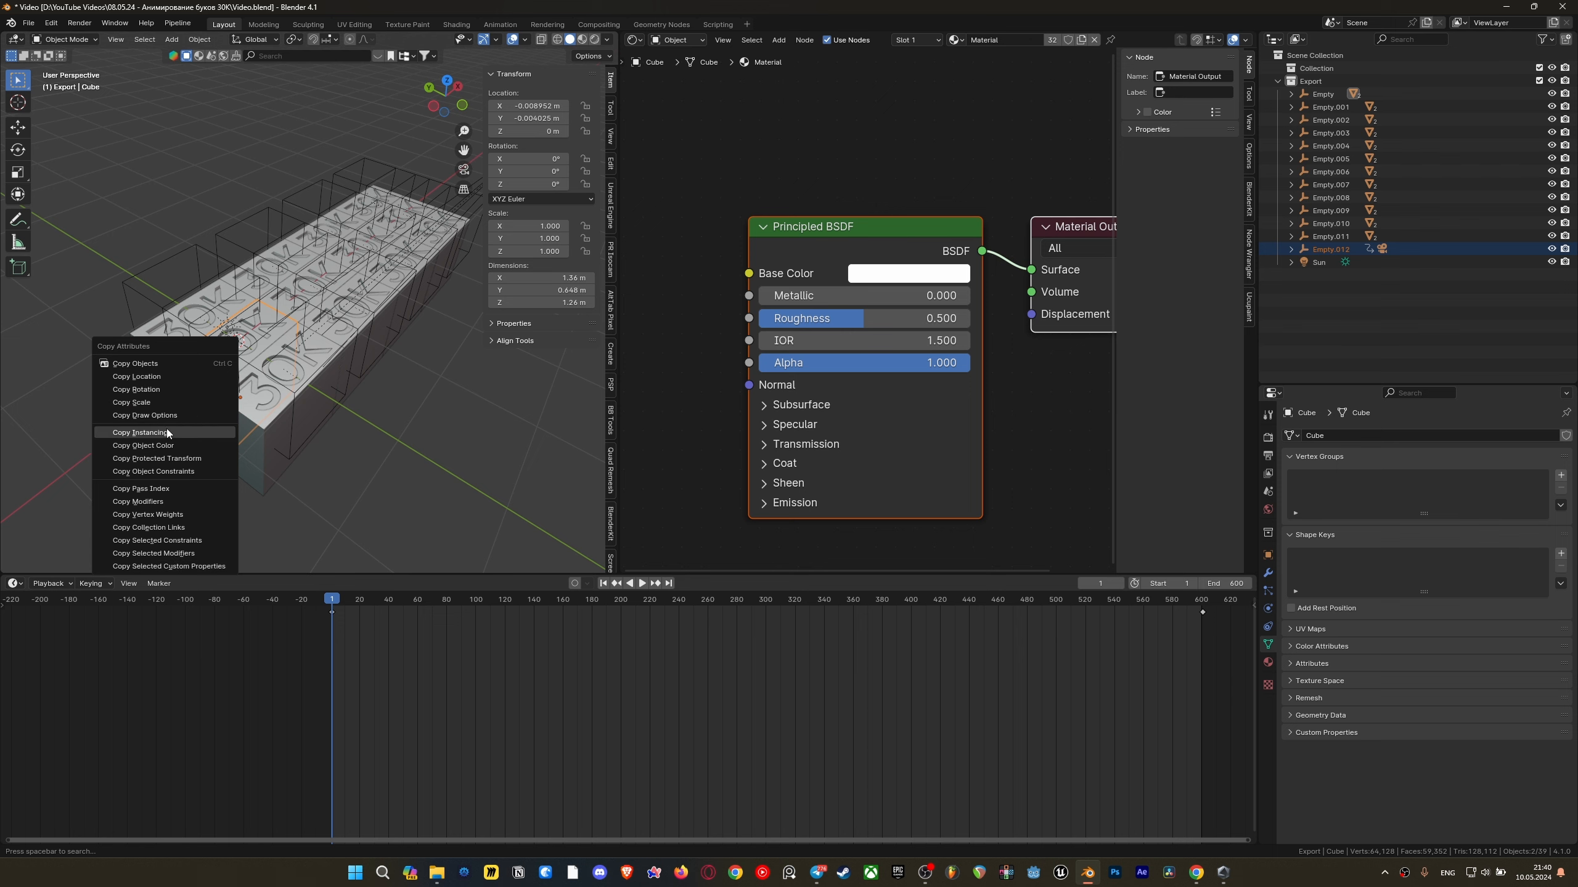
left_click(160, 378)
key("ctrl+s")
Keyframe the sphere empty's new location at frame 1 and check the move near its end in the rendered camera view
key("KP_0")
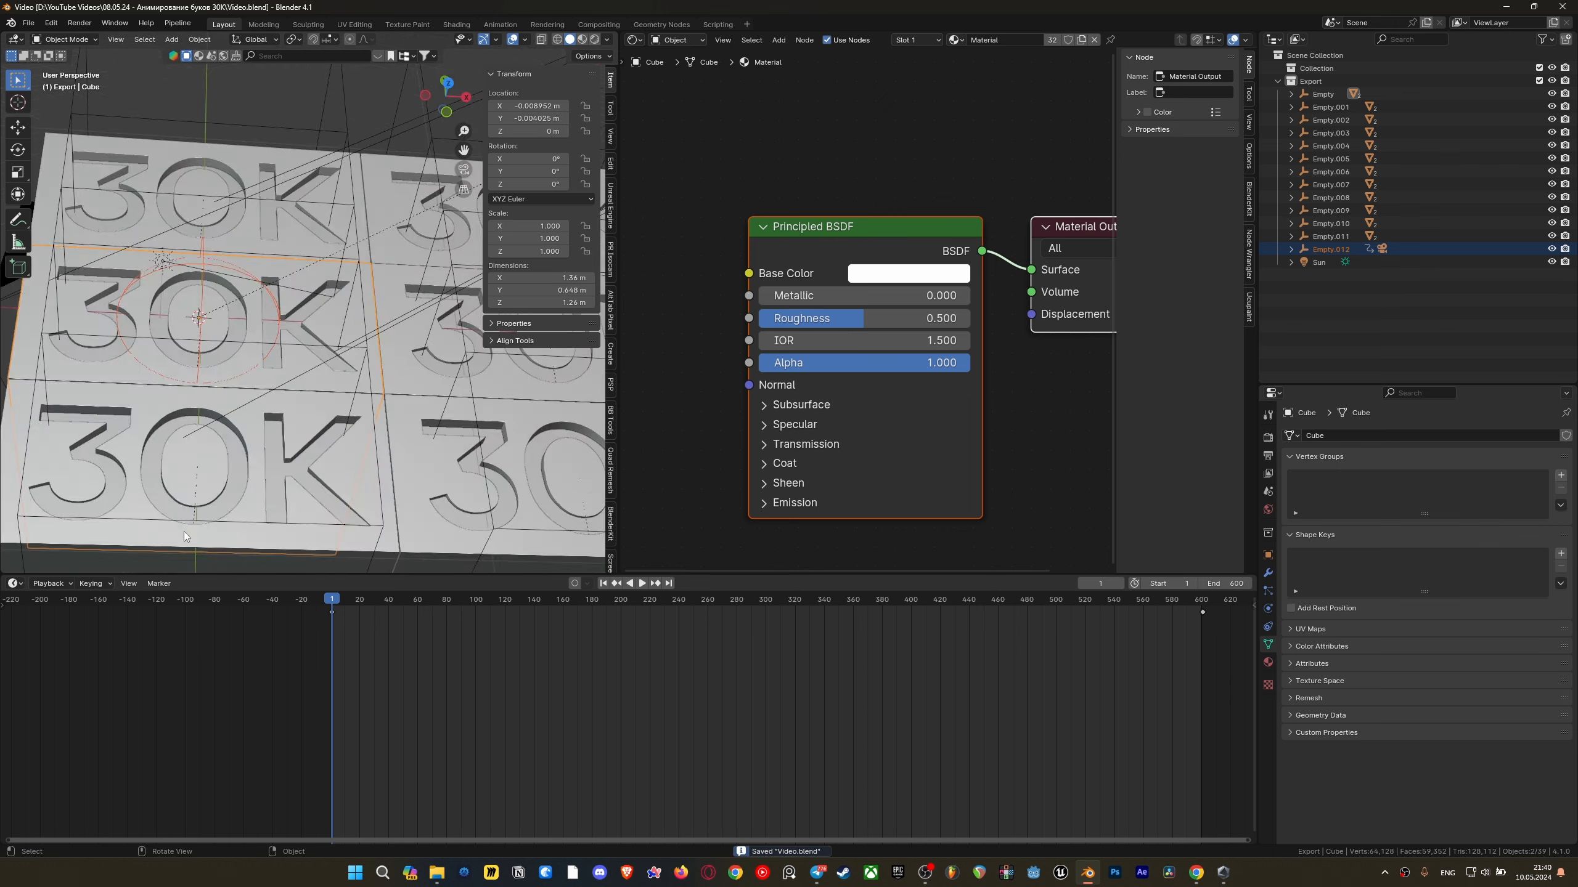
left_click(315, 305)
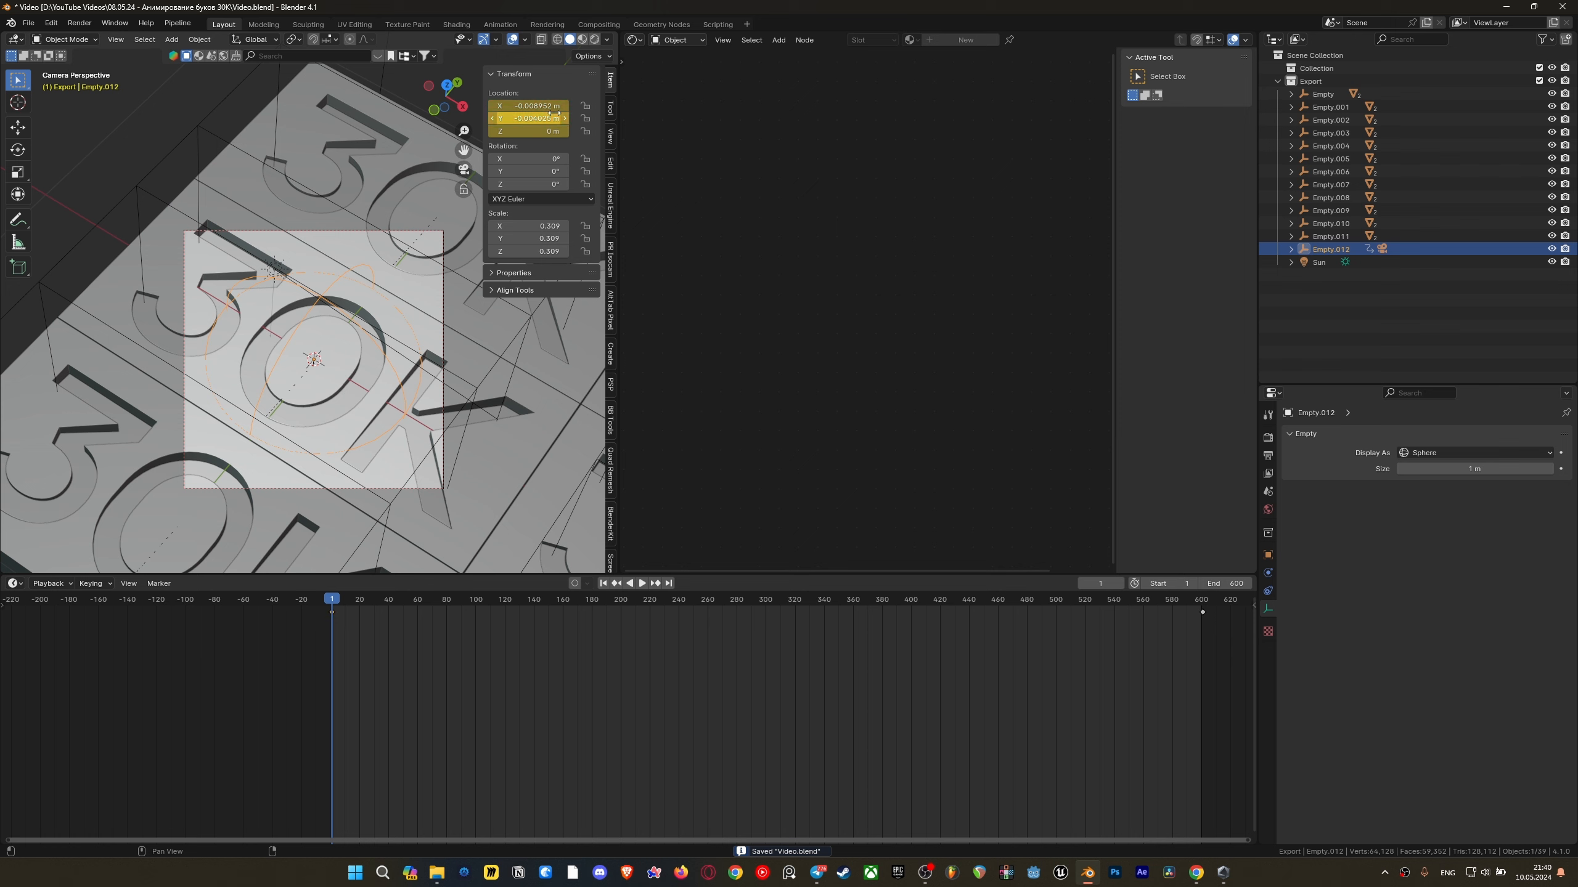
mouse_move(335, 598)
left_mouse_down()
mouse_move(1190, 598)
mouse_move(1162, 599)
left_mouse_up()
key("z")
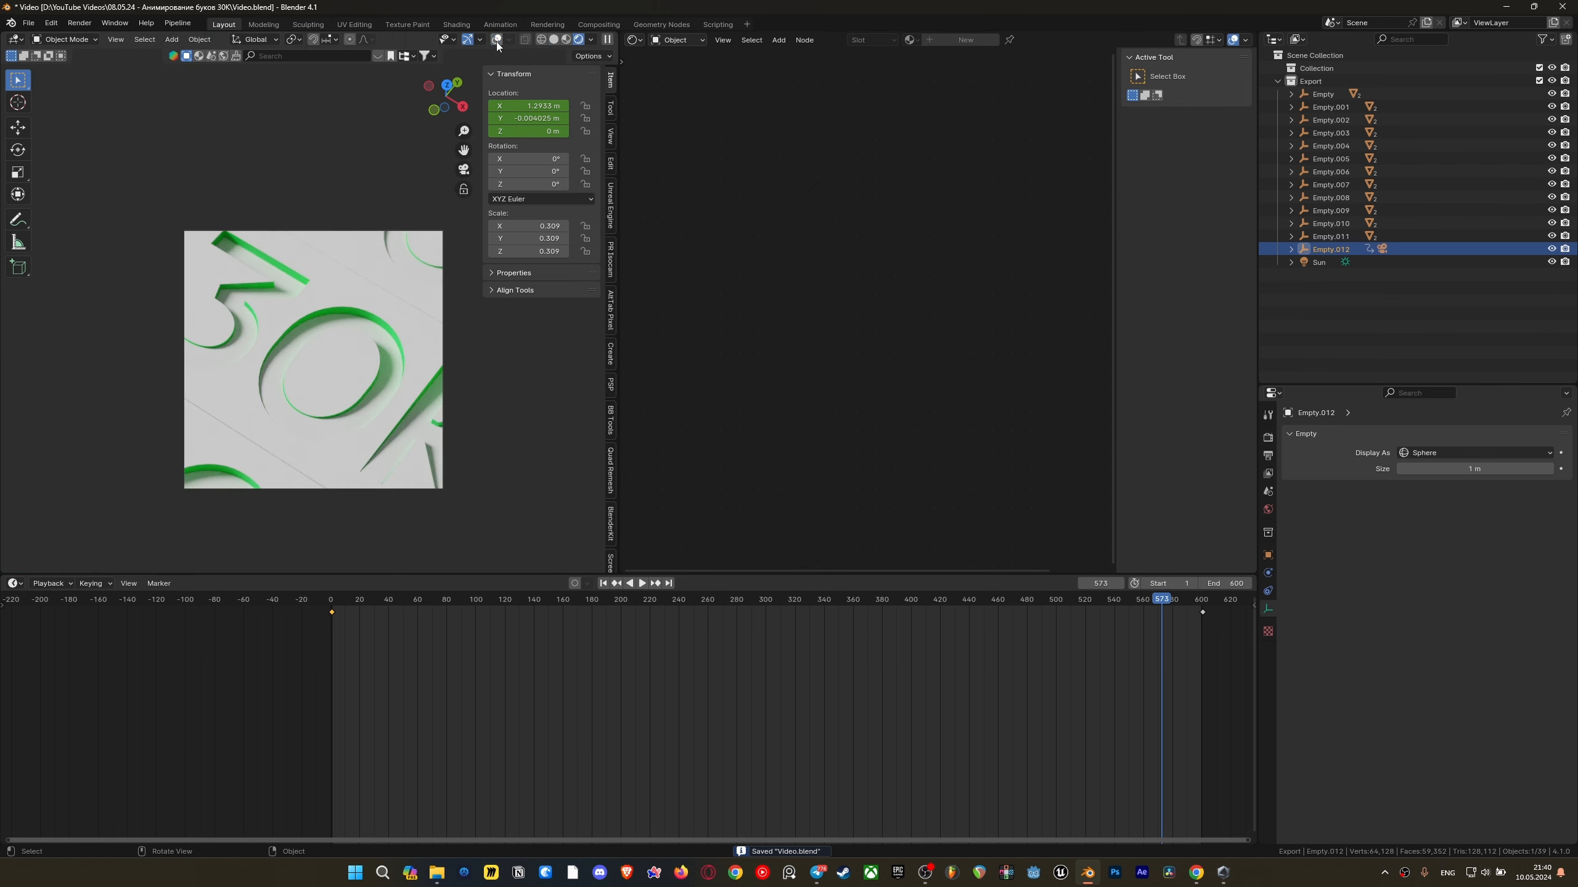
Play the camera loop in the rendered view and look closely at the seams between the blocks
key("space")
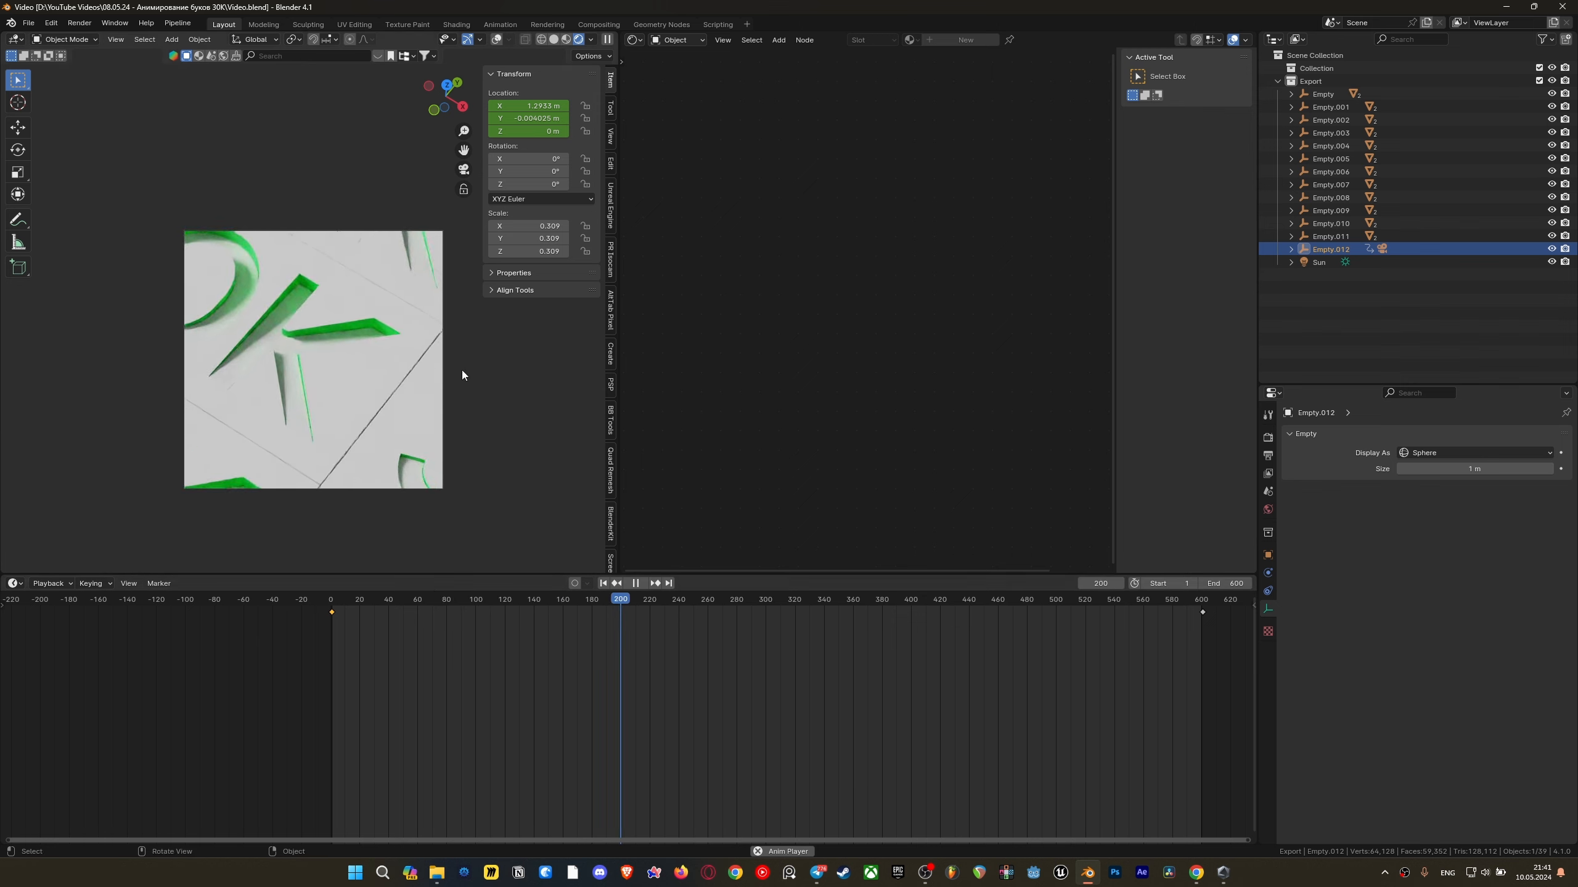
key("space")
scroll(404, 441, "up", 1)
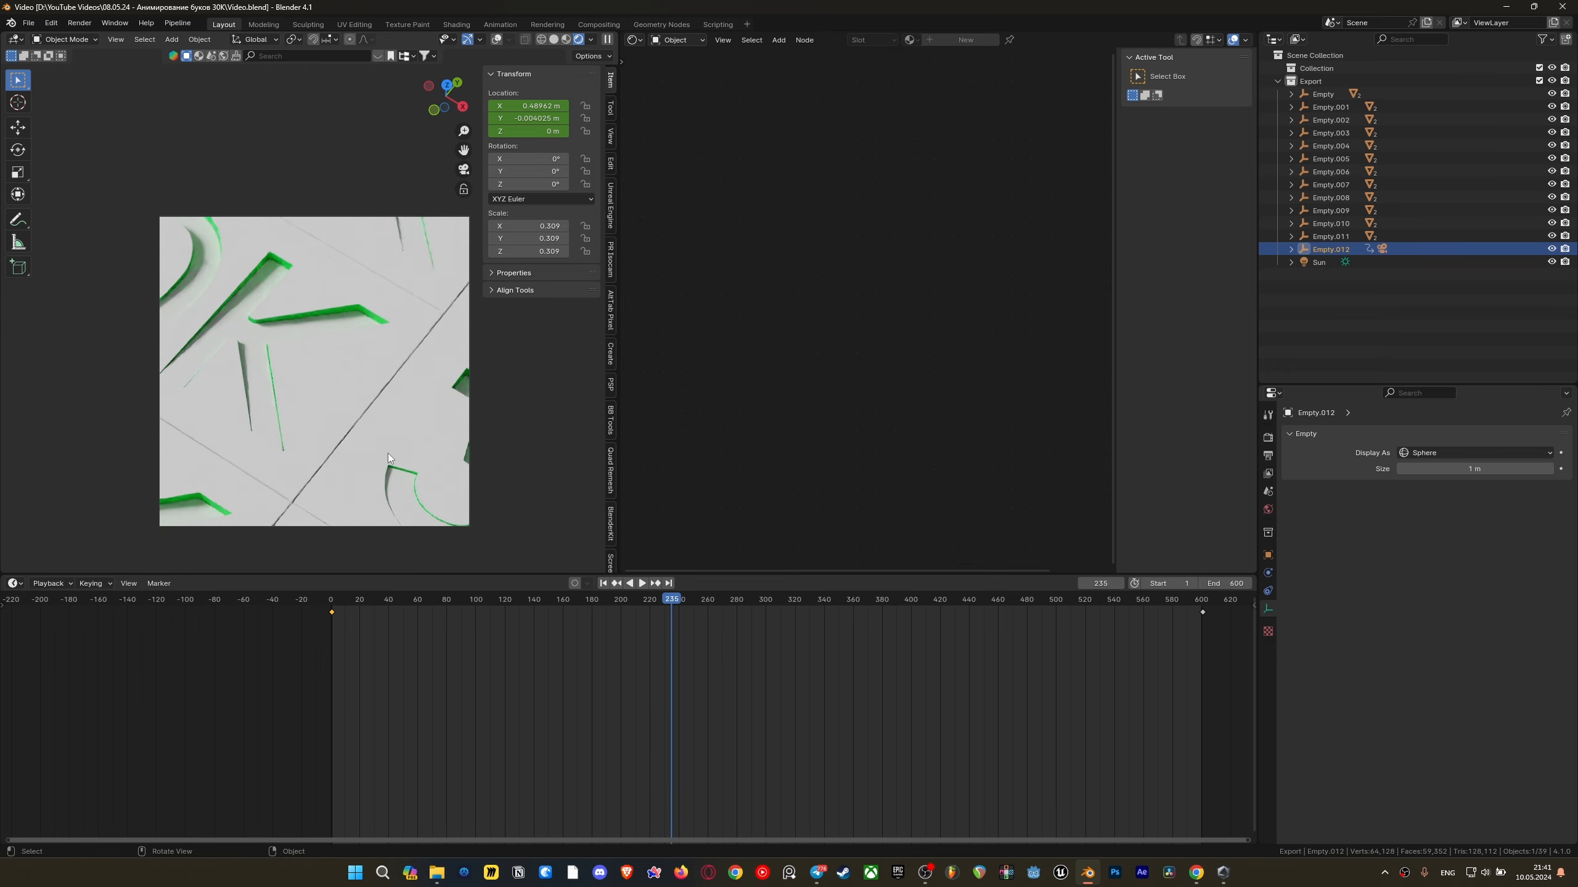
scroll(368, 427, "up", 5)
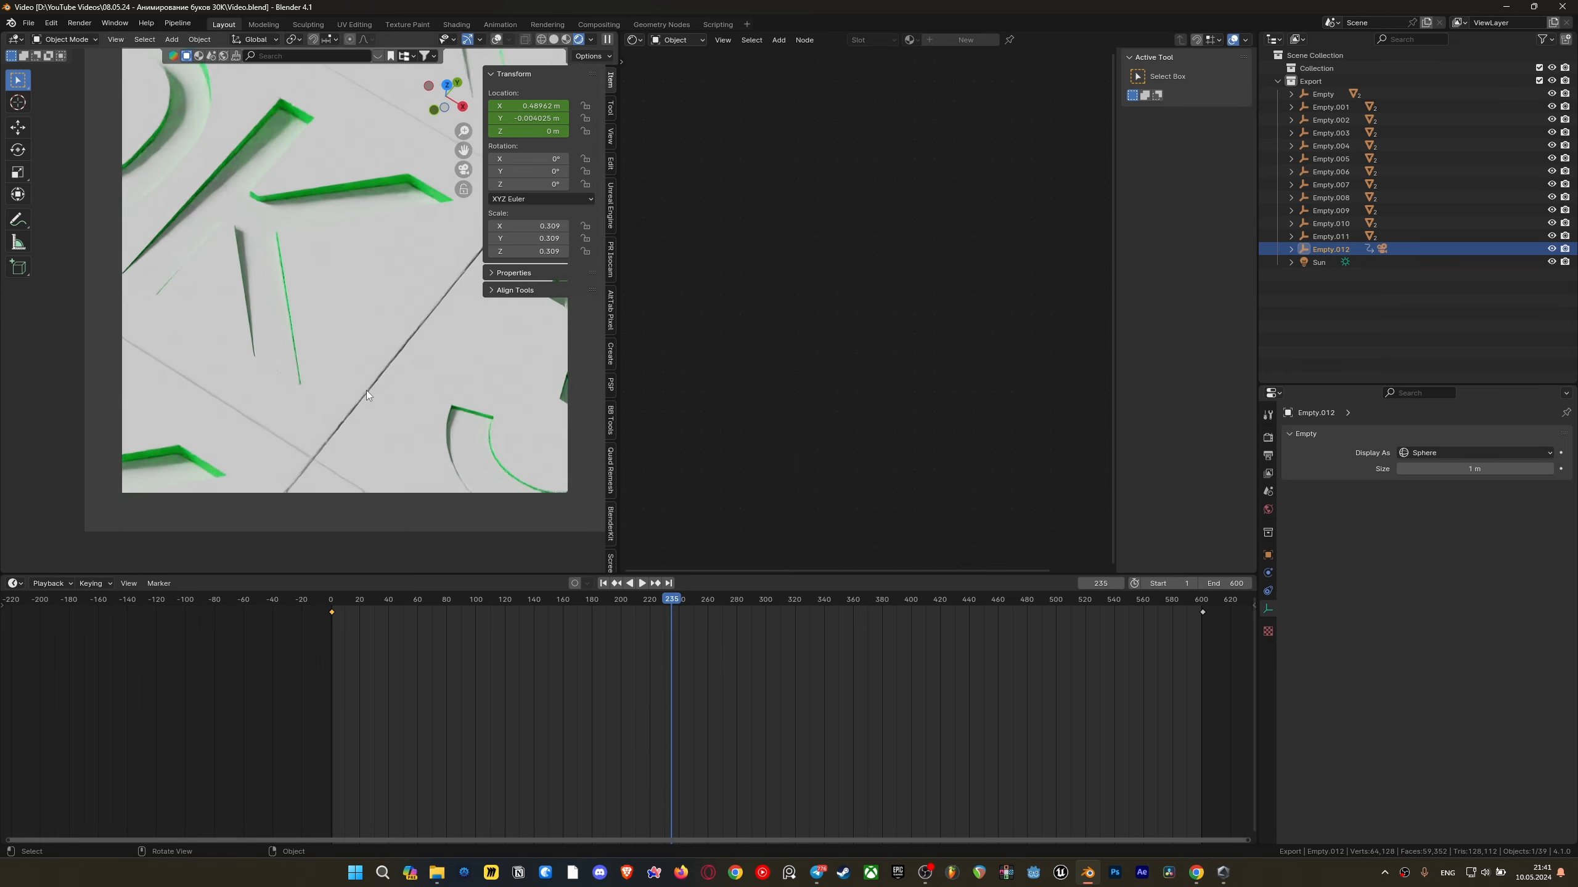
Check the block grid in solid shading, return to the rendered camera view at frame 84 and save the file
key("z")
left_click(653, 530)
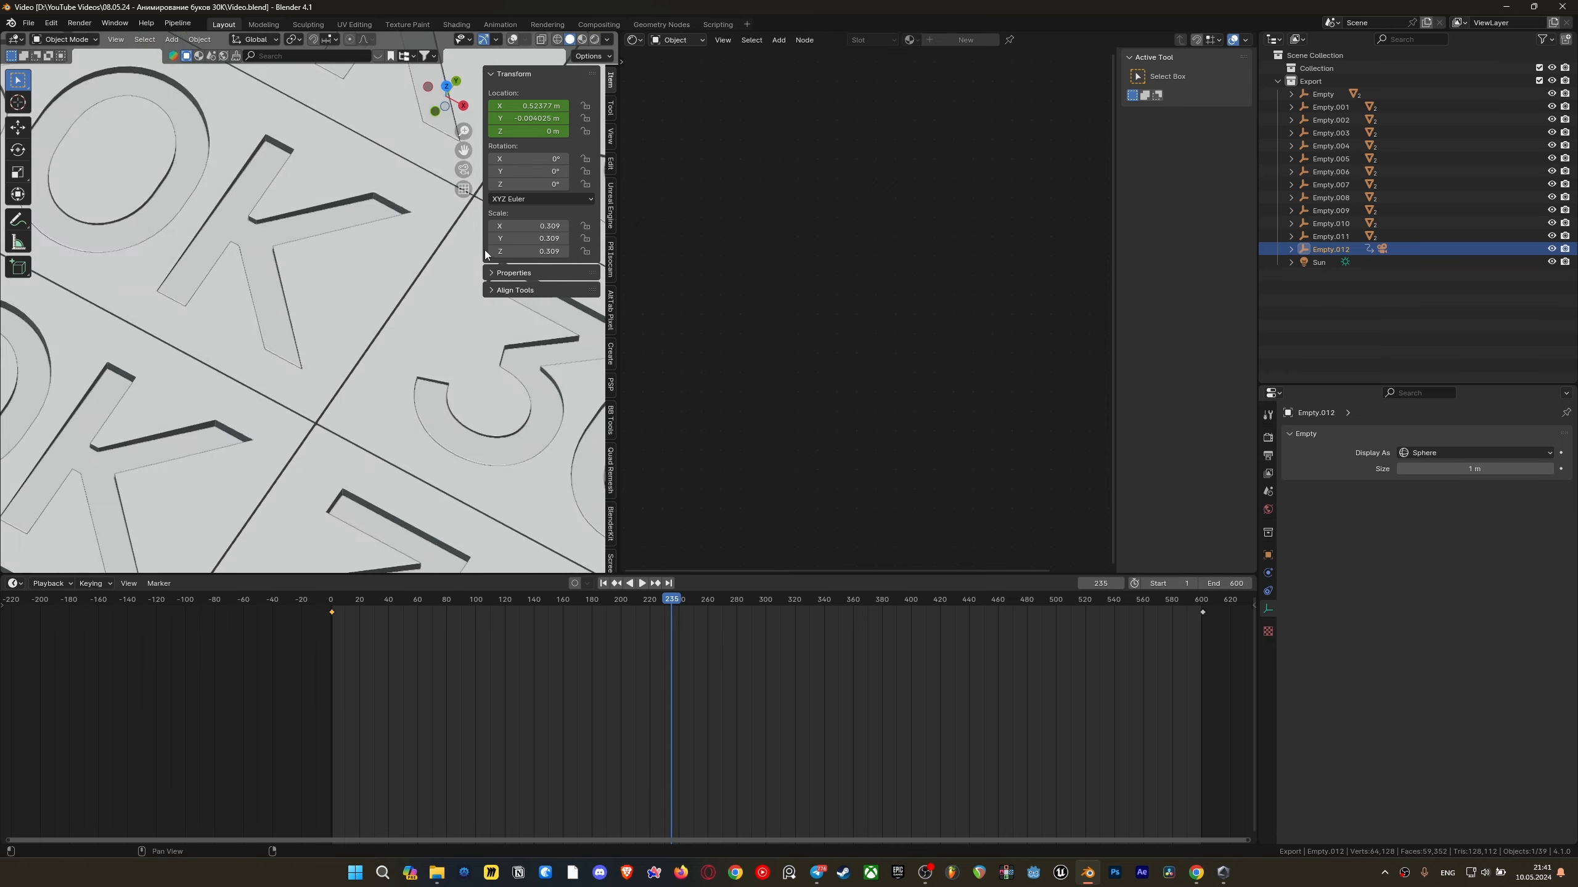
key("KP_0")
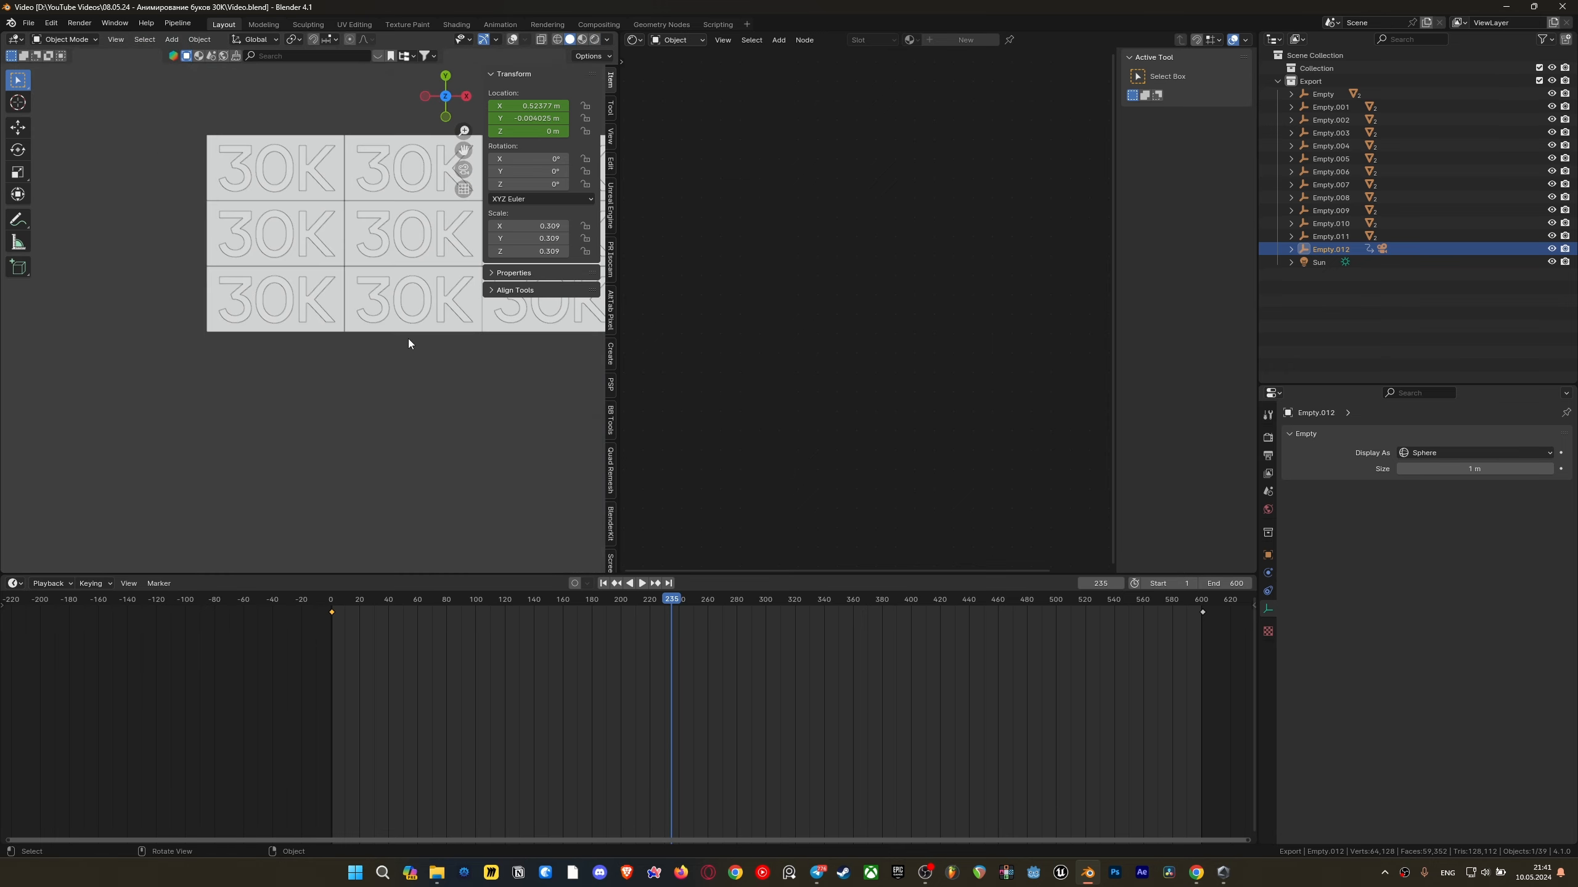
scroll(273, 425, "up", 4)
left_click_drag(632, 598, 451, 604)
key("z")
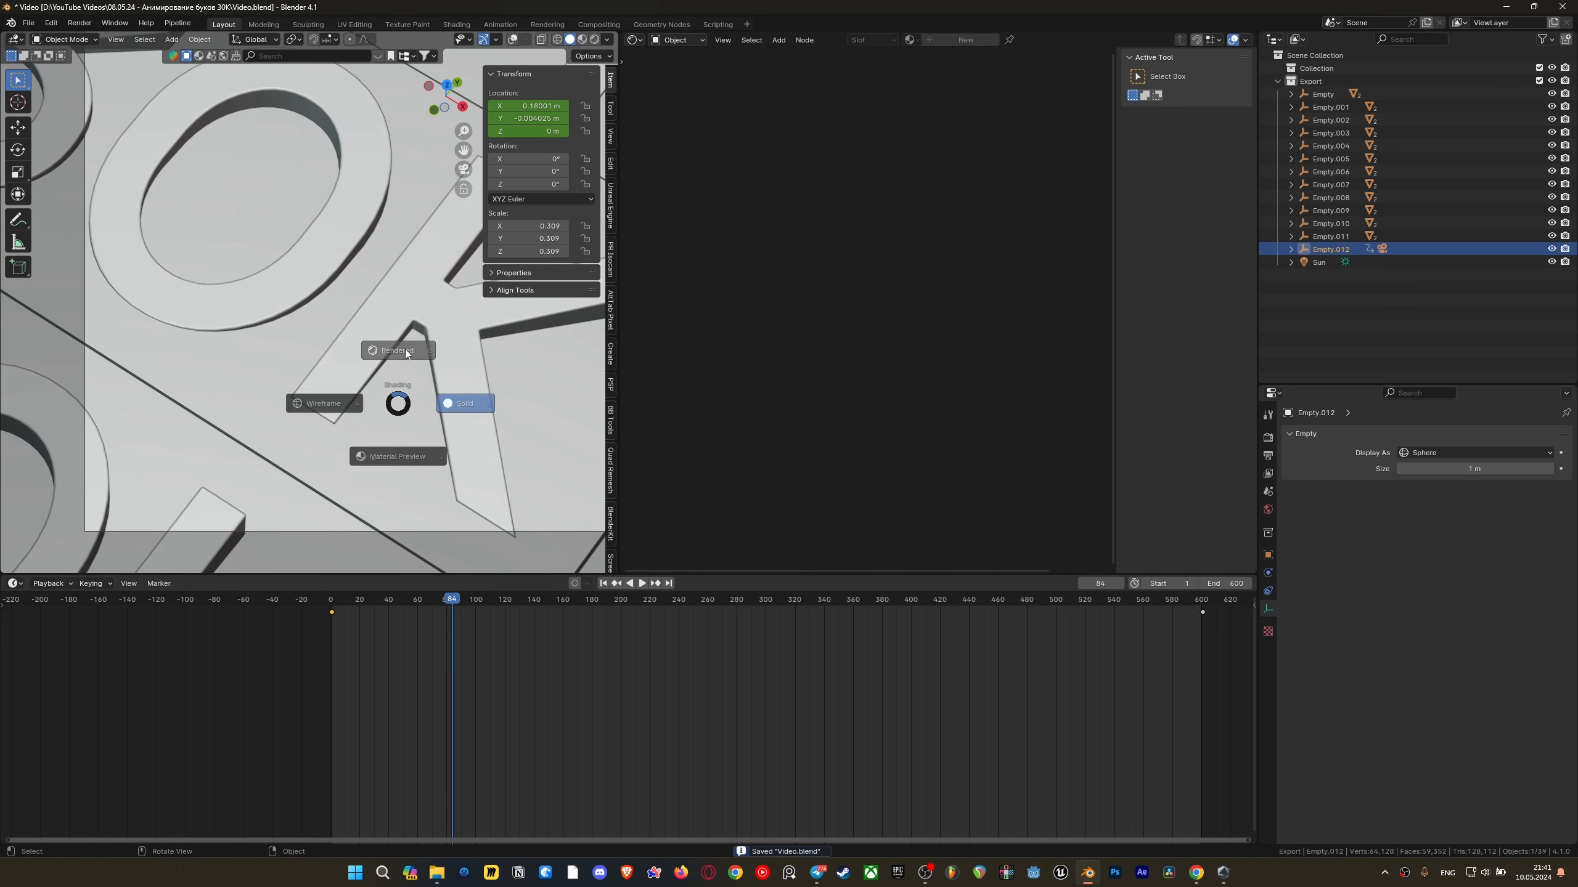
left_click(398, 349)
scroll(350, 408, "down", 5)
key("ctrl+s")
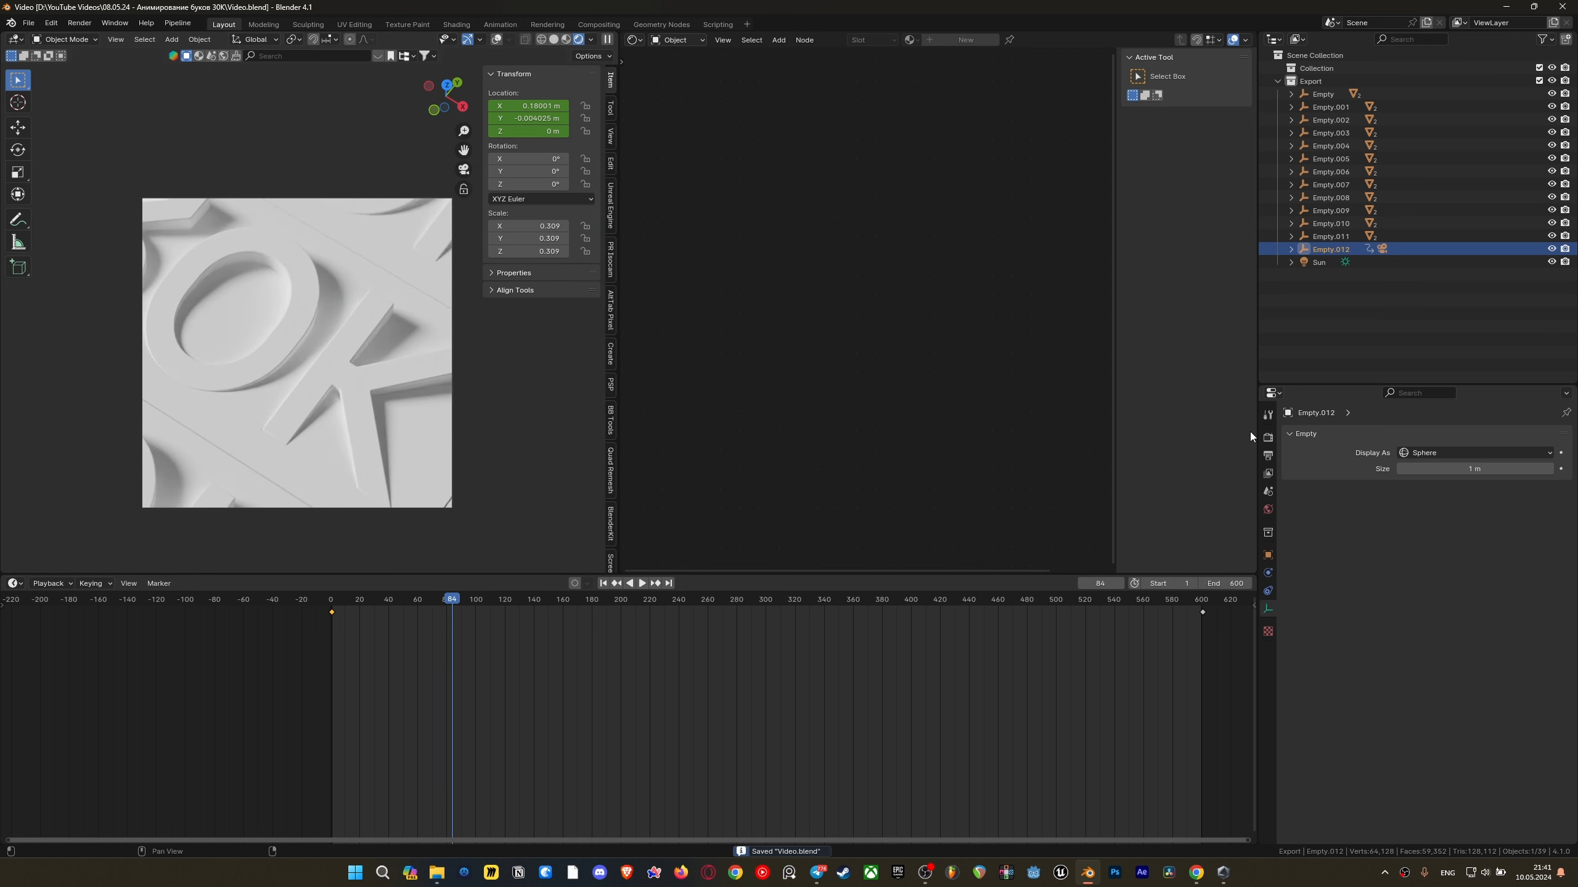
Enable Use Curves in Color Management, lower the curve's midtones to about X 0.353, Y 0.298, and check the result in playback
left_click(1267, 437)
scroll(1371, 747, "down", 8)
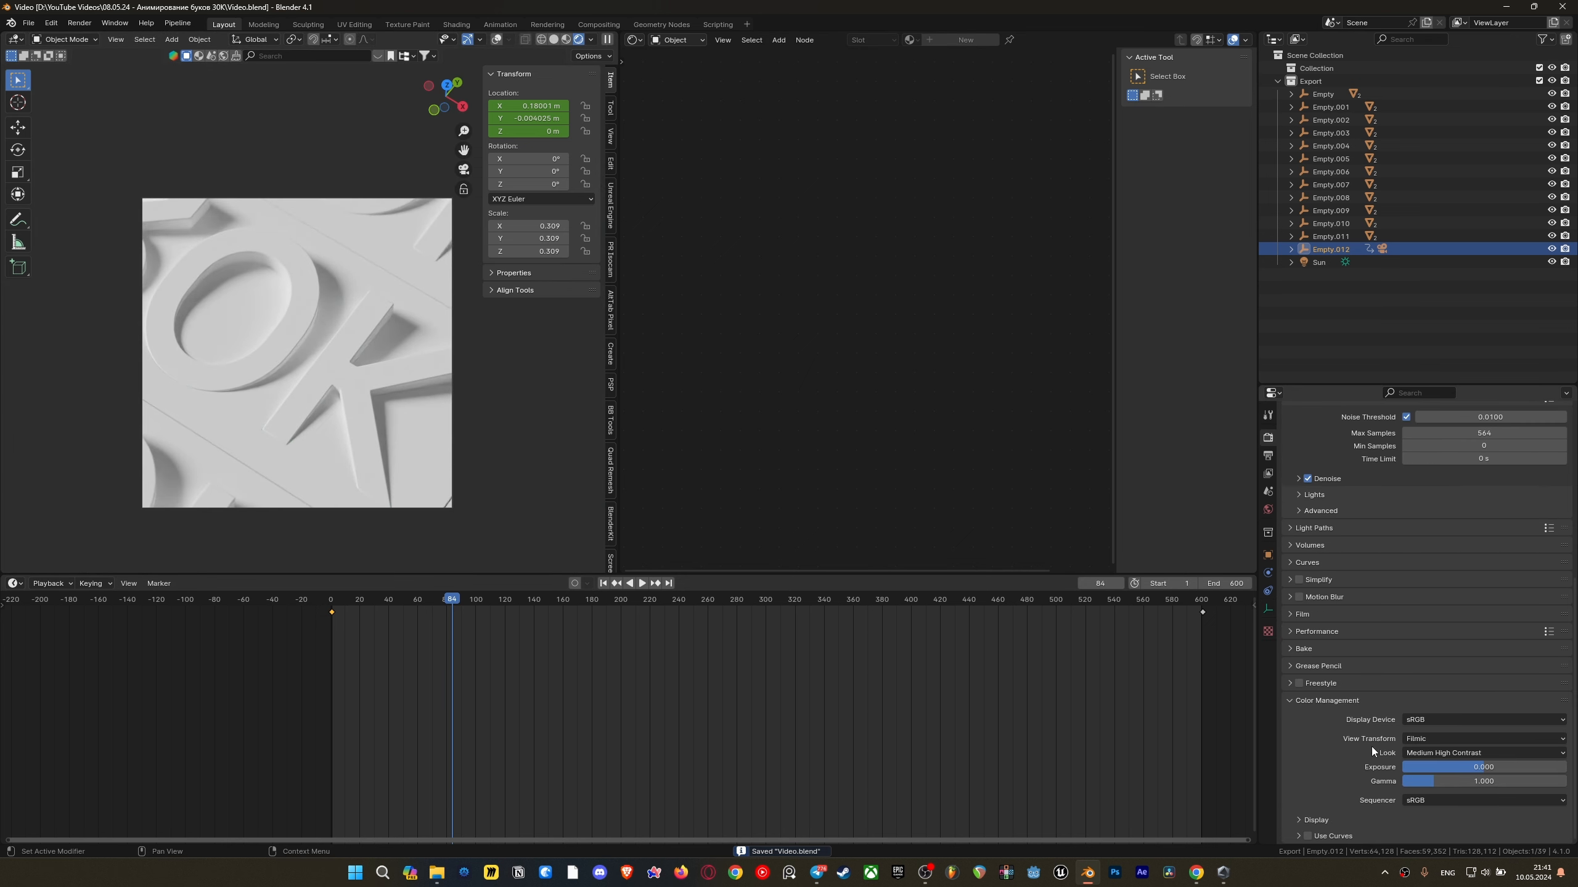
left_click(1308, 836)
scroll(1323, 808, "down", 7)
left_click_drag(1380, 754, 1386, 760)
scroll(352, 252, "up", 2)
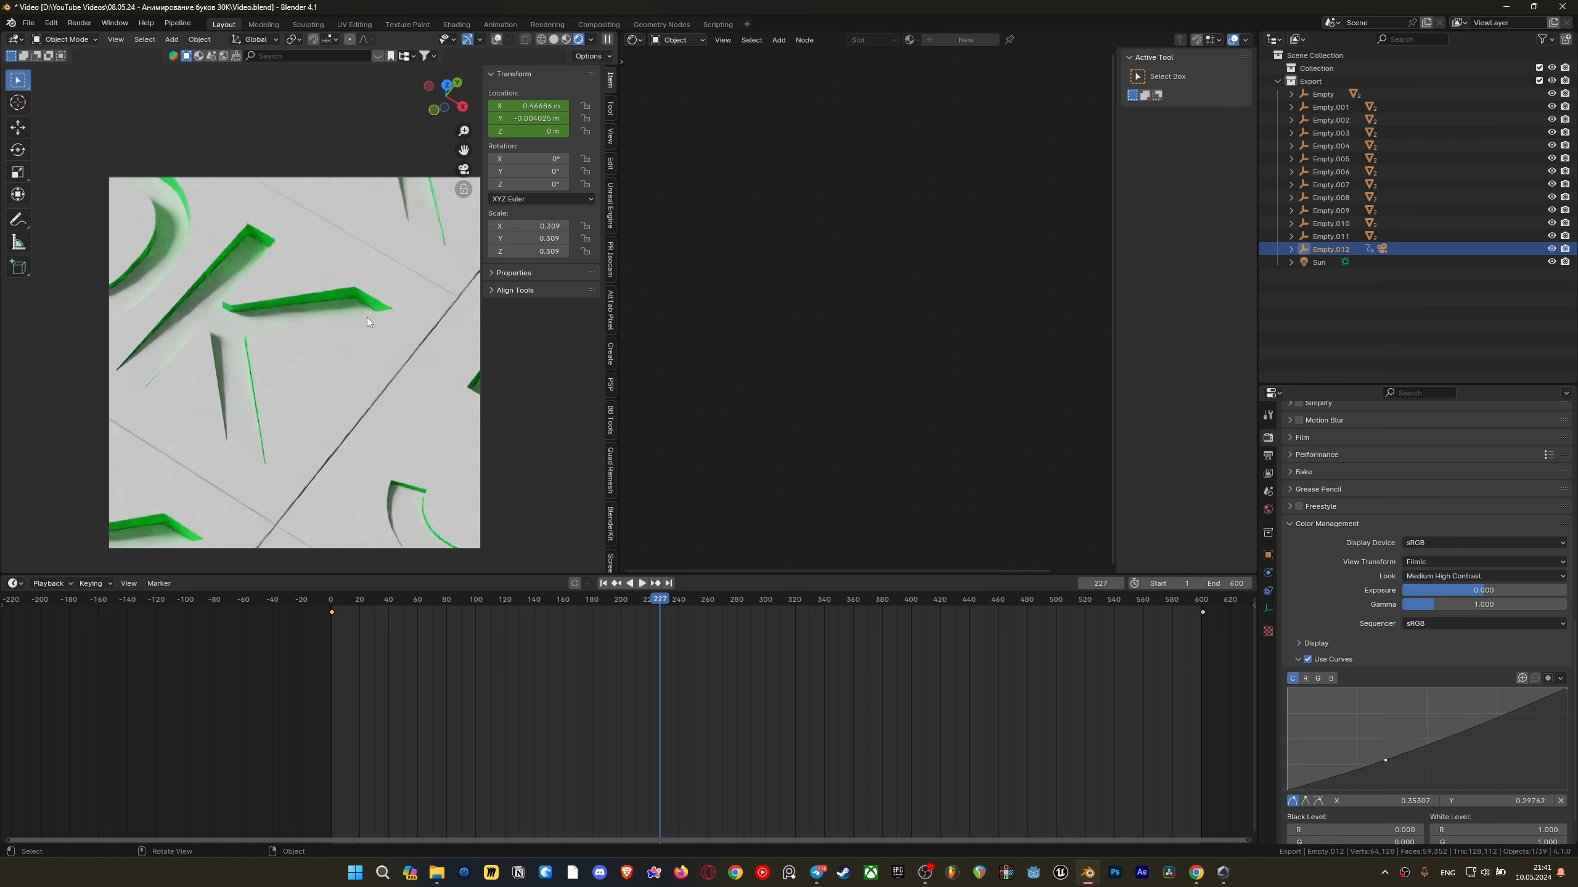
key("space")
Select the base mesh's glow material and set its emission color to the same green as its base color
left_click(464, 267)
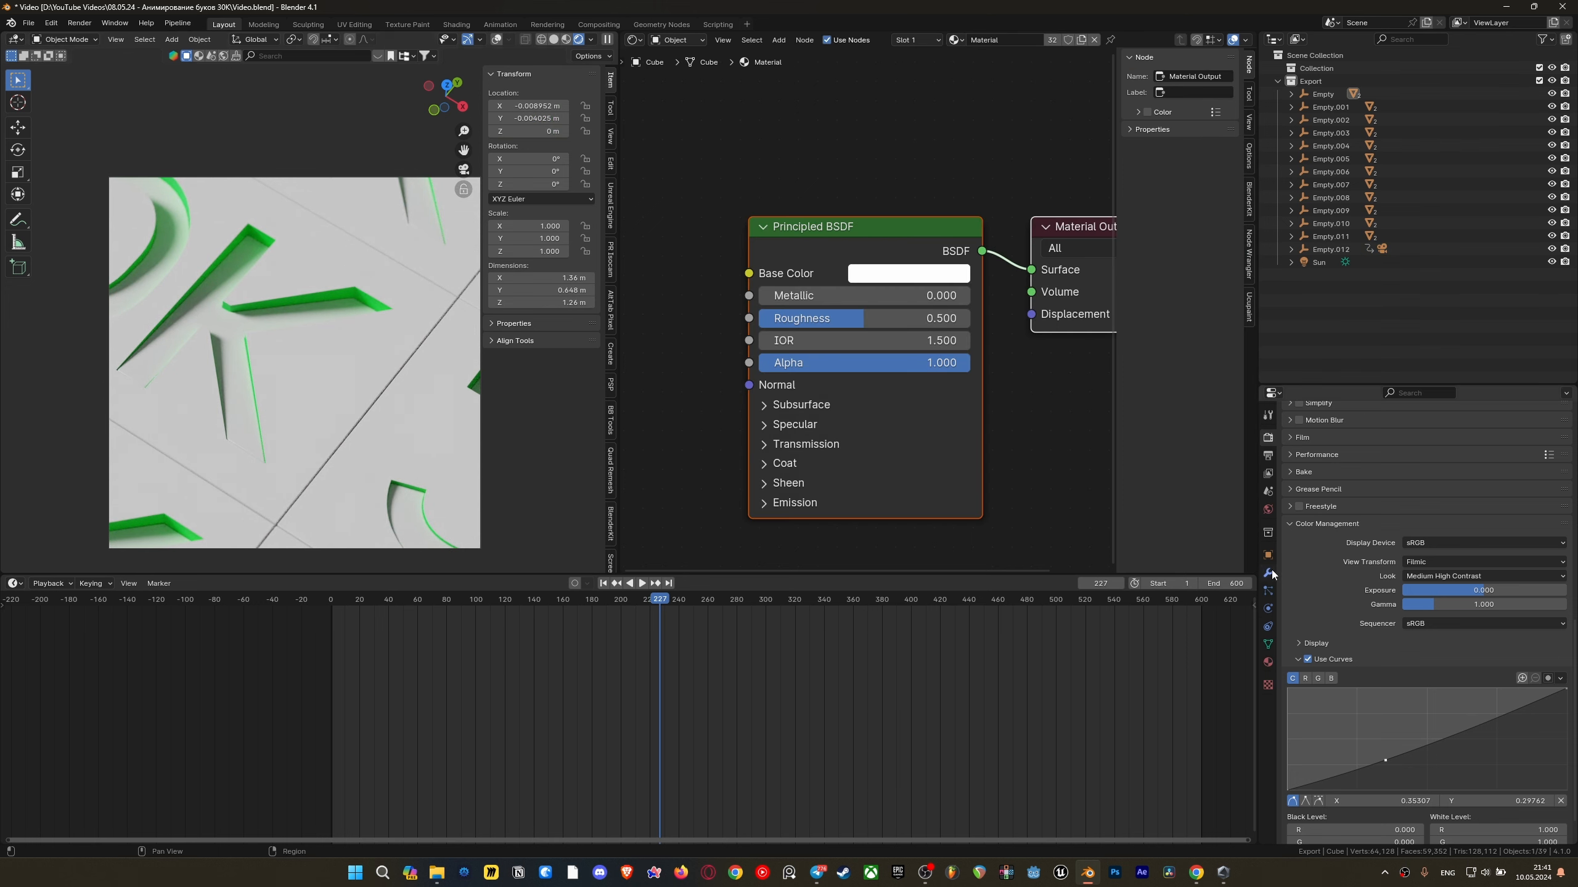
left_click(1268, 644)
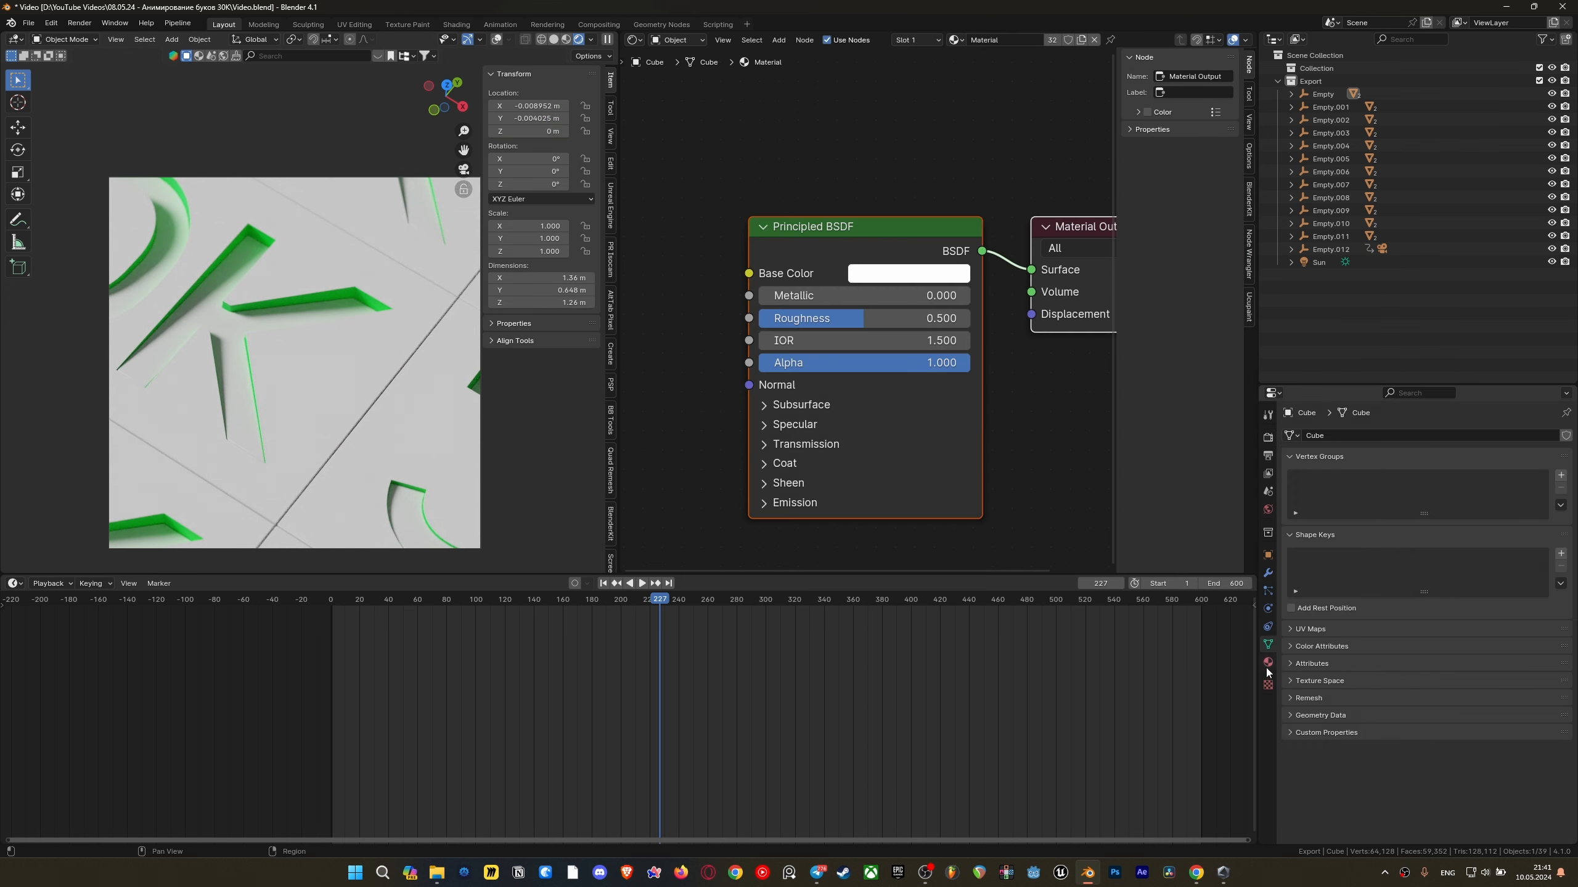
left_click(1268, 663)
left_click(1312, 452)
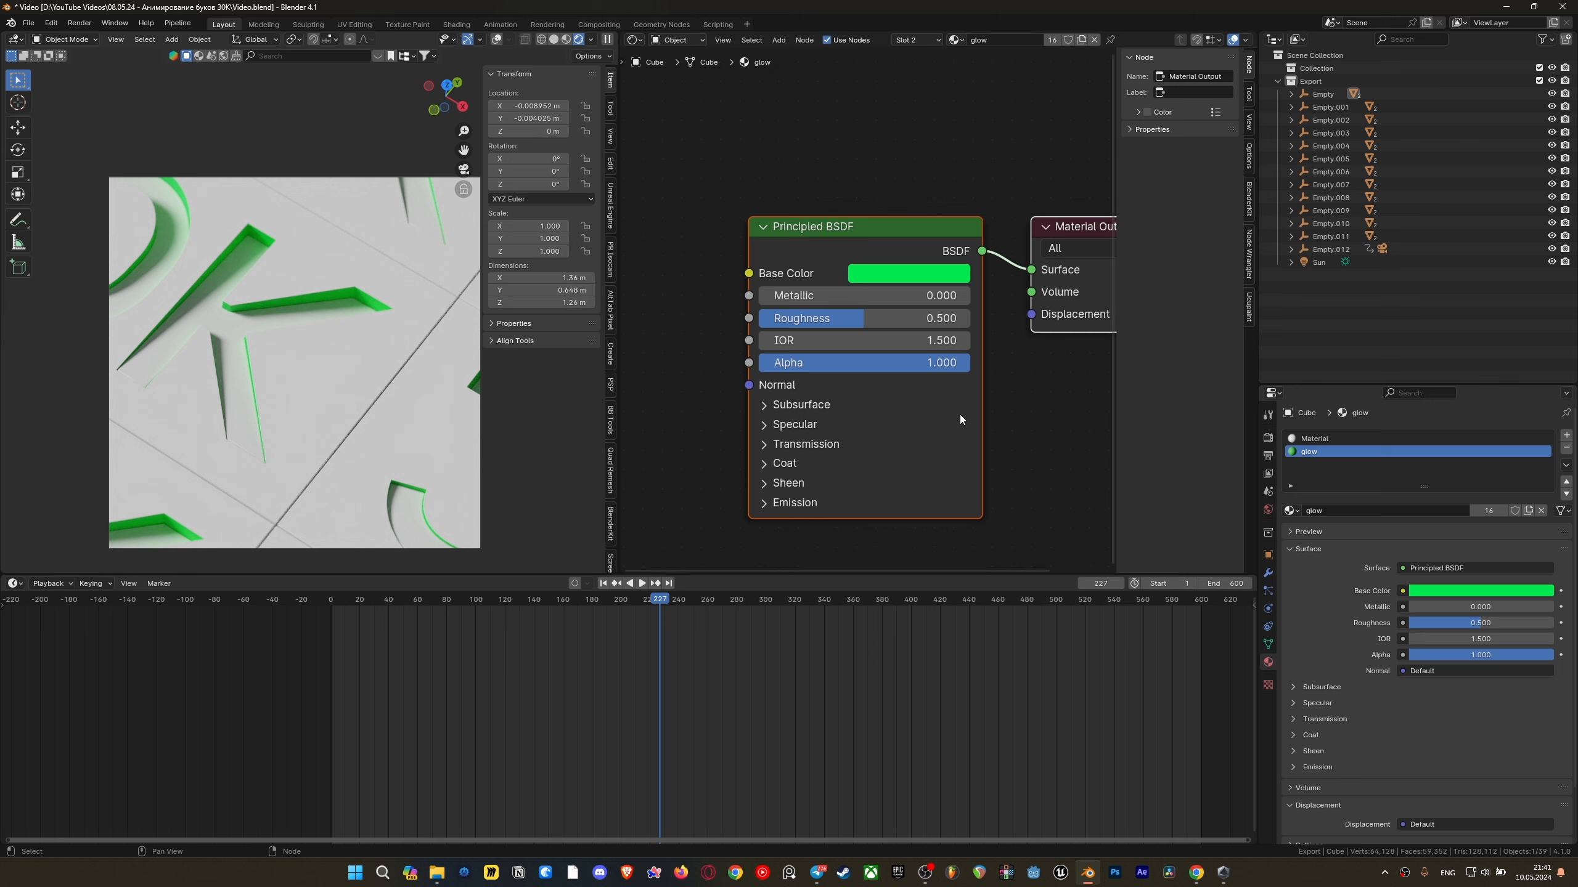
left_click(764, 502)
middle_click_drag(928, 282, 928, 169)
left_click(928, 163)
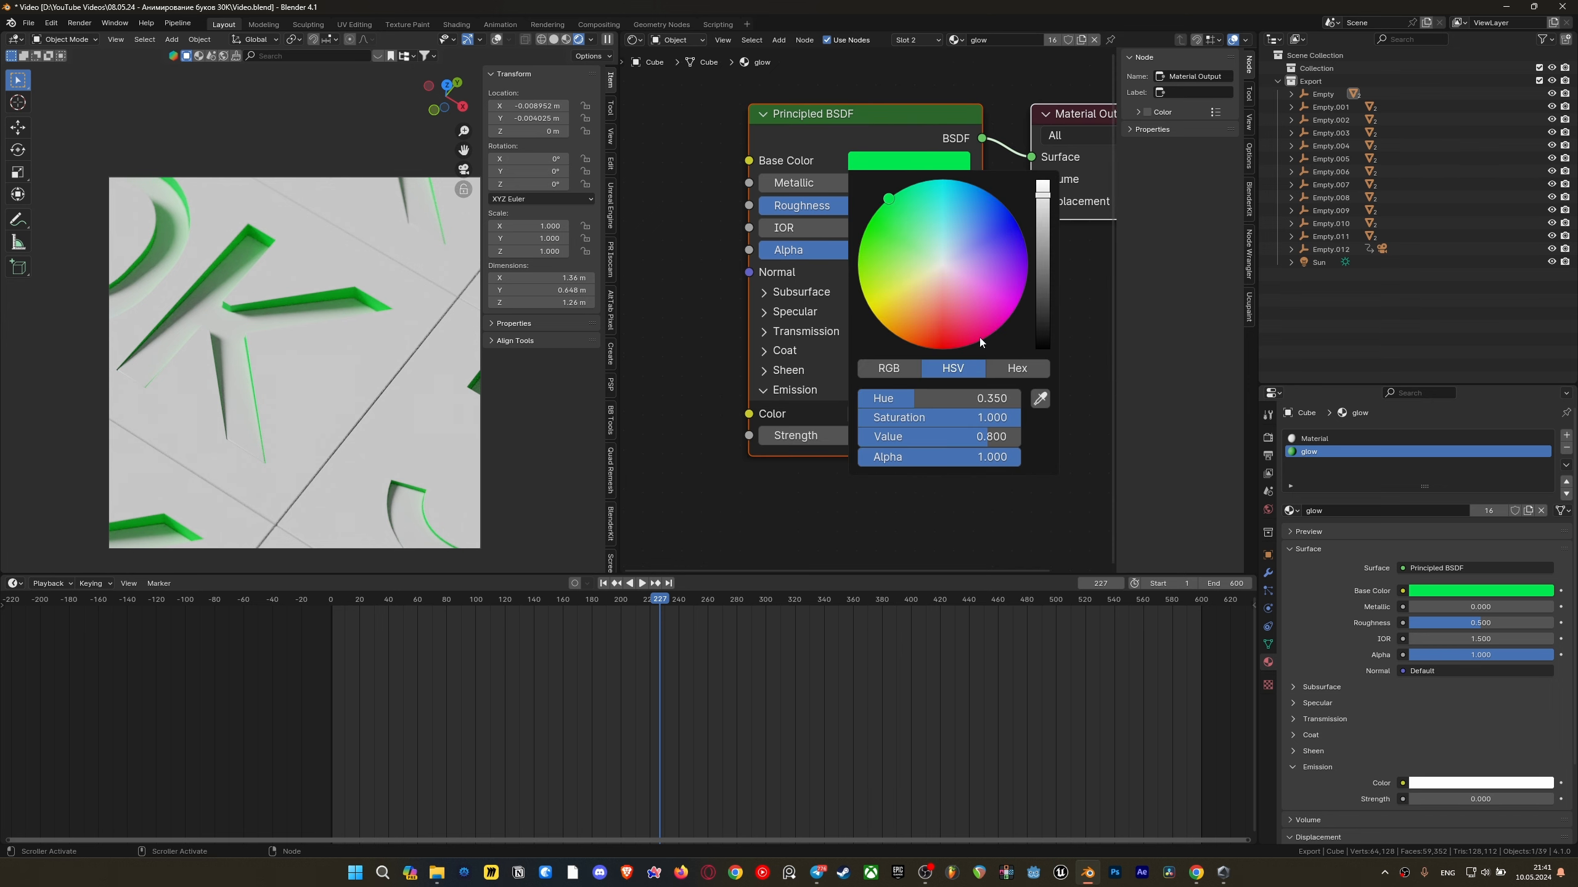
left_click(1009, 372)
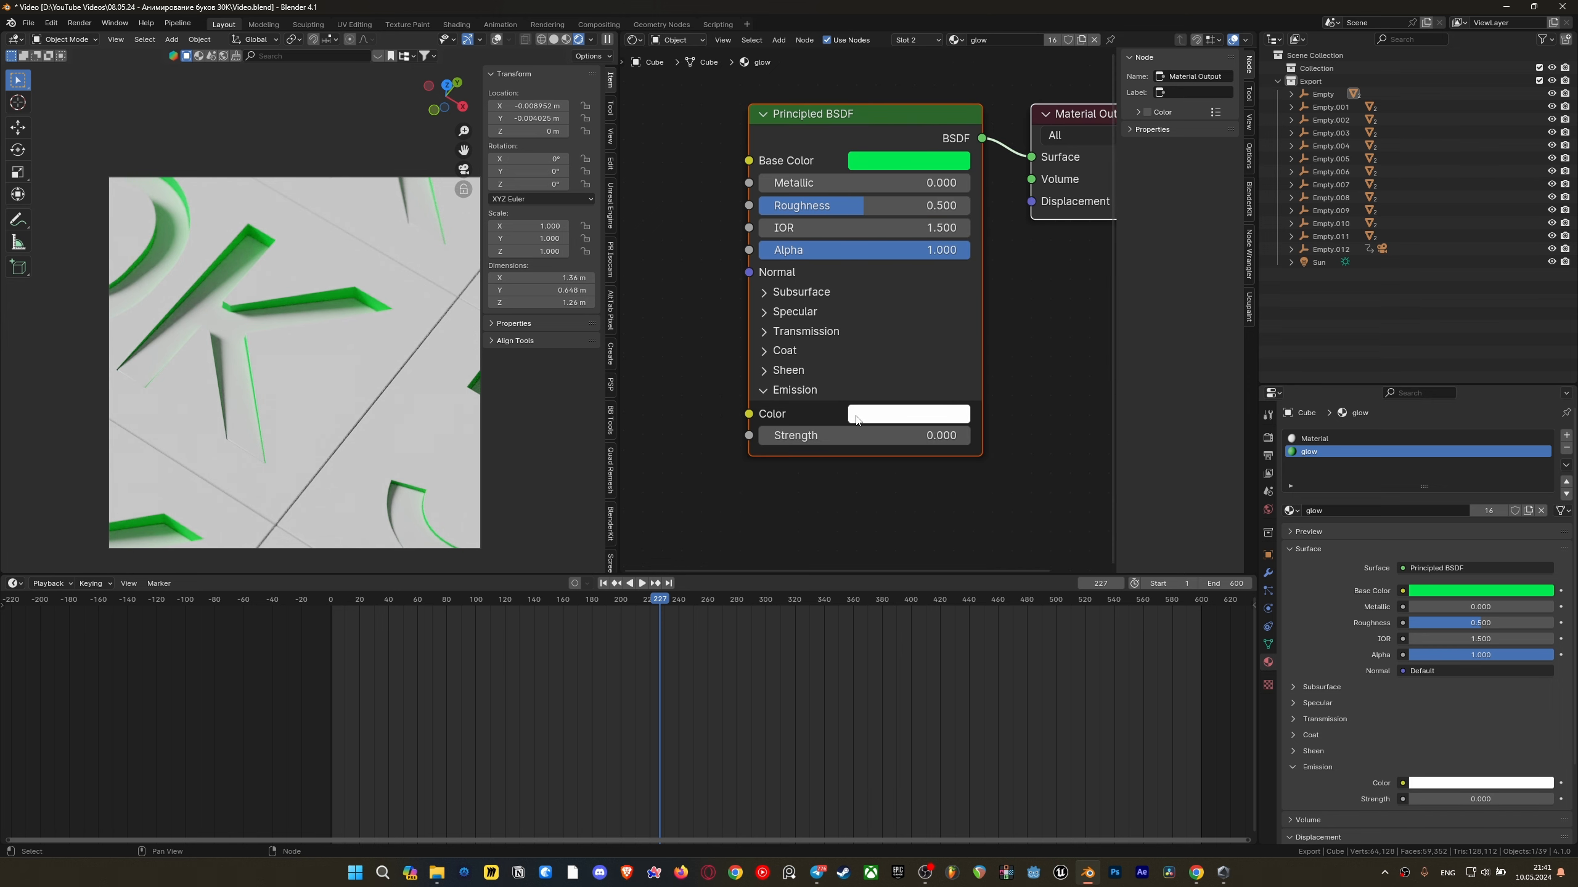
left_click(909, 414)
key("Return")
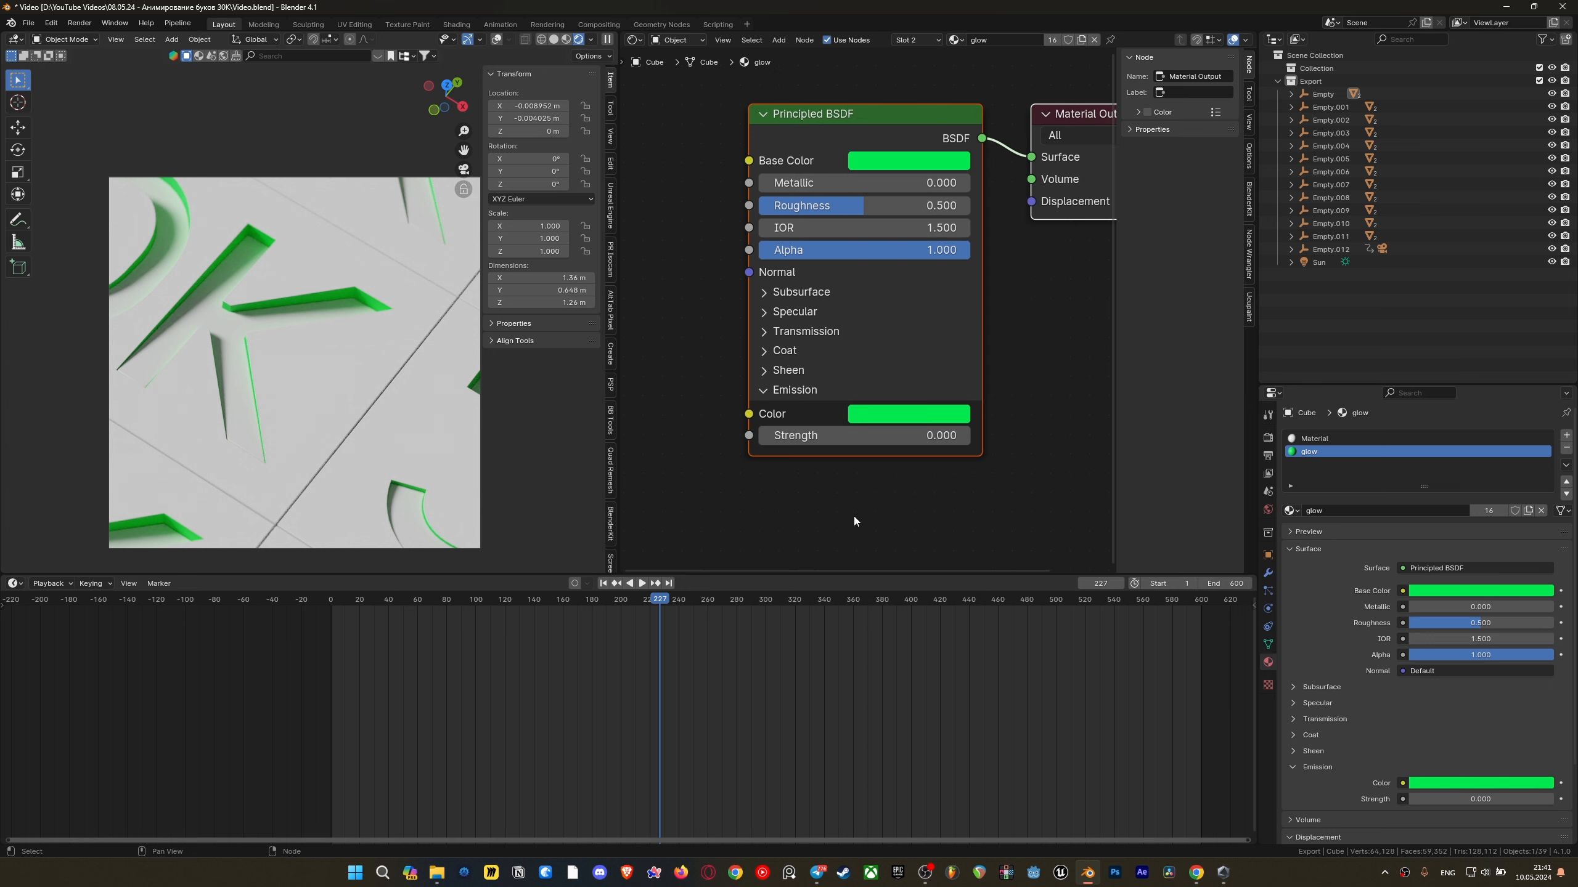
Set the glow material's emission strength to 0.5 after trying 1
type("1")
key("Return")
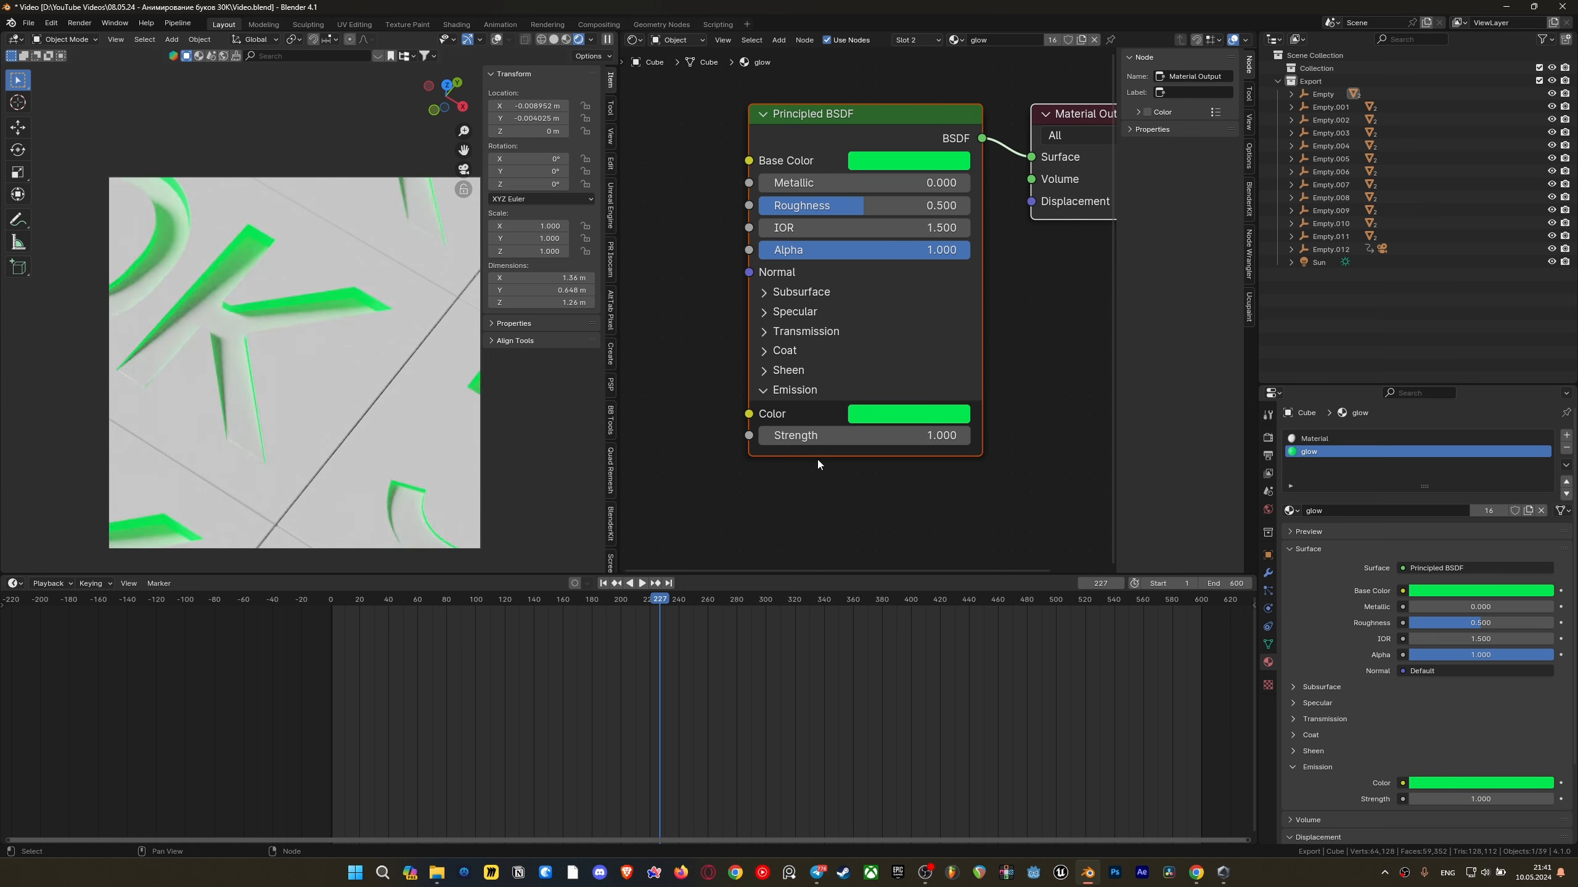
left_click(897, 436)
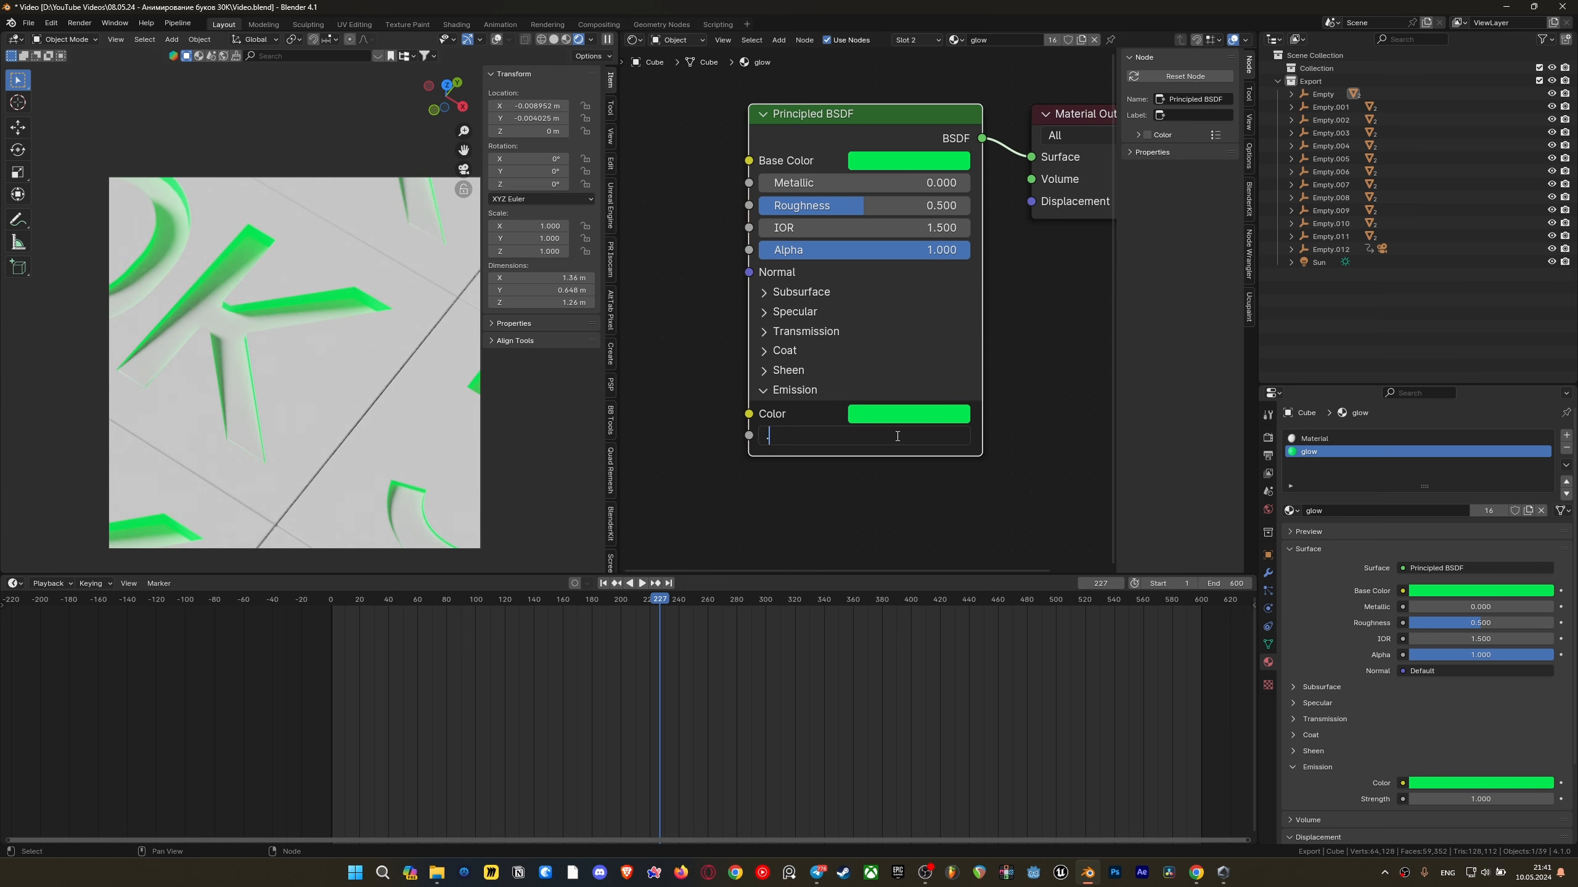
type(".5")
key("Return")
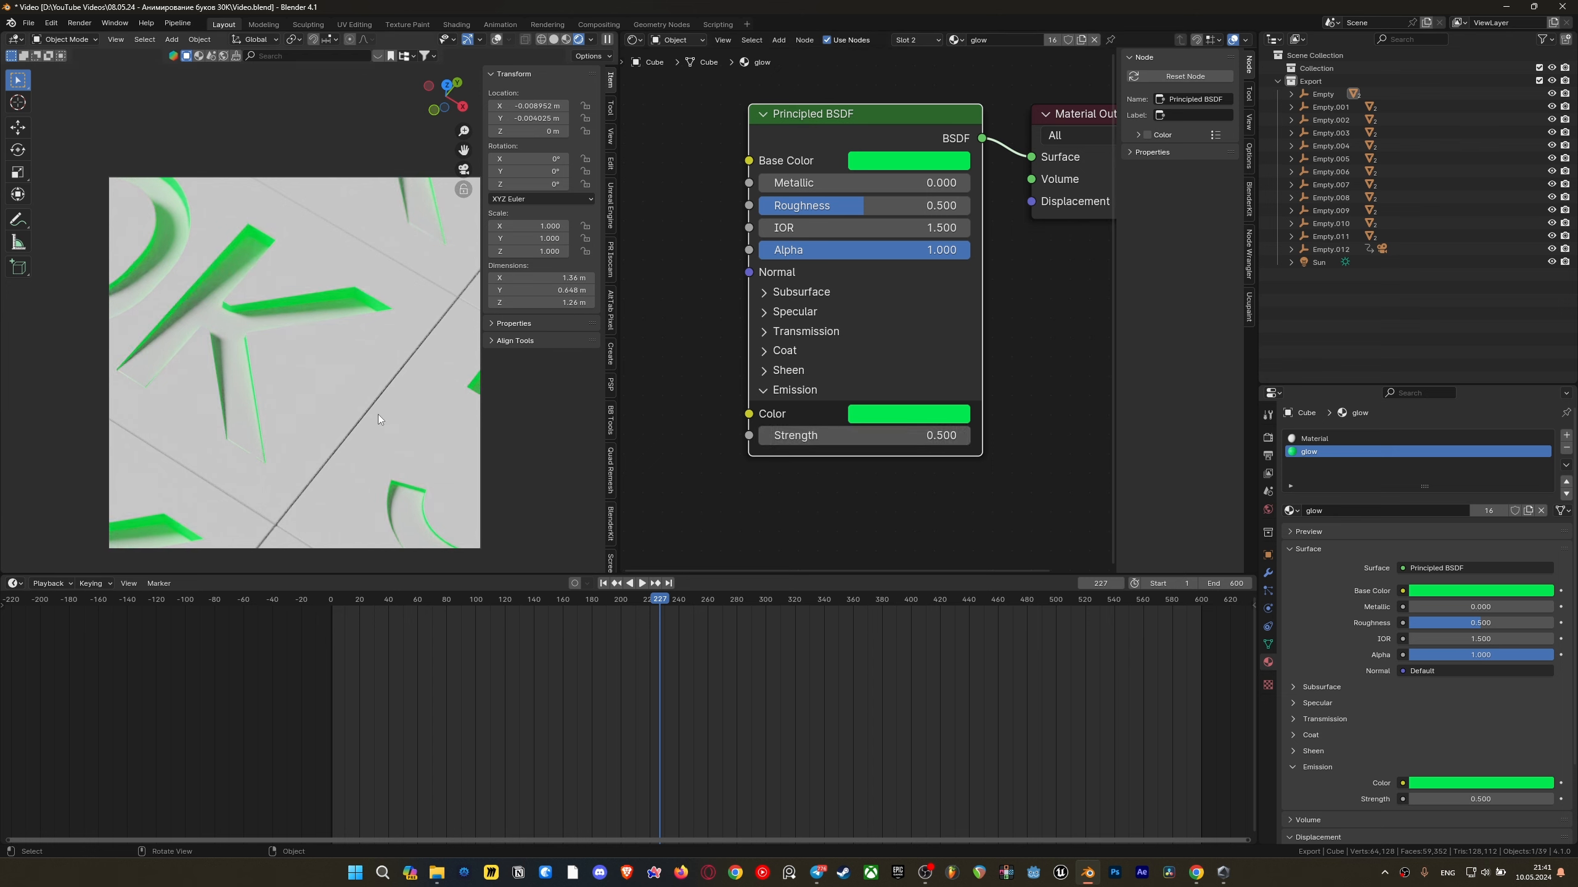
Play the animation with the glowing block edges in the rendered view and save the file
key("space")
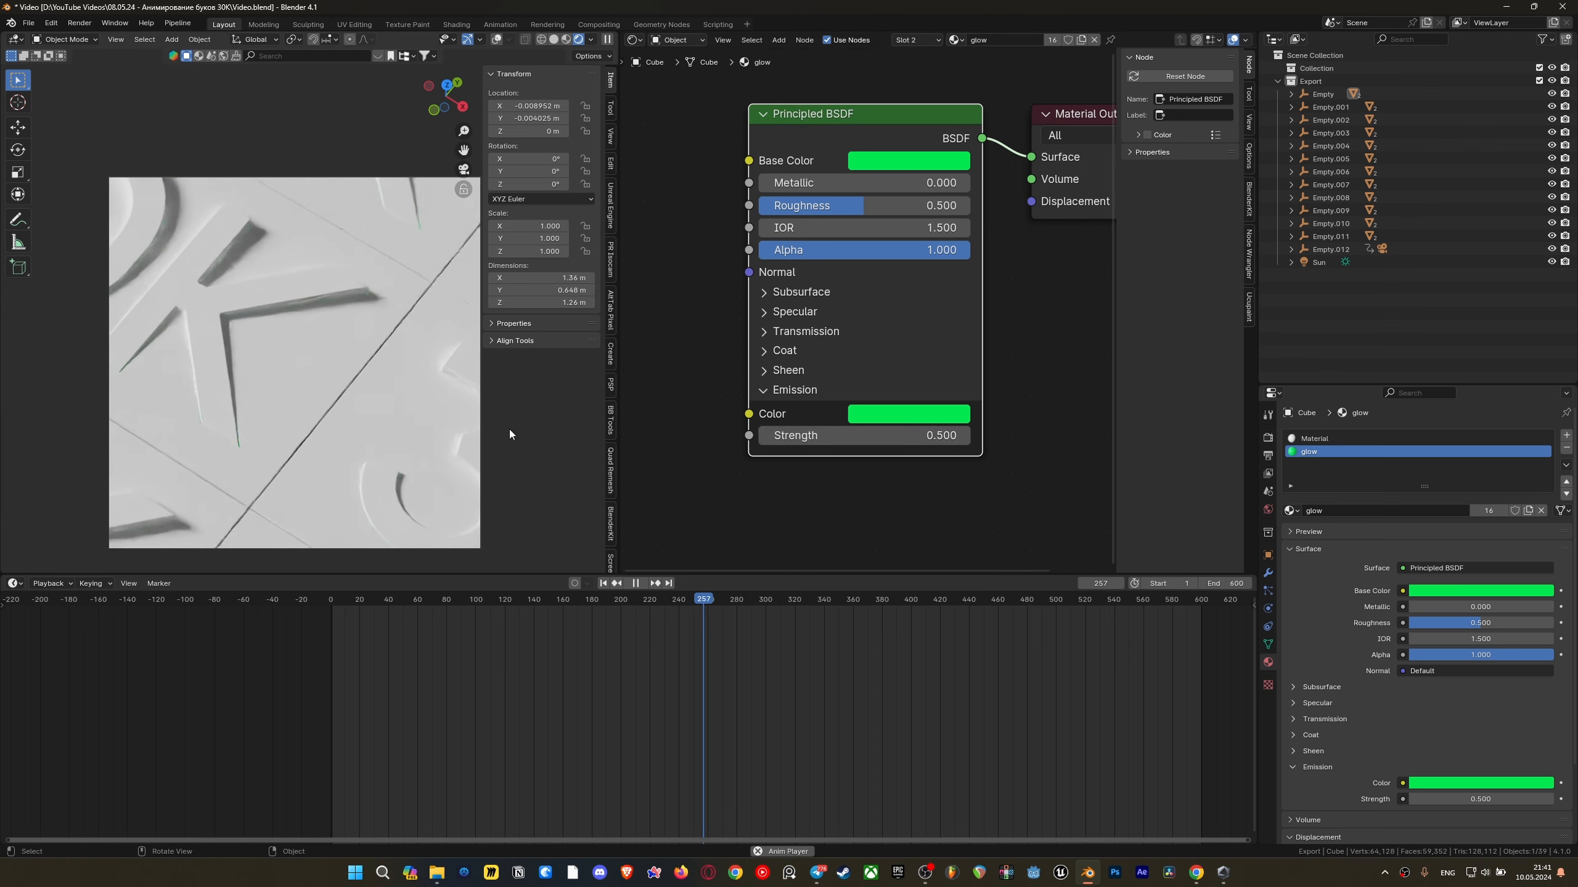
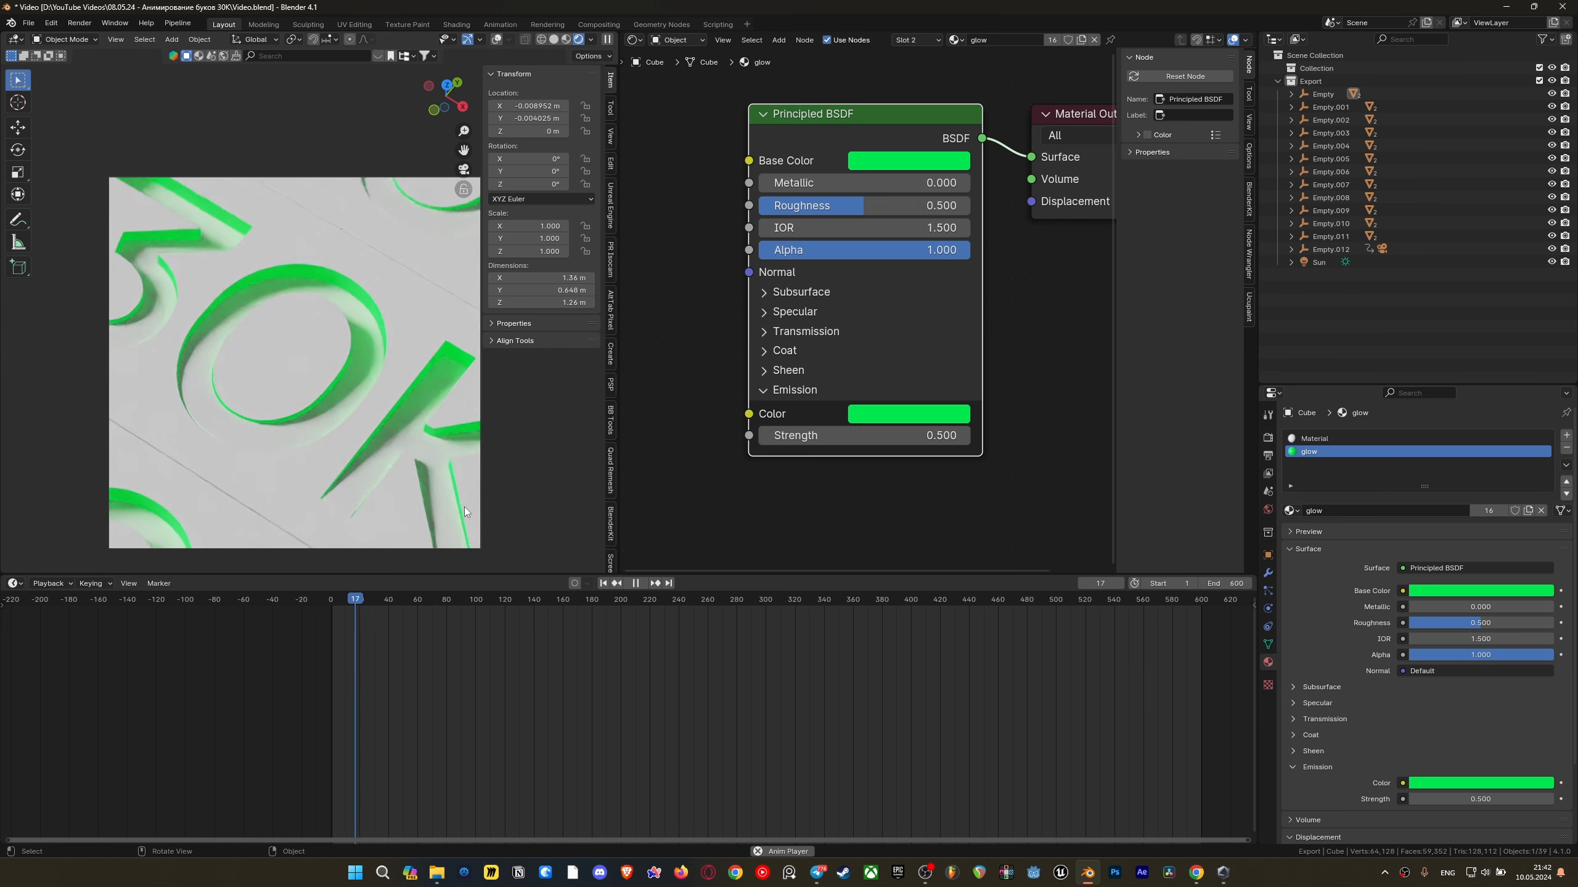
key("space")
key("ctrl+s")
Set the render output's file format to FFmpeg Video and review its encoding container options
left_click(1268, 438)
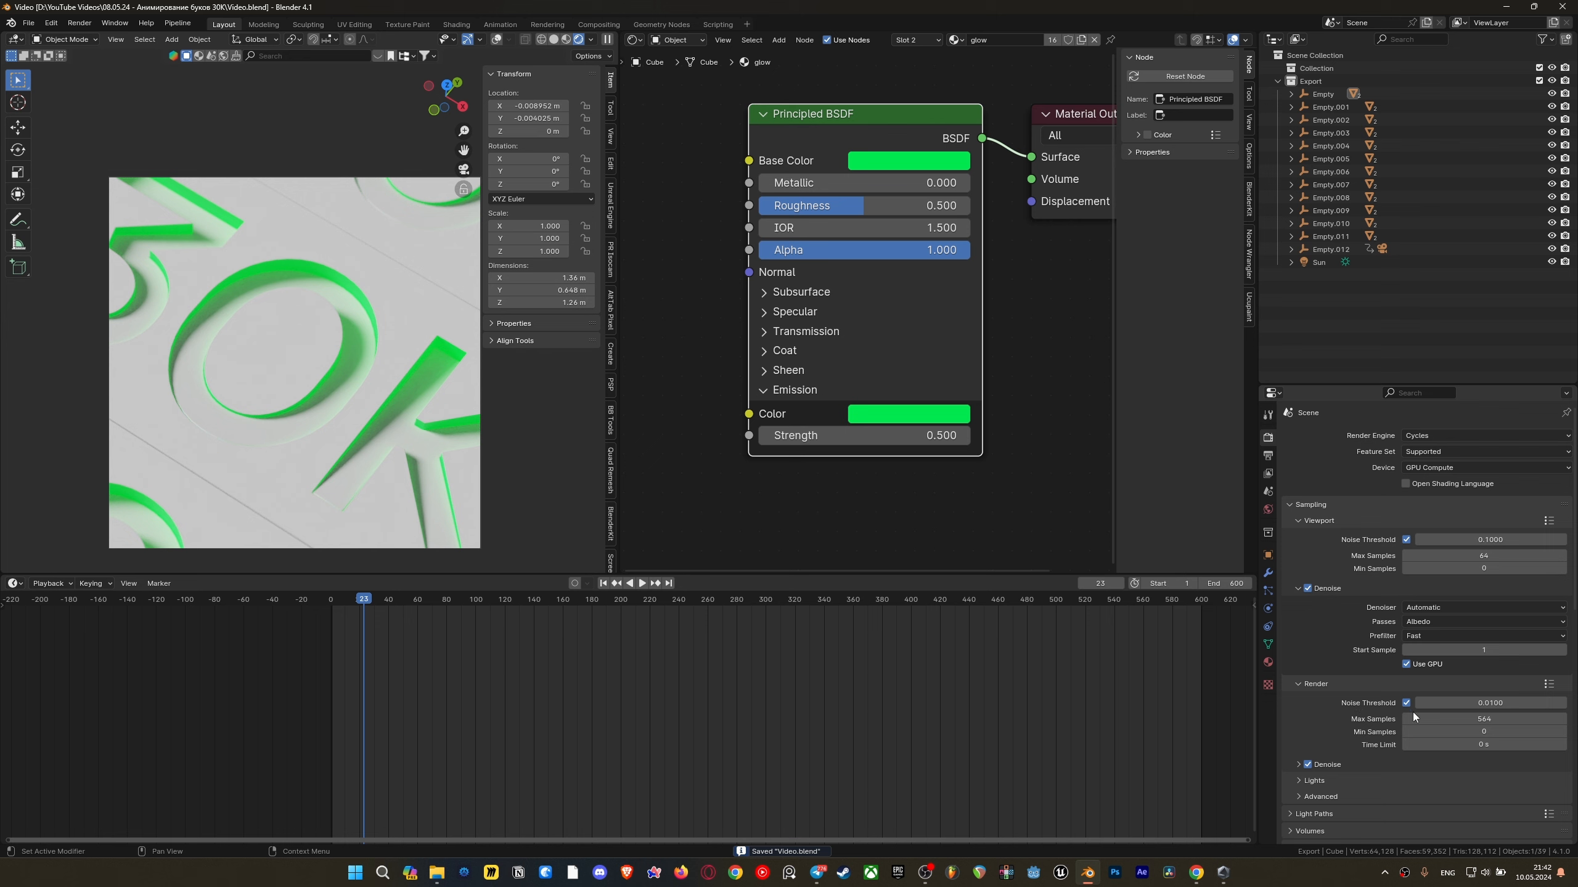
left_click(1268, 456)
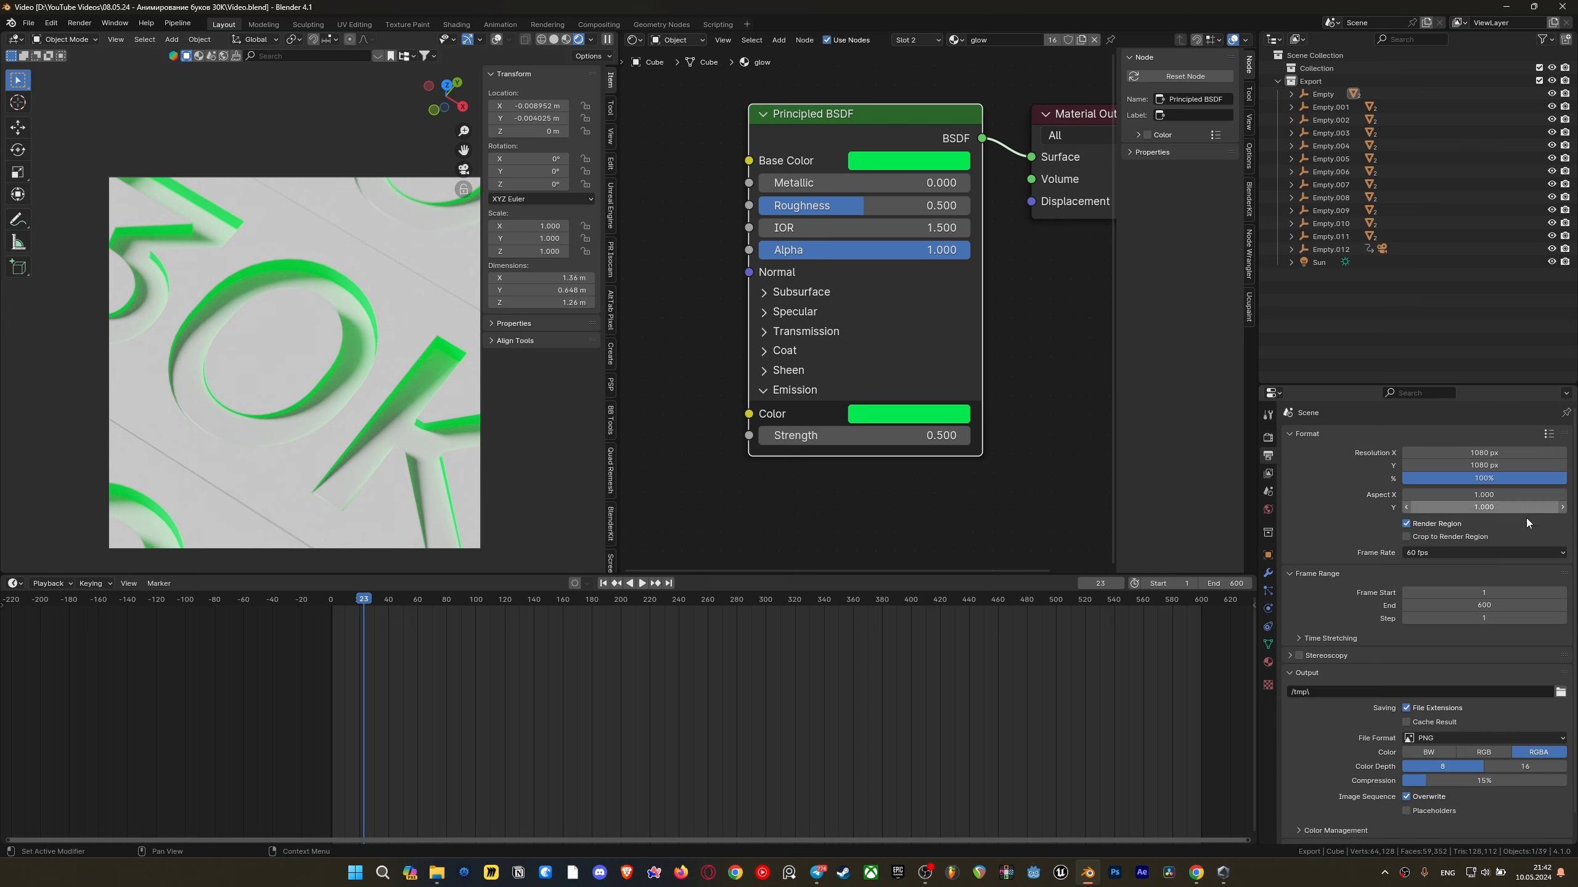
scroll(1422, 644, "down", 1)
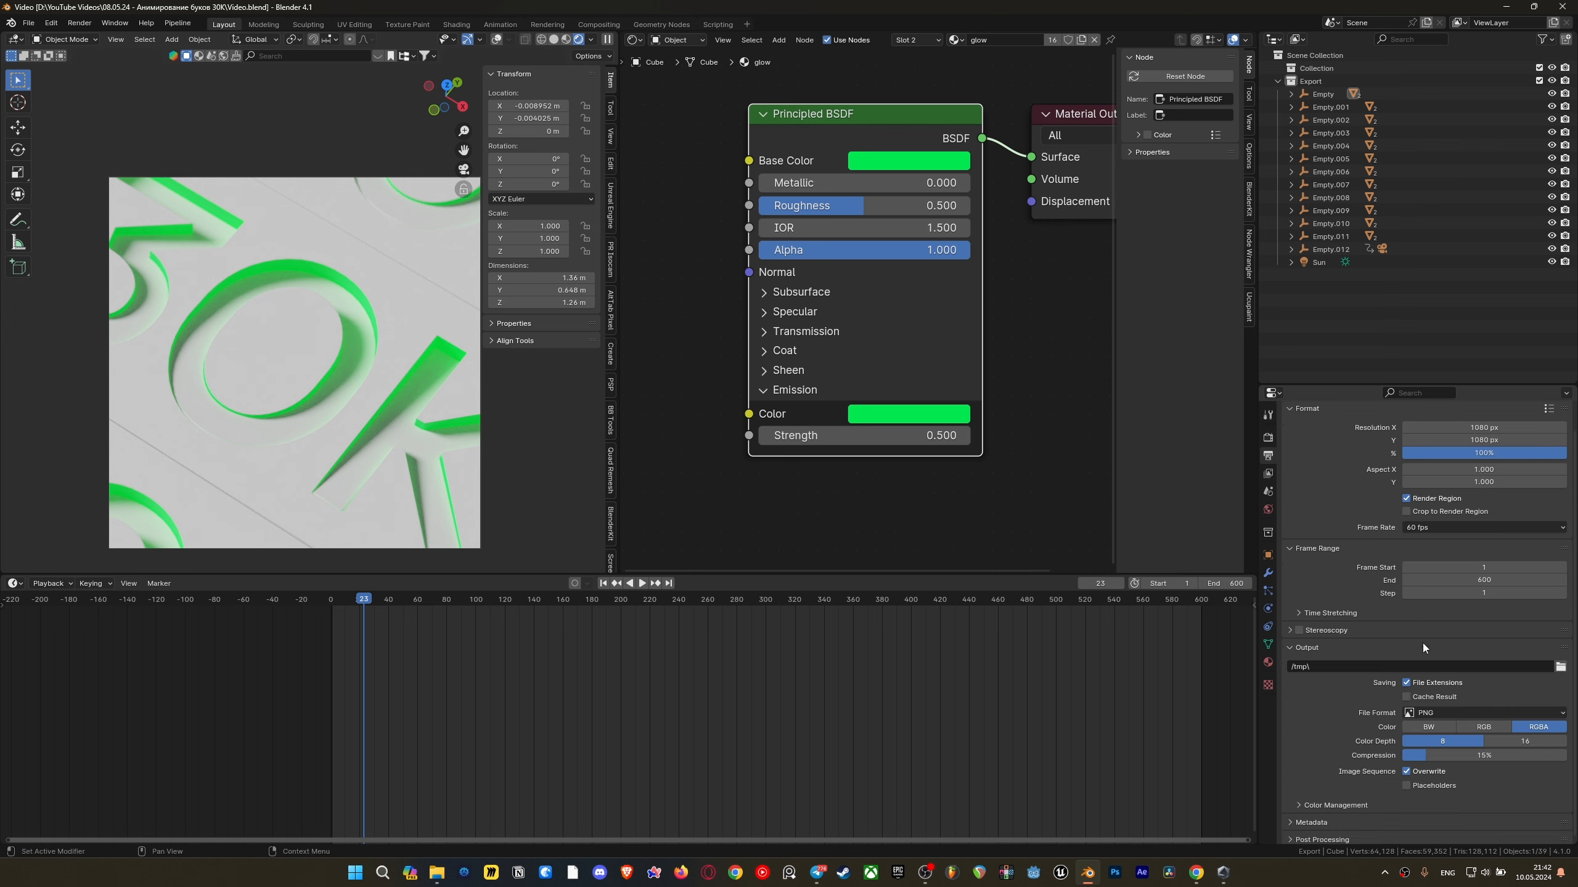
left_click(1445, 703)
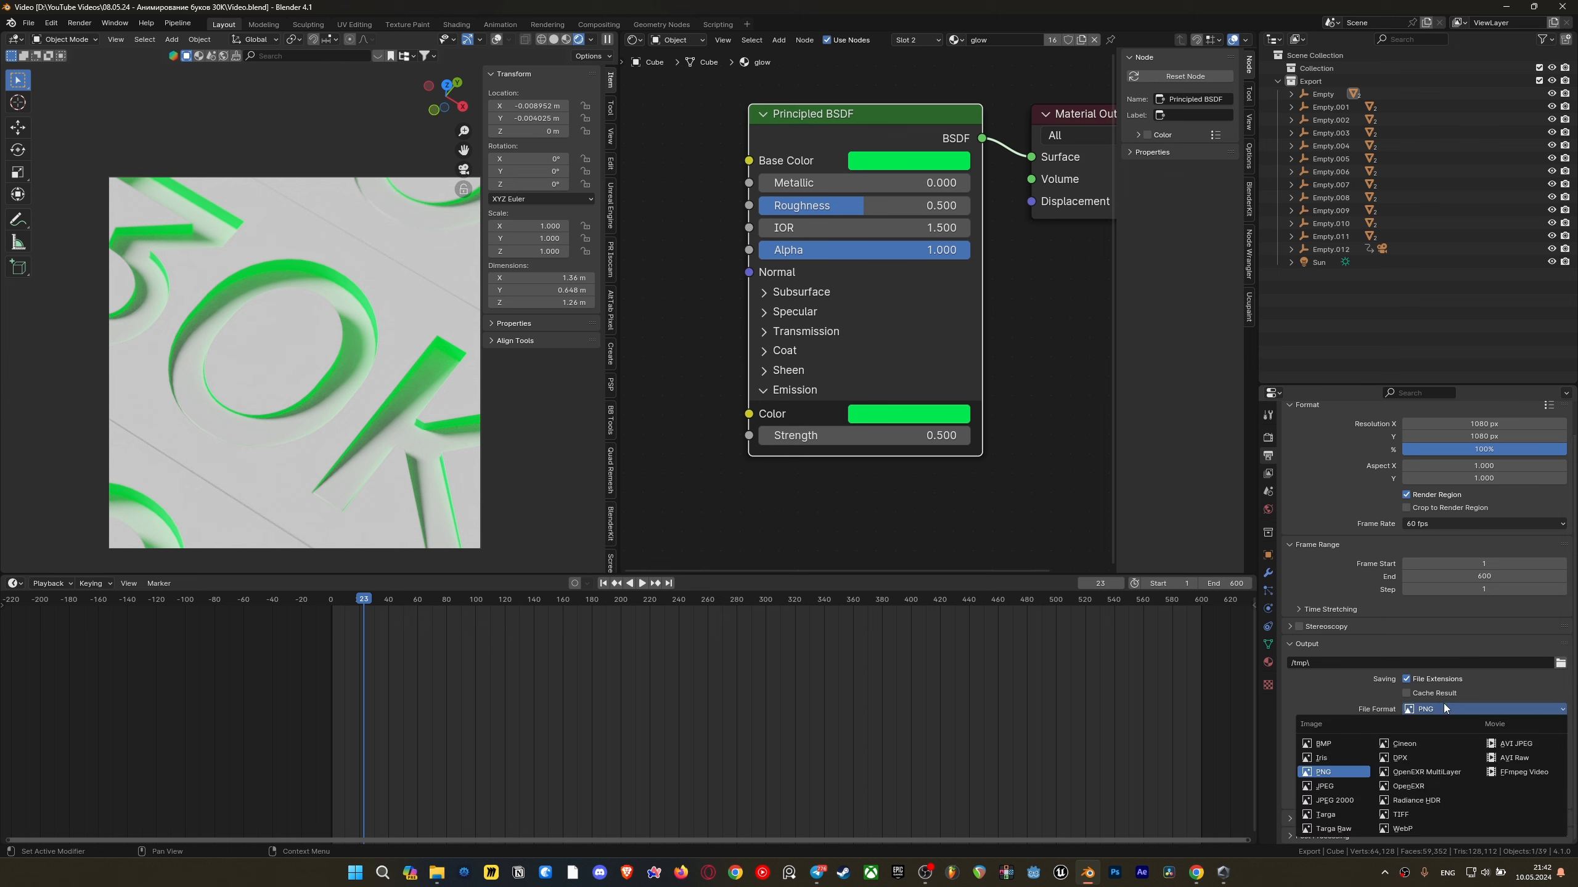
left_click(1536, 774)
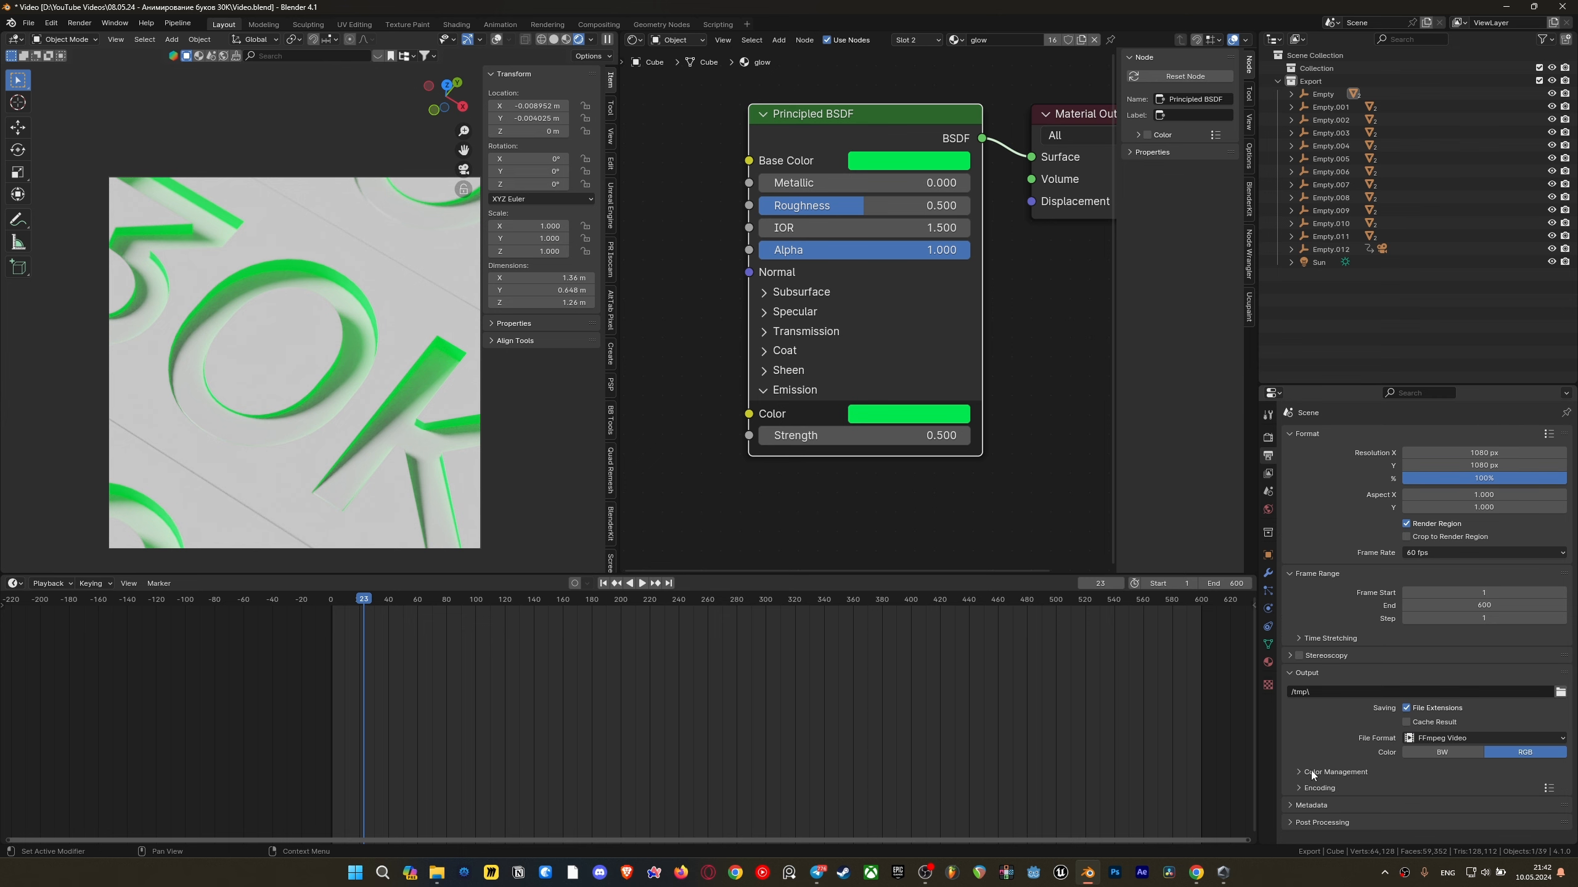
left_click(1299, 782)
scroll(1366, 761, "down", 3)
left_click(1430, 731)
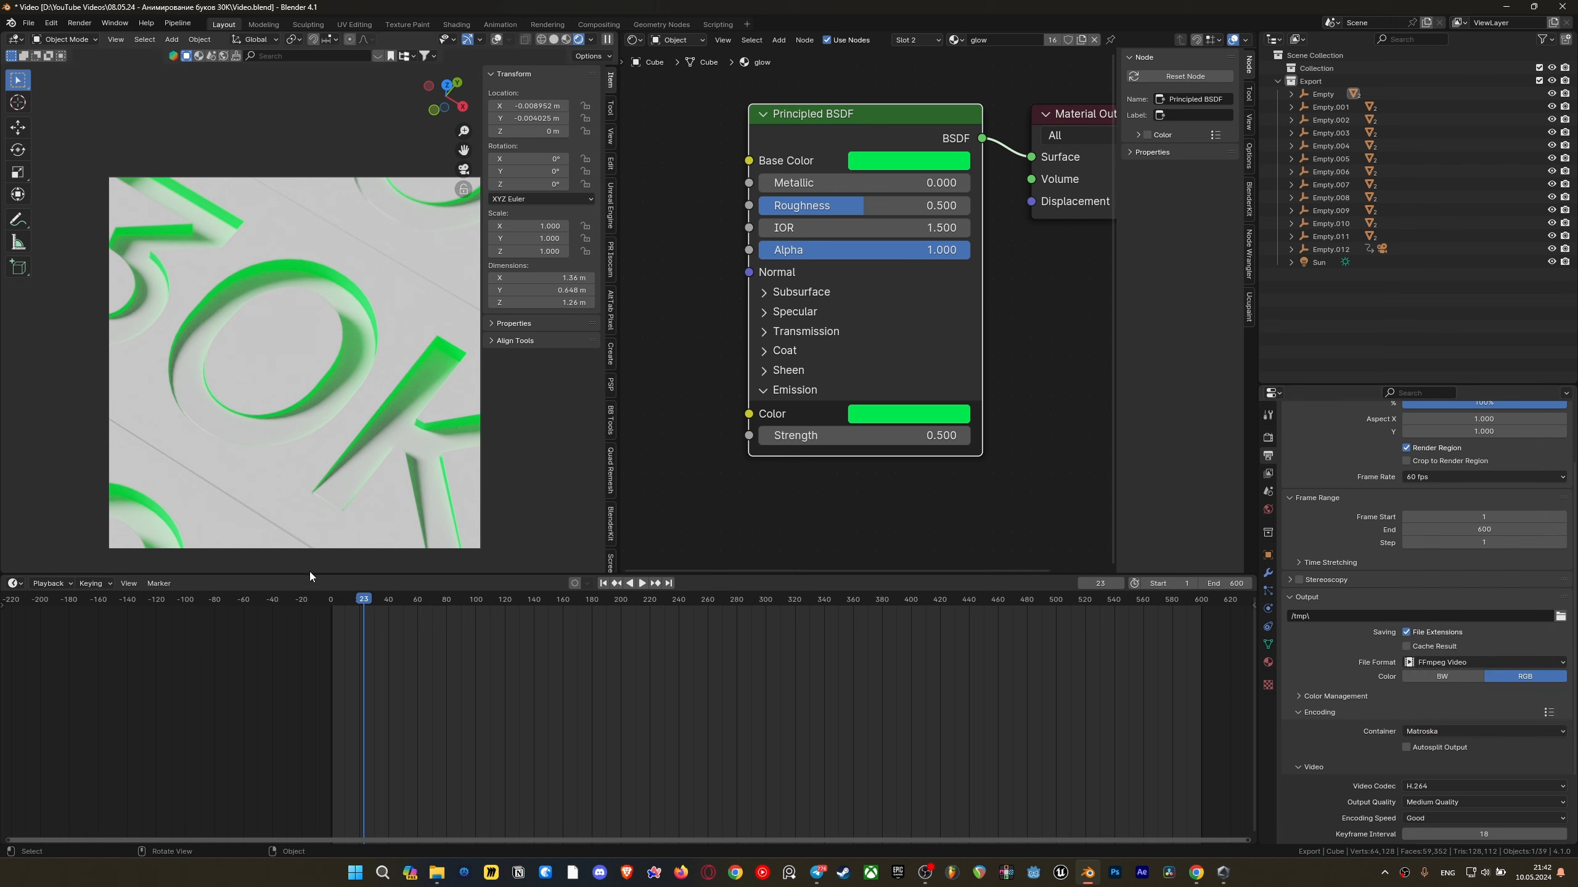
Enable Motion Blur in the render settings and play the animation in the rendered camera view
key("space")
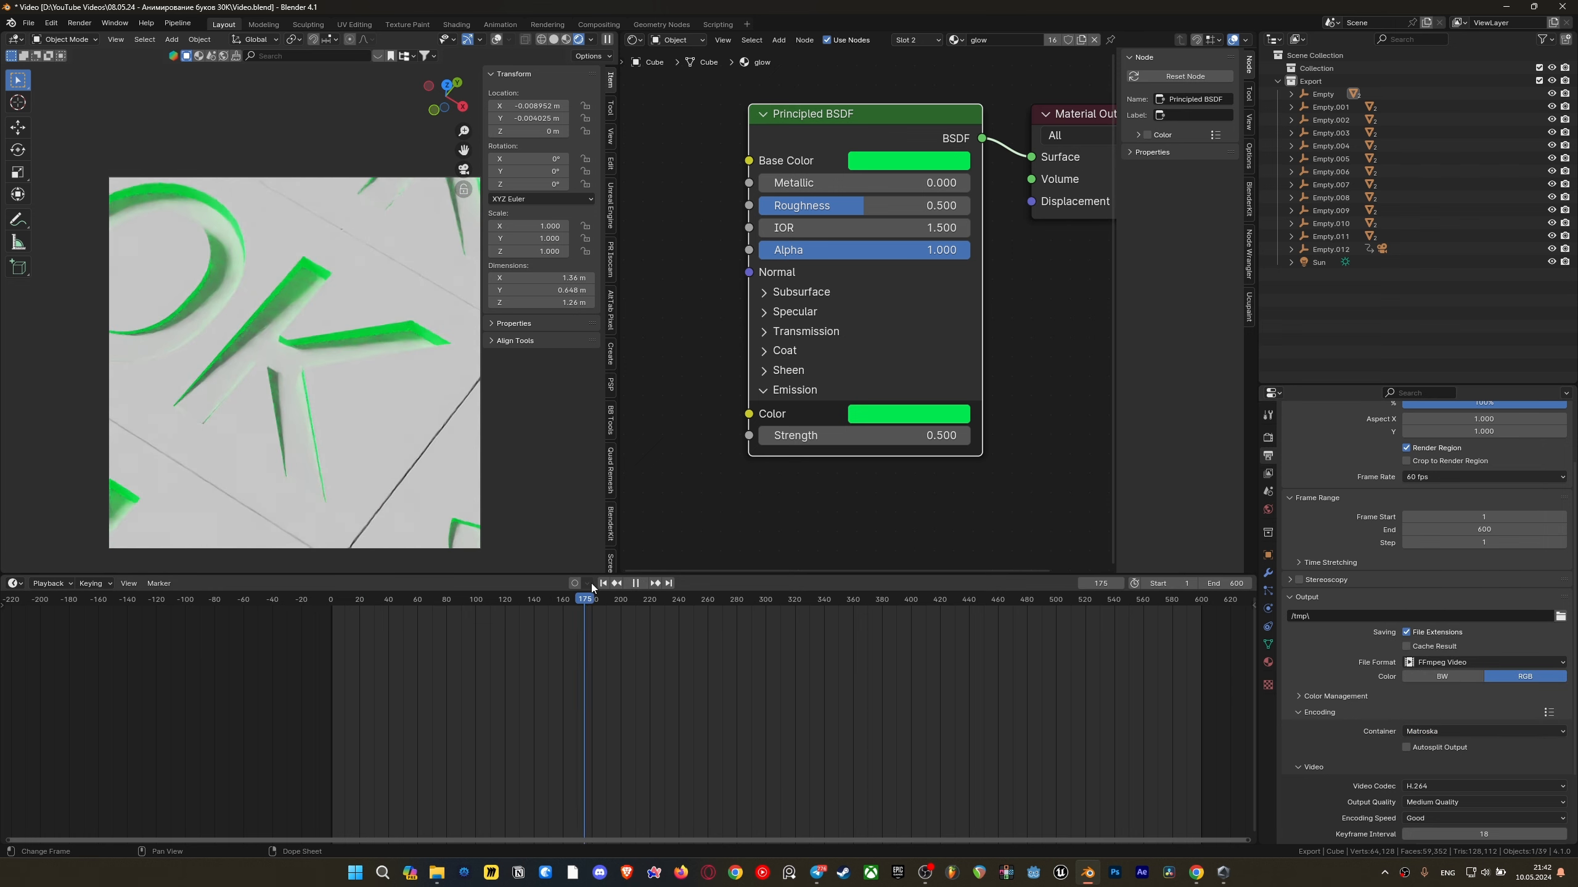
key("space")
left_click(1268, 437)
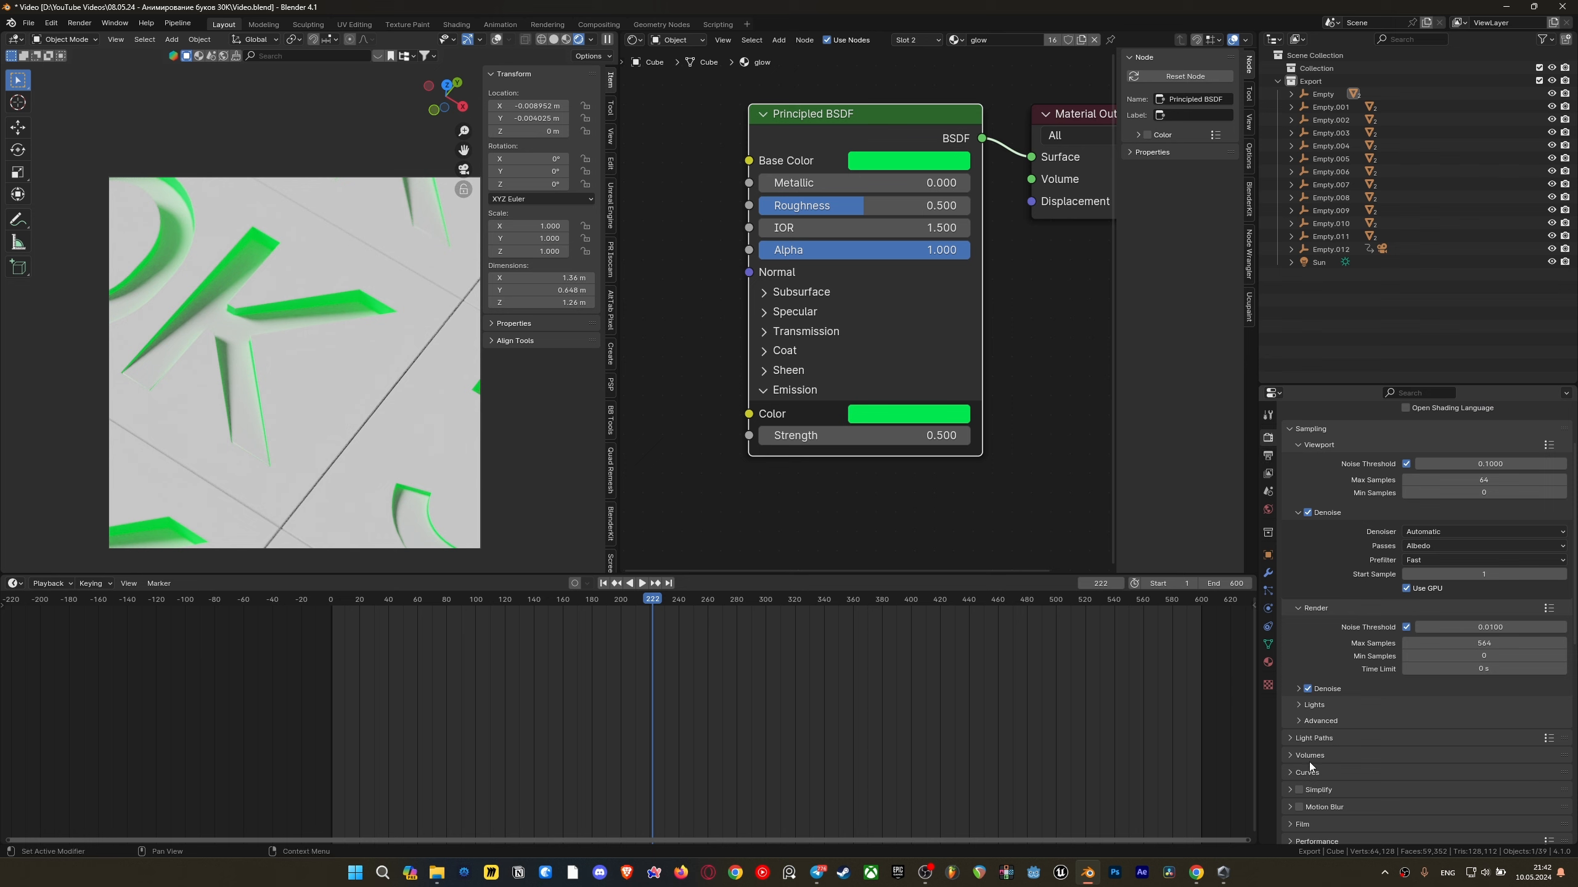
scroll(1306, 770, "down", 2)
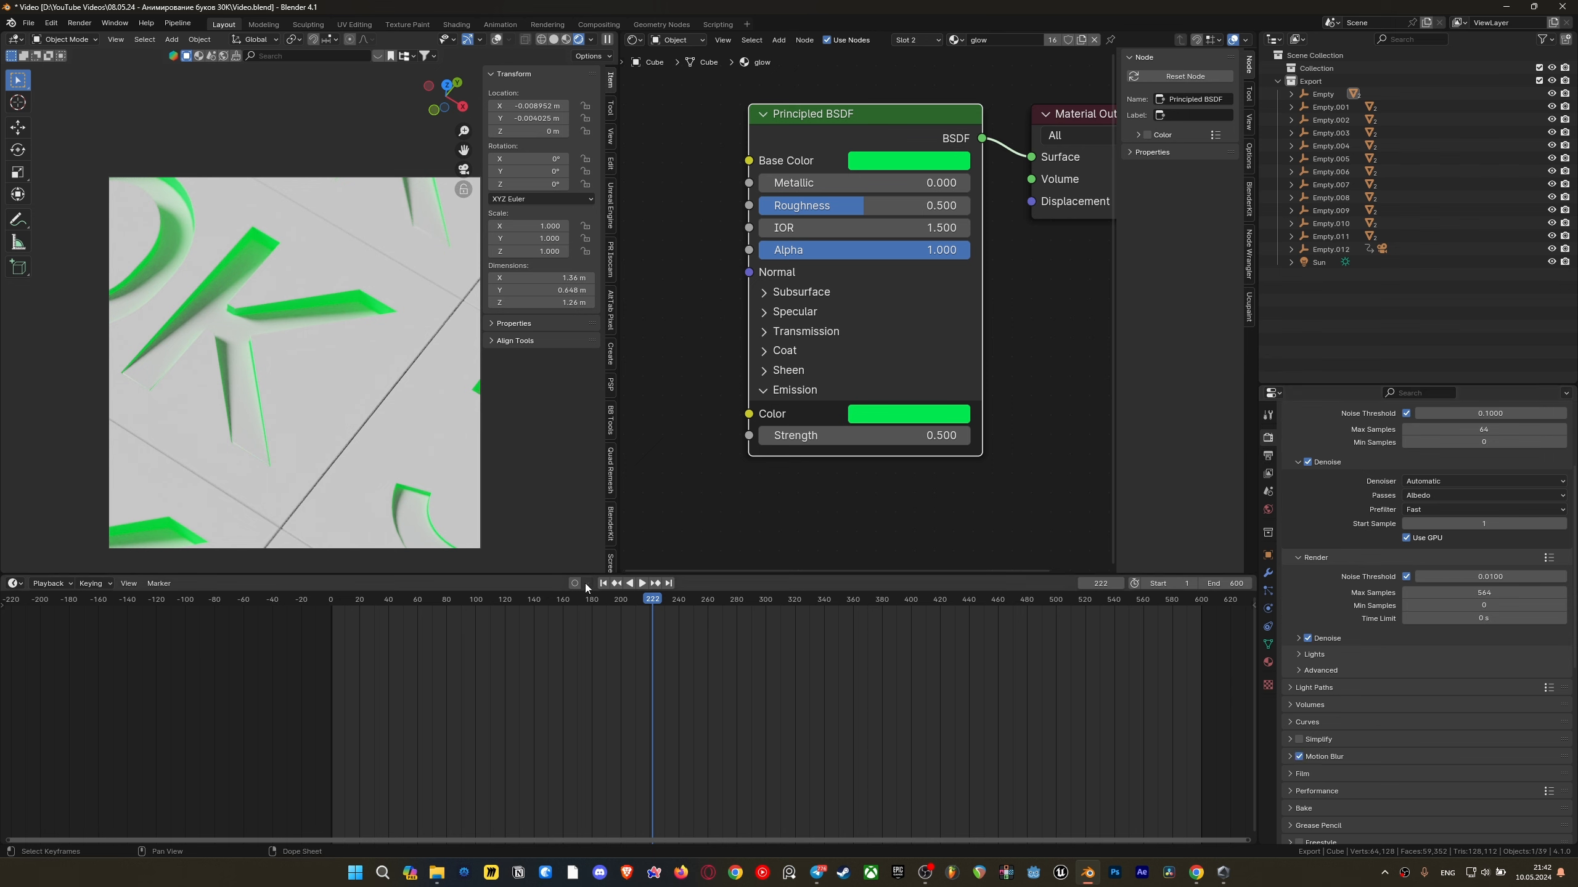
key("space")
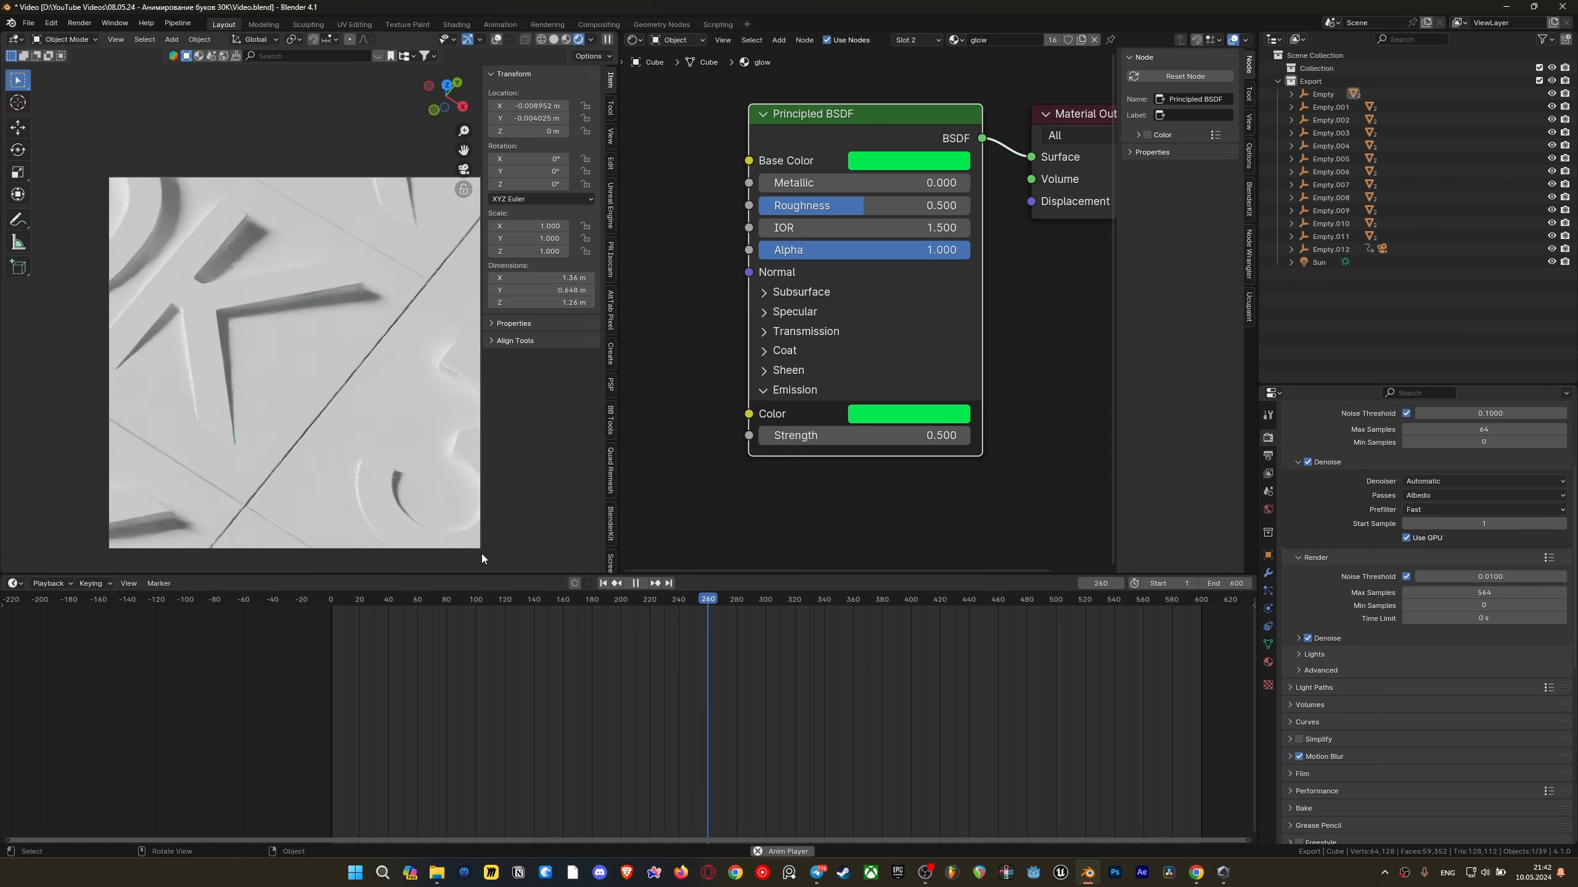
key("space")
Set the Sun light's strength to 6
left_click(342, 384)
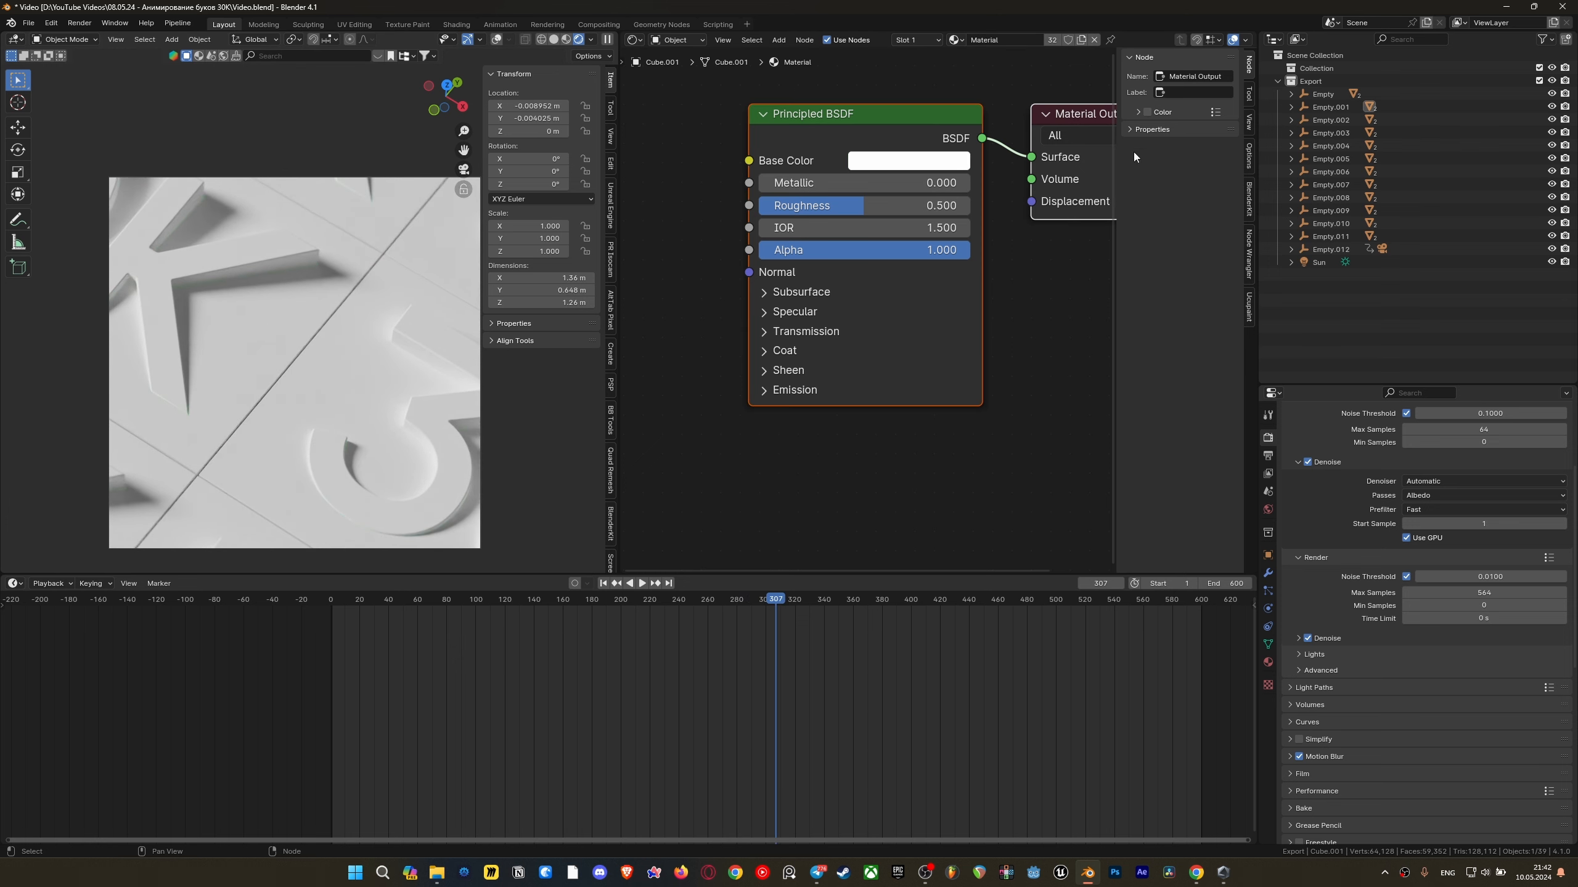
left_click(1319, 266)
left_click(1268, 610)
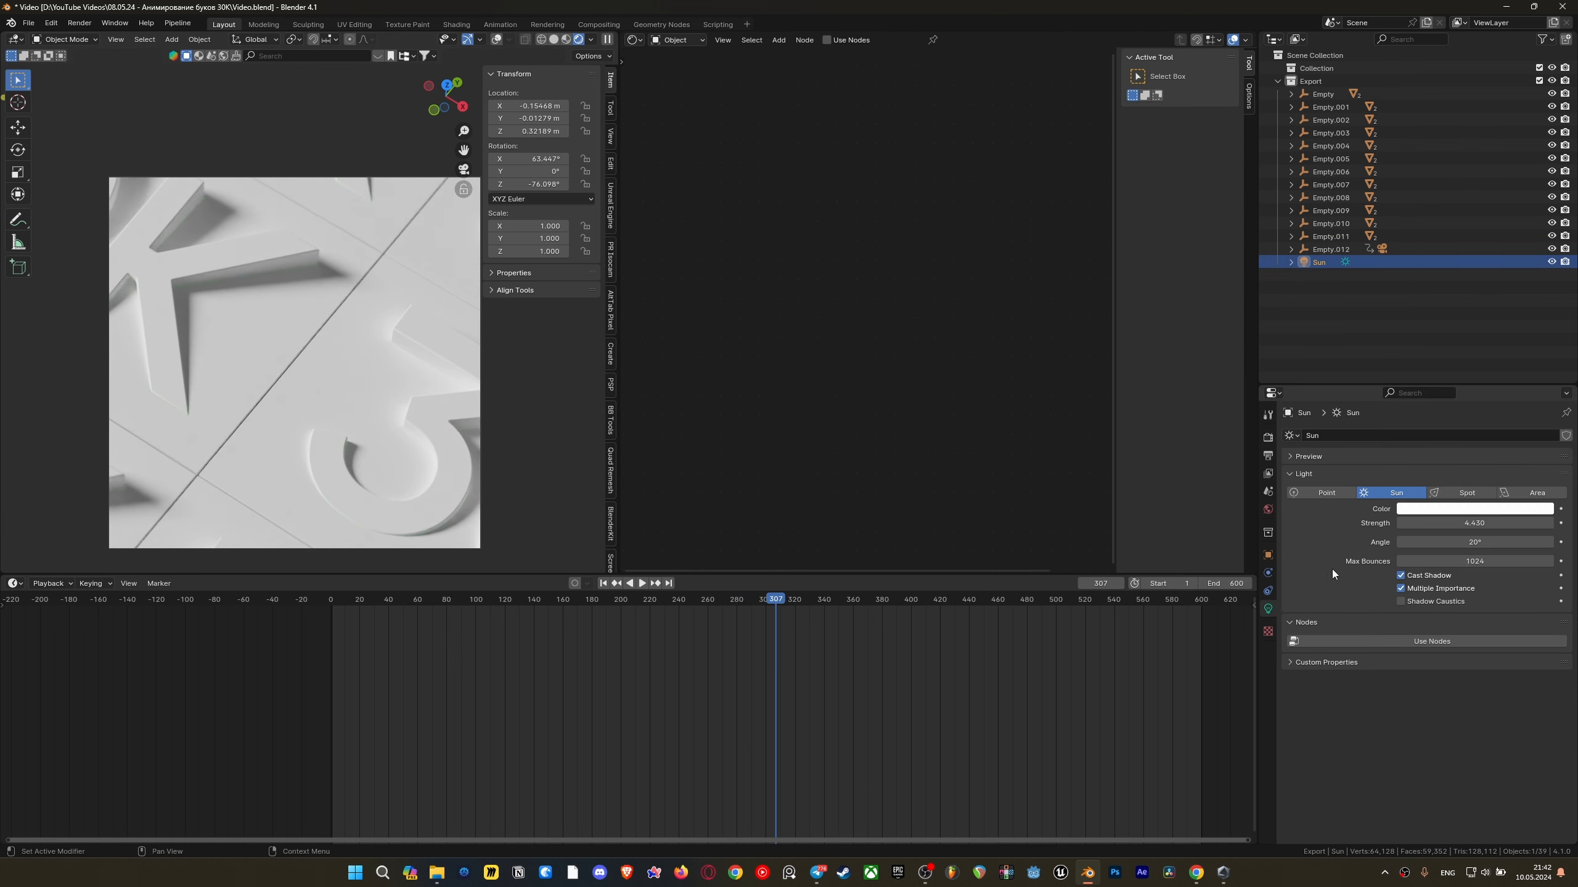
left_click(1481, 521)
type("6")
key("Return")
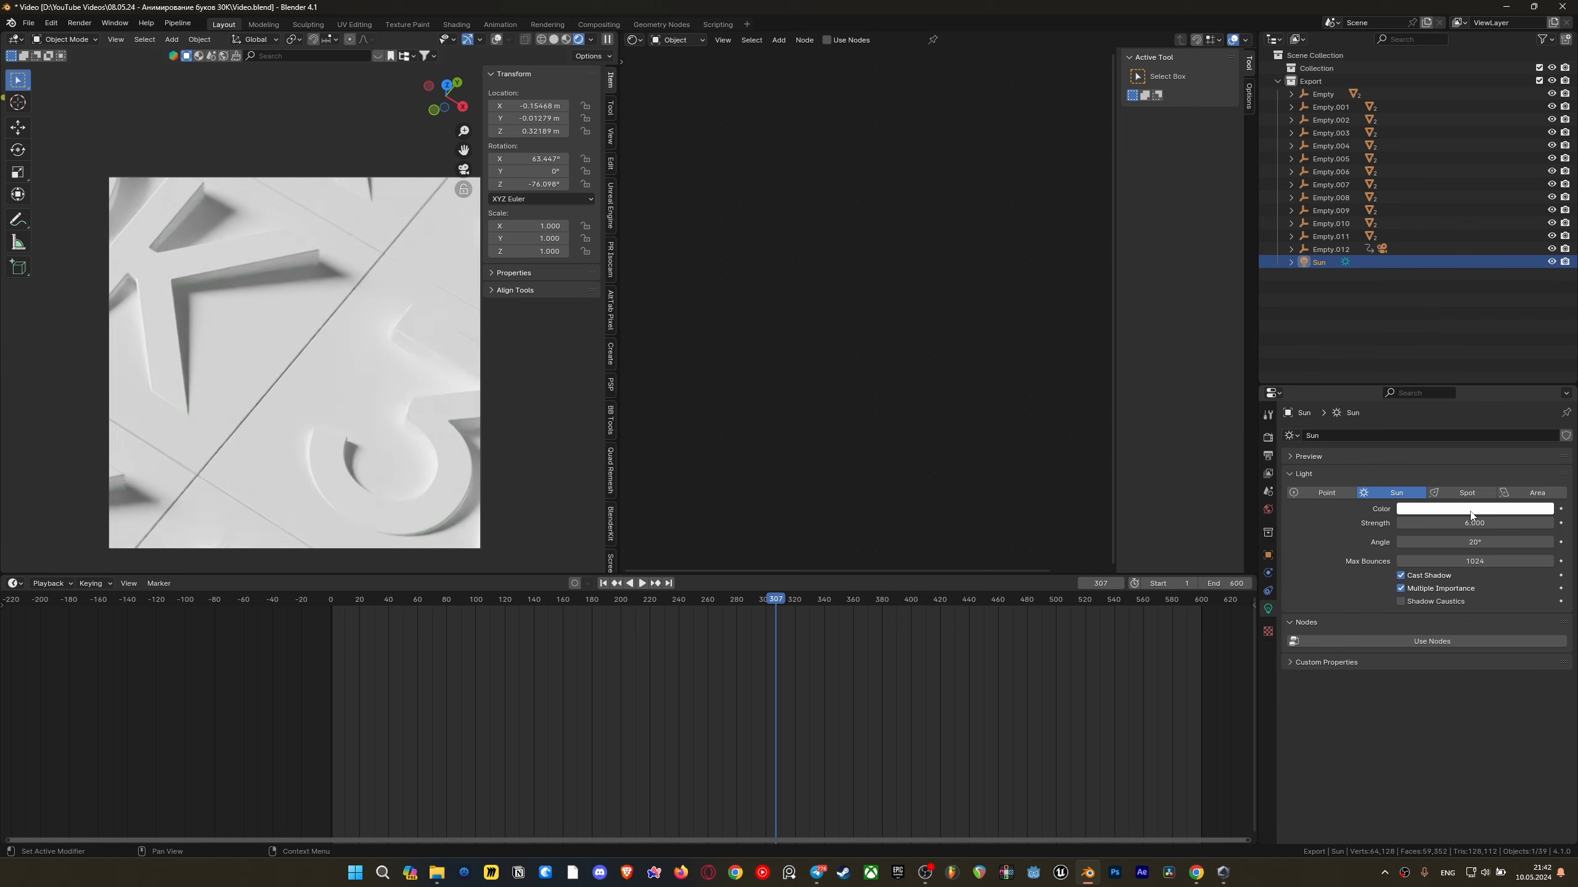
At frame 172, shift the emission color of the block's glow material to a purer green and save the file
left_click_drag(684, 601, 580, 600)
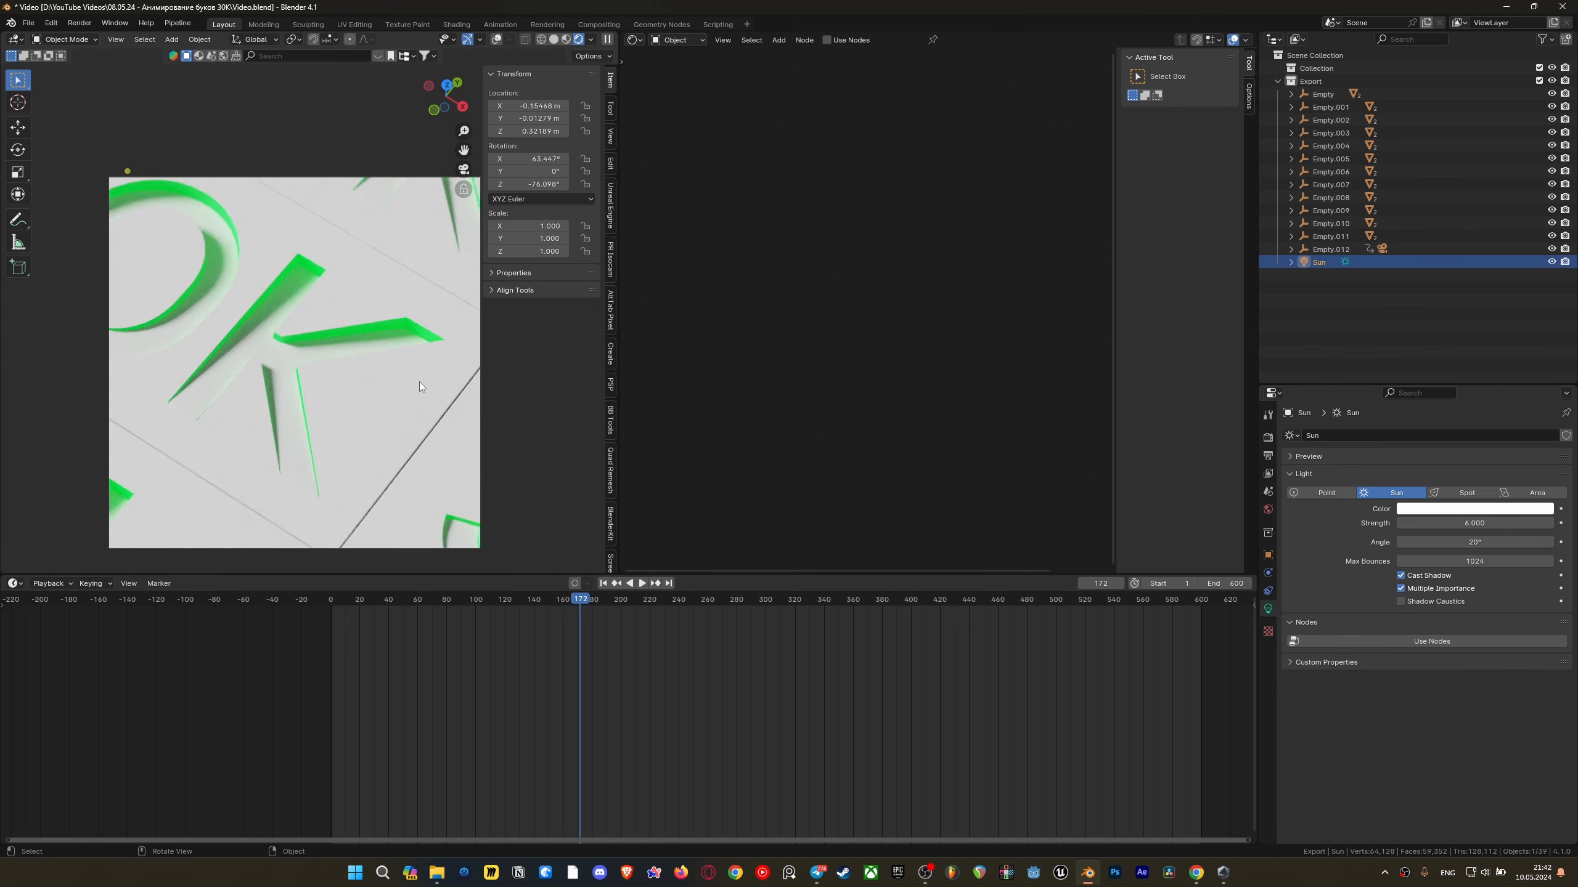
left_click(387, 357)
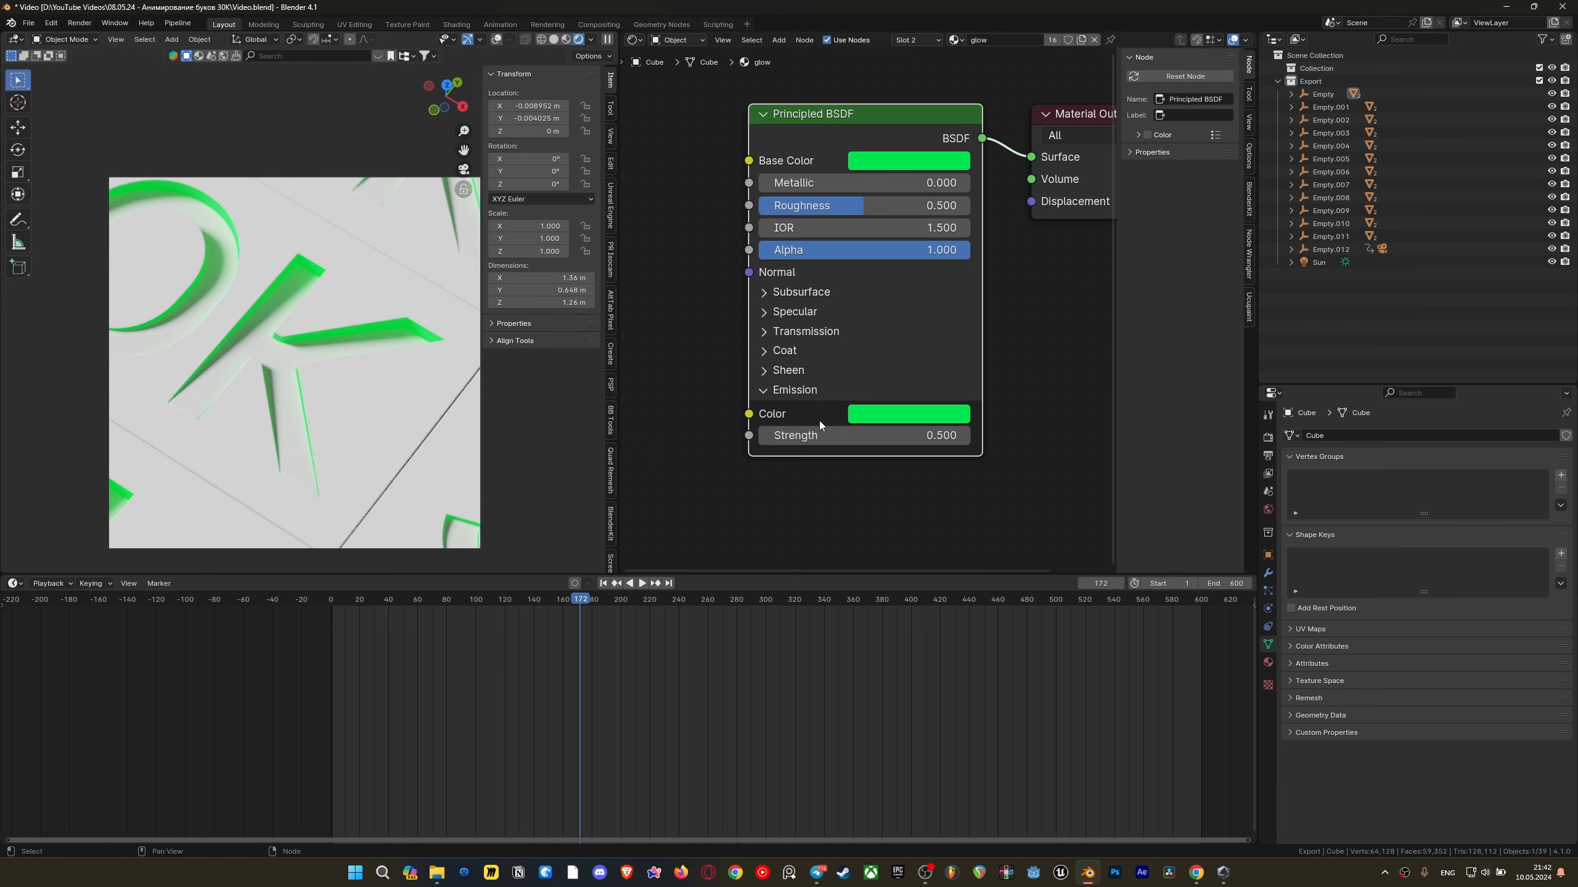
left_click(870, 414)
left_click_drag(897, 131, 873, 142)
left_click(737, 229)
key("ctrl+s")
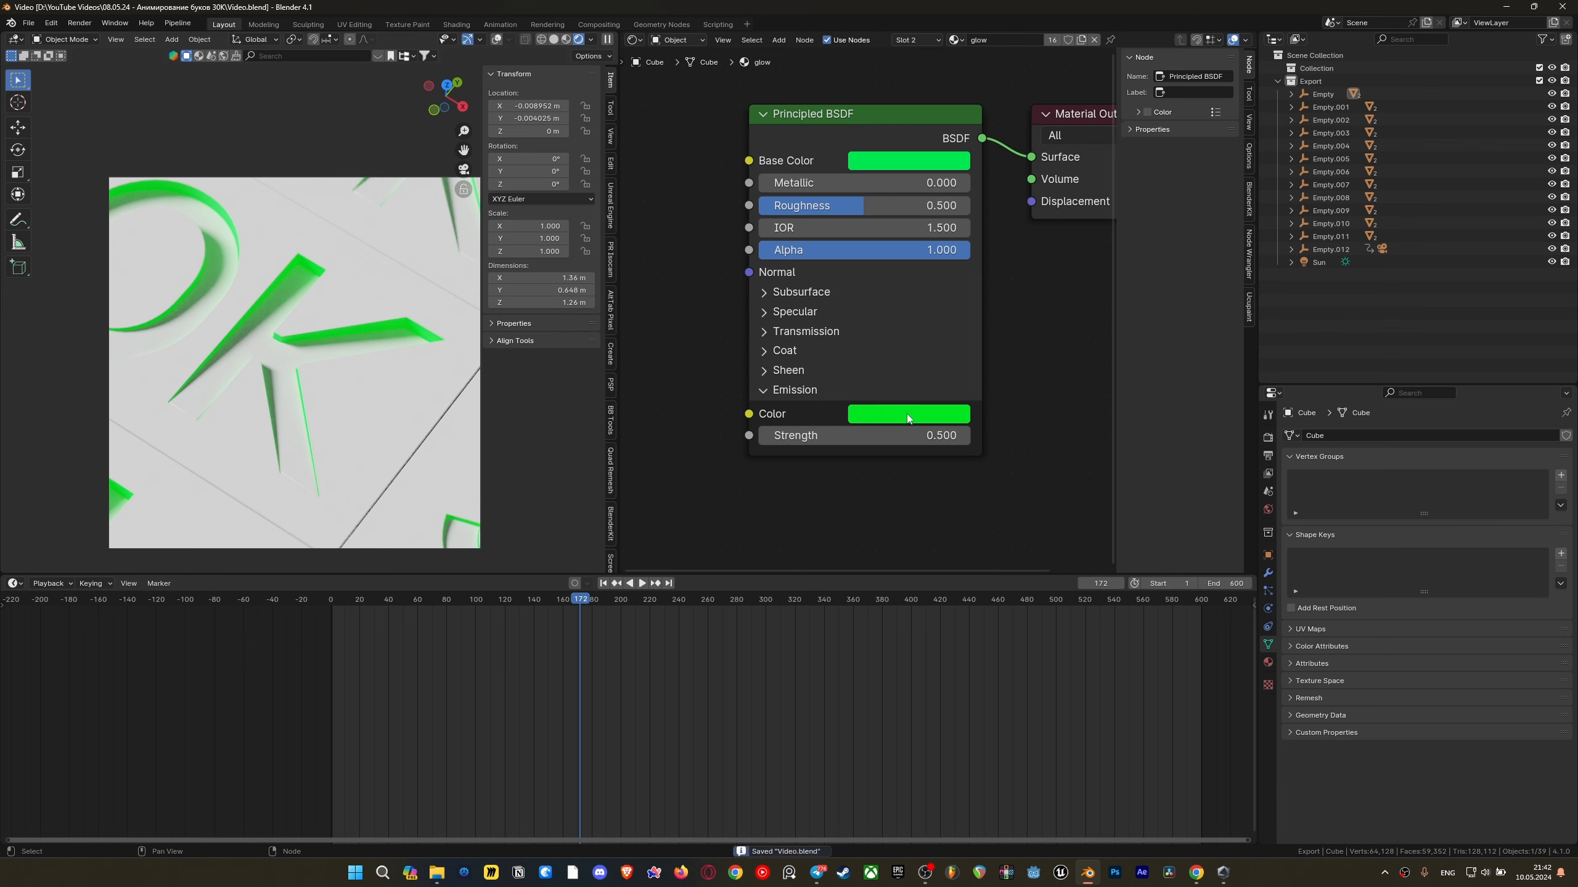
Set the glow material's emission strength to 0.3
left_click(912, 434)
left_click(913, 433)
key("BackSpace")
type("3")
key("Return")
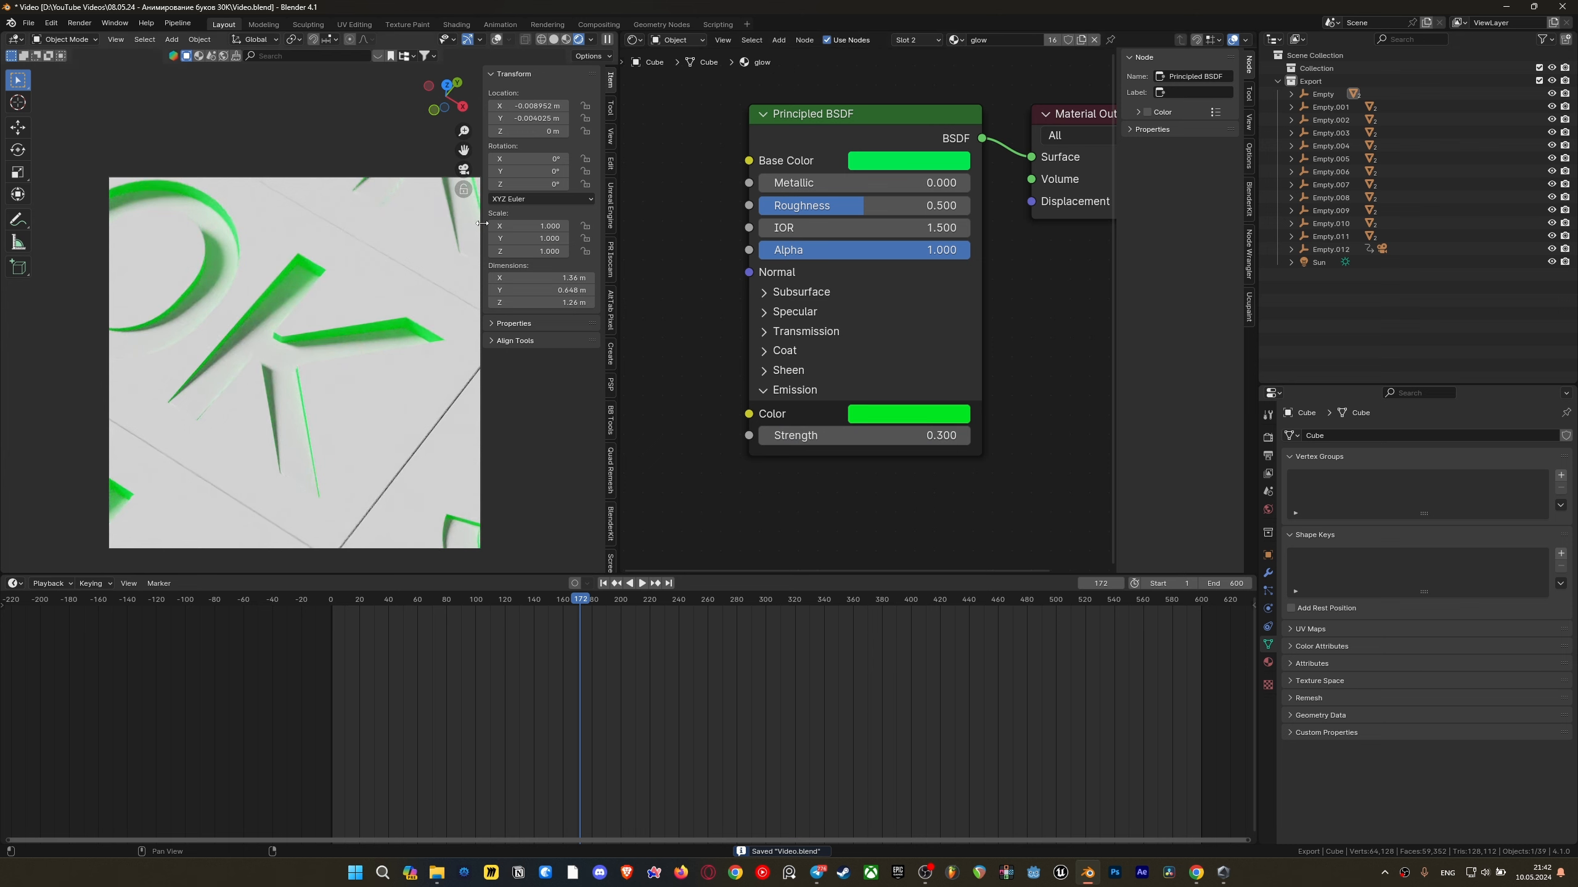
Move to frame 16, briefly play the animation to check the softer glow, and save the file
left_click_drag(443, 604, 353, 617)
key("space")
key("space")
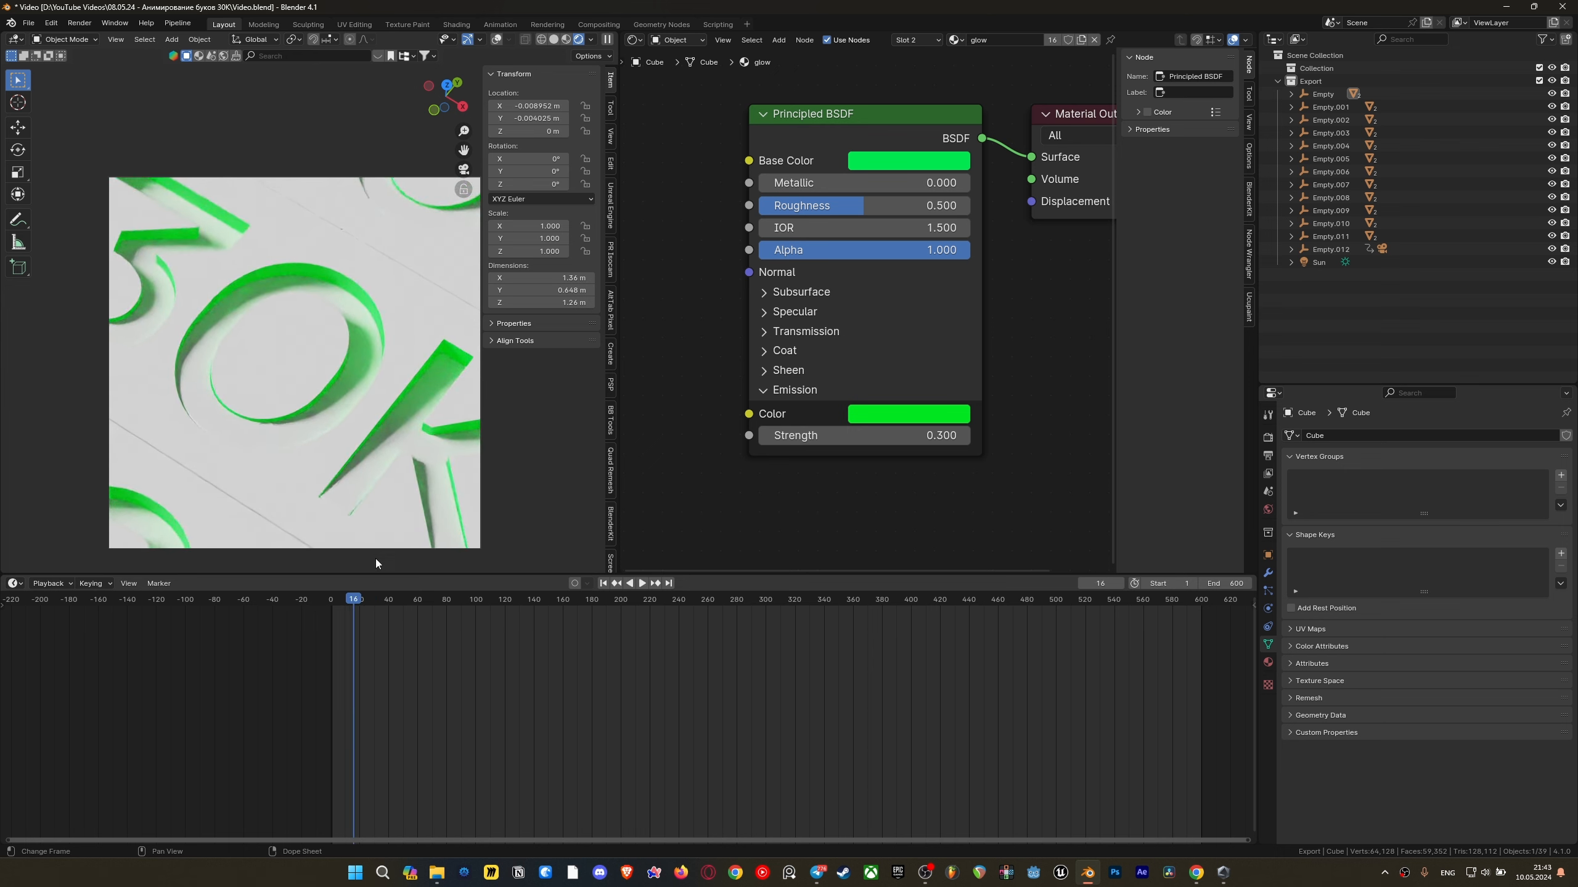
key("ctrl+s")
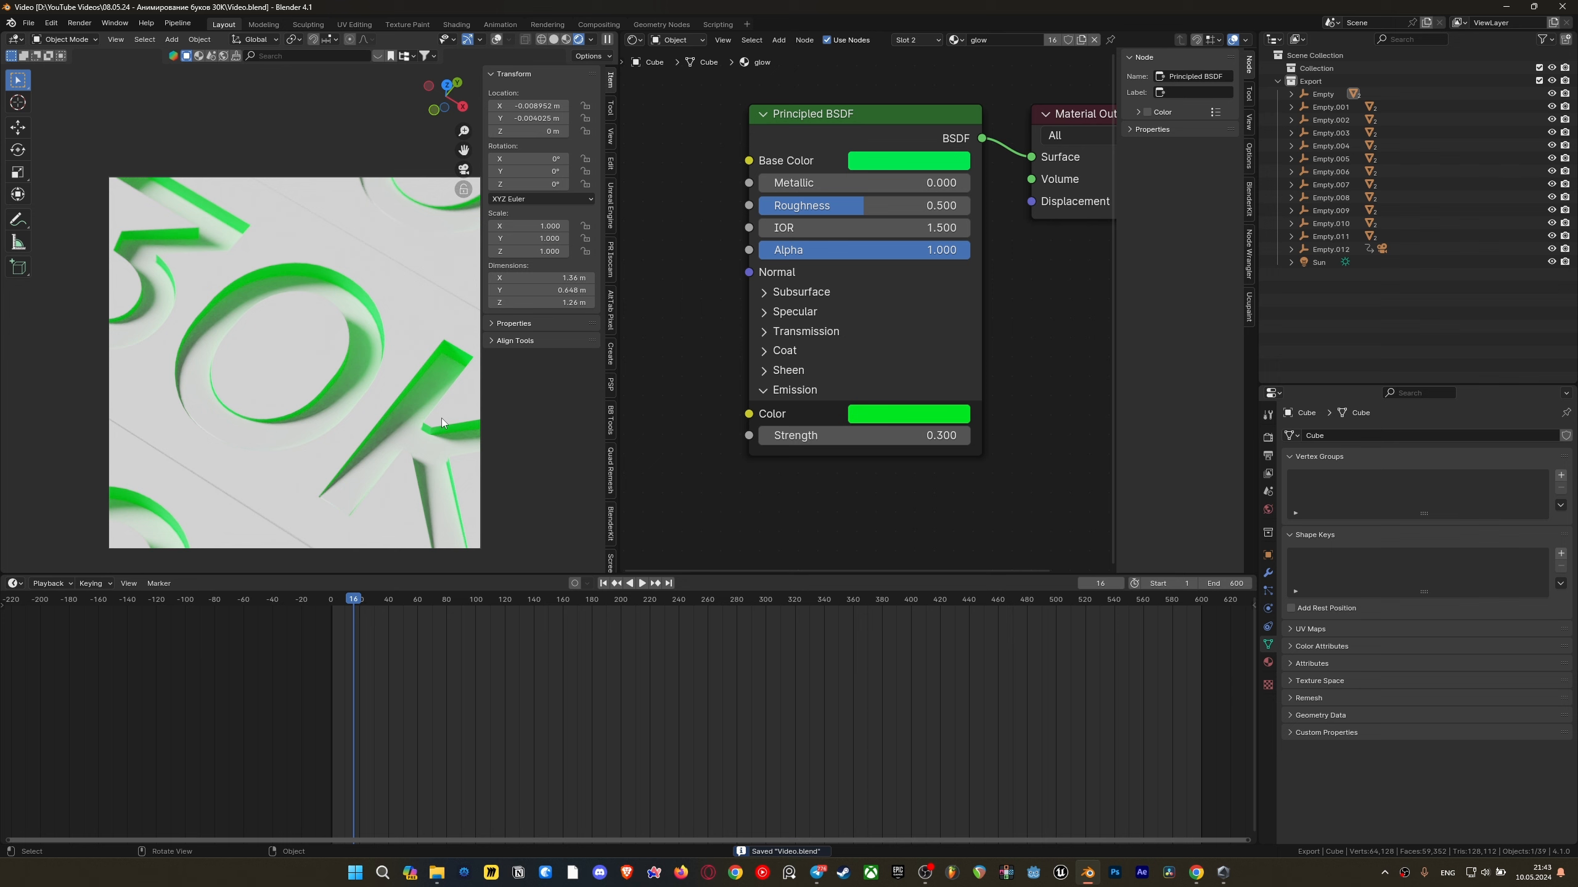
Switch the viewport to Solid shading and examine the beveled edge of the recessed lettering up close
key("z")
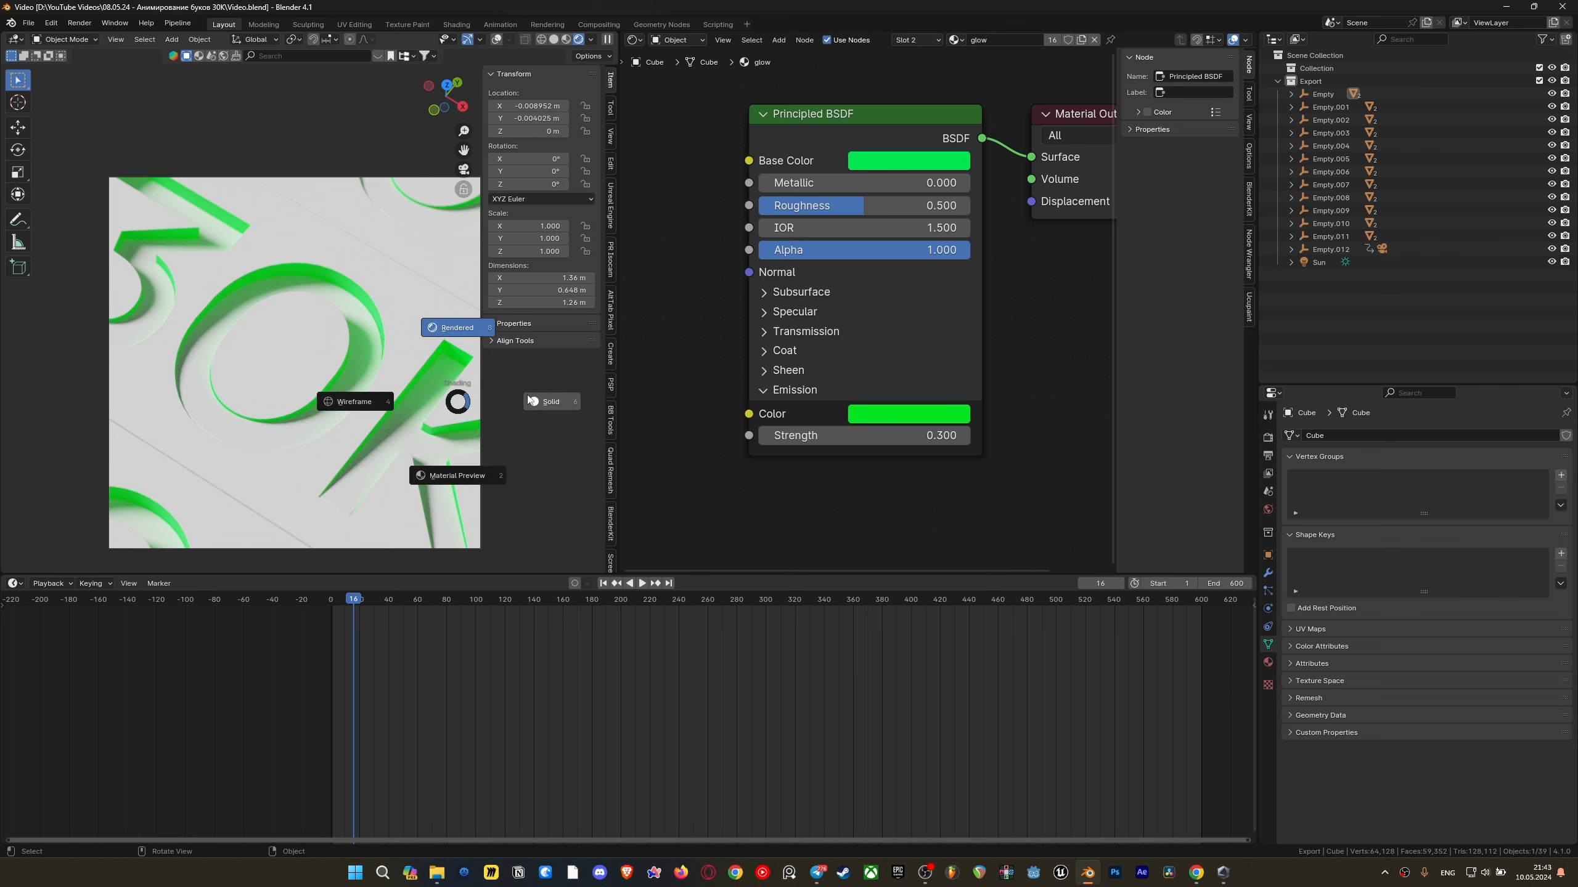
left_click(549, 401)
middle_click_drag(457, 435, 404, 418)
scroll(378, 420, "up", 2)
mouse_move(301, 426)
middle_mouse_down()
mouse_move(307, 353)
mouse_move(245, 339)
mouse_move(318, 188)
mouse_move(308, 243)
mouse_move(224, 390)
middle_mouse_up()
left_click(264, 343)
scroll(264, 344, "up", 4)
scroll(225, 389, "down", 3)
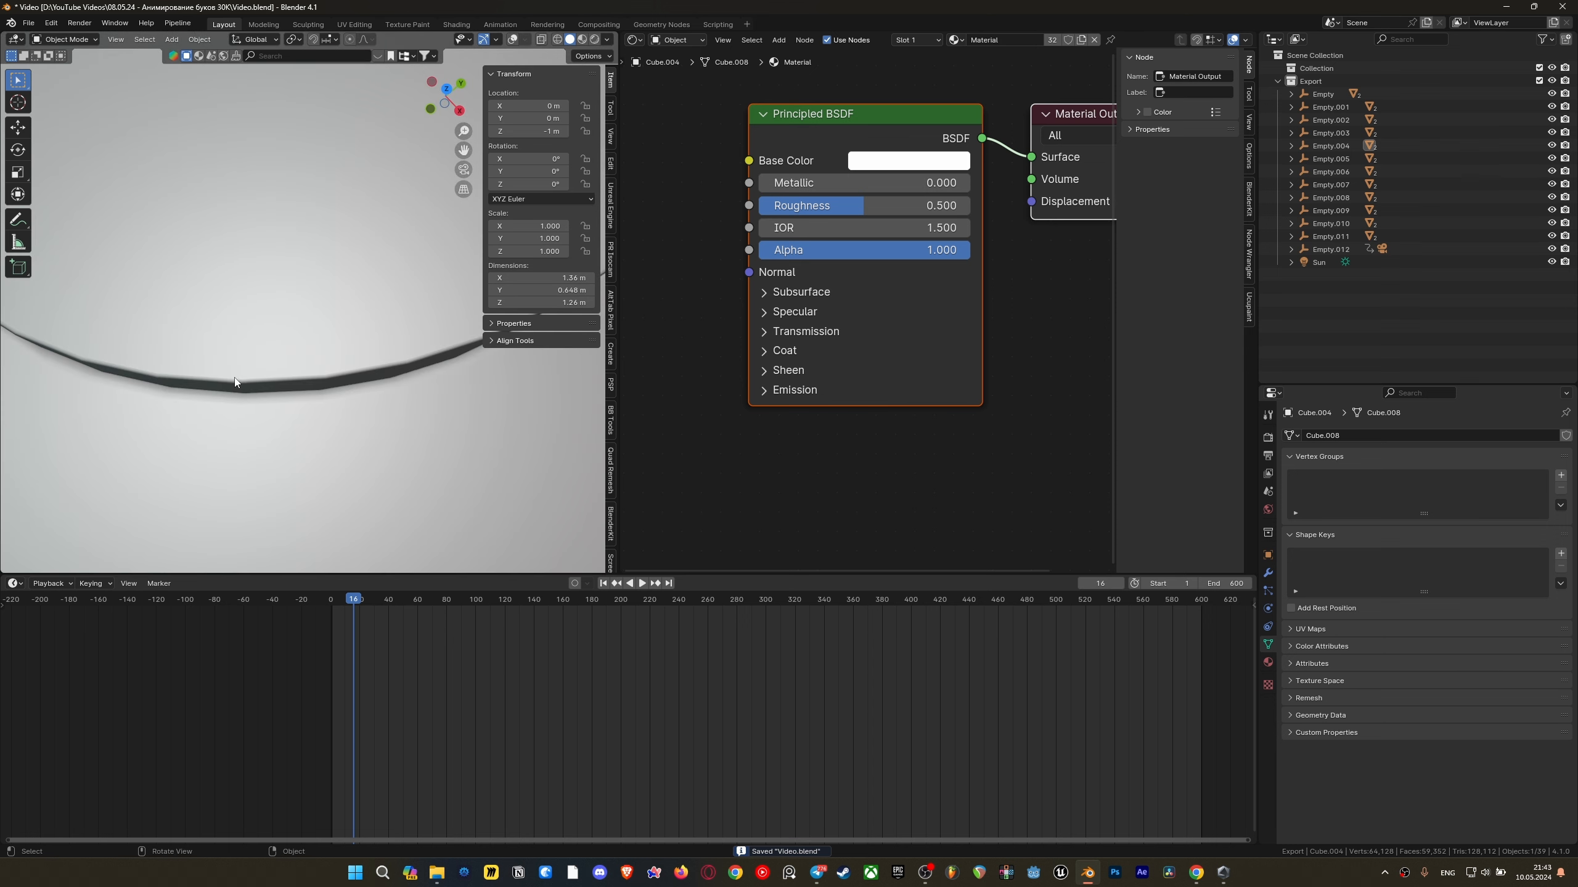
Look over the whole arrangement of 30K blocks from outside, restore the camera view and save the file
scroll(175, 288, "down", 4)
middle_click_drag(347, 334, 220, 420)
scroll(398, 340, "down", 4)
key("KP_0")
key("ctrl+s")
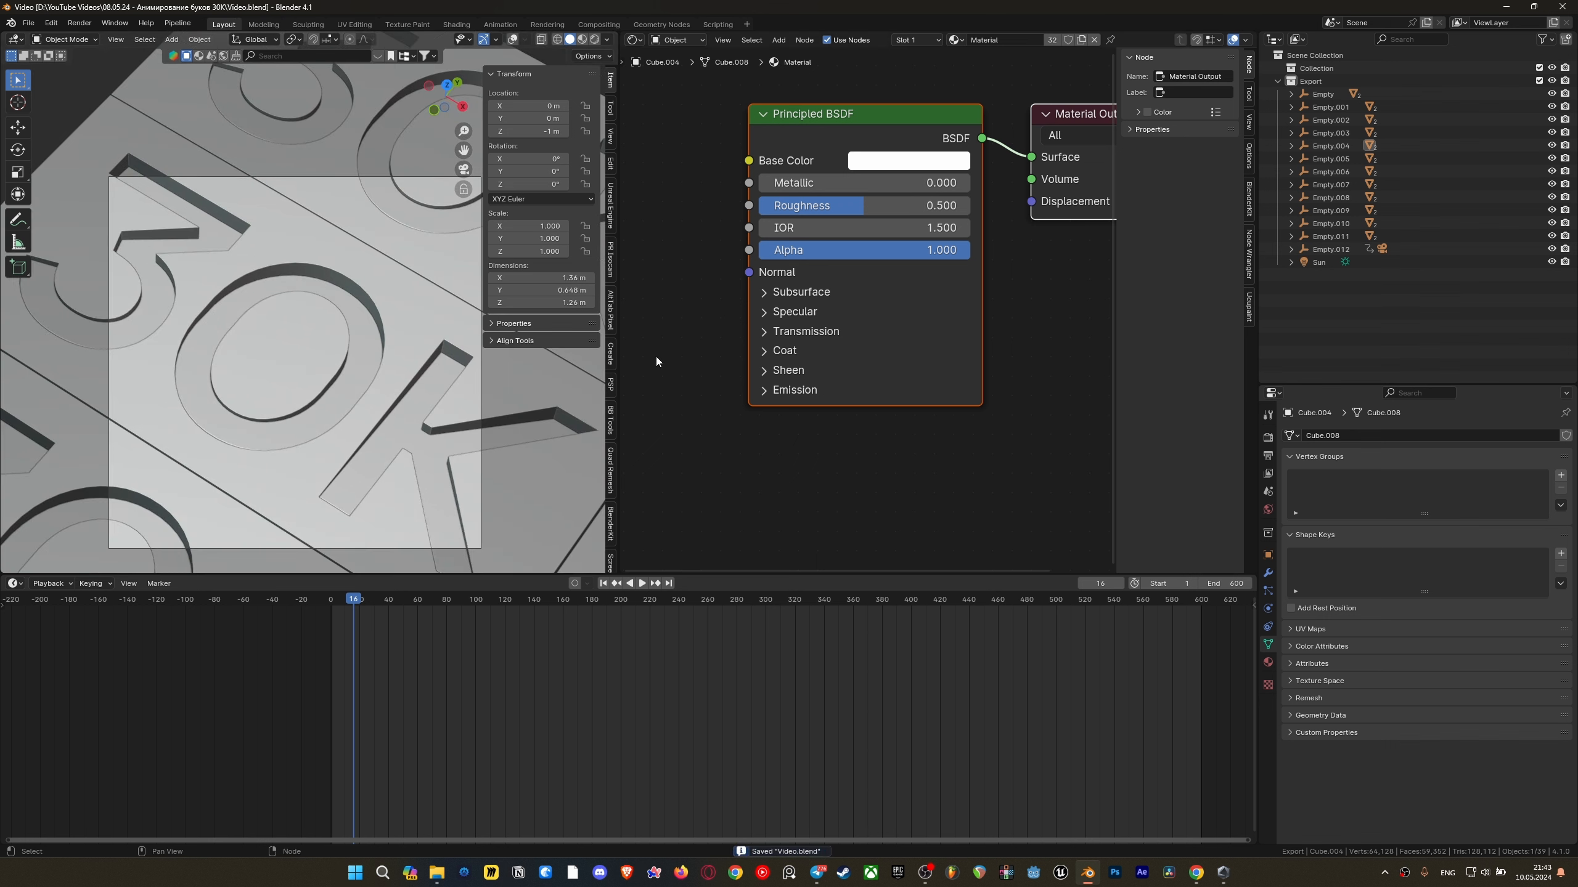
scroll(422, 374, "down", 3)
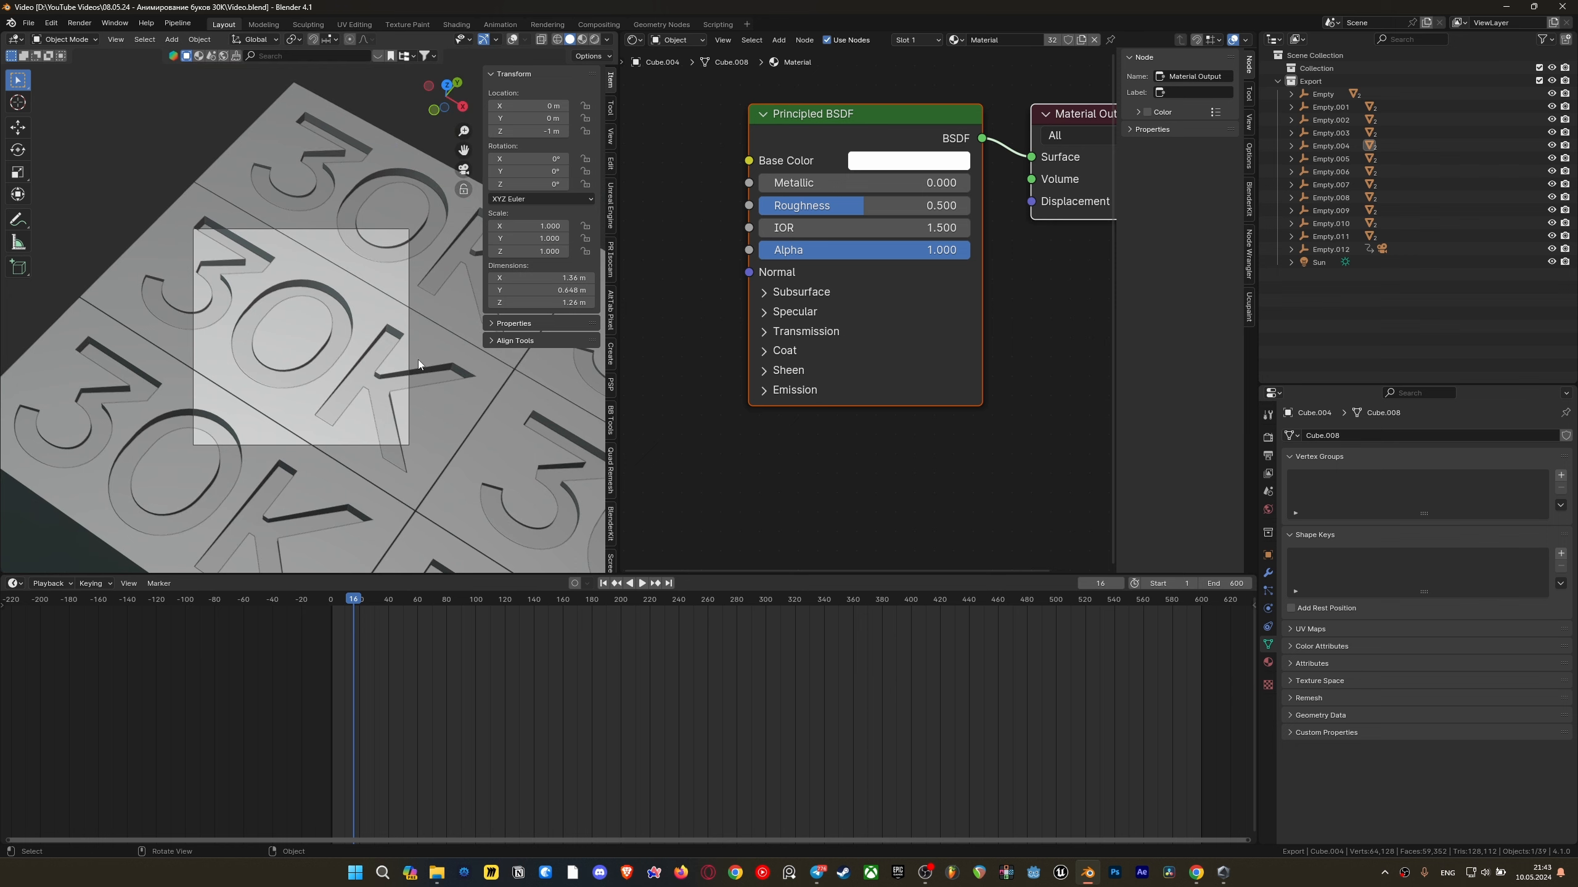
middle_click_drag(418, 360, 247, 388)
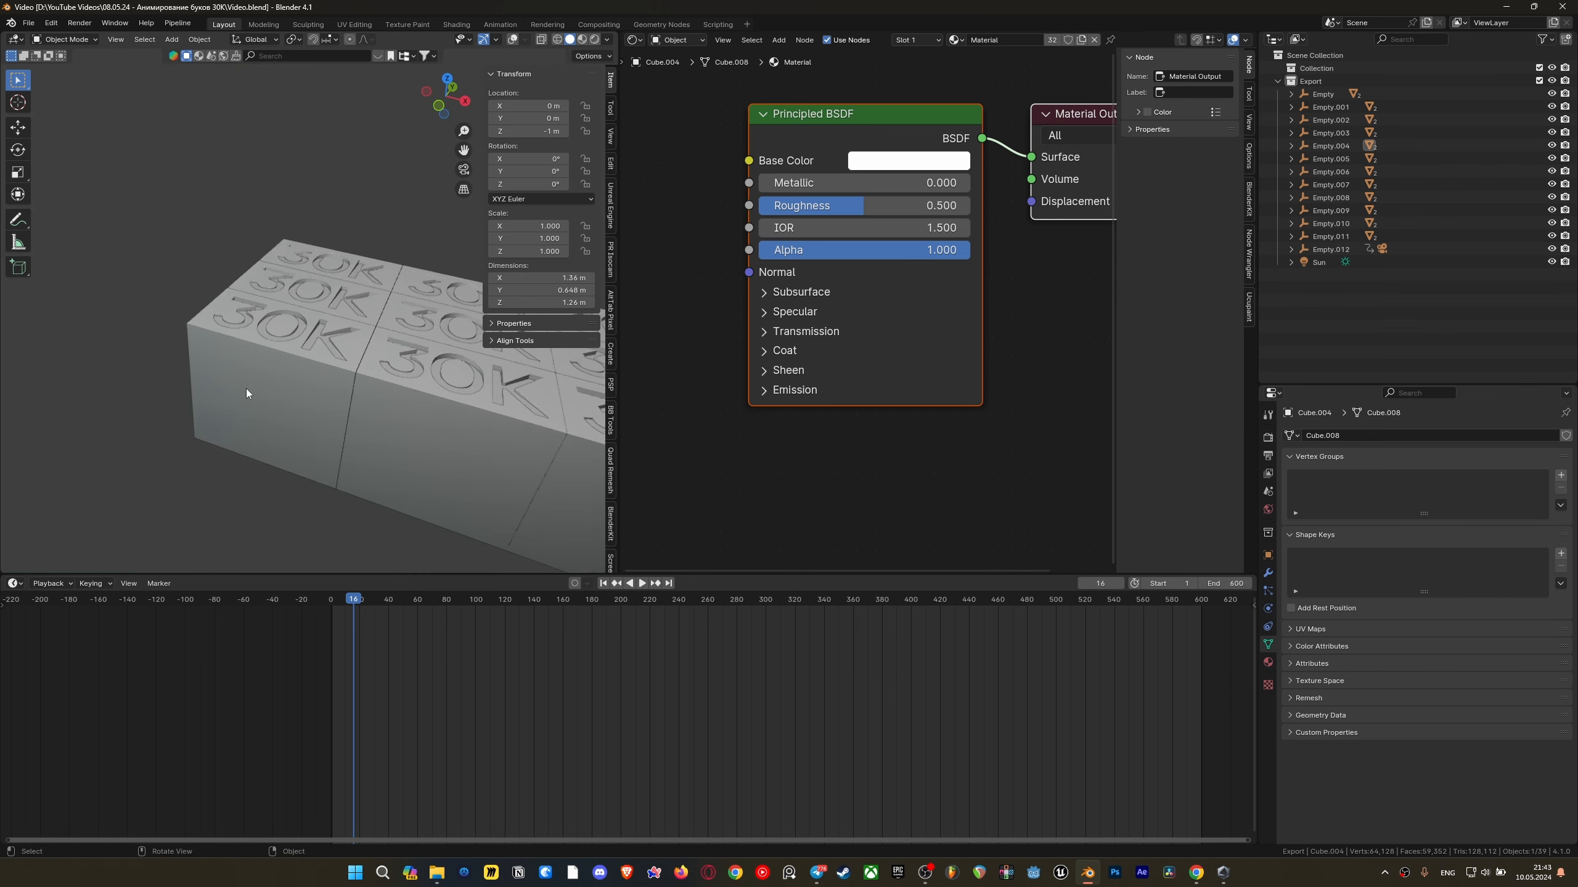
key("KP_0")
key("ctrl+s")
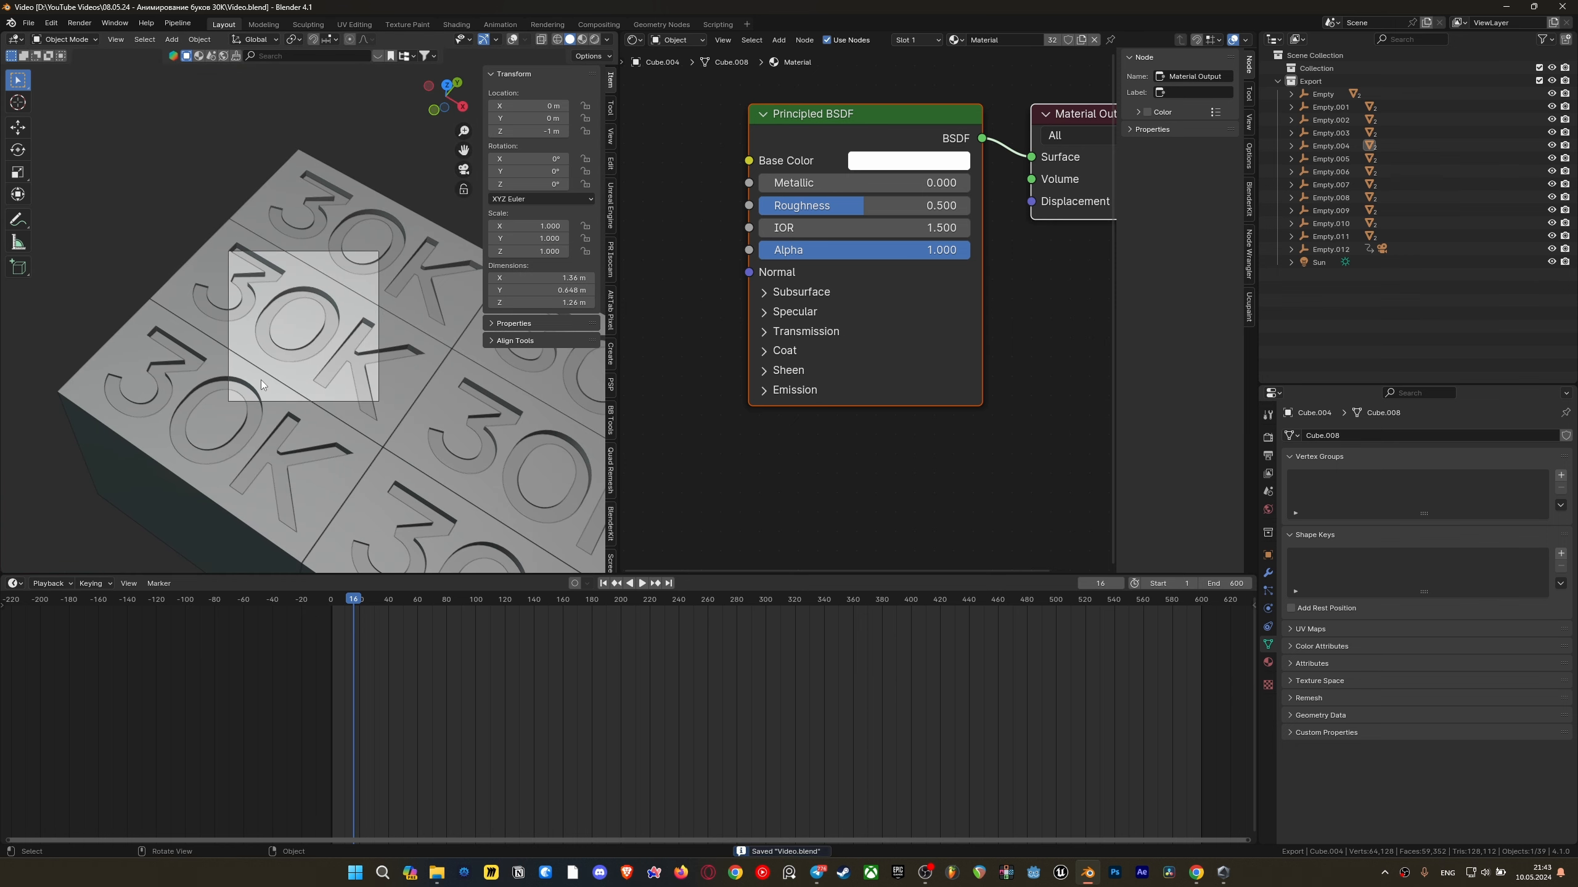